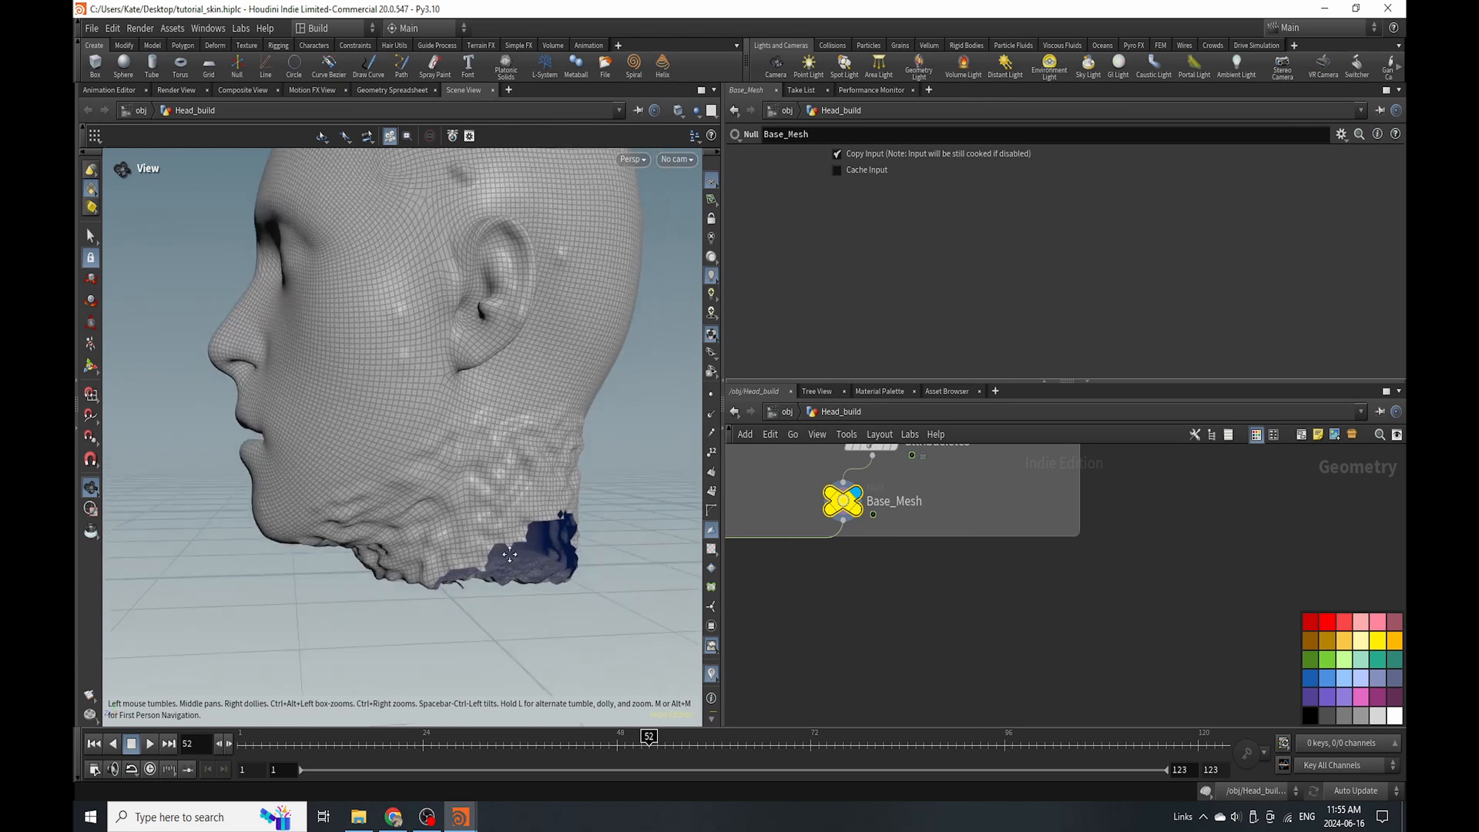
Return to frame 1, add a Time Shift node beside the main chain and wire Base_Mesh into its input.
{"action": "left_click", "coordinate": [245, 741]}
{"action": "left_click_drag", "start_coordinate": [375, 582], "coordinate": [462, 577]}
{"action": "scroll", "coordinate": [892, 576], "scroll_direction": "down", "scroll_amount": 5}
{"action": "key", "text": "Tab"}
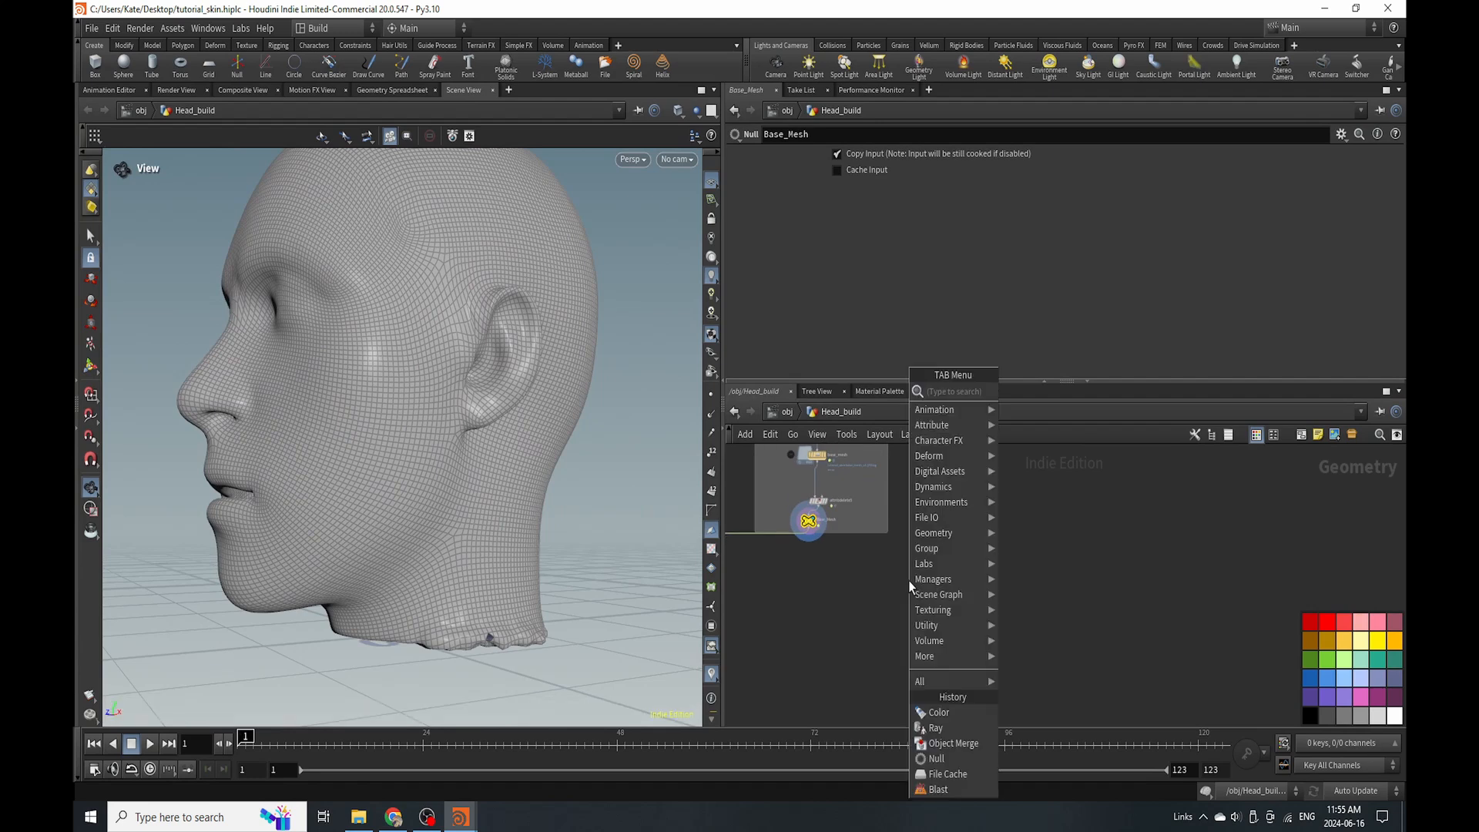
{"action": "type", "text": "time"}
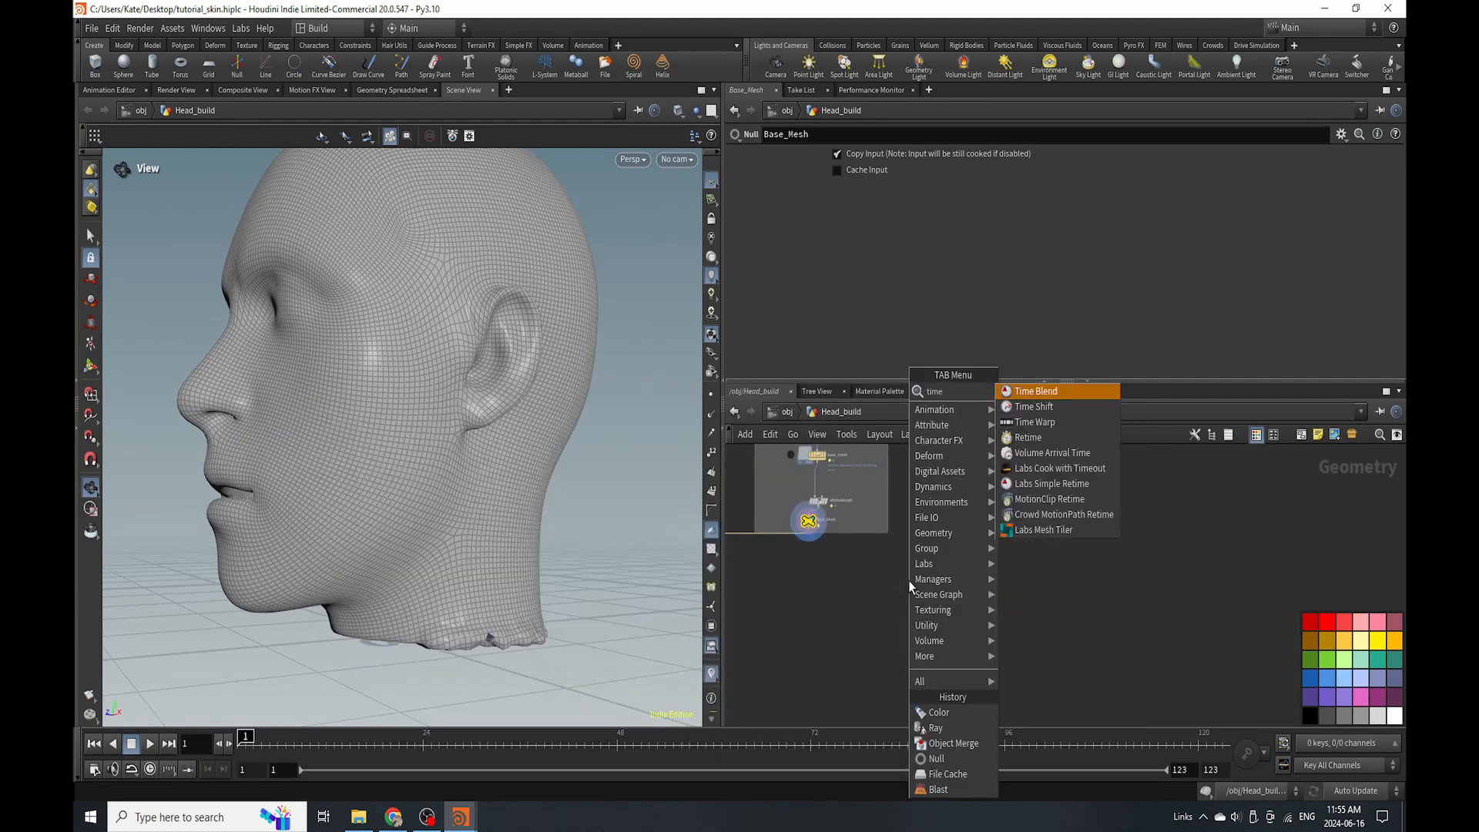
{"action": "left_click", "coordinate": [1033, 405]}
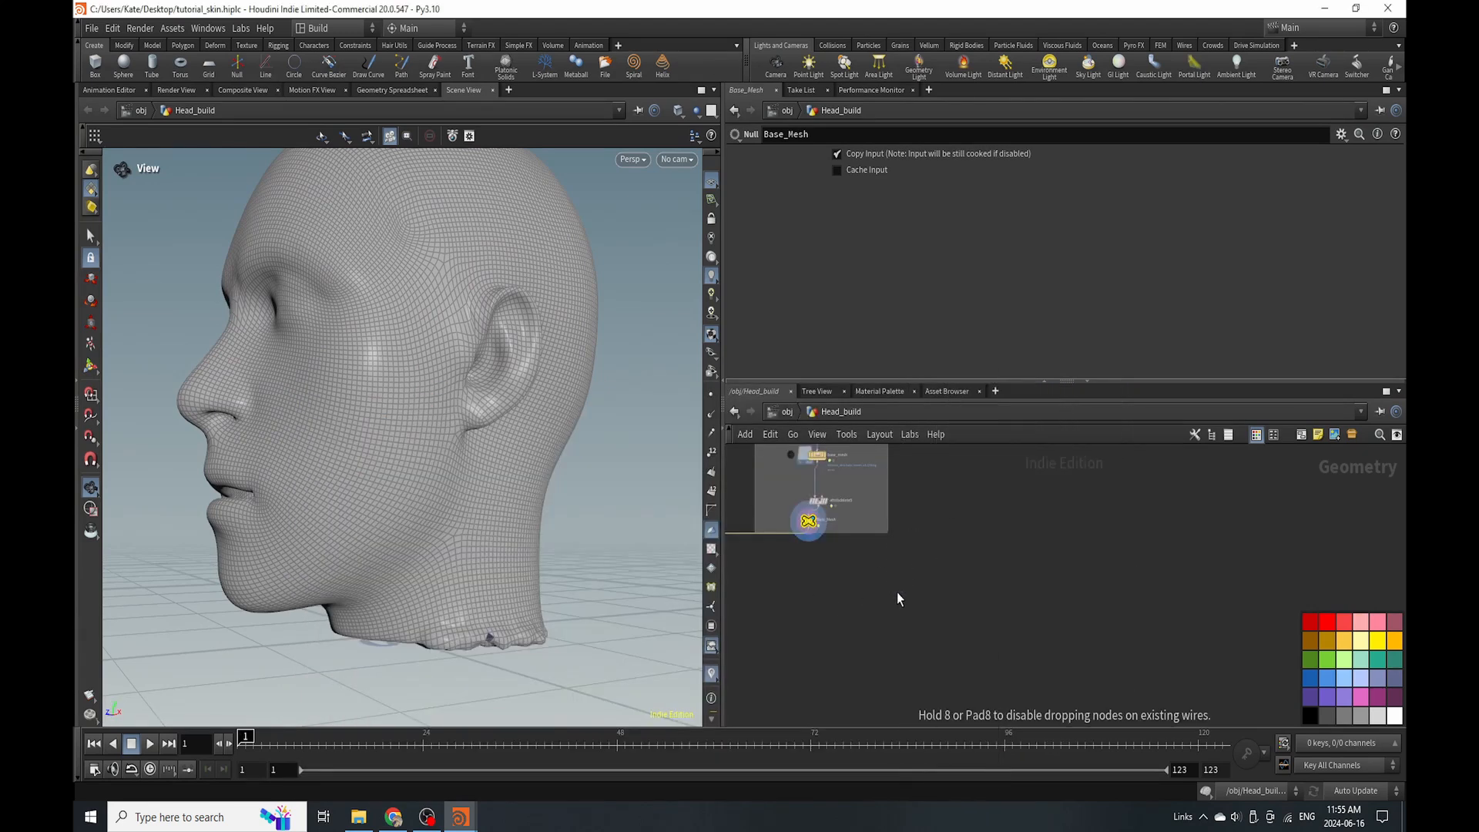
{"action": "left_click", "coordinate": [924, 608]}
{"action": "left_click_drag", "start_coordinate": [822, 527], "coordinate": [938, 606]}
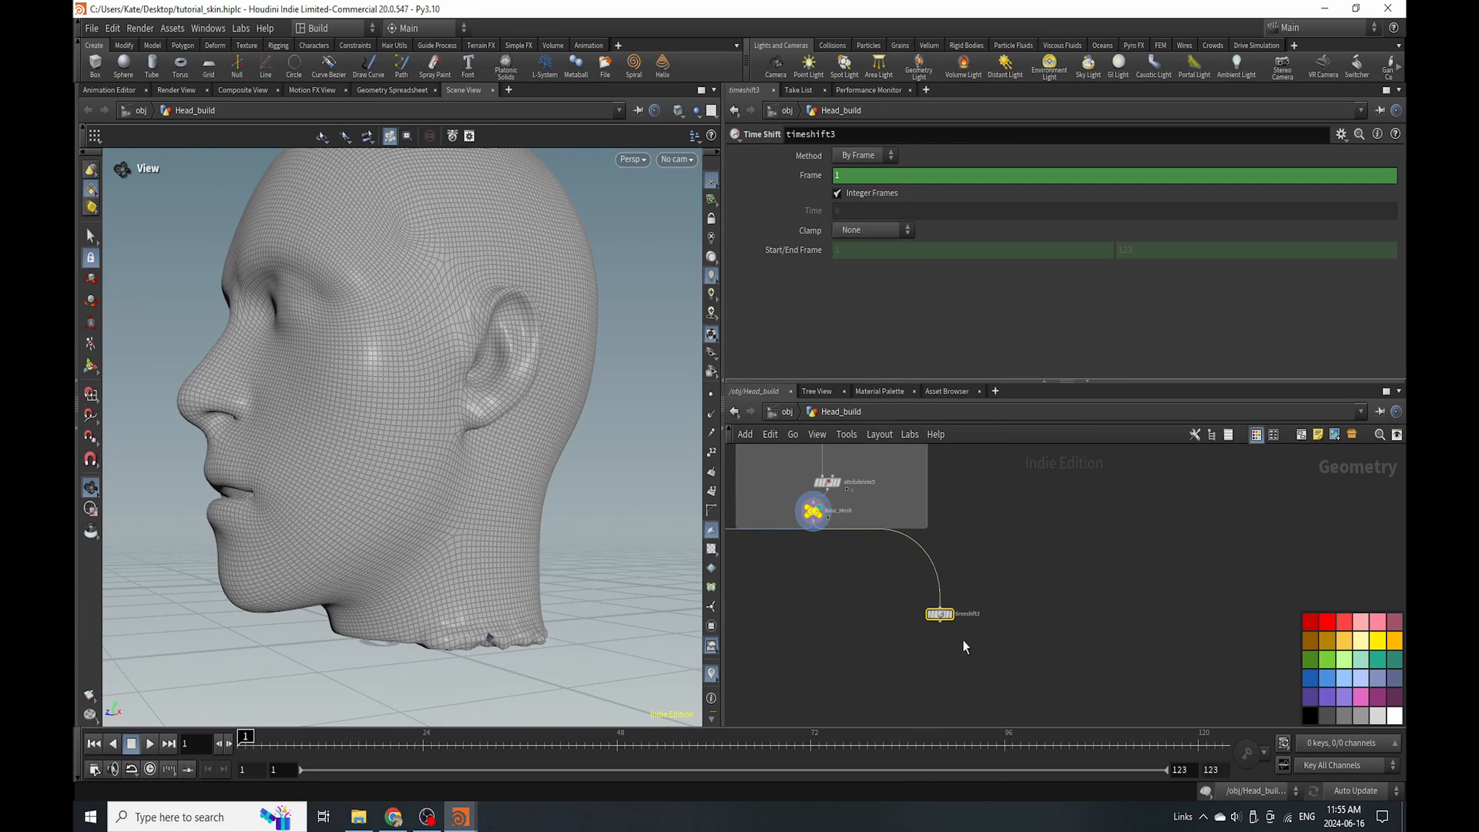
Set the Time Shift node's Frame to $FSTART.
{"action": "scroll", "coordinate": [947, 586], "scroll_direction": "up", "scroll_amount": 3}
{"action": "left_click", "coordinate": [763, 181]}
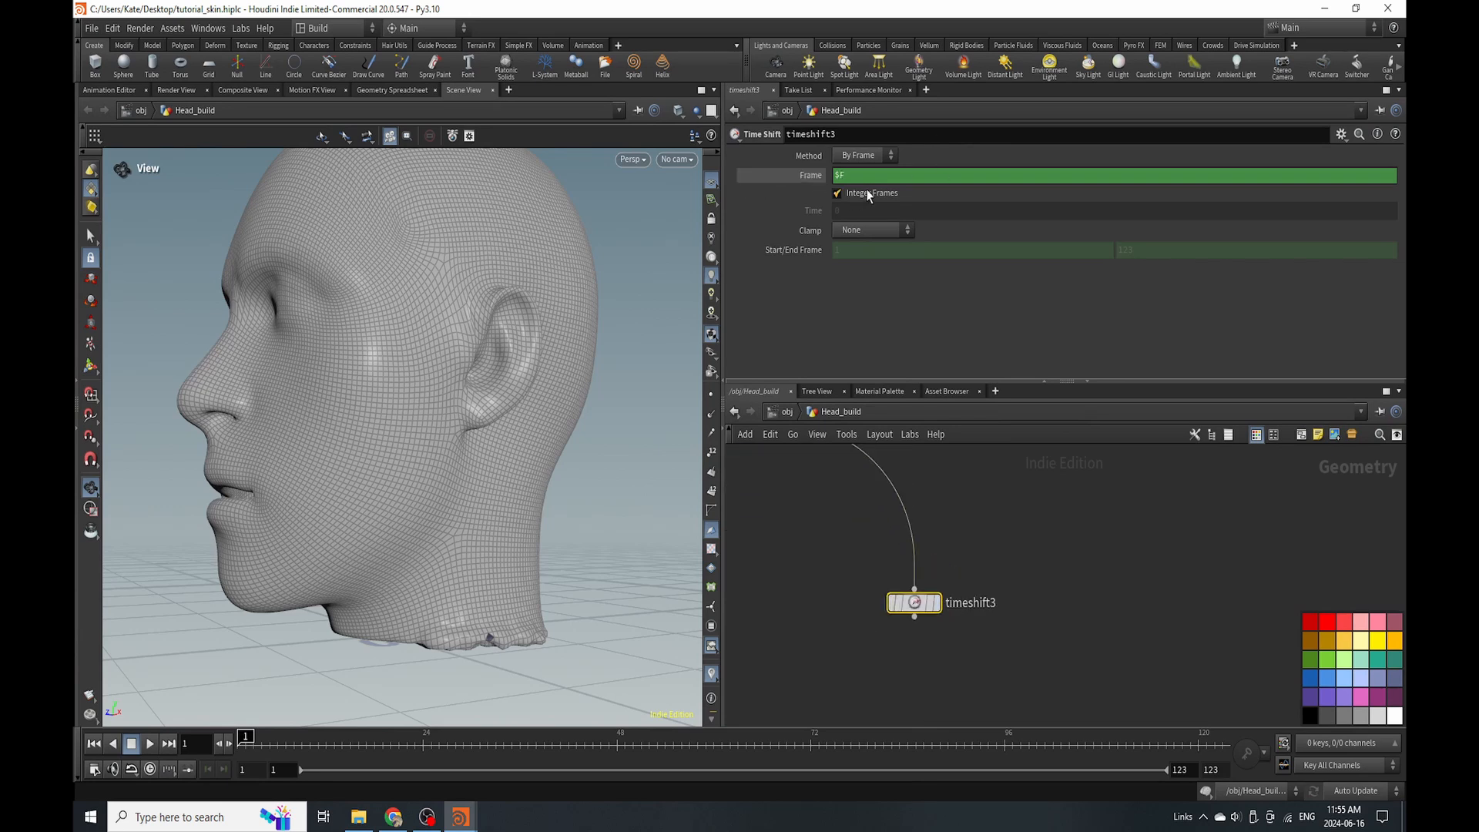
{"action": "left_click", "coordinate": [869, 180]}
{"action": "type", "text": "STAR"}
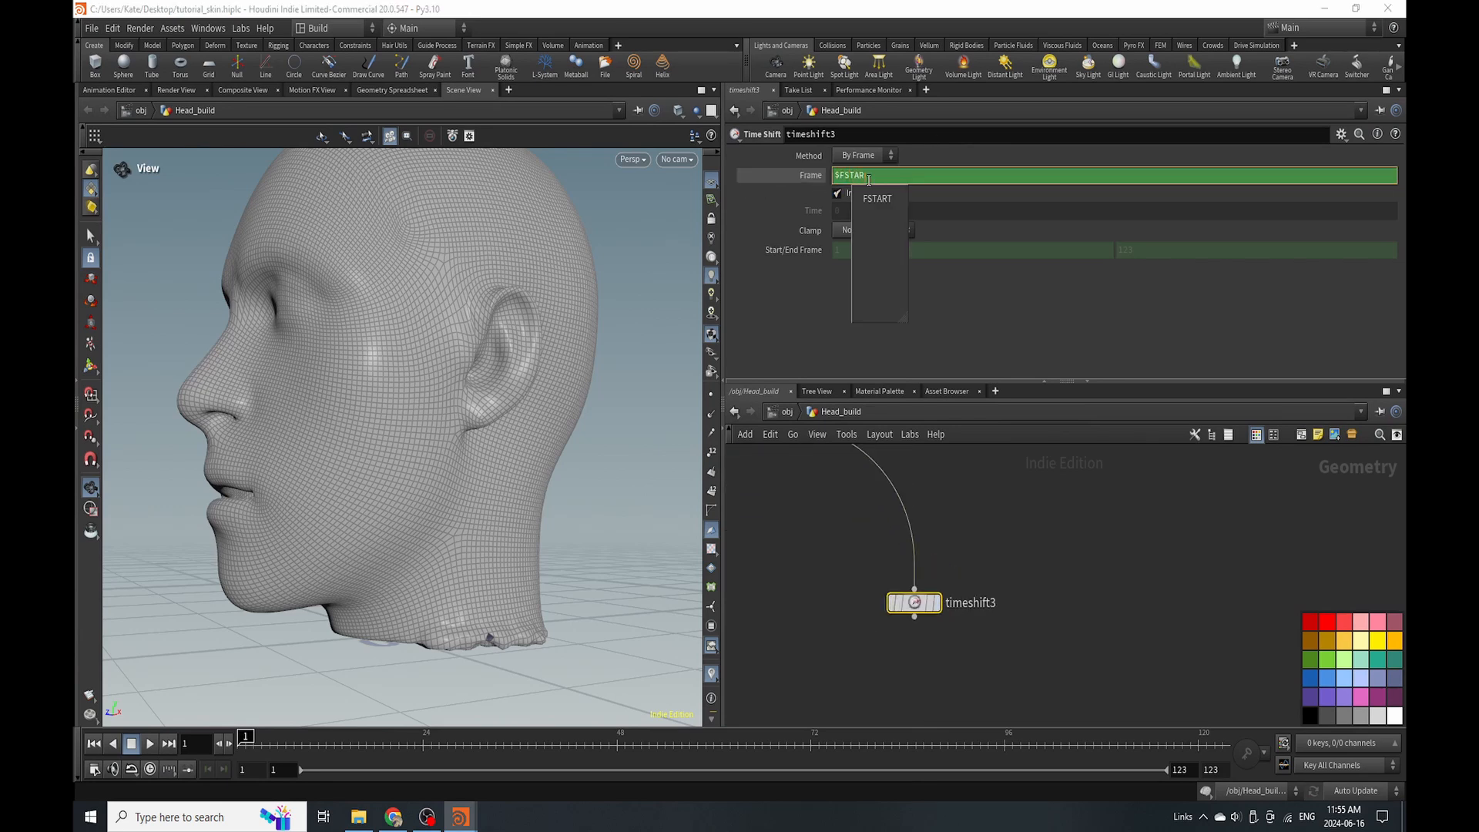
{"action": "type", "text": "T"}
{"action": "key", "text": "Return"}
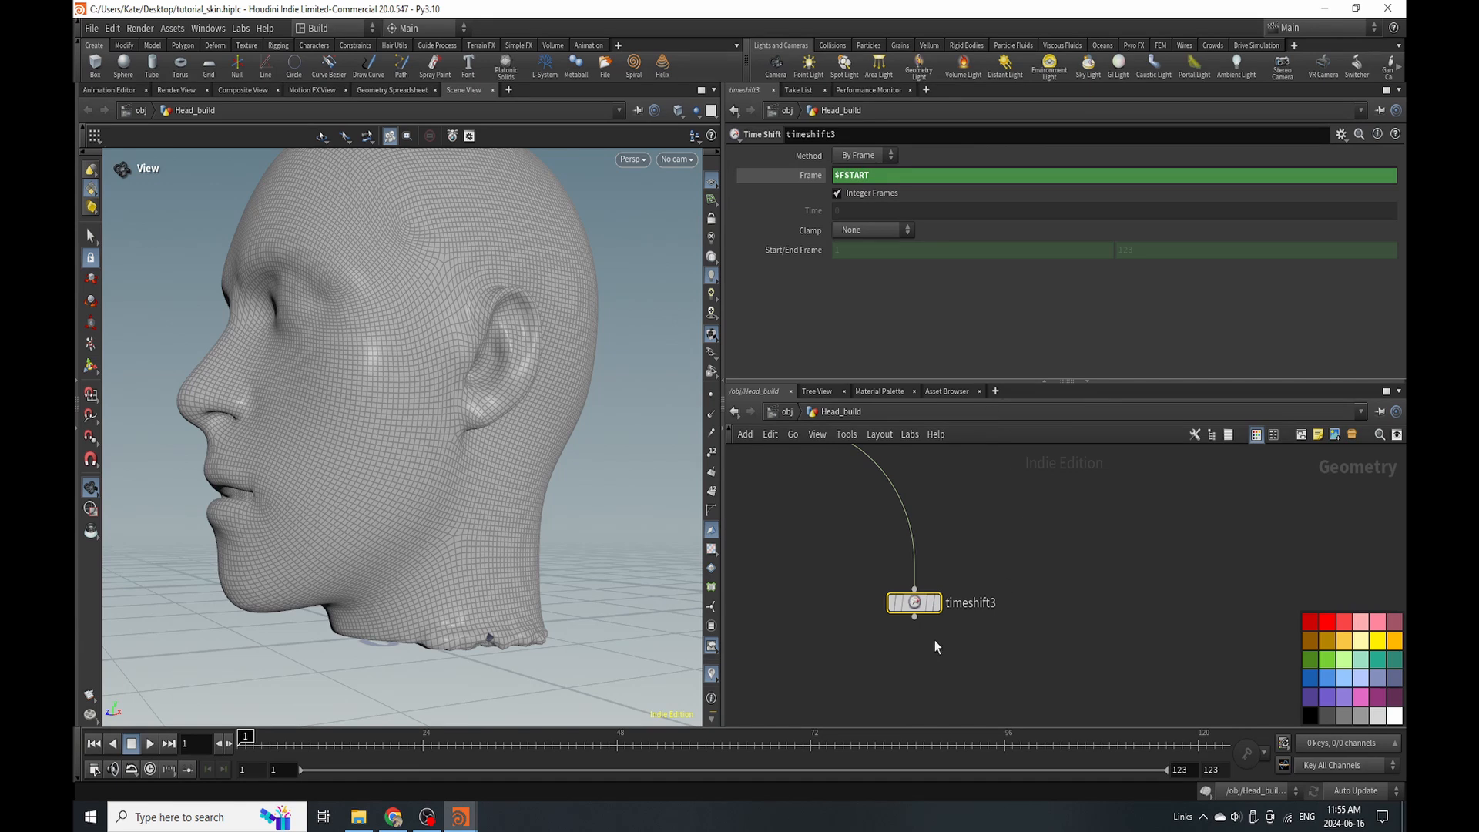
Display the Time Shift node and rewire its input from Base_Mesh to a node further up the same chain.
{"action": "left_click_drag", "start_coordinate": [923, 614], "coordinate": [935, 549]}
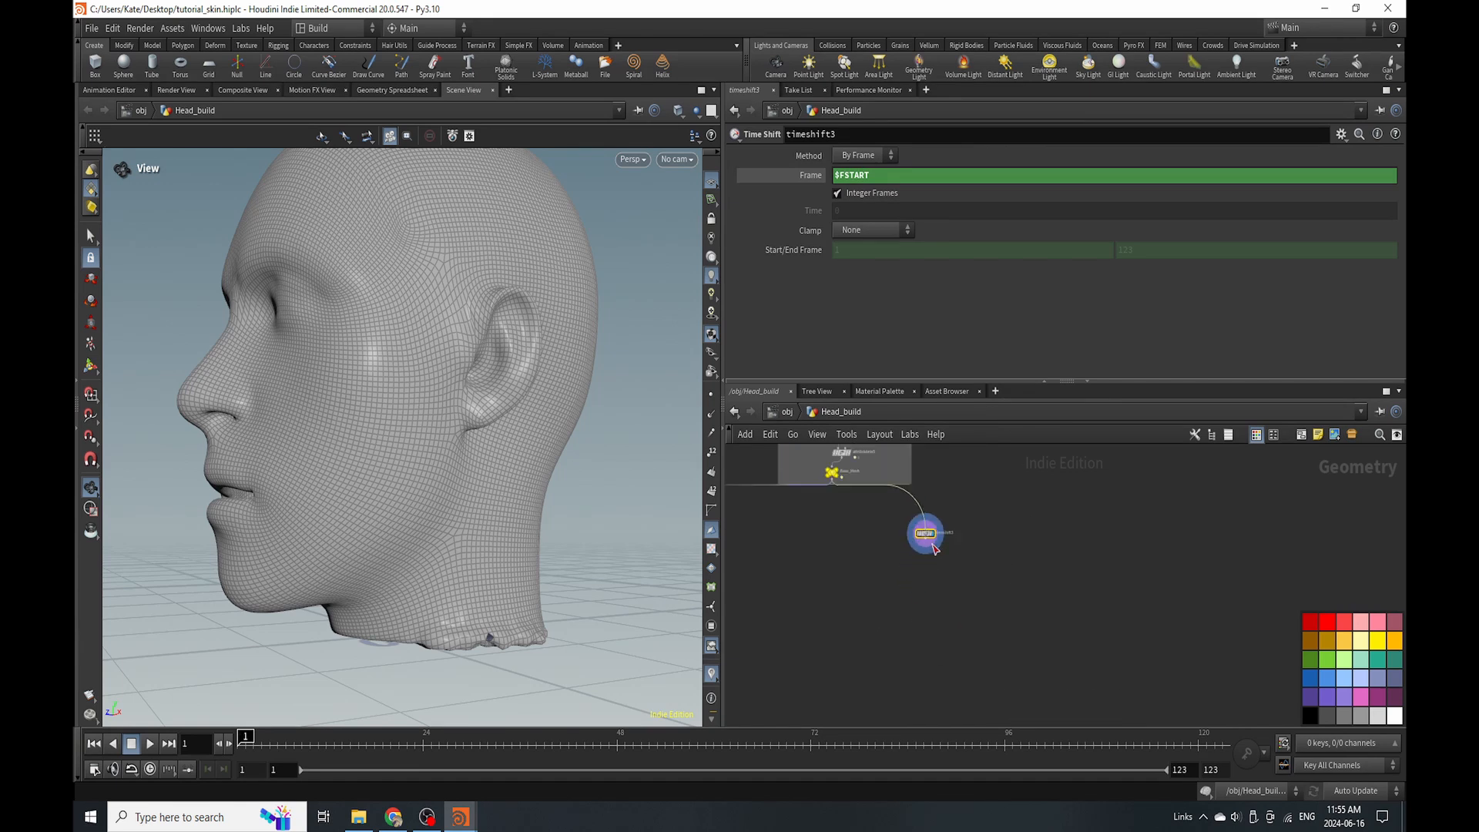
{"action": "scroll", "coordinate": [878, 578], "scroll_direction": "down", "scroll_amount": 5}
{"action": "scroll", "coordinate": [871, 545], "scroll_direction": "up", "scroll_amount": 4}
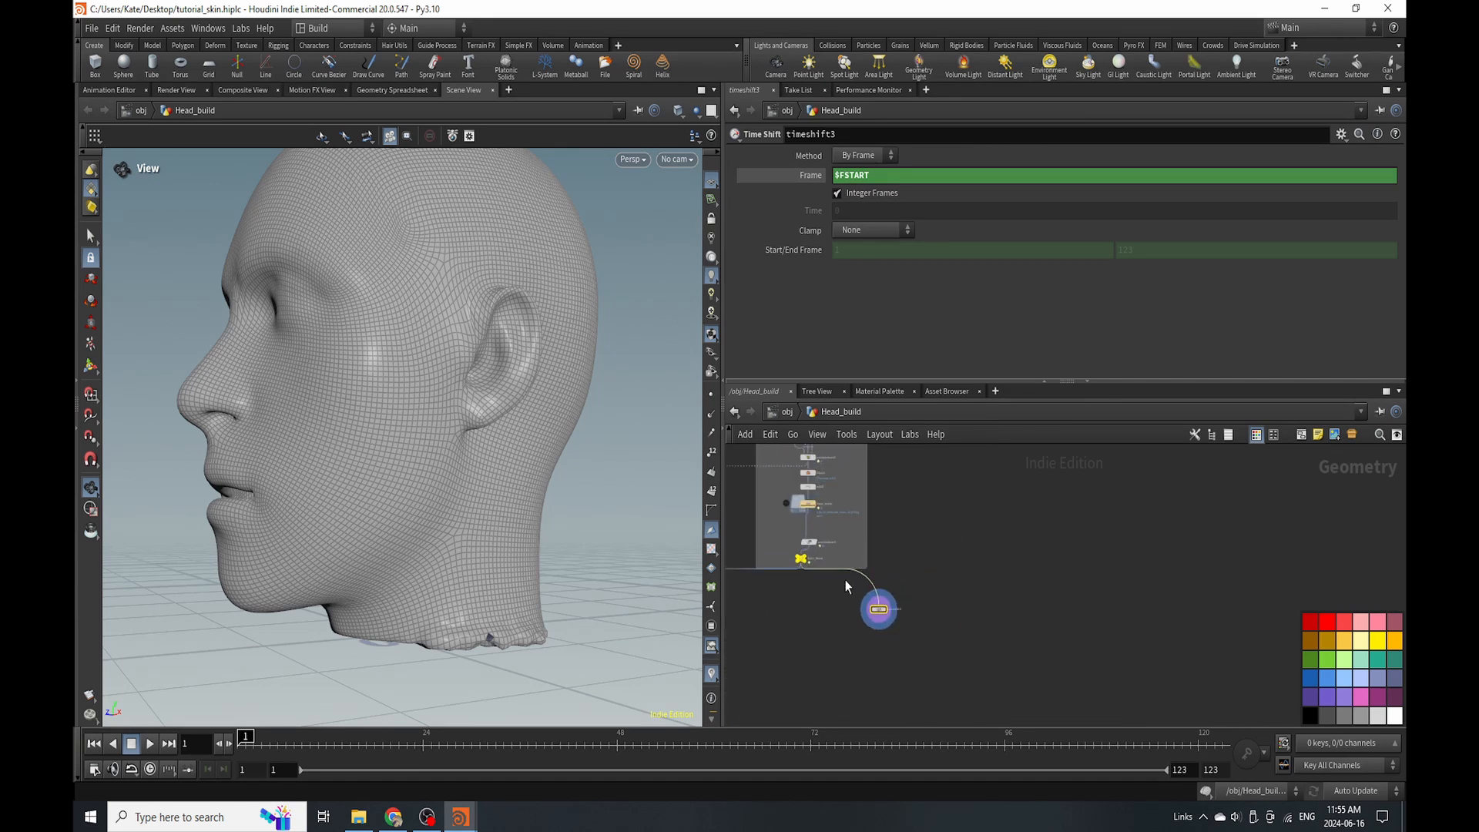
{"action": "scroll", "coordinate": [847, 583], "scroll_direction": "down", "scroll_amount": 5}
{"action": "scroll", "coordinate": [855, 544], "scroll_direction": "up", "scroll_amount": 4}
{"action": "scroll", "coordinate": [853, 580], "scroll_direction": "up", "scroll_amount": 2}
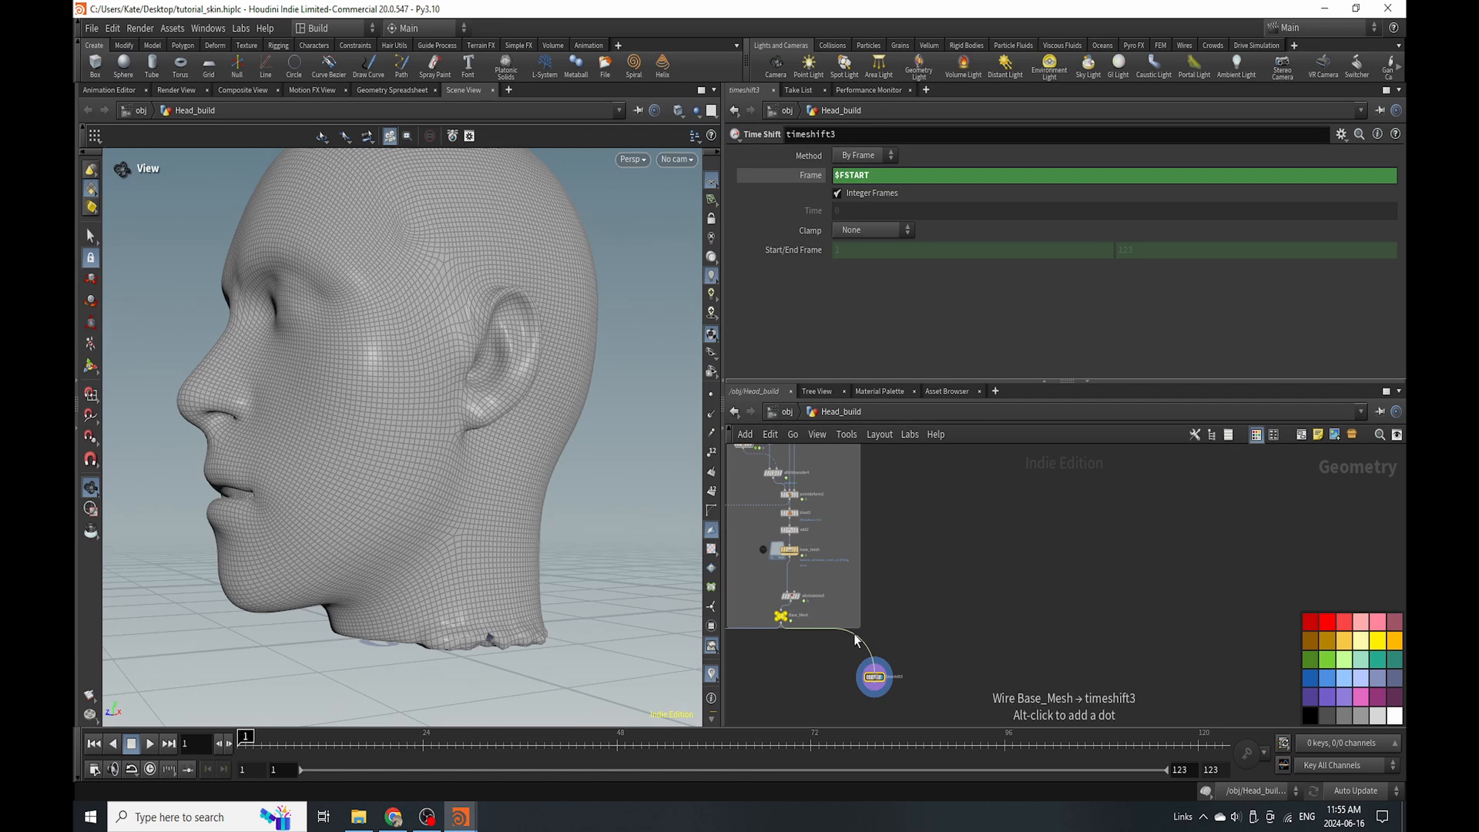
{"action": "left_click_drag", "start_coordinate": [853, 633], "coordinate": [807, 510]}
{"action": "left_click", "coordinate": [807, 510]}
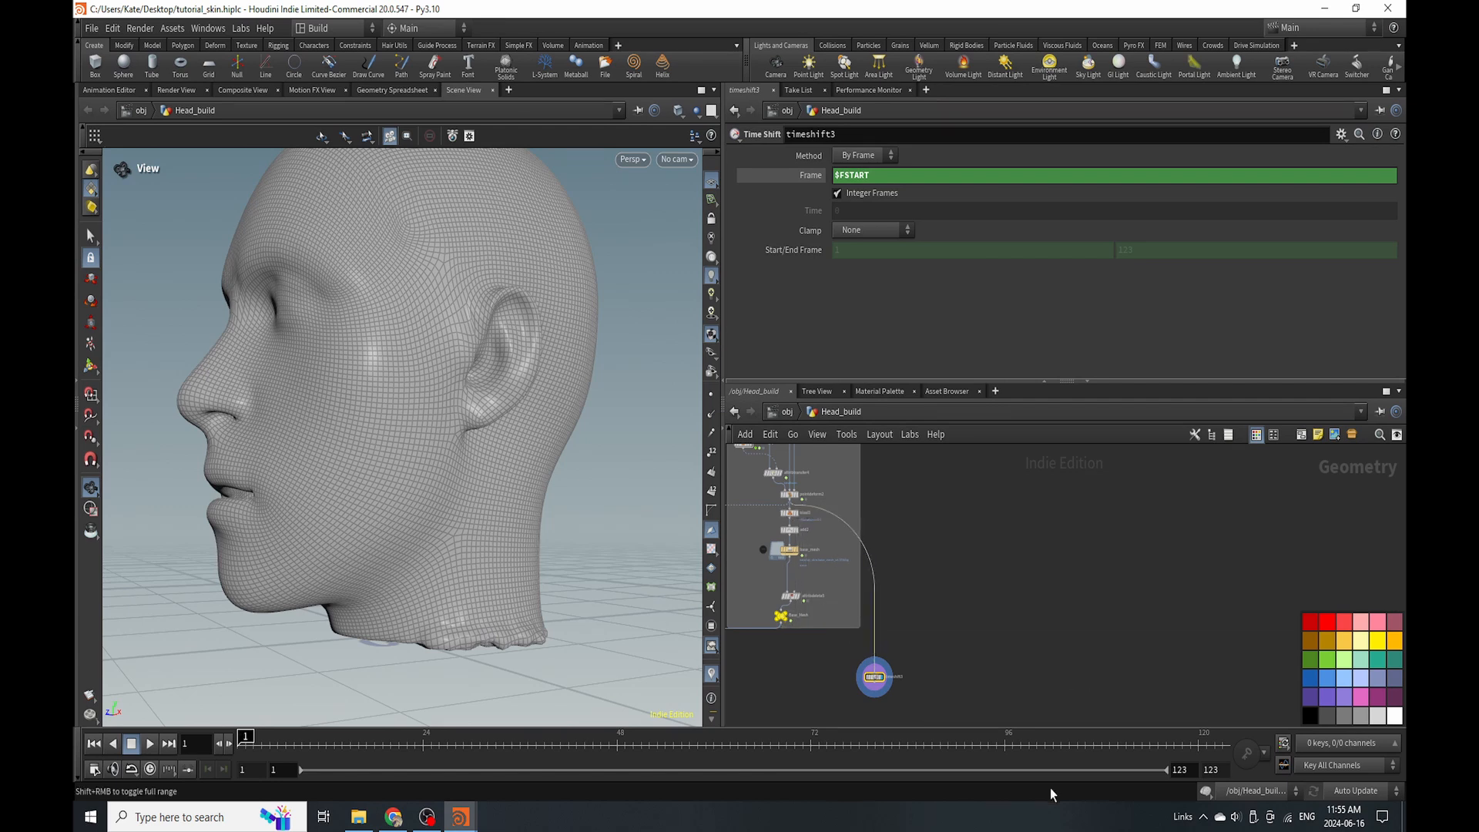
Add the preset pyro spread network near the Time Shift node.
{"action": "scroll", "coordinate": [824, 547], "scroll_direction": "up", "scroll_amount": 2}
{"action": "scroll", "coordinate": [825, 548], "scroll_direction": "up", "scroll_amount": 1}
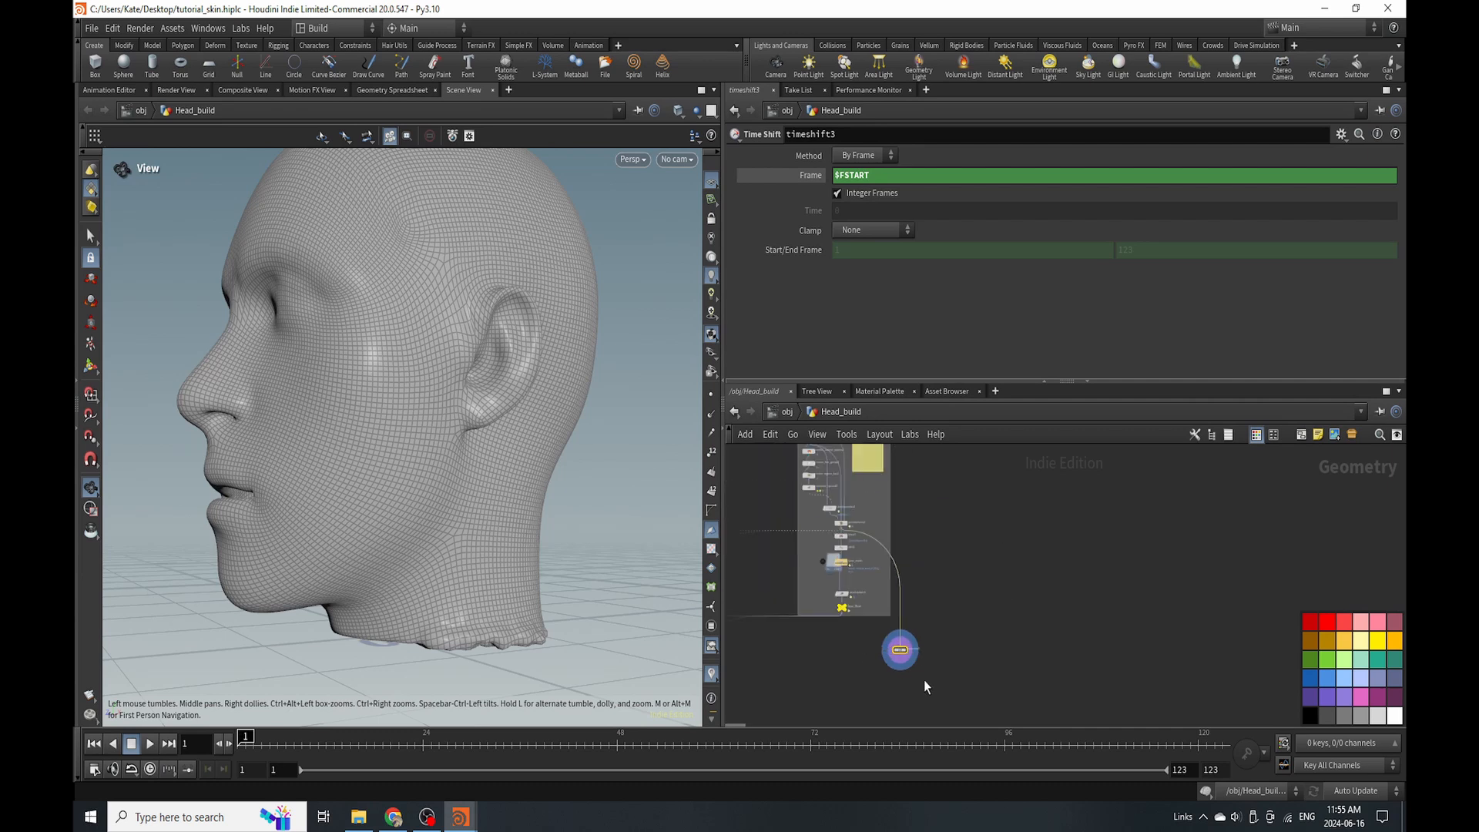
{"action": "key", "text": "Tab"}
{"action": "type", "text": "pyro"}
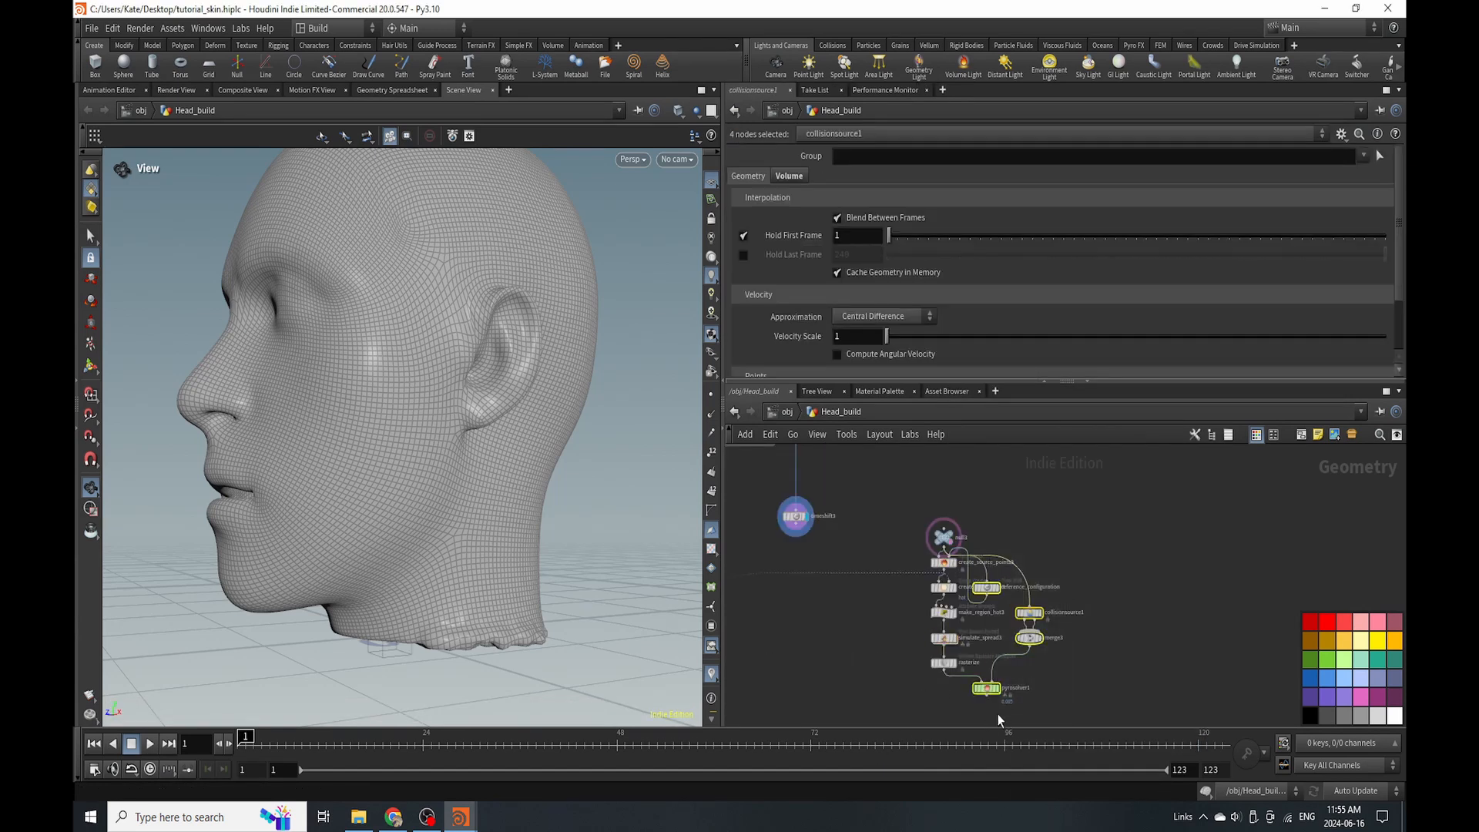
Delete the surplus preset pyro nodes, including the stray one lower down, keeping only the source points, hot group, hot region and spread nodes.
{"action": "key", "text": "Delete"}
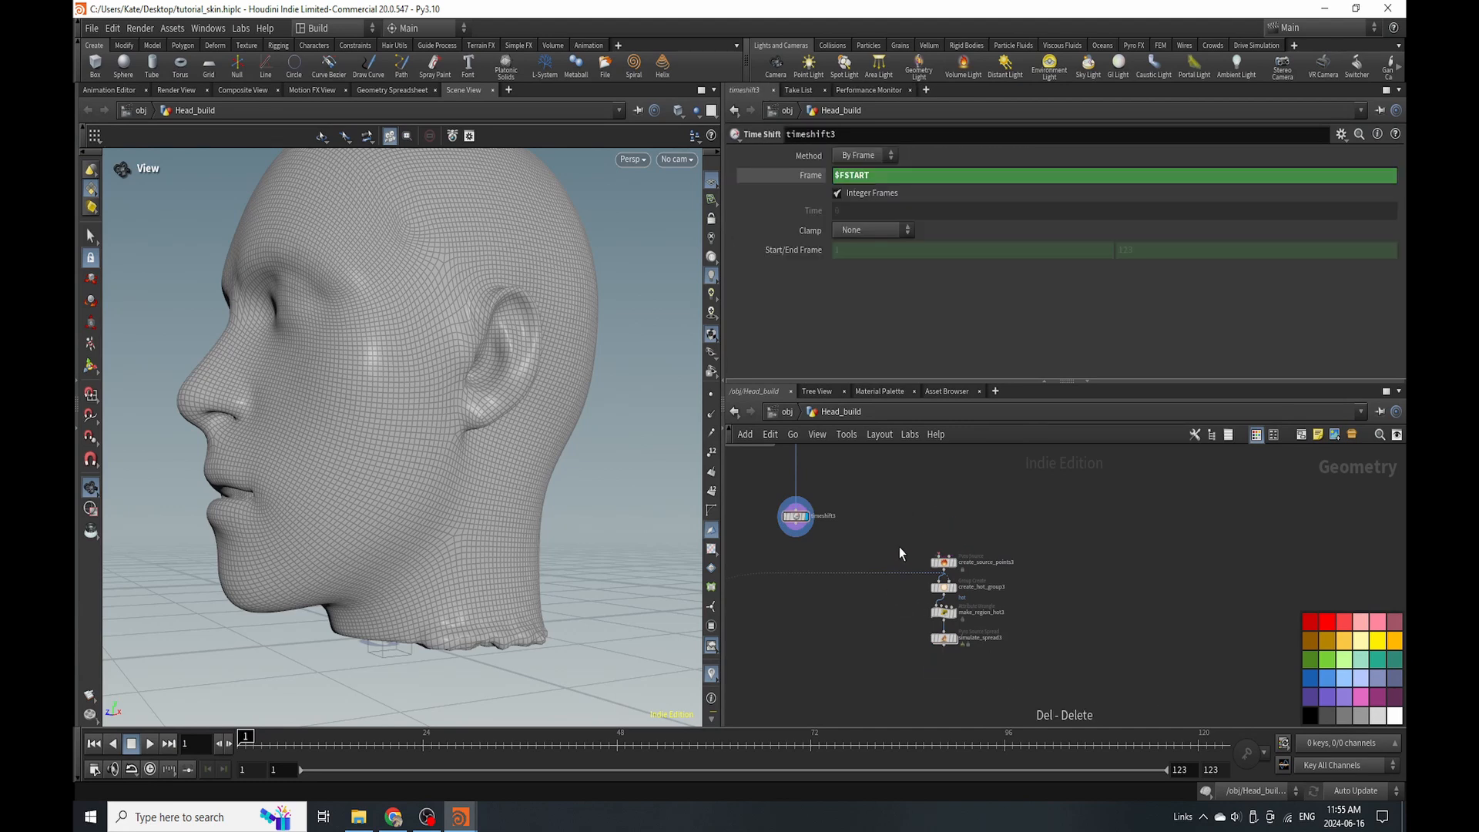
{"action": "scroll", "coordinate": [899, 547], "scroll_direction": "down", "scroll_amount": 4}
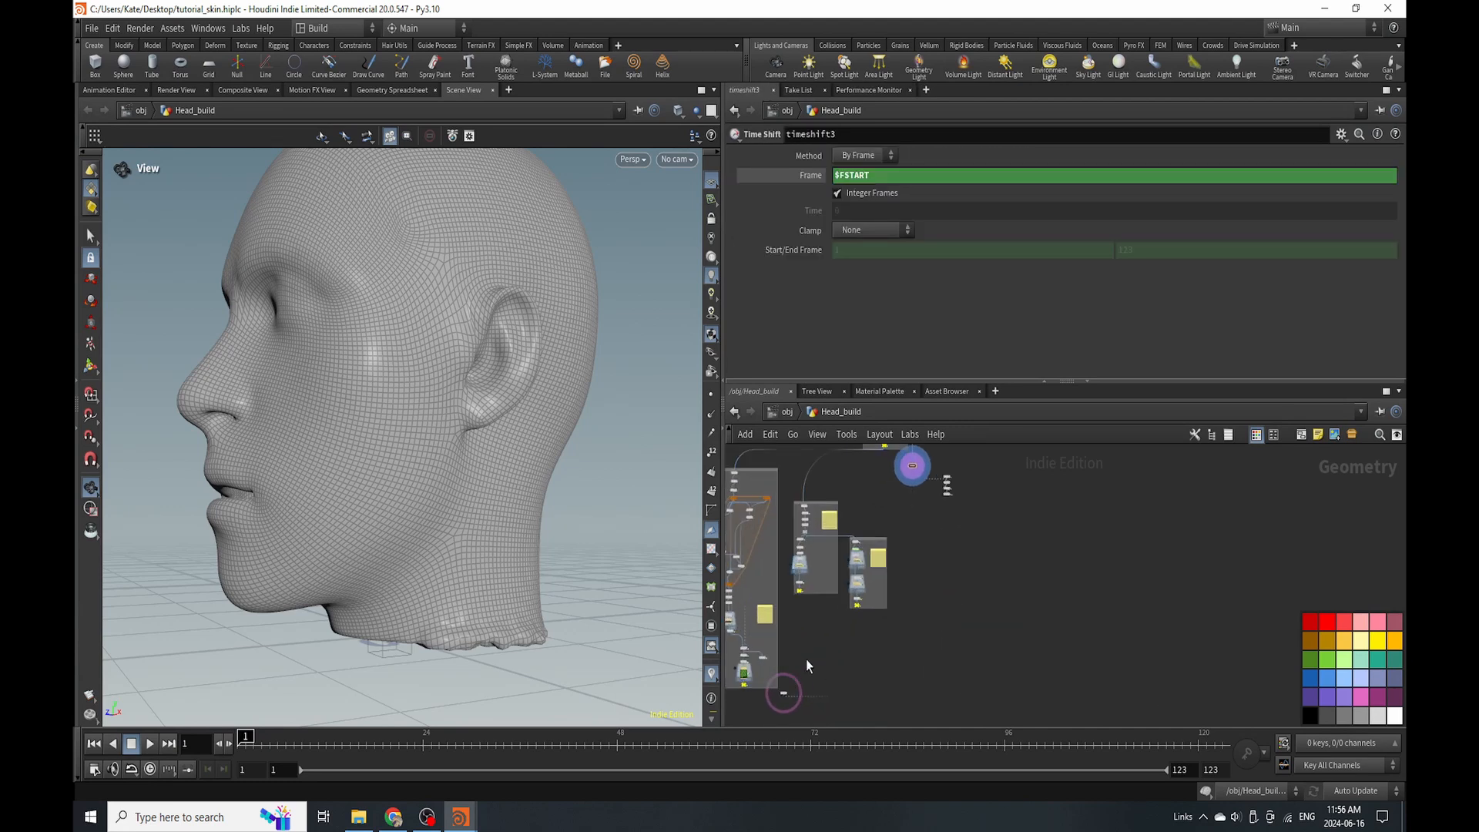
{"action": "left_click", "coordinate": [783, 692]}
{"action": "key", "text": "Delete"}
{"action": "scroll", "coordinate": [882, 570], "scroll_direction": "up", "scroll_amount": 5}
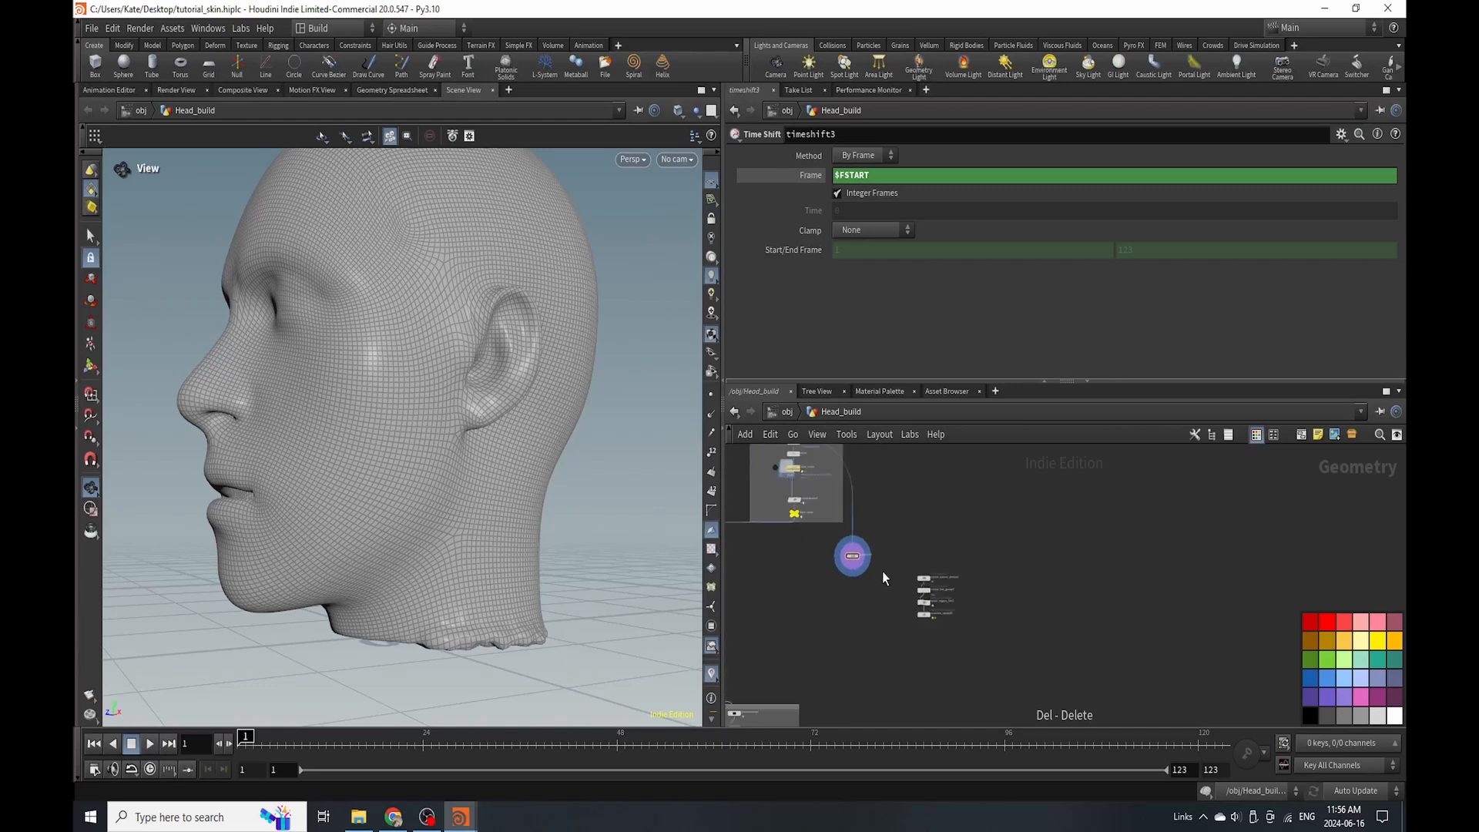
Place the four remaining pyro nodes under the Time Shift node and wire it into create_source_points3.
{"action": "scroll", "coordinate": [909, 610], "scroll_direction": "down", "scroll_amount": 3}
{"action": "left_click_drag", "start_coordinate": [895, 585], "coordinate": [1002, 697]}
{"action": "left_click_drag", "start_coordinate": [943, 601], "coordinate": [823, 599]}
{"action": "scroll", "coordinate": [822, 599], "scroll_direction": "up", "scroll_amount": 2}
{"action": "left_click", "coordinate": [865, 627]}
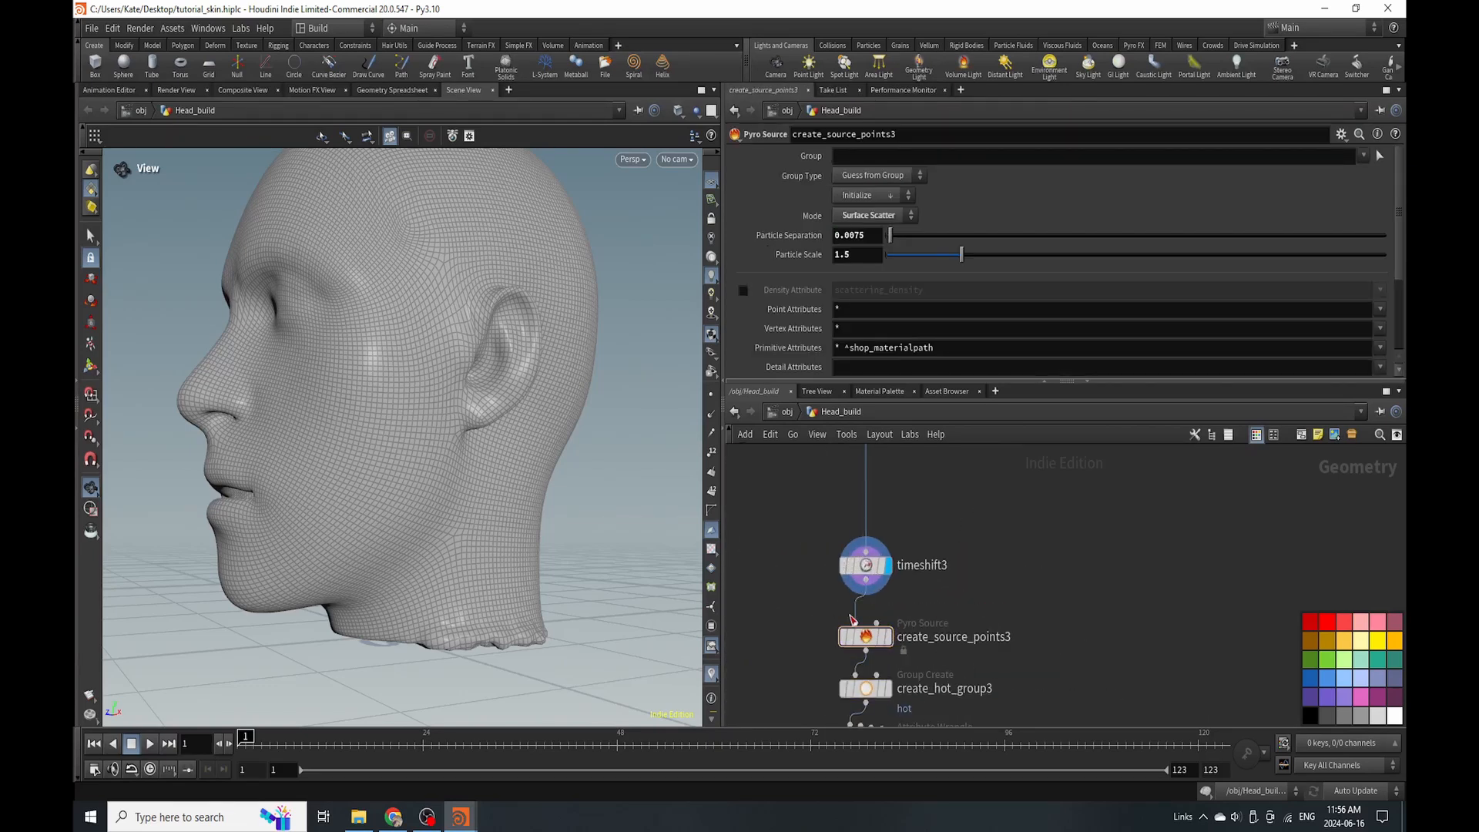
Display create_source_points3, set its Particle Separation to 0.003 and save the scene.
{"action": "scroll", "coordinate": [881, 587], "scroll_direction": "down", "scroll_amount": 2}
{"action": "scroll", "coordinate": [880, 587], "scroll_direction": "up", "scroll_amount": 2}
{"action": "left_click", "coordinate": [906, 563]}
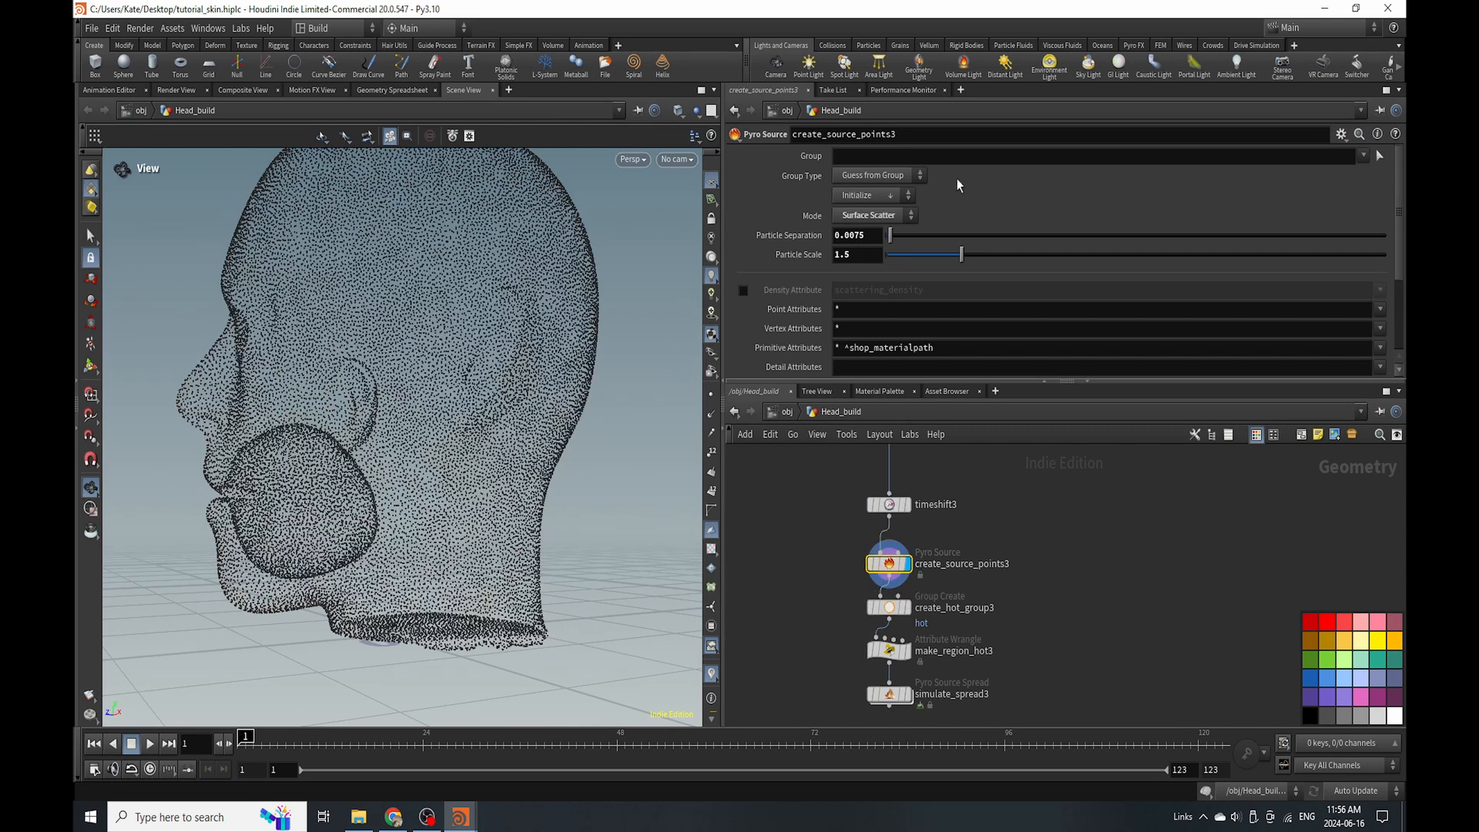
{"action": "left_click_drag", "start_coordinate": [841, 233], "coordinate": [881, 239]}
{"action": "key", "text": "BackSpace"}
{"action": "key", "text": "Return"}
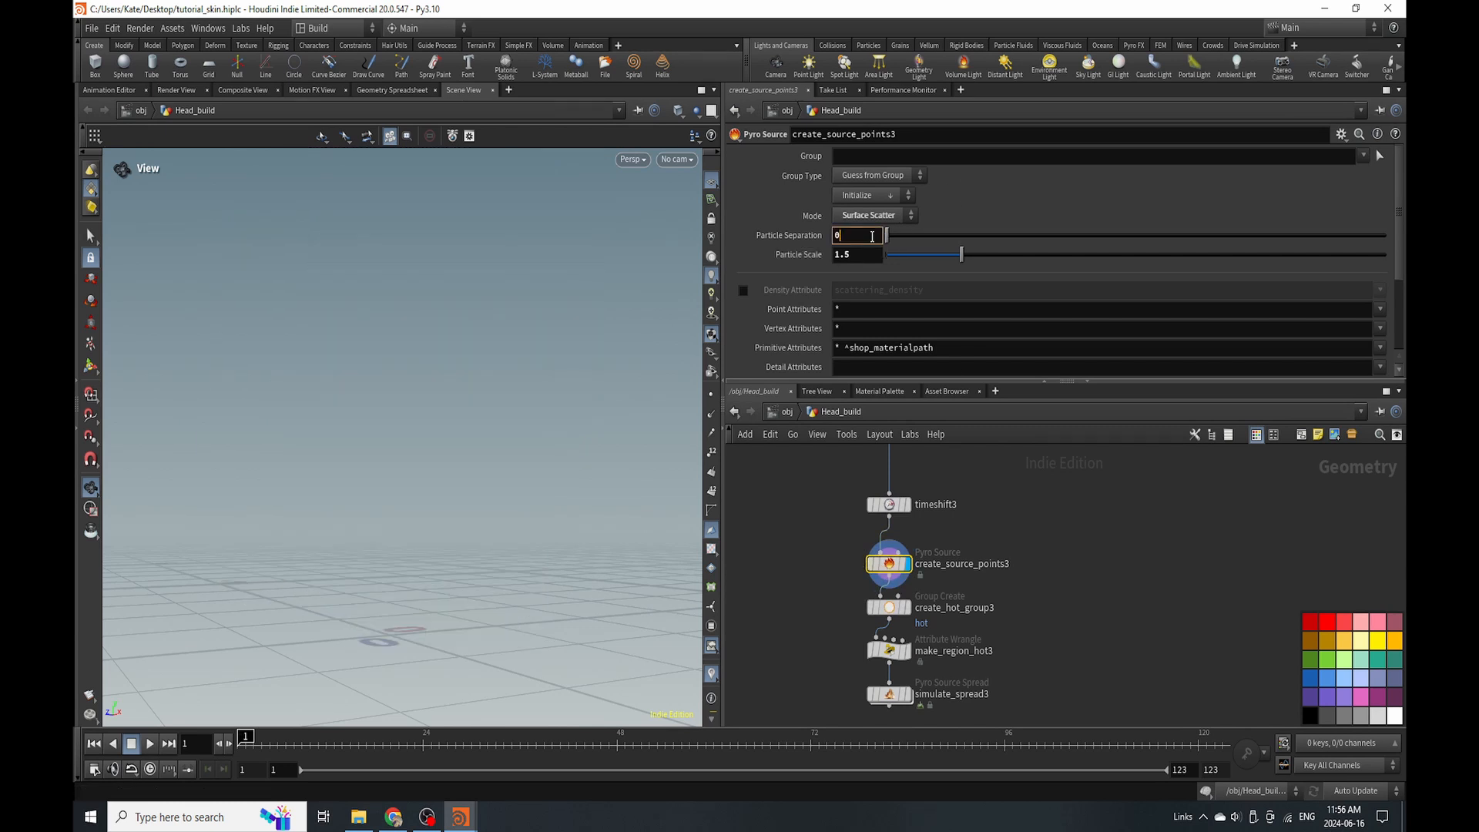
{"action": "type", "text": "0.001"}
{"action": "key", "text": "Return"}
{"action": "key", "text": "ctrl+s"}
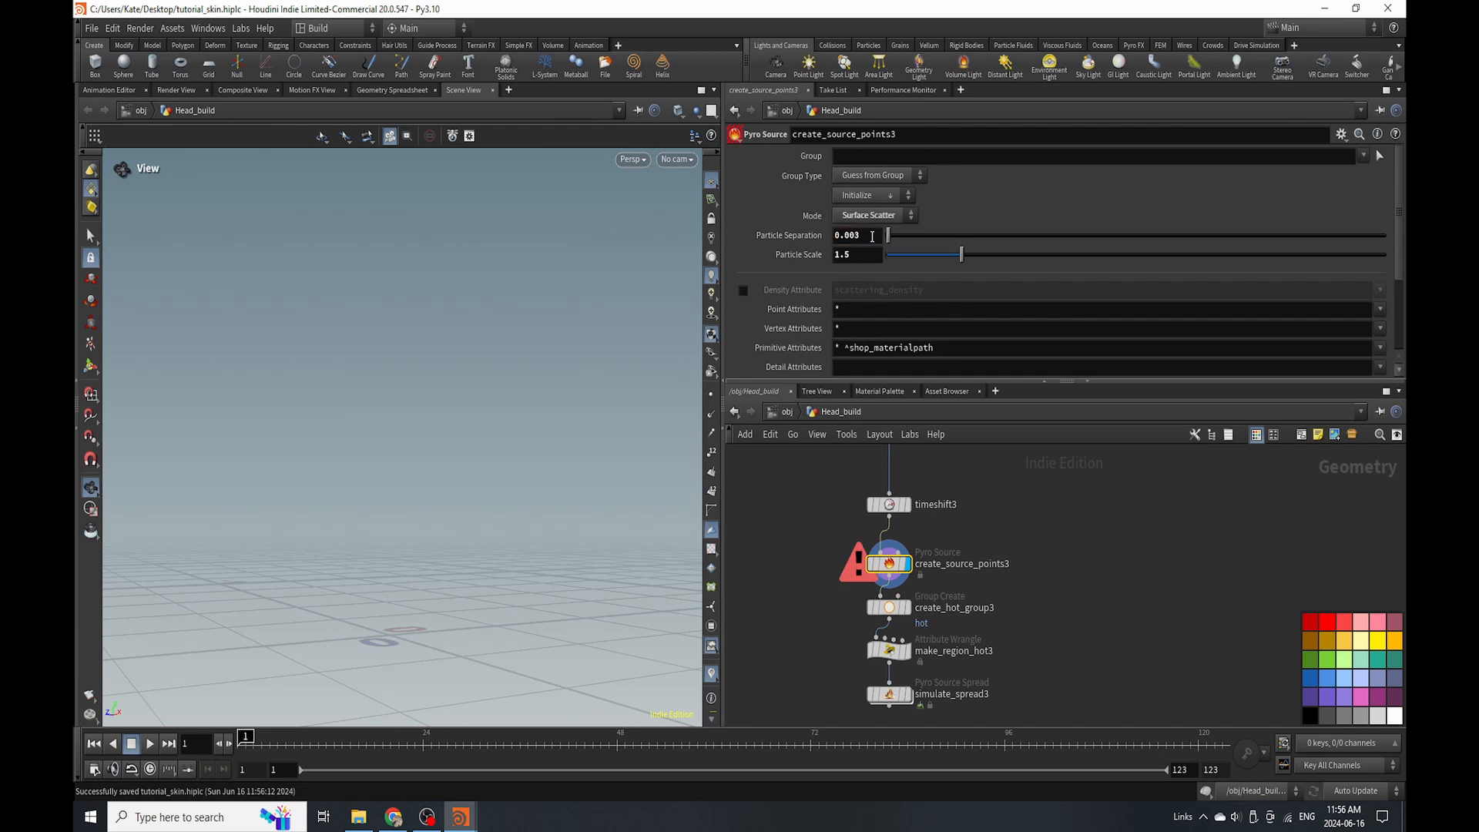
Display create_hot_group3, disable Keep in Bounding Regions and enable Base Group.
{"action": "scroll", "coordinate": [905, 586], "scroll_direction": "down", "scroll_amount": 2}
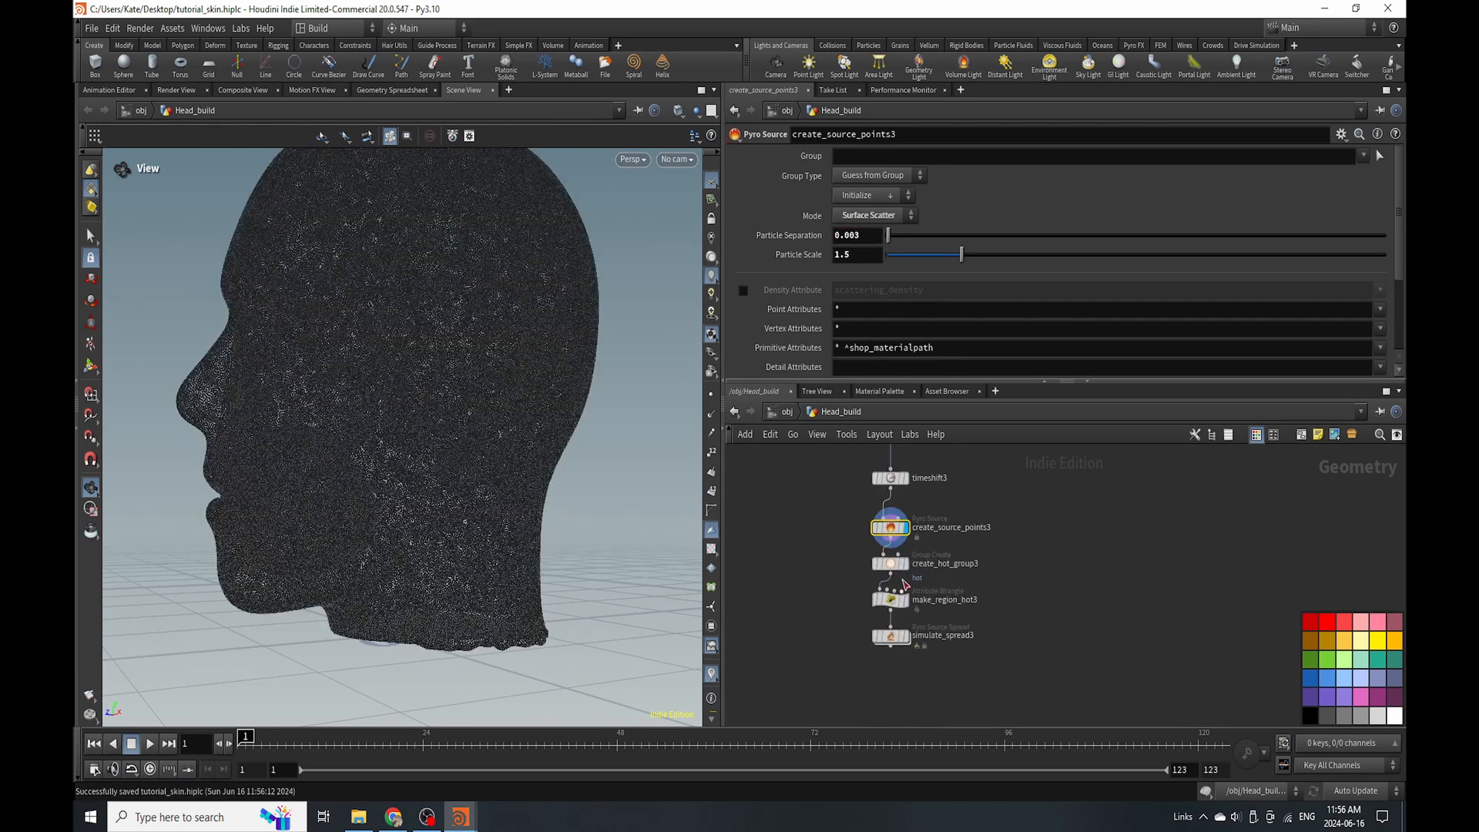
{"action": "left_click", "coordinate": [905, 563]}
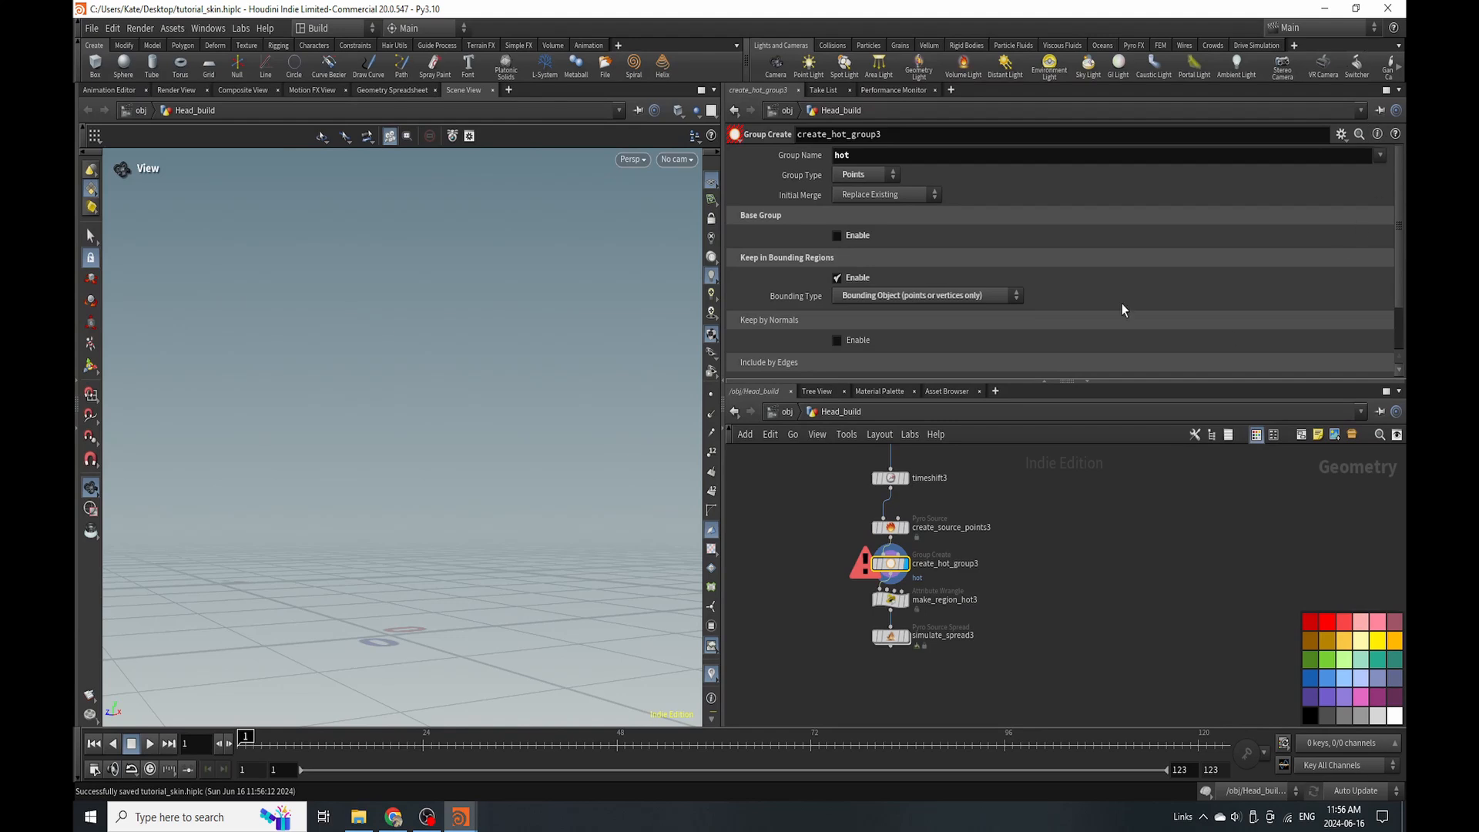
{"action": "left_click", "coordinate": [865, 280]}
{"action": "left_click", "coordinate": [855, 235]}
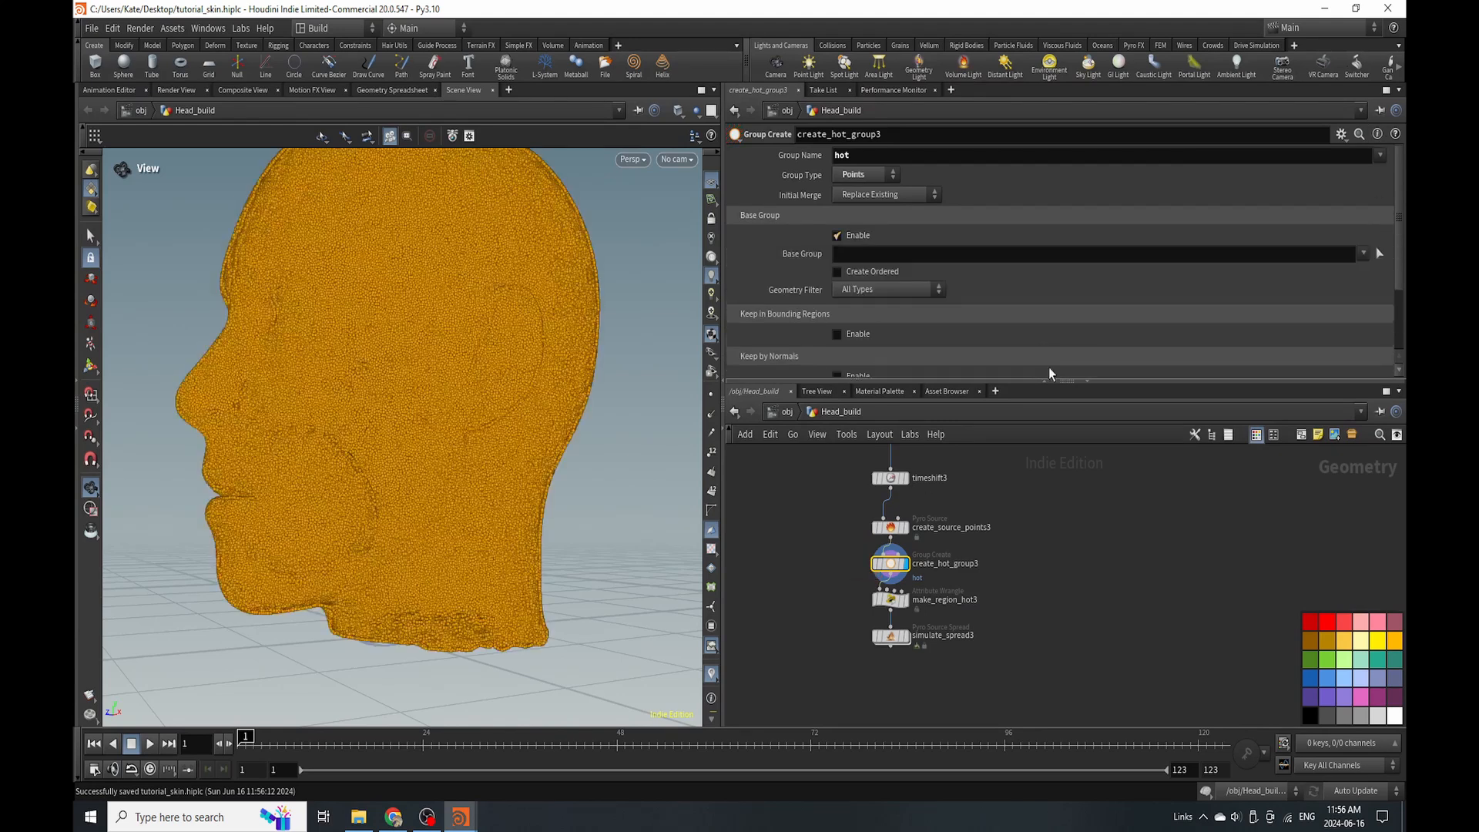
Select a patch of points along the rear bottom edge of the neck for create_hot_group3's base group.
{"action": "left_click", "coordinate": [1379, 254]}
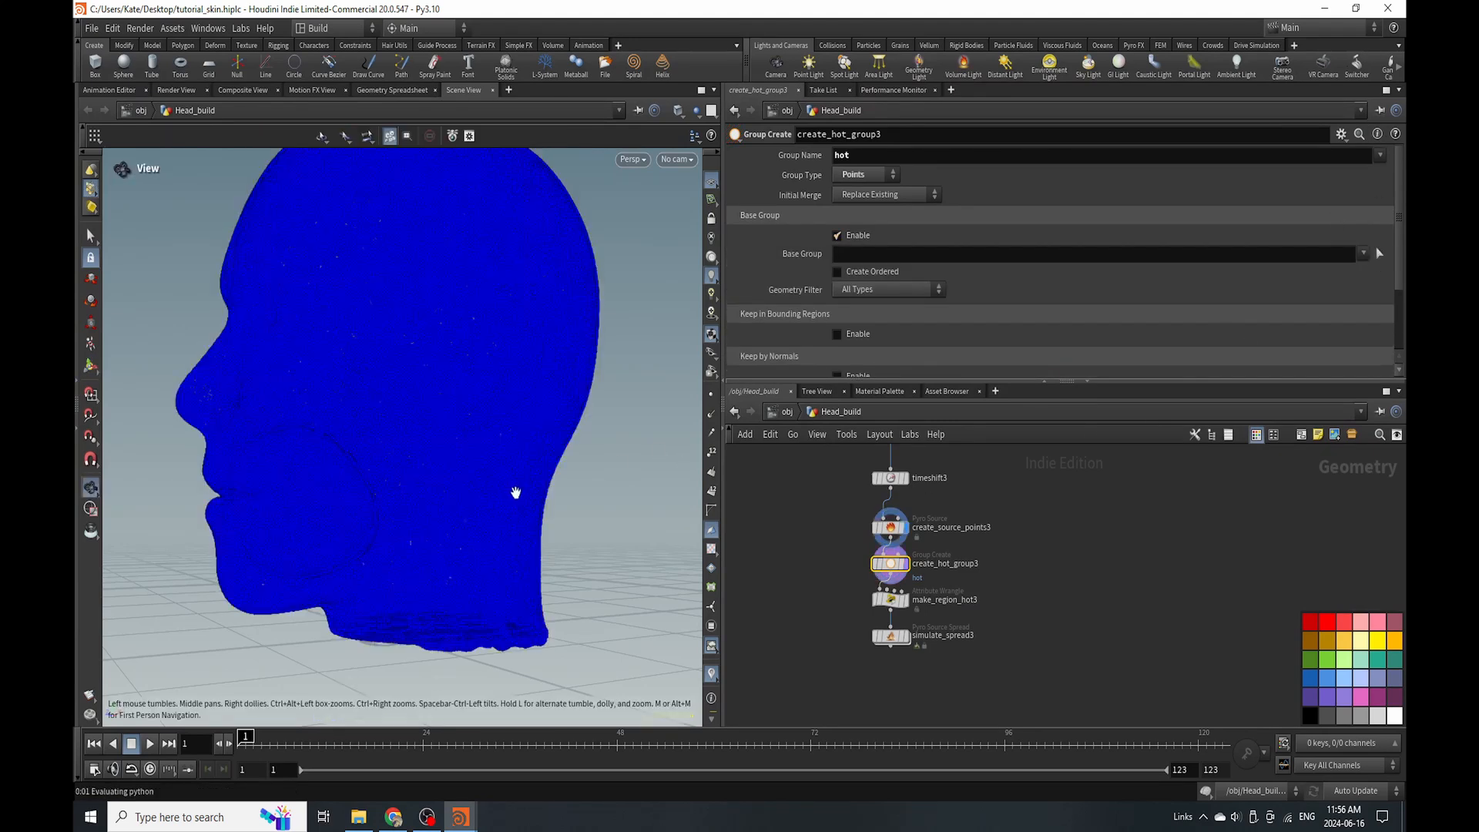
{"action": "scroll", "coordinate": [545, 554], "scroll_direction": "up", "scroll_amount": 5}
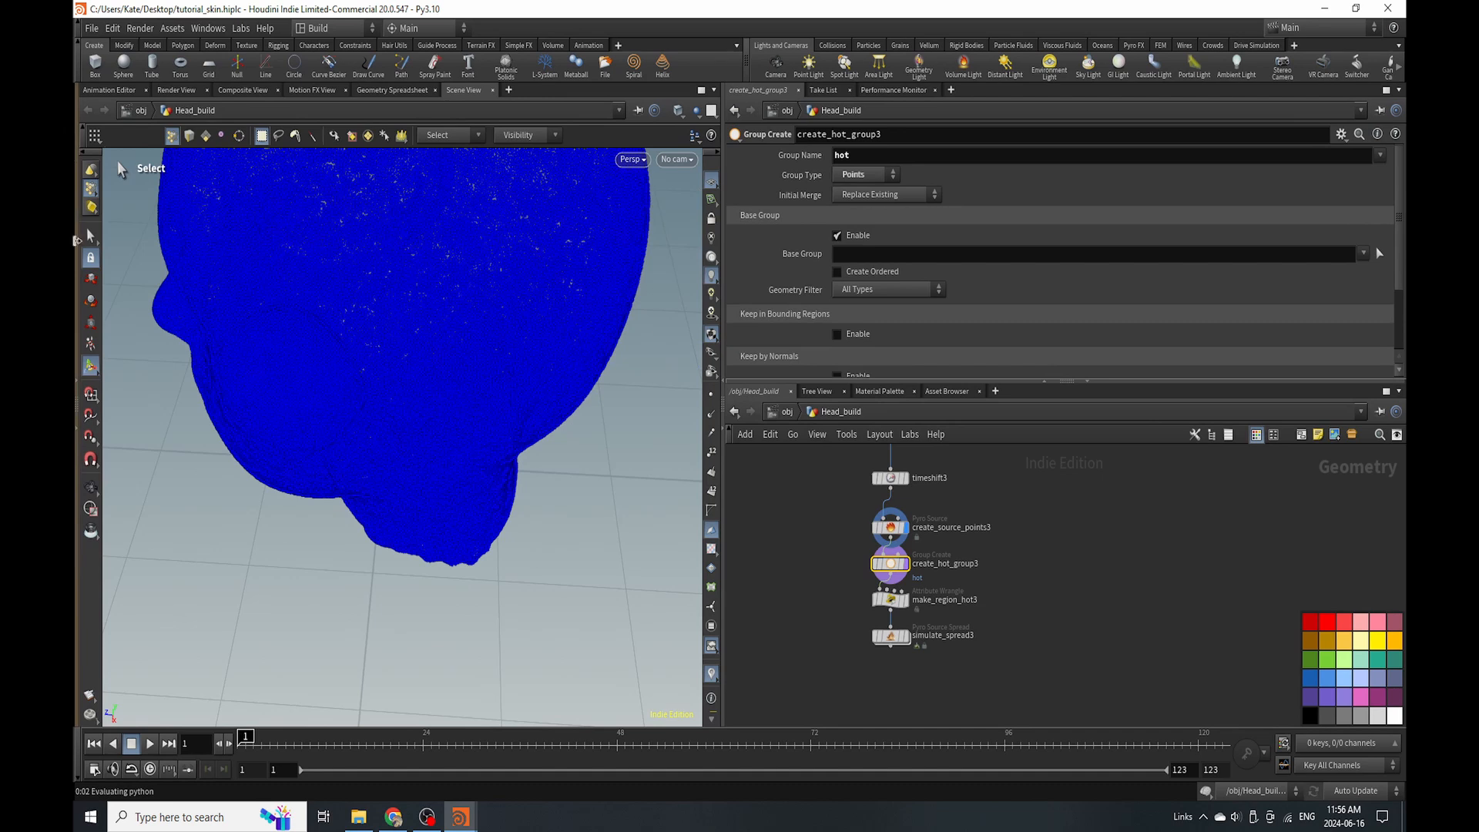
{"action": "key", "text": "Escape"}
{"action": "key", "text": "ctrl+s"}
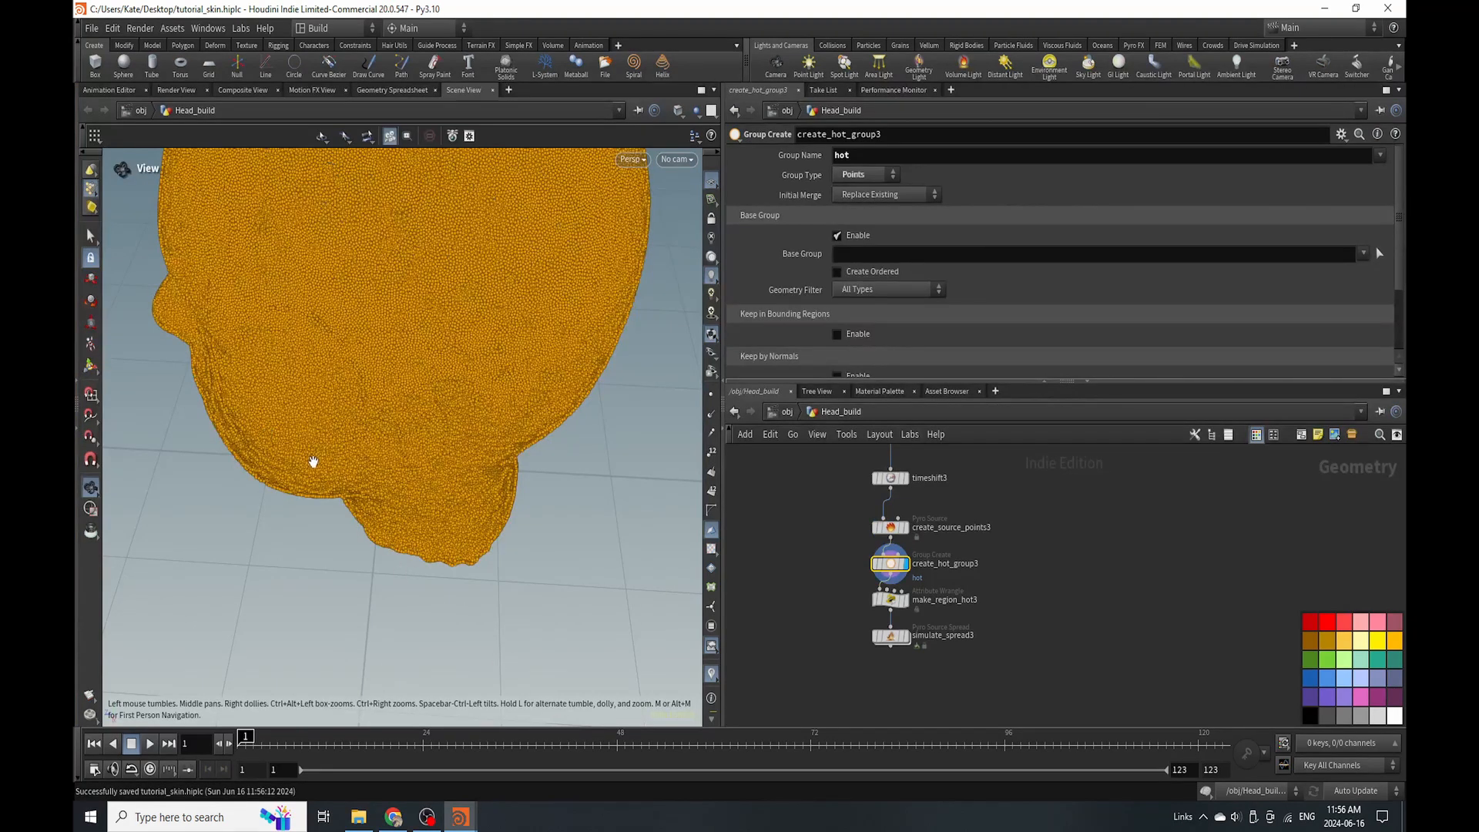
{"action": "key", "text": "s"}
{"action": "left_click_drag", "start_coordinate": [400, 580], "coordinate": [501, 566]}
{"action": "key", "text": "Escape"}
{"action": "left_click_drag", "start_coordinate": [406, 654], "coordinate": [431, 591]}
{"action": "key", "text": "s"}
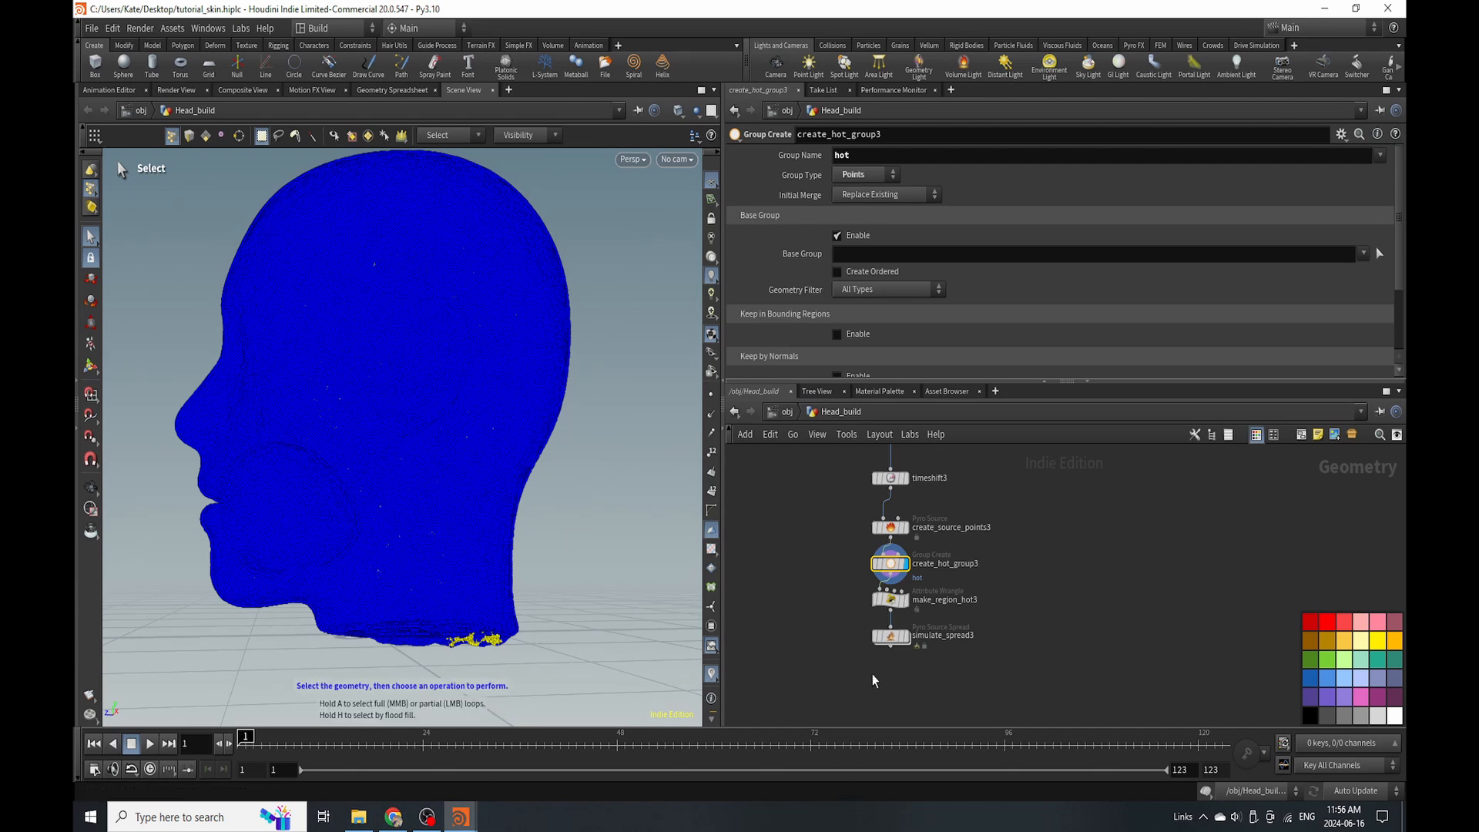
Display the result of make_region_hot3 and switch the display to simulate_spread3.
{"action": "scroll", "coordinate": [916, 608], "scroll_direction": "up", "scroll_amount": 3}
{"action": "left_click", "coordinate": [857, 600]}
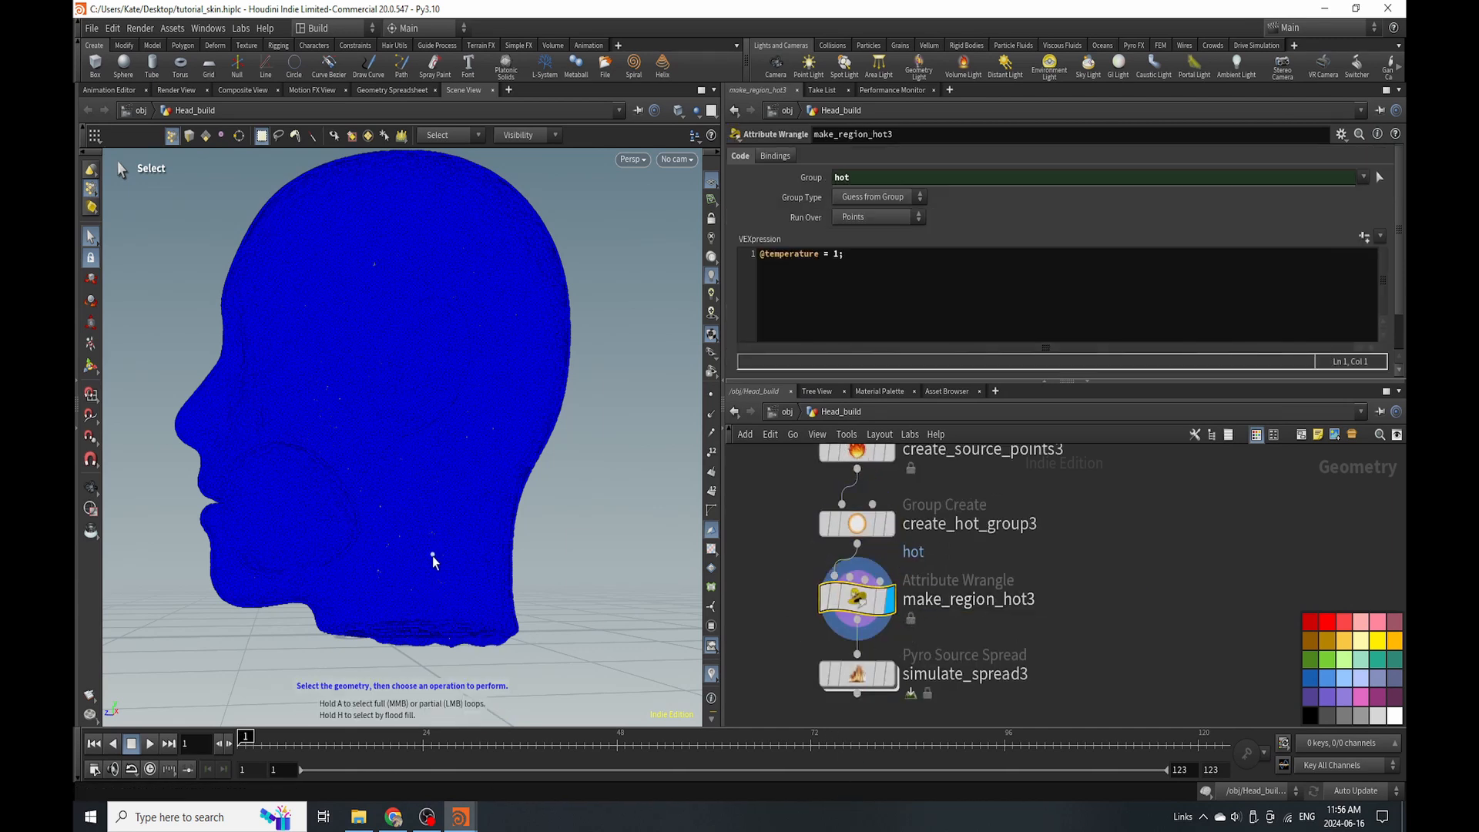
{"action": "left_click", "coordinate": [904, 660]}
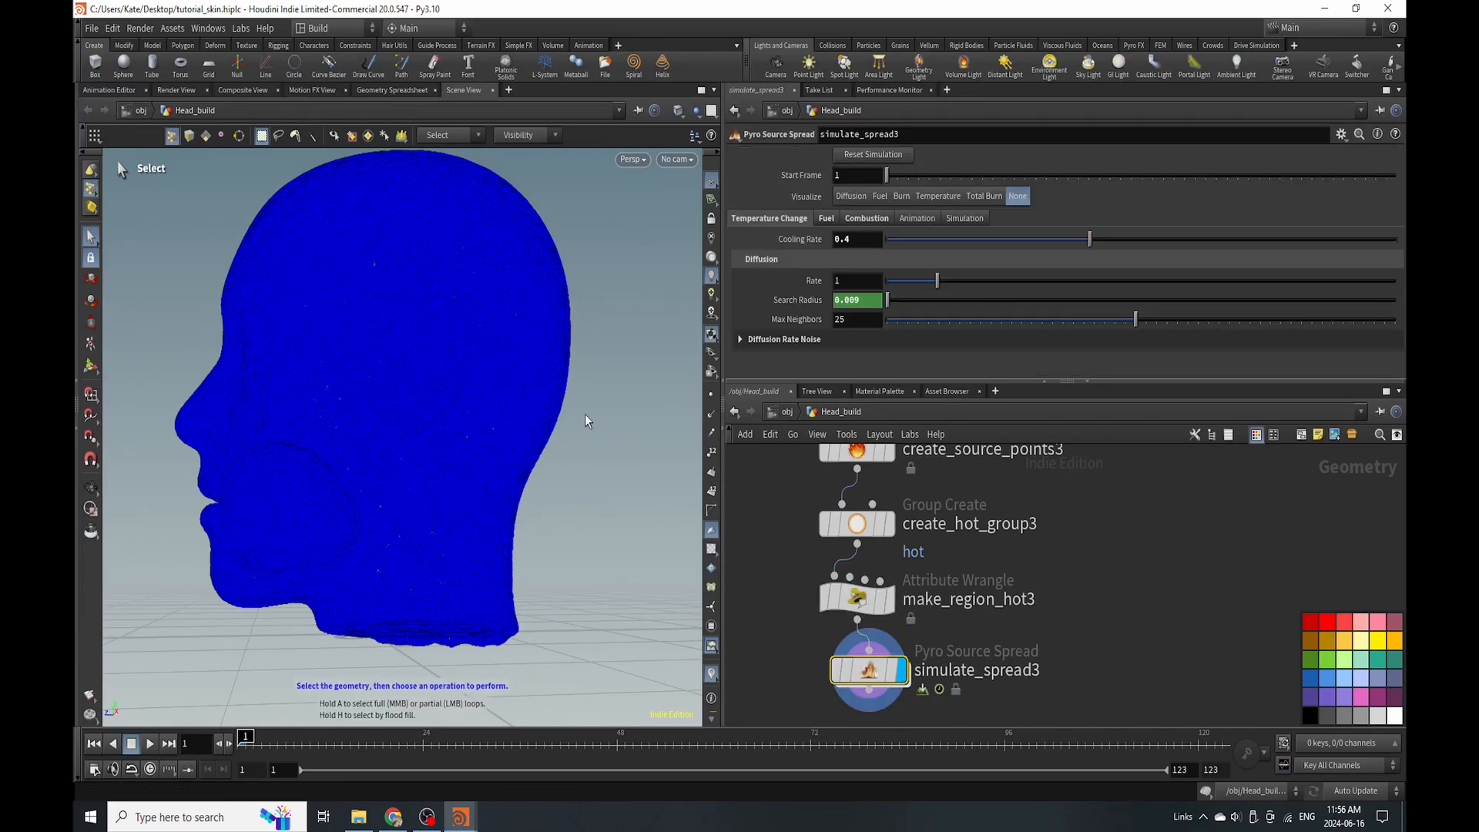
Create a reference copy of the original simulate_spread node beside its source in the earlier network section.
{"action": "scroll", "coordinate": [1029, 654], "scroll_direction": "down", "scroll_amount": 2}
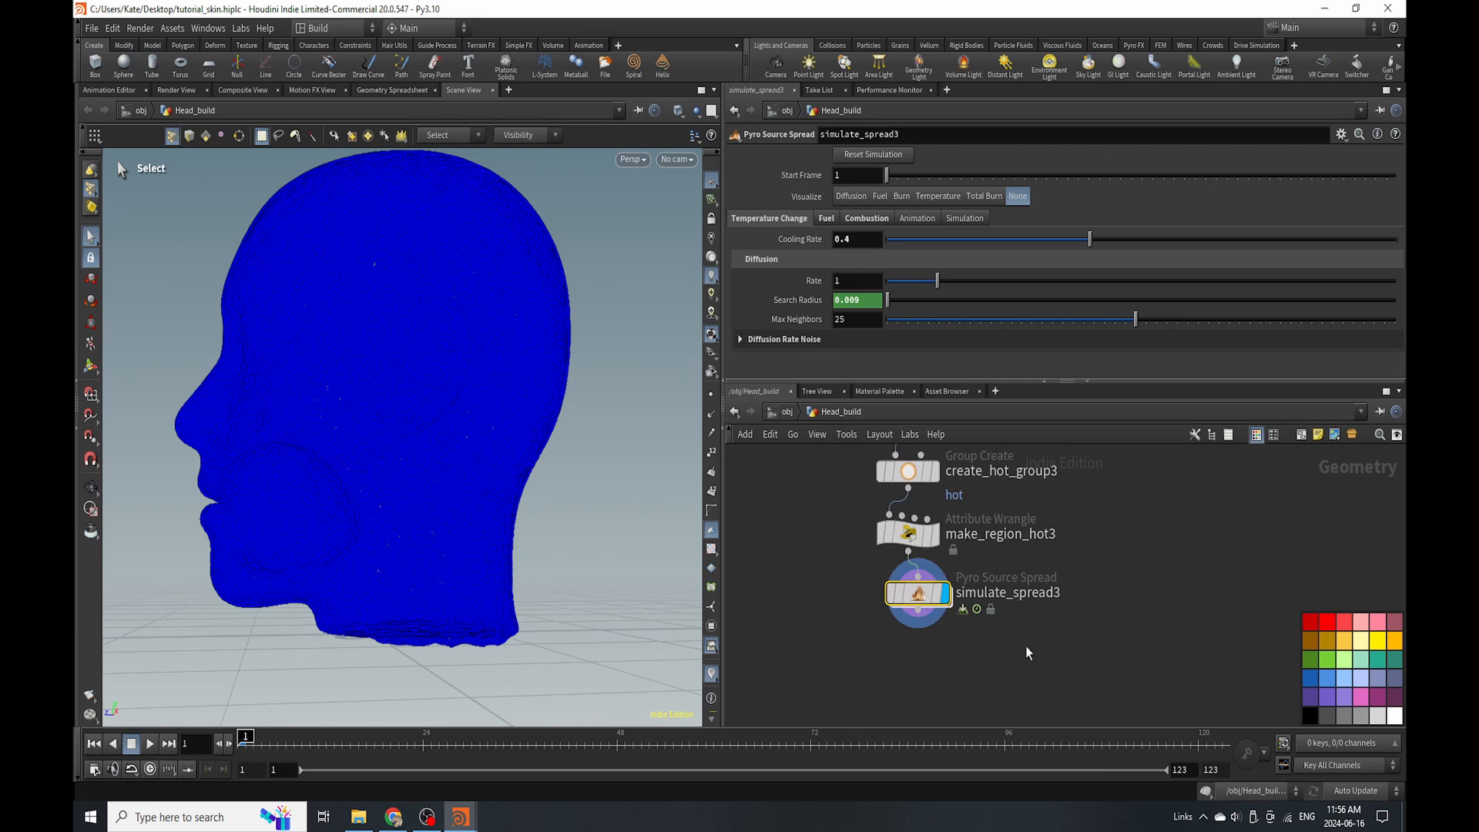
{"action": "scroll", "coordinate": [909, 662], "scroll_direction": "down", "scroll_amount": 4}
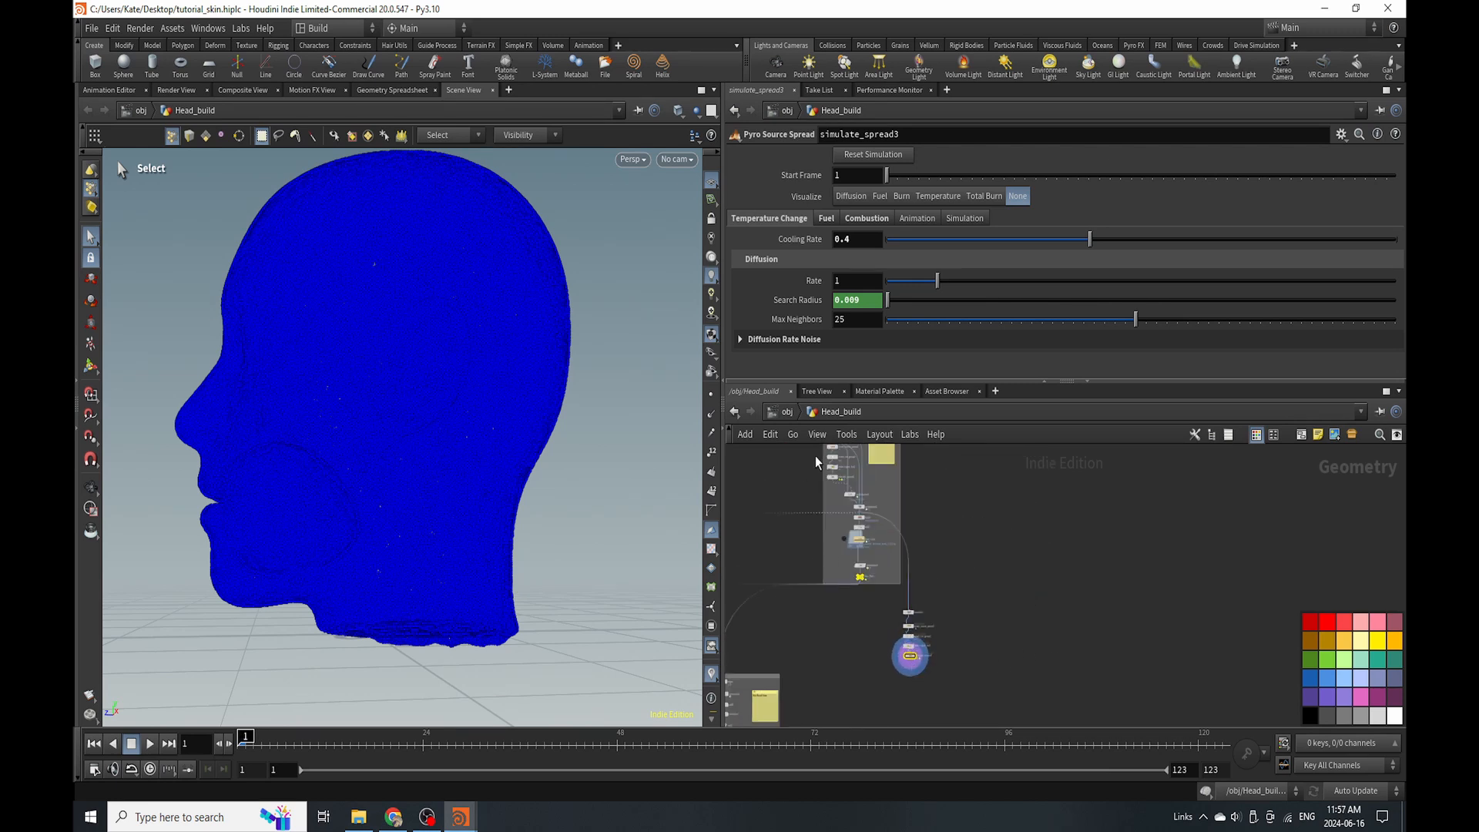
{"action": "scroll", "coordinate": [816, 462], "scroll_direction": "up", "scroll_amount": 2}
{"action": "scroll", "coordinate": [896, 590], "scroll_direction": "down", "scroll_amount": 3}
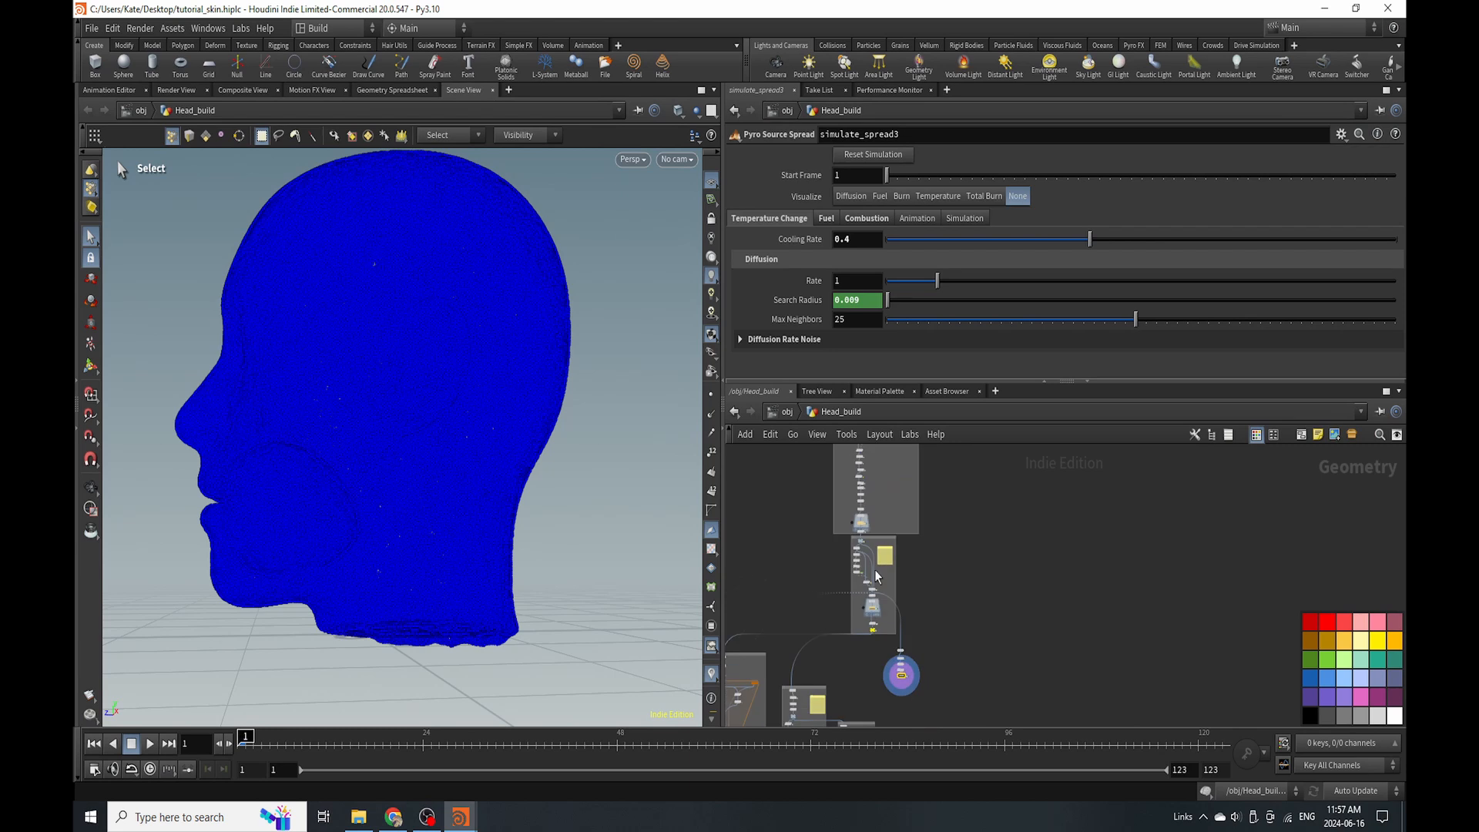
{"action": "scroll", "coordinate": [852, 584], "scroll_direction": "up", "scroll_amount": 3}
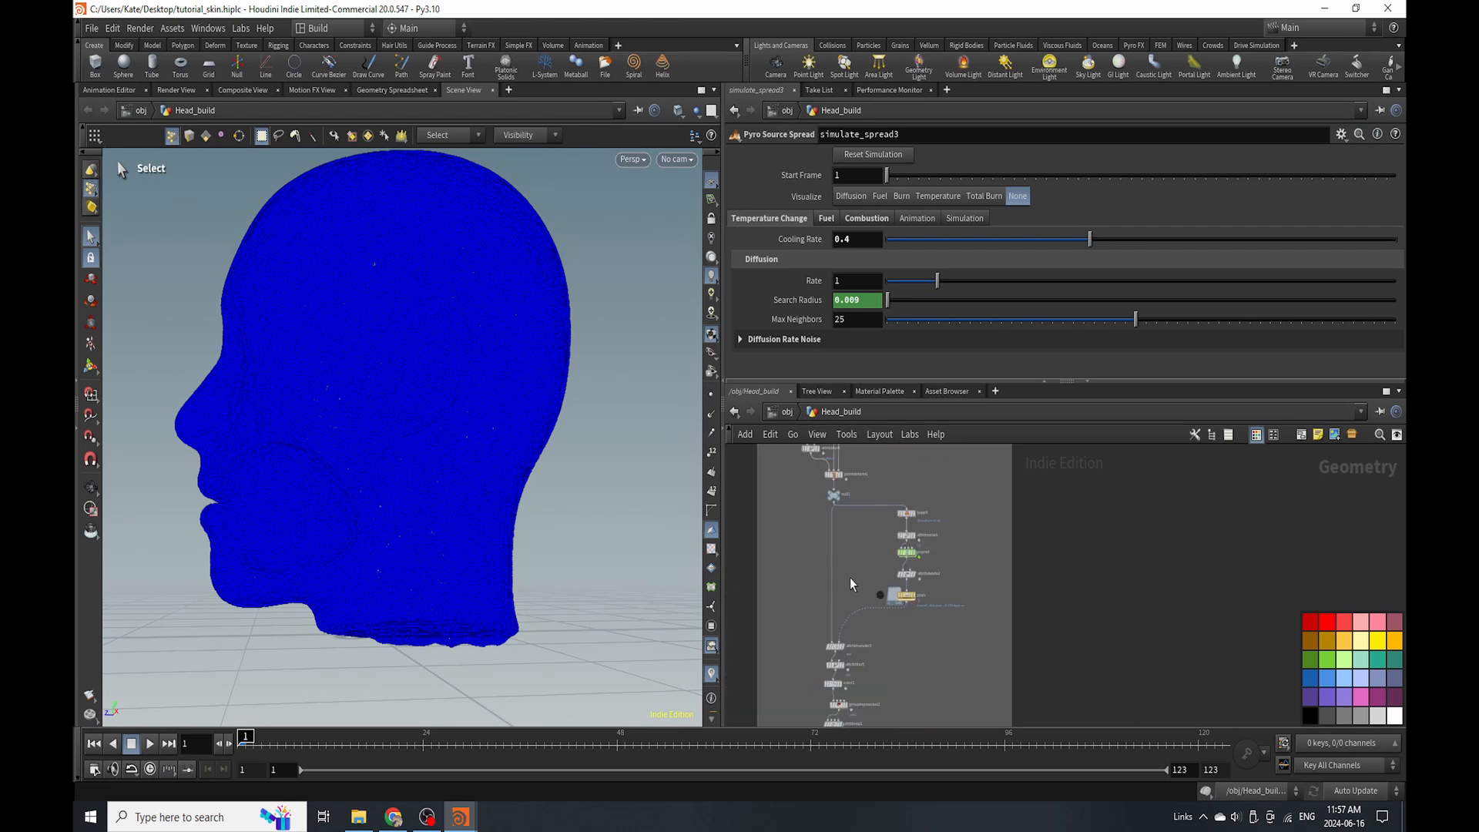
{"action": "scroll", "coordinate": [883, 583], "scroll_direction": "down", "scroll_amount": 3}
{"action": "scroll", "coordinate": [969, 672], "scroll_direction": "up", "scroll_amount": 3}
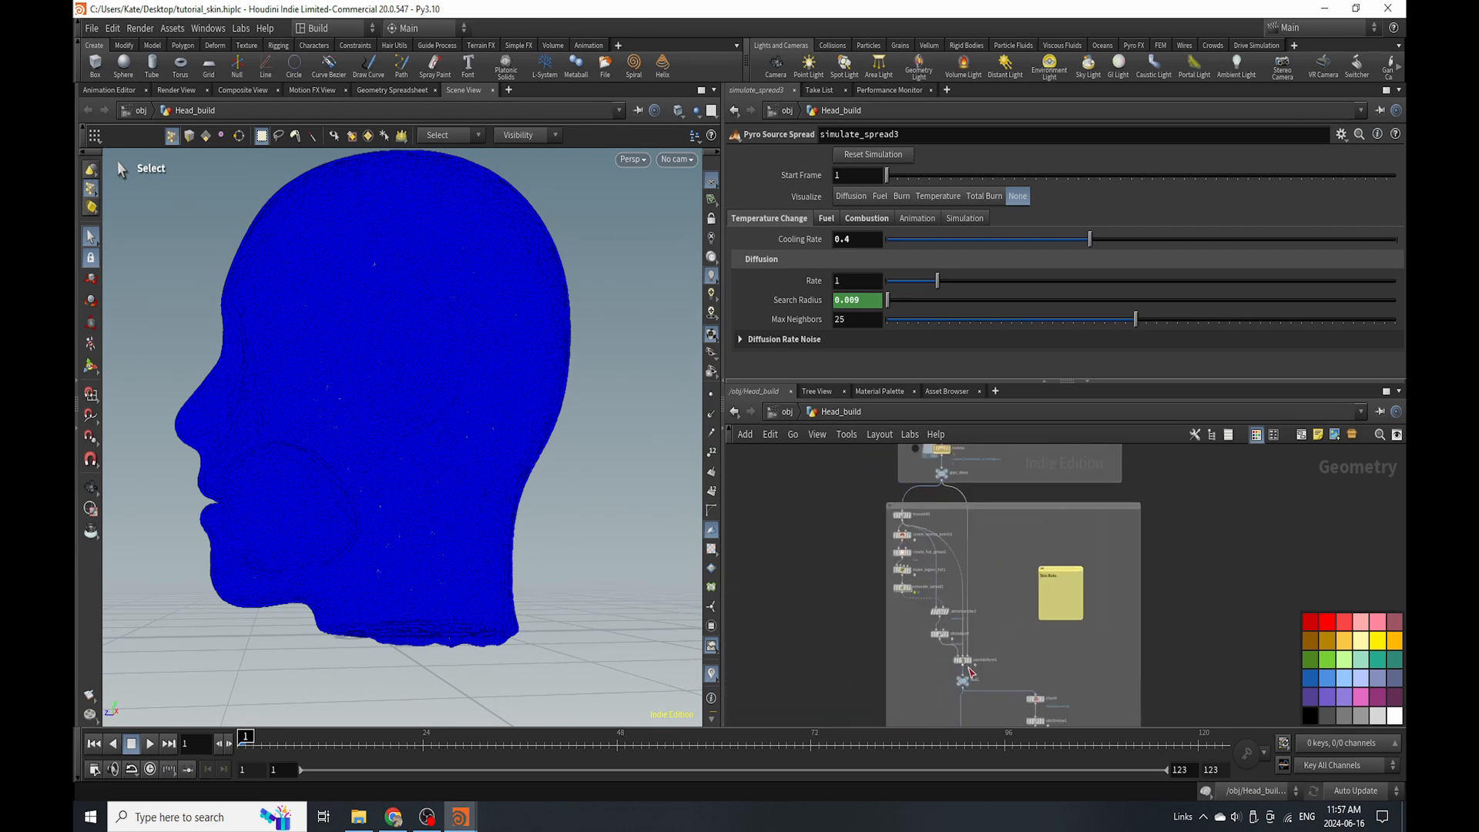
{"action": "scroll", "coordinate": [893, 620], "scroll_direction": "up", "scroll_amount": 4}
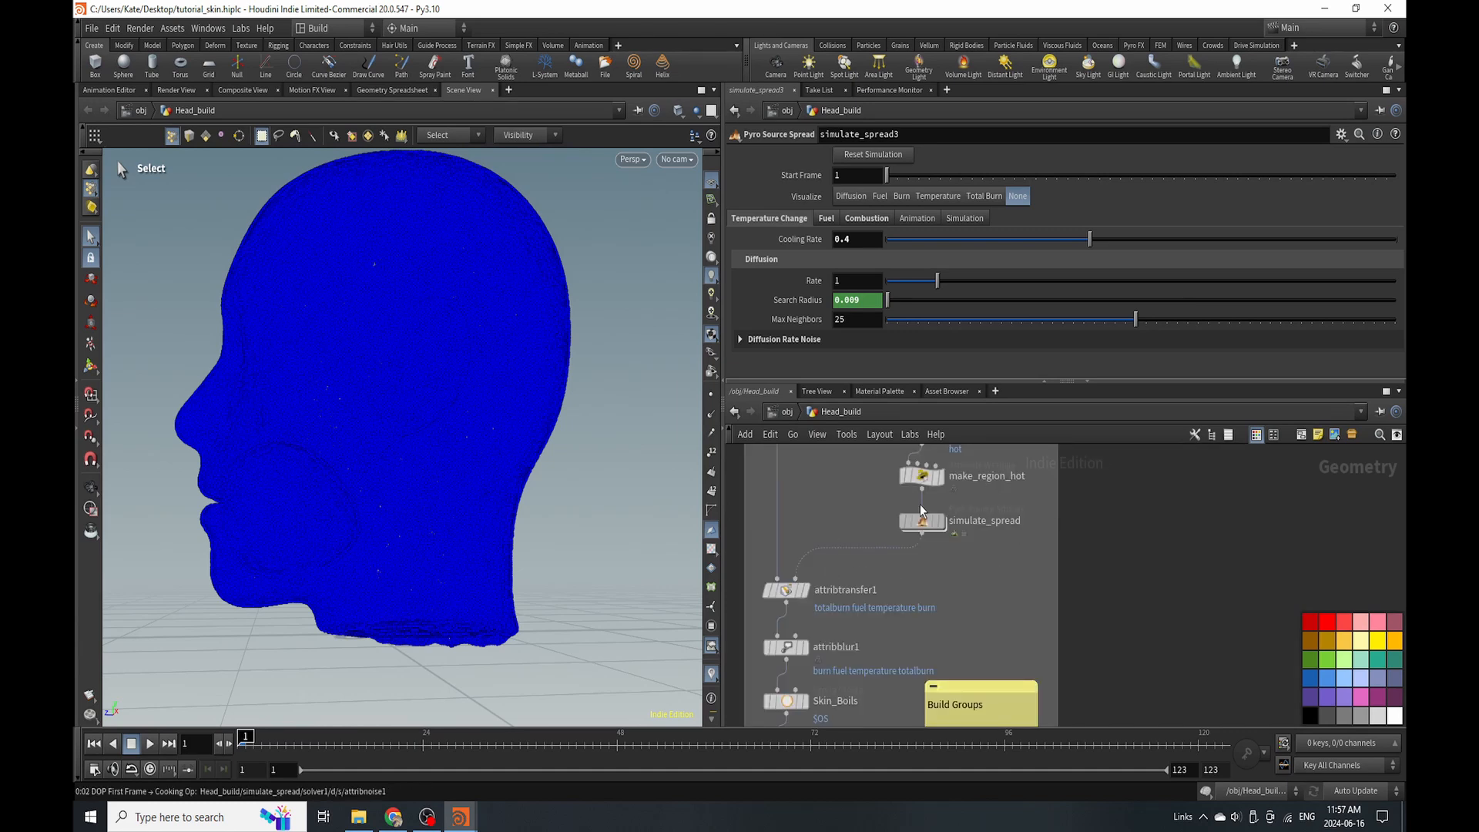
{"action": "left_click", "coordinate": [922, 521]}
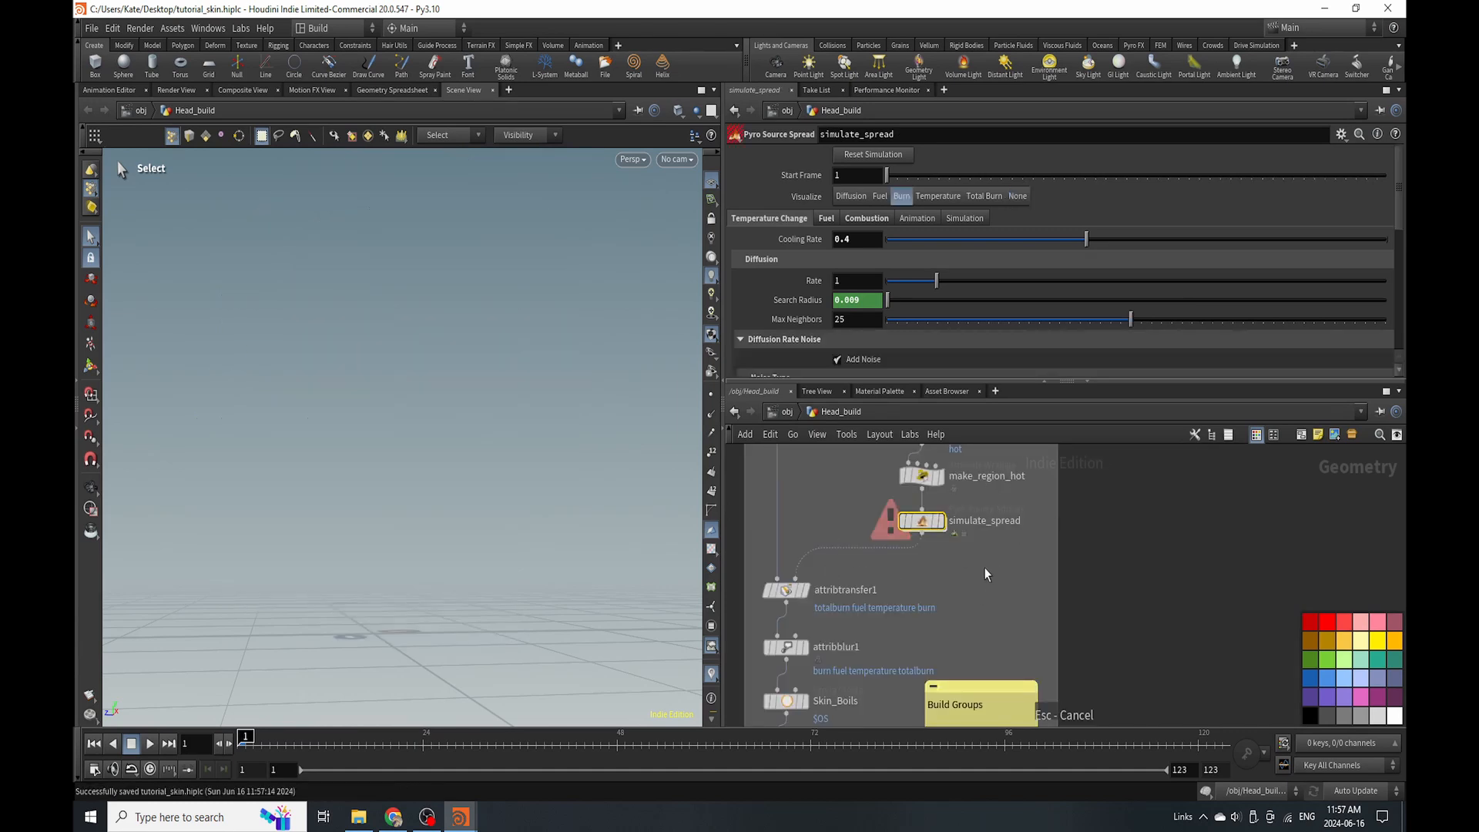
{"action": "right_click", "coordinate": [921, 524]}
{"action": "key", "text": "Escape"}
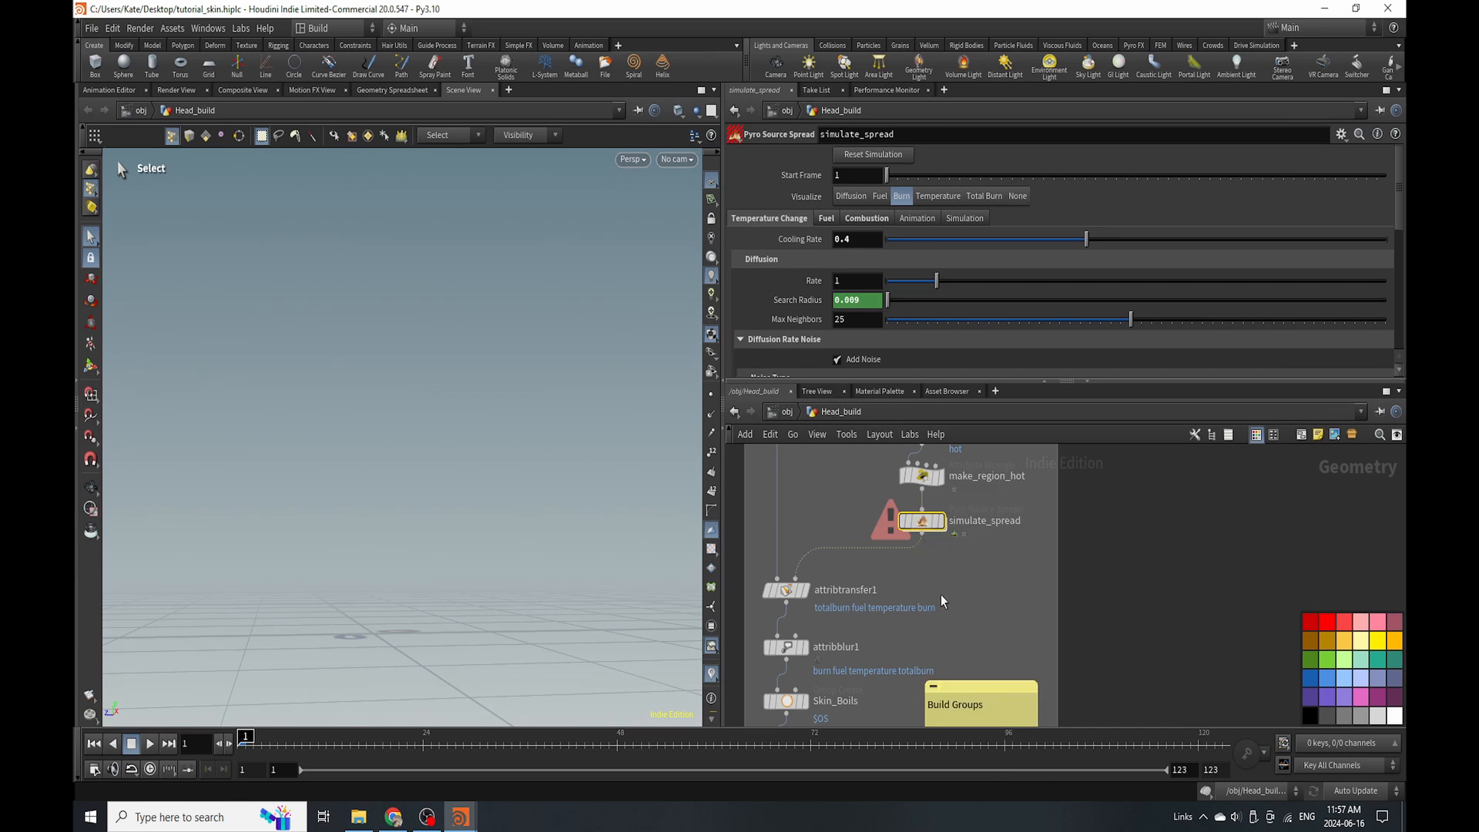
{"action": "right_click", "coordinate": [919, 526]}
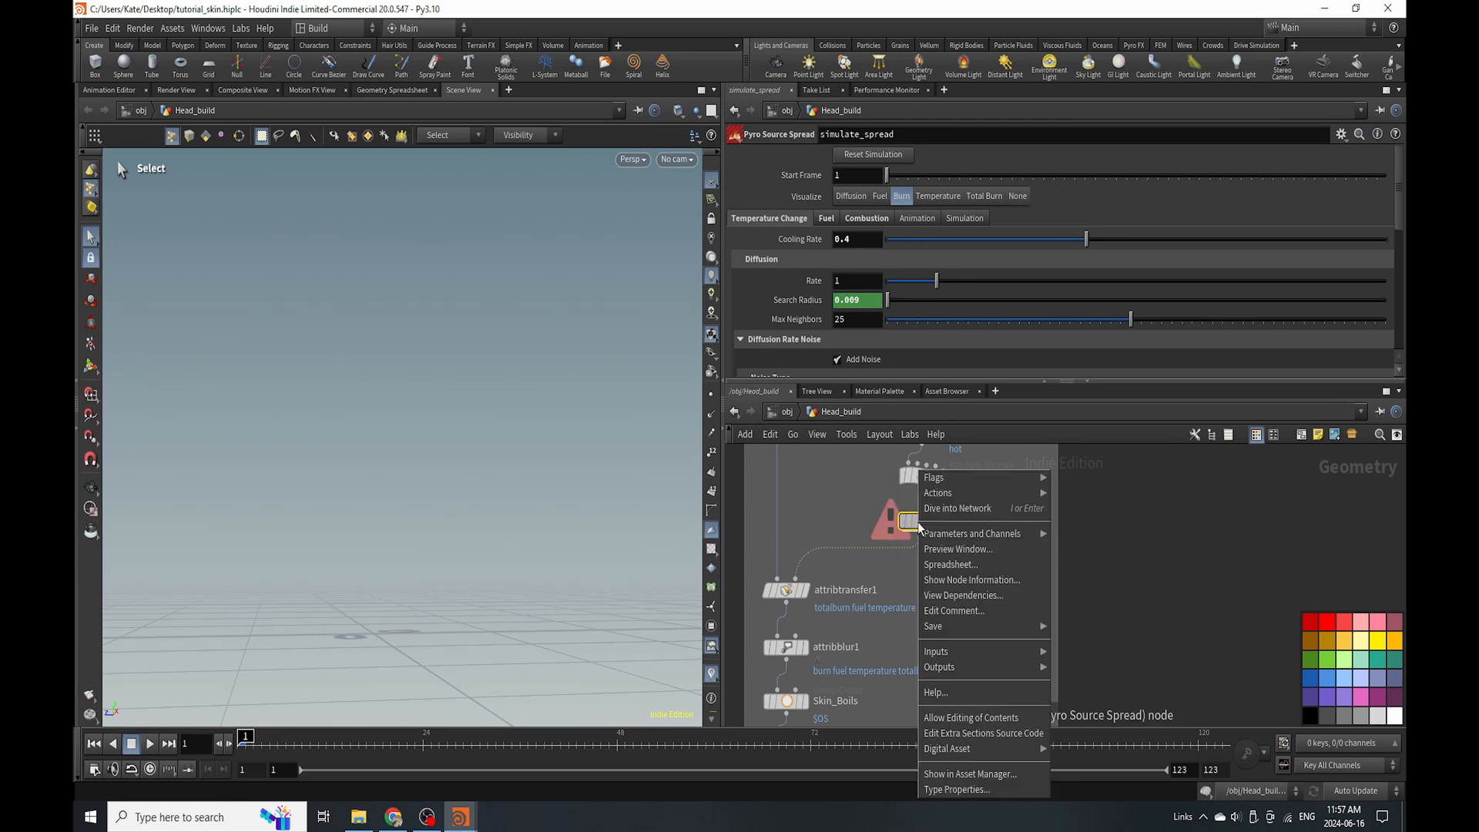
{"action": "mouse_move", "coordinate": [939, 493]}
{"action": "left_click", "coordinate": [1094, 568]}
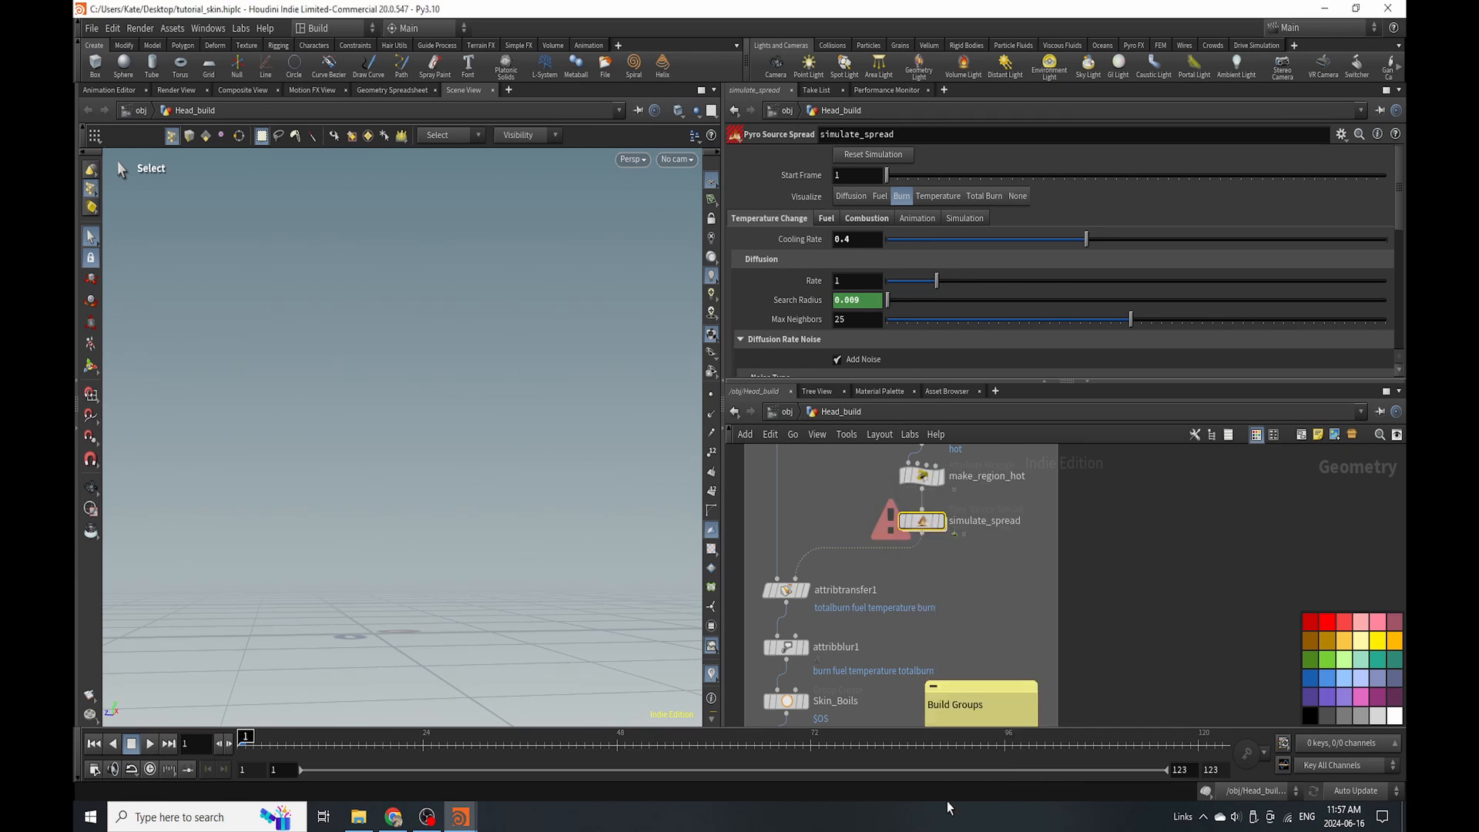
{"action": "left_click_drag", "start_coordinate": [1011, 571], "coordinate": [1153, 616]}
Replace simulate_spread3 with the reference copy of simulate_spread, connected beneath make_region_hot3.
{"action": "scroll", "coordinate": [1109, 499], "scroll_direction": "down", "scroll_amount": 5}
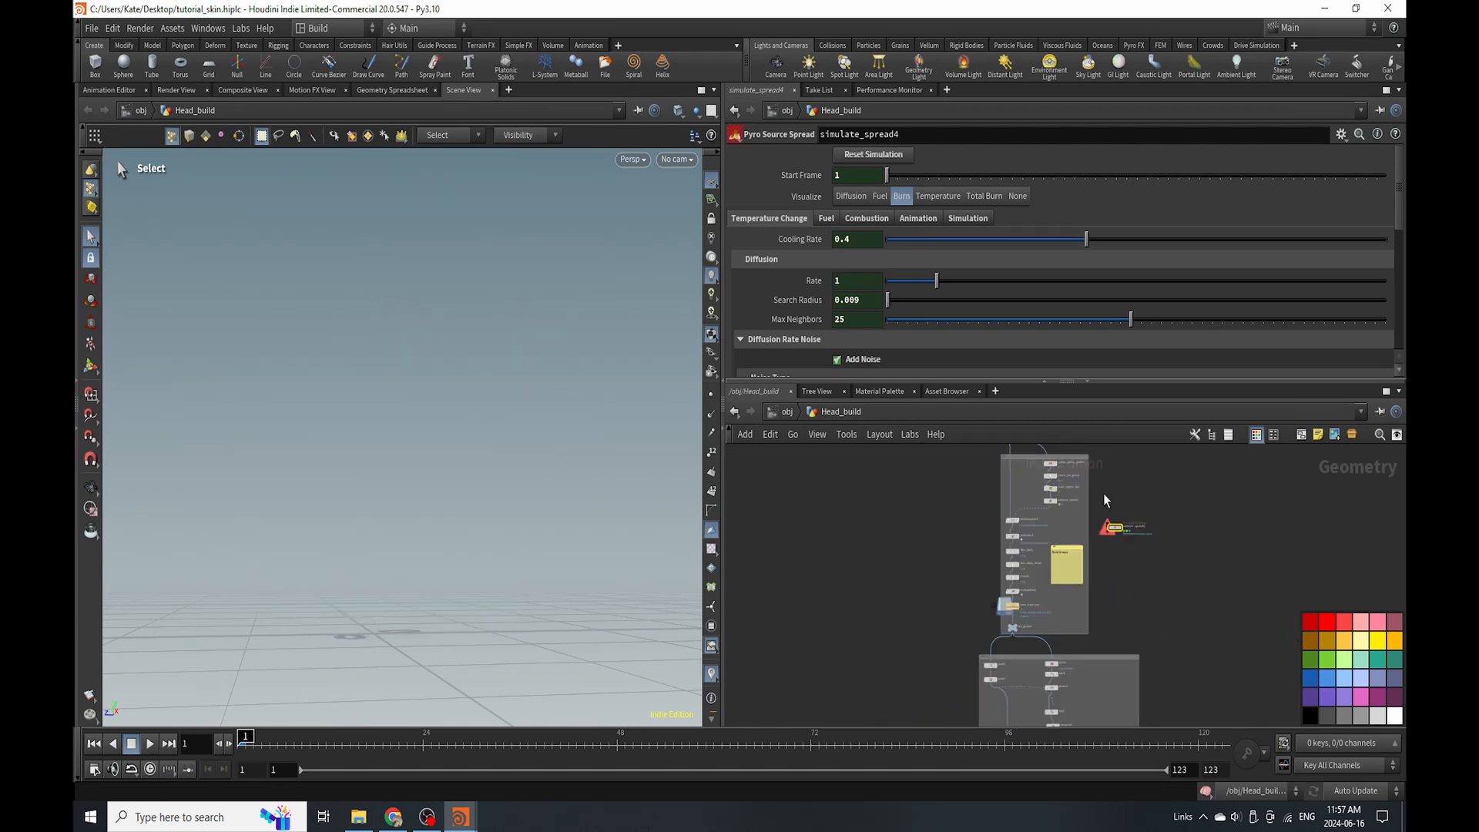
{"action": "left_click_drag", "start_coordinate": [1108, 514], "coordinate": [885, 566]}
{"action": "scroll", "coordinate": [1128, 689], "scroll_direction": "up", "scroll_amount": 10}
{"action": "left_click", "coordinate": [910, 554]}
{"action": "key", "text": "Delete"}
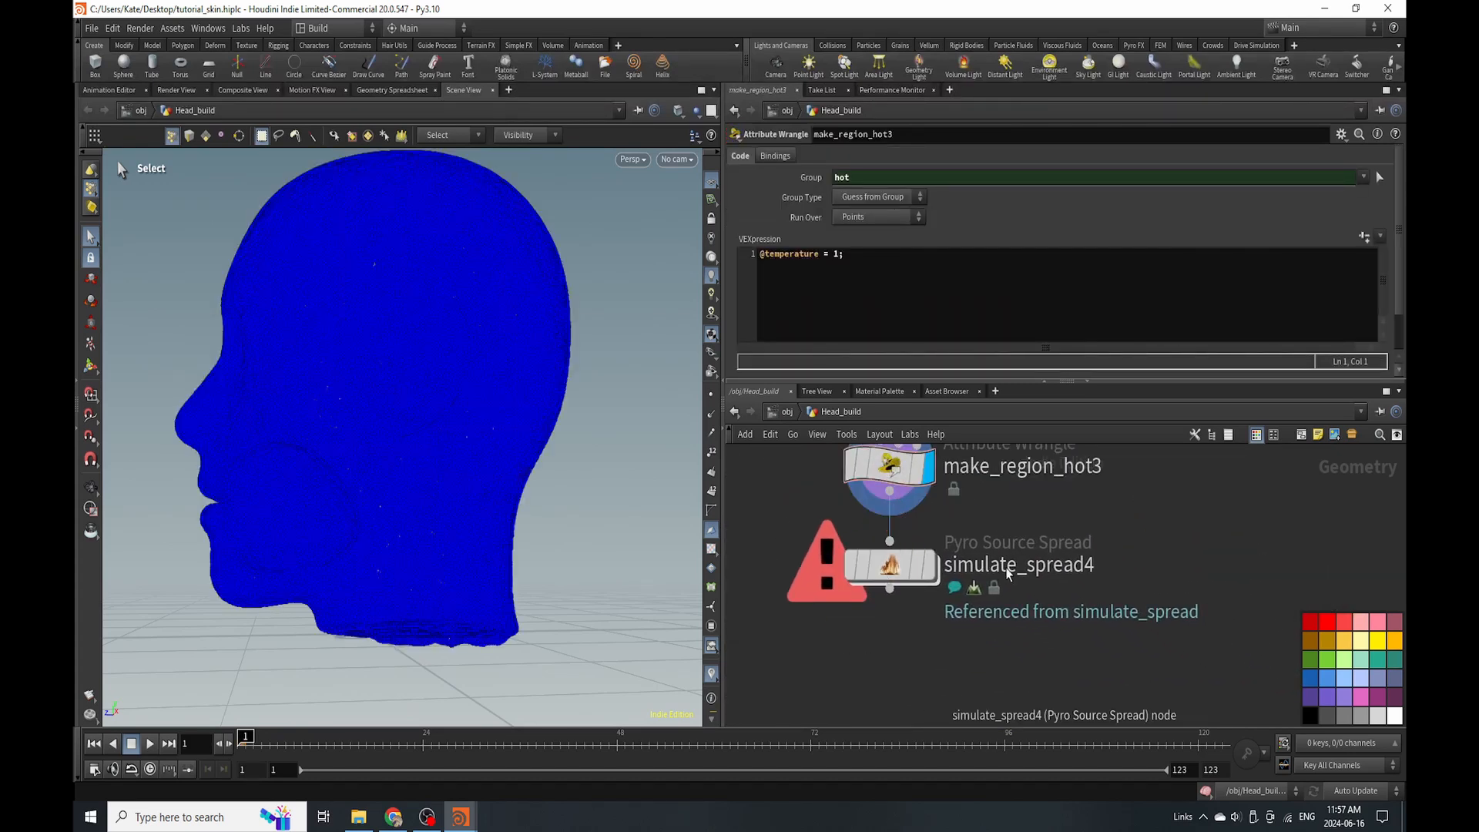
Display simulate_spread4, set its Visualize mode to Total Burn and run the simulation to frame 10.
{"action": "left_click", "coordinate": [931, 566]}
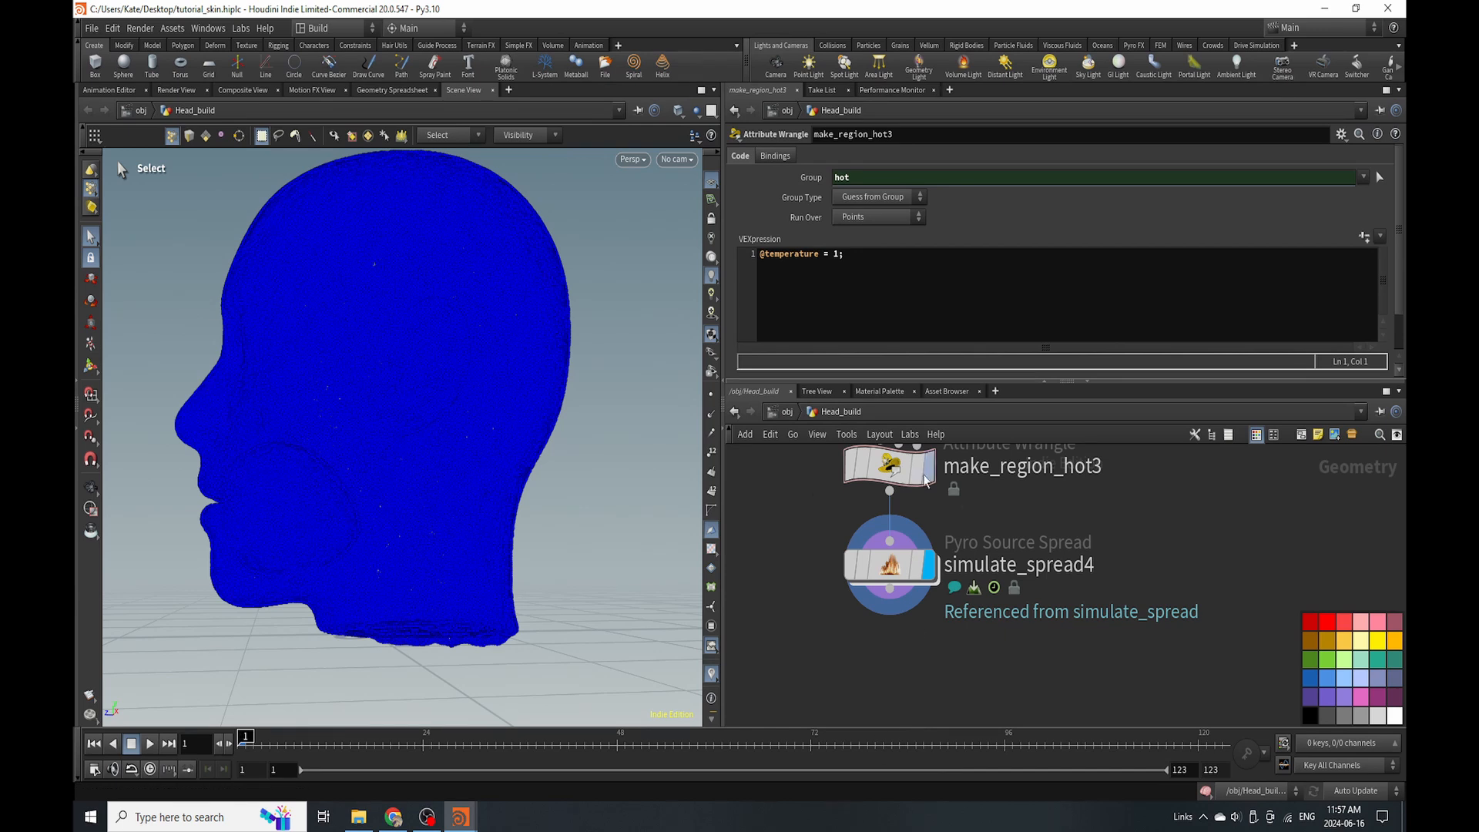
{"action": "left_click", "coordinate": [886, 565]}
{"action": "left_click", "coordinate": [1017, 197]}
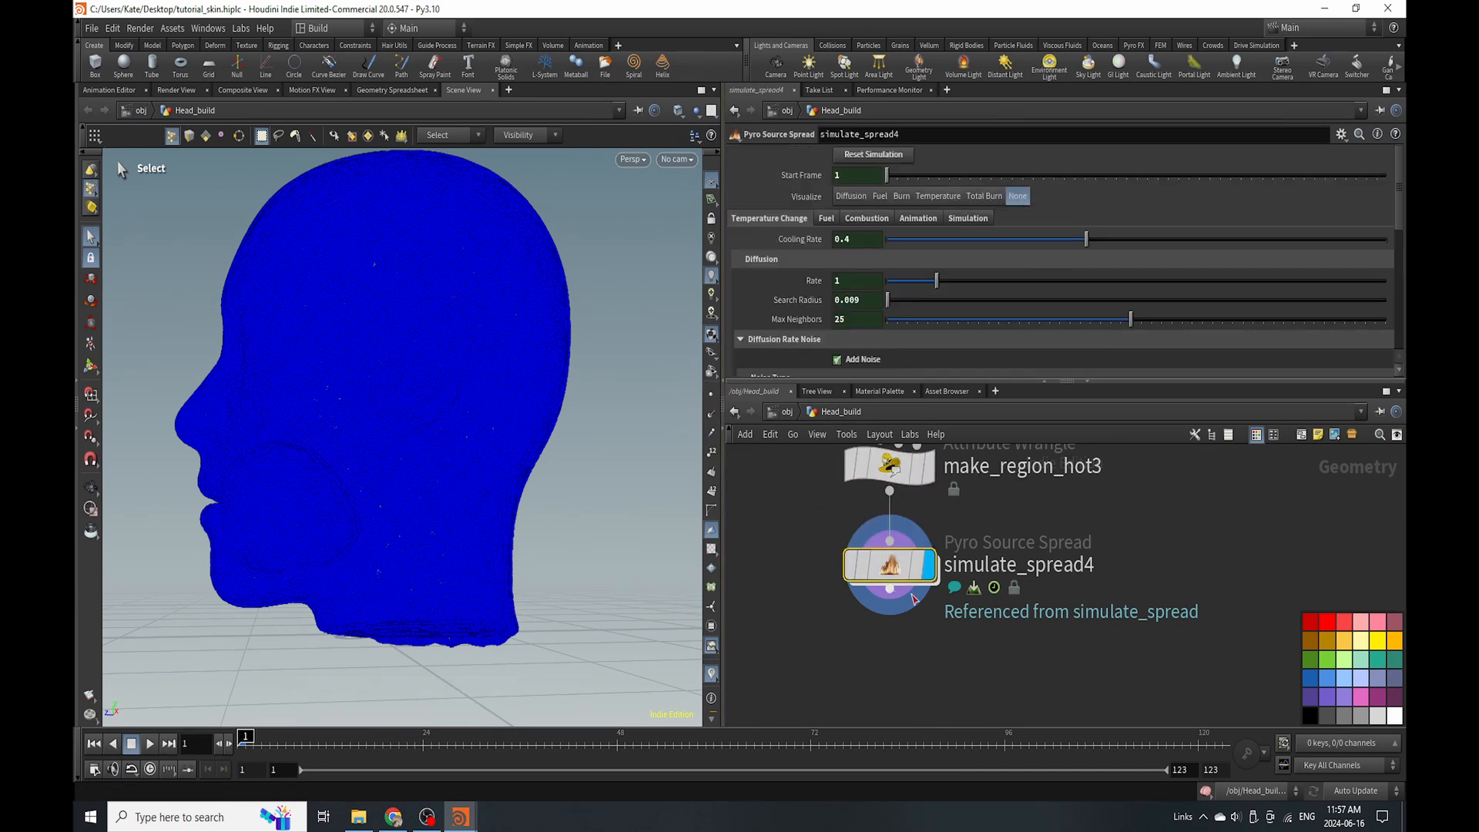
{"action": "left_click", "coordinate": [984, 196]}
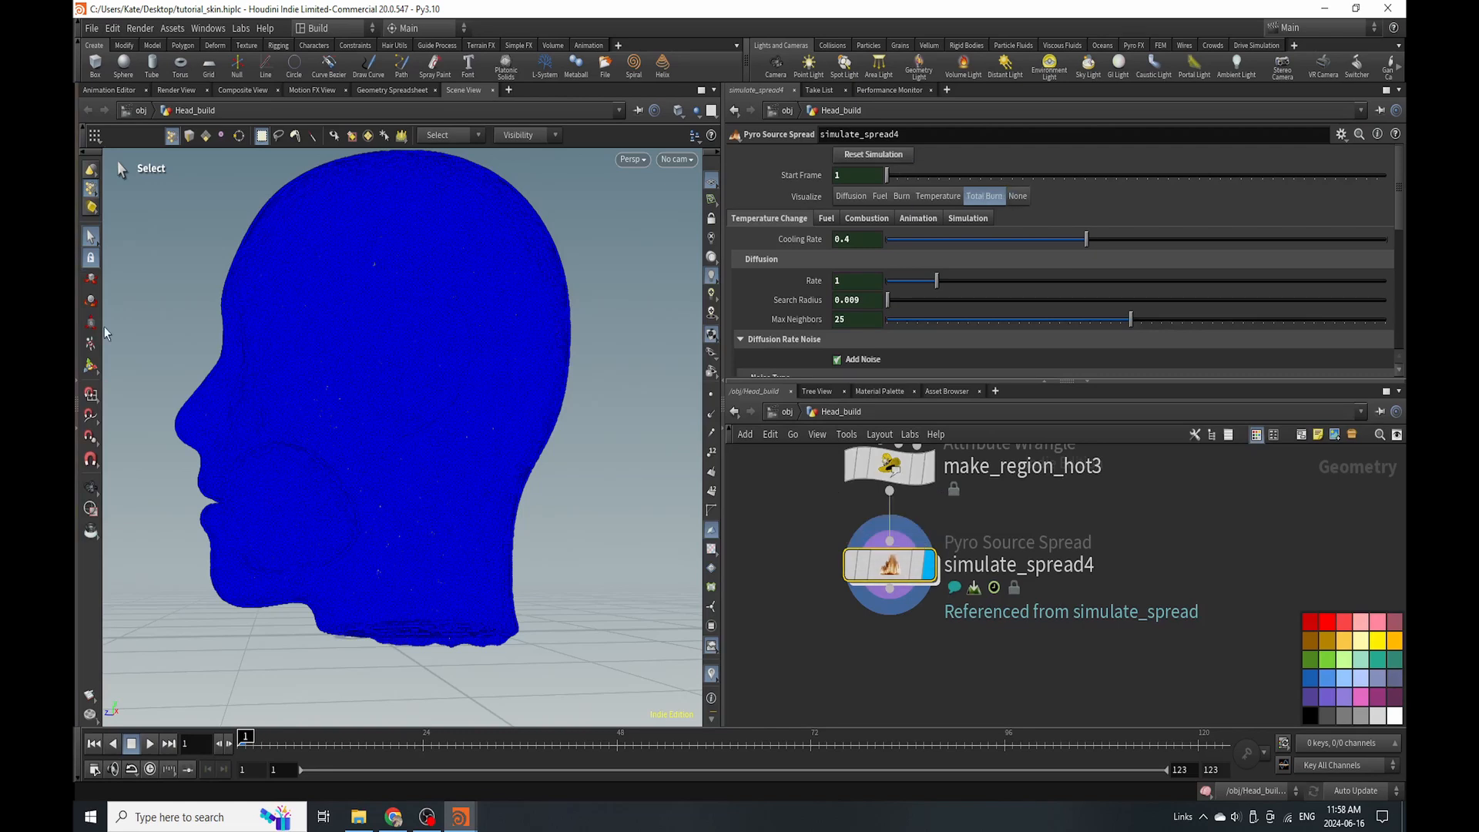
{"action": "key", "text": "Return"}
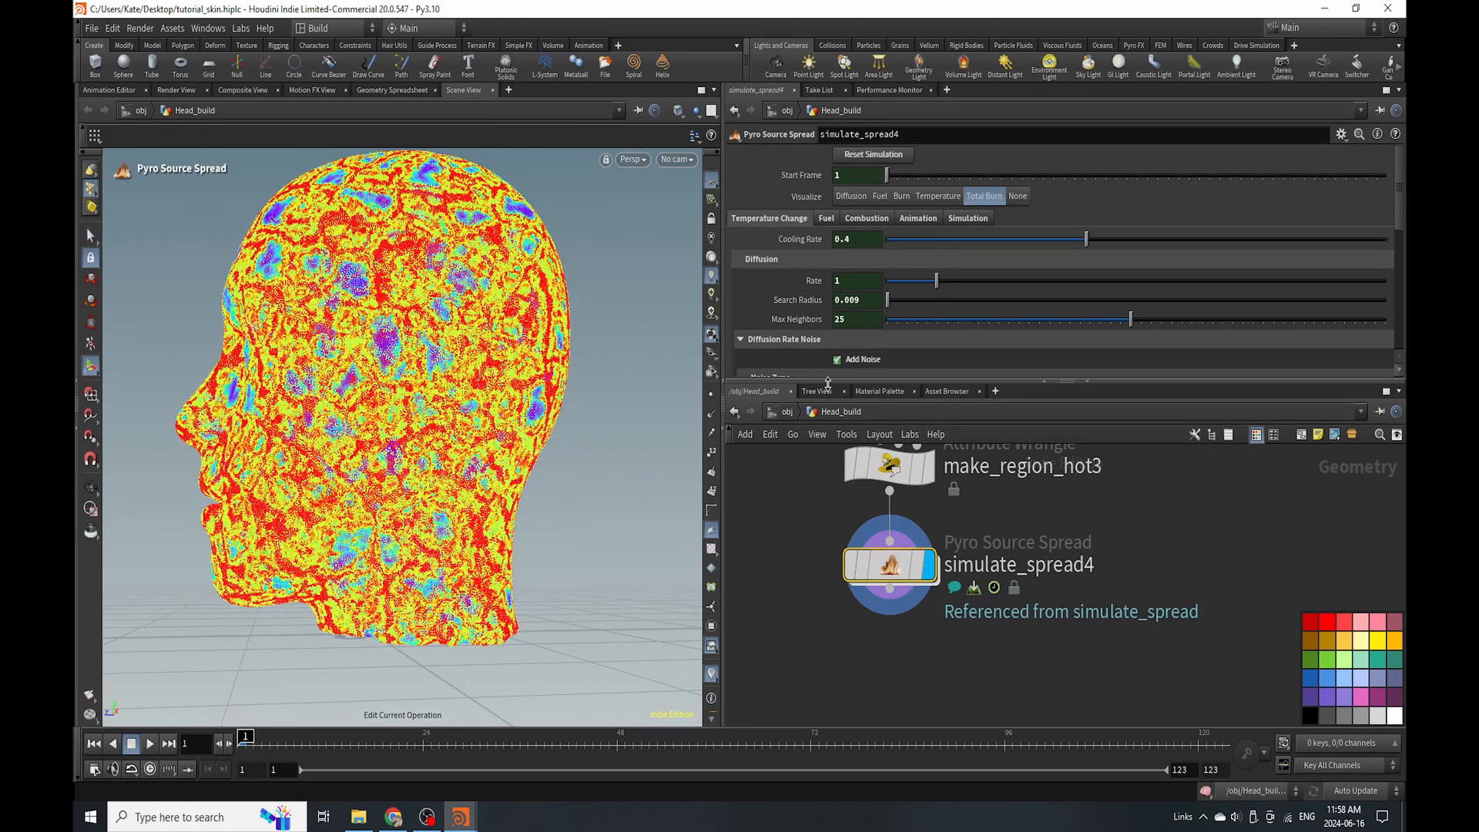
{"action": "left_click", "coordinate": [132, 743]}
{"action": "key", "text": "h"}
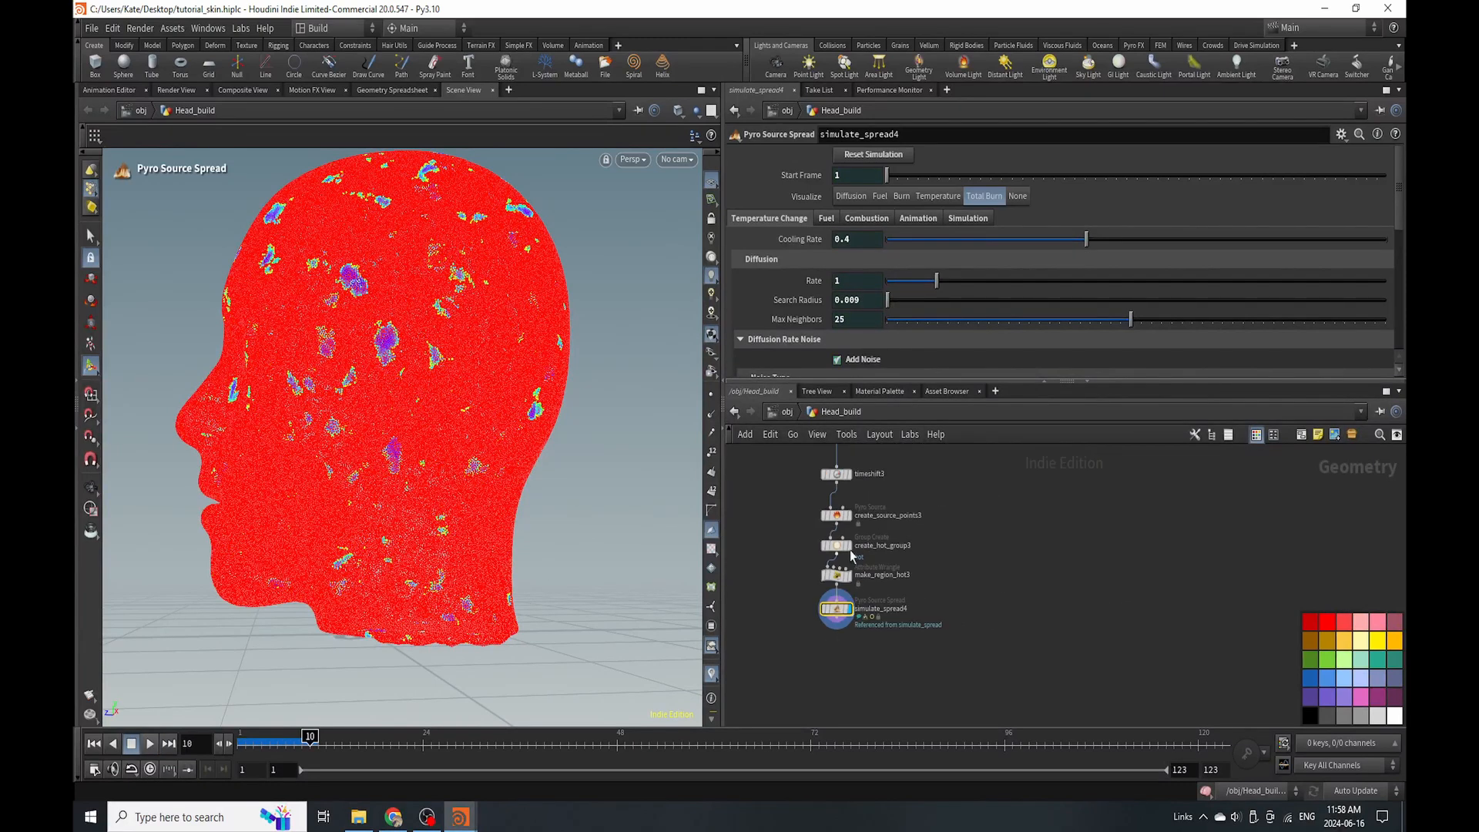
Pick a small patch of points along the neck's bottom edge as create_hot_group3's base group and save the scene.
{"action": "left_click", "coordinate": [858, 577]}
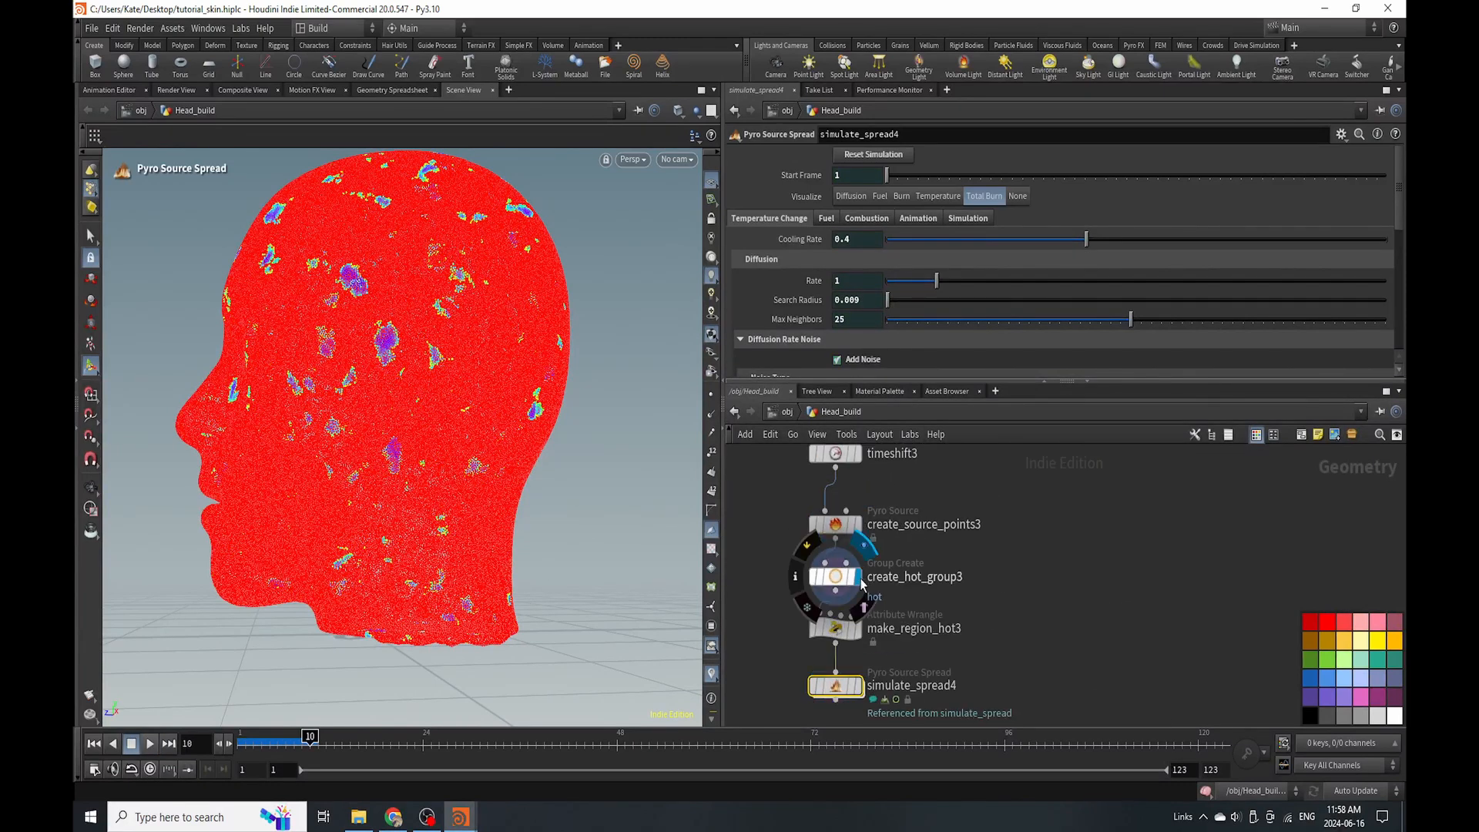
{"action": "left_click", "coordinate": [836, 577]}
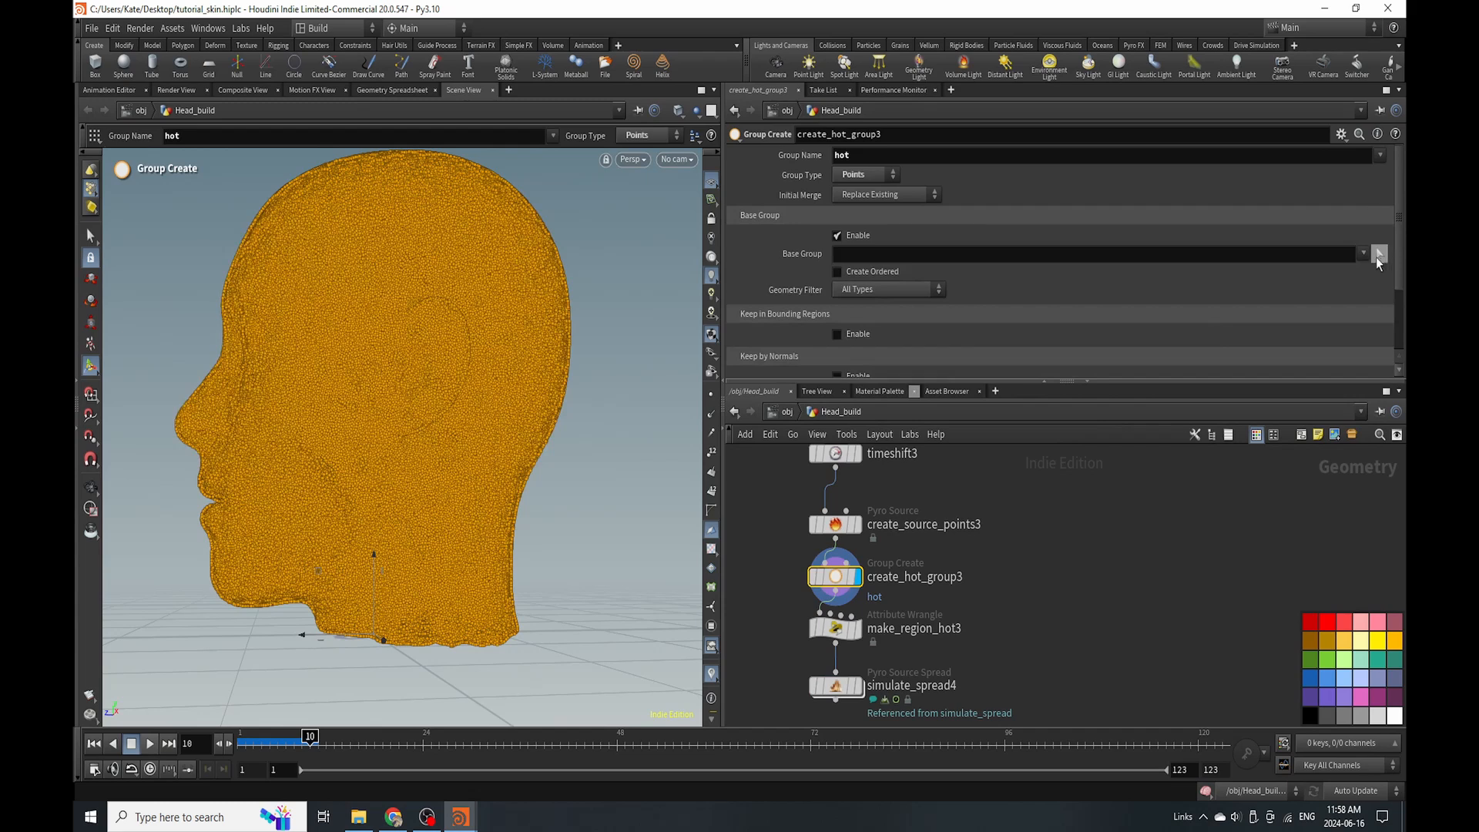
{"action": "key", "text": "ctrl+s"}
{"action": "left_click", "coordinate": [1379, 258]}
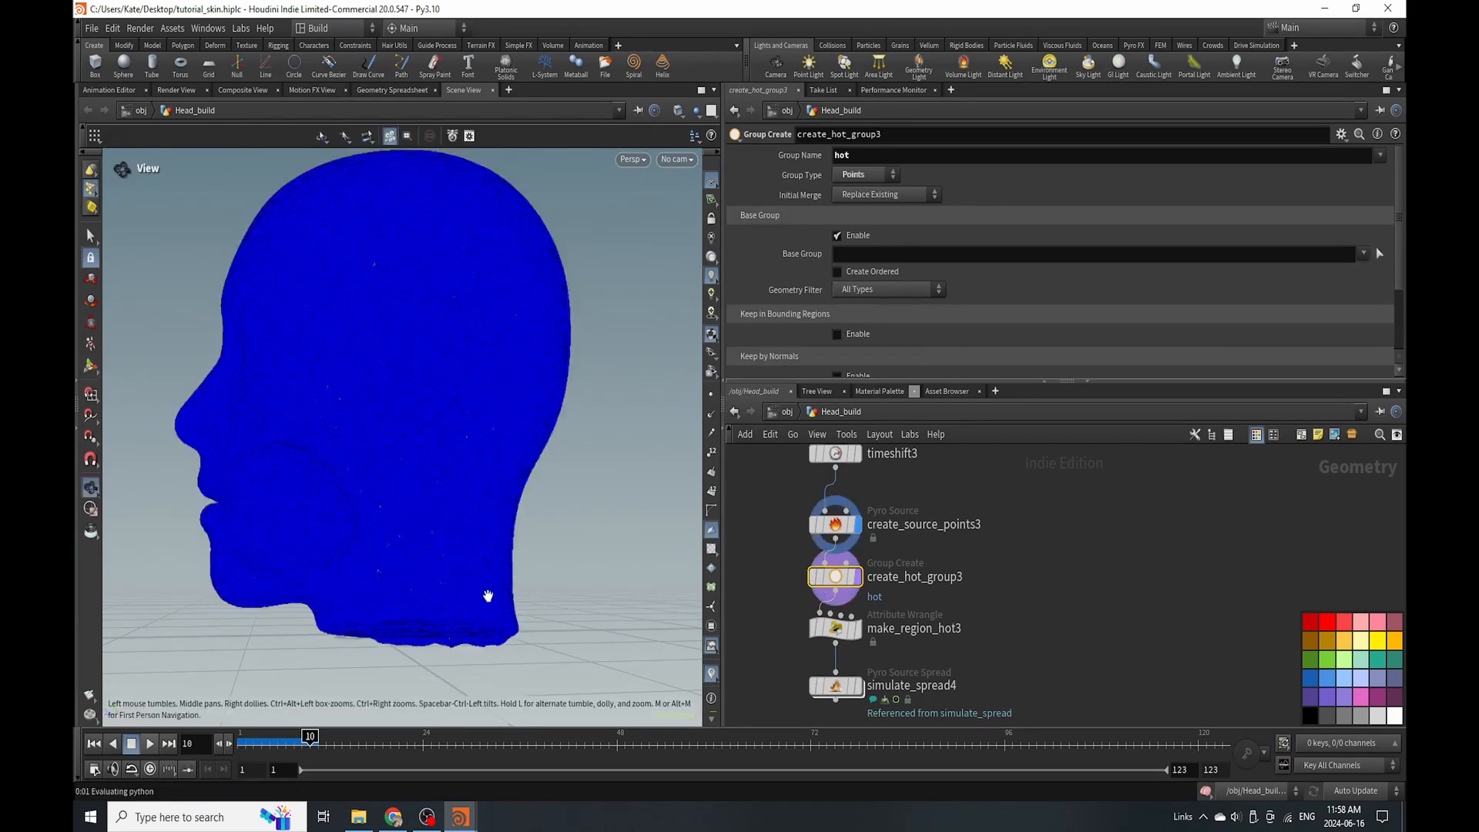
{"action": "left_click_drag", "start_coordinate": [496, 604], "coordinate": [501, 628], "text": "alt"}
{"action": "left_click_drag", "start_coordinate": [416, 643], "coordinate": [495, 630]}
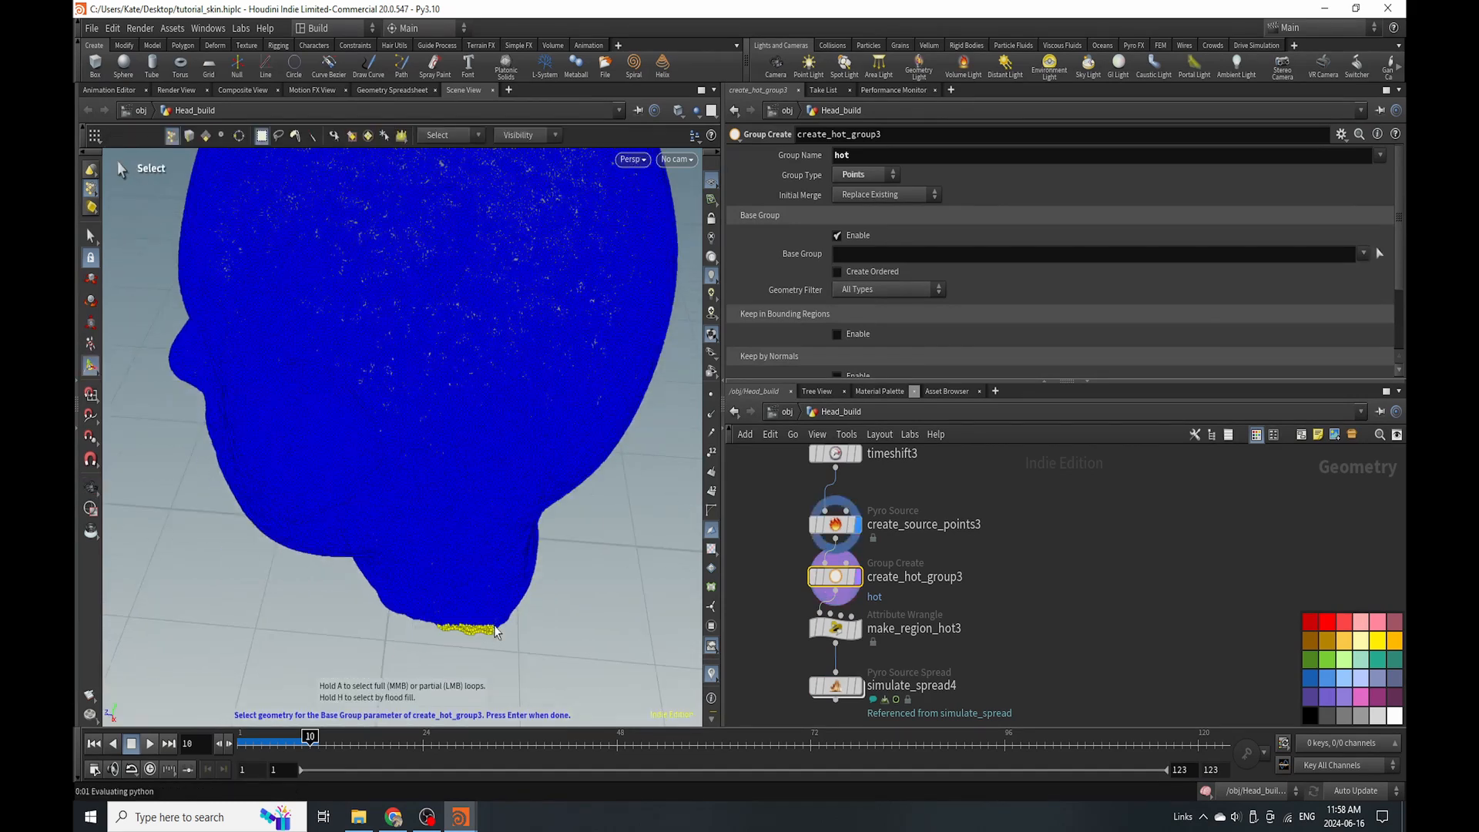
{"action": "key", "text": "Return"}
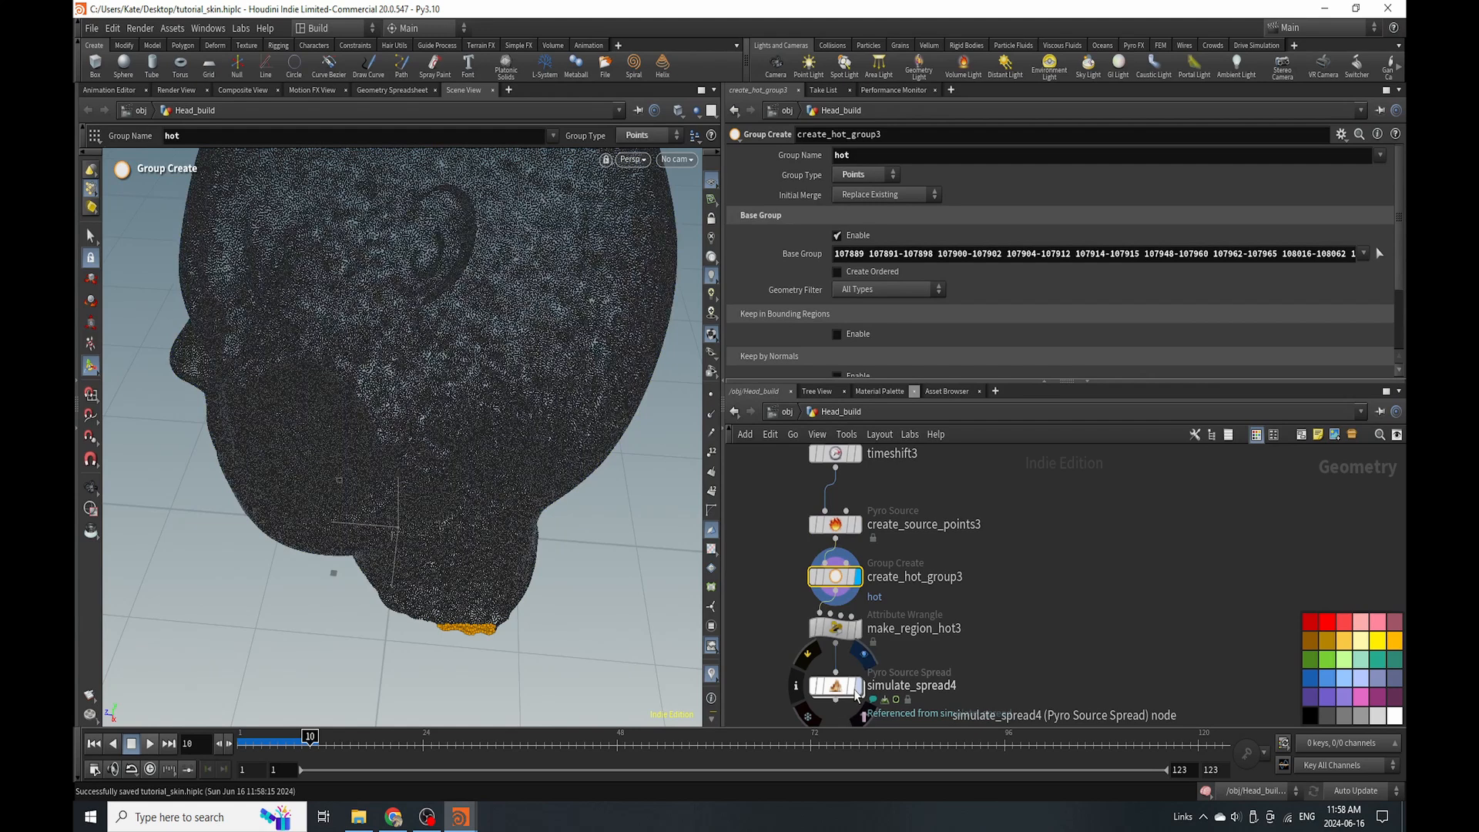
Return to frame 1, display simulate_spread4 and simulate the spread up to frame 62.
{"action": "left_click", "coordinate": [89, 744]}
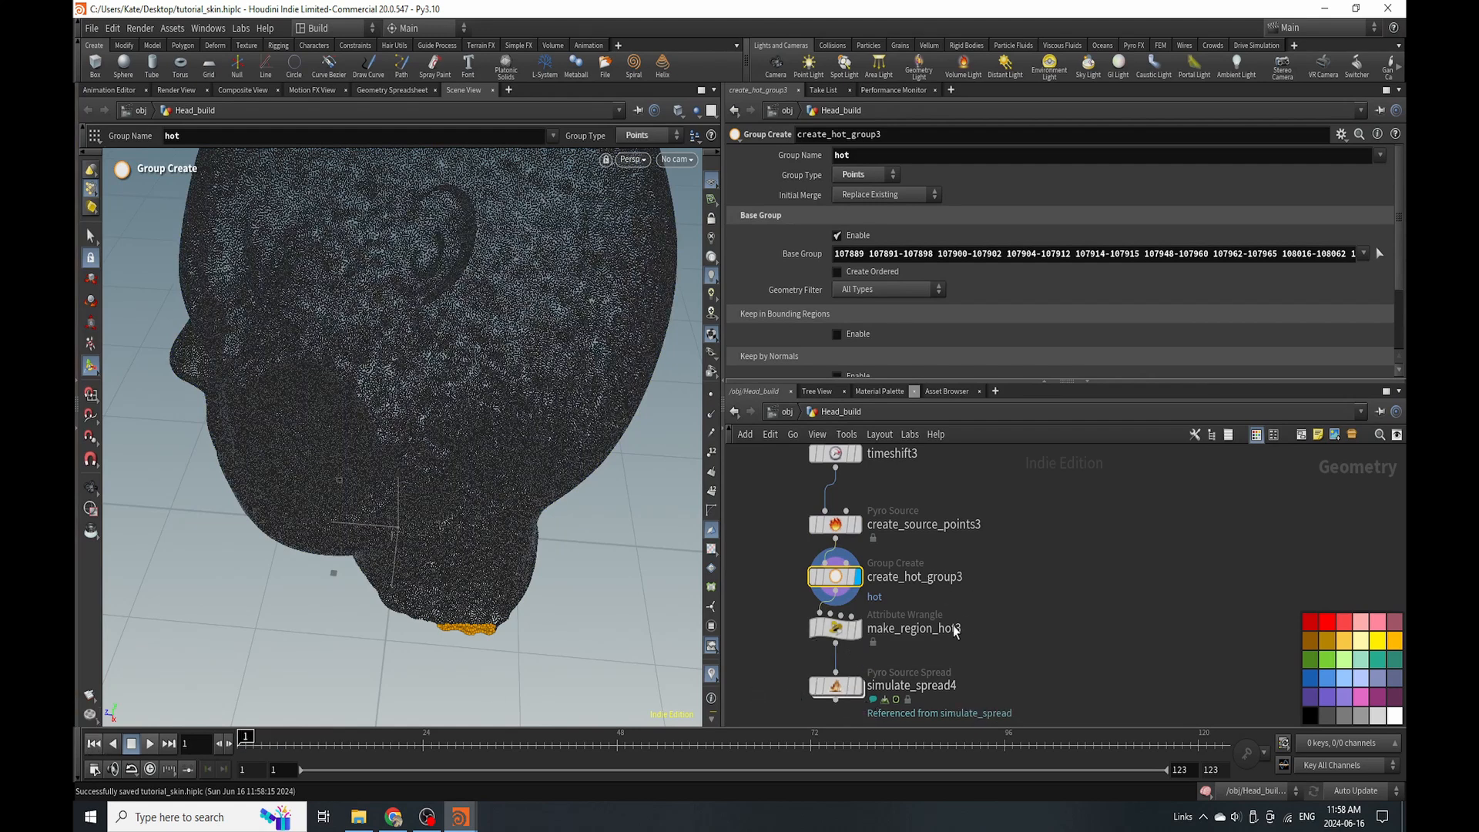
{"action": "left_click", "coordinate": [858, 685]}
{"action": "left_click", "coordinate": [835, 686]}
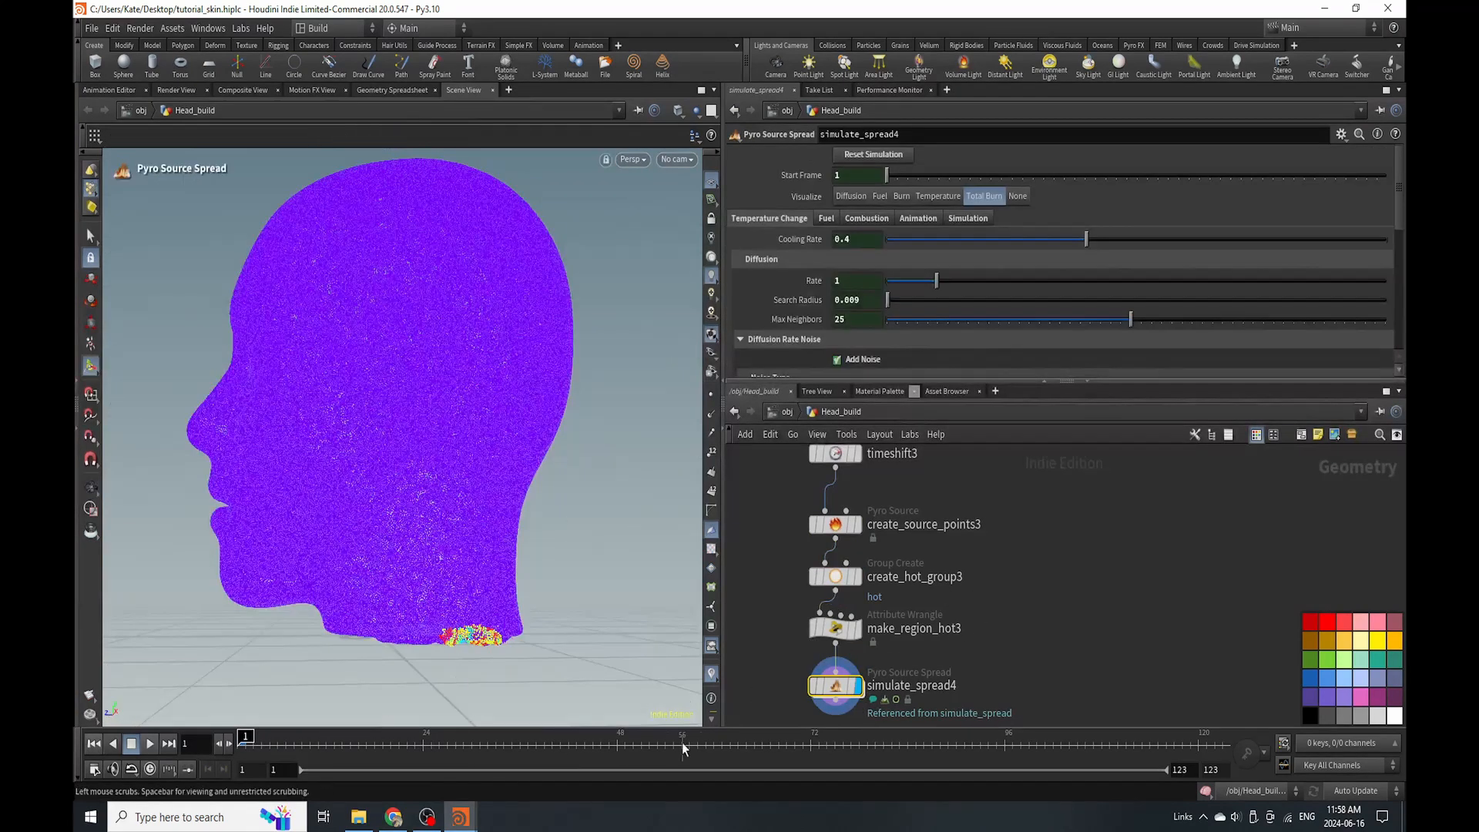
{"action": "left_click", "coordinate": [722, 744]}
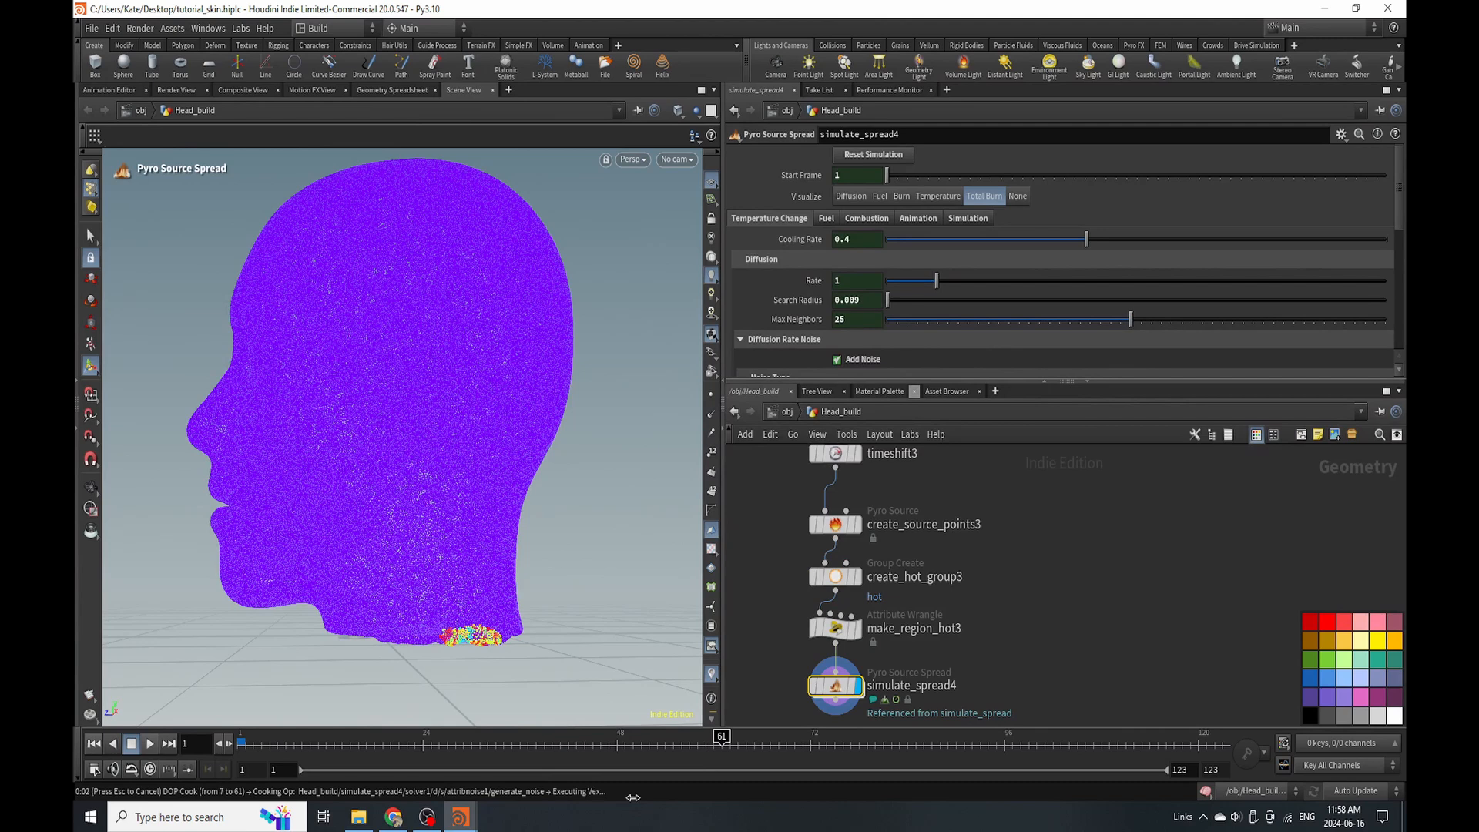
{"action": "mouse_move", "coordinate": [395, 738]}
{"action": "left_mouse_down"}
{"action": "mouse_move", "coordinate": [675, 738]}
{"action": "mouse_move", "coordinate": [370, 738]}
{"action": "mouse_move", "coordinate": [730, 741]}
{"action": "left_mouse_up"}
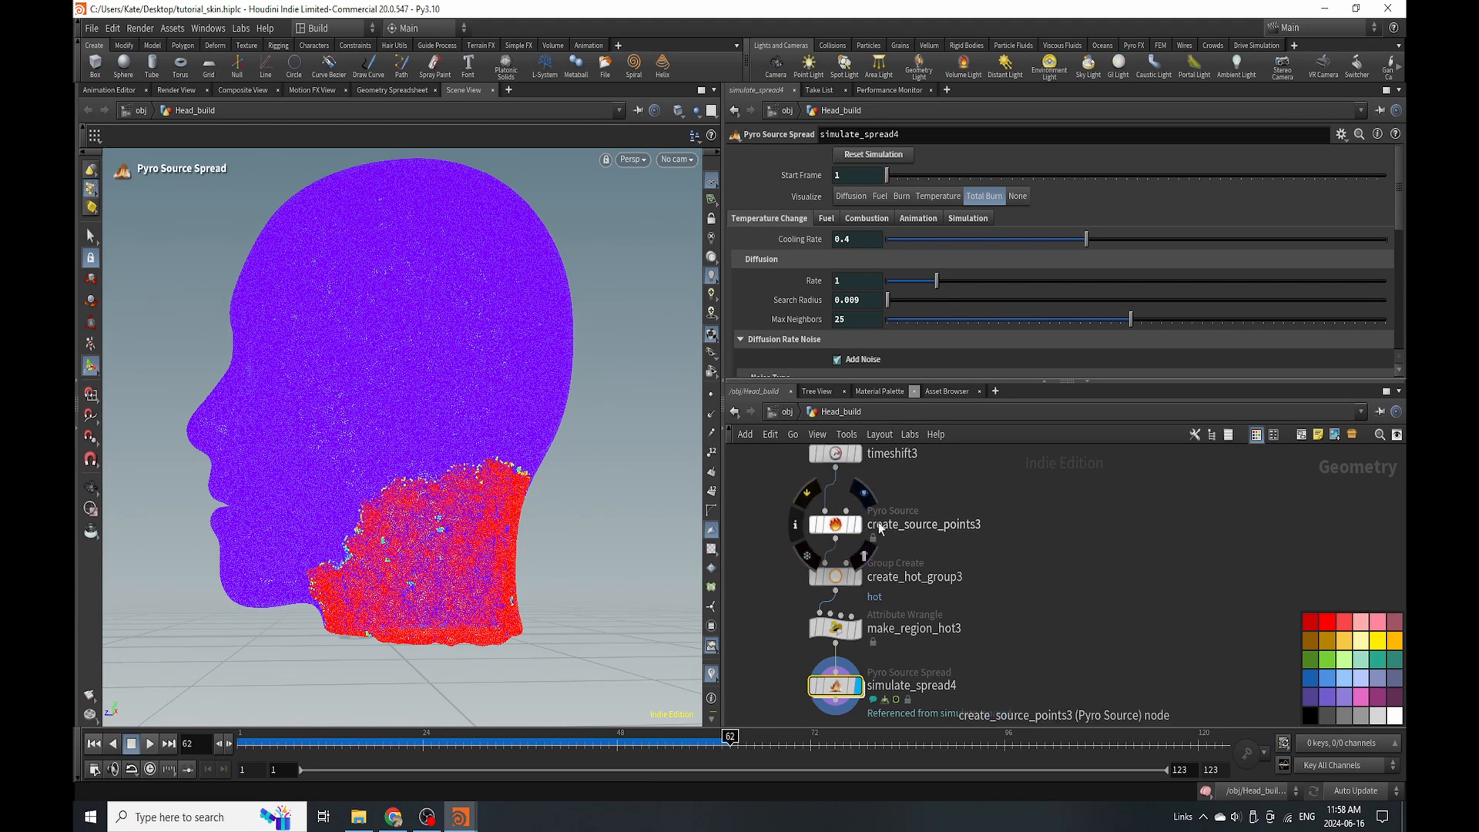
Set simulate_spread4's Visualize mode to Burn and inspect the spread around the neck from several angles.
{"action": "left_click", "coordinate": [918, 196]}
{"action": "left_click", "coordinate": [900, 196]}
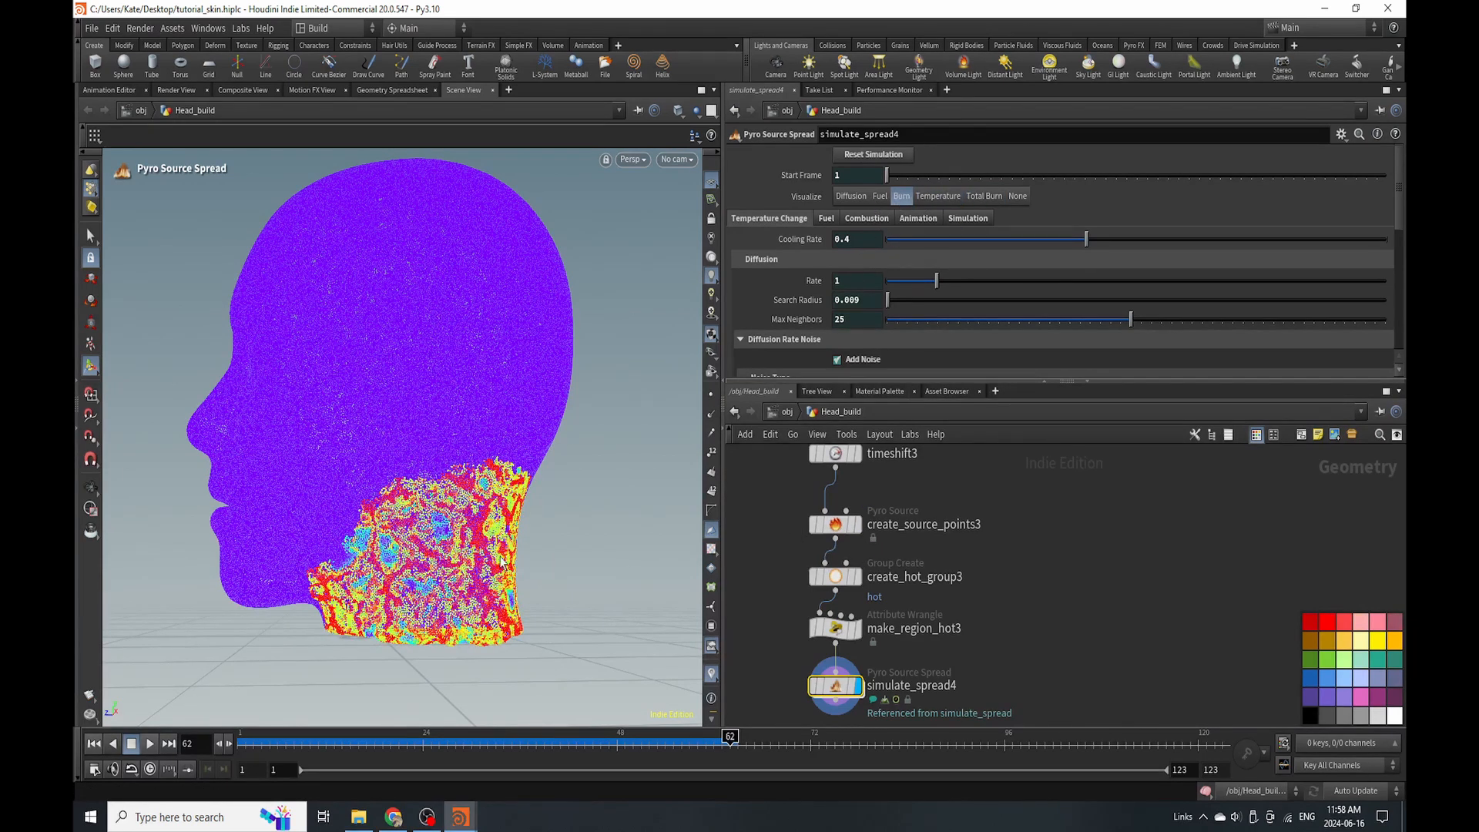
{"action": "key", "text": "Escape"}
{"action": "left_click_drag", "start_coordinate": [517, 528], "coordinate": [475, 445]}
{"action": "key", "text": "Return"}
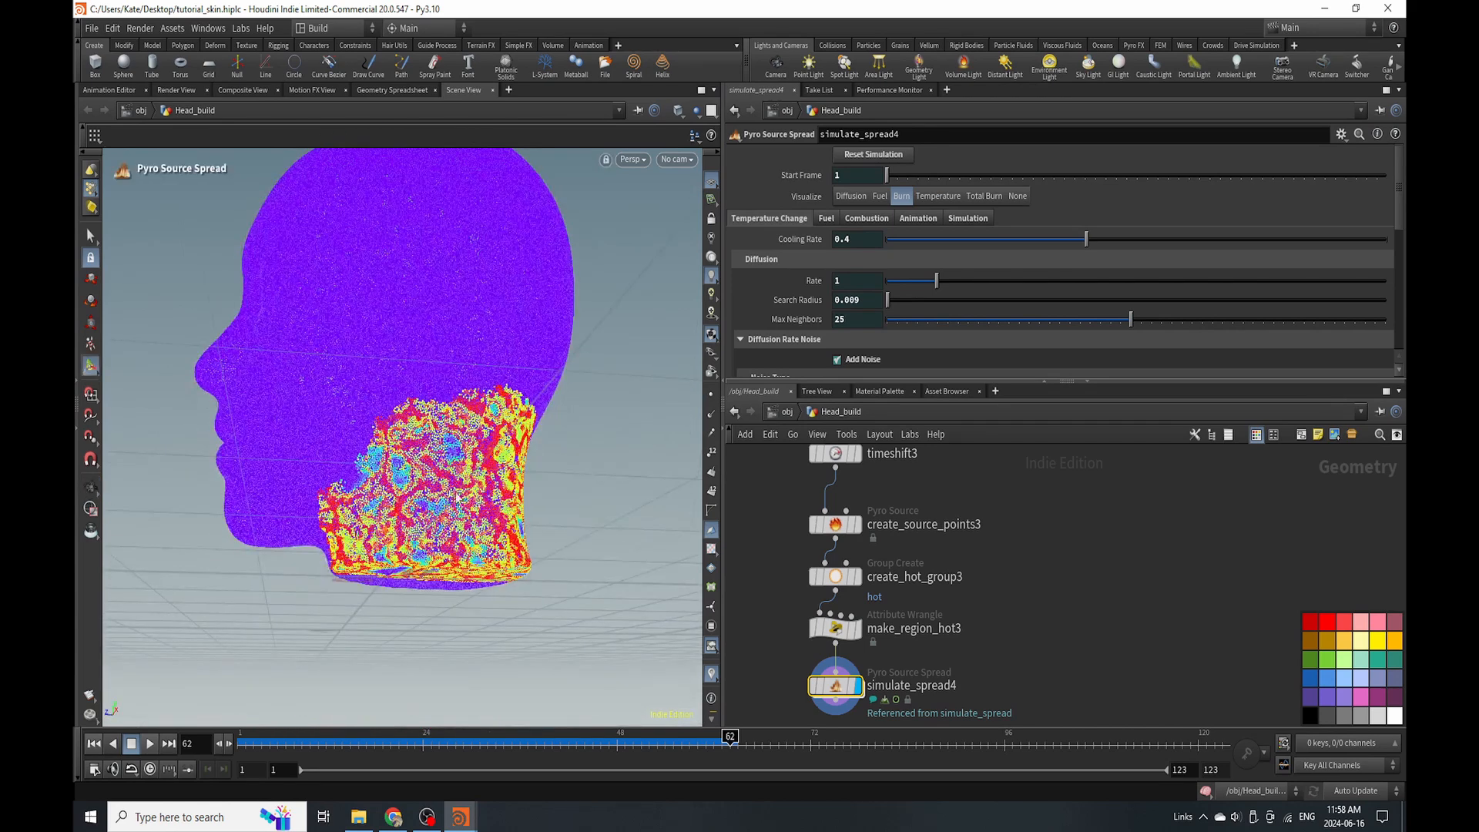
{"action": "left_click_drag", "start_coordinate": [457, 498], "coordinate": [470, 463], "text": "alt"}
{"action": "right_click_drag", "start_coordinate": [481, 461], "coordinate": [627, 360], "text": "alt"}
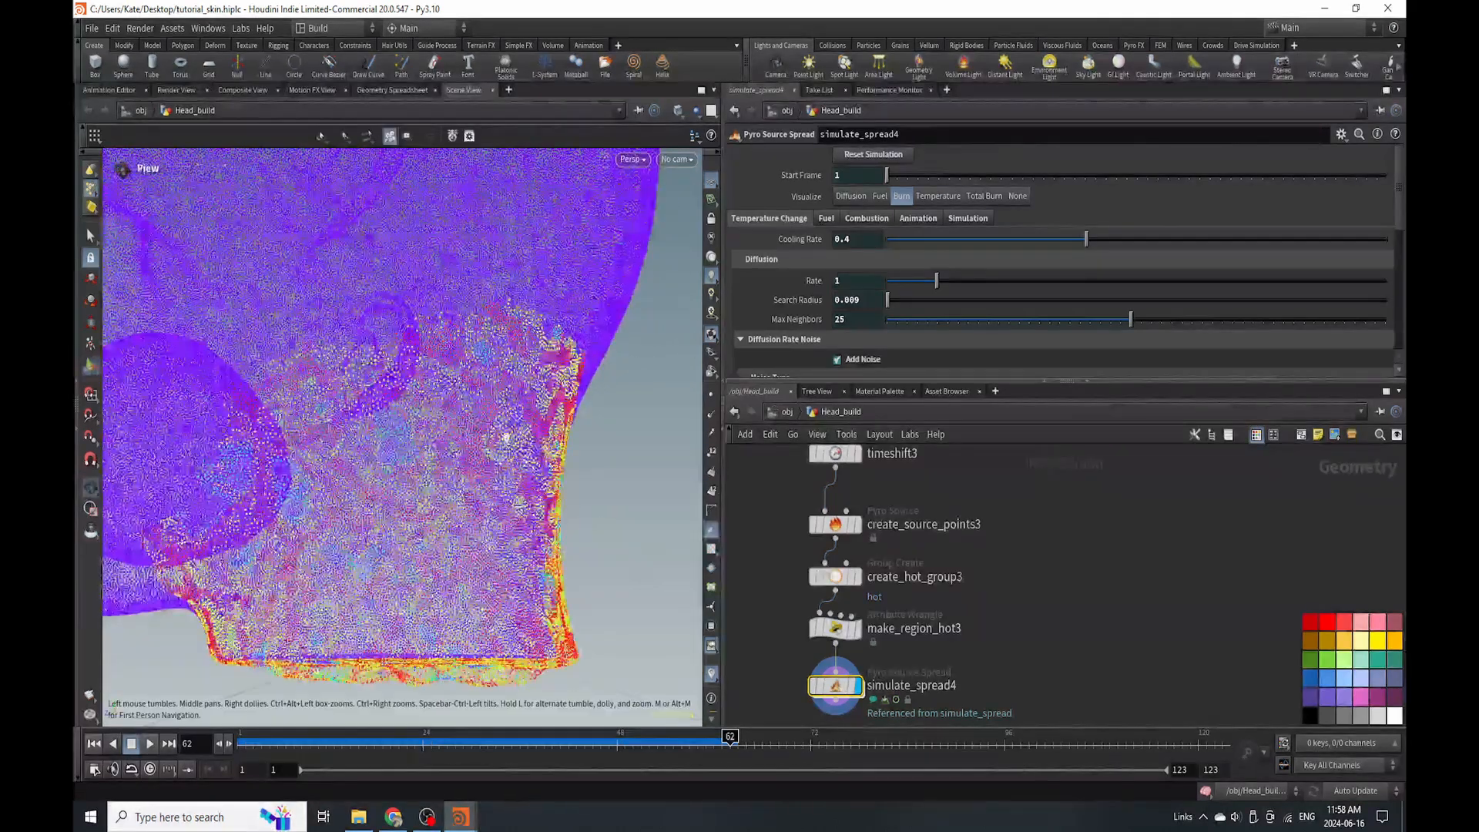
{"action": "scroll", "coordinate": [506, 437], "scroll_direction": "down", "scroll_amount": 5}
{"action": "key", "text": "Return"}
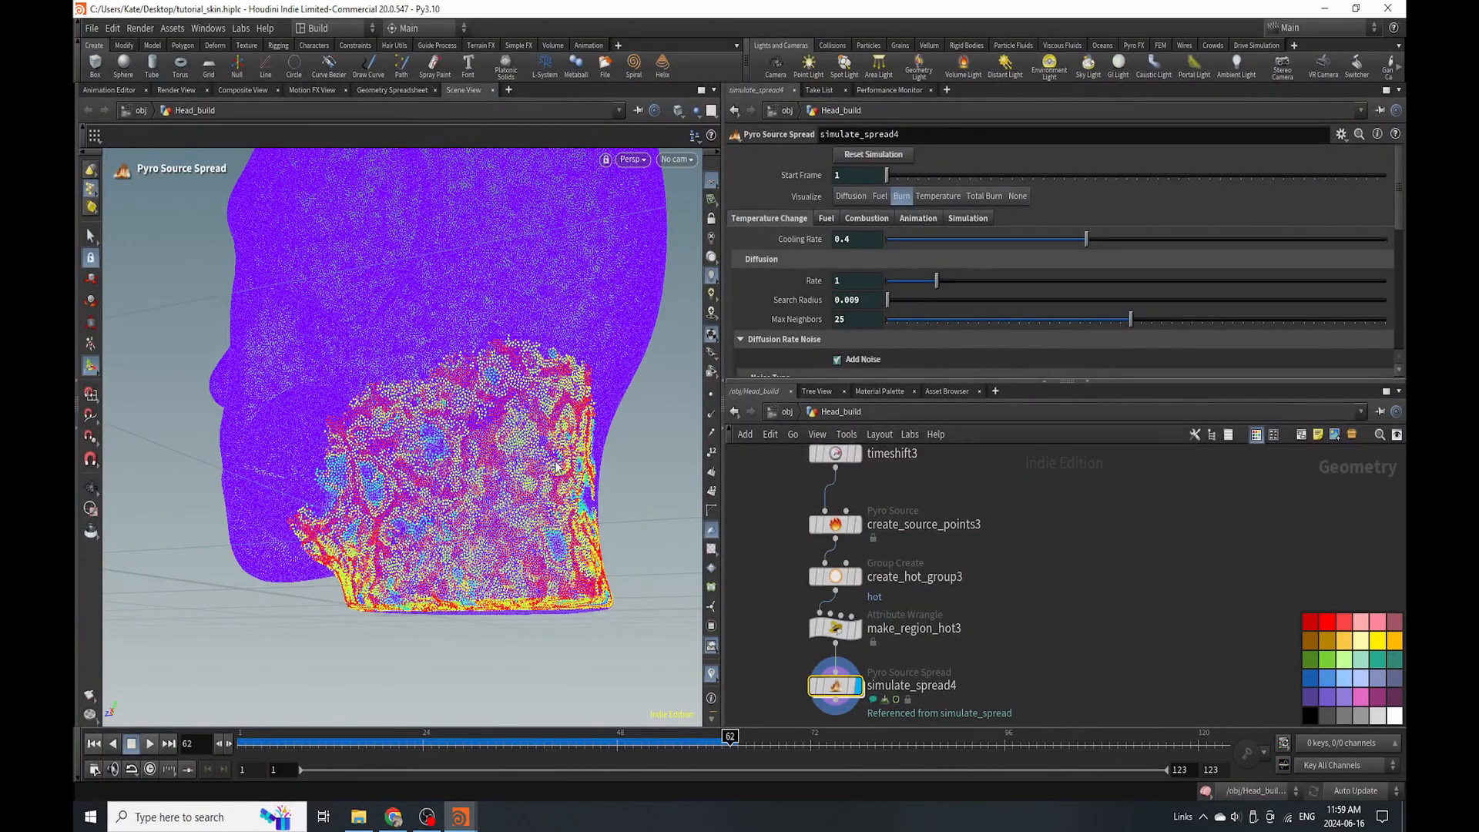
Add a Point Deform node fed by simulate_spread4 and save the scene.
{"action": "scroll", "coordinate": [861, 576], "scroll_direction": "down", "scroll_amount": 5}
{"action": "key", "text": "Tab"}
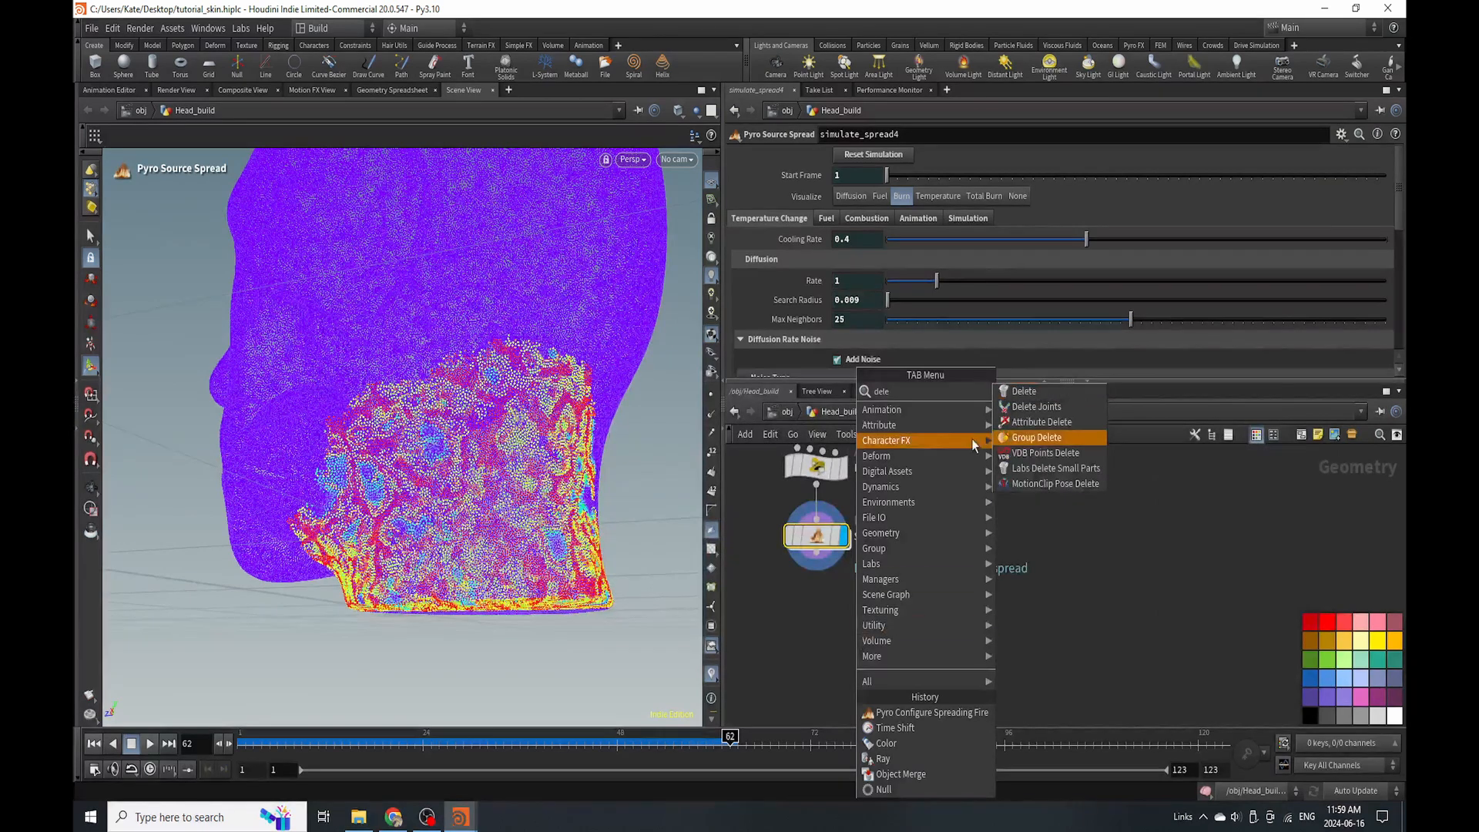
{"action": "key", "text": "Escape"}
{"action": "scroll", "coordinate": [861, 636], "scroll_direction": "down", "scroll_amount": 3}
{"action": "middle_click_drag", "start_coordinate": [861, 638], "coordinate": [841, 648]}
{"action": "key", "text": "Tab"}
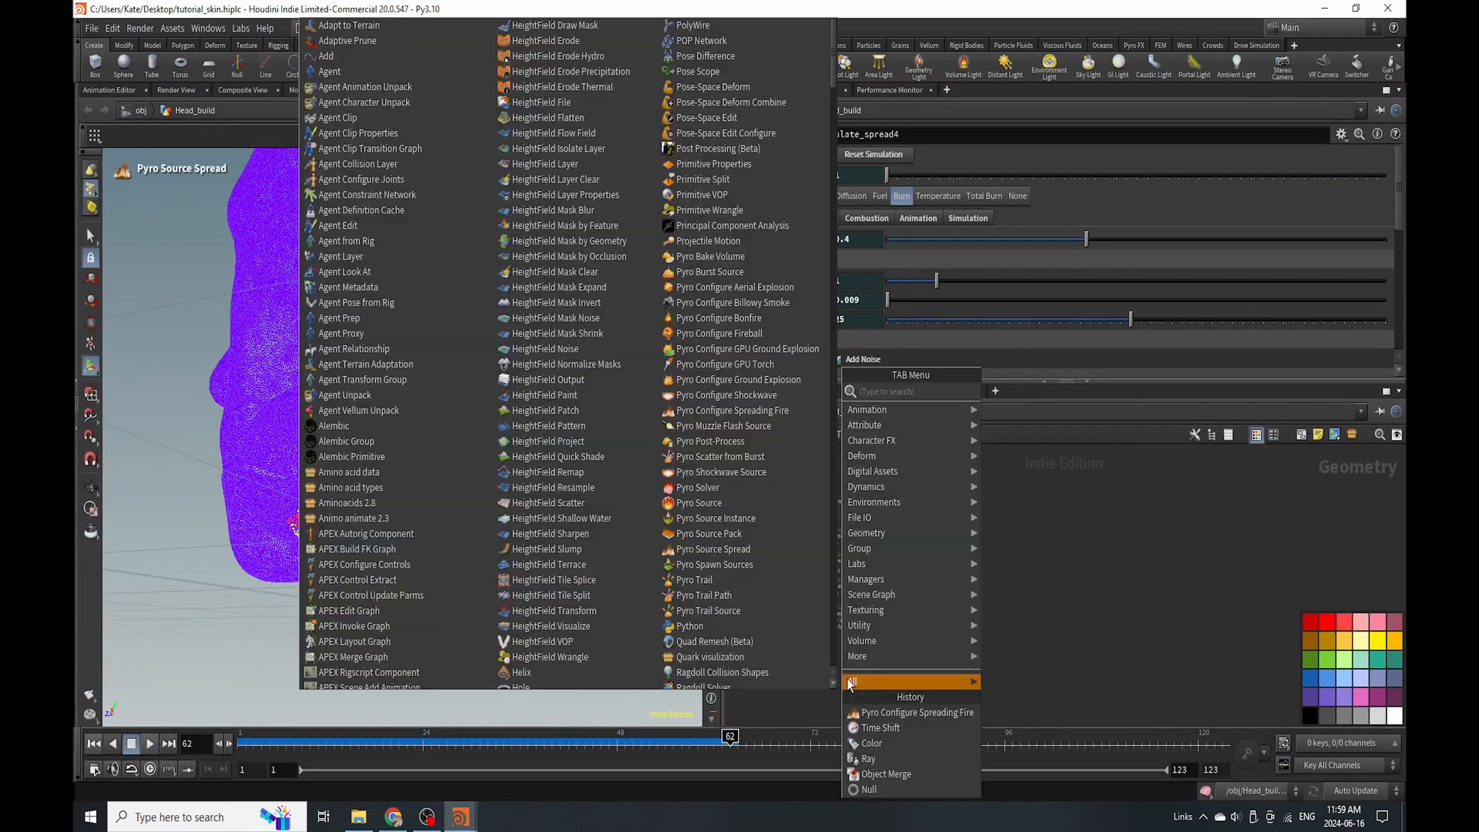
{"action": "type", "text": "point"}
{"action": "left_click", "coordinate": [1022, 421]}
{"action": "key", "text": "ctrl+s"}
{"action": "scroll", "coordinate": [875, 573], "scroll_direction": "down", "scroll_amount": 2}
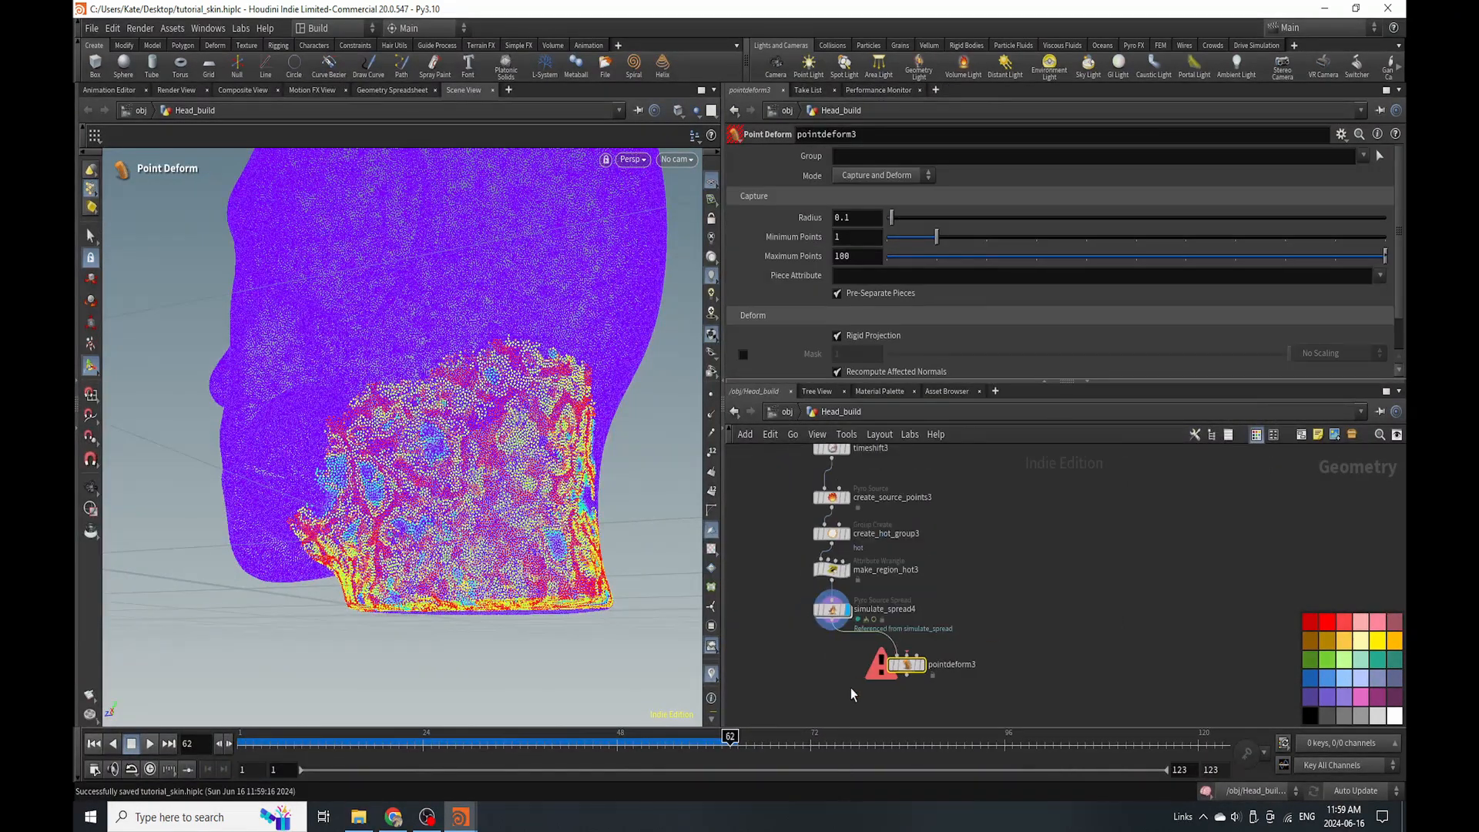
Connect timeshift3 to the second input of pointdeform3 and the output of pointdeform2 to its third input.
{"action": "scroll", "coordinate": [870, 579], "scroll_direction": "up", "scroll_amount": 3}
{"action": "left_click", "coordinate": [827, 564]}
{"action": "scroll", "coordinate": [945, 576], "scroll_direction": "down", "scroll_amount": 4}
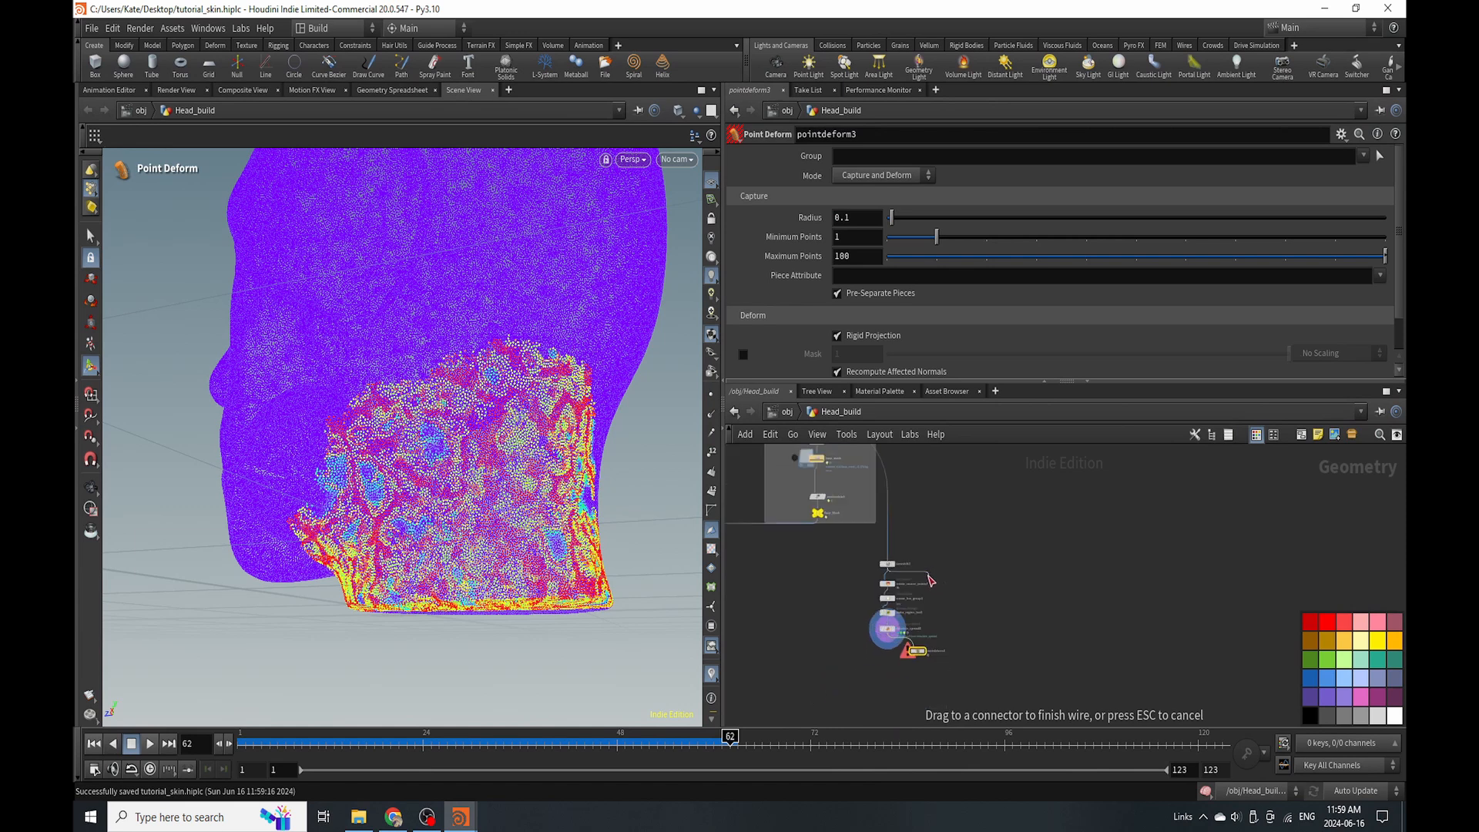
{"action": "scroll", "coordinate": [928, 647], "scroll_direction": "up", "scroll_amount": 2}
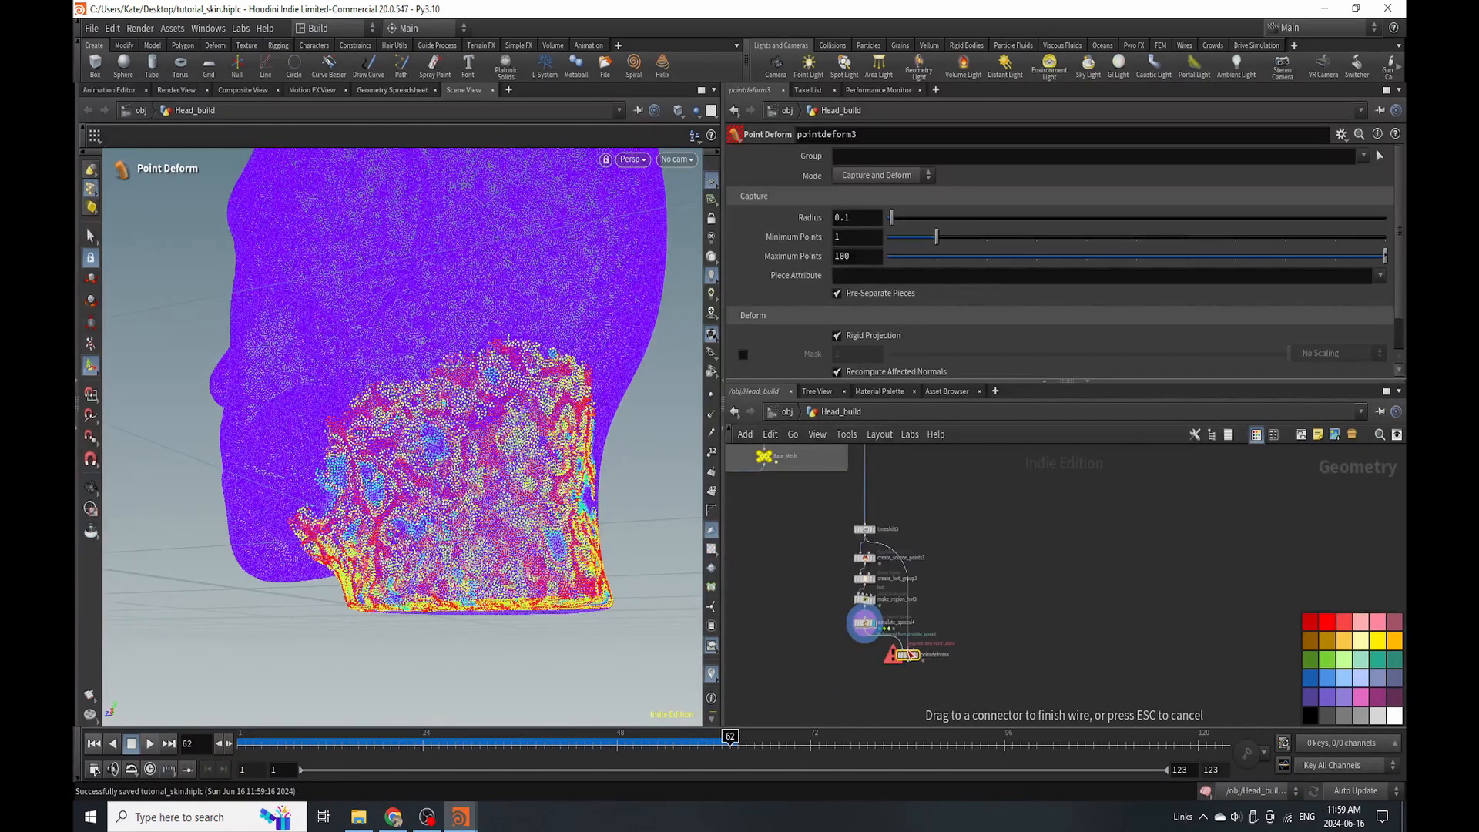
{"action": "scroll", "coordinate": [875, 614], "scroll_direction": "down", "scroll_amount": 3}
{"action": "scroll", "coordinate": [819, 487], "scroll_direction": "up", "scroll_amount": 3}
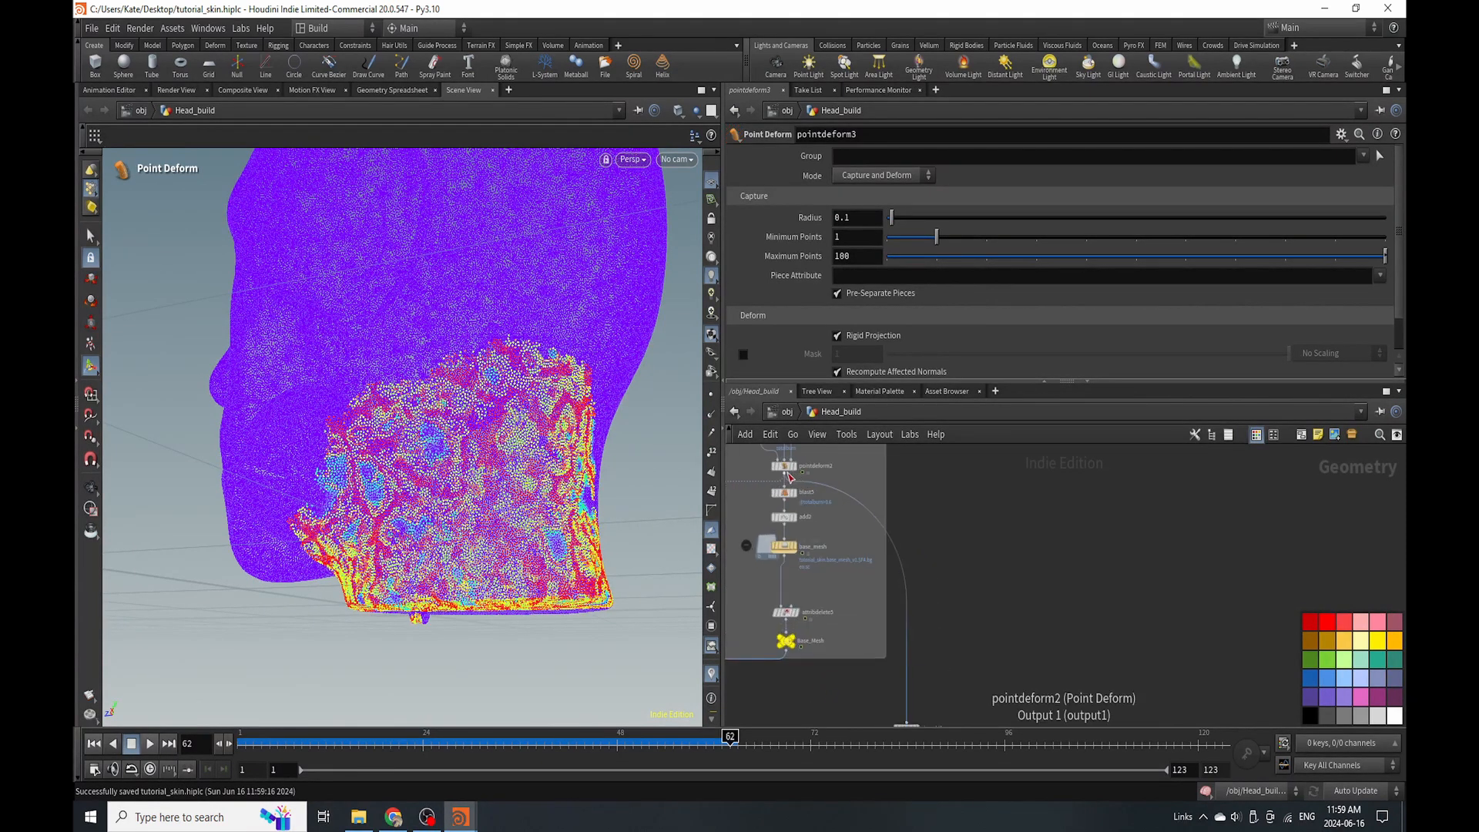
{"action": "left_click", "coordinate": [785, 475]}
{"action": "scroll", "coordinate": [1003, 545], "scroll_direction": "down", "scroll_amount": 4}
{"action": "scroll", "coordinate": [998, 608], "scroll_direction": "up", "scroll_amount": 4}
{"action": "left_click", "coordinate": [991, 668]}
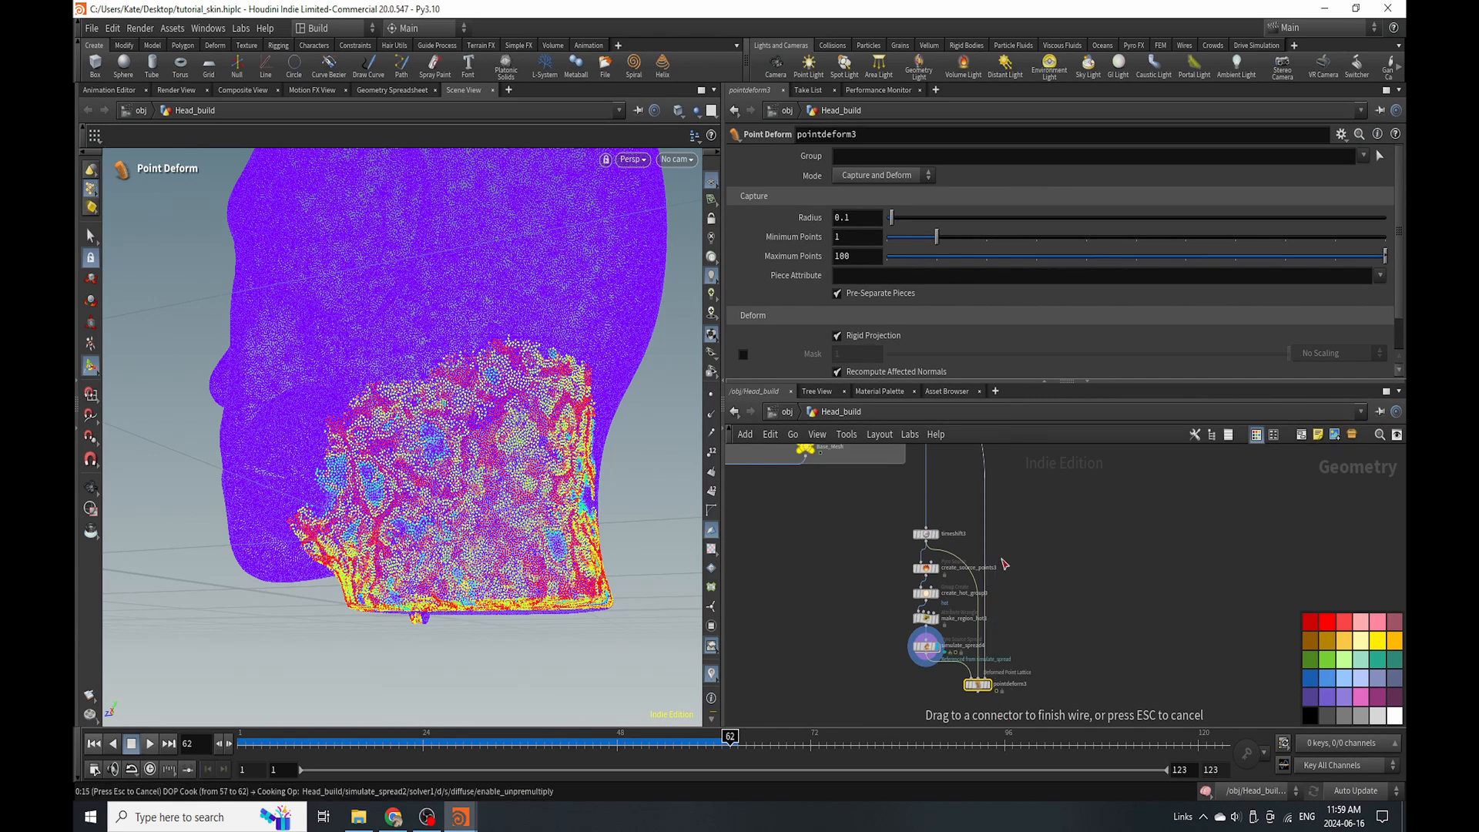
{"action": "key", "text": "ctrl+s"}
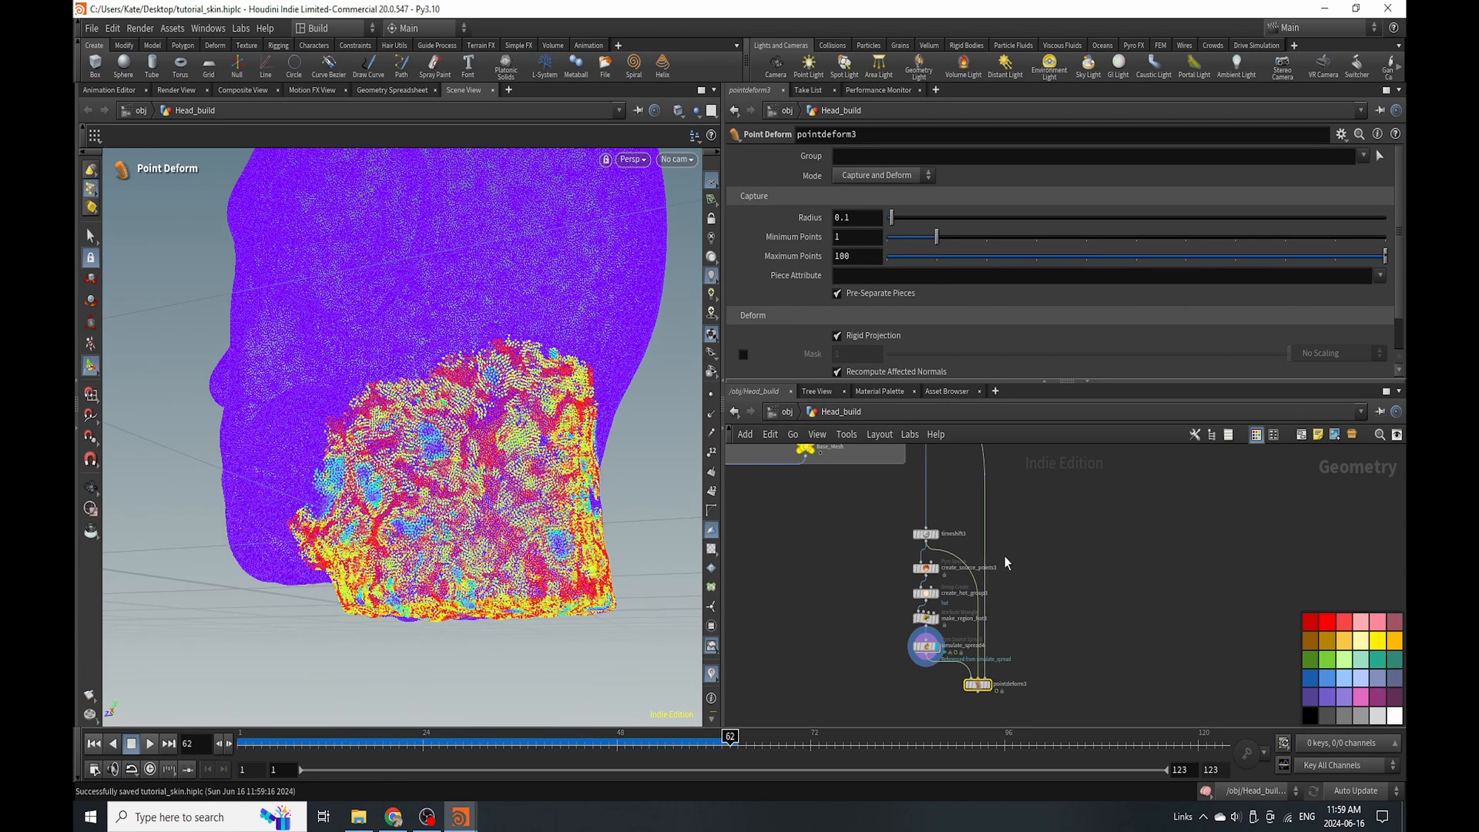
Rewire the third input of pointdeform3 to the null heading the network box with the yellow note, and display pointdeform3.
{"action": "scroll", "coordinate": [921, 603], "scroll_direction": "down", "scroll_amount": 5}
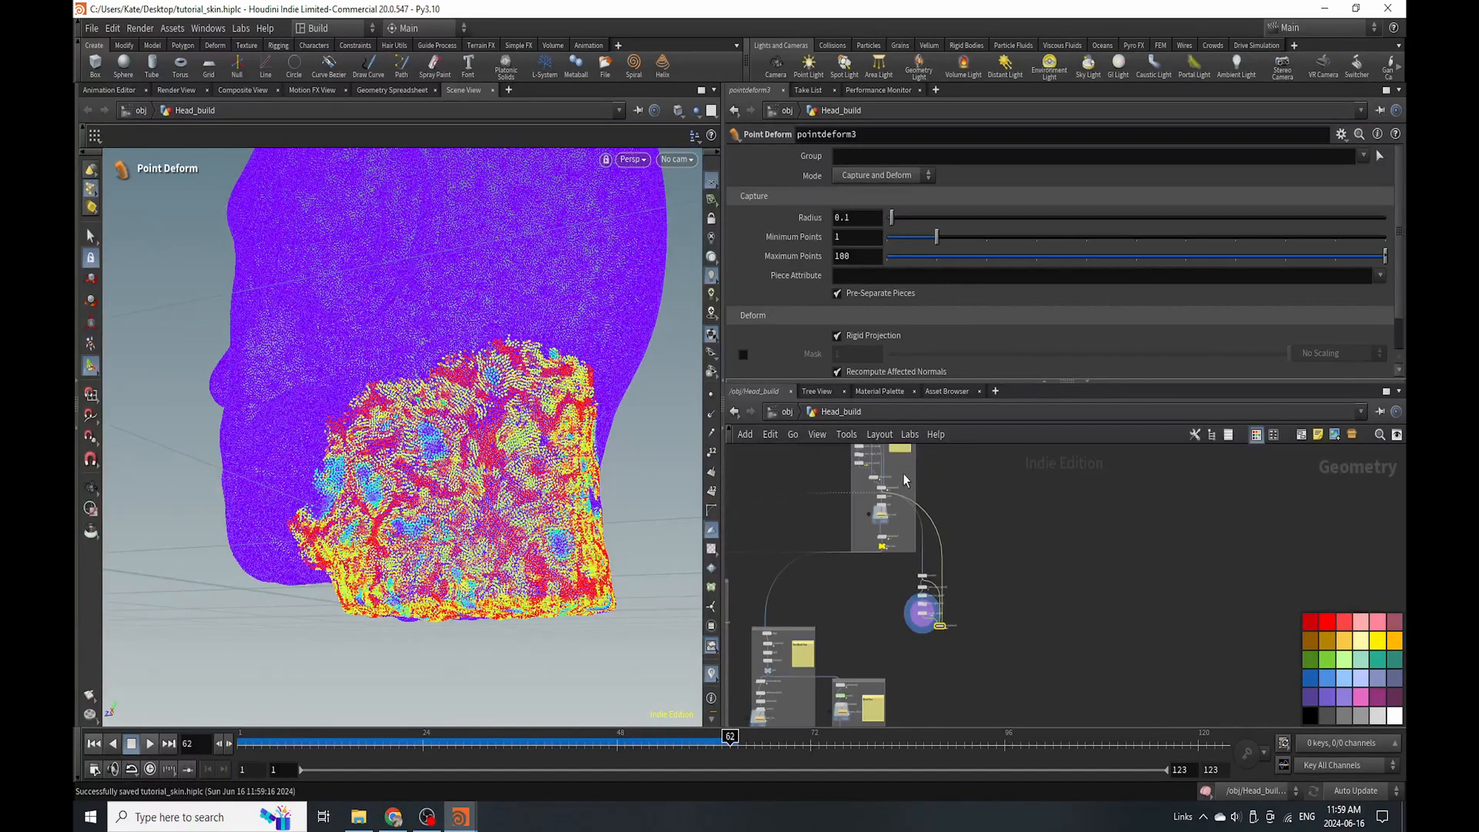
{"action": "middle_click_drag", "start_coordinate": [905, 480], "coordinate": [925, 617]}
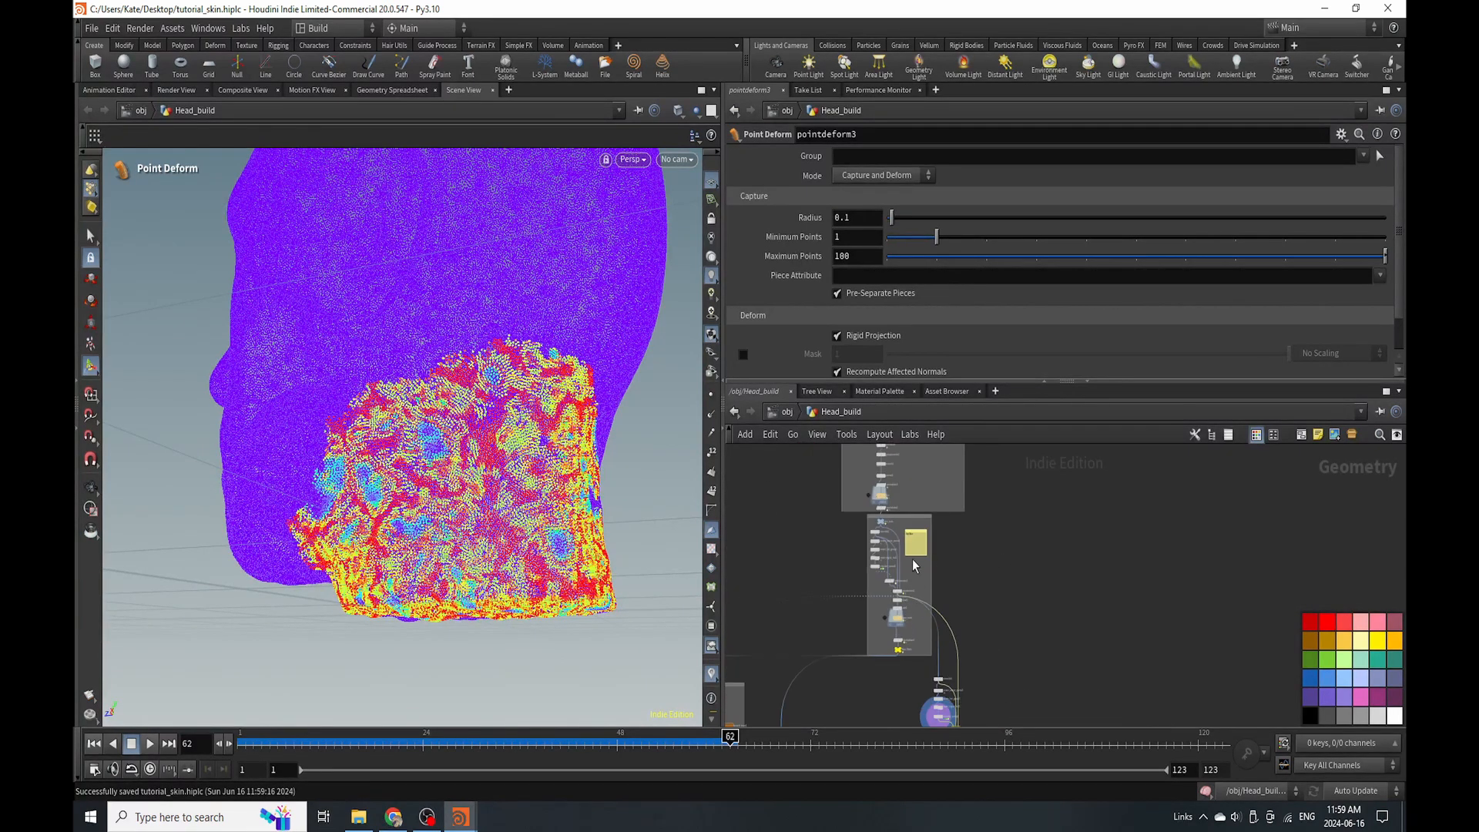
{"action": "scroll", "coordinate": [911, 558], "scroll_direction": "up", "scroll_amount": 3}
{"action": "left_click_drag", "start_coordinate": [968, 662], "coordinate": [865, 505]}
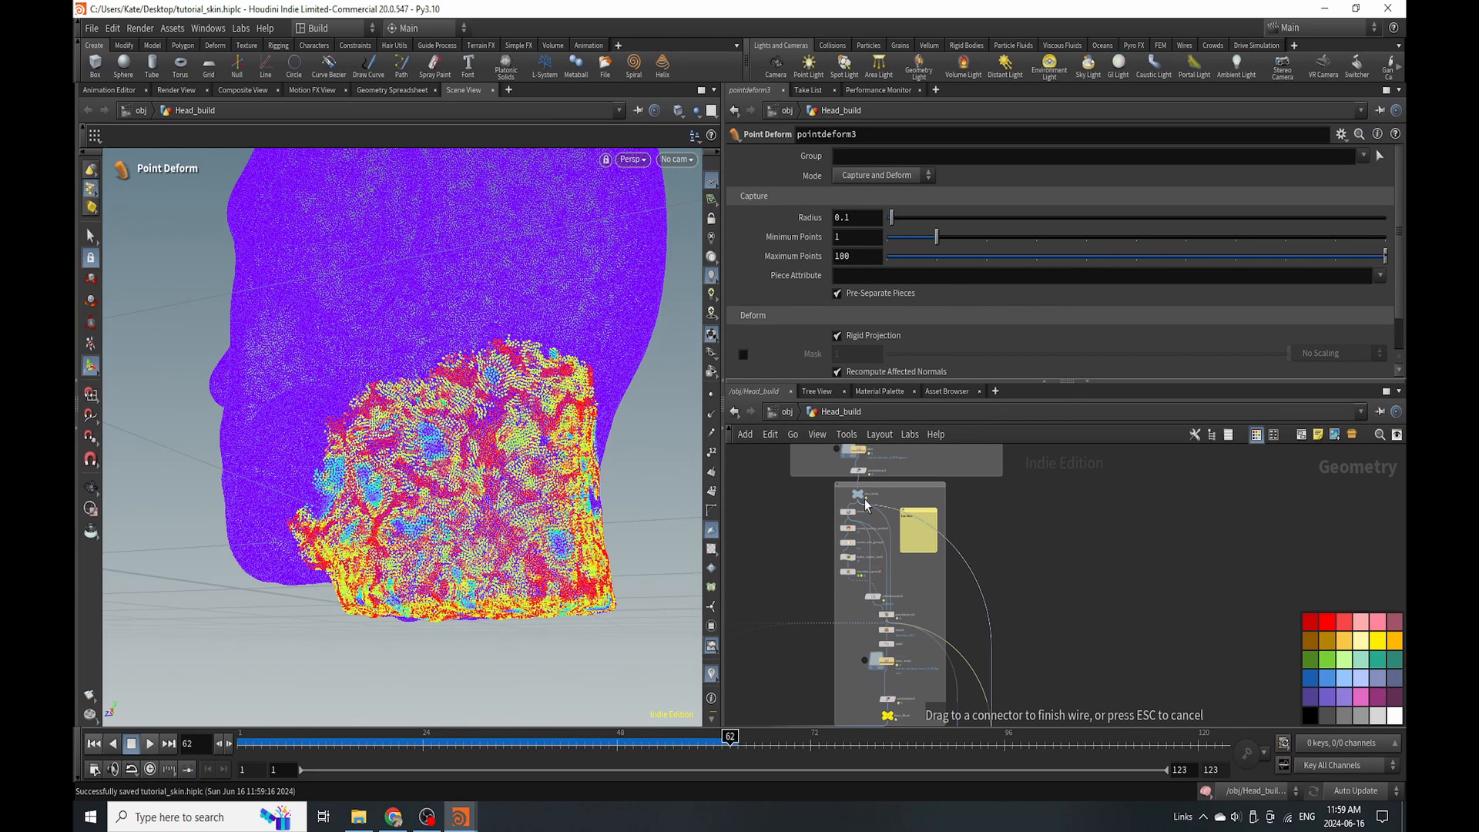
{"action": "scroll", "coordinate": [963, 608], "scroll_direction": "up", "scroll_amount": 4}
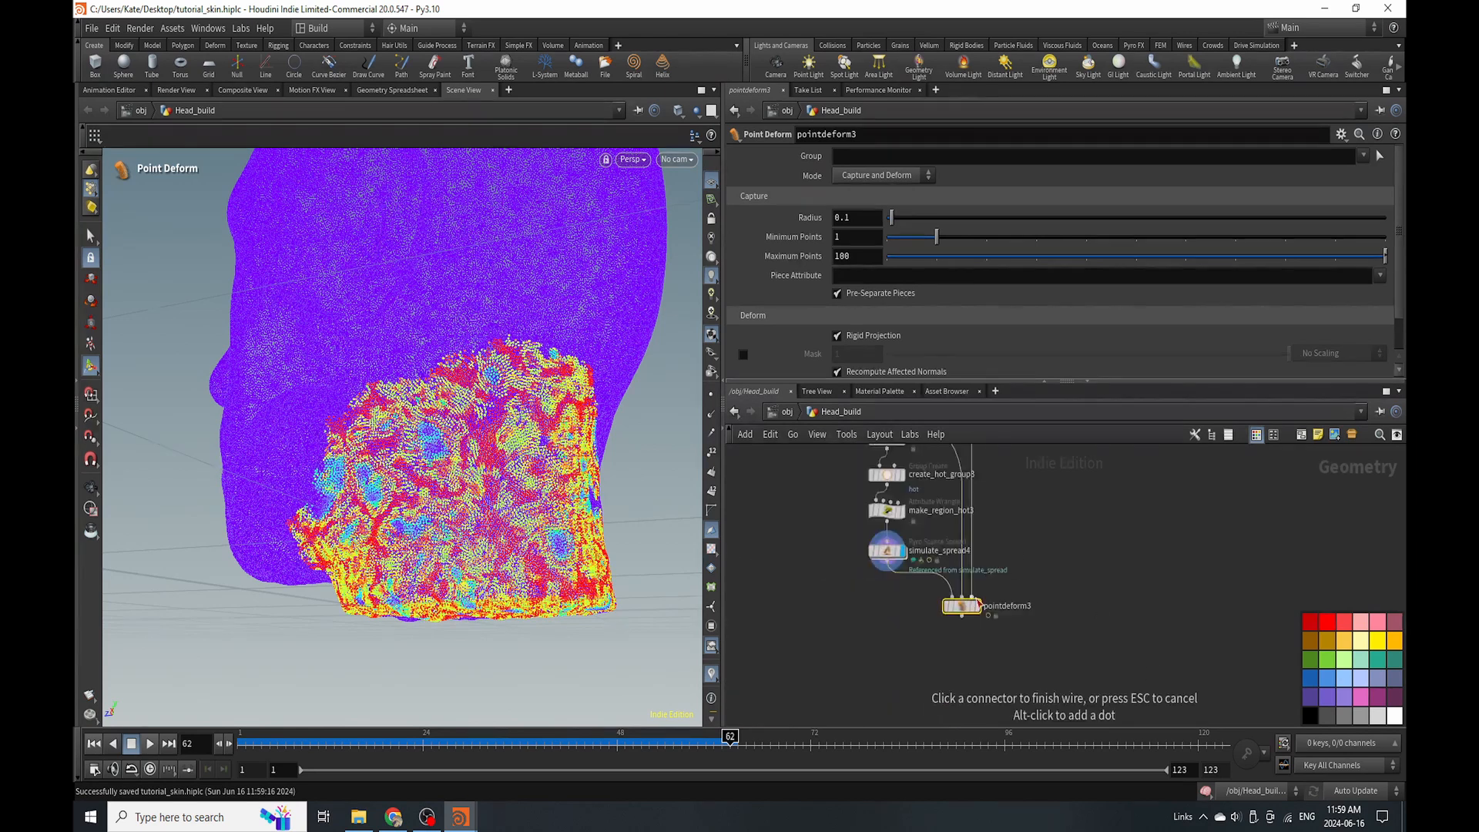
{"action": "left_click", "coordinate": [980, 615]}
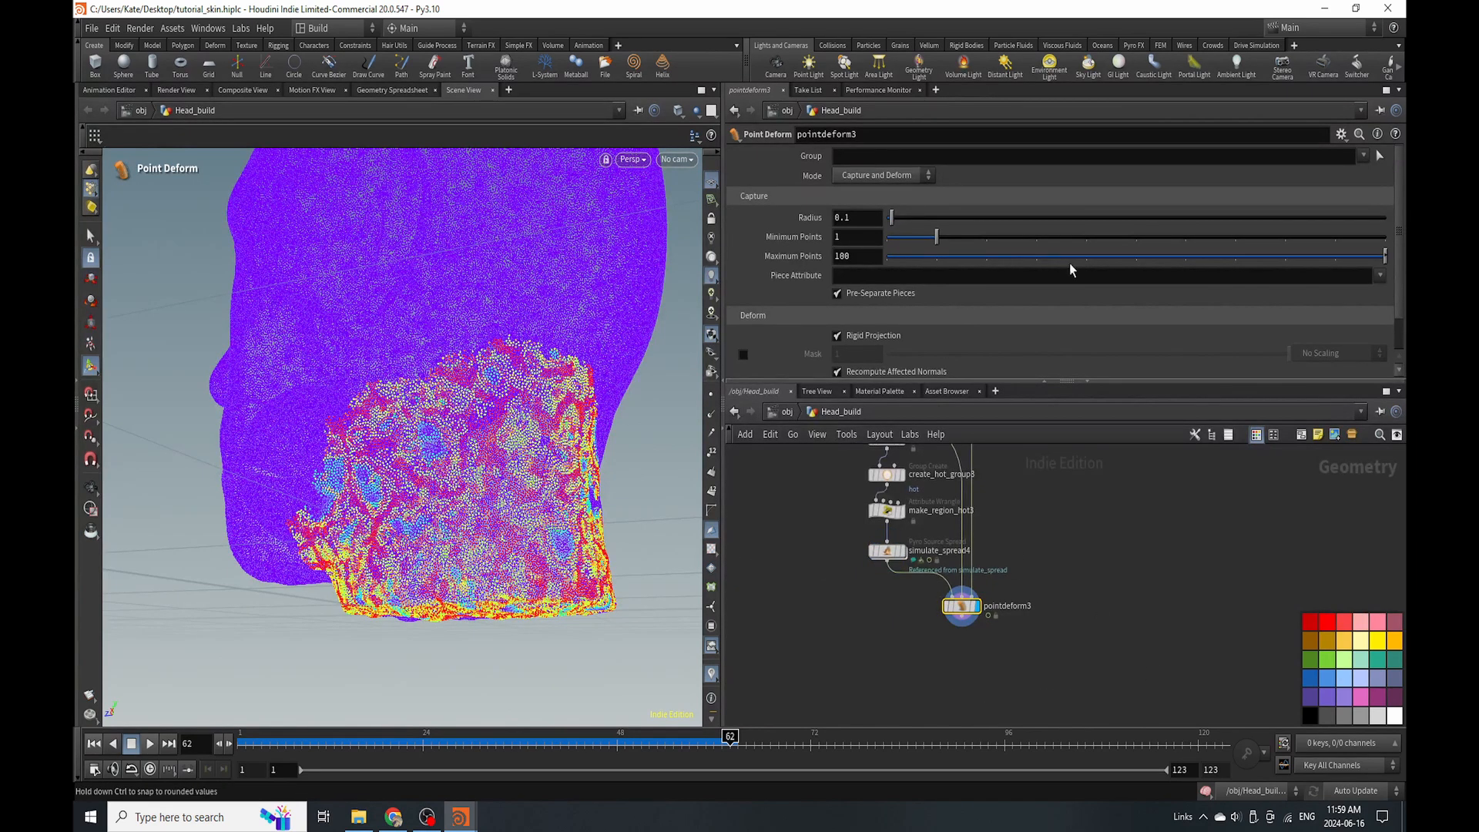
Set pointdeform3's Maximum Points to 7, and add a displayed Delete node fed by it.
{"action": "left_click_drag", "start_coordinate": [1067, 257], "coordinate": [1141, 262]}
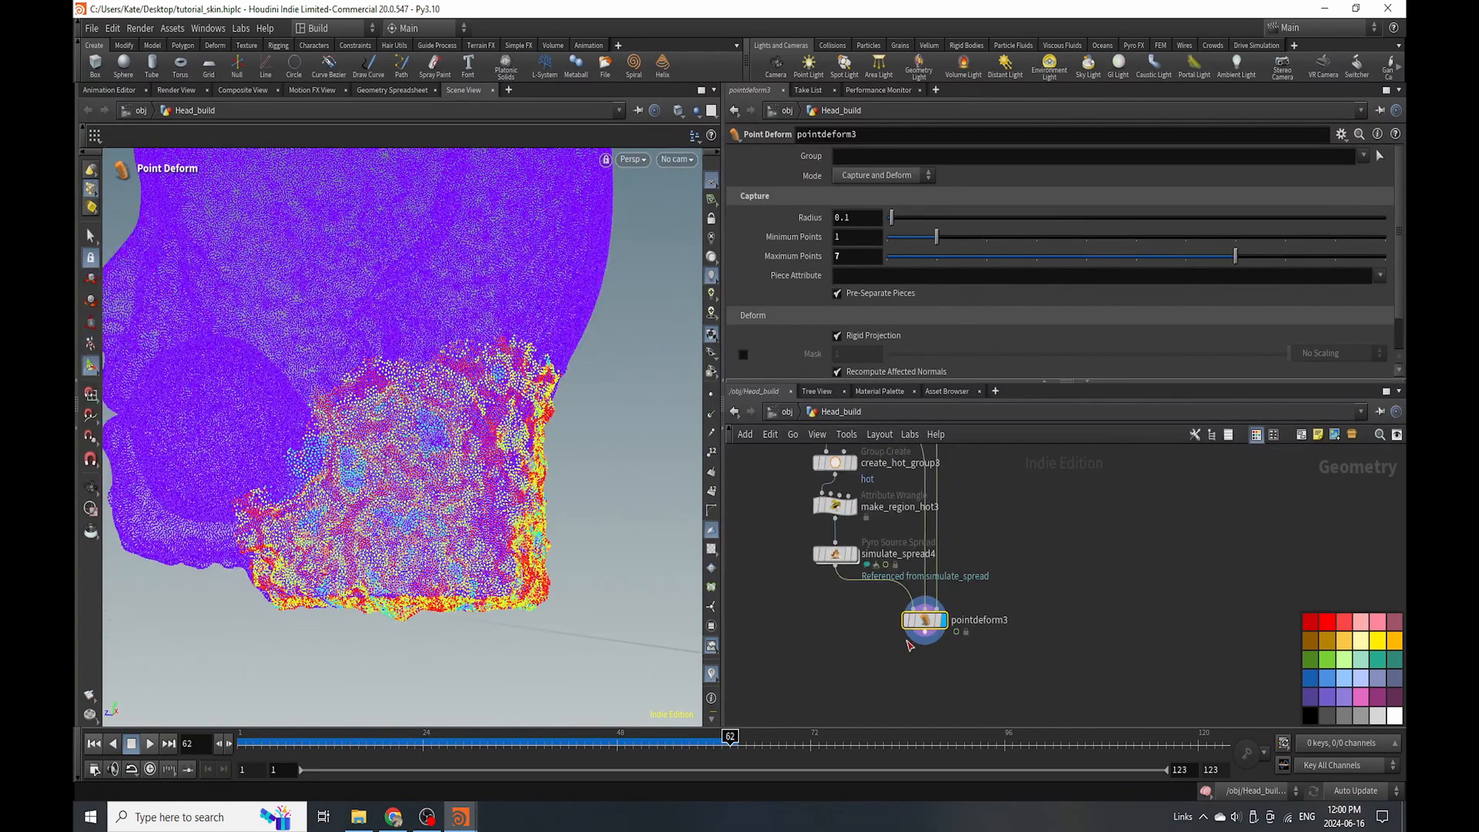
{"action": "key", "text": "Tab"}
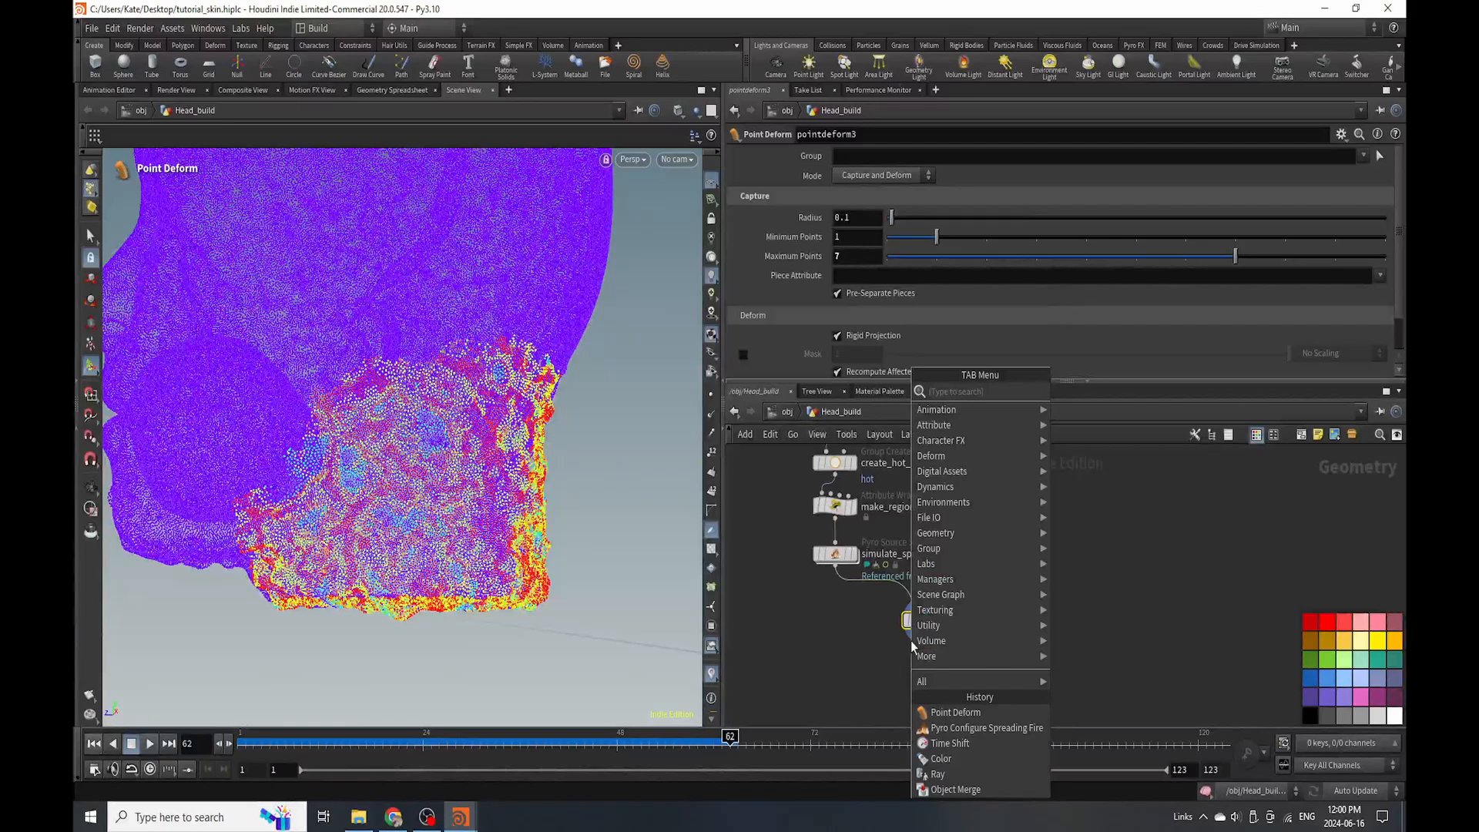
{"action": "left_click", "coordinate": [890, 691]}
{"action": "key", "text": "Tab"}
{"action": "type", "text": "a"}
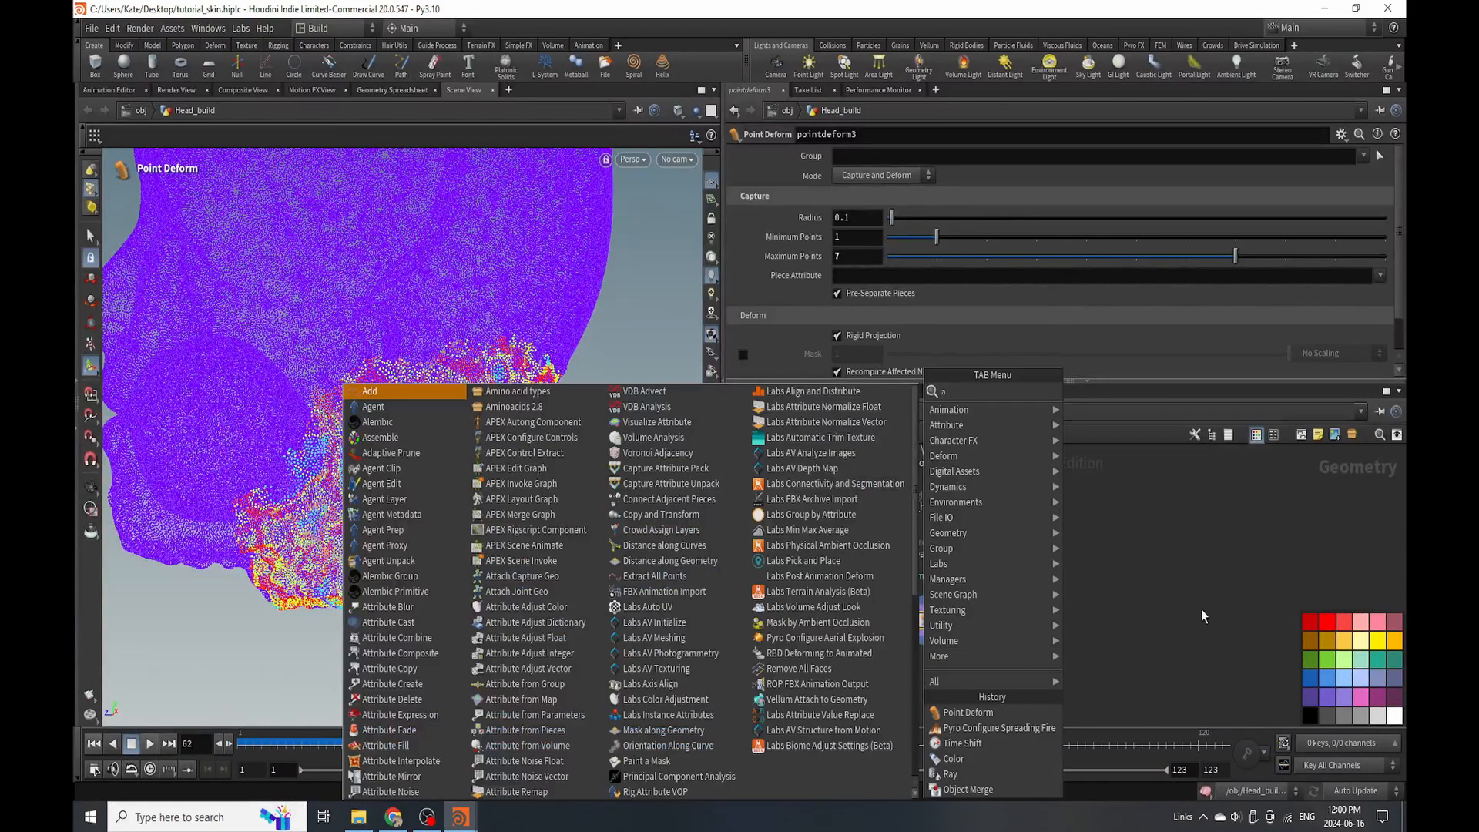
{"action": "key", "text": "BackSpace"}
{"action": "type", "text": "dele"}
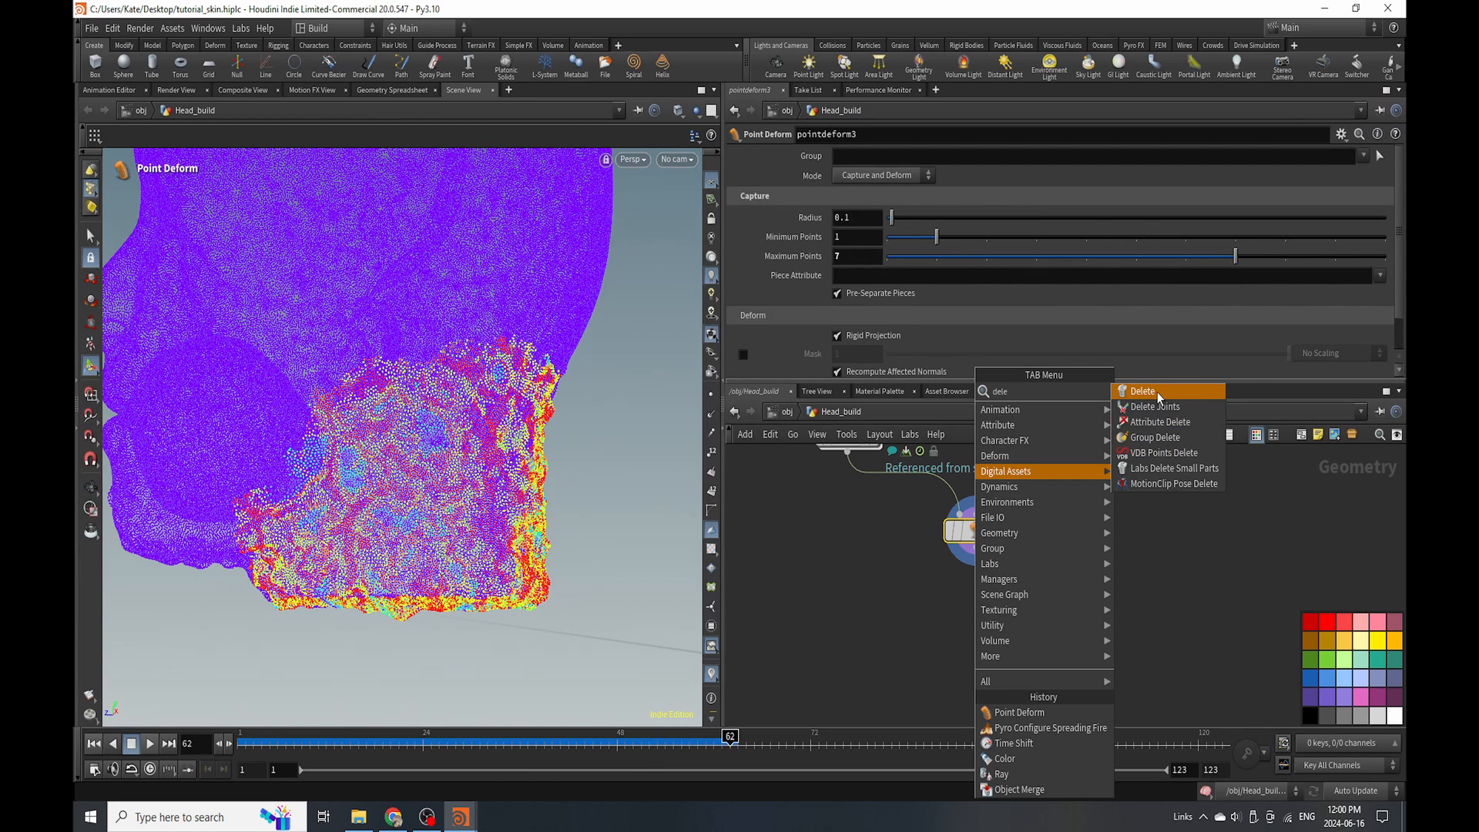
{"action": "left_click", "coordinate": [1157, 391]}
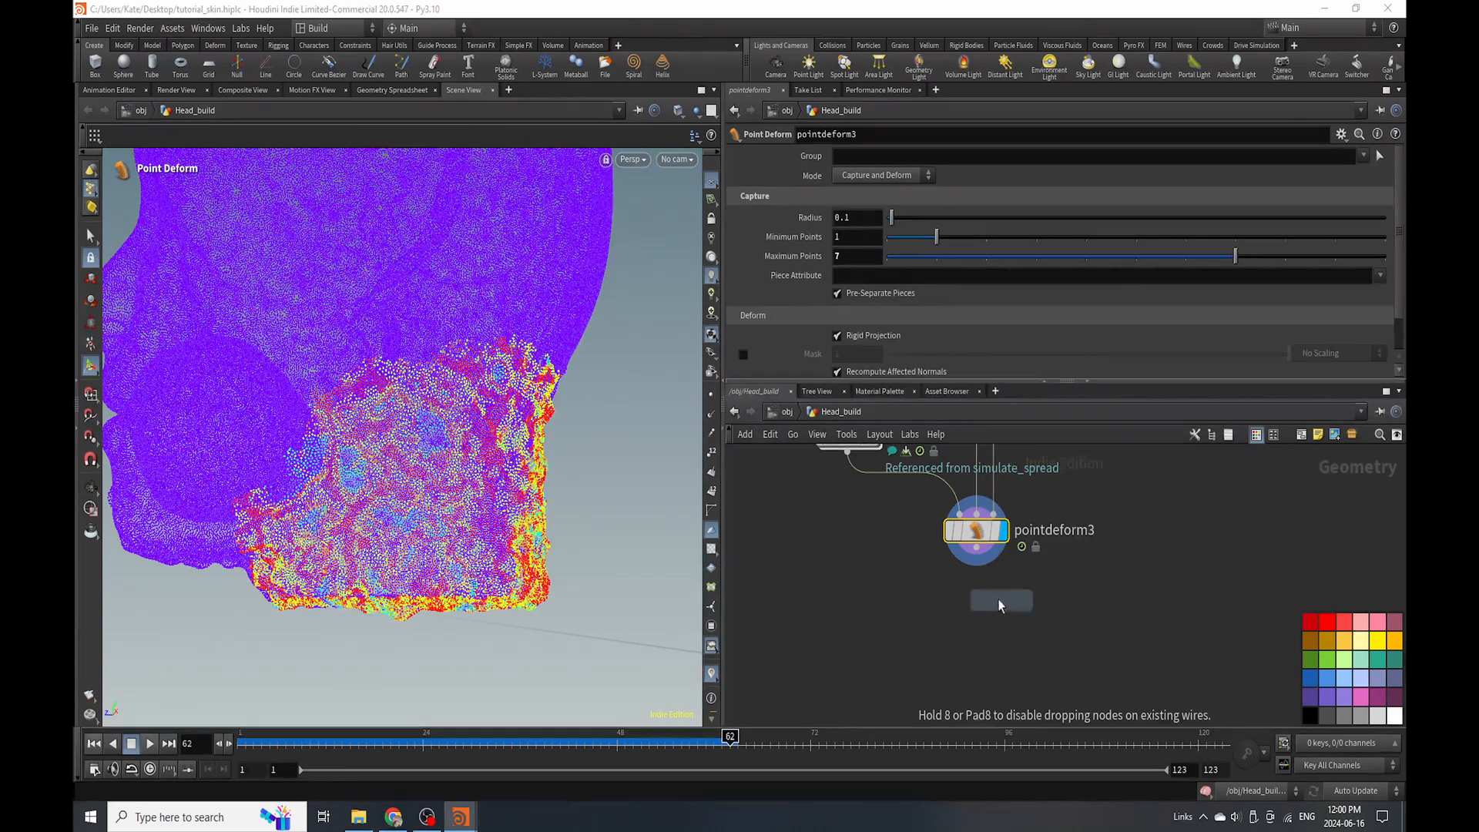
{"action": "left_click", "coordinate": [978, 607]}
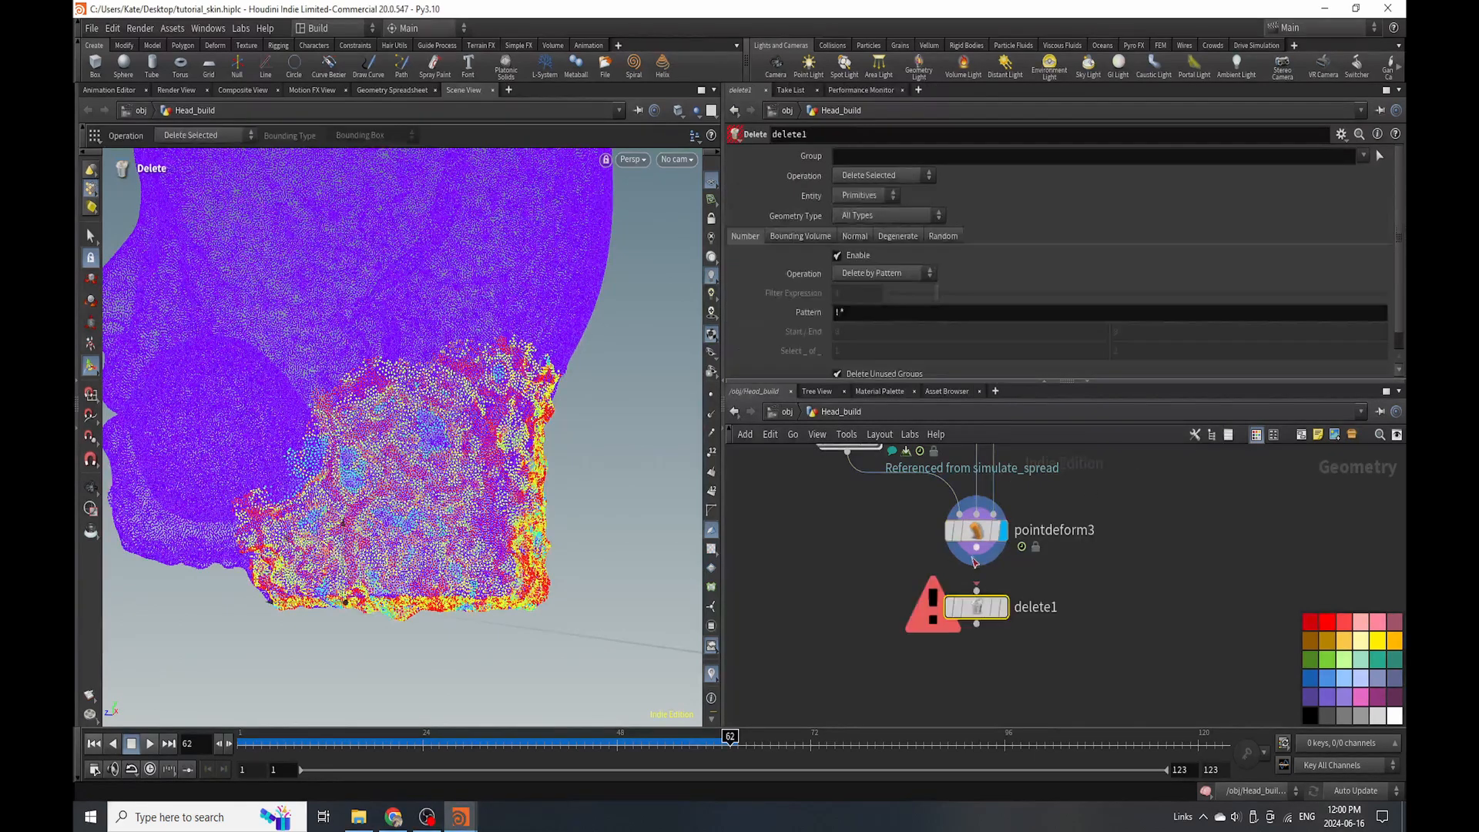
{"action": "scroll", "coordinate": [867, 544], "scroll_direction": "down", "scroll_amount": 2}
{"action": "left_click", "coordinate": [852, 534]}
{"action": "left_click", "coordinate": [979, 196]}
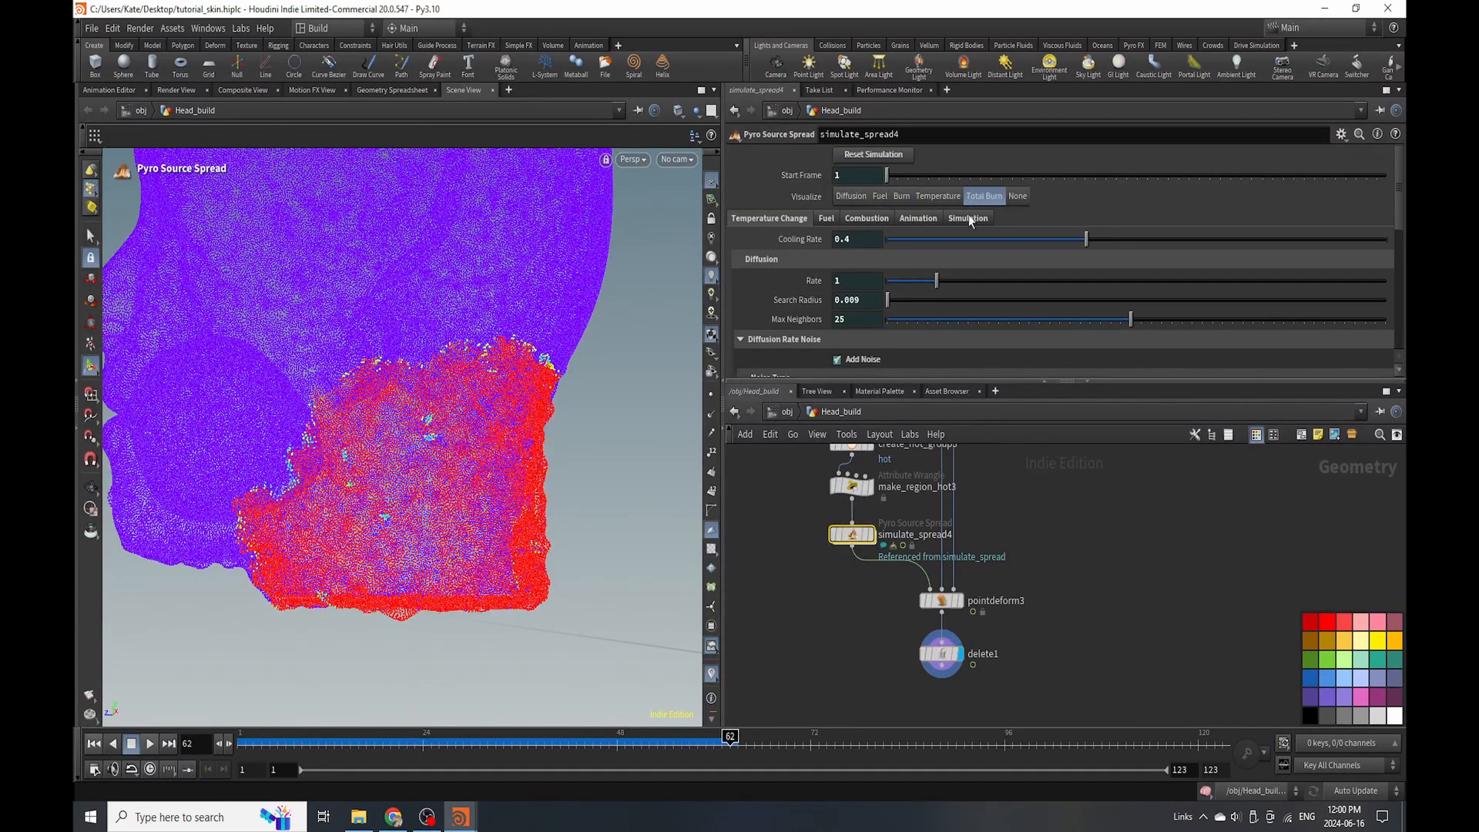
{"action": "left_click", "coordinate": [941, 653]}
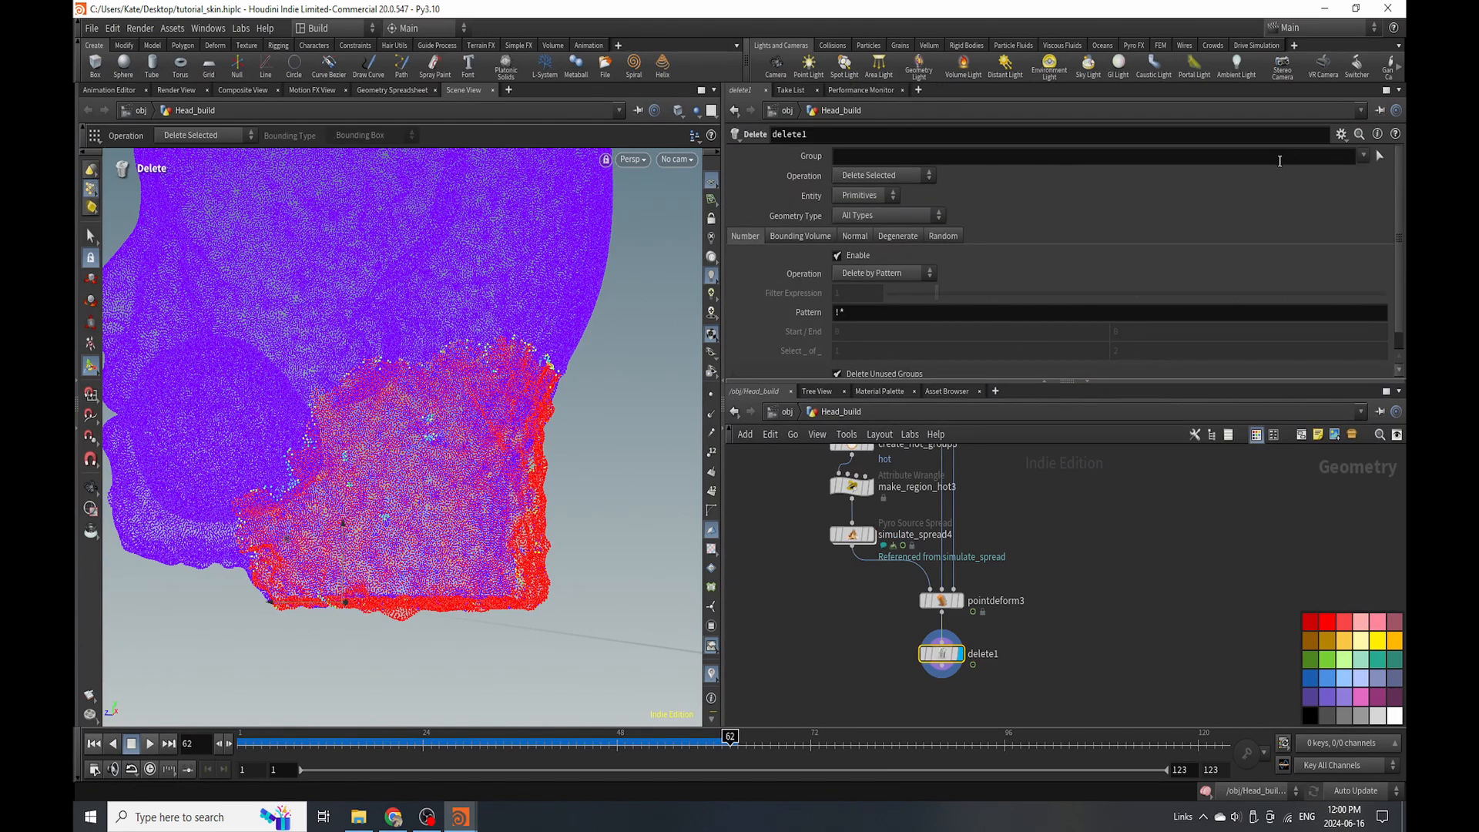
{"action": "left_click", "coordinate": [862, 195]}
{"action": "left_click", "coordinate": [857, 213]}
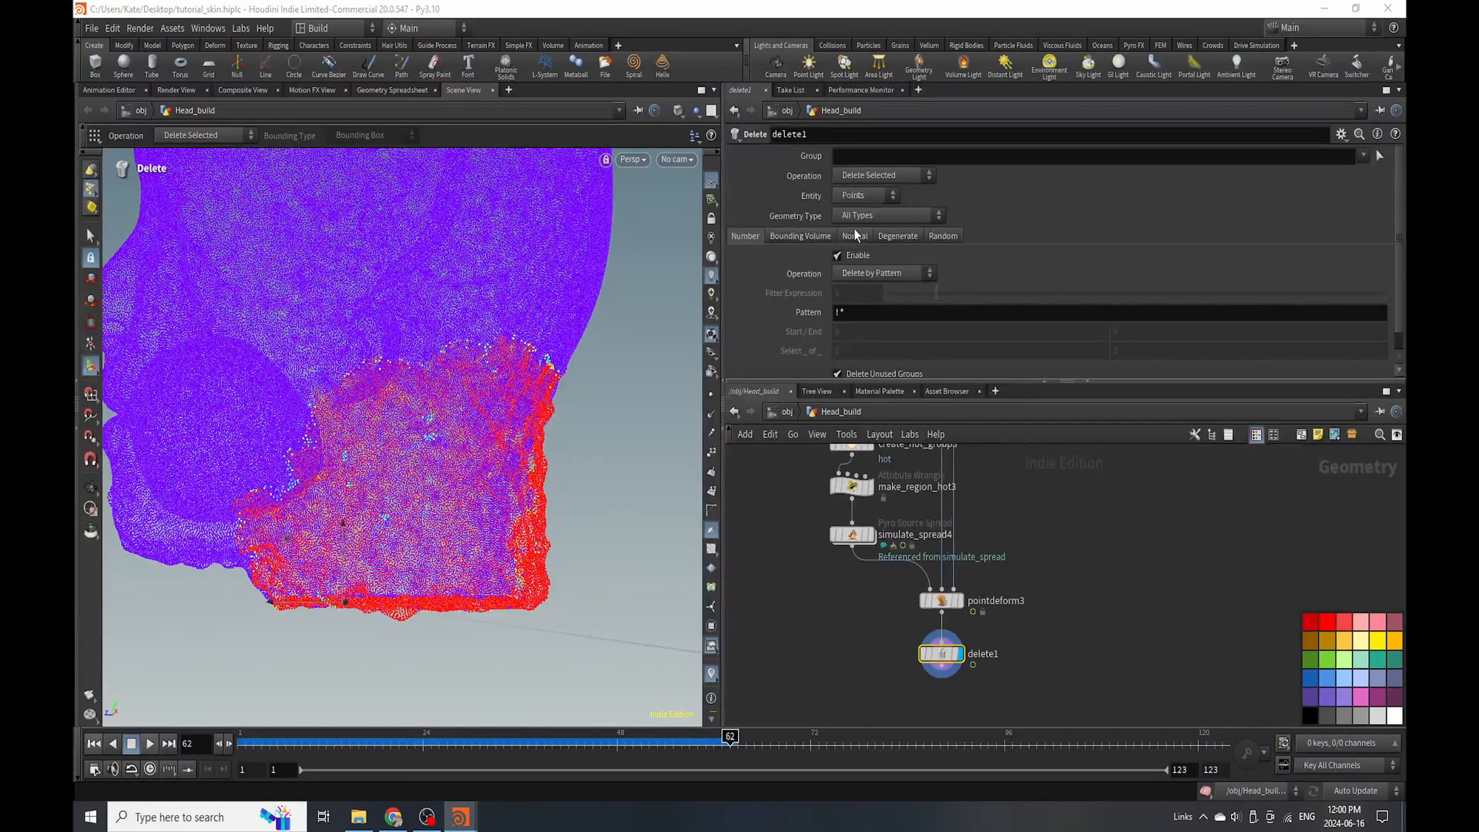
{"action": "left_click", "coordinate": [881, 274]}
{"action": "left_click", "coordinate": [880, 319]}
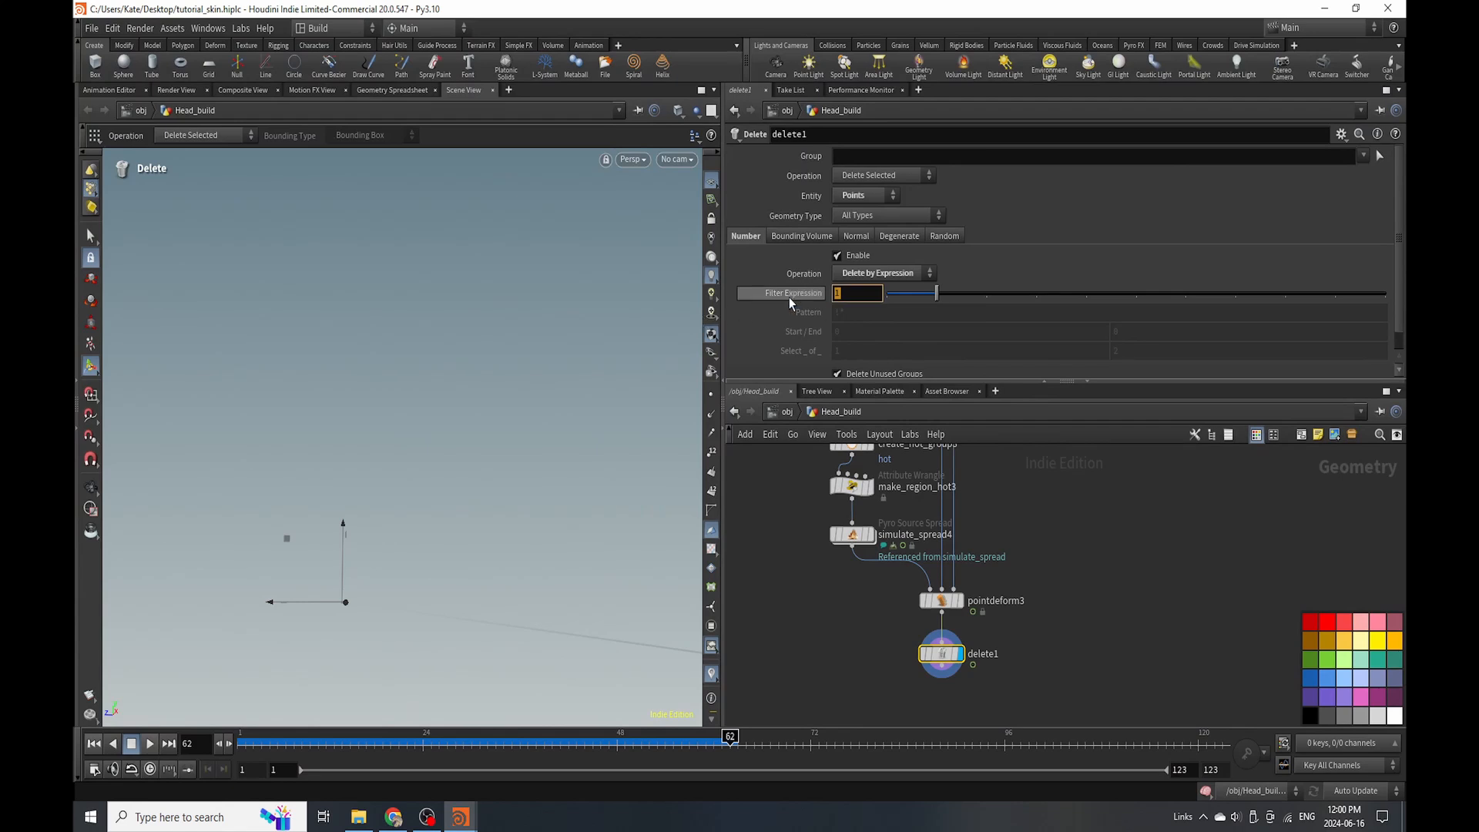
{"action": "type", "text": "@totalb"}
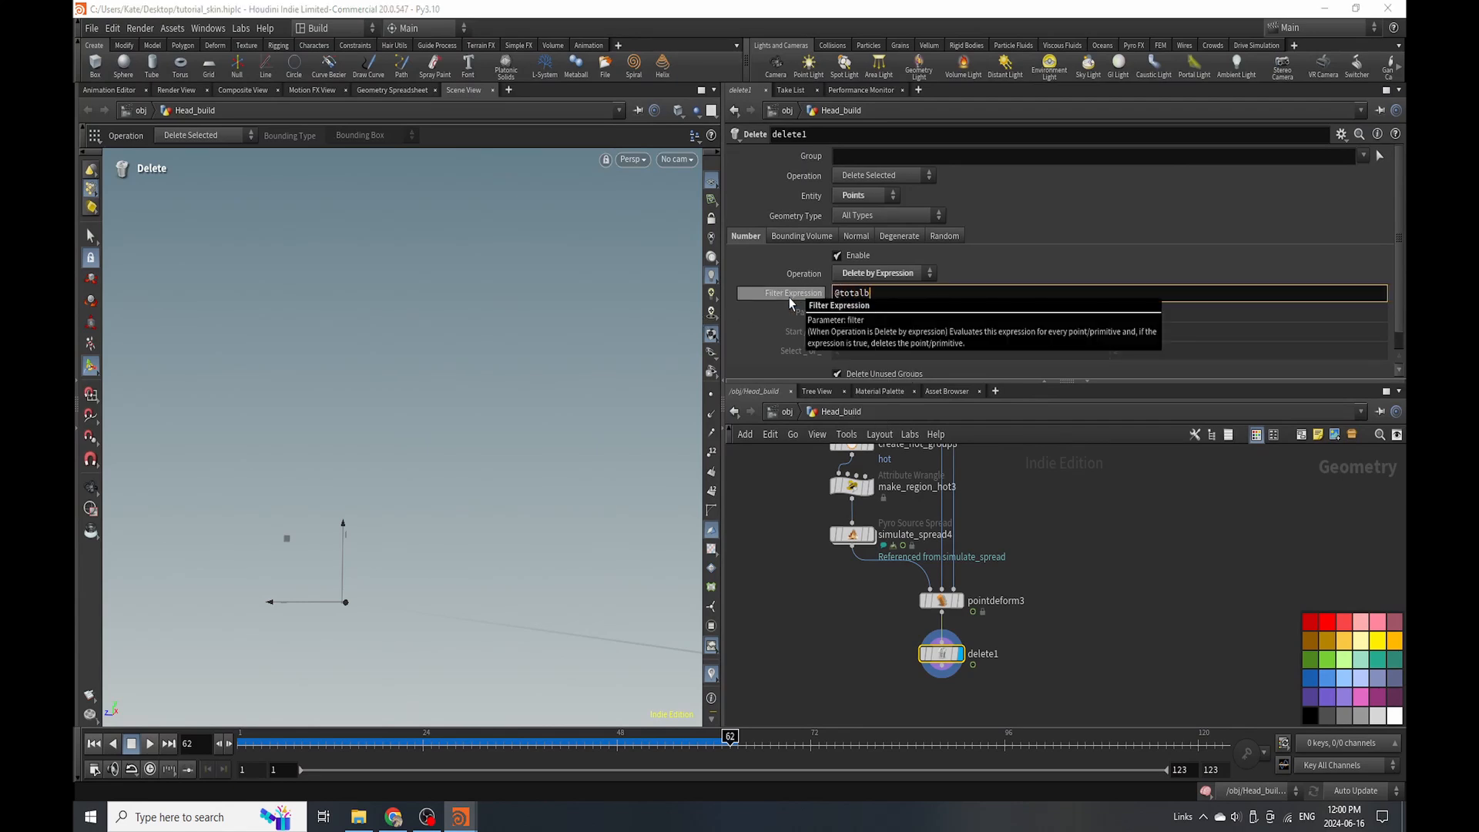
{"action": "type", "text": "urn<0.3"}
{"action": "key", "text": "Return"}
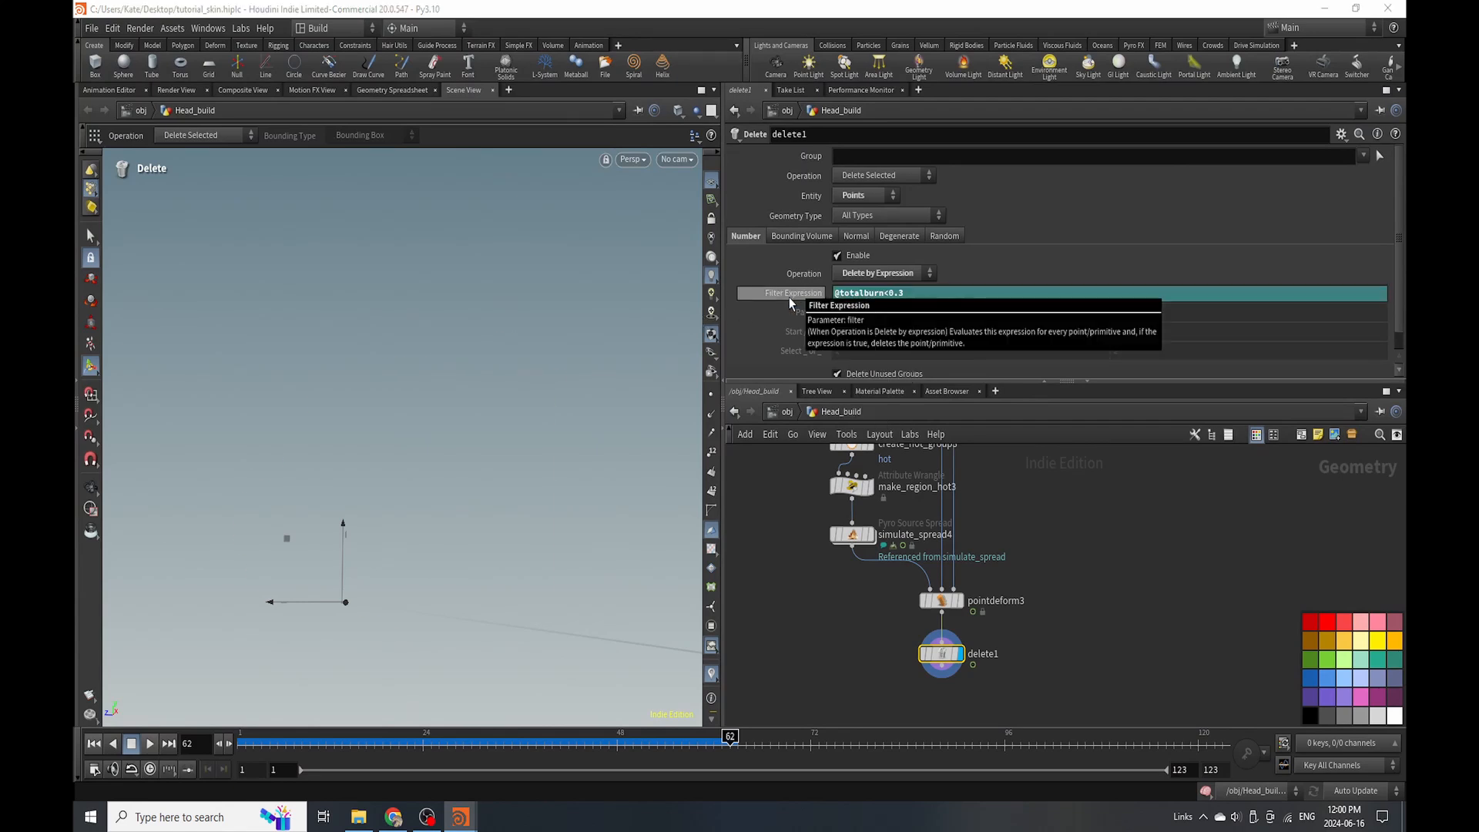
Set simulate_spread4's Visualize mode to Burn and add a second Delete node directly below delete1.
{"action": "middle_click_drag", "start_coordinate": [850, 543], "coordinate": [850, 488]}
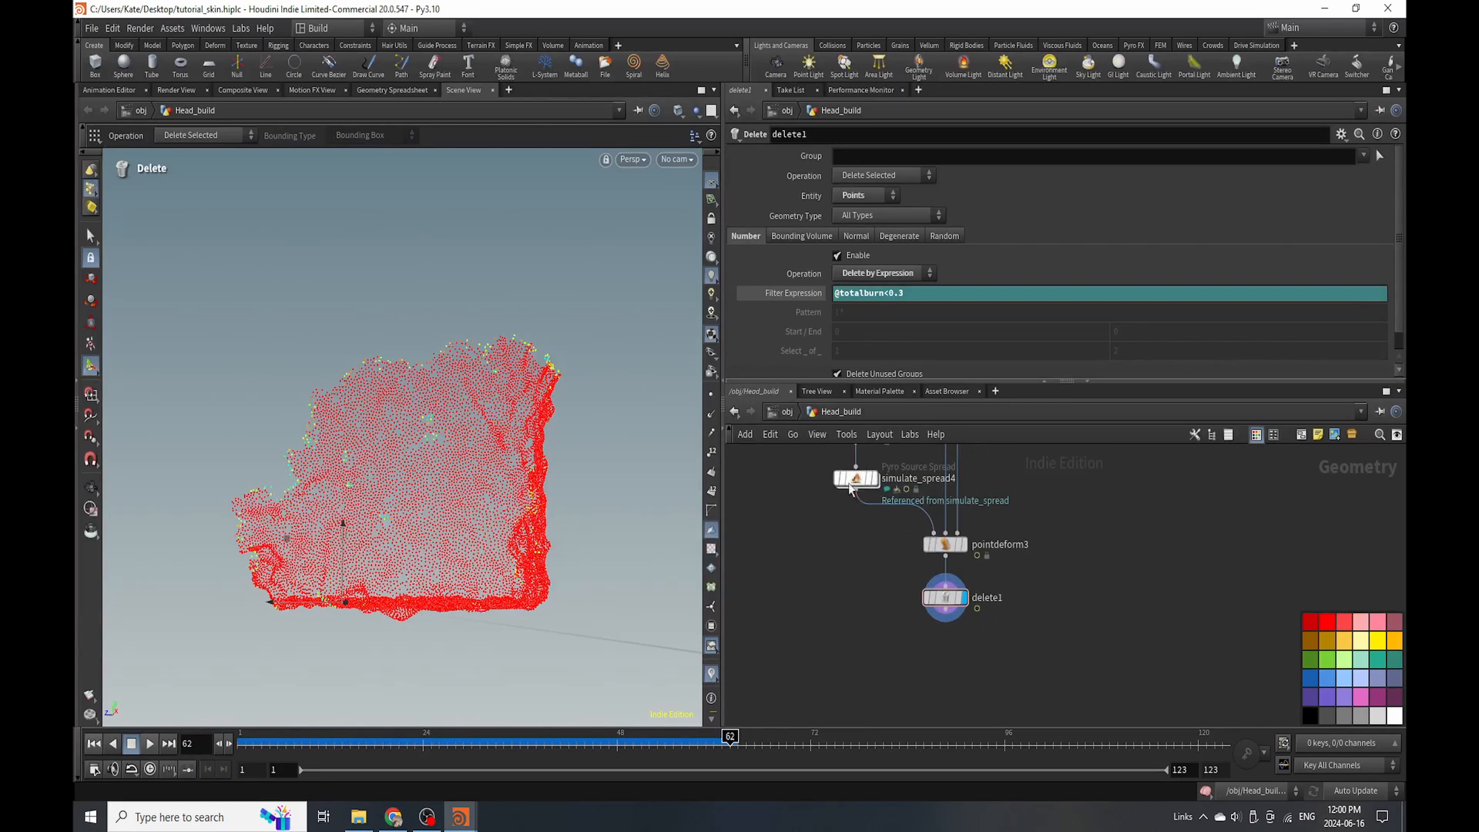
{"action": "left_click", "coordinate": [851, 488]}
{"action": "left_click", "coordinate": [878, 197]}
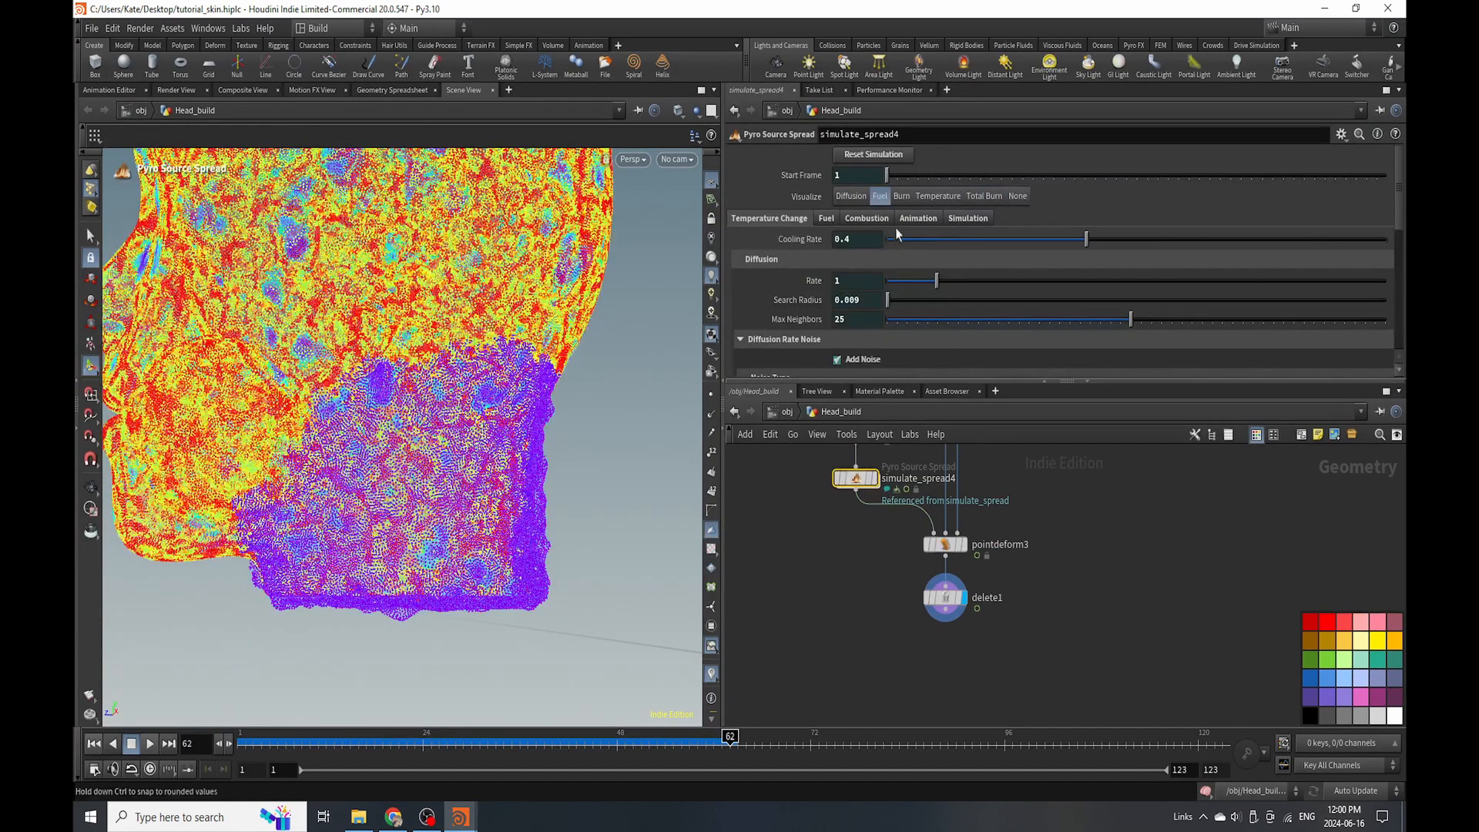
{"action": "left_click", "coordinate": [901, 195]}
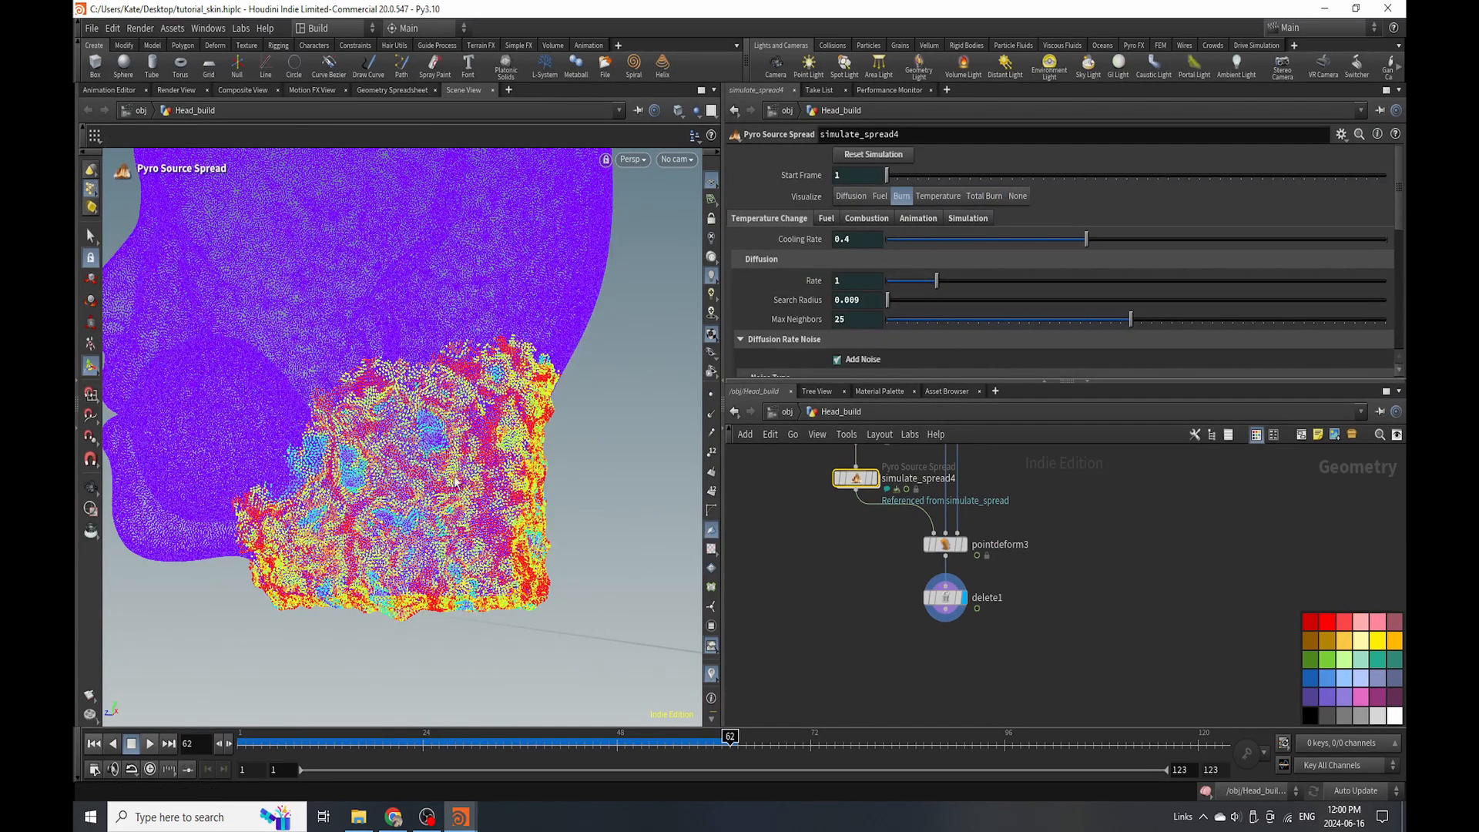
{"action": "key", "text": "Tab"}
{"action": "left_click", "coordinate": [981, 711]}
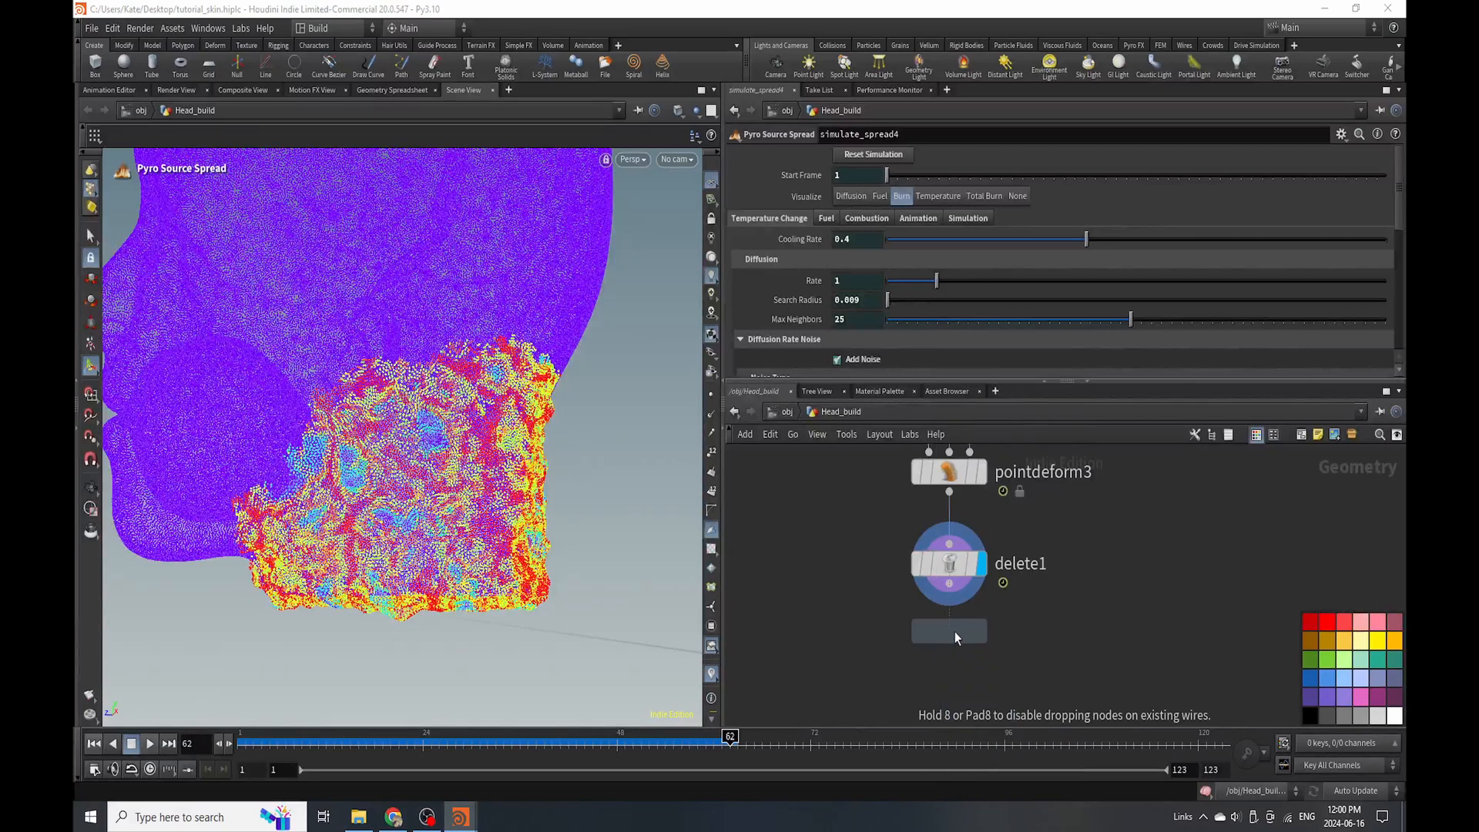
{"action": "left_click", "coordinate": [949, 639]}
Rename delete1 to totalburn and the Delete node below it to burn.
{"action": "double_click", "coordinate": [1018, 563]}
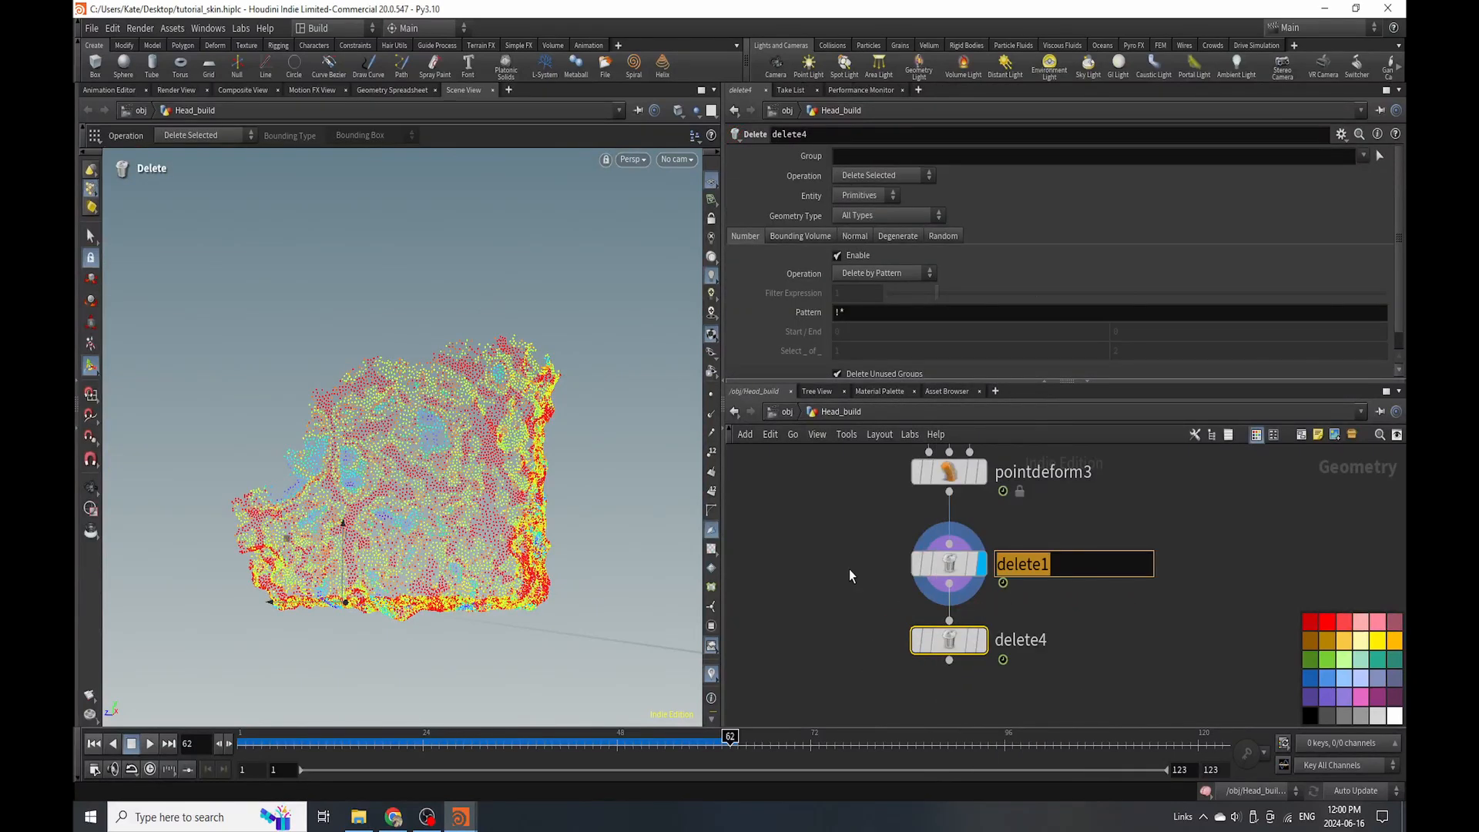
{"action": "type", "text": "totalburn"}
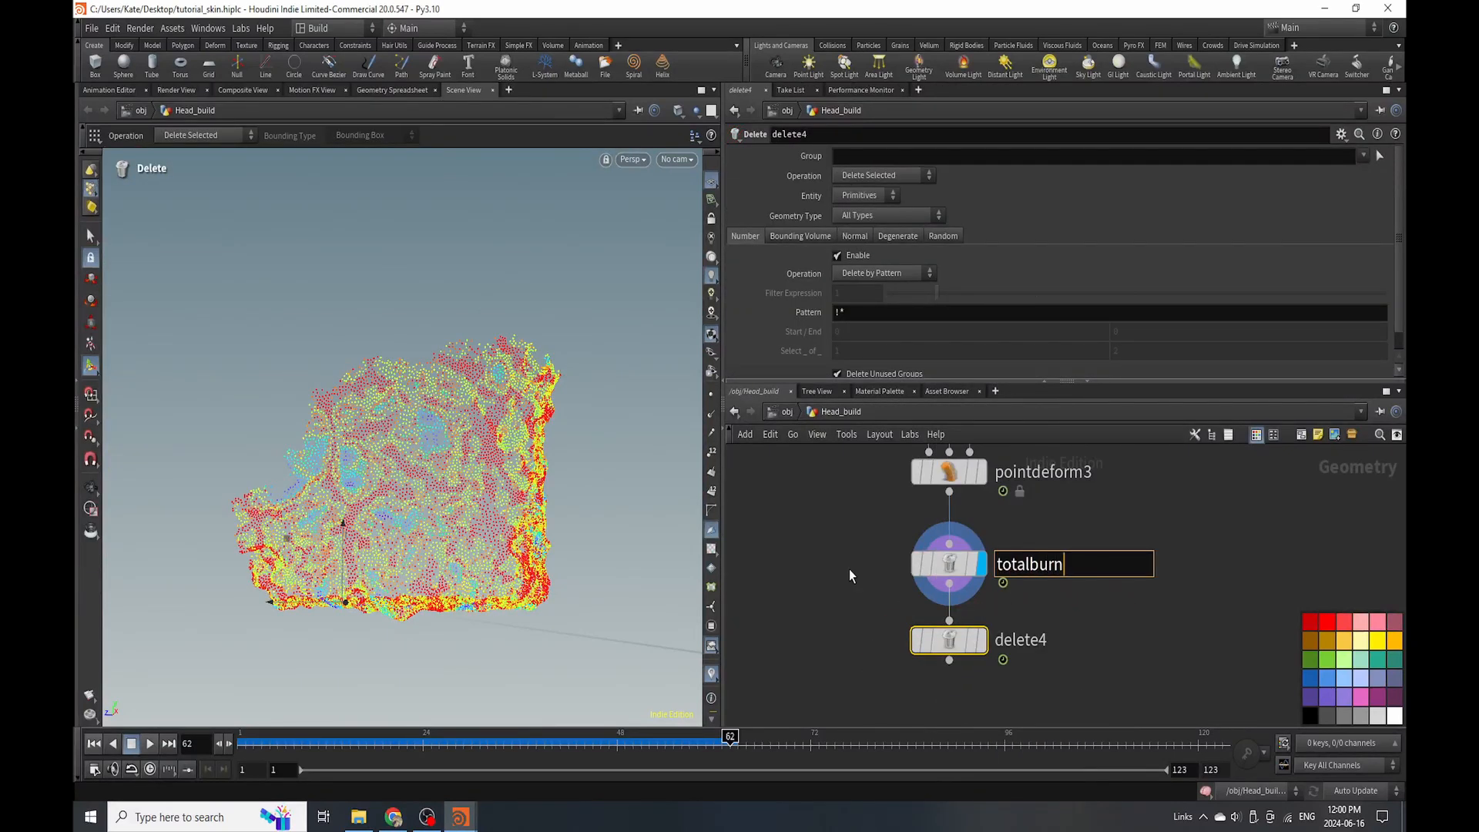
{"action": "key", "text": "Return"}
{"action": "double_click", "coordinate": [1025, 640]}
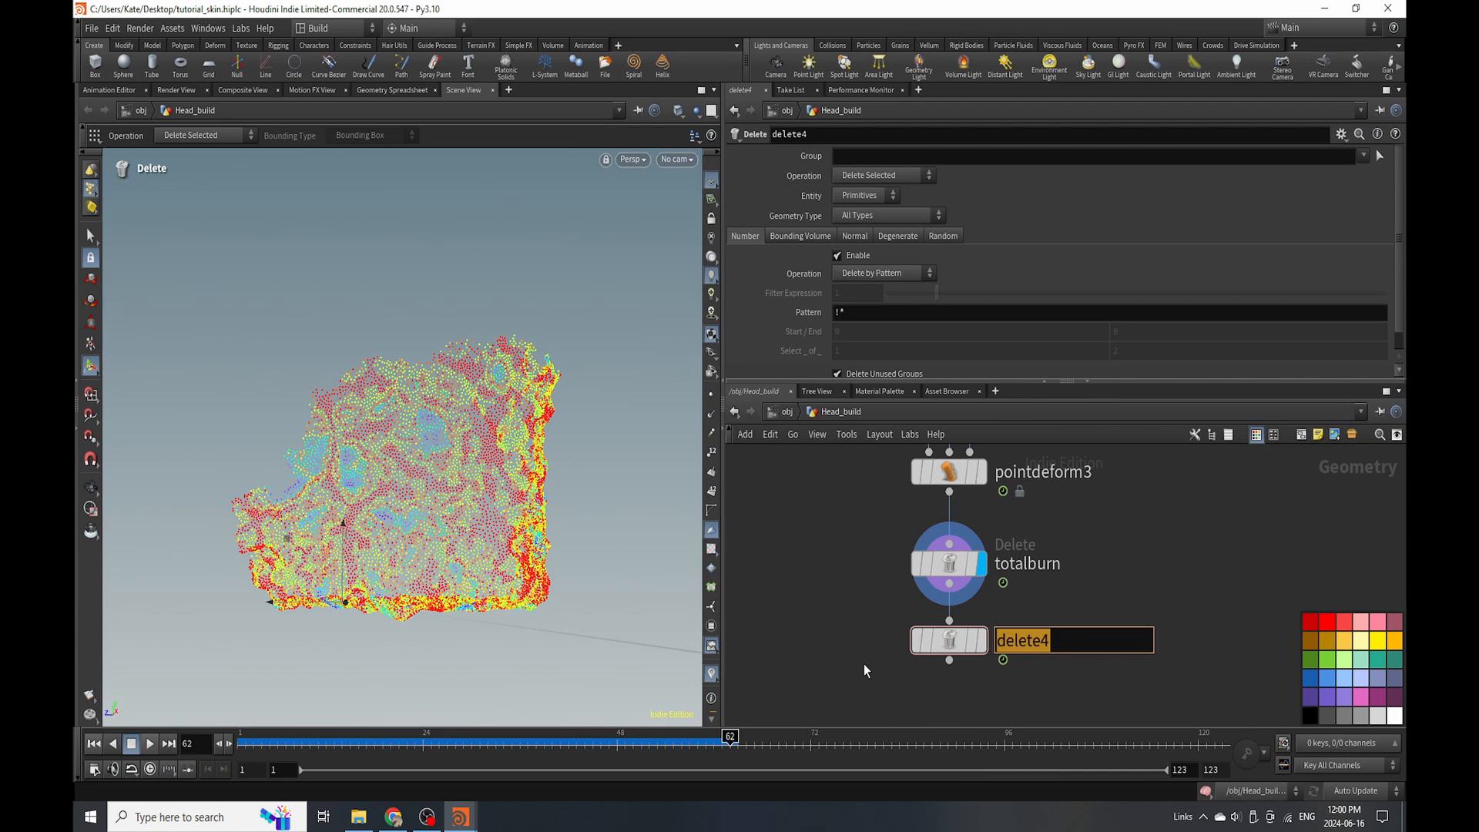
{"action": "type", "text": "burn"}
{"action": "key", "text": "Return"}
{"action": "left_click", "coordinate": [982, 640]}
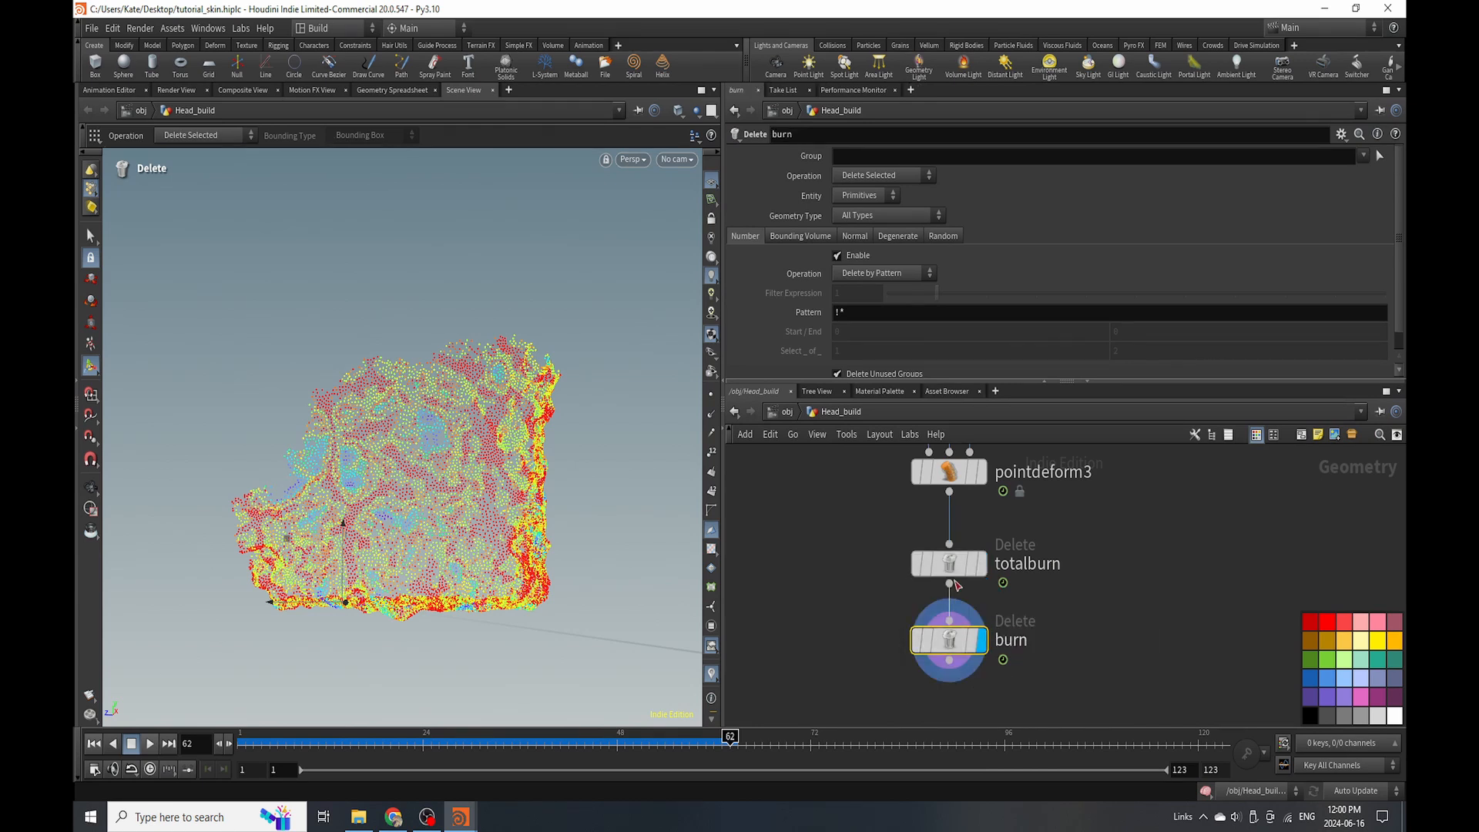
{"action": "left_click", "coordinate": [892, 196]}
{"action": "left_click", "coordinate": [861, 211]}
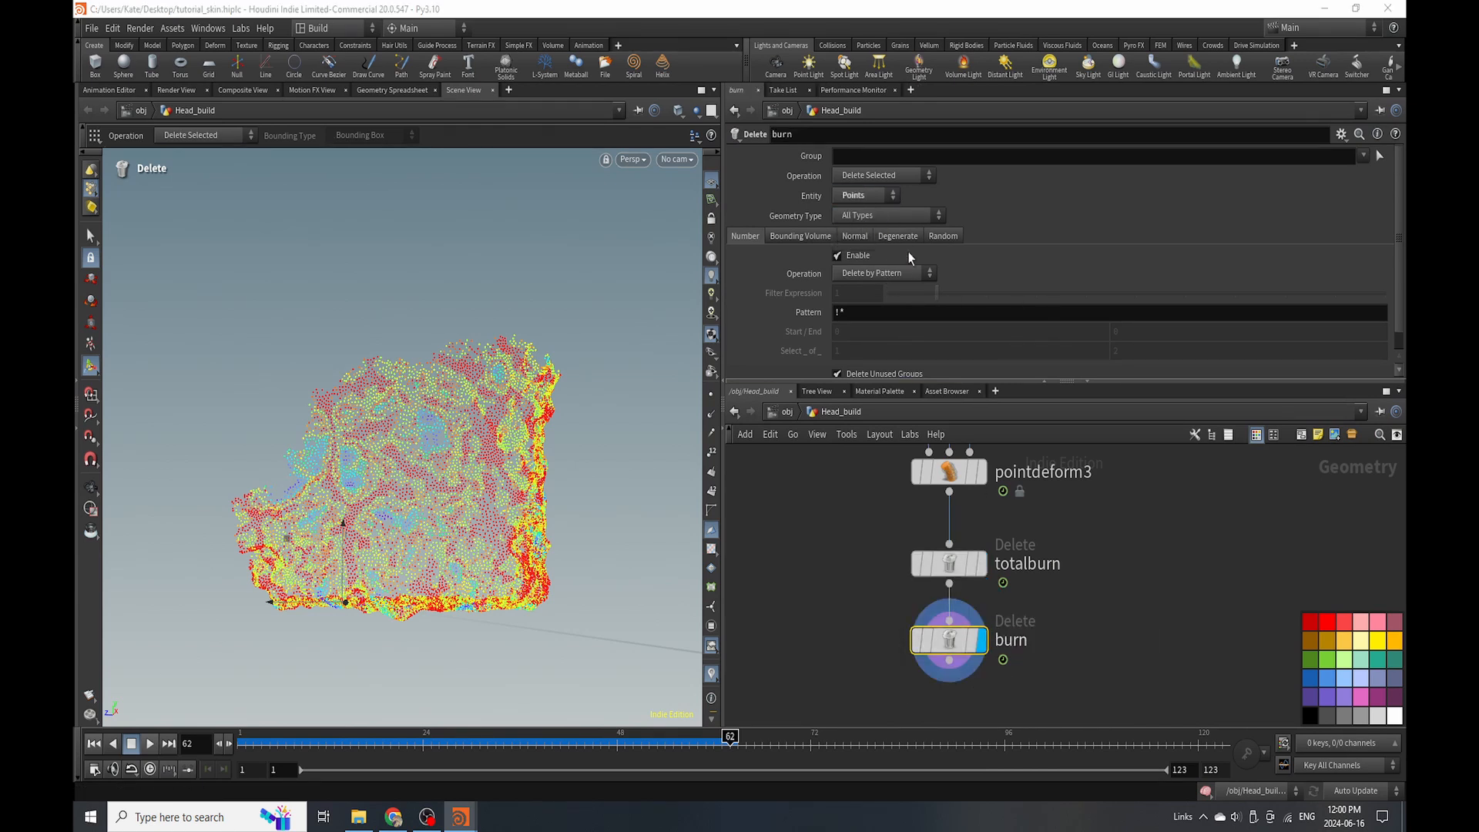
{"action": "left_click", "coordinate": [913, 273]}
{"action": "left_click", "coordinate": [901, 321]}
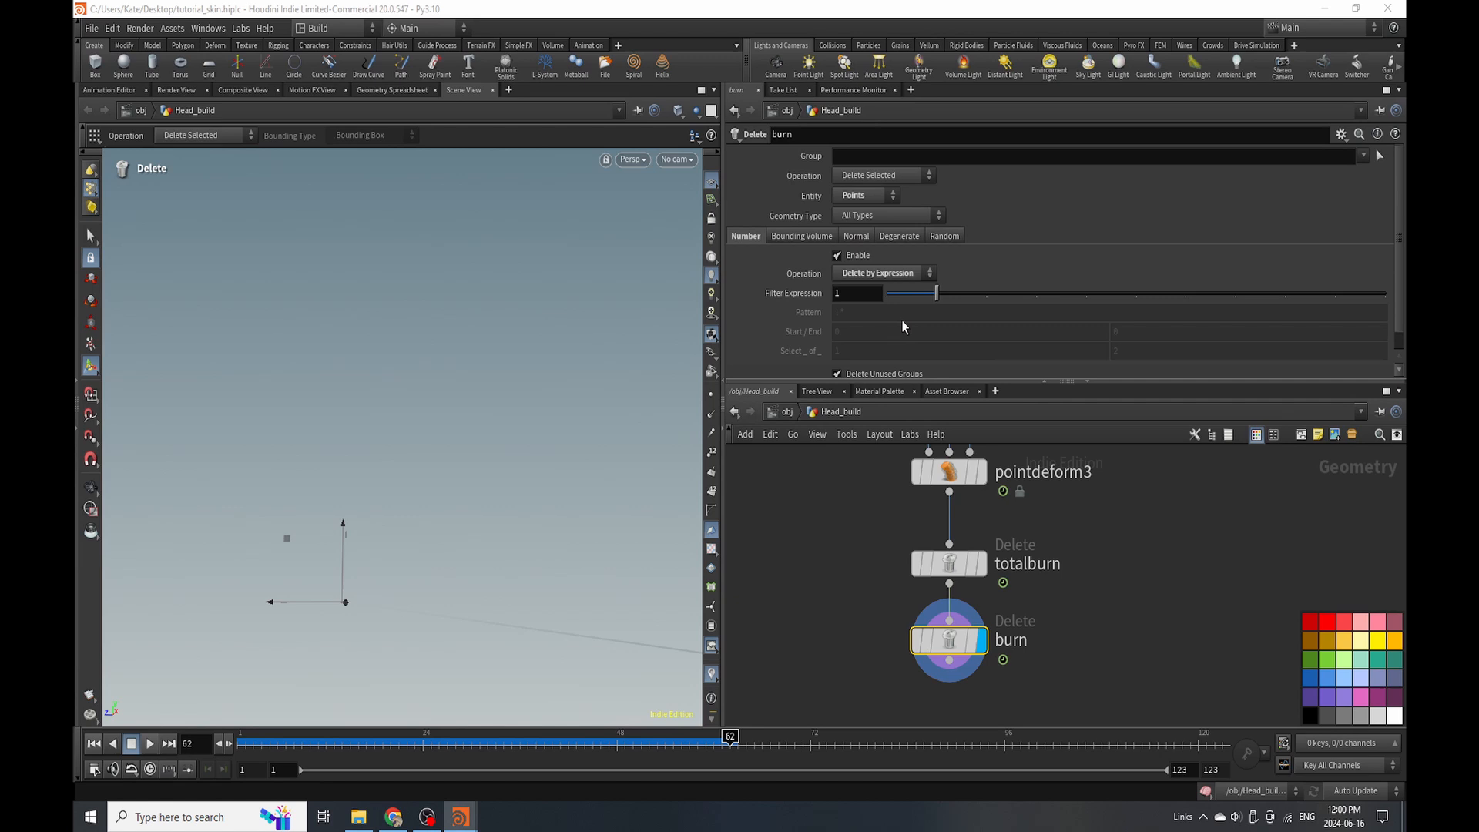
{"action": "left_click", "coordinate": [857, 293]}
{"action": "type", "text": "@burn<0.4"}
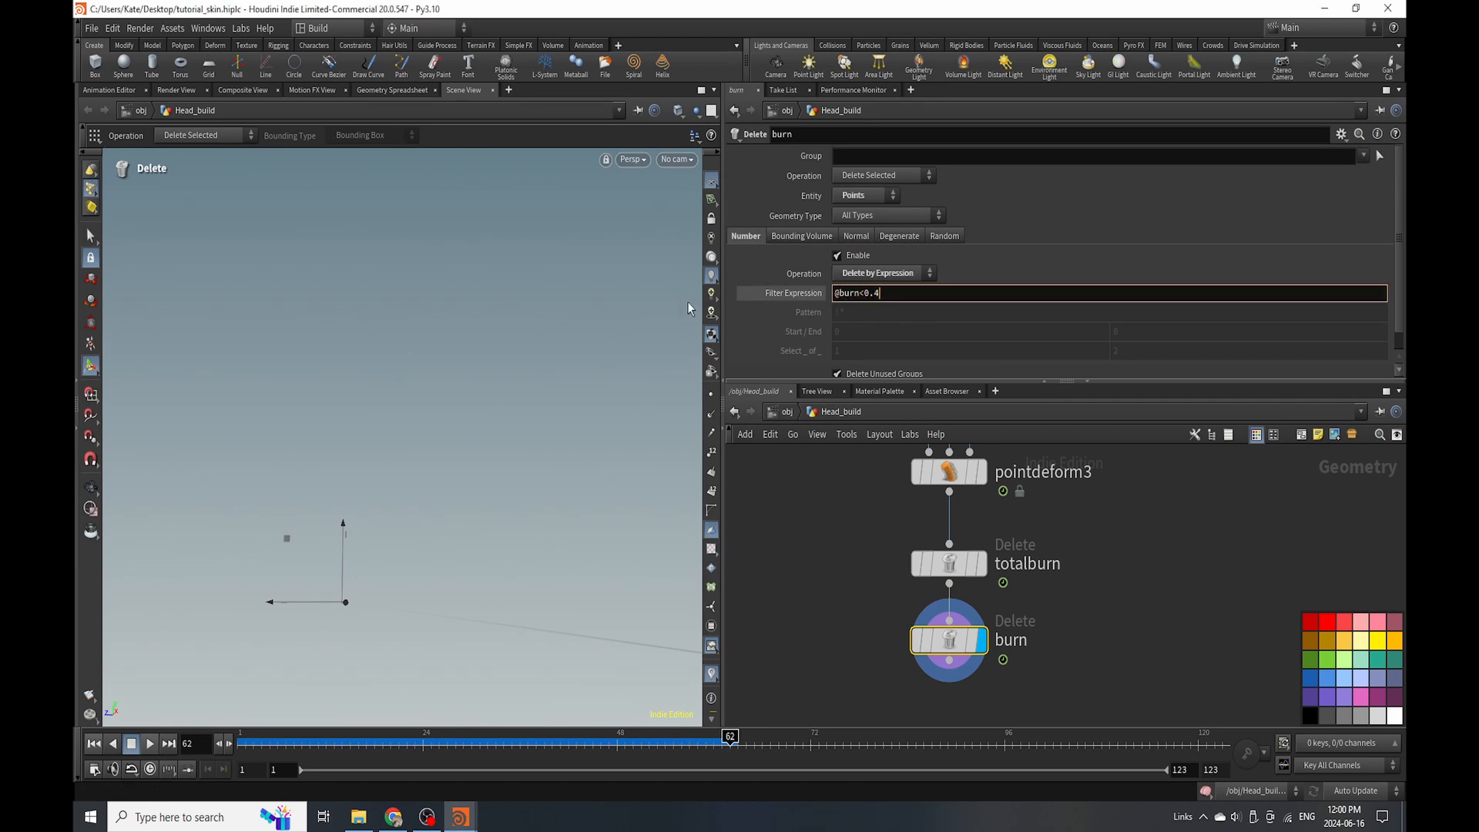
{"action": "key", "text": "Return"}
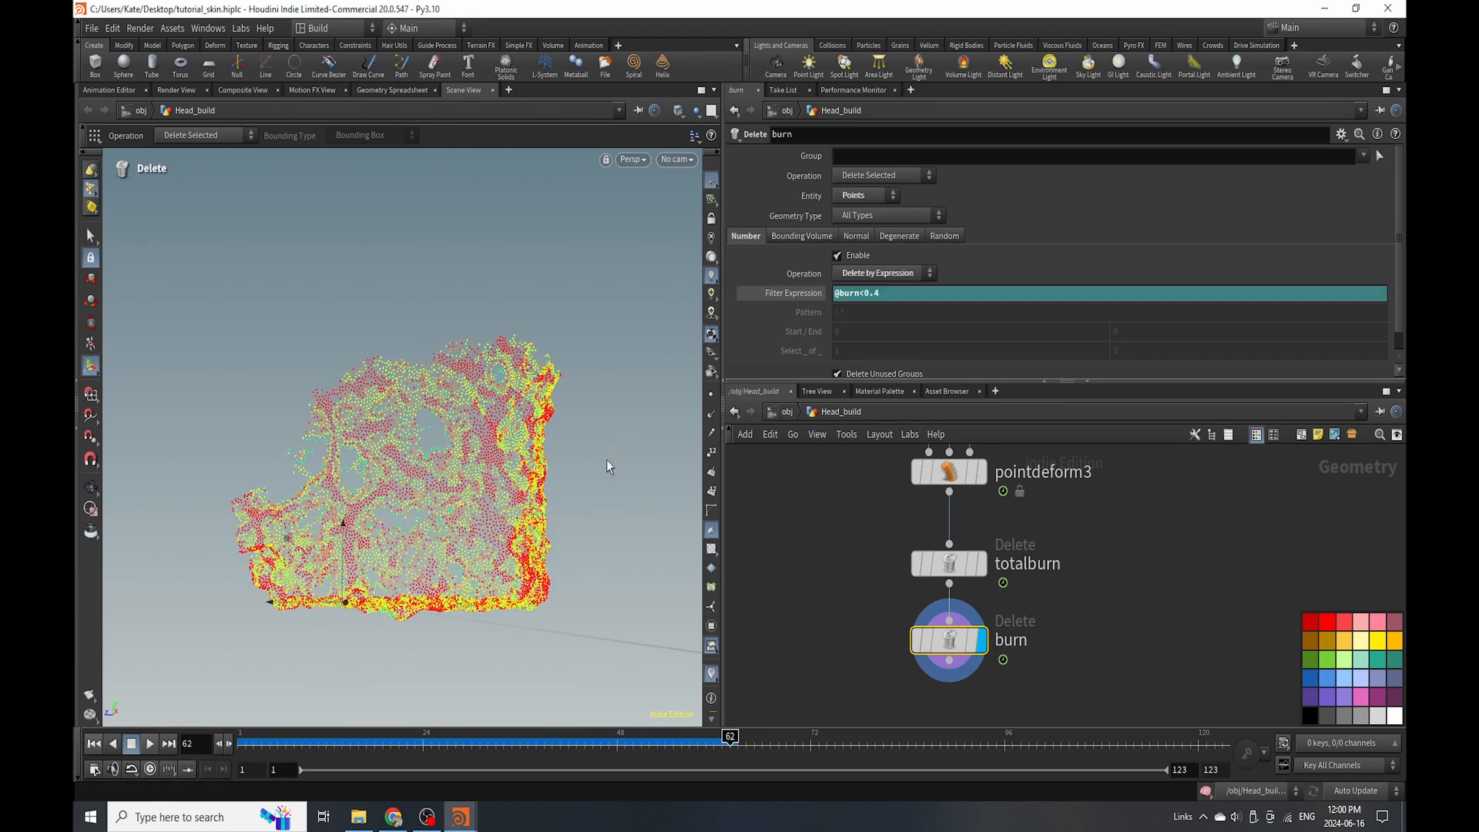
Set the burn node's operation to Delete Non-Selected.
{"action": "left_click_drag", "start_coordinate": [443, 462], "coordinate": [501, 416]}
{"action": "left_click", "coordinate": [884, 175]}
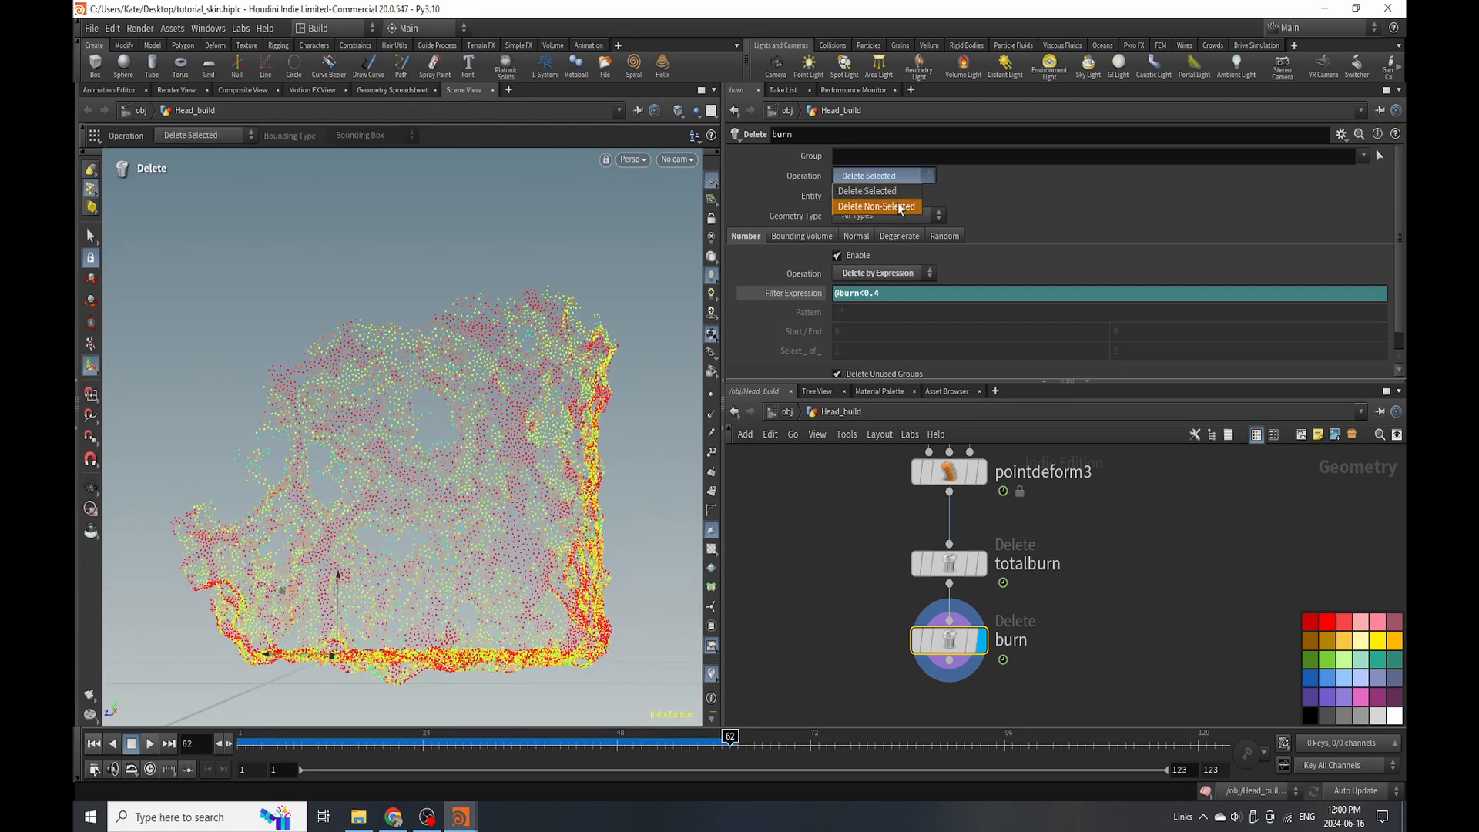
{"action": "left_click", "coordinate": [878, 193]}
{"action": "key", "text": "Escape"}
{"action": "left_click_drag", "start_coordinate": [387, 528], "coordinate": [462, 524]}
{"action": "key", "text": "Return"}
Show the other scene objects in the viewport to view the burn points on the head, and save the scene.
{"action": "scroll", "coordinate": [940, 582], "scroll_direction": "down", "scroll_amount": 8}
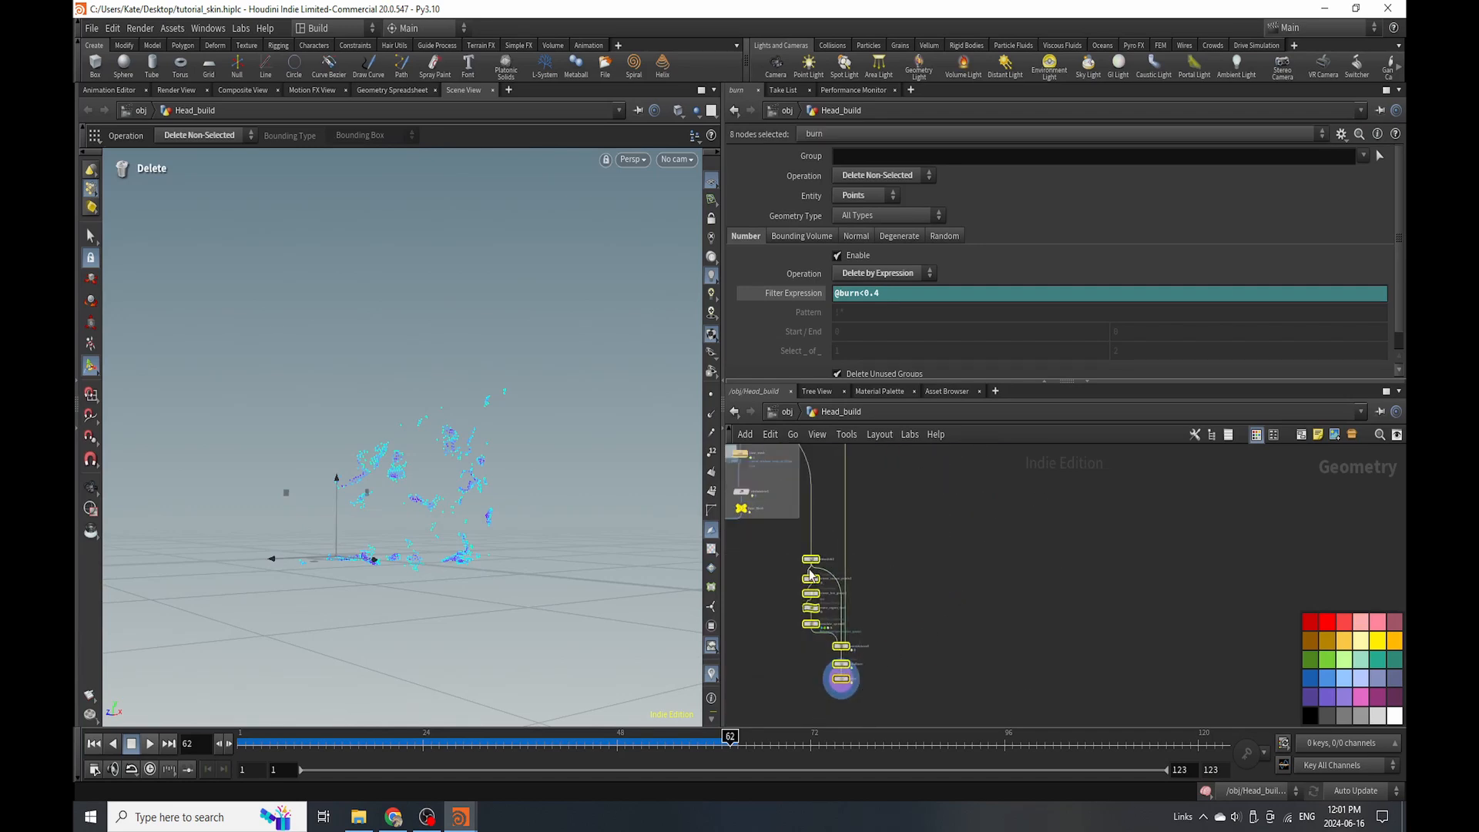
{"action": "key", "text": "l"}
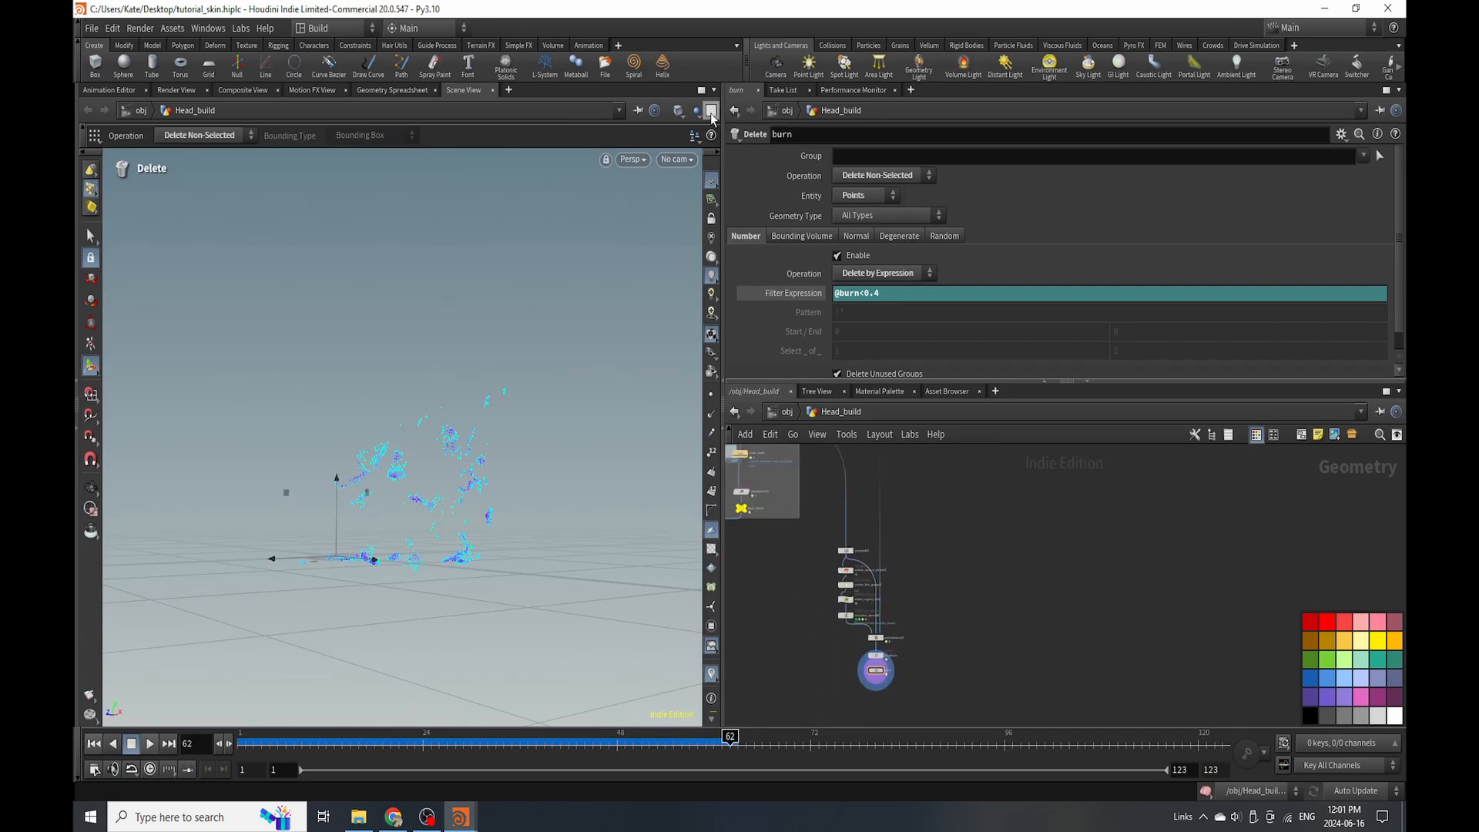
{"action": "left_click", "coordinate": [711, 113]}
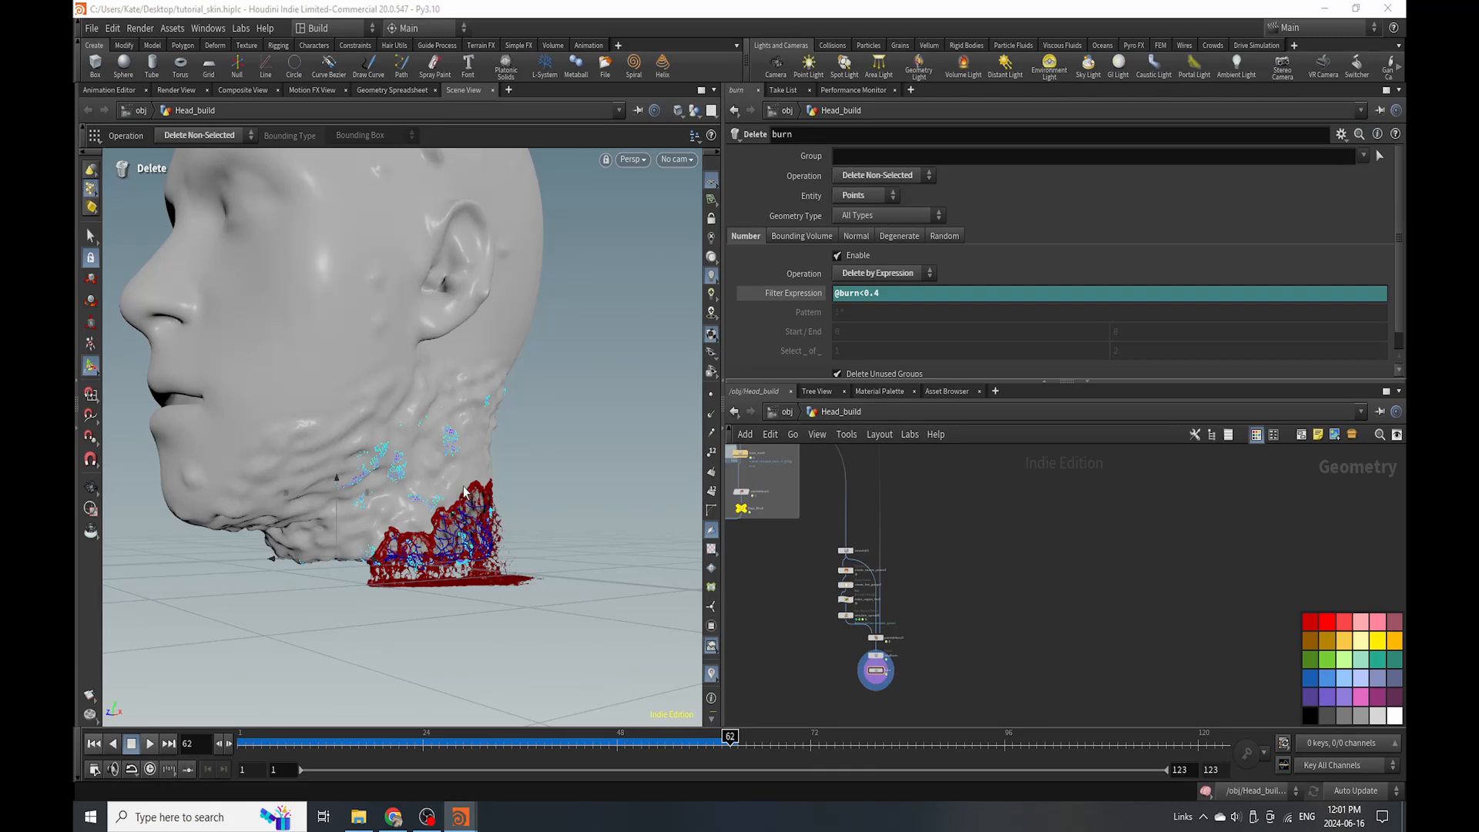
{"action": "key", "text": "Escape"}
{"action": "left_click_drag", "start_coordinate": [465, 492], "coordinate": [432, 487]}
{"action": "scroll", "coordinate": [424, 485], "scroll_direction": "up", "scroll_amount": 4}
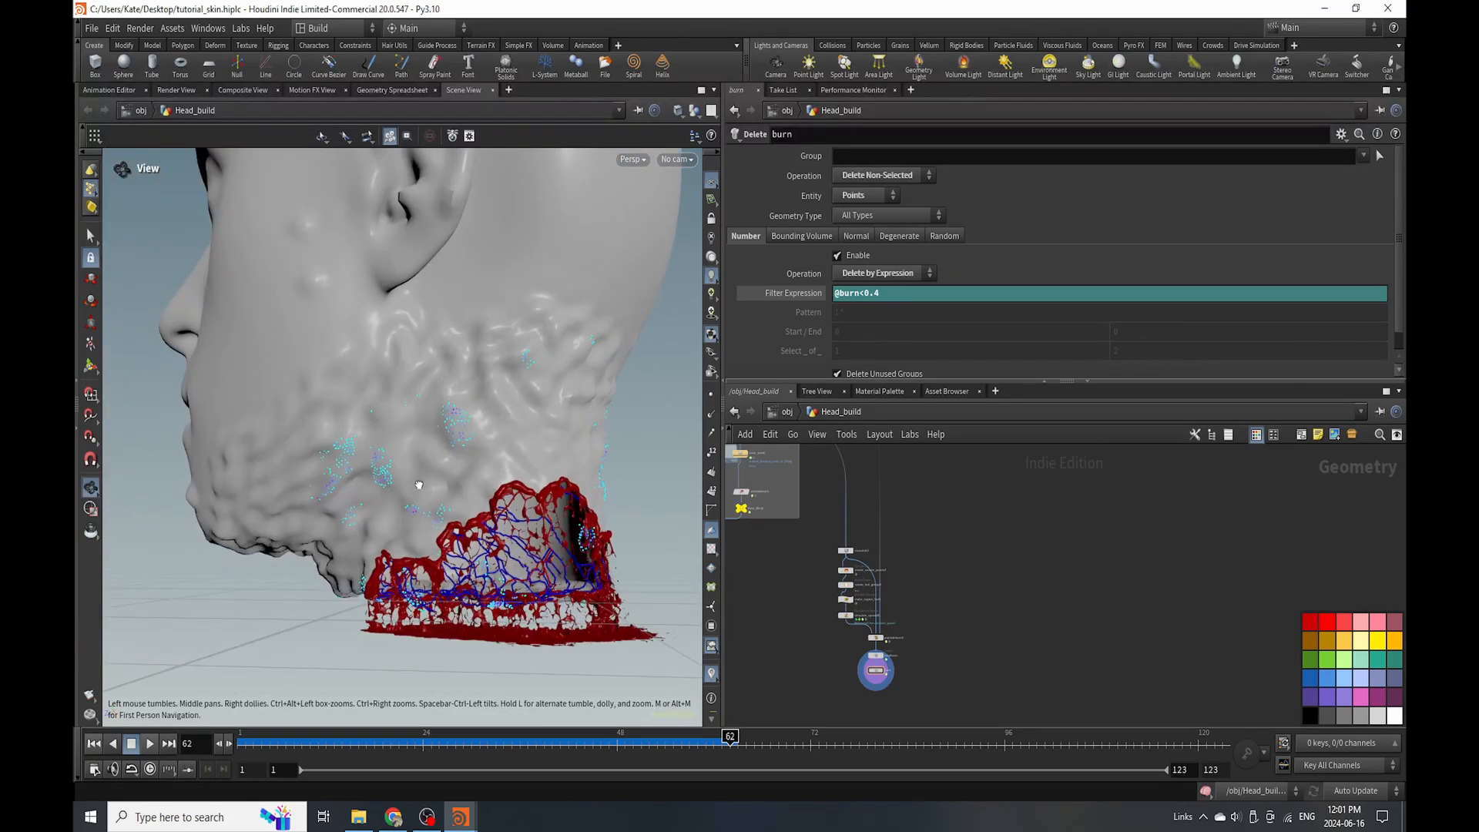
{"action": "key", "text": "Return"}
{"action": "scroll", "coordinate": [462, 555], "scroll_direction": "up", "scroll_amount": 5}
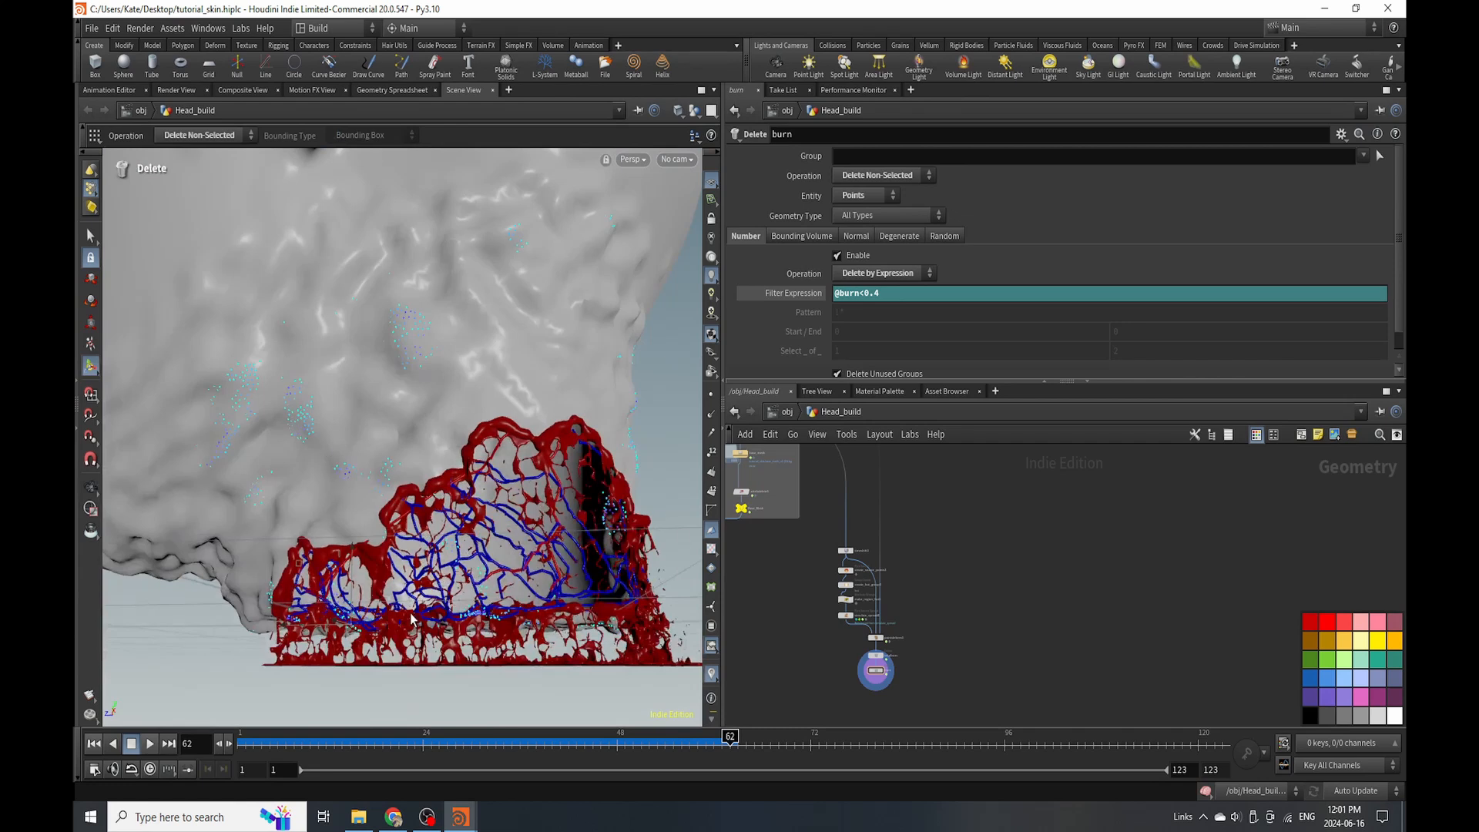
{"action": "key", "text": "Escape"}
{"action": "left_click_drag", "start_coordinate": [437, 570], "coordinate": [493, 522]}
{"action": "scroll", "coordinate": [416, 572], "scroll_direction": "down", "scroll_amount": 3}
{"action": "key", "text": "Return"}
{"action": "key", "text": "ctrl+s"}
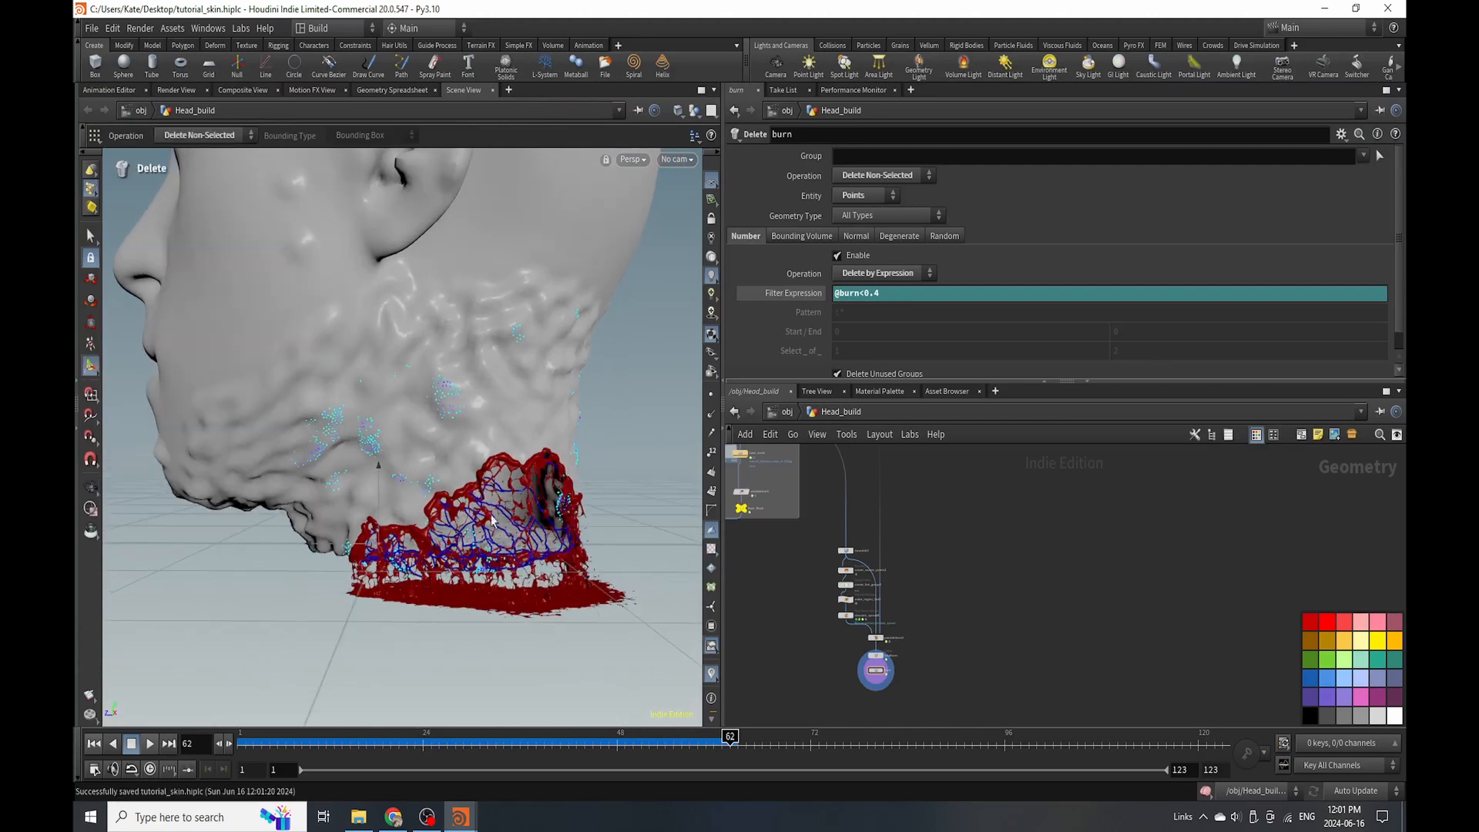
Add an Attribute Delete node directly below the burn node, connected to its output.
{"action": "scroll", "coordinate": [924, 656], "scroll_direction": "up", "scroll_amount": 3}
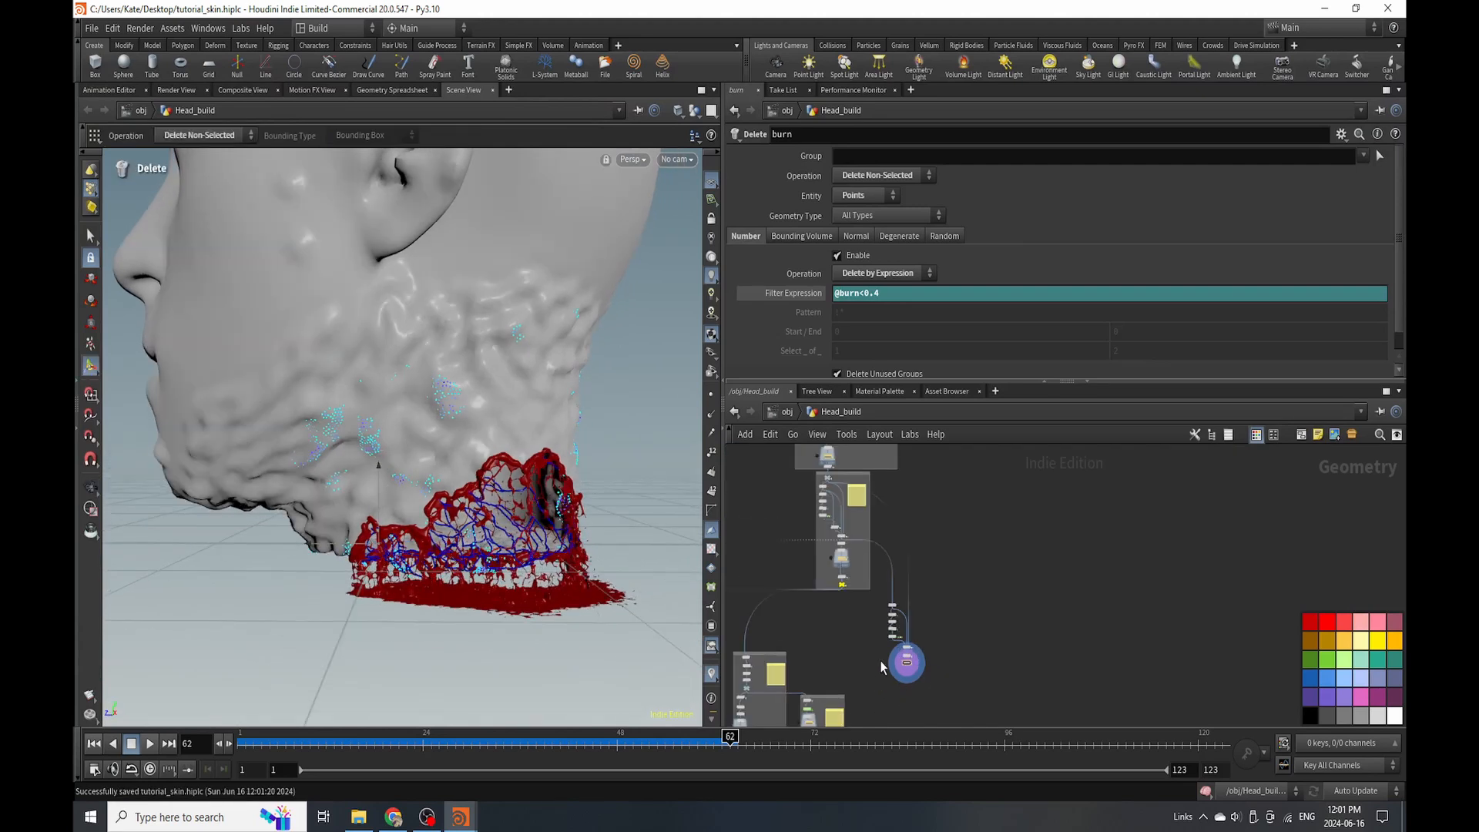
{"action": "scroll", "coordinate": [845, 537], "scroll_direction": "up", "scroll_amount": 5}
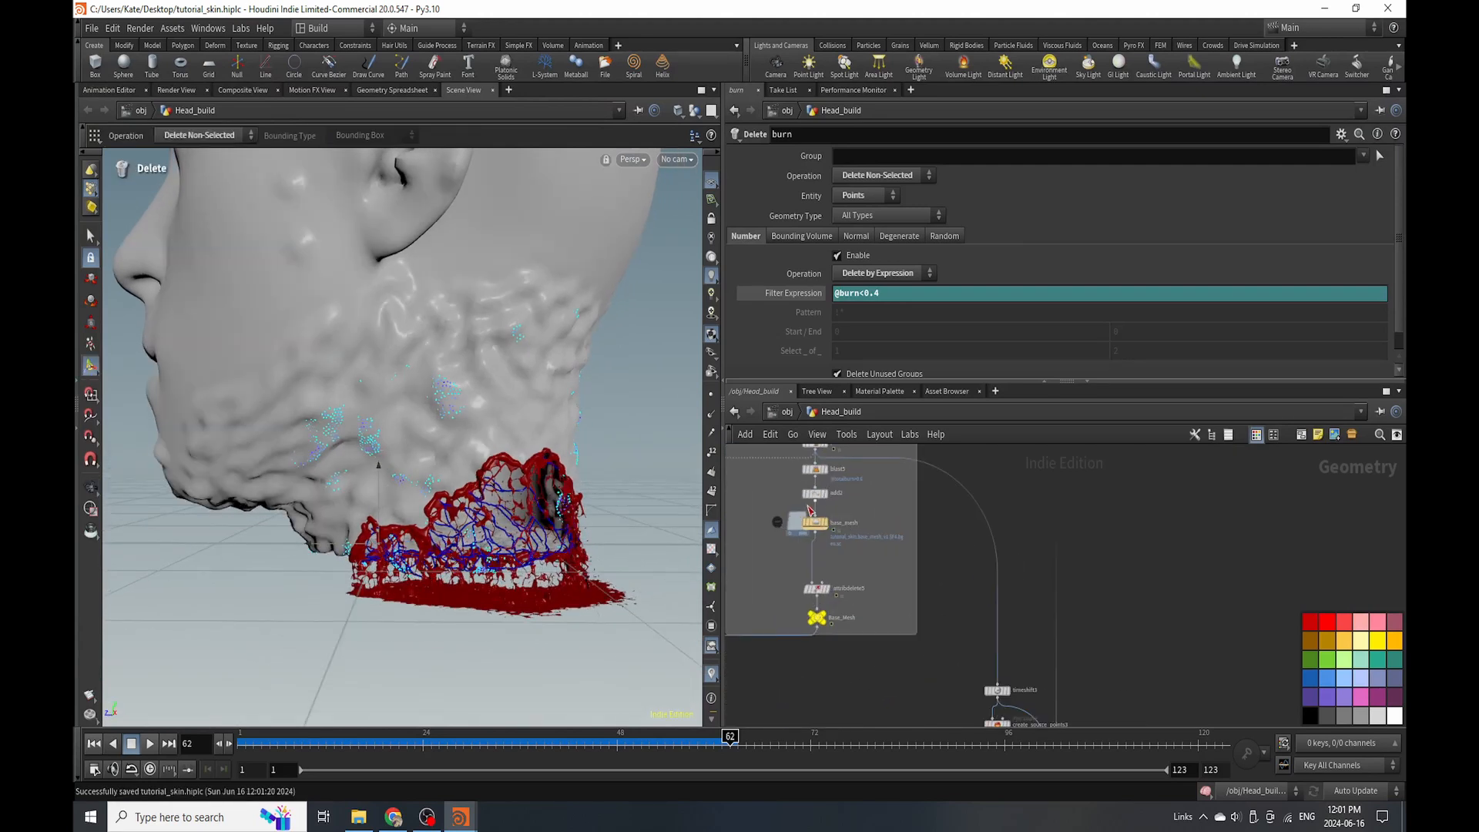
{"action": "scroll", "coordinate": [847, 486], "scroll_direction": "down", "scroll_amount": 4}
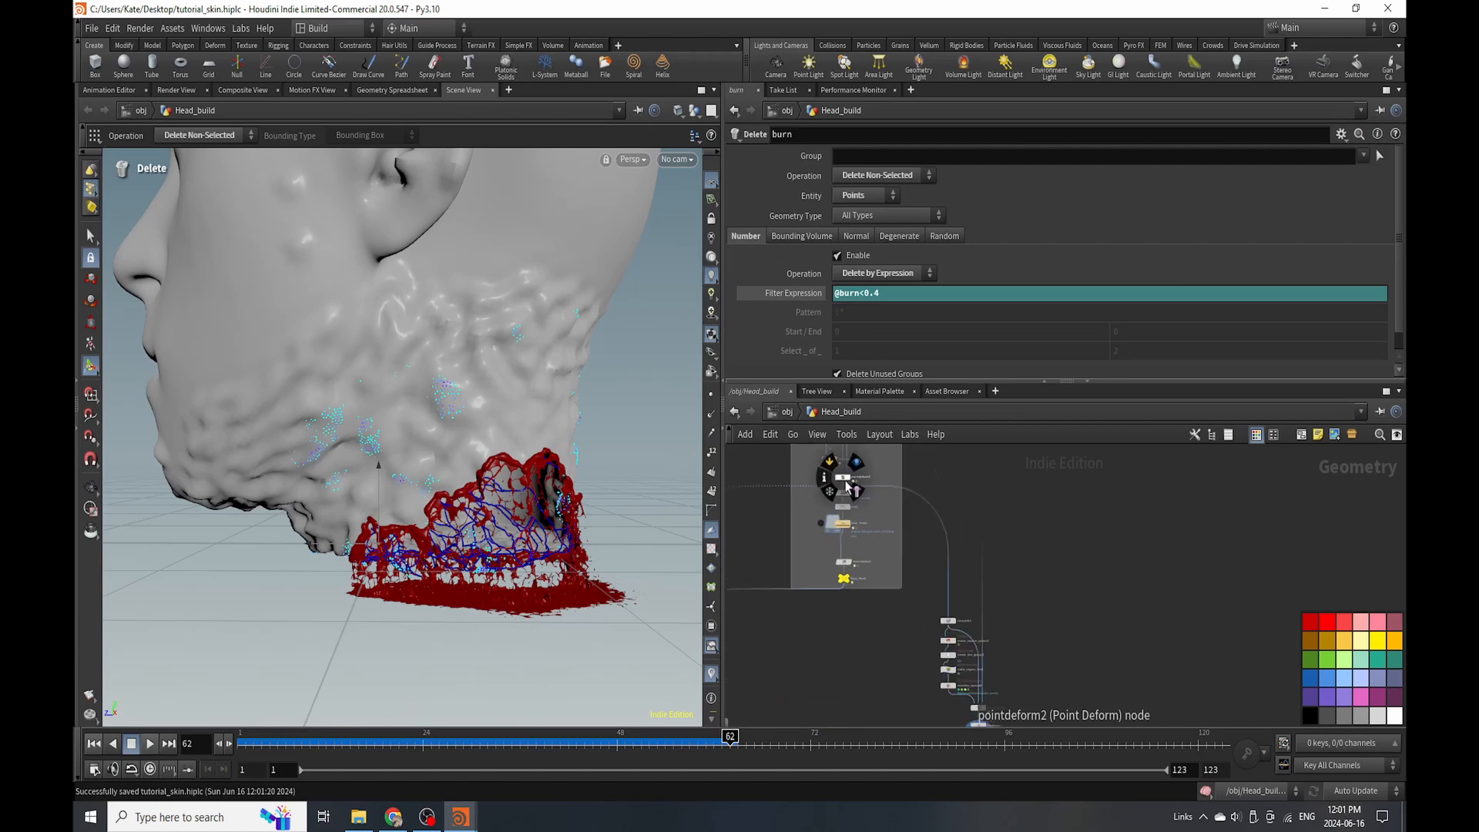
{"action": "scroll", "coordinate": [860, 536], "scroll_direction": "up", "scroll_amount": 2}
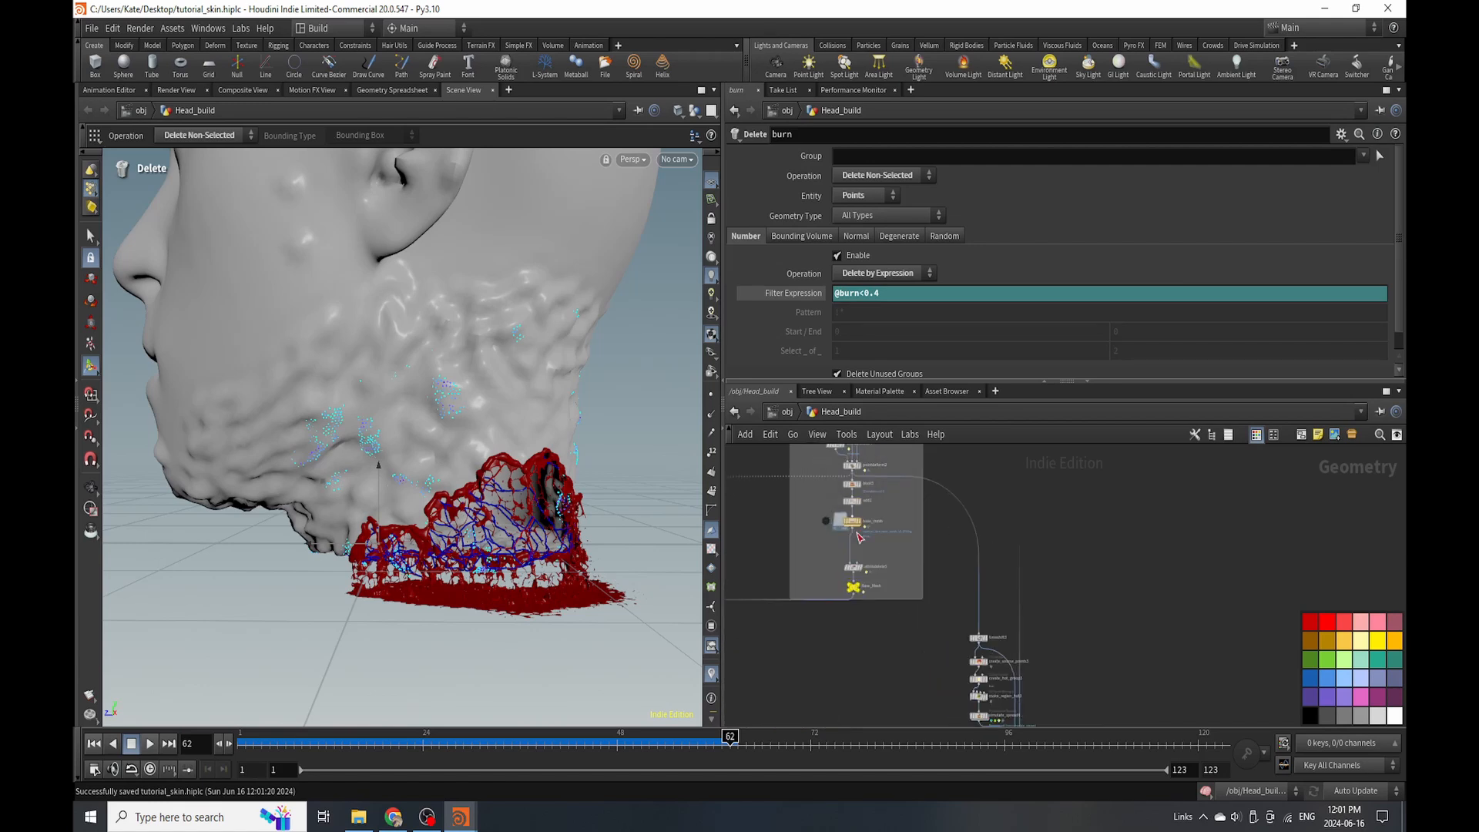
{"action": "scroll", "coordinate": [959, 586], "scroll_direction": "up", "scroll_amount": 5}
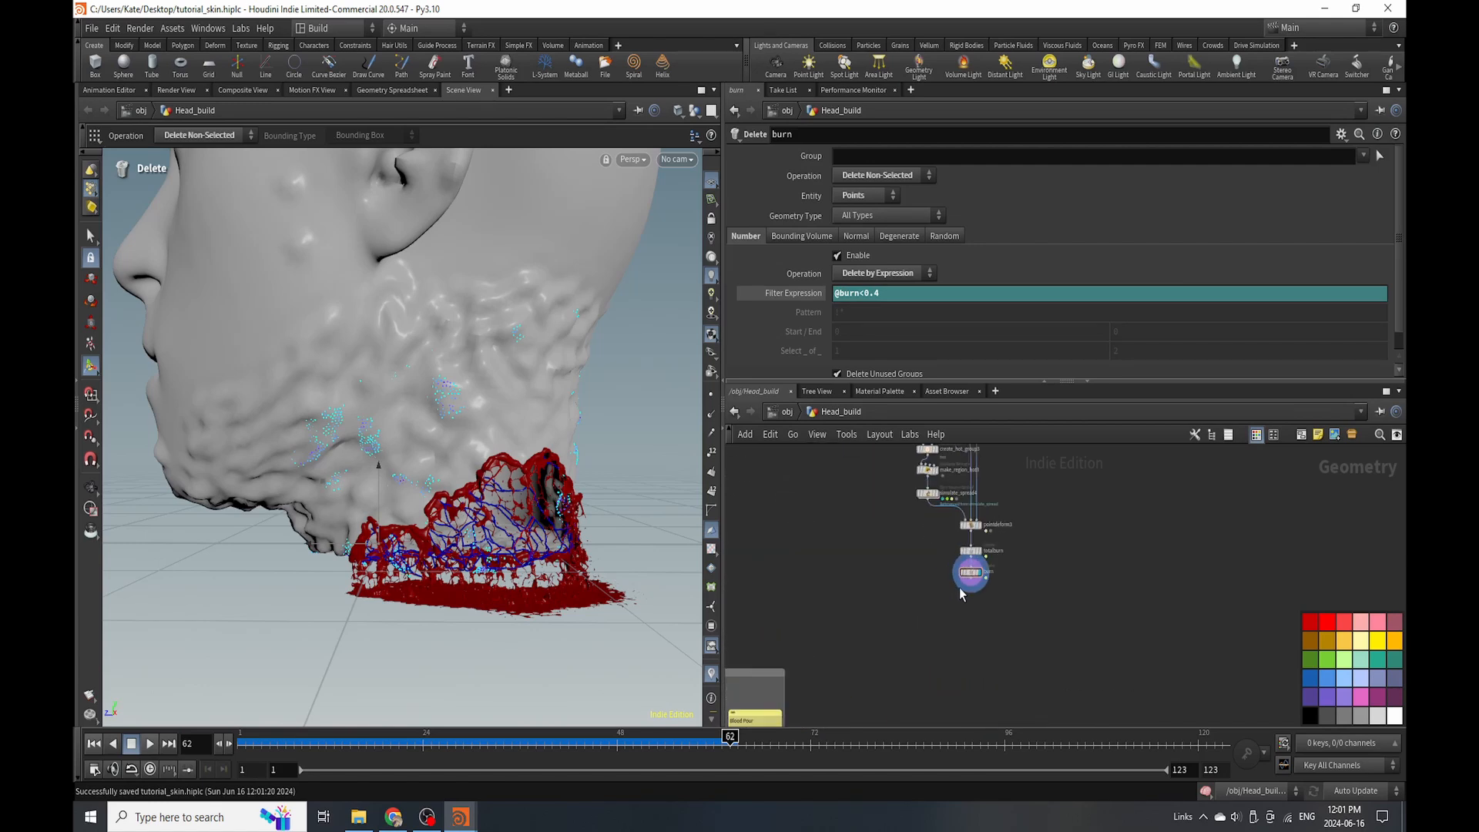
{"action": "key", "text": "Tab"}
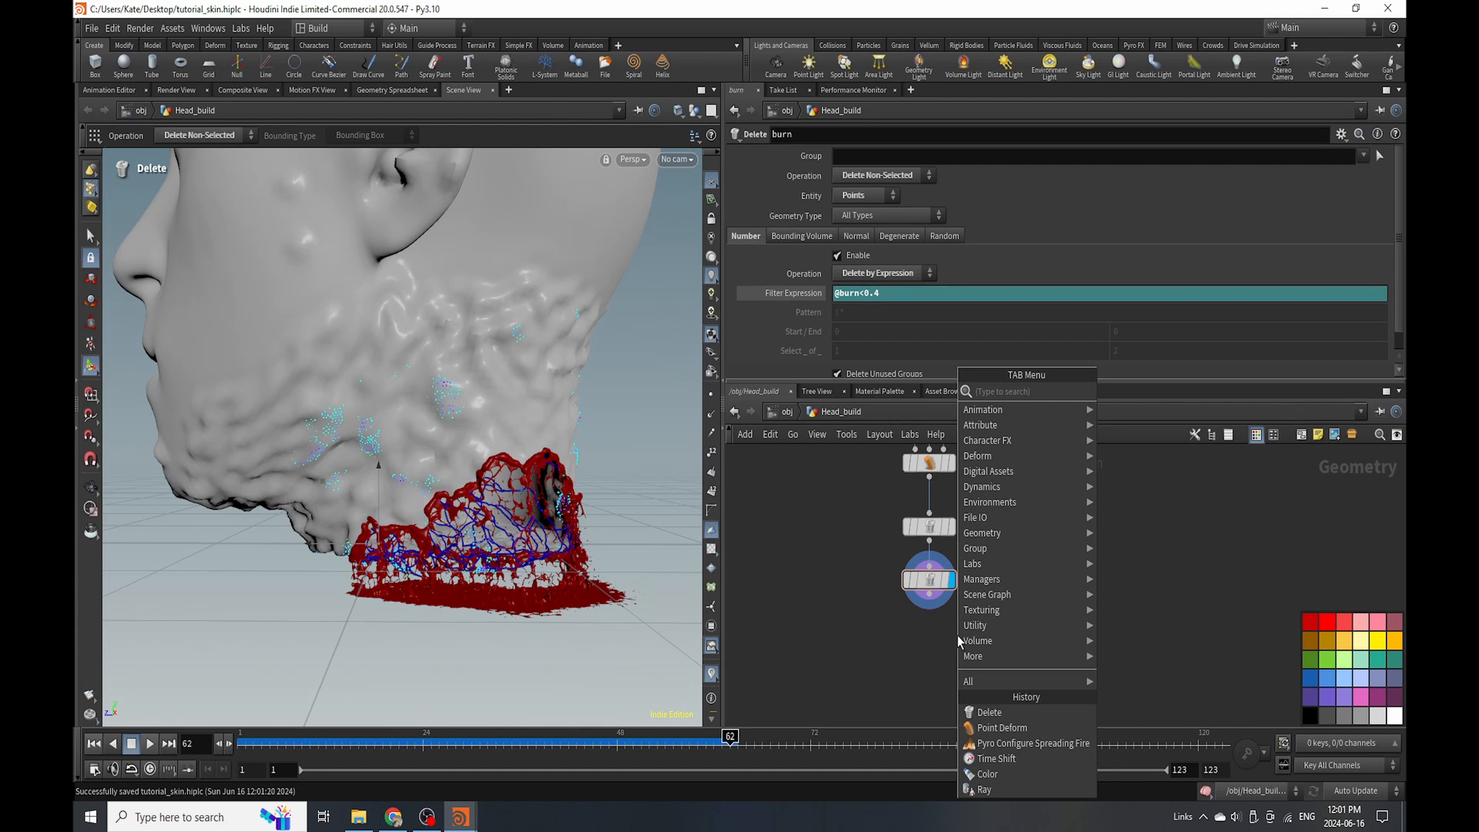
{"action": "type", "text": "att"}
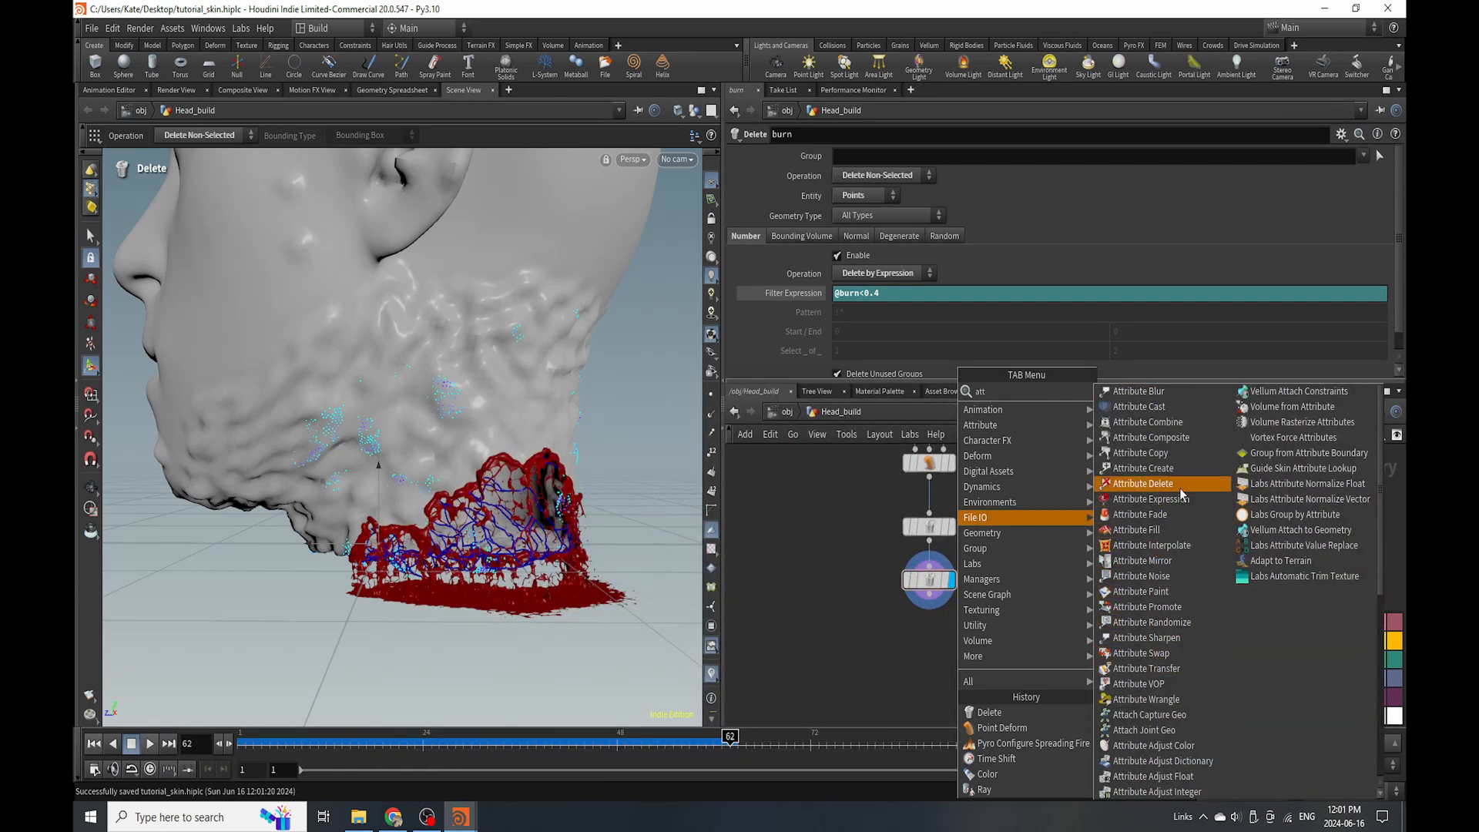
{"action": "left_click", "coordinate": [1143, 483]}
{"action": "left_click", "coordinate": [924, 630]}
{"action": "scroll", "coordinate": [922, 614], "scroll_direction": "up", "scroll_amount": 2}
{"action": "left_click_drag", "start_coordinate": [915, 620], "coordinate": [929, 590]}
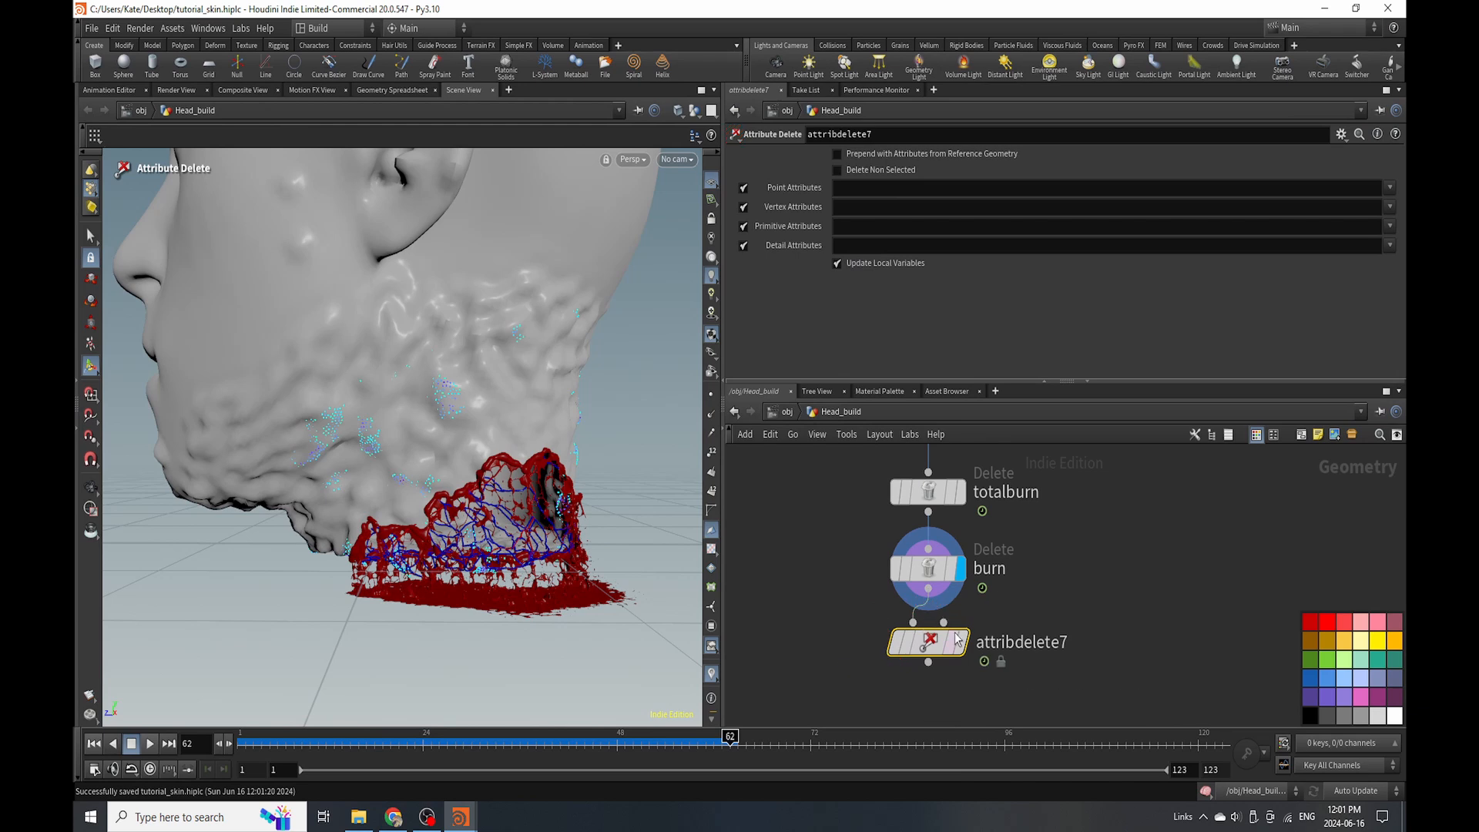
Display the Attribute Delete node and make it remove all point attributes with the pattern *.
{"action": "left_click", "coordinate": [962, 641]}
{"action": "left_click", "coordinate": [1390, 188]}
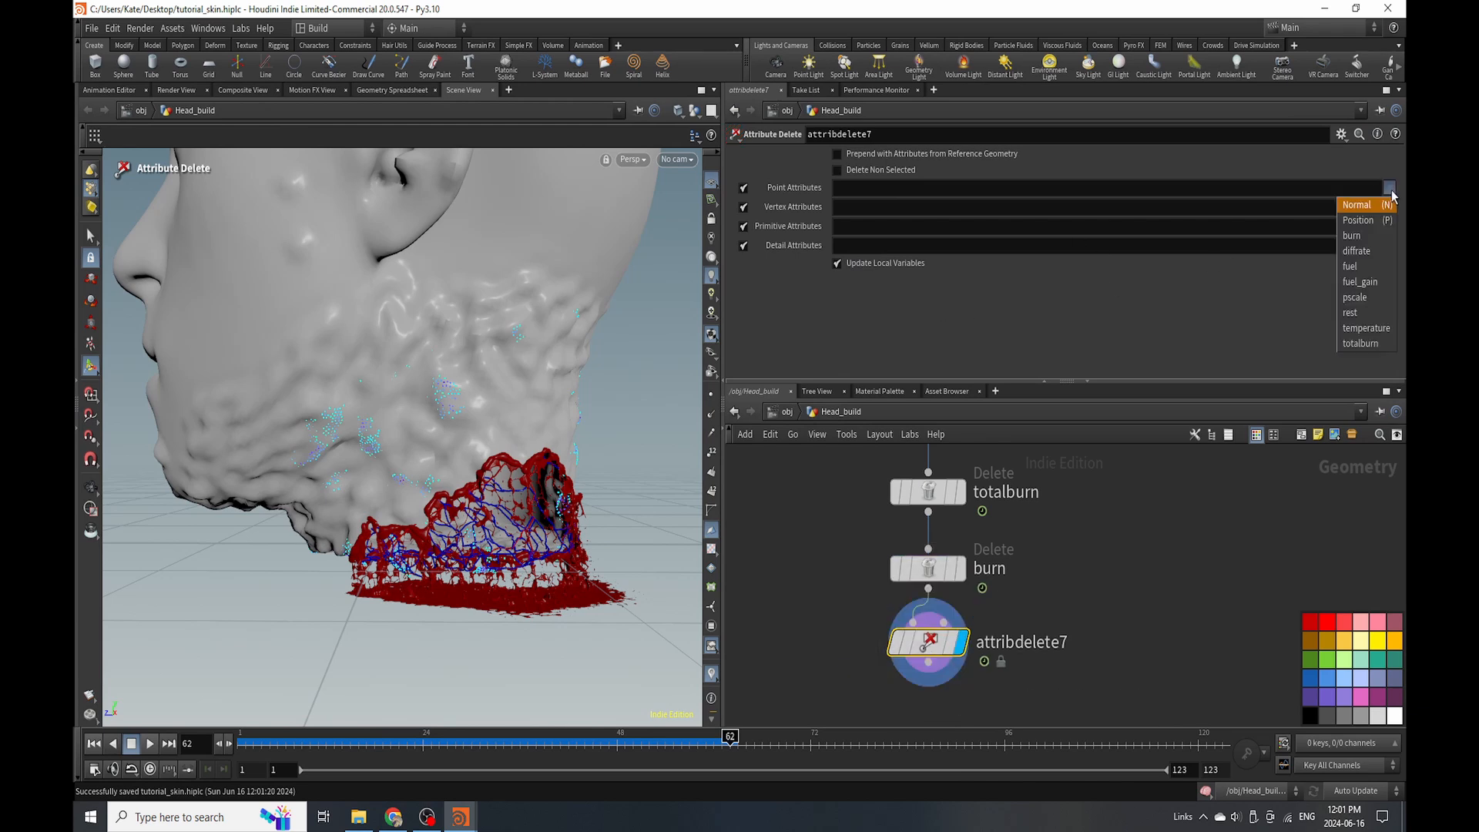
{"action": "left_click", "coordinate": [1262, 194]}
{"action": "left_click", "coordinate": [1260, 193]}
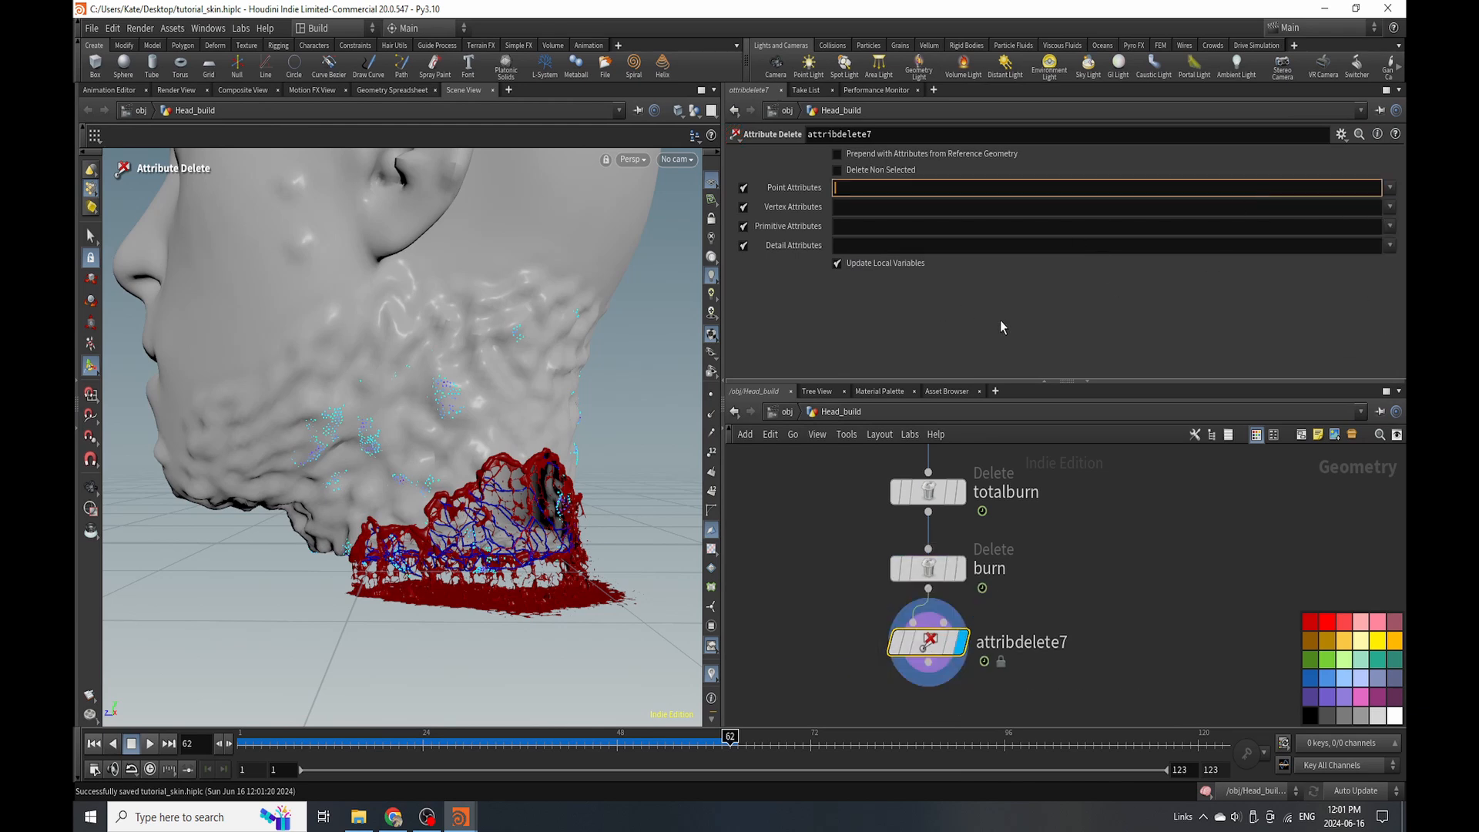
{"action": "type", "text": "*"}
{"action": "key", "text": "Return"}
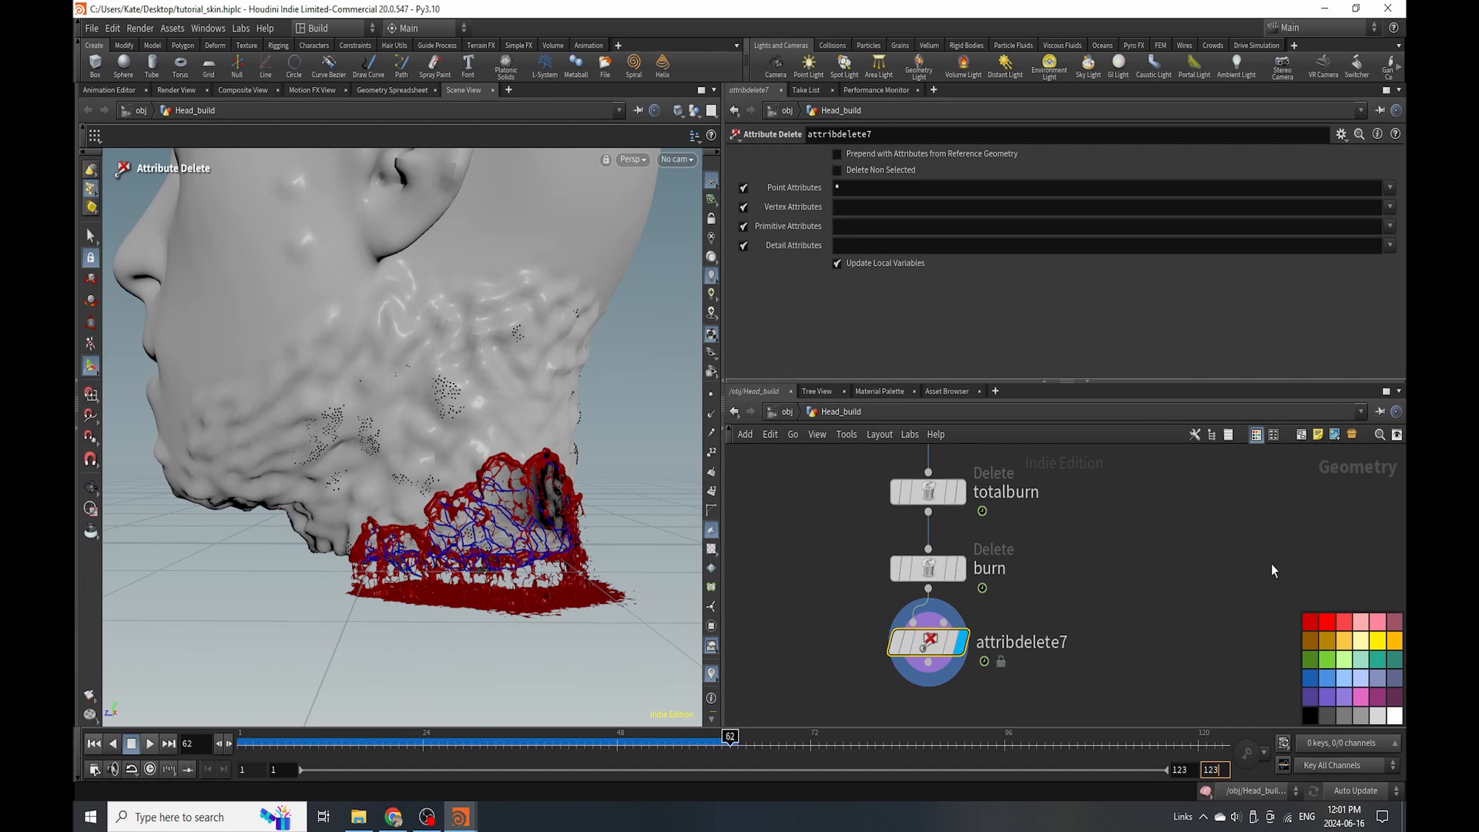
Reposition the burn node chain and add an Attribute Transfer node below attribdelete7, fed by its output.
{"action": "scroll", "coordinate": [981, 604], "scroll_direction": "down", "scroll_amount": 10}
{"action": "scroll", "coordinate": [982, 553], "scroll_direction": "up", "scroll_amount": 3}
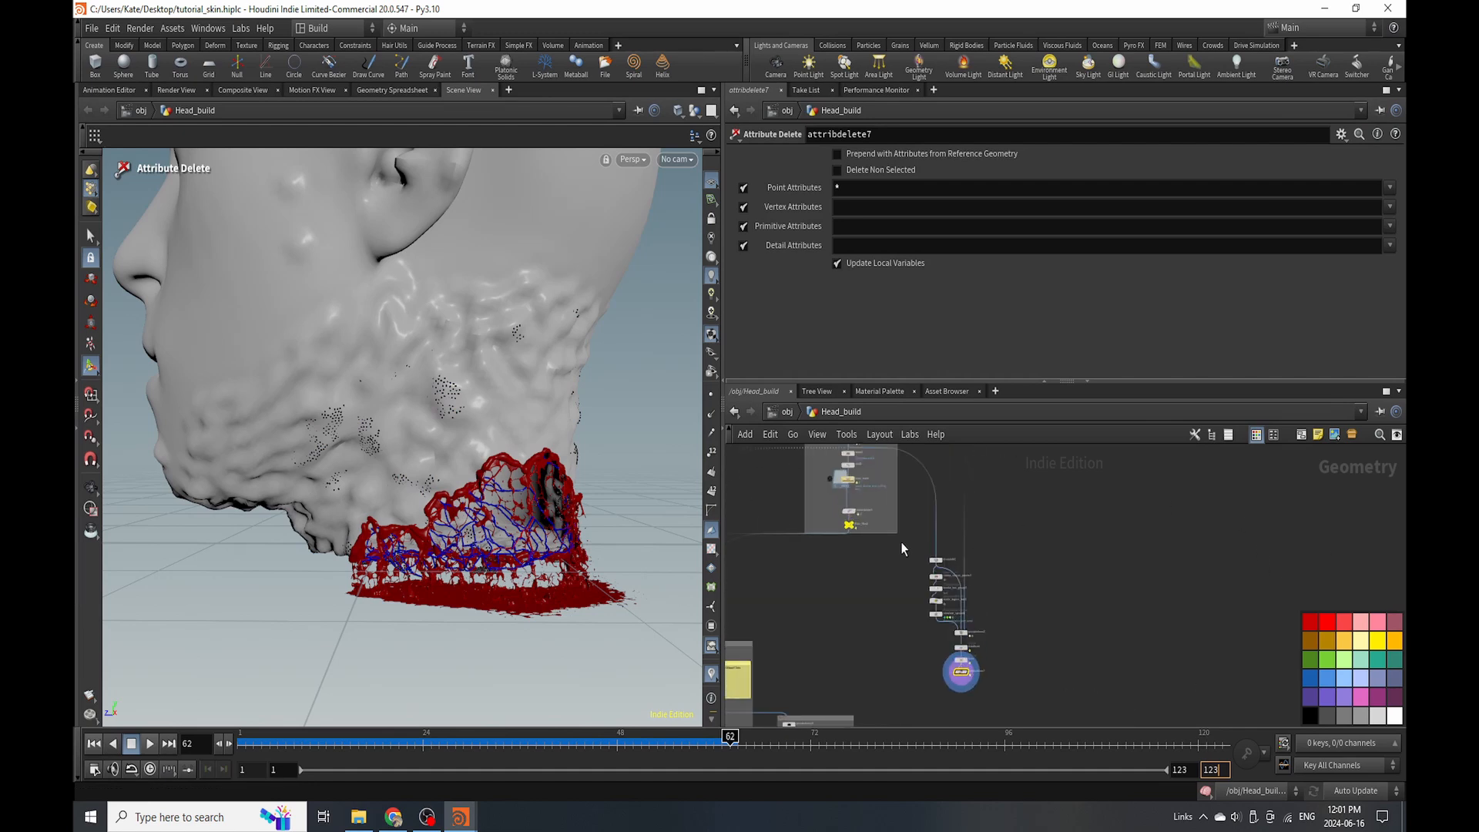
{"action": "left_click_drag", "start_coordinate": [901, 543], "coordinate": [981, 667]}
{"action": "left_click_drag", "start_coordinate": [946, 576], "coordinate": [963, 567]}
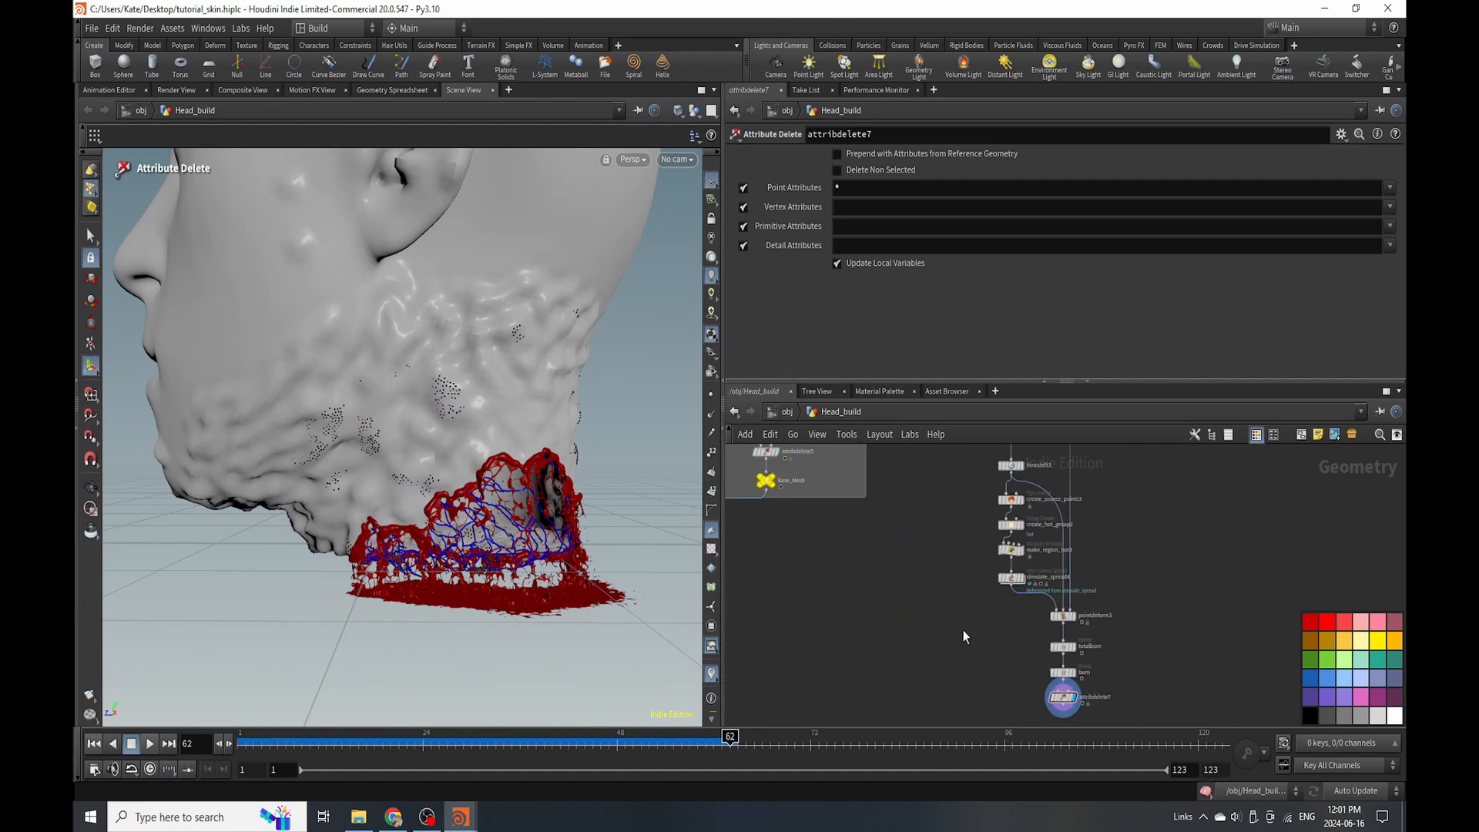
{"action": "middle_click_drag", "start_coordinate": [964, 636], "coordinate": [888, 588]}
{"action": "key", "text": "Tab"}
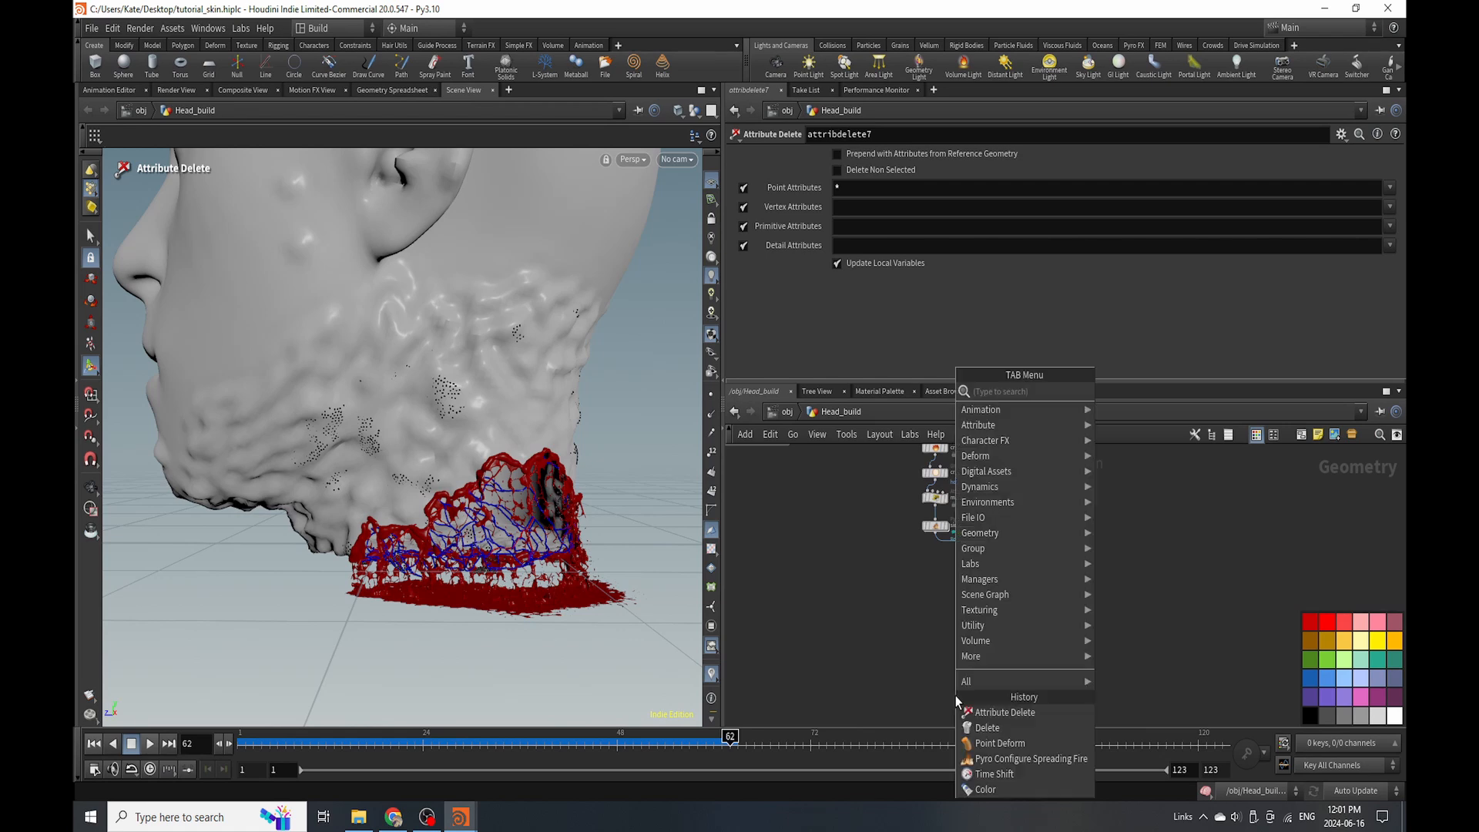
{"action": "type", "text": "att"}
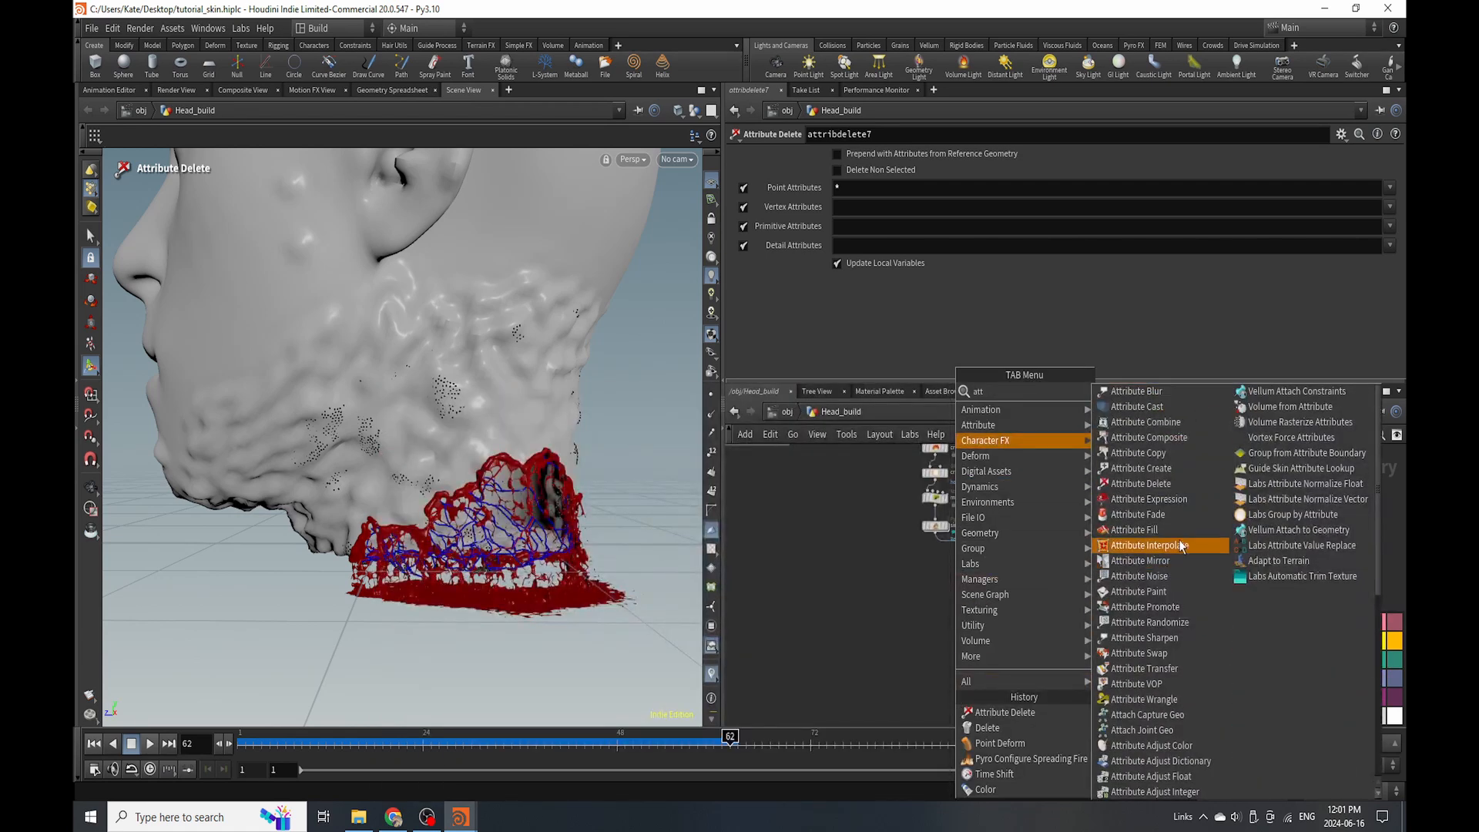
{"action": "left_click", "coordinate": [1144, 667]}
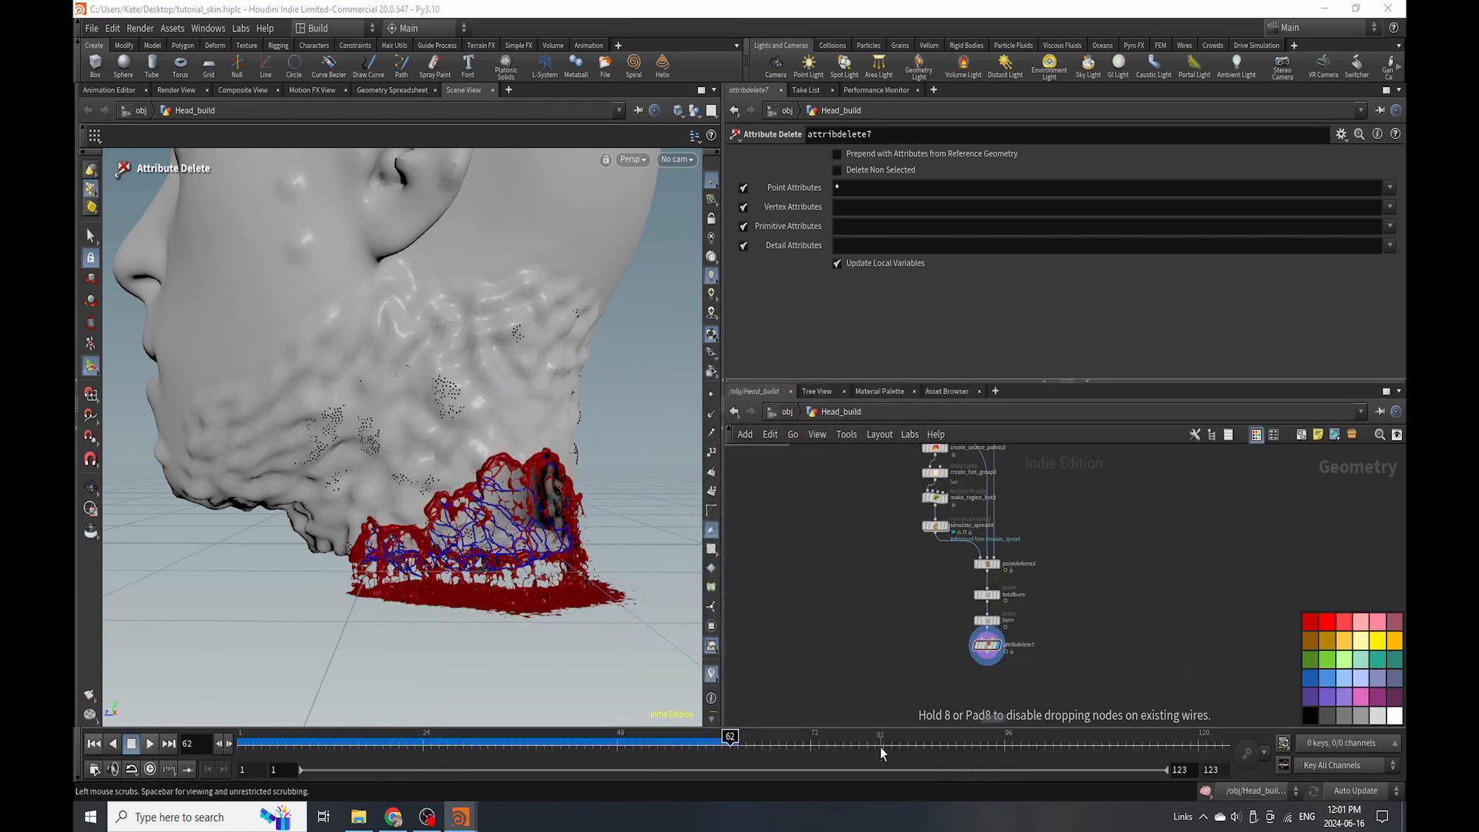
{"action": "left_click", "coordinate": [969, 686]}
{"action": "left_click", "coordinate": [963, 681]}
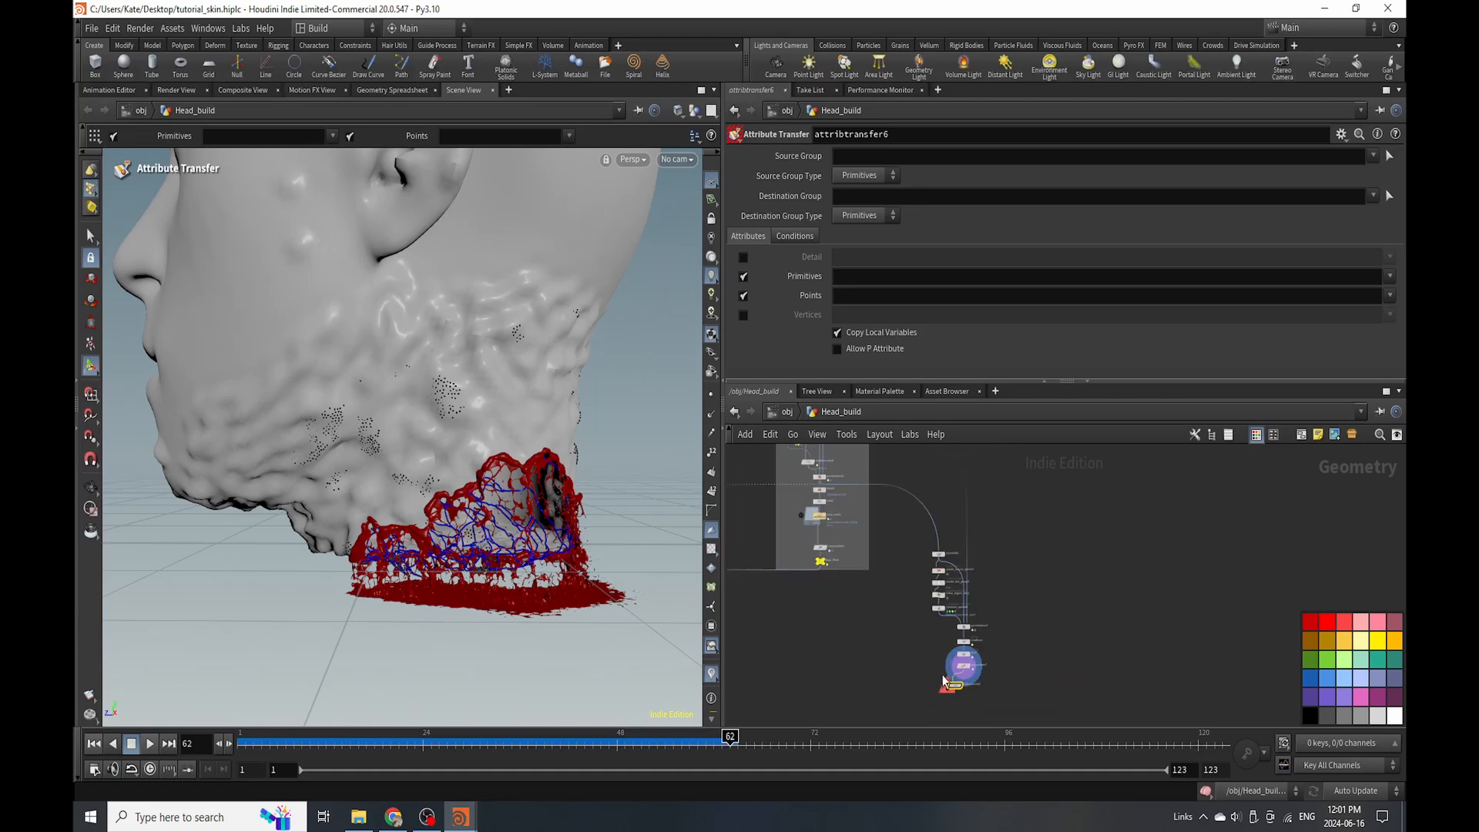
Wire the upstream mesh geometry into the second input of attribtransfer6.
{"action": "scroll", "coordinate": [834, 503], "scroll_direction": "up", "scroll_amount": 2}
{"action": "left_click", "coordinate": [805, 461]}
{"action": "scroll", "coordinate": [967, 530], "scroll_direction": "down", "scroll_amount": 6}
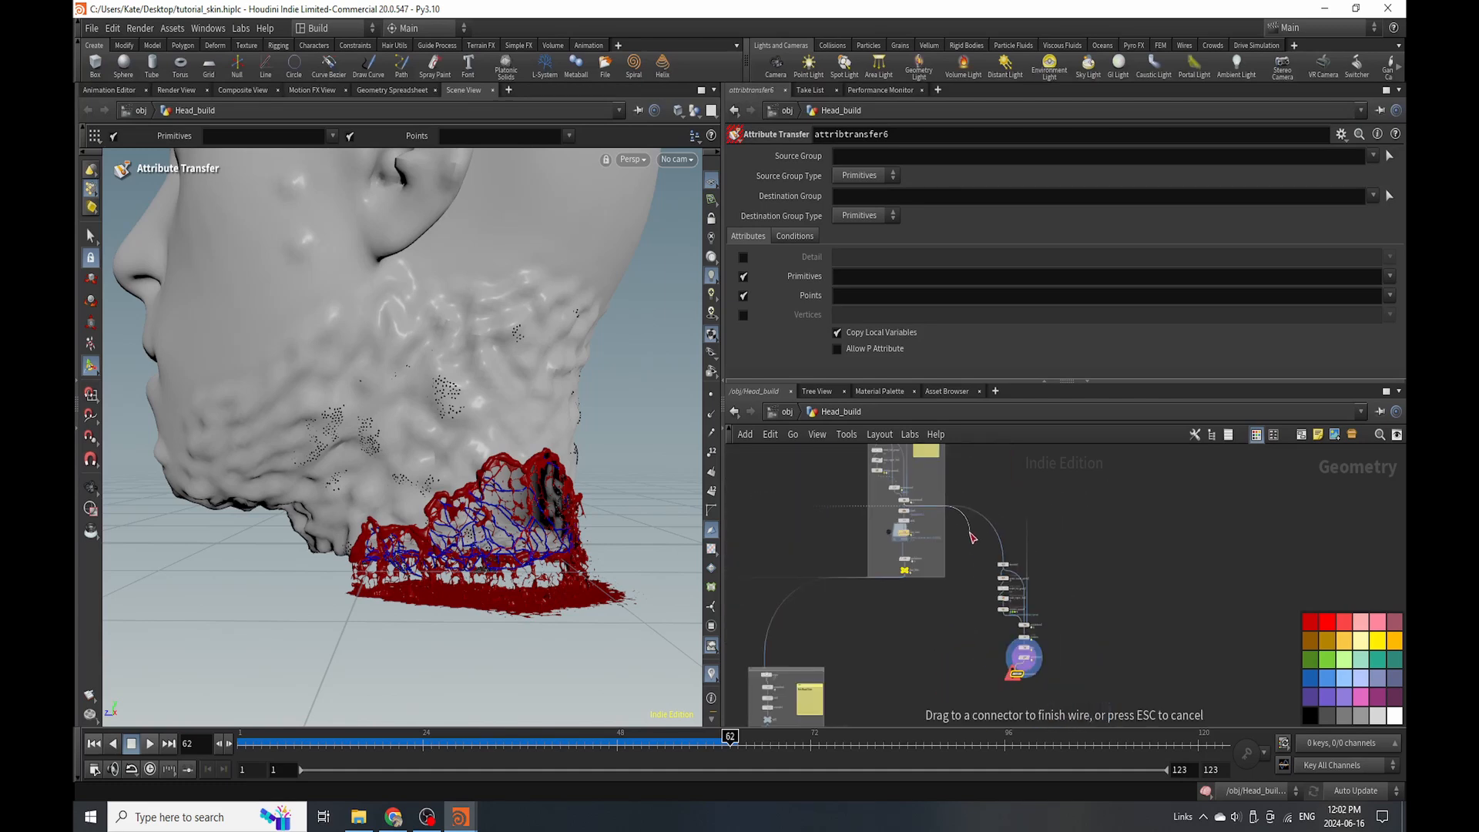
{"action": "scroll", "coordinate": [995, 640], "scroll_direction": "up", "scroll_amount": 6}
{"action": "left_click", "coordinate": [1043, 655]}
Copy blast5 from the base mesh network box, paste it below attribtransfer6, connect the two and display the copy.
{"action": "scroll", "coordinate": [885, 602], "scroll_direction": "down", "scroll_amount": 8}
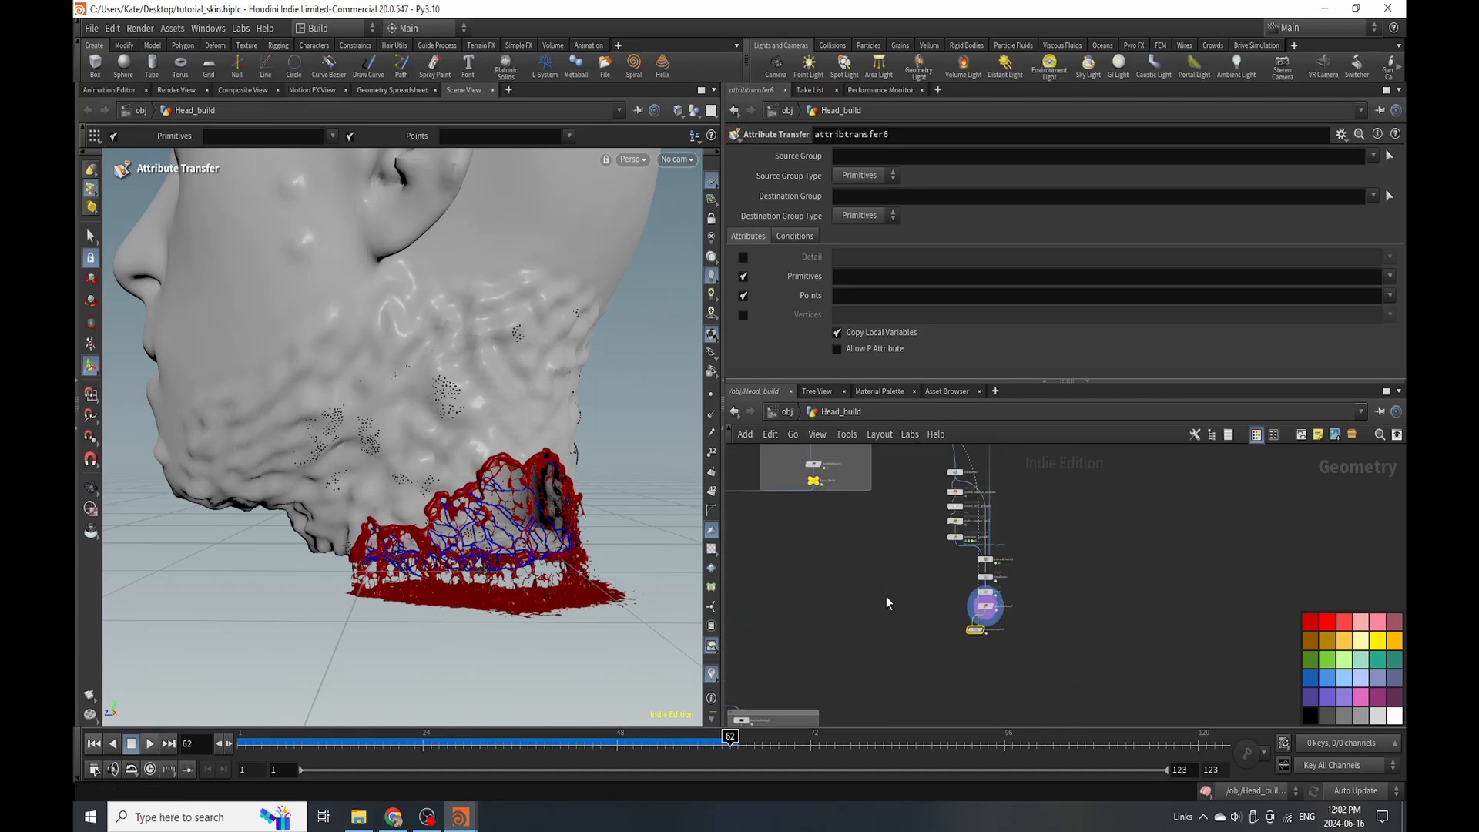
{"action": "scroll", "coordinate": [845, 486], "scroll_direction": "up", "scroll_amount": 8}
{"action": "left_click", "coordinate": [824, 451]}
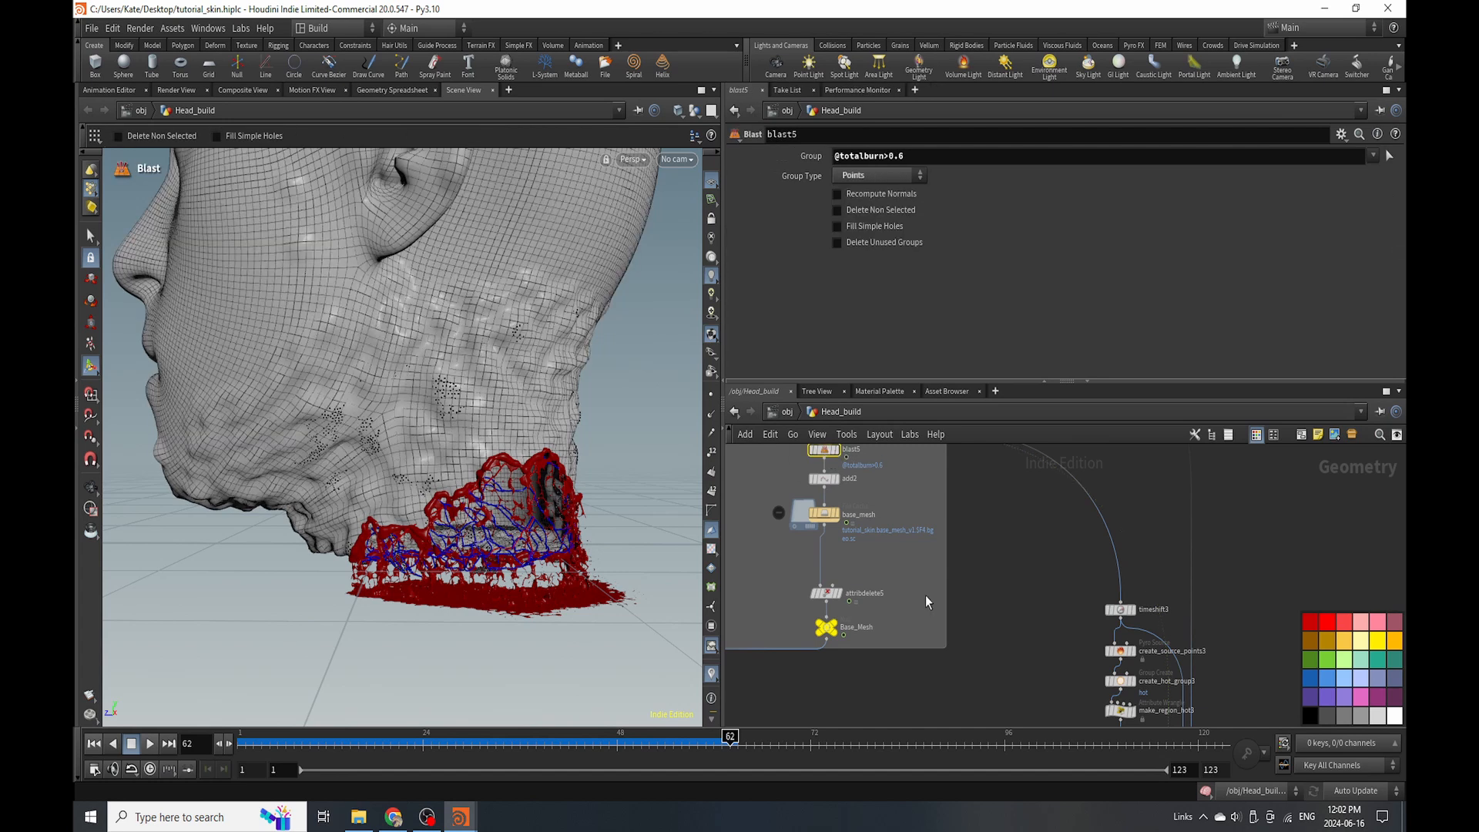
{"action": "key", "text": "ctrl+c"}
{"action": "scroll", "coordinate": [952, 549], "scroll_direction": "down", "scroll_amount": 3}
{"action": "scroll", "coordinate": [980, 601], "scroll_direction": "up", "scroll_amount": 7}
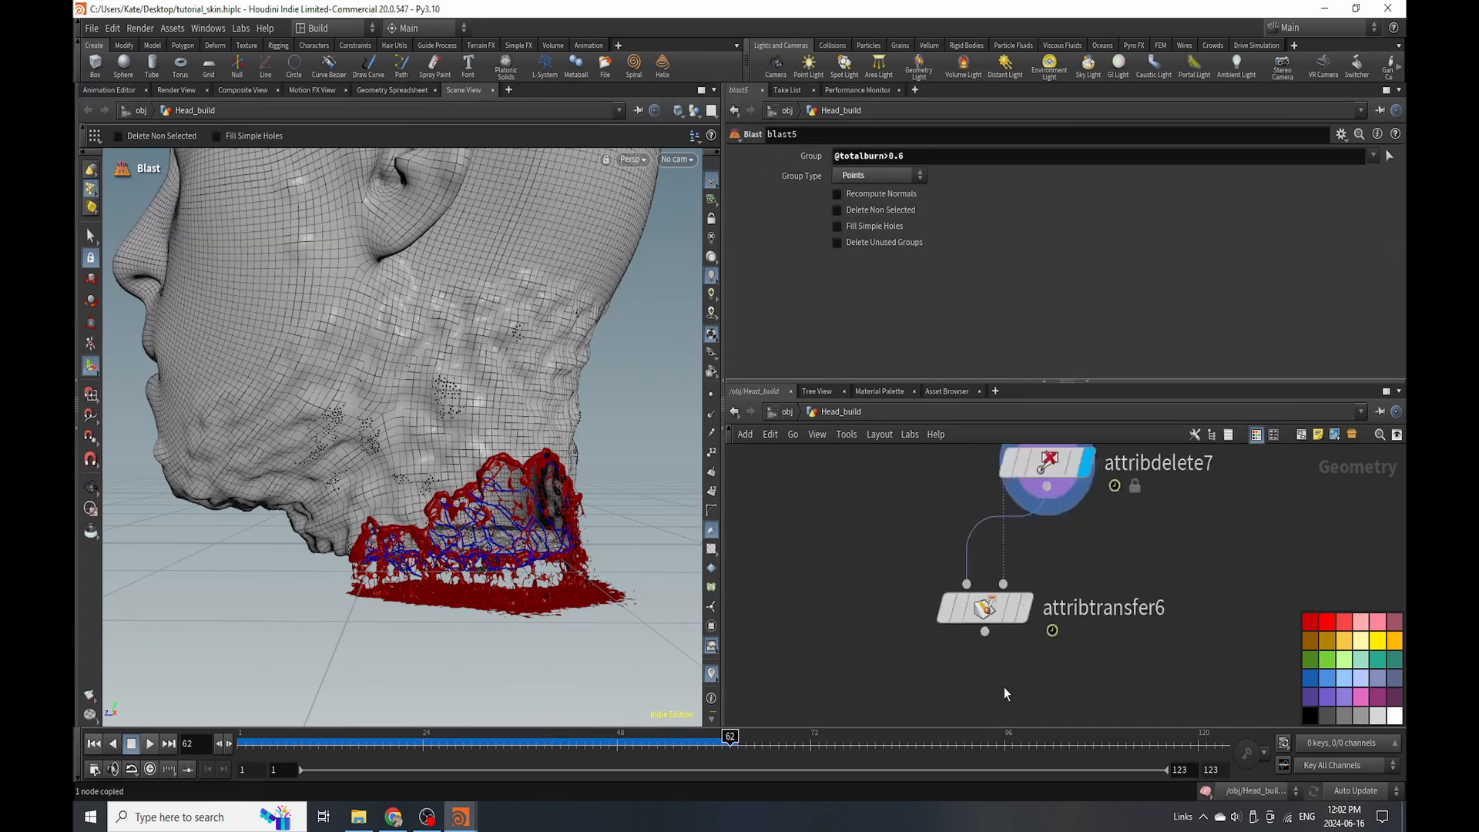
{"action": "key", "text": "ctrl+v"}
{"action": "left_click", "coordinate": [977, 607]}
{"action": "left_click", "coordinate": [990, 648]}
{"action": "left_click", "coordinate": [1048, 684]}
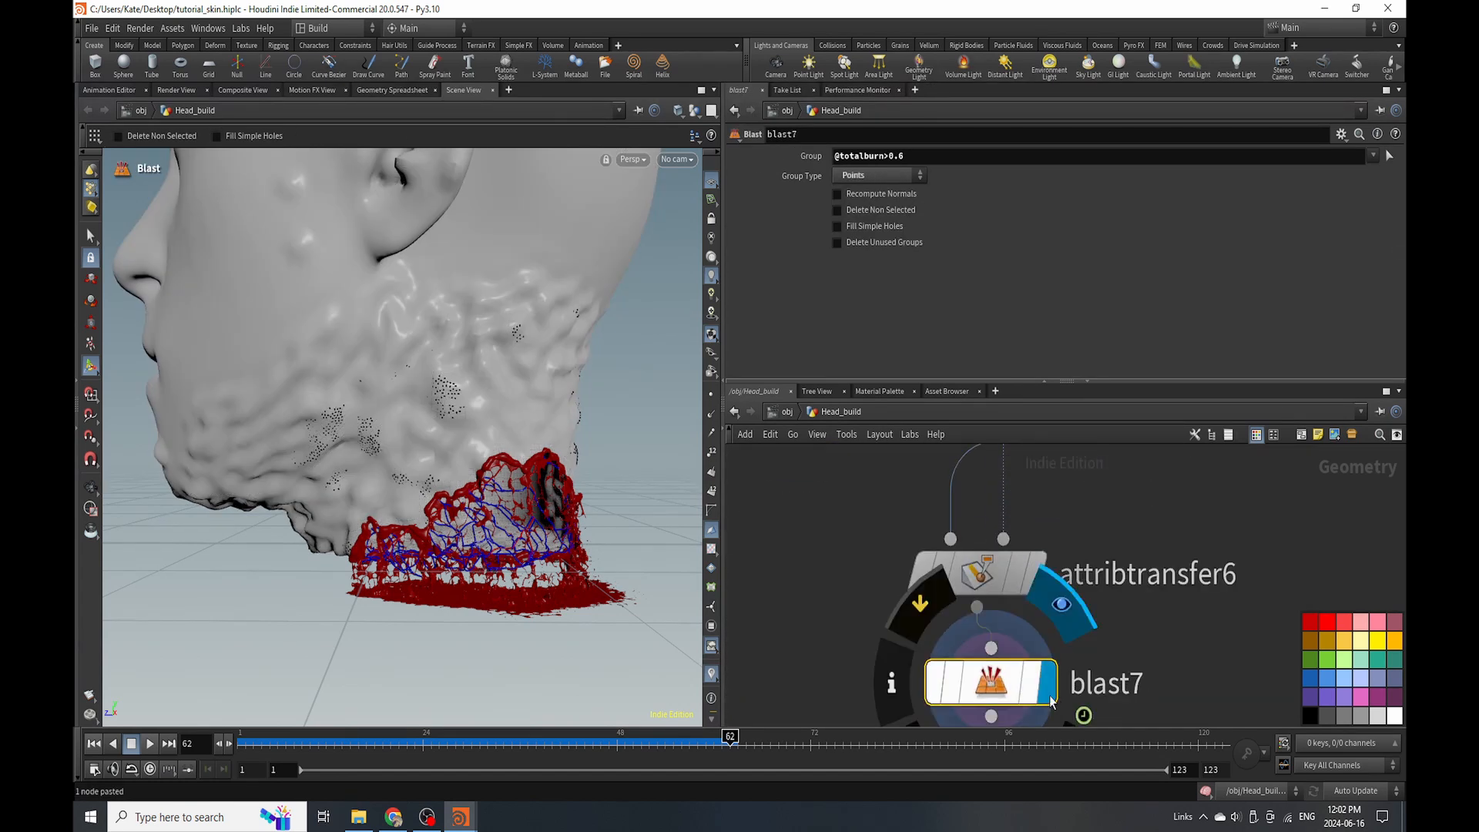
Move attribtransfer6 and blast7 farther below attribdelete7 to tidy the layout, and save the scene.
{"action": "left_click_drag", "start_coordinate": [454, 433], "coordinate": [492, 494], "text": "alt"}
{"action": "scroll", "coordinate": [458, 464], "scroll_direction": "up", "scroll_amount": 4}
{"action": "scroll", "coordinate": [462, 488], "scroll_direction": "down", "scroll_amount": 5}
{"action": "scroll", "coordinate": [835, 646], "scroll_direction": "down", "scroll_amount": 6}
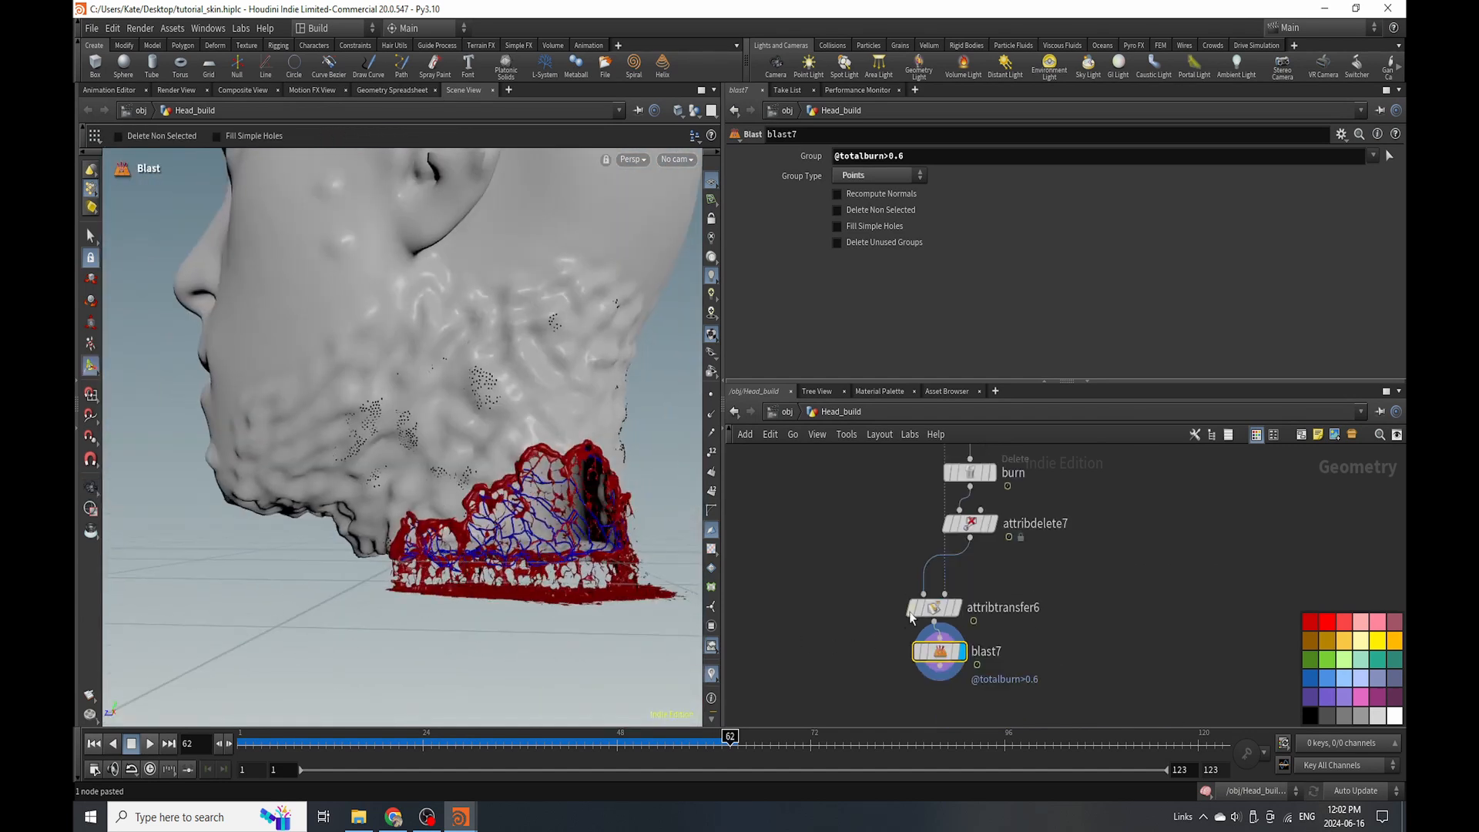
{"action": "left_click_drag", "start_coordinate": [891, 558], "coordinate": [973, 670]}
{"action": "left_click_drag", "start_coordinate": [951, 621], "coordinate": [1015, 640]}
{"action": "left_click_drag", "start_coordinate": [957, 685], "coordinate": [1029, 704]}
{"action": "left_click_drag", "start_coordinate": [1020, 643], "coordinate": [1032, 653]}
{"action": "key", "text": "ctrl+s"}
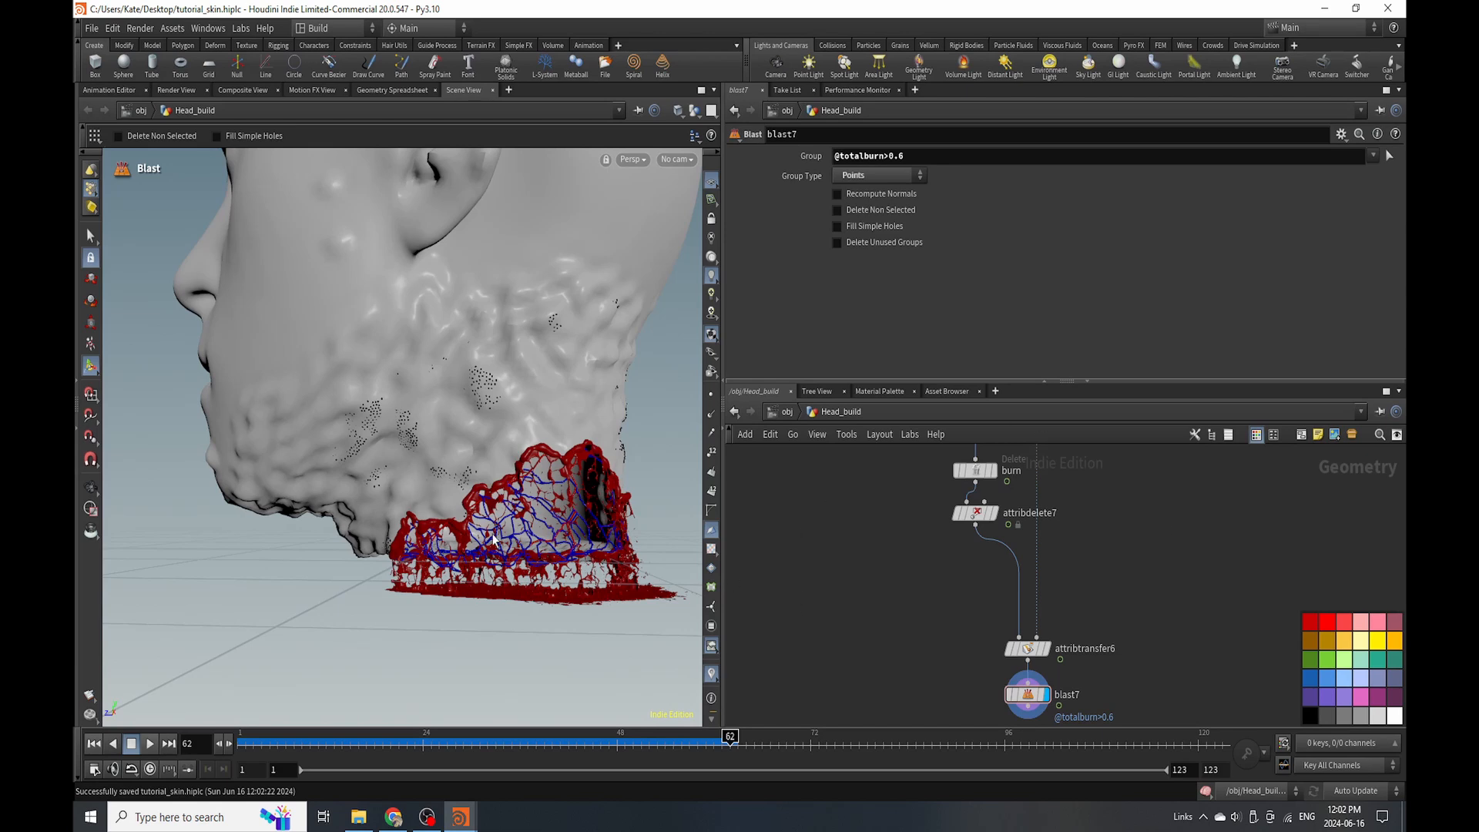
Paste the three copied pscale nodes and insert attribrandomize4 between attribdelete7 and attribtransfer6.
{"action": "key", "text": "ctrl+v"}
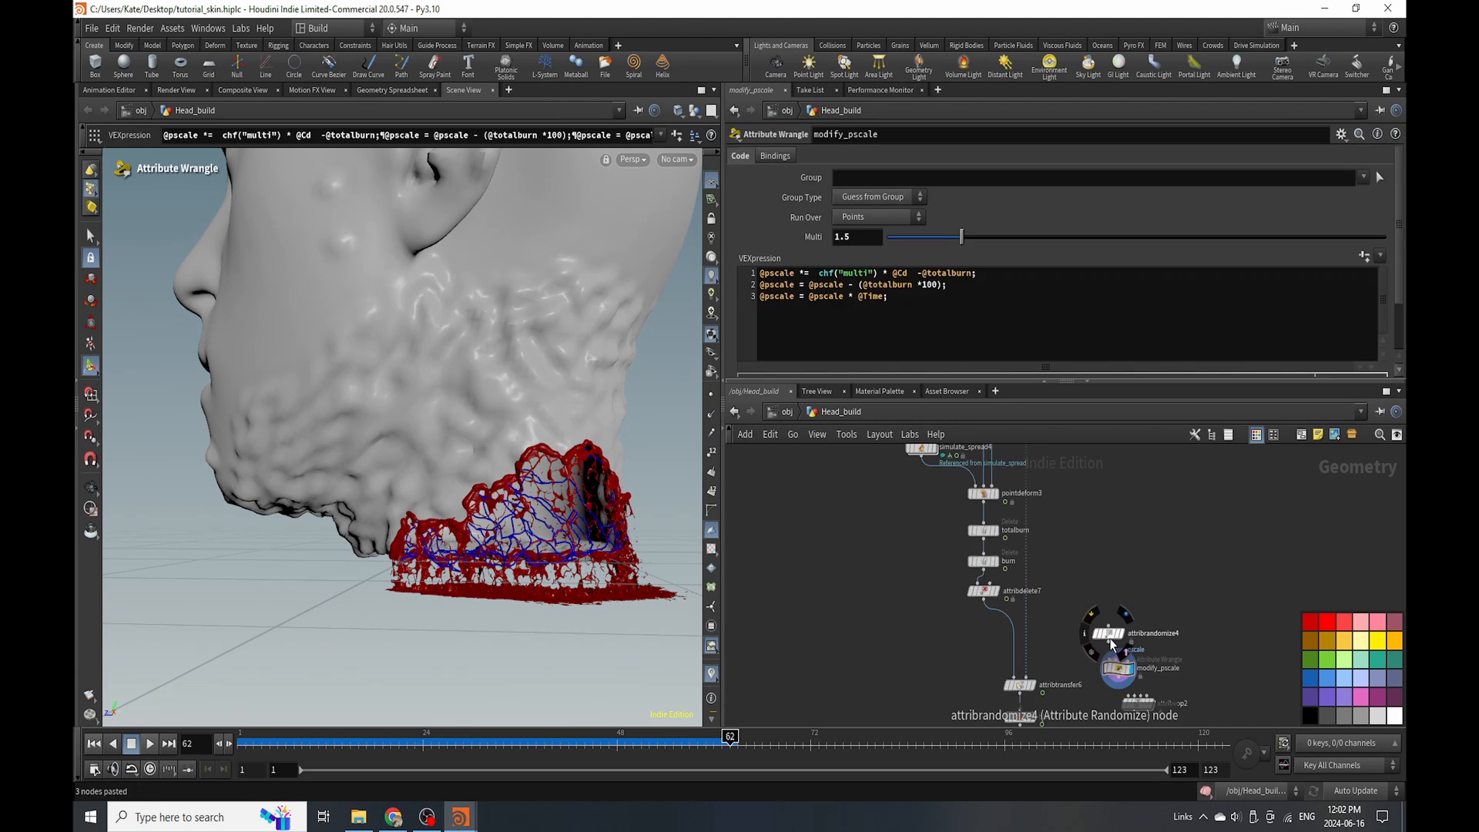
{"action": "scroll", "coordinate": [924, 616], "scroll_direction": "up", "scroll_amount": 3}
{"action": "left_click_drag", "start_coordinate": [900, 620], "coordinate": [840, 614]}
{"action": "left_click", "coordinate": [840, 614]}
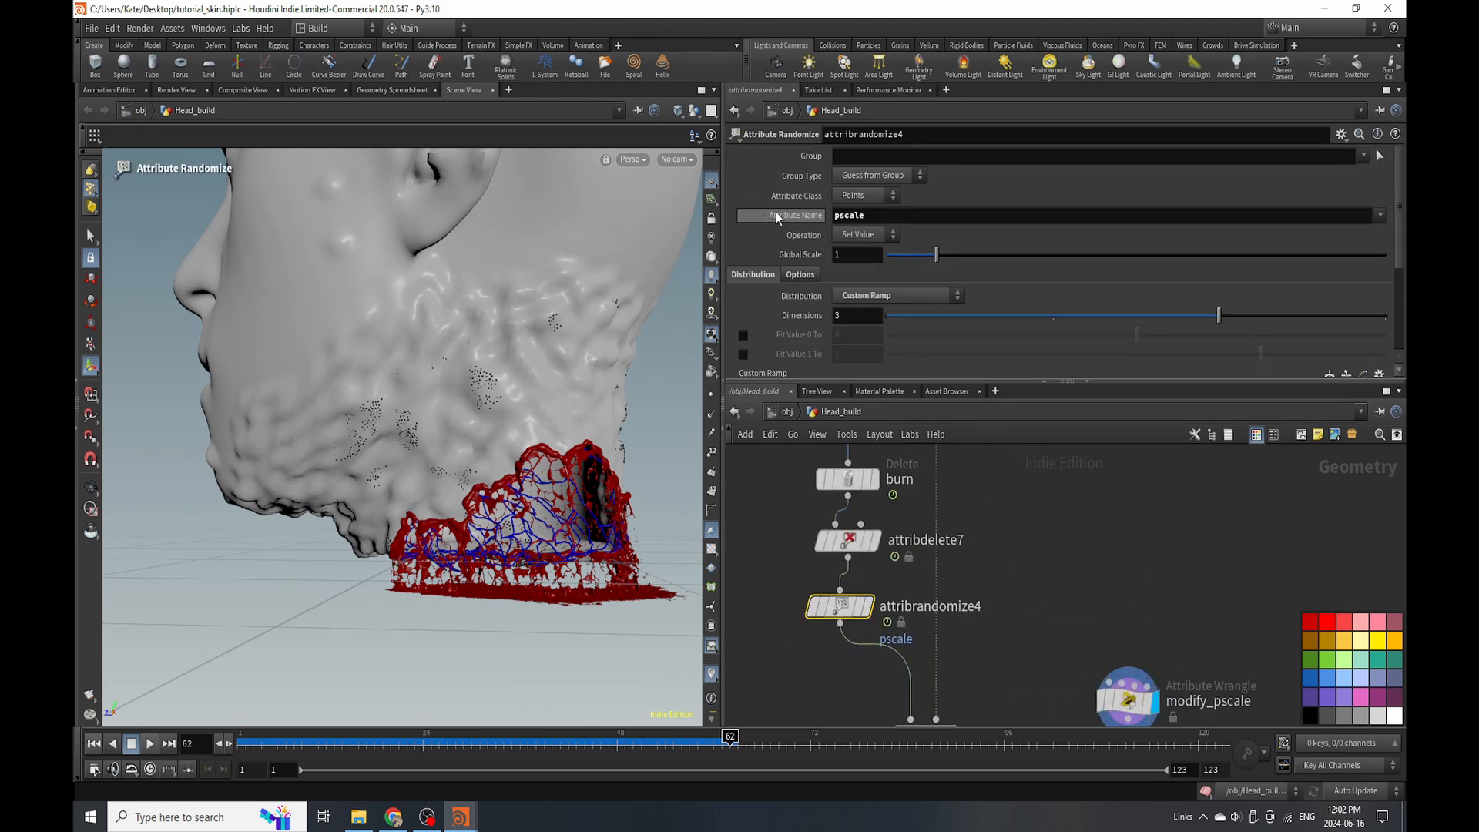
{"action": "scroll", "coordinate": [891, 225], "scroll_direction": "down", "scroll_amount": 5}
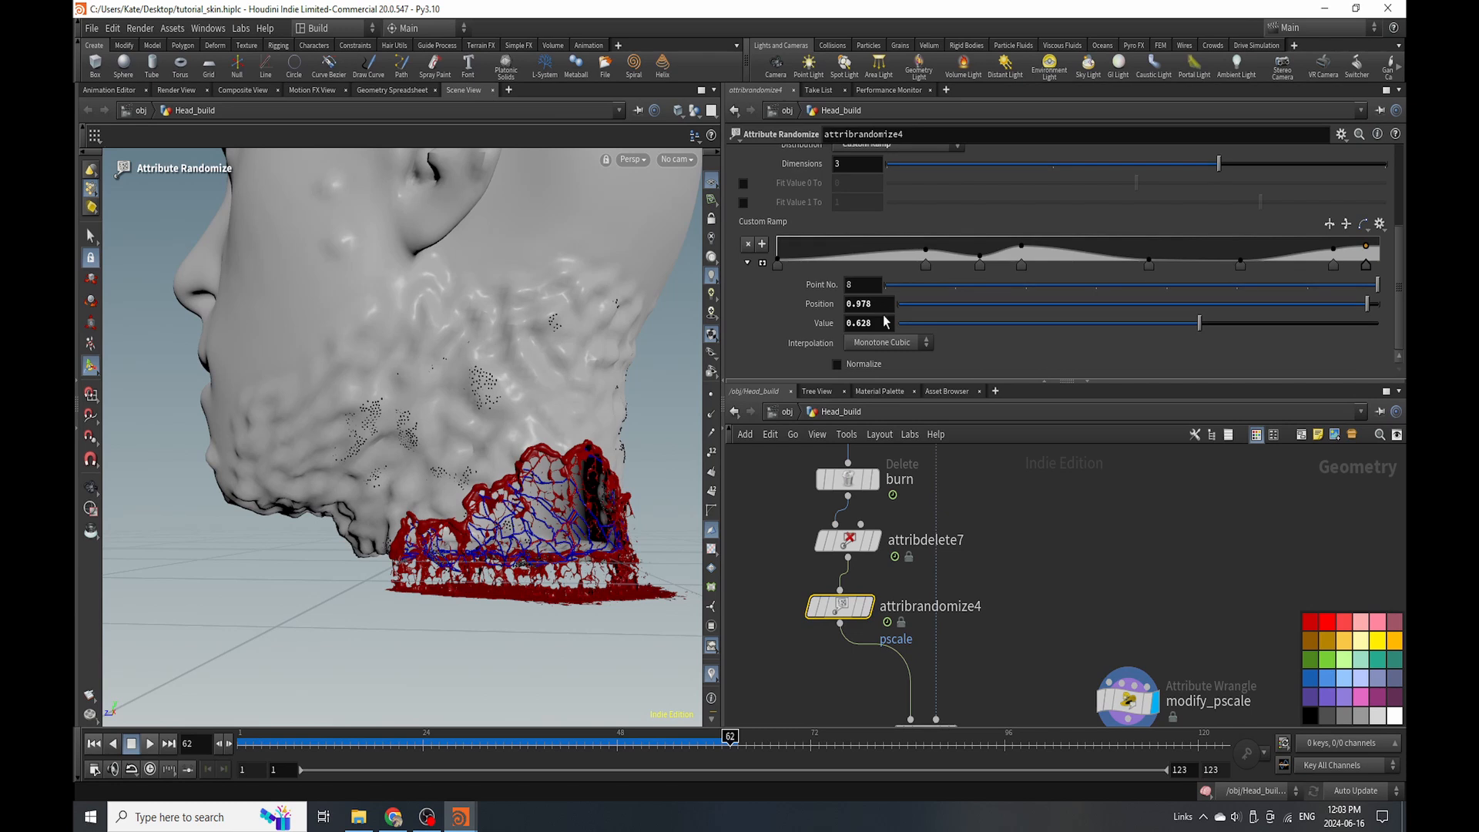
{"action": "scroll", "coordinate": [870, 293], "scroll_direction": "up", "scroll_amount": 4}
{"action": "left_click", "coordinate": [861, 271]}
{"action": "left_click", "coordinate": [861, 271]}
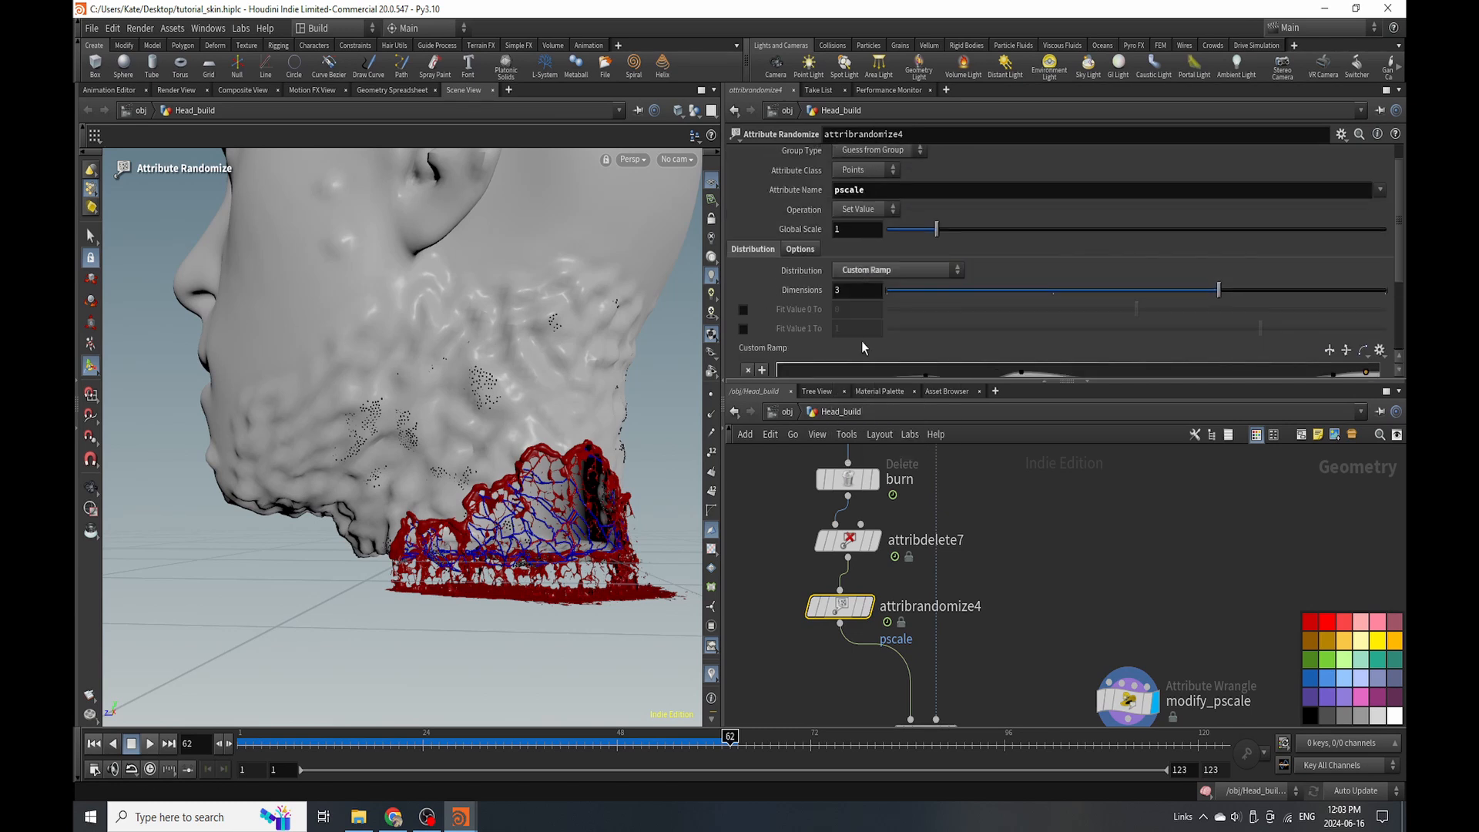
Review the custom ramp distribution that attribrandomize4 uses for pscale.
{"action": "scroll", "coordinate": [864, 214], "scroll_direction": "down", "scroll_amount": 3}
{"action": "left_click", "coordinate": [762, 263]}
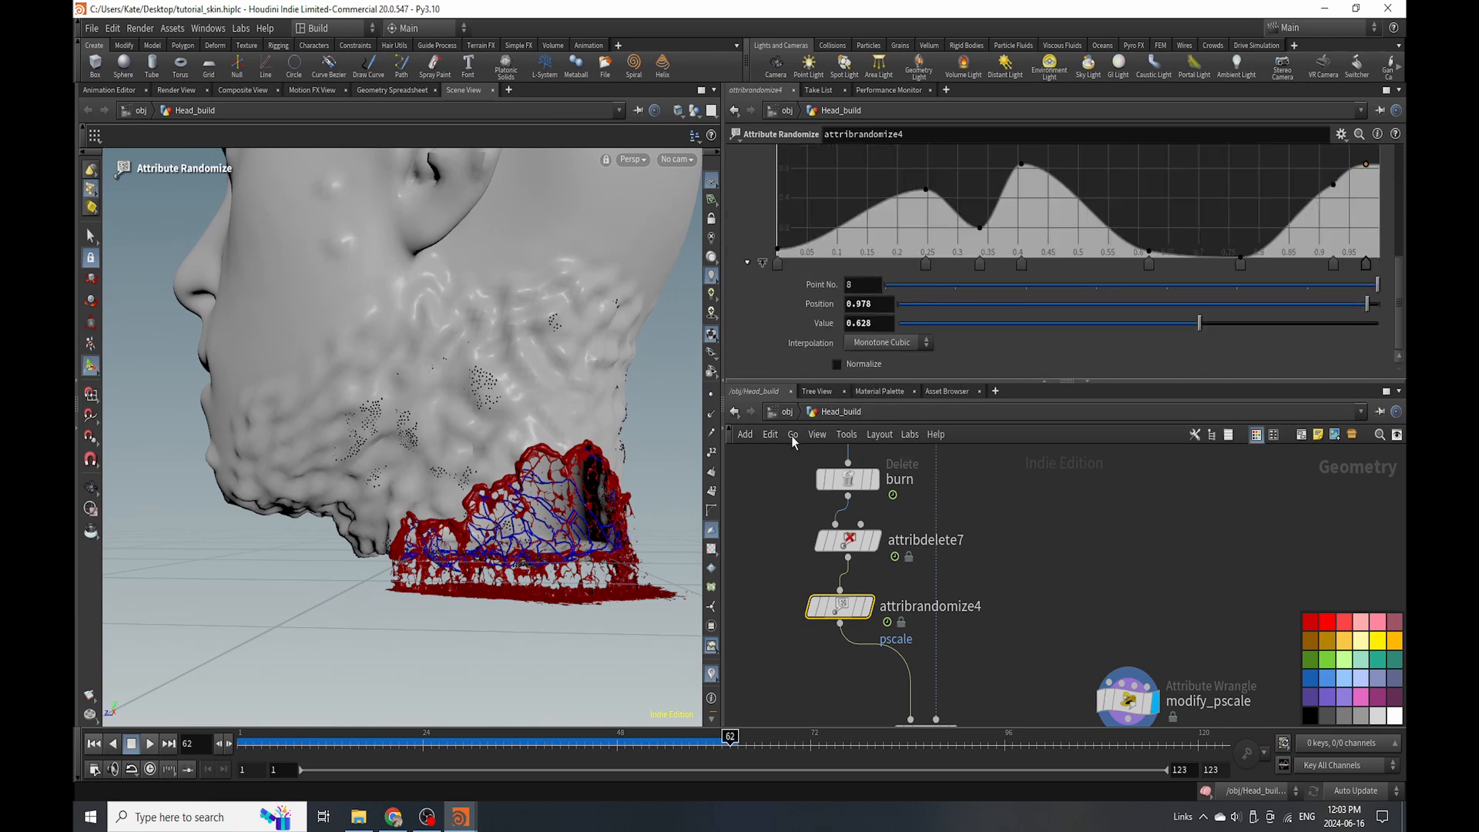
{"action": "scroll", "coordinate": [1015, 343], "scroll_direction": "down", "scroll_amount": 2}
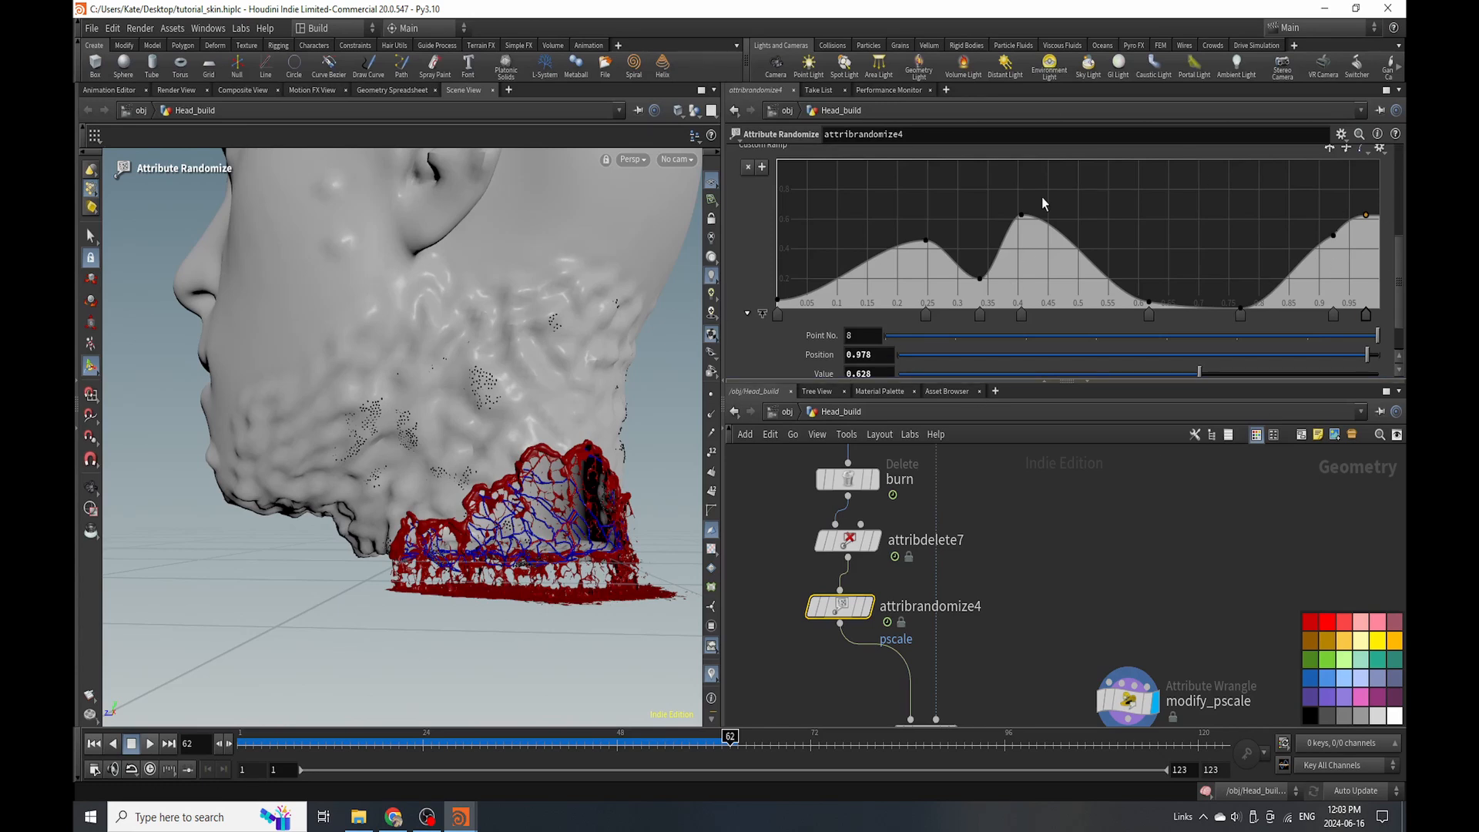
{"action": "scroll", "coordinate": [894, 358], "scroll_direction": "down", "scroll_amount": 2}
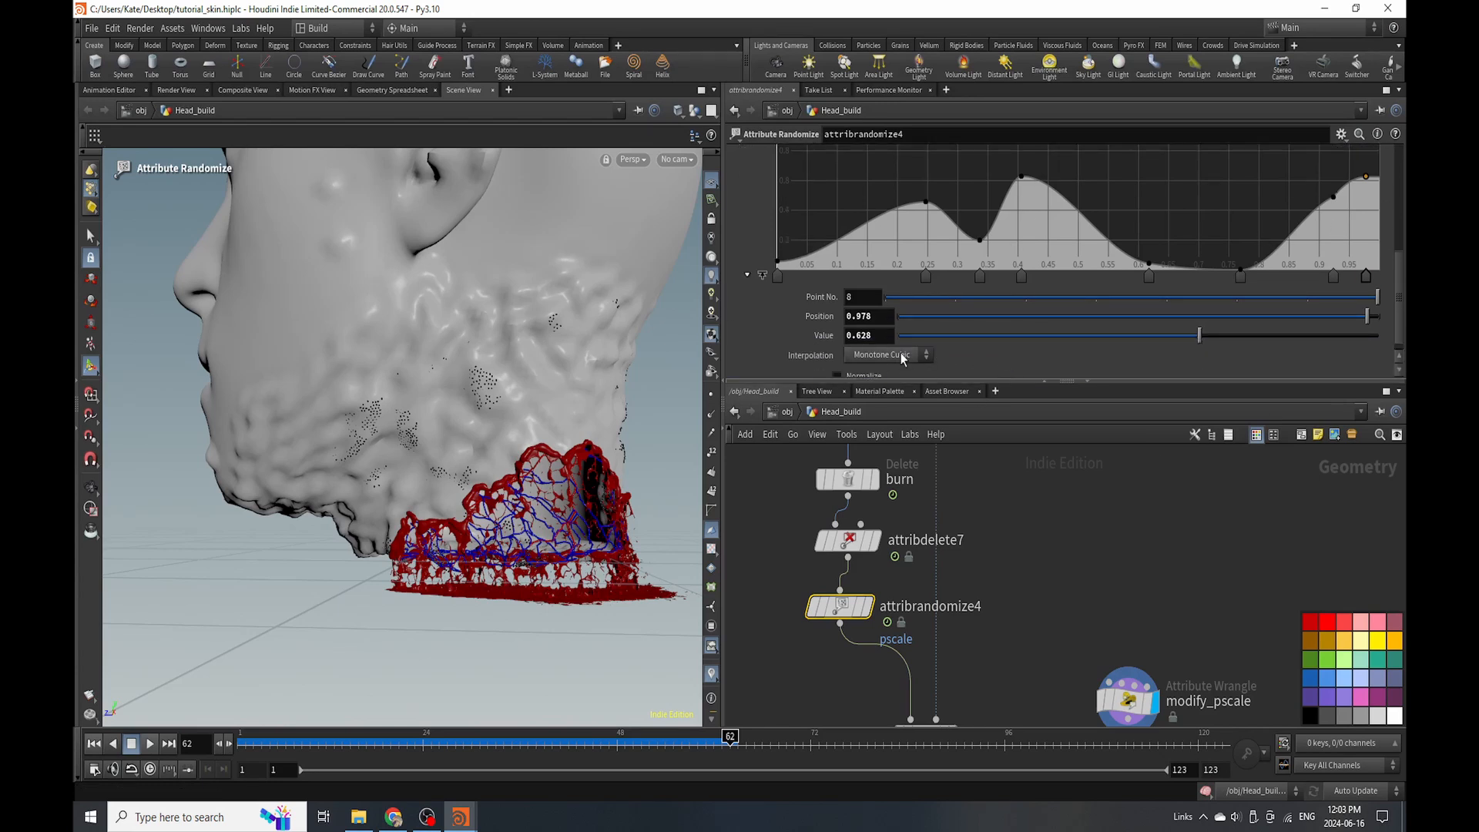
{"action": "scroll", "coordinate": [889, 371], "scroll_direction": "up", "scroll_amount": 5}
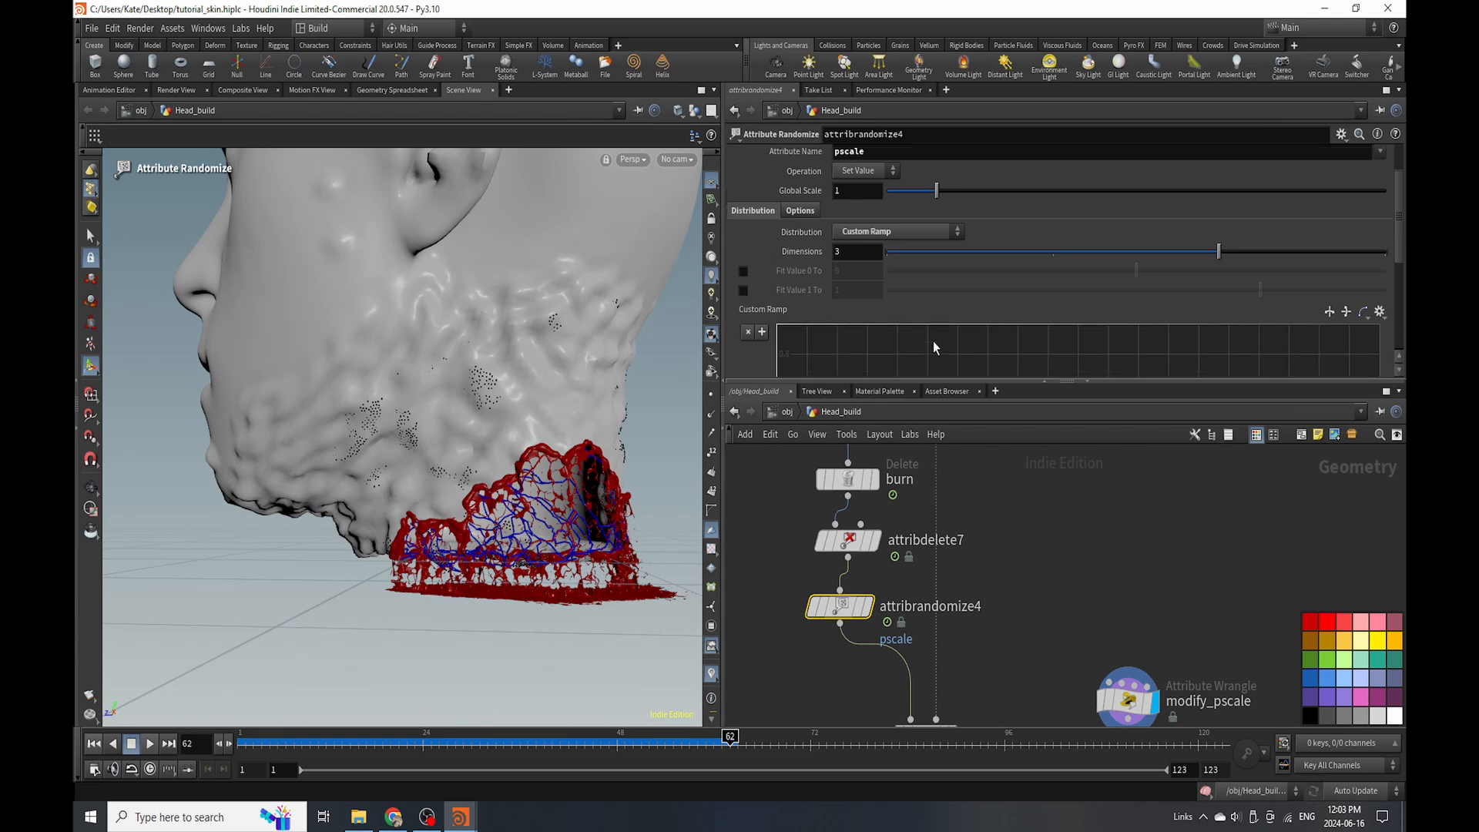
{"action": "scroll", "coordinate": [946, 510], "scroll_direction": "down", "scroll_amount": 5}
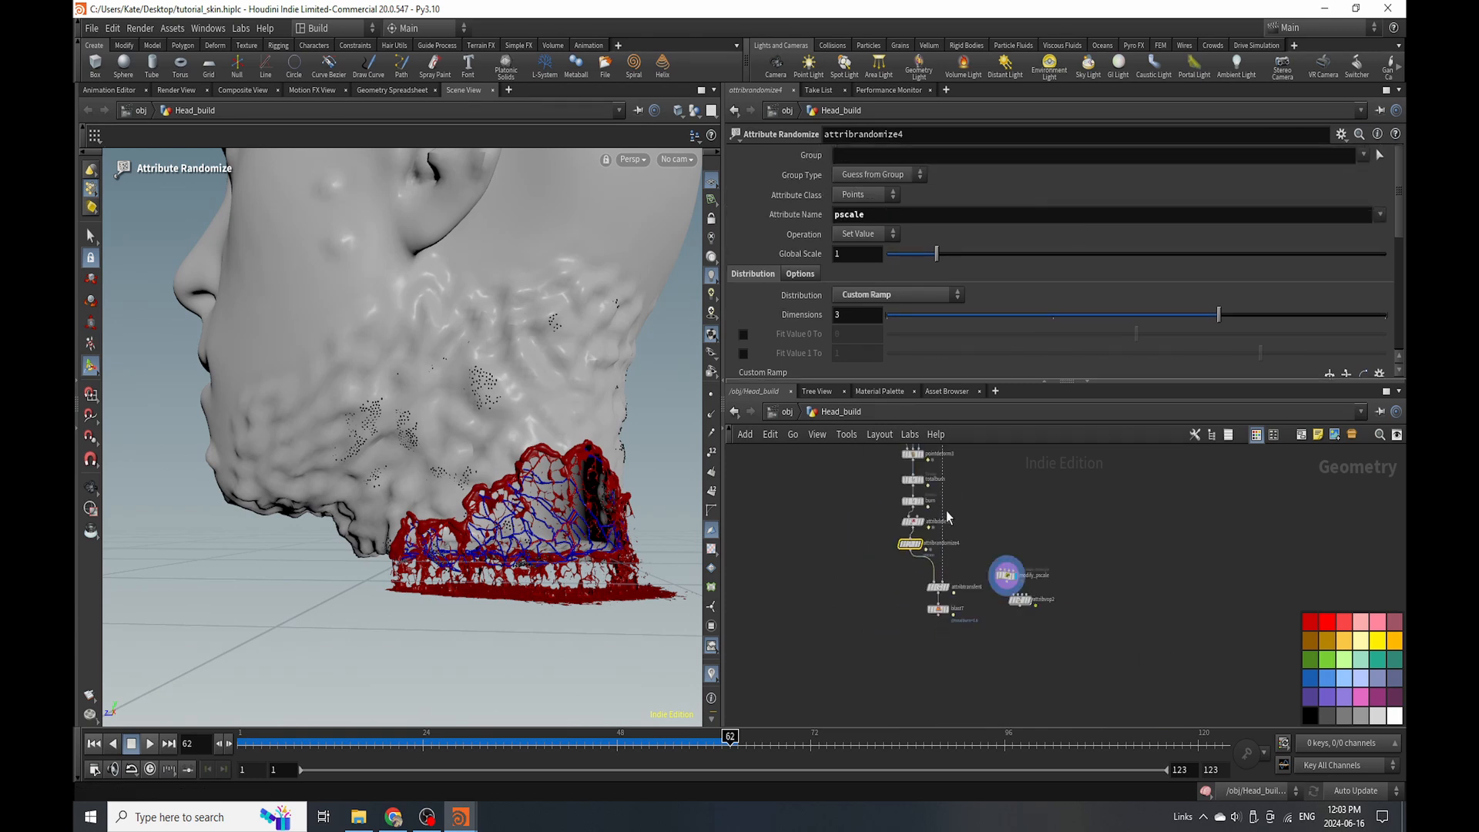
Move attribtransfer6 and blast7 lower and insert modify_pscale between attribrandomize4 and attribtransfer6.
{"action": "scroll", "coordinate": [951, 606], "scroll_direction": "up", "scroll_amount": 3}
{"action": "left_click_drag", "start_coordinate": [909, 542], "coordinate": [992, 625]}
{"action": "left_click_drag", "start_coordinate": [948, 561], "coordinate": [948, 610]}
{"action": "left_click_drag", "start_coordinate": [1080, 525], "coordinate": [897, 506]}
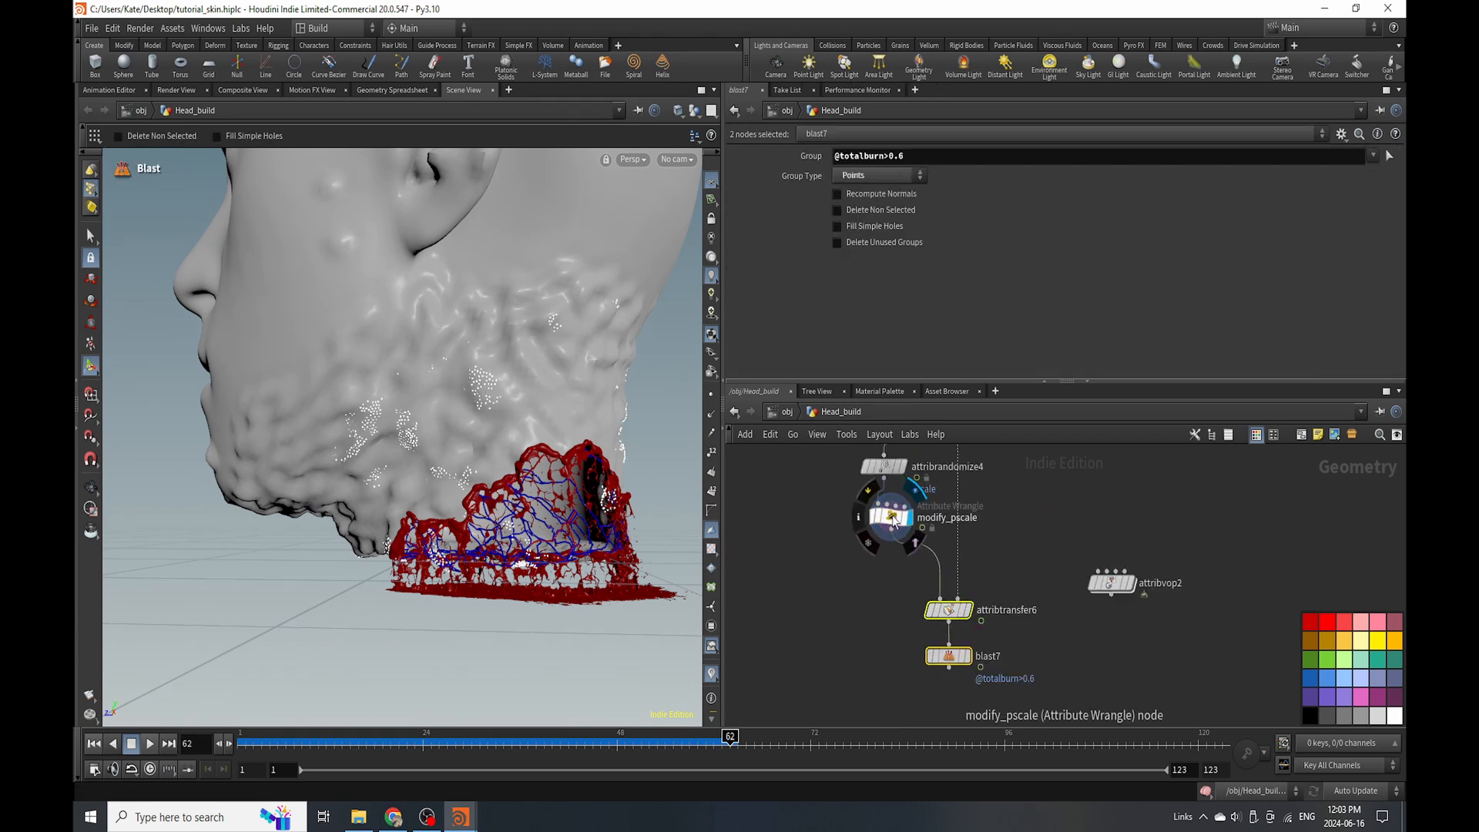
Set the Multi value of the modify_pscale wrangle to 1.38.
{"action": "left_click", "coordinate": [882, 526]}
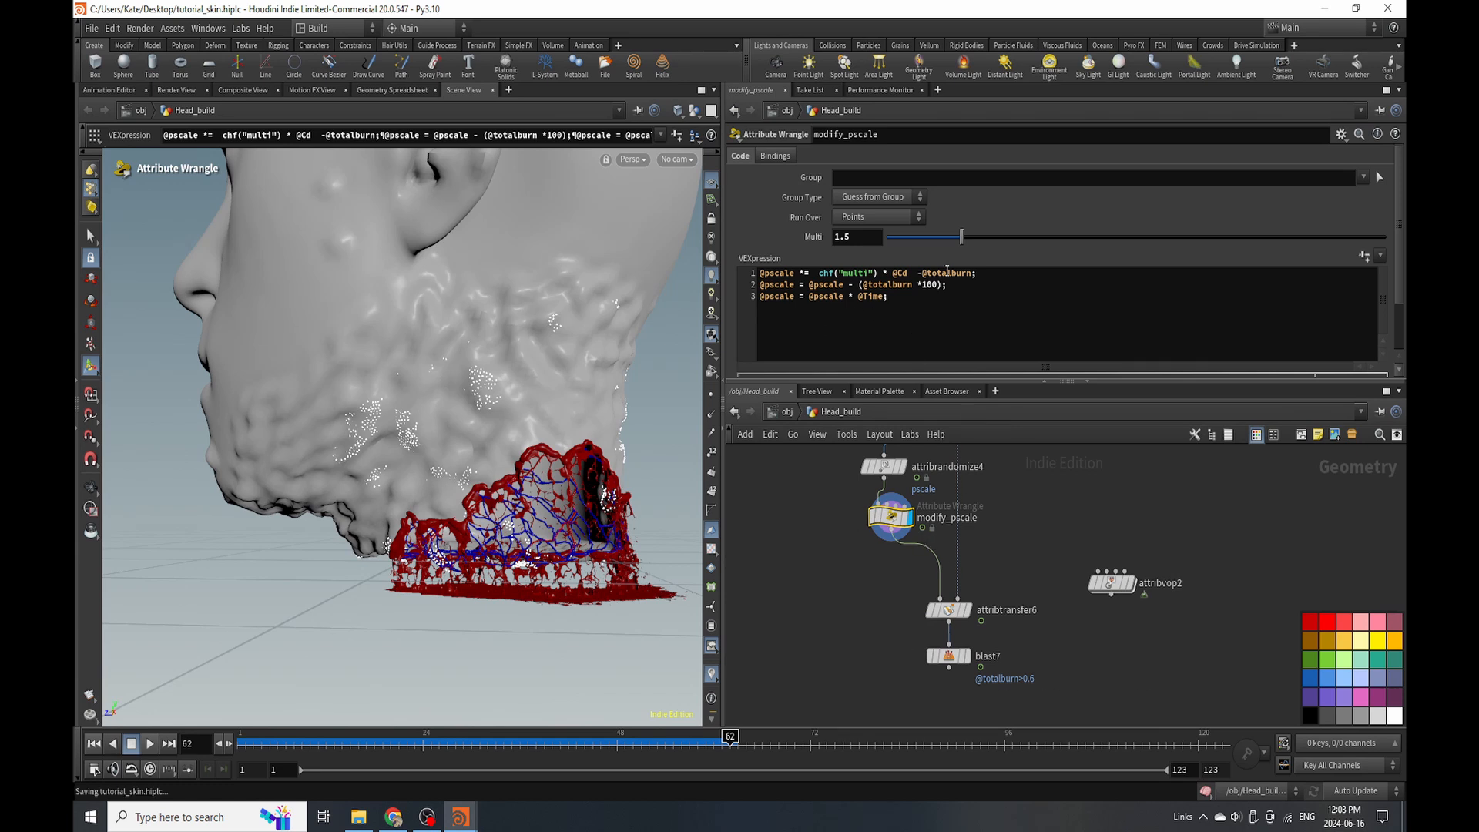
{"action": "left_click_drag", "start_coordinate": [963, 239], "coordinate": [927, 290]}
{"action": "left_click_drag", "start_coordinate": [1098, 279], "coordinate": [956, 308]}
{"action": "left_click", "coordinate": [873, 640]}
{"action": "scroll", "coordinate": [872, 644], "scroll_direction": "down", "scroll_amount": 5}
{"action": "scroll", "coordinate": [879, 613], "scroll_direction": "up", "scroll_amount": 5}
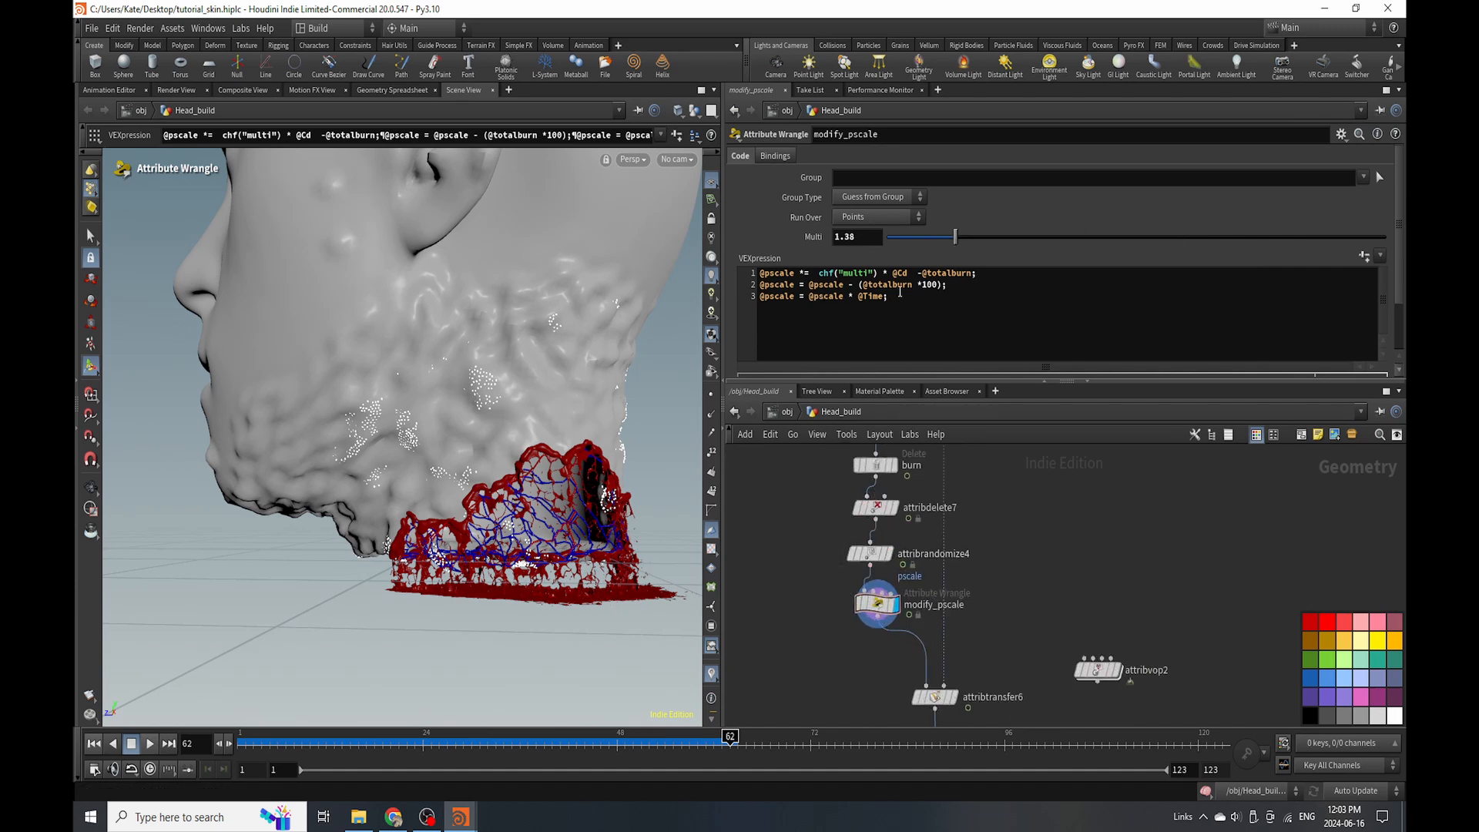
Set attribdelete7's point attributes to "* ^totalburn ^Cd" so totalburn and Cd are kept.
{"action": "left_click", "coordinate": [889, 510]}
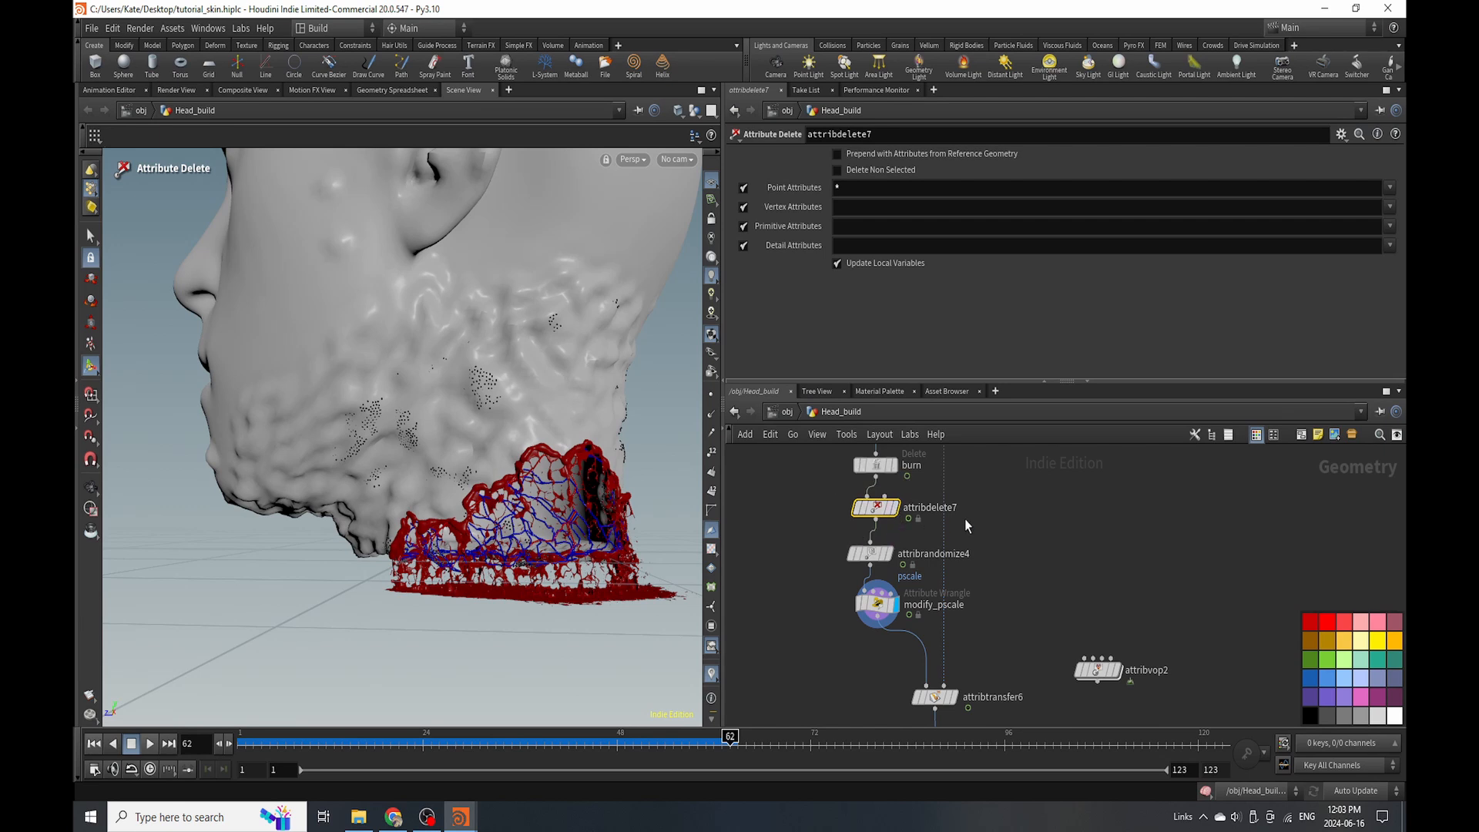
{"action": "scroll", "coordinate": [964, 519], "scroll_direction": "down", "scroll_amount": 2}
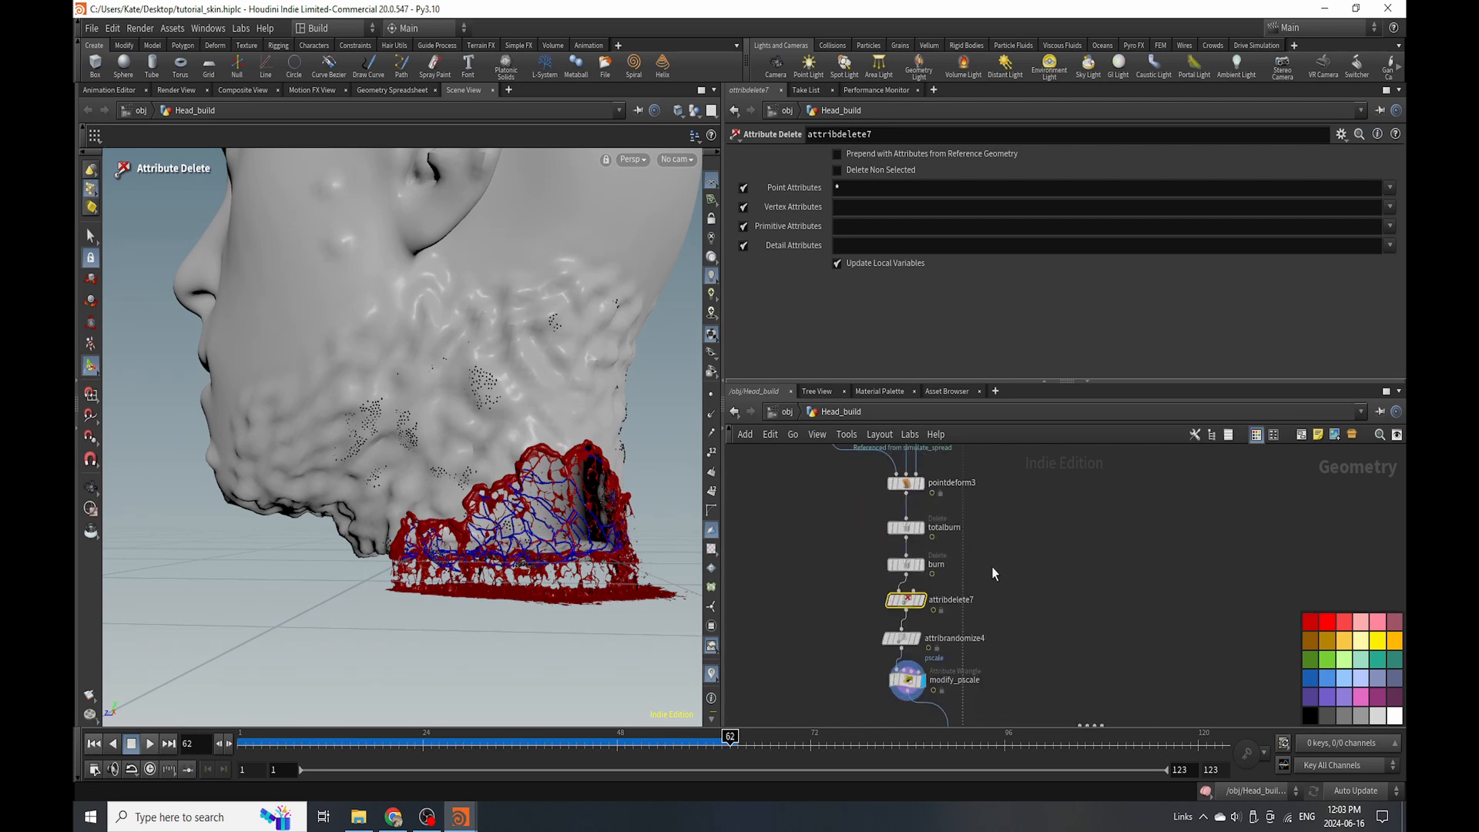
{"action": "scroll", "coordinate": [990, 563], "scroll_direction": "down", "scroll_amount": 4}
{"action": "scroll", "coordinate": [982, 546], "scroll_direction": "up", "scroll_amount": 4}
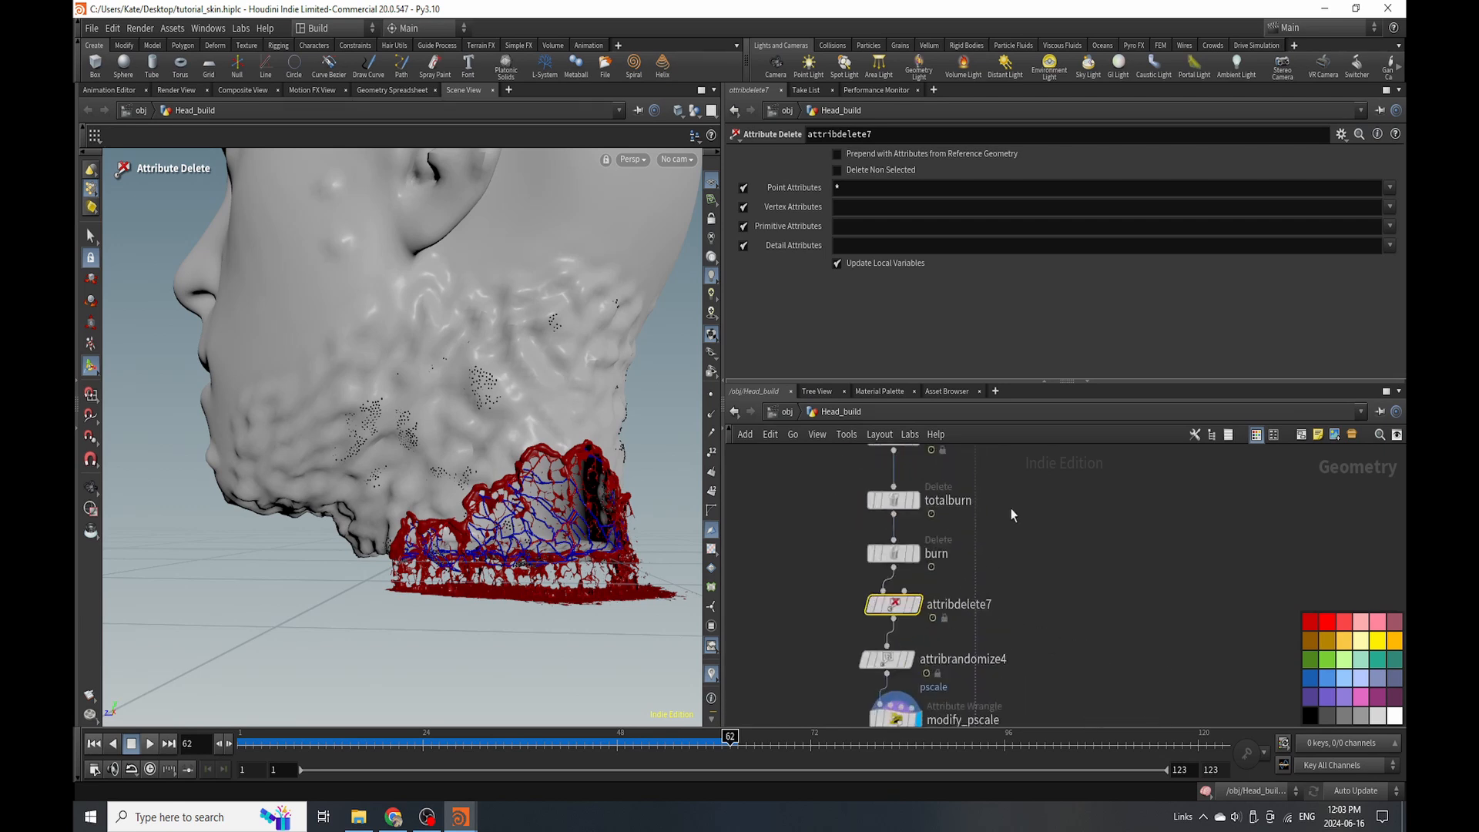
{"action": "left_click", "coordinate": [1123, 185]}
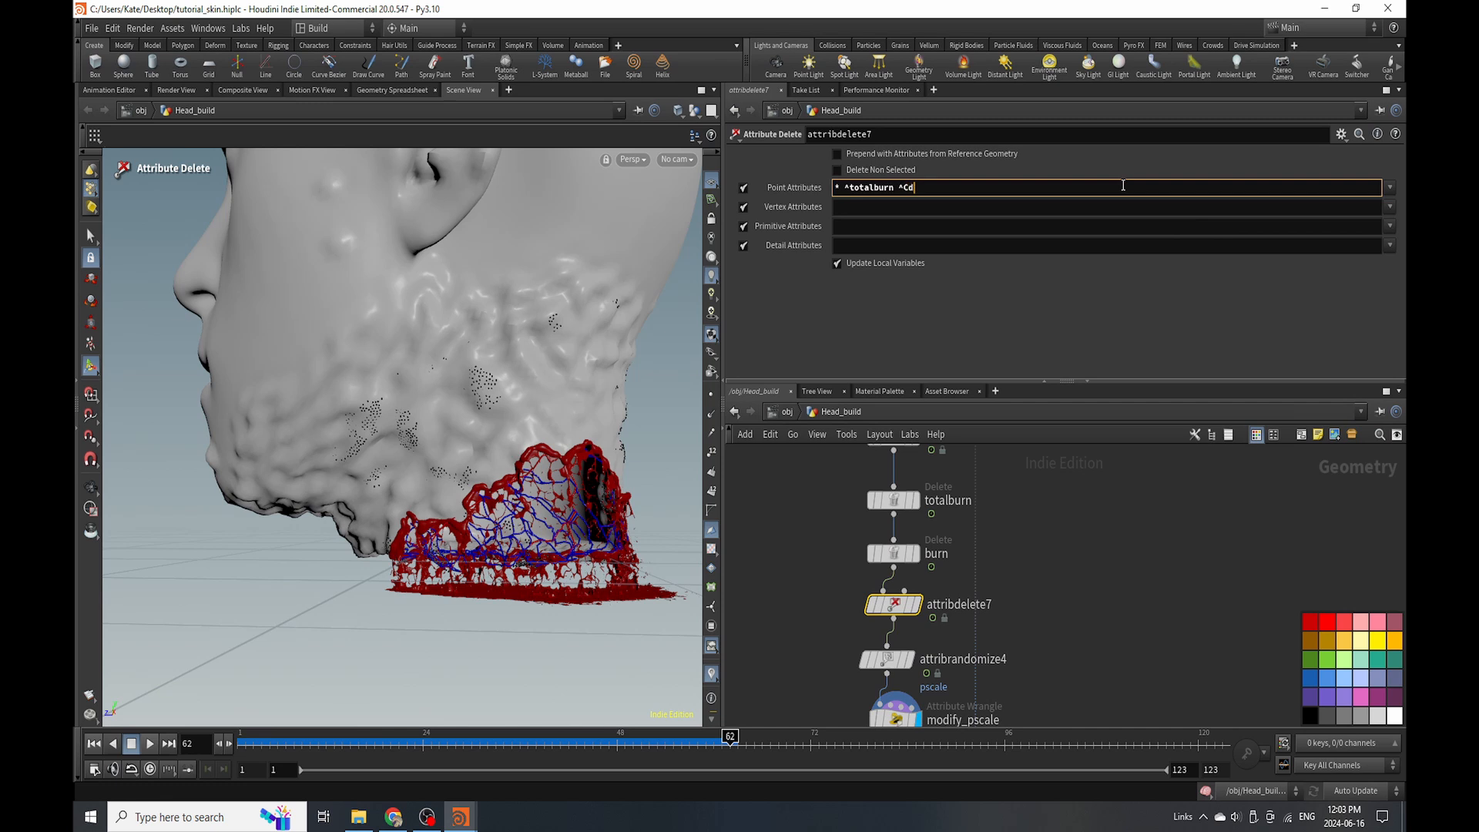
{"action": "left_click", "coordinate": [863, 572]}
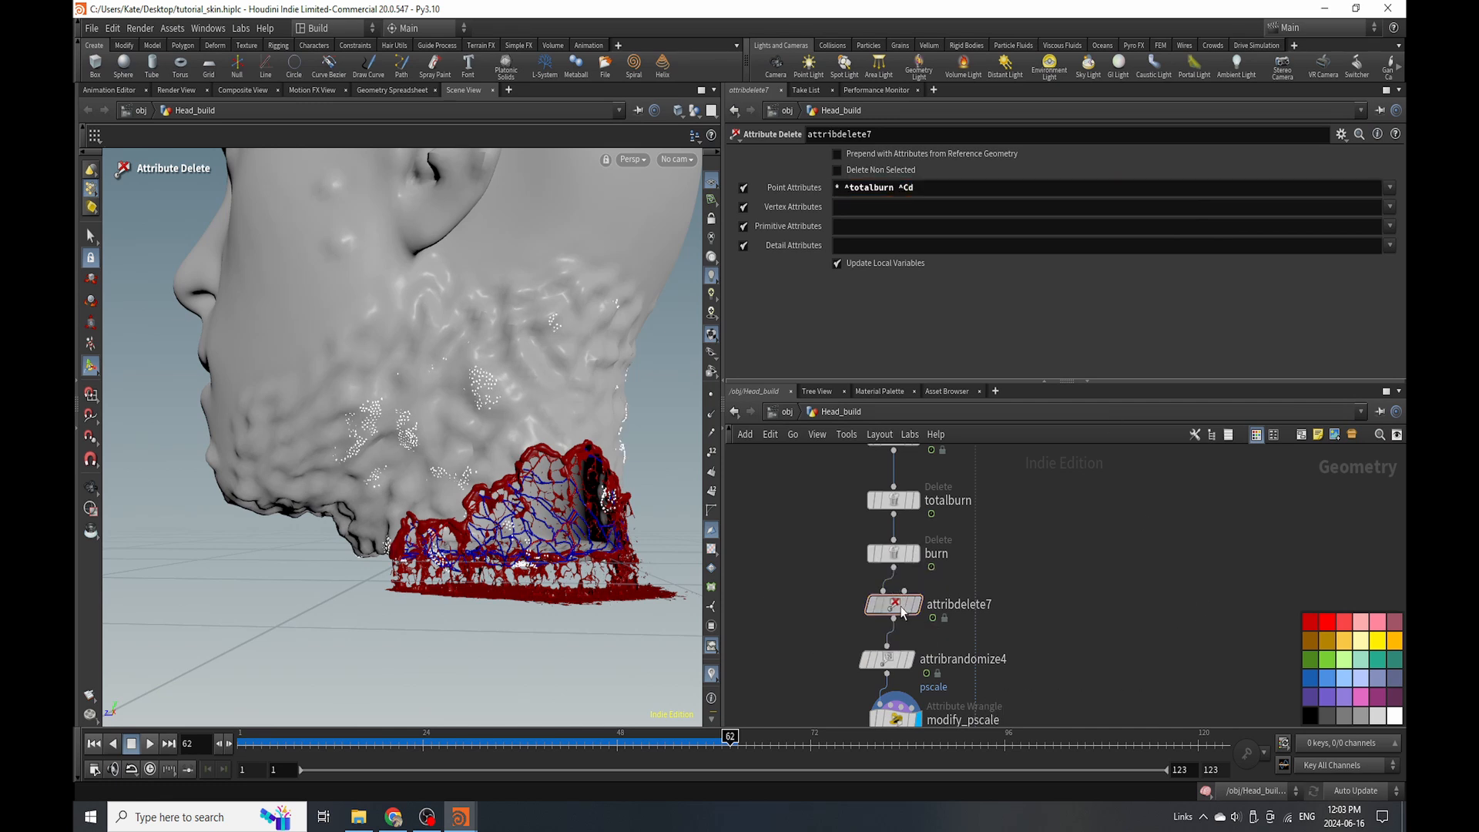
{"action": "left_click", "coordinate": [883, 597]}
Insert attribvop2 into the chain between modify_pscale and attribtransfer6.
{"action": "scroll", "coordinate": [963, 558], "scroll_direction": "down", "scroll_amount": 3}
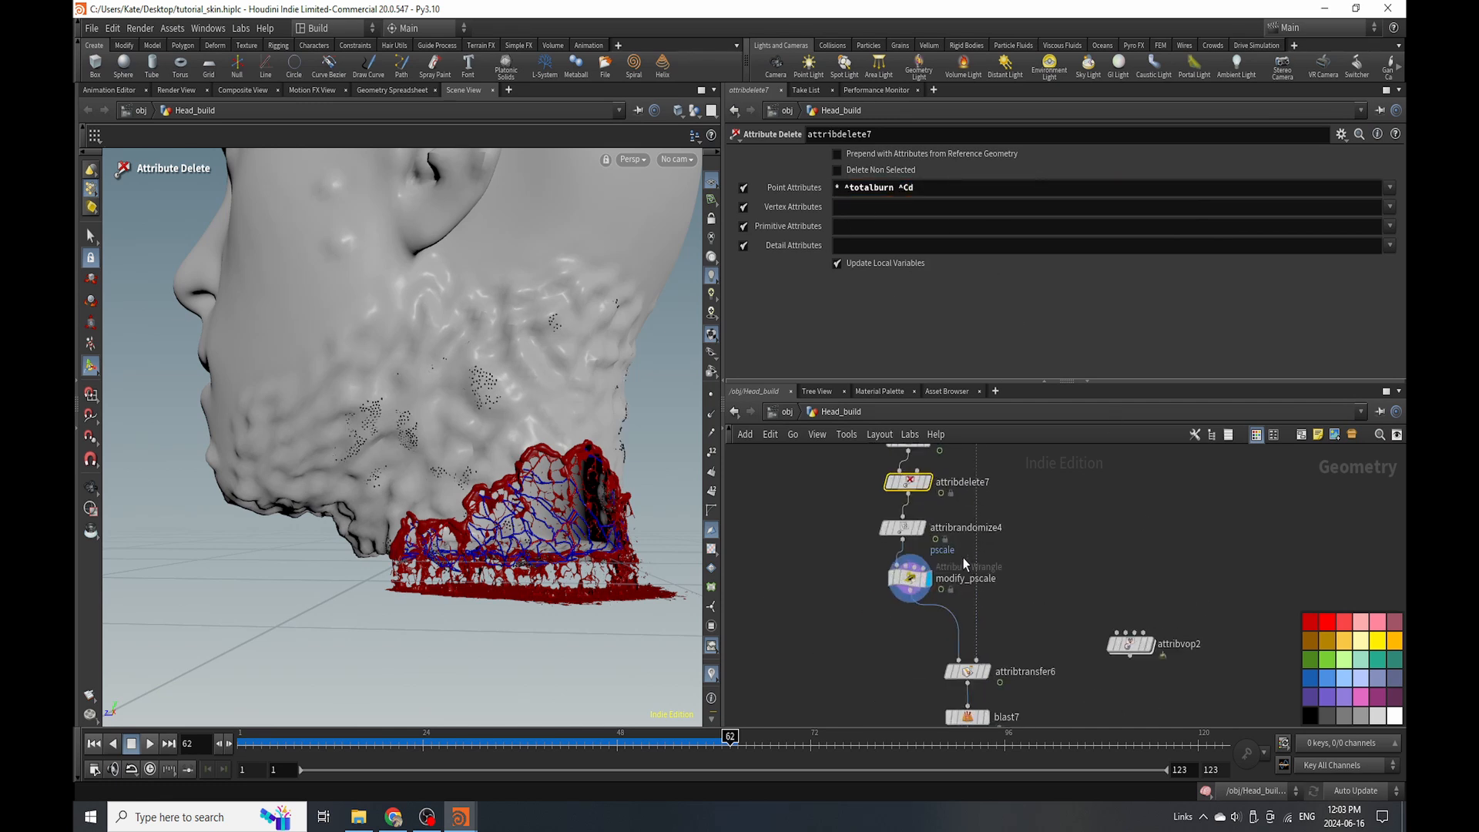
{"action": "left_click", "coordinate": [892, 585]}
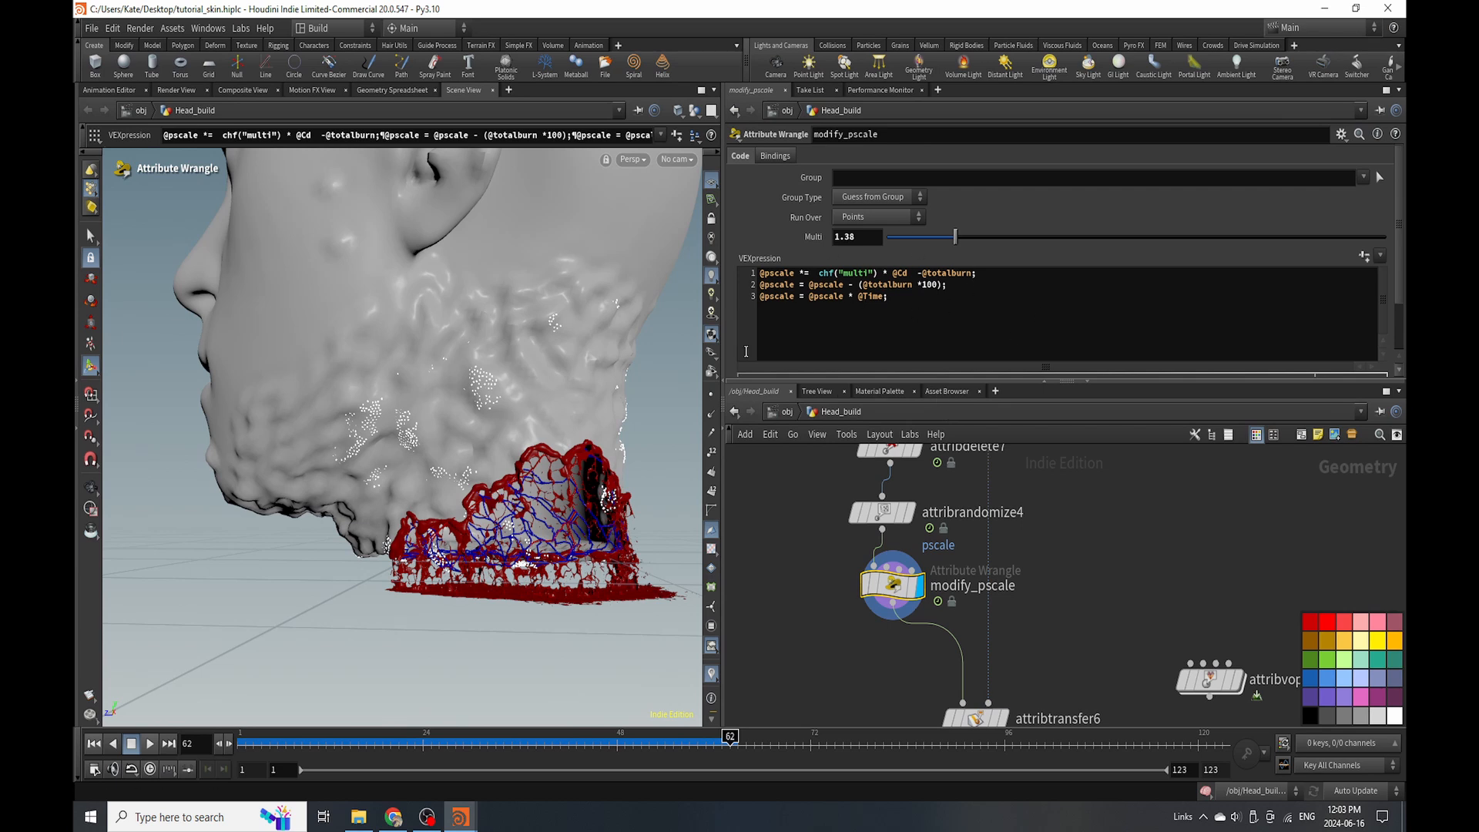
{"action": "scroll", "coordinate": [1069, 543], "scroll_direction": "down", "scroll_amount": 3}
{"action": "scroll", "coordinate": [1140, 609], "scroll_direction": "up", "scroll_amount": 3}
{"action": "left_click_drag", "start_coordinate": [1160, 581], "coordinate": [878, 563]}
Look inside attribvop2 and inspect the pscale bind nodes and the fit1 range settings.
{"action": "double_click", "coordinate": [865, 588]}
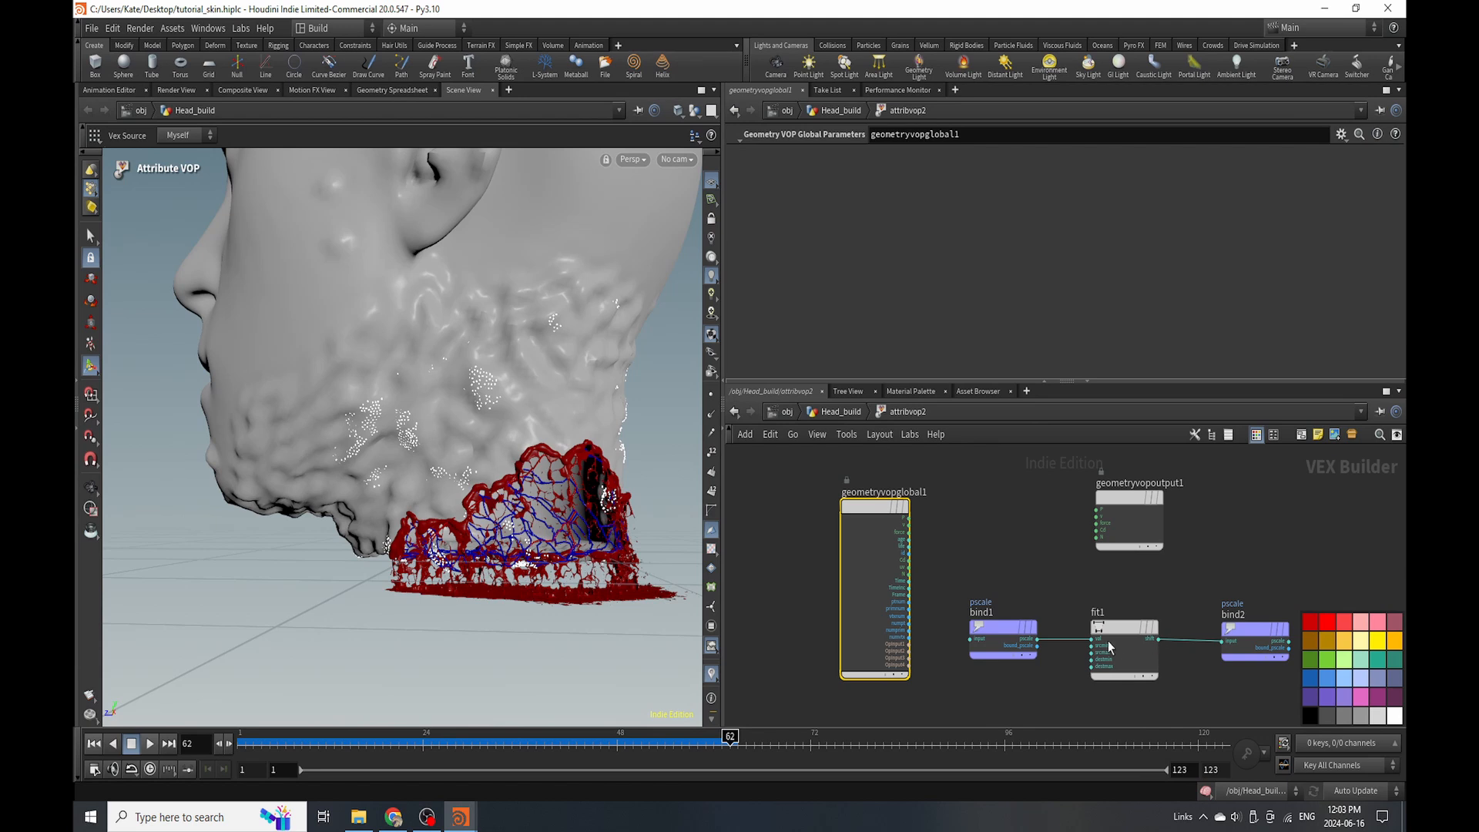
{"action": "scroll", "coordinate": [864, 582], "scroll_direction": "down", "scroll_amount": 3}
{"action": "scroll", "coordinate": [1009, 626], "scroll_direction": "up", "scroll_amount": 4}
{"action": "left_click", "coordinate": [1007, 601]}
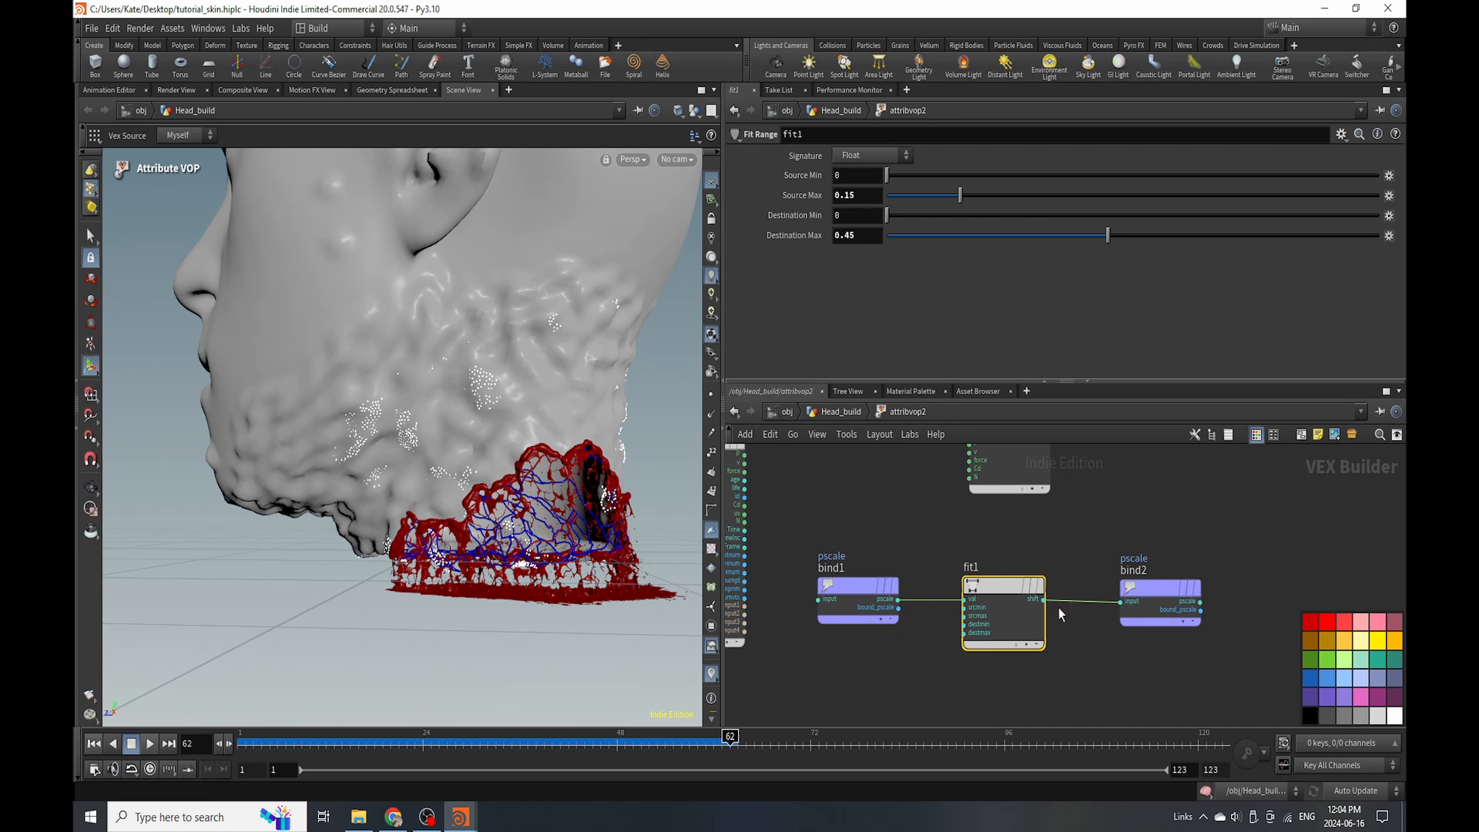
{"action": "left_click", "coordinate": [841, 602]}
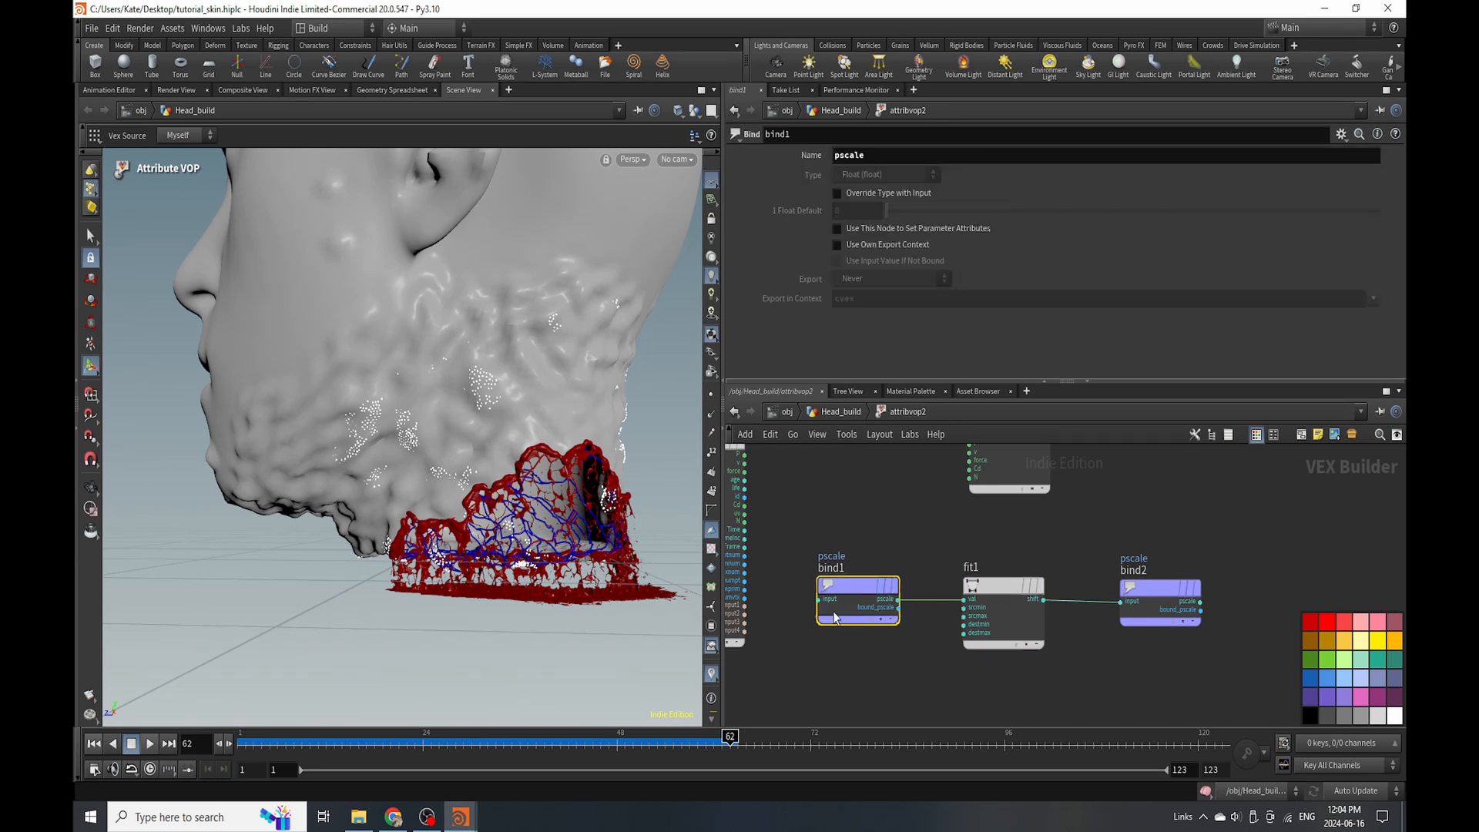
{"action": "left_click", "coordinate": [1034, 609]}
{"action": "left_click", "coordinate": [1166, 608]}
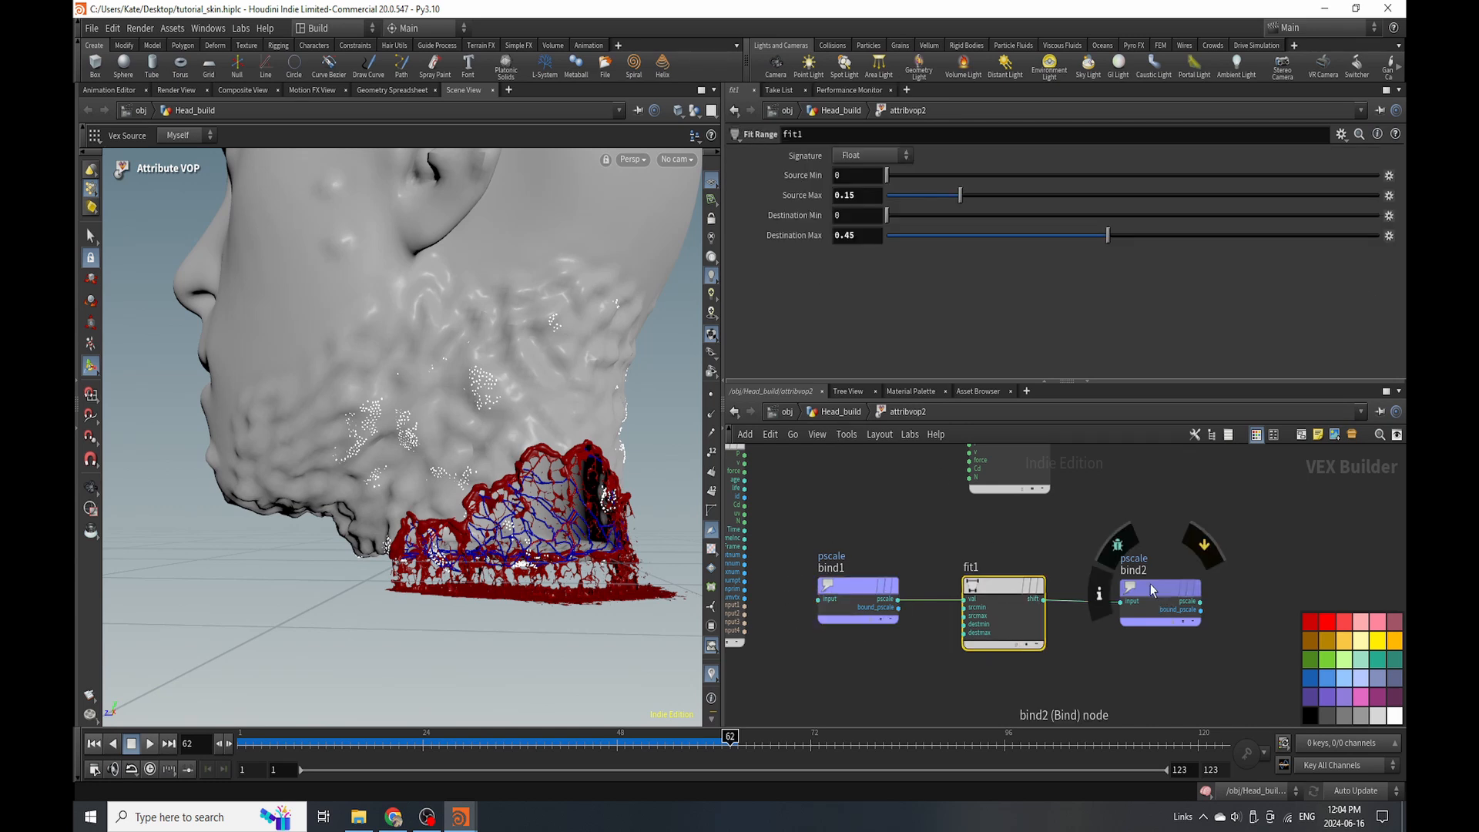
Return to the Head_build network, rename attribvop2 as pscale_fit and save the scene.
{"action": "key", "text": "u"}
{"action": "key", "text": "F2"}
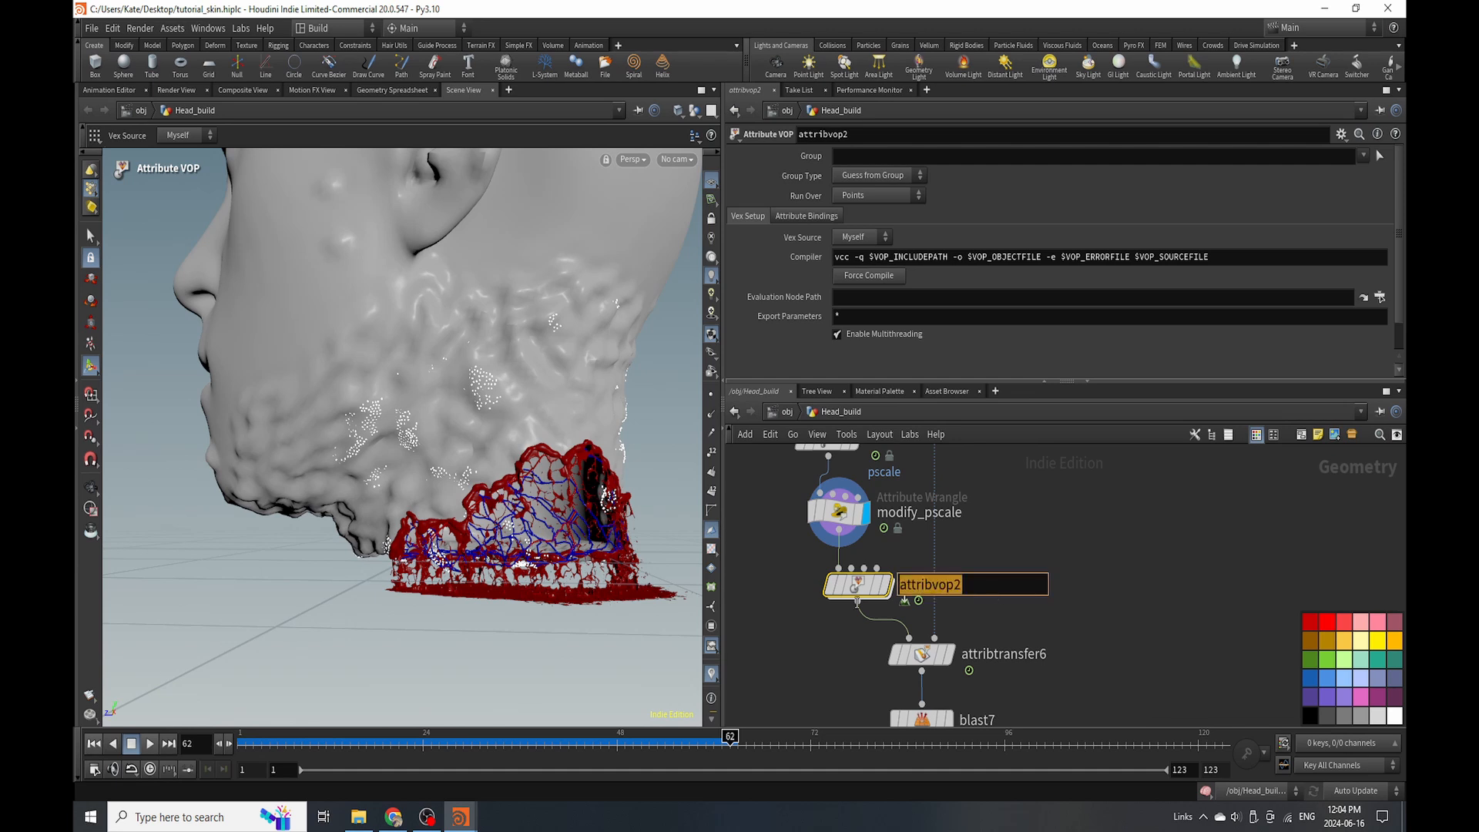
{"action": "type", "text": "pscale_fit"}
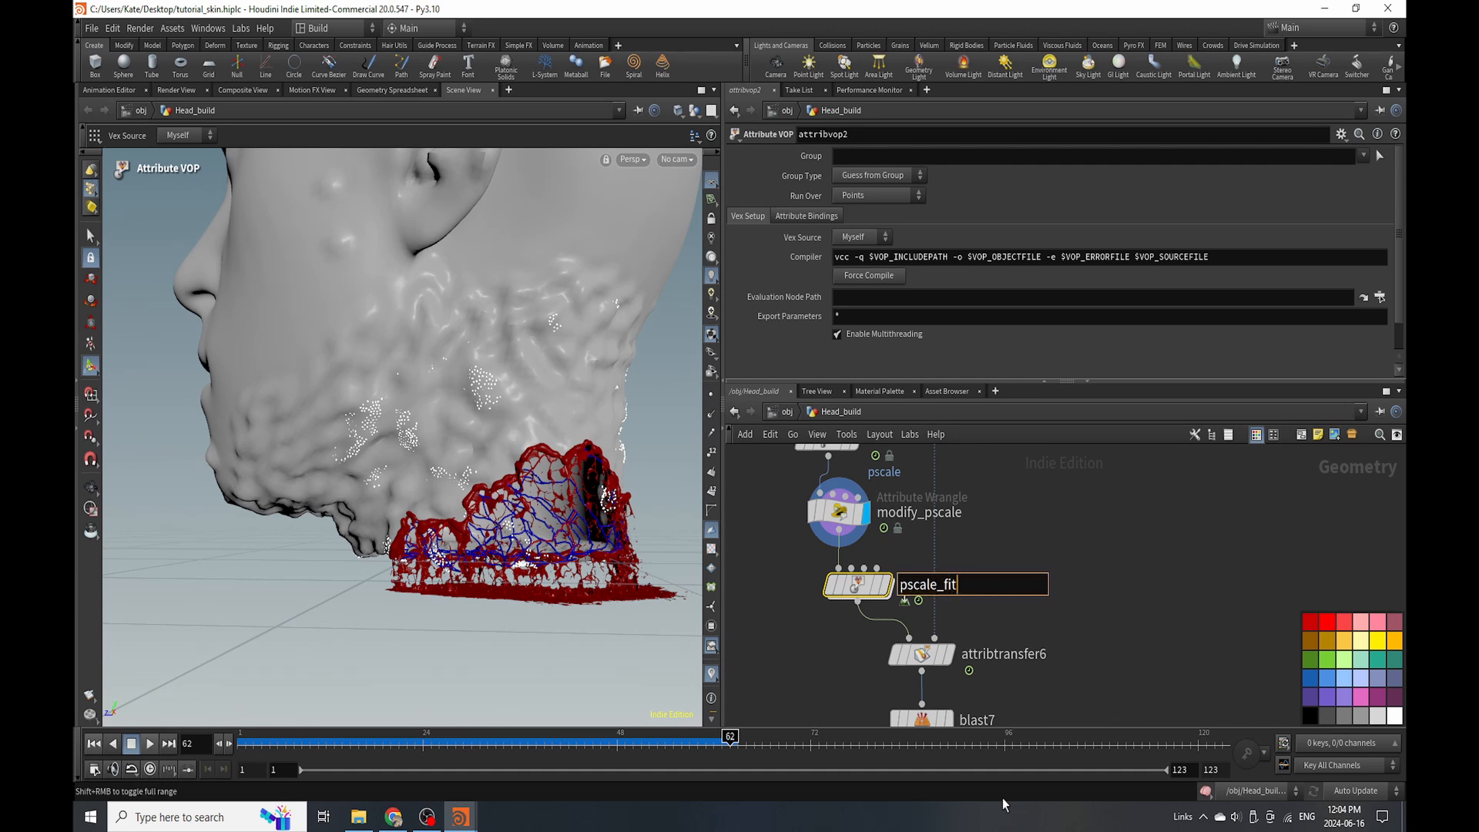
{"action": "key", "text": "Return"}
{"action": "scroll", "coordinate": [886, 586], "scroll_direction": "down", "scroll_amount": 2}
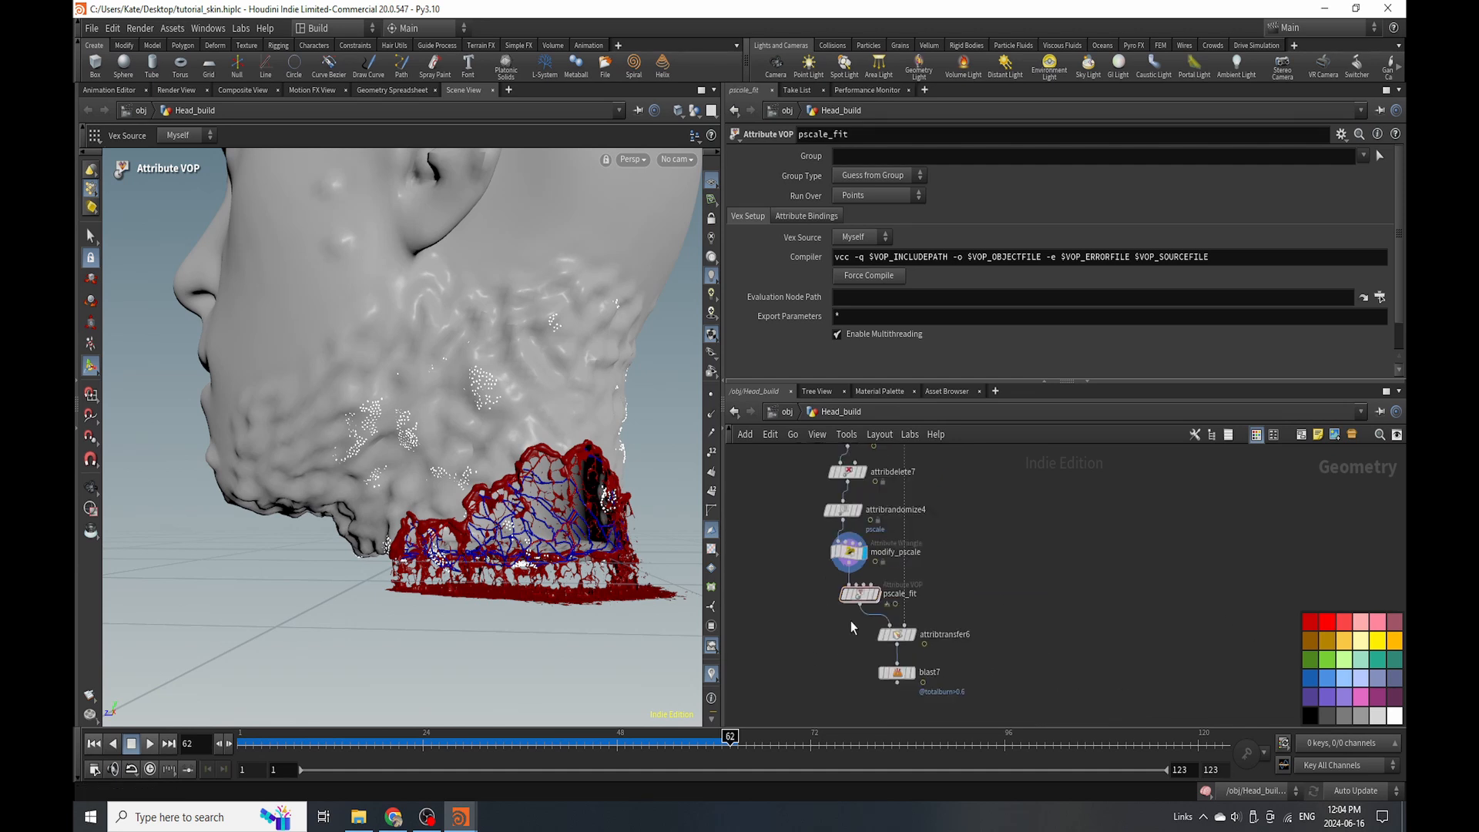
{"action": "scroll", "coordinate": [916, 603], "scroll_direction": "up", "scroll_amount": 2}
{"action": "key", "text": "ctrl+s"}
Move attribtransfer6 and blast7 aside and insert an Attribute Delete node between pscale_fit and attribtransfer6.
{"action": "mouse_move", "coordinate": [951, 662]}
{"action": "left_mouse_down"}
{"action": "mouse_move", "coordinate": [847, 578]}
{"action": "mouse_move", "coordinate": [944, 604]}
{"action": "mouse_move", "coordinate": [974, 645]}
{"action": "left_mouse_up"}
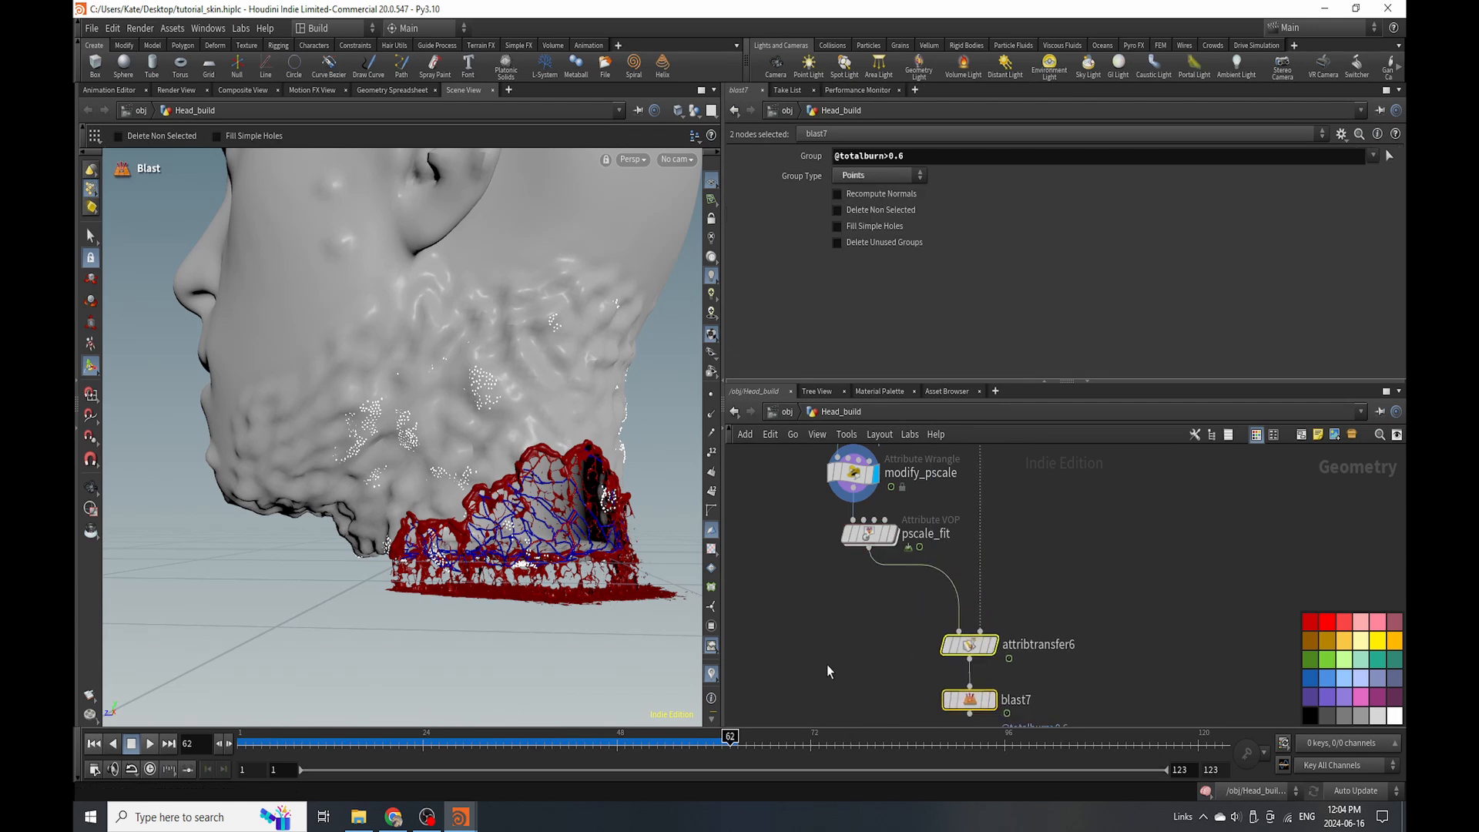
{"action": "key", "text": "Tab"}
{"action": "type", "text": "att"}
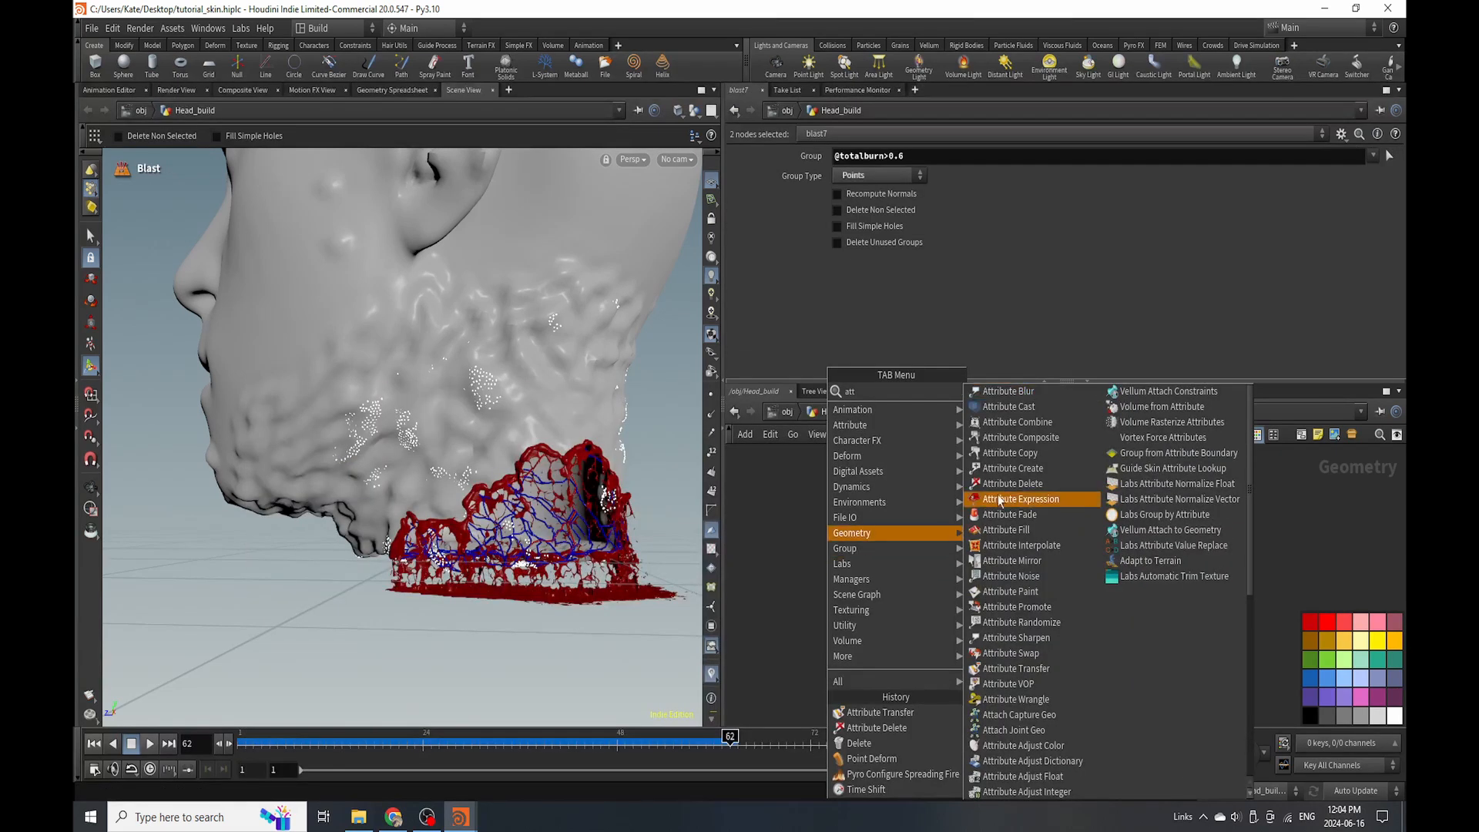
{"action": "left_click", "coordinate": [1076, 486]}
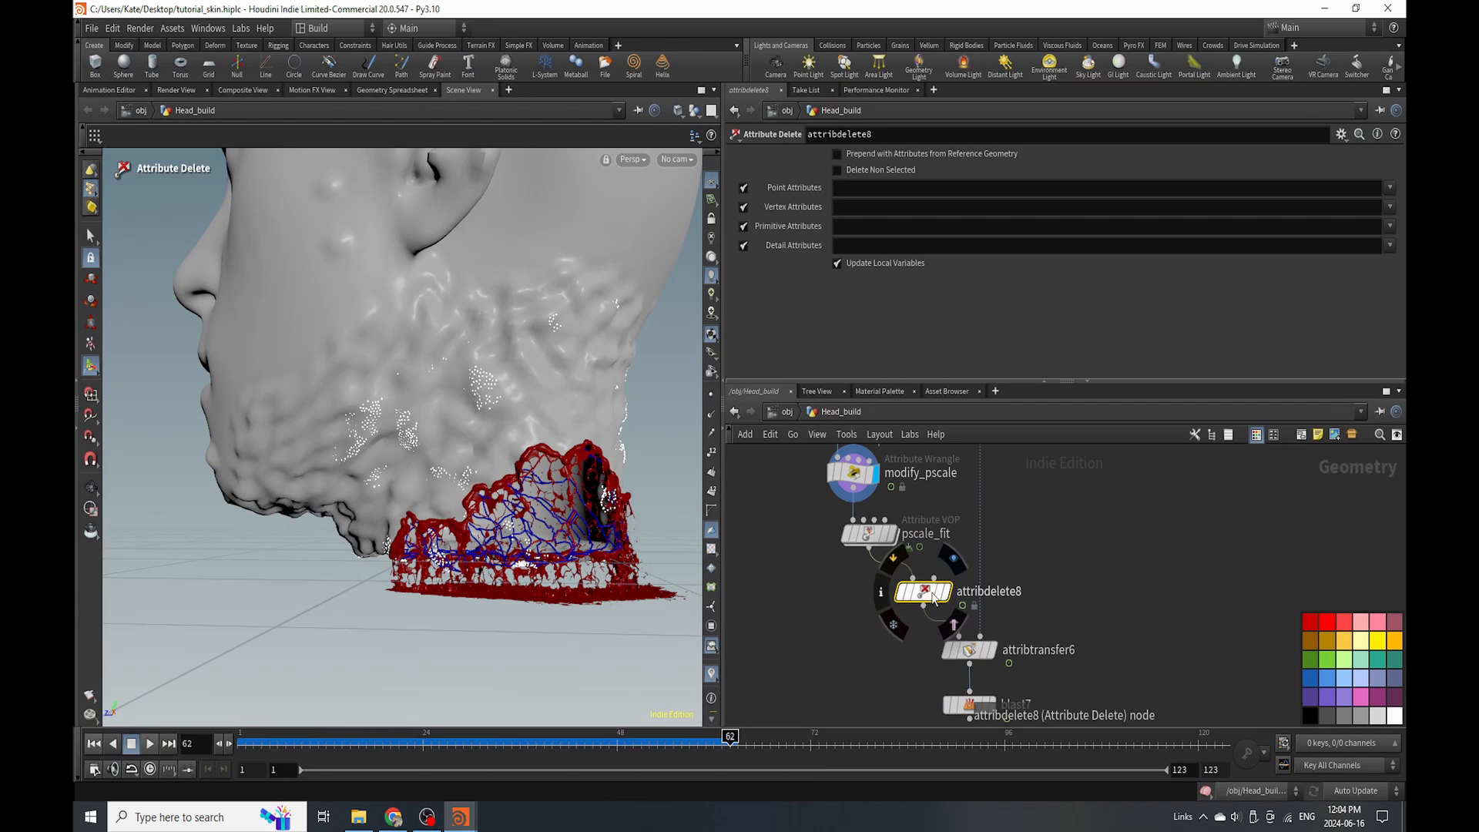
{"action": "left_click", "coordinate": [882, 597]}
Choose Cd and totalburn as the point attributes that attribdelete8 removes.
{"action": "left_click", "coordinate": [1388, 189]}
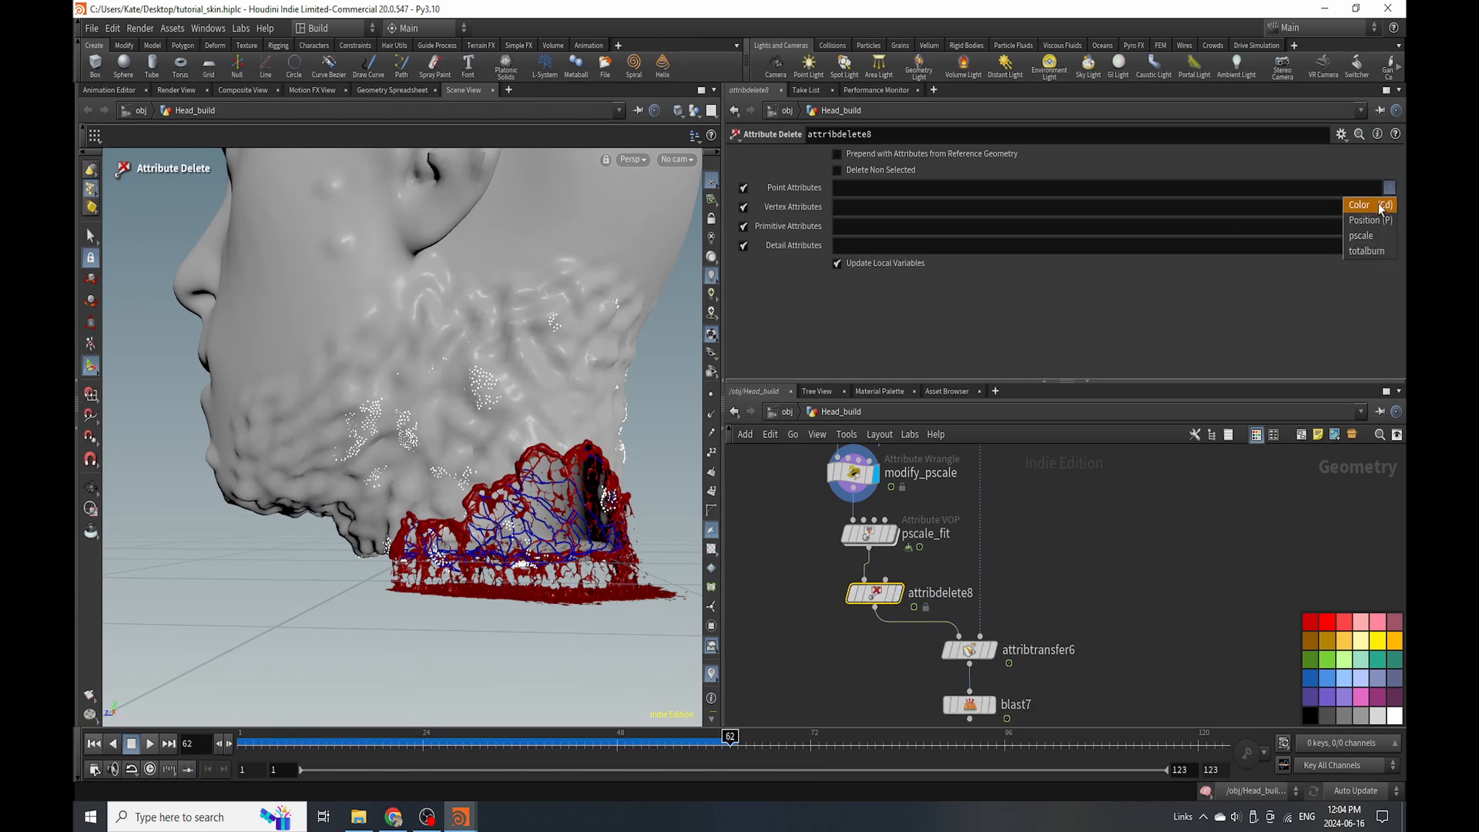
{"action": "left_click", "coordinate": [1367, 205]}
{"action": "left_click", "coordinate": [1387, 189]}
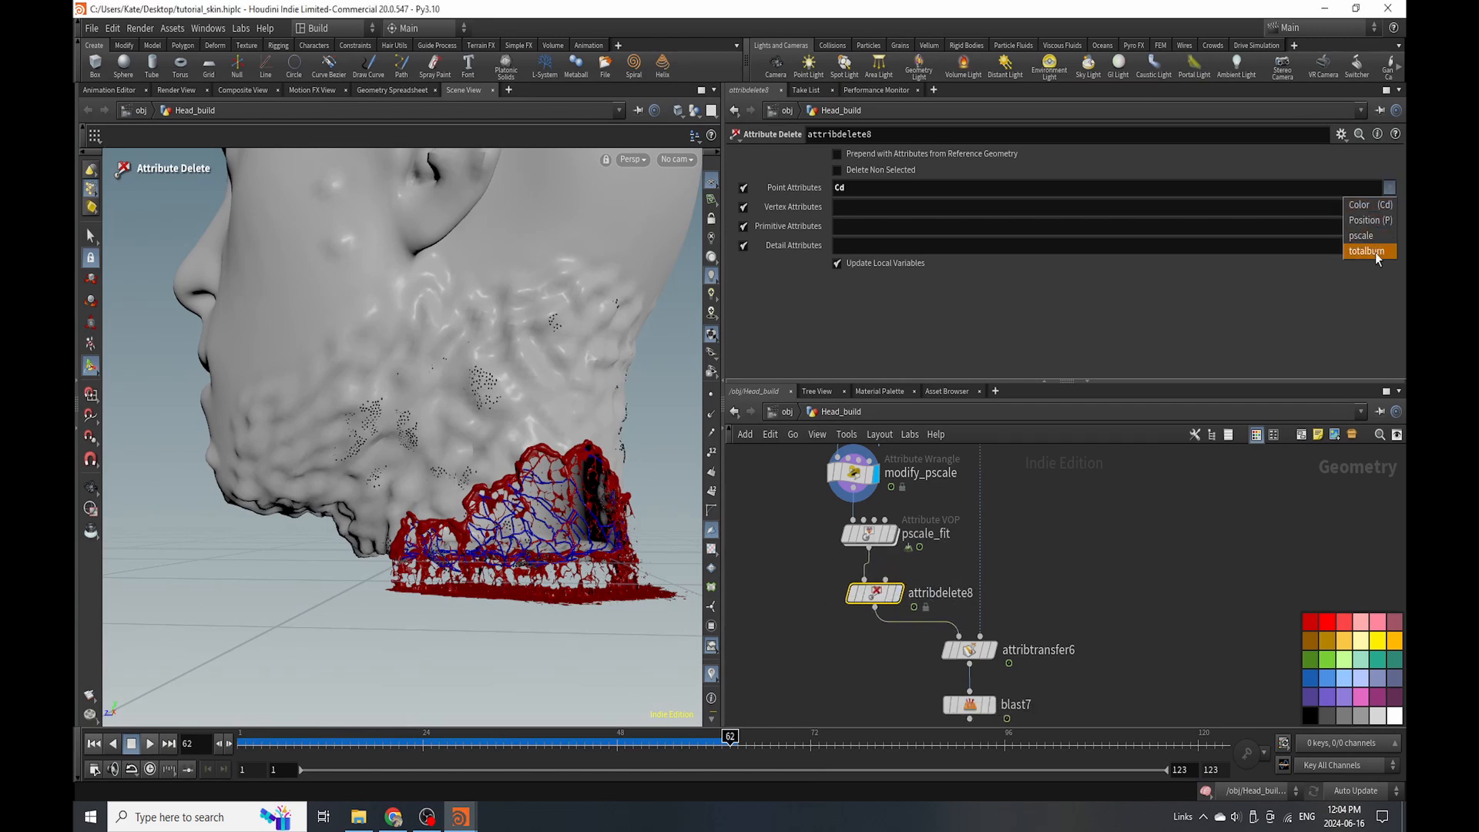
{"action": "left_click", "coordinate": [1367, 251]}
Display blast7, then connect a VDB from Particles node below it and display the new node.
{"action": "scroll", "coordinate": [870, 502], "scroll_direction": "down", "scroll_amount": 3}
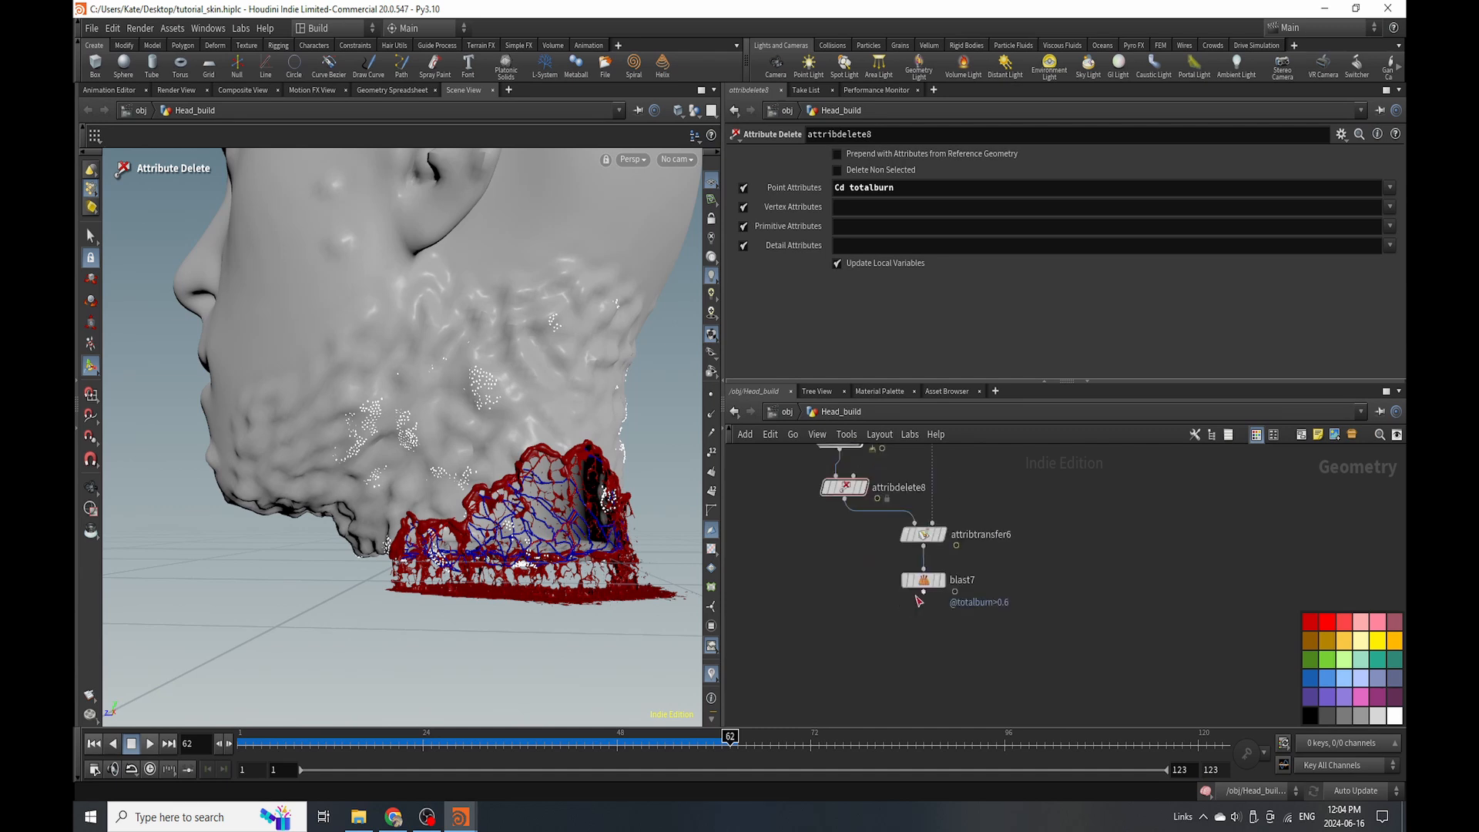
{"action": "left_click", "coordinate": [918, 575]}
{"action": "scroll", "coordinate": [915, 636], "scroll_direction": "up", "scroll_amount": 3}
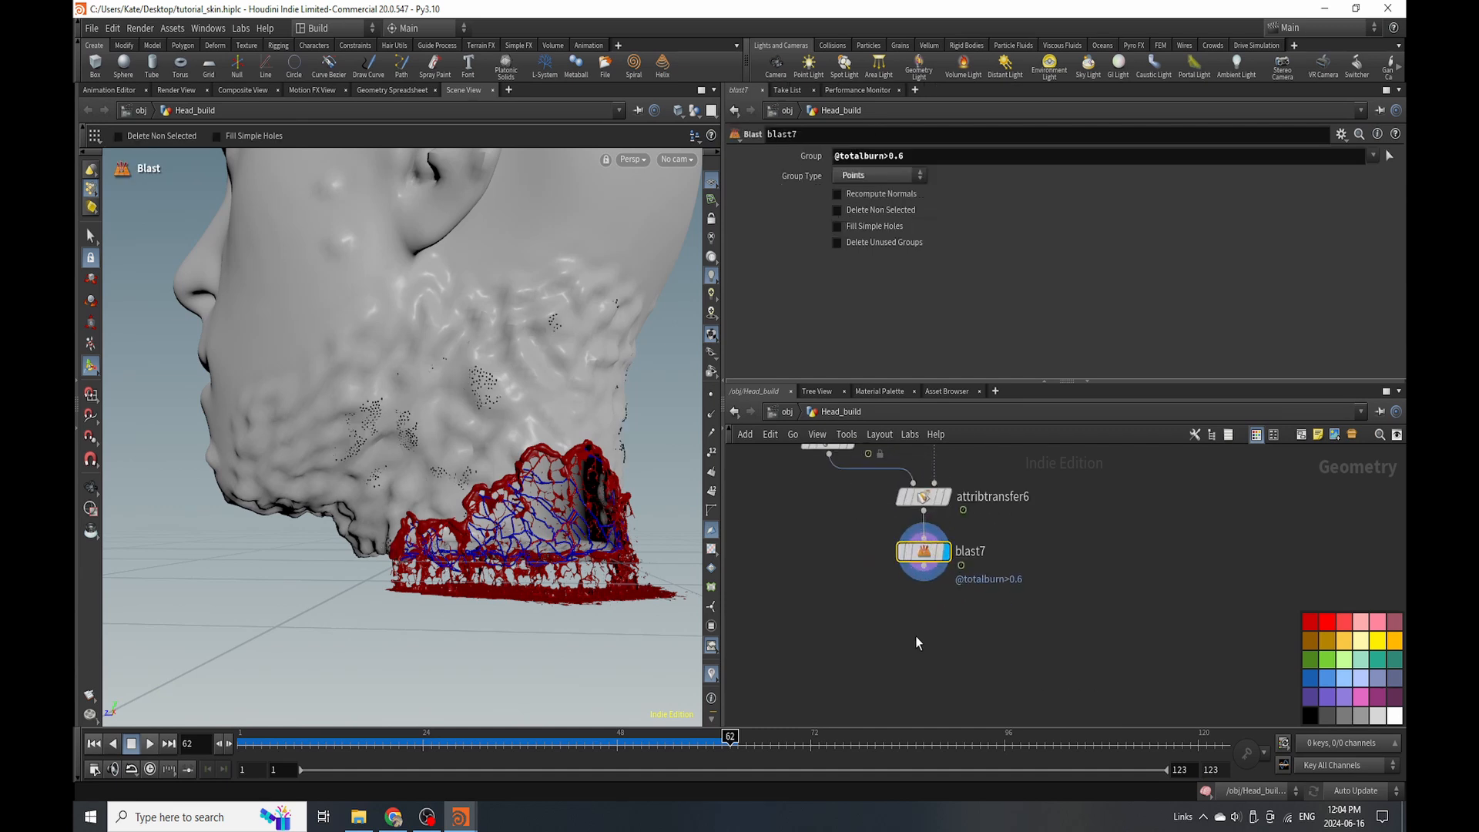
{"action": "key", "text": "Tab"}
{"action": "key", "text": "Escape"}
{"action": "key", "text": "Tab"}
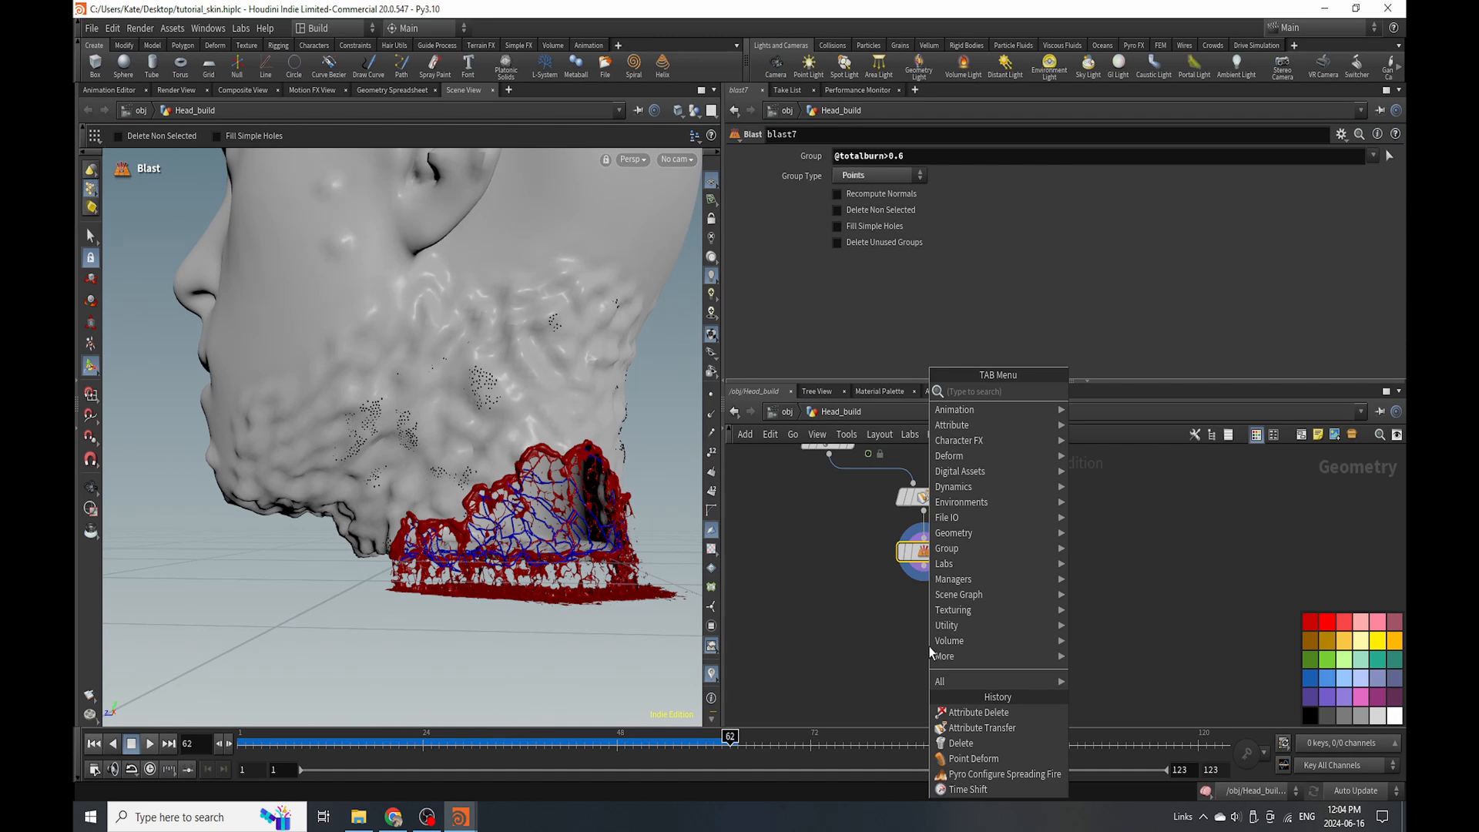
{"action": "type", "text": "vdb fr"}
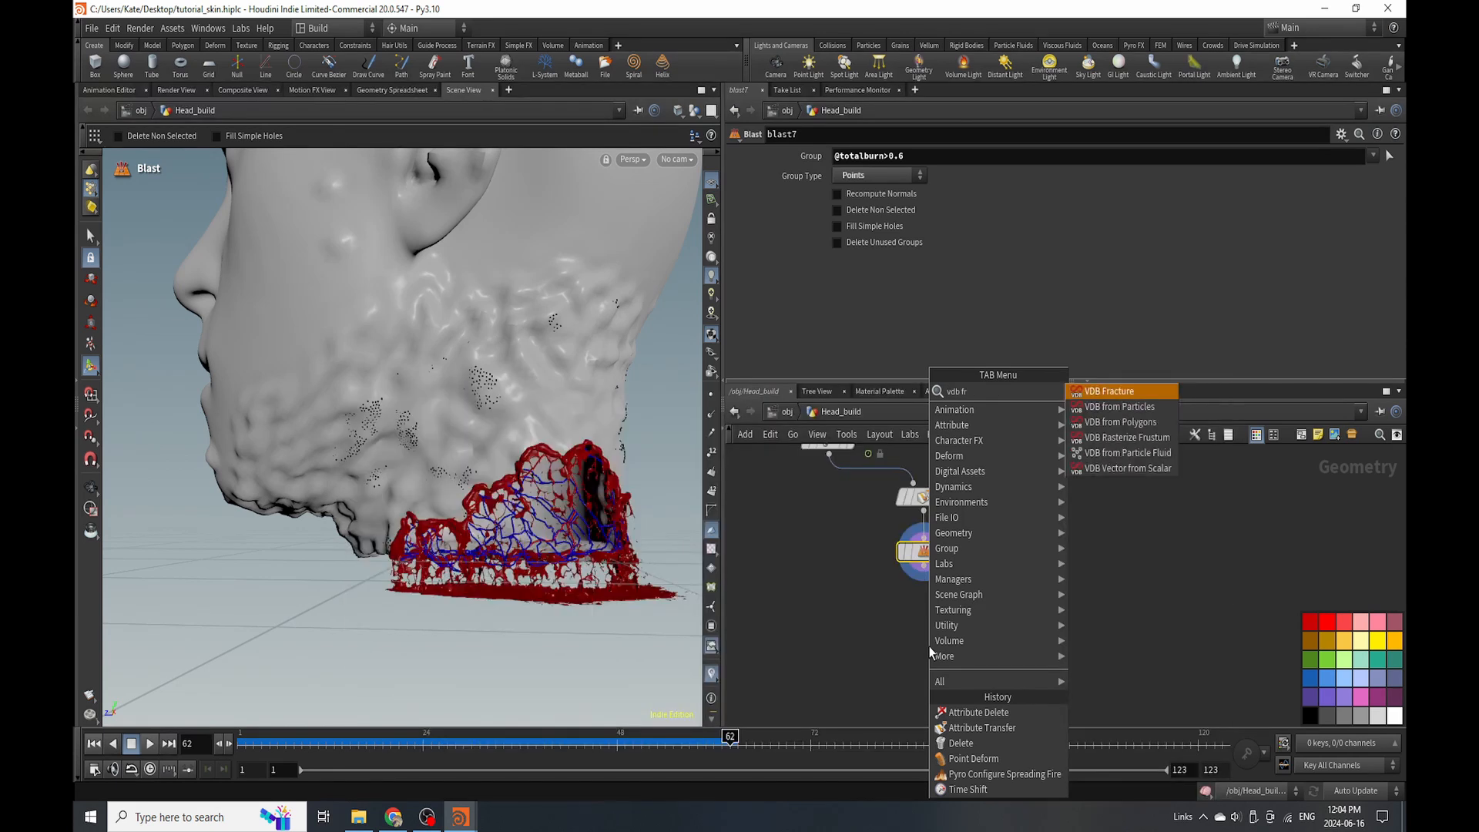
{"action": "left_click", "coordinate": [1141, 407]}
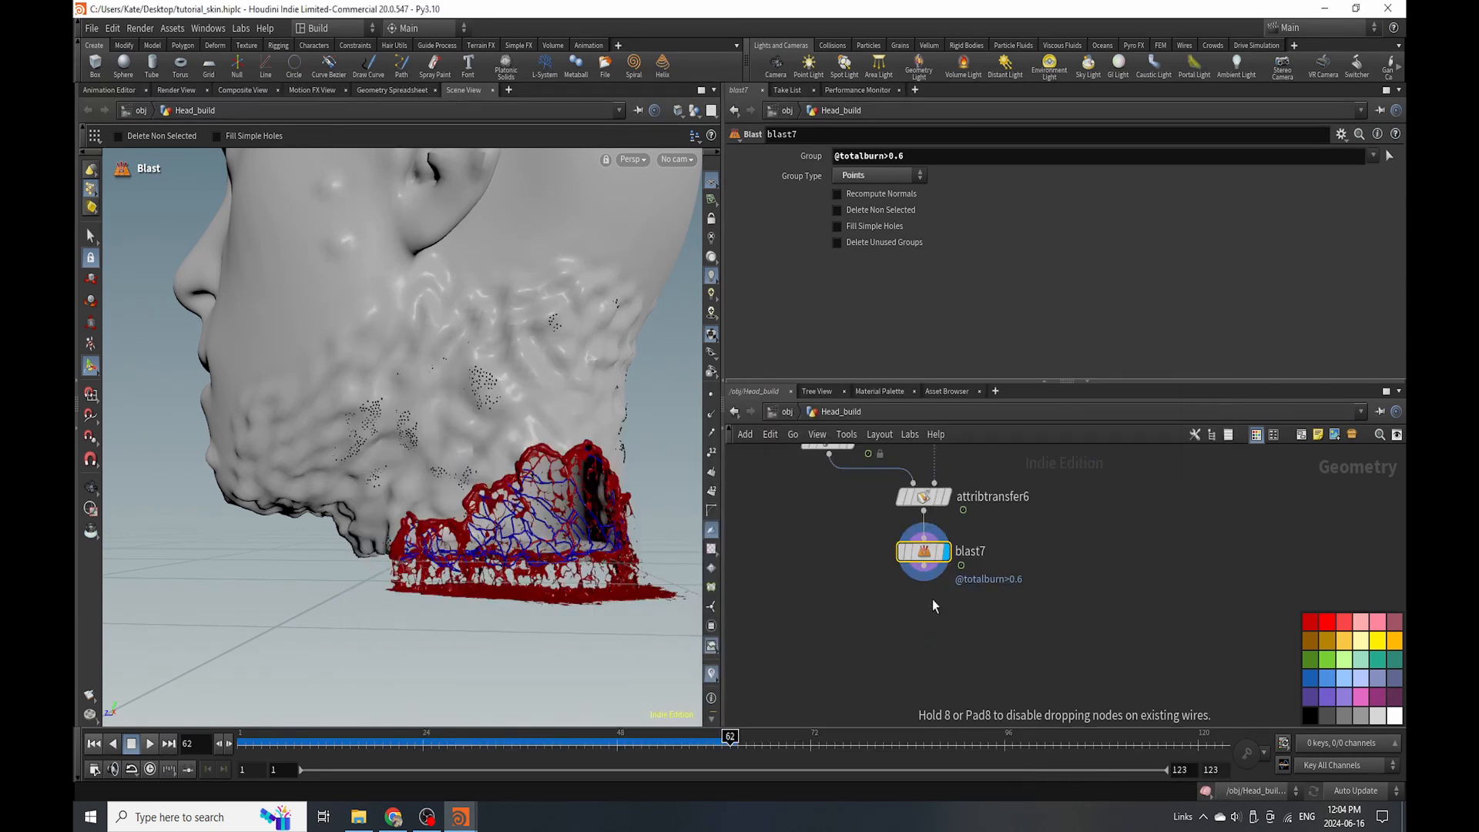
{"action": "left_click", "coordinate": [932, 604]}
{"action": "left_click", "coordinate": [956, 619]}
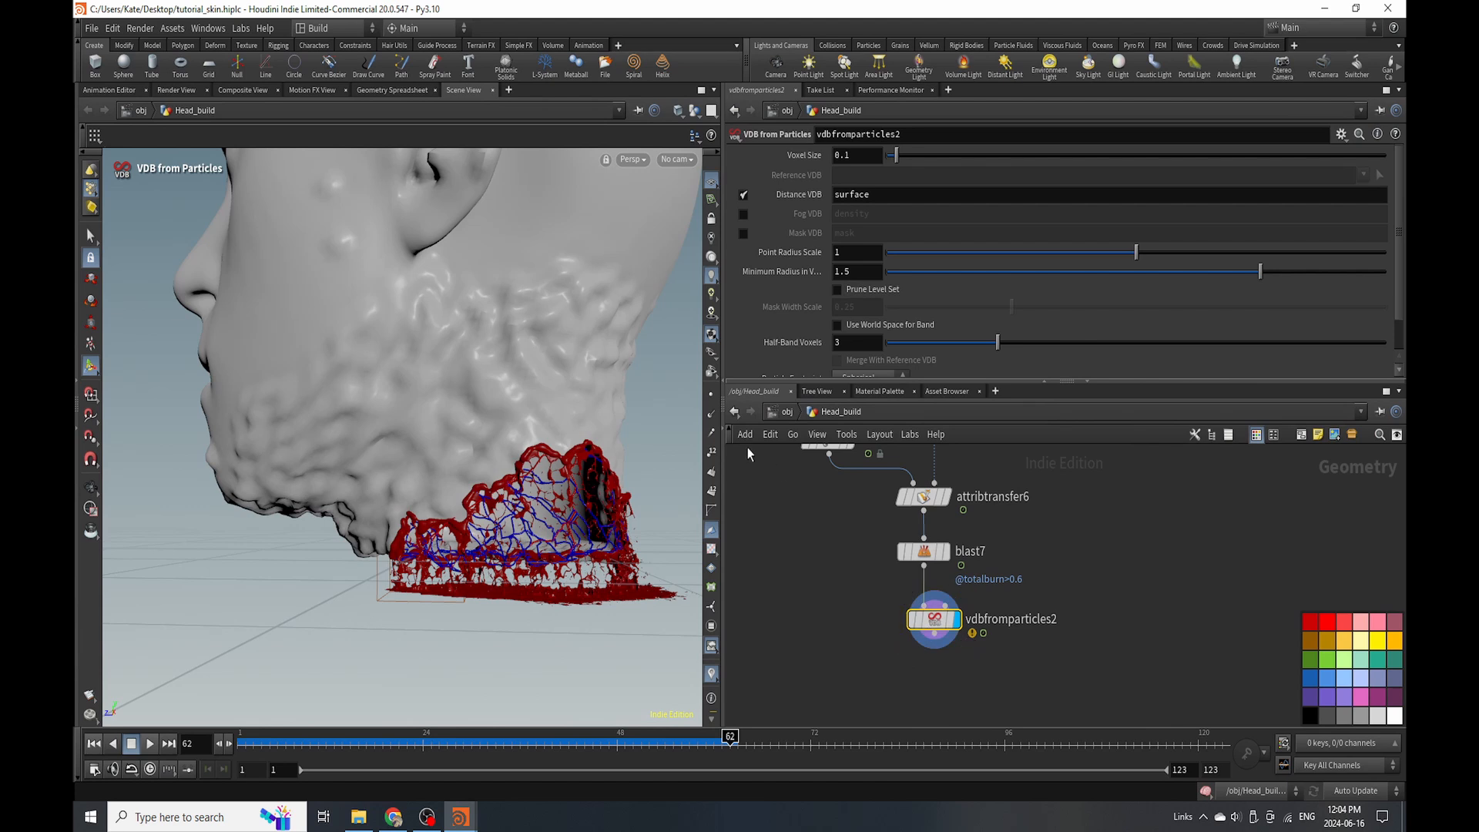
Set the minimum radius in voxels of vdbfromparticles2 to 0.039 and its point radius scale to 0.12.
{"action": "scroll", "coordinate": [898, 626], "scroll_direction": "down", "scroll_amount": 3}
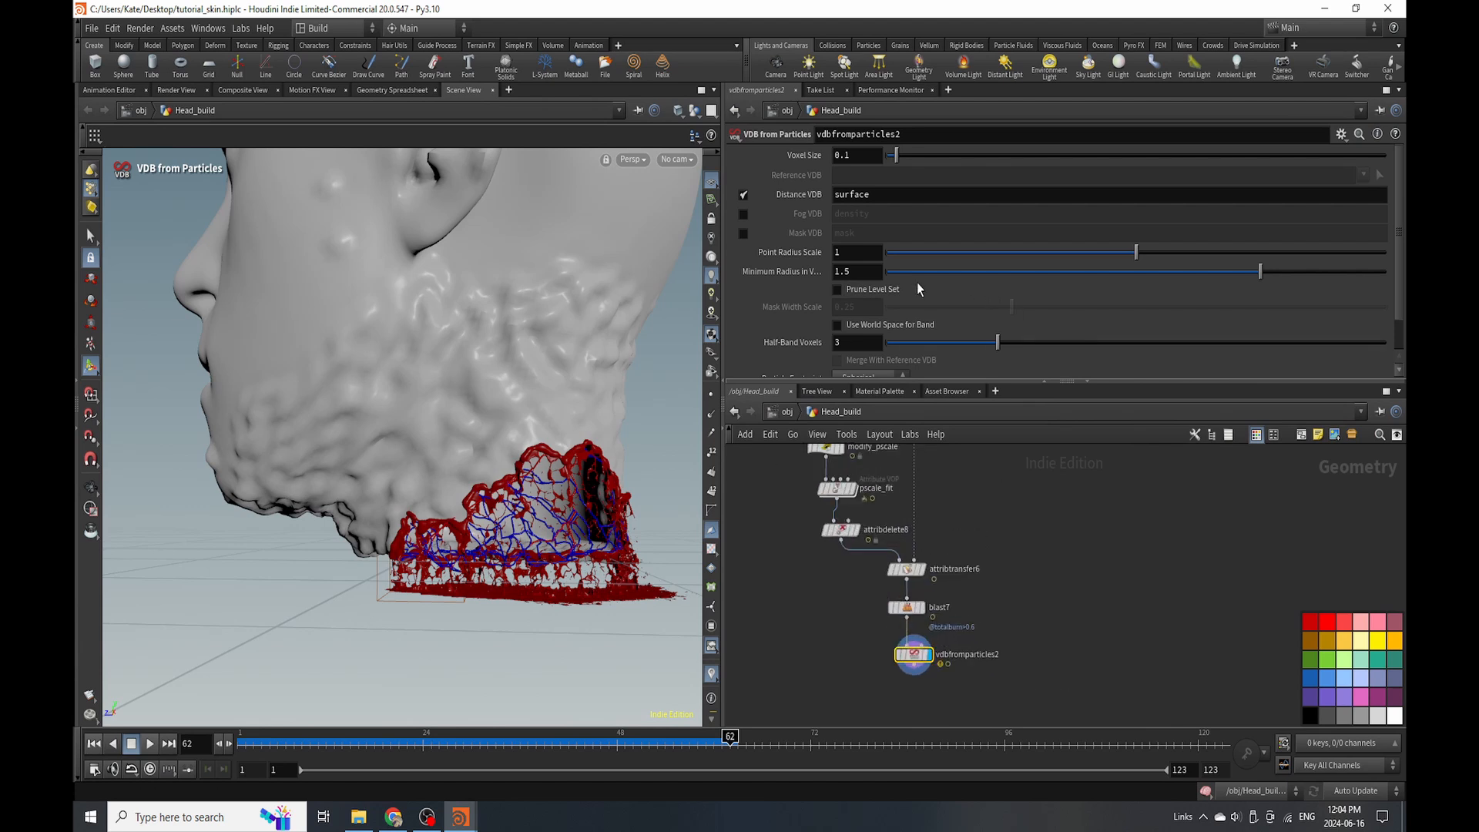
{"action": "left_click", "coordinate": [855, 271]}
{"action": "type", "text": "0.039"}
{"action": "key", "text": "Return"}
{"action": "left_click", "coordinate": [855, 251]}
{"action": "type", "text": "0.12"}
{"action": "key", "text": "Return"}
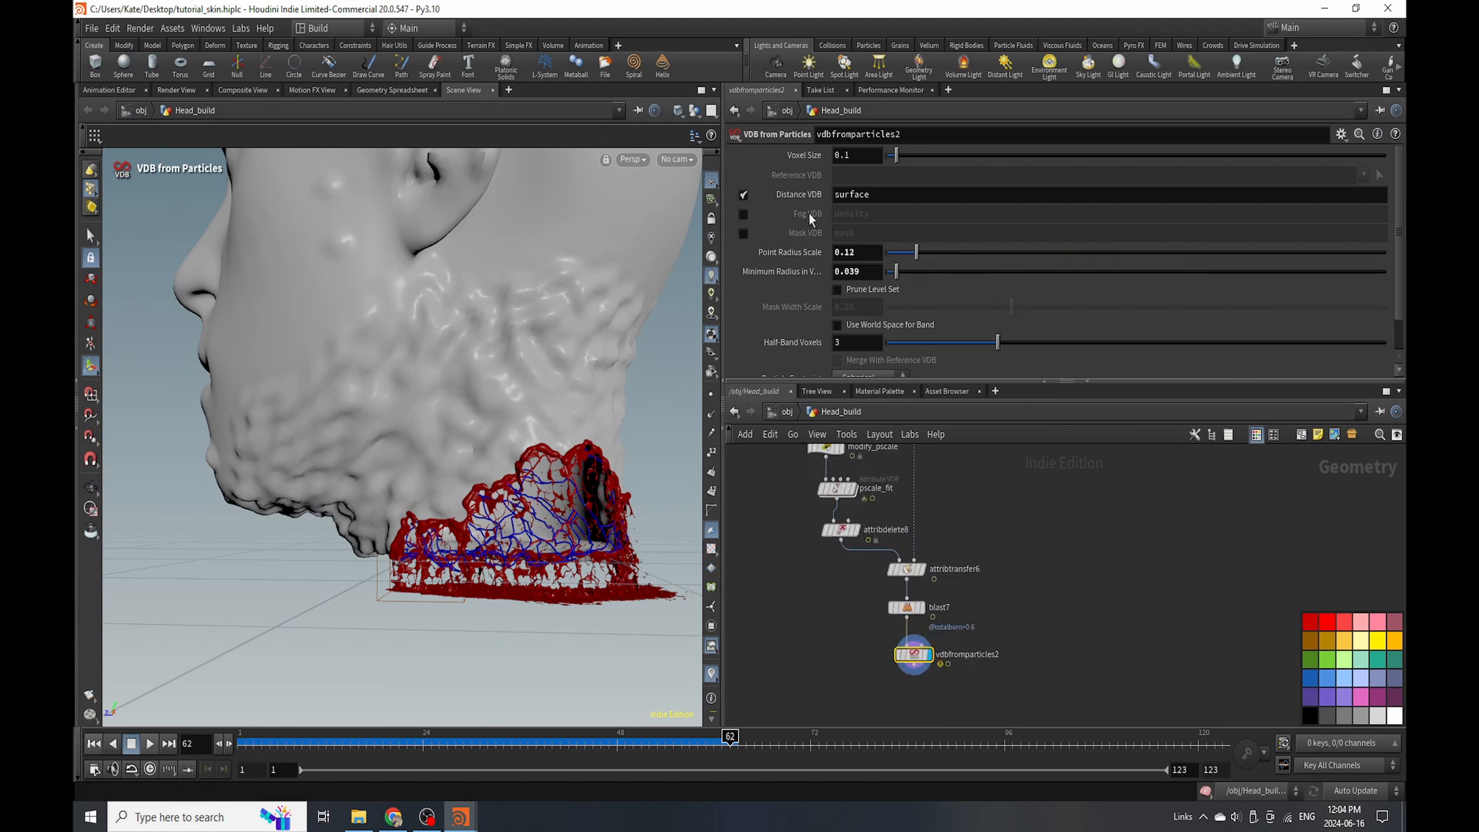
Set the voxel size of vdbfromparticles2 to 0.01.
{"action": "left_click", "coordinate": [877, 154]}
{"action": "type", "text": "01"}
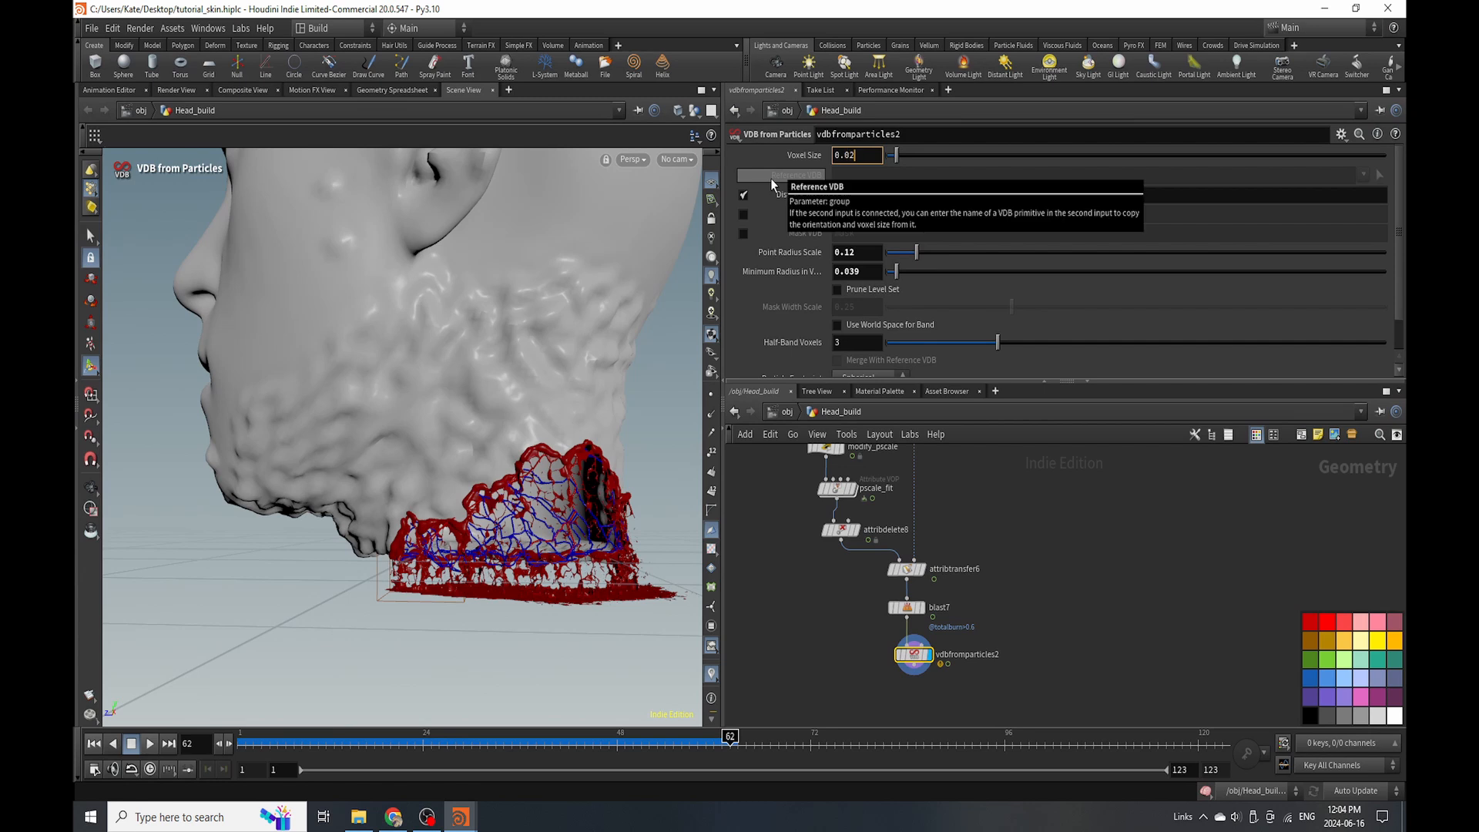
{"action": "key", "text": "Return"}
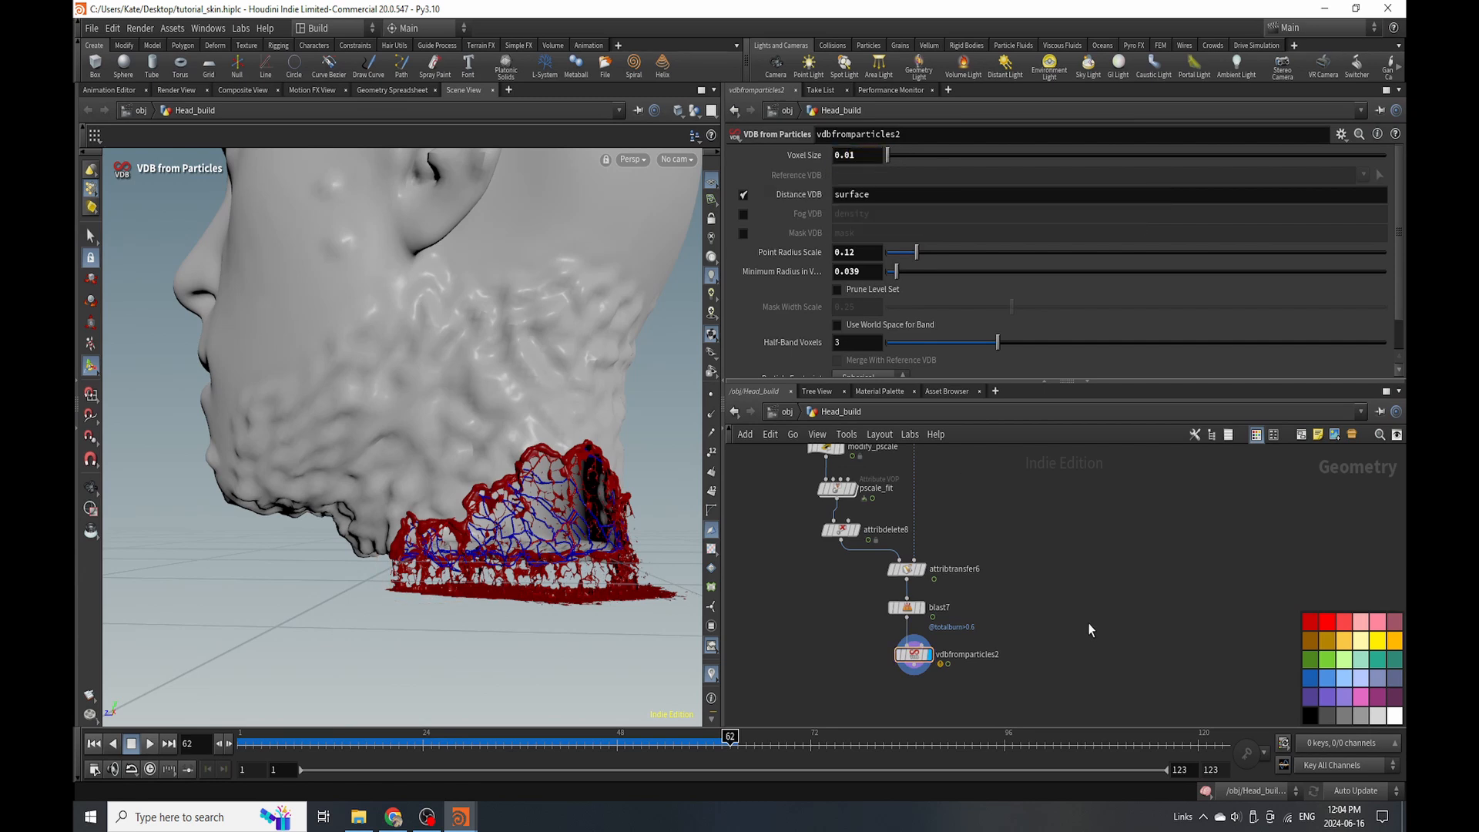
Examine the settings and point output of pscale_fit, modify_pscale, vdbfromparticles2 and the upstream pointdeform3.
{"action": "scroll", "coordinate": [851, 497], "scroll_direction": "up", "scroll_amount": 1}
{"action": "left_click", "coordinate": [848, 495]}
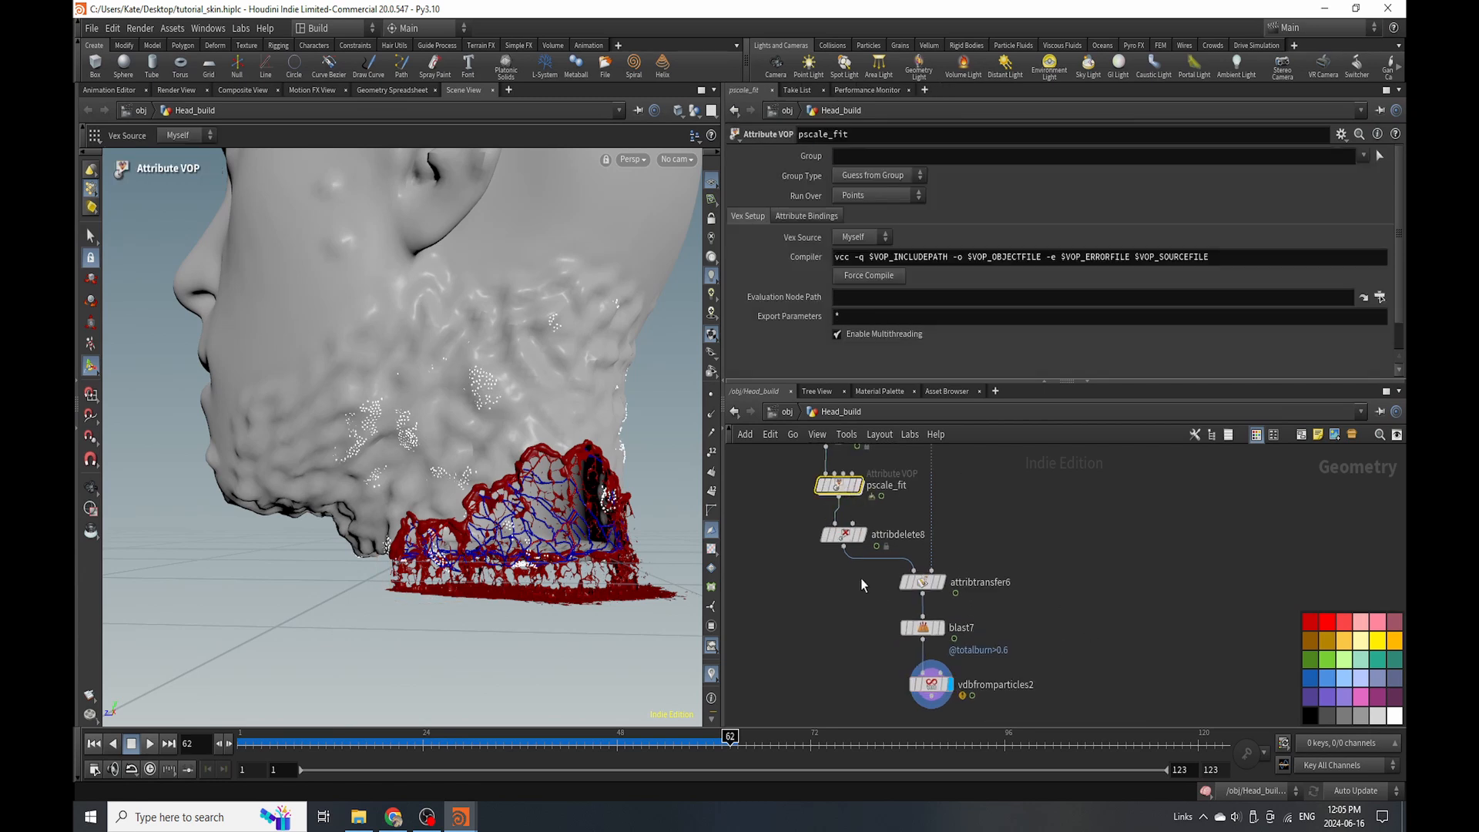
{"action": "scroll", "coordinate": [848, 493], "scroll_direction": "down", "scroll_amount": 1}
{"action": "left_click", "coordinate": [832, 468]}
{"action": "left_click", "coordinate": [1127, 243]}
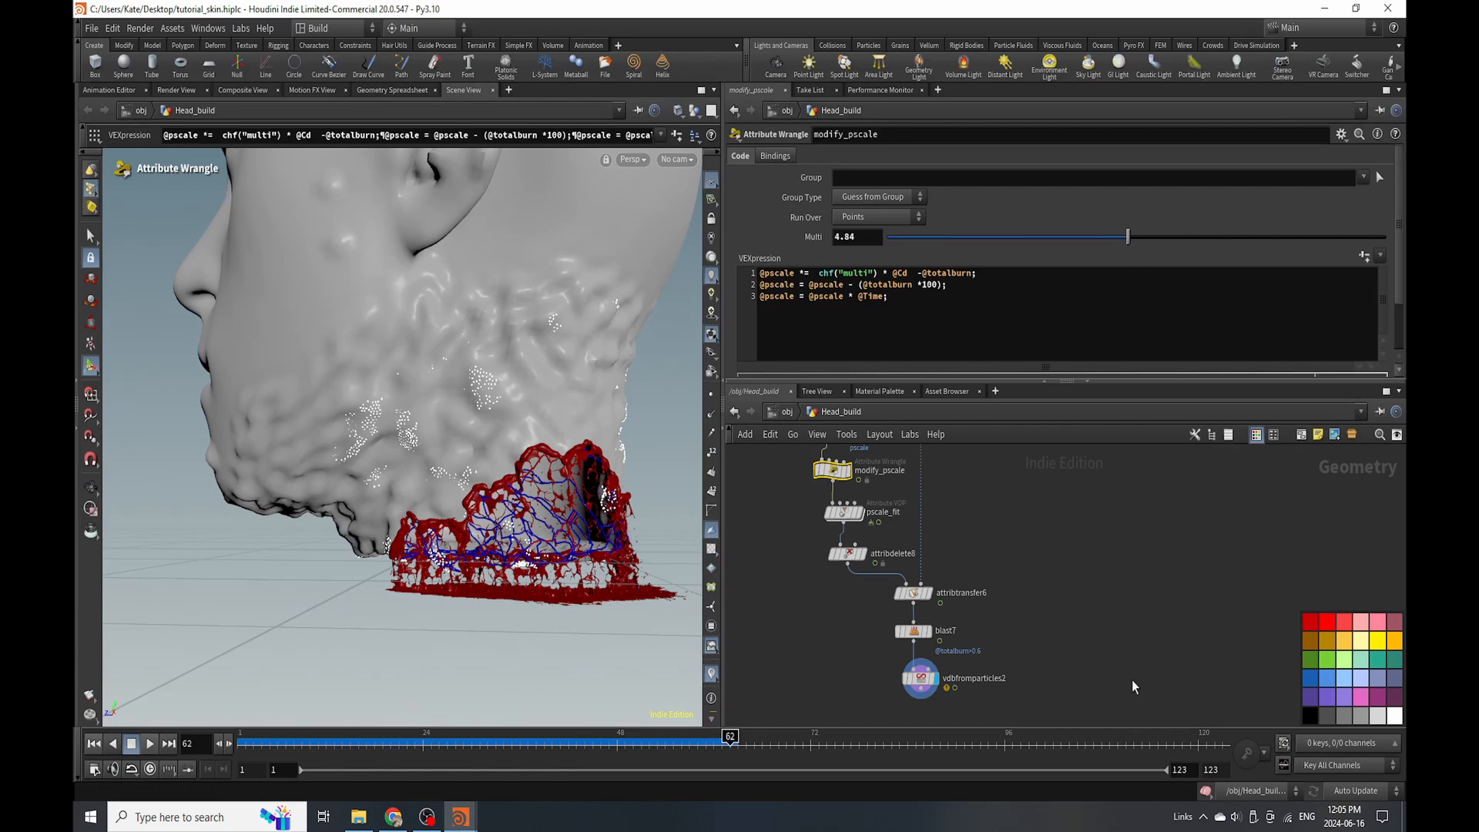
{"action": "scroll", "coordinate": [938, 688], "scroll_direction": "up", "scroll_amount": 1}
{"action": "left_click", "coordinate": [936, 686]}
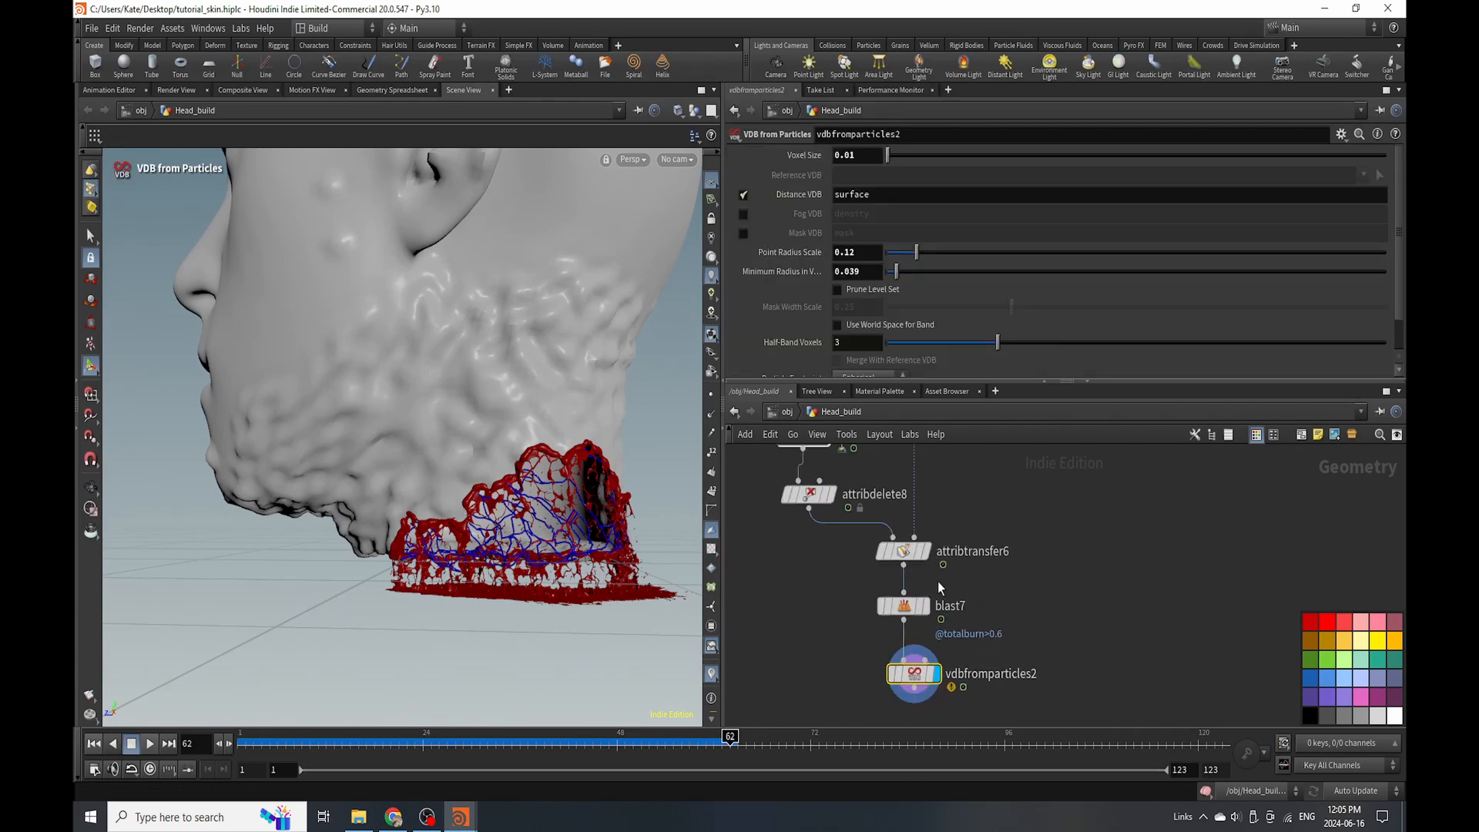
{"action": "scroll", "coordinate": [830, 576], "scroll_direction": "up", "scroll_amount": 1}
{"action": "left_click", "coordinate": [831, 575]}
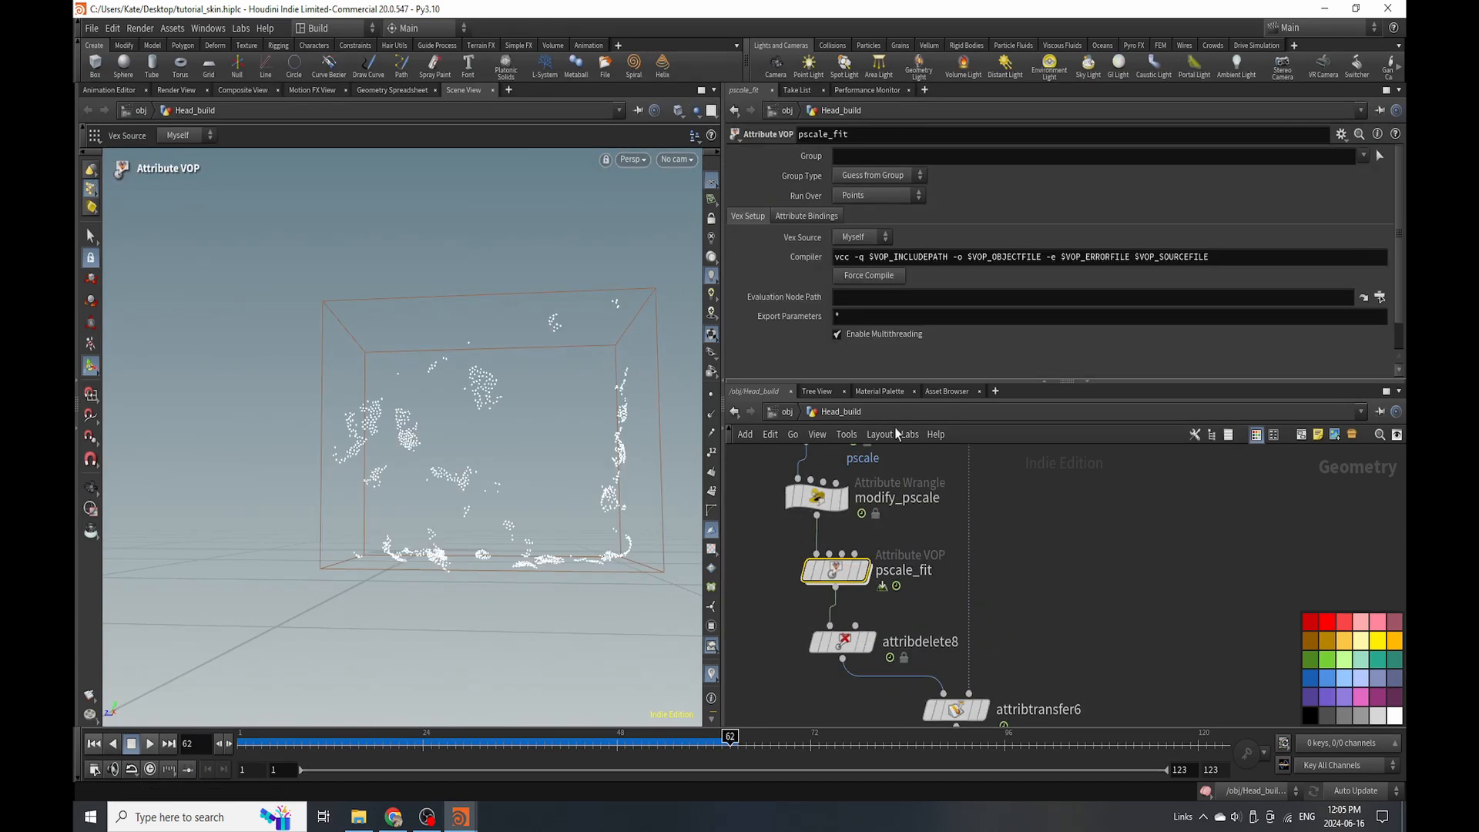
{"action": "scroll", "coordinate": [864, 616], "scroll_direction": "down", "scroll_amount": 6}
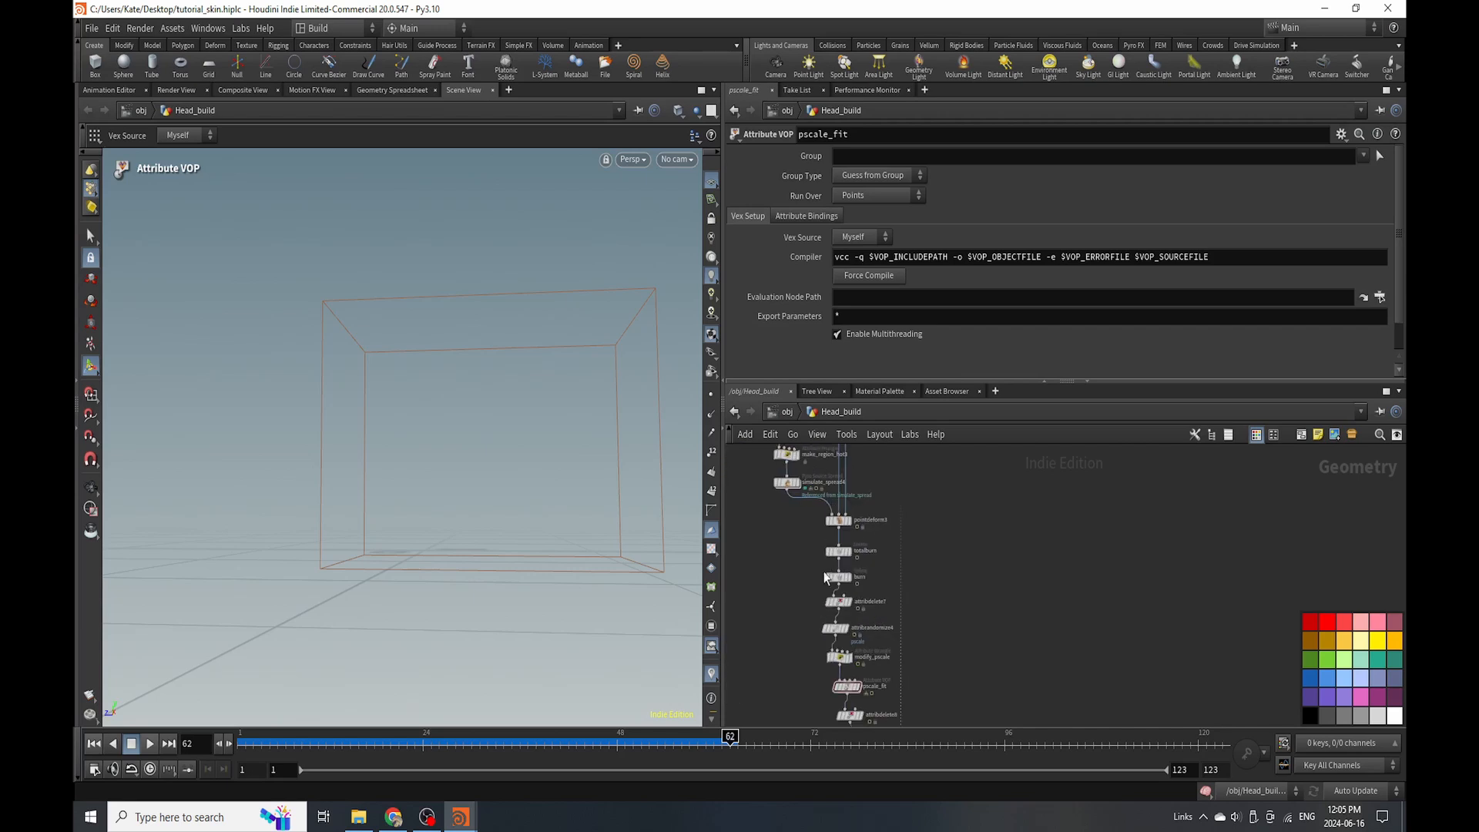
{"action": "scroll", "coordinate": [804, 518], "scroll_direction": "up", "scroll_amount": 5}
{"action": "left_click", "coordinate": [828, 620]}
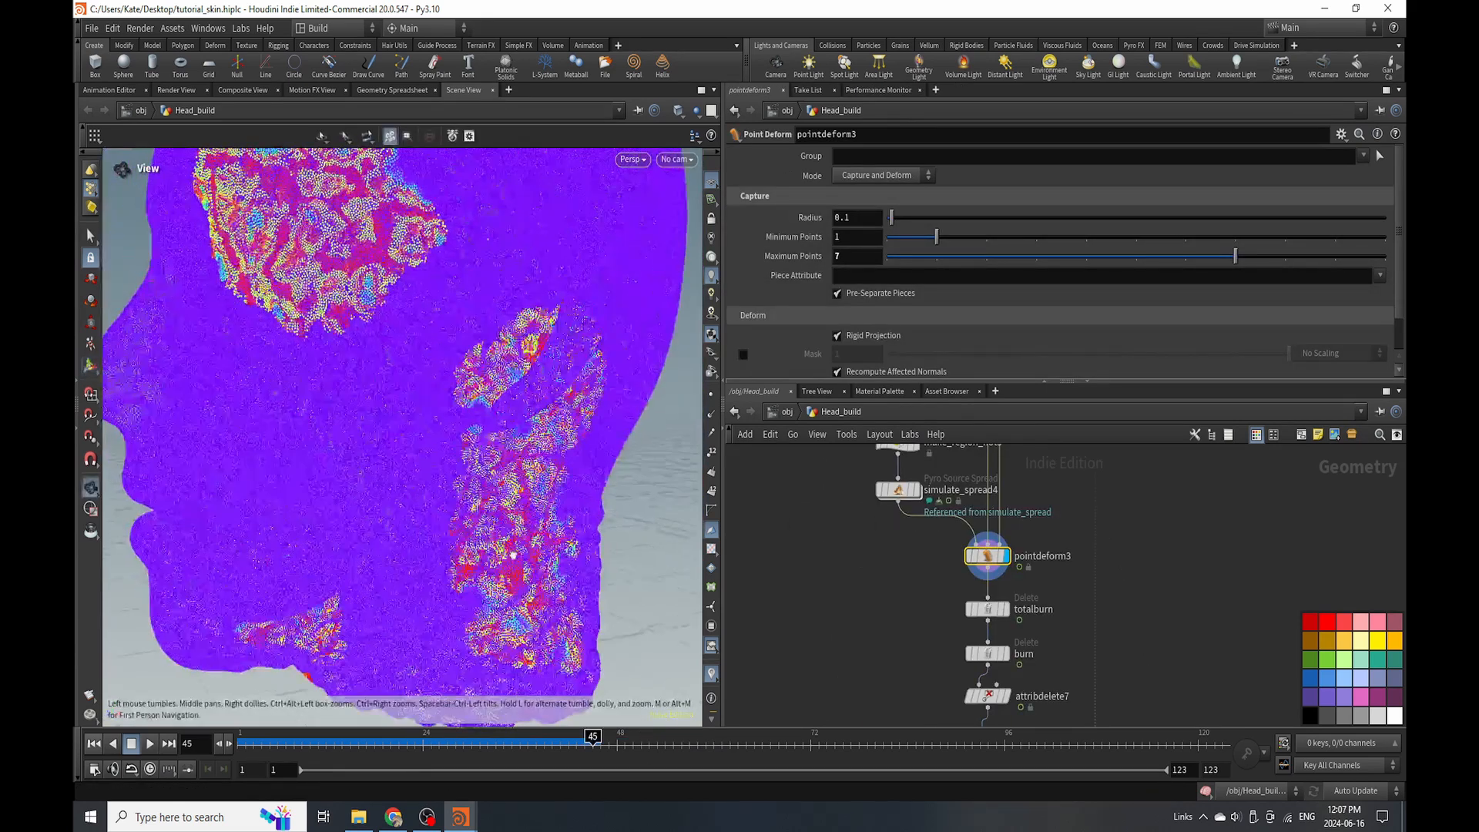
Replace the base group of create_hot_group3 with a patch of points along the lower back edge of the neck.
{"action": "scroll", "coordinate": [803, 593], "scroll_direction": "up", "scroll_amount": 5}
{"action": "left_click", "coordinate": [831, 602]}
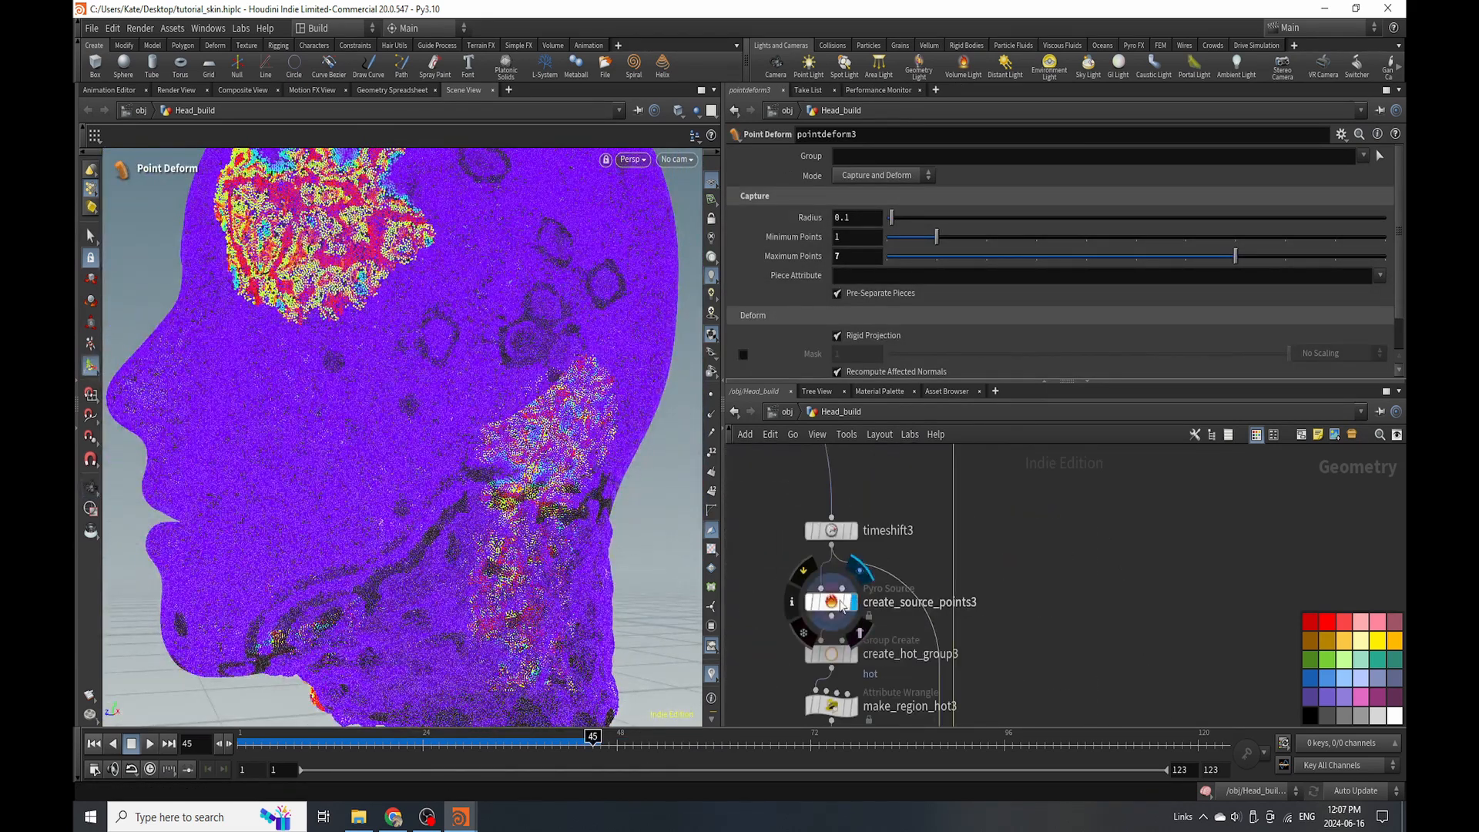
{"action": "left_click", "coordinate": [831, 653]}
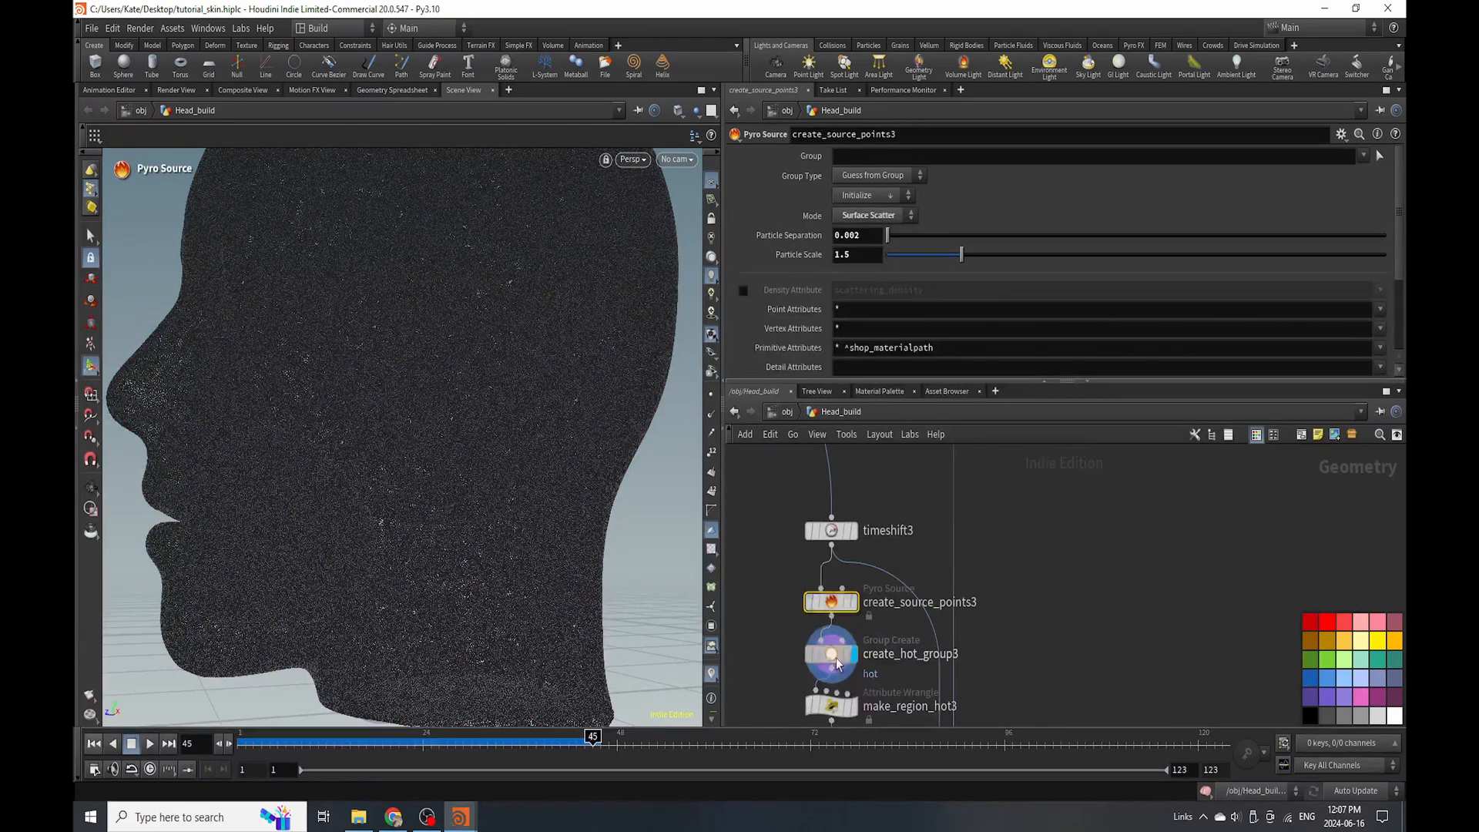
{"action": "scroll", "coordinate": [501, 488], "scroll_direction": "up", "scroll_amount": 4}
{"action": "key", "text": "Return"}
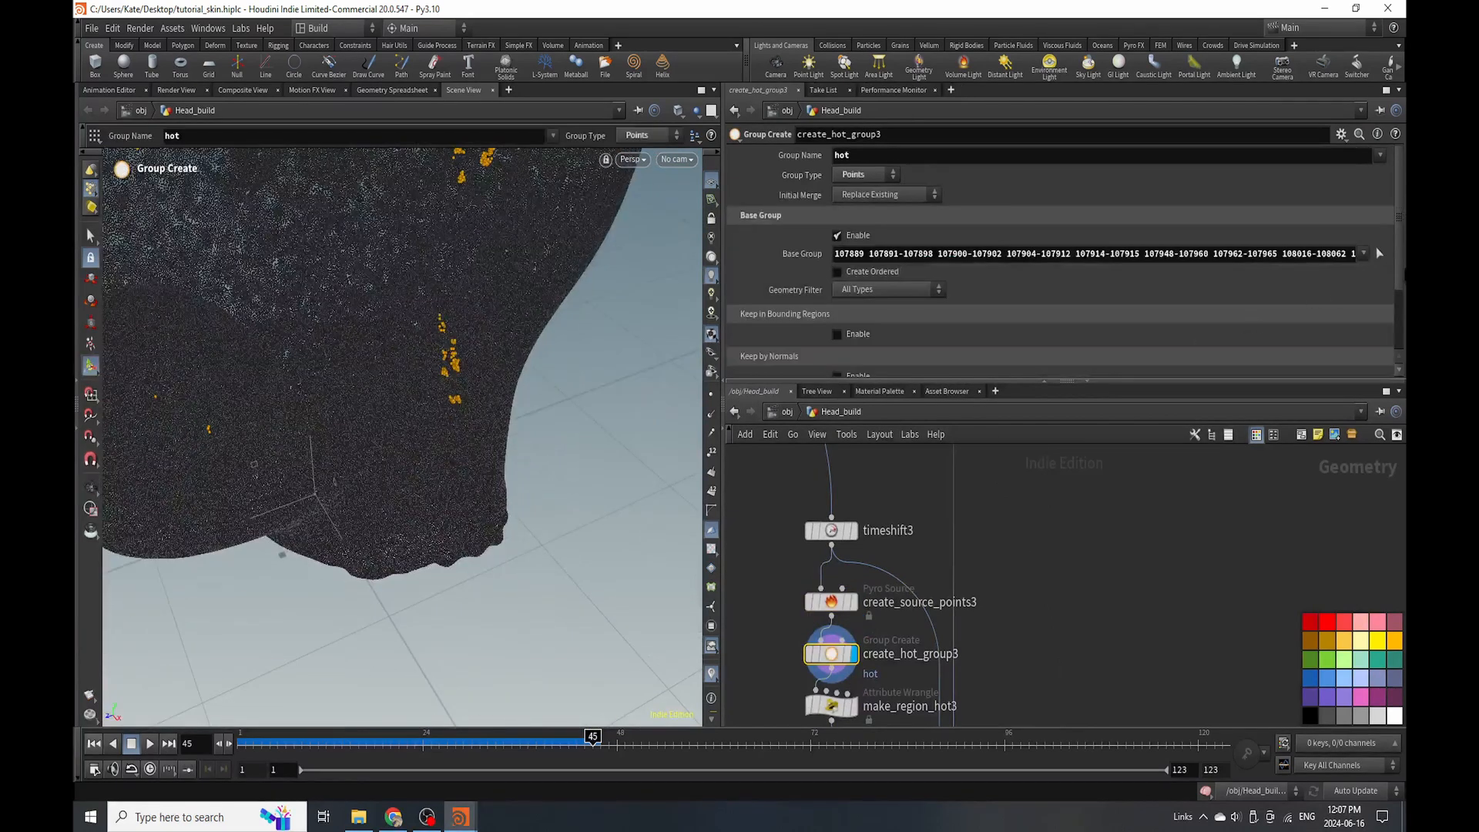
{"action": "left_click", "coordinate": [1379, 254]}
{"action": "left_click_drag", "start_coordinate": [409, 601], "coordinate": [494, 557]}
{"action": "key", "text": "Return"}
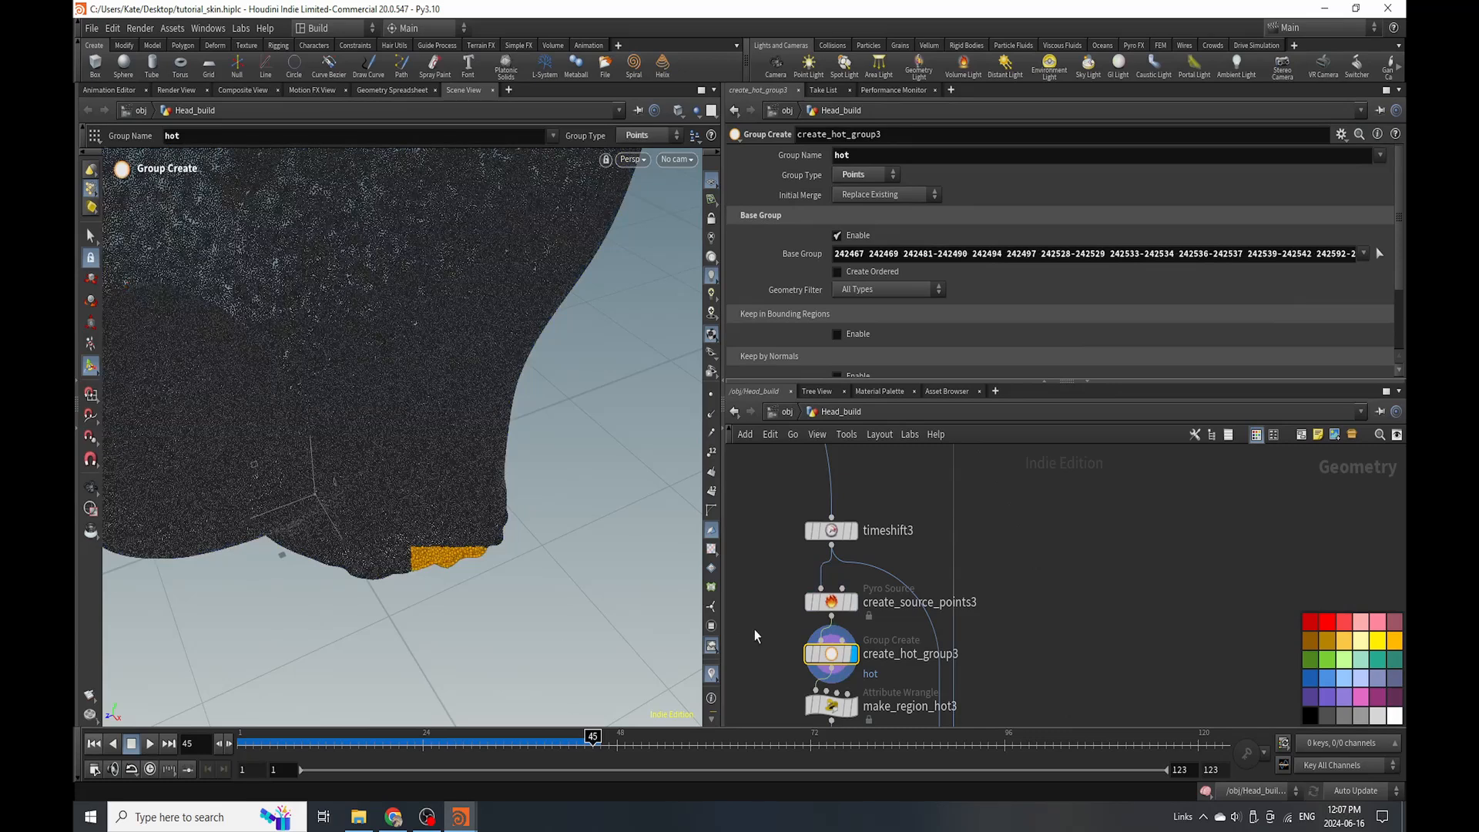
{"action": "scroll", "coordinate": [874, 609], "scroll_direction": "down", "scroll_amount": 2}
{"action": "left_click_drag", "start_coordinate": [416, 585], "coordinate": [331, 501], "text": "alt"}
{"action": "scroll", "coordinate": [981, 668], "scroll_direction": "down", "scroll_amount": 5}
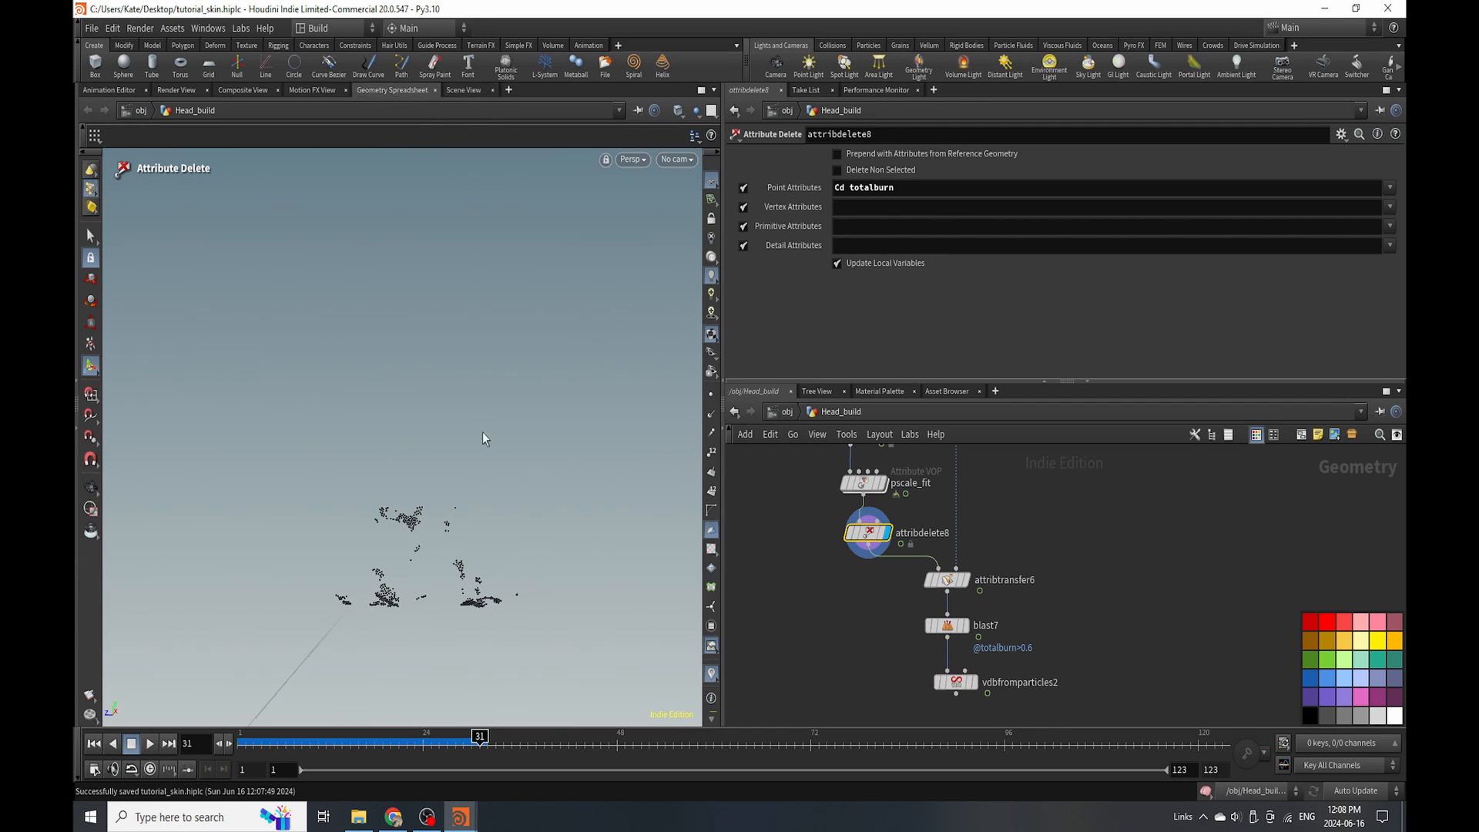
Check the pscale values of attribdelete8 in the geometry spreadsheet and open the pscale_fit network.
{"action": "left_click", "coordinate": [362, 91]}
{"action": "left_click", "coordinate": [418, 151]}
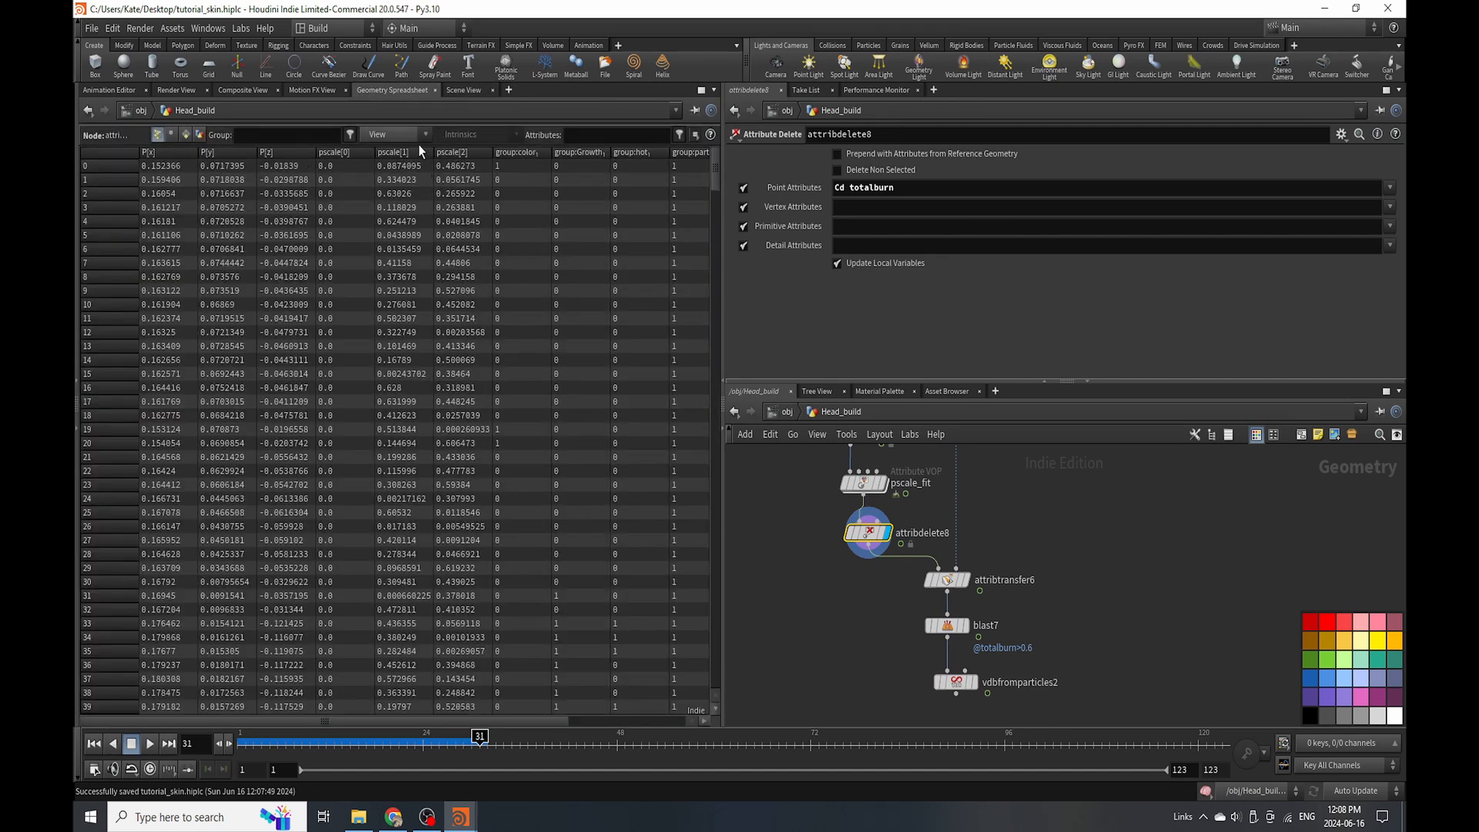
{"action": "double_click", "coordinate": [862, 483]}
{"action": "left_click", "coordinate": [994, 596]}
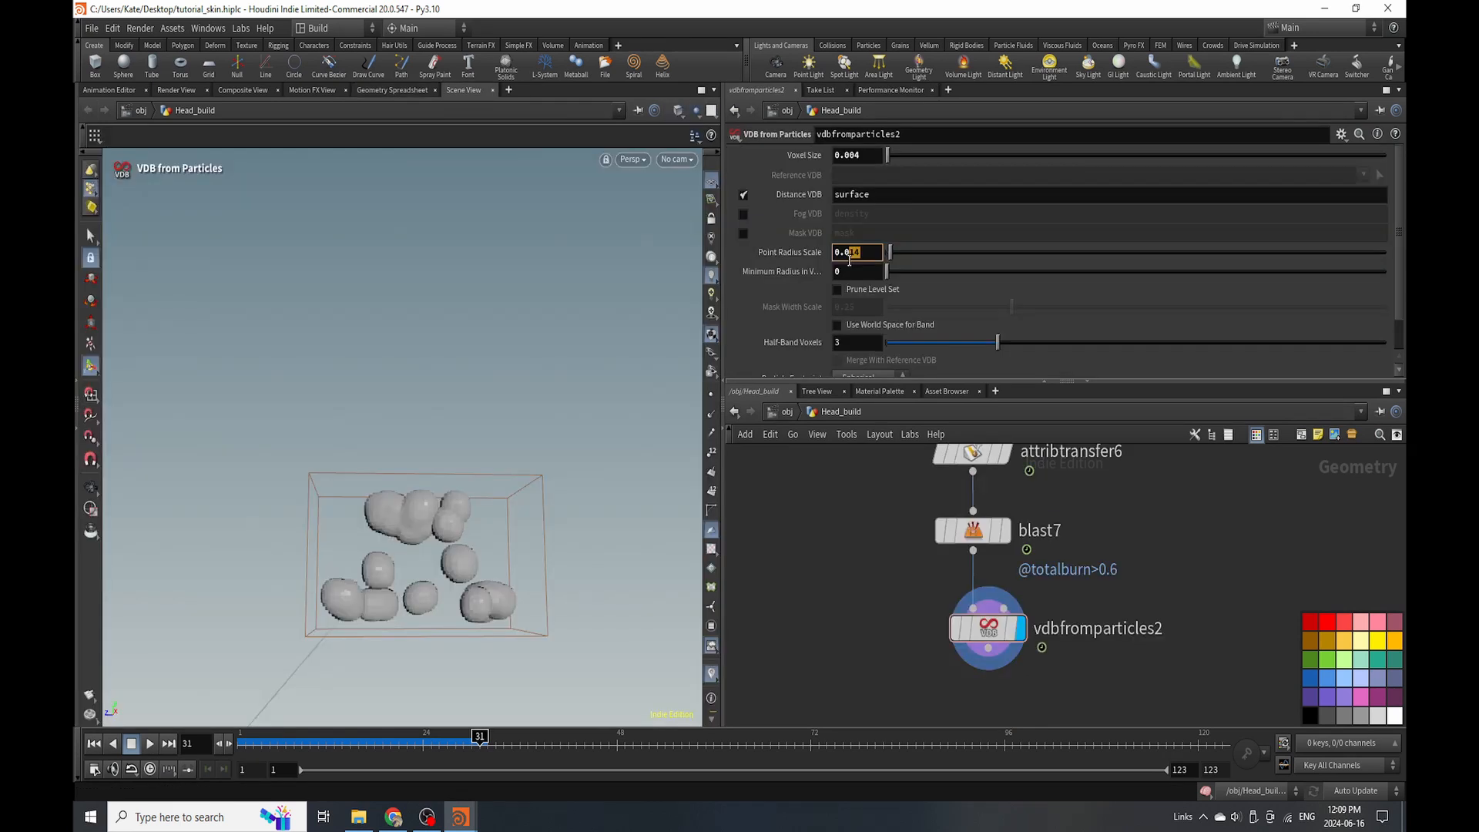
Set the point radius scale of vdbfromparticles2 to 0.002 and its voxel size to 0.0007.
{"action": "type", "text": "02"}
{"action": "key", "text": "Return"}
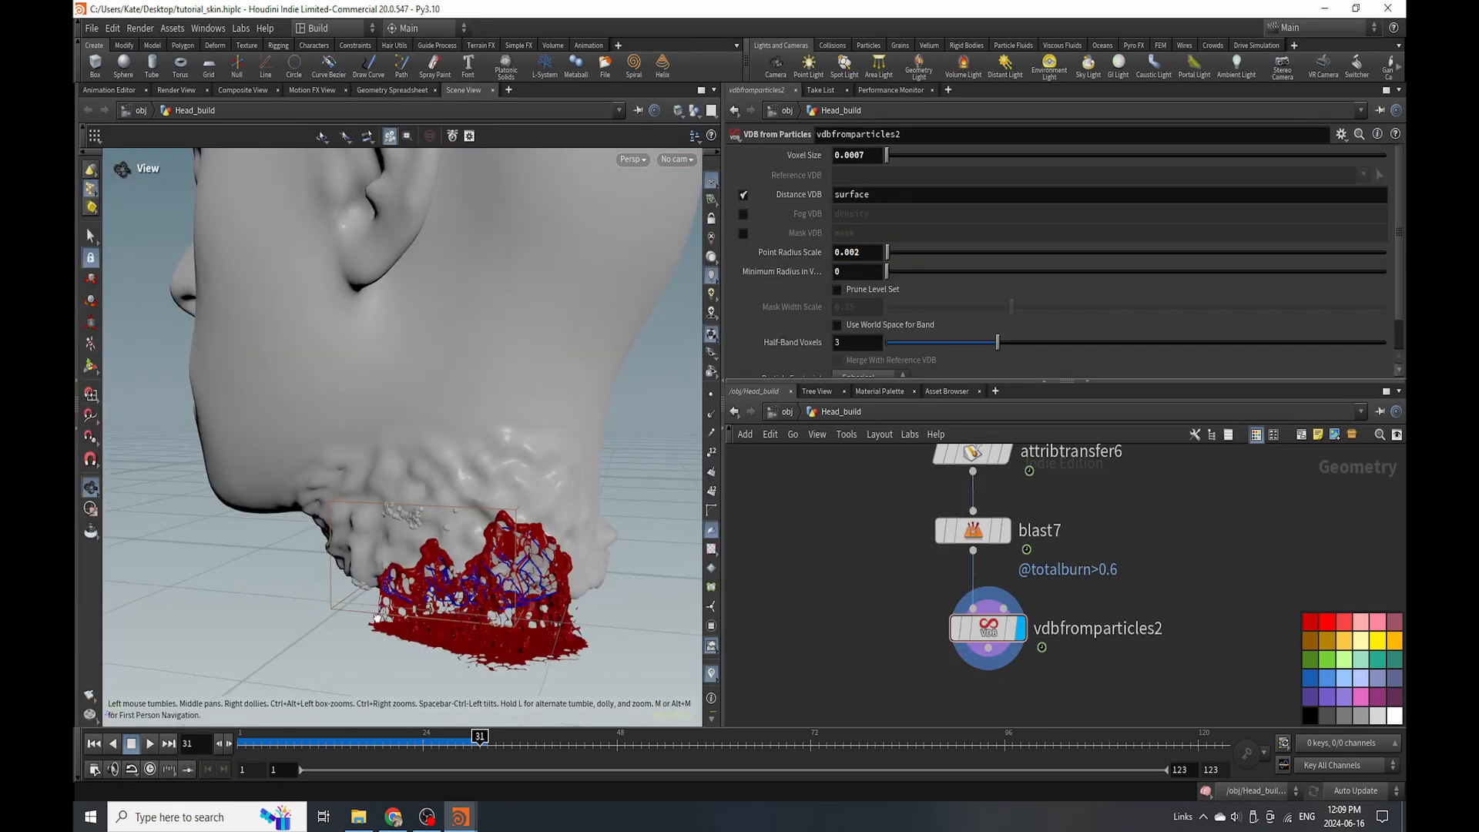
{"action": "scroll", "coordinate": [466, 440], "scroll_direction": "up", "scroll_amount": 5}
{"action": "left_click_drag", "start_coordinate": [466, 440], "coordinate": [462, 484]}
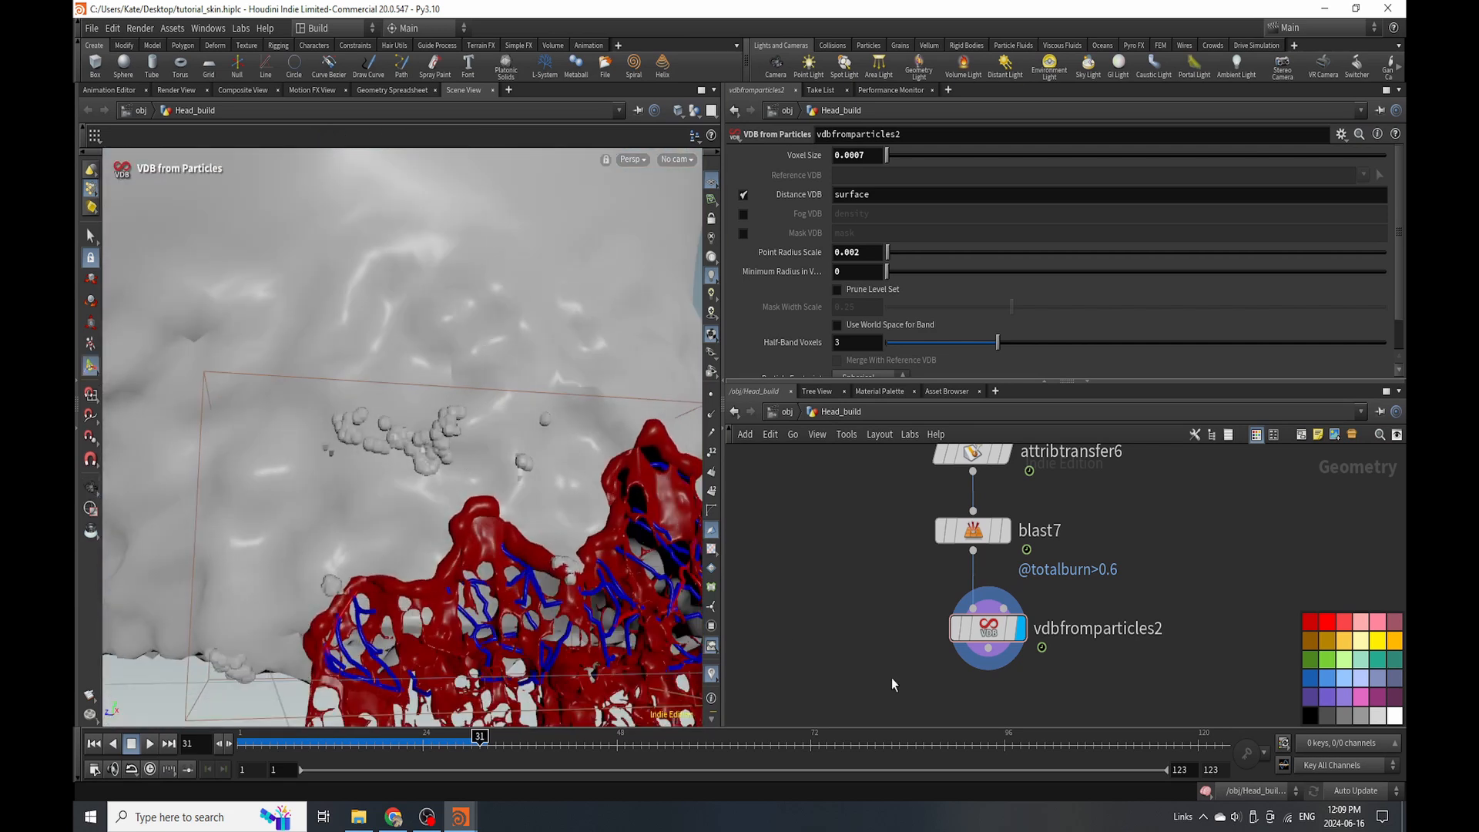
Delete the commented-out totalburn subtraction line from the modify_pscale code and save the scene.
{"action": "scroll", "coordinate": [963, 631], "scroll_direction": "down", "scroll_amount": 3}
{"action": "middle_click_drag", "start_coordinate": [903, 597], "coordinate": [914, 681]}
{"action": "scroll", "coordinate": [887, 515], "scroll_direction": "up", "scroll_amount": 3}
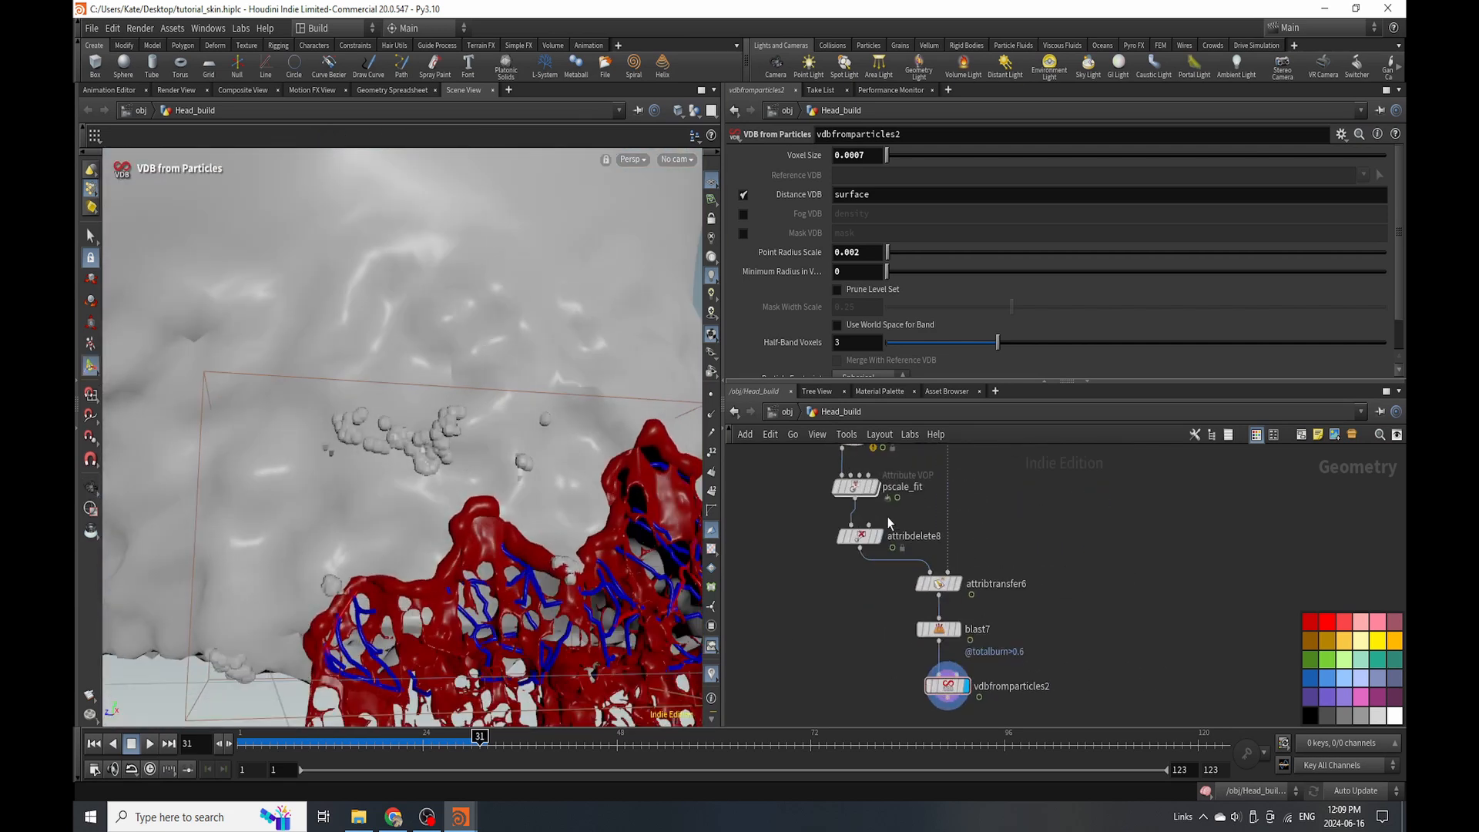
{"action": "middle_click_drag", "start_coordinate": [853, 487], "coordinate": [877, 617]}
{"action": "left_click", "coordinate": [860, 556]}
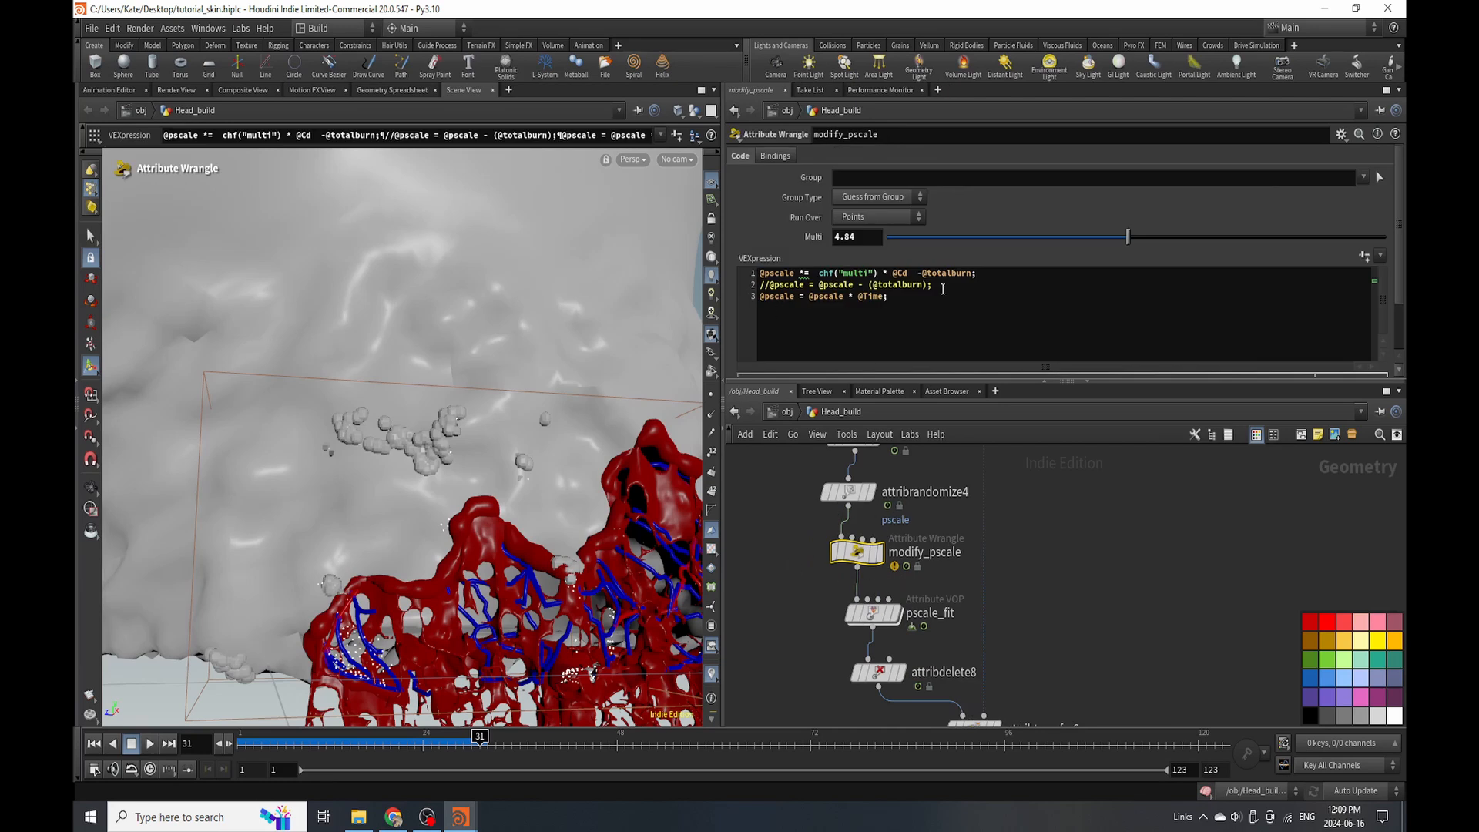
{"action": "left_click_drag", "start_coordinate": [942, 289], "coordinate": [976, 274]}
{"action": "key", "text": "BackSpace"}
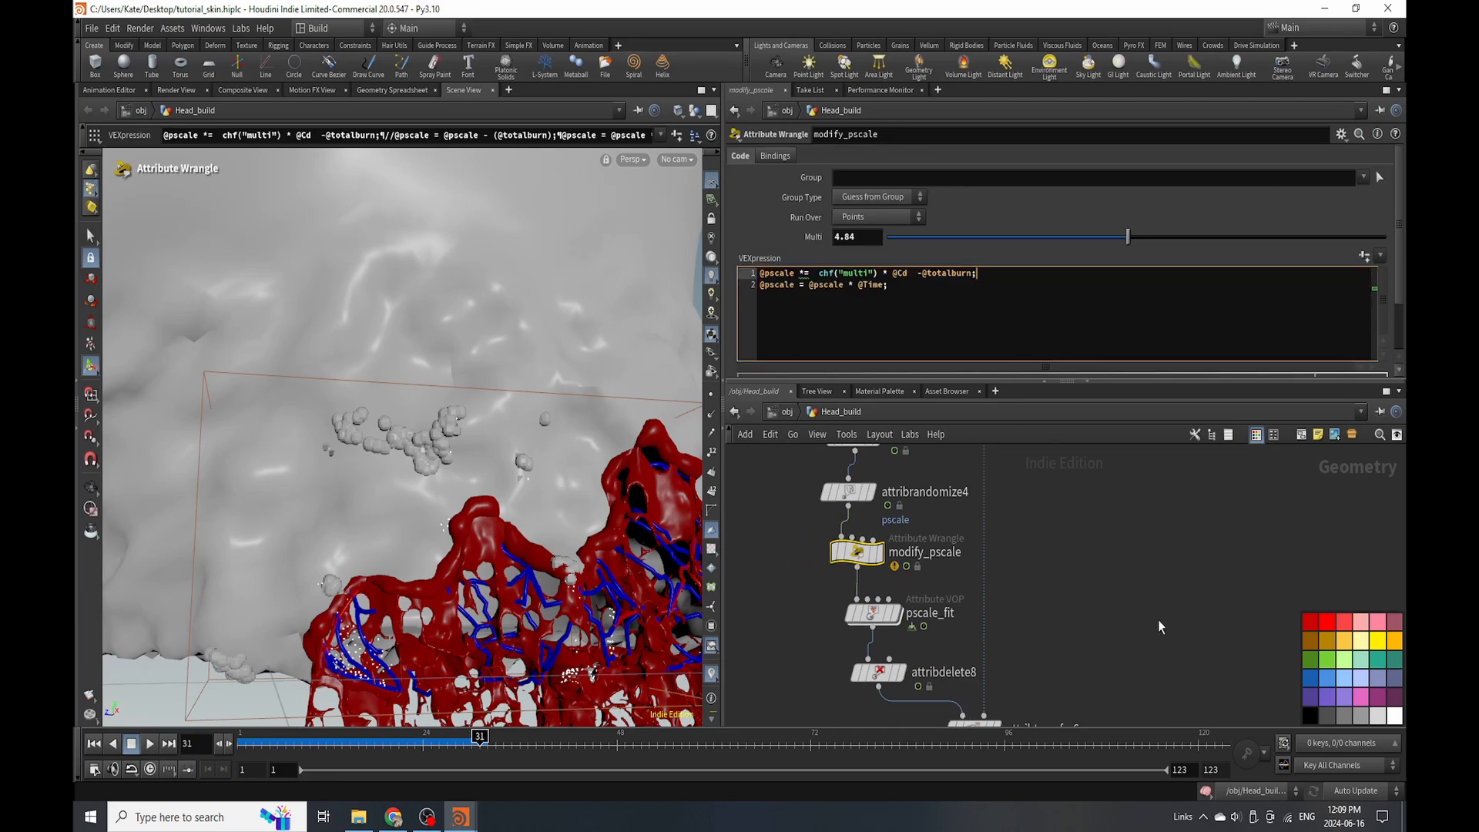
{"action": "left_click", "coordinate": [1158, 620]}
{"action": "key", "text": "ctrl+s"}
Connect a VDB Smooth node below vdbfromparticles2, display it, and set its iterations to 2.
{"action": "scroll", "coordinate": [1129, 626], "scroll_direction": "down", "scroll_amount": 5}
{"action": "scroll", "coordinate": [963, 630], "scroll_direction": "up", "scroll_amount": 5}
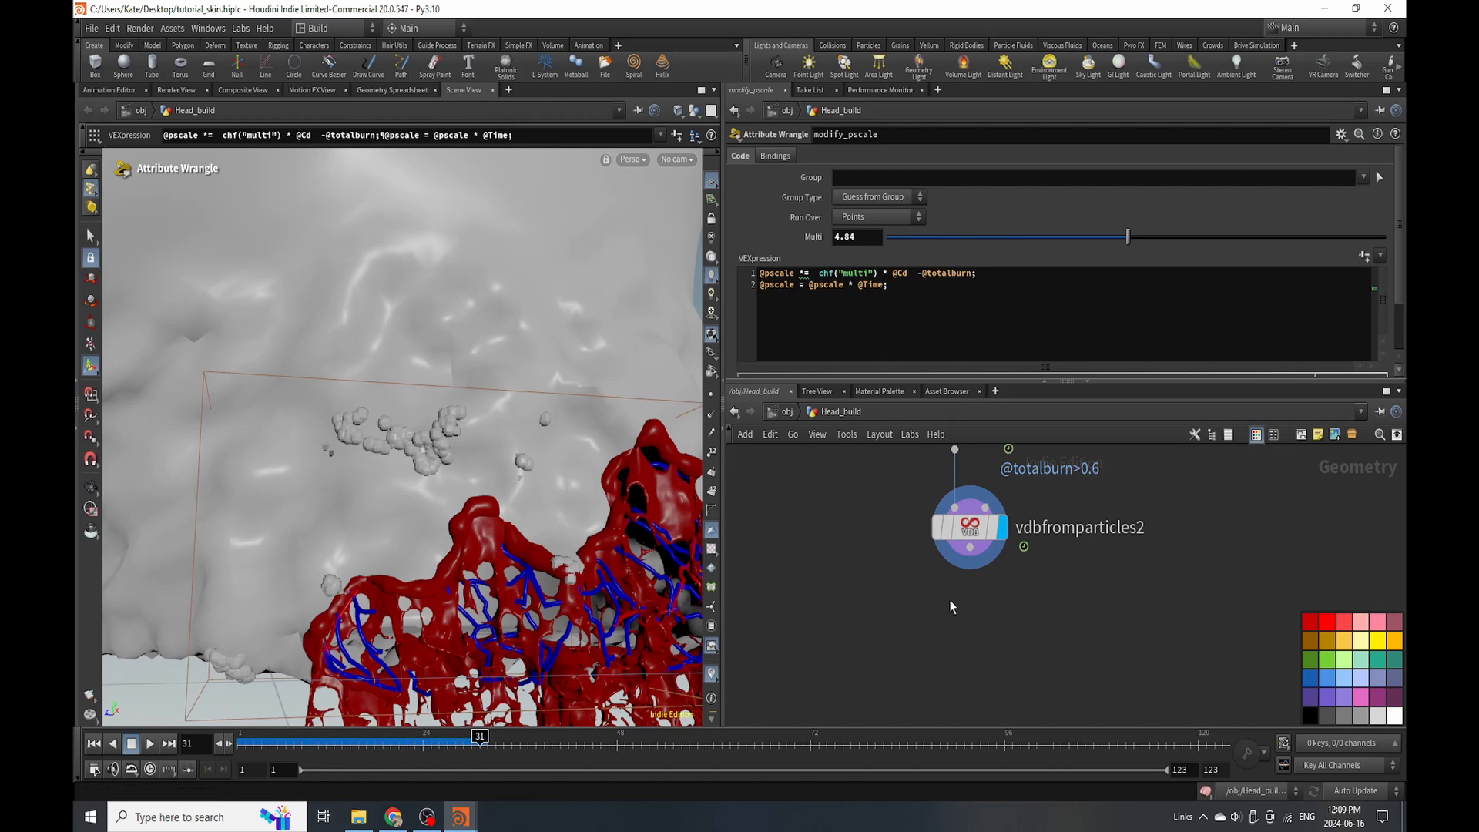
{"action": "key", "text": "Tab"}
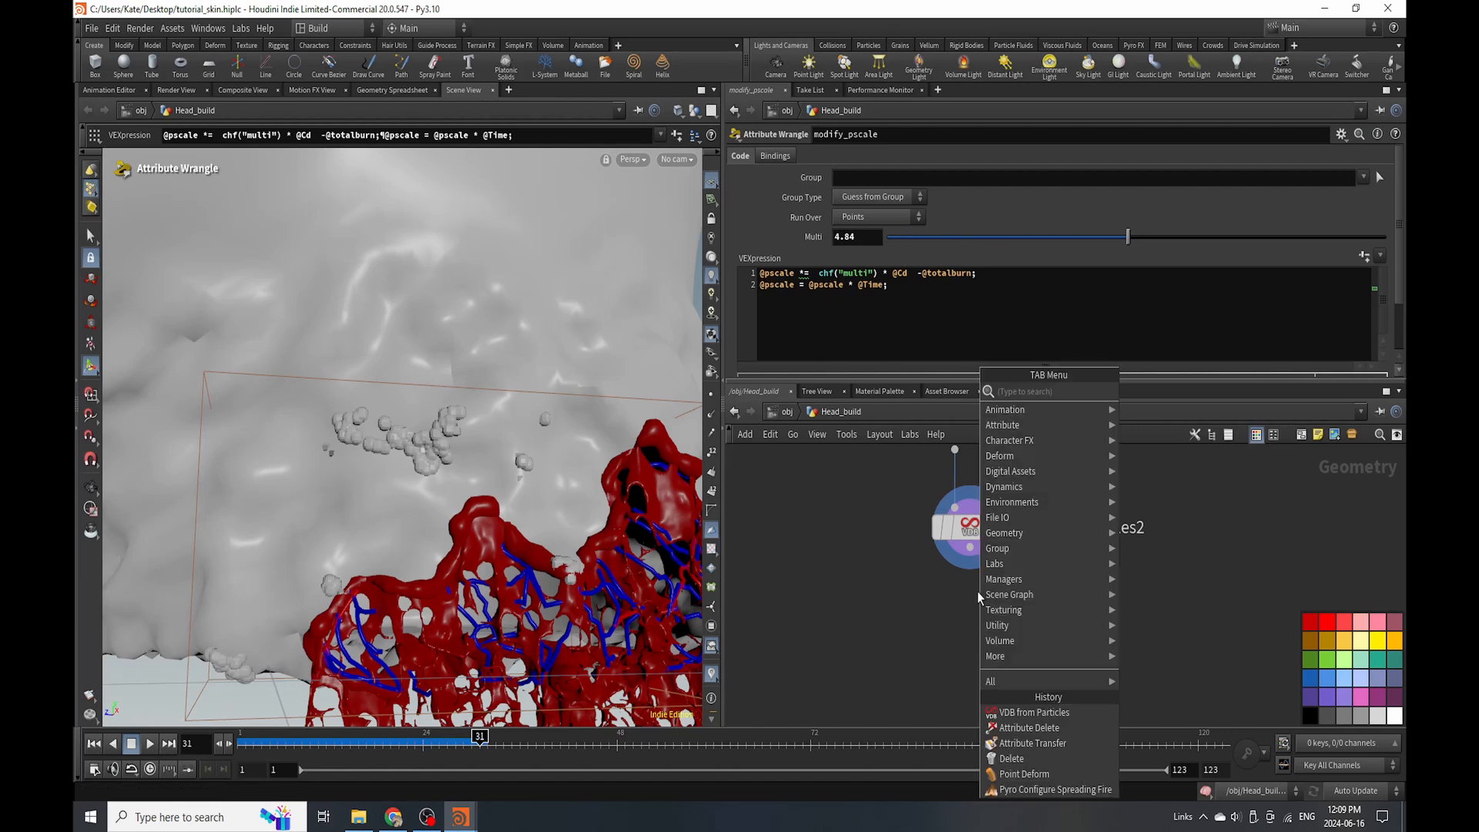
{"action": "type", "text": "vdbs"}
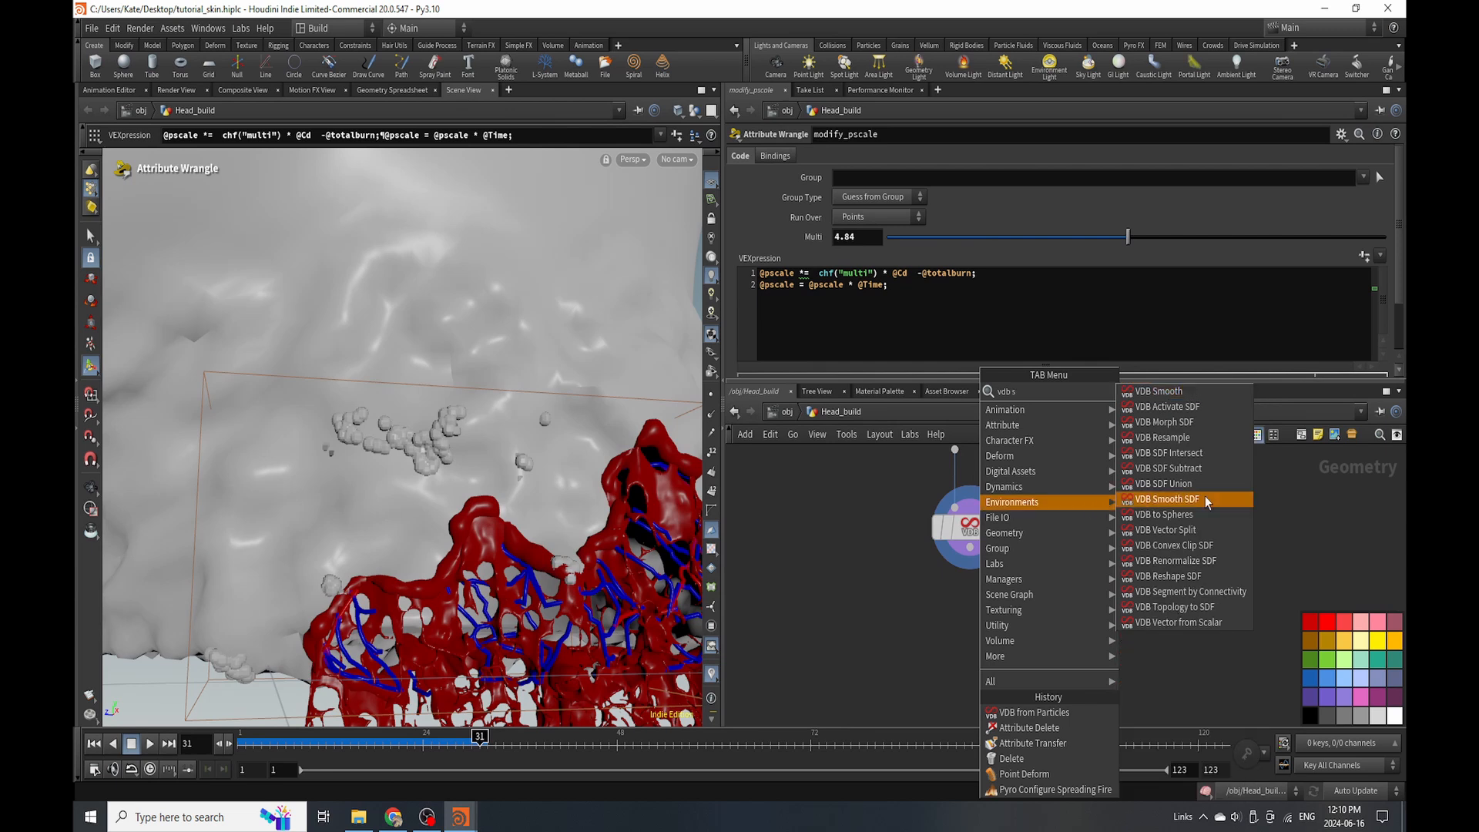
{"action": "left_click", "coordinate": [1189, 392]}
{"action": "left_click", "coordinate": [975, 611]}
{"action": "left_click_drag", "start_coordinate": [969, 548], "coordinate": [955, 592]}
{"action": "left_click", "coordinate": [1002, 612]}
{"action": "left_click", "coordinate": [988, 251]}
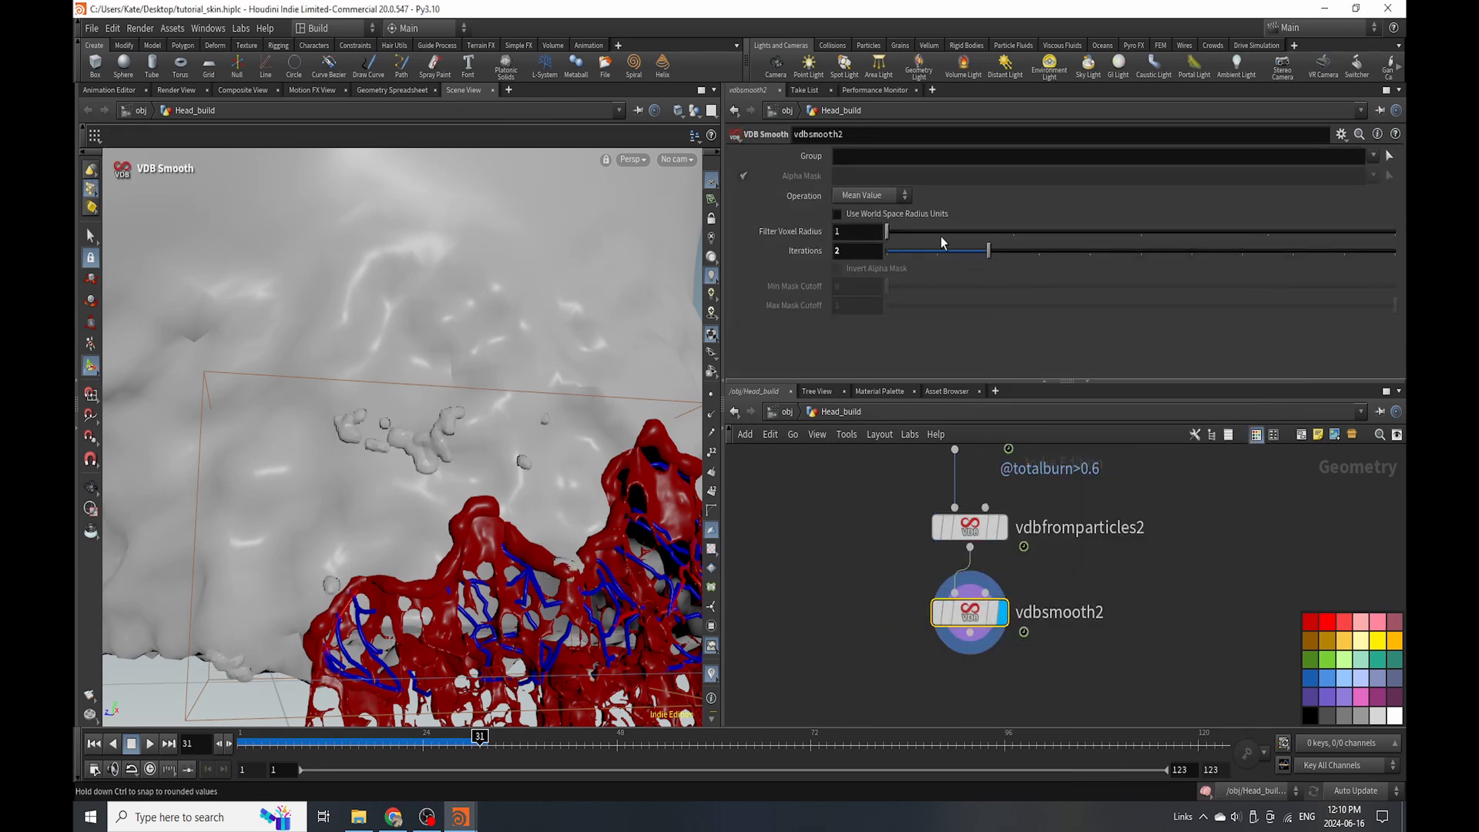
Set the voxel size of vdbfromparticles2 to 0.0004.
{"action": "scroll", "coordinate": [980, 636], "scroll_direction": "down", "scroll_amount": 5}
{"action": "scroll", "coordinate": [986, 593], "scroll_direction": "up", "scroll_amount": 5}
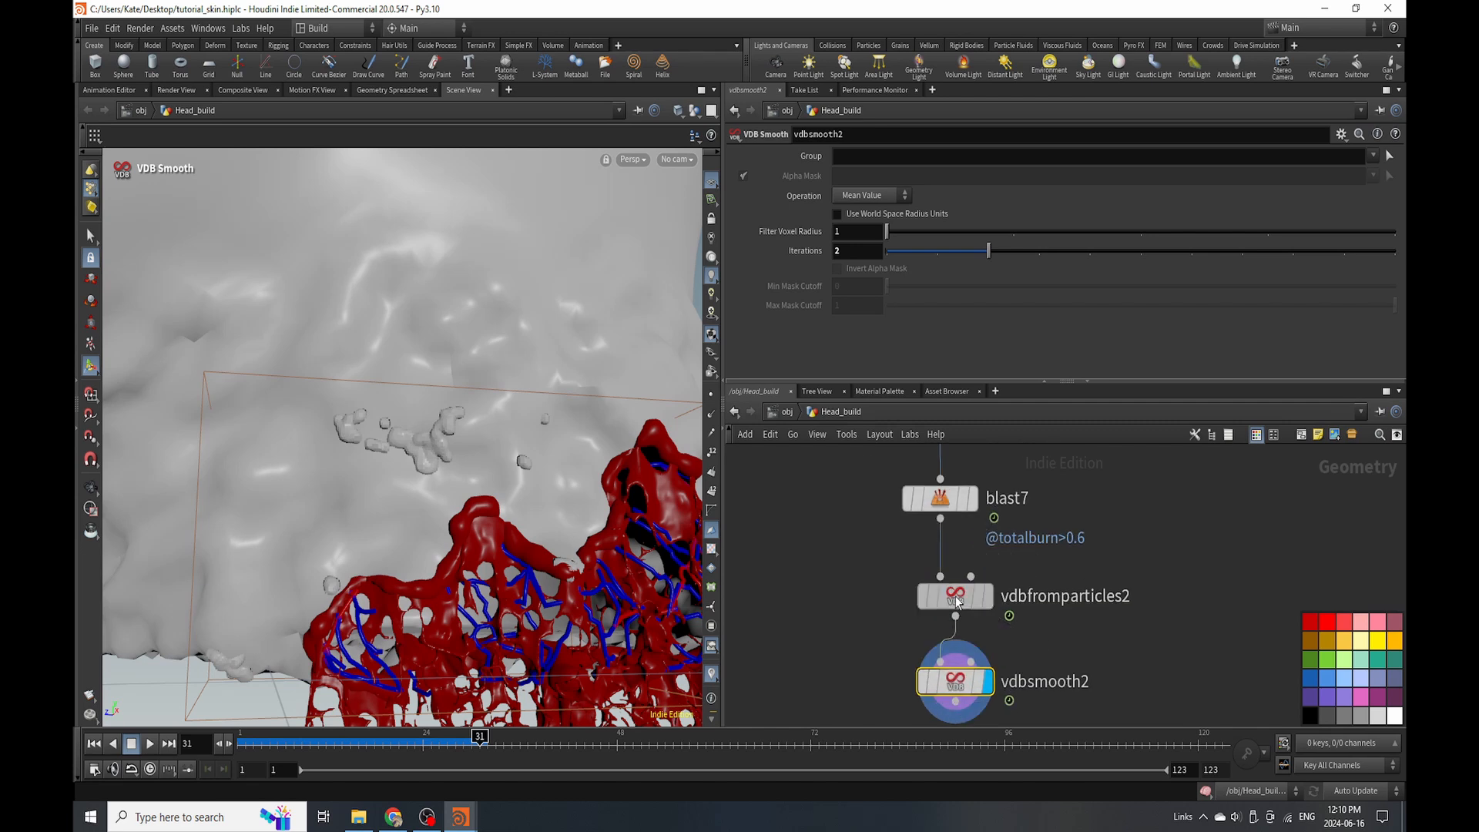
{"action": "left_click", "coordinate": [967, 595]}
{"action": "key", "text": "Return"}
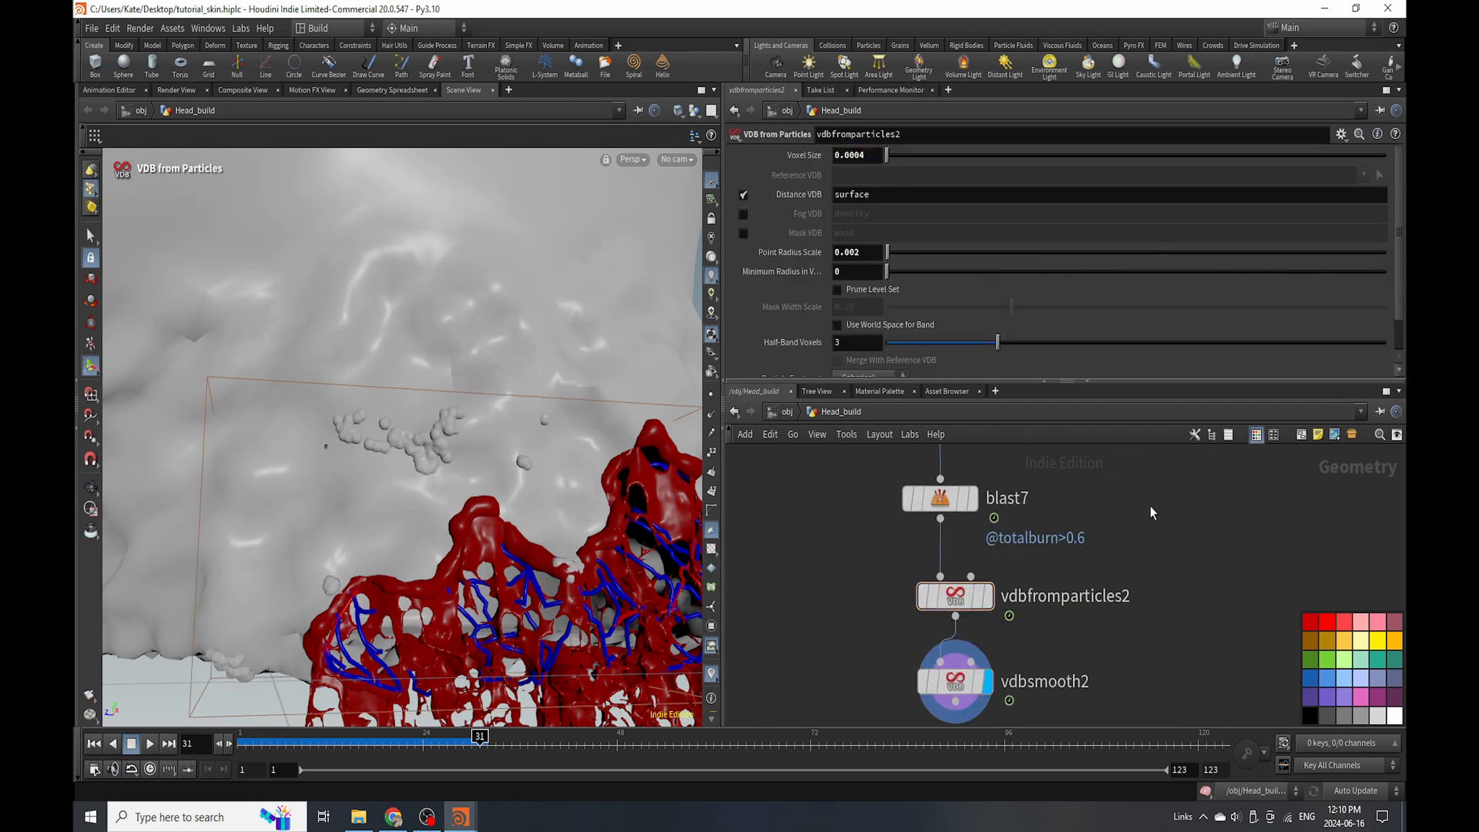
Raise the iterations of vdbsmooth2 to 8.
{"action": "left_click", "coordinate": [955, 681]}
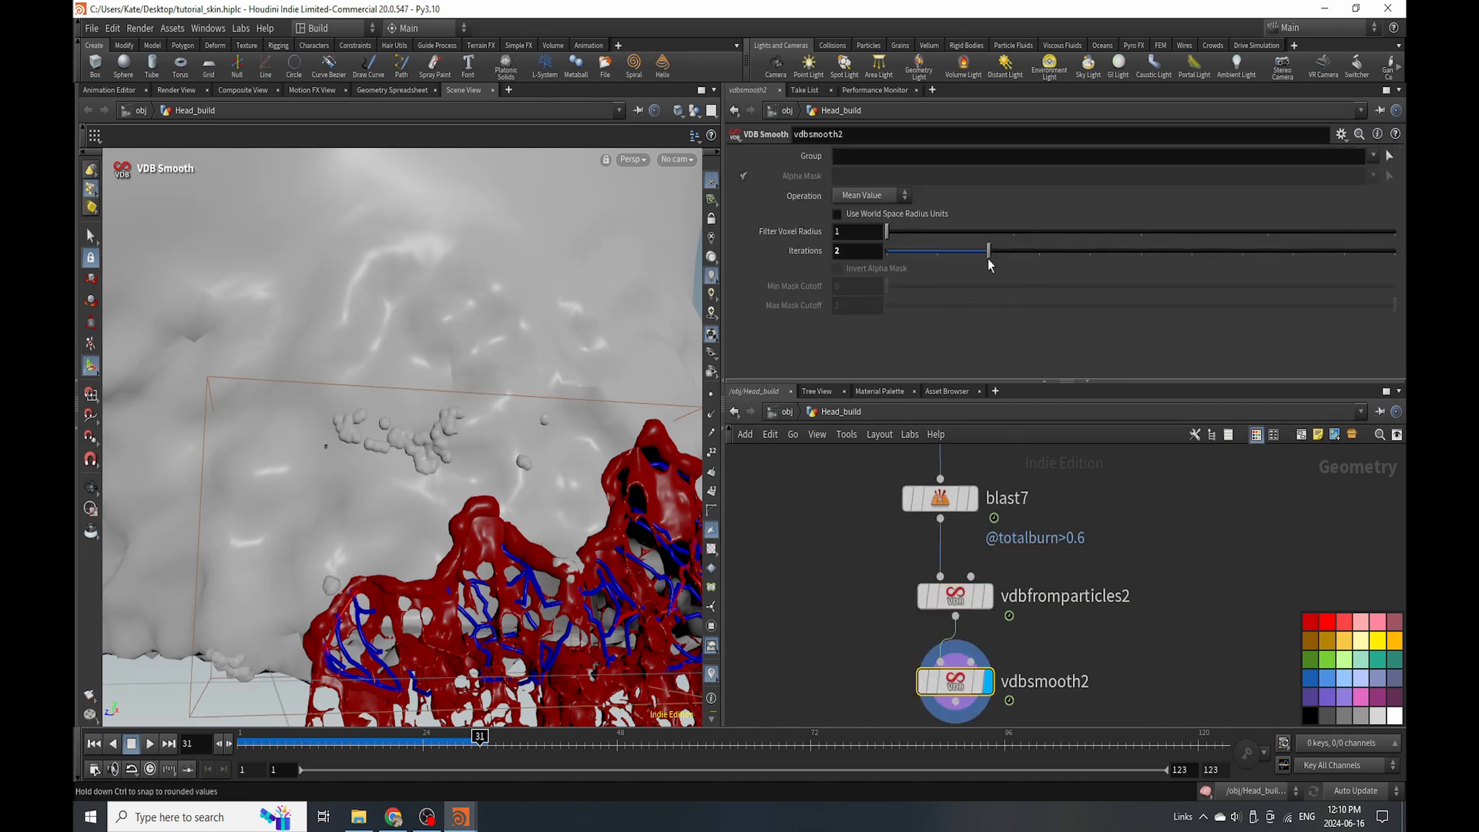
{"action": "left_click_drag", "start_coordinate": [988, 251], "coordinate": [1149, 266]}
{"action": "left_click_drag", "start_coordinate": [1280, 262], "coordinate": [1300, 262]}
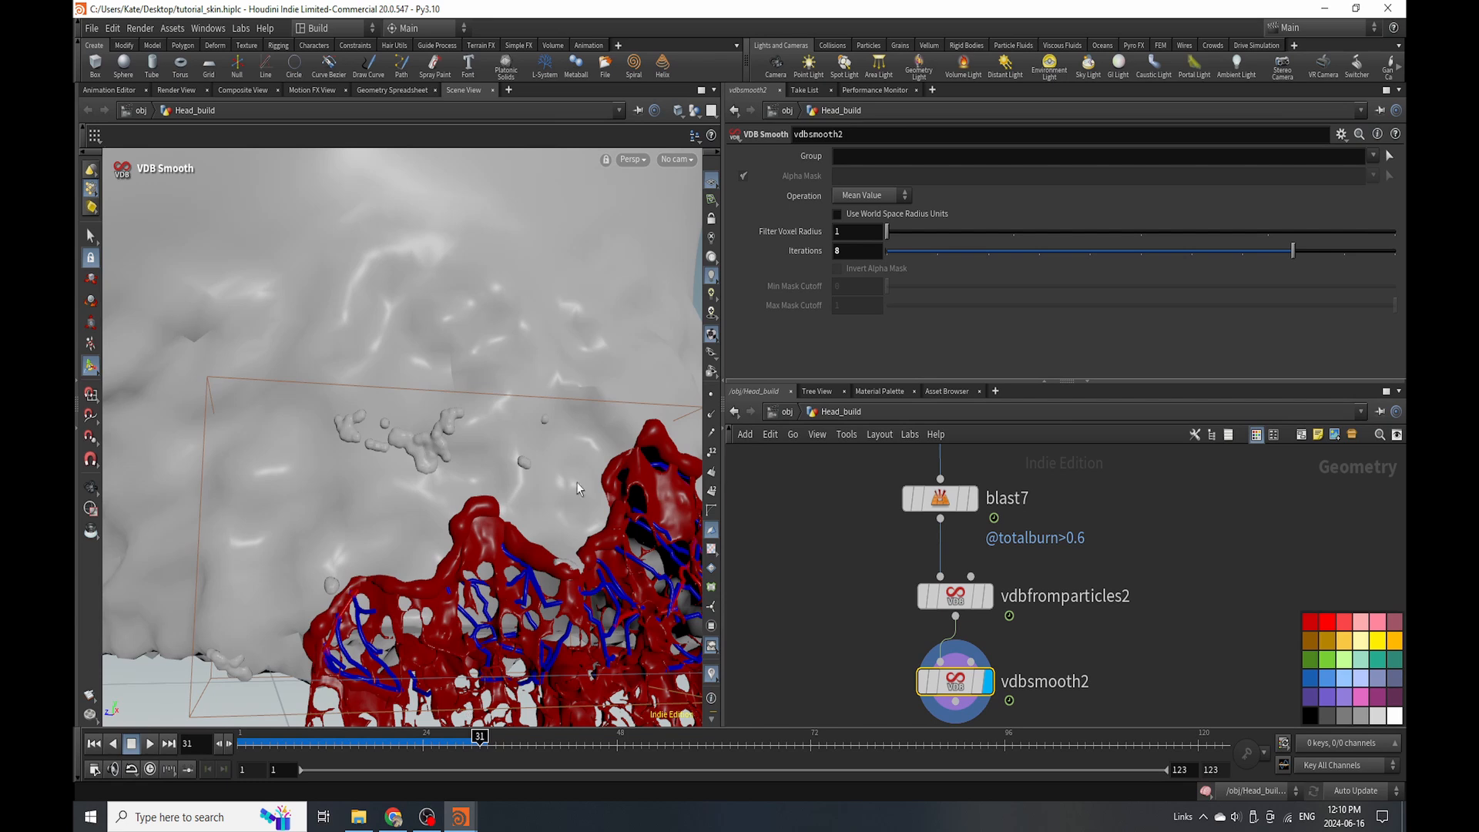
Examine the smoothed VDB on the jaw and neck from several angles and at different frames.
{"action": "right_click_drag", "start_coordinate": [578, 488], "coordinate": [331, 518], "text": "alt"}
{"action": "left_click_drag", "start_coordinate": [330, 518], "coordinate": [462, 528], "text": "alt"}
{"action": "right_click_drag", "start_coordinate": [462, 528], "coordinate": [616, 608], "text": "alt"}
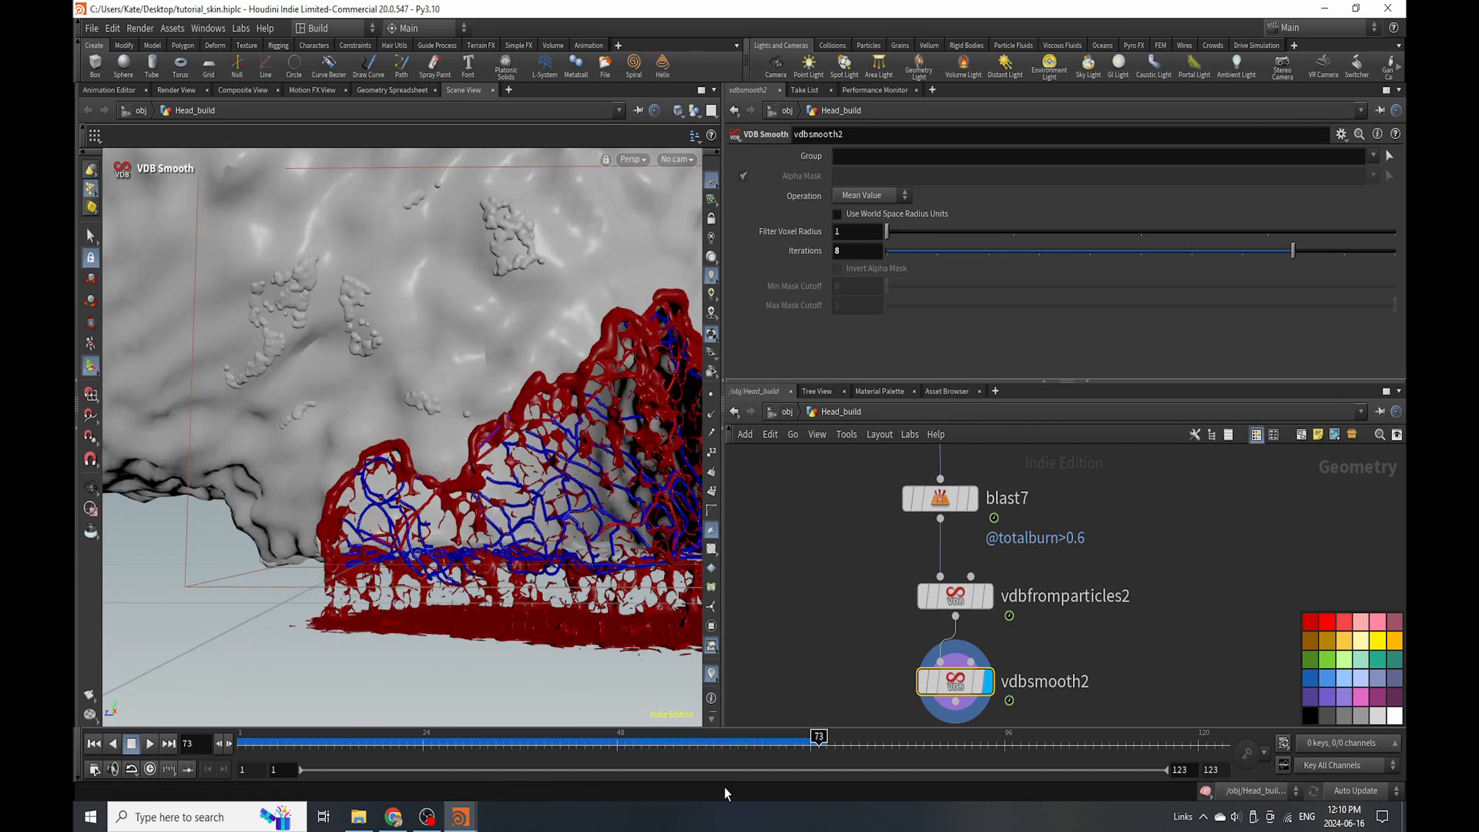
{"action": "right_click_drag", "start_coordinate": [376, 504], "coordinate": [231, 507], "text": "alt"}
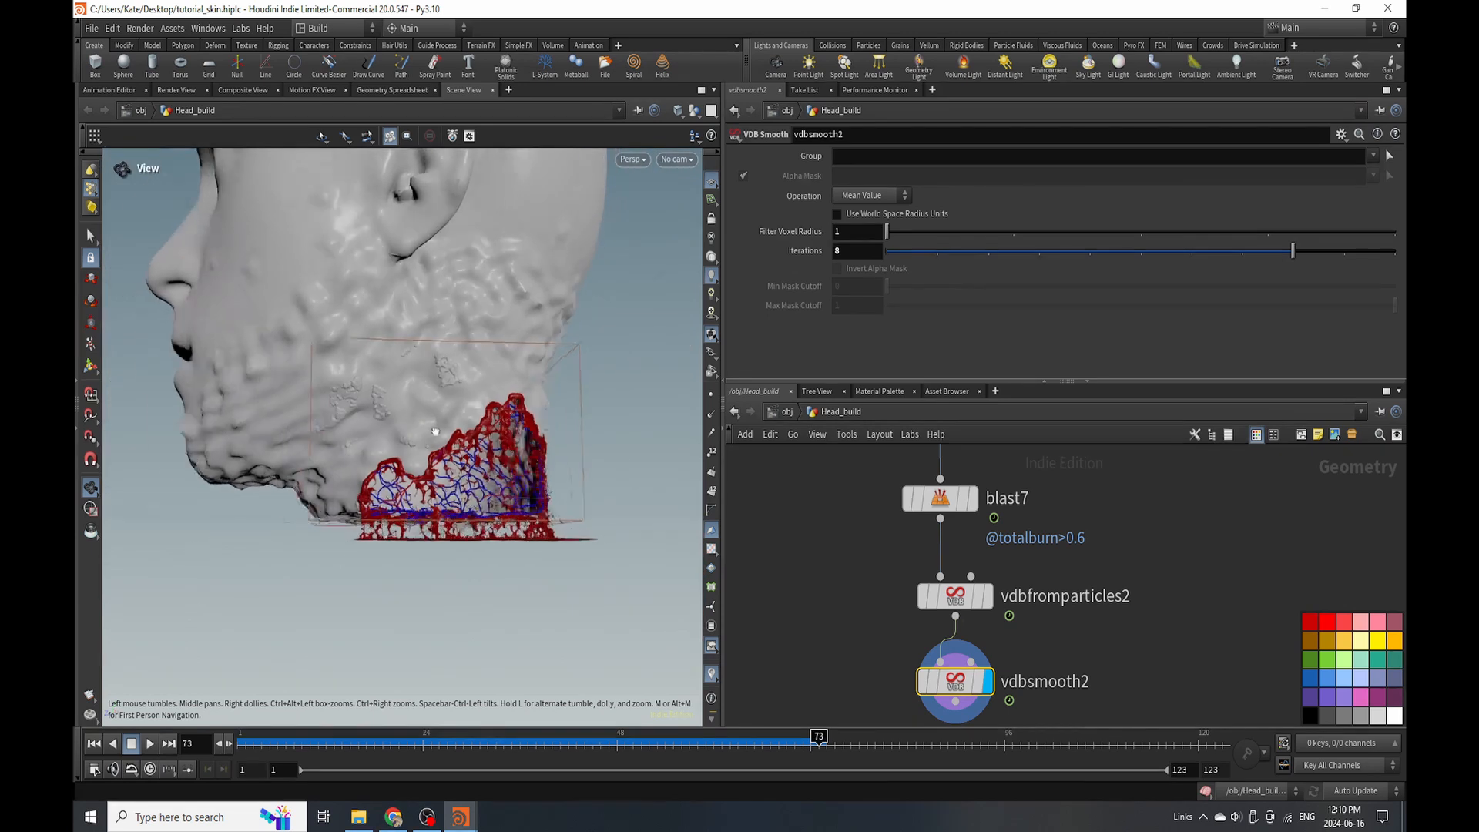
{"action": "left_click_drag", "start_coordinate": [369, 499], "coordinate": [451, 497], "text": "alt"}
{"action": "scroll", "coordinate": [452, 497], "scroll_direction": "up", "scroll_amount": 5}
{"action": "key", "text": "Return"}
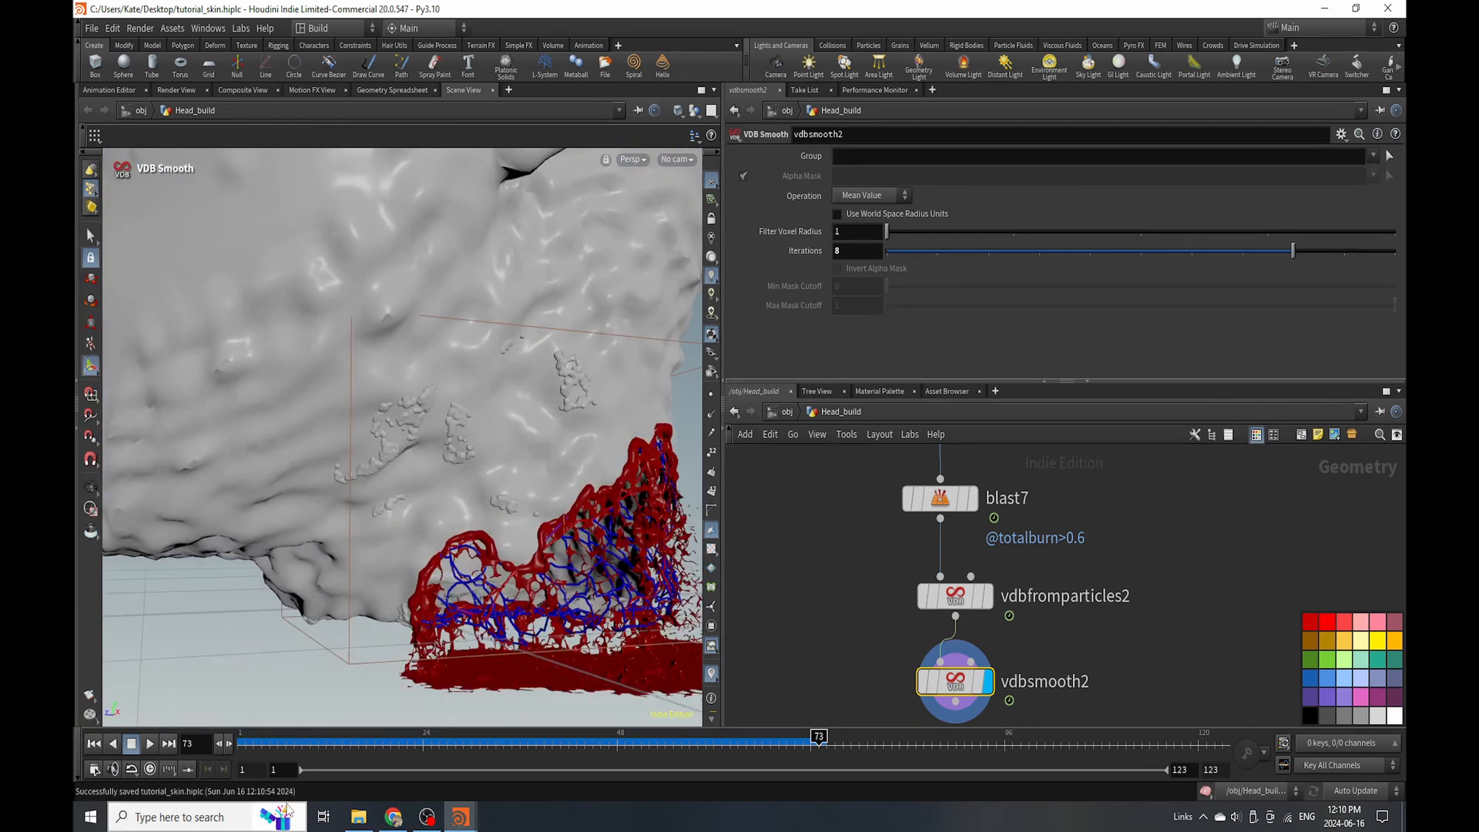
{"action": "left_click", "coordinate": [423, 751]}
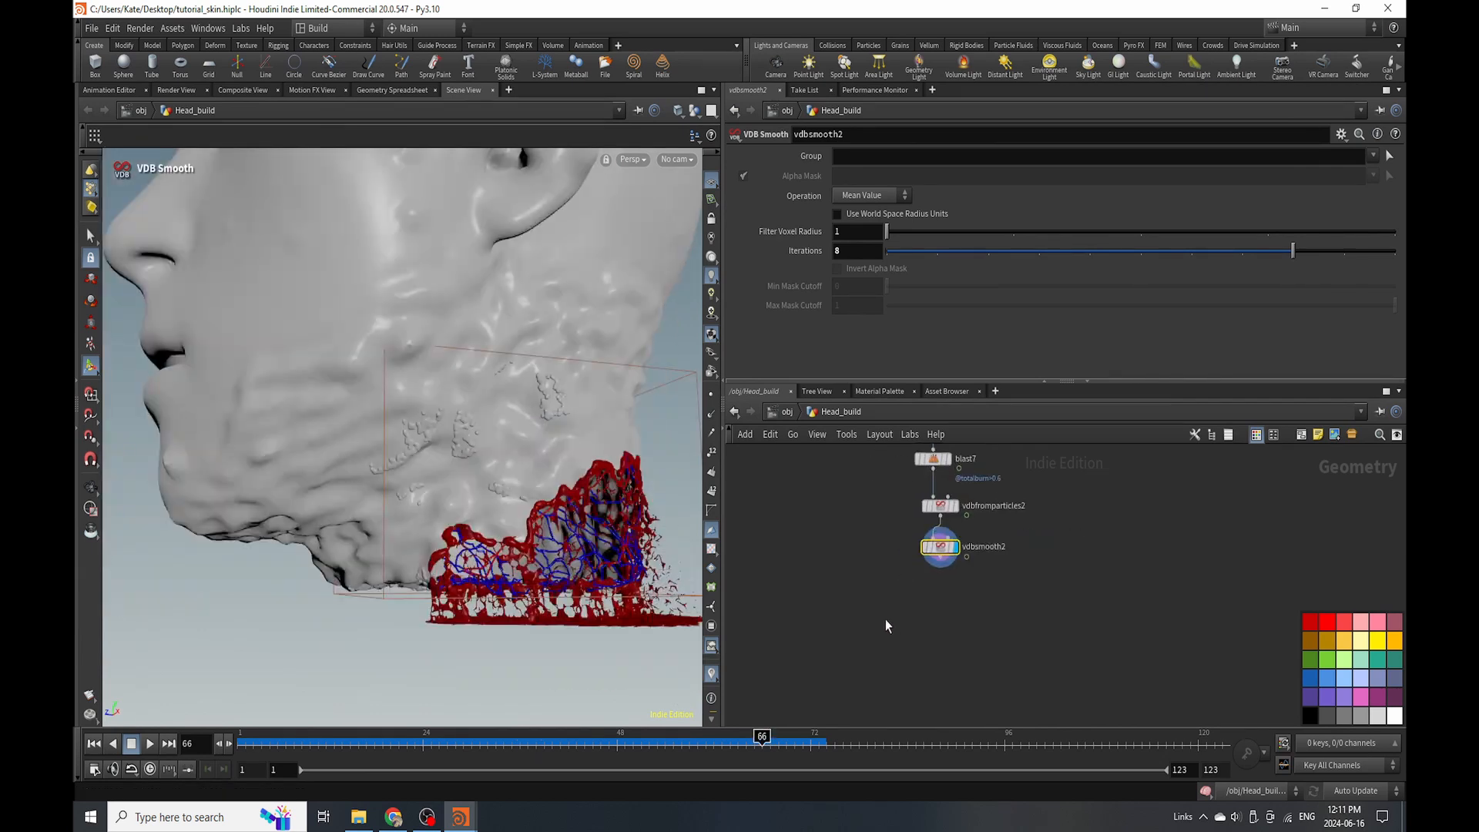
Connect a Convert node below vdbsmooth2 and display it to turn the smoothed VDB into polygons.
{"action": "scroll", "coordinate": [870, 654], "scroll_direction": "down", "scroll_amount": 6}
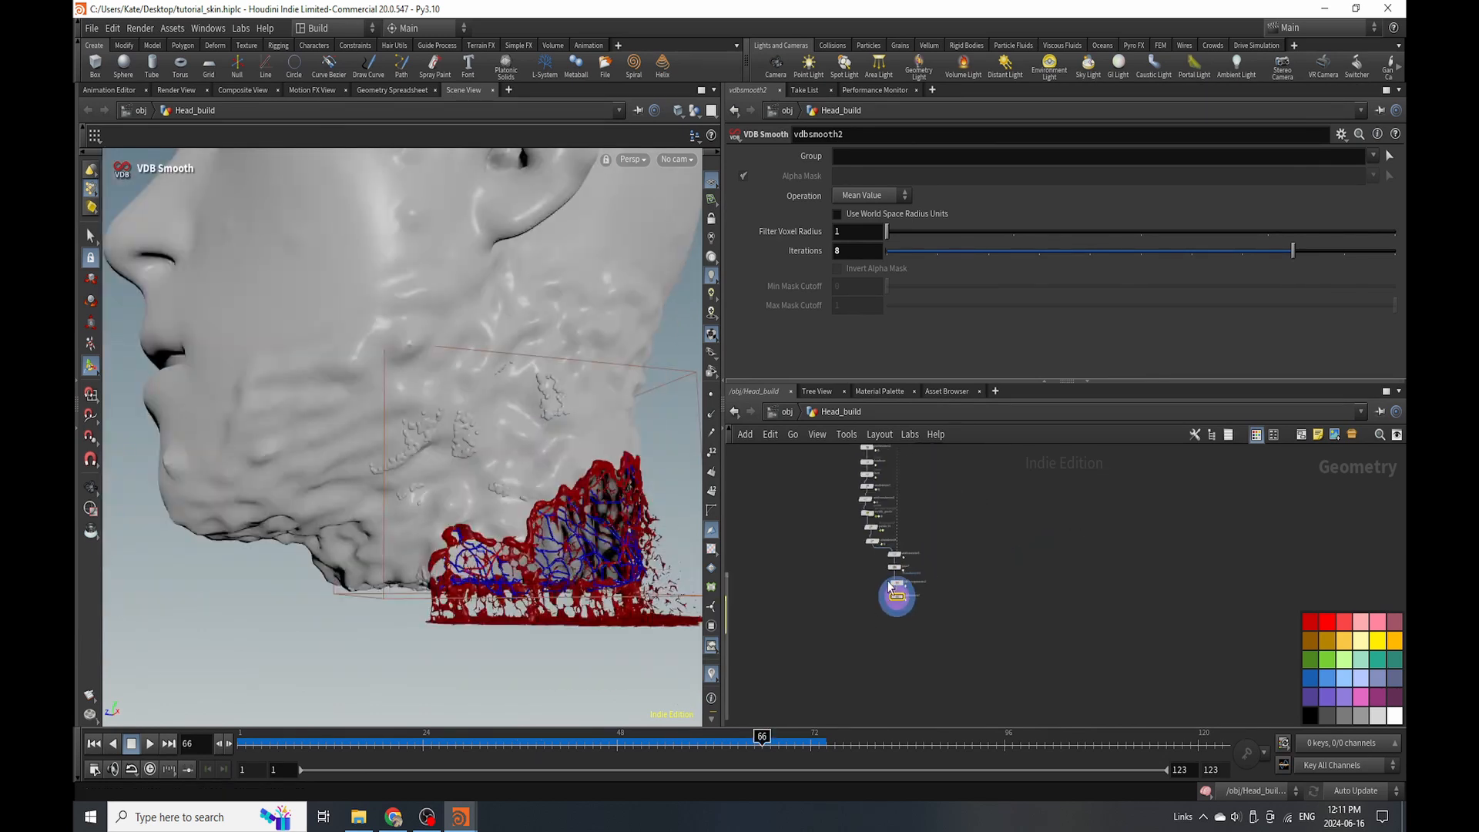
{"action": "scroll", "coordinate": [870, 661], "scroll_direction": "up", "scroll_amount": 5}
{"action": "left_click", "coordinate": [871, 660]}
{"action": "key", "text": "Tab"}
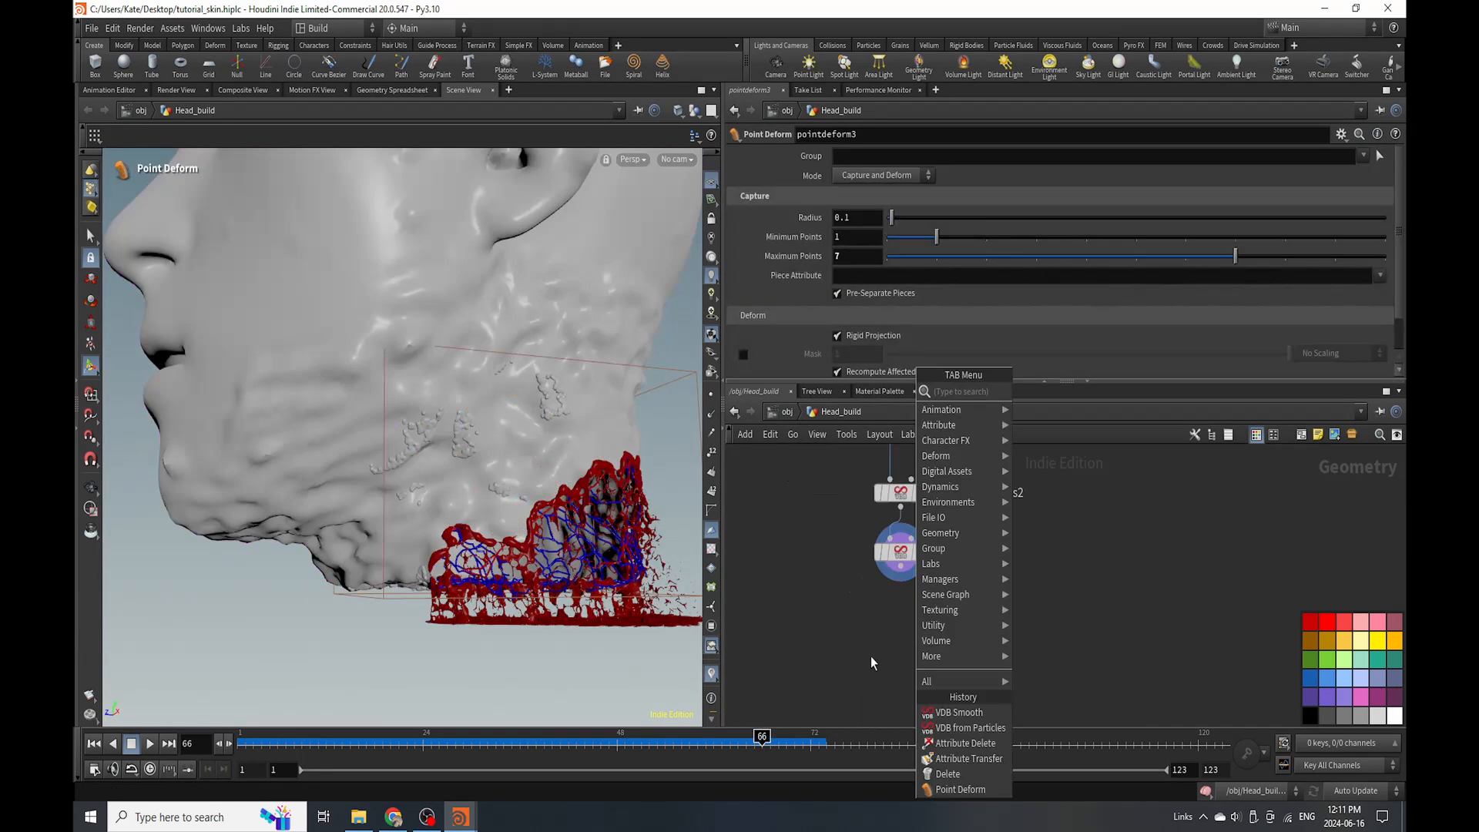
{"action": "type", "text": "conver"}
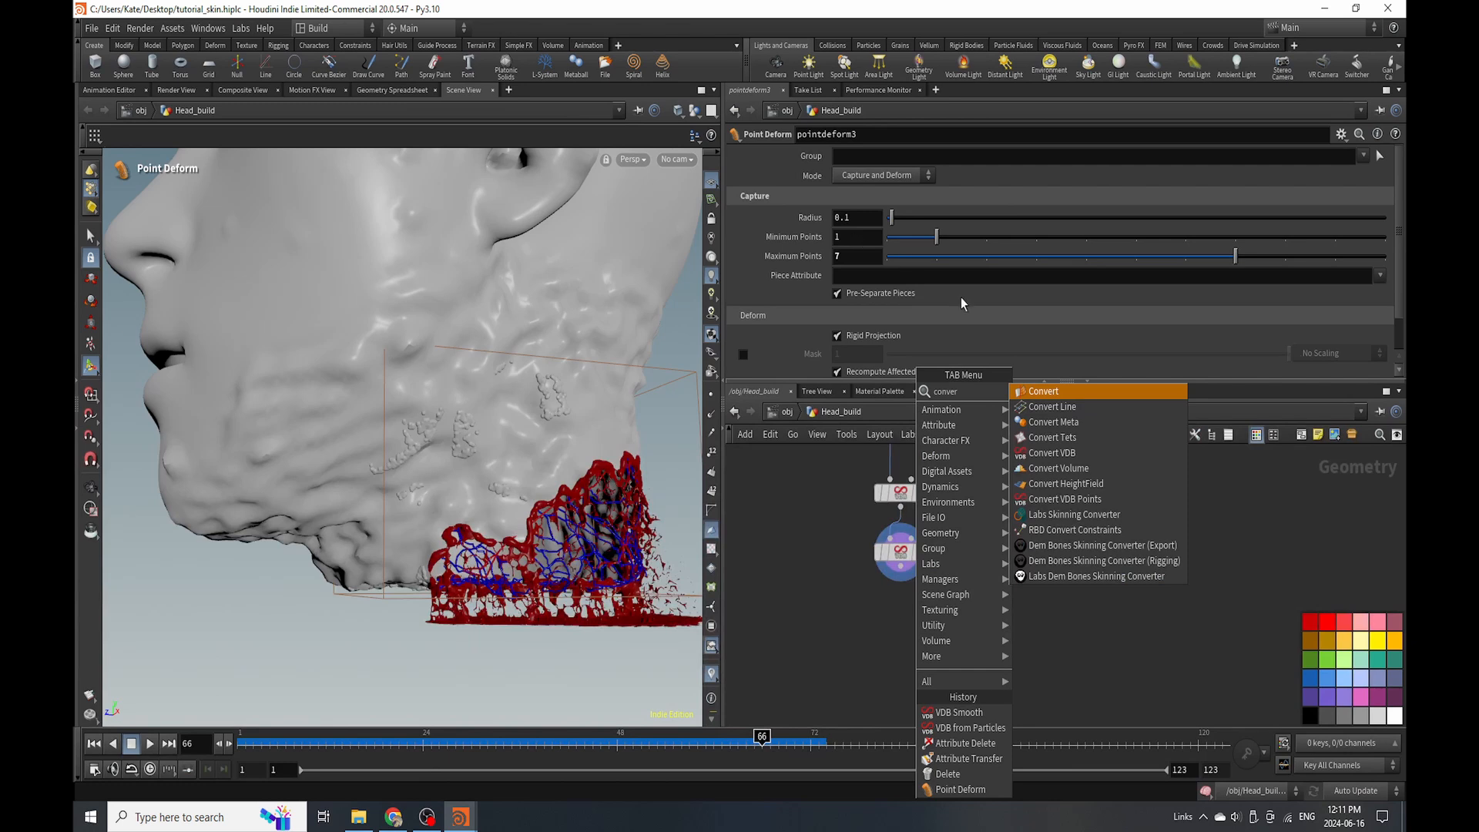
{"action": "left_click", "coordinate": [1025, 391]}
{"action": "left_click", "coordinate": [891, 622]}
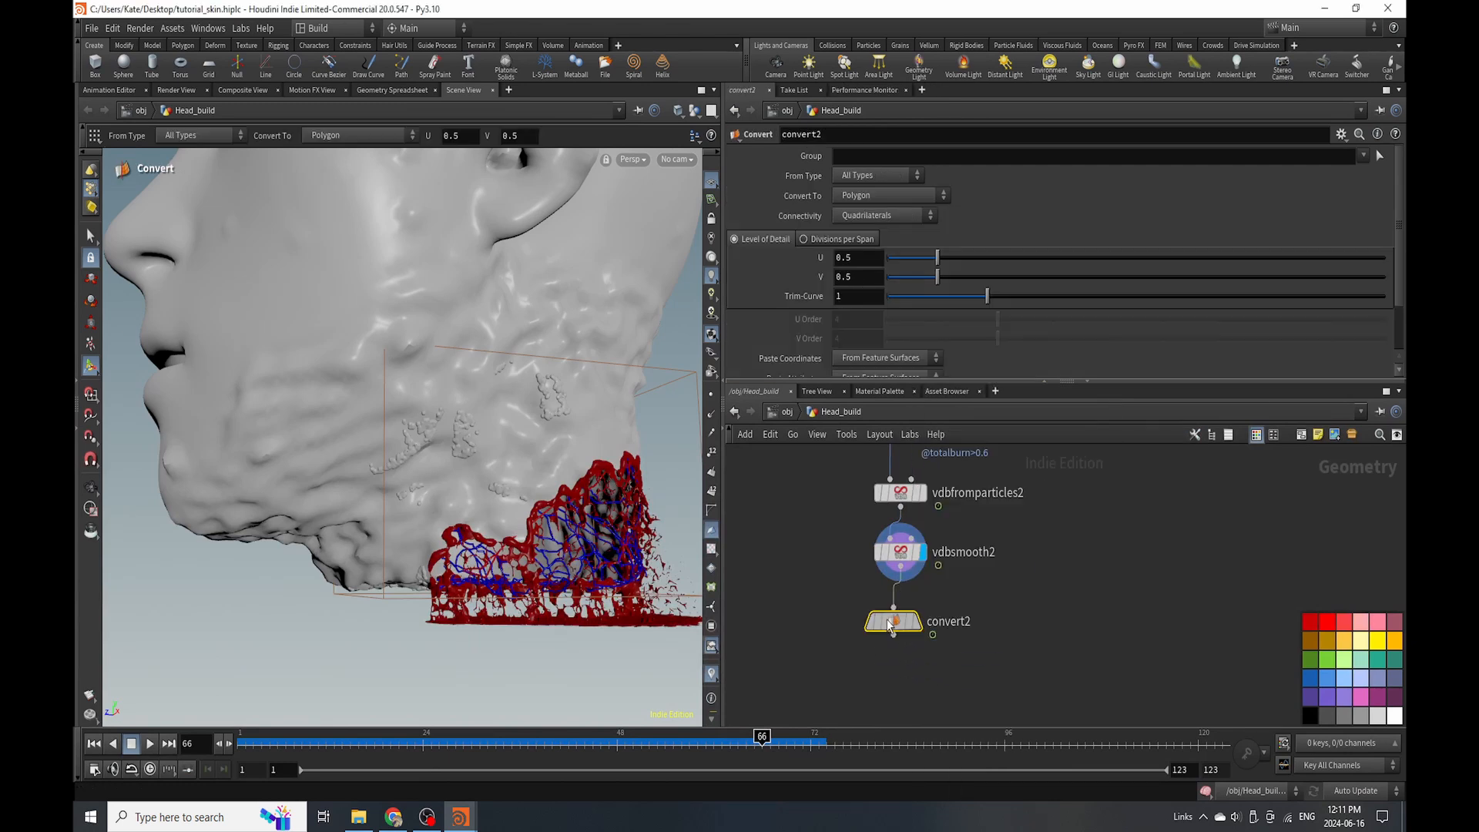
{"action": "key", "text": "Escape"}
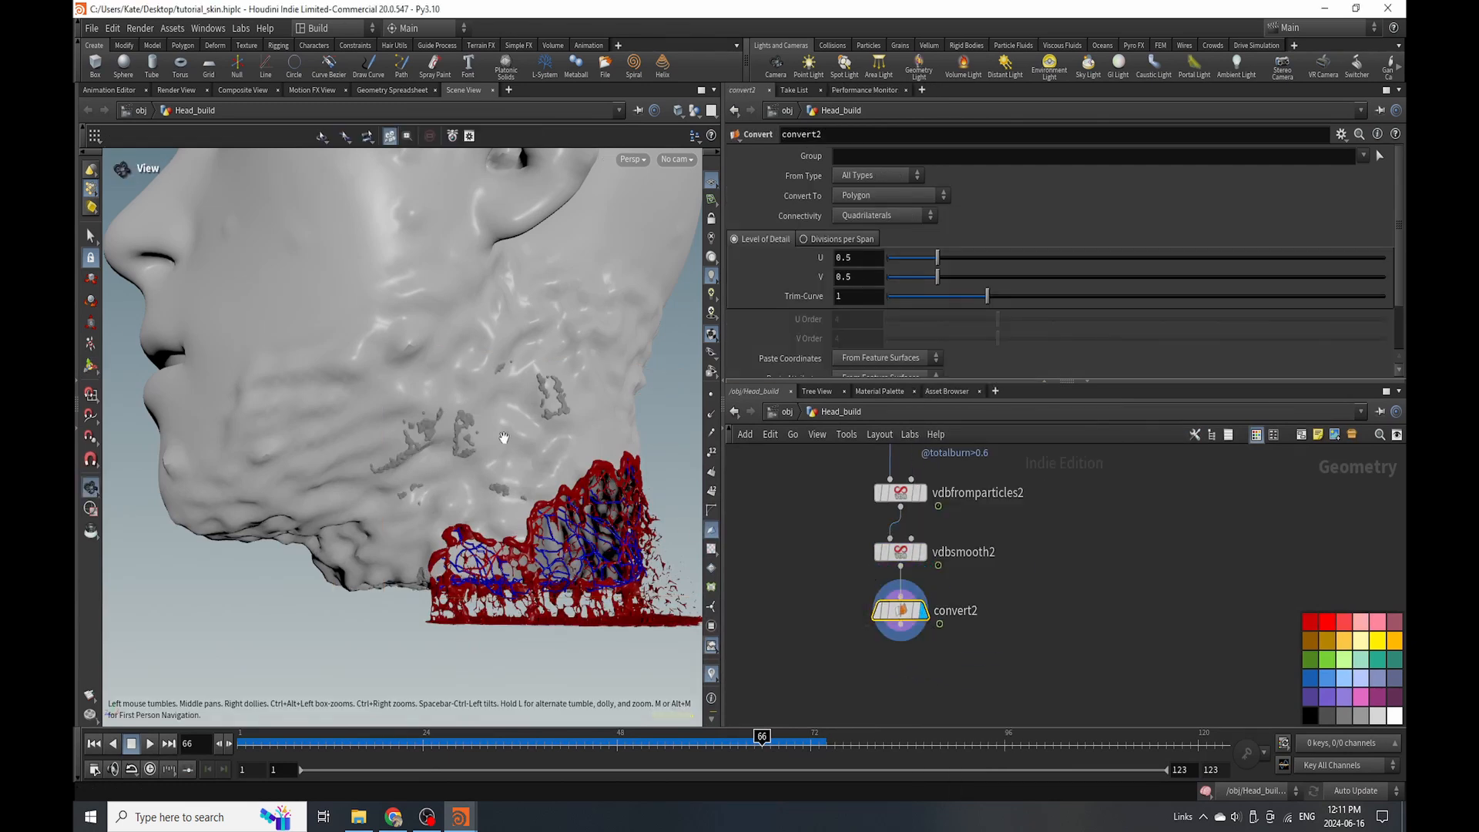
{"action": "scroll", "coordinate": [504, 437], "scroll_direction": "up", "scroll_amount": 3}
{"action": "scroll", "coordinate": [466, 454], "scroll_direction": "down", "scroll_amount": 6}
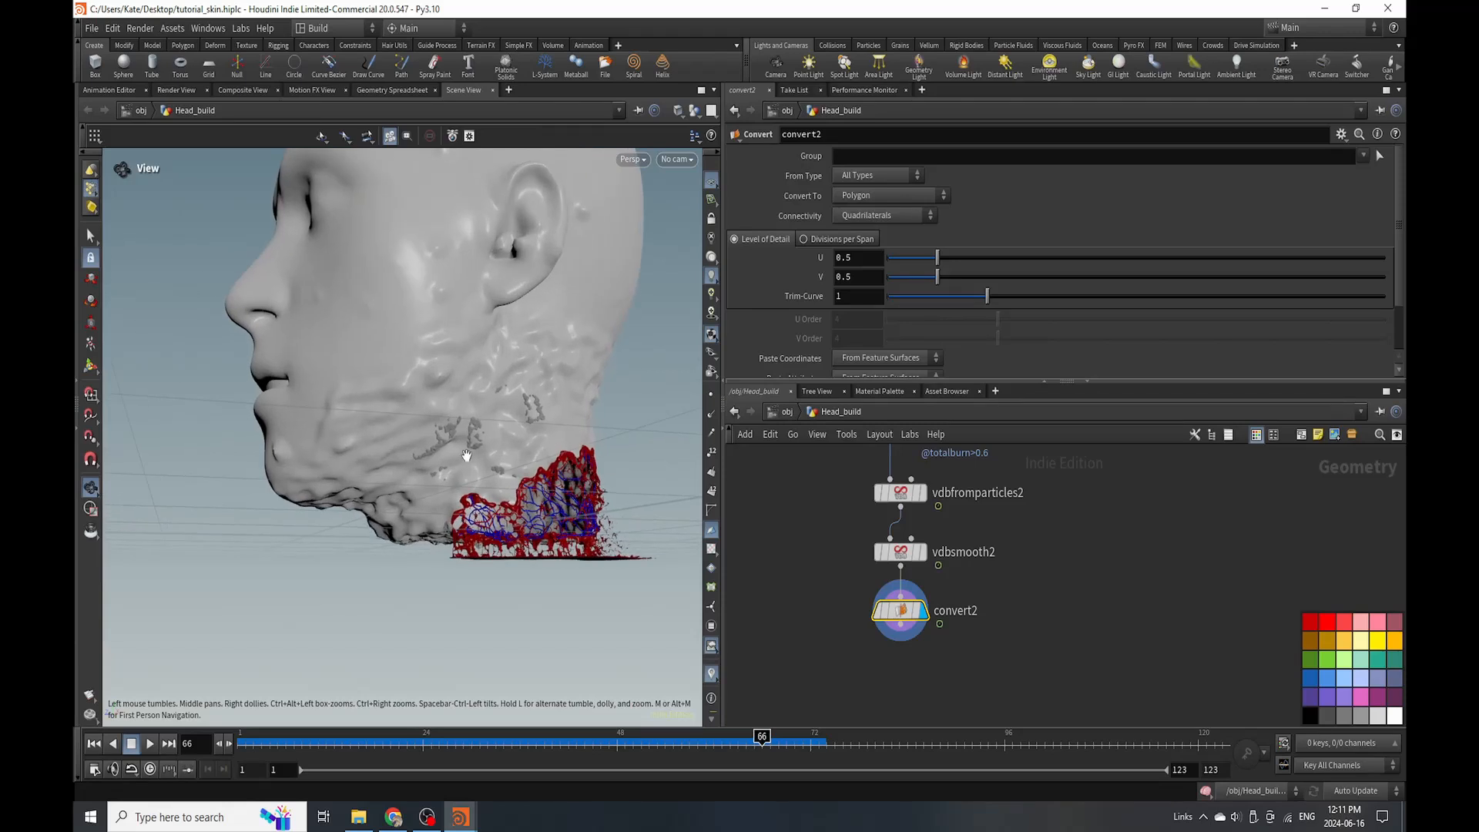
Connect a Color node below convert2 and display it.
{"action": "key", "text": "Return"}
{"action": "key", "text": "Tab"}
{"action": "mouse_move", "coordinate": [874, 681]}
{"action": "type", "text": "c"}
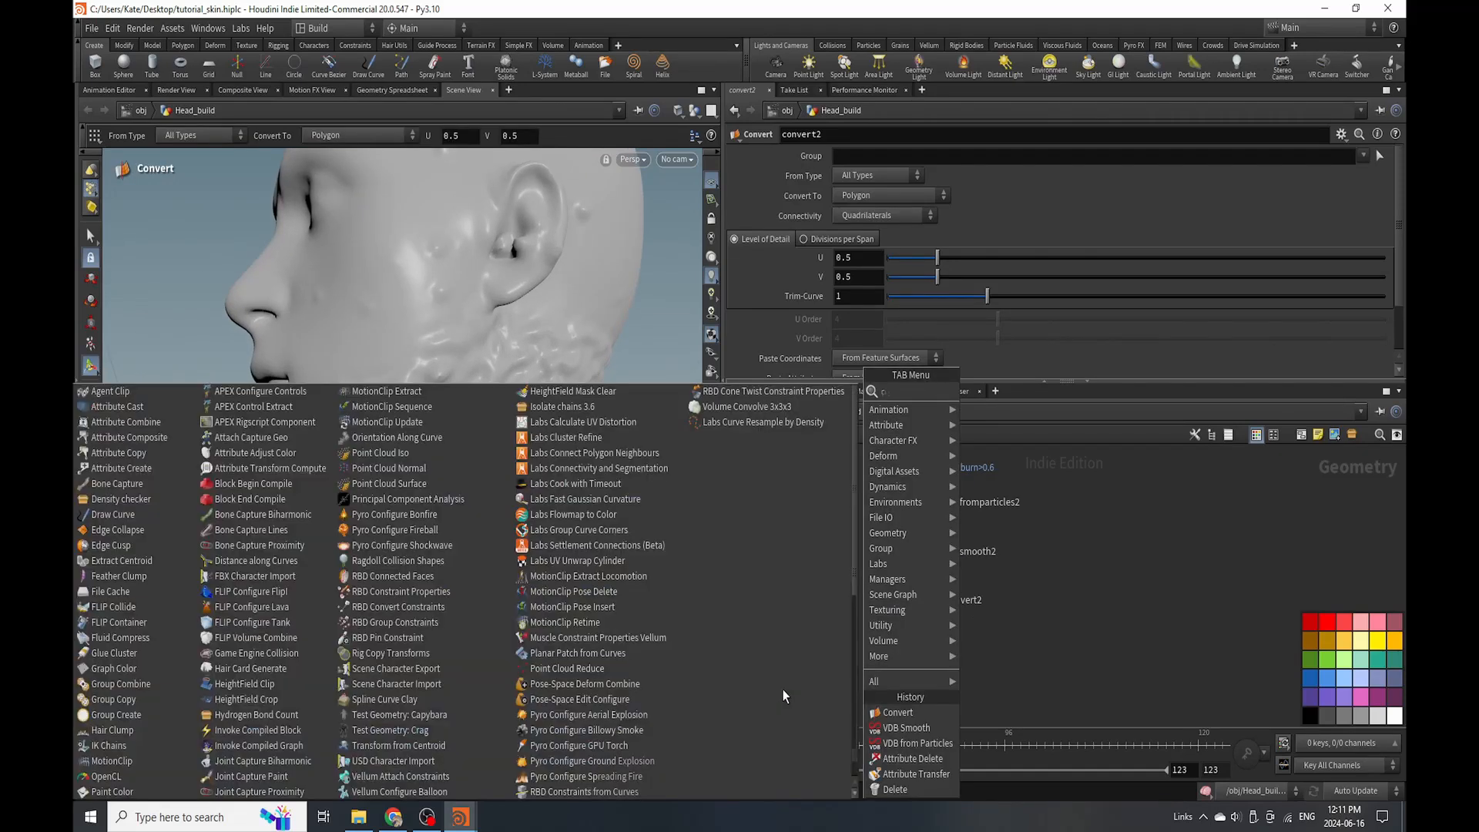
{"action": "type", "text": "olor"}
{"action": "left_click", "coordinate": [993, 392]}
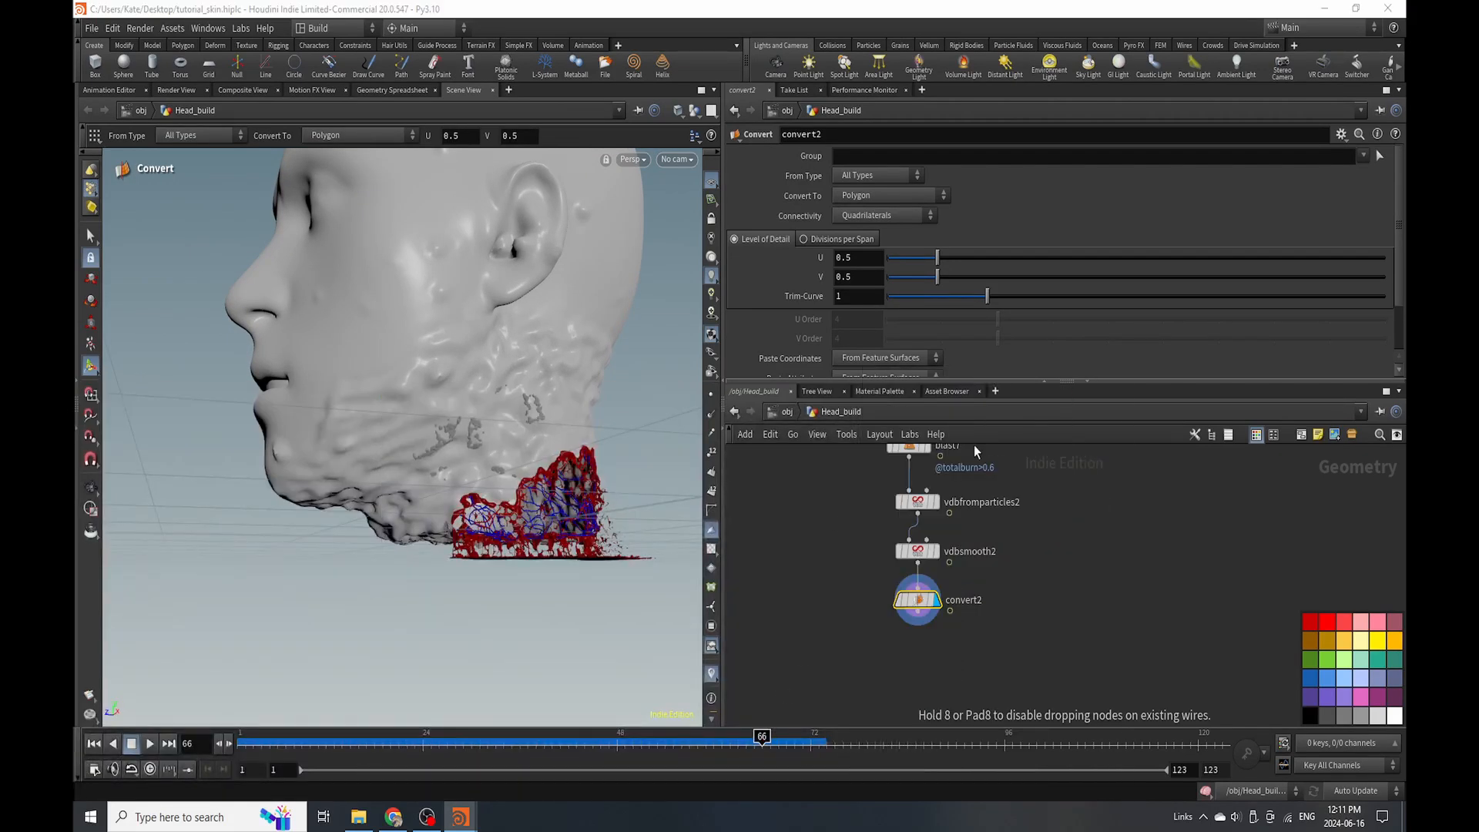
{"action": "scroll", "coordinate": [893, 585], "scroll_direction": "up", "scroll_amount": 3}
{"action": "left_click", "coordinate": [900, 661]}
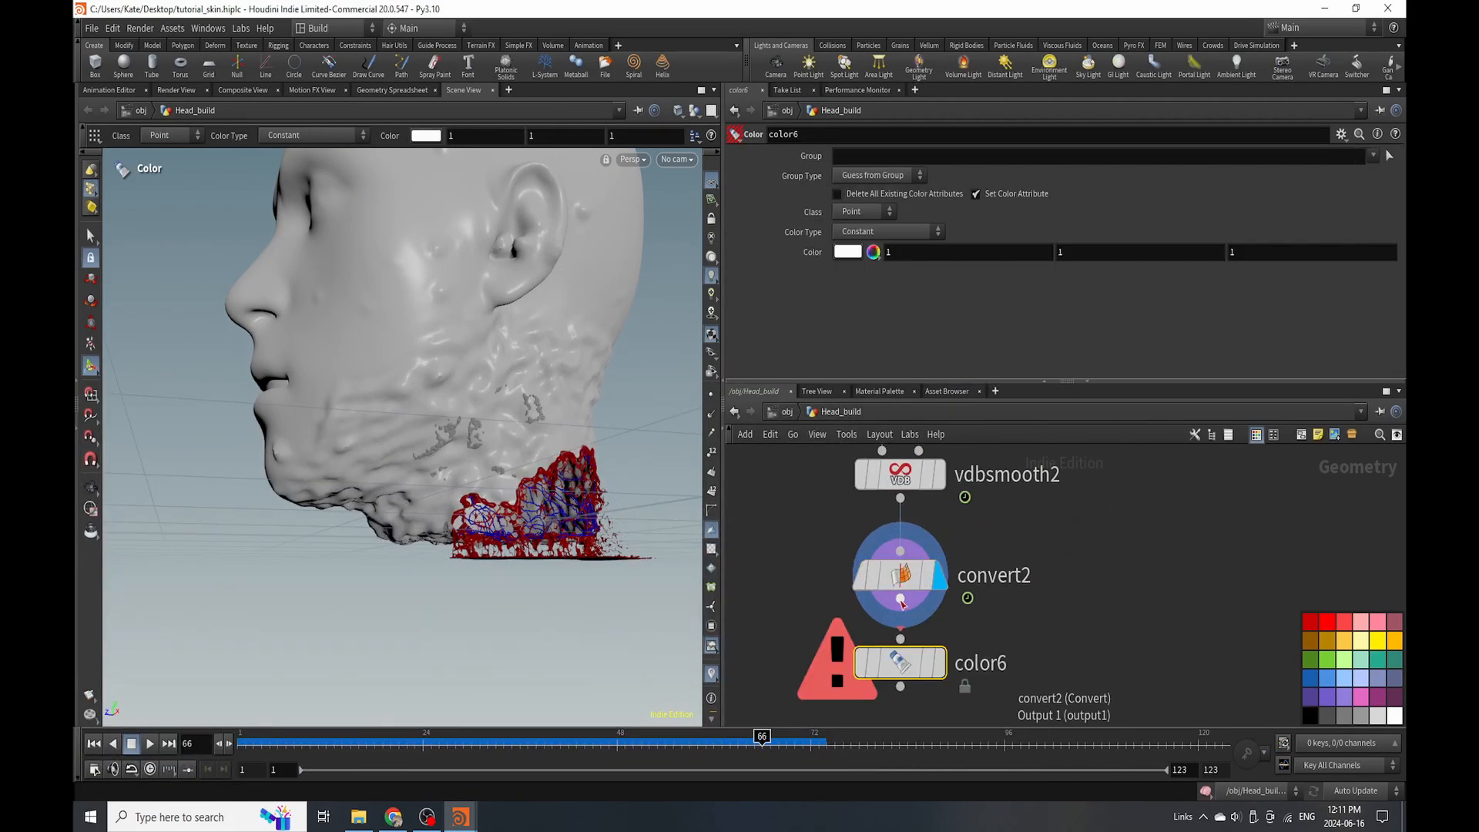
{"action": "left_click", "coordinate": [939, 663]}
Set the constant color of color6 to pure red (1, 0, 0).
{"action": "left_click", "coordinate": [861, 254]}
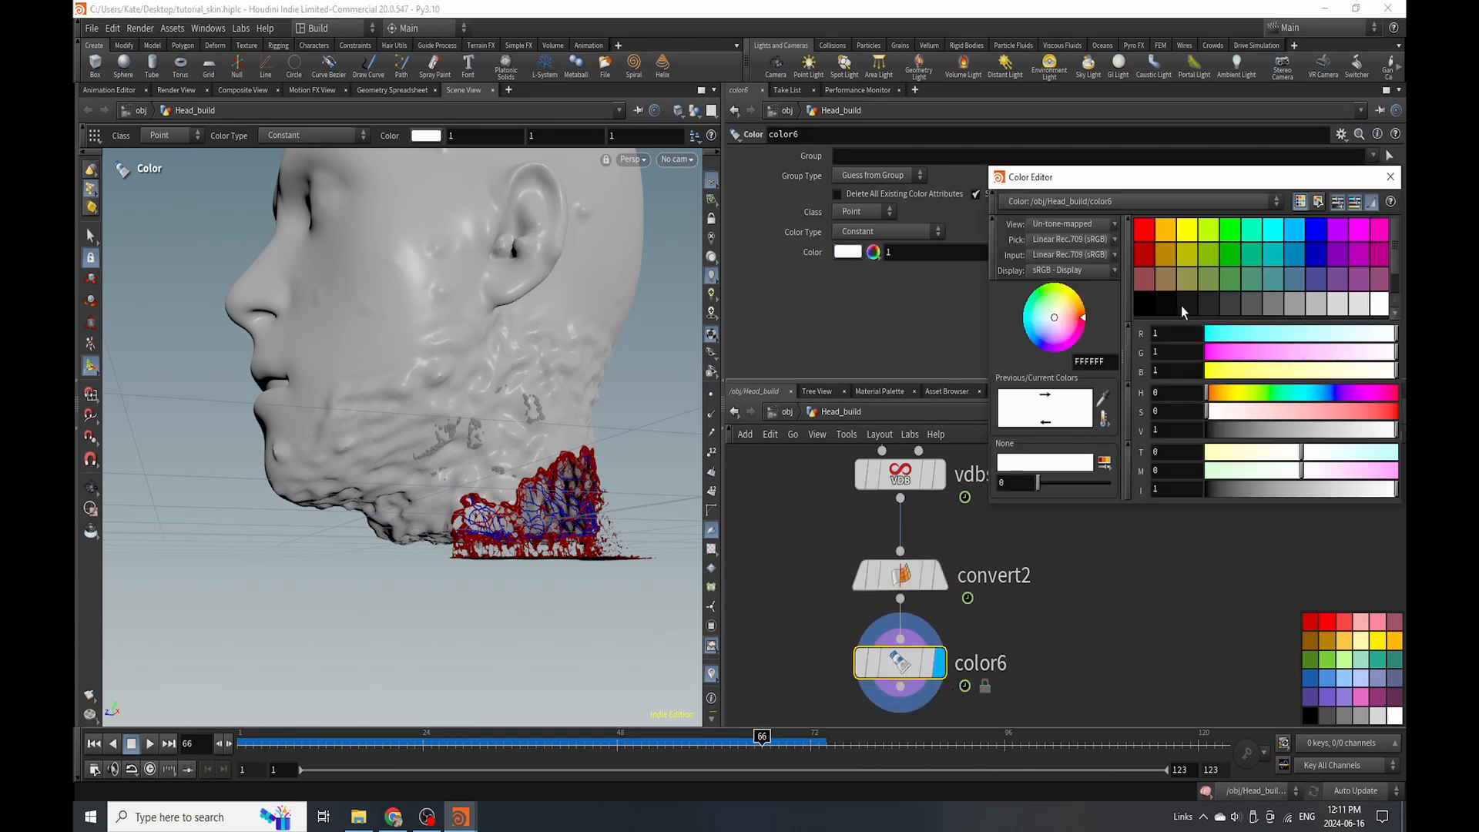
{"action": "left_click", "coordinate": [1145, 235]}
{"action": "left_click", "coordinate": [1390, 177]}
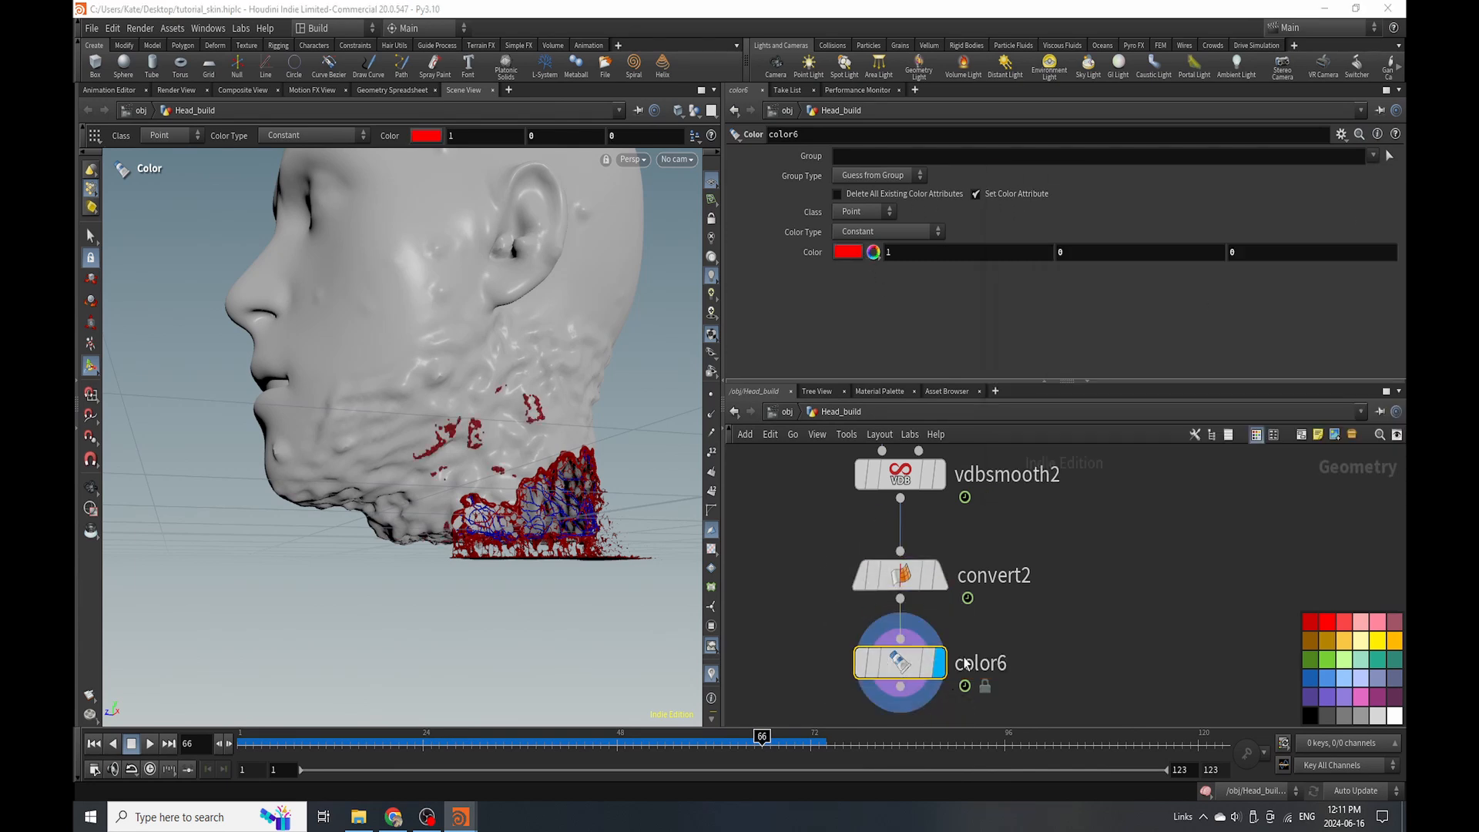
Insert a File Cache node on the wire between convert2 and color6.
{"action": "scroll", "coordinate": [965, 664], "scroll_direction": "down", "scroll_amount": 3}
{"action": "key", "text": "Tab"}
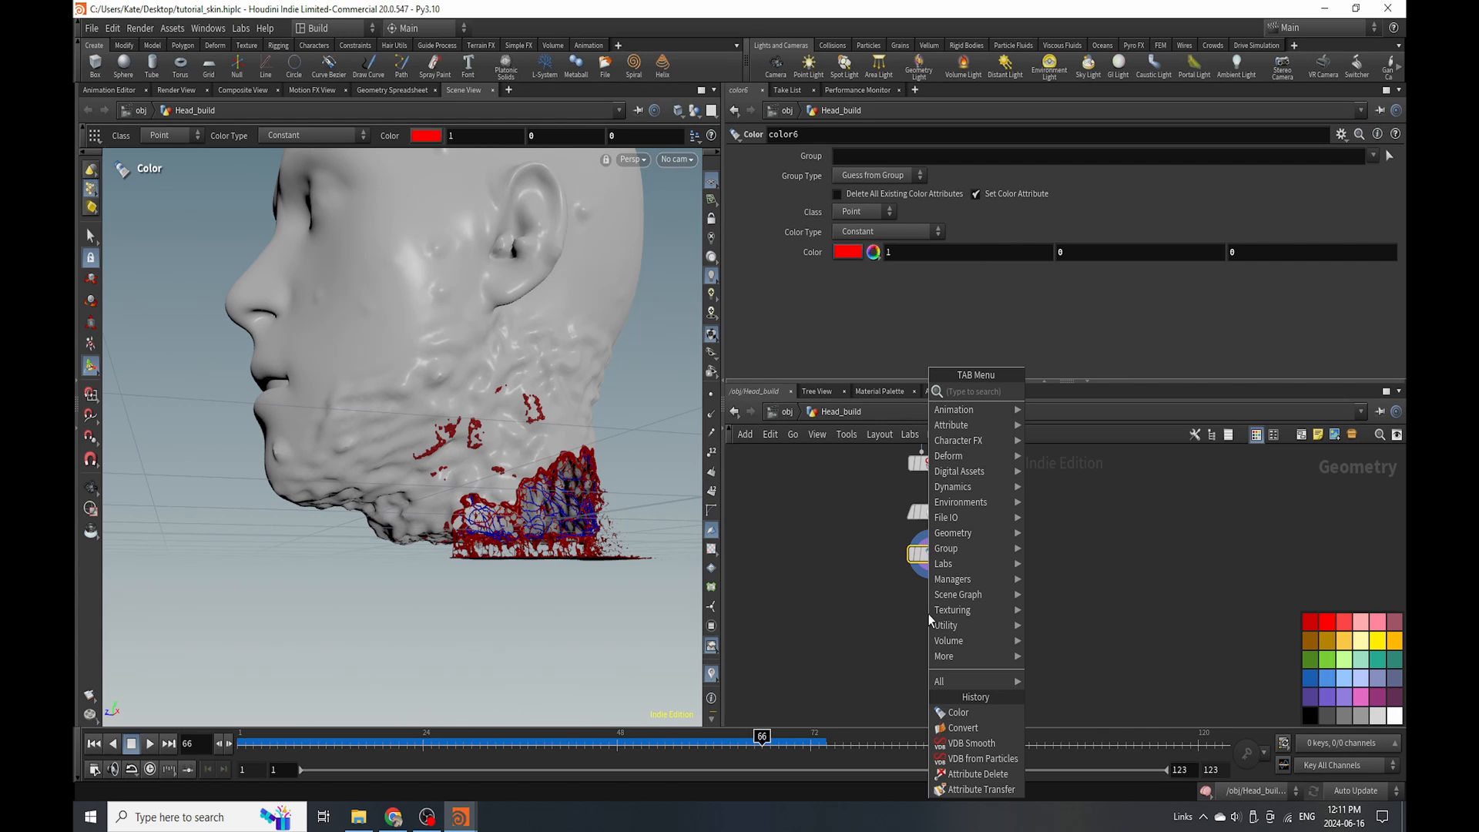
{"action": "type", "text": "file"}
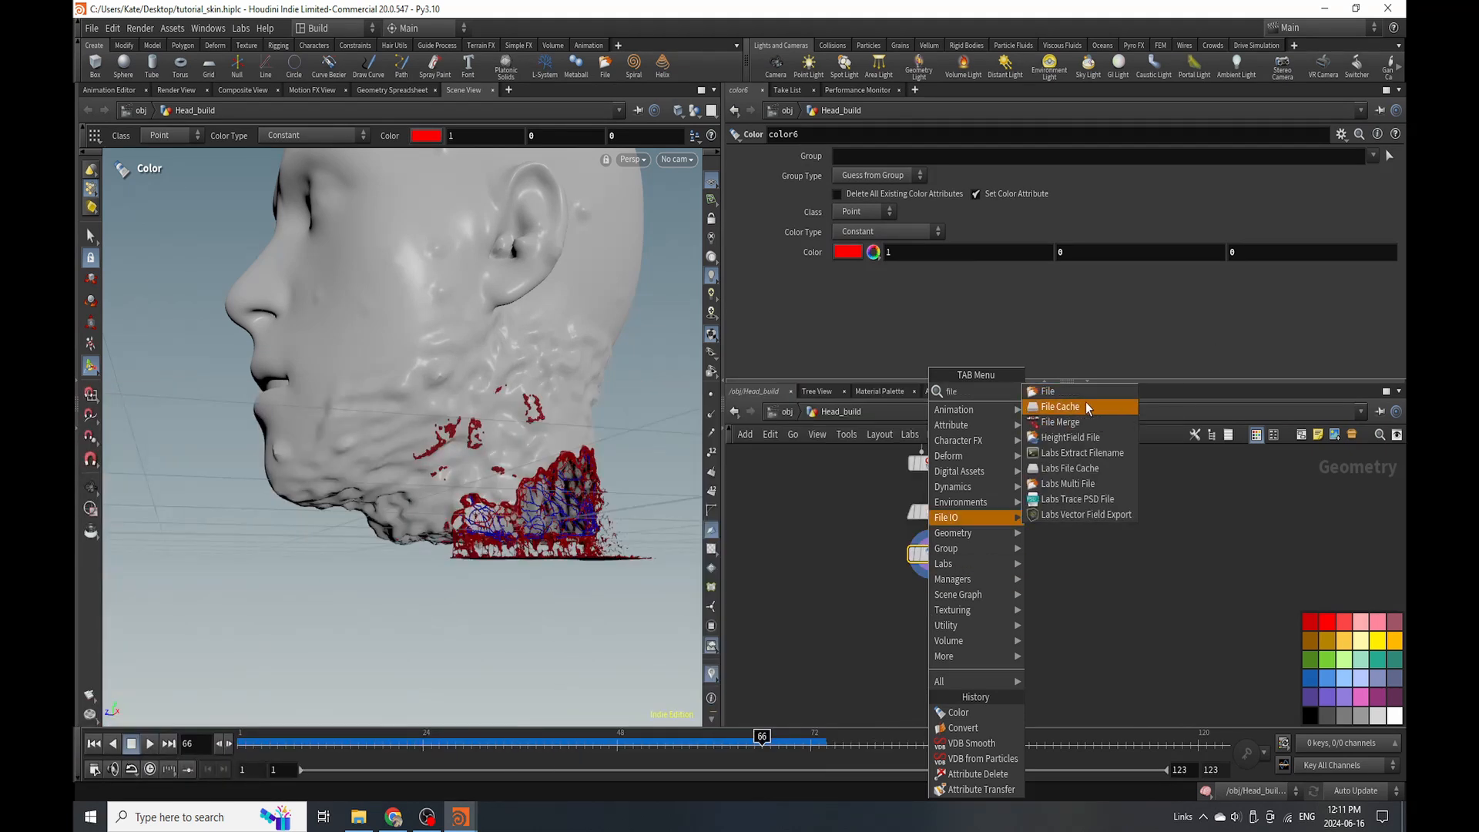
{"action": "left_click", "coordinate": [1060, 407]}
{"action": "left_click", "coordinate": [1041, 582]}
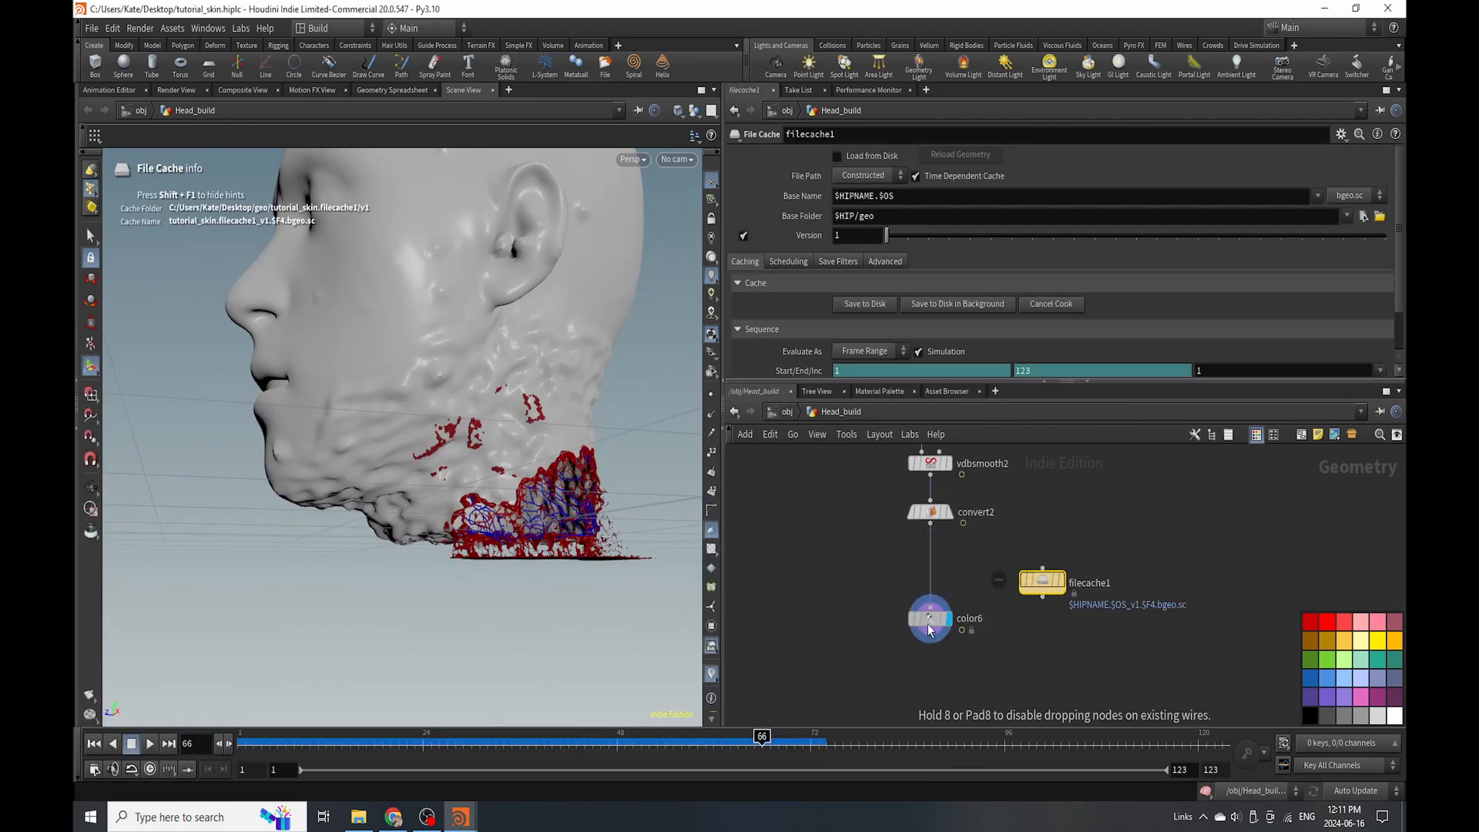
{"action": "left_click_drag", "start_coordinate": [1041, 583], "coordinate": [929, 563]}
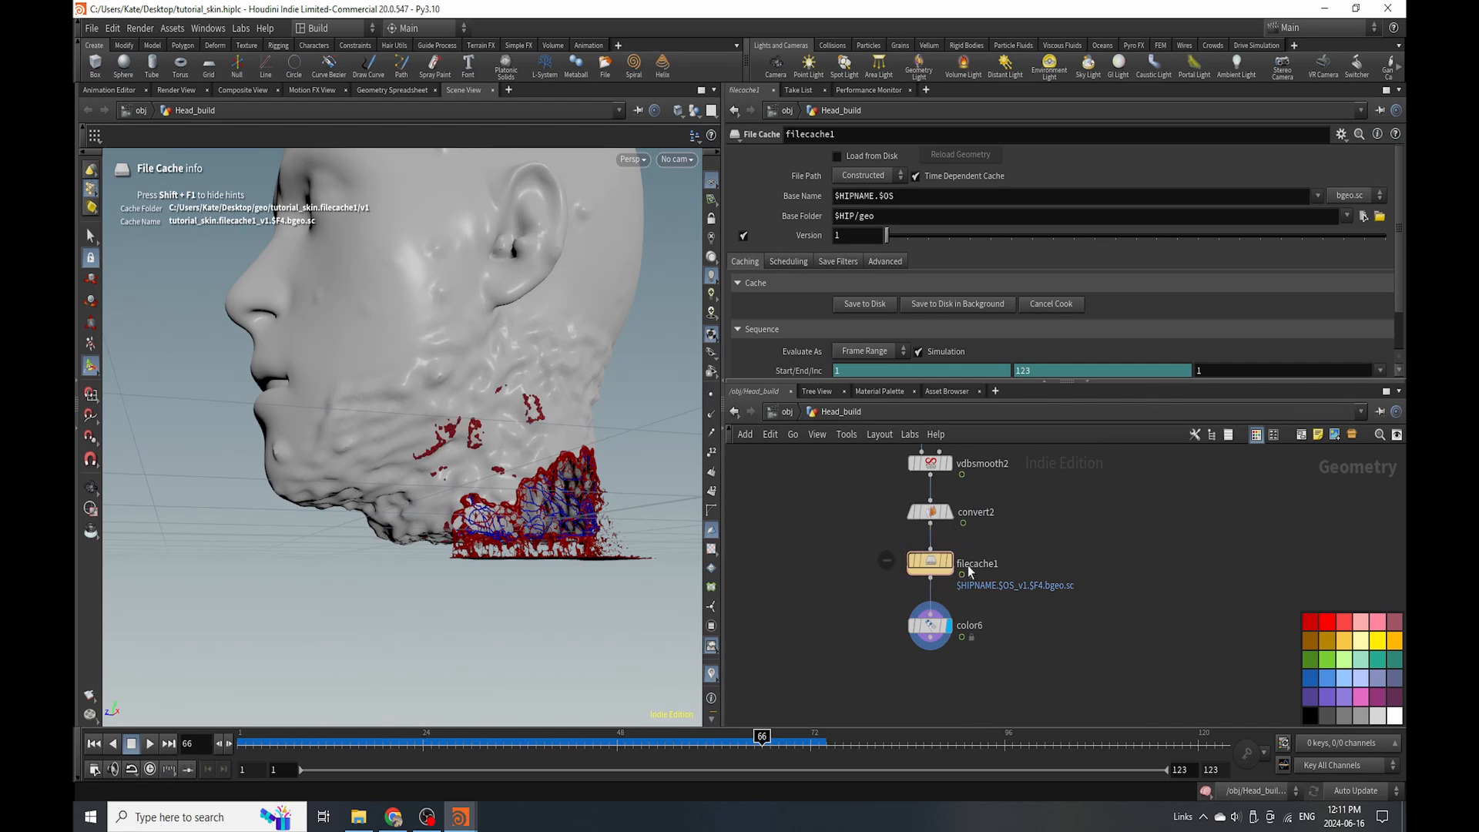
Rename the File Cache node to boils and save its frame range to disk in the background.
{"action": "double_click", "coordinate": [968, 568]}
{"action": "type", "text": "boils"}
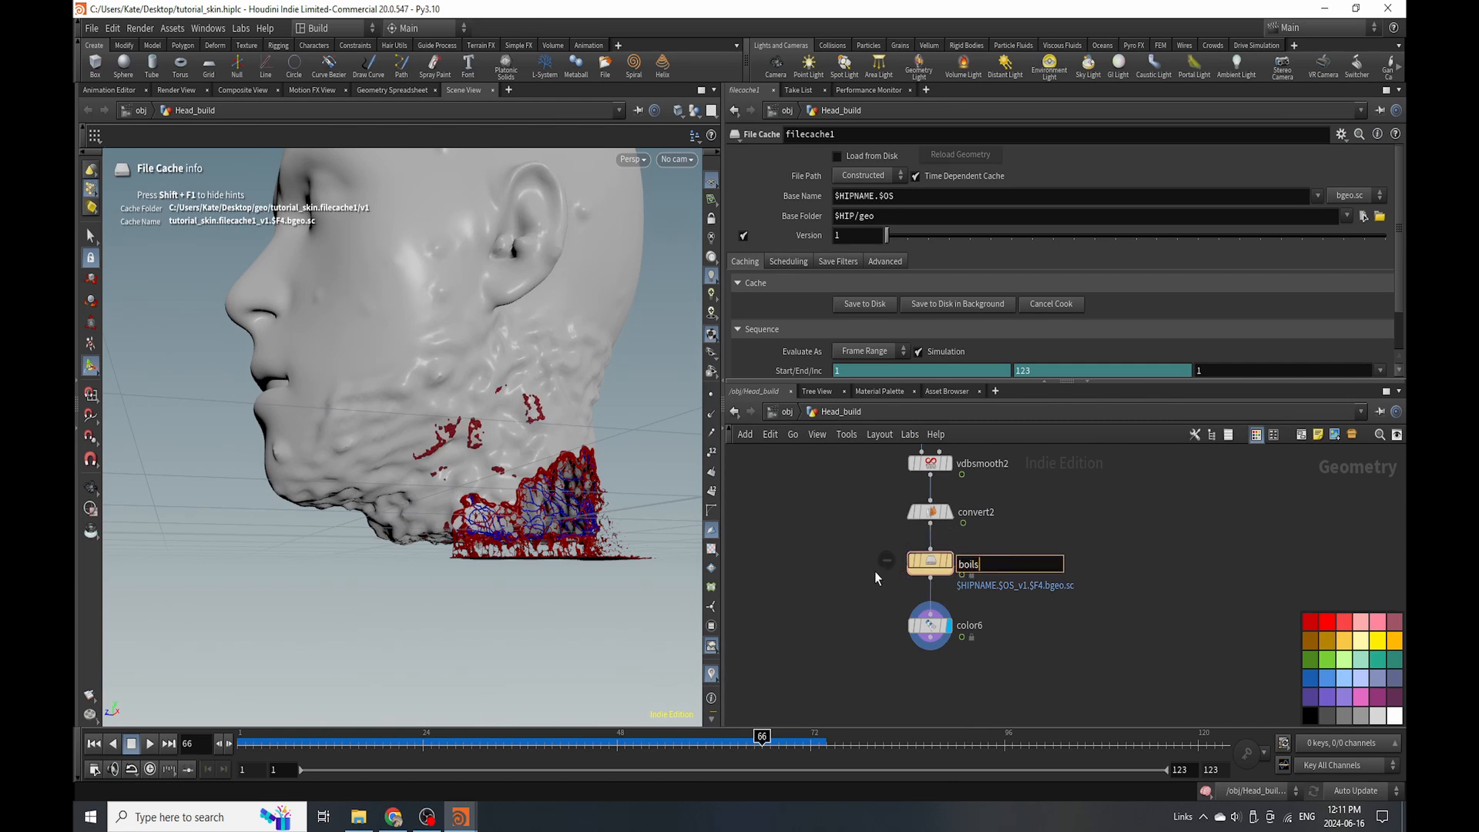
{"action": "key", "text": "Return"}
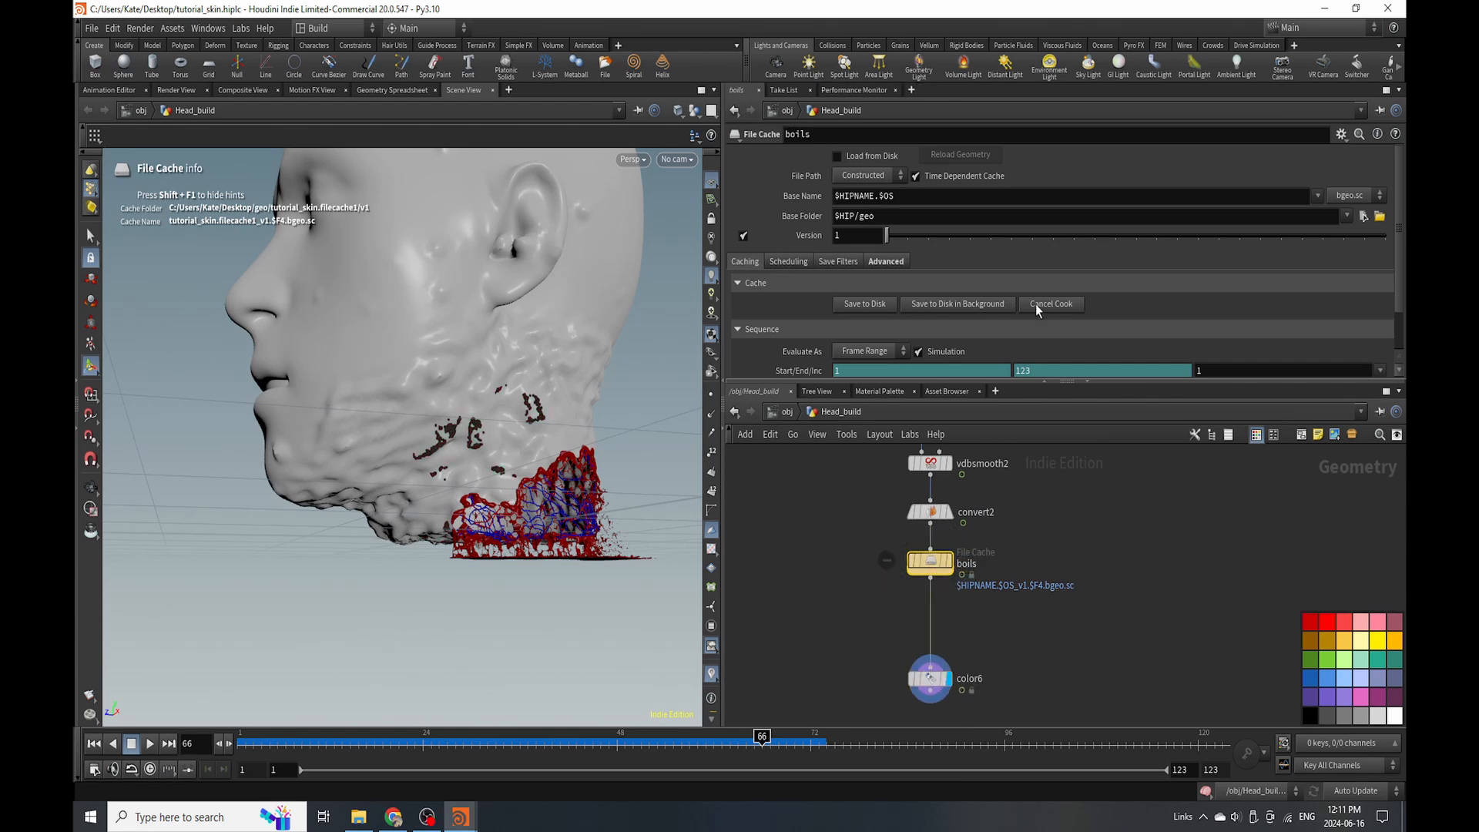
{"action": "left_click", "coordinate": [967, 306]}
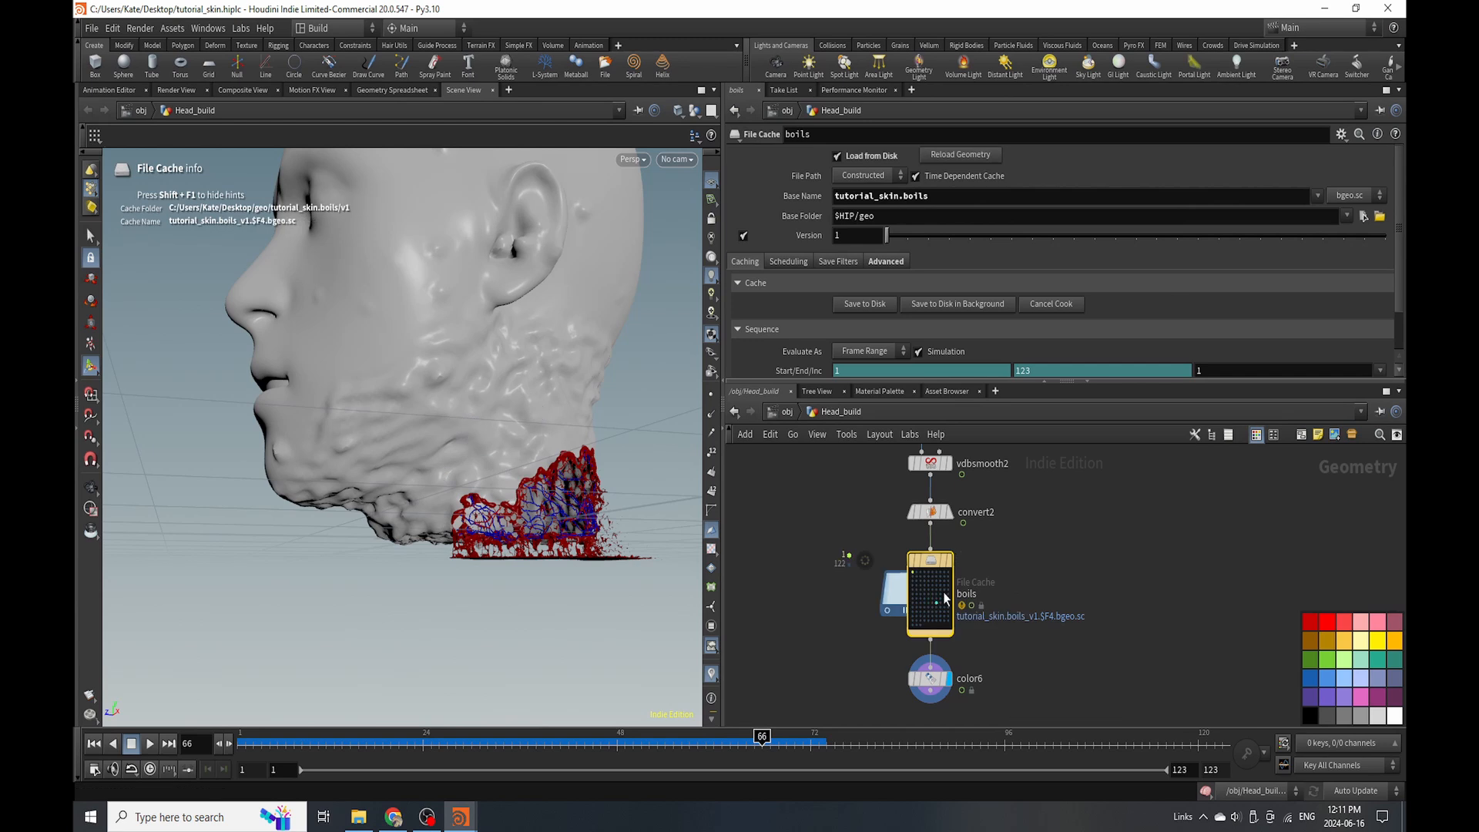
Connect a Null node below color6 and name it Out_Boils.
{"action": "middle_click_drag", "start_coordinate": [907, 718], "coordinate": [915, 629]}
{"action": "scroll", "coordinate": [915, 628], "scroll_direction": "up", "scroll_amount": 1}
{"action": "key", "text": "Tab"}
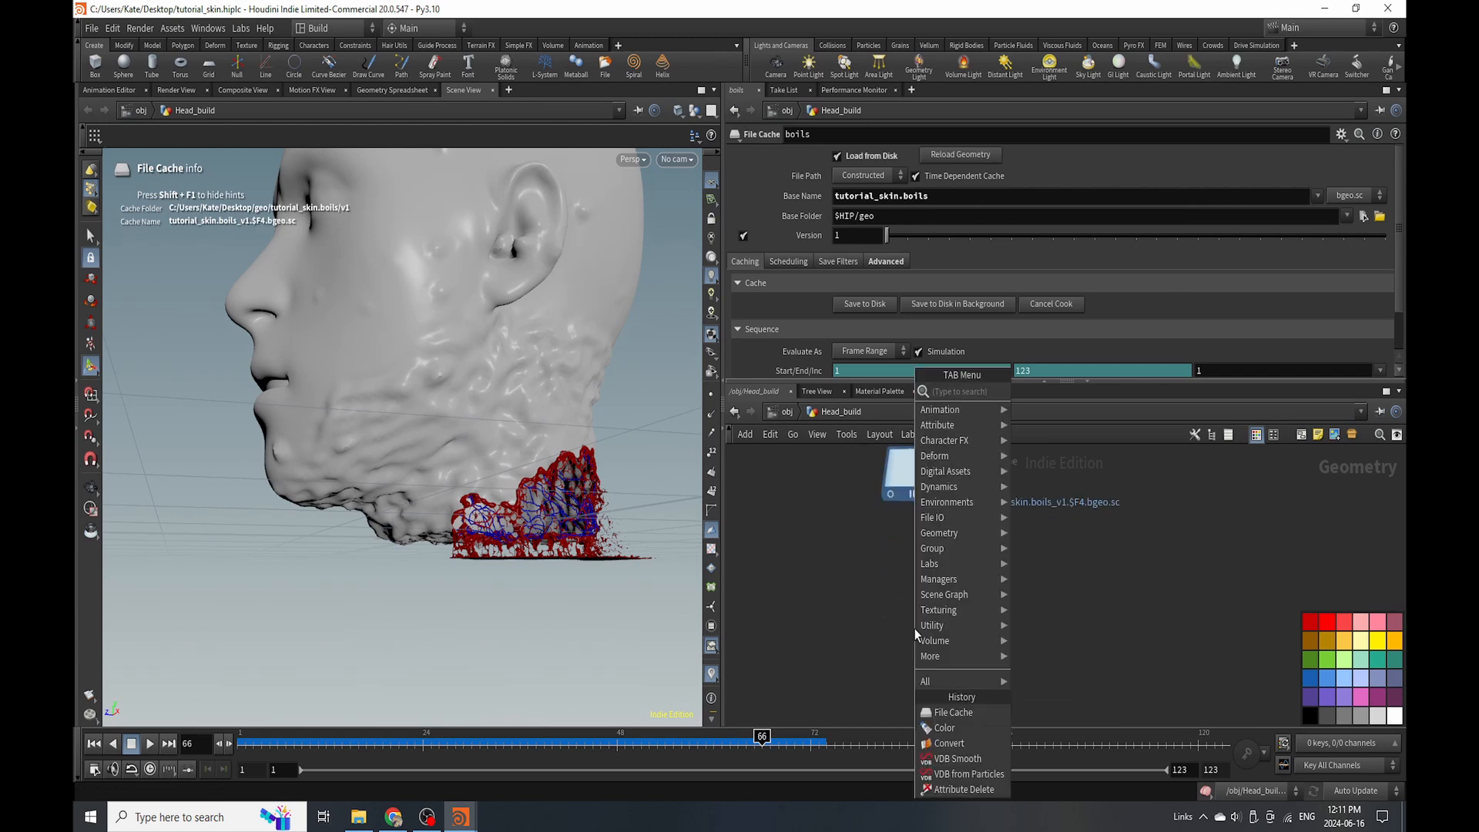
{"action": "type", "text": "null"}
{"action": "left_click", "coordinate": [1033, 391]}
{"action": "left_click", "coordinate": [942, 644]}
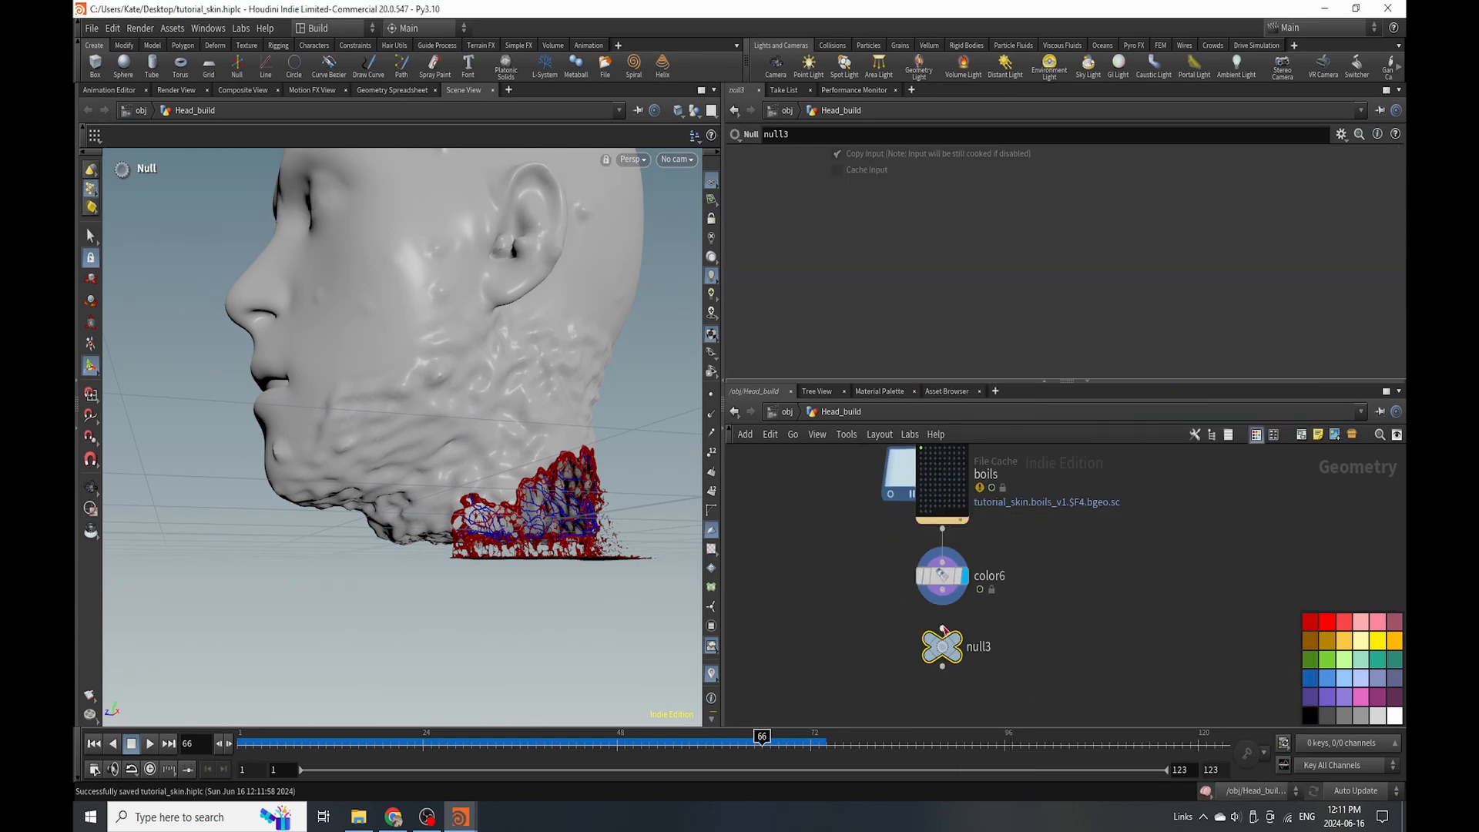
{"action": "double_click", "coordinate": [978, 646]}
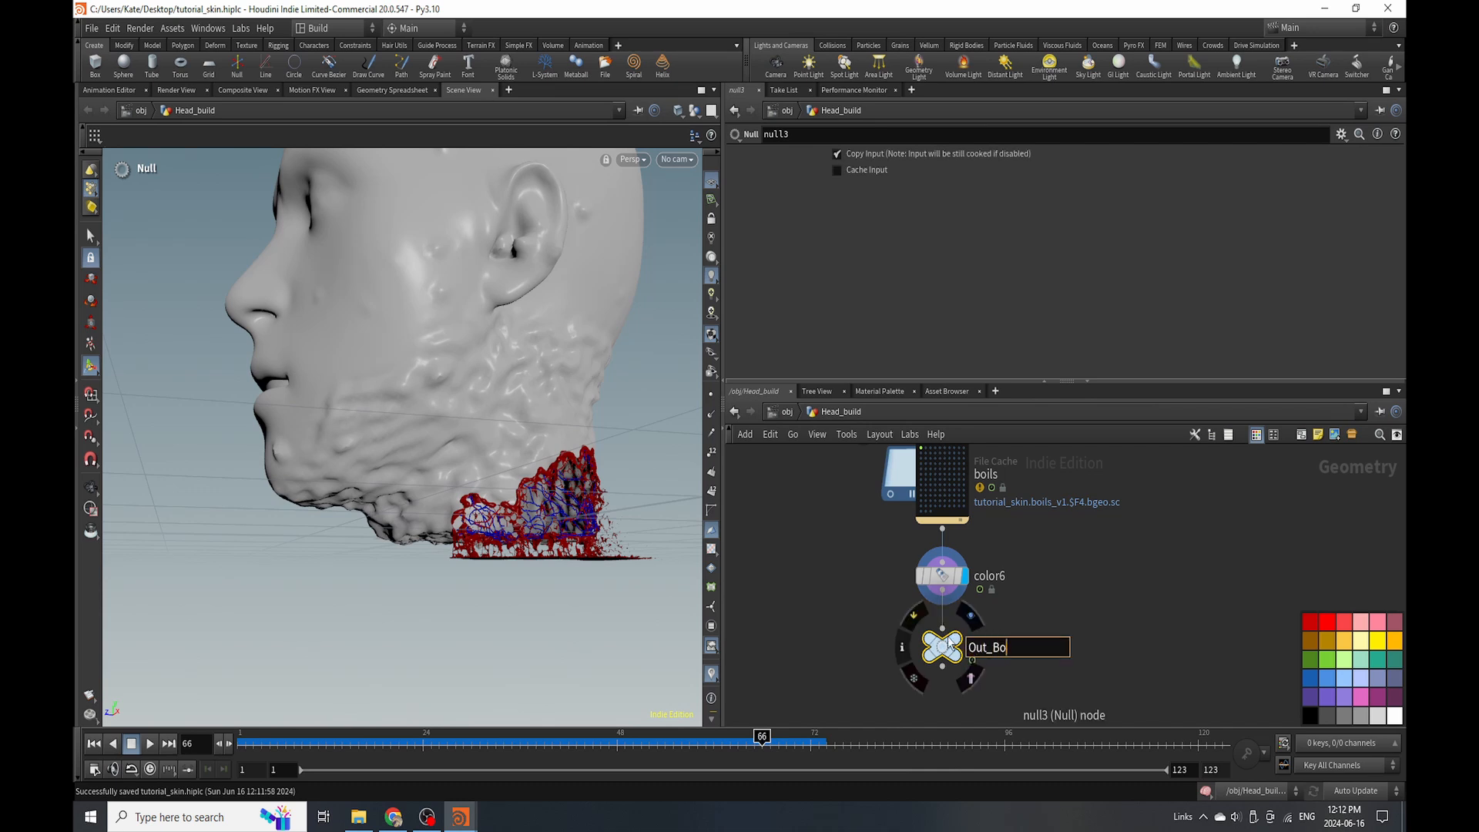
{"action": "type", "text": "Out_Boils"}
{"action": "key", "text": "Return"}
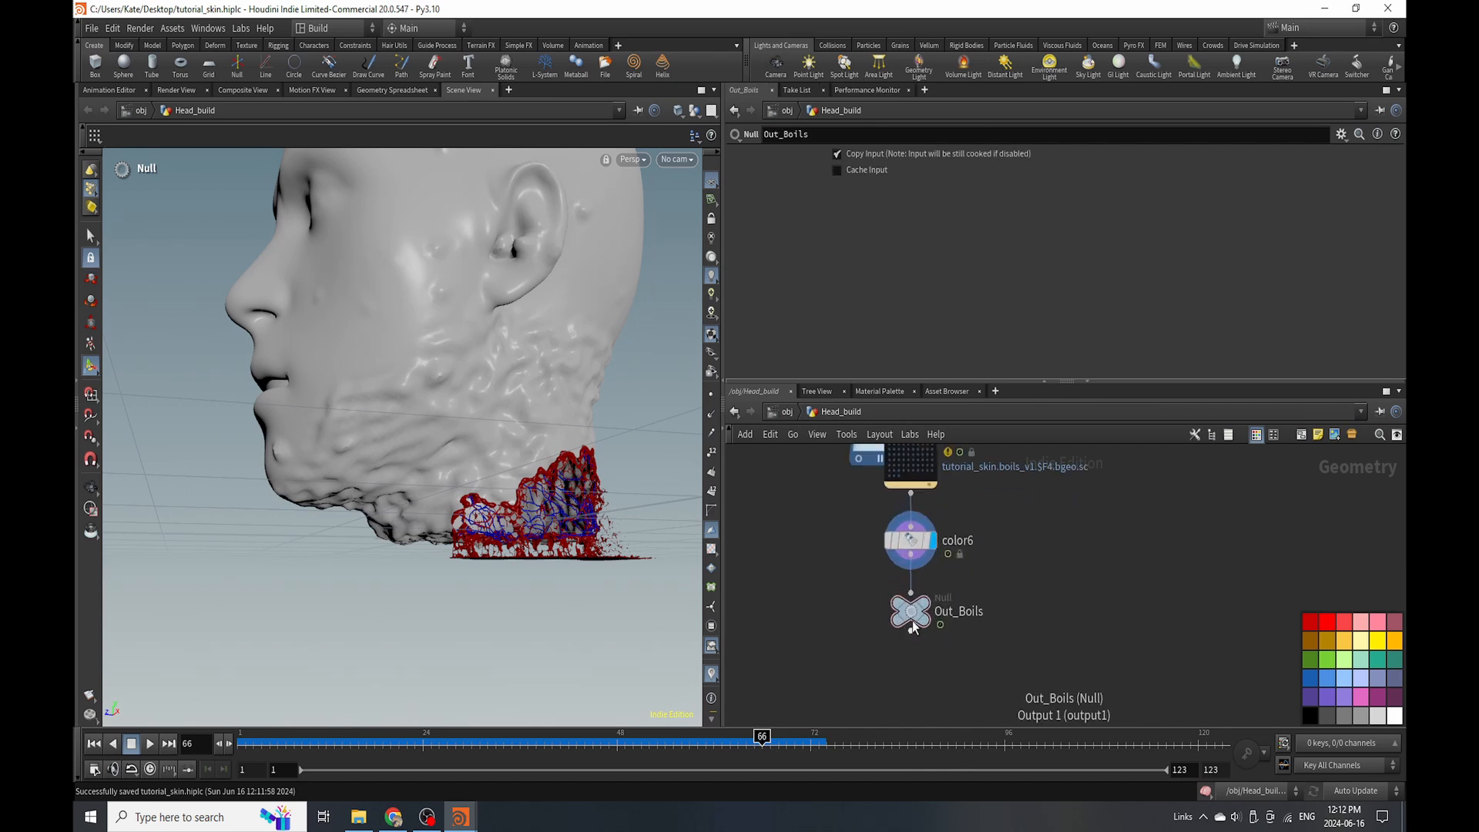
Review the flipbook of the boiling skin, close it, and view the displayed head from a new angle.
{"action": "scroll", "coordinate": [946, 609], "scroll_direction": "down", "scroll_amount": 5}
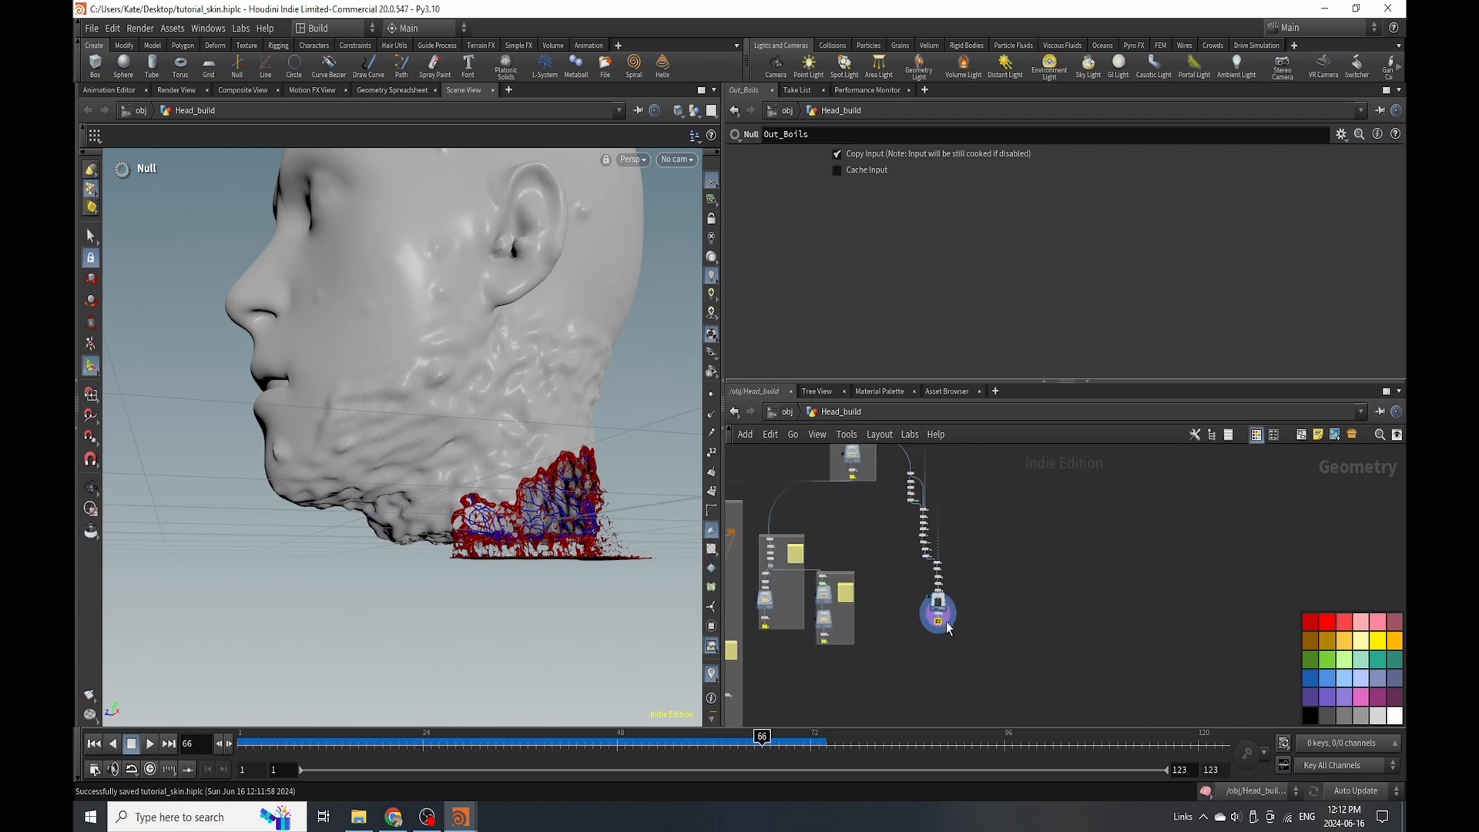
{"action": "scroll", "coordinate": [947, 609], "scroll_direction": "up", "scroll_amount": 4}
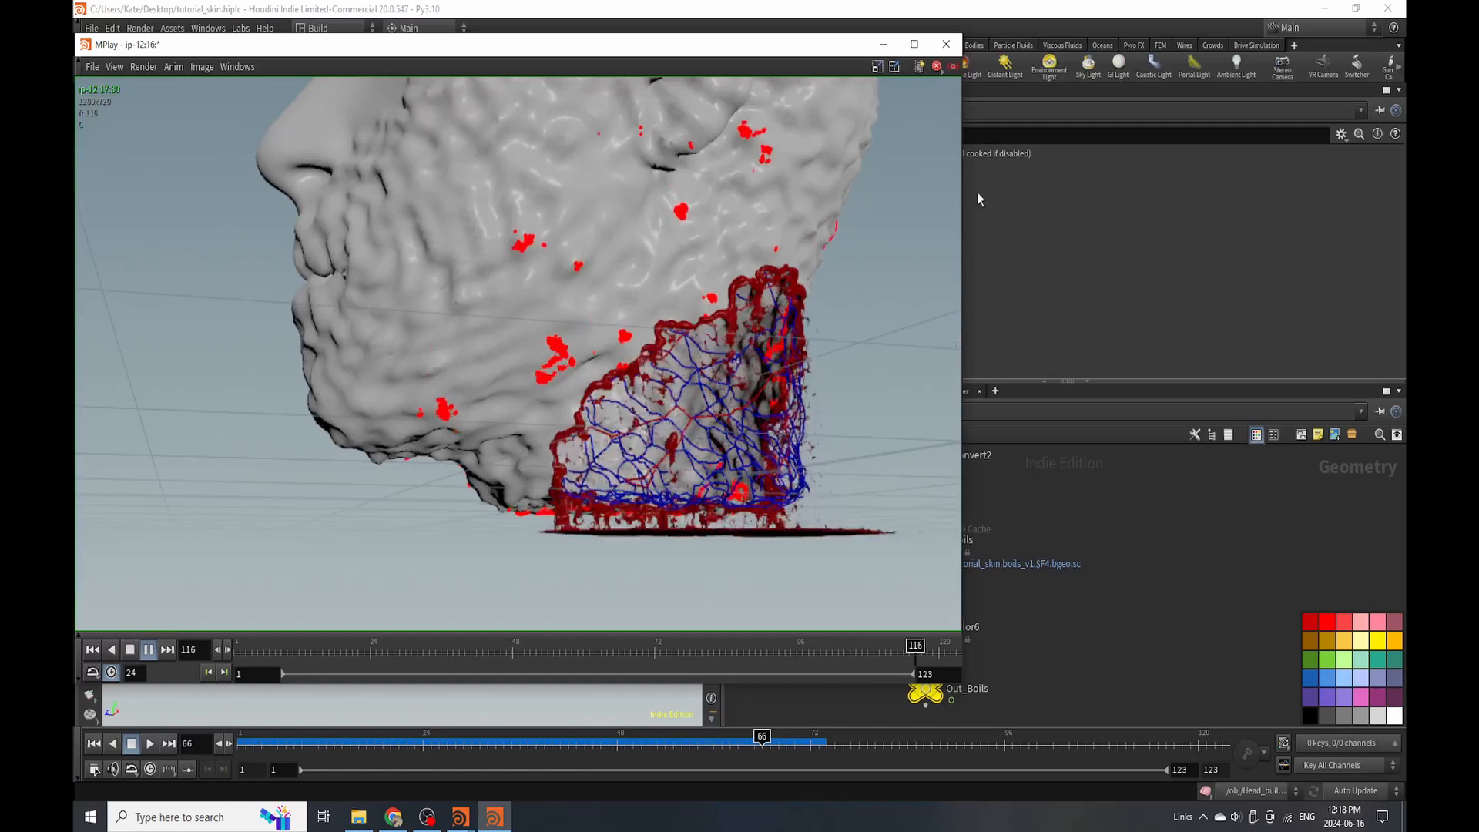
{"action": "key", "text": "Escape"}
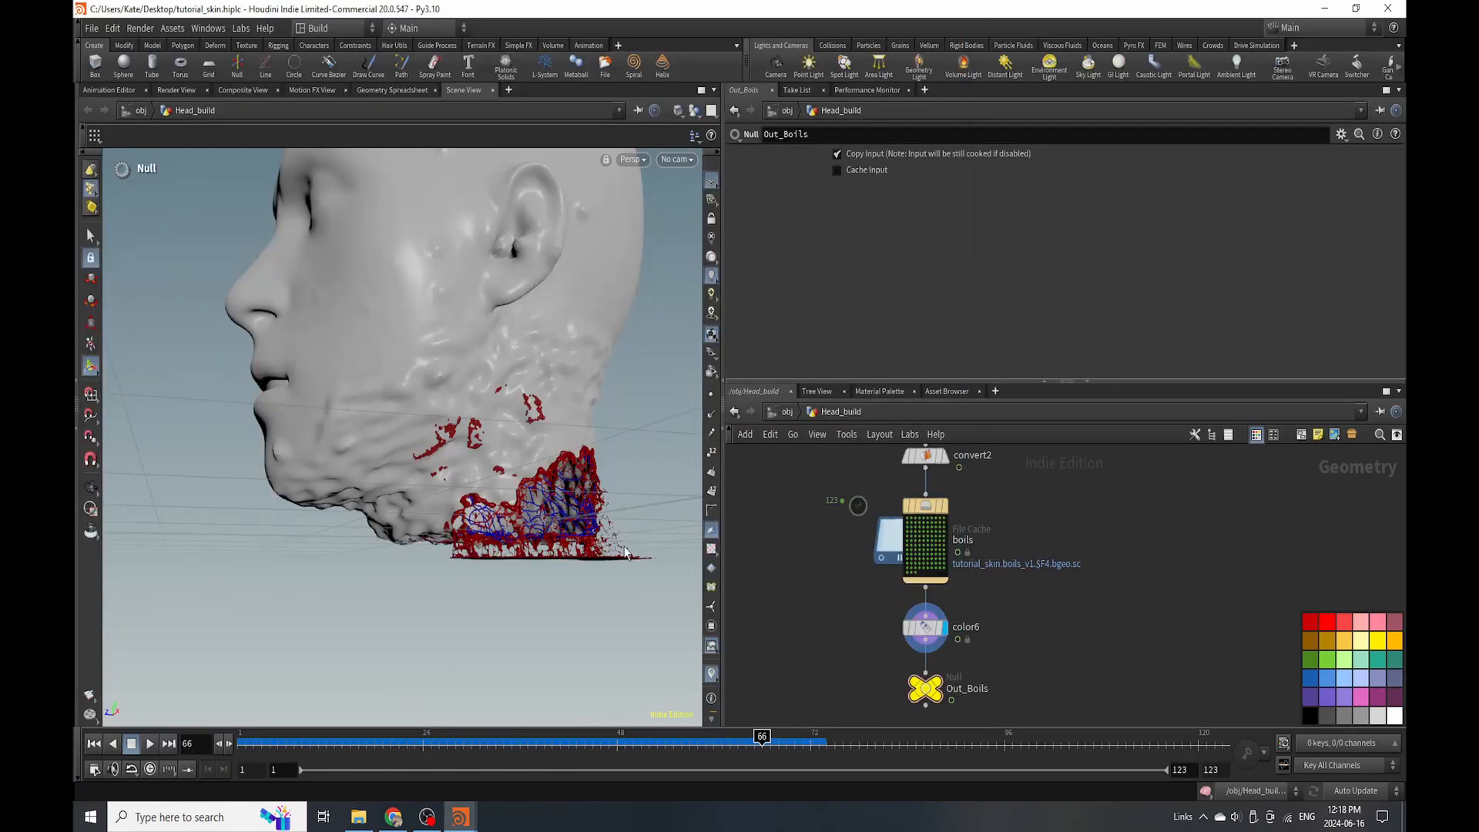
{"action": "key", "text": "Escape"}
{"action": "left_click_drag", "start_coordinate": [625, 551], "coordinate": [469, 620]}
Take pointdeform3 out of the chain and wire simulate_spread4 directly into the totalburn Delete node.
{"action": "scroll", "coordinate": [882, 639], "scroll_direction": "down", "scroll_amount": 6}
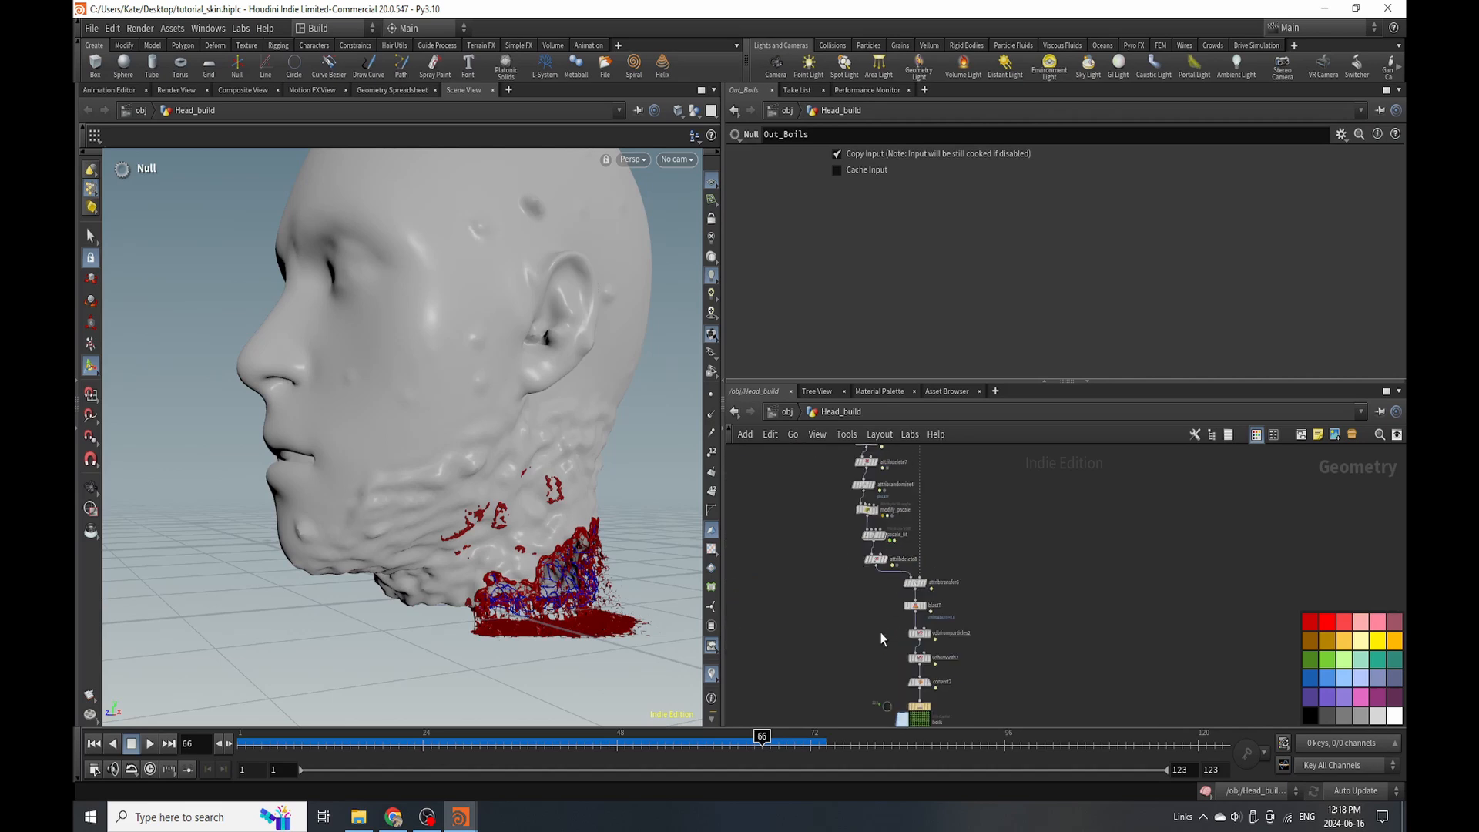
{"action": "scroll", "coordinate": [874, 609], "scroll_direction": "up", "scroll_amount": 3}
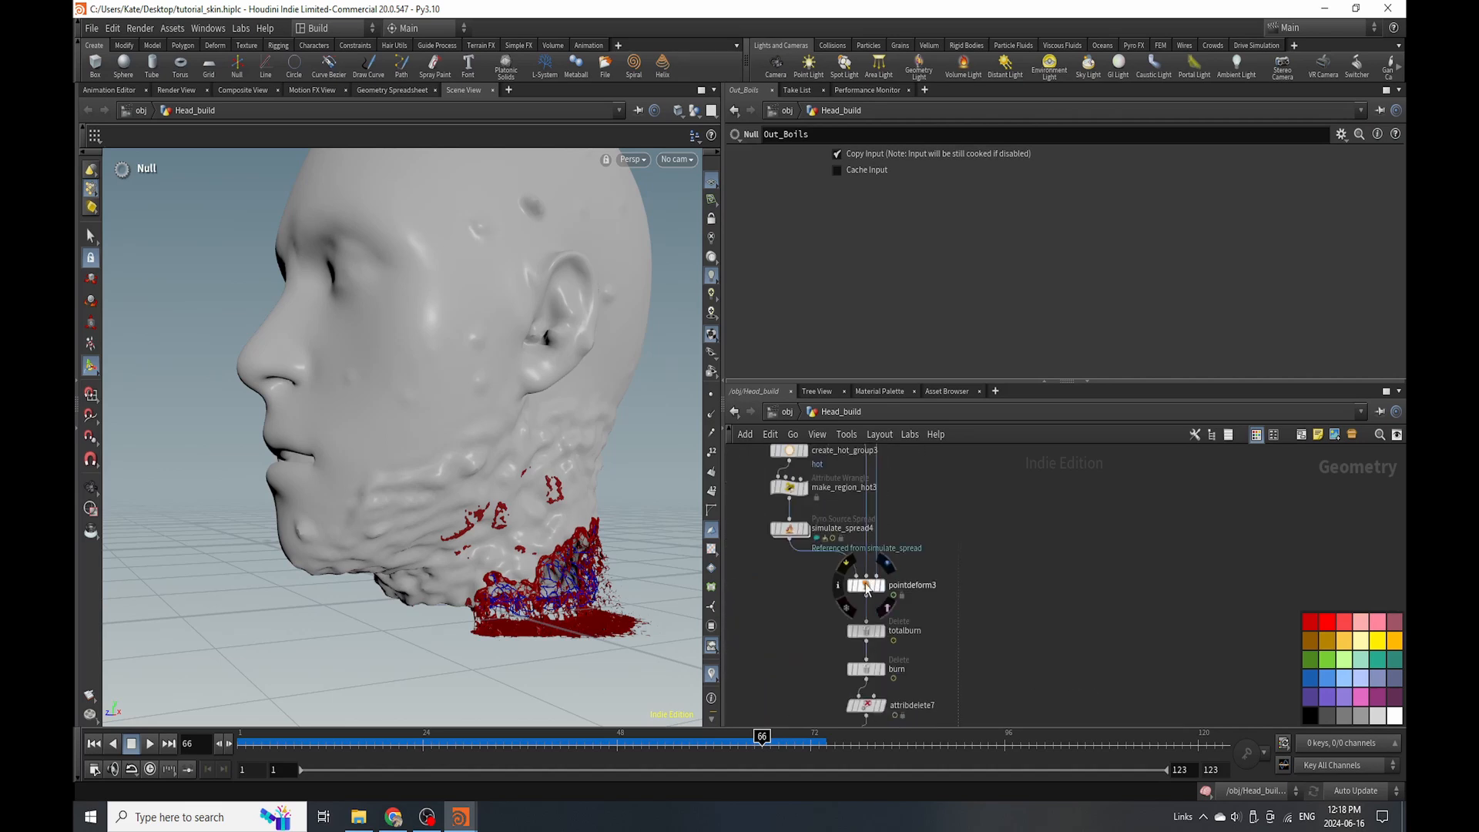
{"action": "left_click_drag", "start_coordinate": [873, 578], "coordinate": [1085, 590]}
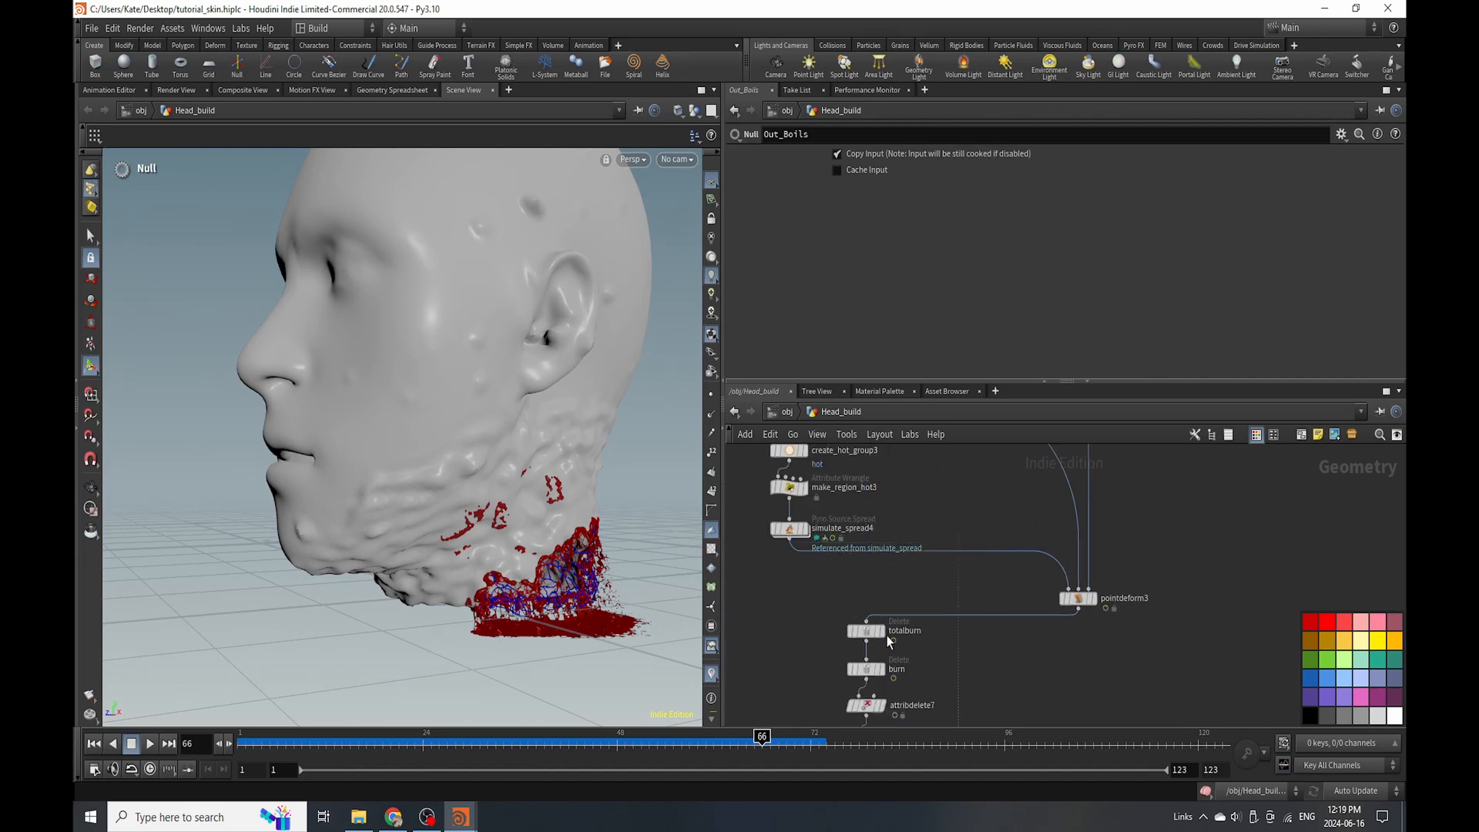
{"action": "left_click_drag", "start_coordinate": [900, 624], "coordinate": [789, 542]}
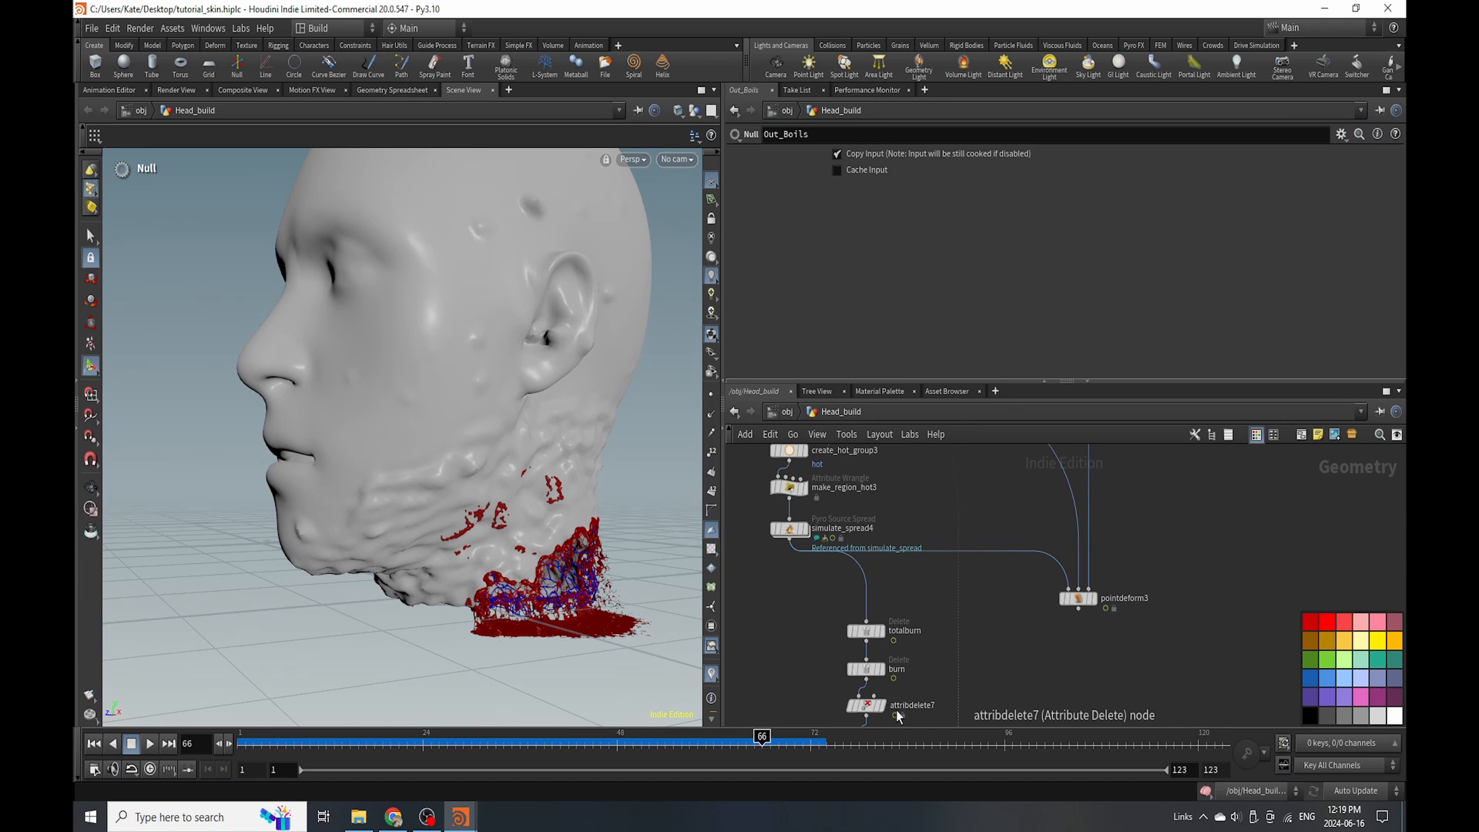
{"action": "left_click_drag", "start_coordinate": [1088, 605], "coordinate": [1117, 664]}
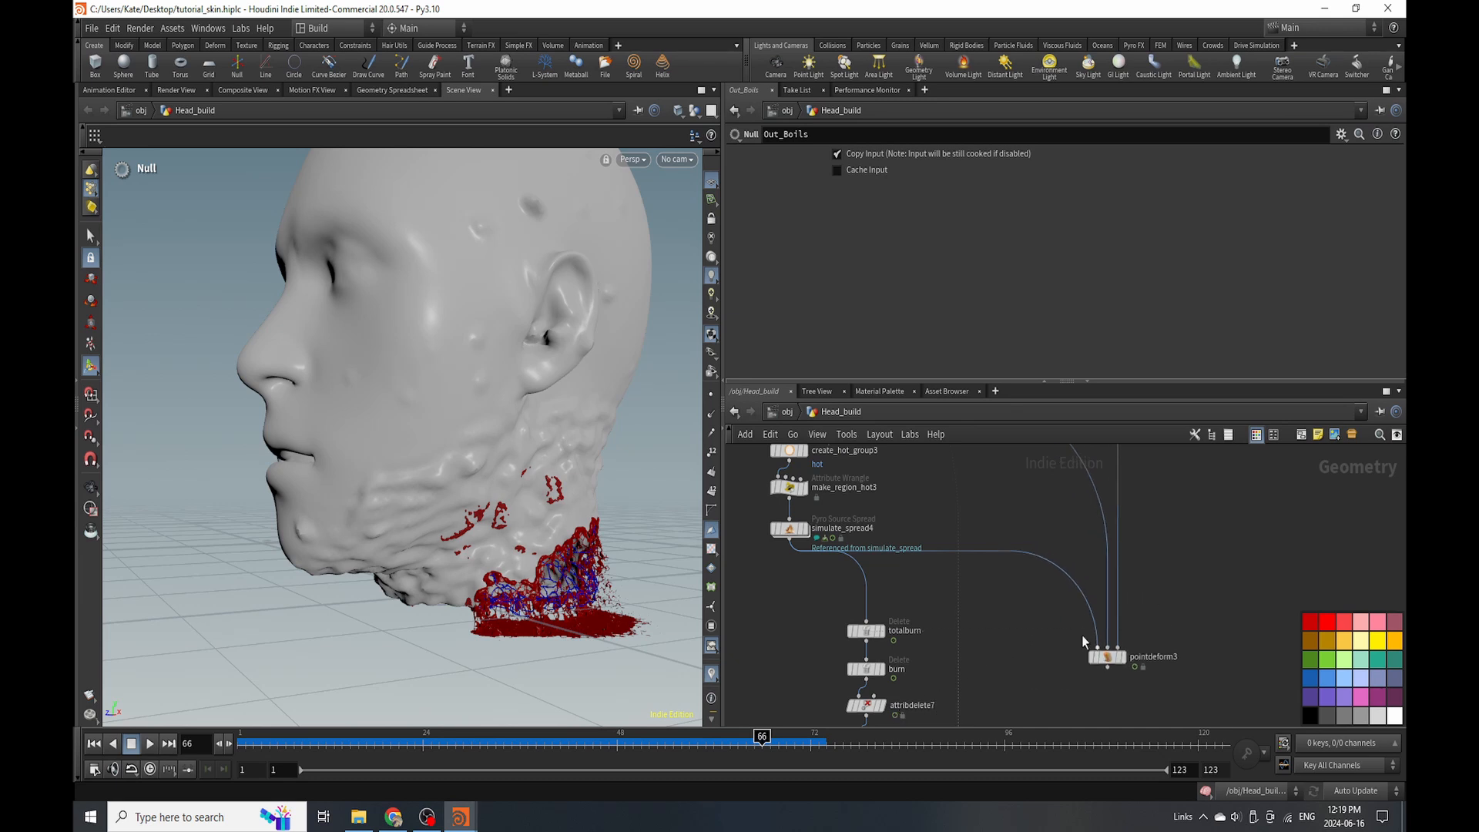
Open a gap between blast7 and vdbfromparticles2 and place pointdeform3 beside it.
{"action": "scroll", "coordinate": [935, 521], "scroll_direction": "down", "scroll_amount": 5}
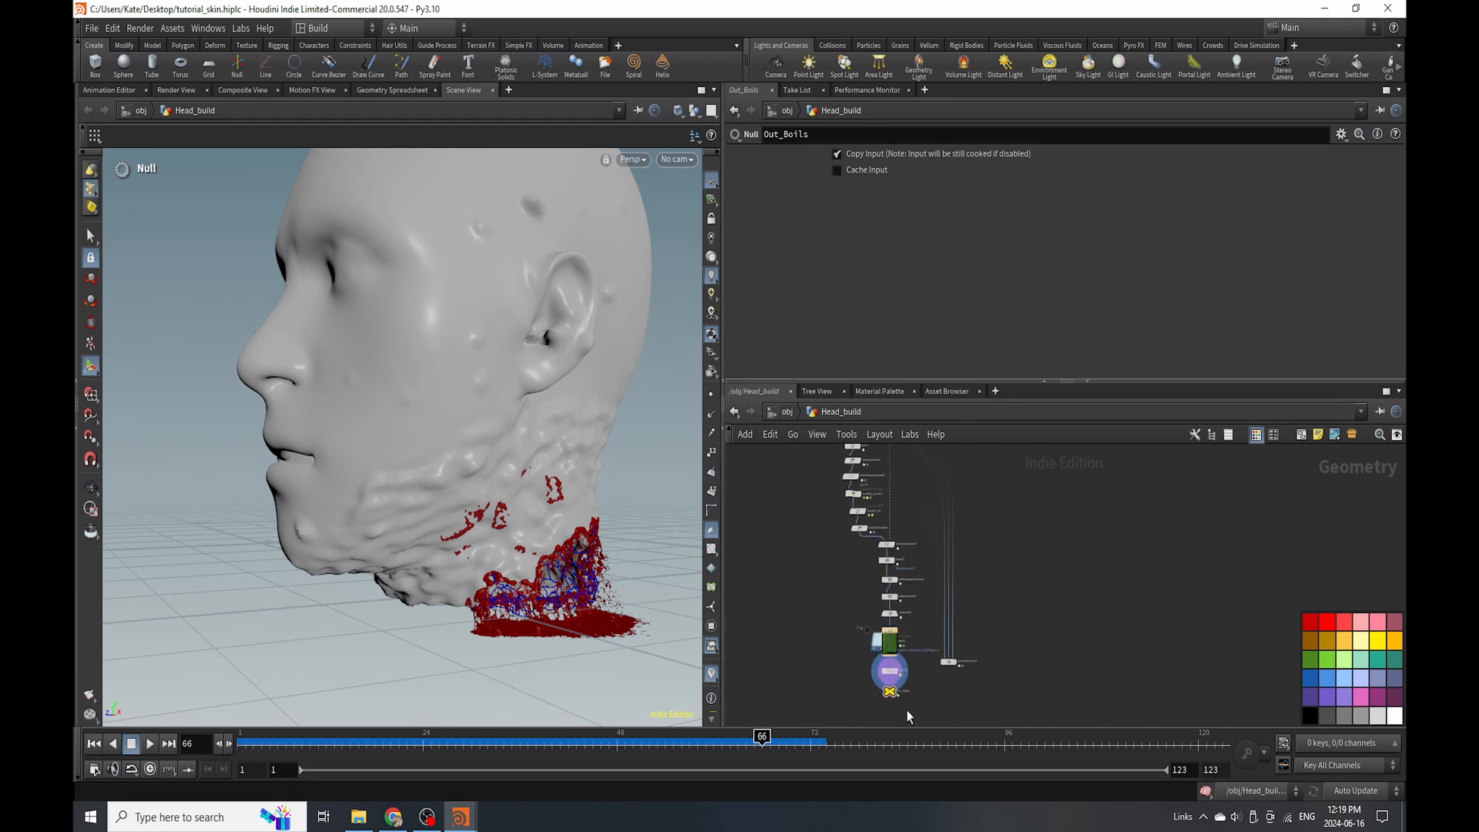
{"action": "scroll", "coordinate": [890, 620], "scroll_direction": "down", "scroll_amount": 3}
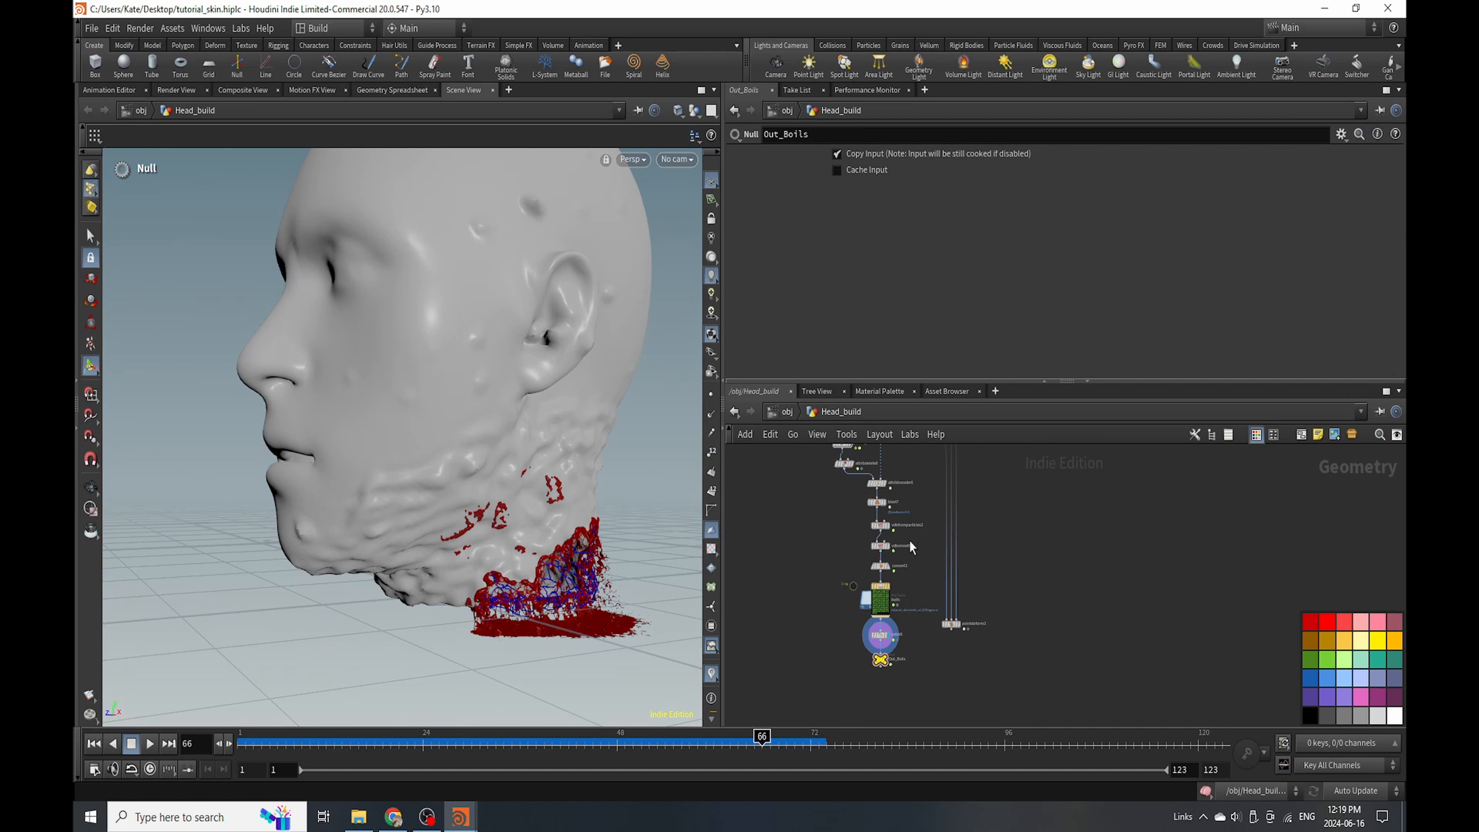
{"action": "scroll", "coordinate": [898, 560], "scroll_direction": "up", "scroll_amount": 2}
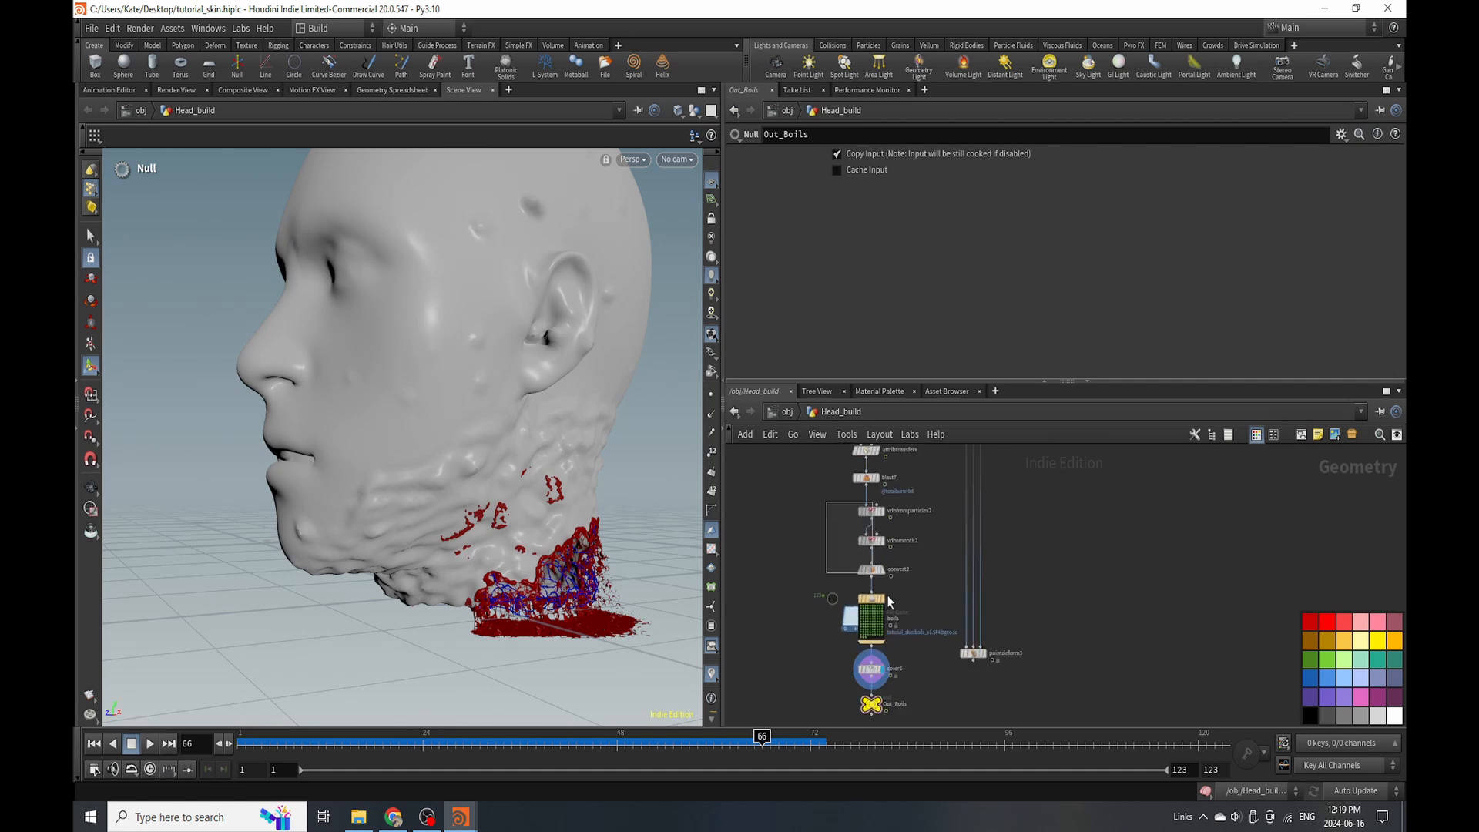
{"action": "left_click", "coordinate": [868, 462]}
{"action": "left_click", "coordinate": [869, 493], "text": "shift"}
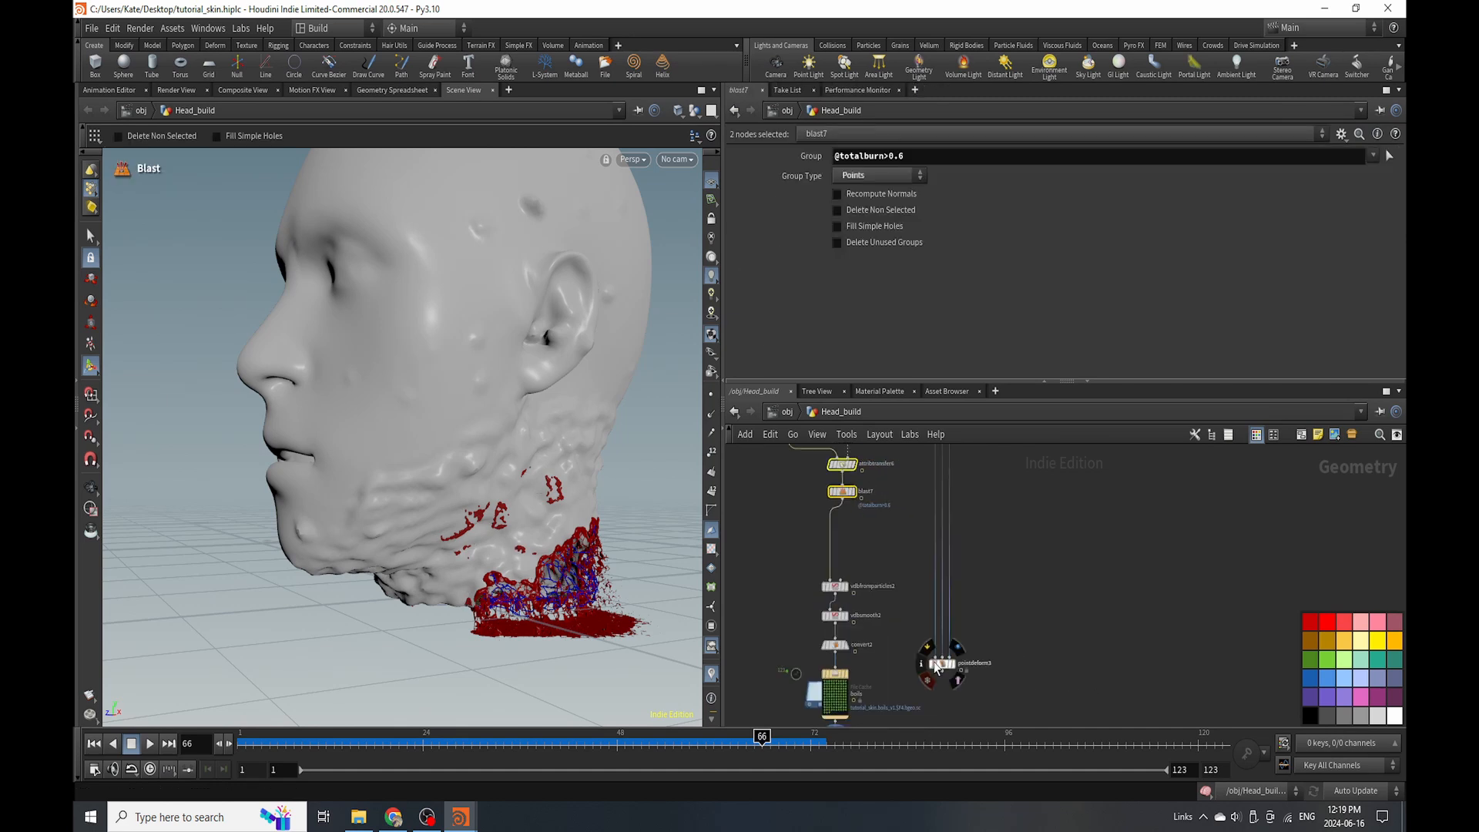
{"action": "left_click_drag", "start_coordinate": [937, 667], "coordinate": [900, 577]}
{"action": "scroll", "coordinate": [895, 524], "scroll_direction": "up", "scroll_amount": 3}
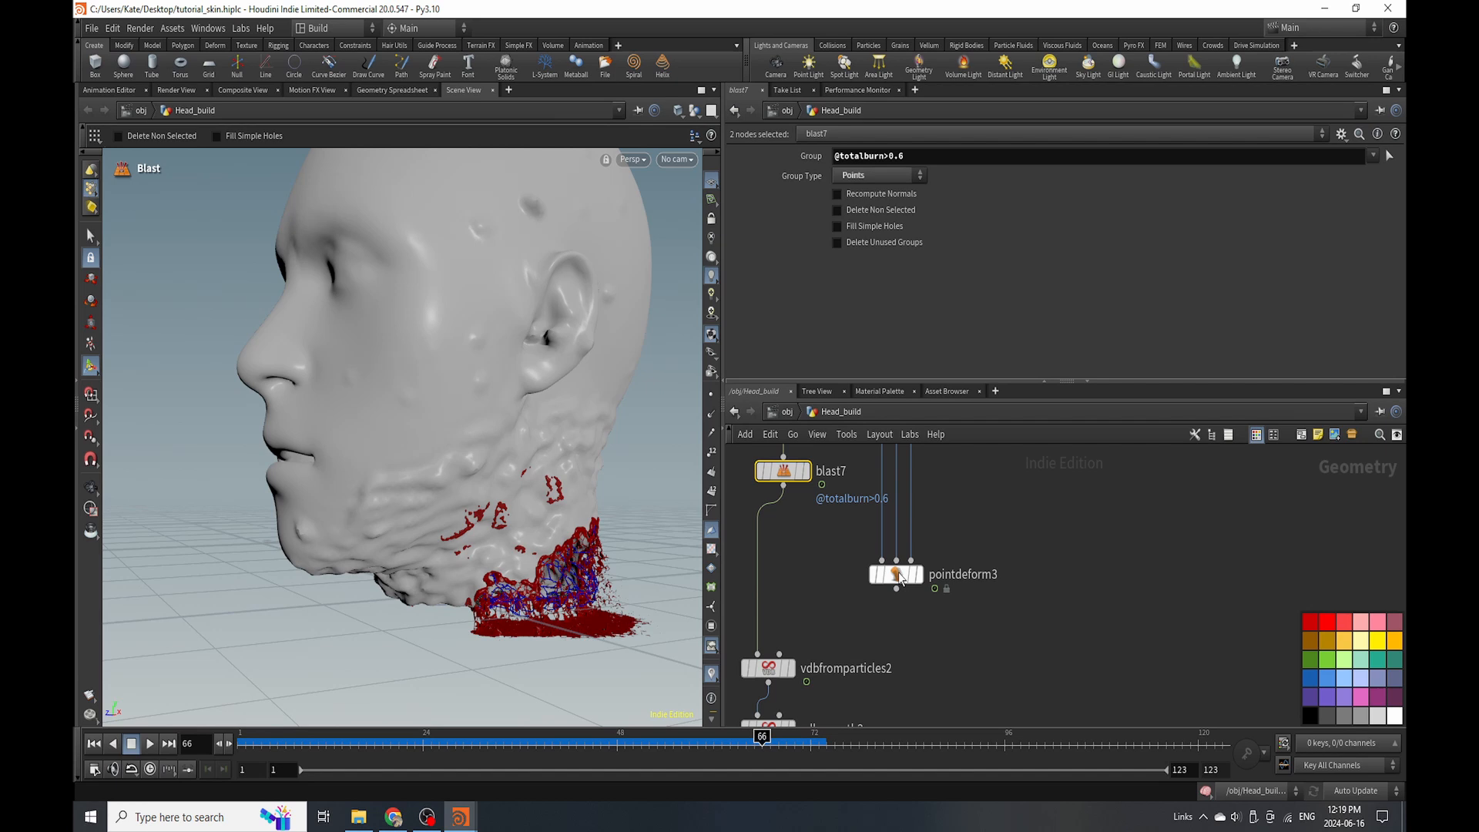
Wire blast7 into the first input of pointdeform3, display pointdeform3 and scrub the animation to frame 70.
{"action": "left_click", "coordinate": [783, 486]}
{"action": "left_click", "coordinate": [796, 496]}
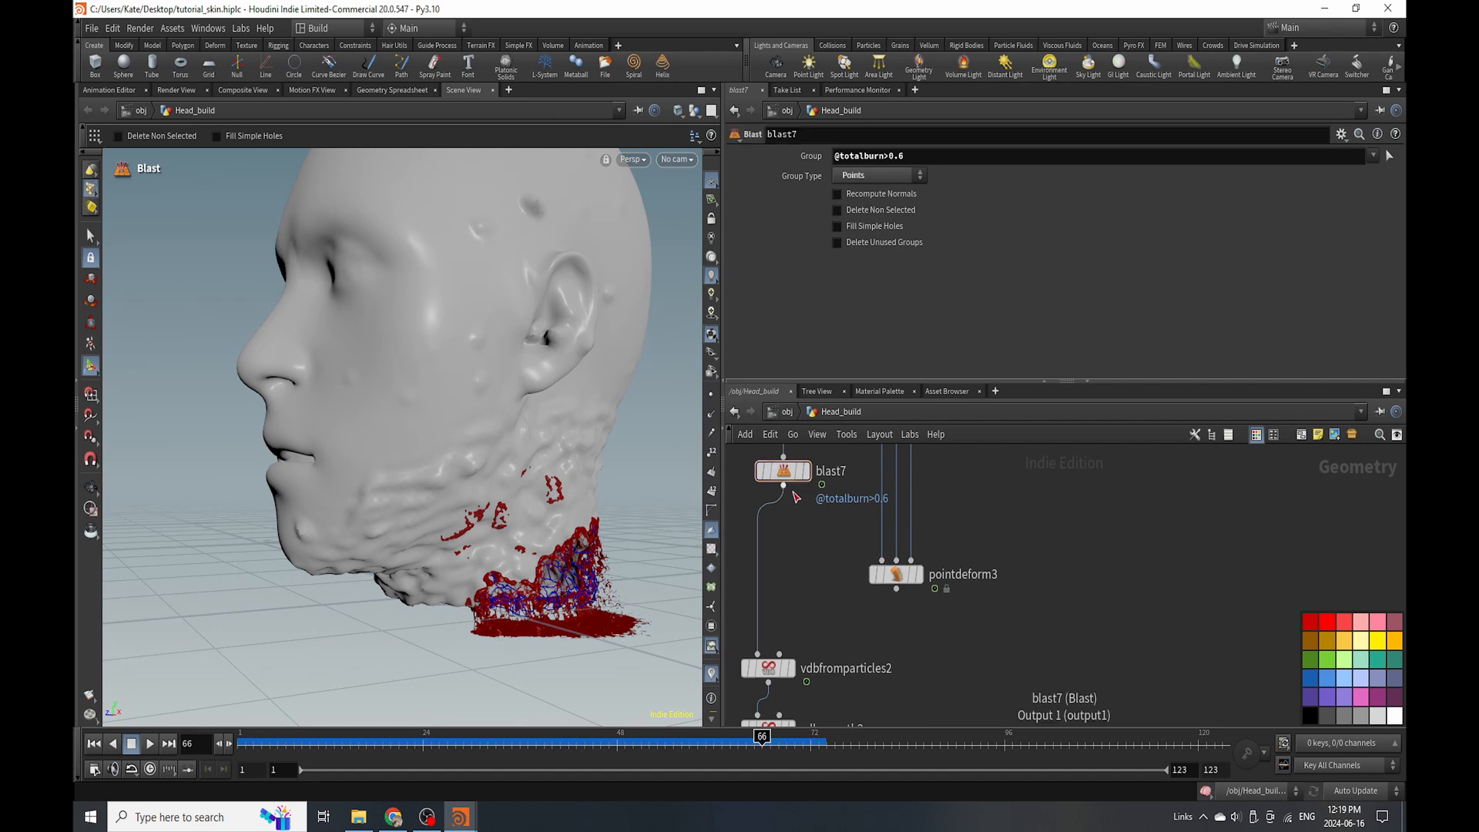
{"action": "left_click_drag", "start_coordinate": [783, 486], "coordinate": [882, 561]}
{"action": "left_click", "coordinate": [915, 575]}
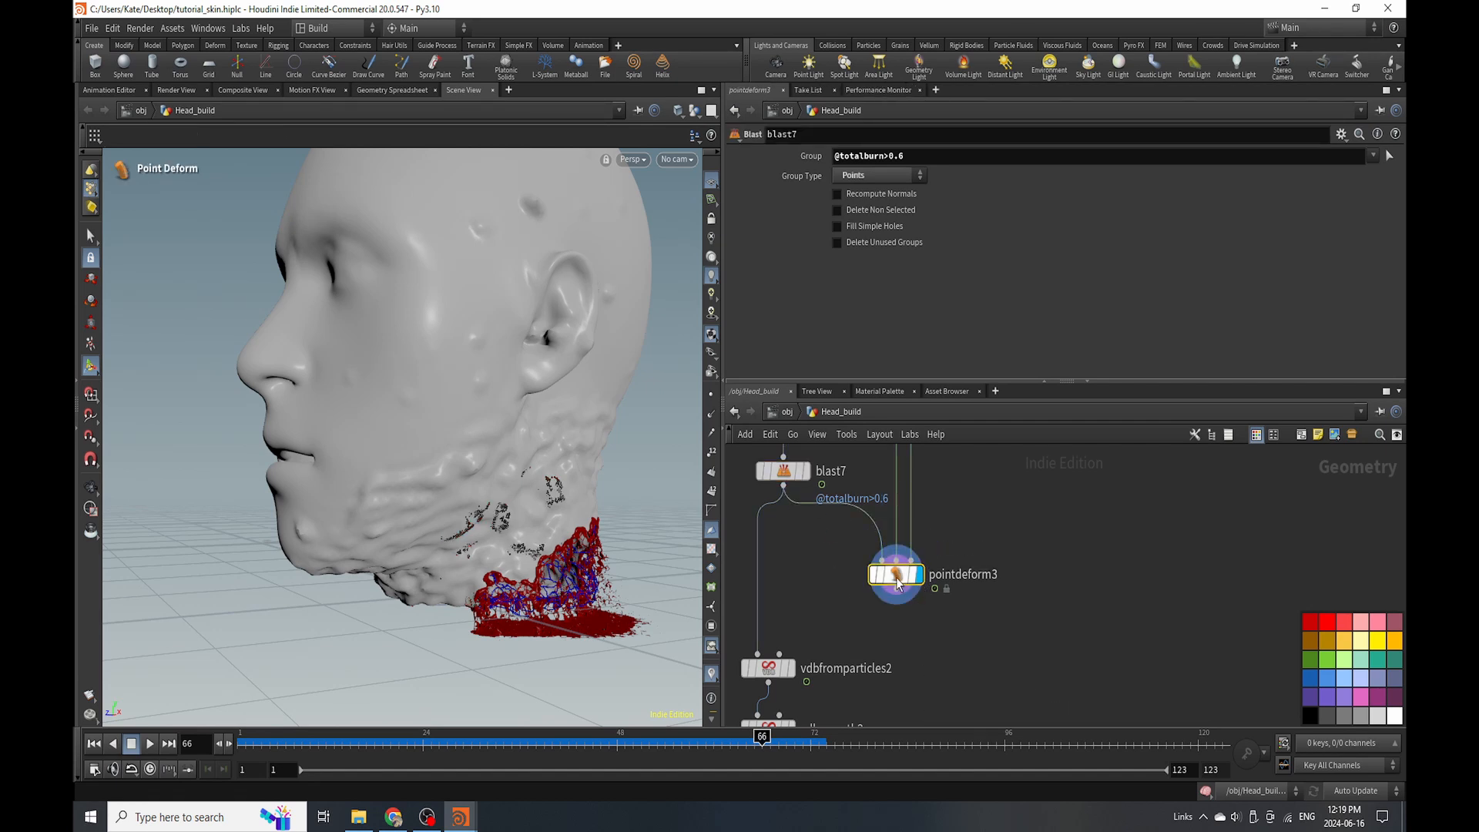
{"action": "left_click", "coordinate": [897, 579]}
{"action": "left_click_drag", "start_coordinate": [319, 744], "coordinate": [578, 746]}
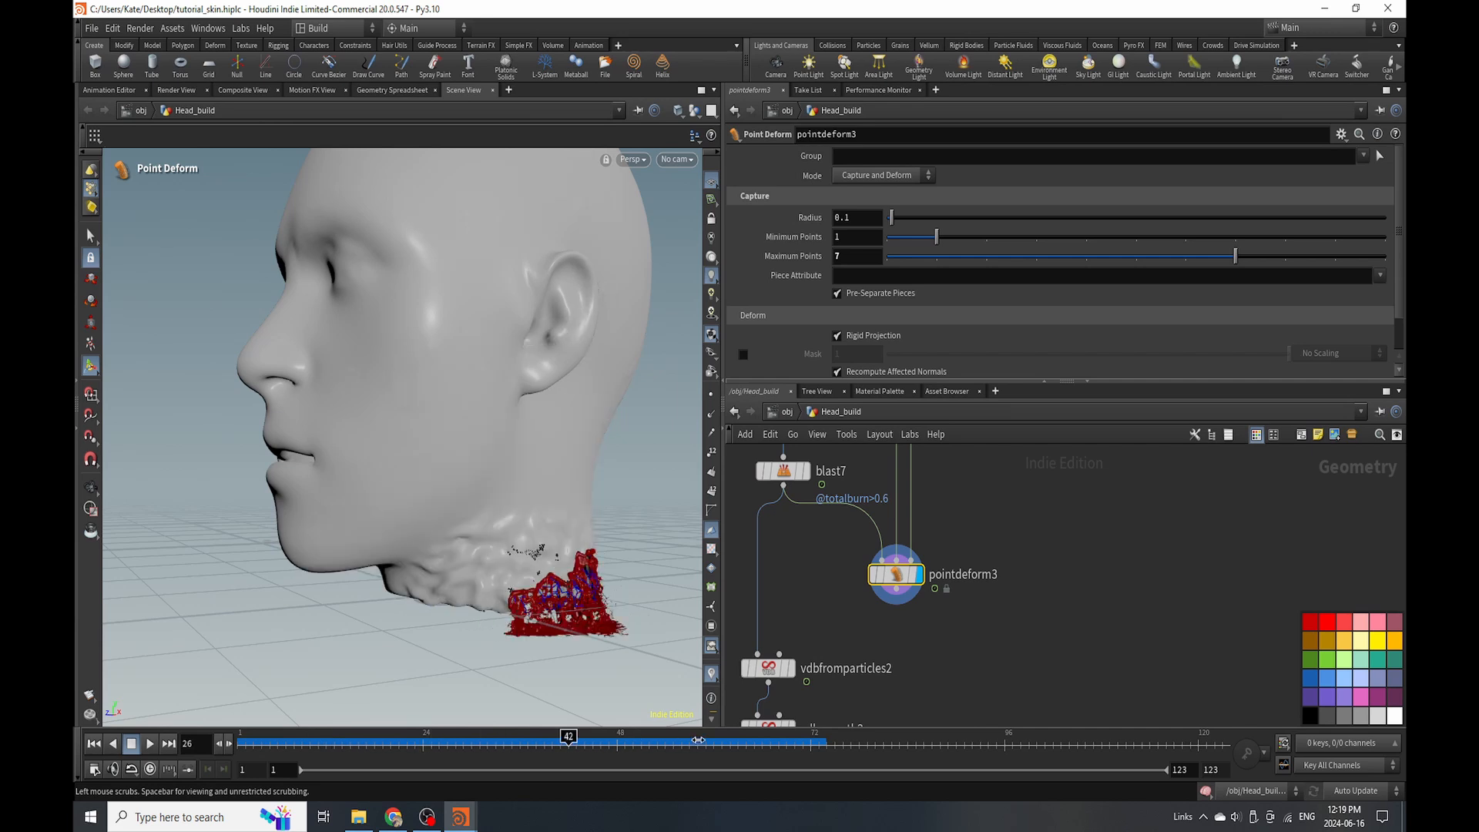
{"action": "left_click_drag", "start_coordinate": [698, 741], "coordinate": [791, 734]}
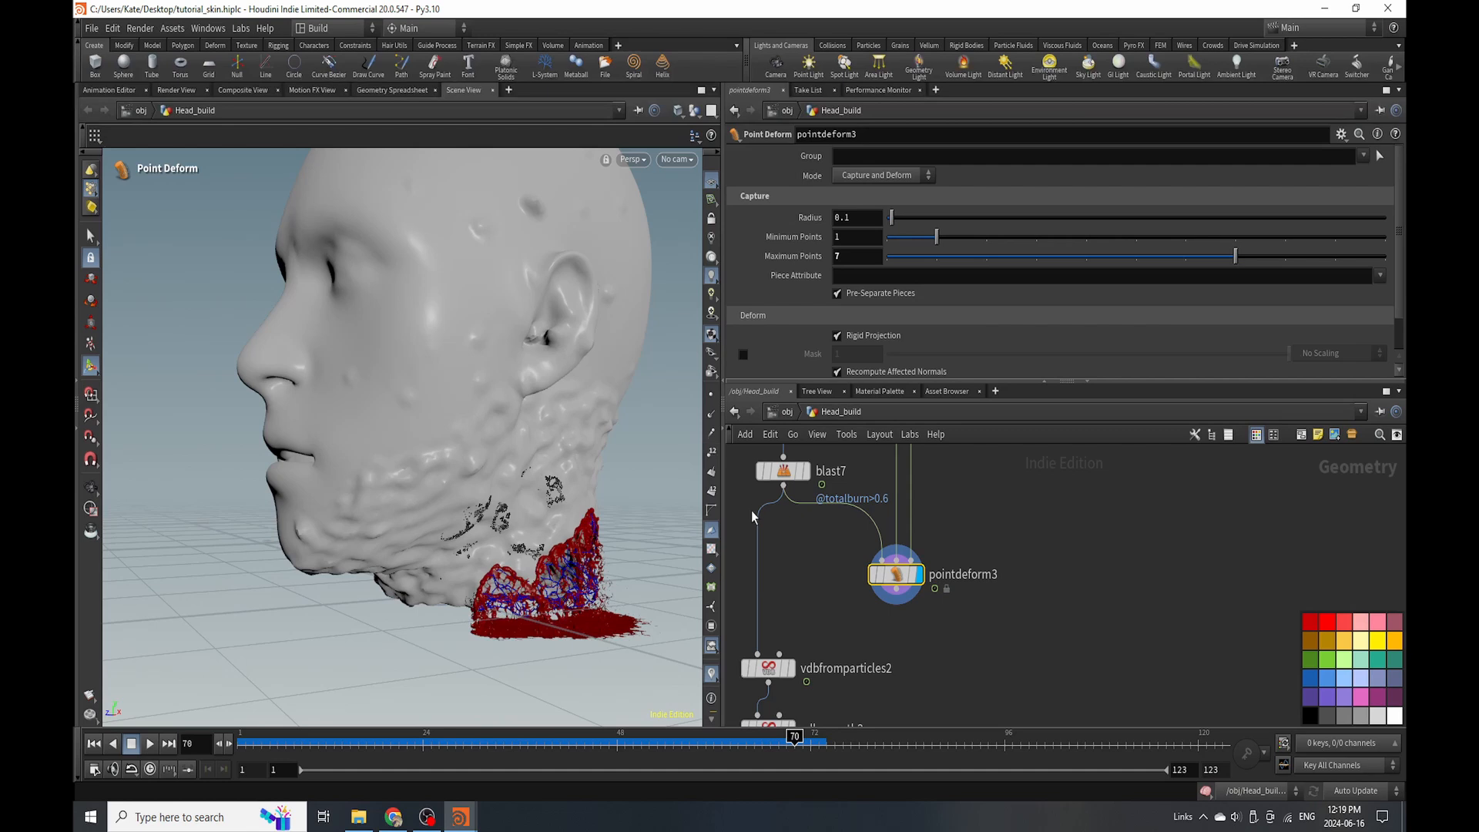
Feed the output of pointdeform3 into vdbfromparticles2 in place of blast7 and display convert2.
{"action": "left_click_drag", "start_coordinate": [759, 606], "coordinate": [905, 612]}
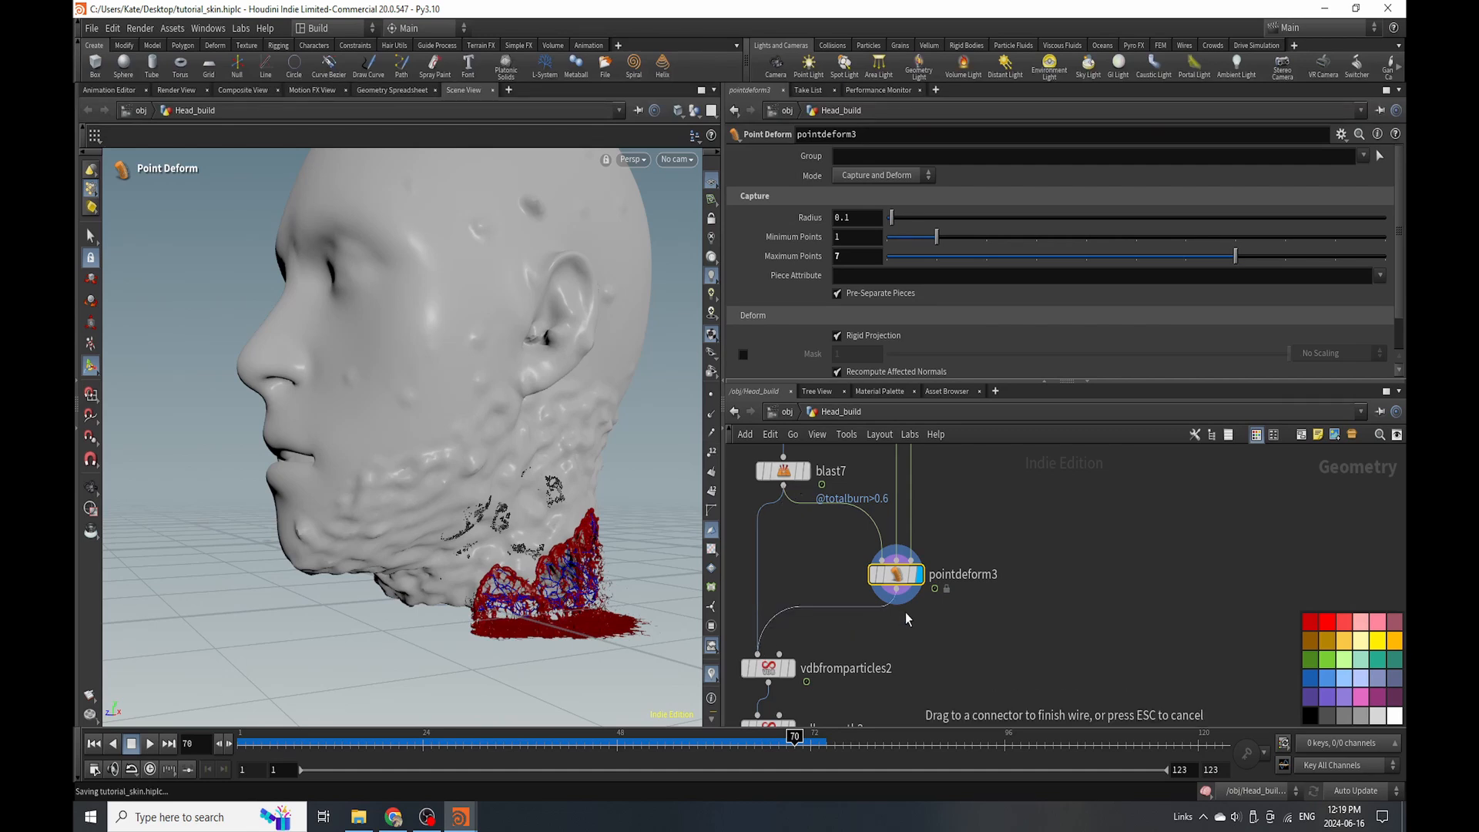
{"action": "left_click", "coordinate": [904, 611]}
{"action": "scroll", "coordinate": [1086, 603], "scroll_direction": "down", "scroll_amount": 3}
{"action": "scroll", "coordinate": [810, 605], "scroll_direction": "up", "scroll_amount": 3}
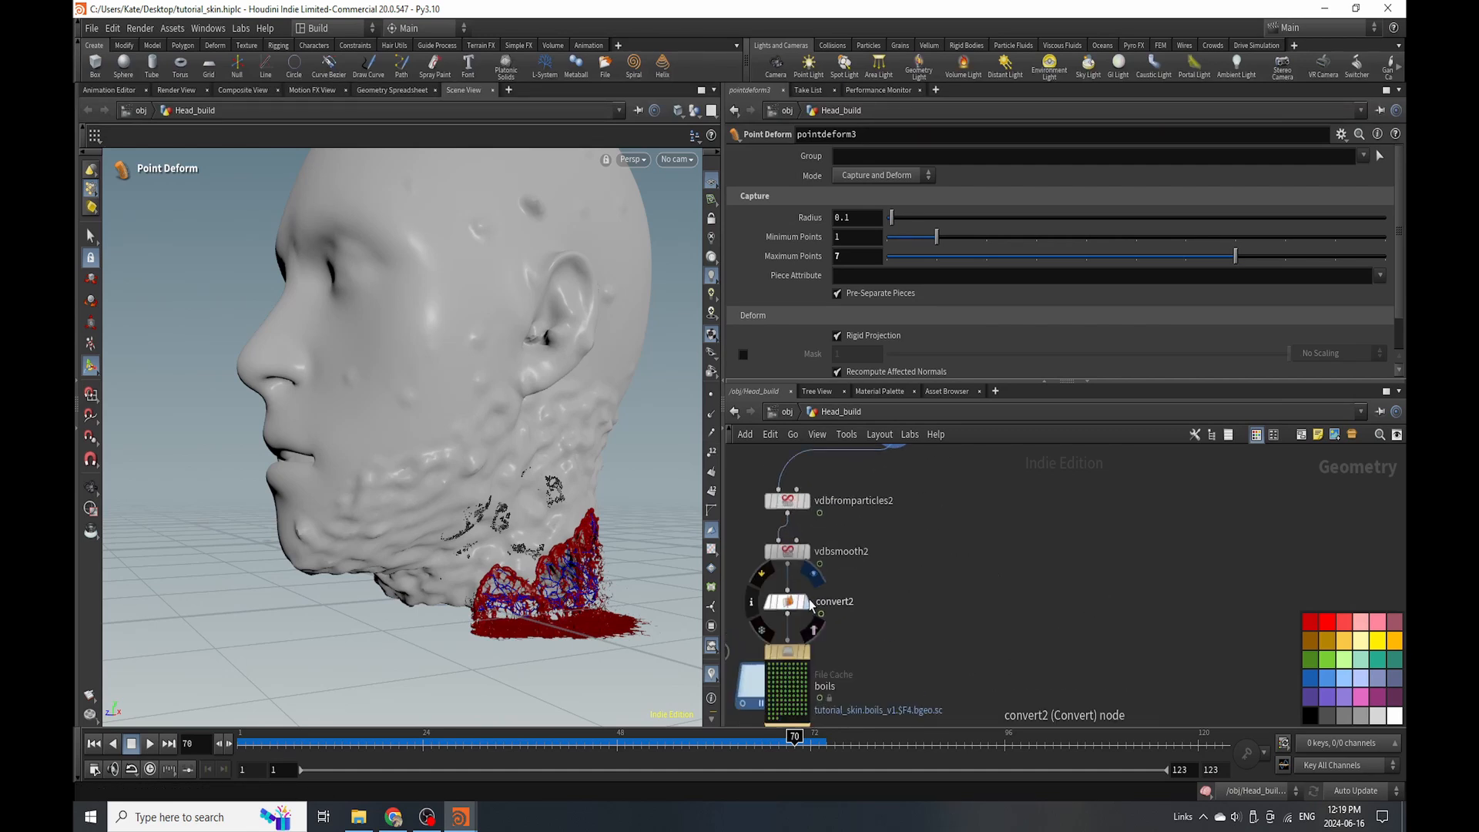
{"action": "left_click", "coordinate": [810, 605]}
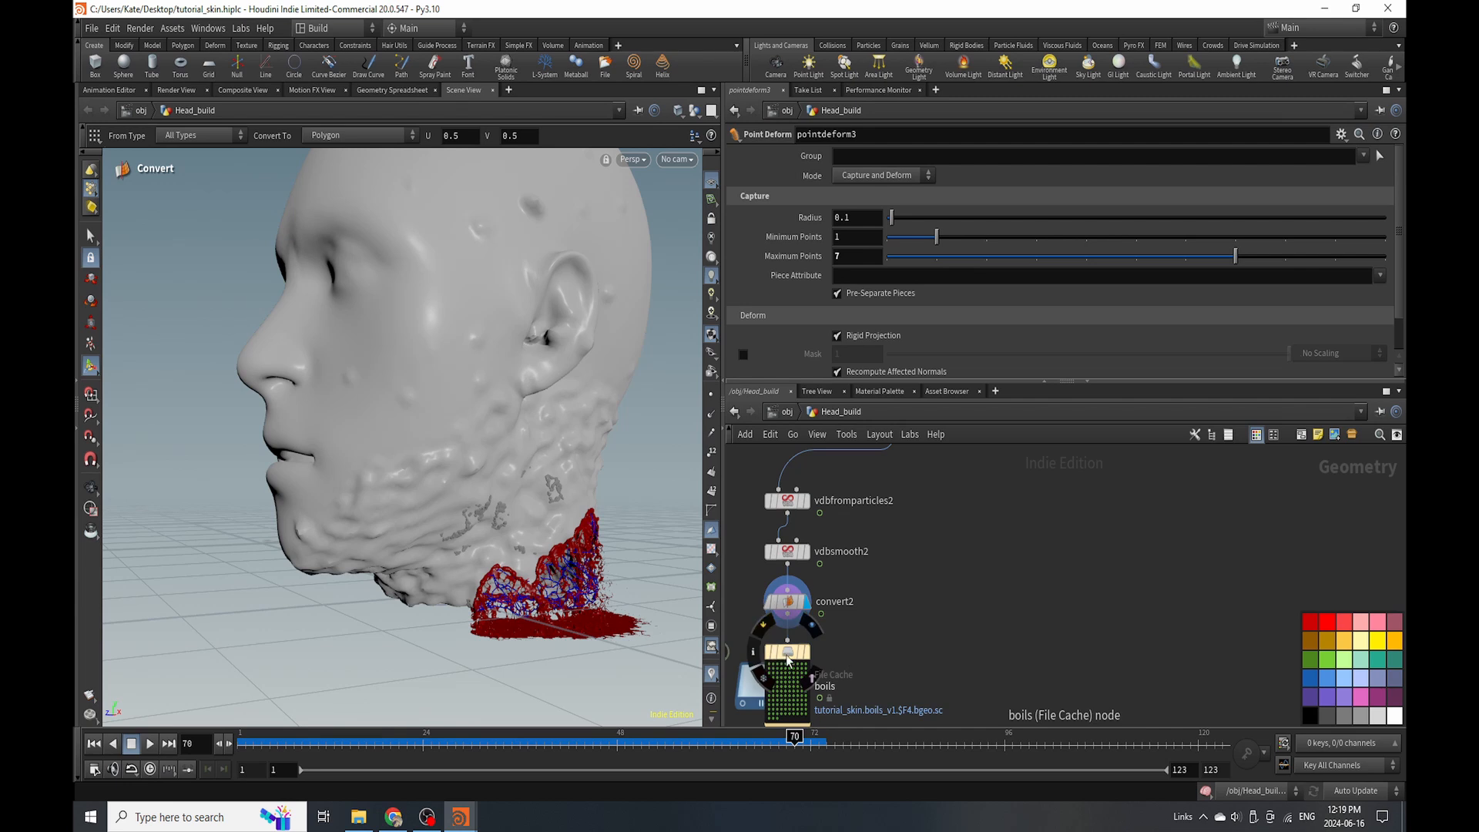
Display Out_Boils below the boils File Cache and scrub the timeline to examine how the boils follow the head.
{"action": "left_click", "coordinate": [787, 682]}
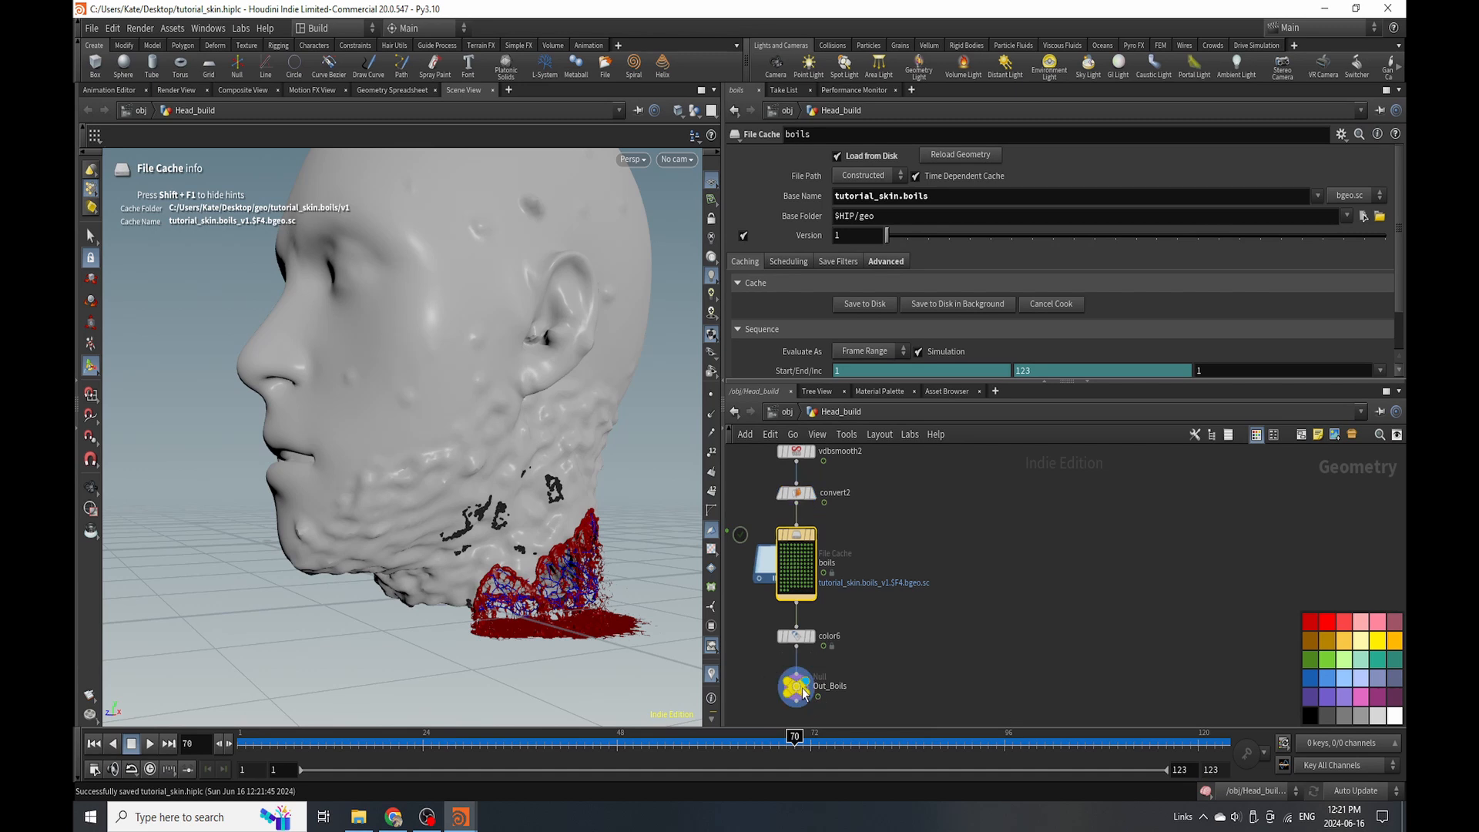
{"action": "left_click", "coordinate": [803, 688]}
{"action": "left_click_drag", "start_coordinate": [423, 746], "coordinate": [1210, 757]}
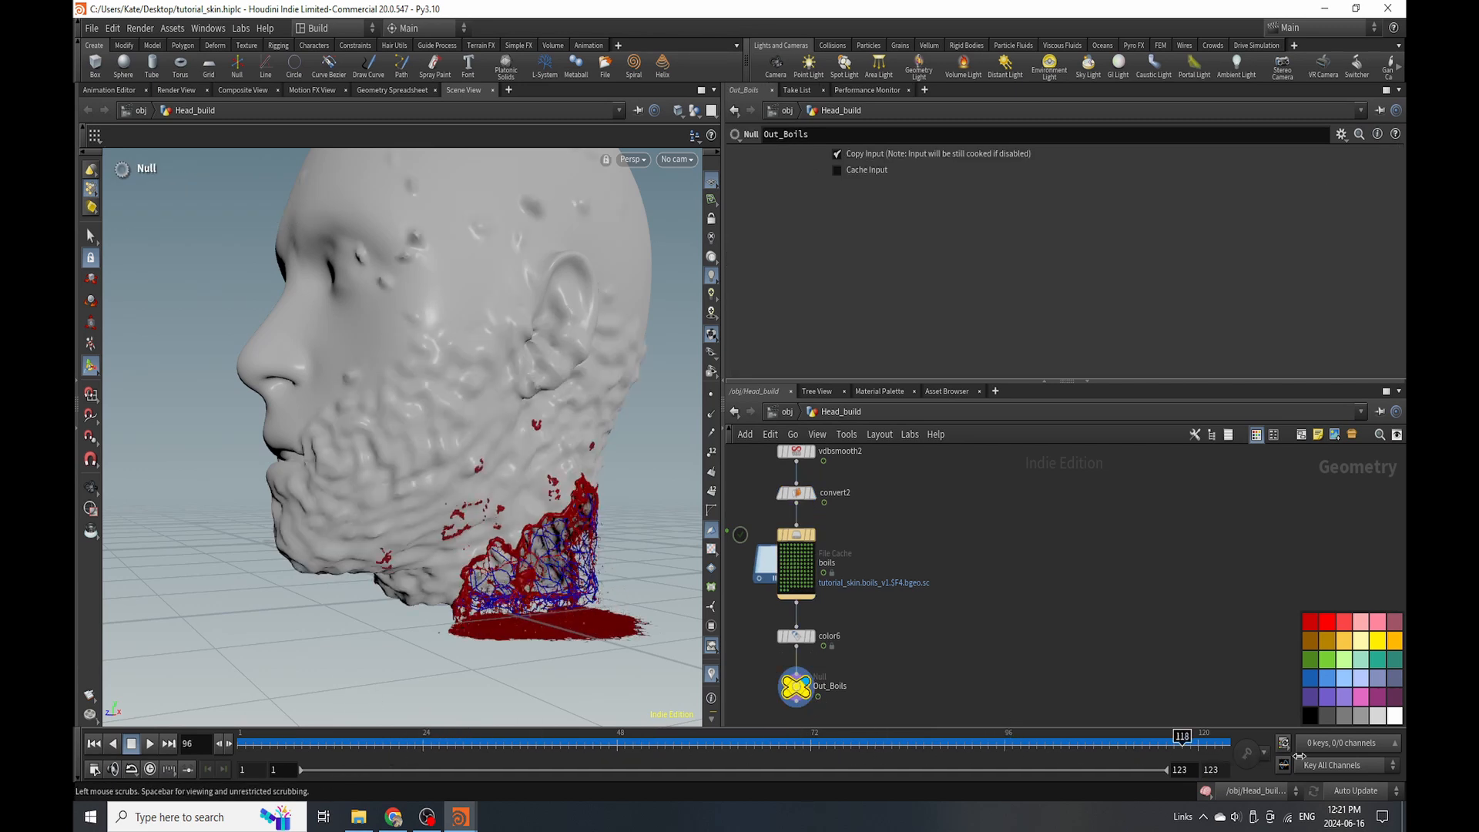
{"action": "left_click_drag", "start_coordinate": [1299, 756], "coordinate": [1323, 753]}
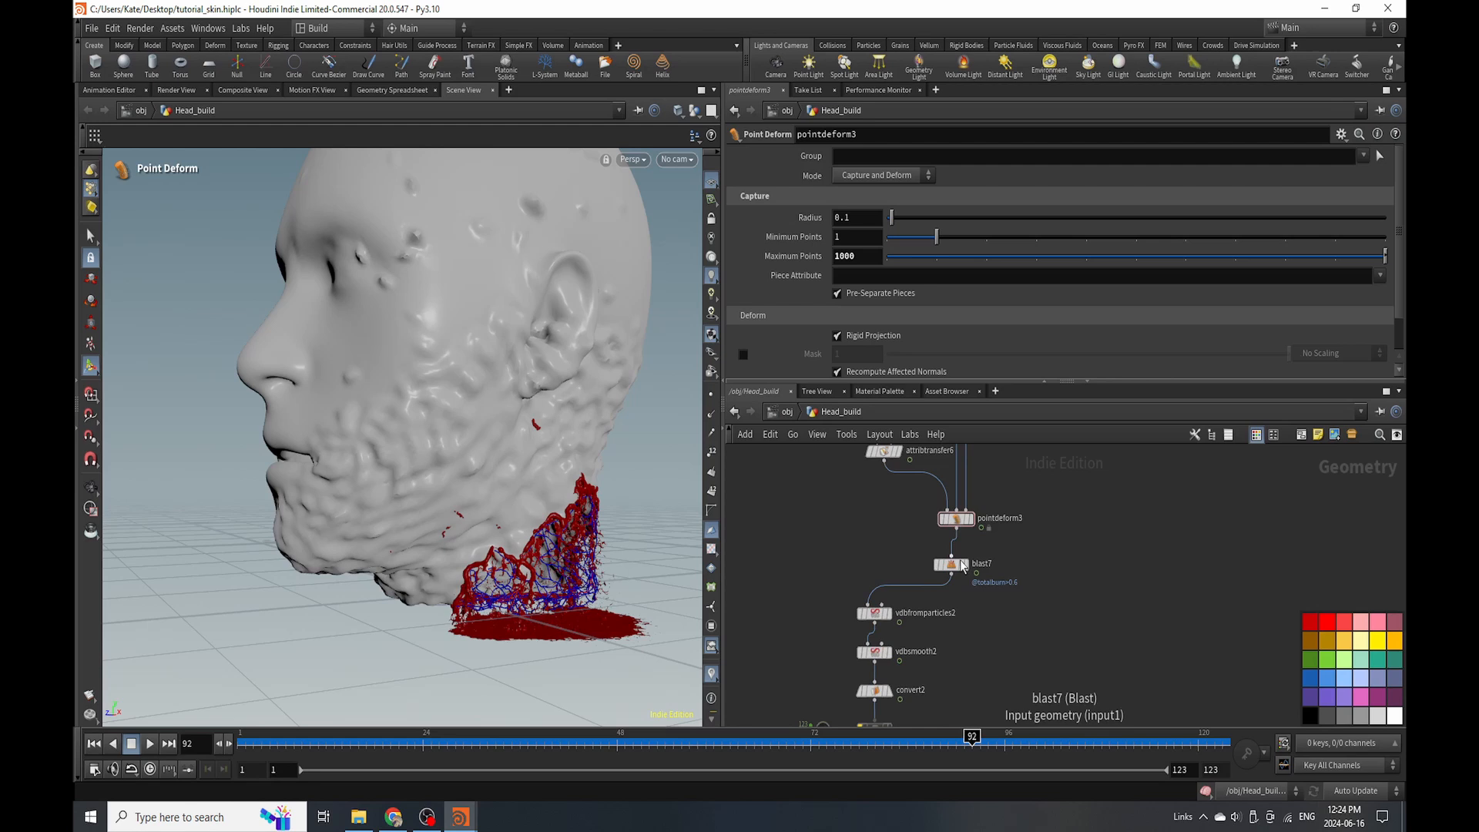
Save the scene and delete the modify_pscale wrangle and the pscale_fit VOP between attribrandomize4 and attribdelete8.
{"action": "key", "text": "ctrl+s"}
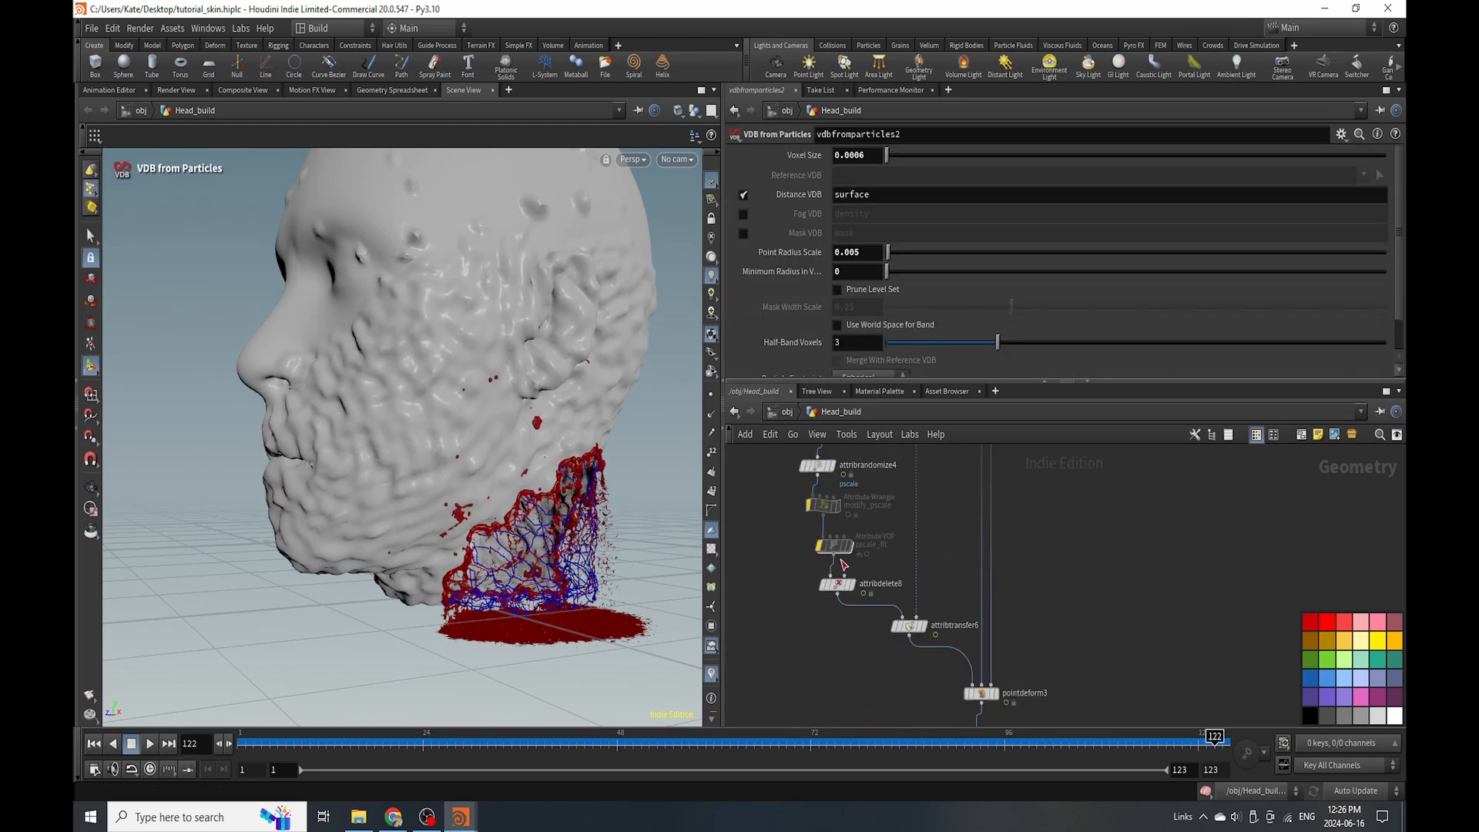
{"action": "scroll", "coordinate": [844, 565], "scroll_direction": "down", "scroll_amount": 3}
{"action": "scroll", "coordinate": [802, 523], "scroll_direction": "up", "scroll_amount": 3}
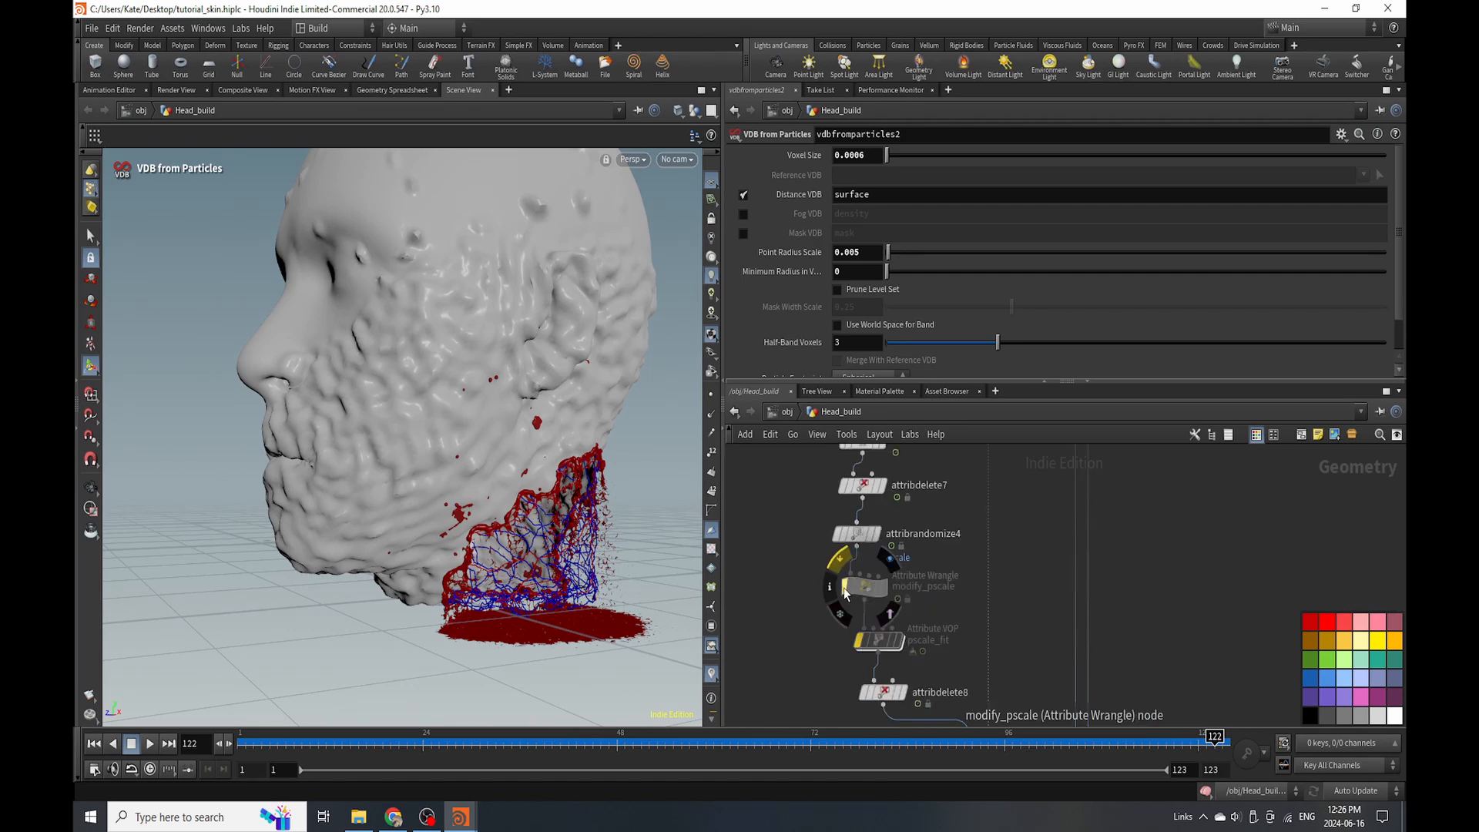
{"action": "left_click", "coordinate": [877, 590]}
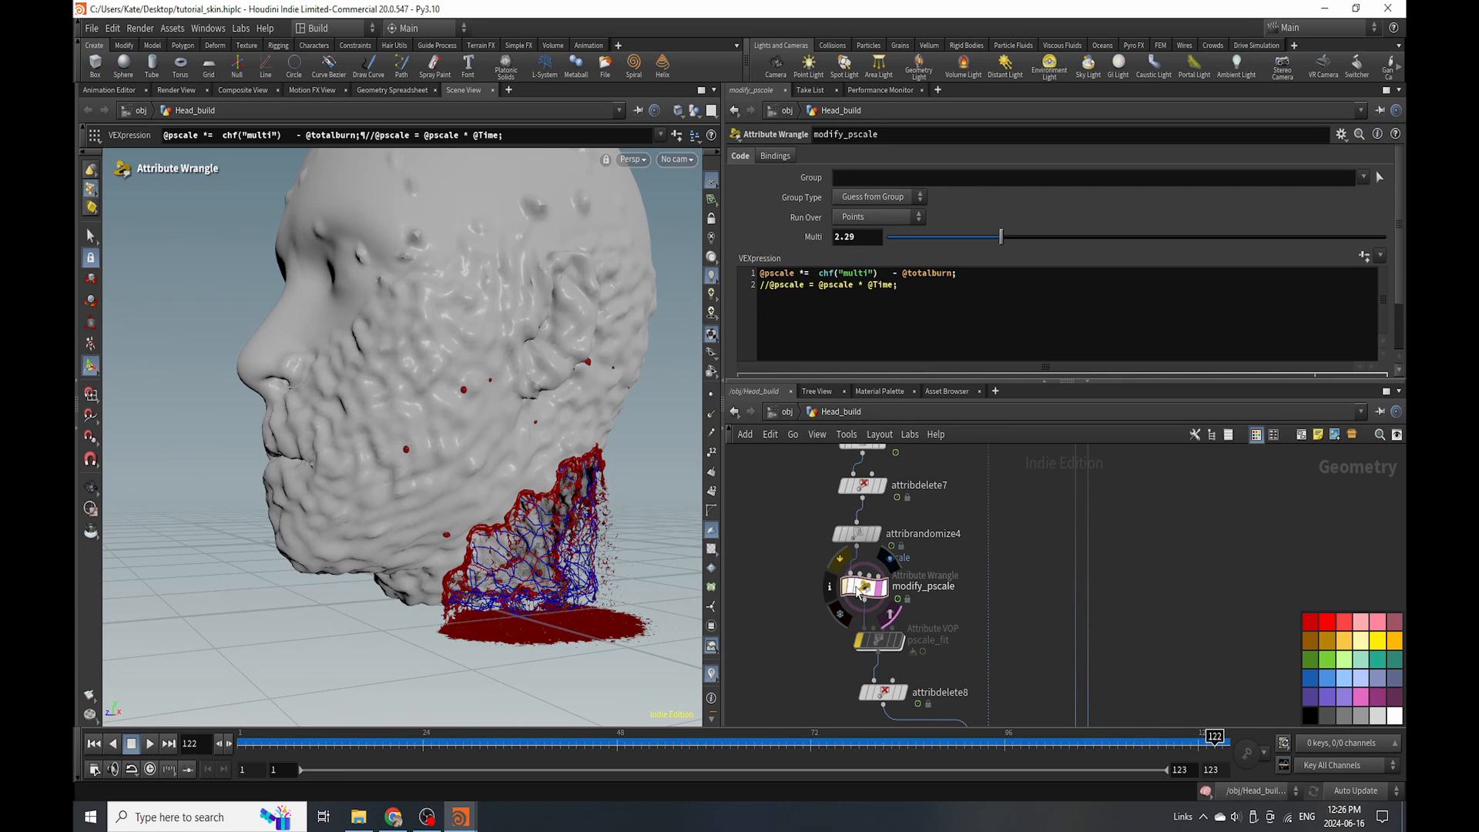
{"action": "left_click", "coordinate": [845, 587]}
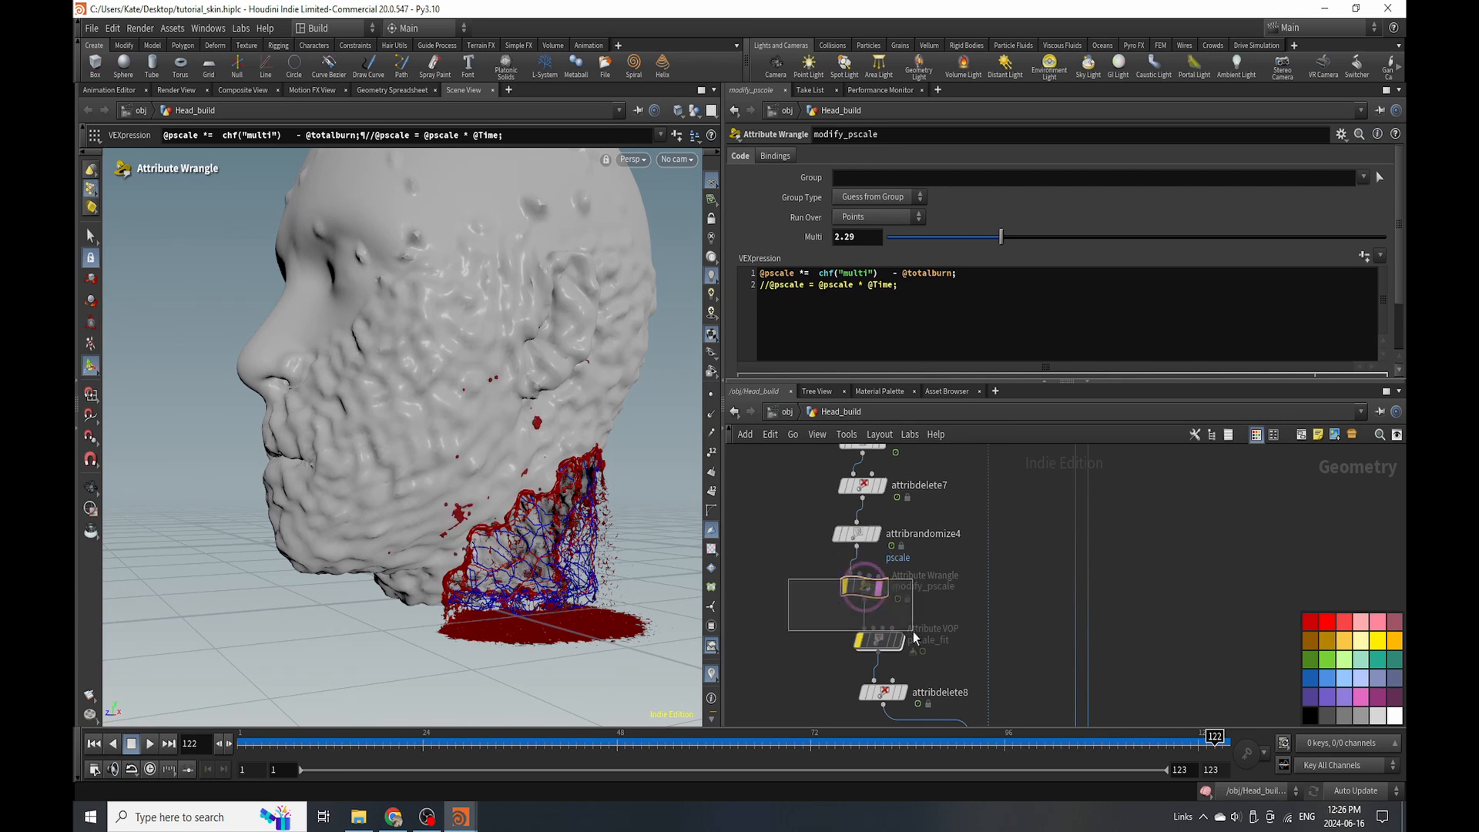
{"action": "key", "text": "Delete"}
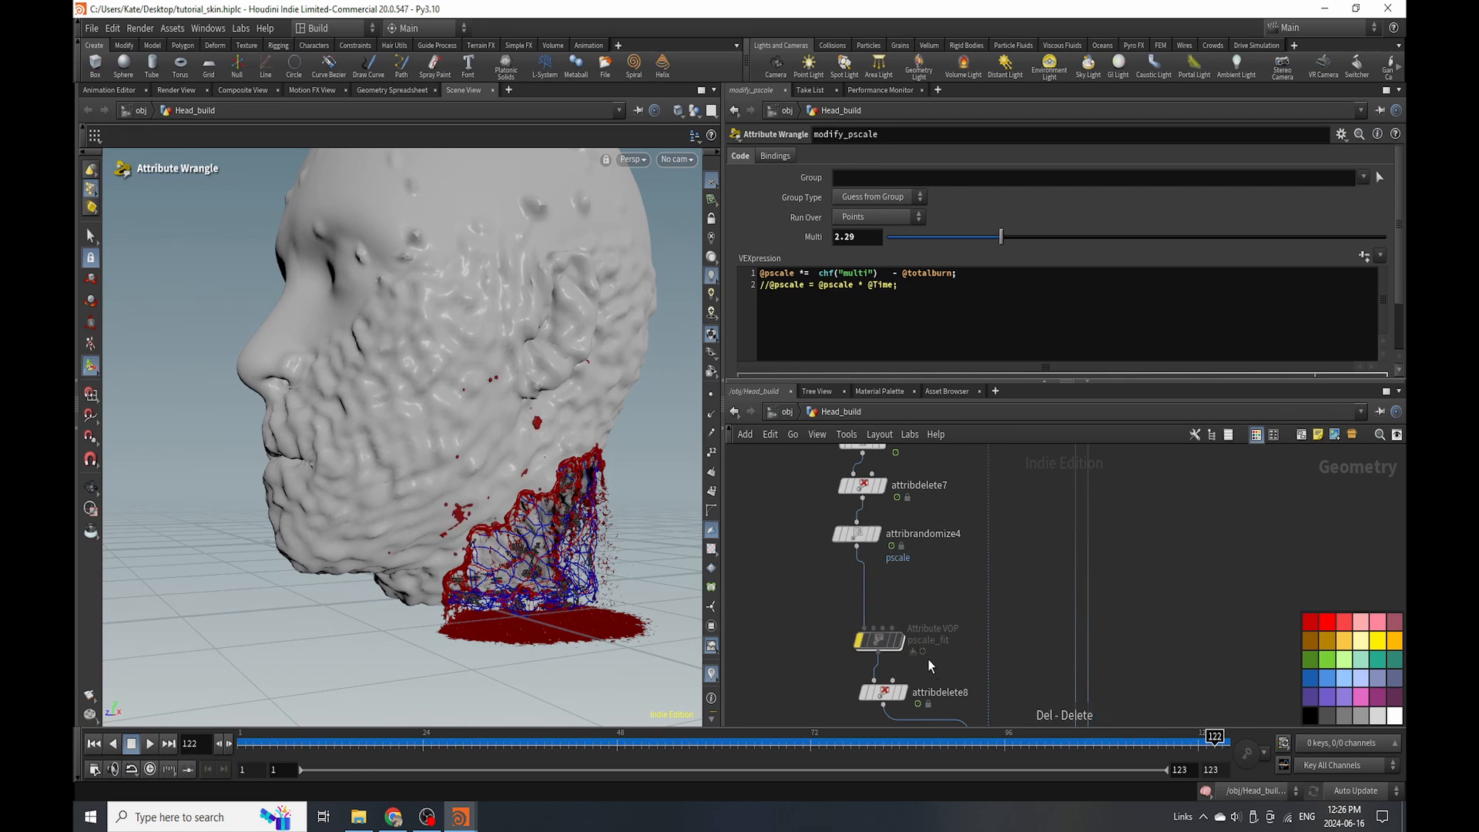
{"action": "left_click", "coordinate": [875, 644]}
{"action": "key", "text": "Delete"}
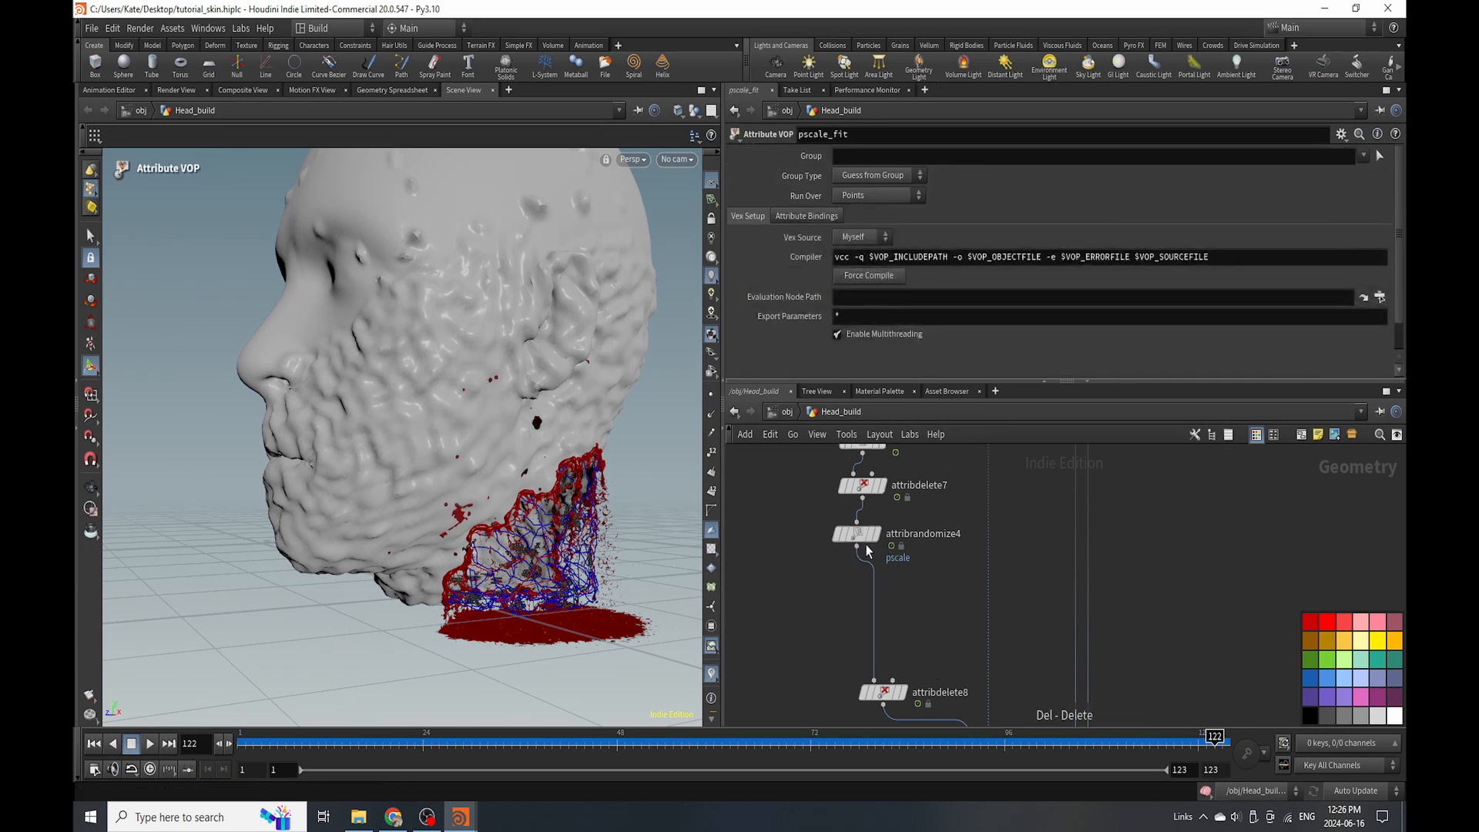
Enable Fit Value 1 To on attribrandomize4, set it to 2, and save the scene.
{"action": "scroll", "coordinate": [857, 535], "scroll_direction": "up", "scroll_amount": 2}
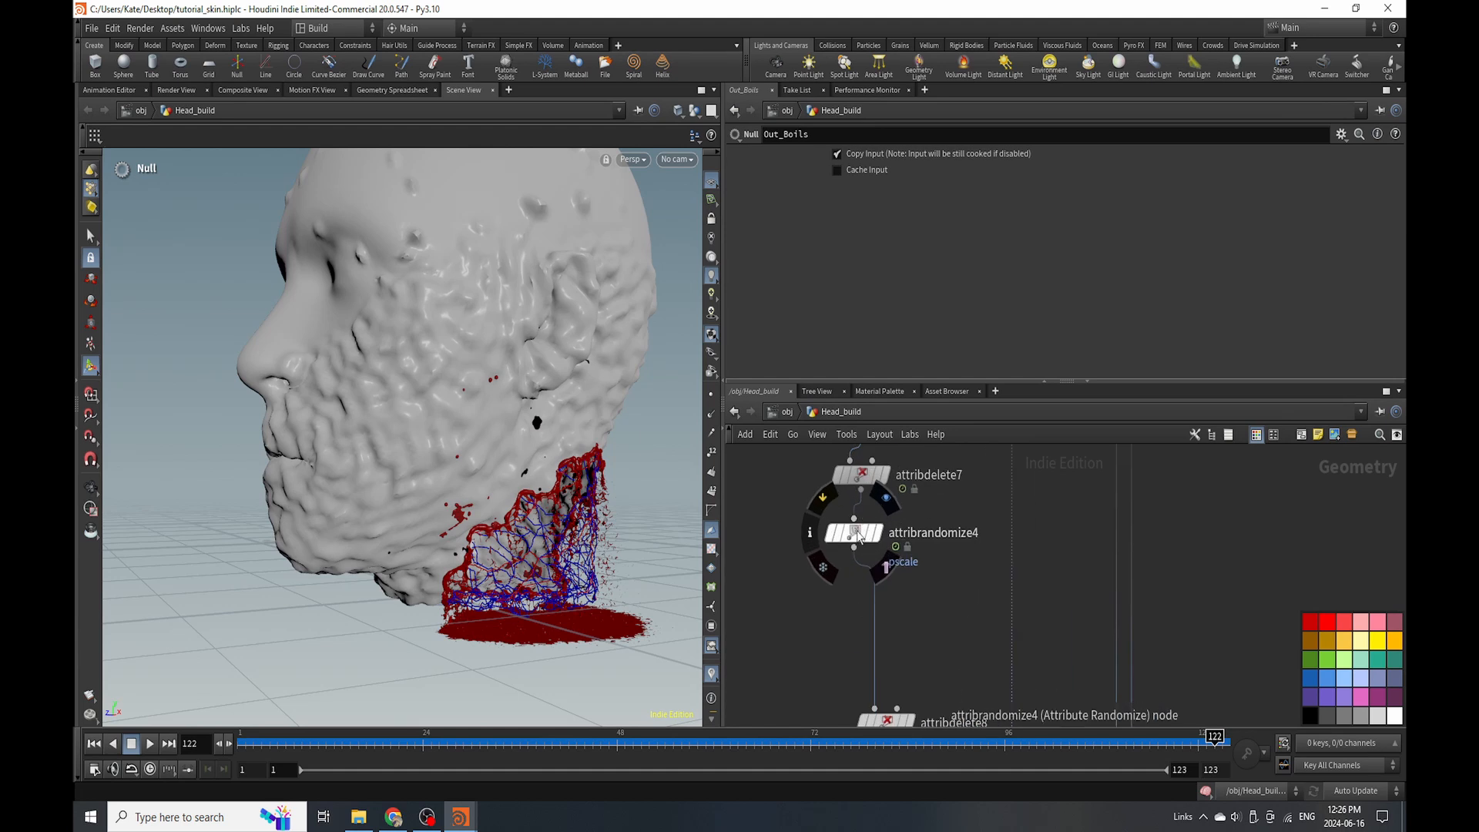
{"action": "left_click", "coordinate": [860, 570]}
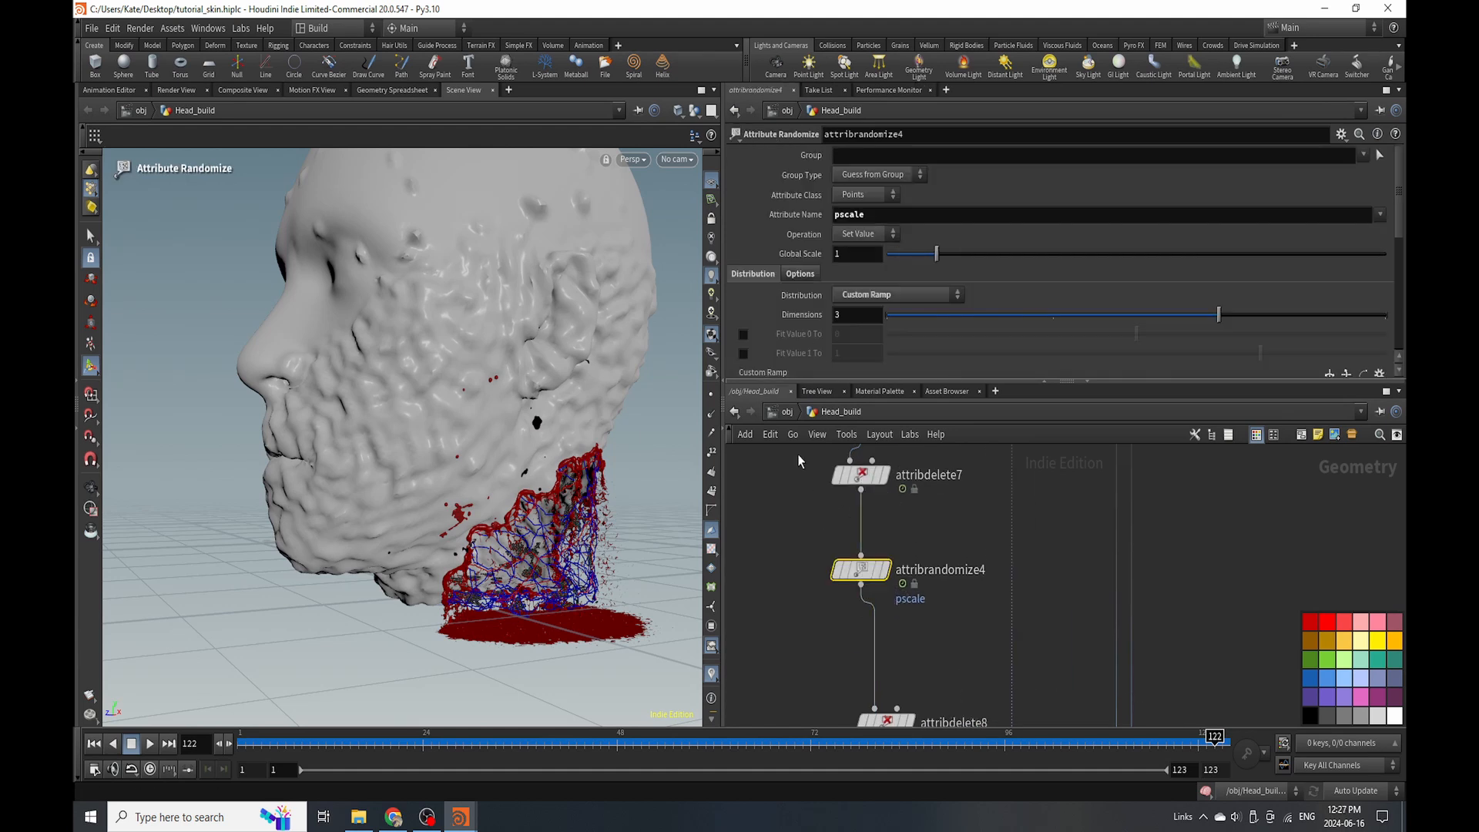
{"action": "key", "text": "ctrl+s"}
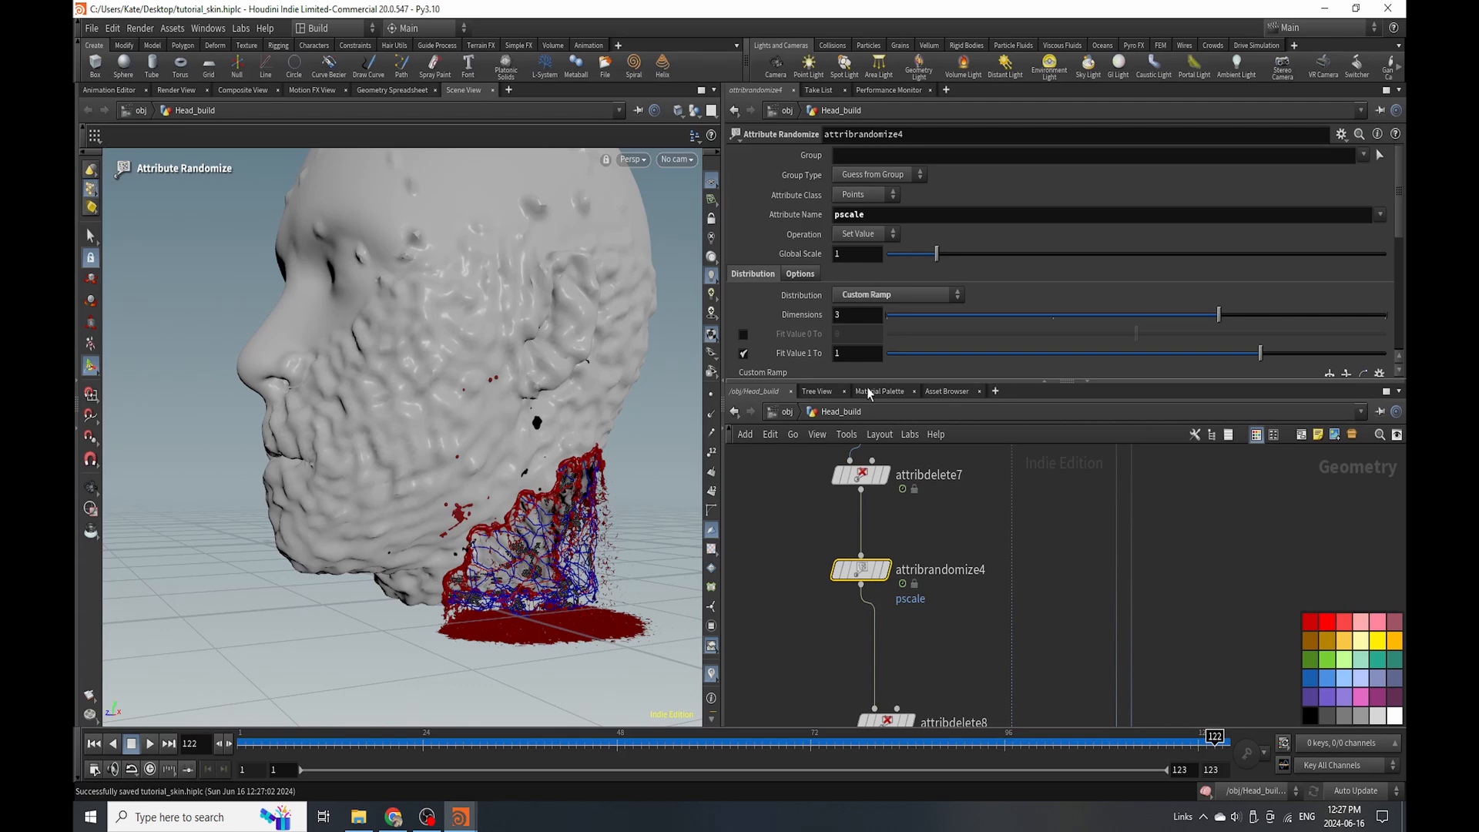
{"action": "type", "text": "2"}
{"action": "key", "text": "Return"}
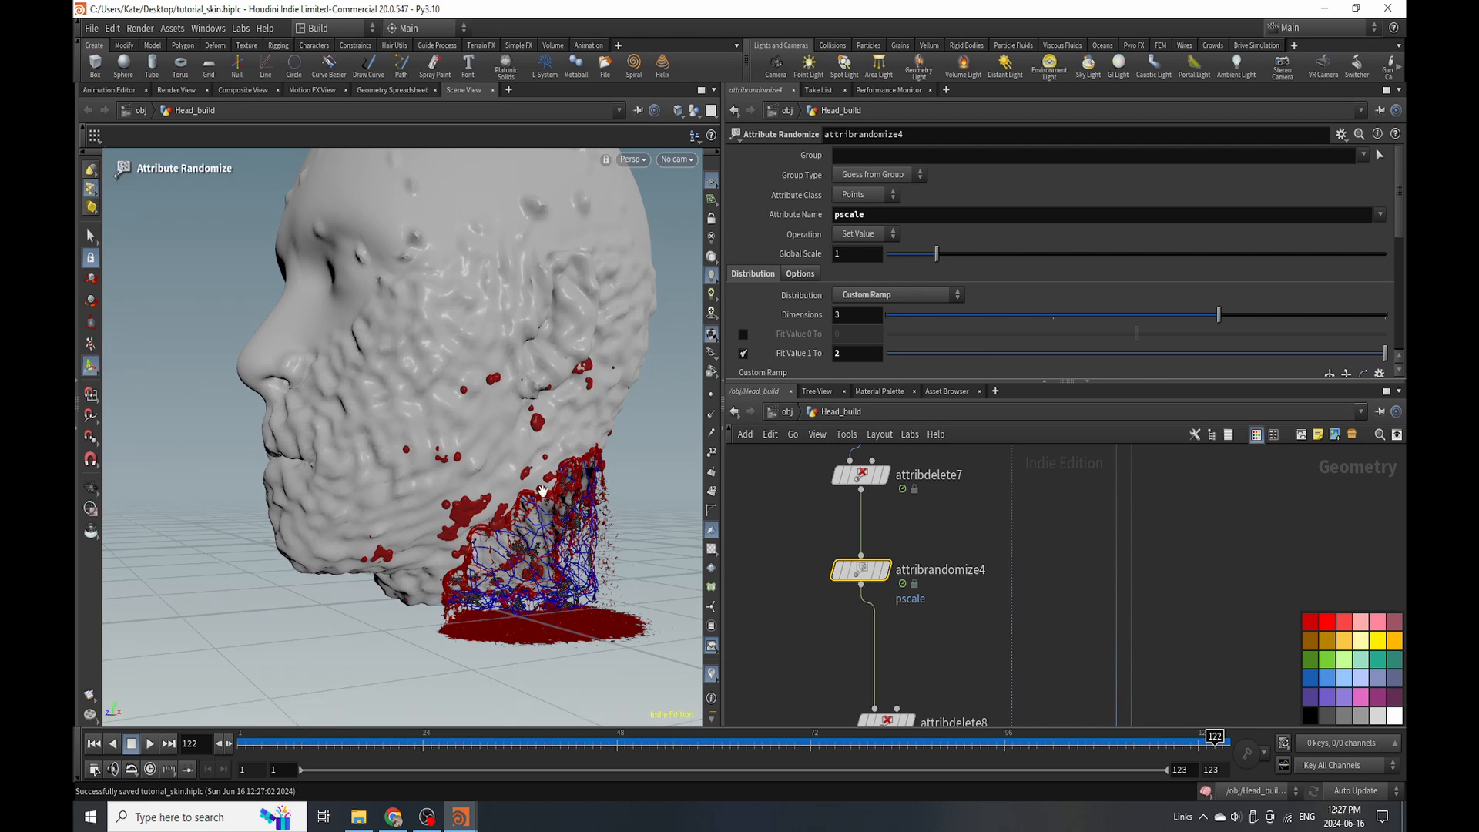
Reshape attribrandomize4's custom ramp by lowering its last point and adding a point at position 0.503456 with value 0.133.
{"action": "key", "text": "Escape"}
{"action": "mouse_move", "coordinate": [492, 442]}
{"action": "left_mouse_down"}
{"action": "mouse_move", "coordinate": [462, 432]}
{"action": "mouse_move", "coordinate": [476, 439]}
{"action": "left_mouse_up"}
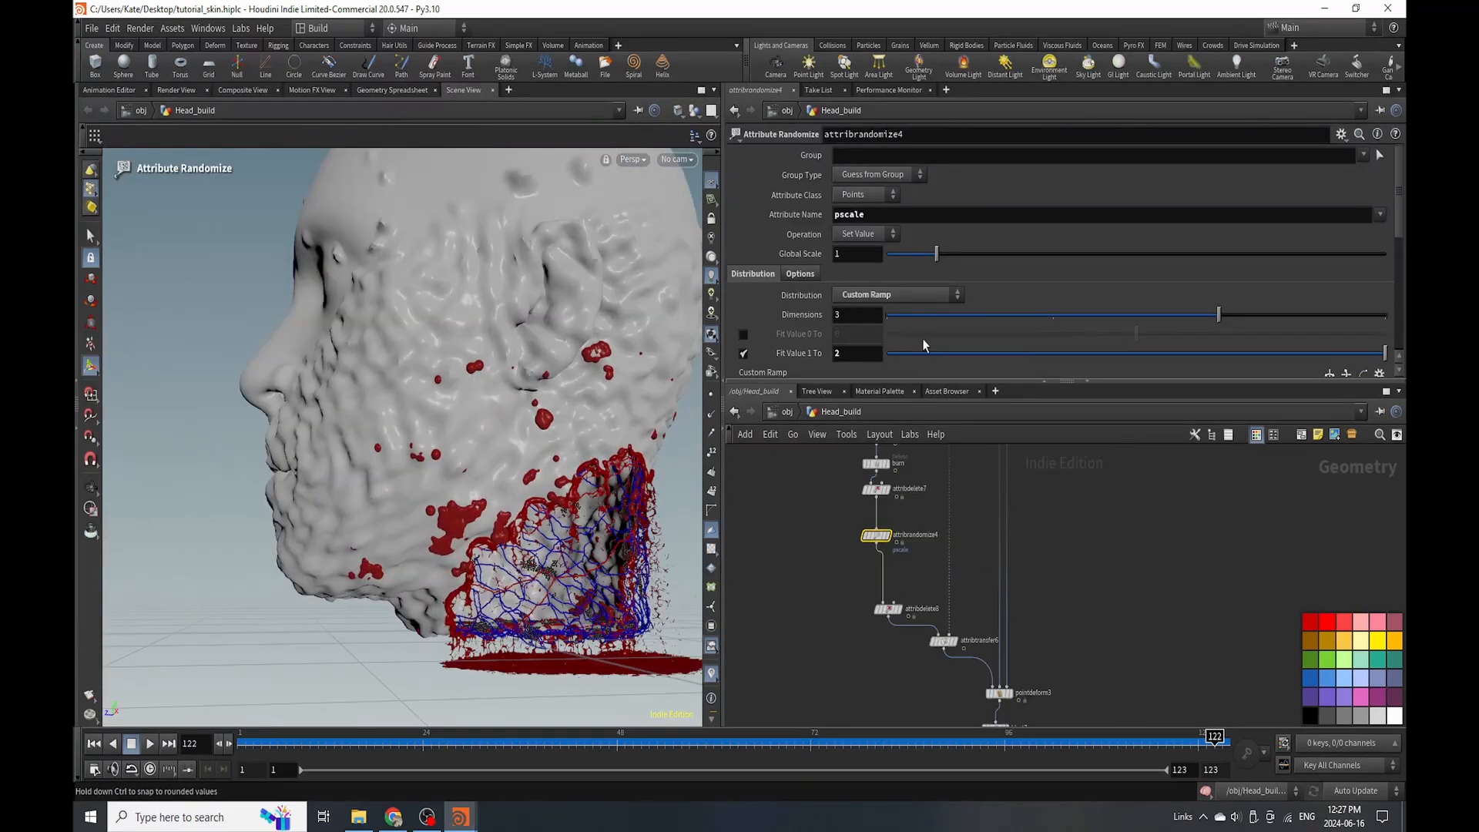
{"action": "scroll", "coordinate": [1148, 312], "scroll_direction": "down", "scroll_amount": 5}
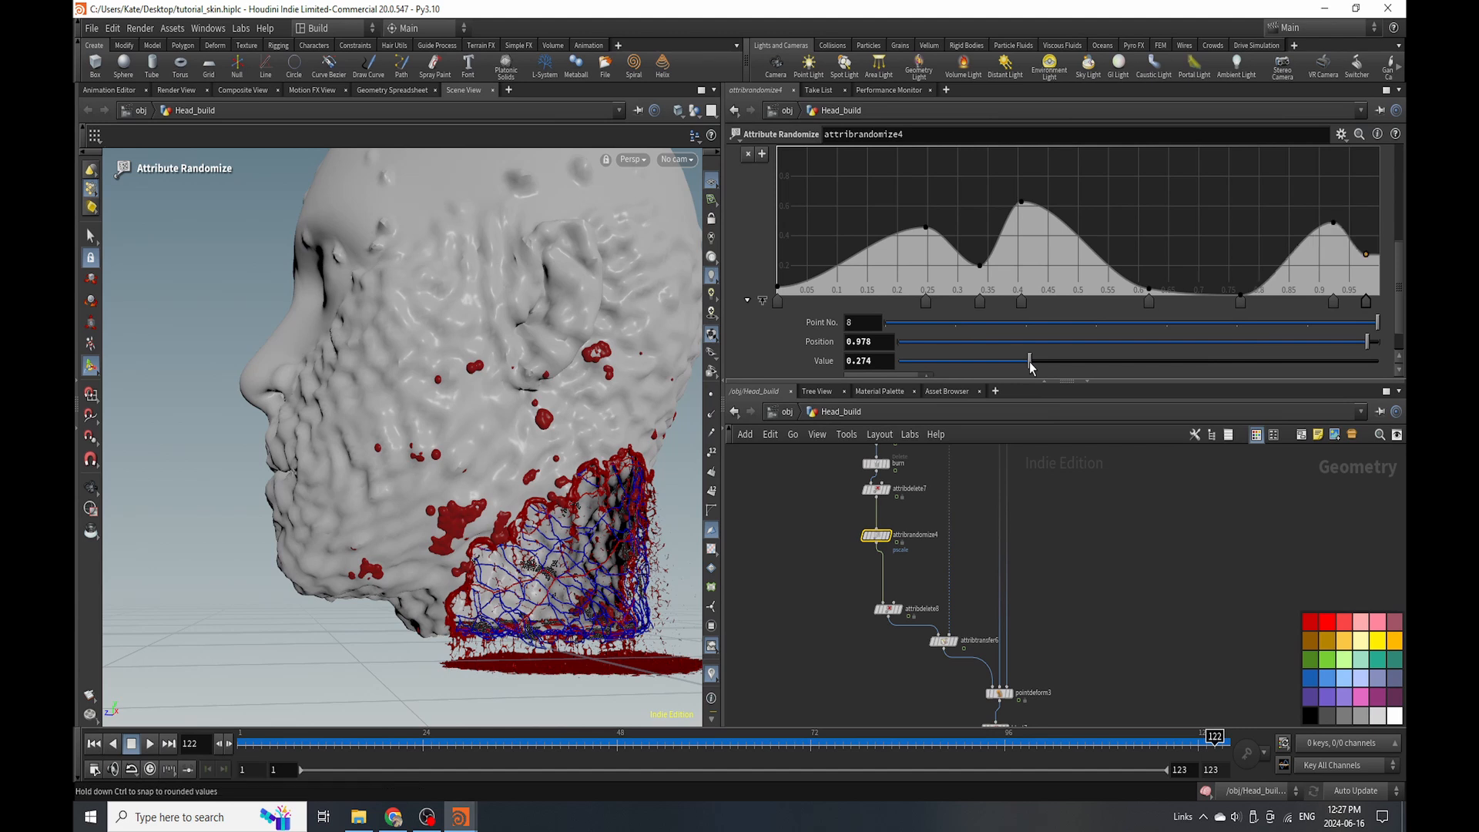
{"action": "mouse_move", "coordinate": [487, 502]}
{"action": "left_mouse_down", "text": "alt"}
{"action": "mouse_move", "coordinate": [446, 472]}
{"action": "mouse_move", "coordinate": [541, 479]}
{"action": "mouse_move", "coordinate": [482, 488]}
{"action": "left_mouse_up", "text": "alt"}
{"action": "scroll", "coordinate": [493, 493], "scroll_direction": "down", "scroll_amount": 4}
{"action": "scroll", "coordinate": [485, 495], "scroll_direction": "up", "scroll_amount": 2}
{"action": "right_click_drag", "start_coordinate": [482, 488], "coordinate": [500, 470], "text": "alt"}
{"action": "left_click_drag", "start_coordinate": [501, 470], "coordinate": [530, 421], "text": "alt"}
{"action": "right_click_drag", "start_coordinate": [530, 421], "coordinate": [670, 362], "text": "alt"}
{"action": "key", "text": "Return"}
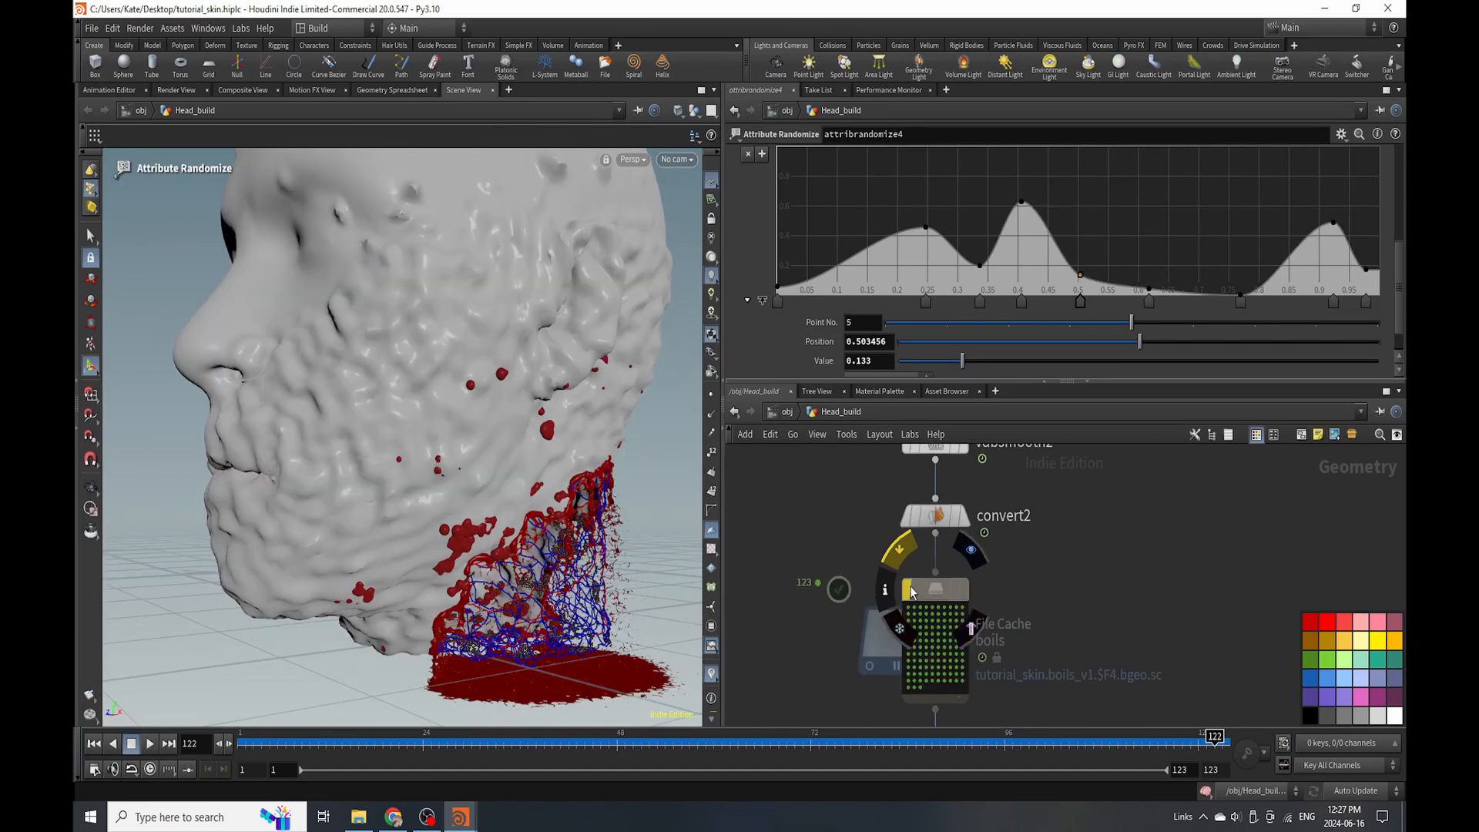
Turn off the bypass on the boils File Cache and save its frames to disk in the background, saving the scene first.
{"action": "left_click", "coordinate": [929, 595]}
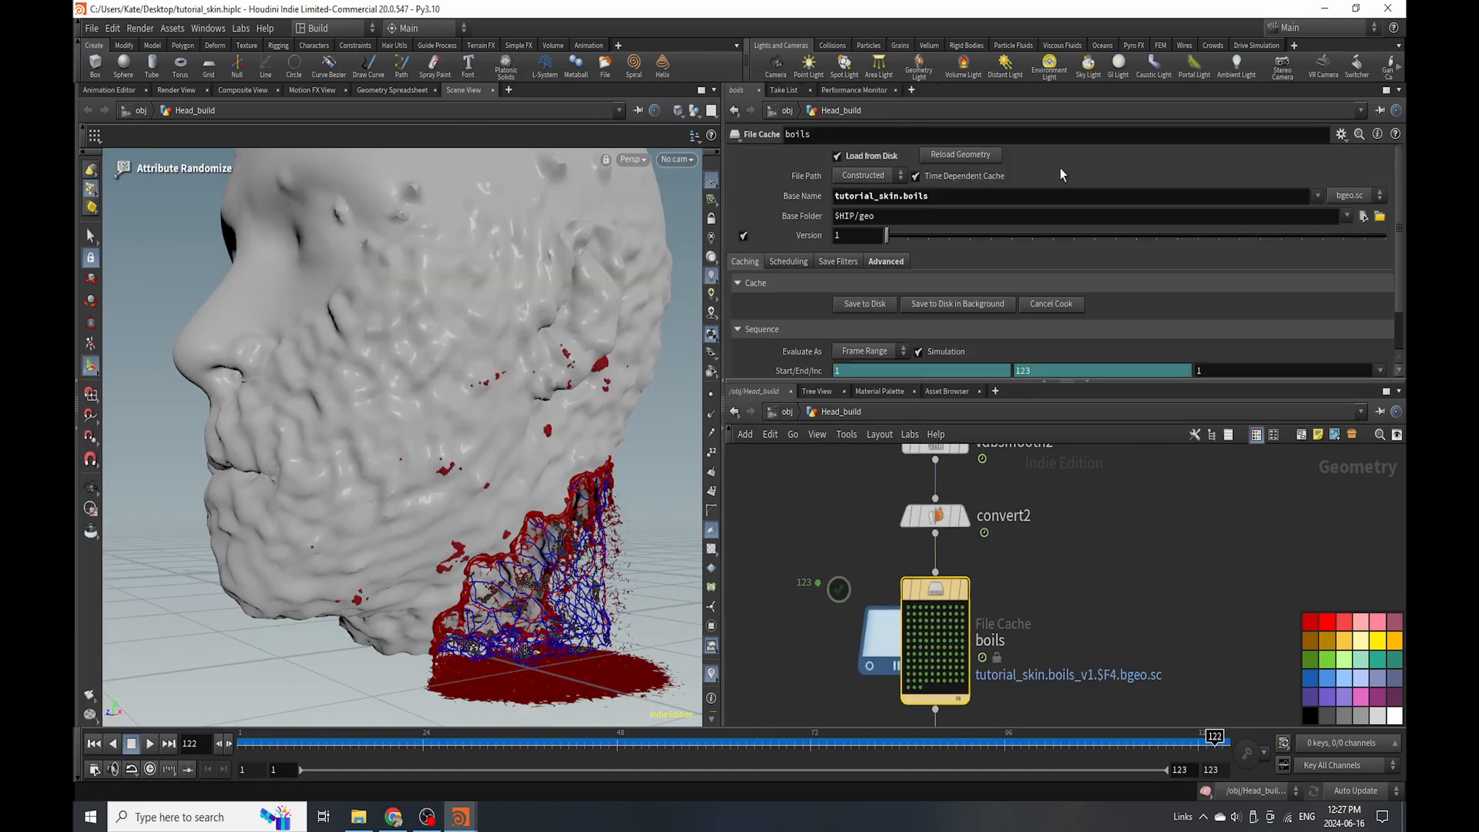
{"action": "left_click", "coordinate": [959, 305]}
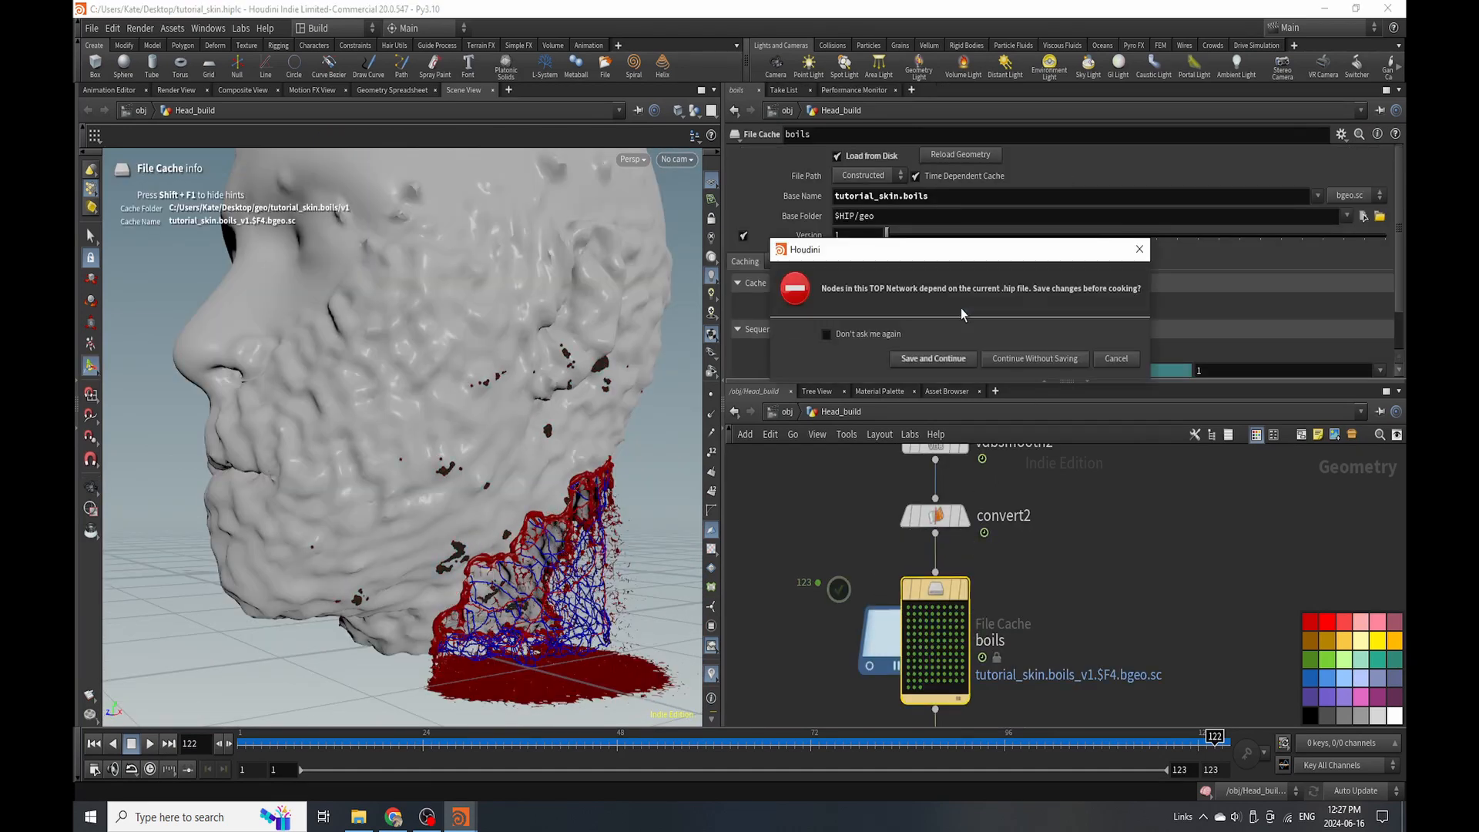
{"action": "left_click", "coordinate": [933, 358]}
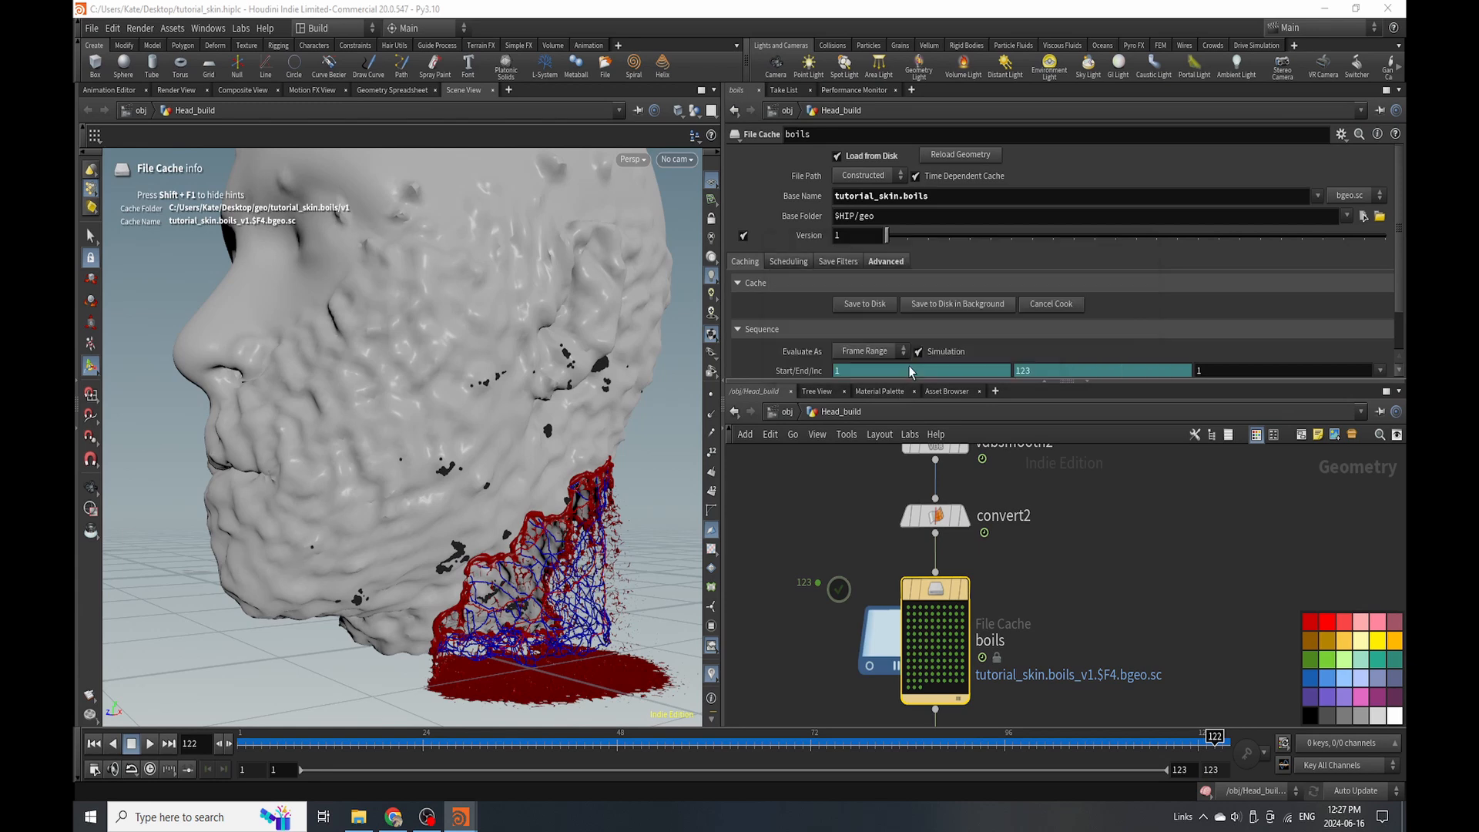
Enclose all the nodes of the boils branch, down to Out_Boils, in a network box.
{"action": "scroll", "coordinate": [941, 616], "scroll_direction": "down", "scroll_amount": 8}
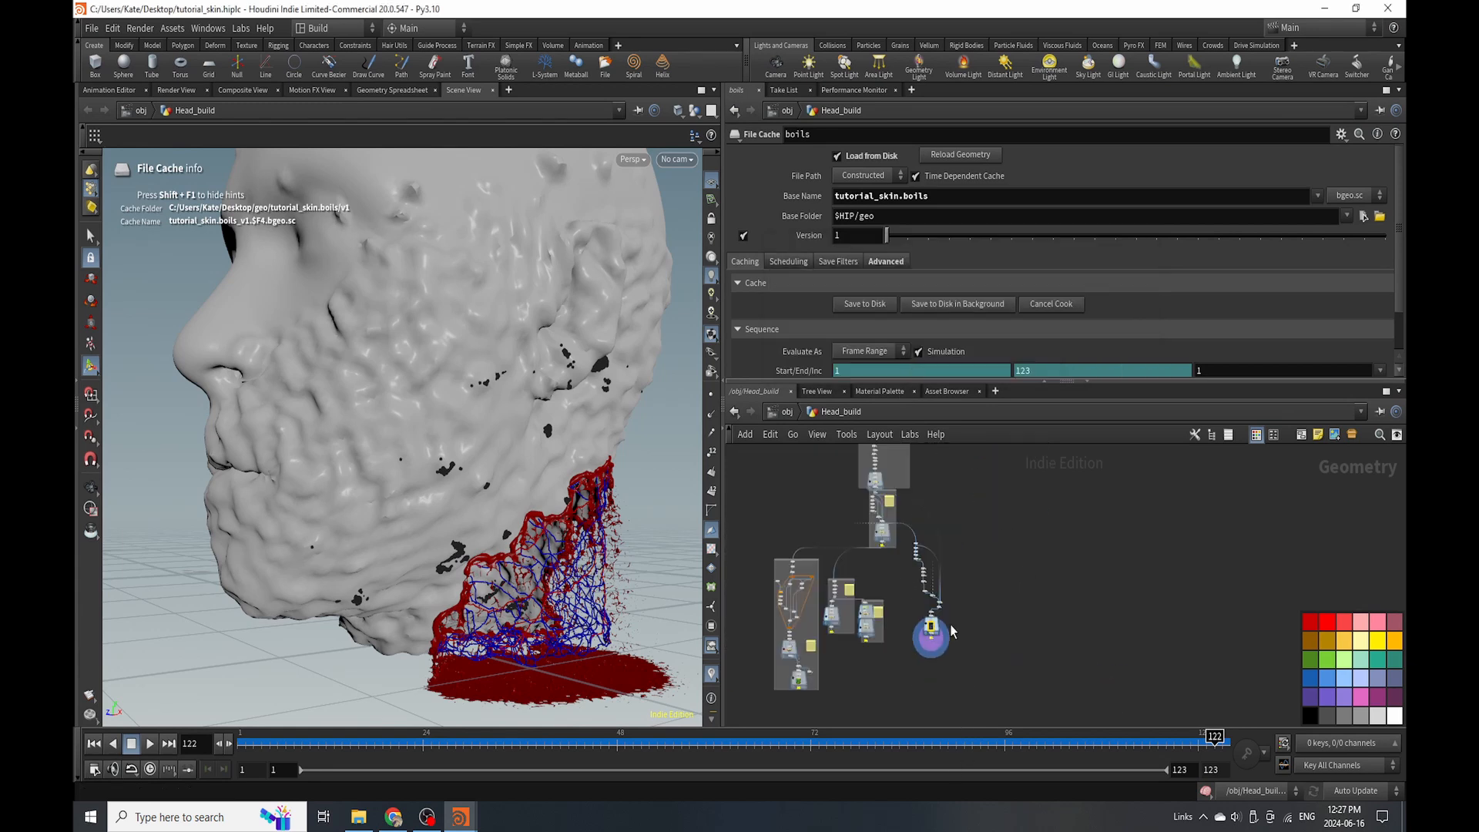
{"action": "scroll", "coordinate": [941, 616], "scroll_direction": "down", "scroll_amount": 3}
{"action": "left_click_drag", "start_coordinate": [856, 464], "coordinate": [979, 680]}
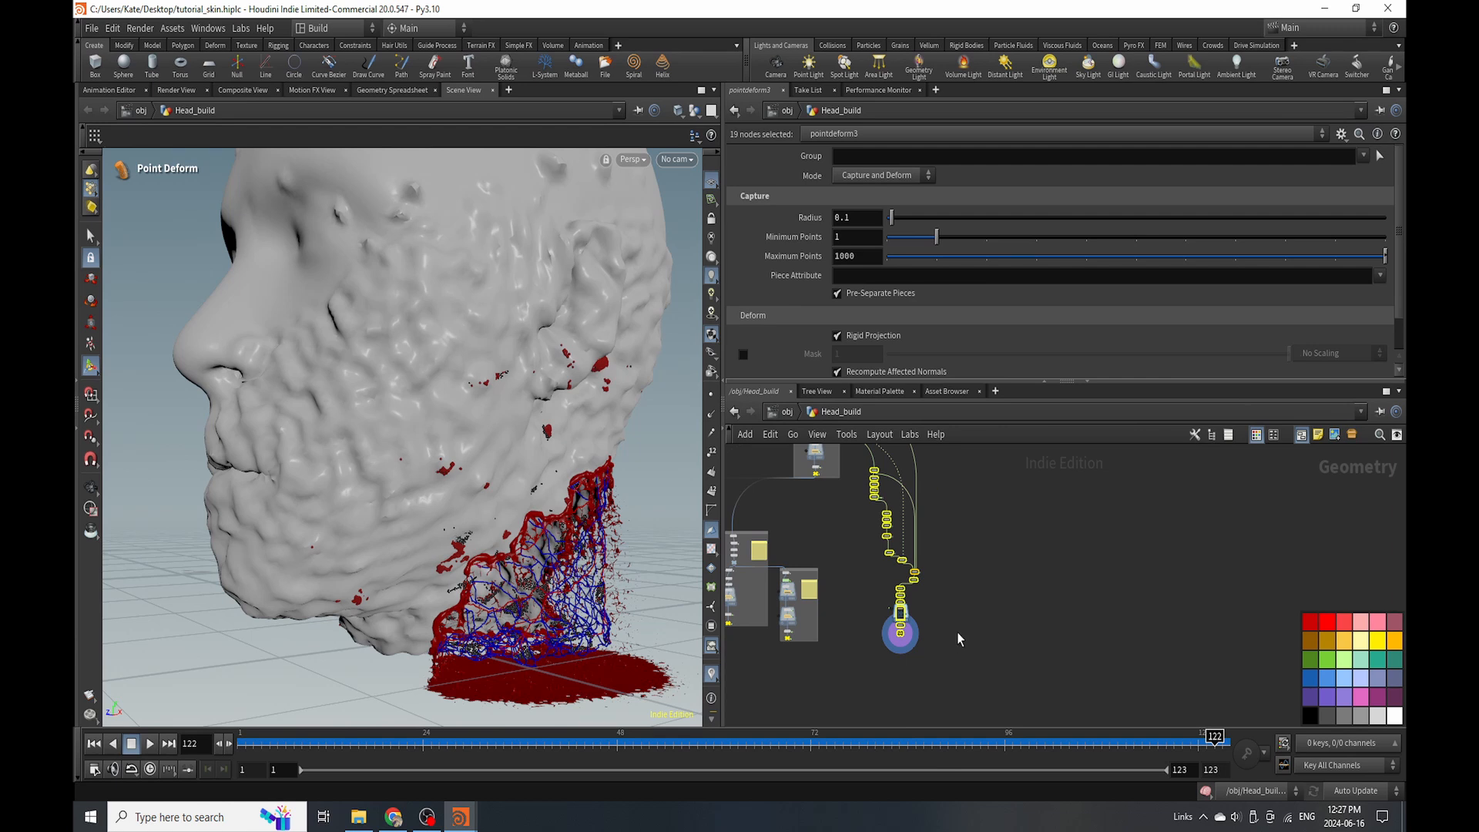
{"action": "key", "text": "shift+o"}
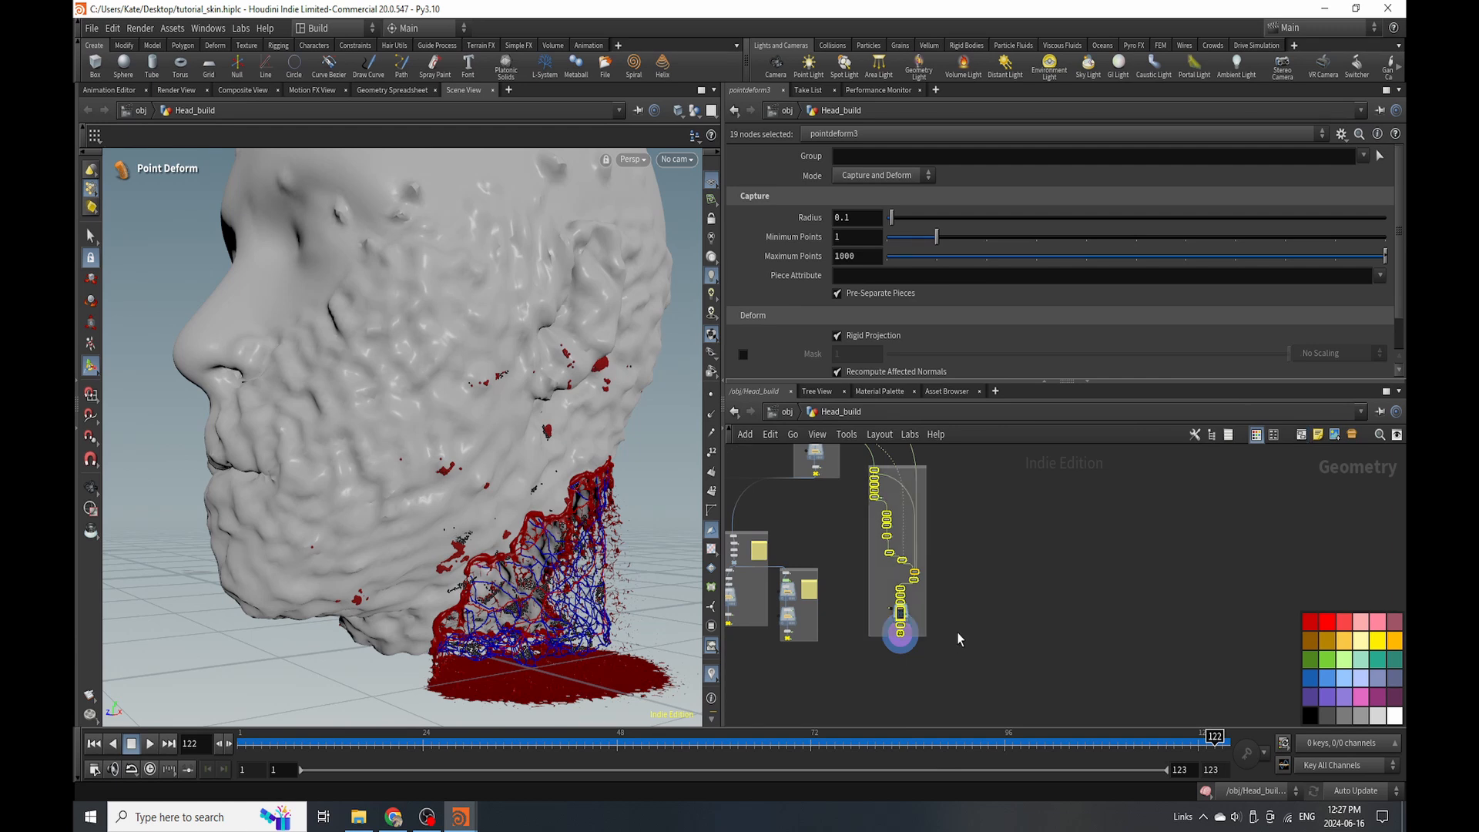
{"action": "scroll", "coordinate": [897, 598], "scroll_direction": "up", "scroll_amount": 6}
{"action": "scroll", "coordinate": [827, 570], "scroll_direction": "up", "scroll_amount": 3}
{"action": "left_click", "coordinate": [1273, 487]}
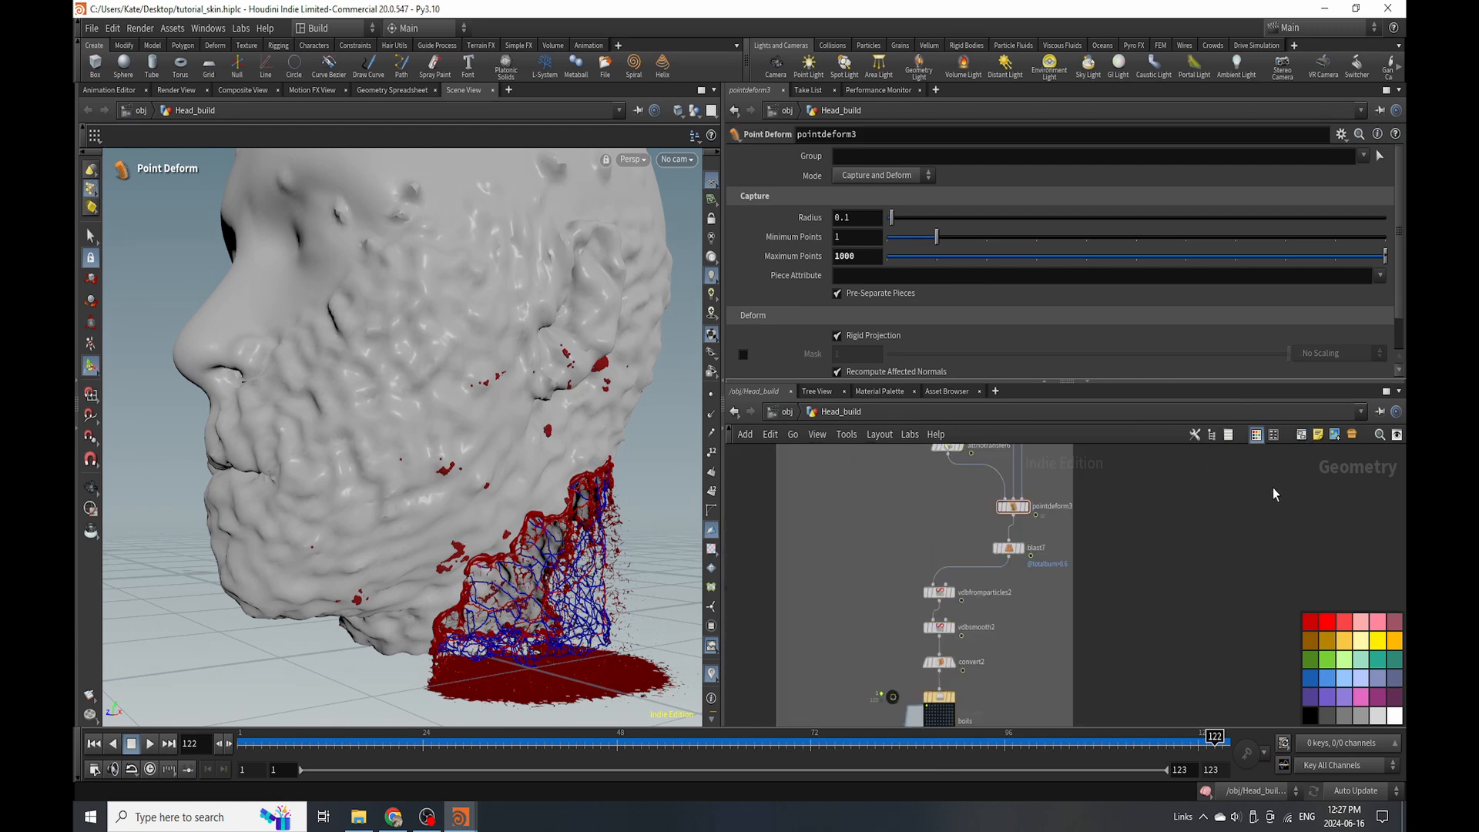
Add a sticky note inside the boils network box, beside blast7, with the text "Boils Blood".
{"action": "left_click", "coordinate": [1316, 441]}
{"action": "scroll", "coordinate": [1217, 616], "scroll_direction": "down", "scroll_amount": 5}
{"action": "scroll", "coordinate": [1190, 581], "scroll_direction": "up", "scroll_amount": 3}
{"action": "left_click_drag", "start_coordinate": [1184, 566], "coordinate": [1059, 593]}
{"action": "left_click_drag", "start_coordinate": [1030, 589], "coordinate": [989, 581]}
{"action": "scroll", "coordinate": [1082, 635], "scroll_direction": "up", "scroll_amount": 5}
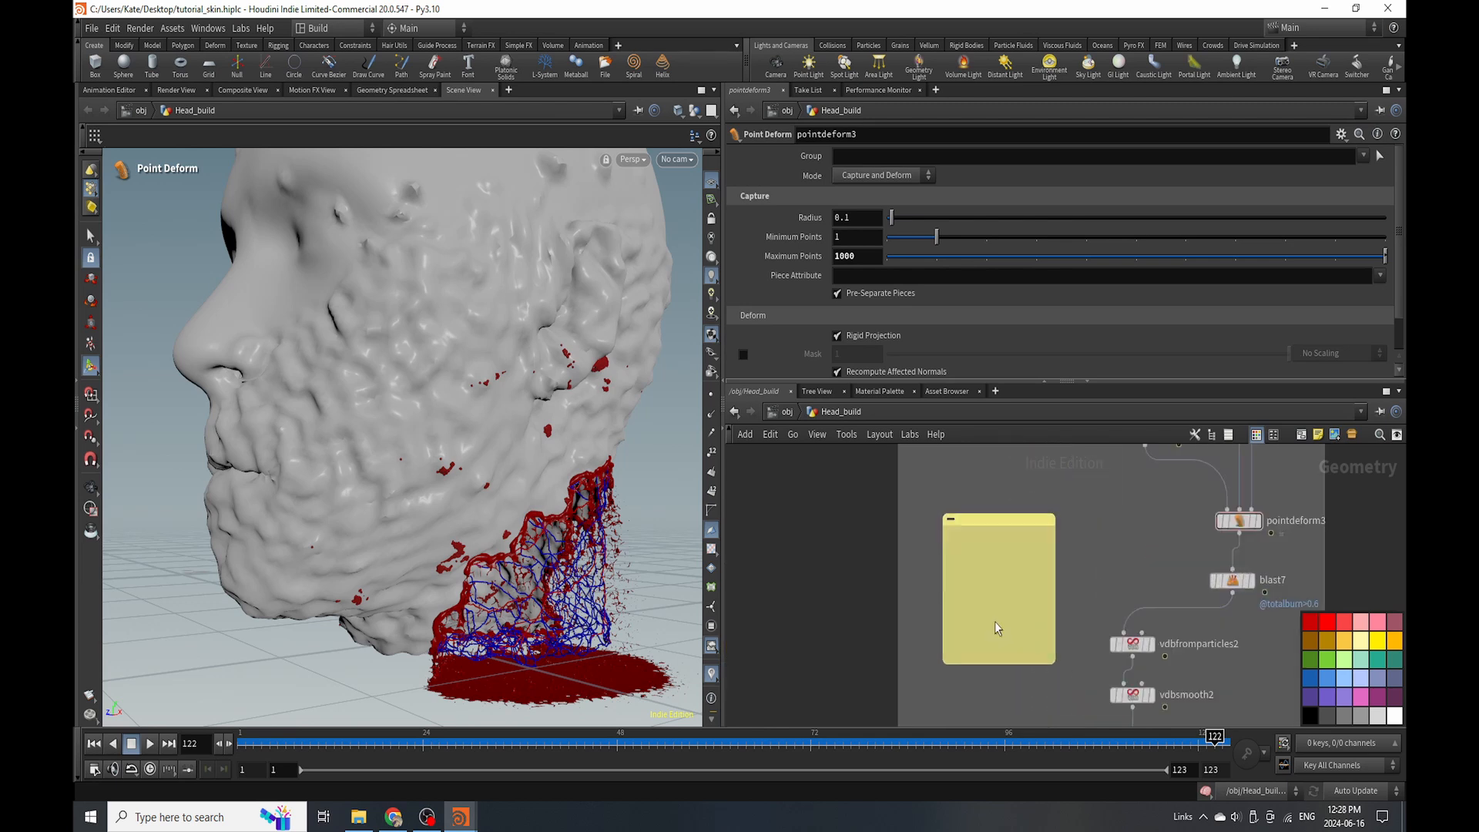
{"action": "left_click", "coordinate": [997, 615]}
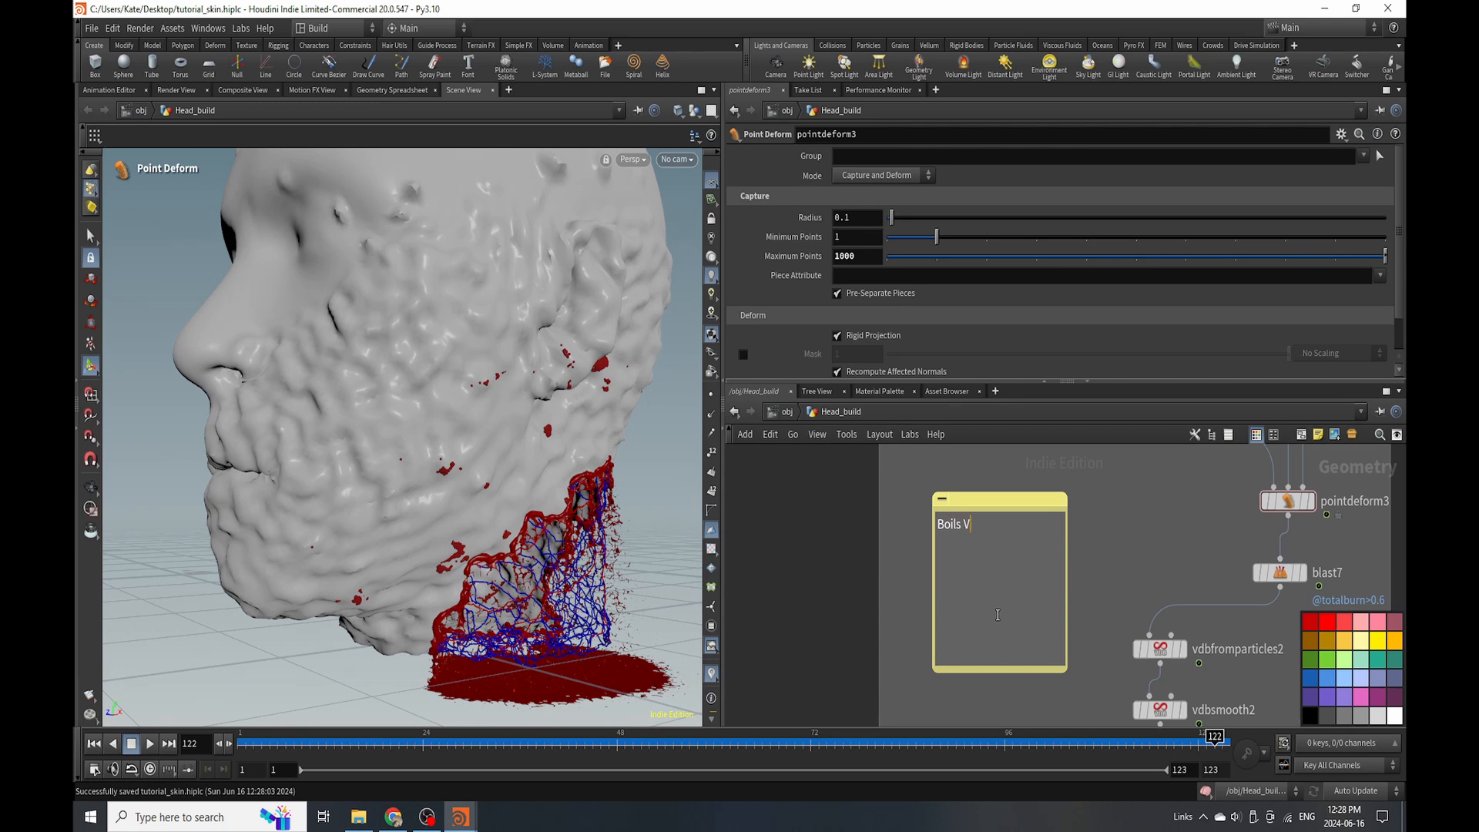
{"action": "left_click", "coordinate": [855, 653]}
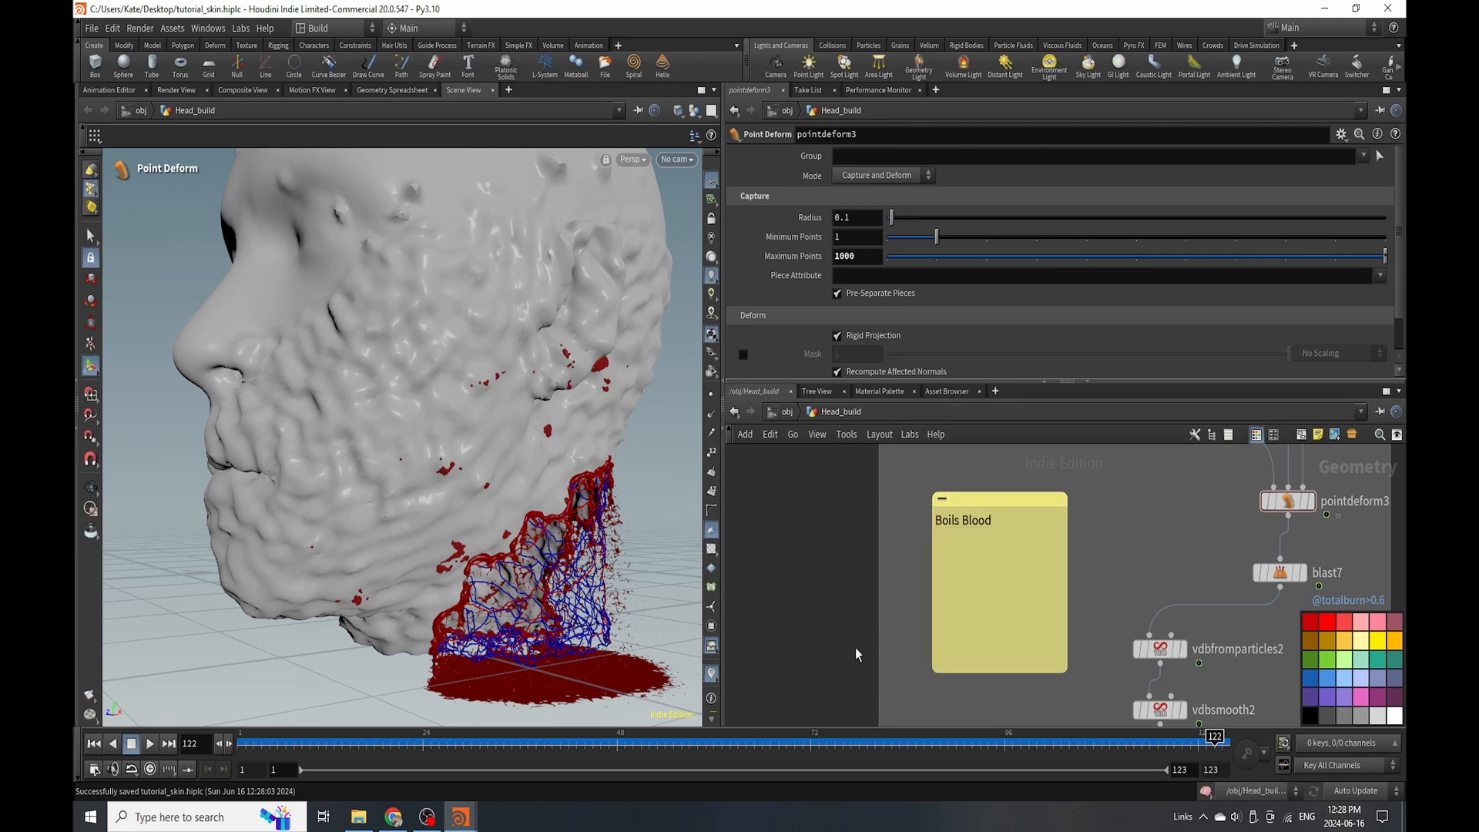
{"action": "scroll", "coordinate": [857, 653], "scroll_direction": "down", "scroll_amount": 5}
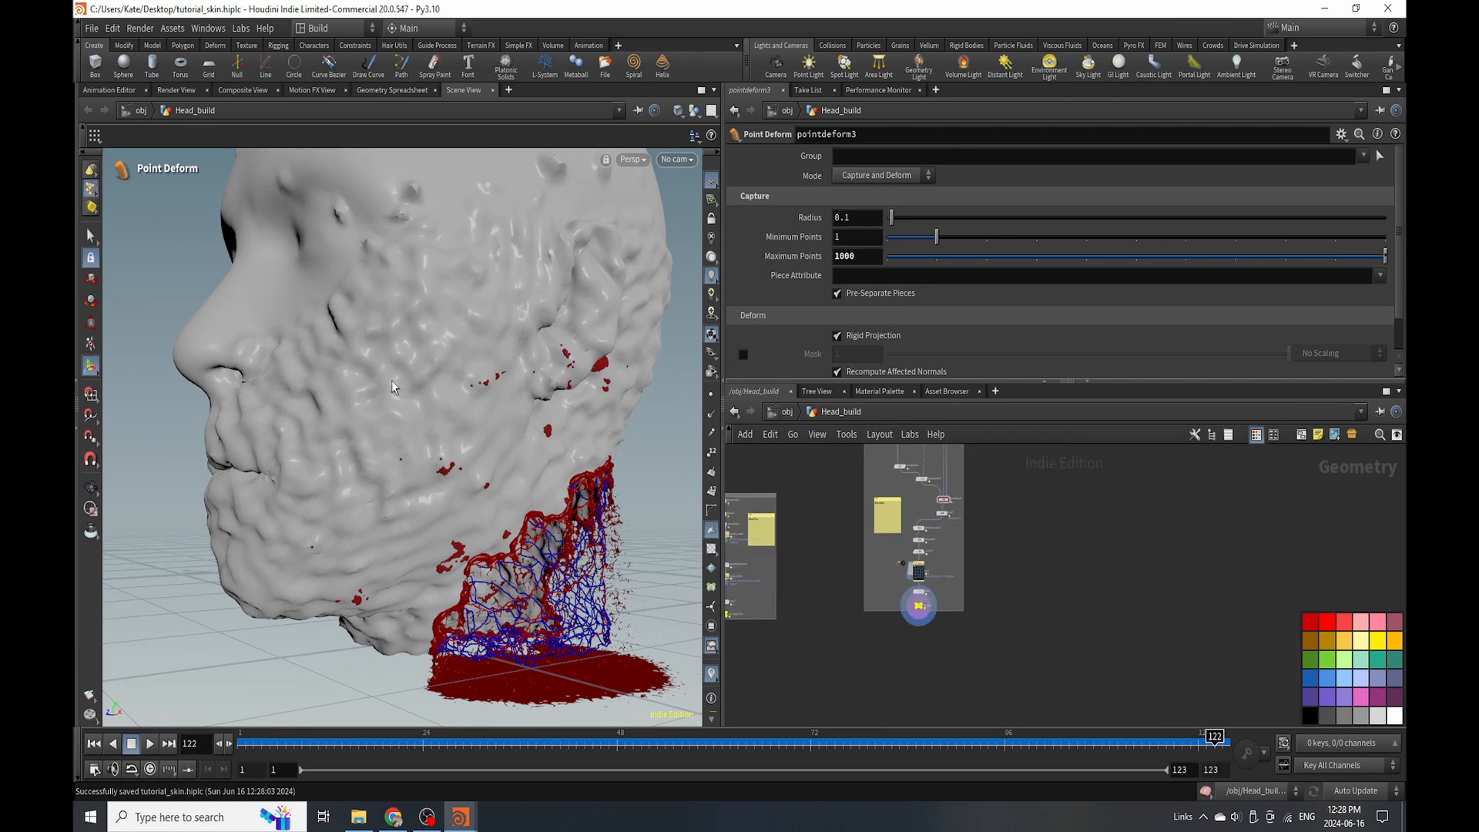
{"action": "scroll", "coordinate": [928, 592], "scroll_direction": "up", "scroll_amount": 2}
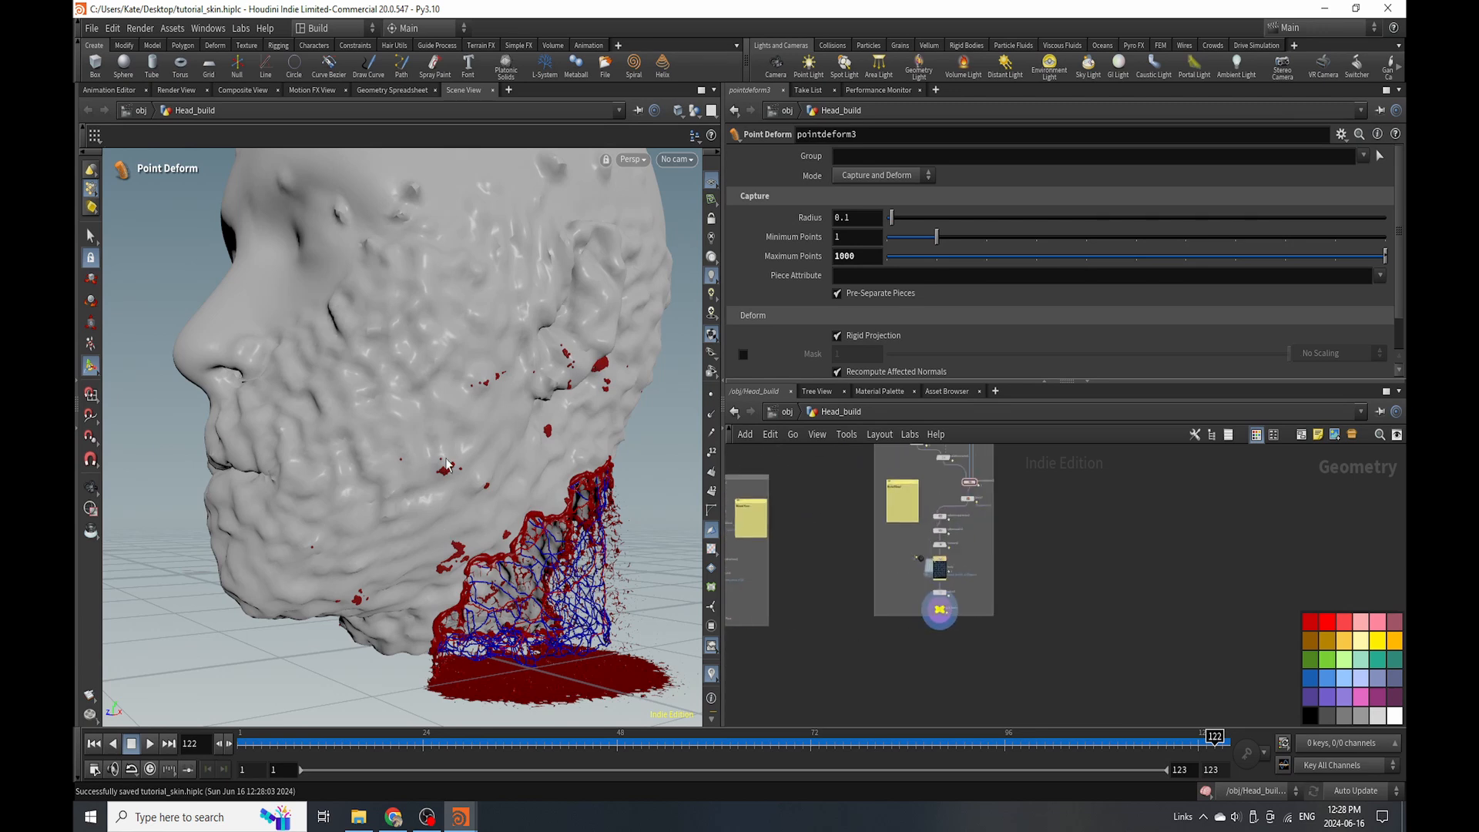
{"action": "middle_click_drag", "start_coordinate": [814, 574], "coordinate": [805, 695]}
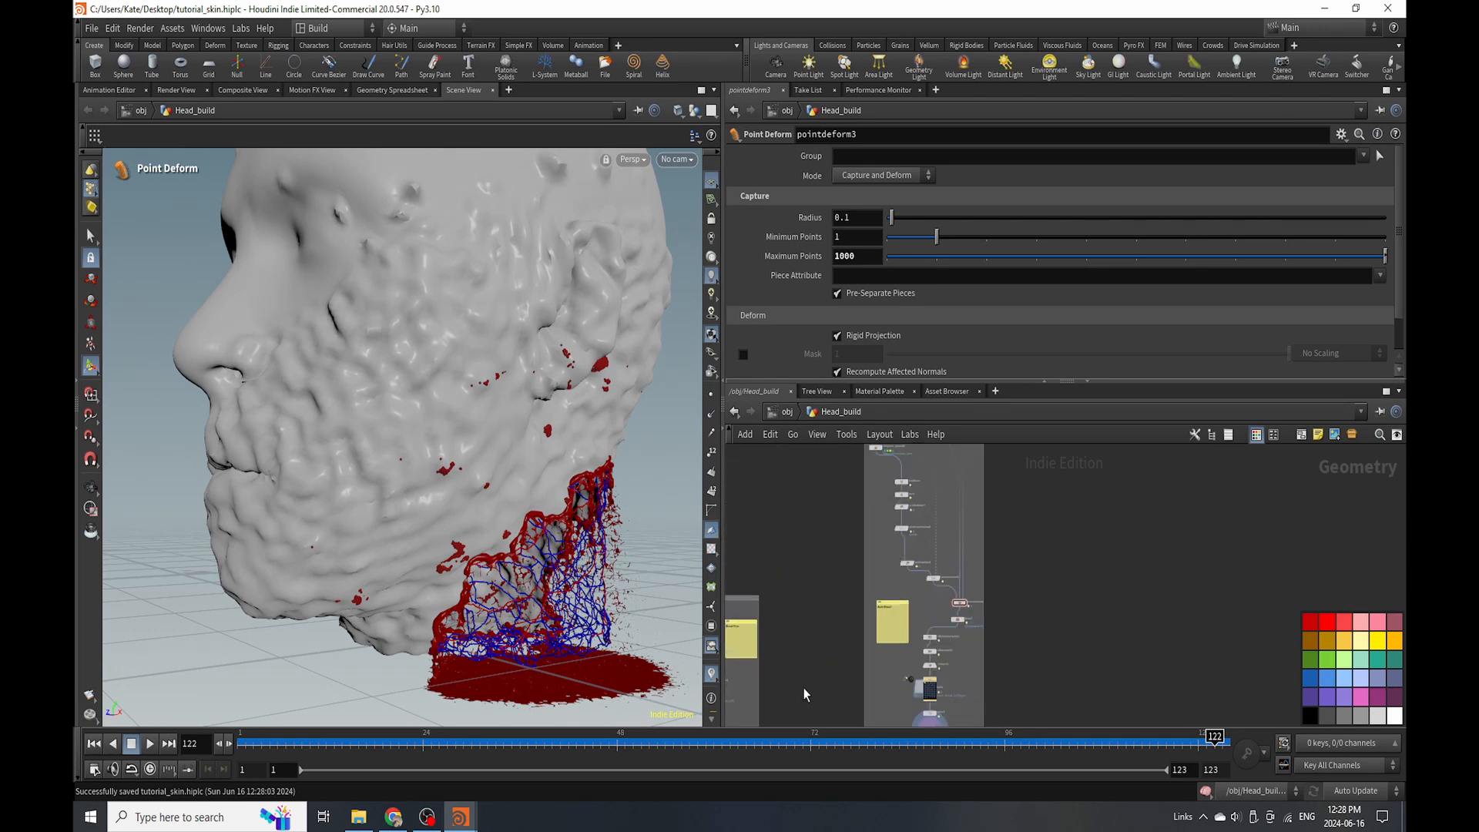
{"action": "middle_click_drag", "start_coordinate": [919, 513], "coordinate": [911, 537]}
{"action": "scroll", "coordinate": [962, 629], "scroll_direction": "down", "scroll_amount": 3}
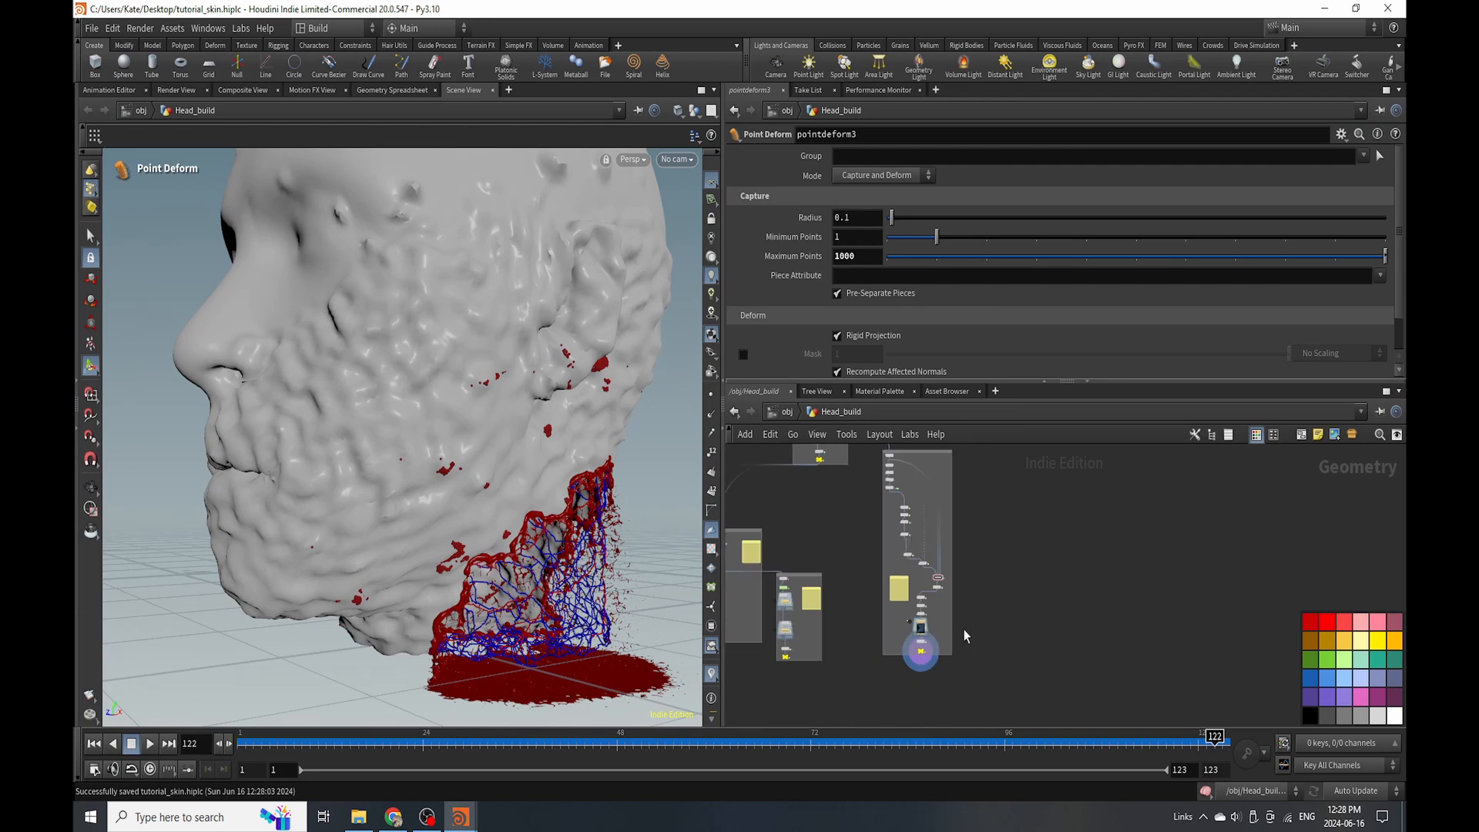
Add a Null node beside the boils network box and wire blast7's output into it.
{"action": "scroll", "coordinate": [994, 586], "scroll_direction": "up", "scroll_amount": 2}
{"action": "scroll", "coordinate": [994, 587], "scroll_direction": "up", "scroll_amount": 3}
{"action": "scroll", "coordinate": [867, 621], "scroll_direction": "up", "scroll_amount": 3}
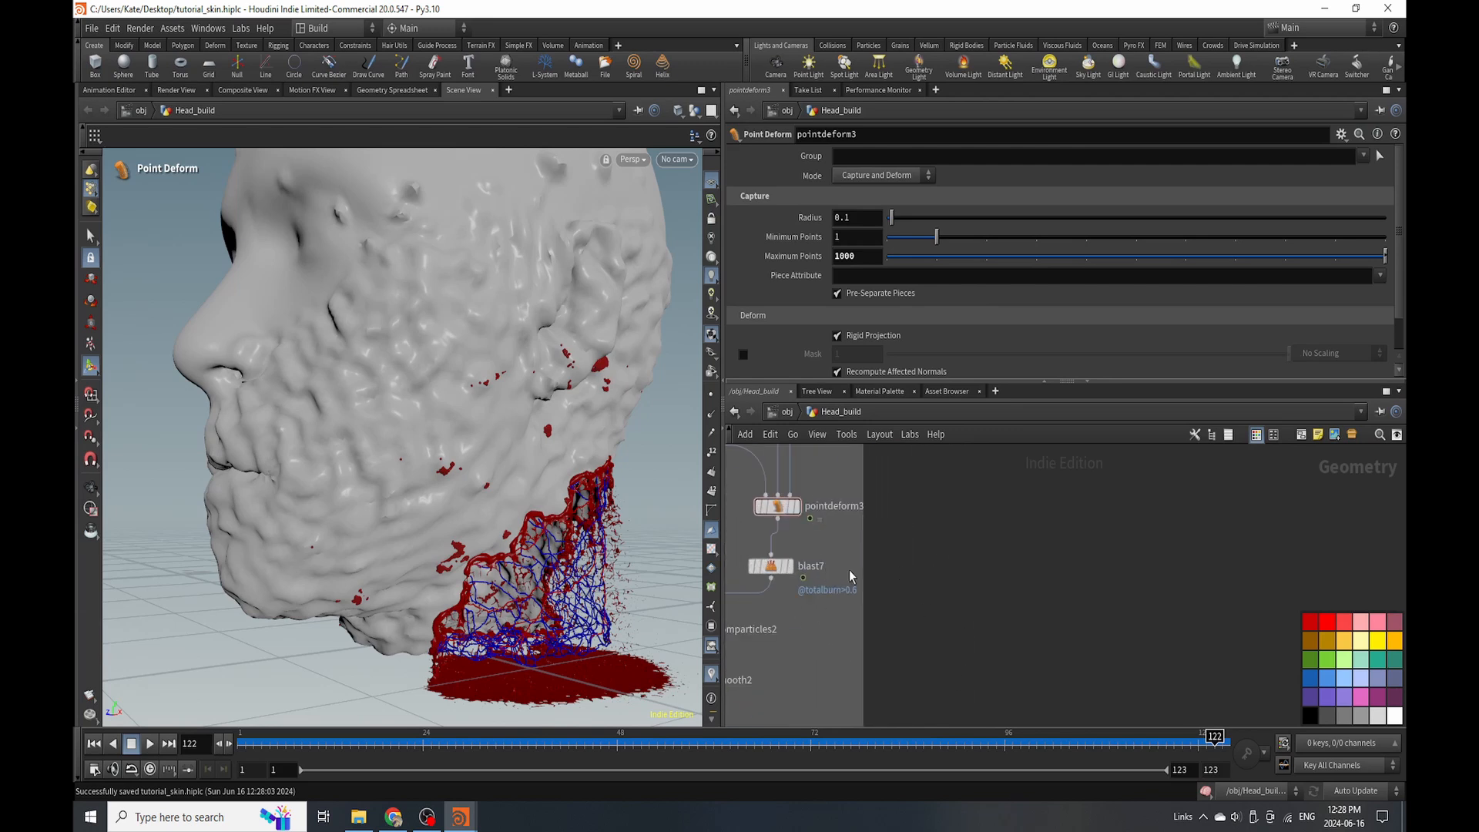
{"action": "scroll", "coordinate": [853, 579], "scroll_direction": "down", "scroll_amount": 3}
{"action": "key", "text": "Tab"}
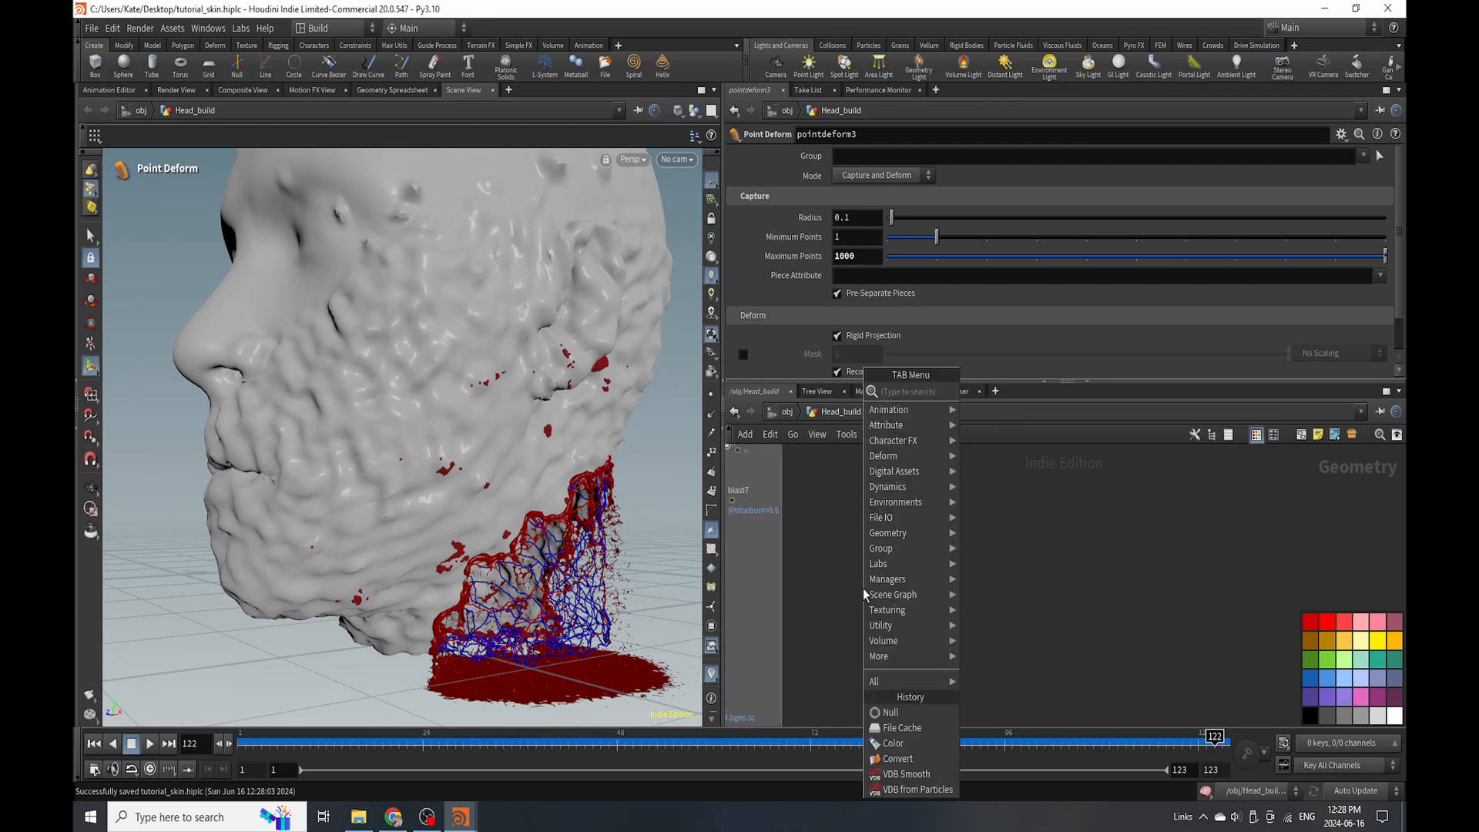
{"action": "type", "text": "null"}
{"action": "key", "text": "Return"}
{"action": "left_click", "coordinate": [917, 593]}
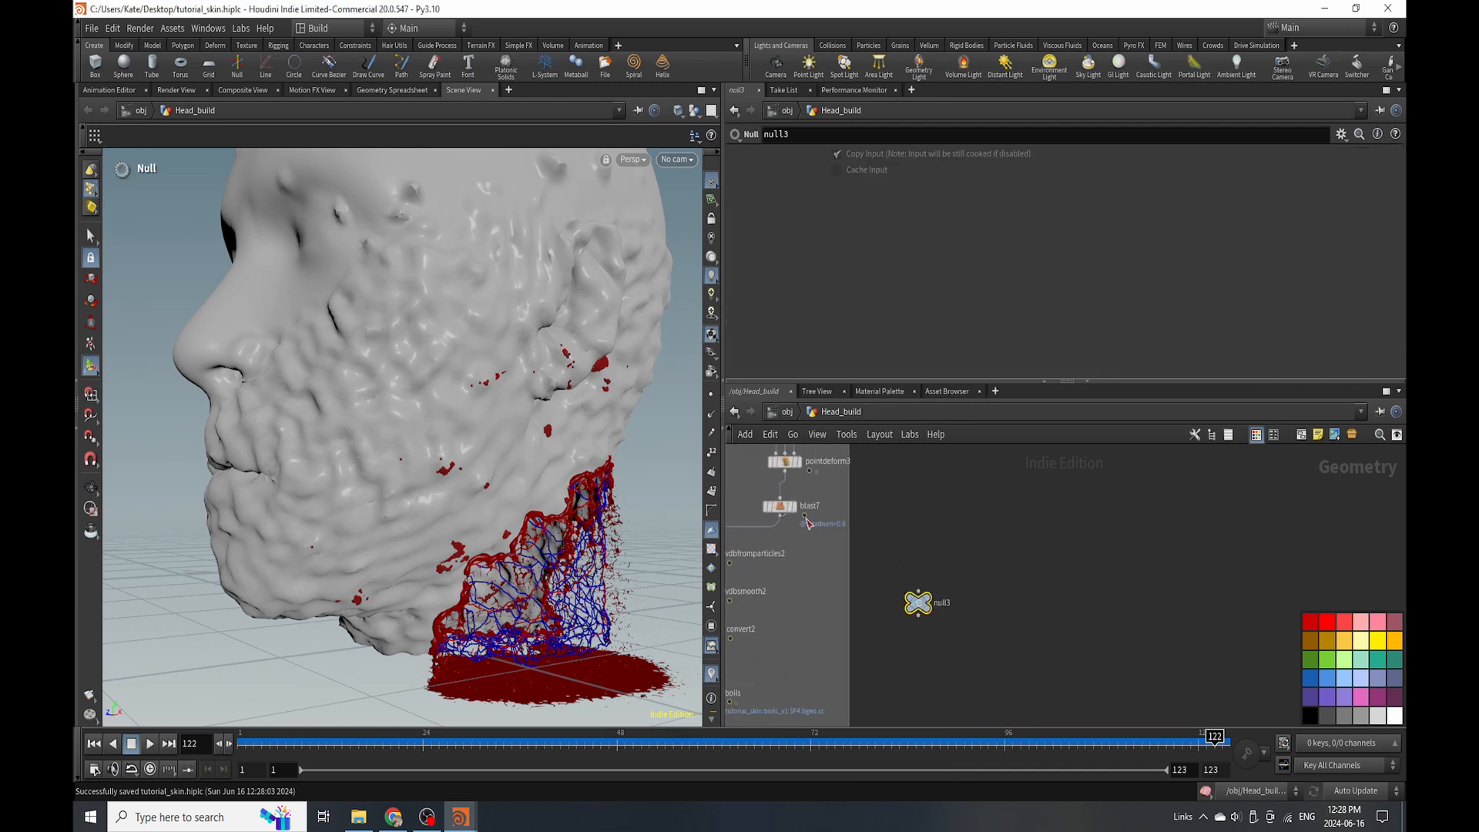
{"action": "left_click_drag", "start_coordinate": [804, 516], "coordinate": [958, 594]}
Rename the new null Out_for_blood_Spurts, display it, and hide the other objects in the viewport.
{"action": "scroll", "coordinate": [955, 597], "scroll_direction": "up", "scroll_amount": 3}
{"action": "double_click", "coordinate": [948, 600]}
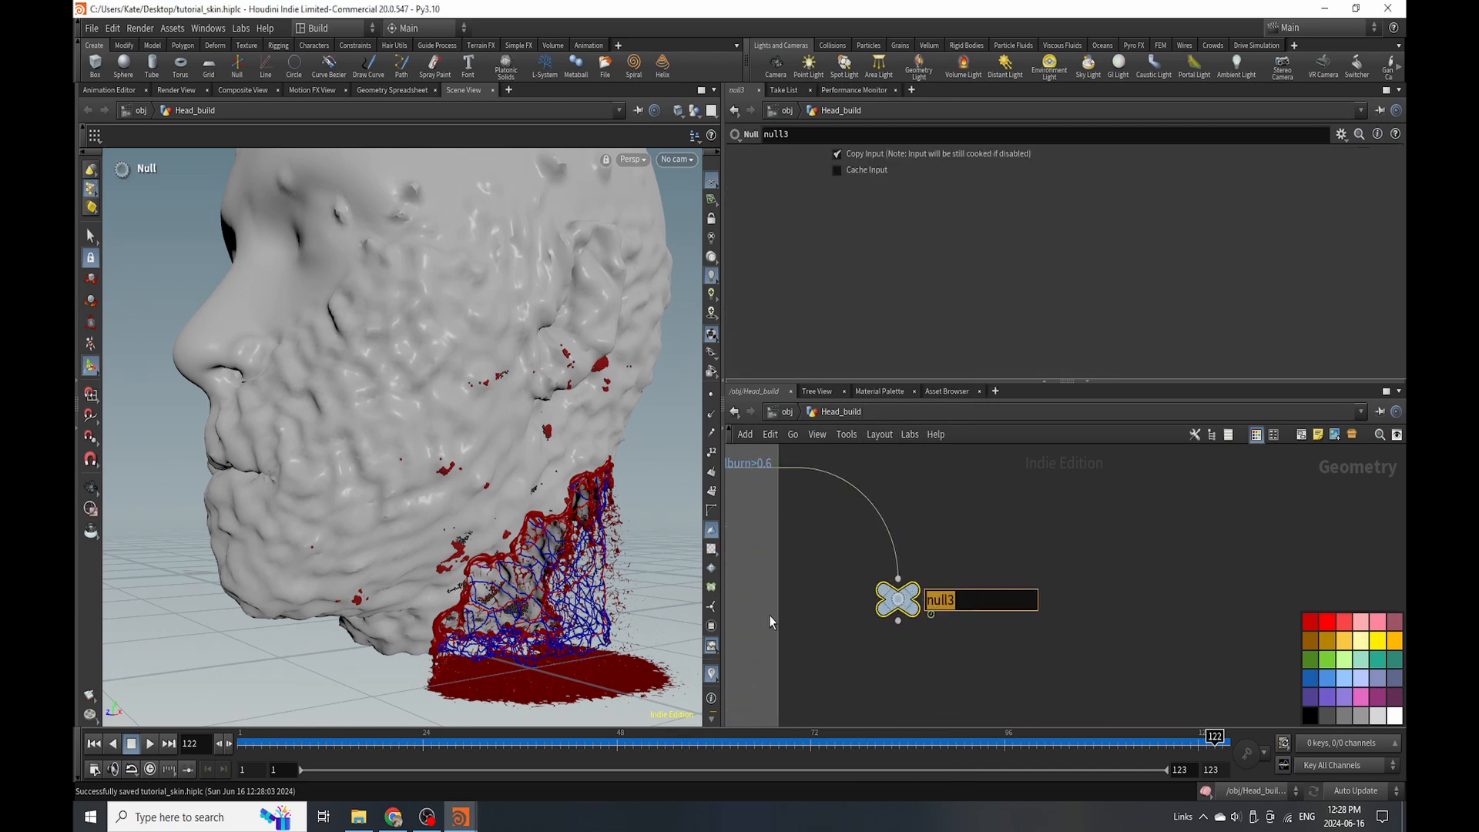
{"action": "type", "text": "Out_for_blood_Spurts"}
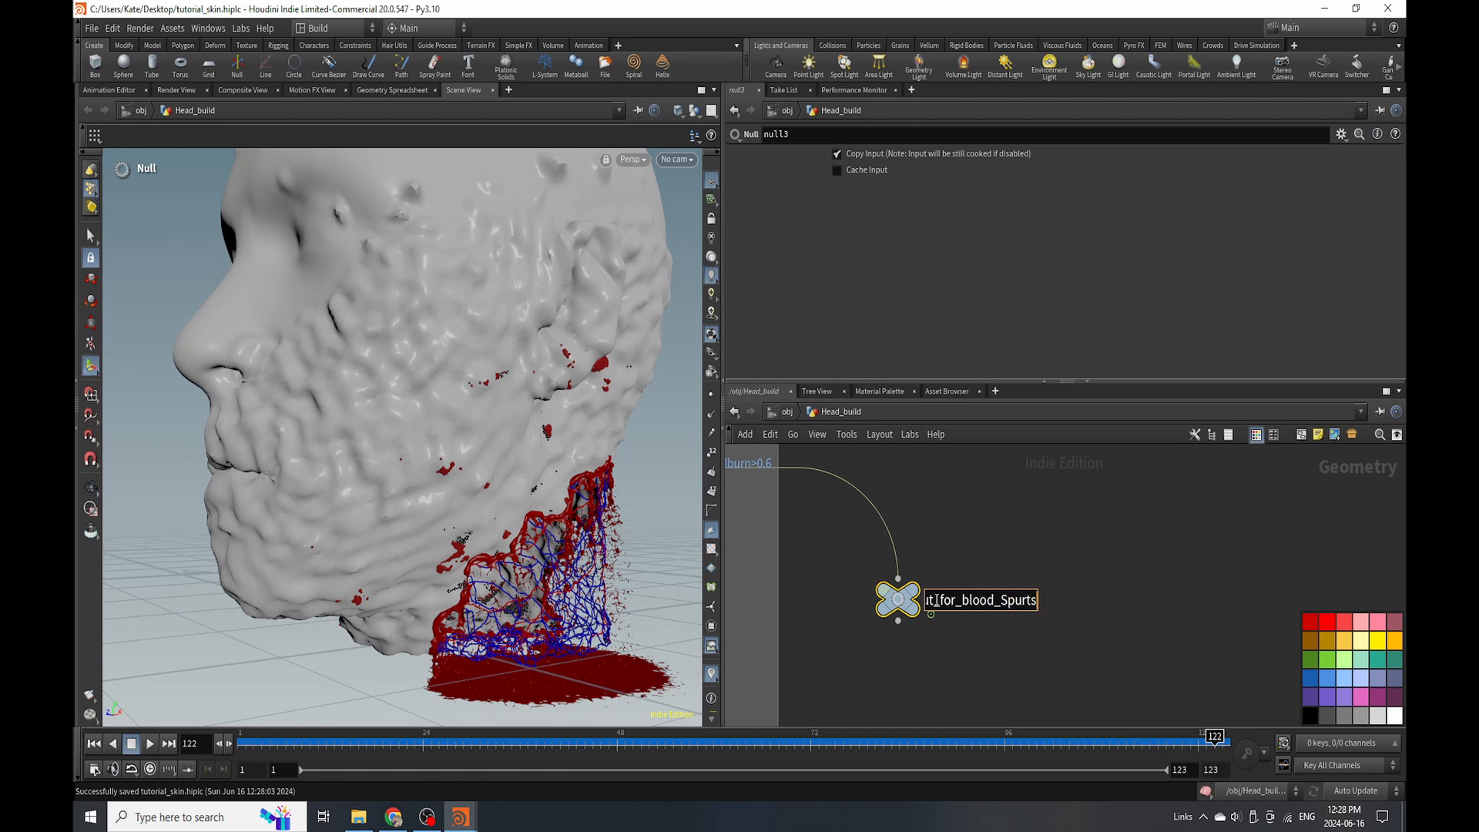
{"action": "key", "text": "Return"}
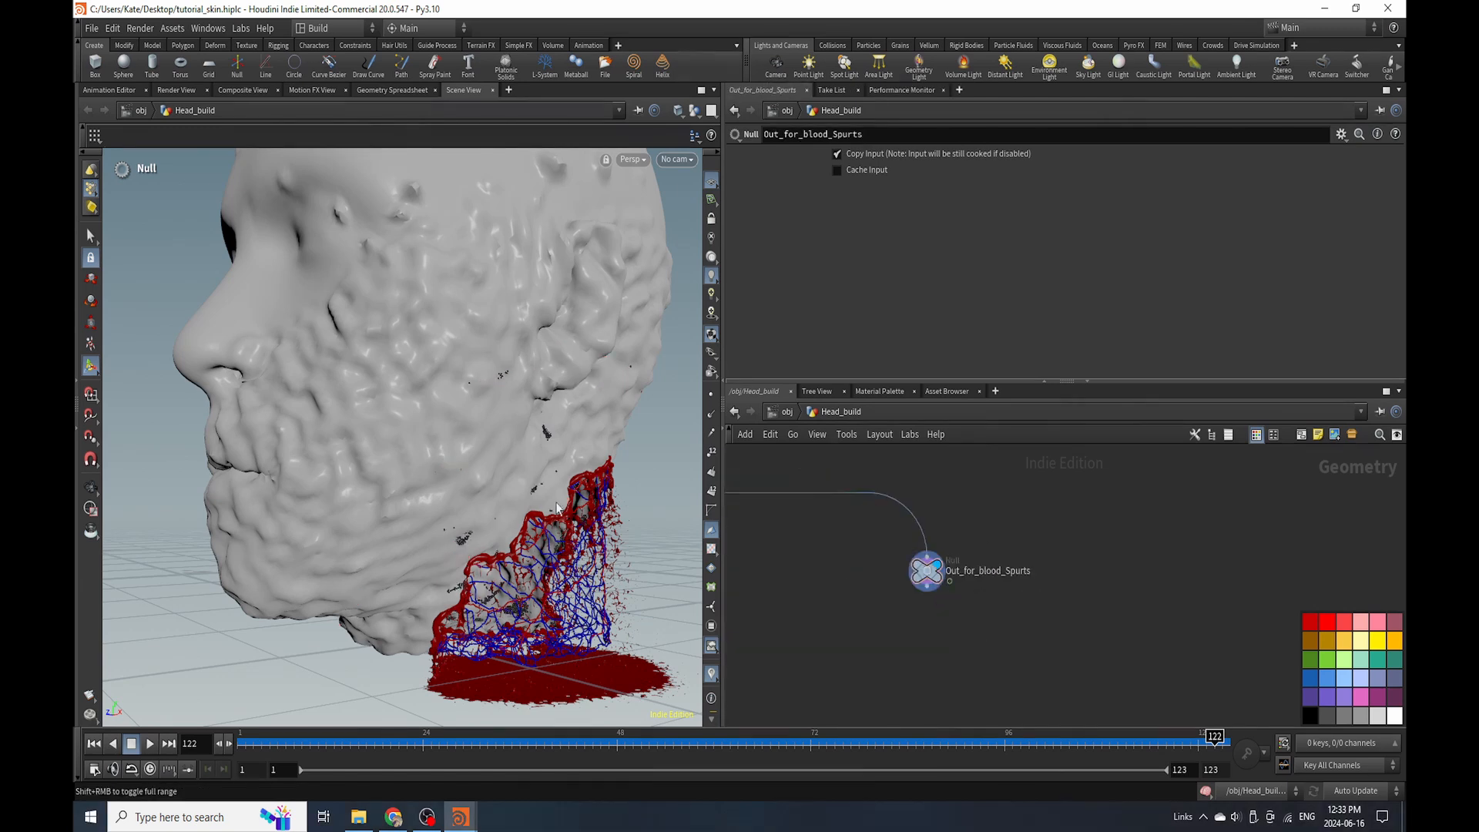
{"action": "left_click", "coordinate": [695, 110]}
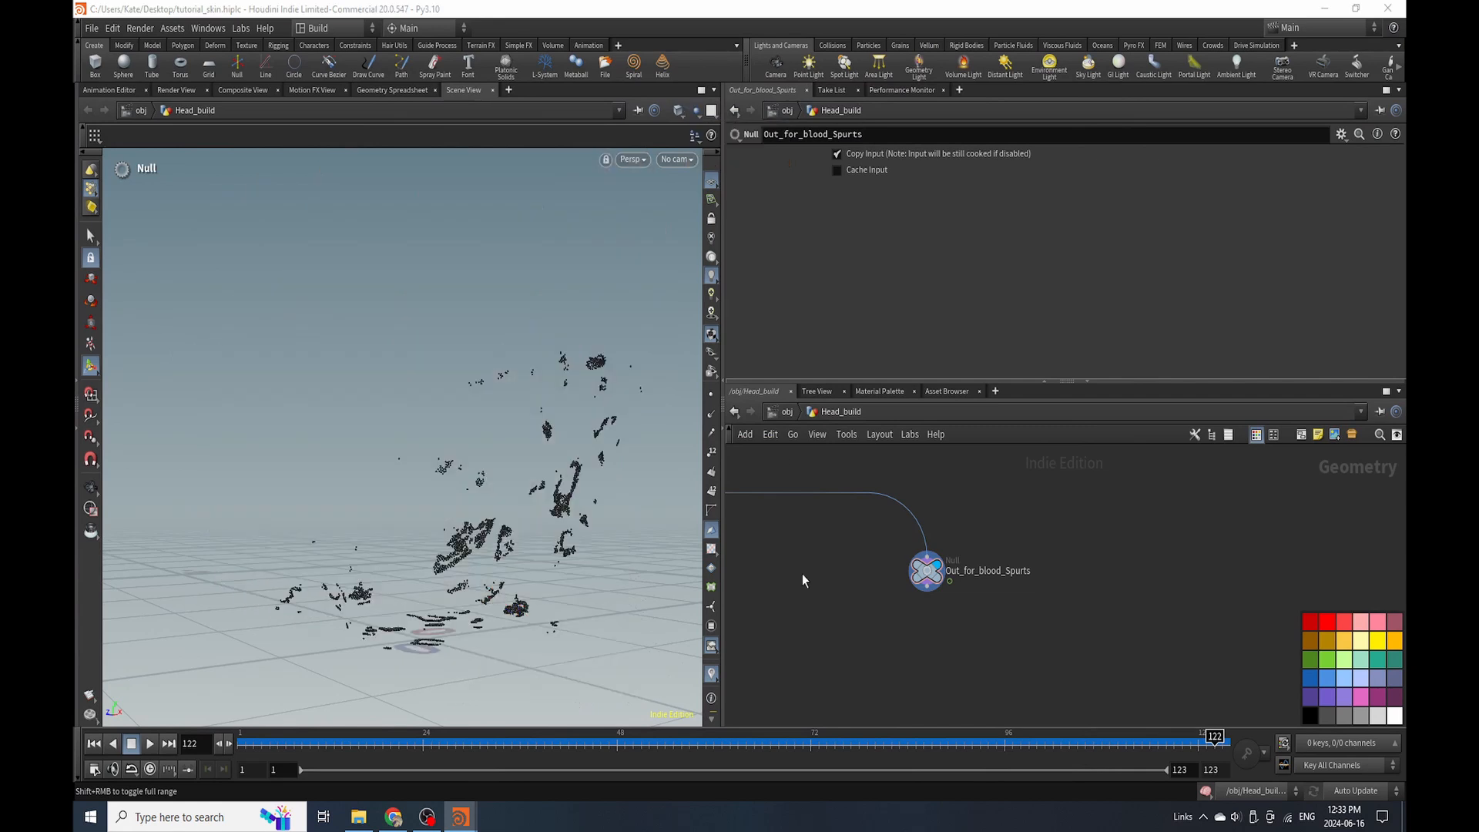
Move Out_for_blood_Spurts below the boils network box and rewire its input to Out_Boils.
{"action": "scroll", "coordinate": [957, 550], "scroll_direction": "down", "scroll_amount": 5}
{"action": "scroll", "coordinate": [940, 505], "scroll_direction": "up", "scroll_amount": 2}
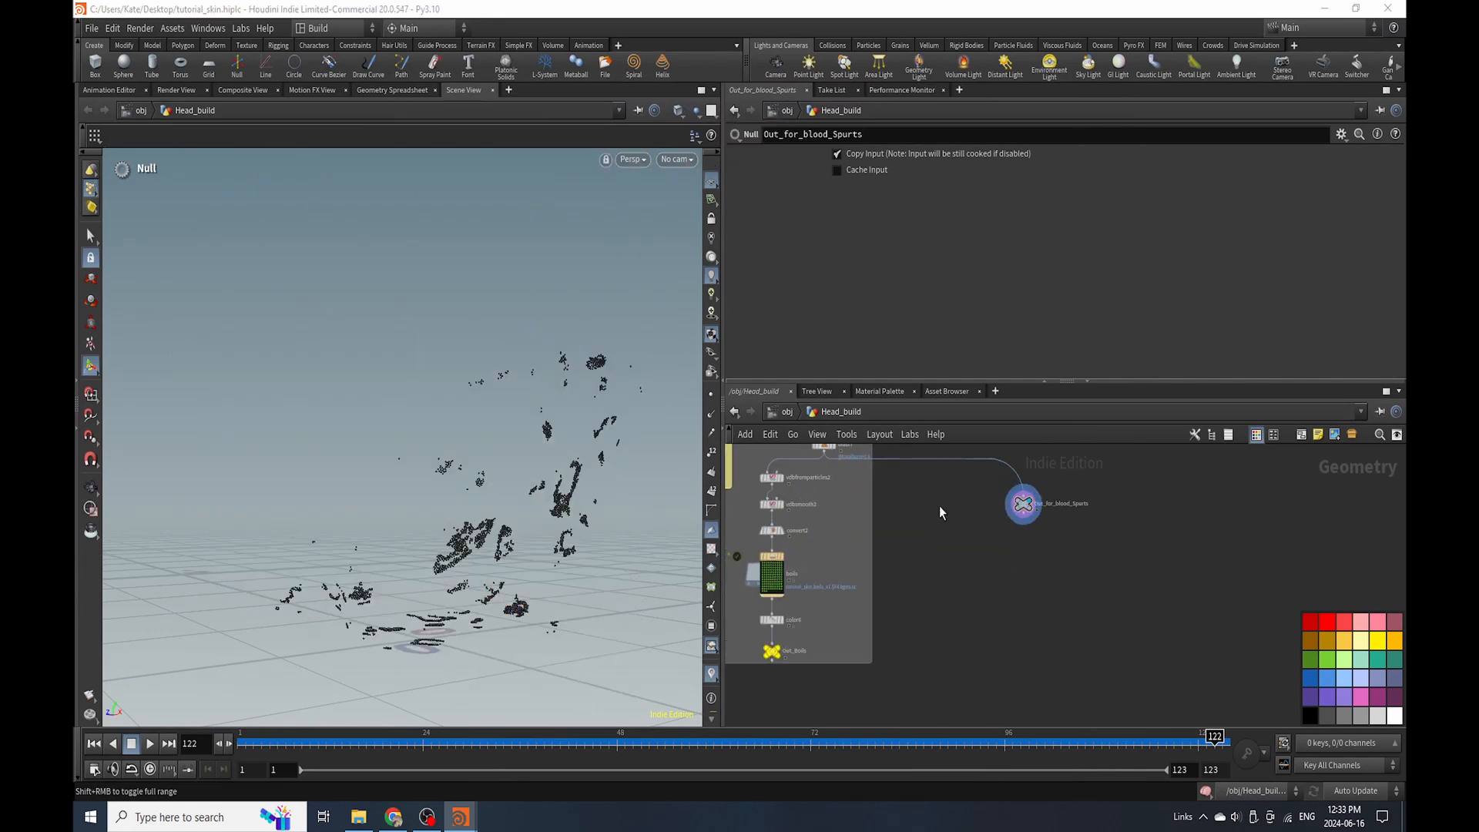
{"action": "scroll", "coordinate": [940, 508], "scroll_direction": "down", "scroll_amount": 1}
{"action": "mouse_move", "coordinate": [988, 507]}
{"action": "left_click_drag", "start_coordinate": [988, 507], "coordinate": [927, 630]}
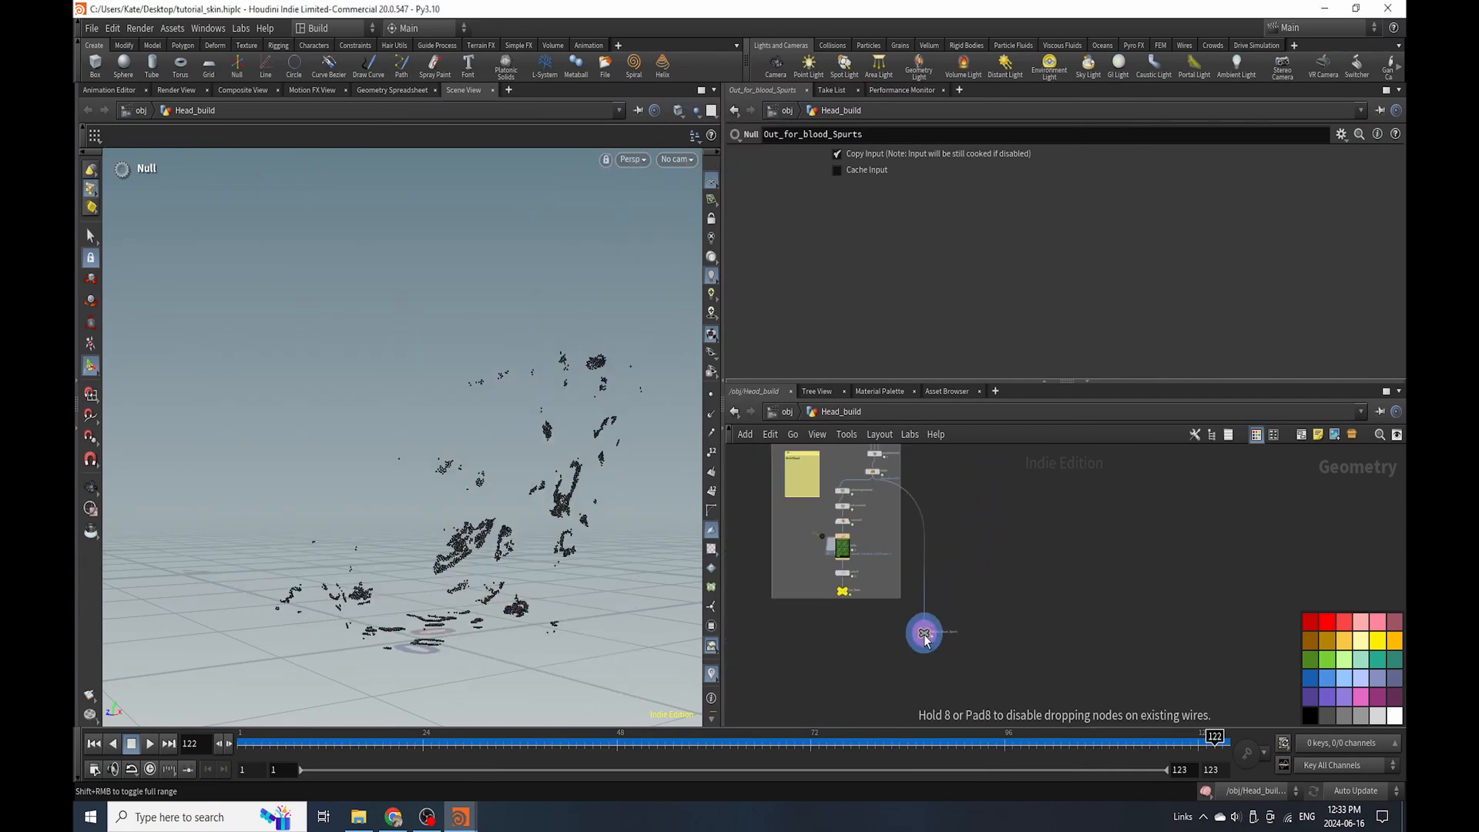
{"action": "scroll", "coordinate": [859, 625], "scroll_direction": "up", "scroll_amount": 3}
{"action": "left_click", "coordinate": [806, 526]}
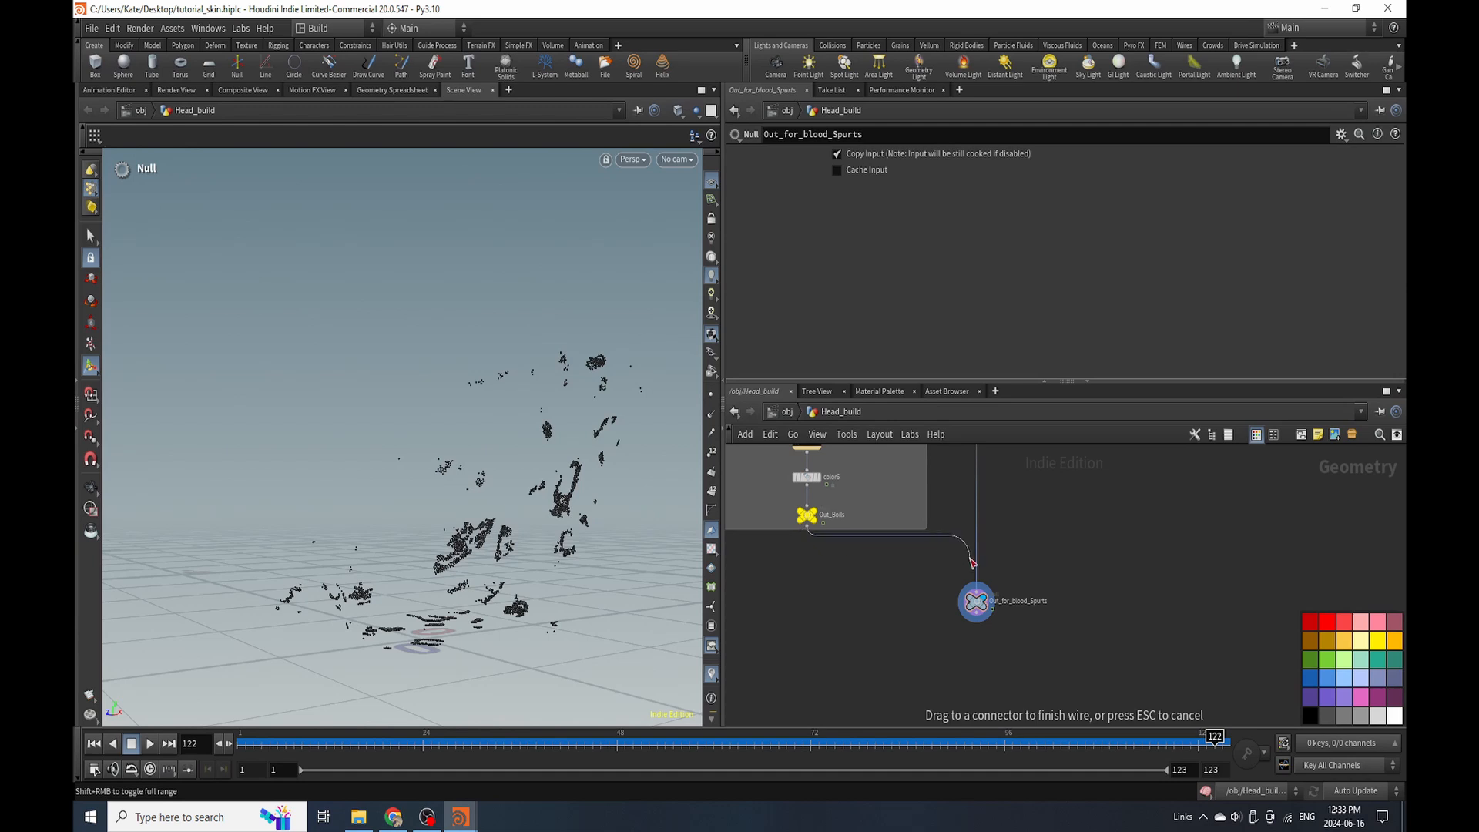
{"action": "left_click", "coordinate": [978, 589]}
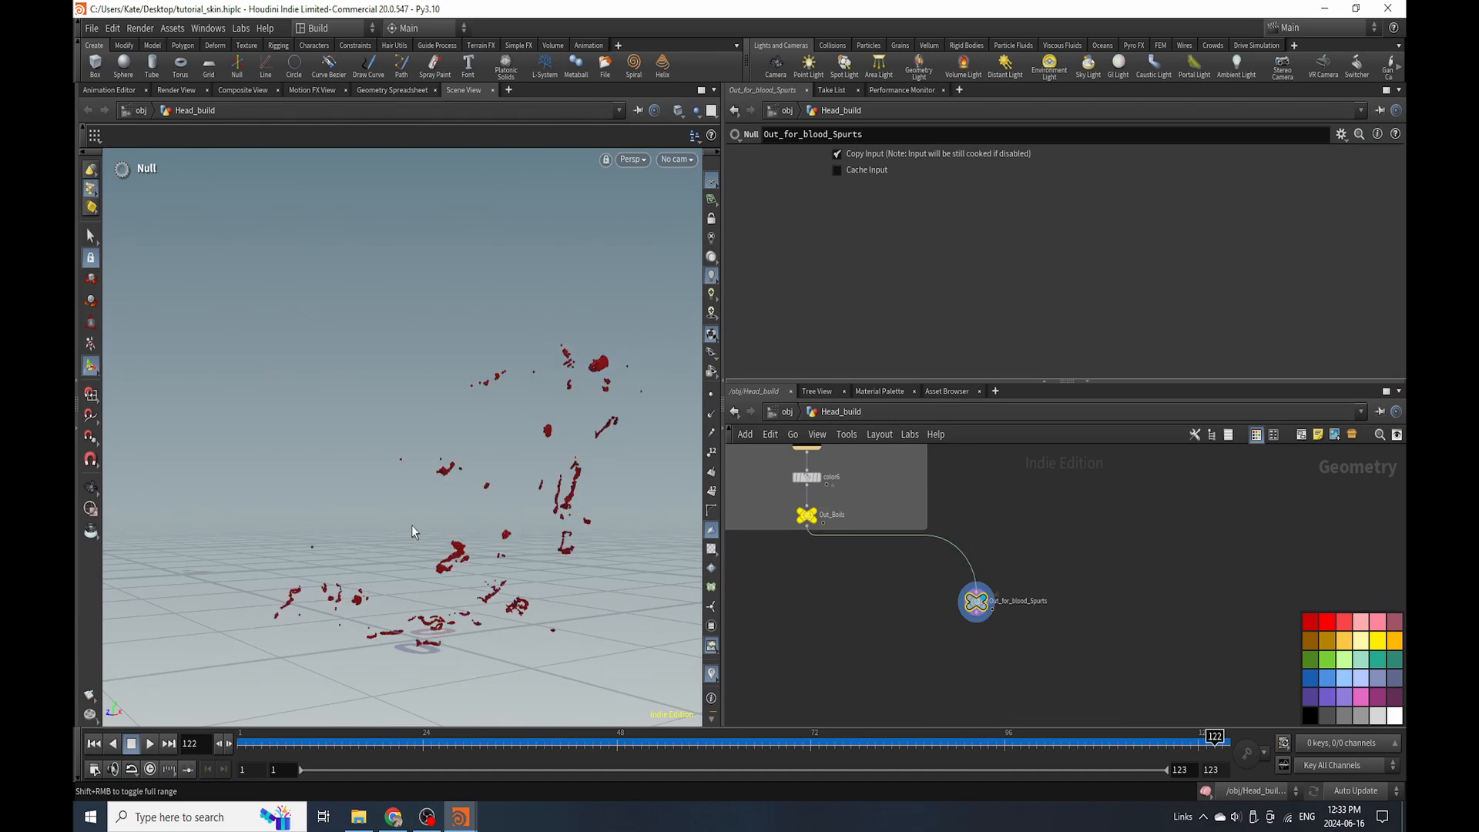
Check the boils up close, place Out_for_blood_Spurts closer beneath the boils network box, and save the scene.
{"action": "key", "text": "Escape"}
{"action": "mouse_move", "coordinate": [419, 529]}
{"action": "left_mouse_down"}
{"action": "mouse_move", "coordinate": [562, 544]}
{"action": "mouse_move", "coordinate": [435, 533]}
{"action": "left_mouse_up"}
{"action": "scroll", "coordinate": [613, 526], "scroll_direction": "up", "scroll_amount": 5}
{"action": "scroll", "coordinate": [939, 629], "scroll_direction": "down", "scroll_amount": 5}
{"action": "scroll", "coordinate": [961, 610], "scroll_direction": "up", "scroll_amount": 4}
{"action": "scroll", "coordinate": [940, 630], "scroll_direction": "down", "scroll_amount": 5}
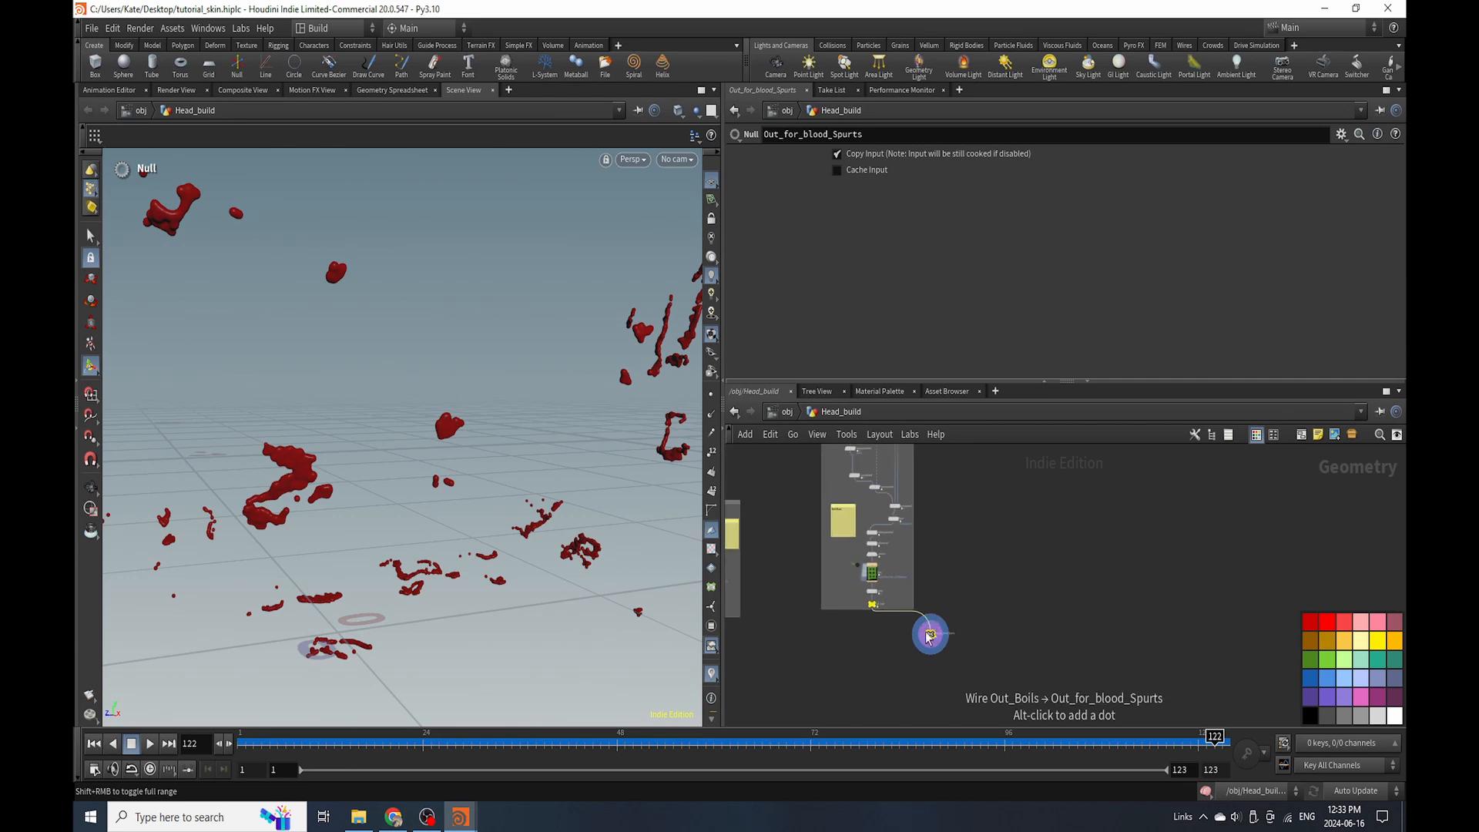
{"action": "scroll", "coordinate": [936, 638], "scroll_direction": "up", "scroll_amount": 5}
{"action": "left_click_drag", "start_coordinate": [935, 638], "coordinate": [889, 636]}
{"action": "scroll", "coordinate": [930, 611], "scroll_direction": "down", "scroll_amount": 2}
{"action": "scroll", "coordinate": [935, 604], "scroll_direction": "up", "scroll_amount": 2}
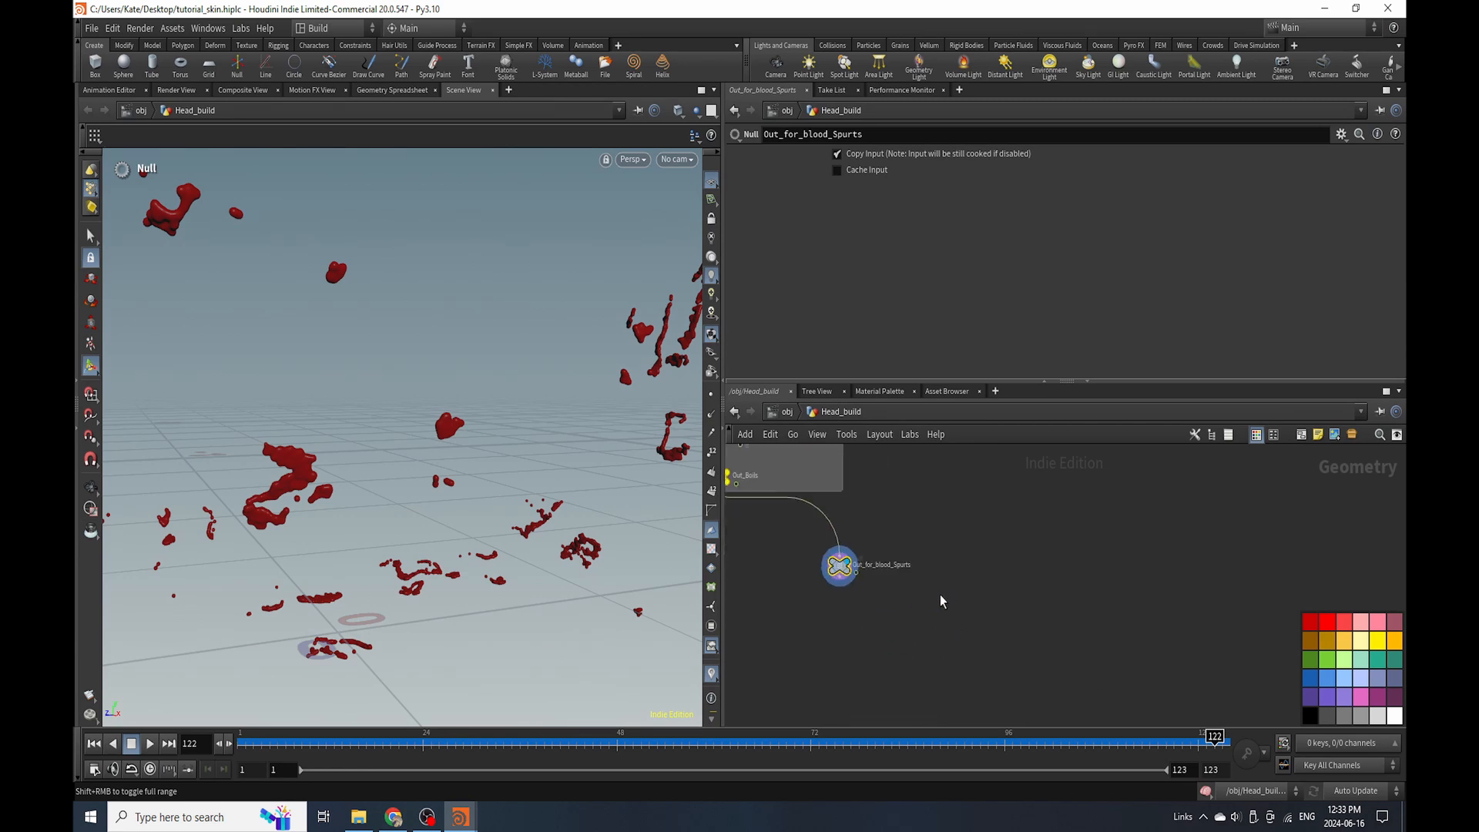
{"action": "key", "text": "ctrl+s"}
{"action": "key", "text": "Tab"}
{"action": "type", "text": "cul"}
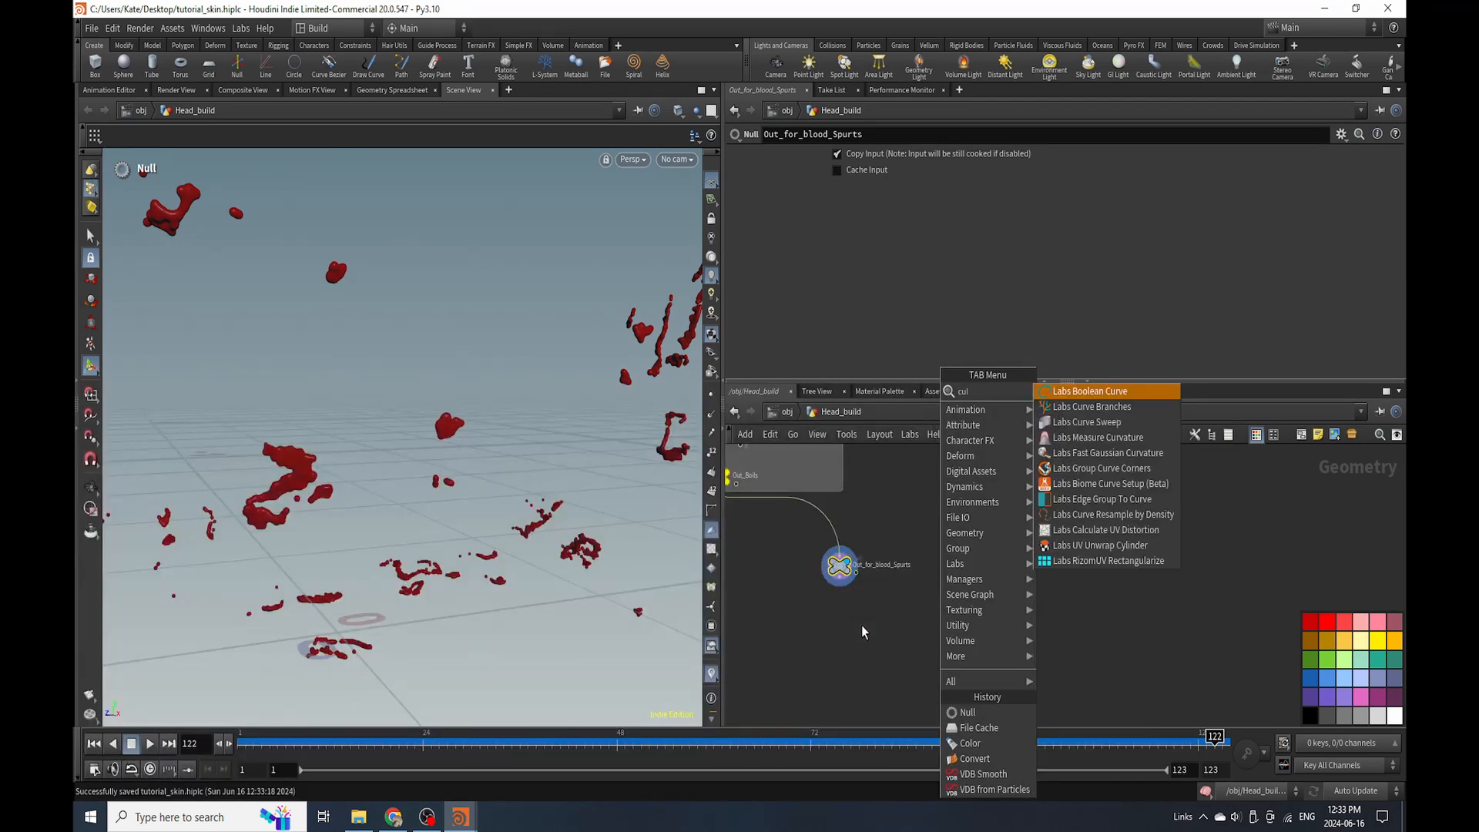
{"action": "key", "text": "BackSpace"}
{"action": "key", "text": "BackSpace"}
{"action": "key", "text": "BackSpace"}
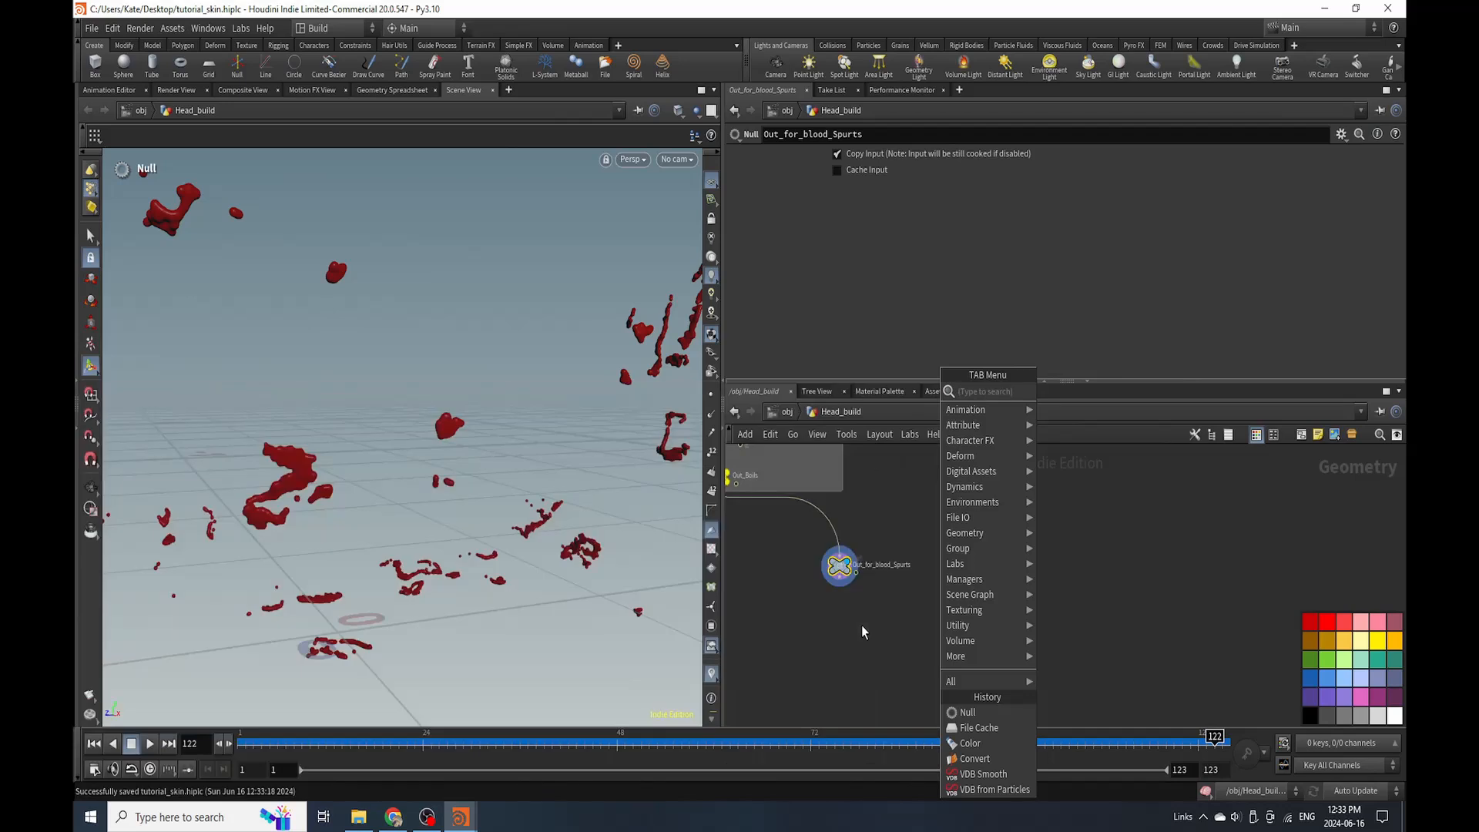
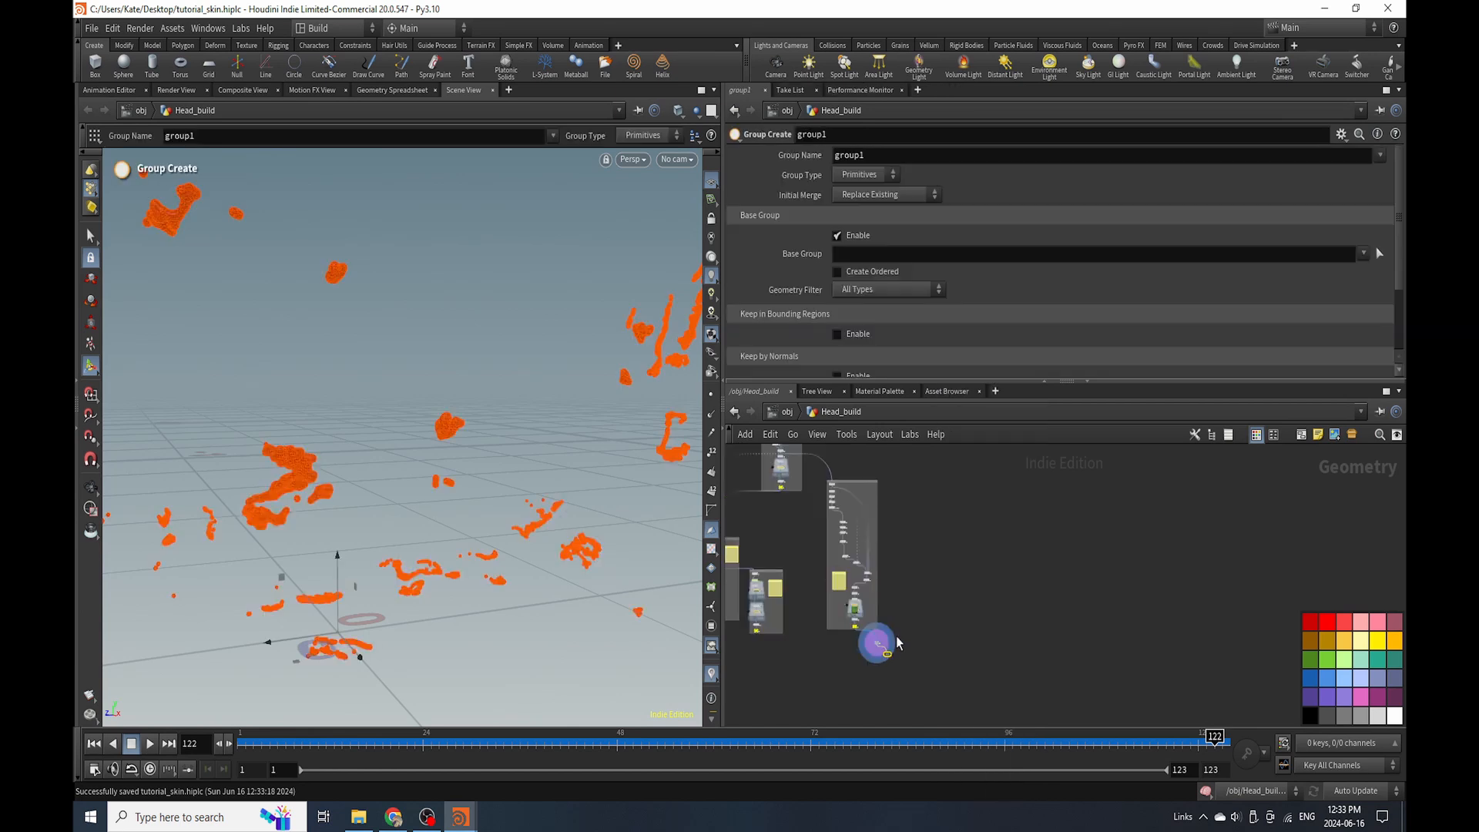
Add an Object Merge node beside Out_for_blood_Spurts and wire it into the second input of group1.
{"action": "scroll", "coordinate": [871, 653], "scroll_direction": "up", "scroll_amount": 3}
{"action": "scroll", "coordinate": [982, 599], "scroll_direction": "up", "scroll_amount": 1}
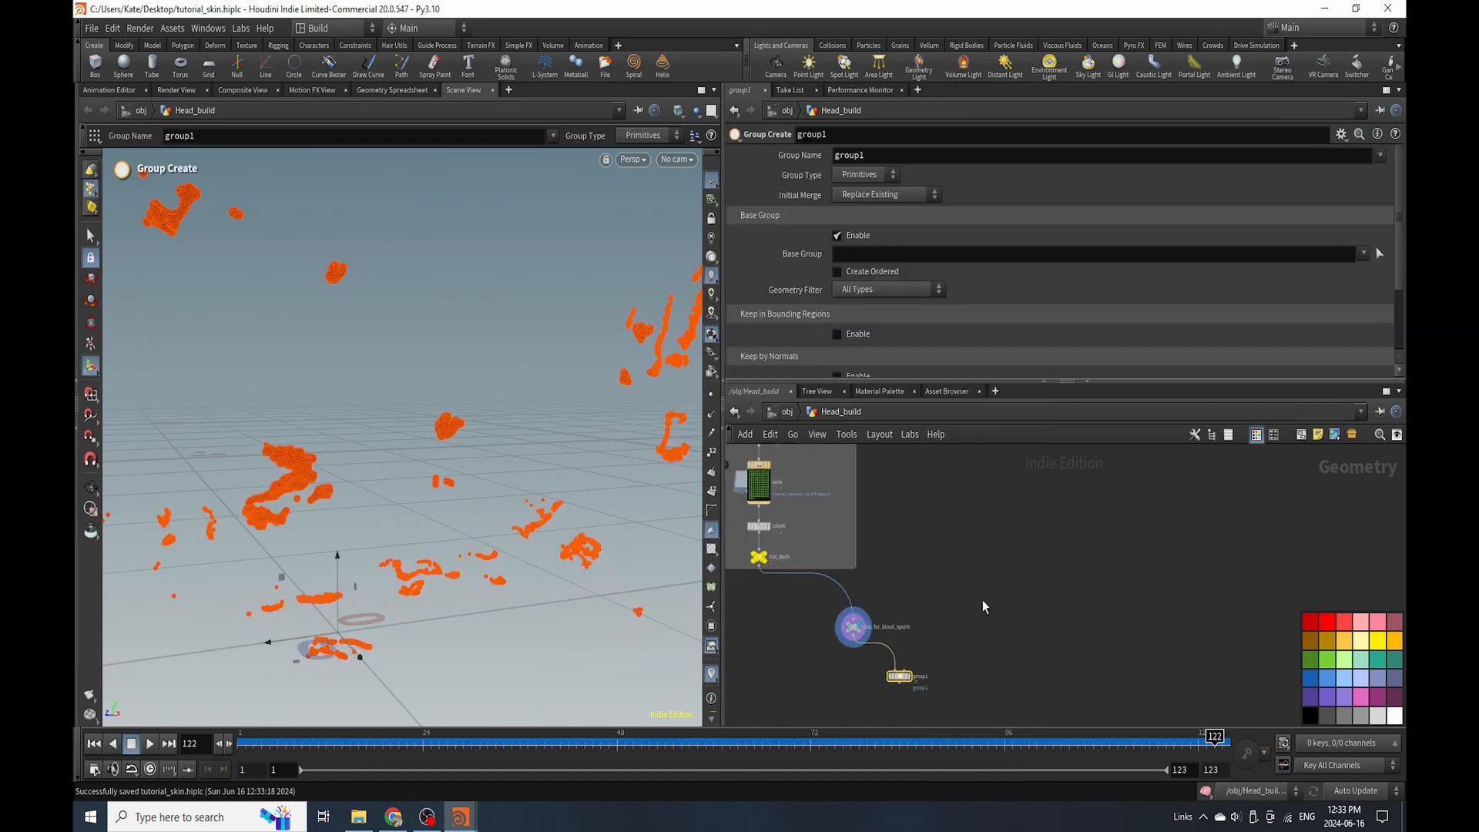
{"action": "scroll", "coordinate": [975, 614], "scroll_direction": "down", "scroll_amount": 1}
{"action": "key", "text": "Tab"}
{"action": "type", "text": "ob"}
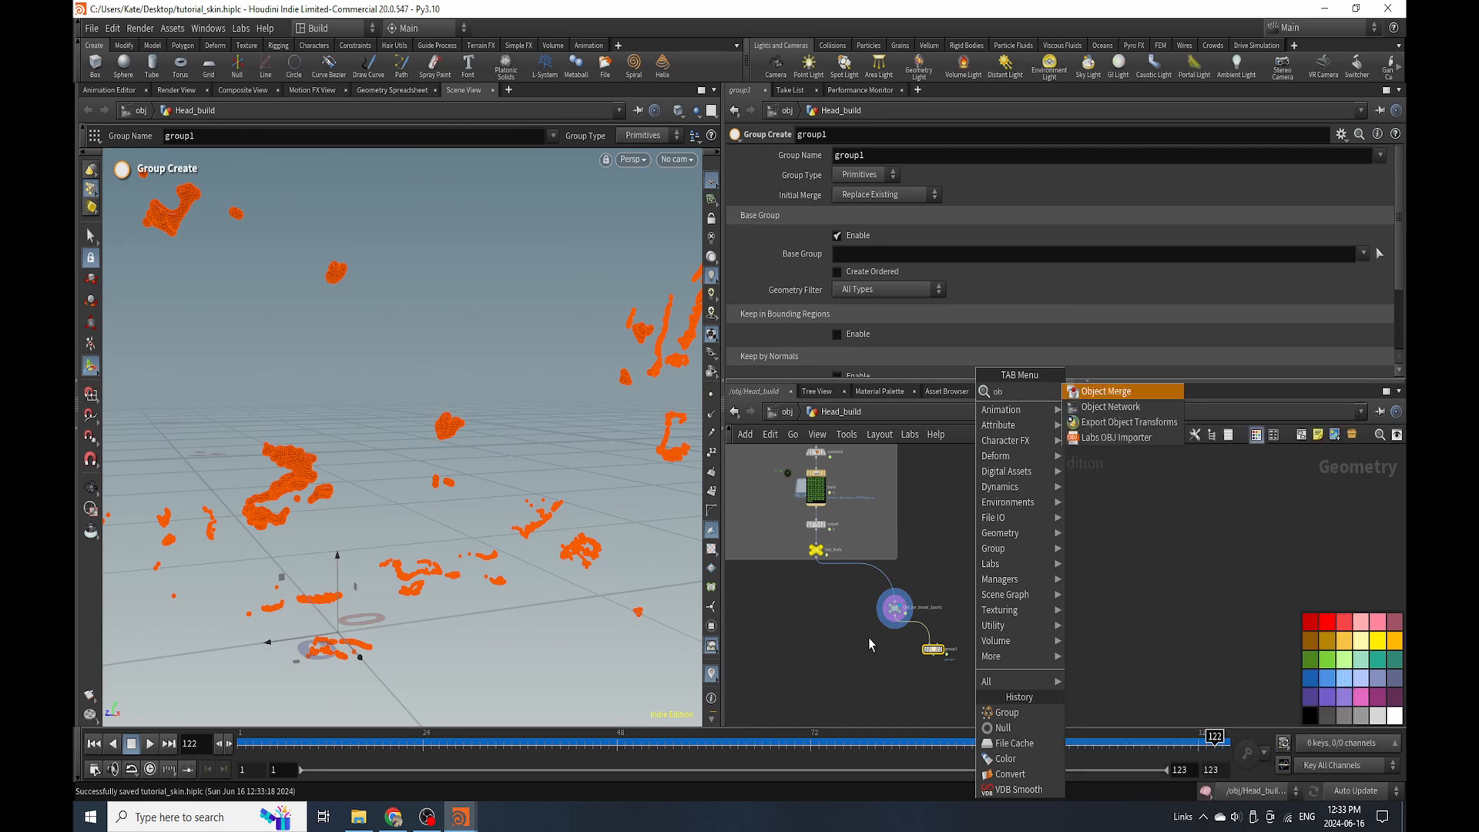
{"action": "left_click", "coordinate": [1109, 391]}
{"action": "scroll", "coordinate": [977, 557], "scroll_direction": "up", "scroll_amount": 2}
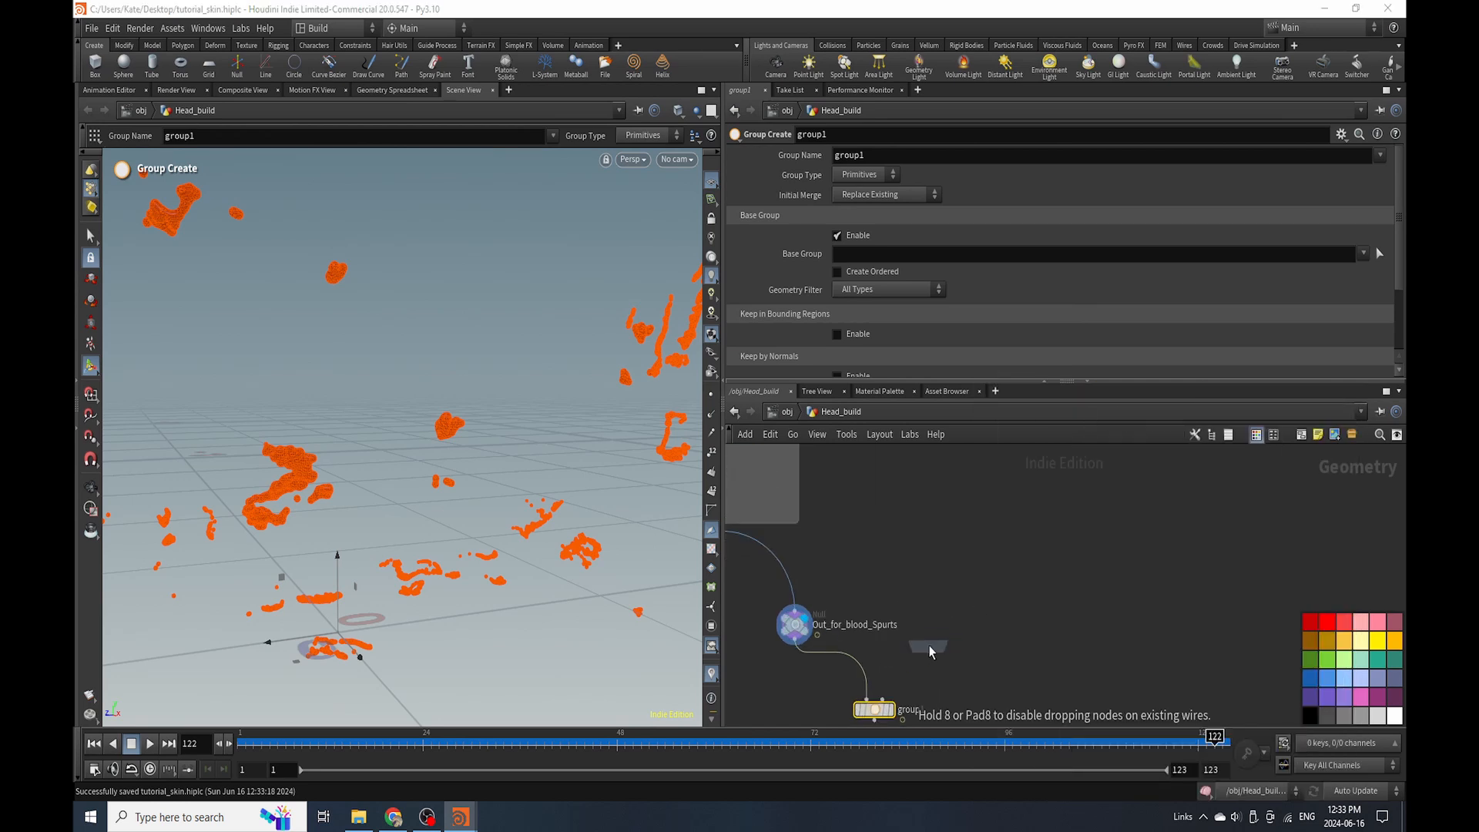
{"action": "left_click", "coordinate": [945, 632]}
{"action": "scroll", "coordinate": [924, 672], "scroll_direction": "down", "scroll_amount": 3}
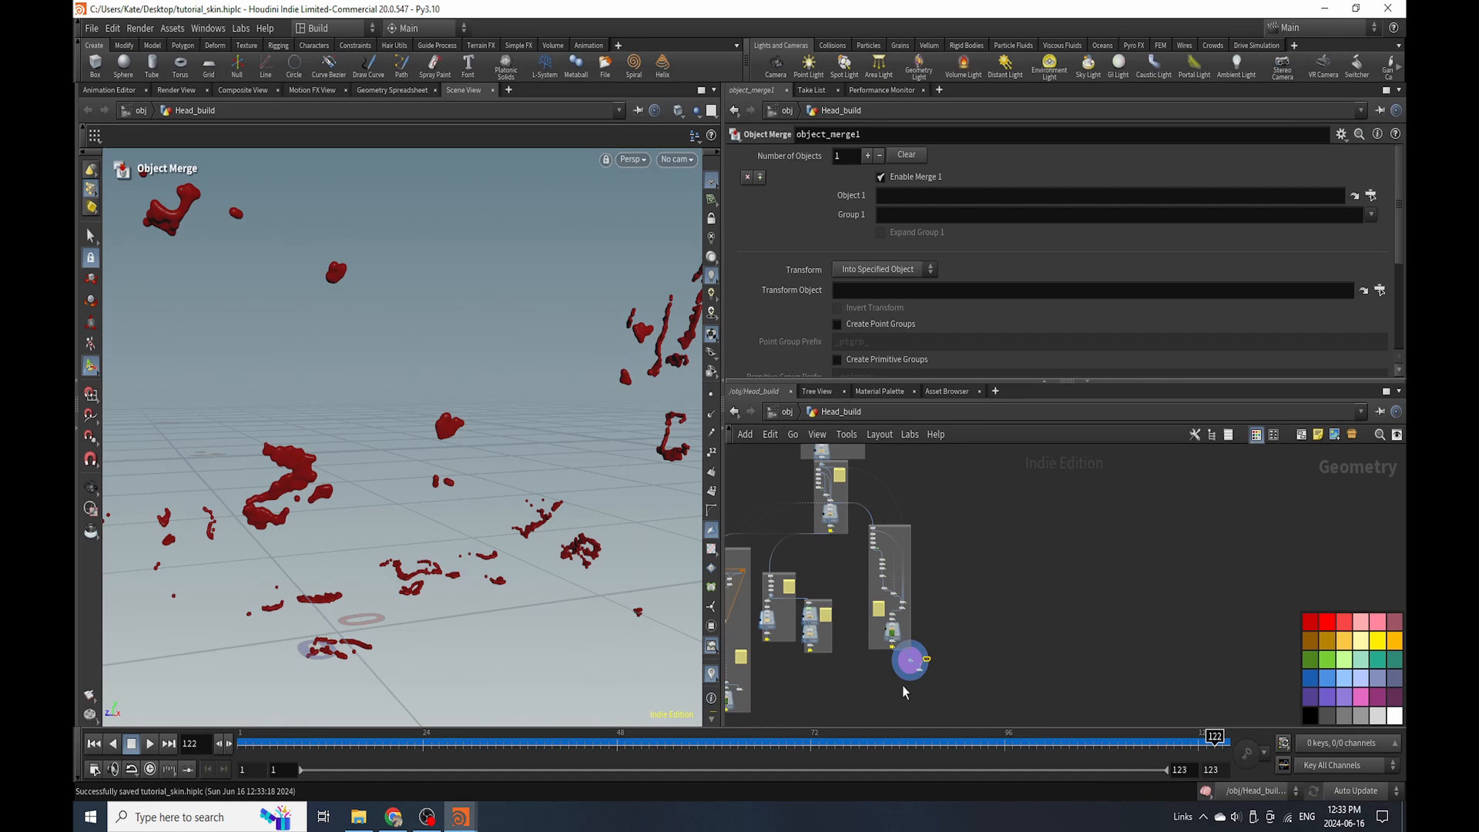
{"action": "scroll", "coordinate": [924, 675], "scroll_direction": "up", "scroll_amount": 5}
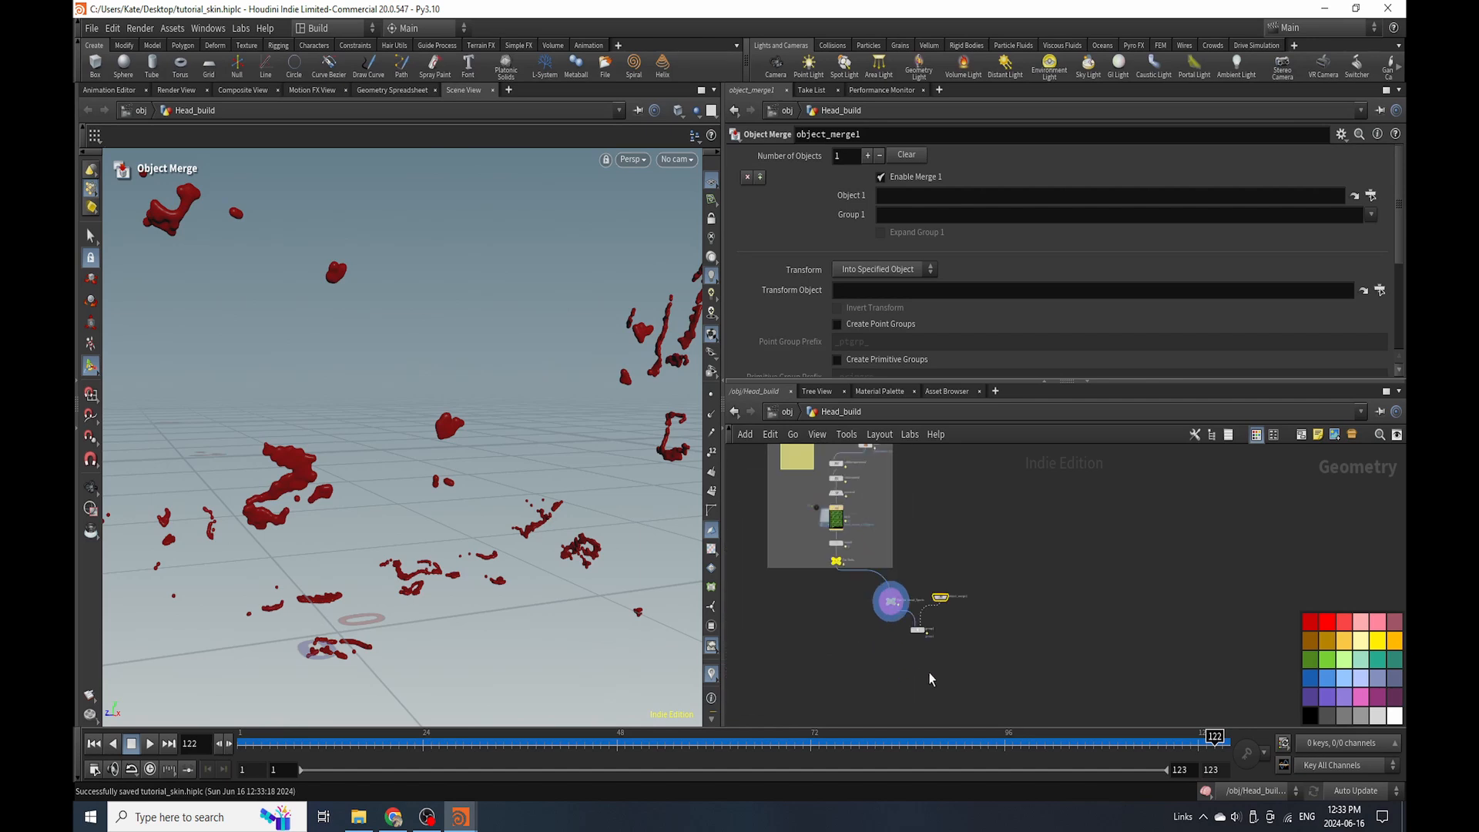
Set object_merge1's Transform to Into This Object and its Object 1 to /obj/Head_build/Base_Mesh.
{"action": "left_click", "coordinate": [912, 269]}
{"action": "left_click", "coordinate": [862, 297]}
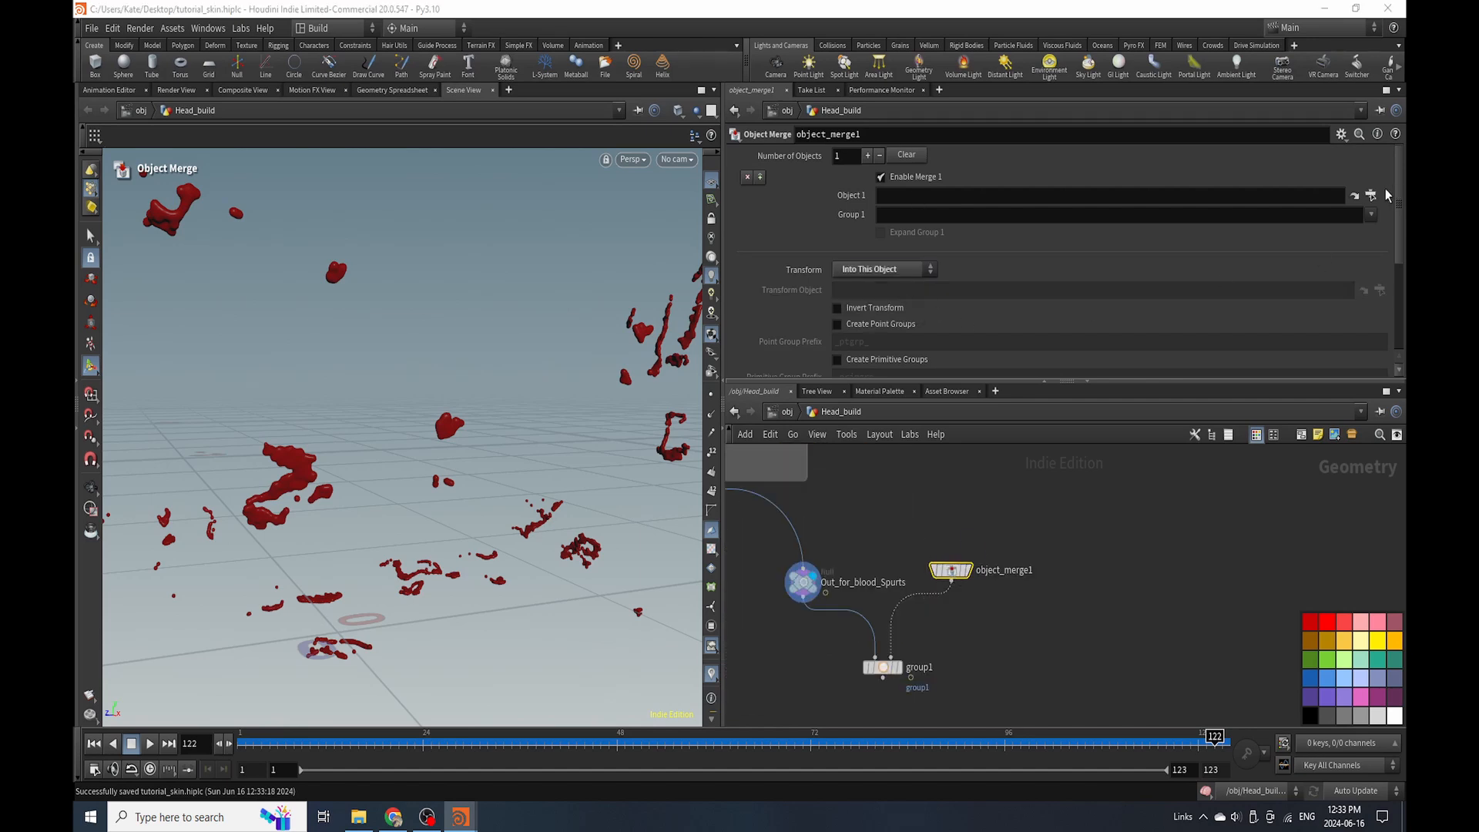
{"action": "left_click", "coordinate": [1371, 196]}
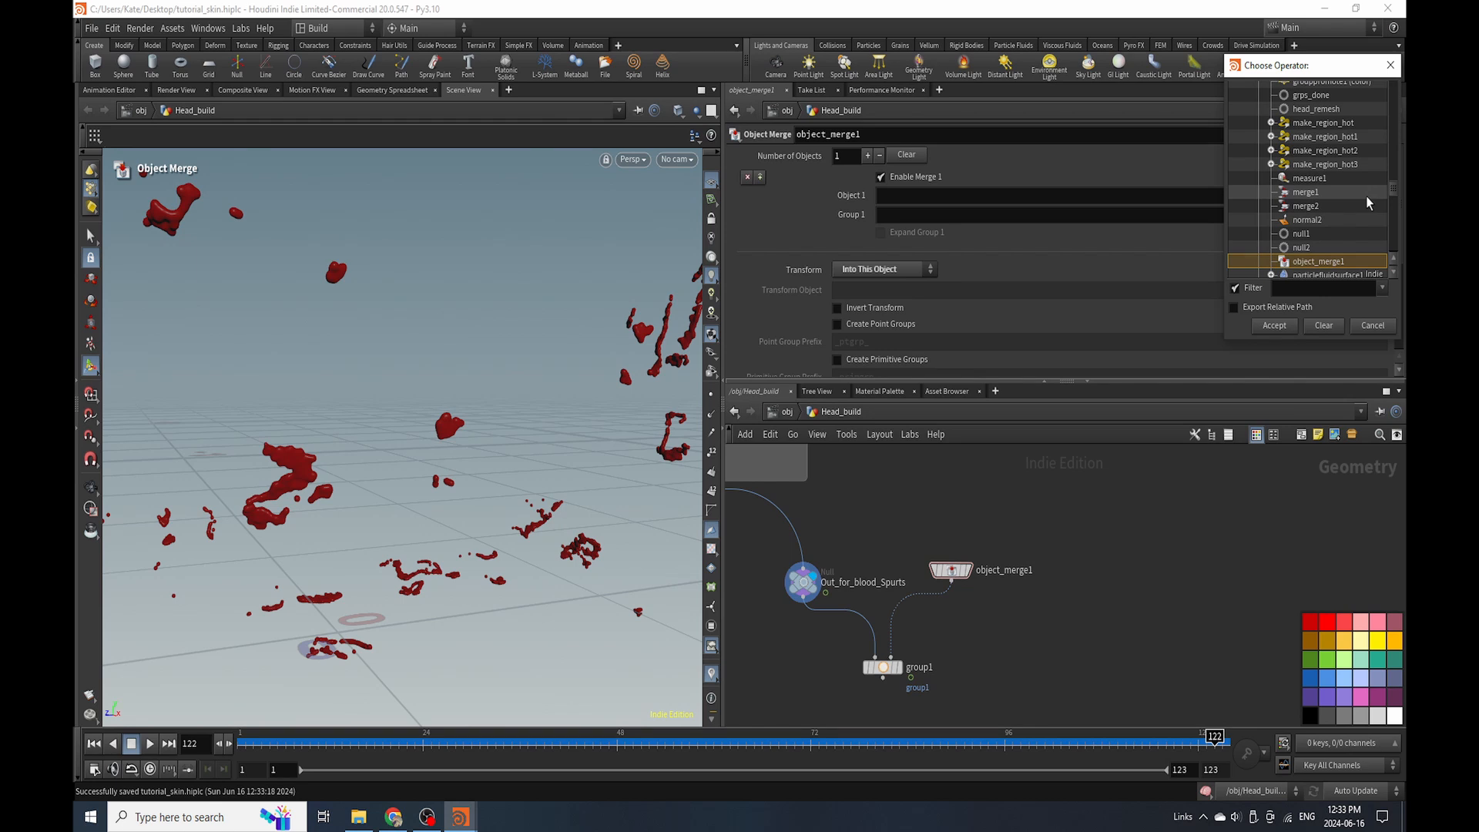
{"action": "scroll", "coordinate": [1306, 224], "scroll_direction": "up", "scroll_amount": 10}
{"action": "scroll", "coordinate": [1307, 228], "scroll_direction": "up", "scroll_amount": 5}
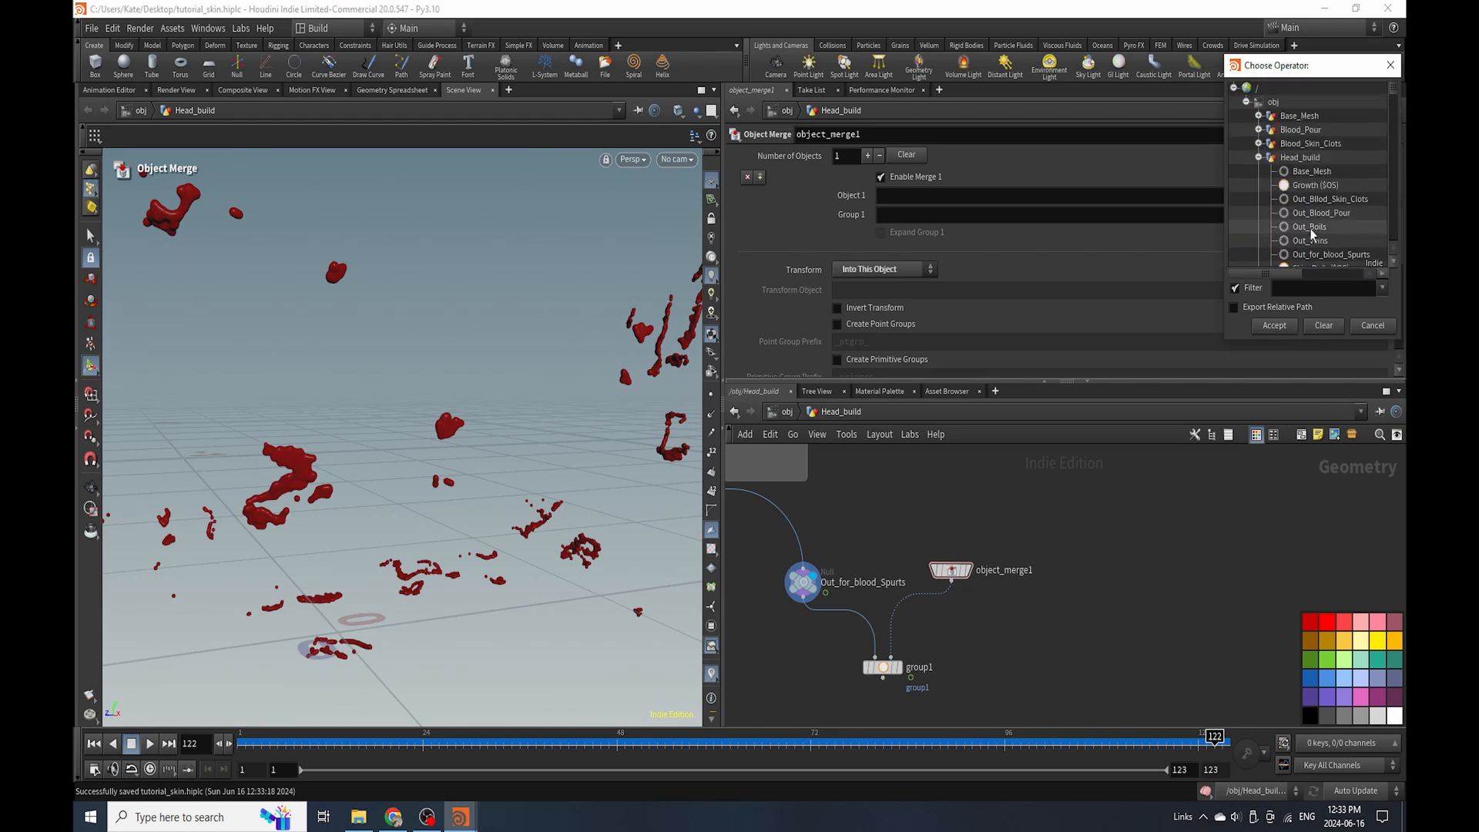
{"action": "double_click", "coordinate": [1342, 169]}
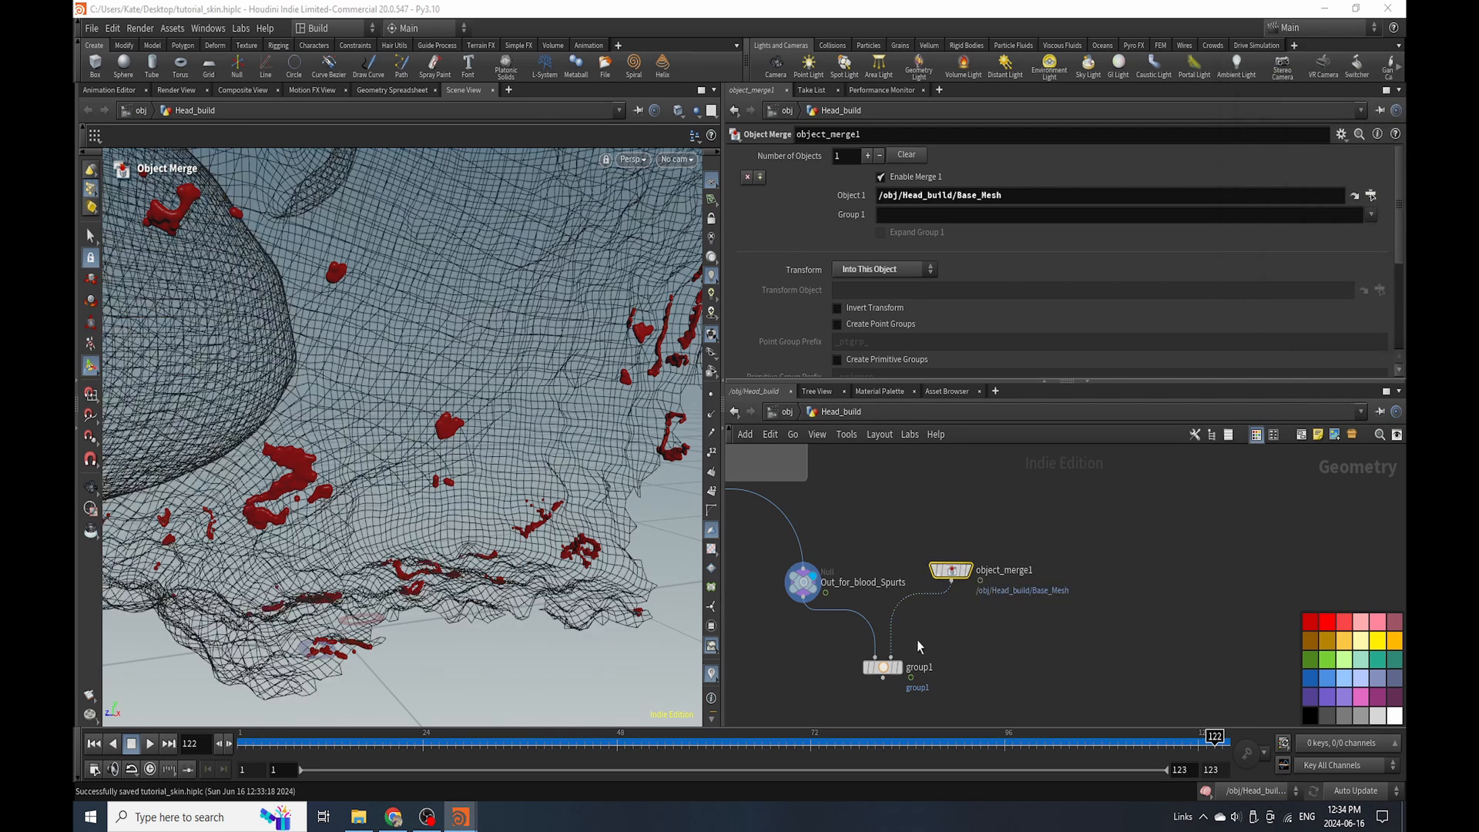
Display the group1 node and rename it cull.
{"action": "scroll", "coordinate": [932, 590], "scroll_direction": "down", "scroll_amount": 2}
{"action": "scroll", "coordinate": [955, 563], "scroll_direction": "up", "scroll_amount": 5}
{"action": "left_click", "coordinate": [988, 565]}
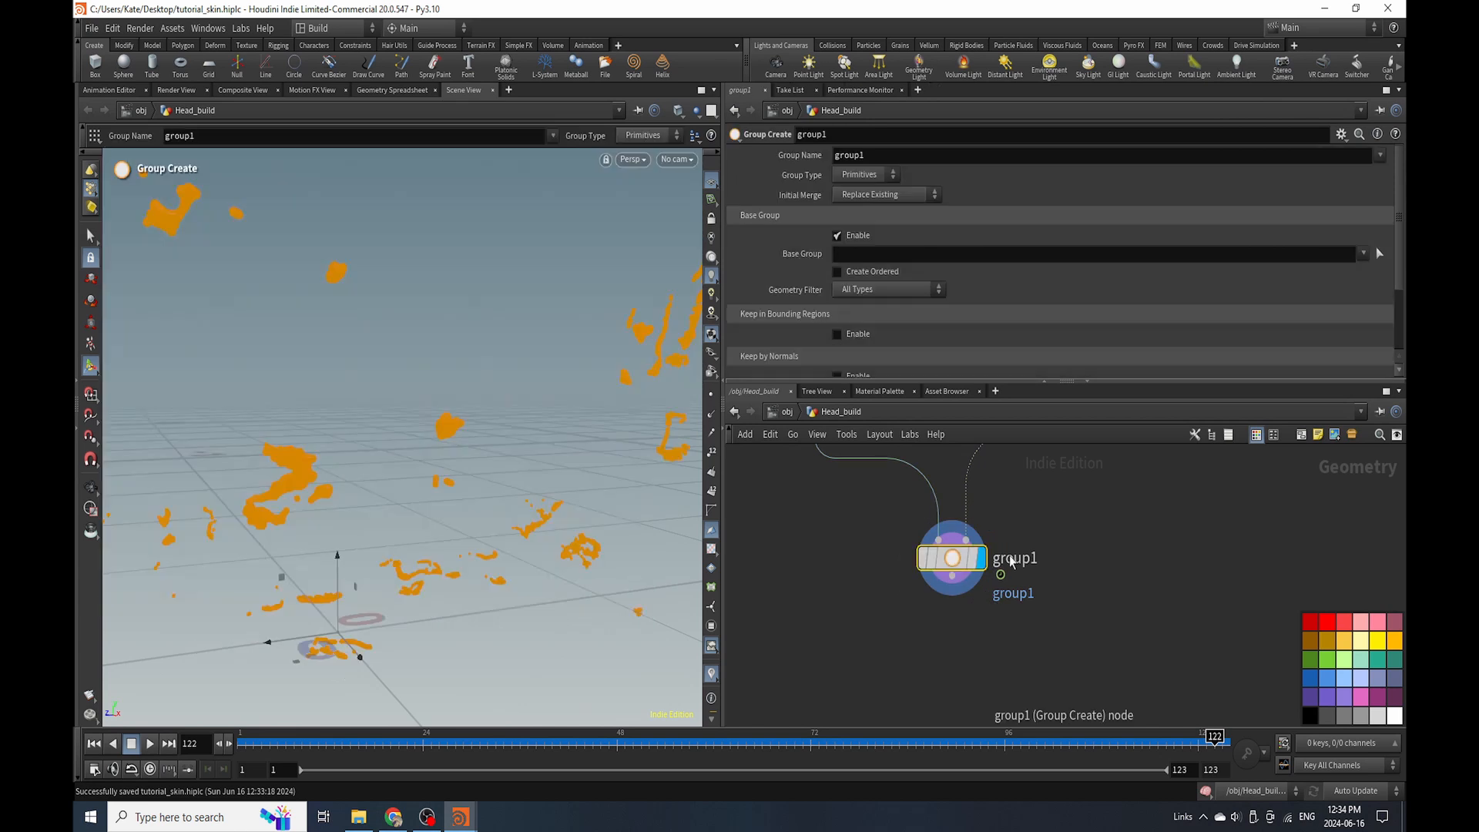
{"action": "double_click", "coordinate": [1013, 558]}
{"action": "type", "text": "cull"}
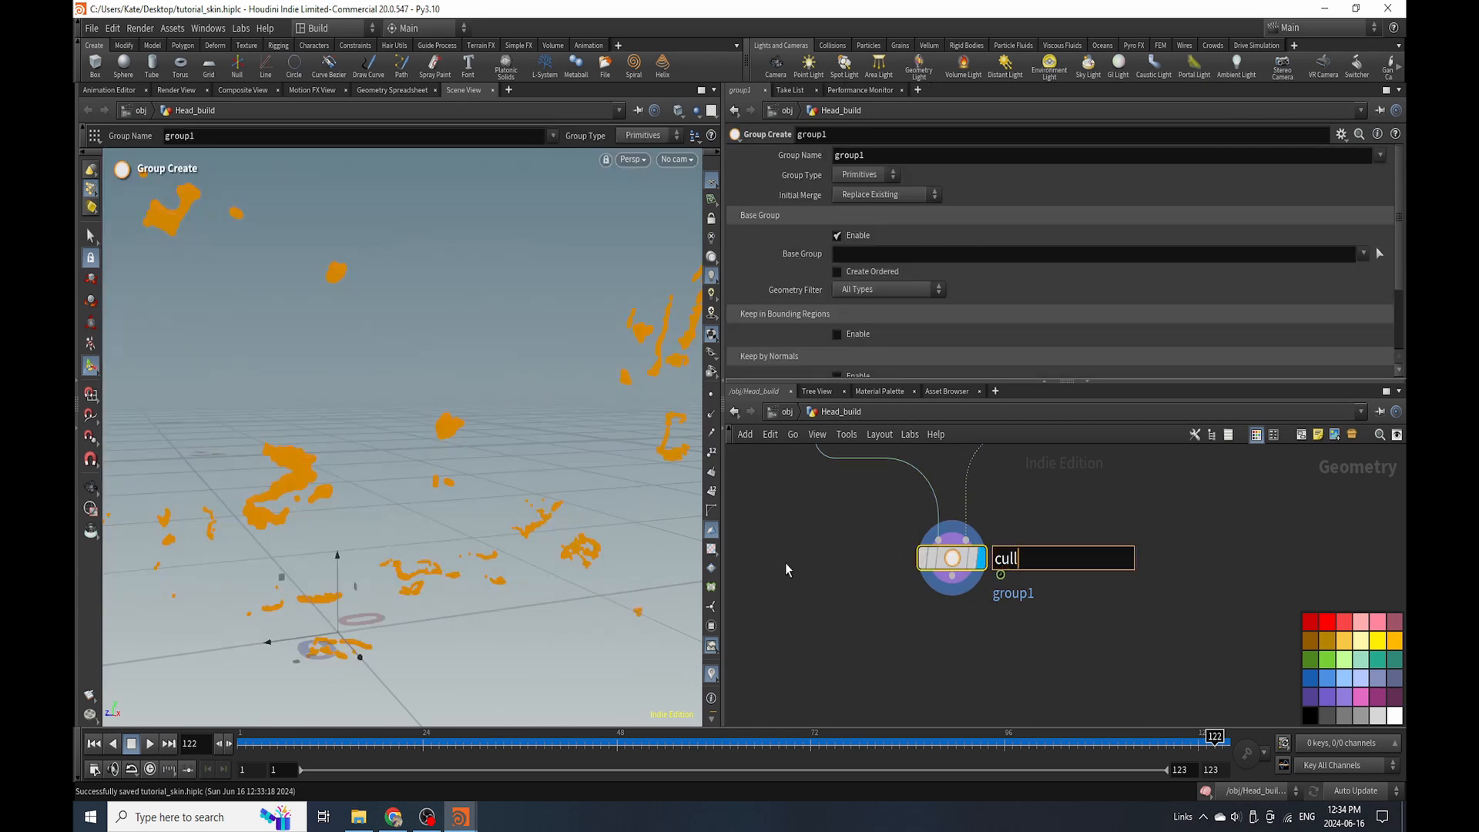
{"action": "key", "text": "Return"}
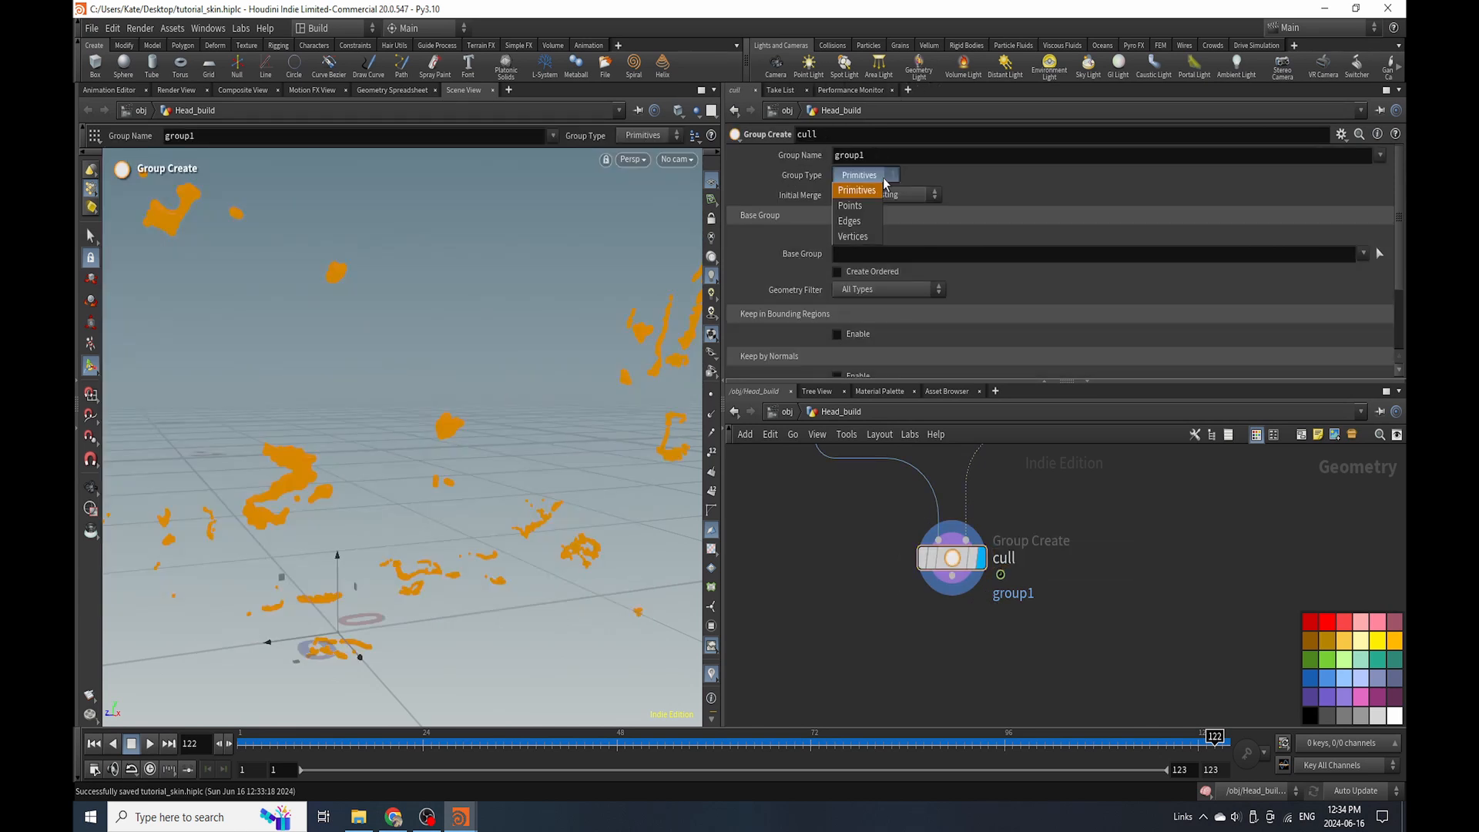
Set the cull node's Group Type to Points and its Group Name to $OS.
{"action": "left_click", "coordinate": [870, 206]}
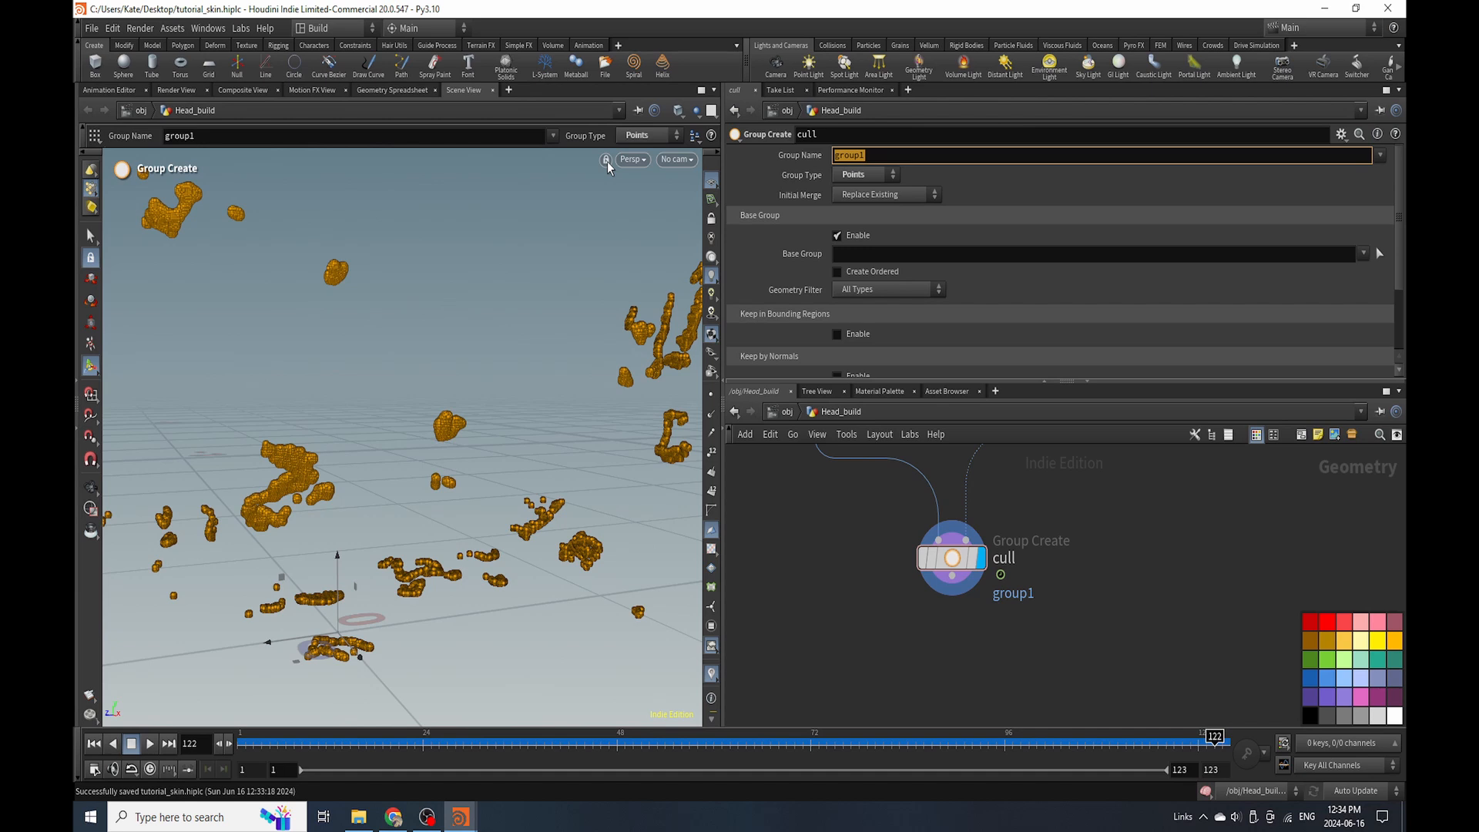
{"action": "type", "text": "$OS"}
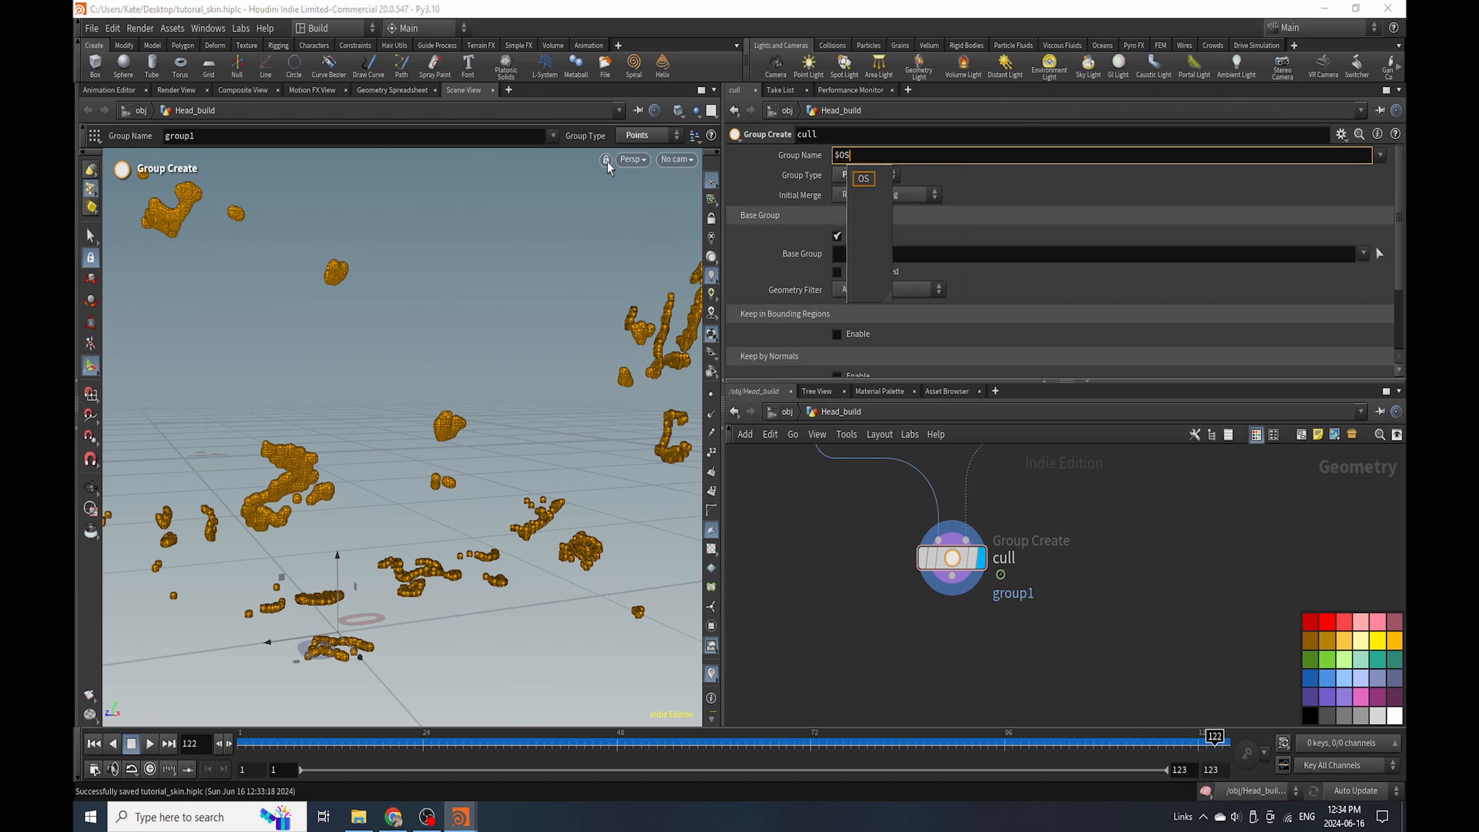
{"action": "key", "text": "Return"}
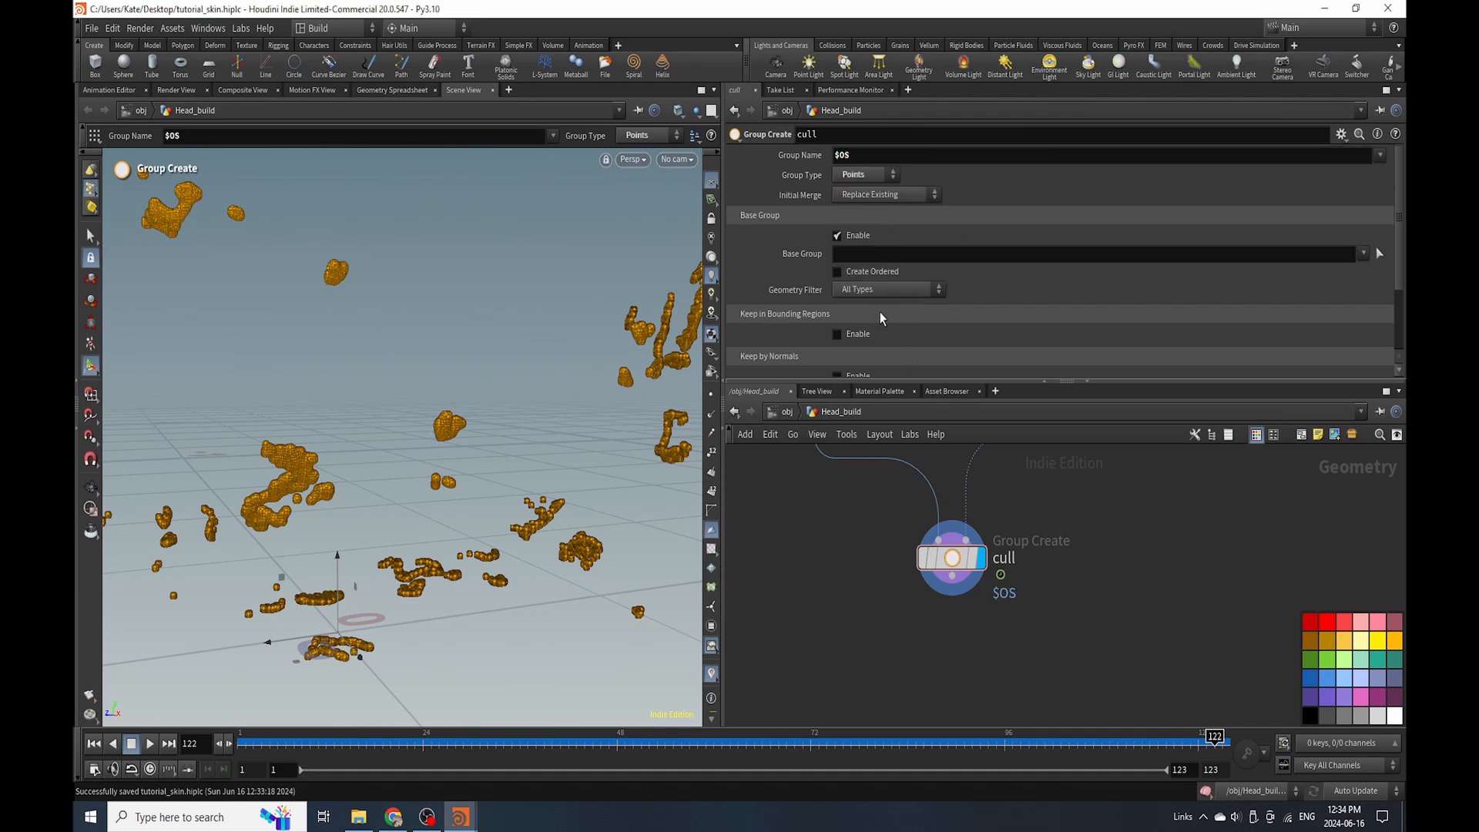
Enable Keep in Bounding Regions on cull with Bounding Type set to Bounding Object, check the grouped points on the boils, and save the scene.
{"action": "left_click", "coordinate": [838, 333]}
{"action": "left_click", "coordinate": [965, 354]}
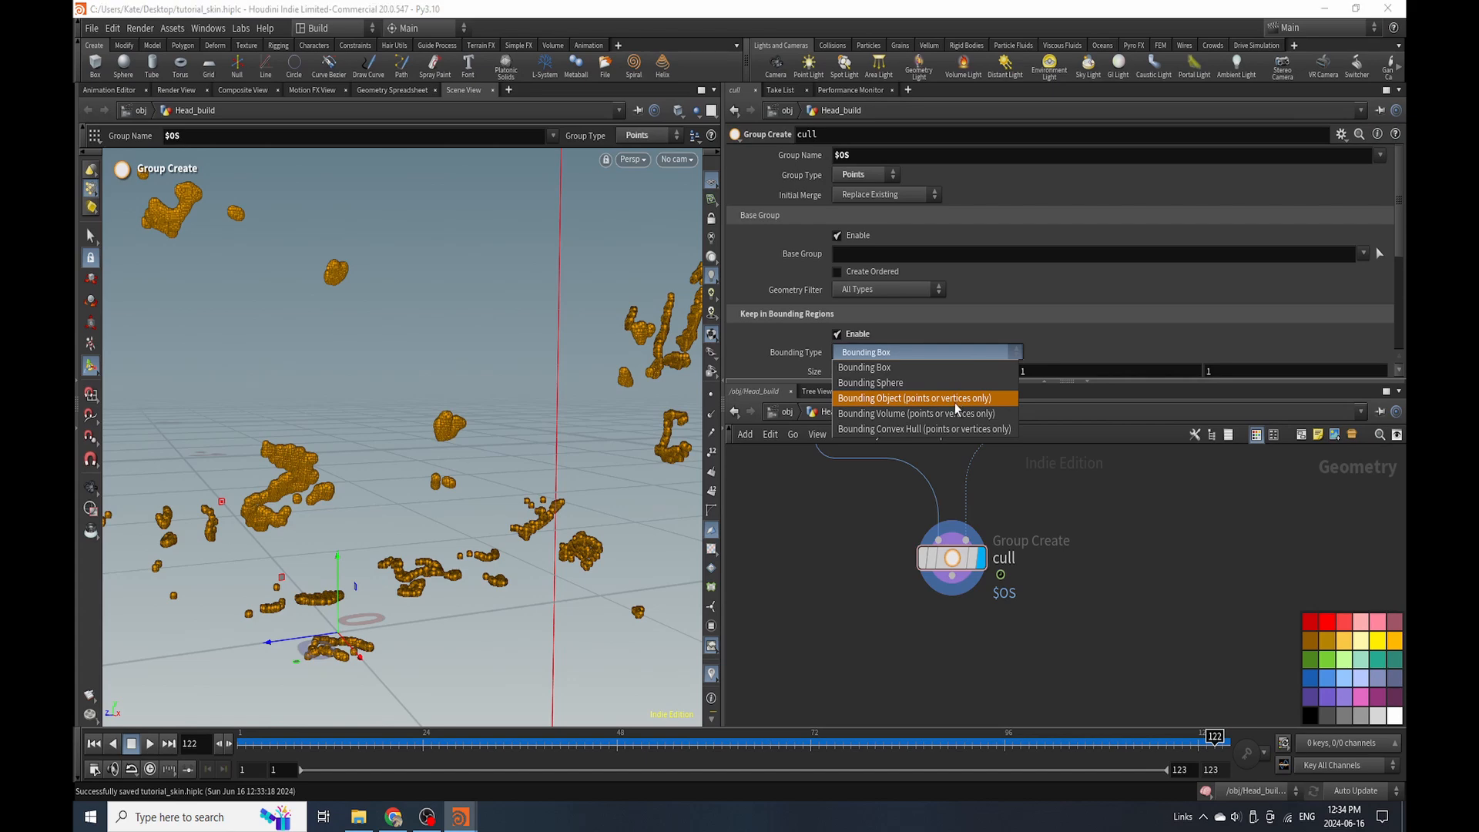
{"action": "left_click", "coordinate": [954, 397]}
{"action": "key", "text": "Escape"}
{"action": "left_click_drag", "start_coordinate": [611, 413], "coordinate": [583, 475]}
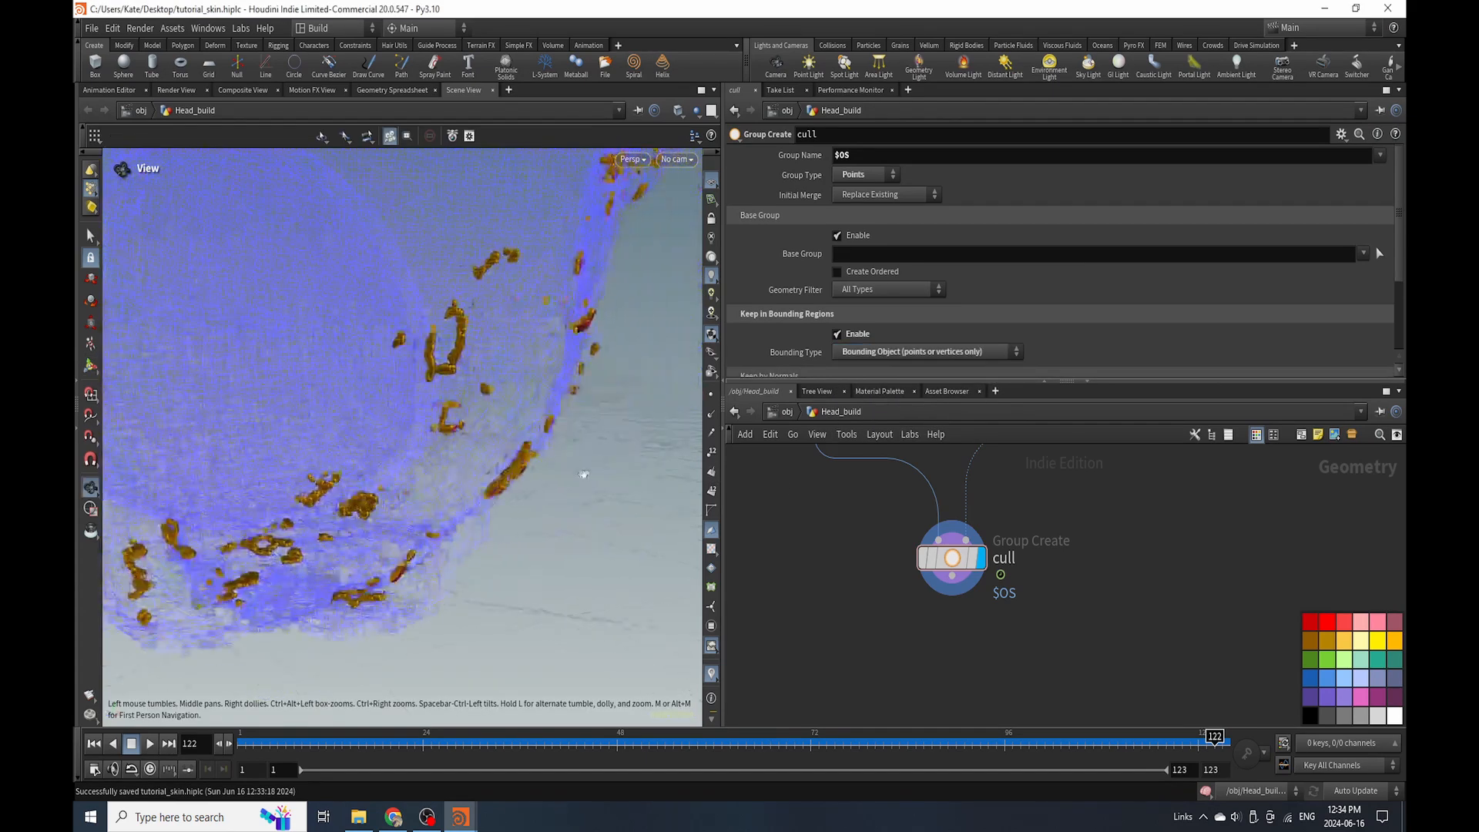
{"action": "scroll", "coordinate": [505, 485], "scroll_direction": "up", "scroll_amount": 5}
{"action": "key", "text": "Return"}
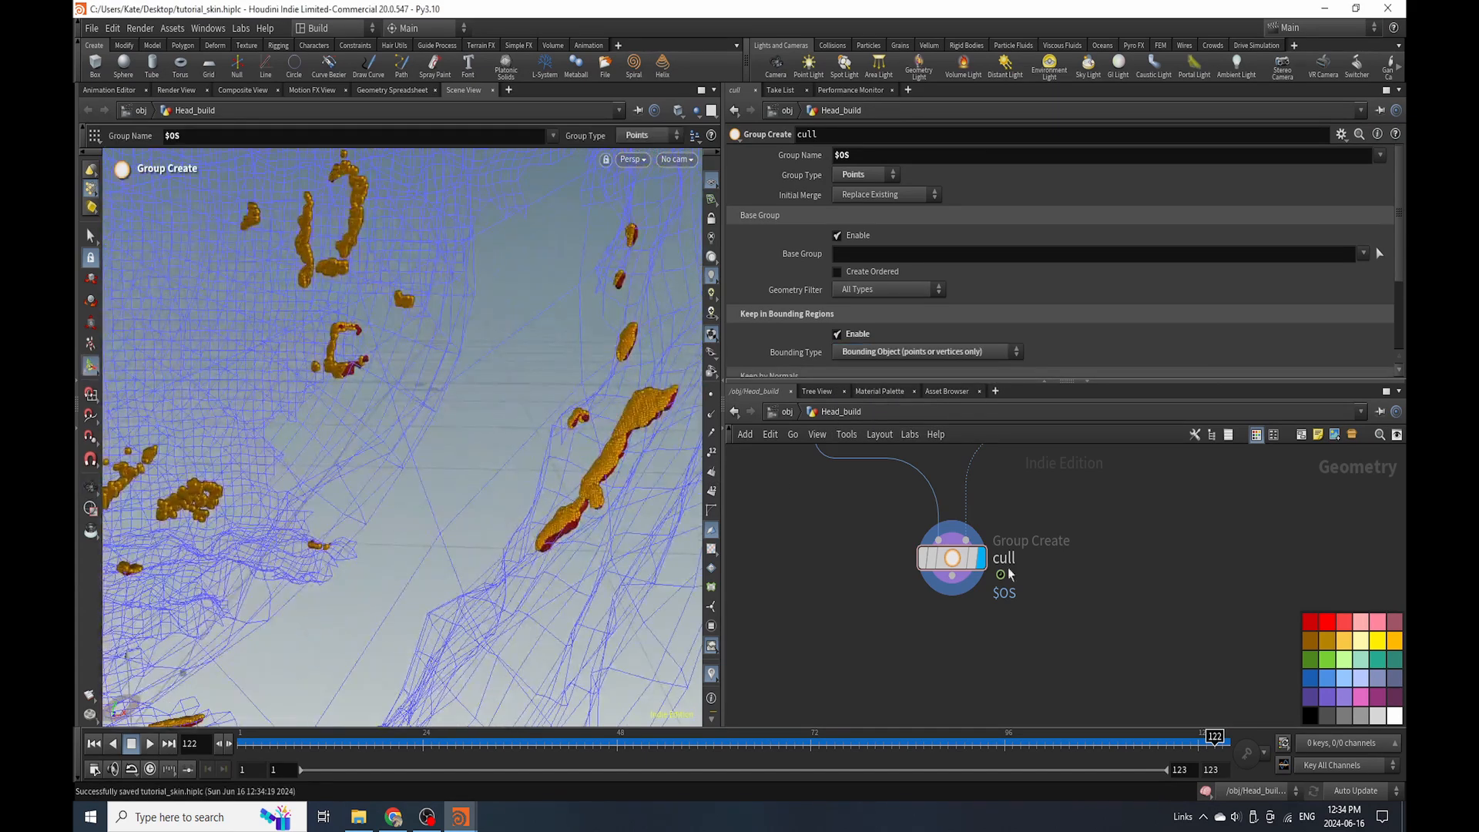
Add a Delete node below cull, connected to its output.
{"action": "key", "text": "Tab"}
{"action": "type", "text": "de"}
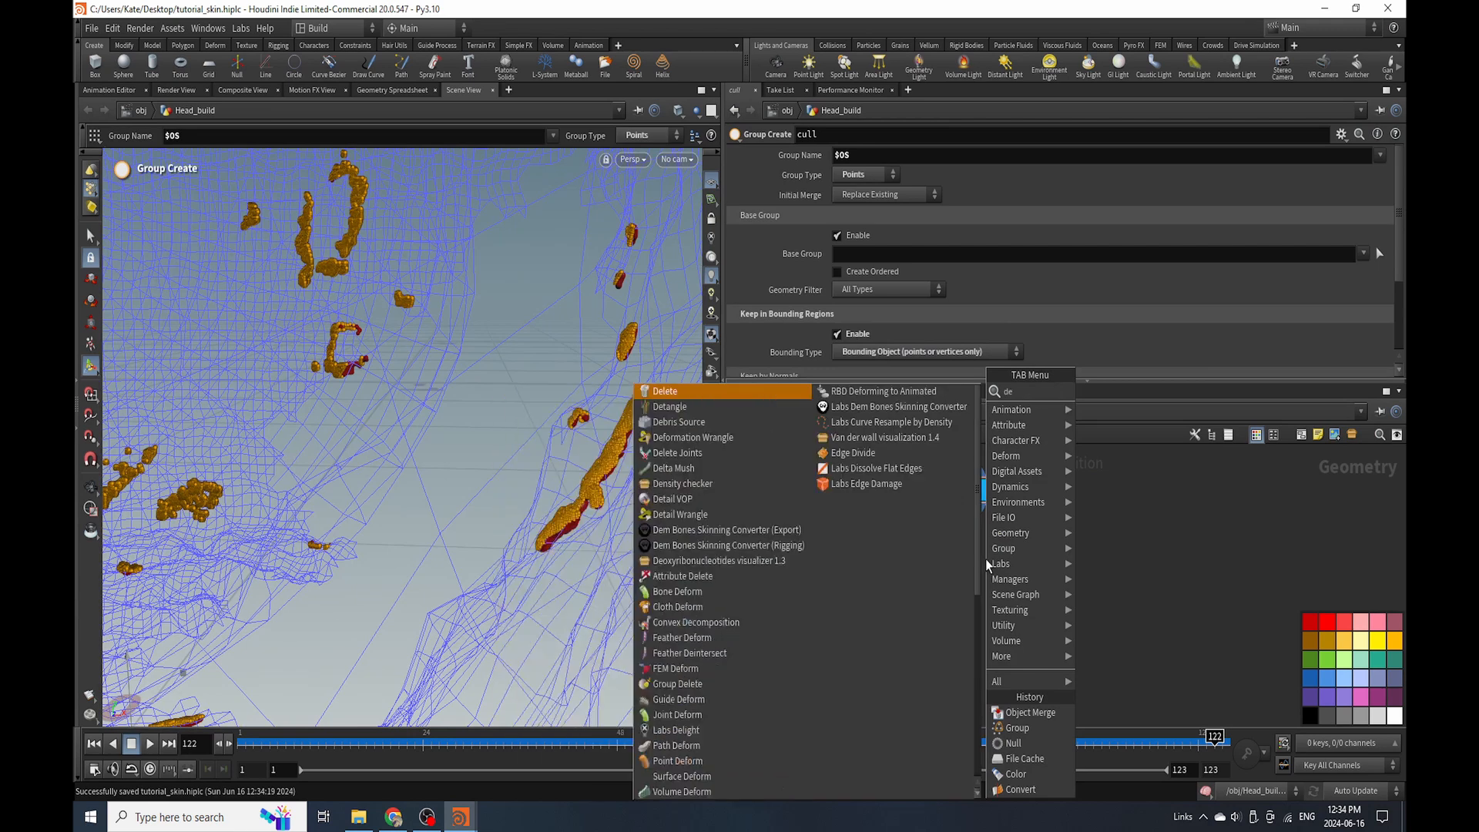
{"action": "type", "text": "lete"}
{"action": "left_click", "coordinate": [1134, 391]}
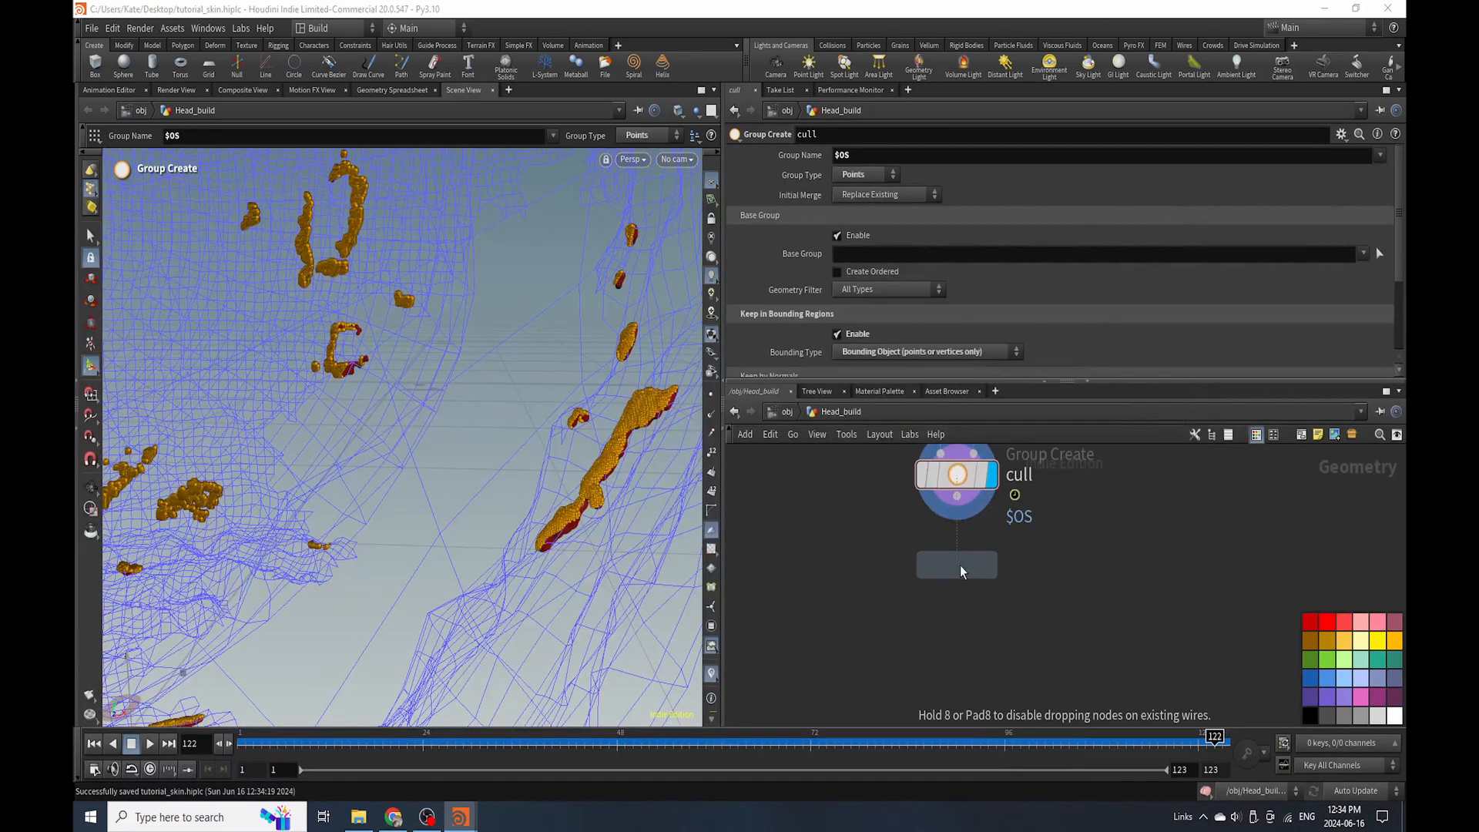
{"action": "left_click", "coordinate": [960, 566]}
Set delete1's Entity to Points and its Group to cull, and inspect the remaining boil pieces.
{"action": "left_click", "coordinate": [863, 196]}
{"action": "left_click", "coordinate": [872, 201]}
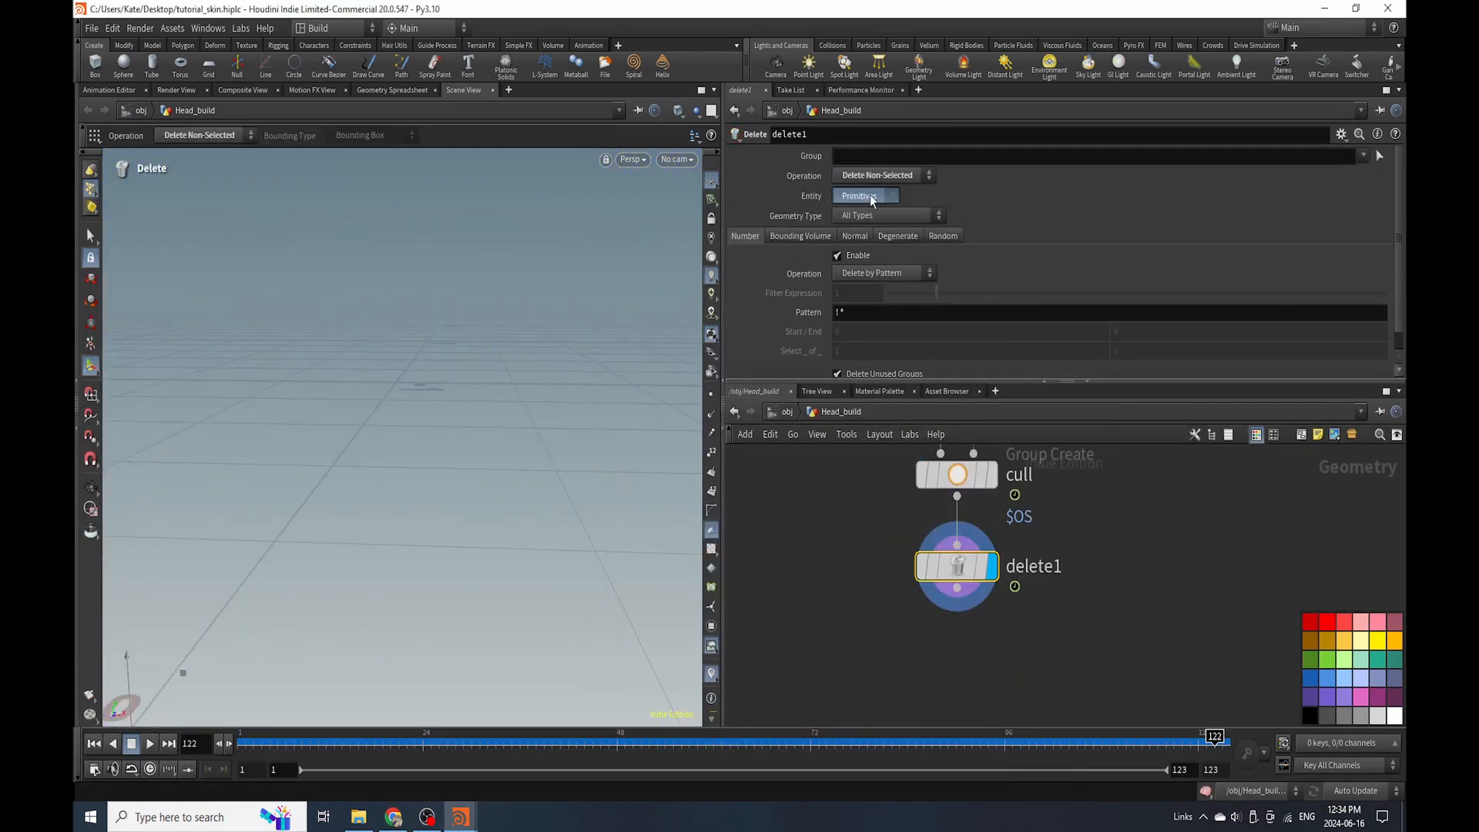
{"action": "left_click", "coordinate": [872, 199]}
{"action": "left_click", "coordinate": [869, 216]}
{"action": "left_click", "coordinate": [1361, 156]}
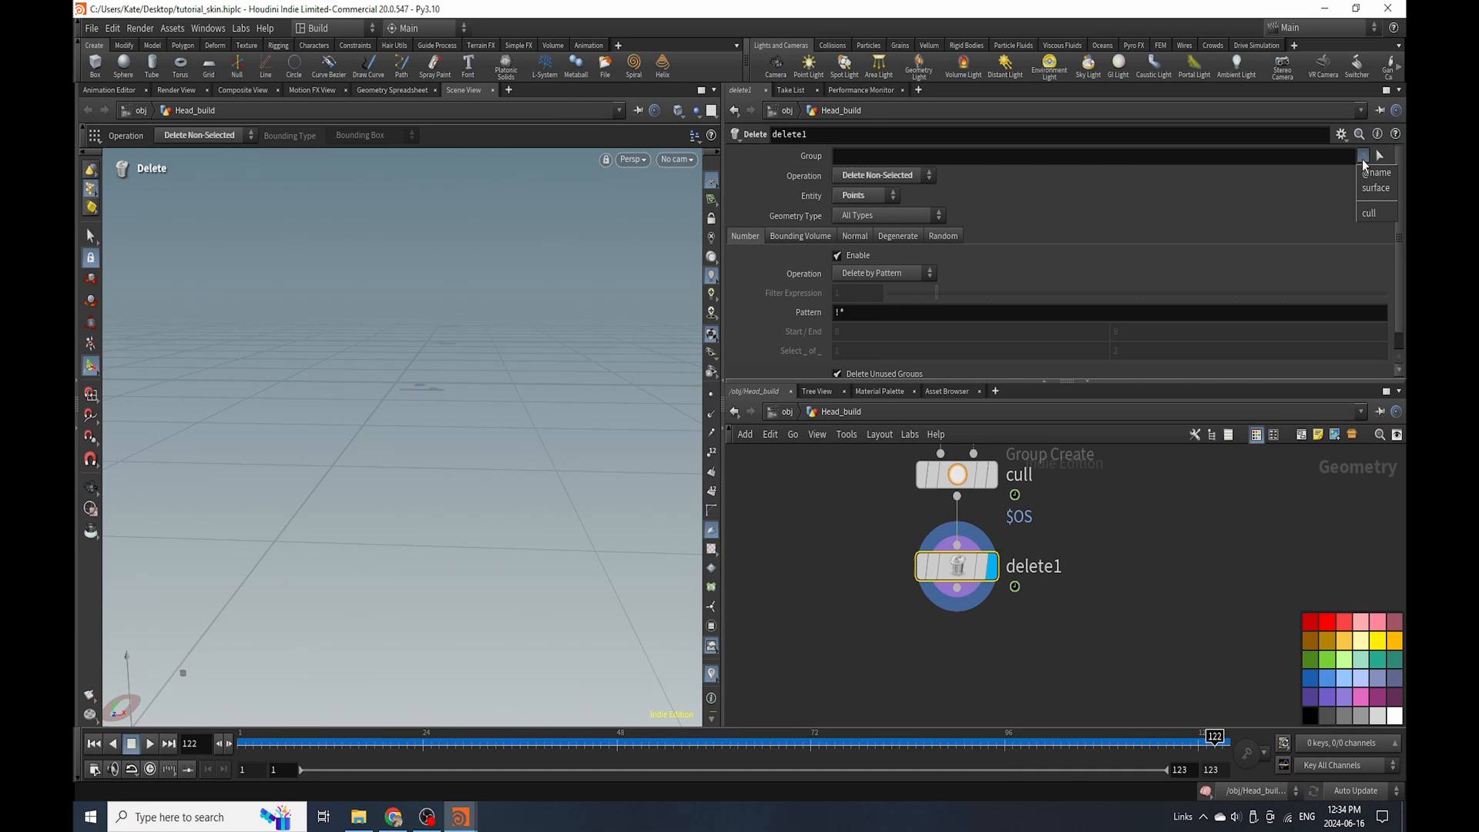
{"action": "left_click", "coordinate": [1373, 213]}
{"action": "key", "text": "Escape"}
{"action": "left_click_drag", "start_coordinate": [508, 431], "coordinate": [612, 421]}
{"action": "scroll", "coordinate": [612, 421], "scroll_direction": "up", "scroll_amount": 2}
{"action": "key", "text": "Return"}
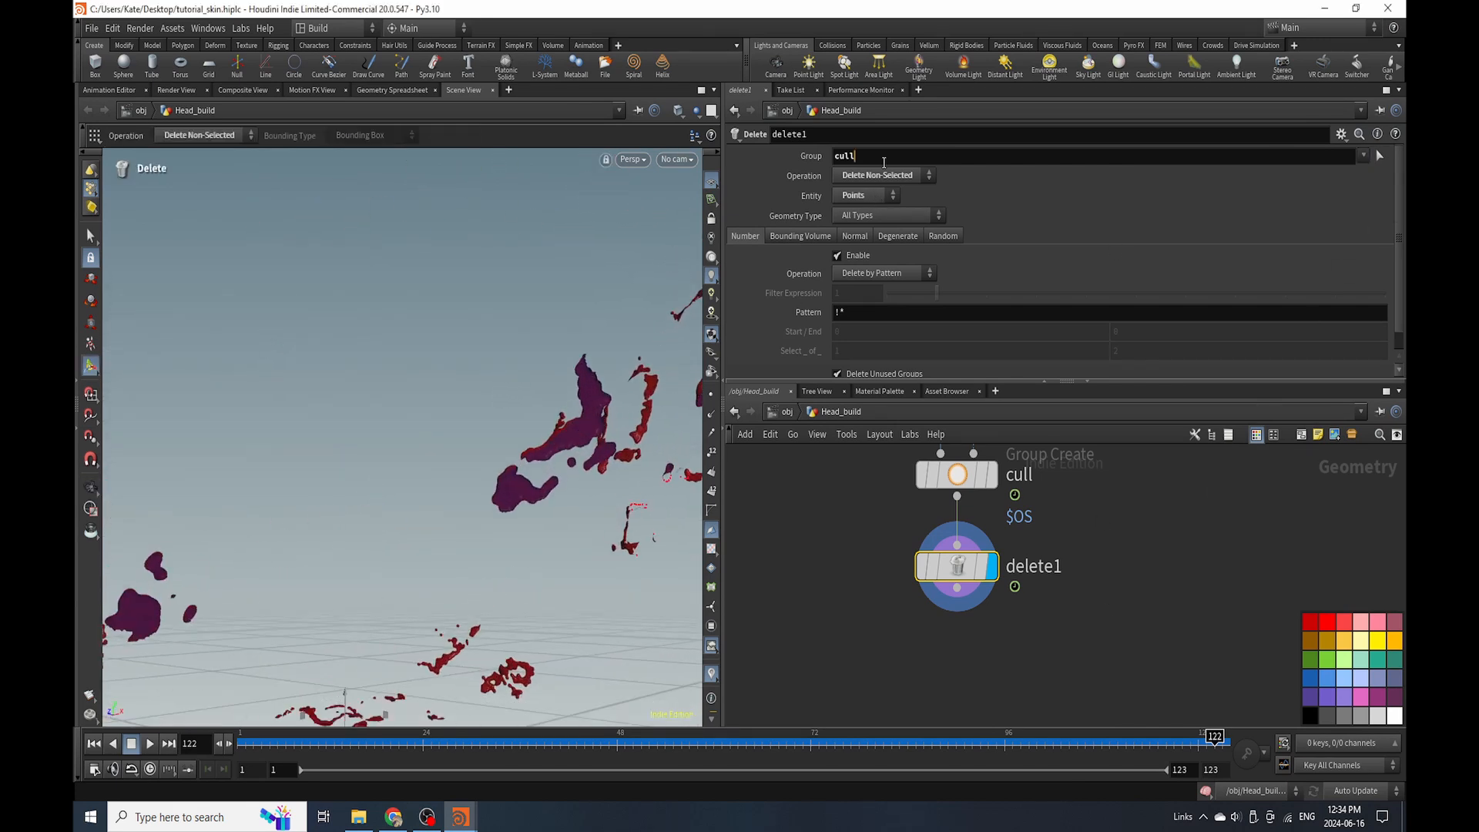
Switch delete1's Operation to Delete Selected and check the remaining geometry from a wider view.
{"action": "left_click", "coordinate": [883, 176]}
{"action": "left_click", "coordinate": [878, 192]}
{"action": "key", "text": "Escape"}
{"action": "left_click_drag", "start_coordinate": [585, 462], "coordinate": [528, 465]}
{"action": "key", "text": "Return"}
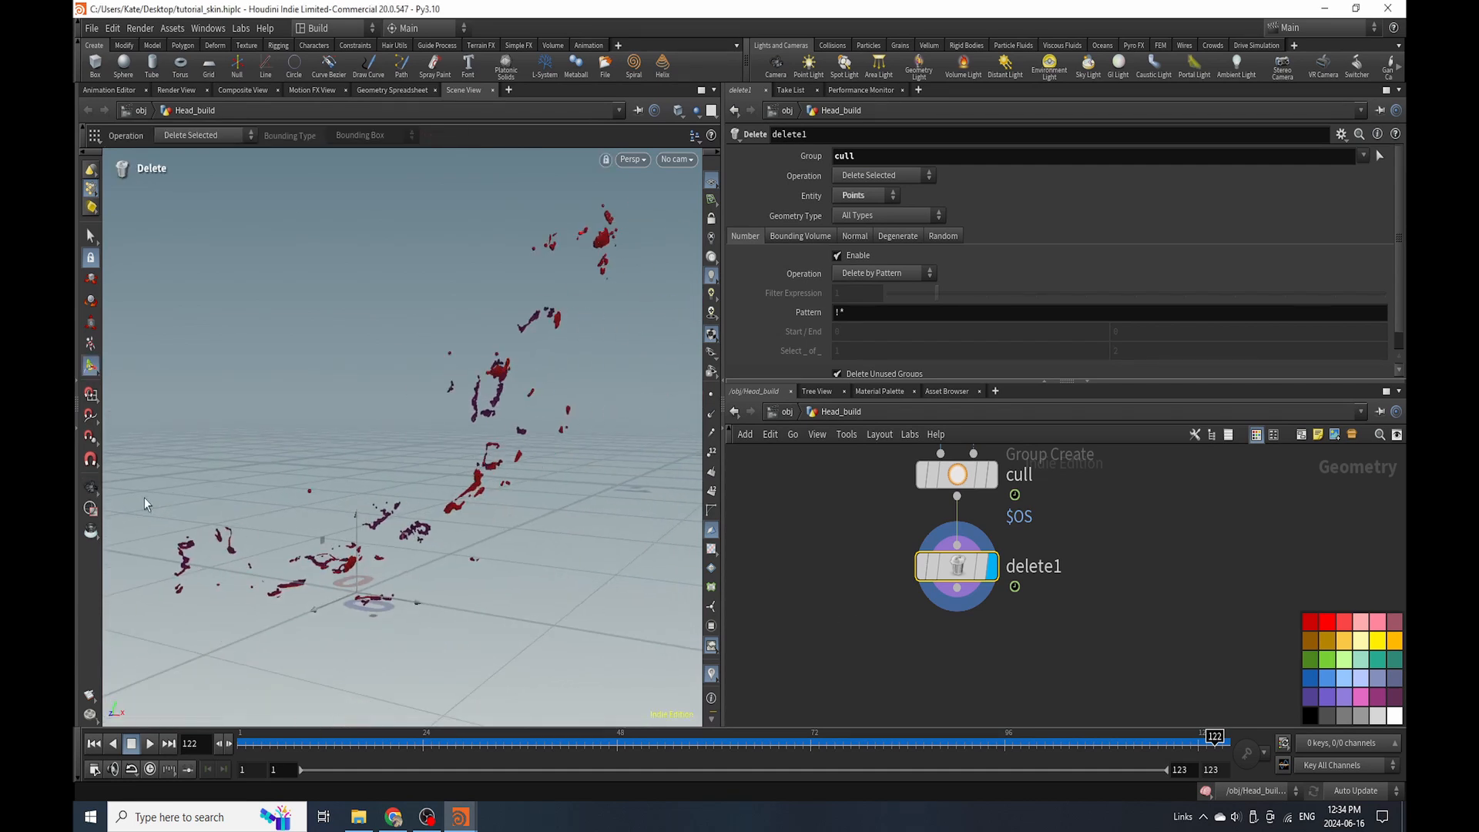
Add an Attribute VOP node below delete1 and wire delete1 into its first input.
{"action": "scroll", "coordinate": [912, 645], "scroll_direction": "down", "scroll_amount": 1}
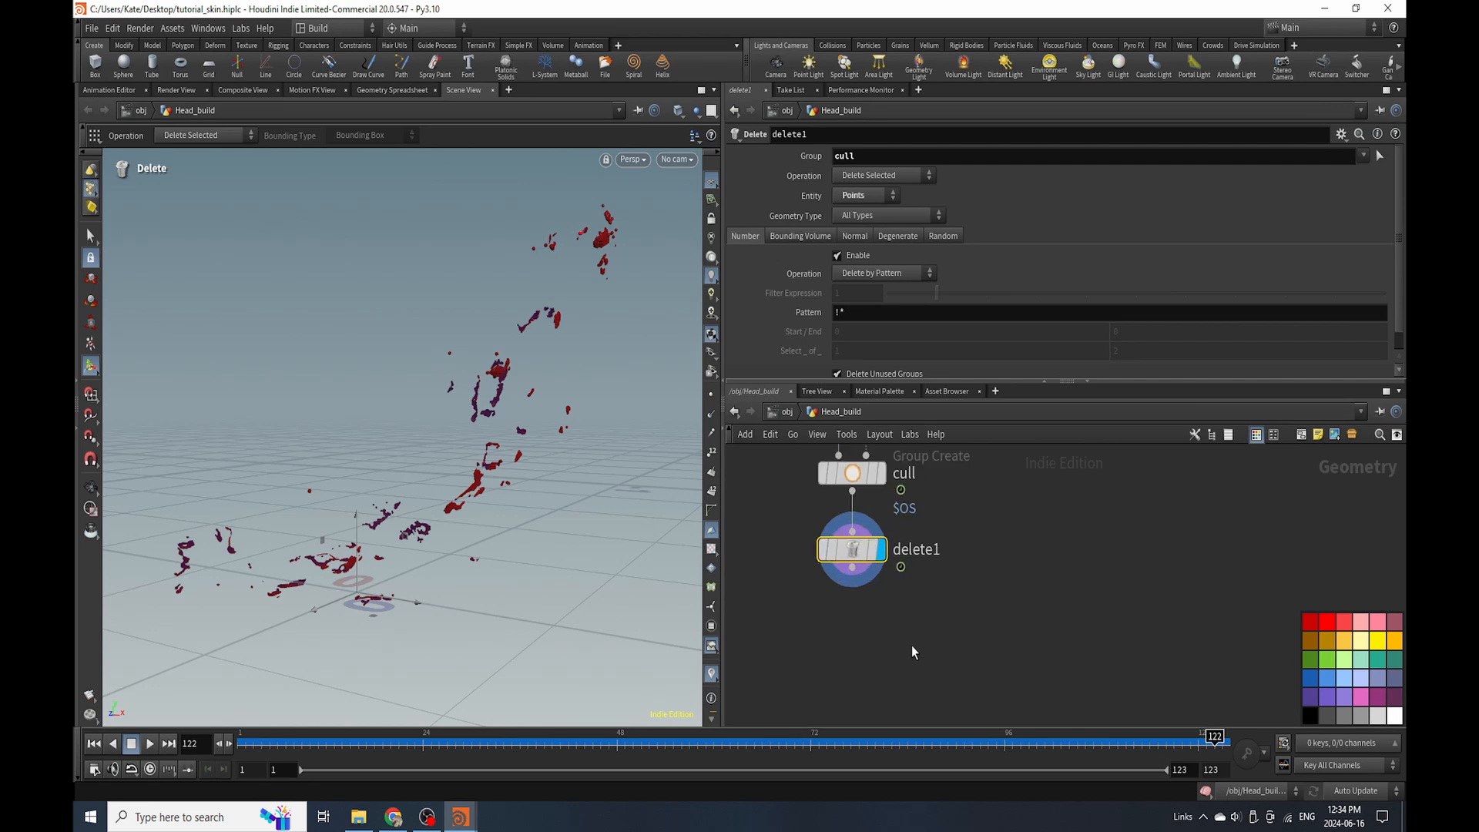
{"action": "key", "text": "Tab"}
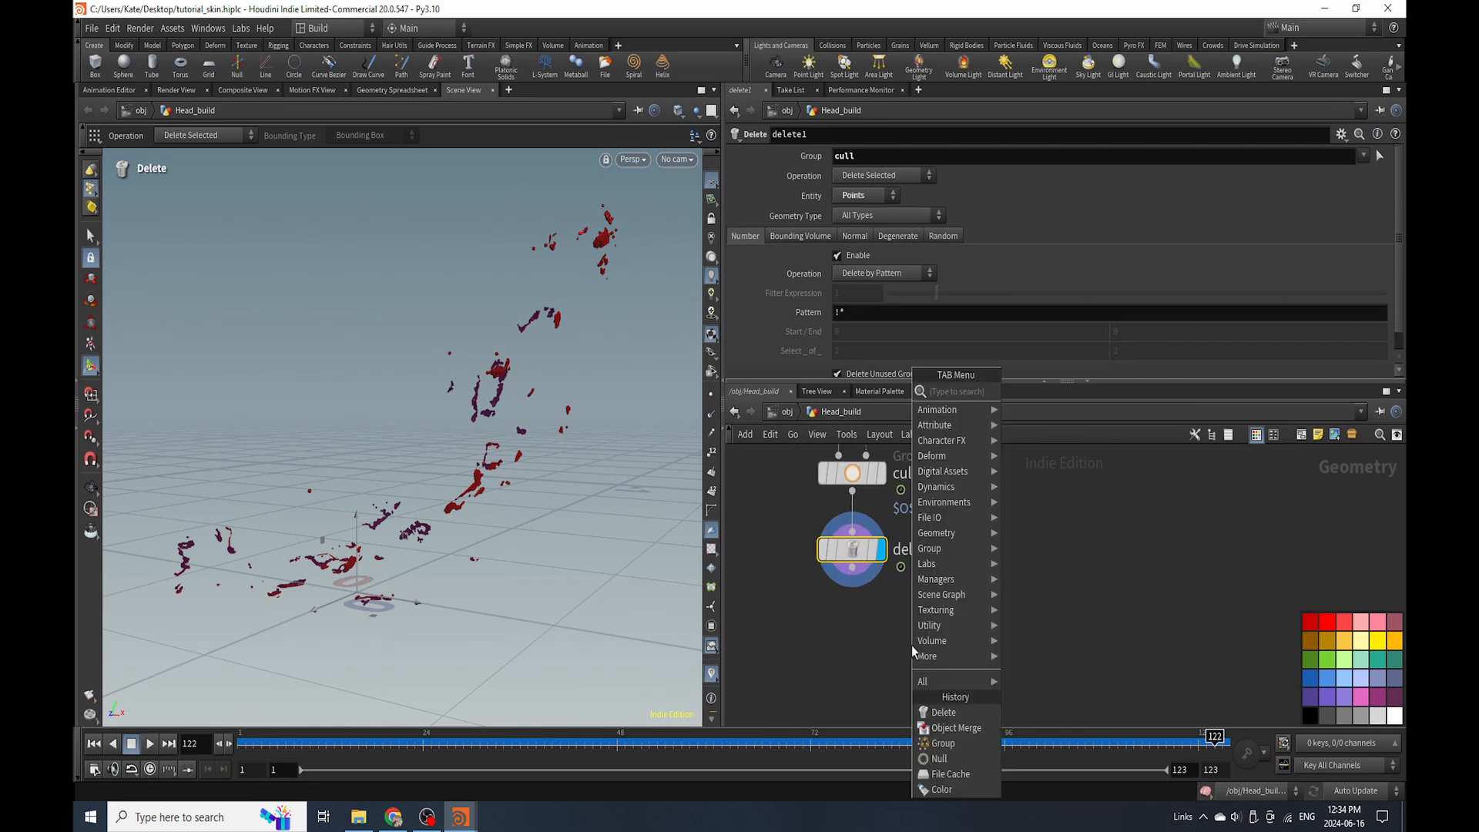
{"action": "type", "text": "vop"}
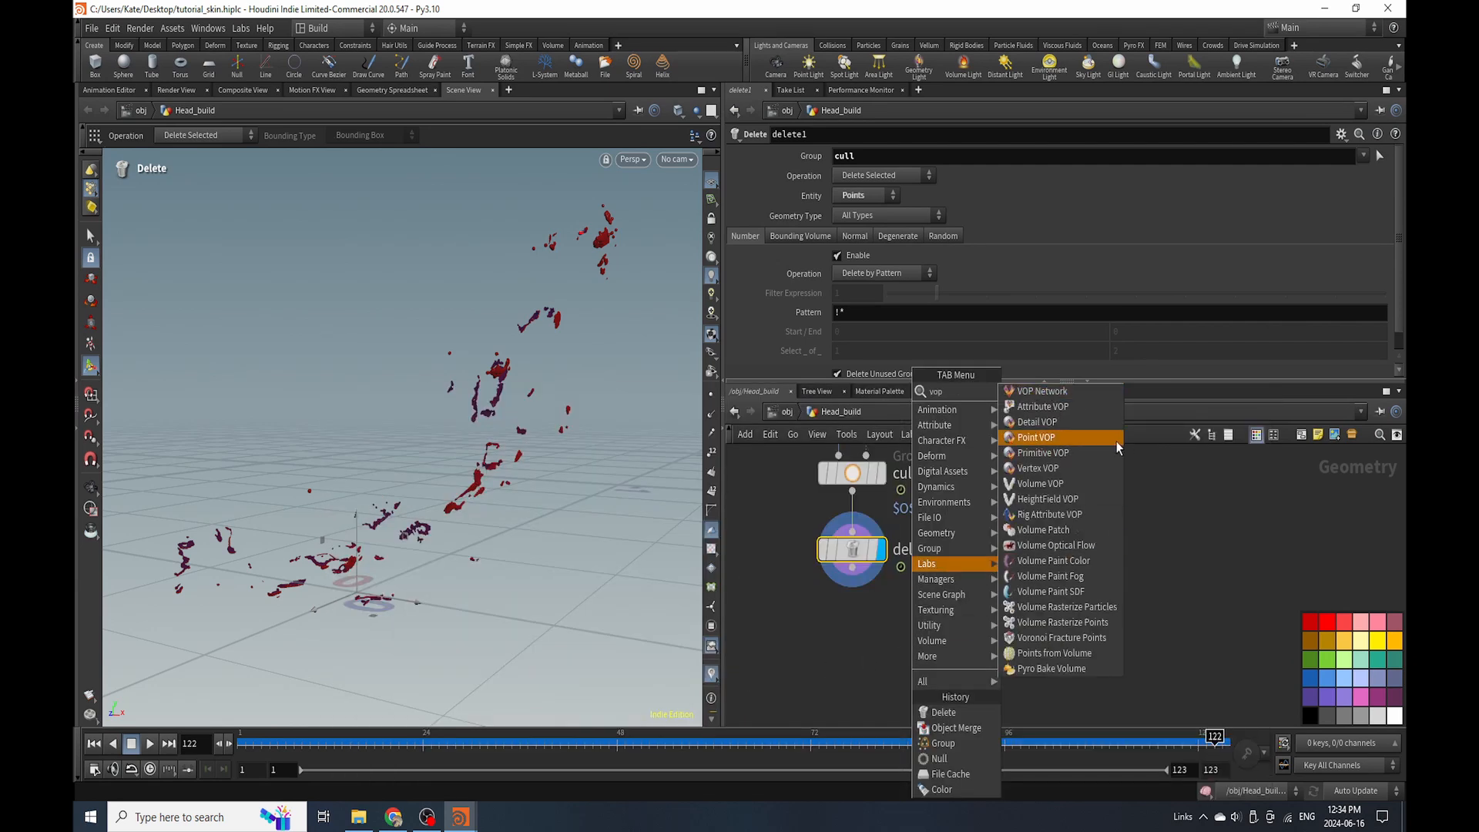
{"action": "left_click", "coordinate": [1069, 405]}
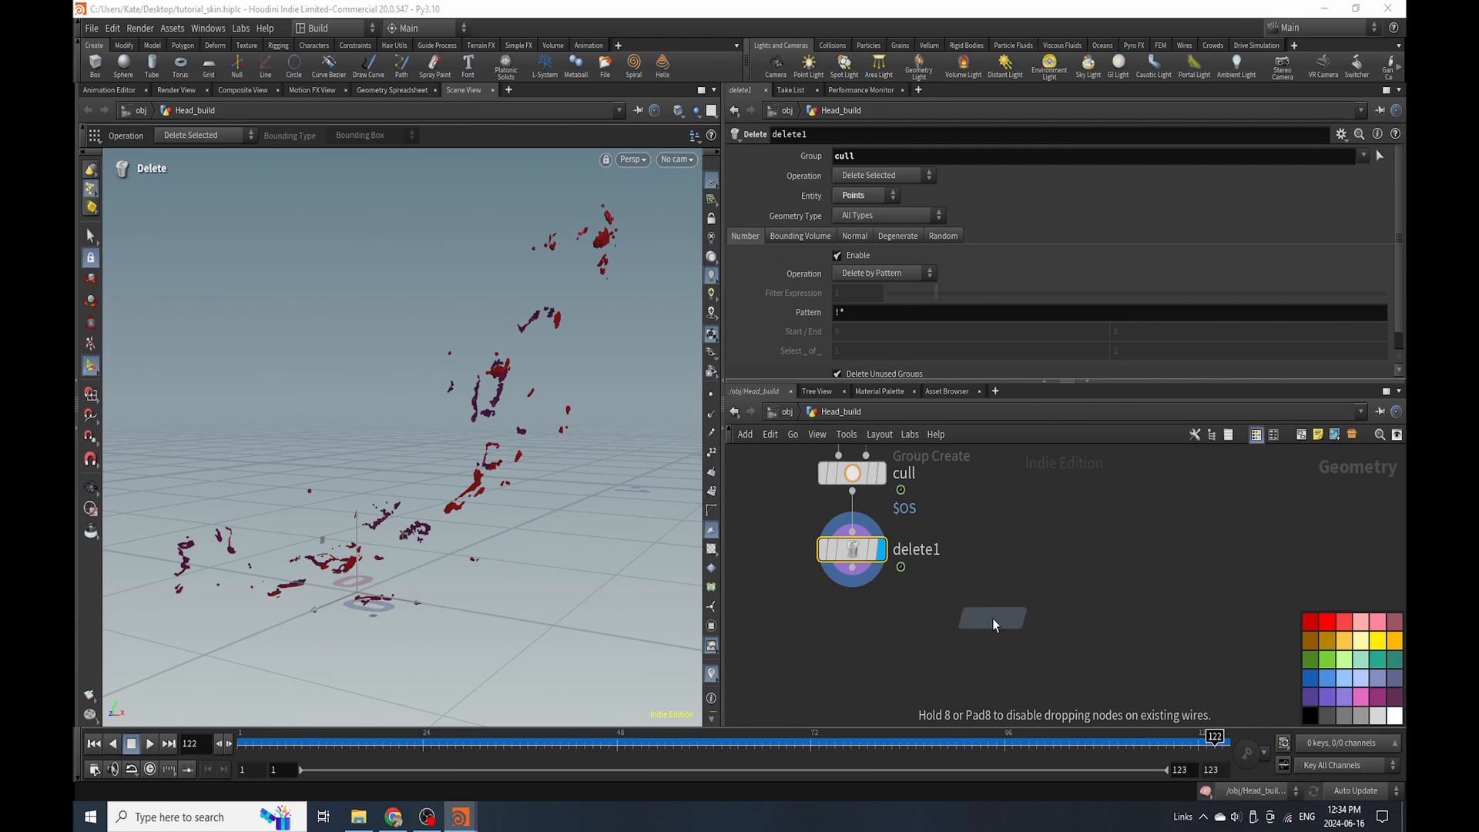
{"action": "left_click", "coordinate": [934, 658]}
{"action": "scroll", "coordinate": [861, 645], "scroll_direction": "down", "scroll_amount": 2}
Add an Extract Centroid node beside delete1.
{"action": "key", "text": "Tab"}
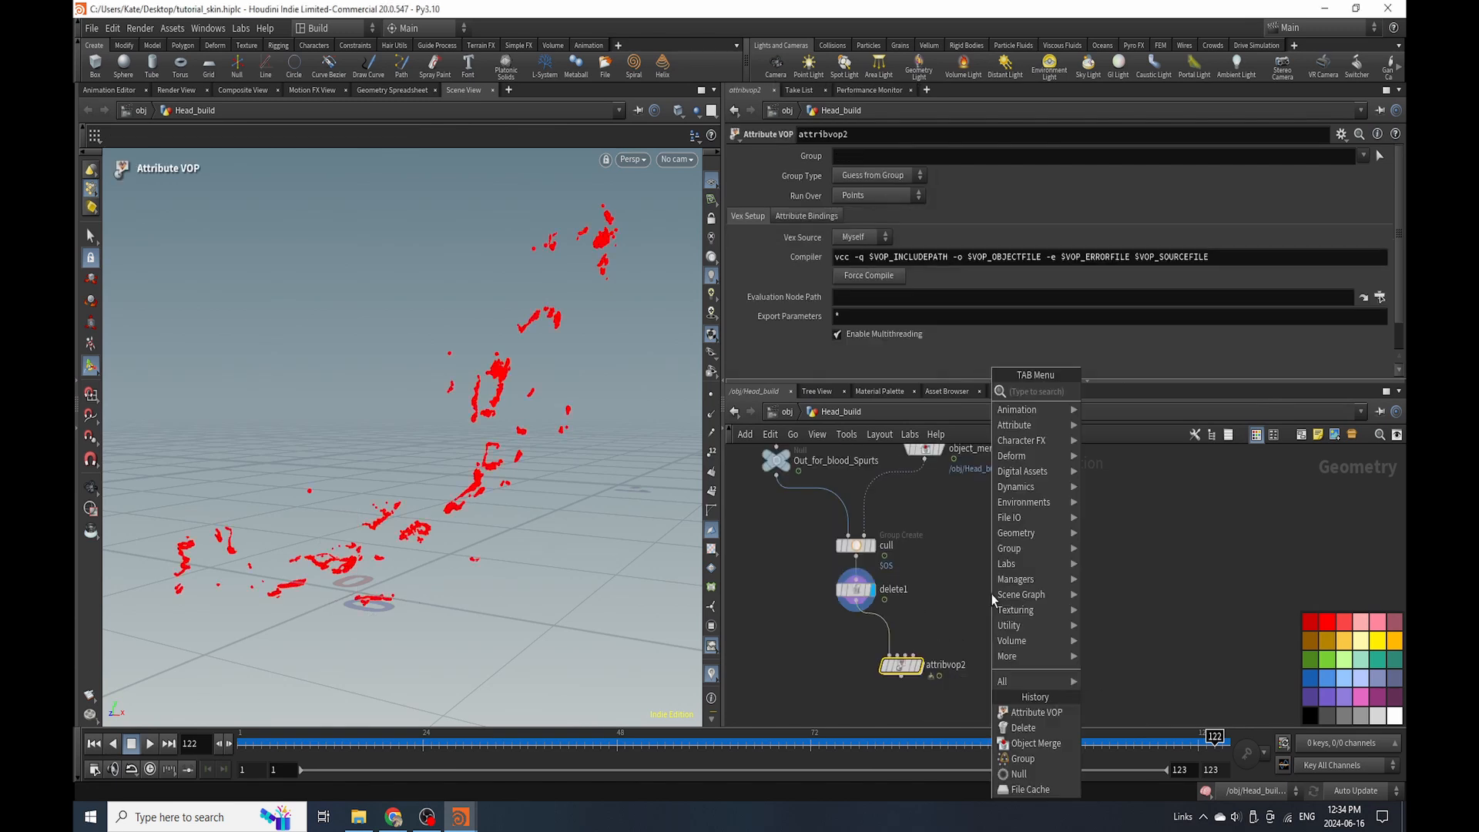
{"action": "type", "text": "exta"}
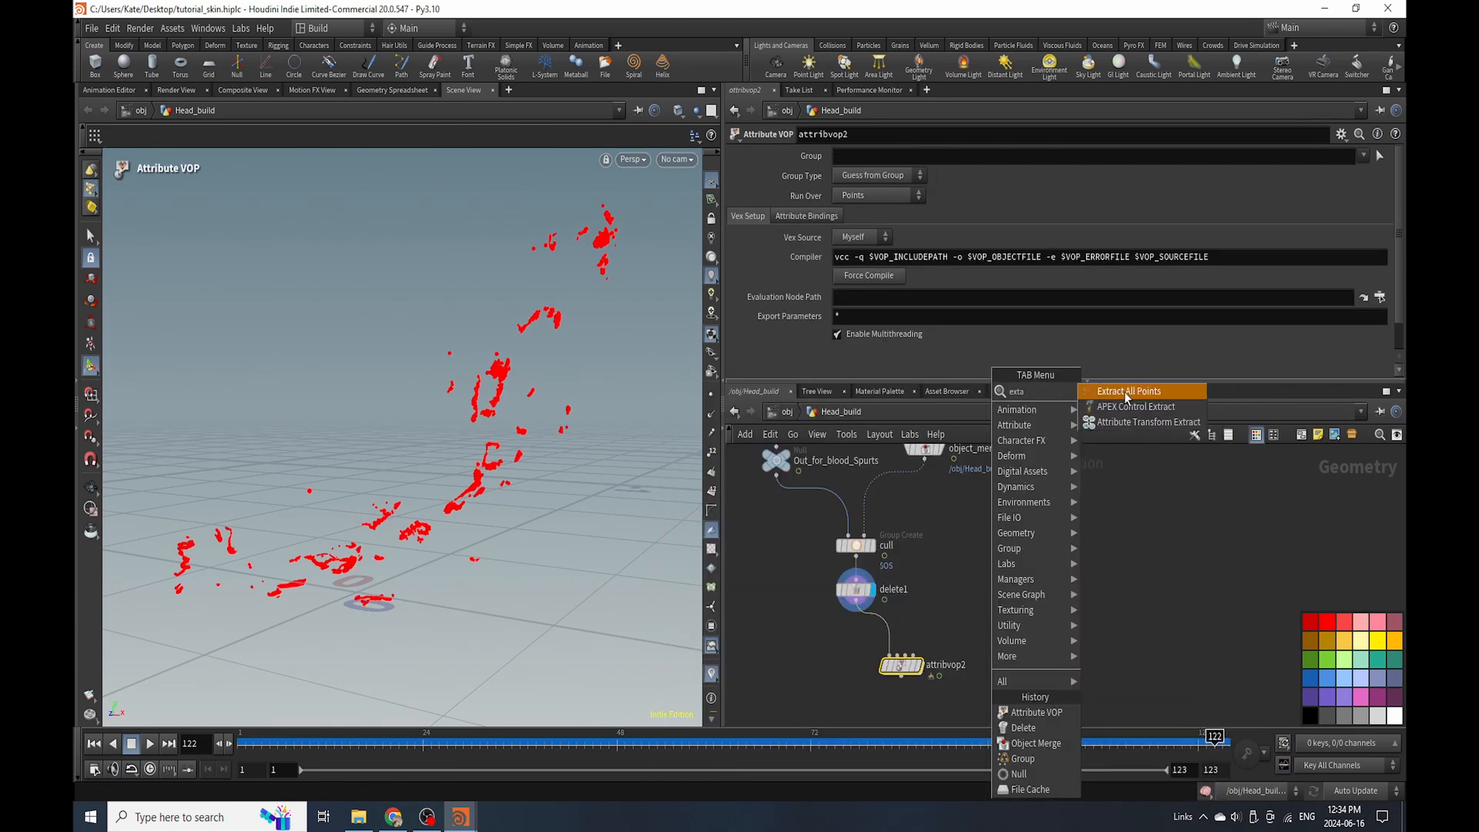
{"action": "key", "text": "BackSpace"}
{"action": "key", "text": "BackSpace"}
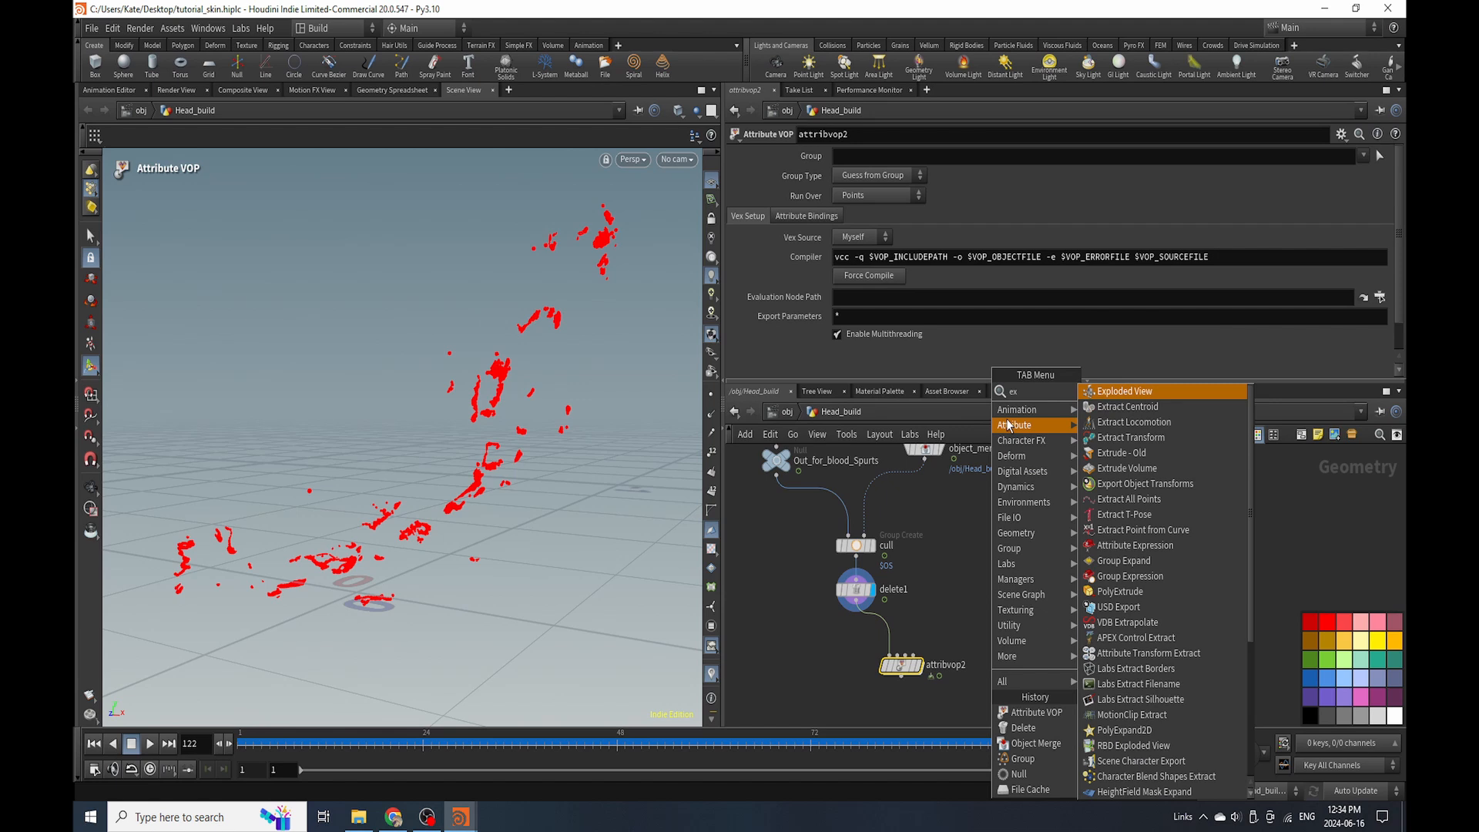
{"action": "left_click", "coordinate": [1126, 406]}
{"action": "left_click", "coordinate": [959, 543]}
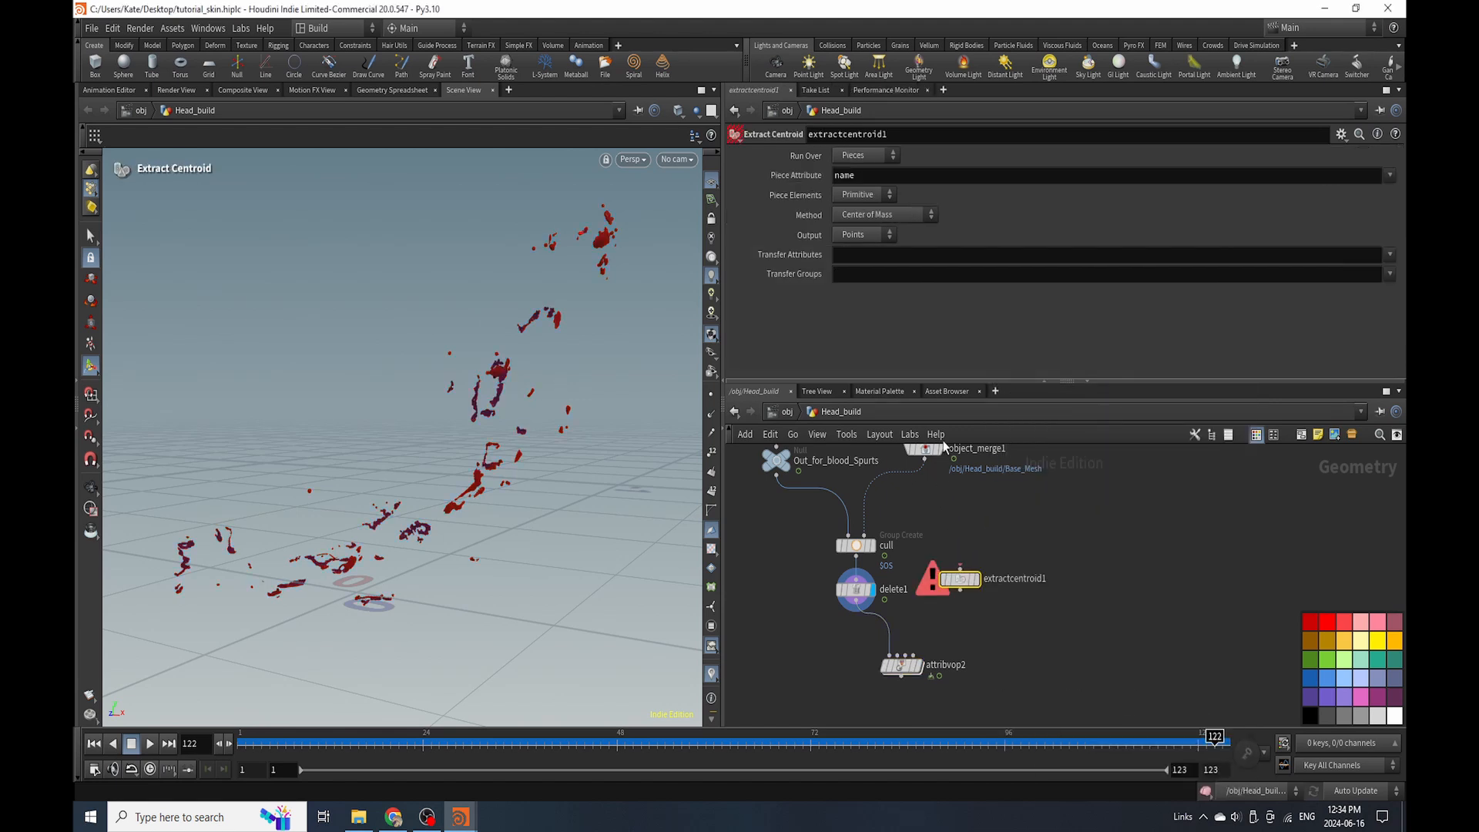
Wire object_merge1 into extractcentroid1 and extractcentroid1 into the second input of attribvop2.
{"action": "left_click", "coordinate": [941, 449]}
{"action": "left_click_drag", "start_coordinate": [953, 459], "coordinate": [960, 571]}
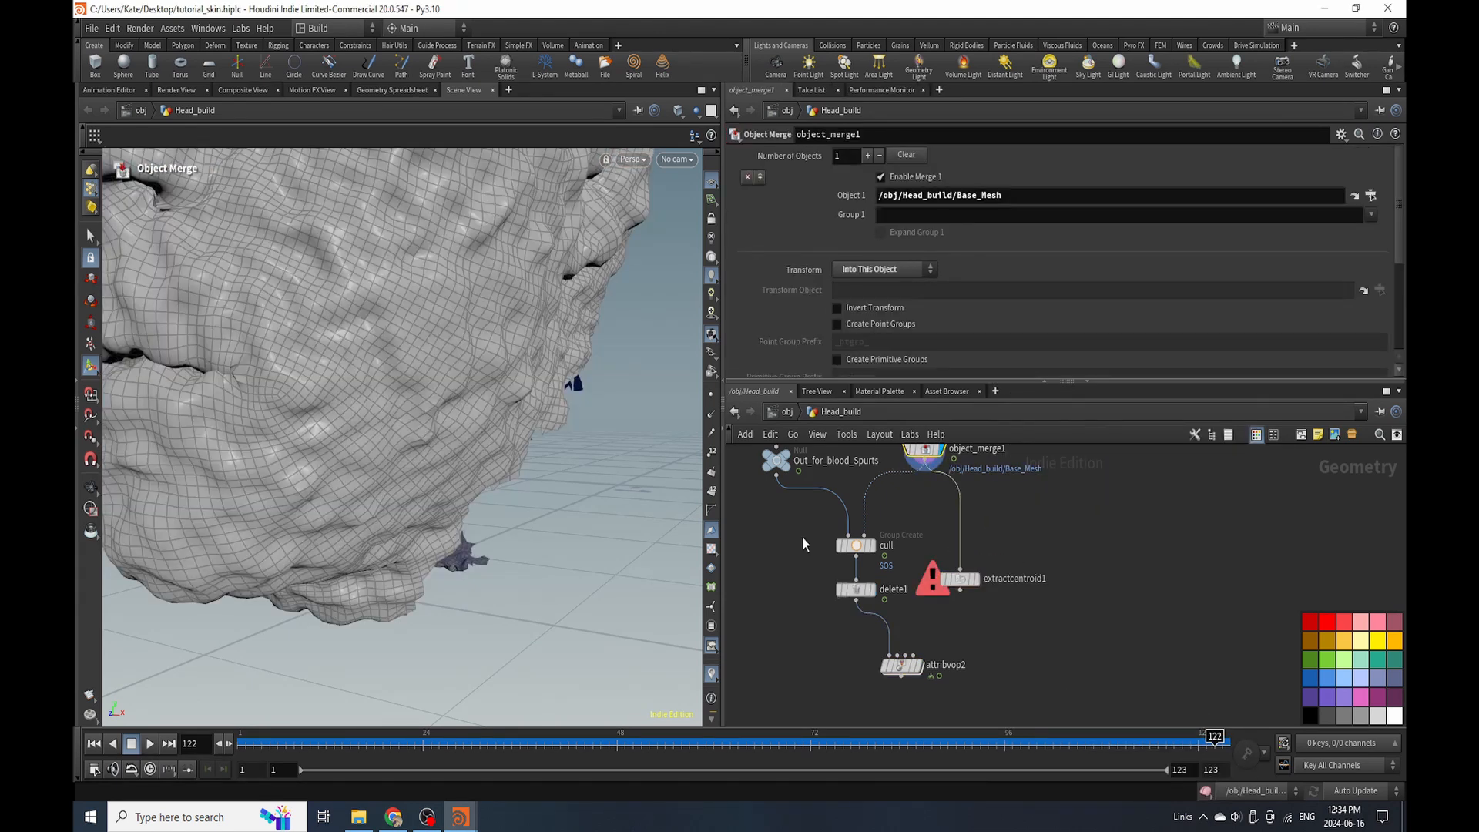
{"action": "key", "text": "h"}
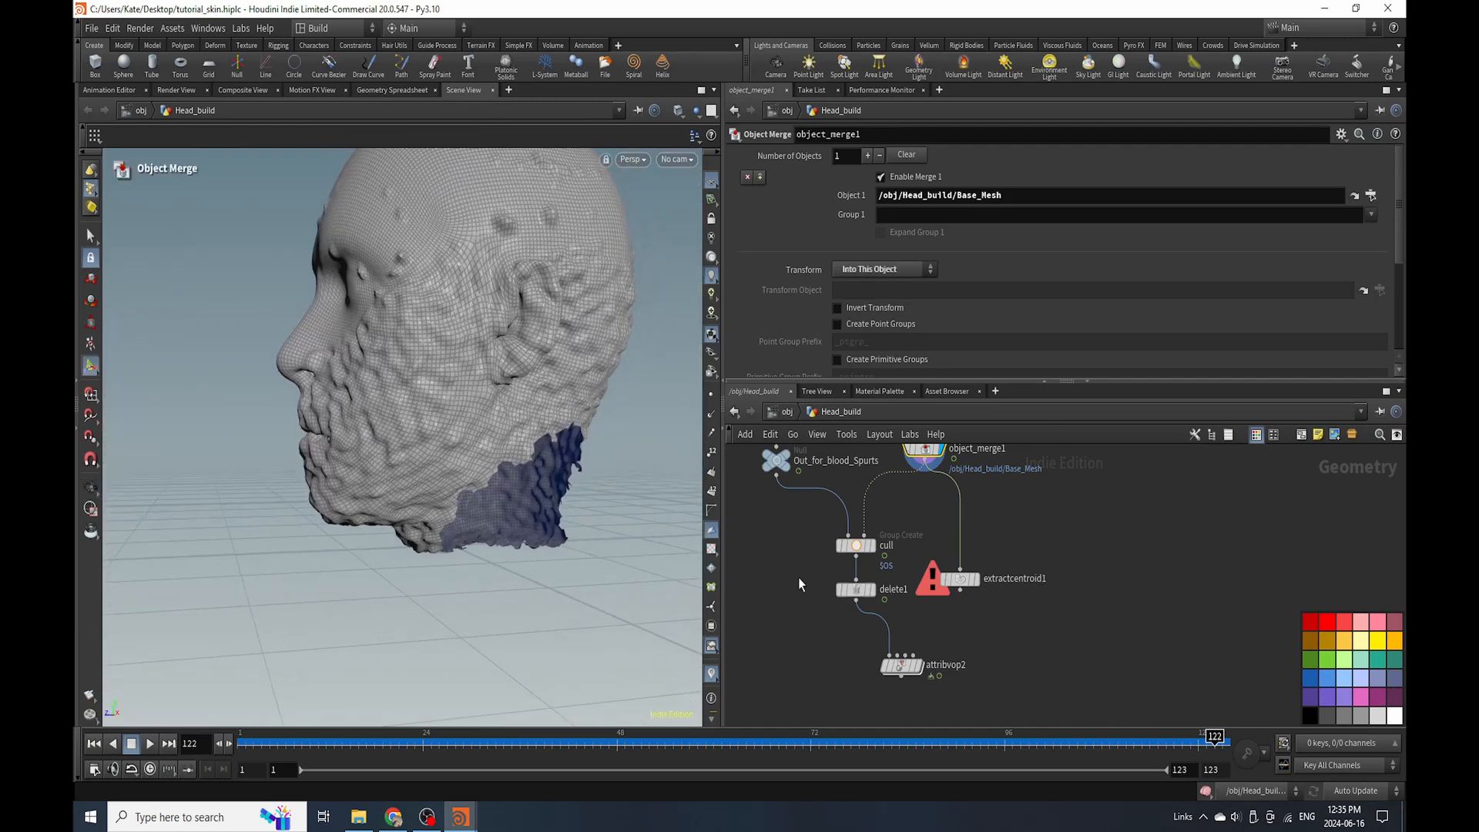
{"action": "scroll", "coordinate": [994, 601], "scroll_direction": "up", "scroll_amount": 2}
{"action": "left_click_drag", "start_coordinate": [952, 583], "coordinate": [878, 663]}
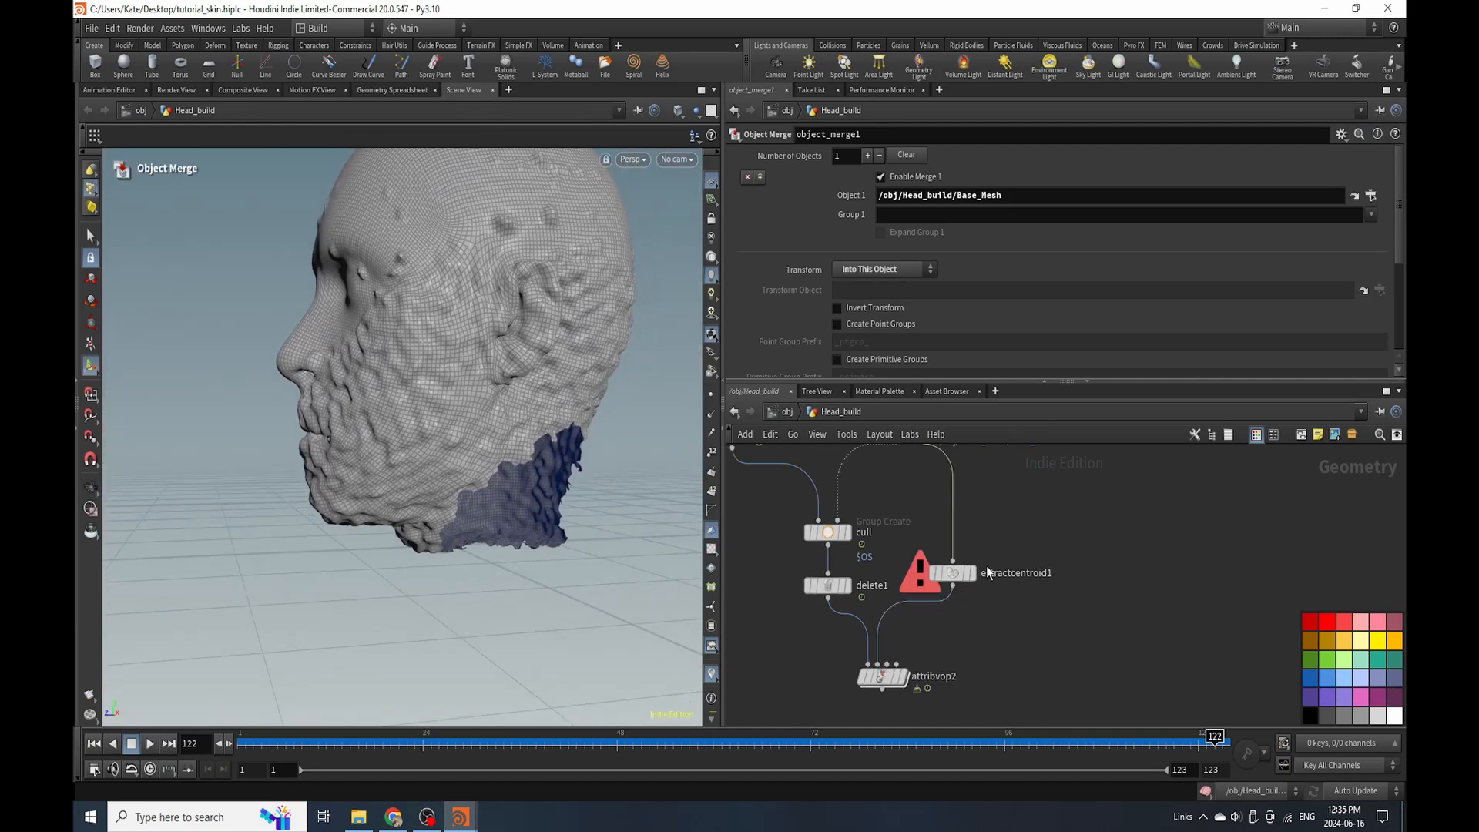
Set extractcentroid1's Run Over to Detail and display the node.
{"action": "left_click", "coordinate": [986, 573]}
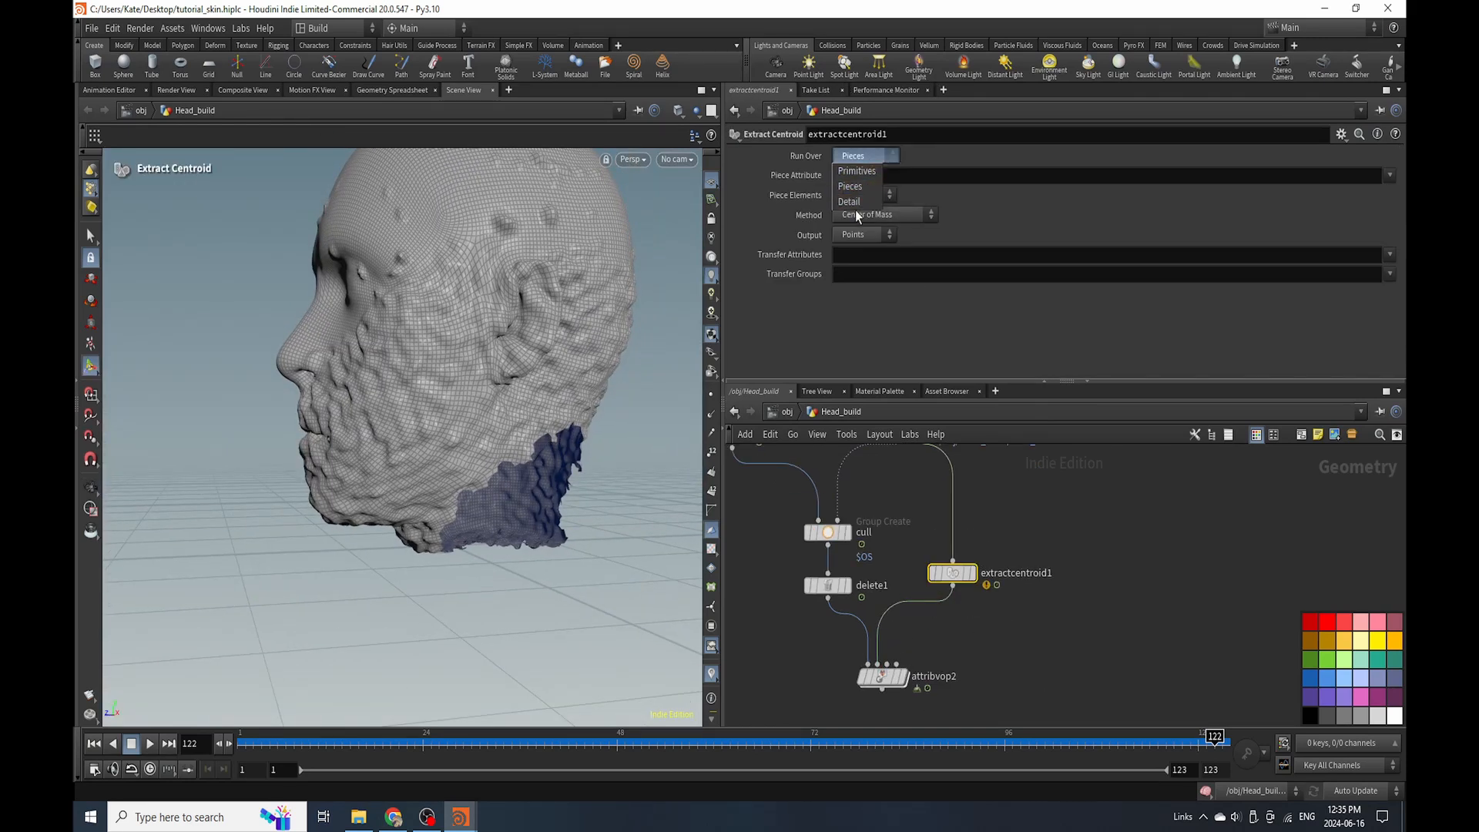
{"action": "left_click", "coordinate": [854, 201]}
{"action": "left_click", "coordinate": [971, 571]}
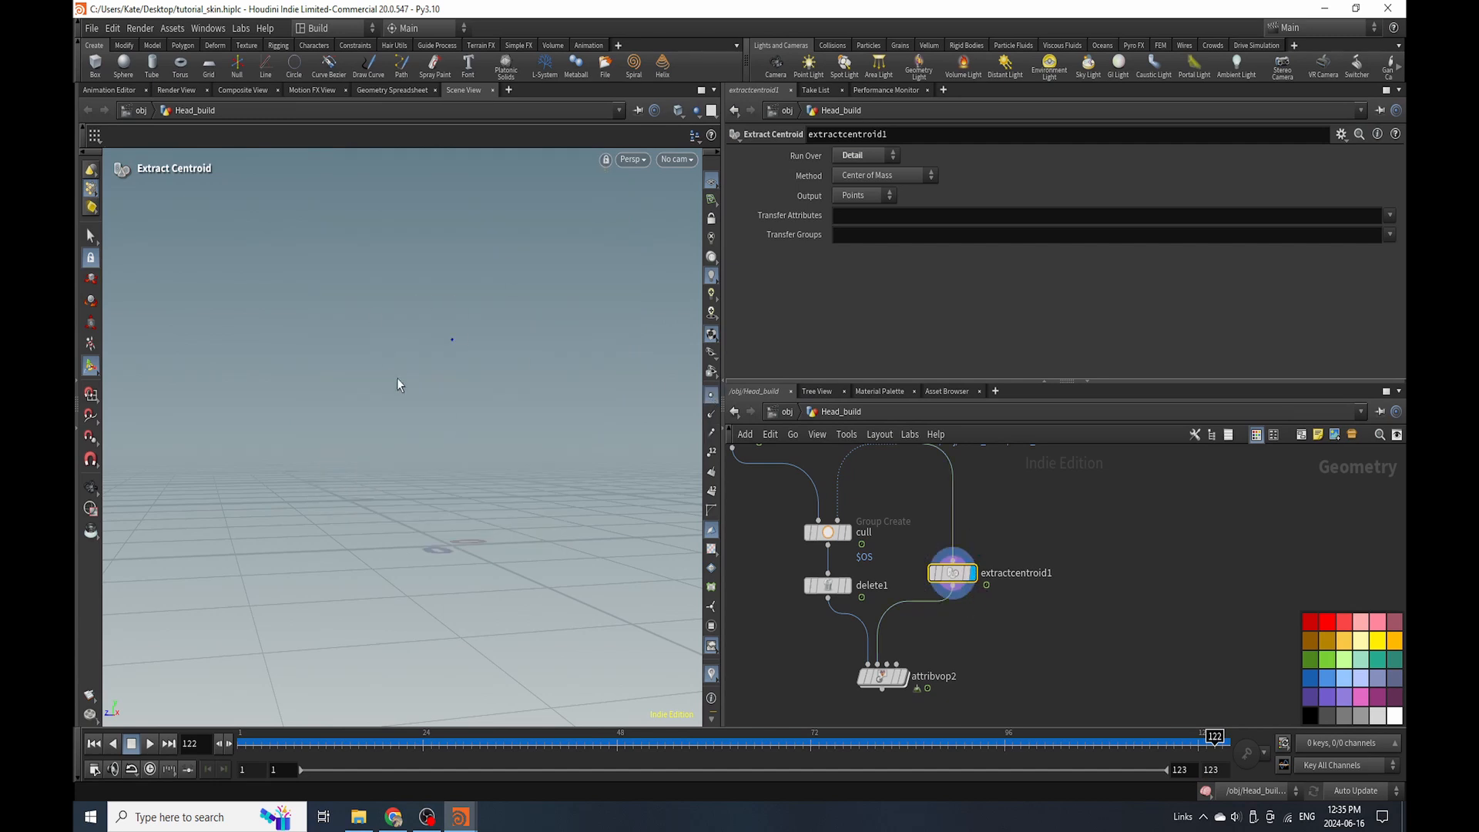
Return the timeline to frame 1, display attribvop2, and save the scene.
{"action": "left_click_drag", "start_coordinate": [710, 738], "coordinate": [1278, 773]}
{"action": "scroll", "coordinate": [933, 627], "scroll_direction": "down", "scroll_amount": 3}
{"action": "scroll", "coordinate": [954, 613], "scroll_direction": "up", "scroll_amount": 3}
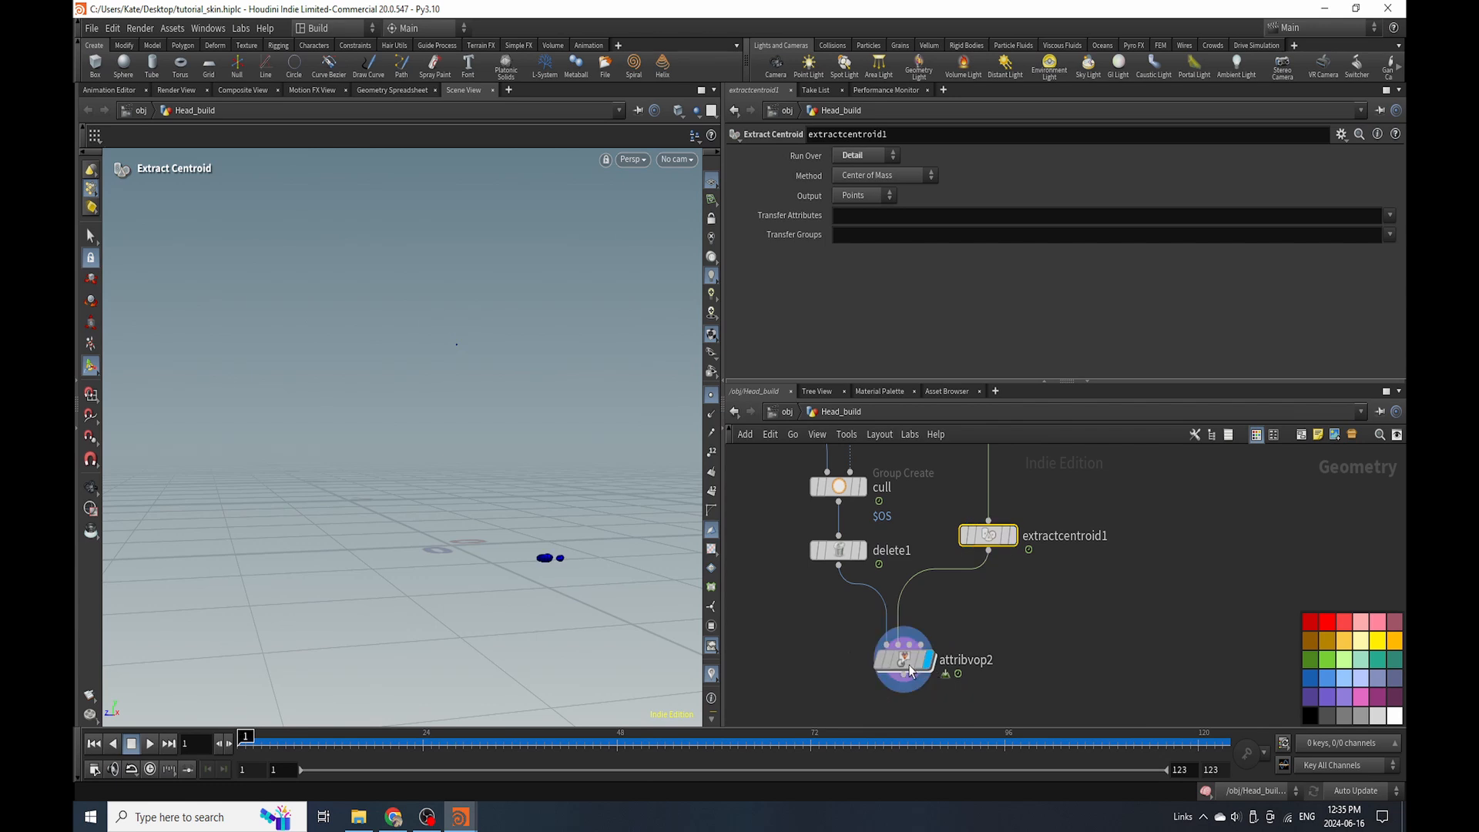
{"action": "left_click", "coordinate": [906, 666]}
{"action": "key", "text": "ctrl+s"}
Rename the attribvop2 node velocity.
{"action": "double_click", "coordinate": [905, 664]}
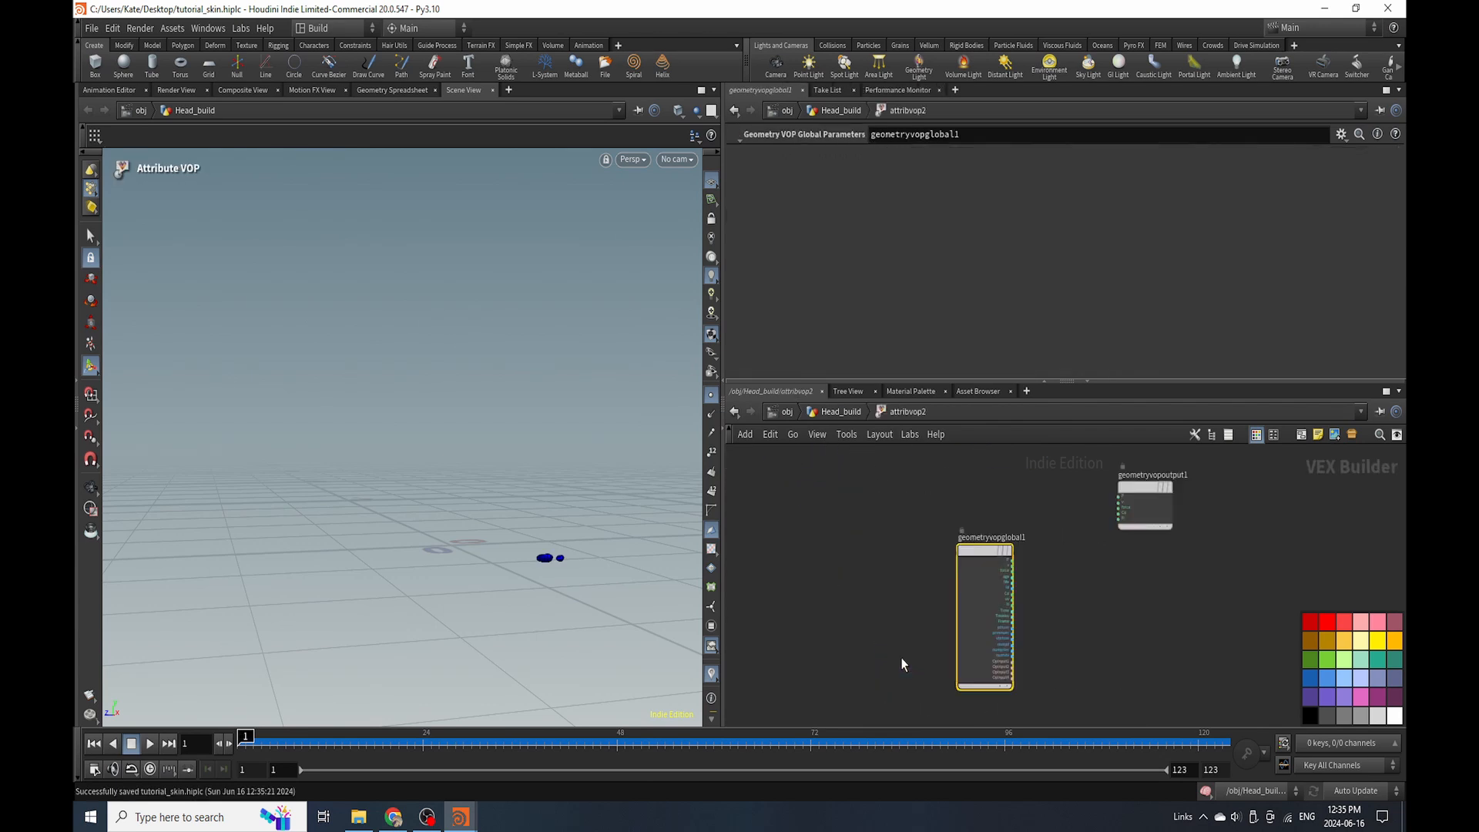
{"action": "left_click", "coordinate": [838, 411]}
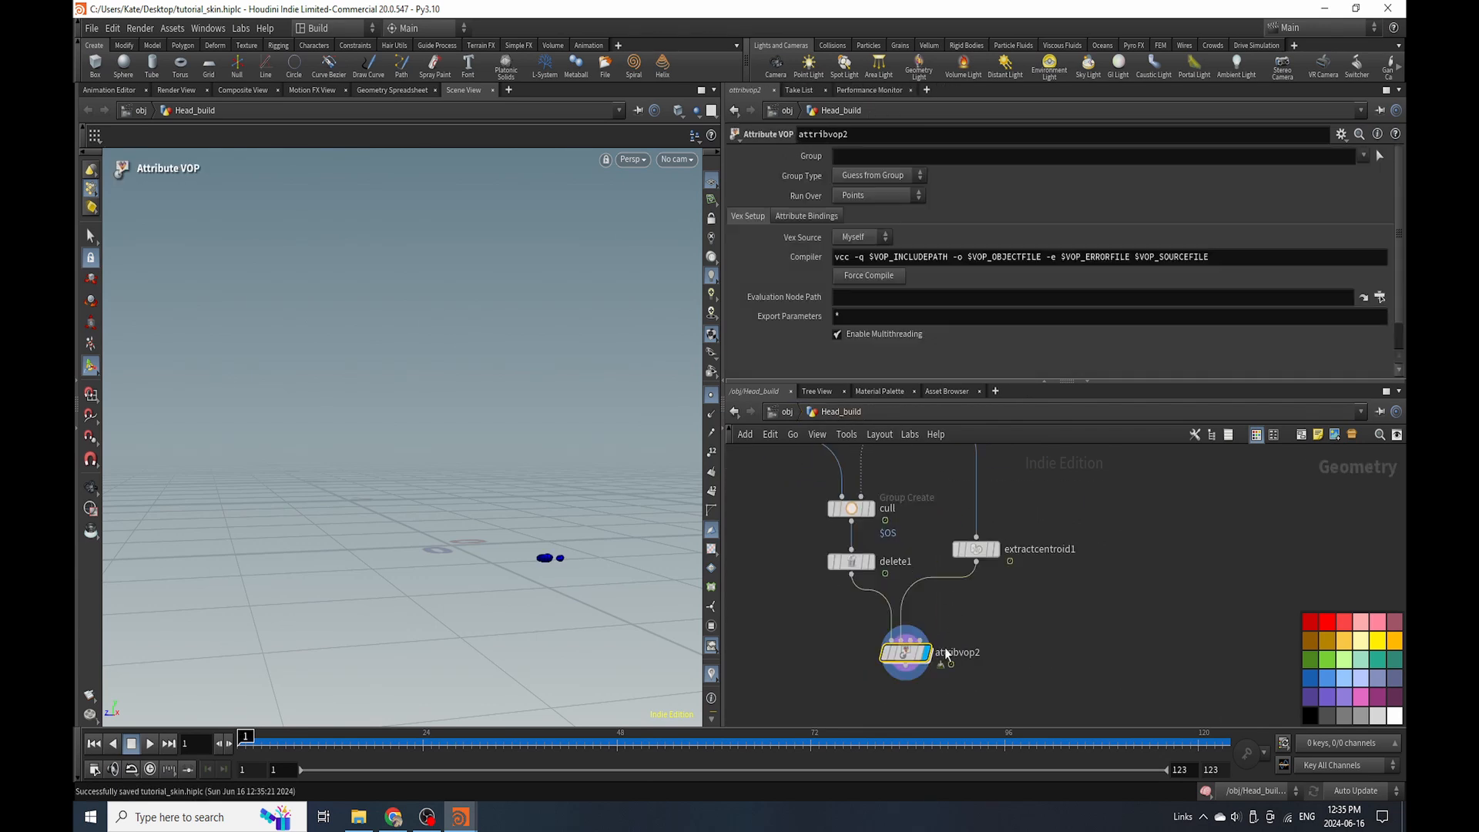
{"action": "double_click", "coordinate": [963, 653]}
{"action": "type", "text": "ve"}
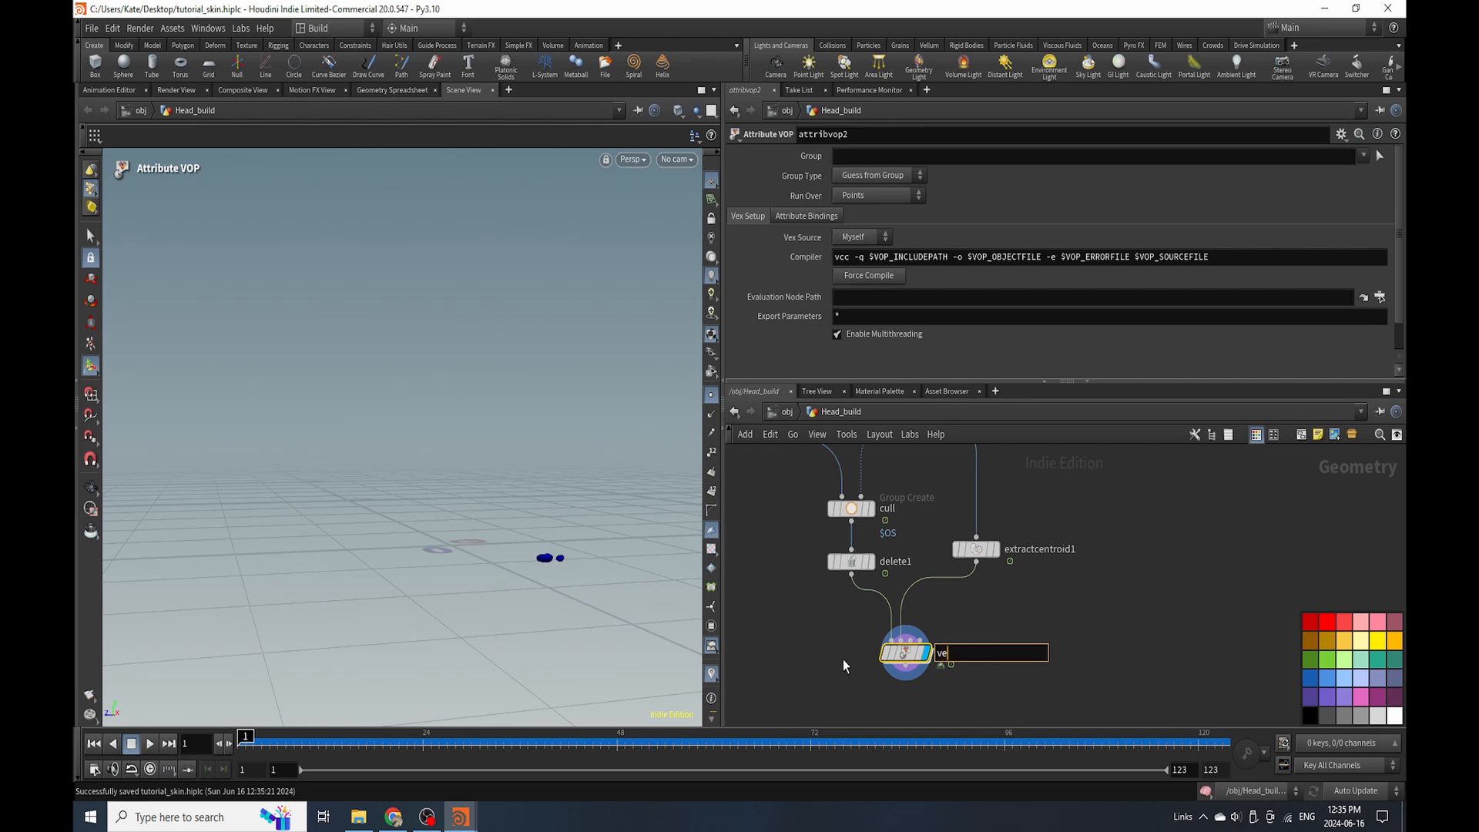
{"action": "type", "text": "locity"}
{"action": "key", "text": "Return"}
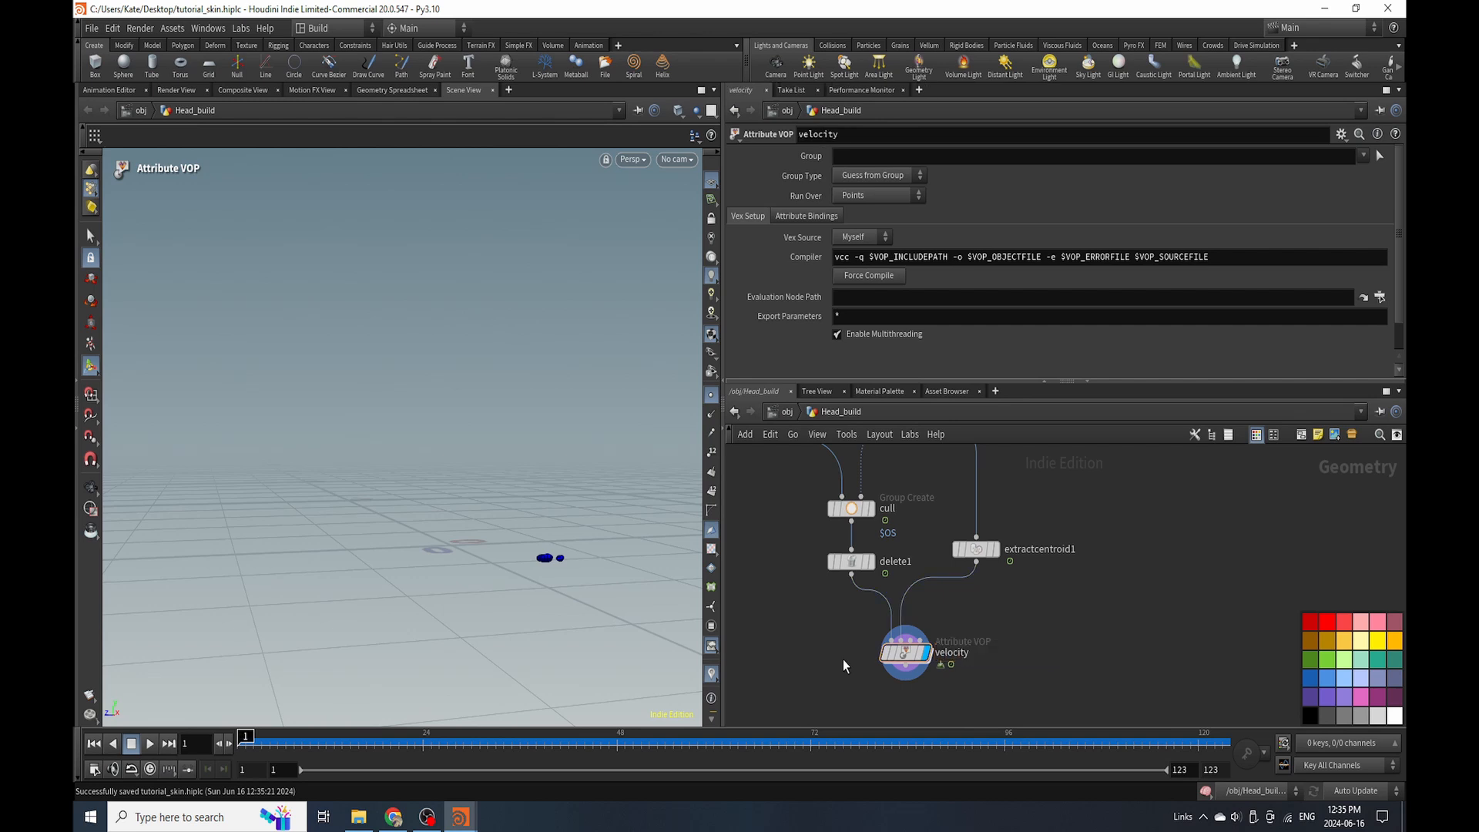
Inside velocity, add a Point Cloud Open node and wire OpInput2 from the global parameters into its file input.
{"action": "double_click", "coordinate": [900, 655]}
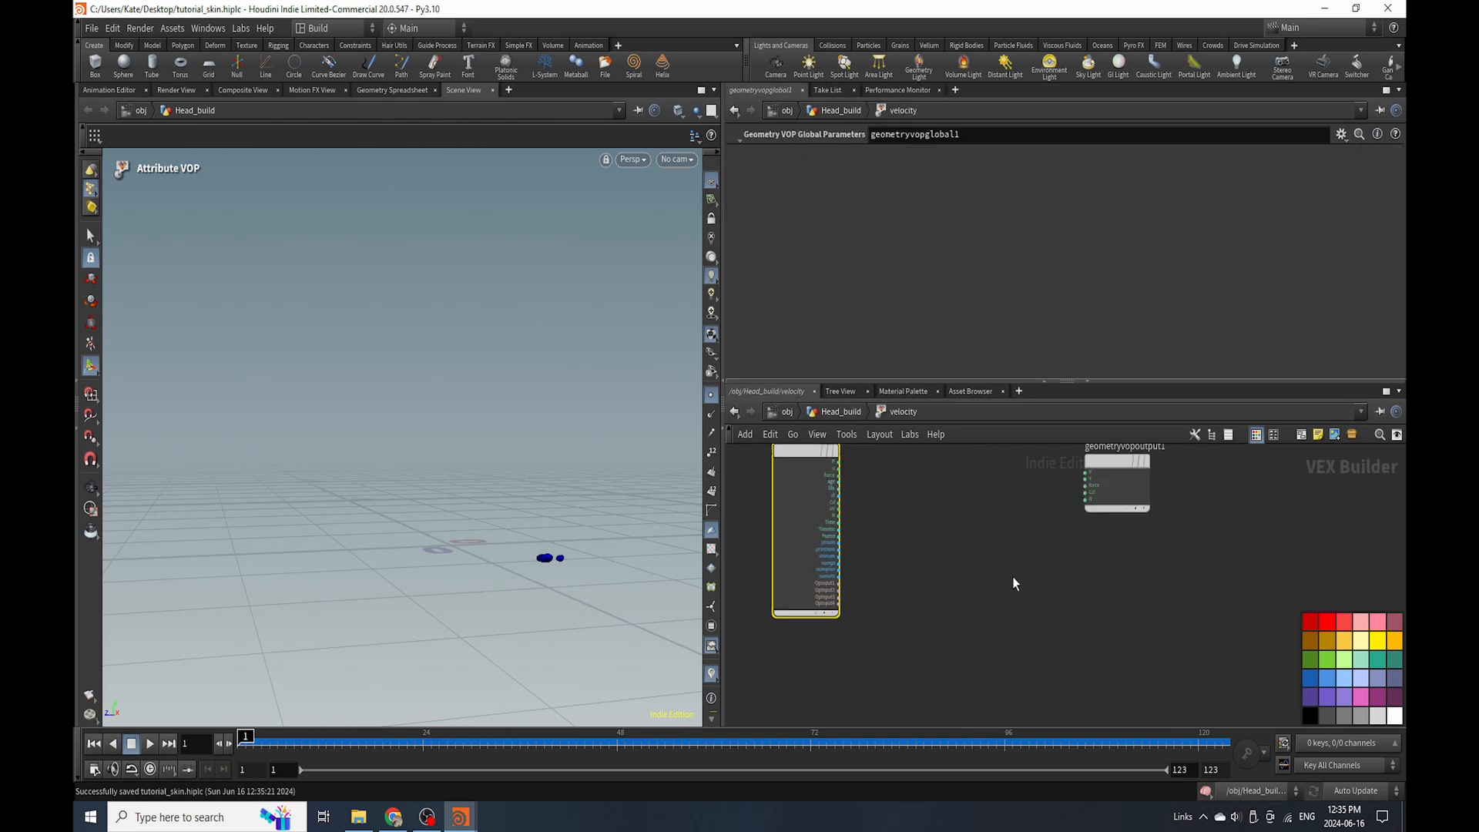
{"action": "key", "text": "Tab"}
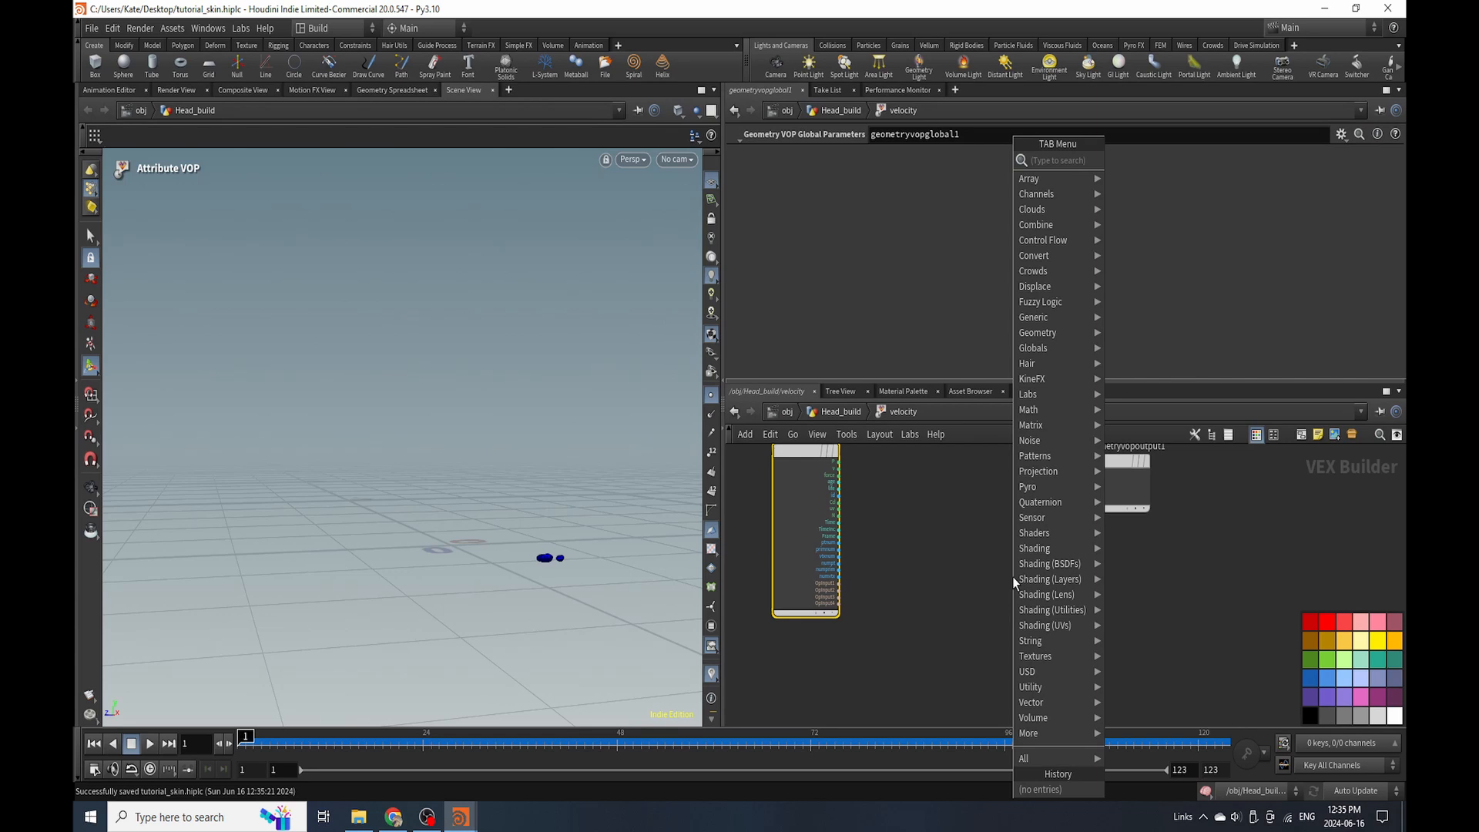
{"action": "type", "text": "open"}
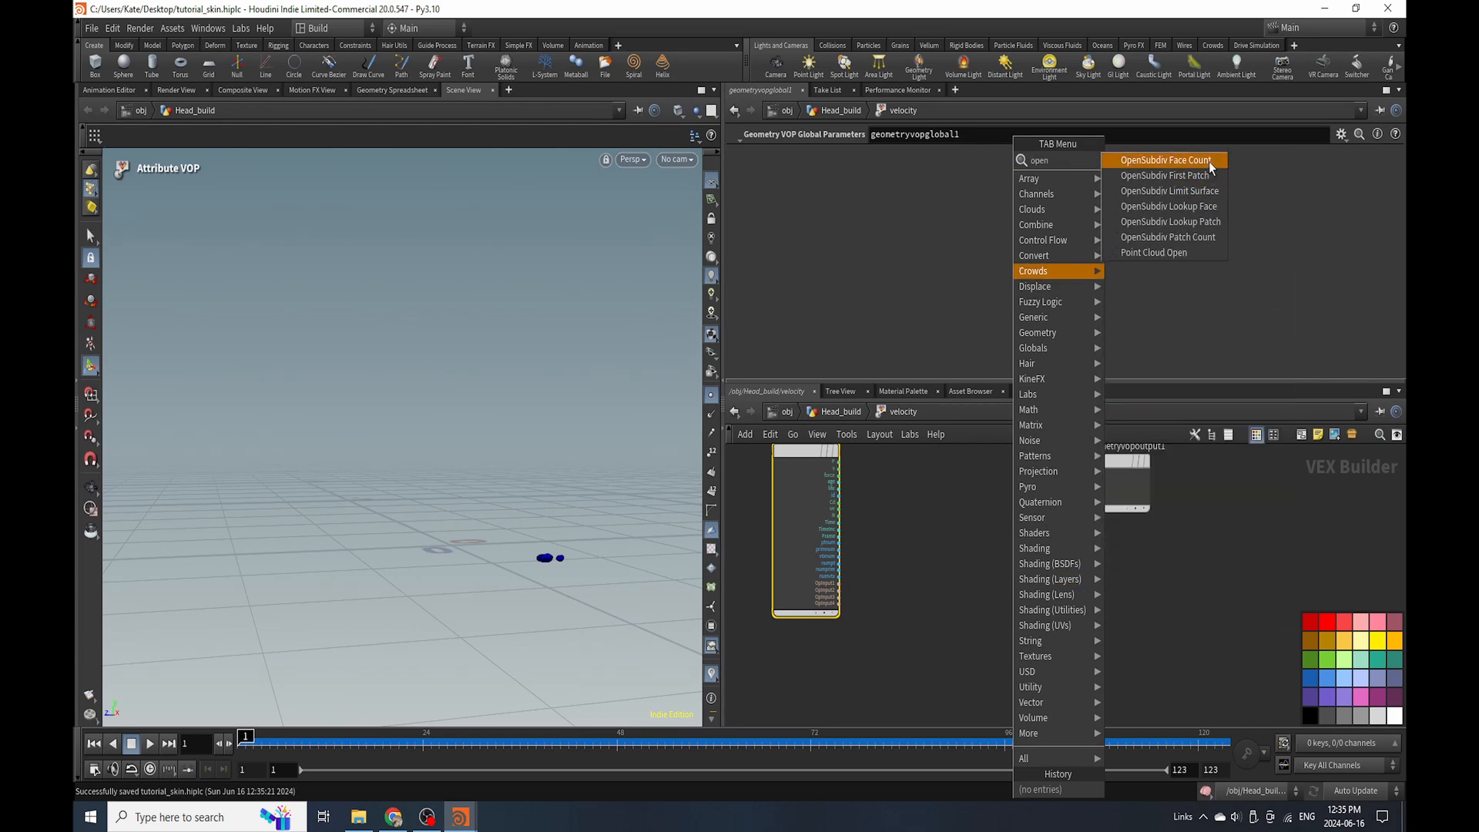
{"action": "left_click", "coordinate": [1166, 252]}
{"action": "left_click", "coordinate": [955, 551]}
{"action": "scroll", "coordinate": [903, 597], "scroll_direction": "up", "scroll_amount": 3}
{"action": "left_click_drag", "start_coordinate": [814, 590], "coordinate": [926, 533]}
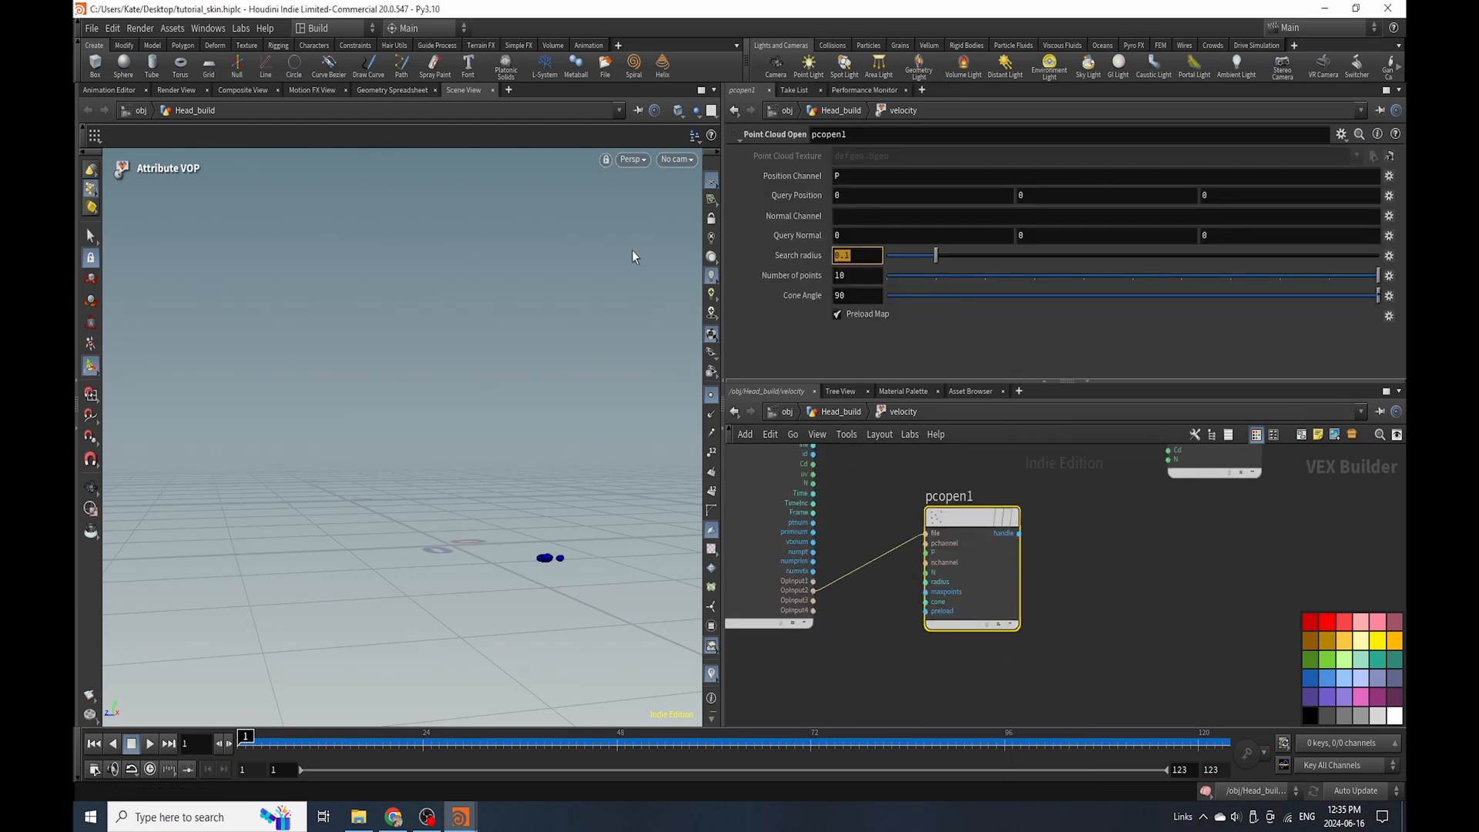
Set pcopen1's Search radius to 1000 and move the node lower beside the global parameters node.
{"action": "type", "text": "1000"}
{"action": "key", "text": "Return"}
{"action": "scroll", "coordinate": [1012, 630], "scroll_direction": "down", "scroll_amount": 3}
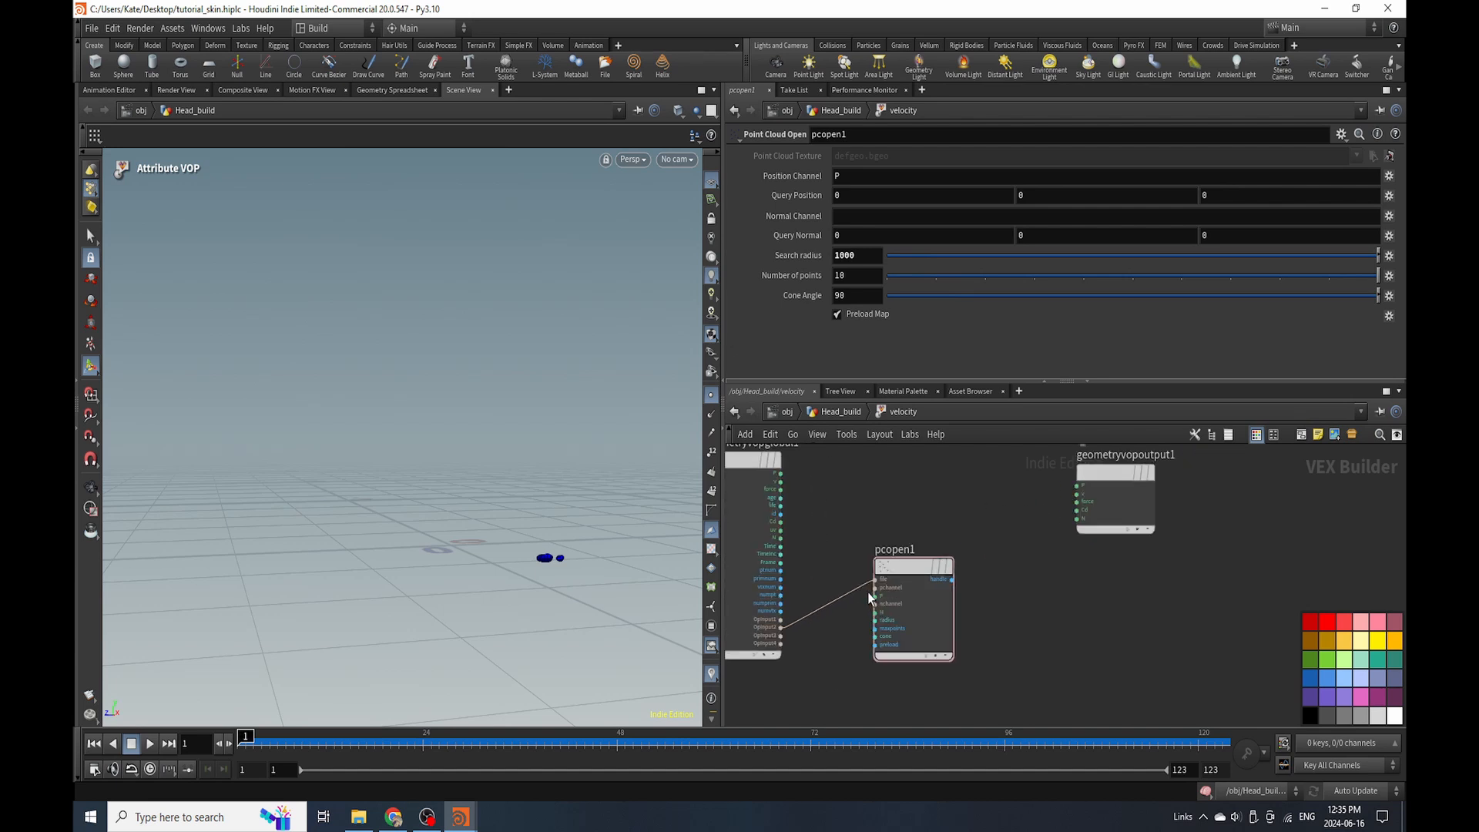
{"action": "left_click_drag", "start_coordinate": [909, 582], "coordinate": [887, 629]}
Add another VOP node between pcopen1 and the geometry output node.
{"action": "key", "text": "Tab"}
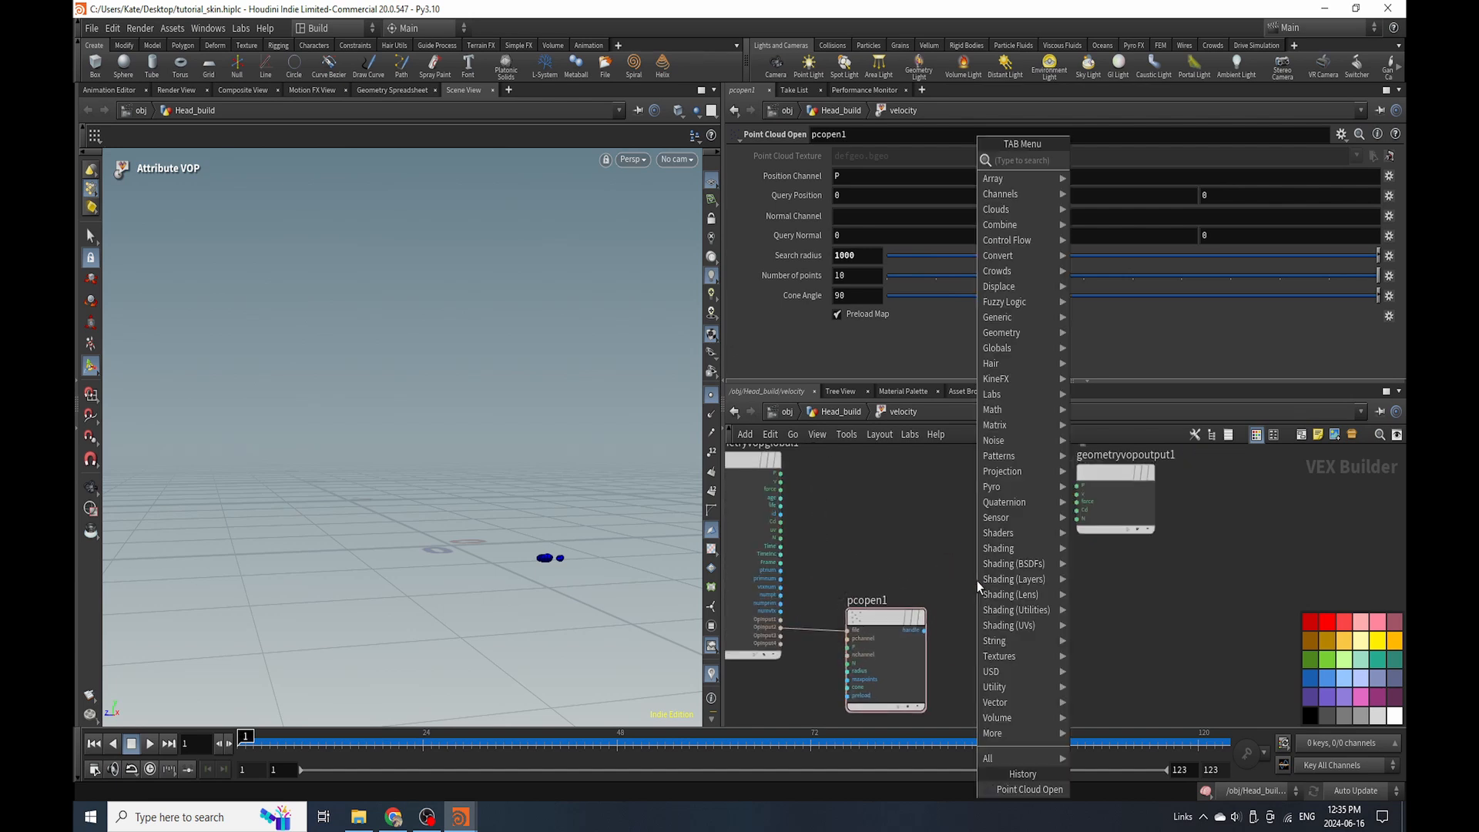
Insert a Subtract node on the P connection between geometryvopglobal1 and geometryvopoutput1, leaving room around it in the network.
{"action": "type", "text": "sub"}
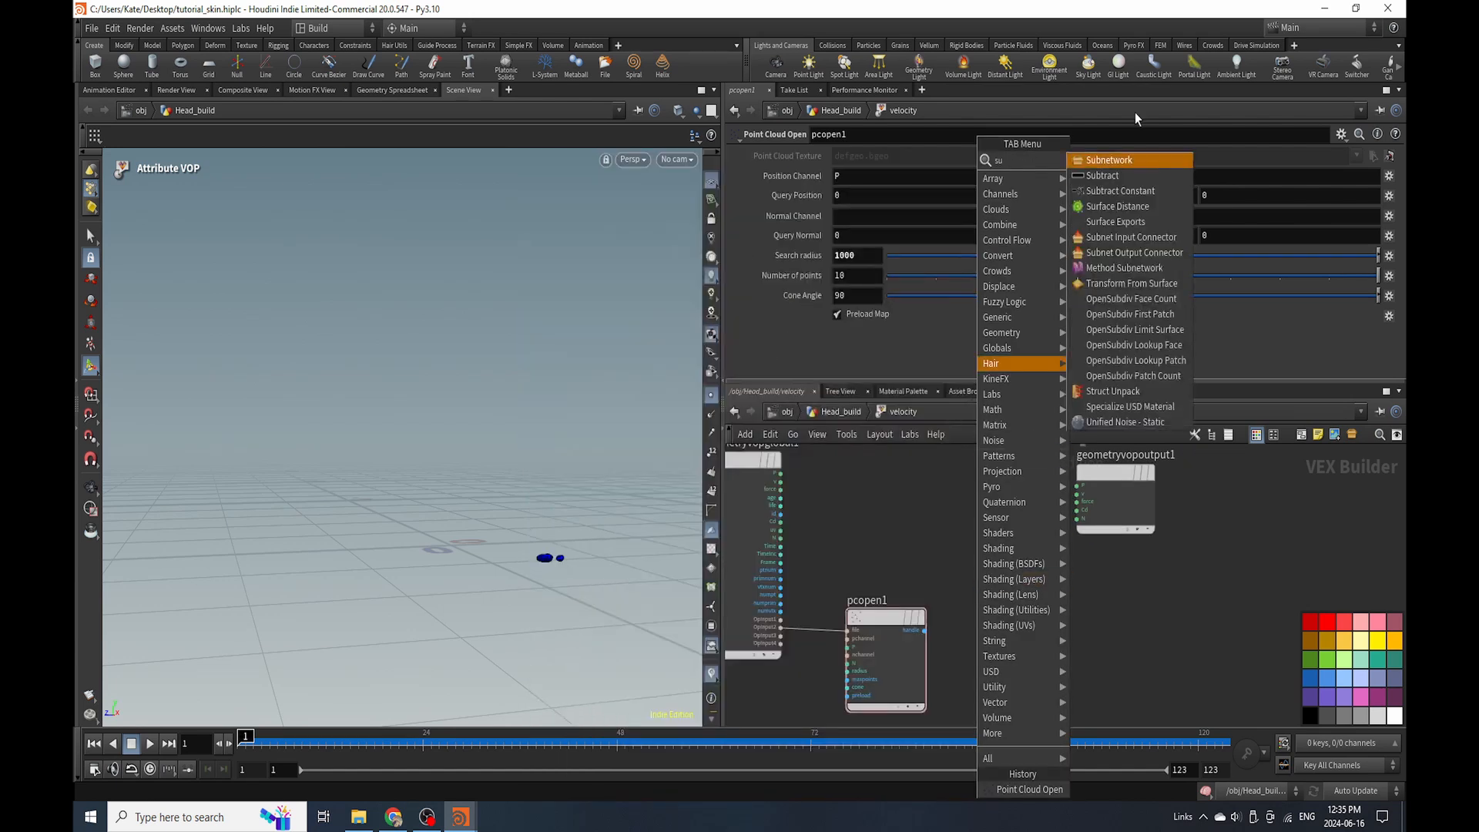
{"action": "left_click", "coordinate": [1099, 175]}
{"action": "left_click", "coordinate": [983, 500]}
{"action": "left_click_drag", "start_coordinate": [781, 474], "coordinate": [1205, 473]}
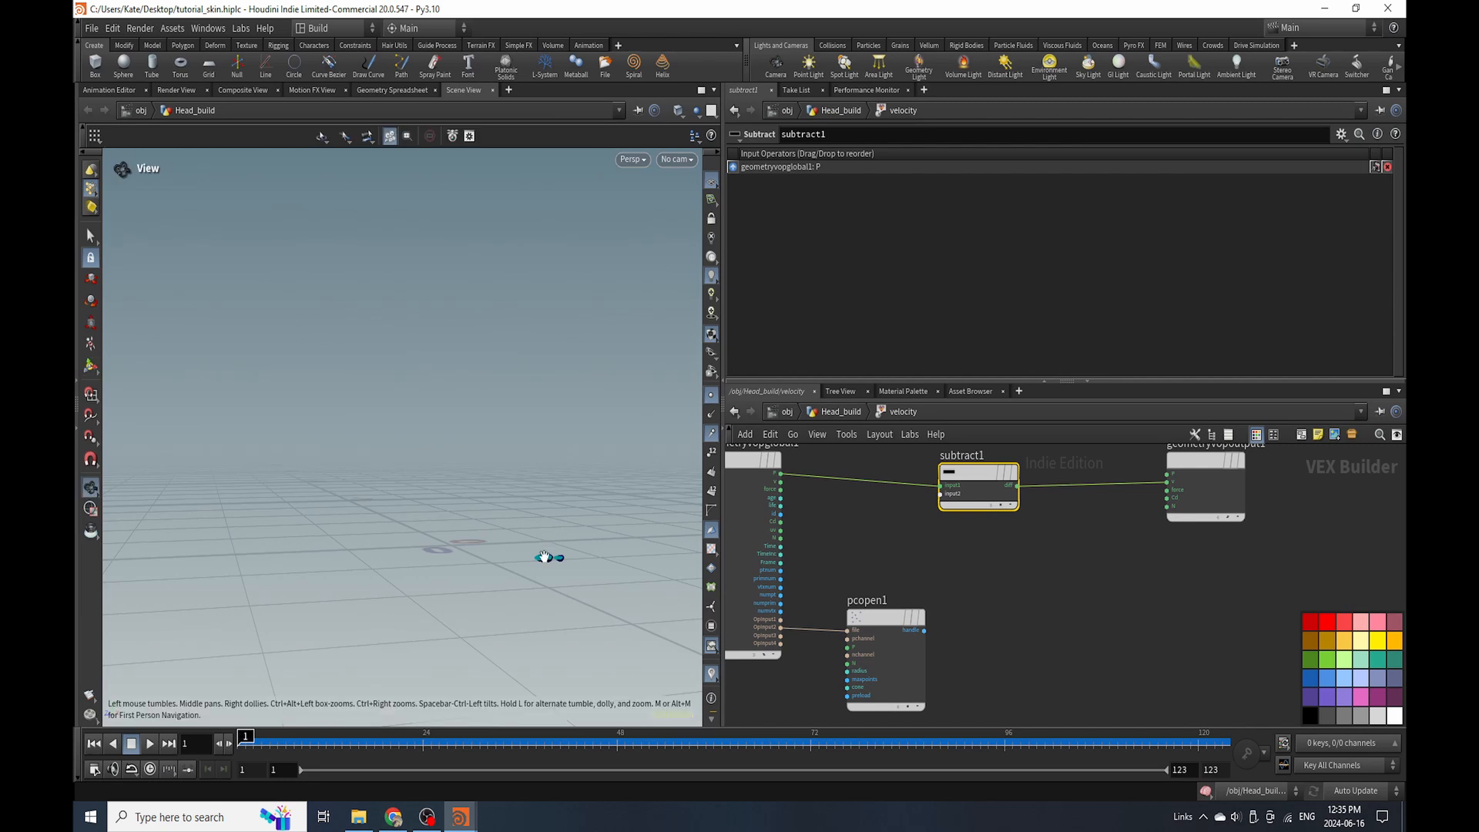
{"action": "left_click_drag", "start_coordinate": [543, 553], "coordinate": [535, 627], "text": "alt"}
{"action": "scroll", "coordinate": [579, 488], "scroll_direction": "up", "scroll_amount": 3}
{"action": "key", "text": "l"}
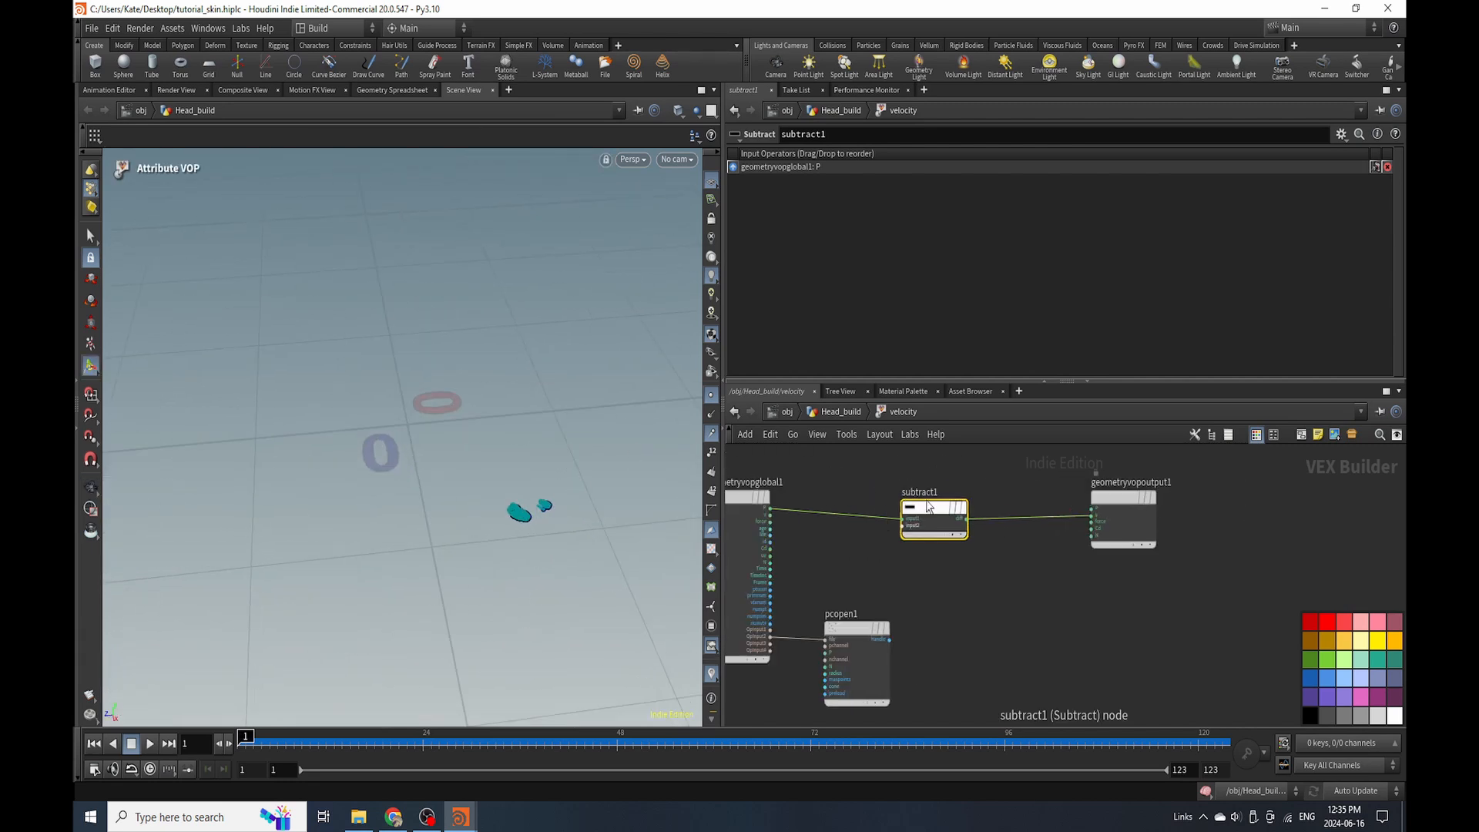
{"action": "left_click_drag", "start_coordinate": [934, 507], "coordinate": [1010, 508]}
{"action": "key", "text": "Tab"}
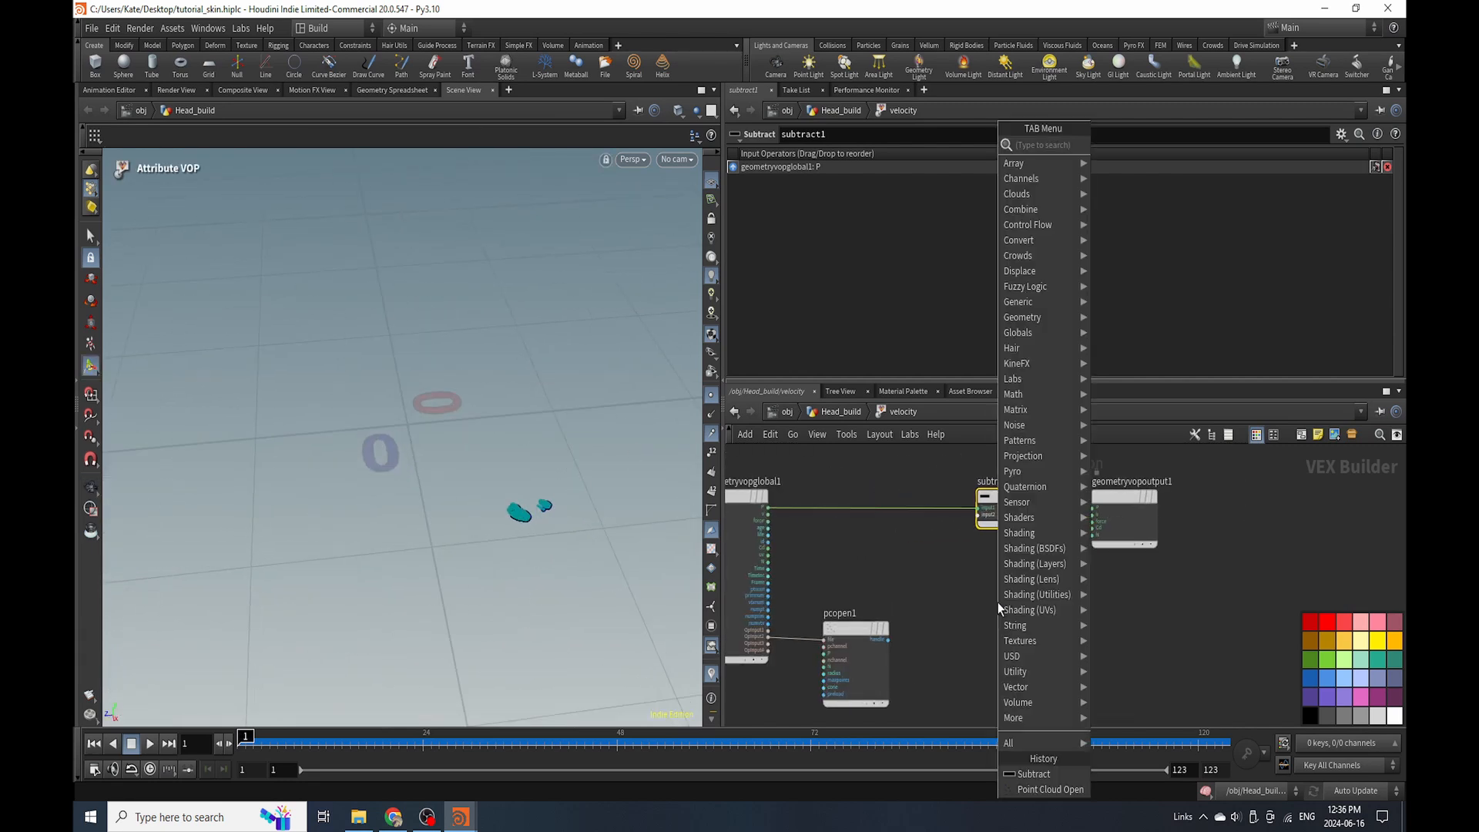
{"action": "type", "text": "point clou"}
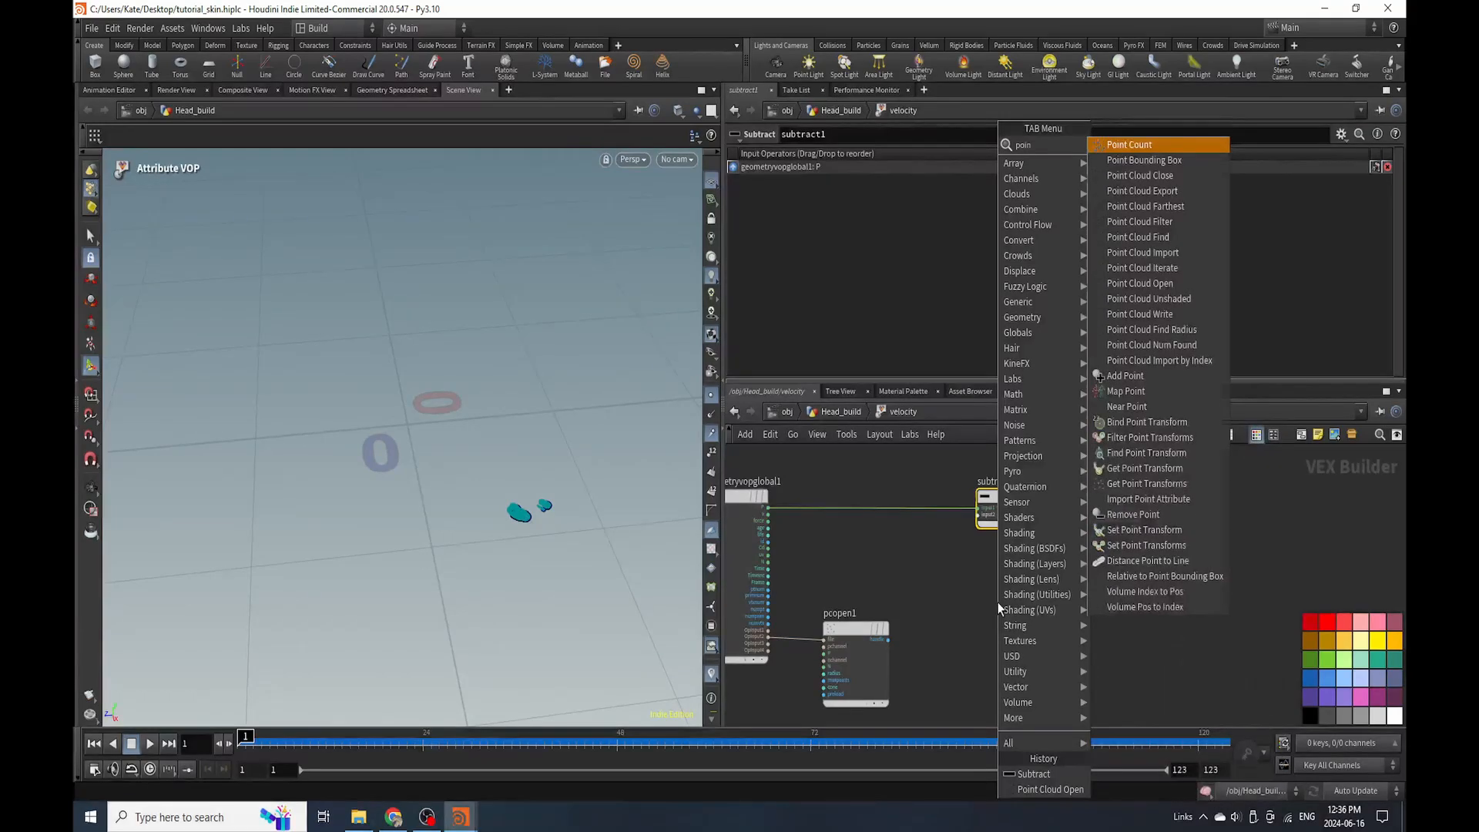
{"action": "key", "text": "Down"}
{"action": "key", "text": "Down"}
{"action": "key", "text": "Down"}
{"action": "key", "text": "Down"}
{"action": "key", "text": "Down"}
{"action": "key", "text": "Down"}
{"action": "key", "text": "Down"}
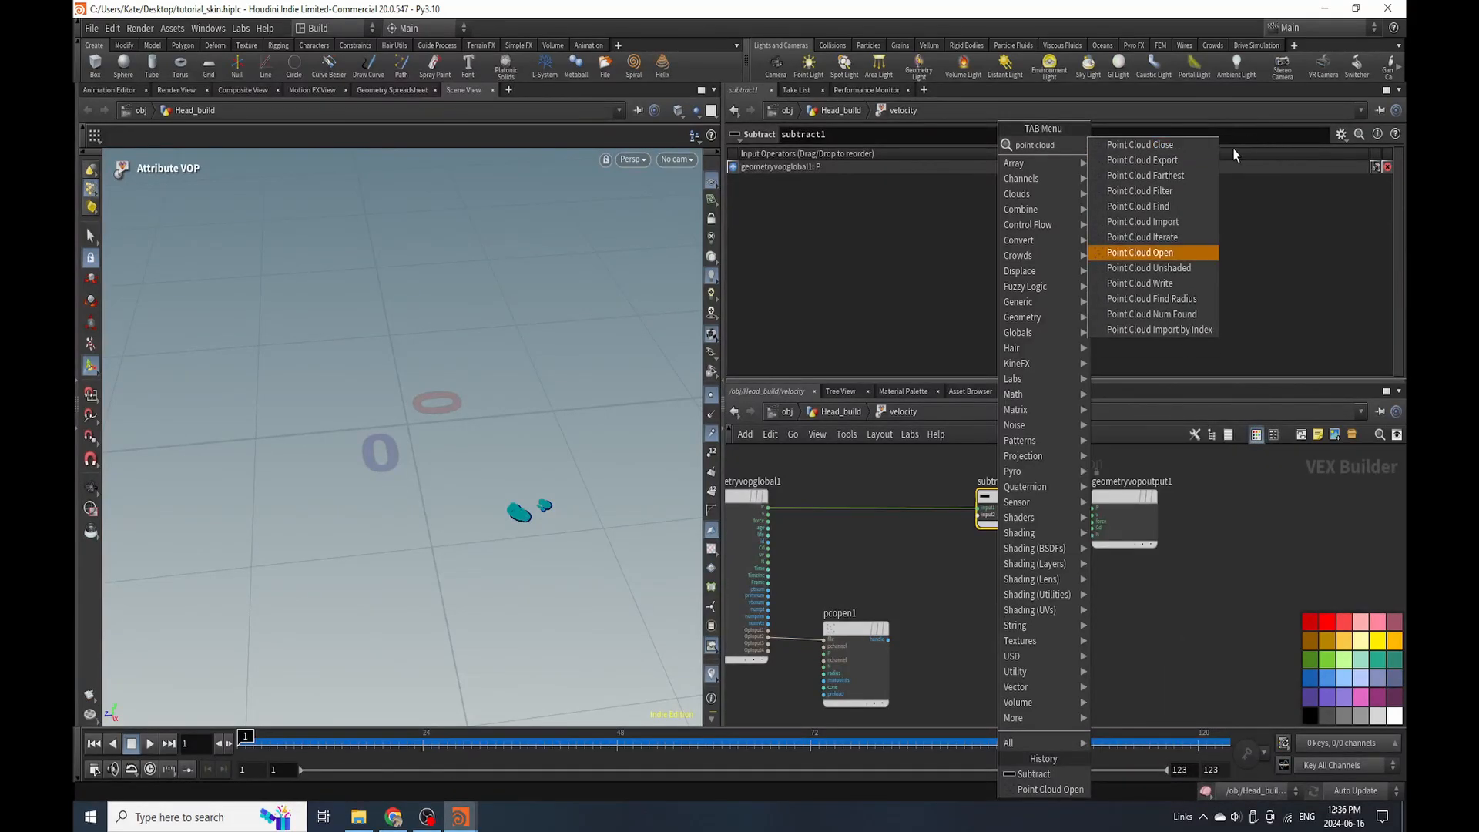
{"action": "key", "text": "Return"}
{"action": "left_click", "coordinate": [995, 543]}
{"action": "key", "text": "Delete"}
Insert a Point Cloud Filter node on the wire leaving pcopen1's handle output and save the scene.
{"action": "key", "text": "Tab"}
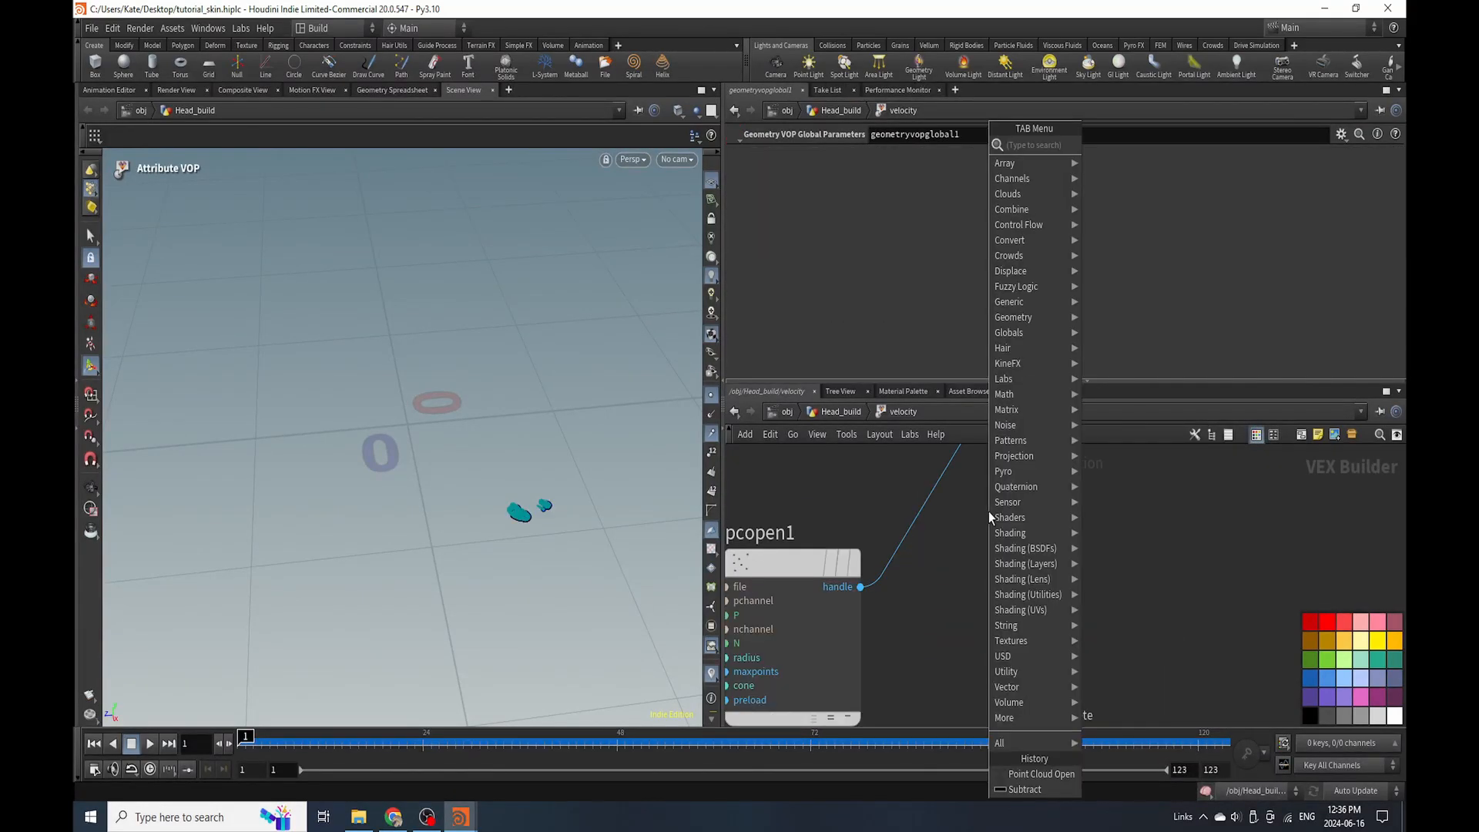
{"action": "type", "text": "poi"}
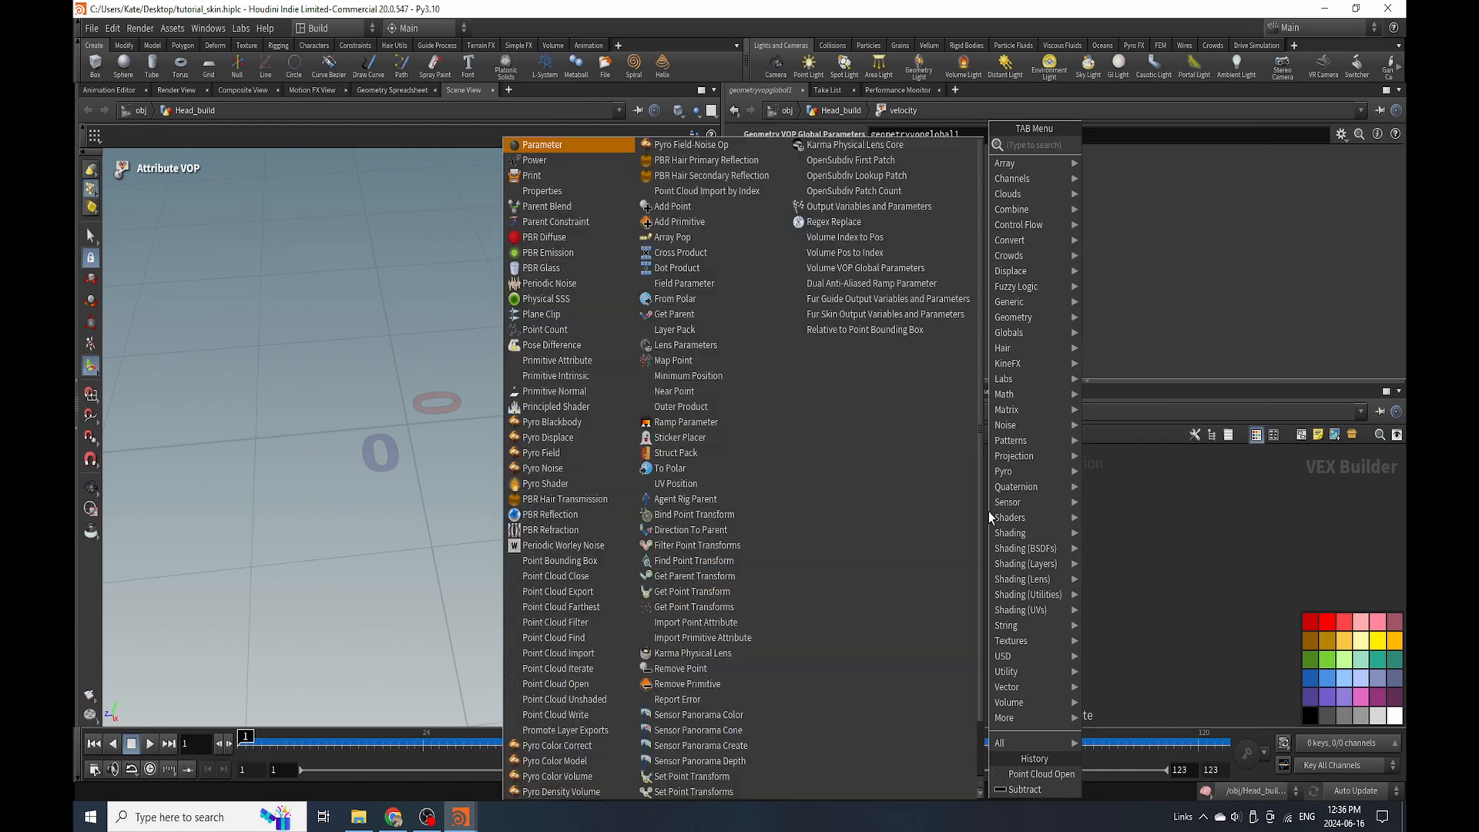
{"action": "type", "text": "nt cloud"}
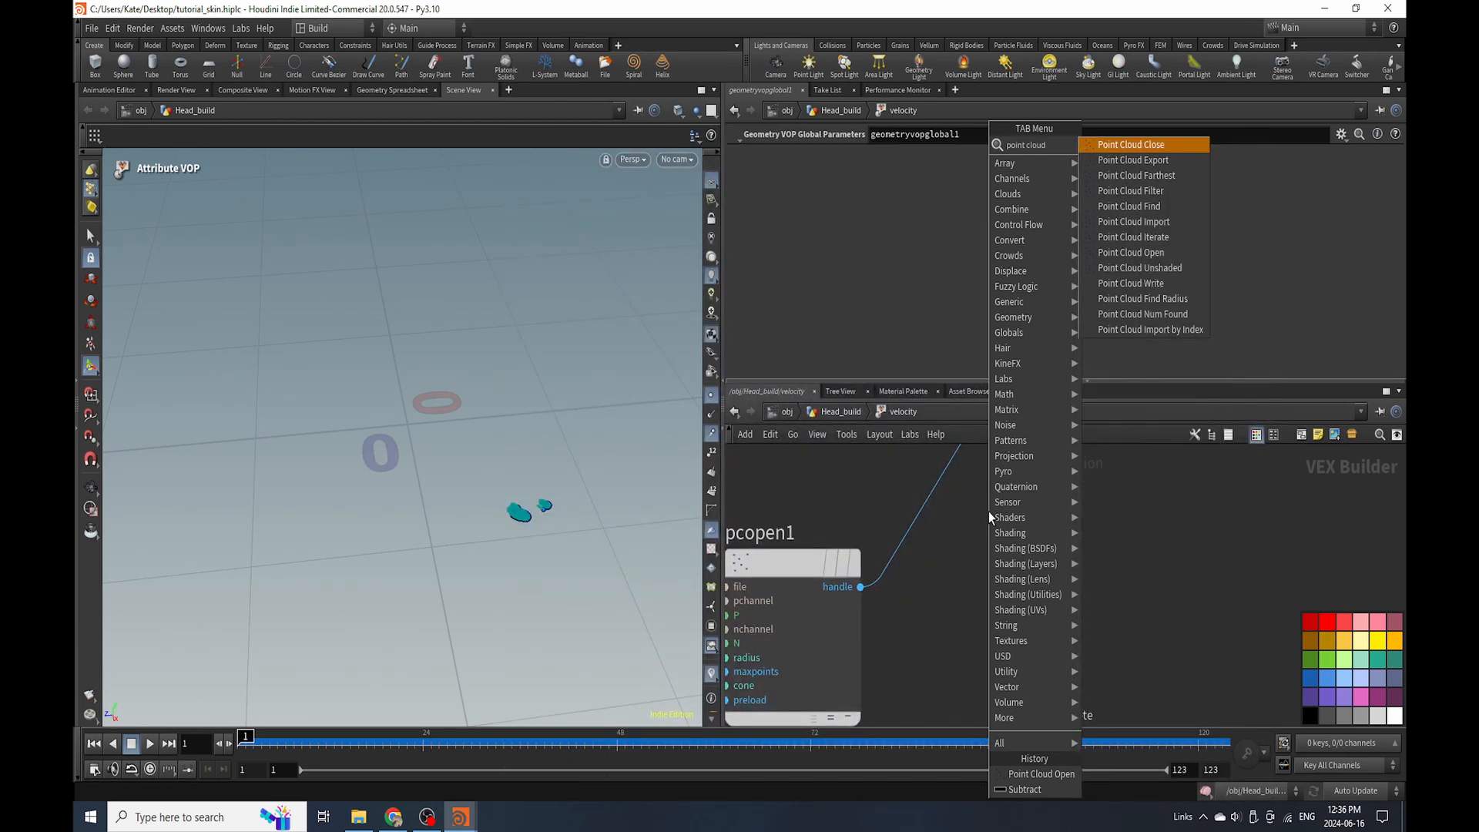
{"action": "left_click", "coordinate": [1176, 192]}
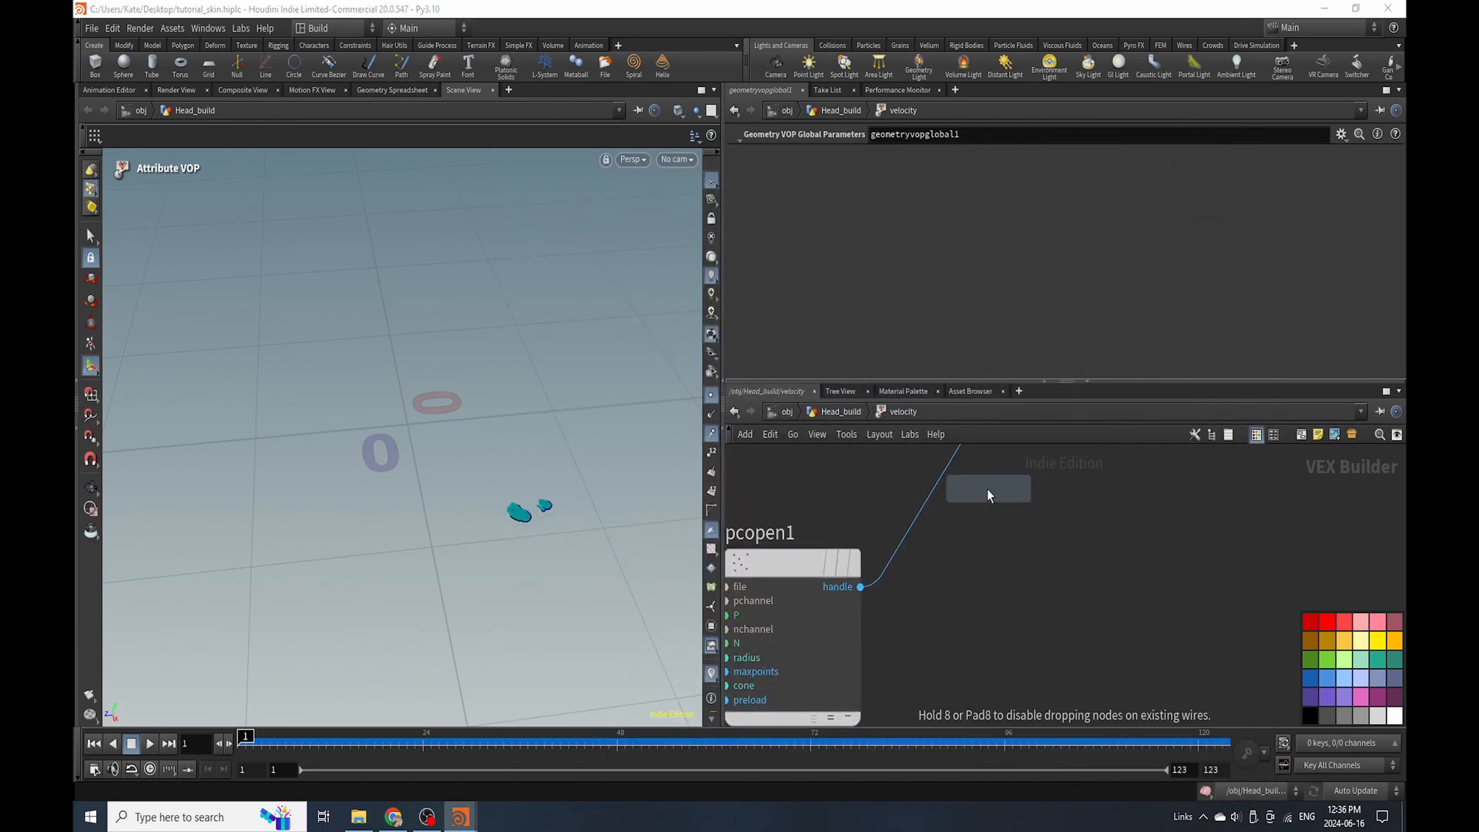
{"action": "left_click", "coordinate": [941, 487]}
{"action": "left_click_drag", "start_coordinate": [940, 487], "coordinate": [1042, 476]}
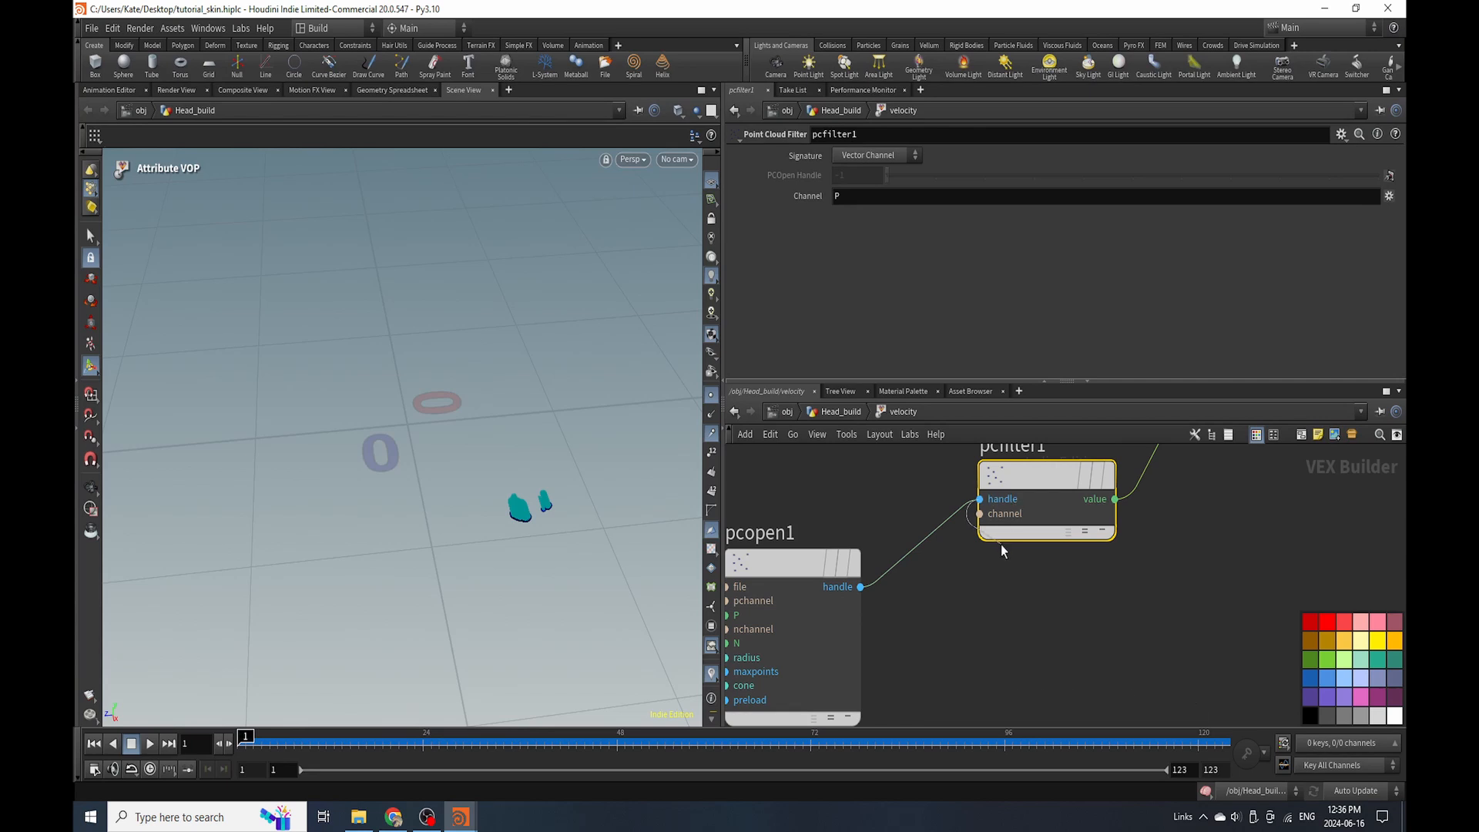
{"action": "key", "text": "ctrl+s"}
{"action": "left_click_drag", "start_coordinate": [860, 586], "coordinate": [1017, 548]}
Return to the Head_build network and go to frame 69 to inspect the velocity vectors.
{"action": "left_click_drag", "start_coordinate": [570, 531], "coordinate": [643, 432]}
{"action": "scroll", "coordinate": [851, 579], "scroll_direction": "down", "scroll_amount": 5}
{"action": "scroll", "coordinate": [851, 579], "scroll_direction": "down", "scroll_amount": 2}
{"action": "key", "text": "u"}
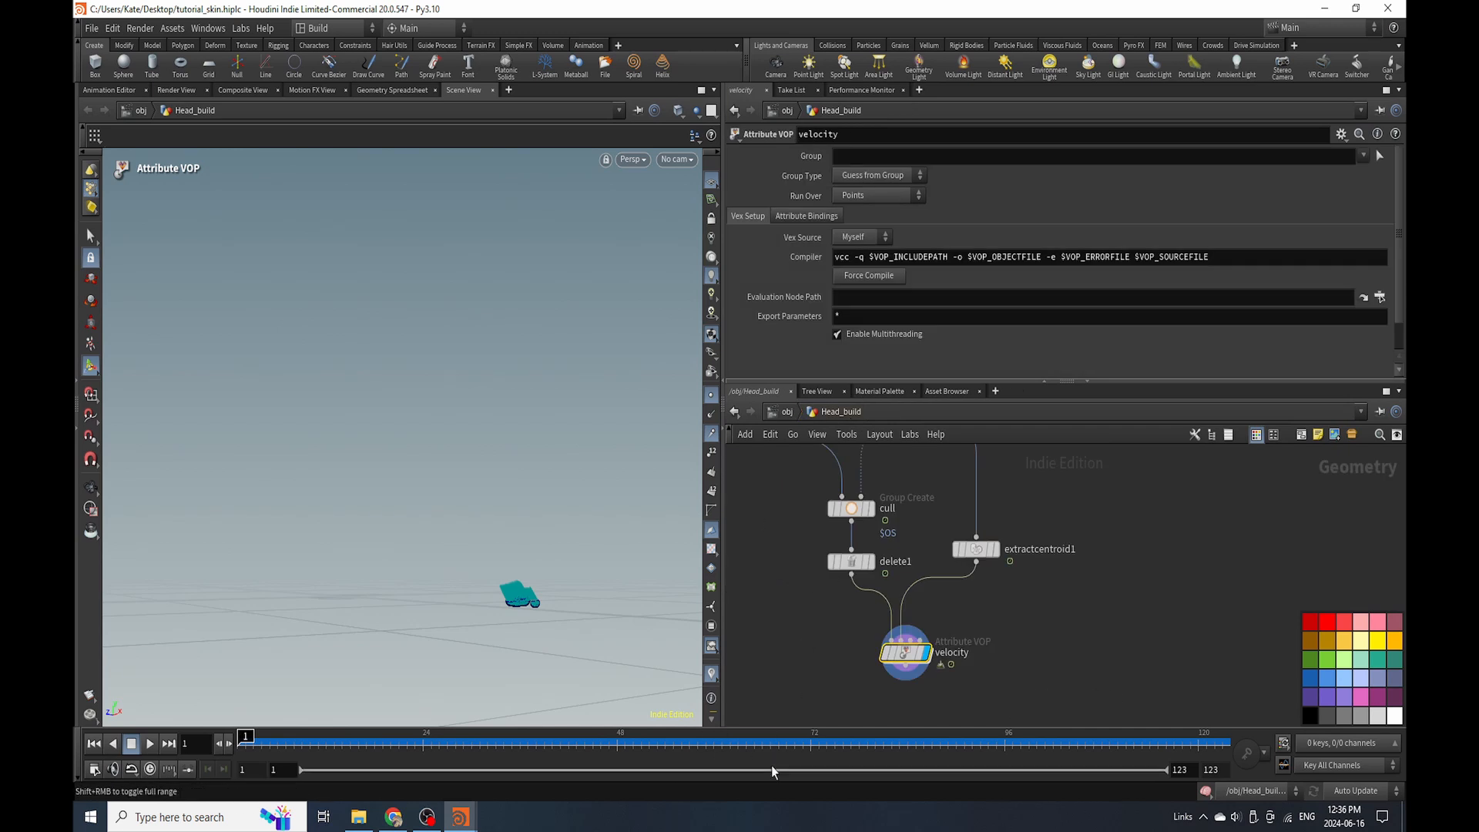
{"action": "left_click", "coordinate": [785, 740]}
{"action": "key", "text": "Escape"}
{"action": "left_click_drag", "start_coordinate": [501, 466], "coordinate": [607, 495]}
{"action": "key", "text": "Escape"}
Insert a Transform node between extractcentroid1 and the velocity Attribute VOP.
{"action": "left_click_drag", "start_coordinate": [975, 549], "coordinate": [997, 486]}
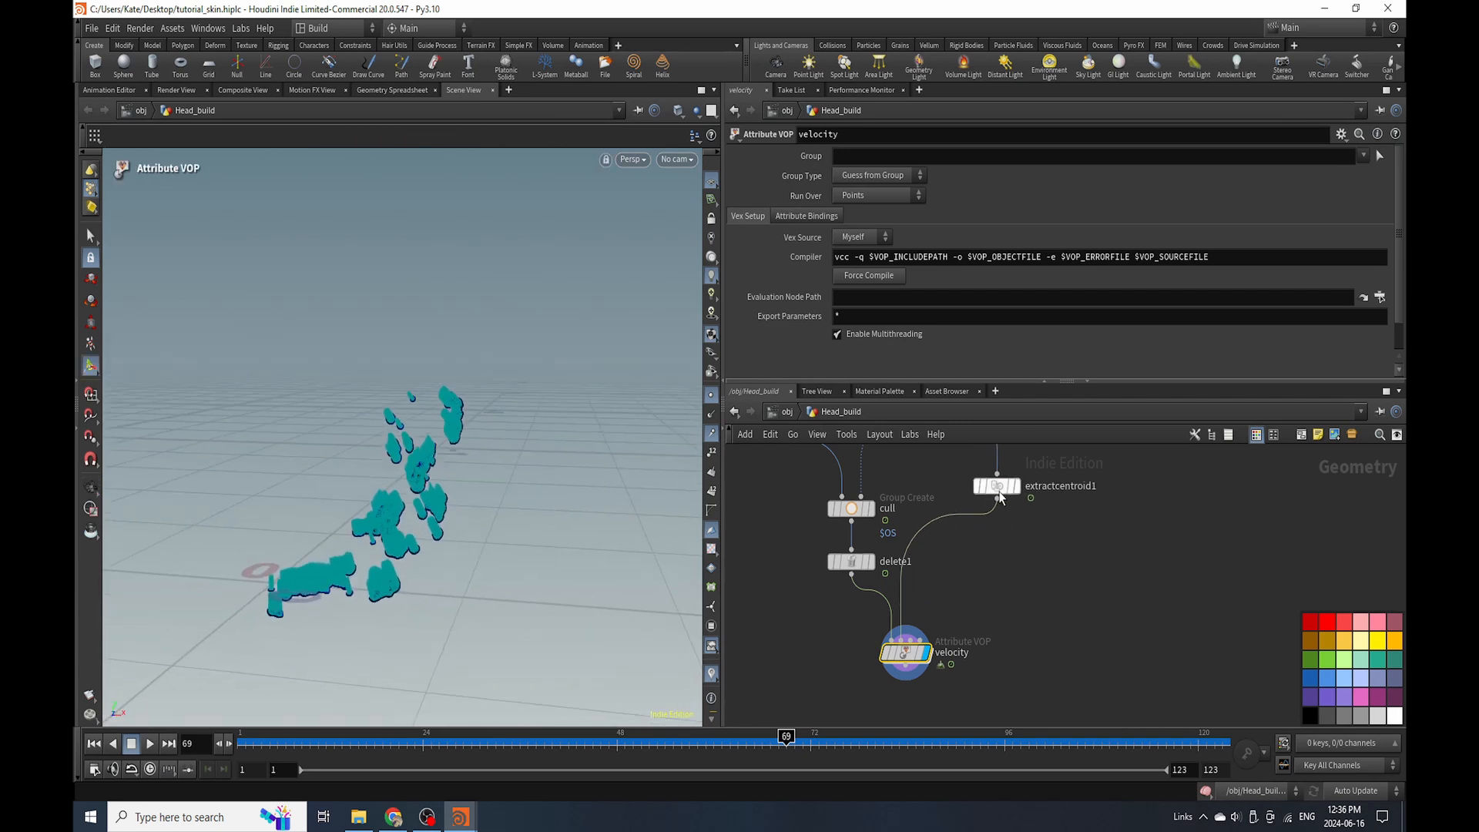
{"action": "key", "text": "Tab"}
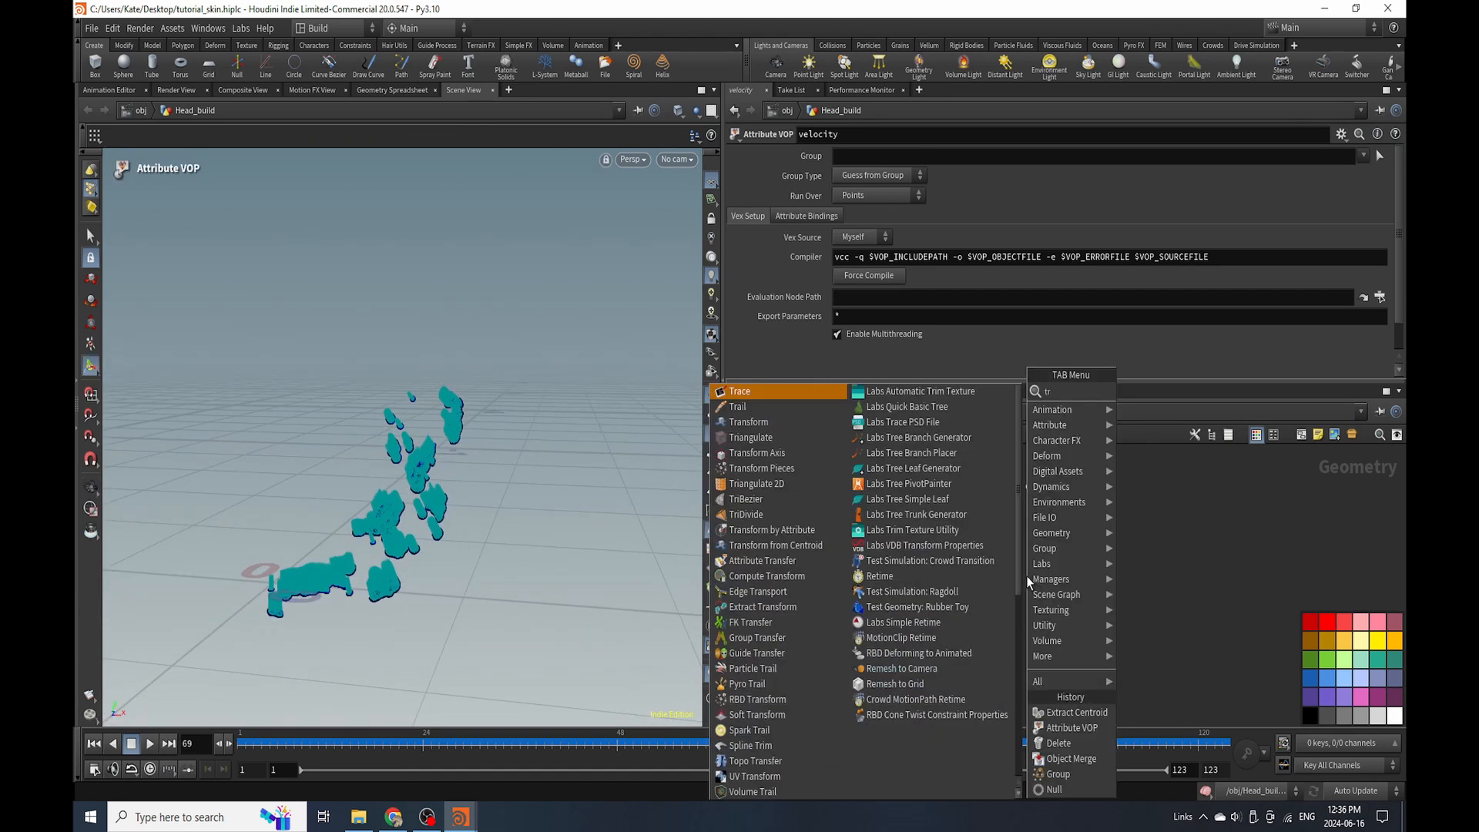
{"action": "type", "text": "tra"}
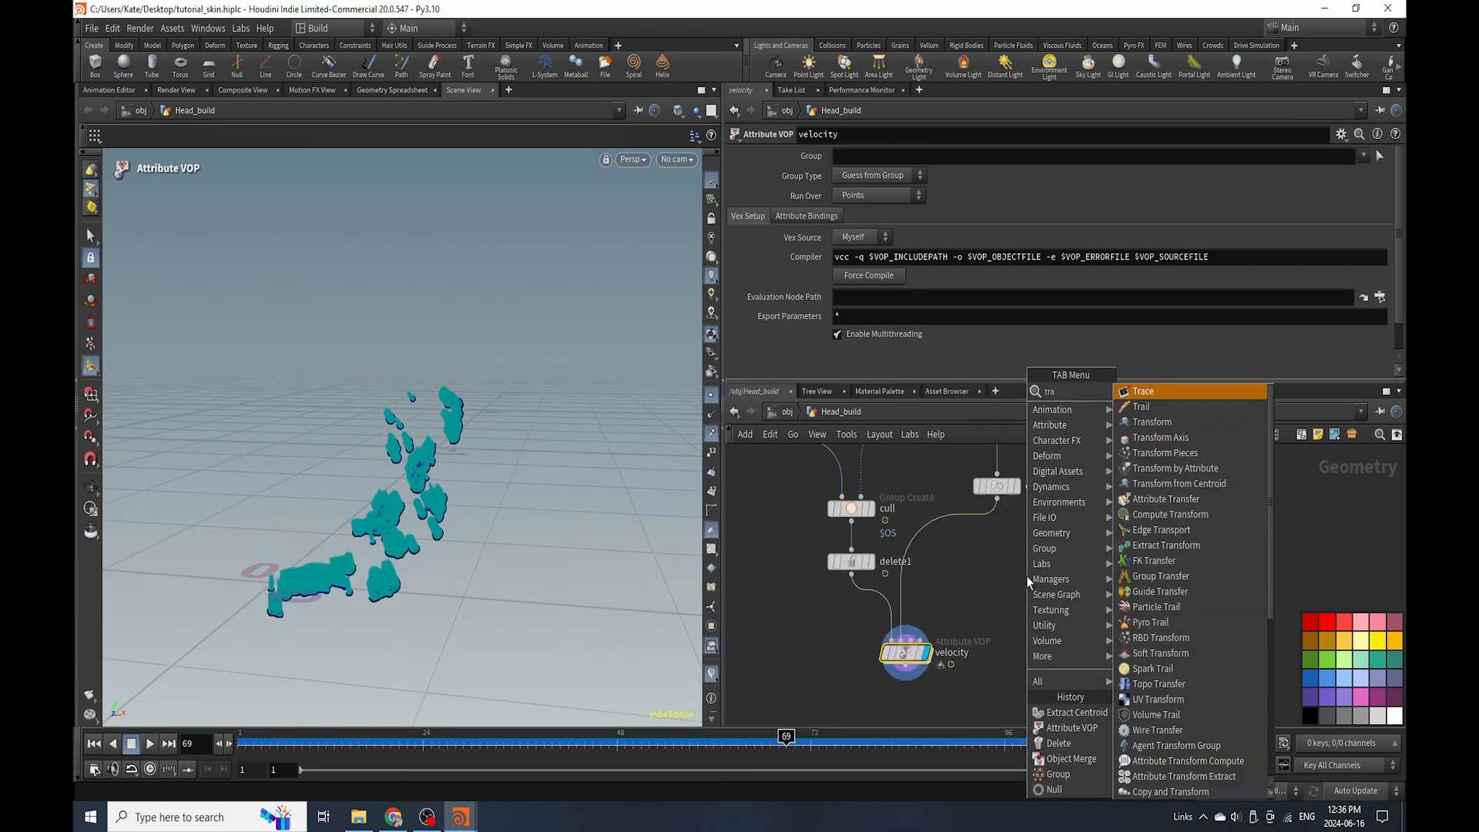
{"action": "left_click", "coordinate": [1162, 421]}
{"action": "left_click", "coordinate": [946, 538]}
{"action": "left_click_drag", "start_coordinate": [946, 537], "coordinate": [985, 549]}
Move the centroid point with the Transform node to a translation of about -0.176 in X and -0.215 in Y.
{"action": "left_click_drag", "start_coordinate": [270, 548], "coordinate": [284, 647]}
{"action": "left_click_drag", "start_coordinate": [283, 646], "coordinate": [193, 594], "text": "alt"}
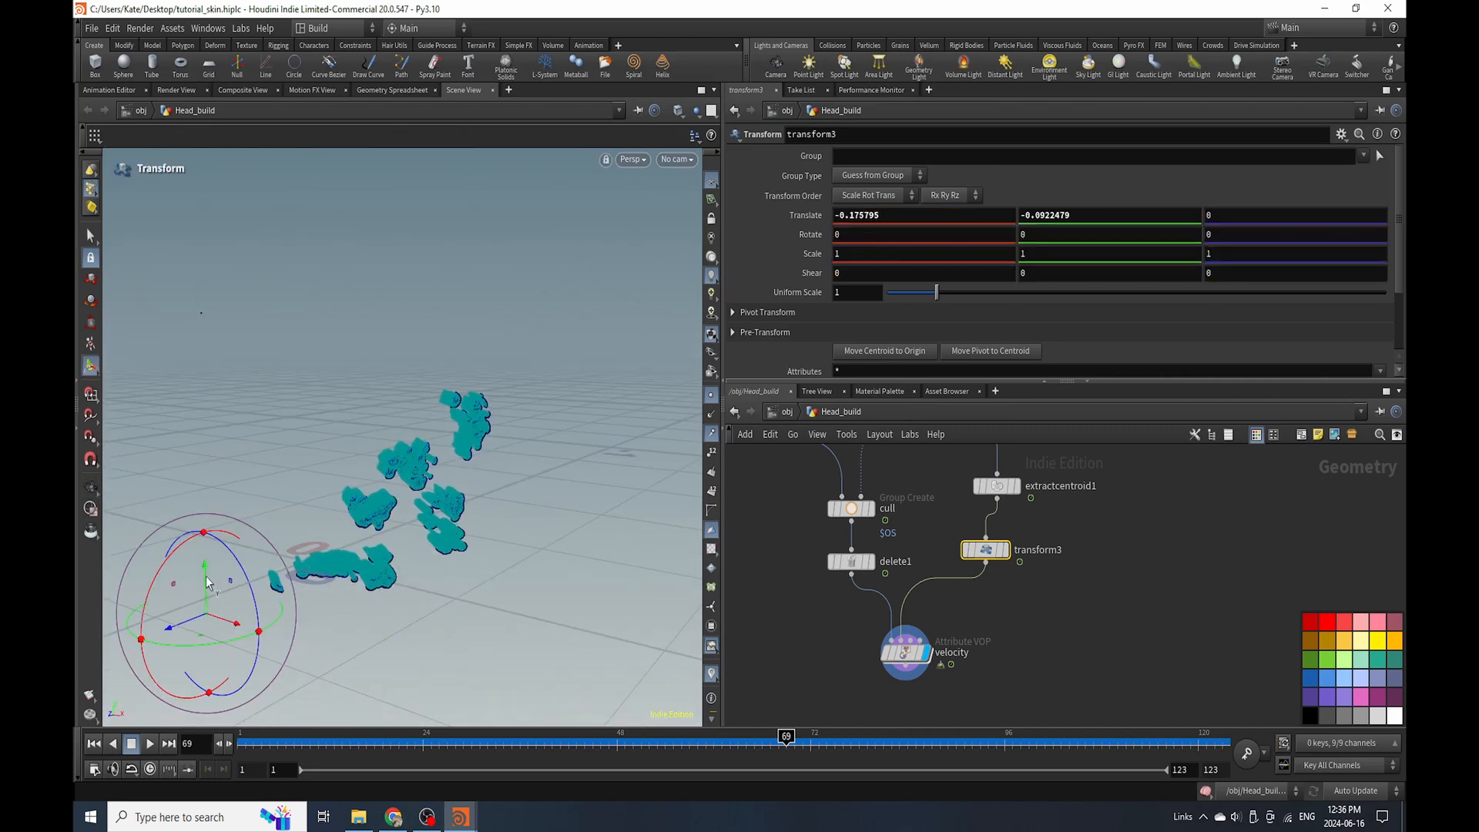
{"action": "left_click_drag", "start_coordinate": [206, 583], "coordinate": [225, 674]}
{"action": "mouse_move", "coordinate": [461, 532]}
{"action": "left_mouse_down", "text": "alt"}
{"action": "mouse_move", "coordinate": [357, 493]}
{"action": "mouse_move", "coordinate": [557, 505]}
{"action": "mouse_move", "coordinate": [482, 534]}
{"action": "mouse_move", "coordinate": [442, 598]}
{"action": "mouse_move", "coordinate": [454, 539]}
{"action": "left_mouse_up", "text": "alt"}
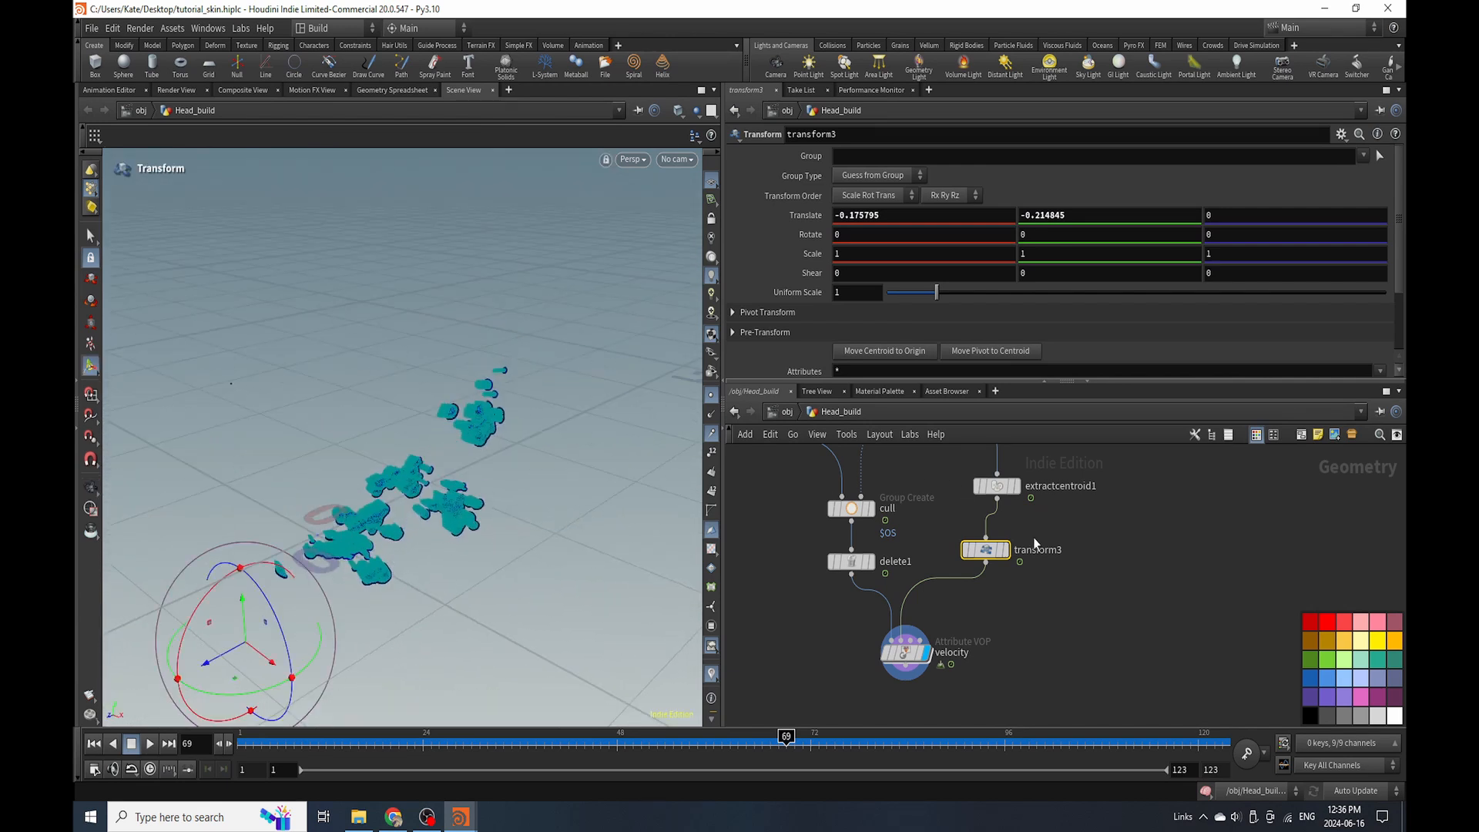
{"action": "left_click_drag", "start_coordinate": [987, 550], "coordinate": [998, 546]}
Show the object_merge1 head mesh in the viewport to compare it with the velocity vectors.
{"action": "scroll", "coordinate": [930, 445], "scroll_direction": "down", "scroll_amount": 2}
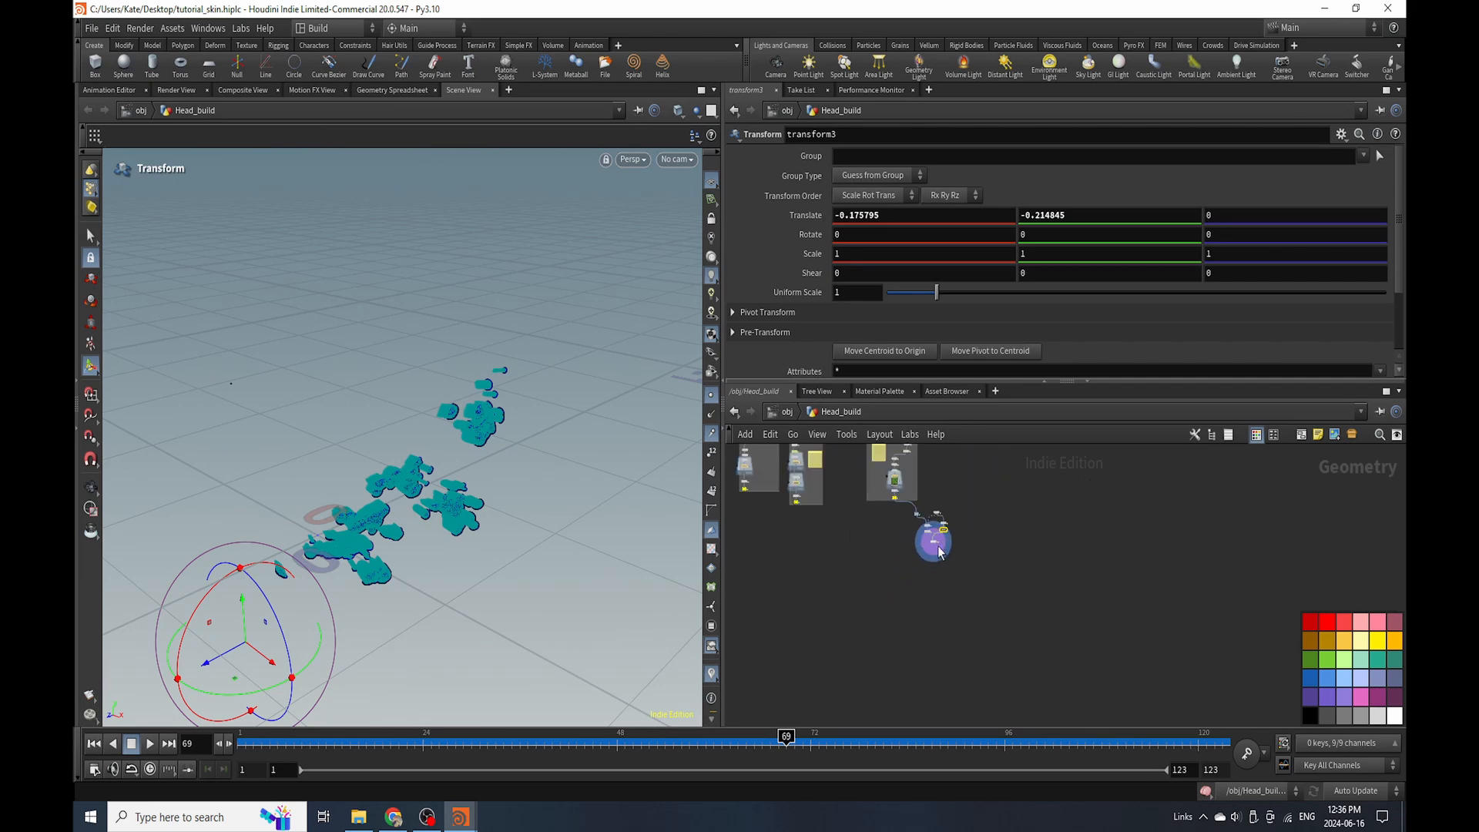
{"action": "scroll", "coordinate": [932, 493], "scroll_direction": "up", "scroll_amount": 3}
{"action": "left_click", "coordinate": [952, 499]}
{"action": "key", "text": "Escape"}
{"action": "left_click_drag", "start_coordinate": [377, 521], "coordinate": [445, 577]}
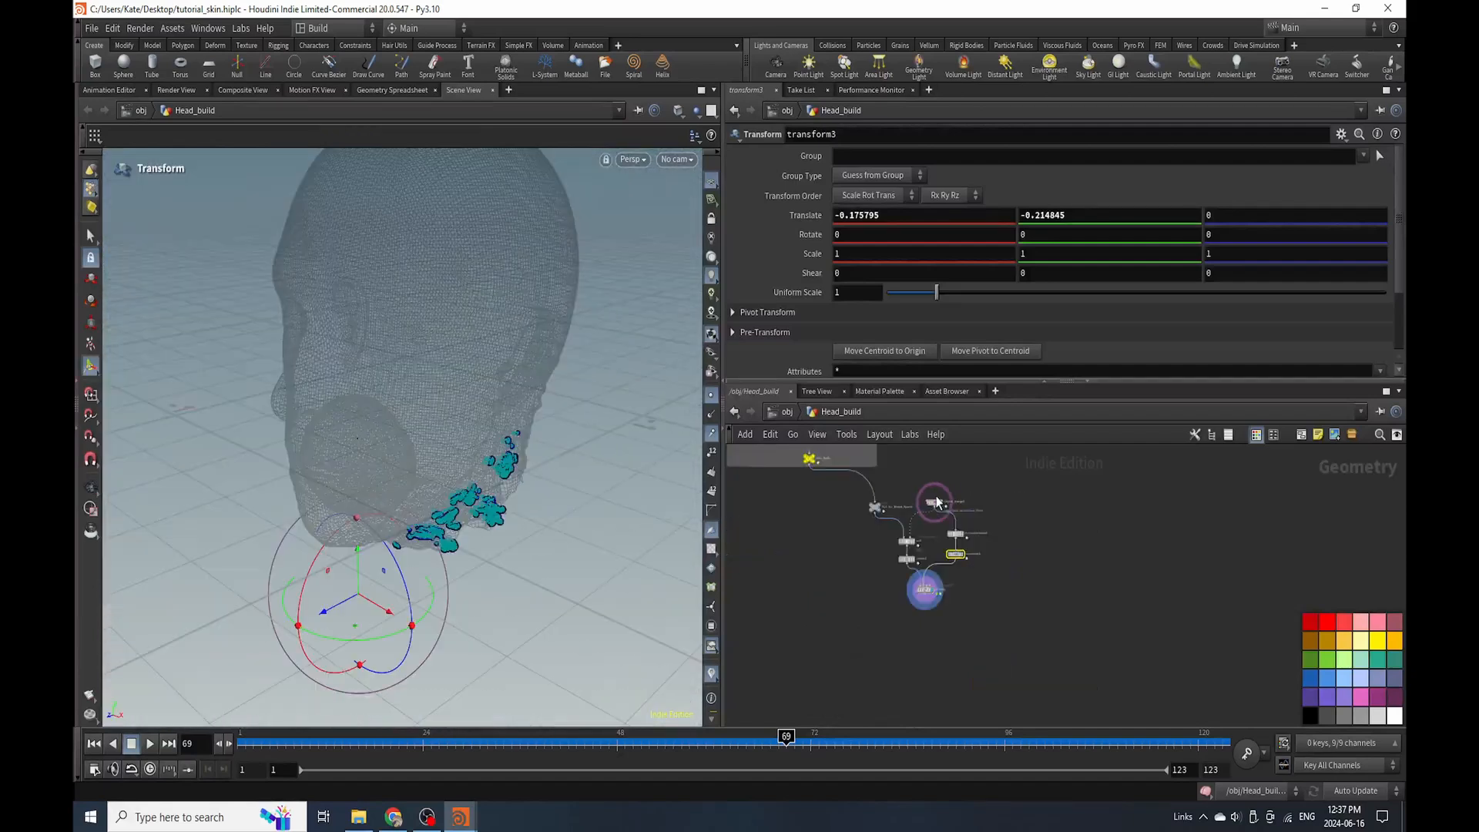
{"action": "scroll", "coordinate": [936, 500], "scroll_direction": "up", "scroll_amount": 4}
{"action": "left_click", "coordinate": [955, 525]}
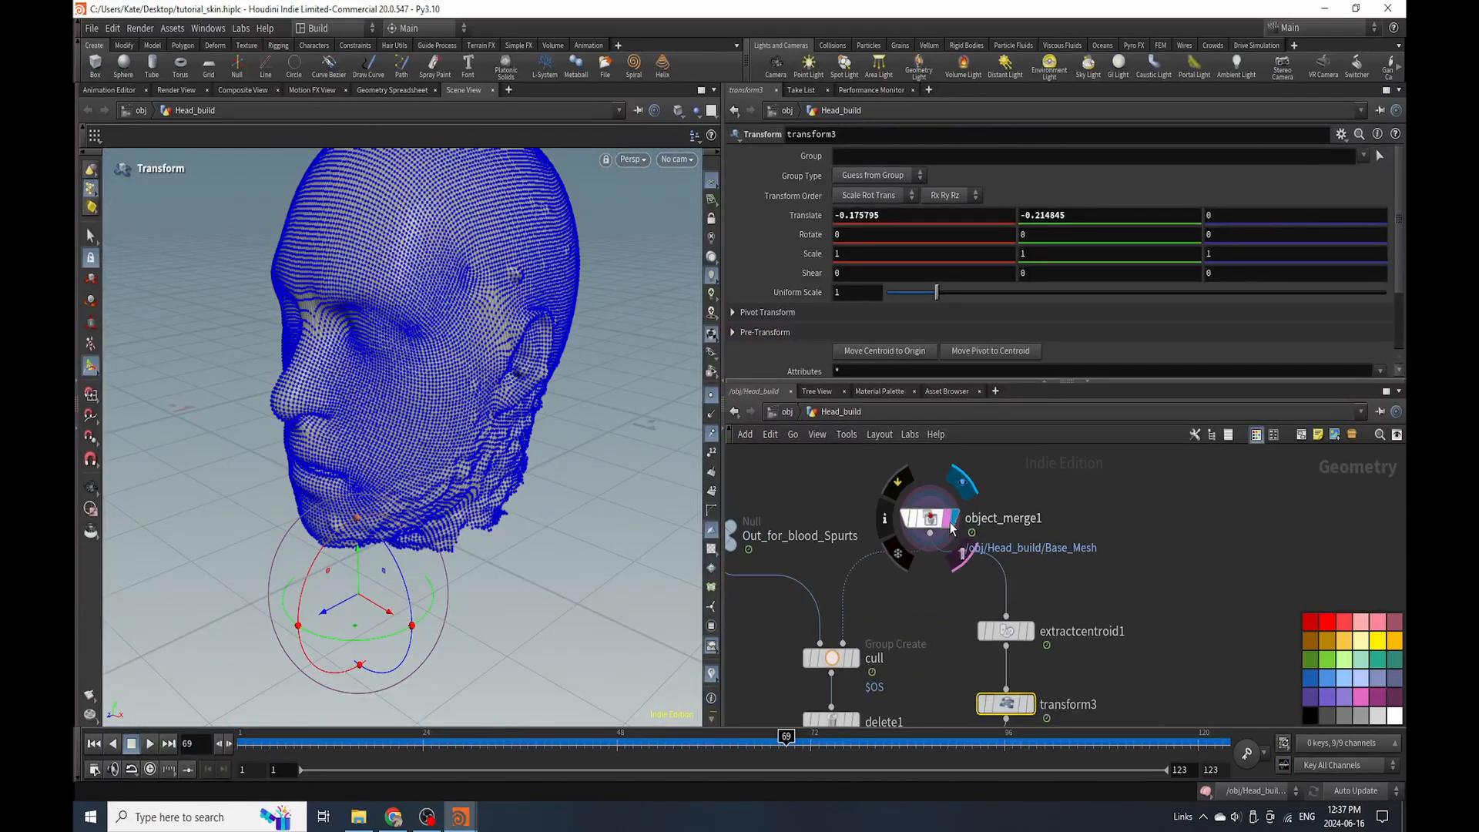
{"action": "scroll", "coordinate": [940, 542], "scroll_direction": "down", "scroll_amount": 5}
{"action": "key", "text": "Tab"}
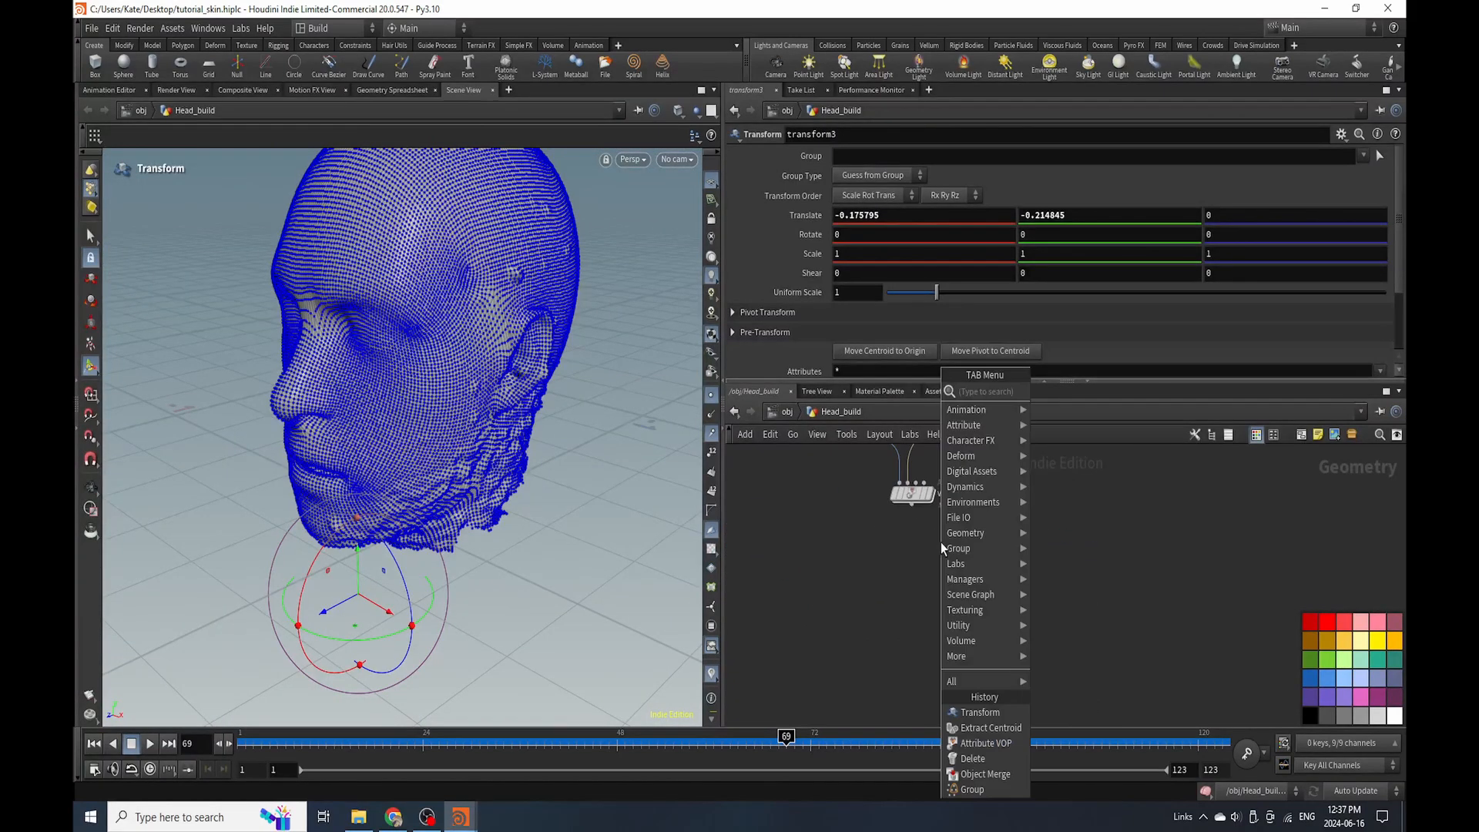
{"action": "type", "text": "pop"}
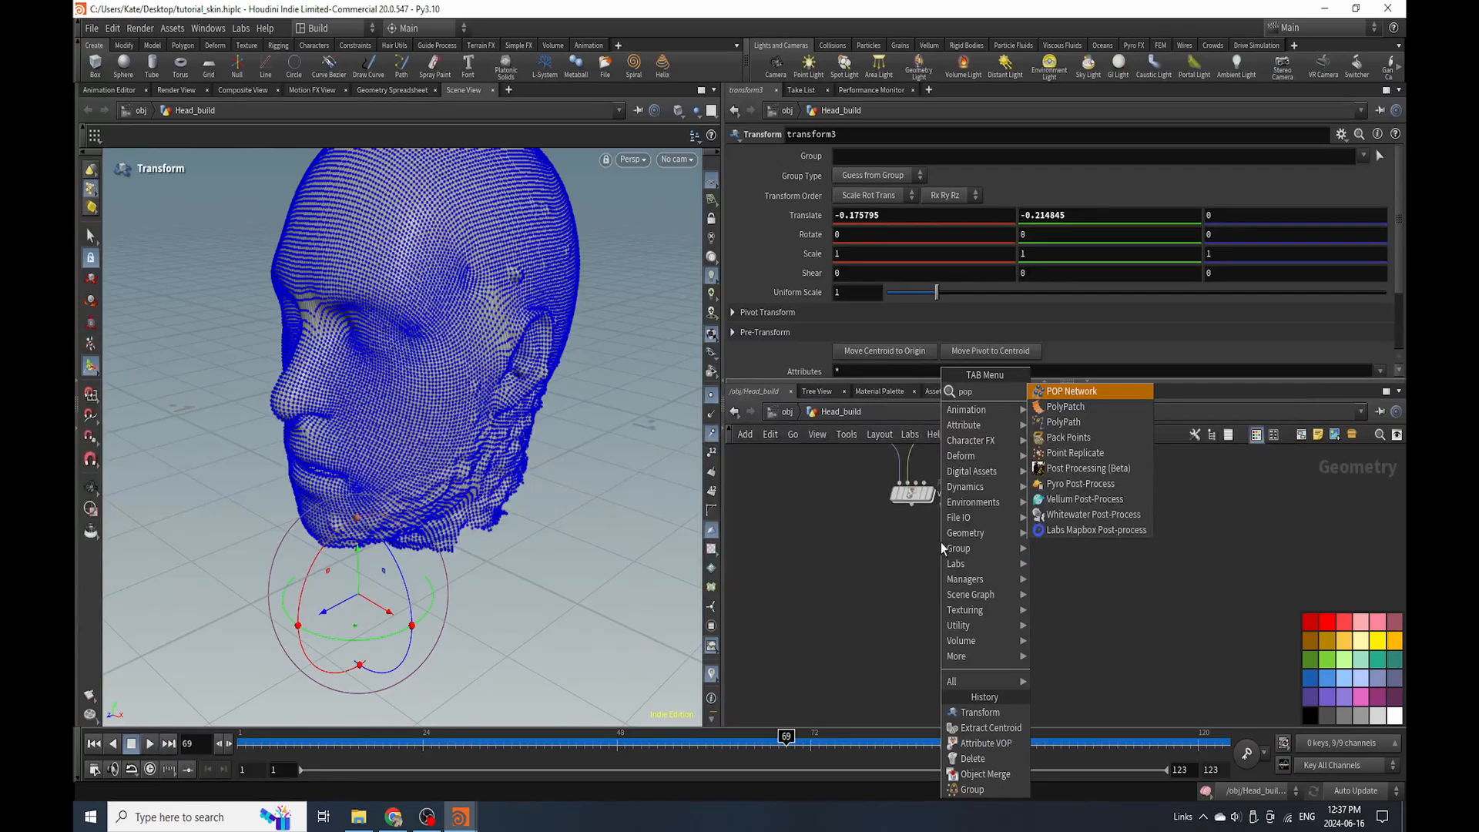
{"action": "key", "text": "Escape"}
Add a Scatter node connected below the velocity Attribute VOP and display its result.
{"action": "key", "text": "Tab"}
{"action": "mouse_move", "coordinate": [941, 471]}
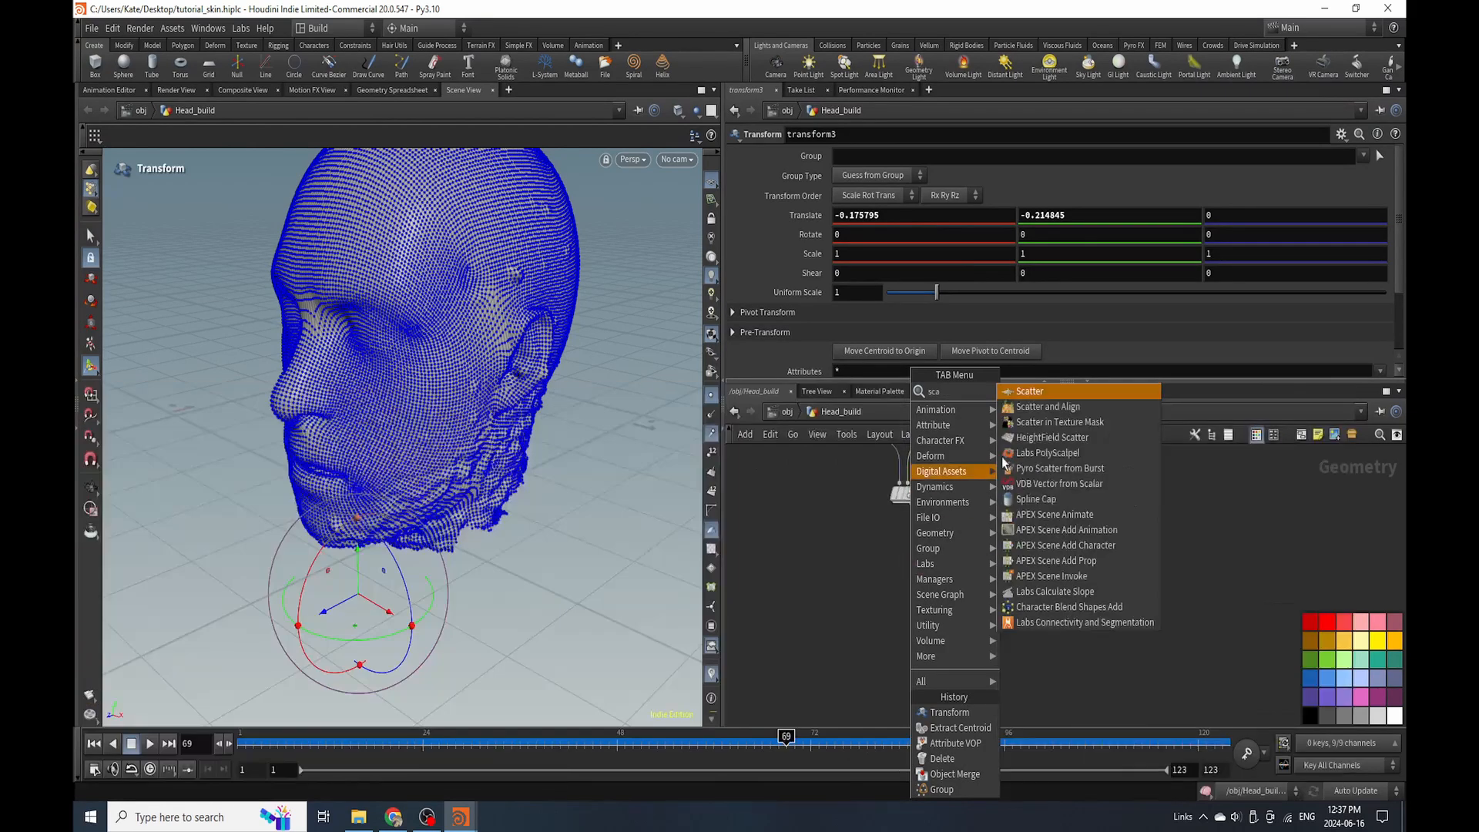
{"action": "left_click", "coordinate": [1056, 394]}
{"action": "left_click", "coordinate": [880, 539]}
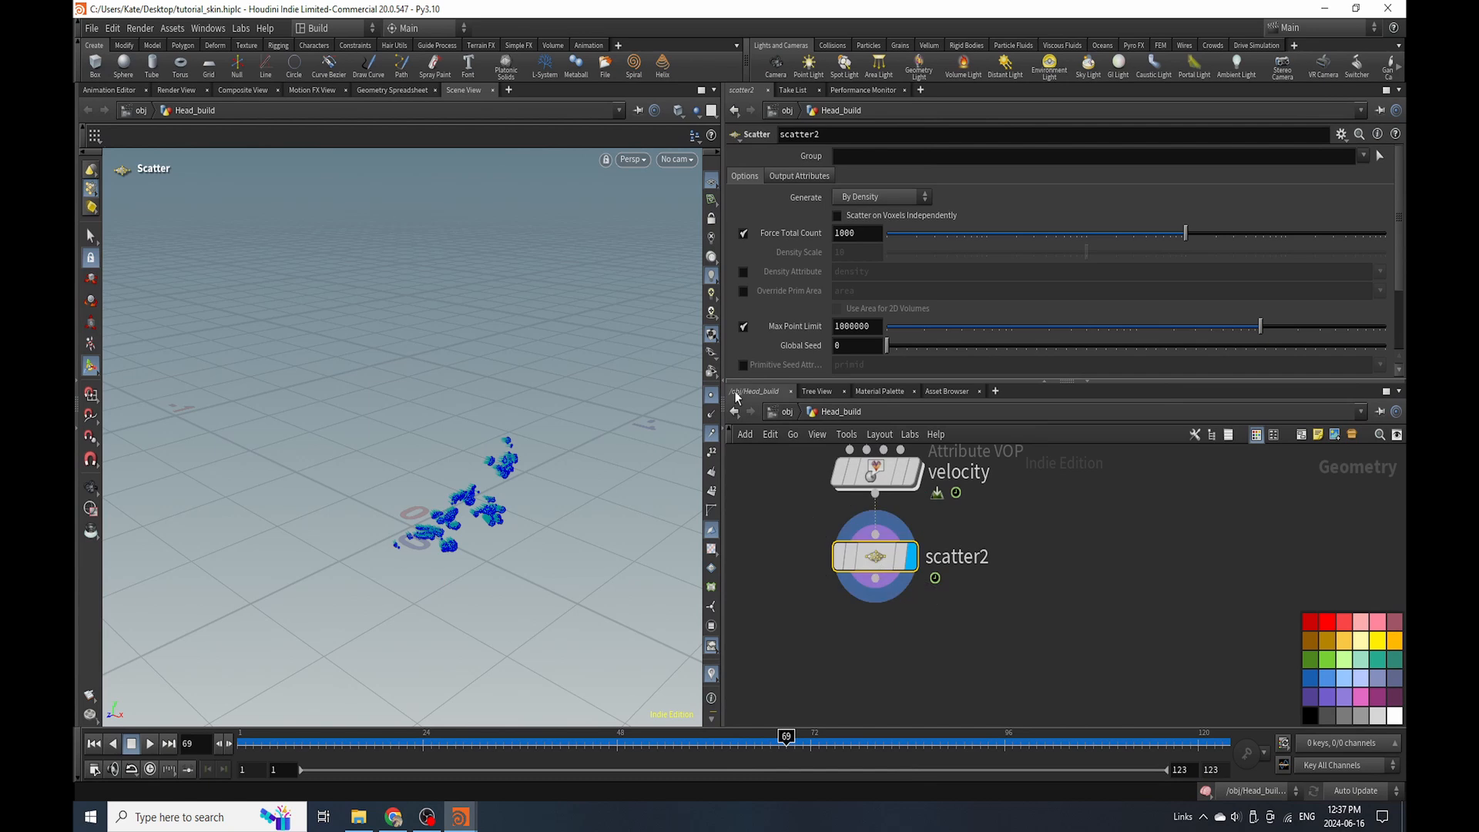
Turn off the viewport's point display and examine the scattered velocity vectors up close.
{"action": "left_click", "coordinate": [711, 394]}
{"action": "scroll", "coordinate": [505, 492], "scroll_direction": "up", "scroll_amount": 5}
{"action": "left_click_drag", "start_coordinate": [493, 524], "coordinate": [523, 462], "text": "alt"}
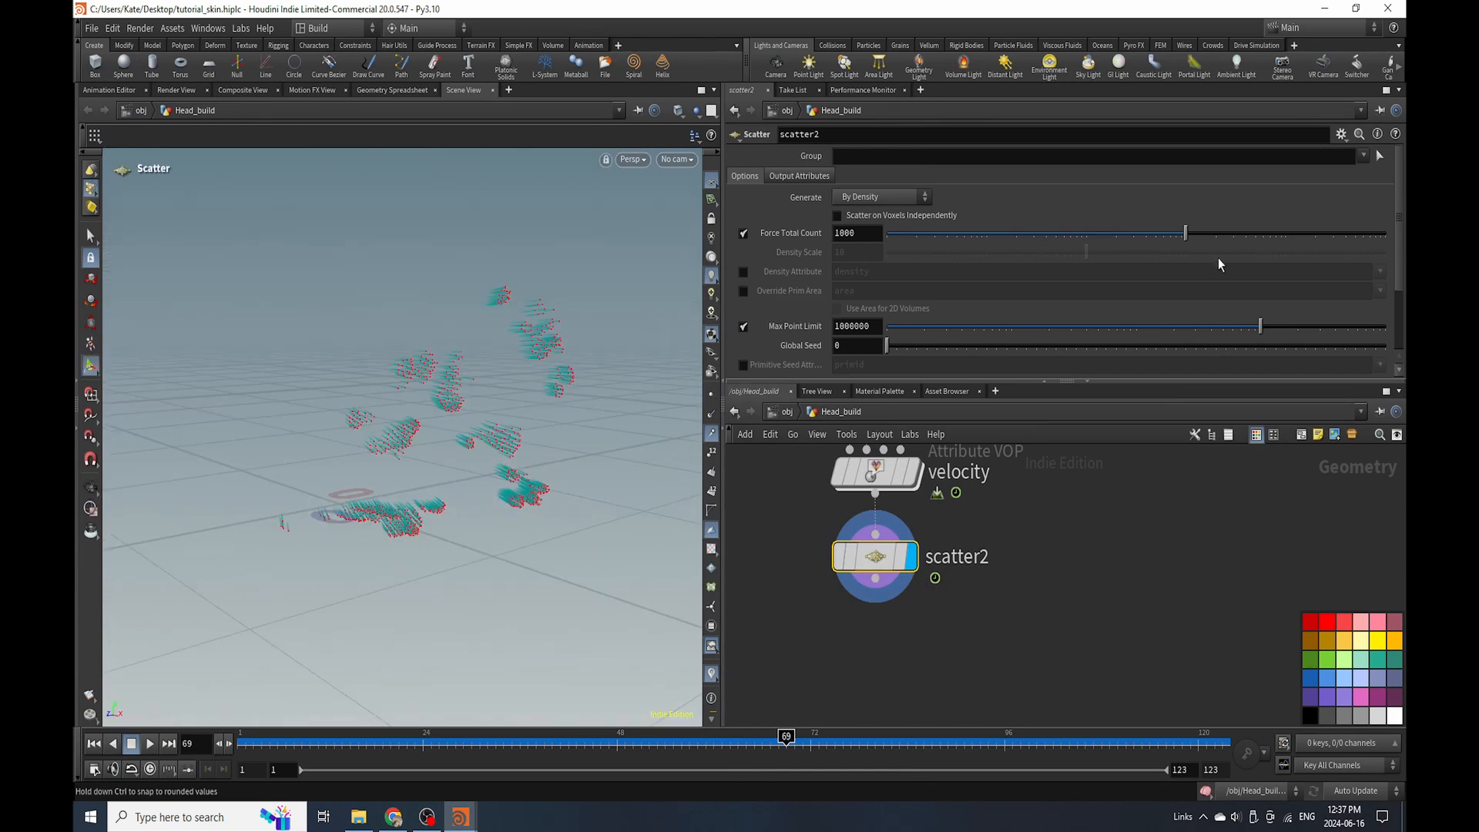
Set the Scatter node's Force Total Count to 46053.
{"action": "left_click_drag", "start_coordinate": [1237, 234], "coordinate": [1329, 233]}
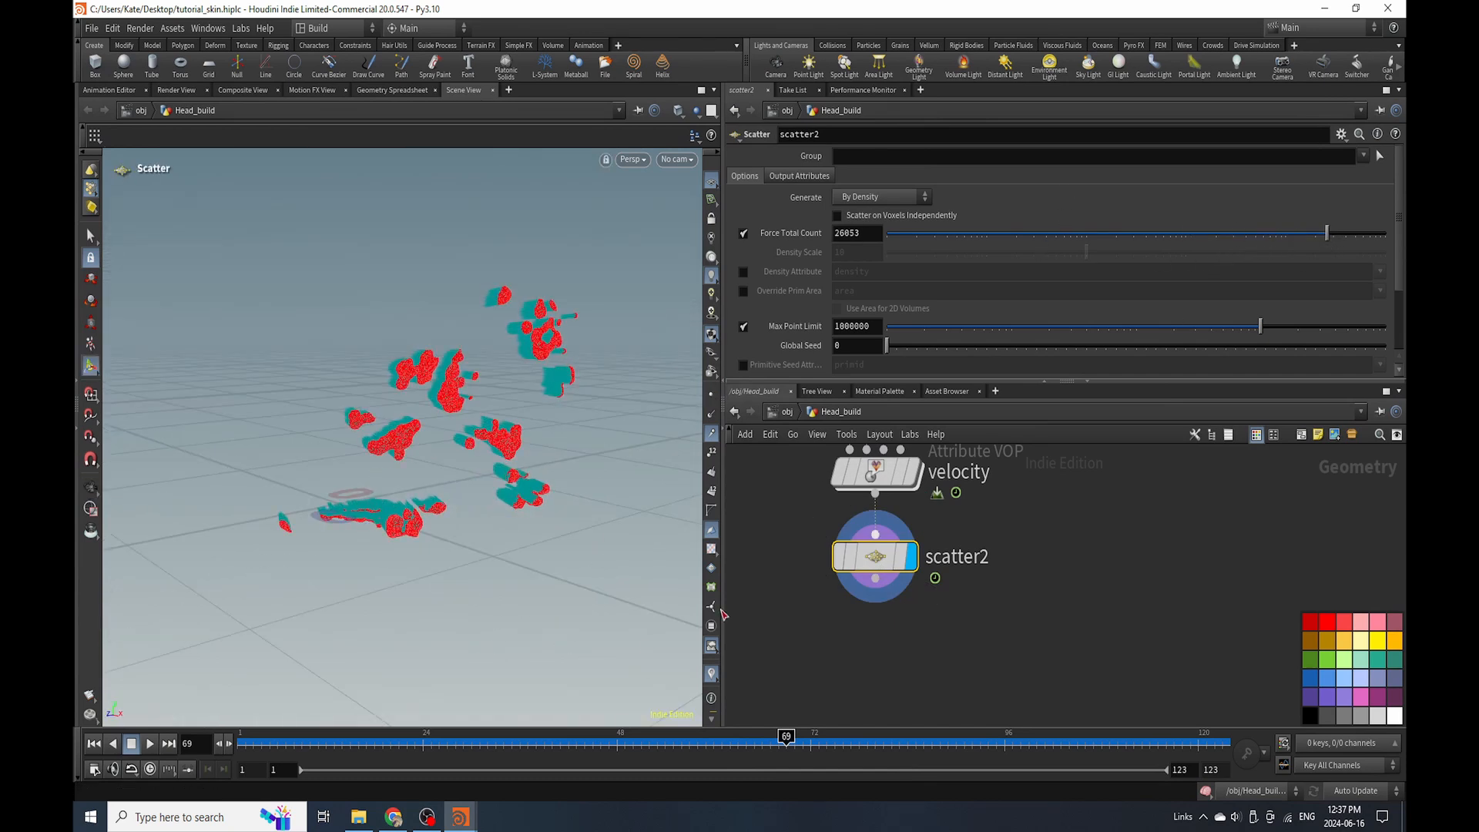
{"action": "scroll", "coordinate": [866, 270], "scroll_direction": "down", "scroll_amount": 2}
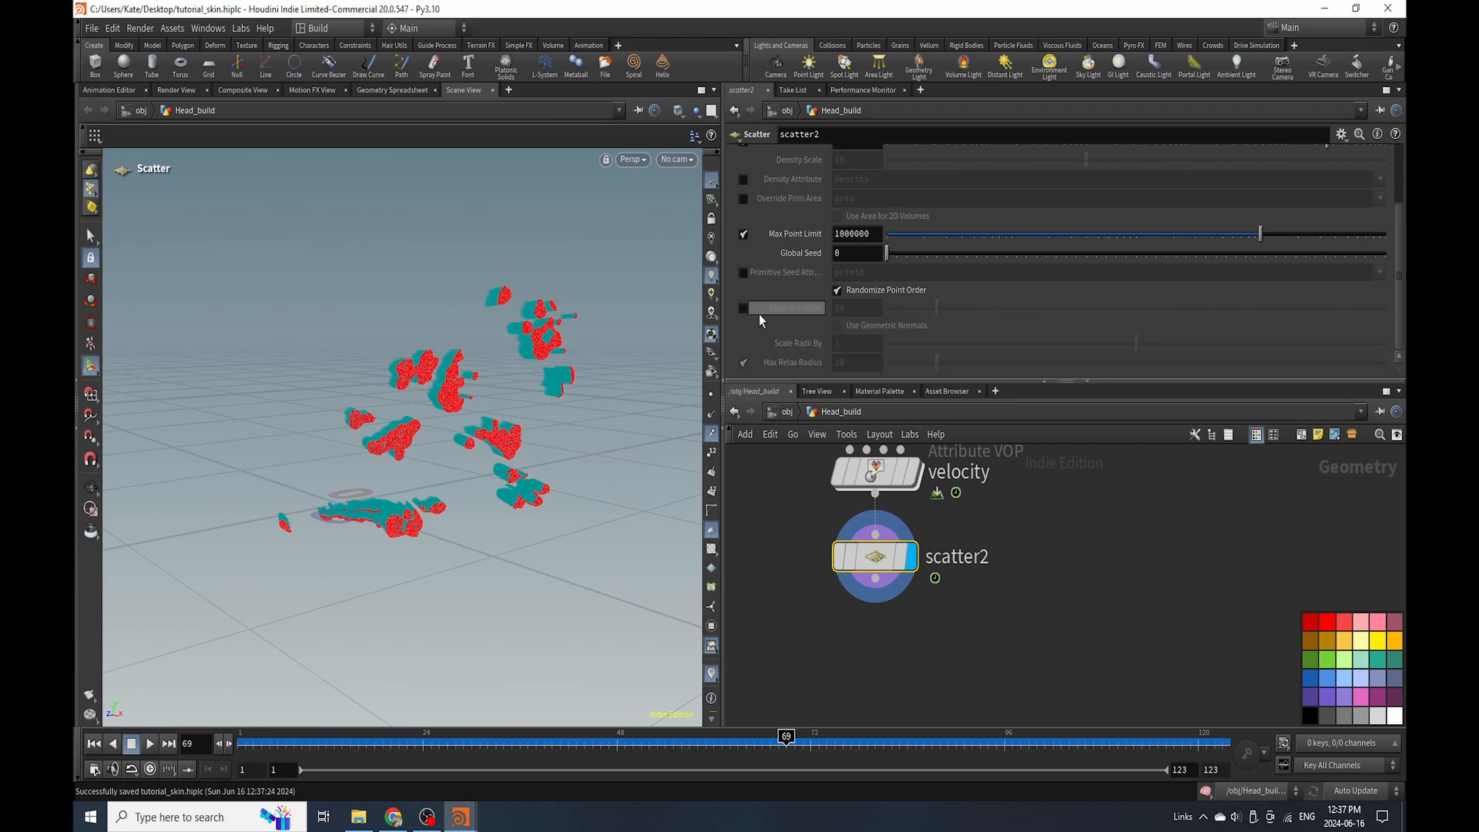
{"action": "scroll", "coordinate": [796, 216], "scroll_direction": "up", "scroll_amount": 2}
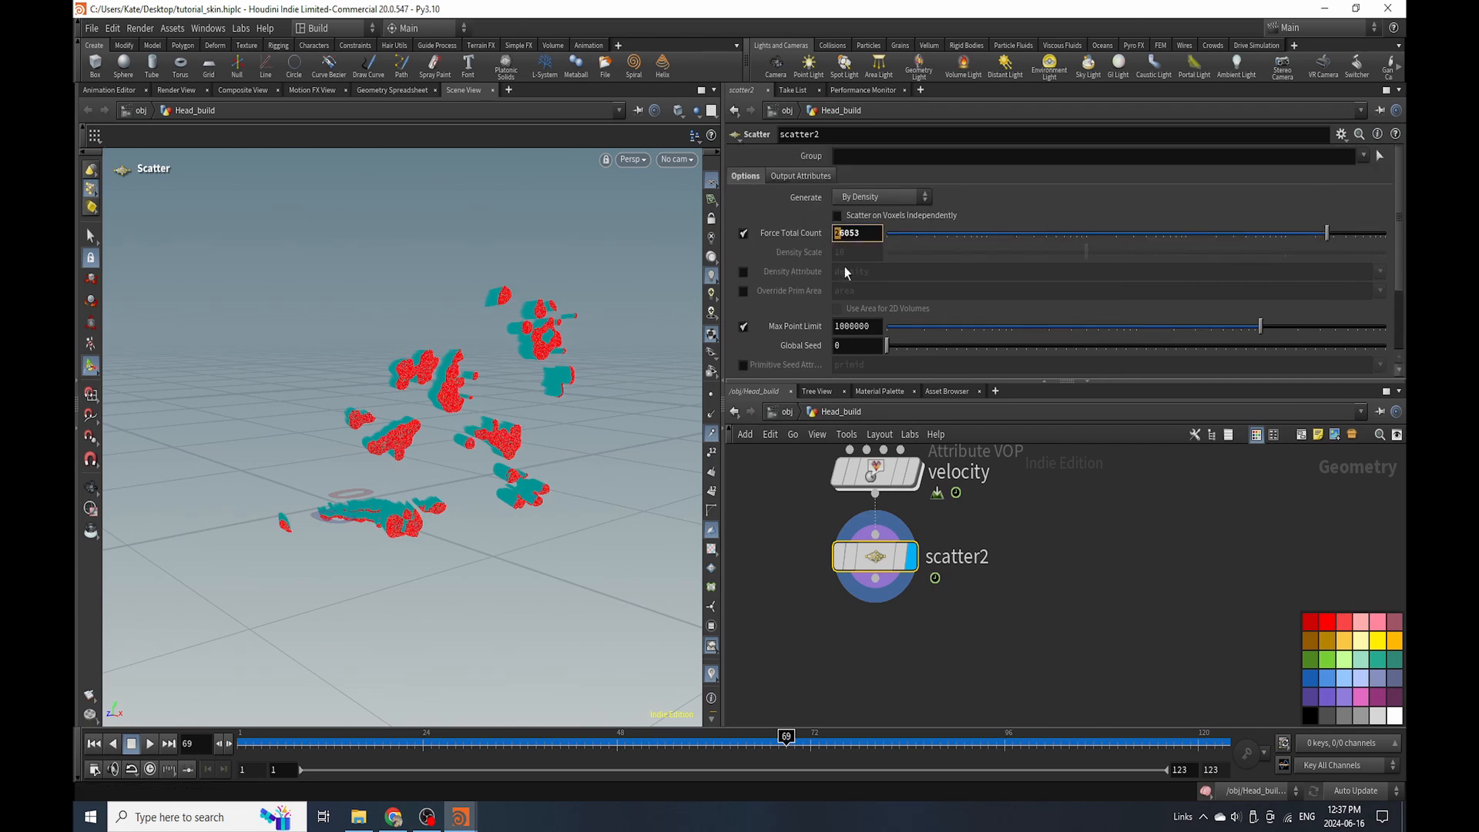
{"action": "left_click_drag", "start_coordinate": [510, 424], "coordinate": [462, 400]}
Add a POP Network below scatter2 and wire scatter2's output into its first input.
{"action": "middle_click_drag", "start_coordinate": [898, 670], "coordinate": [940, 569]}
{"action": "key", "text": "Tab"}
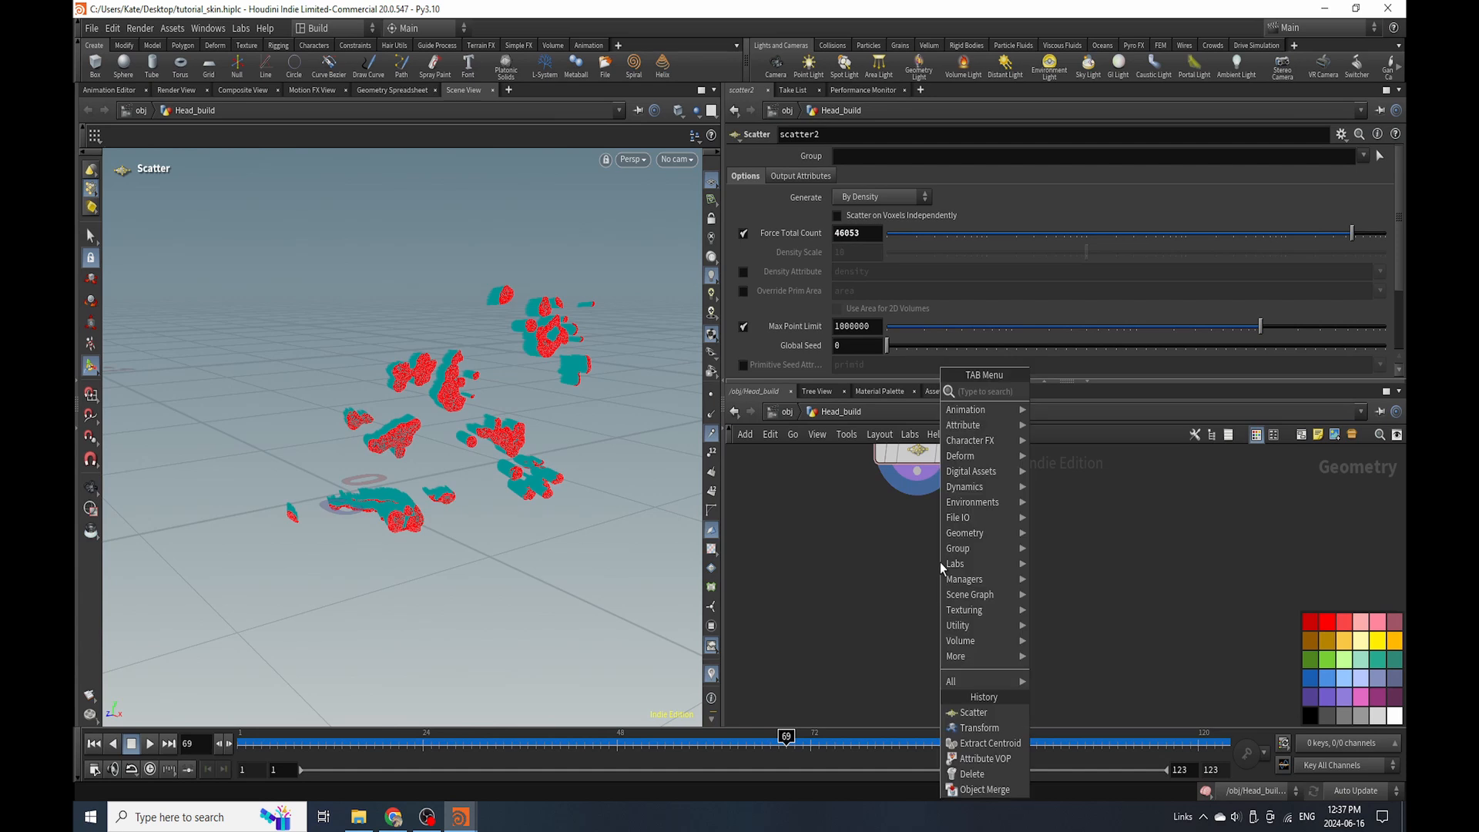
{"action": "type", "text": "pop"}
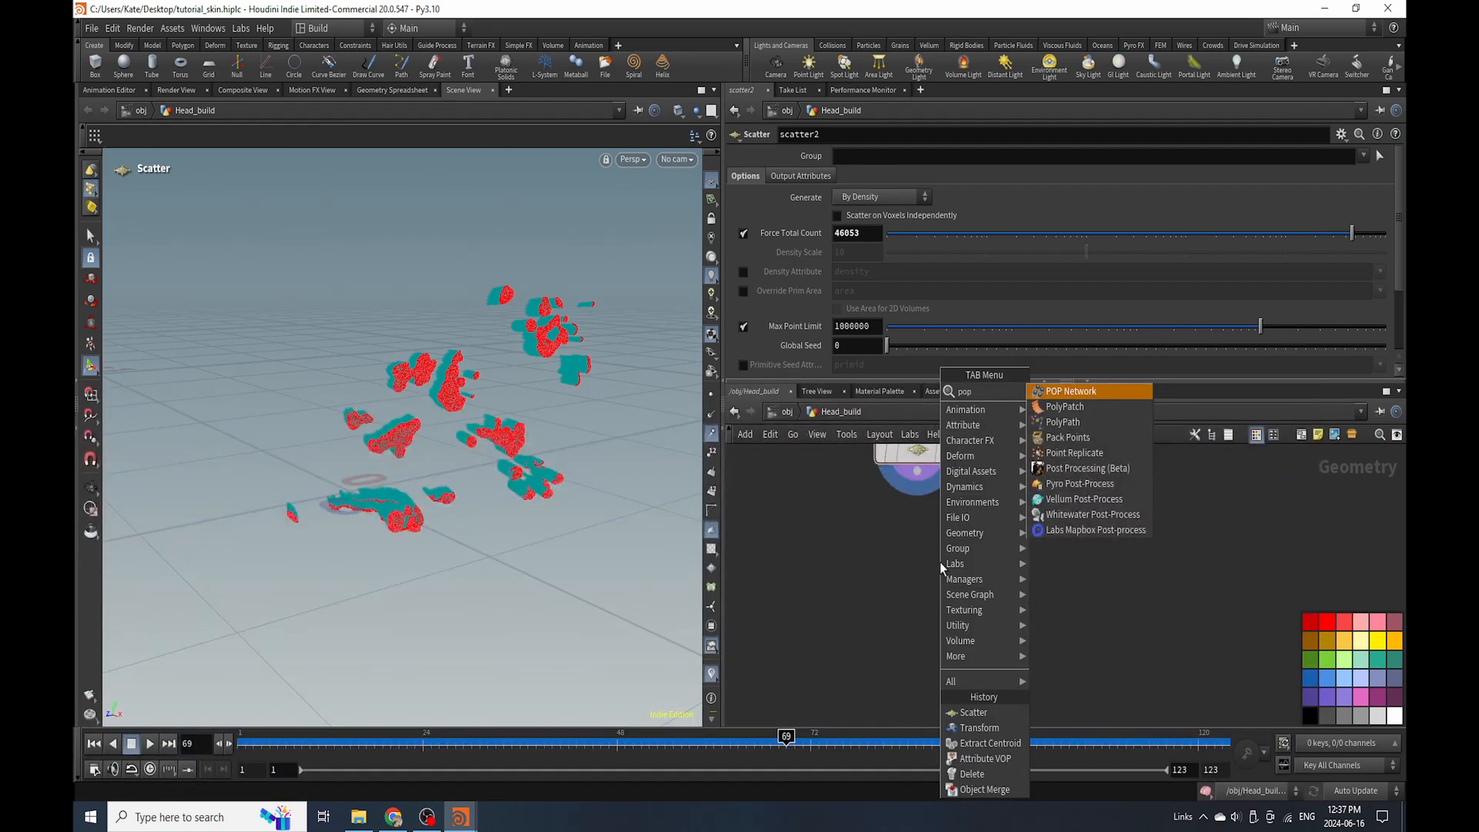
{"action": "left_click", "coordinate": [1067, 392]}
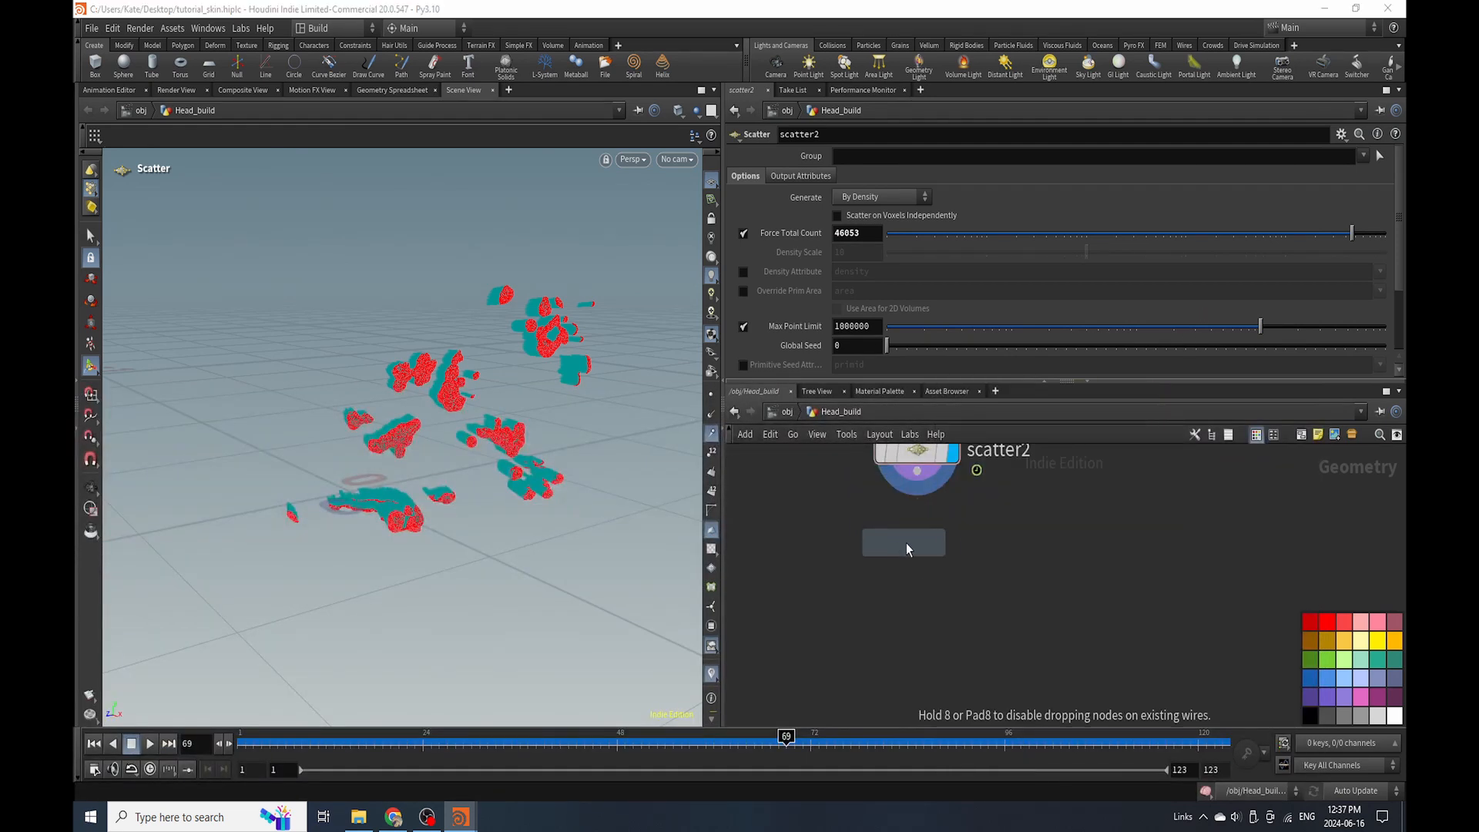
{"action": "left_click", "coordinate": [919, 494]}
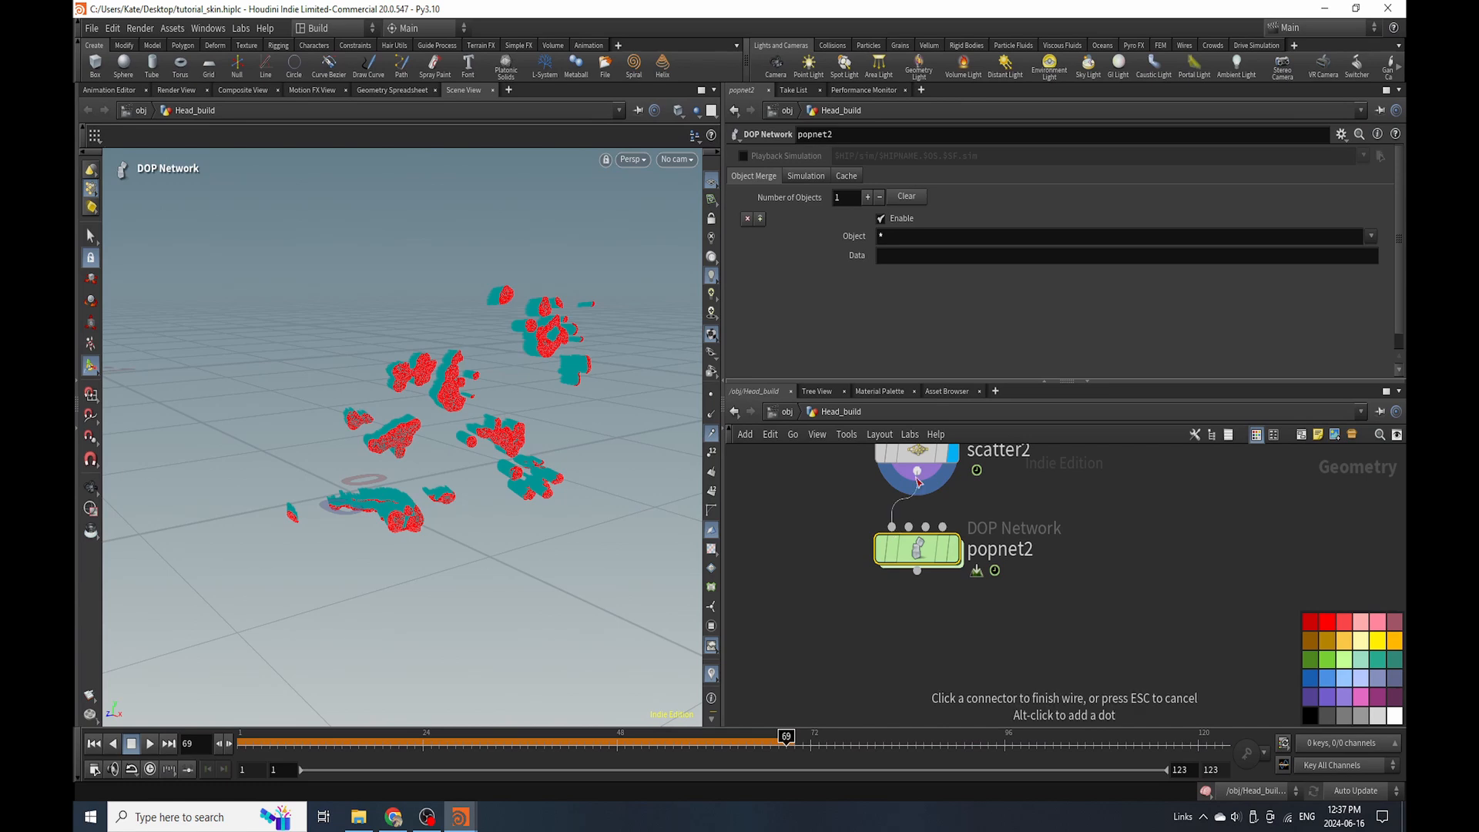
Inside the popnet2 network, reset the timeline to frame 1 and move the output node farther below popsolver.
{"action": "double_click", "coordinate": [916, 549]}
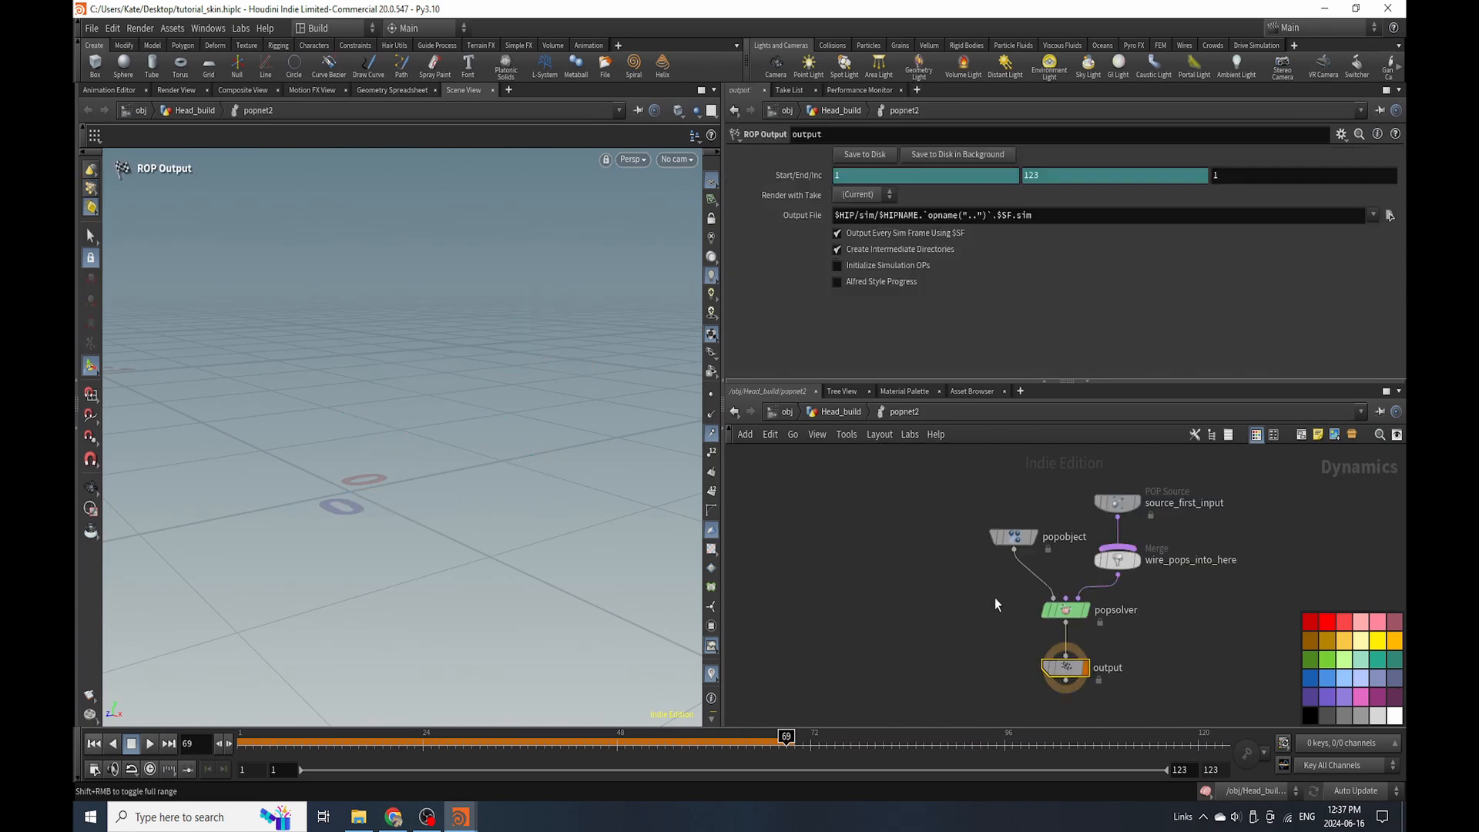
{"action": "key", "text": "ctrl+Up"}
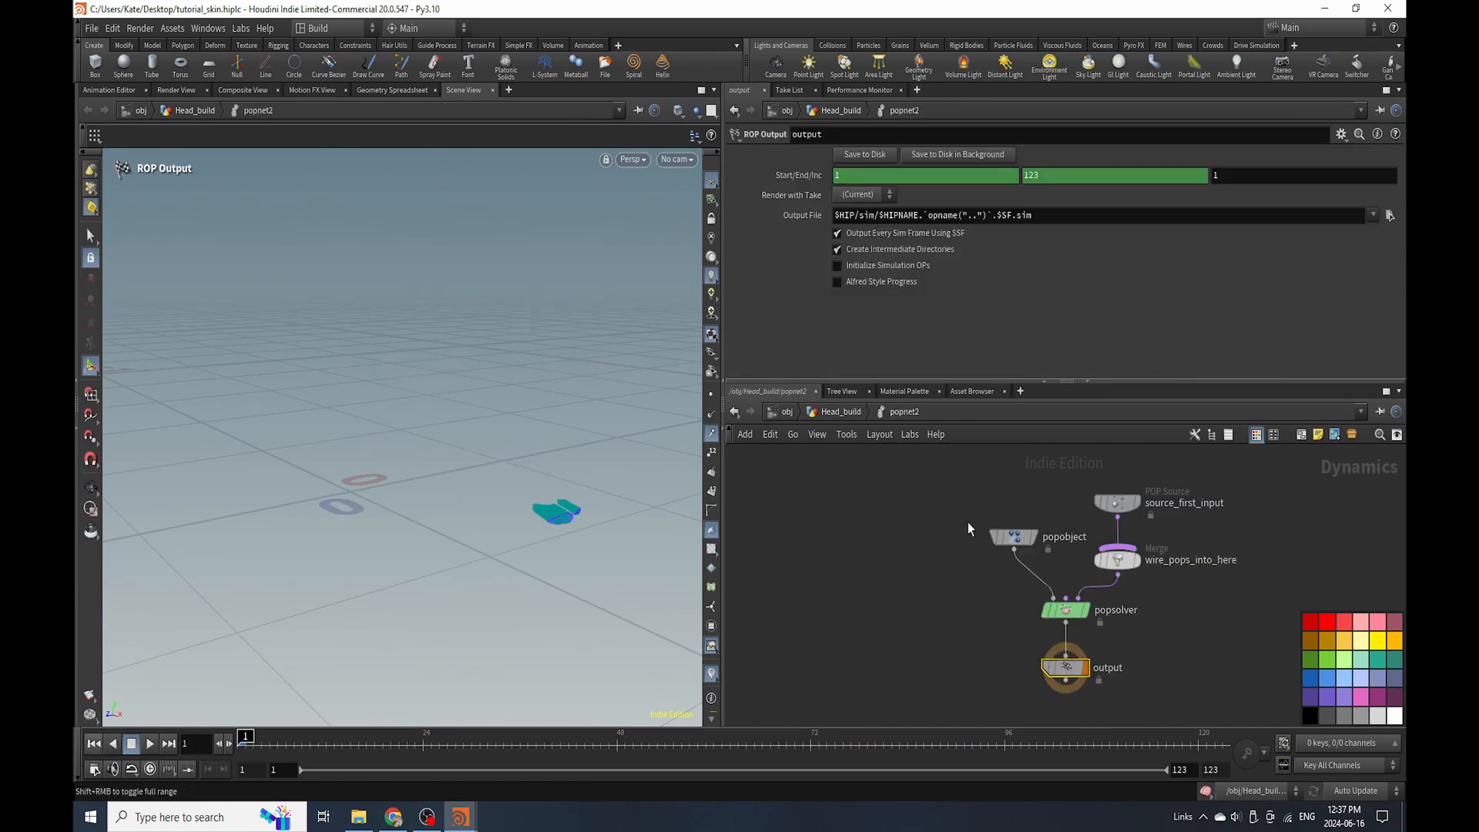
{"action": "scroll", "coordinate": [967, 520], "scroll_direction": "down", "scroll_amount": 5}
{"action": "scroll", "coordinate": [1034, 566], "scroll_direction": "up", "scroll_amount": 4}
{"action": "left_click_drag", "start_coordinate": [975, 591], "coordinate": [986, 647]}
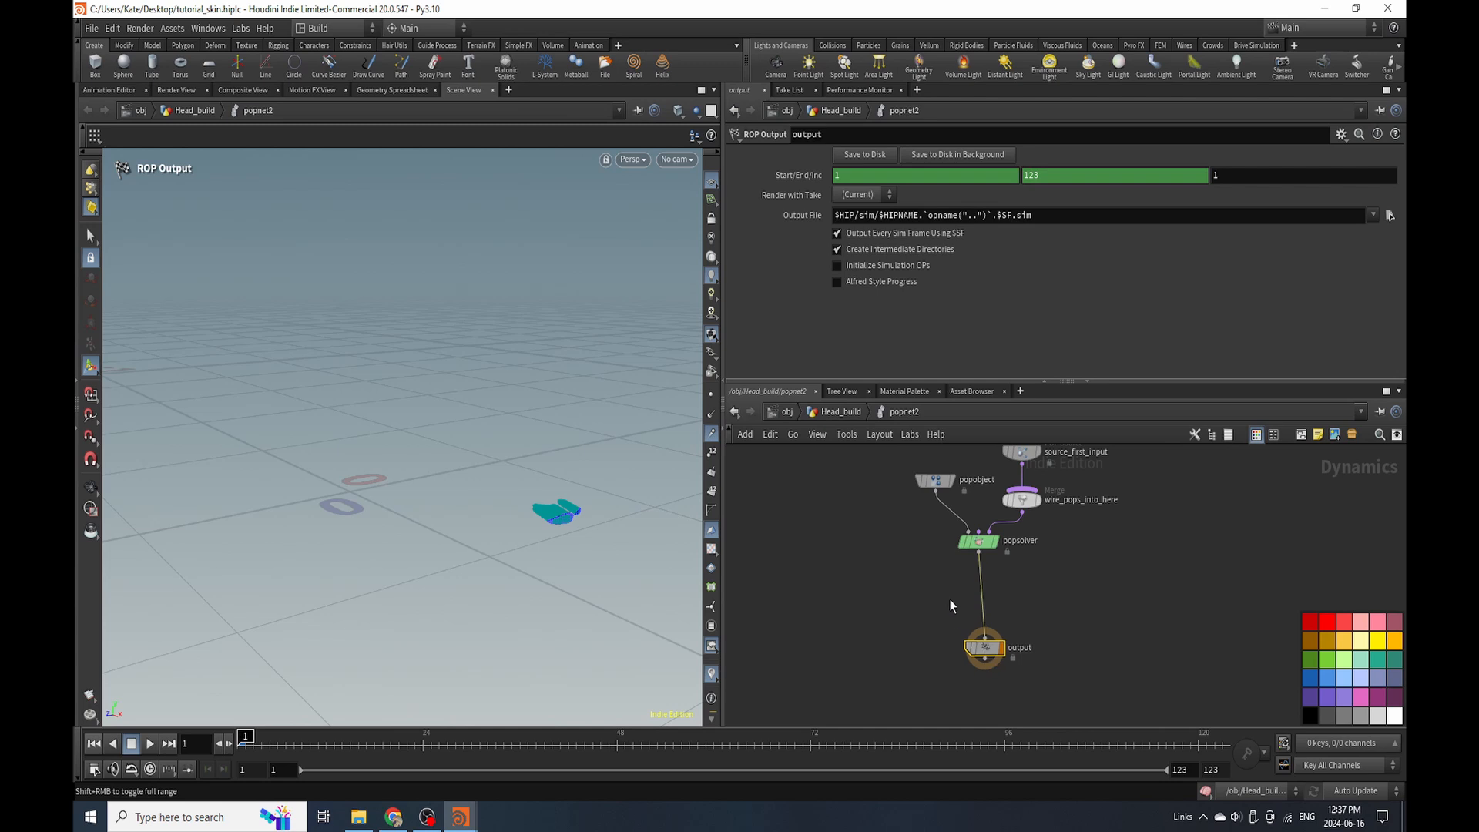
Insert a Merge node between popsolver and output, and move both it and output farther below popsolver.
{"action": "key", "text": "Tab"}
{"action": "type", "text": "merge"}
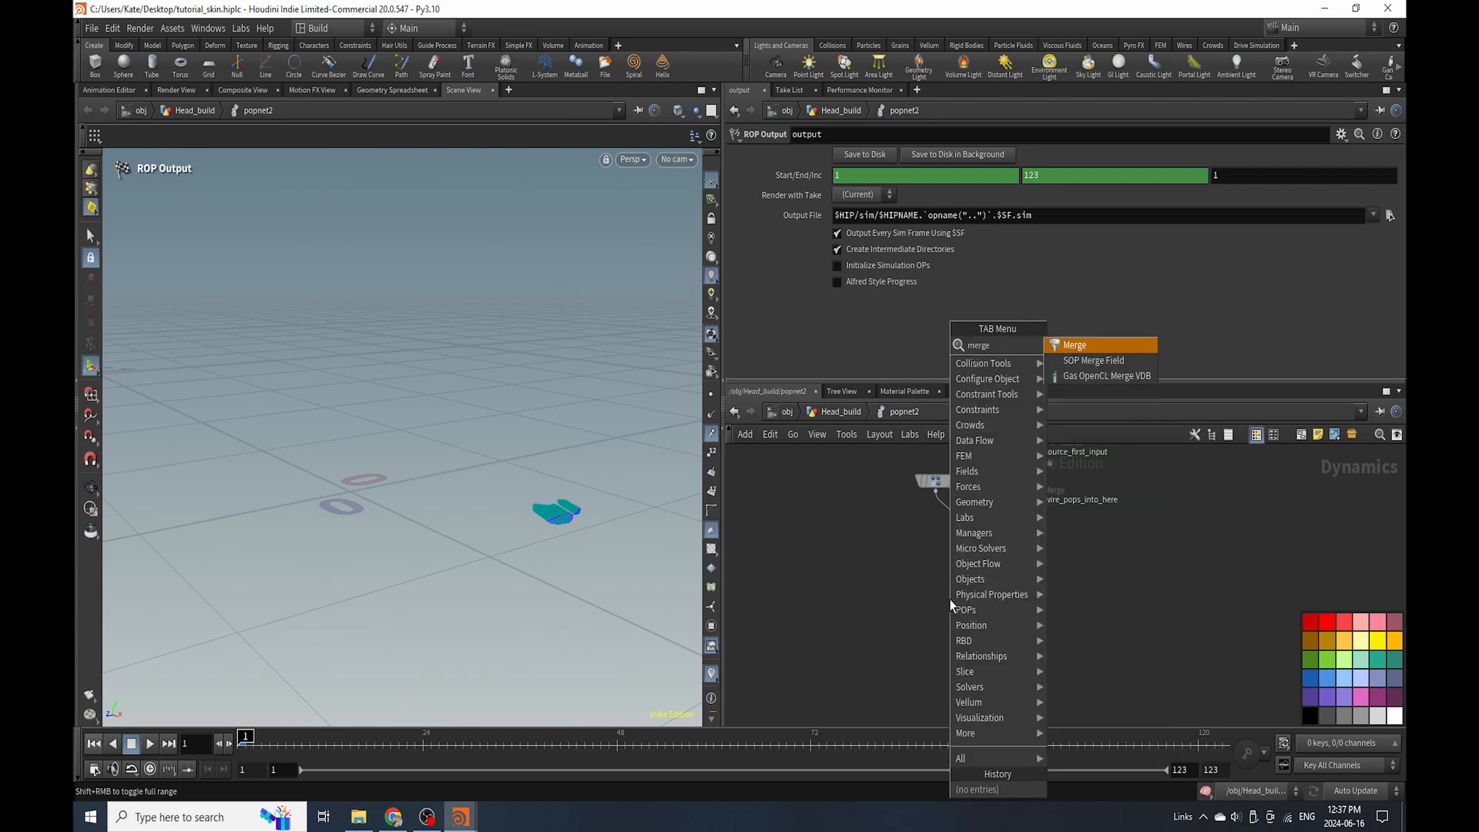
{"action": "left_click", "coordinate": [1098, 345]}
{"action": "left_click", "coordinate": [983, 612]}
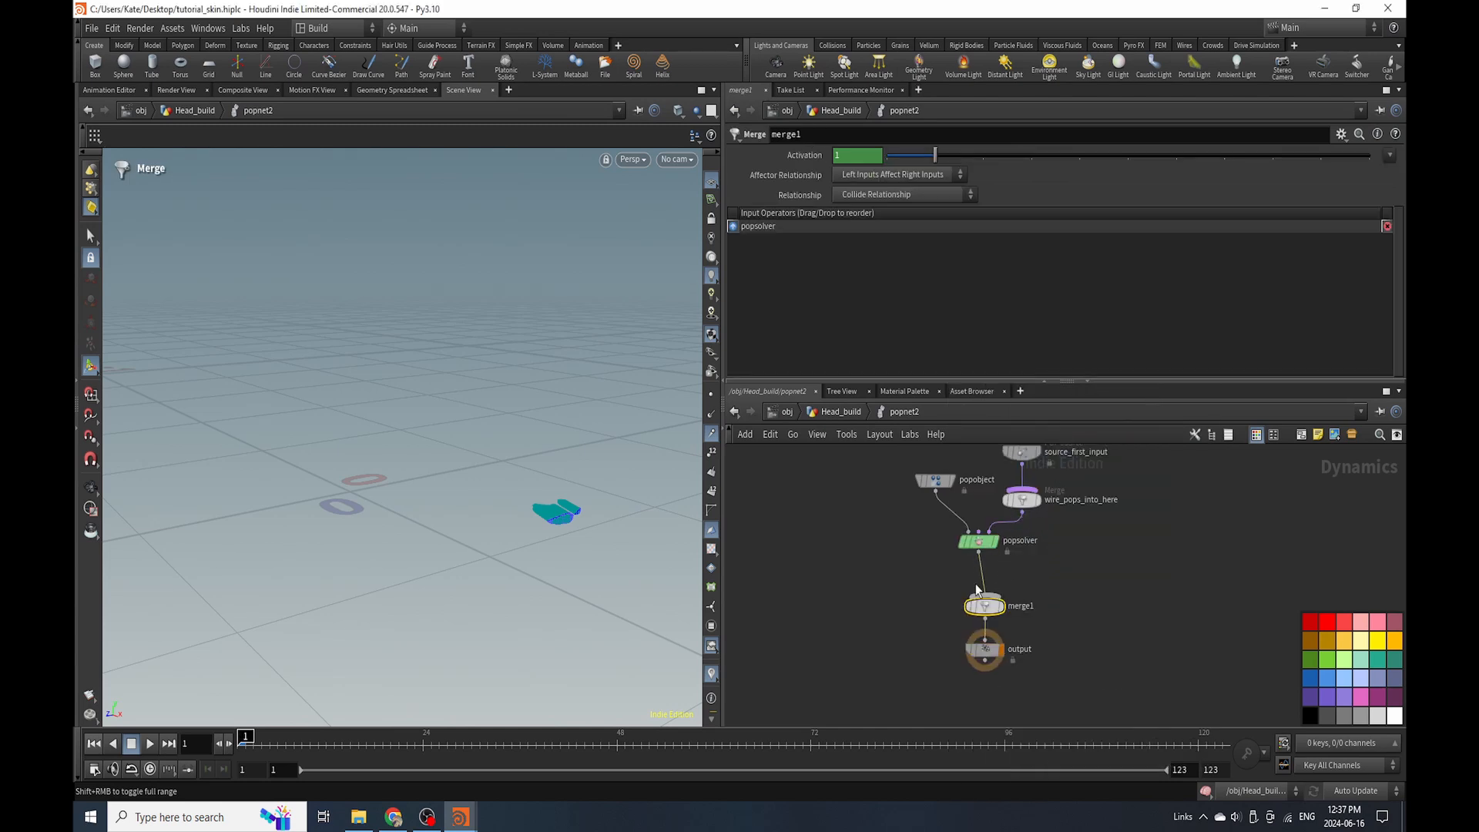
{"action": "left_click_drag", "start_coordinate": [1013, 665], "coordinate": [1013, 662]}
{"action": "left_click_drag", "start_coordinate": [969, 595], "coordinate": [955, 638]}
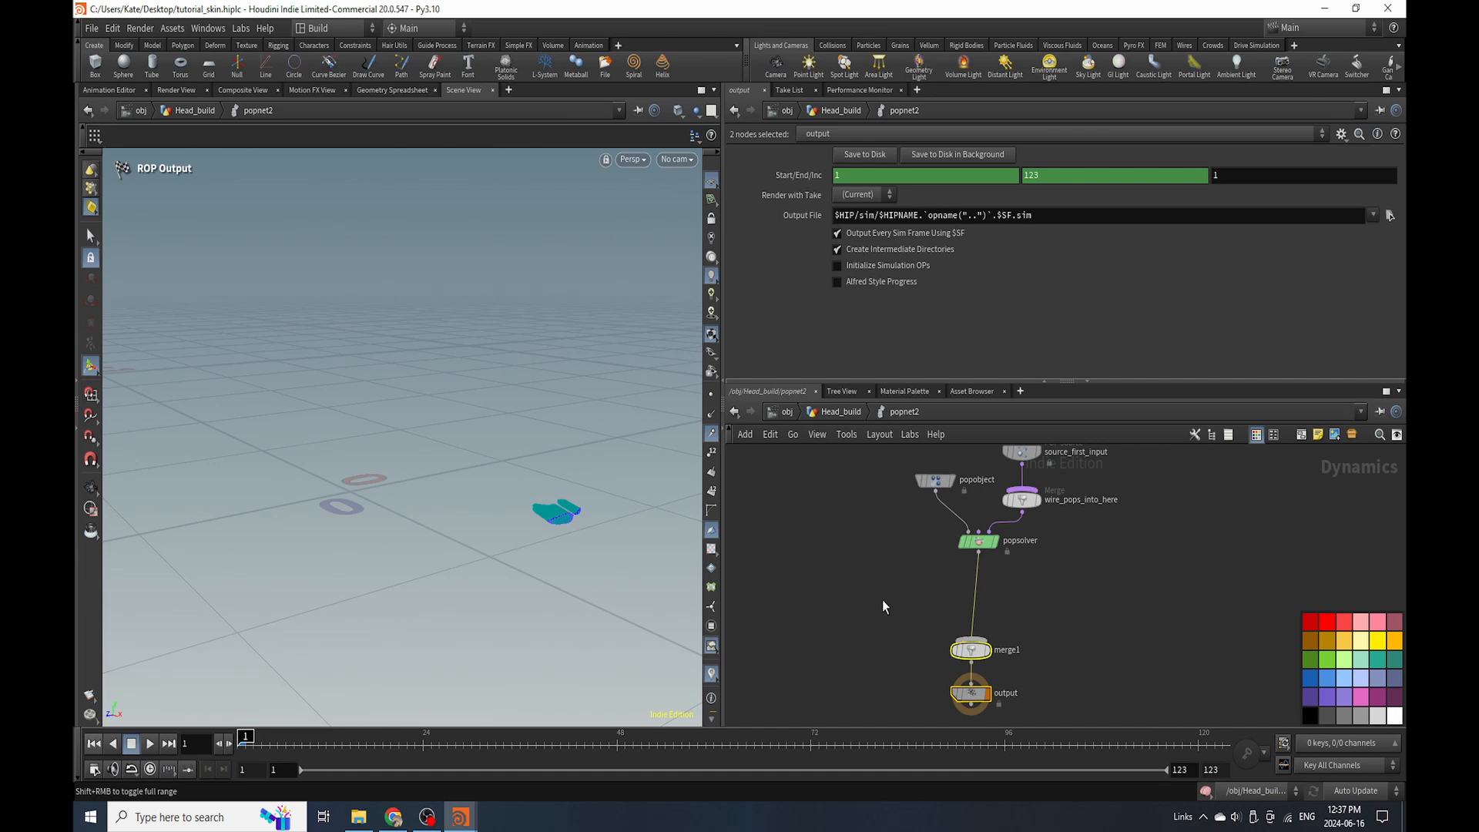
Add a Ground Plane node, wire it into merge1, and reorder merge1's inputs so the ground plane comes before popsolver.
{"action": "key", "text": "Tab"}
{"action": "type", "text": "grou"}
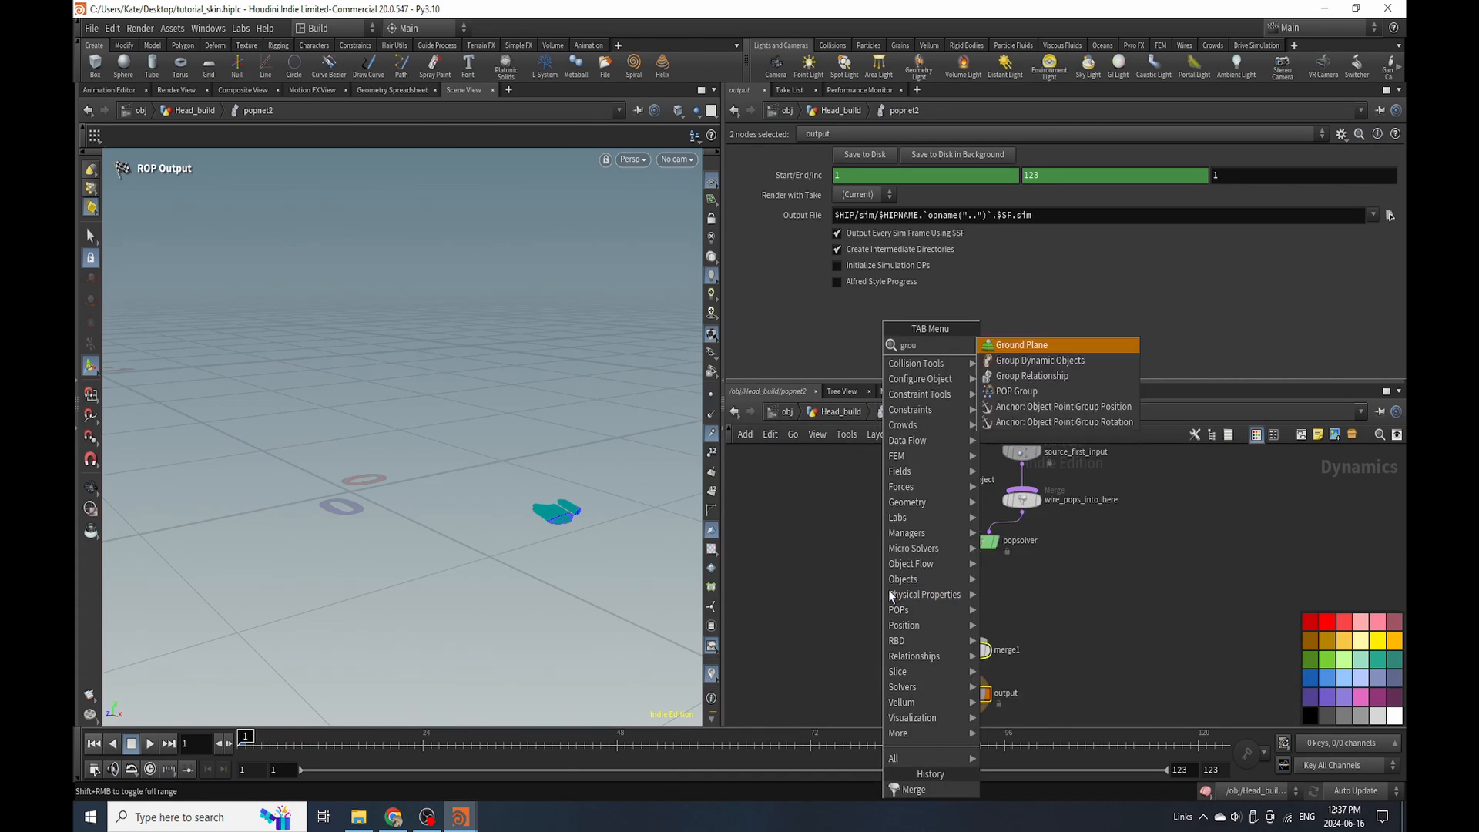
{"action": "key", "text": "Return"}
{"action": "left_click", "coordinate": [829, 565]}
{"action": "left_click_drag", "start_coordinate": [830, 576], "coordinate": [969, 639]}
{"action": "left_click", "coordinate": [971, 649]}
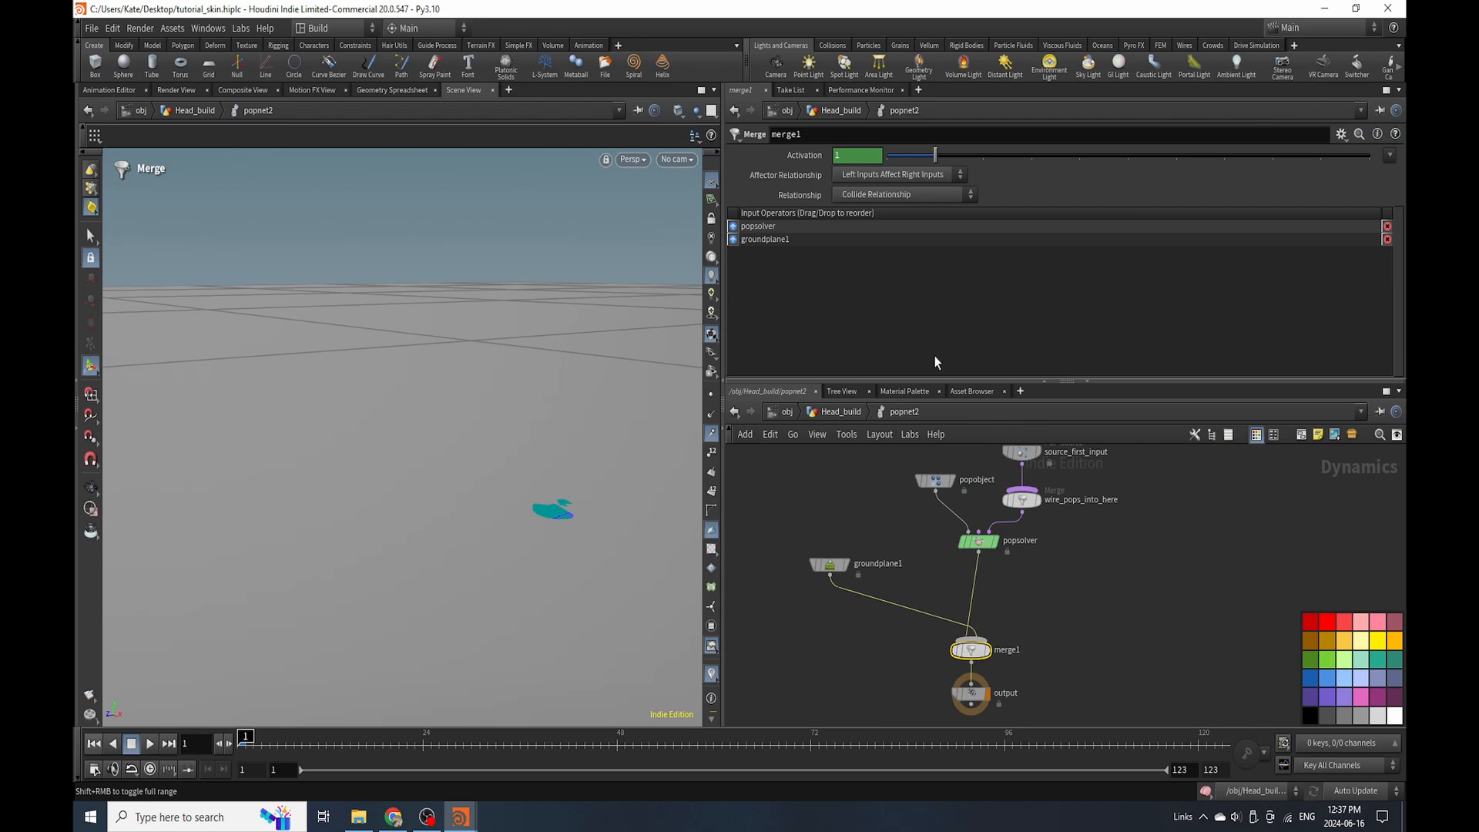
{"action": "left_click_drag", "start_coordinate": [816, 243], "coordinate": [812, 225]}
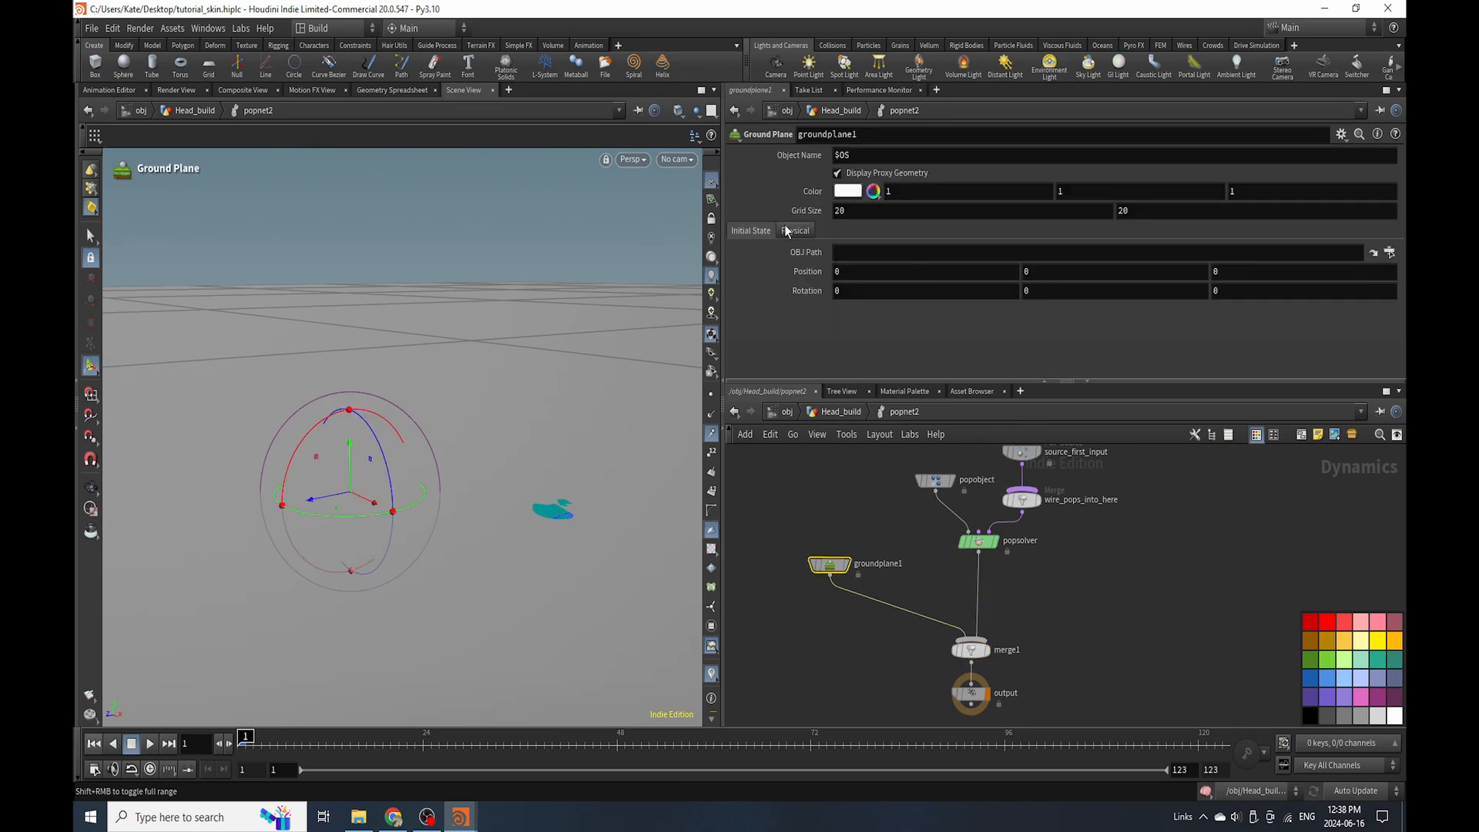
Set the ground plane's Bounce and Bounce Forward to 0 and its Y position to -0.02.
{"action": "left_click", "coordinate": [794, 231]}
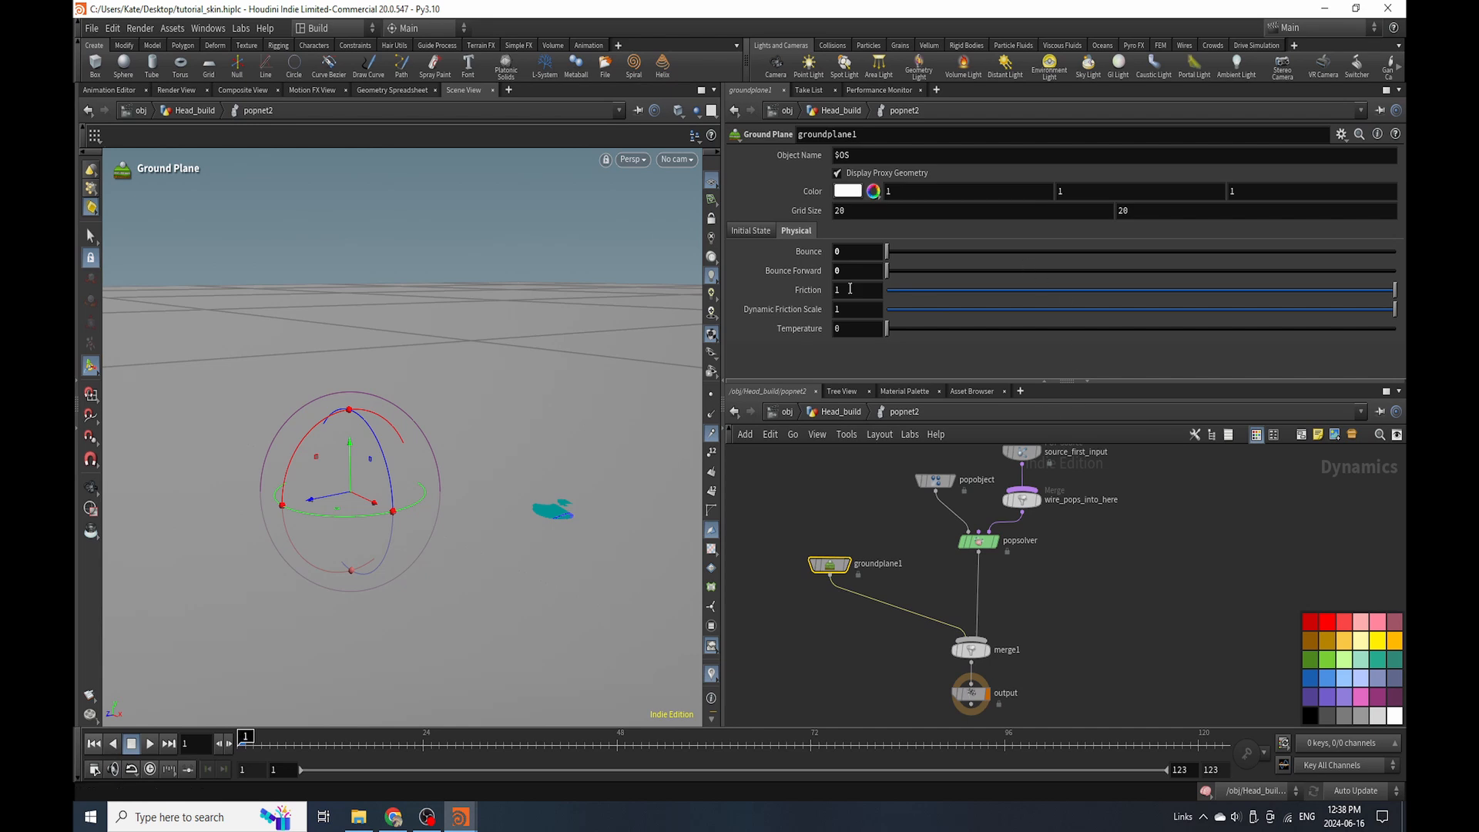
{"action": "left_click", "coordinate": [747, 231]}
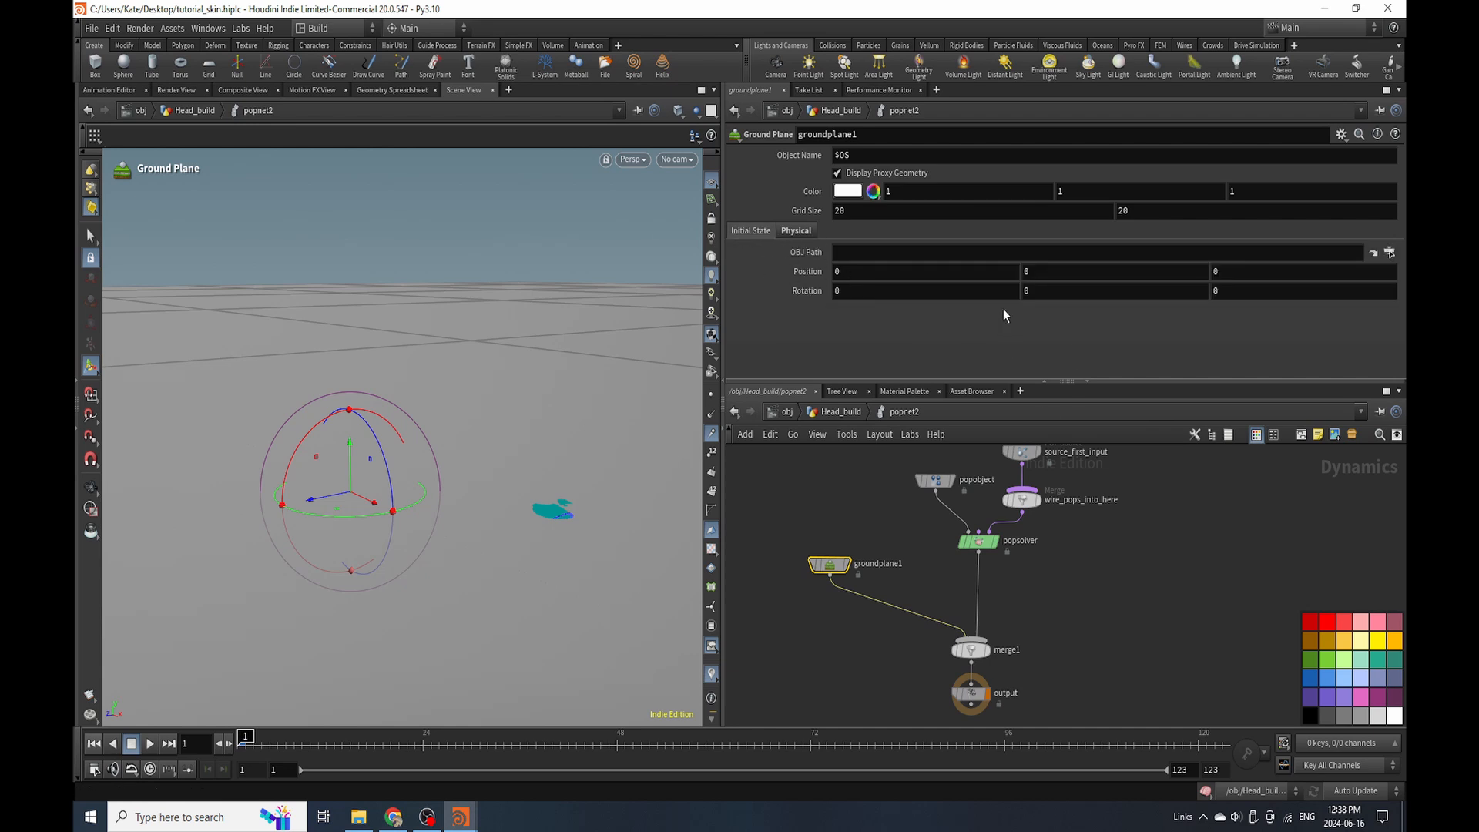
{"action": "left_click", "coordinate": [1082, 271]}
{"action": "type", "text": "-0.01"}
{"action": "key", "text": "Return"}
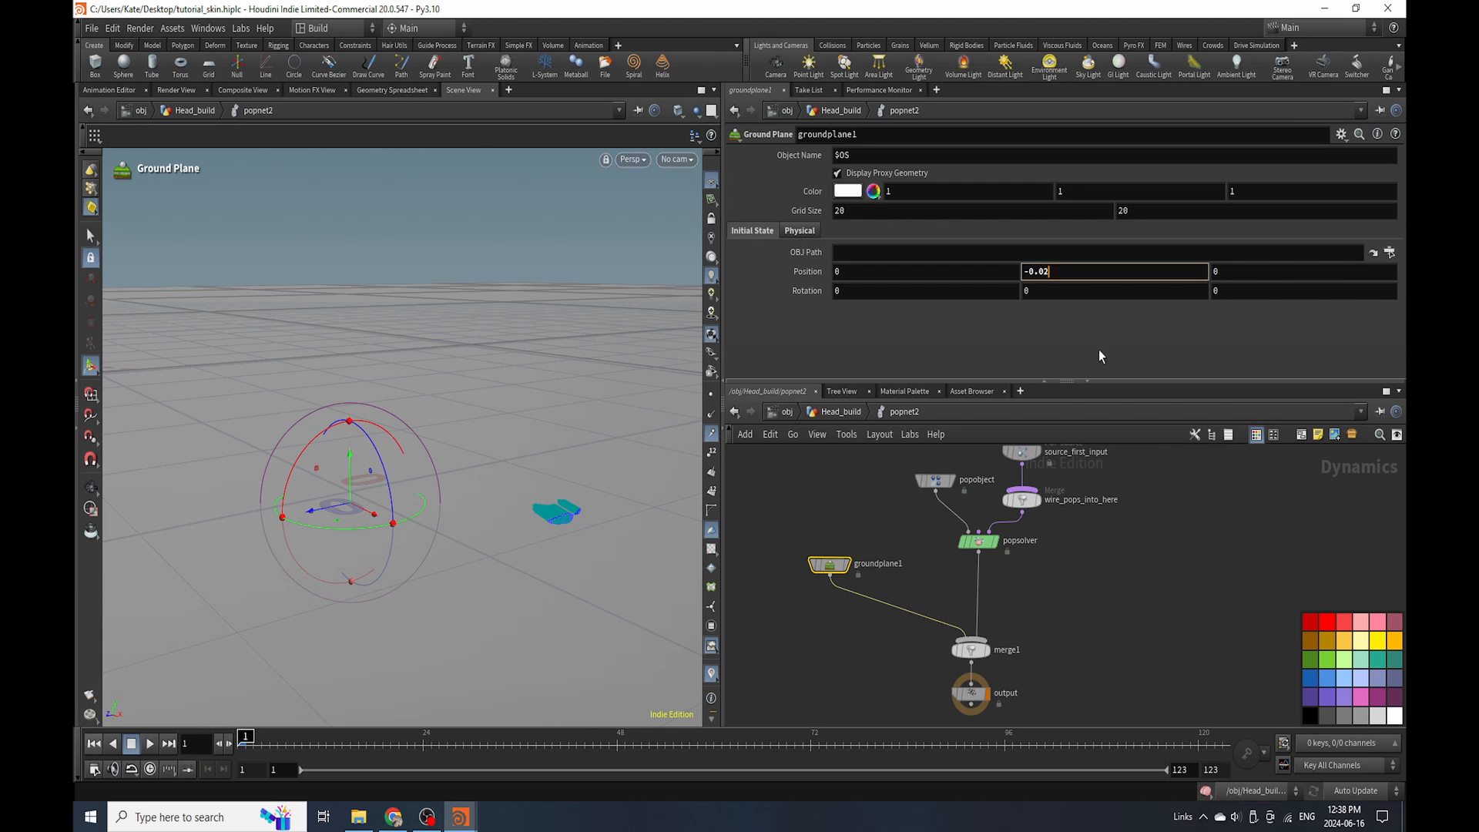
{"action": "key", "text": "Return"}
{"action": "key", "text": "Escape"}
{"action": "mouse_move", "coordinate": [528, 568]}
{"action": "left_mouse_down"}
{"action": "mouse_move", "coordinate": [538, 529]}
{"action": "mouse_move", "coordinate": [528, 546]}
{"action": "left_mouse_up"}
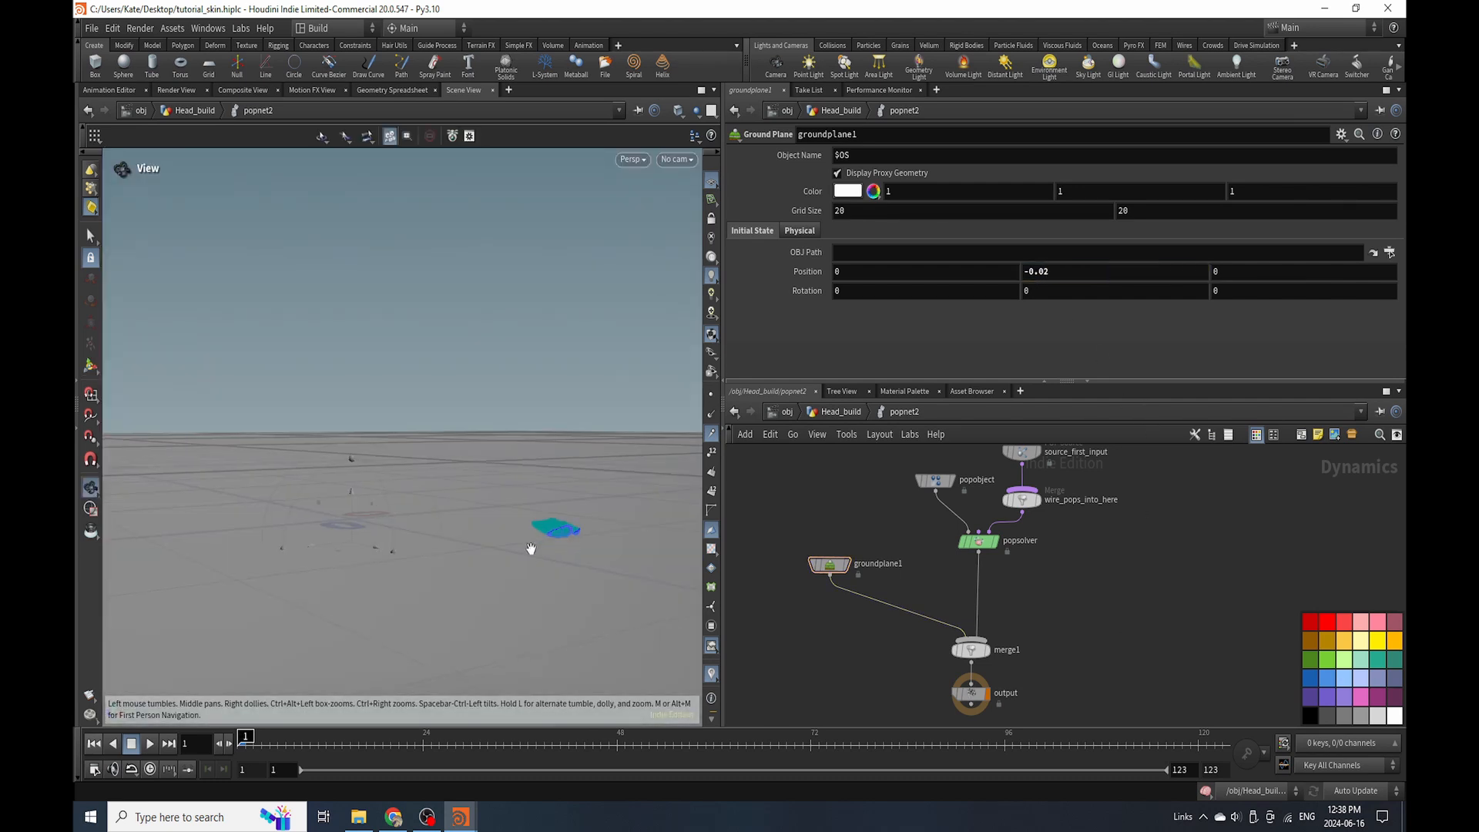
{"action": "key", "text": "Return"}
Delete the wire_pops_into_here merge node between source_first_input and popsolver.
{"action": "middle_click_drag", "start_coordinate": [1106, 546], "coordinate": [1018, 630]}
{"action": "left_click", "coordinate": [934, 599]}
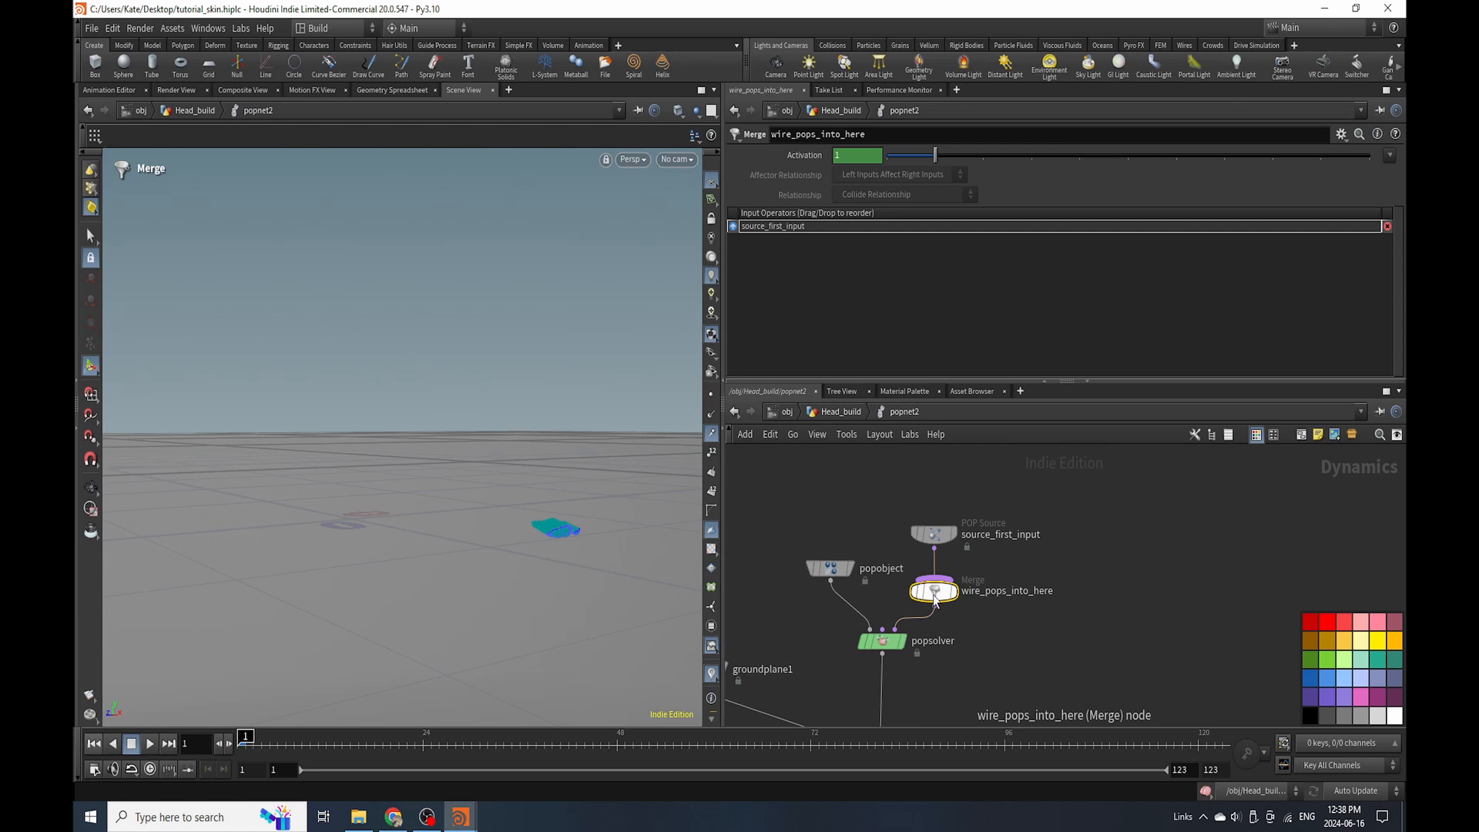
{"action": "key", "text": "Delete"}
Insert a Gravity Force node between popsolver and merge1, and save the scene.
{"action": "key", "text": "Tab"}
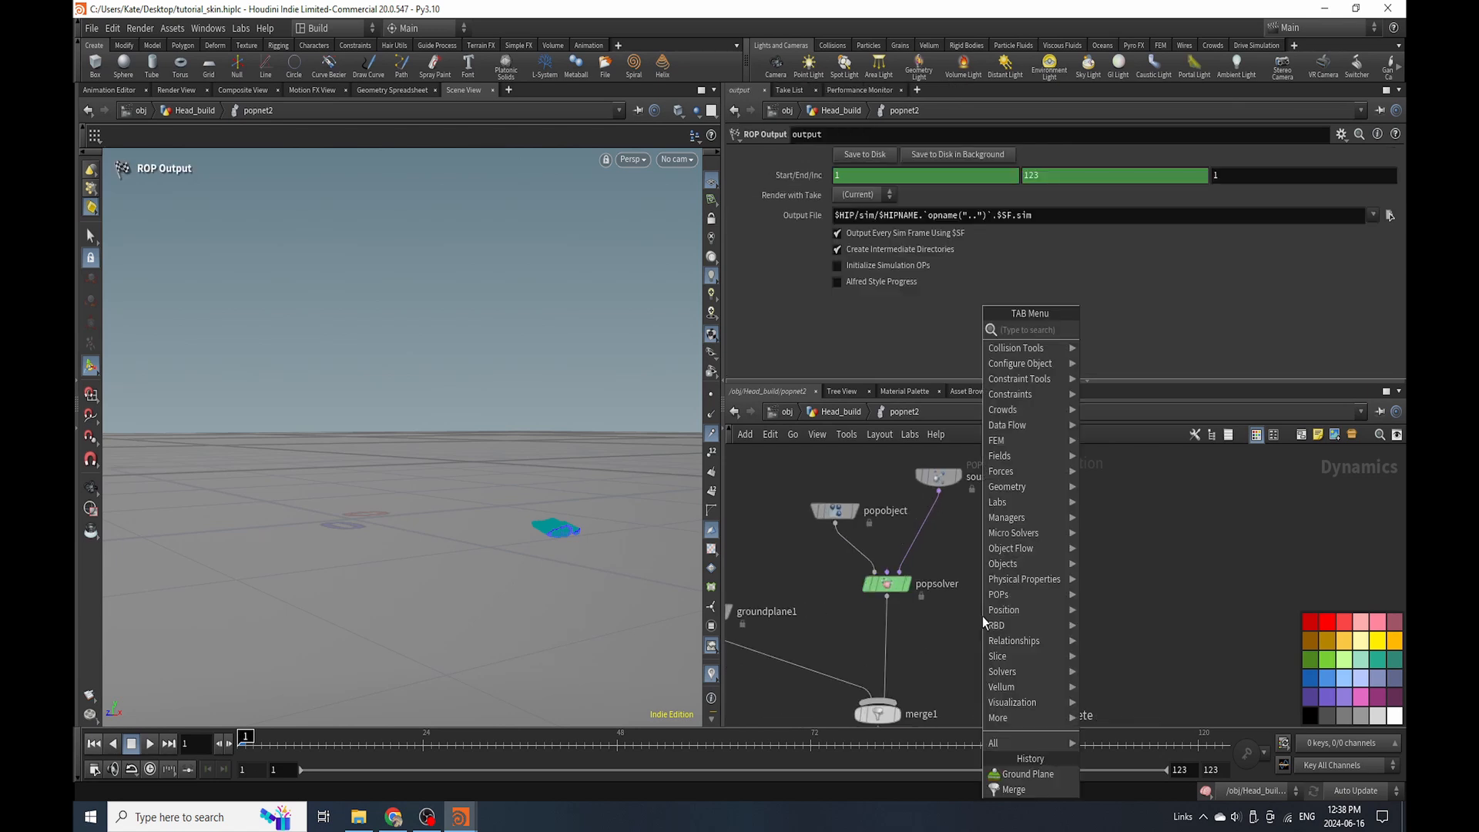
{"action": "type", "text": "wrangle"}
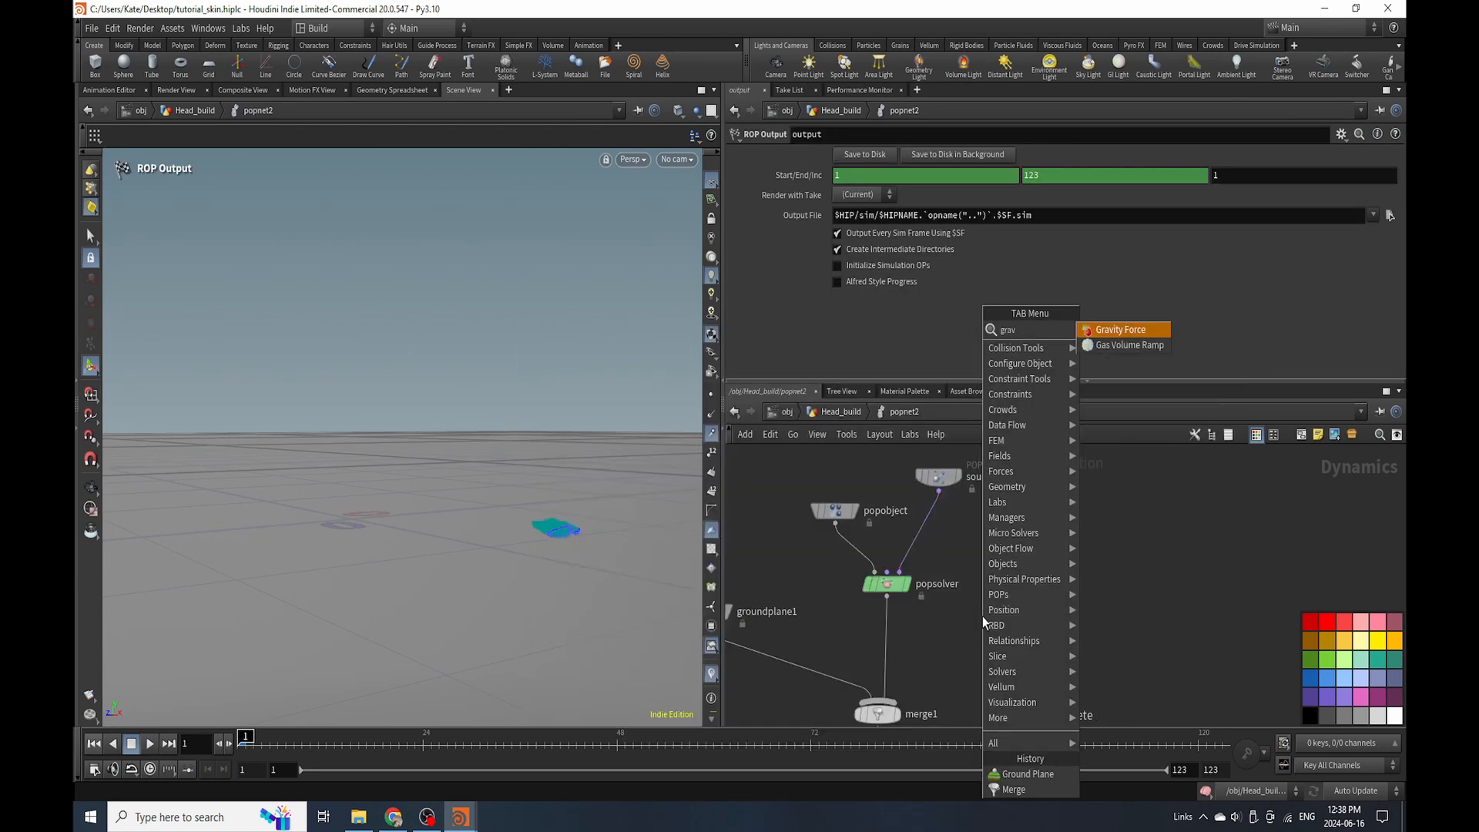
{"action": "left_click", "coordinate": [1111, 331]}
{"action": "key", "text": "ctrl+s"}
{"action": "left_click", "coordinate": [892, 643]}
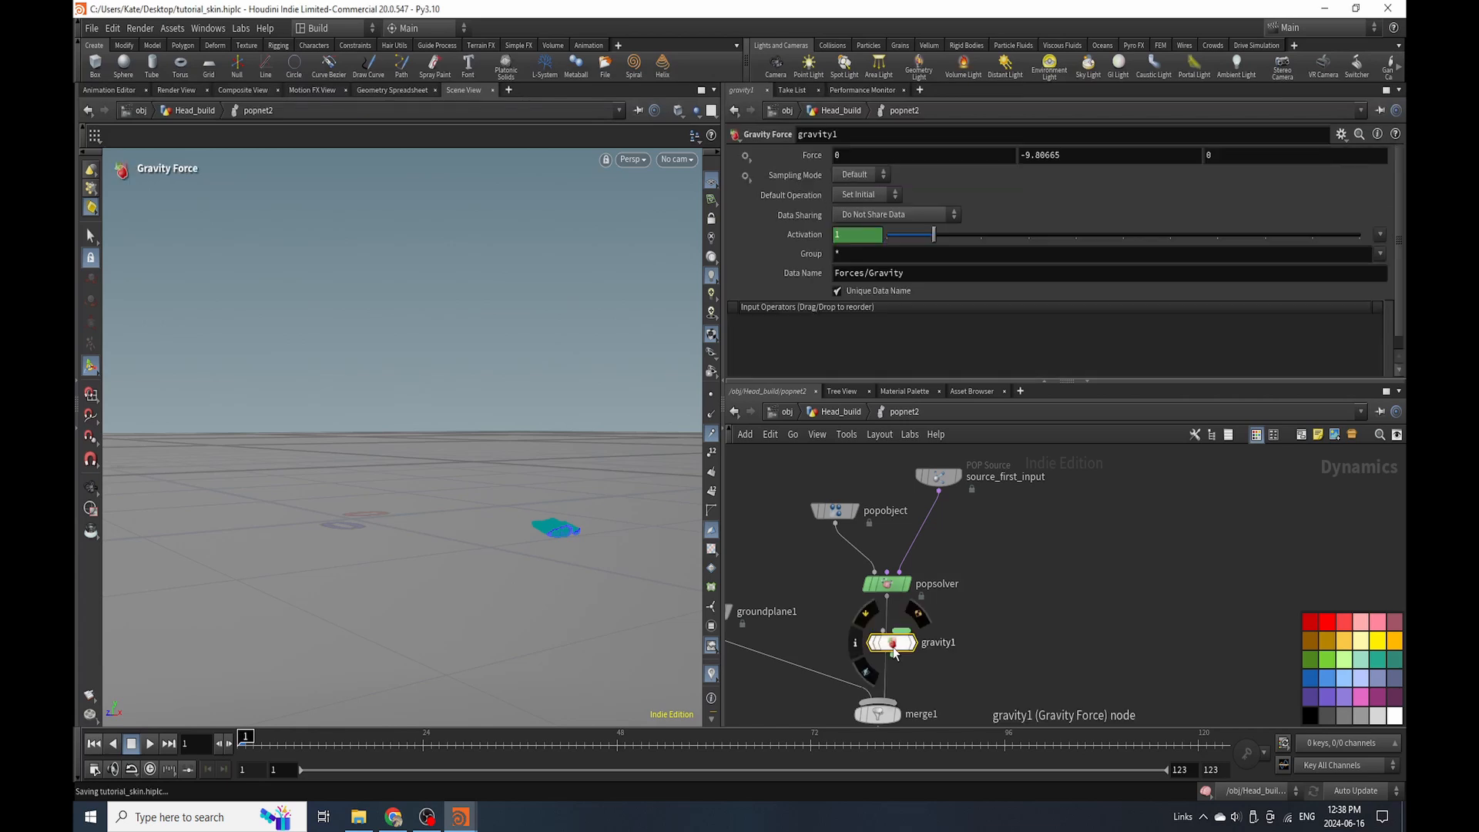
Set the popobject node's physical Bounce and Bounce Forward to 0.
{"action": "left_click", "coordinate": [835, 511]}
{"action": "left_click", "coordinate": [821, 264]}
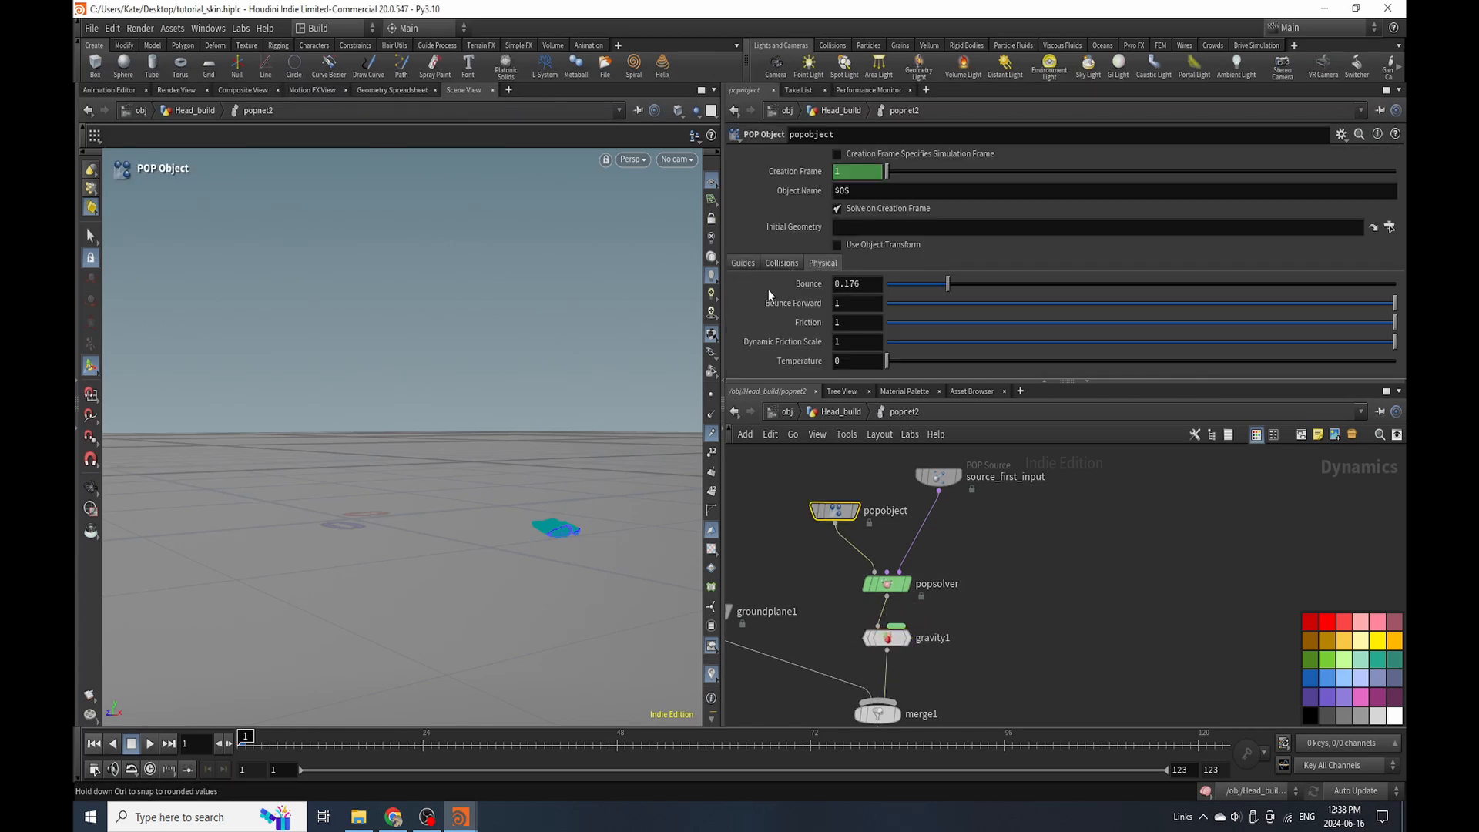
{"action": "left_click_drag", "start_coordinate": [888, 314], "coordinate": [886, 307]}
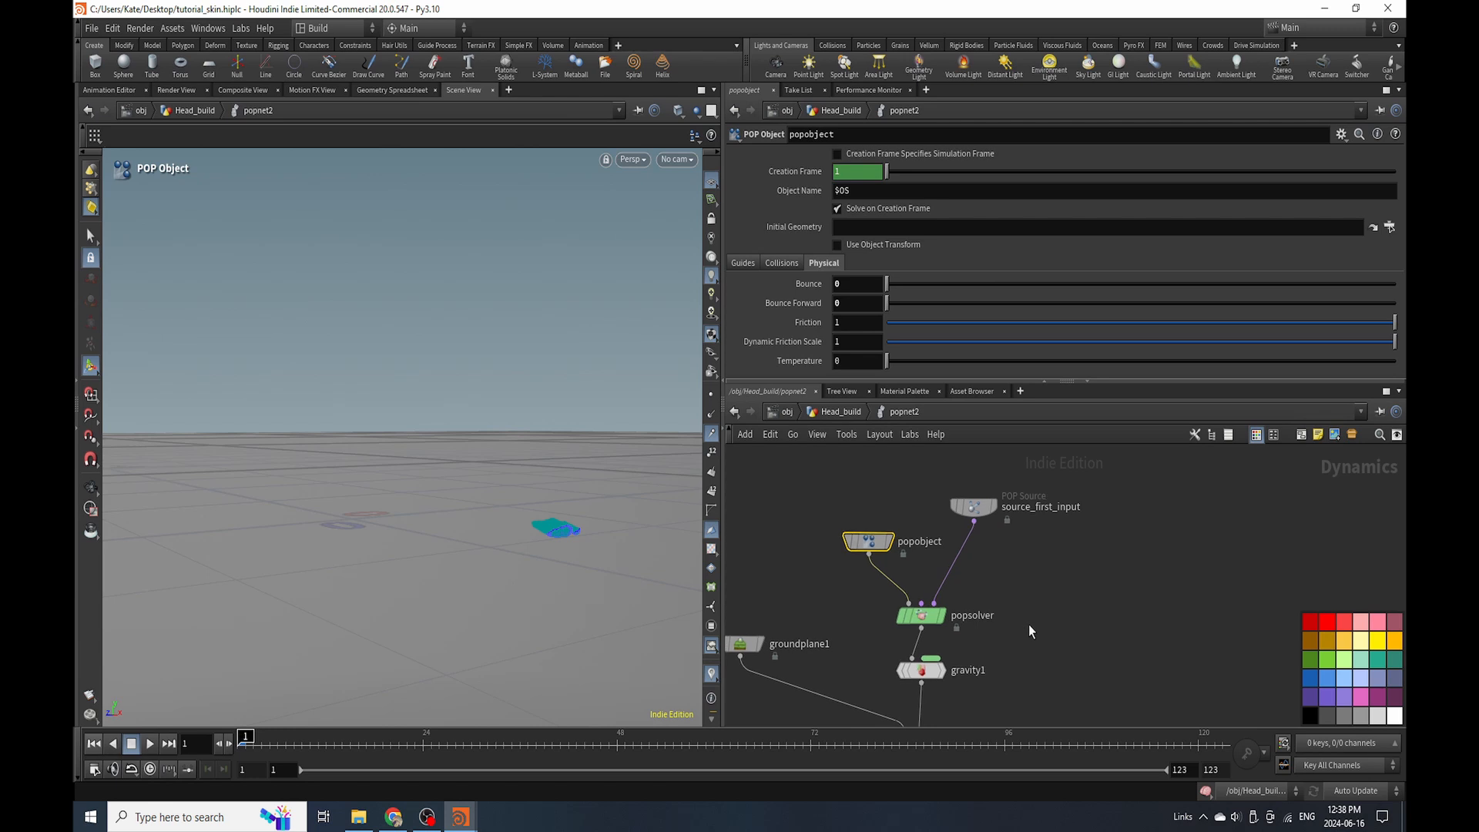
Insert a POP Drag node between source_first_input and popsolver.
{"action": "key", "text": "Tab"}
{"action": "type", "text": "pop drag"}
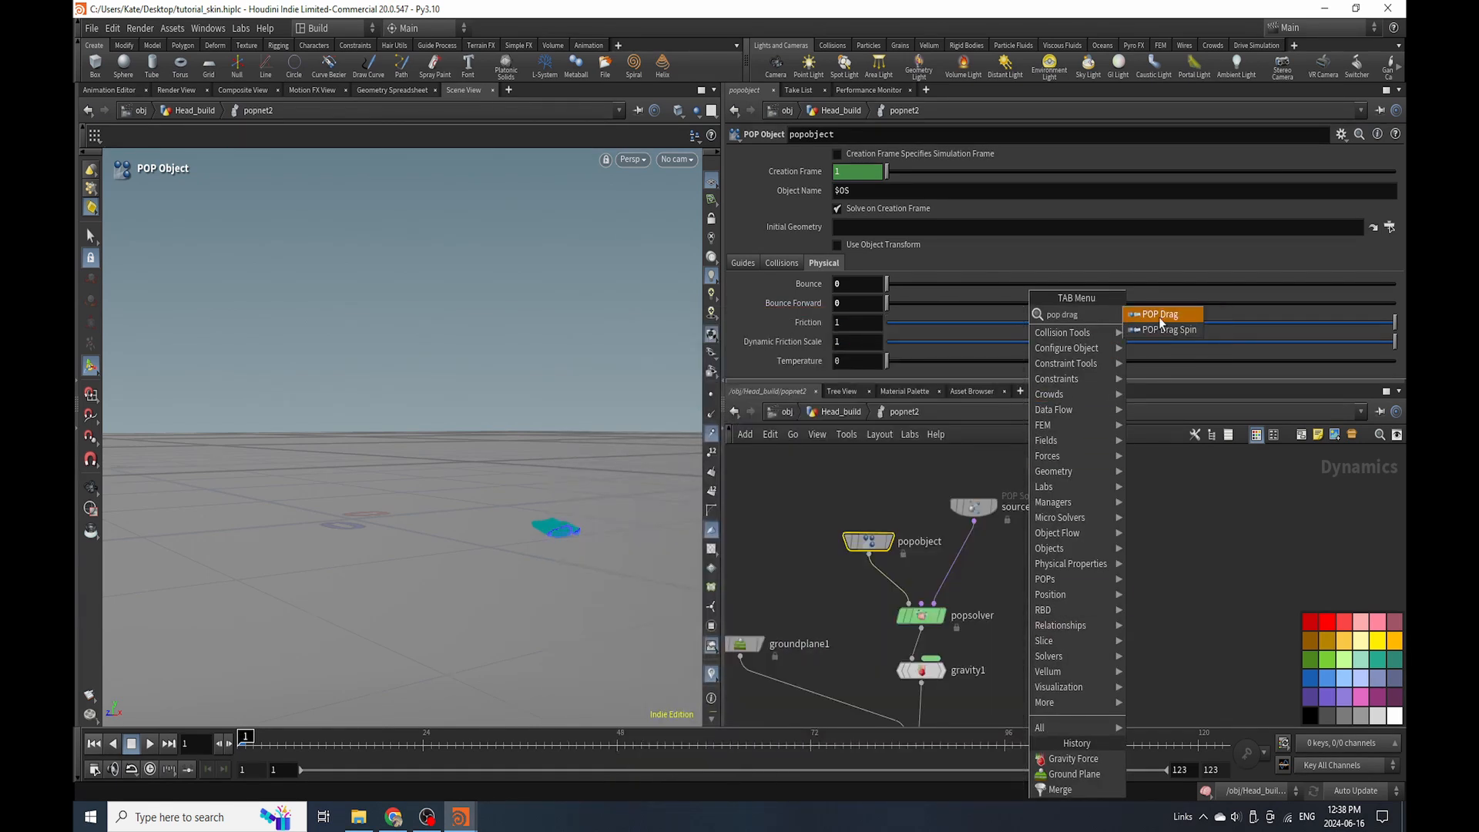
{"action": "left_click", "coordinate": [1159, 317]}
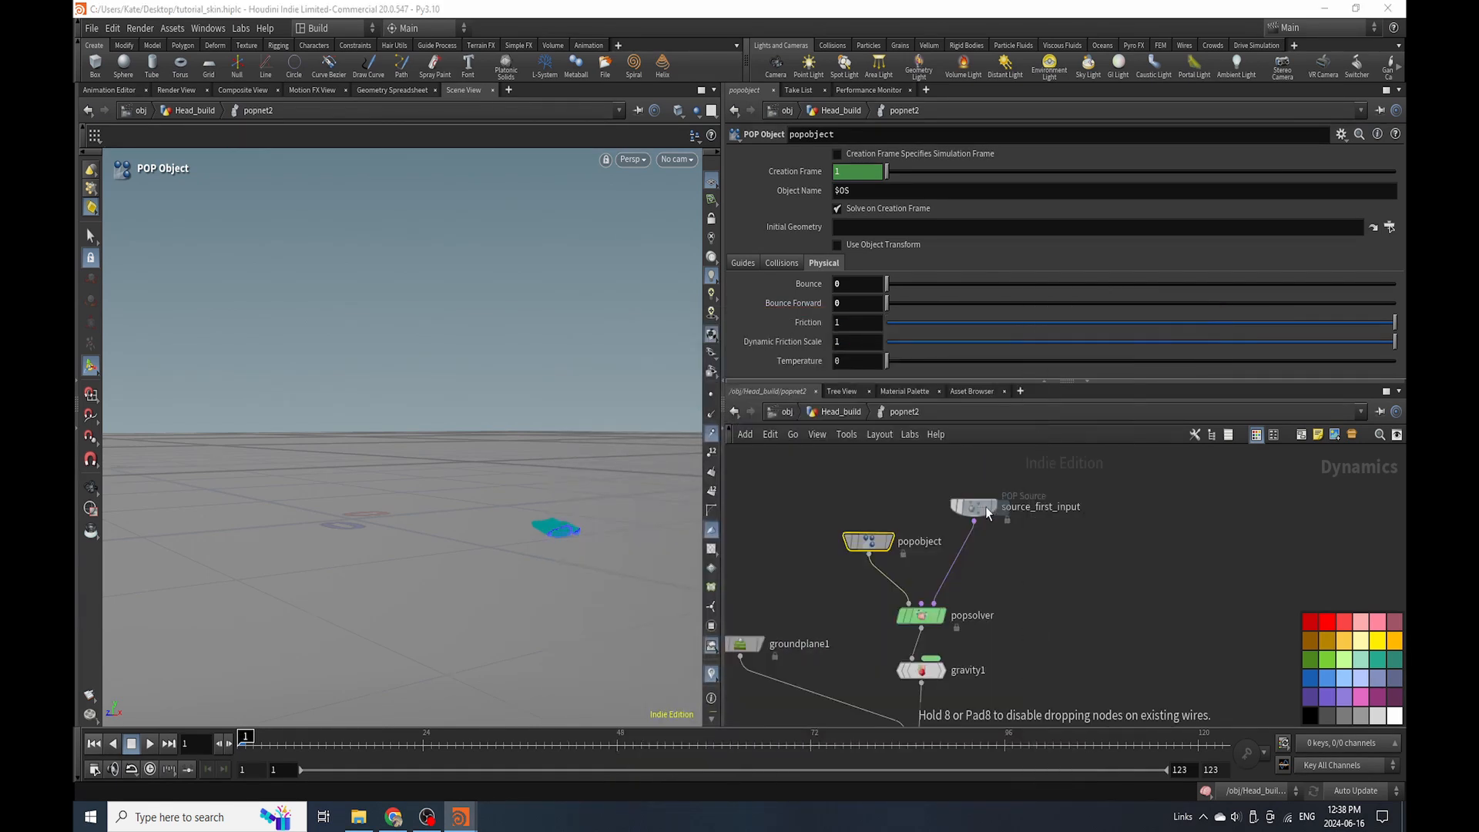
{"action": "double_click", "coordinate": [963, 563]}
{"action": "key", "text": "u"}
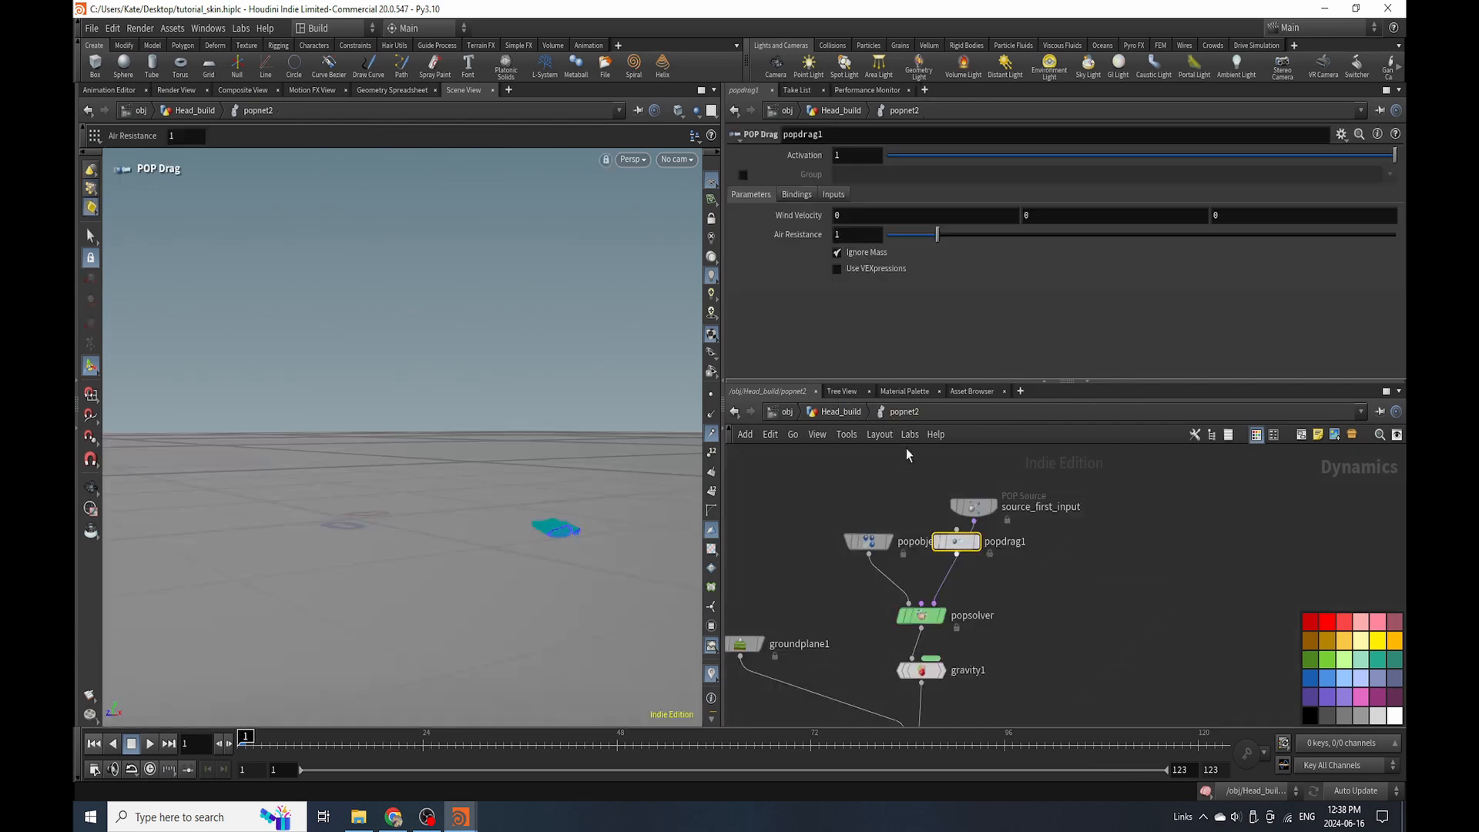
Set source_first_input's Emission Type to Points and its Const. Birth Rate to 34000, and play the simulation.
{"action": "left_click", "coordinate": [973, 508]}
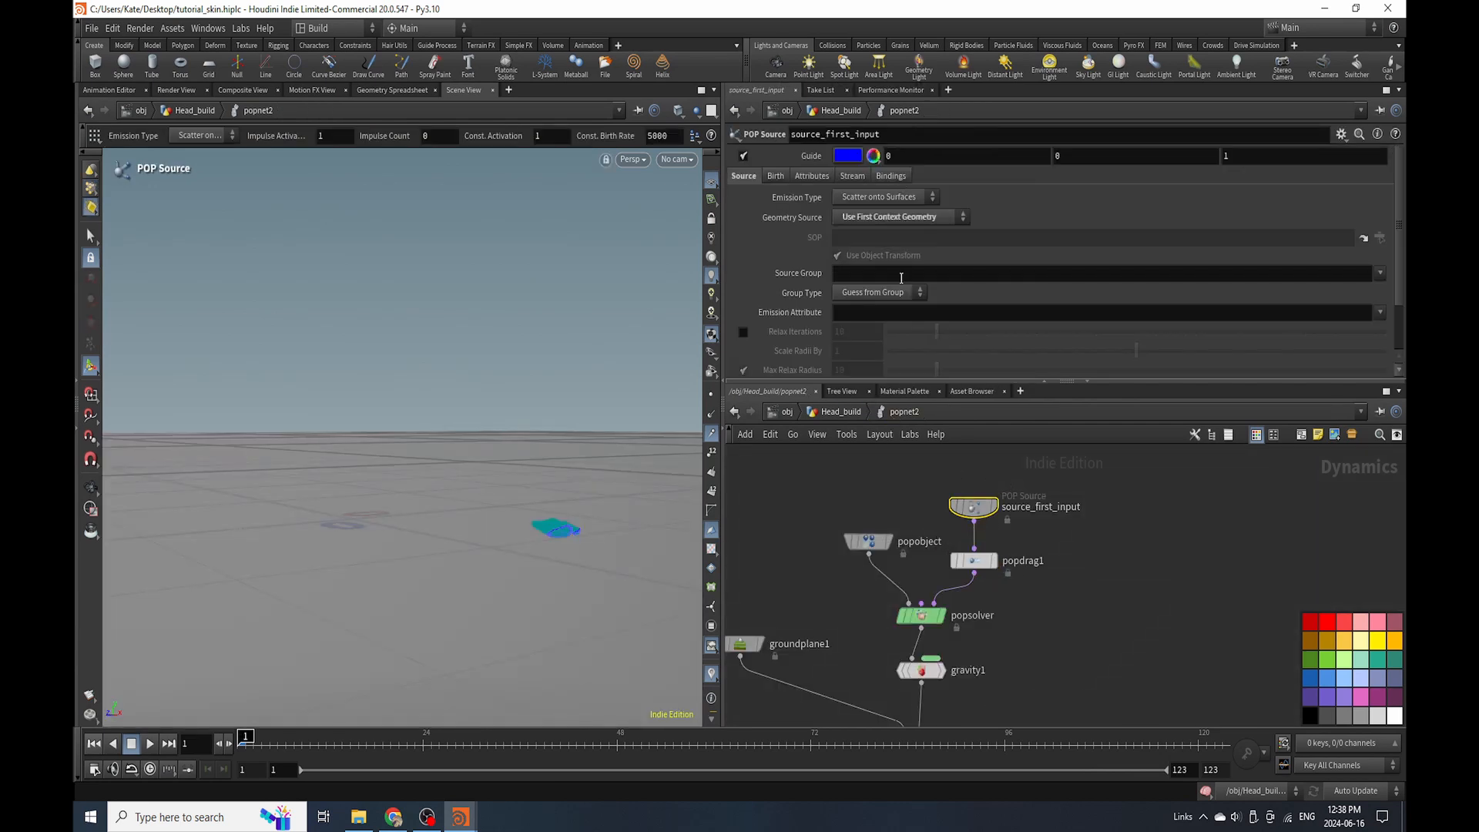
{"action": "left_click", "coordinate": [861, 199]}
{"action": "left_click", "coordinate": [868, 240]}
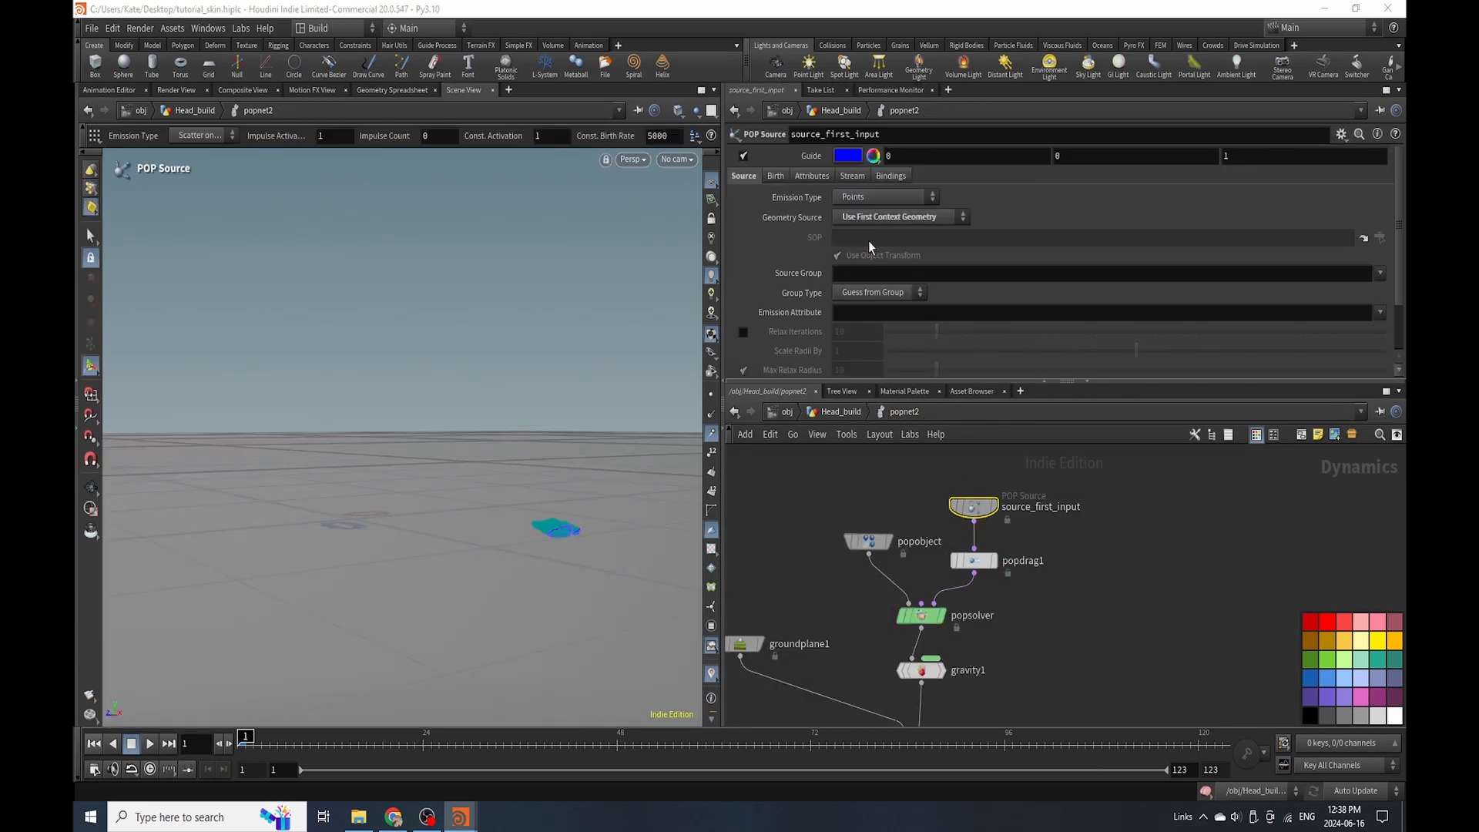
{"action": "left_click", "coordinate": [785, 182]}
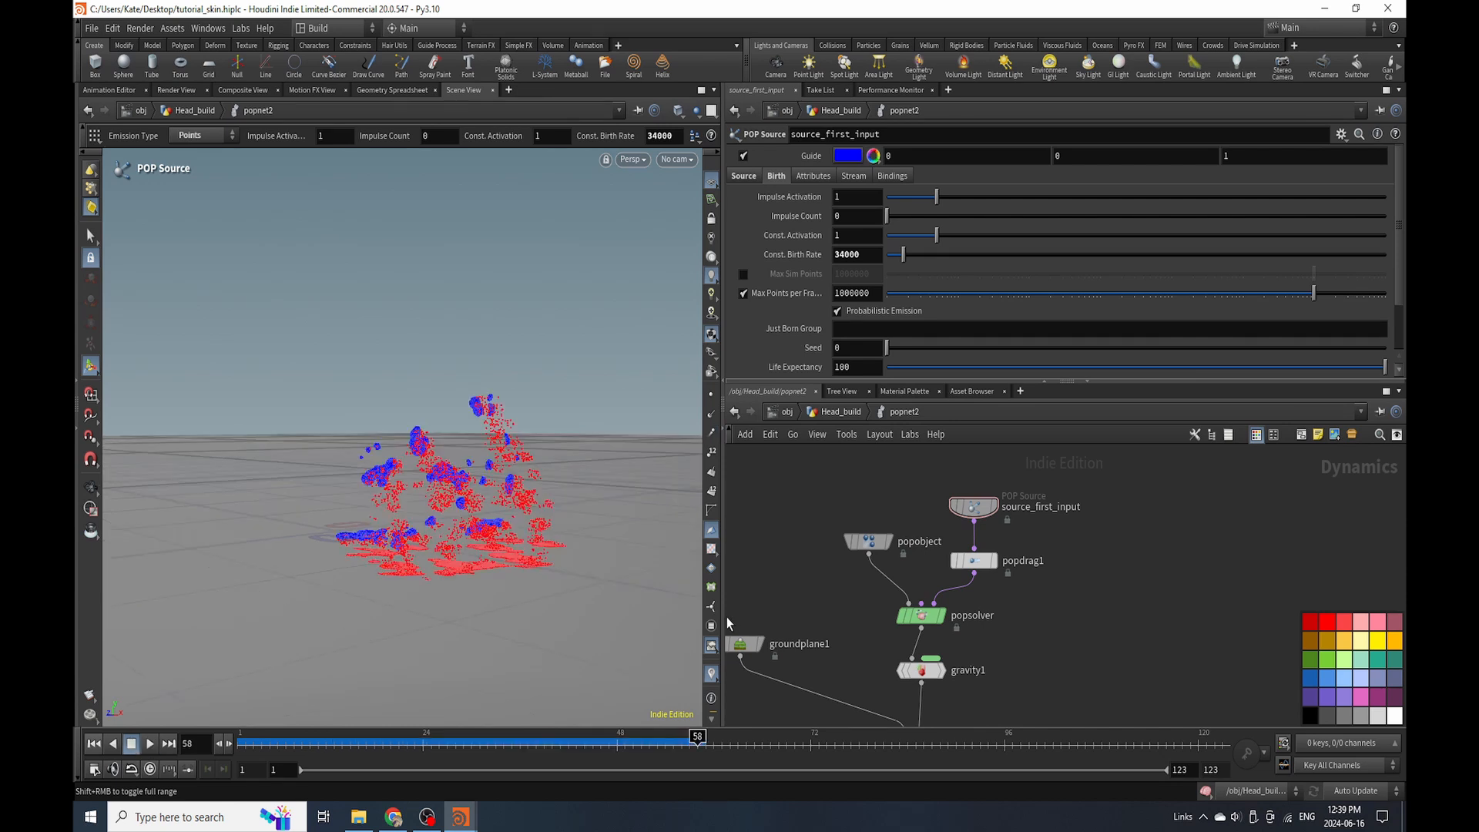
Move source_first_input and popdrag1 together to make room for another node above popsolver.
{"action": "scroll", "coordinate": [851, 558], "scroll_direction": "down", "scroll_amount": 5}
{"action": "scroll", "coordinate": [928, 536], "scroll_direction": "up", "scroll_amount": 4}
{"action": "left_click_drag", "start_coordinate": [900, 522], "coordinate": [793, 603]}
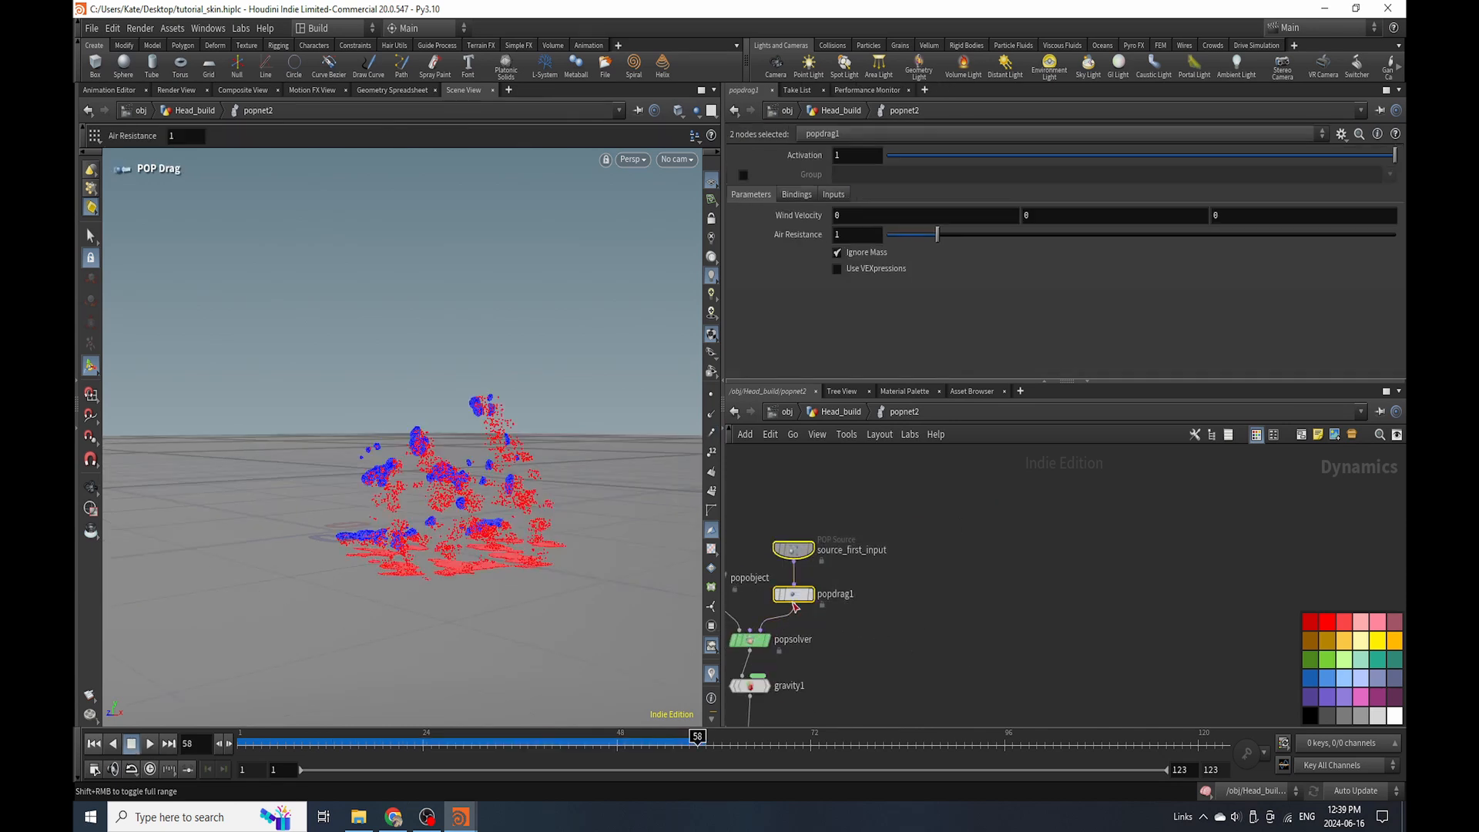
{"action": "key", "text": "Tab"}
{"action": "type", "text": "p"}
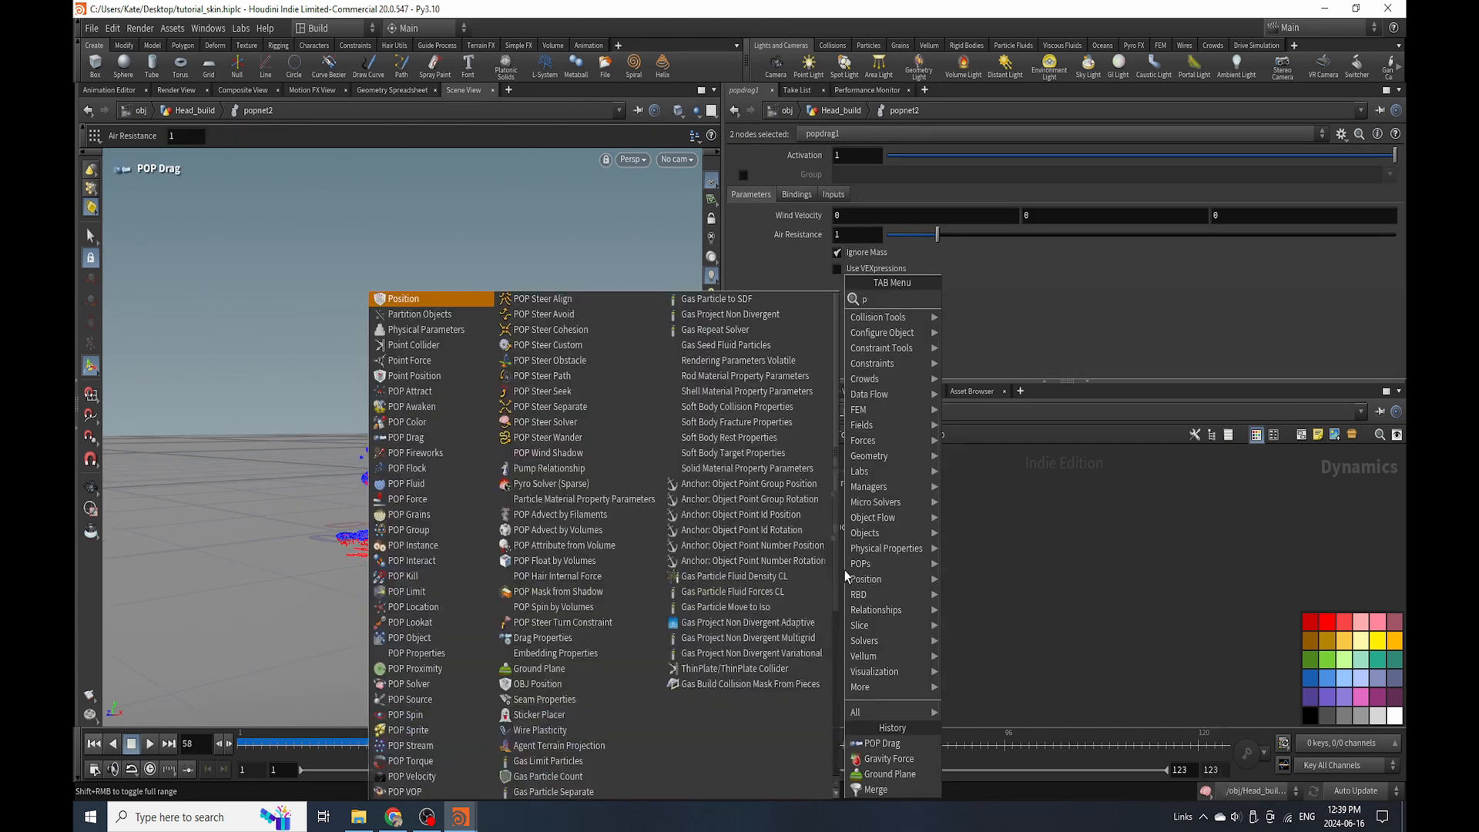
{"action": "type", "text": "opm fr"}
{"action": "key", "text": "BackSpace"}
{"action": "key", "text": "BackSpace"}
{"action": "key", "text": "BackSpace"}
{"action": "key", "text": "BackSpace"}
{"action": "key", "text": "BackSpace"}
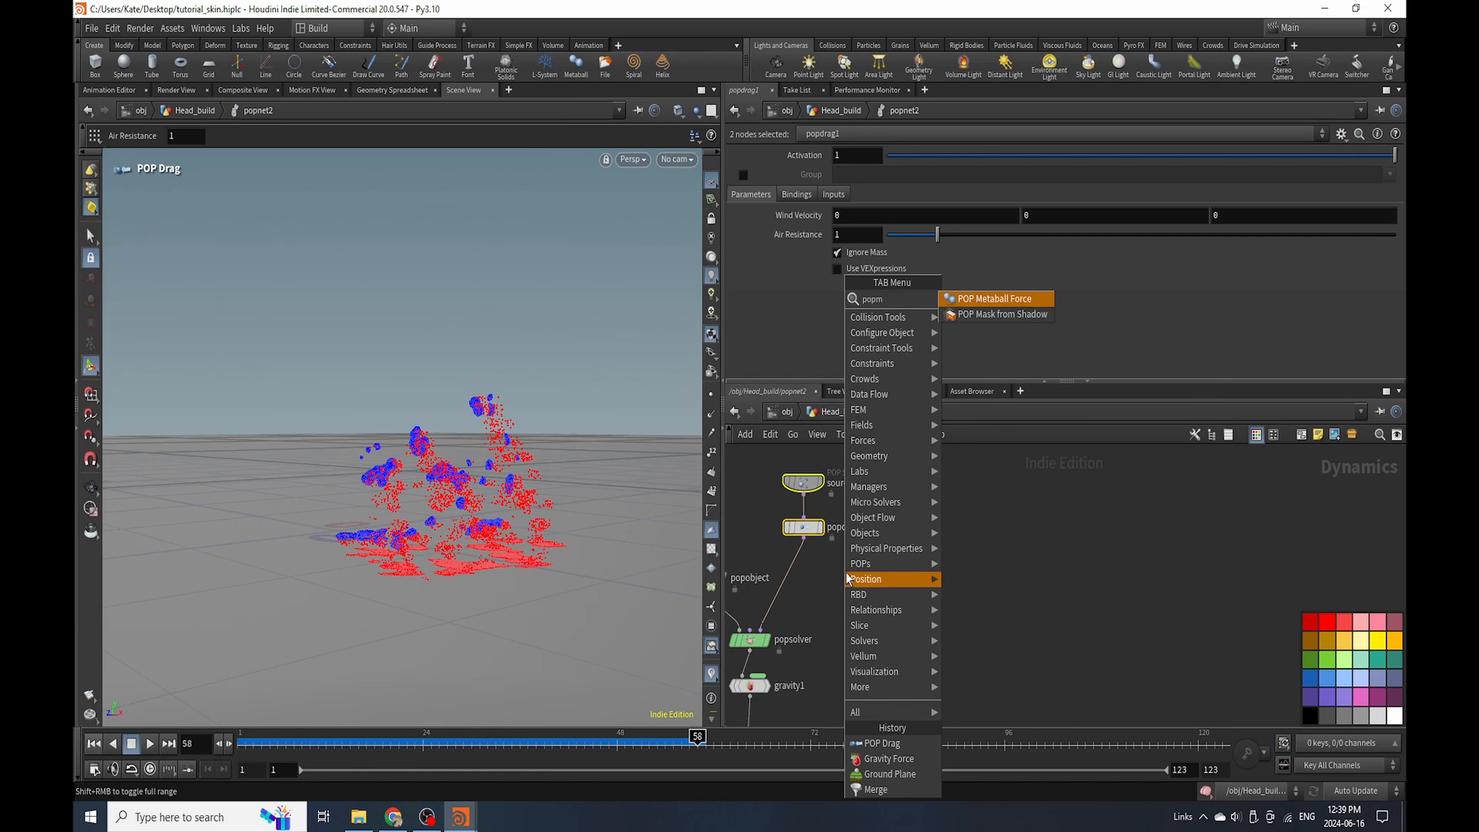
{"action": "type", "text": "p fr"}
{"action": "key", "text": "BackSpace"}
{"action": "type", "text": "or"}
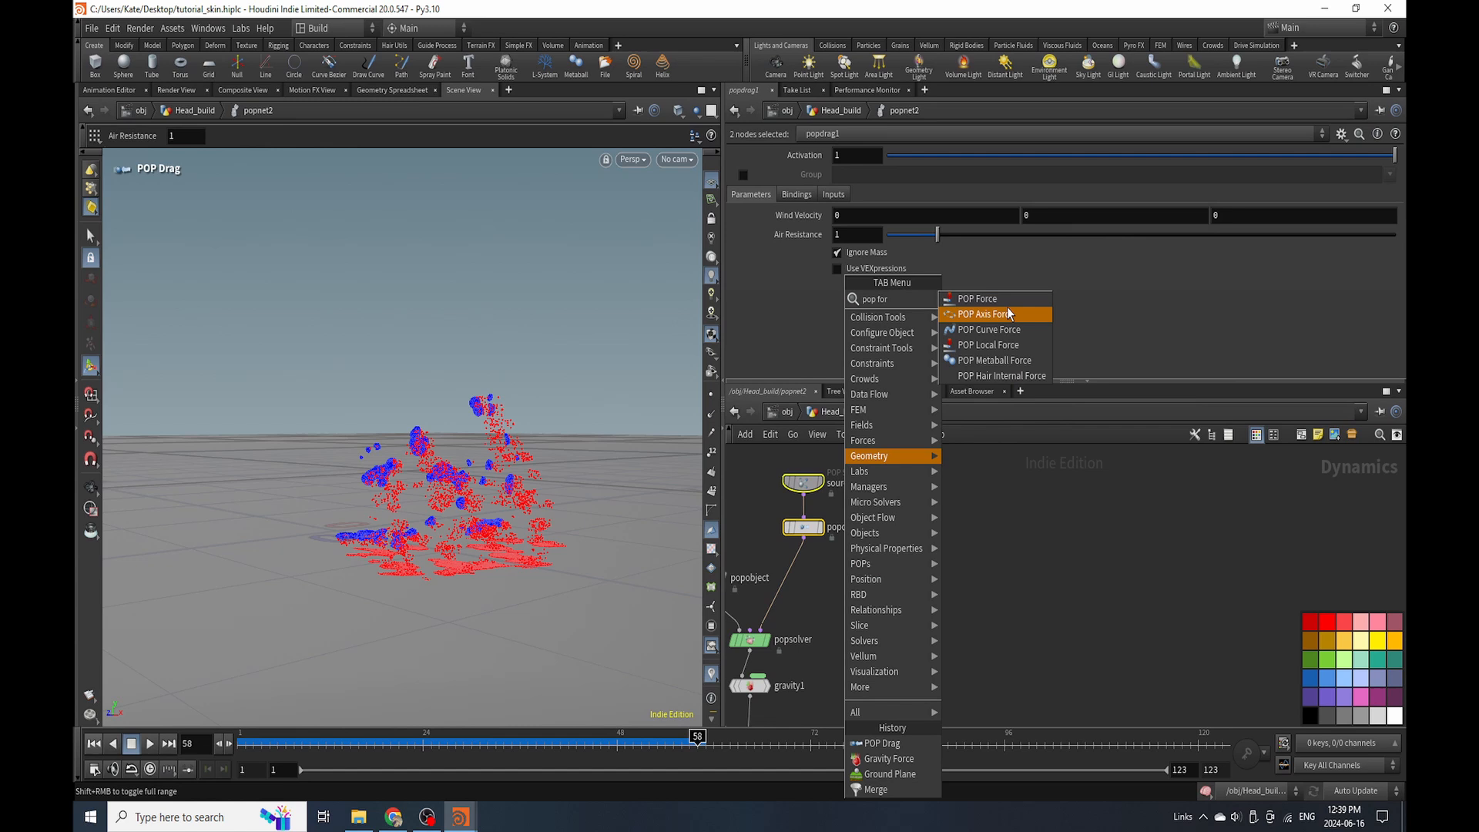
{"action": "left_click", "coordinate": [977, 298]}
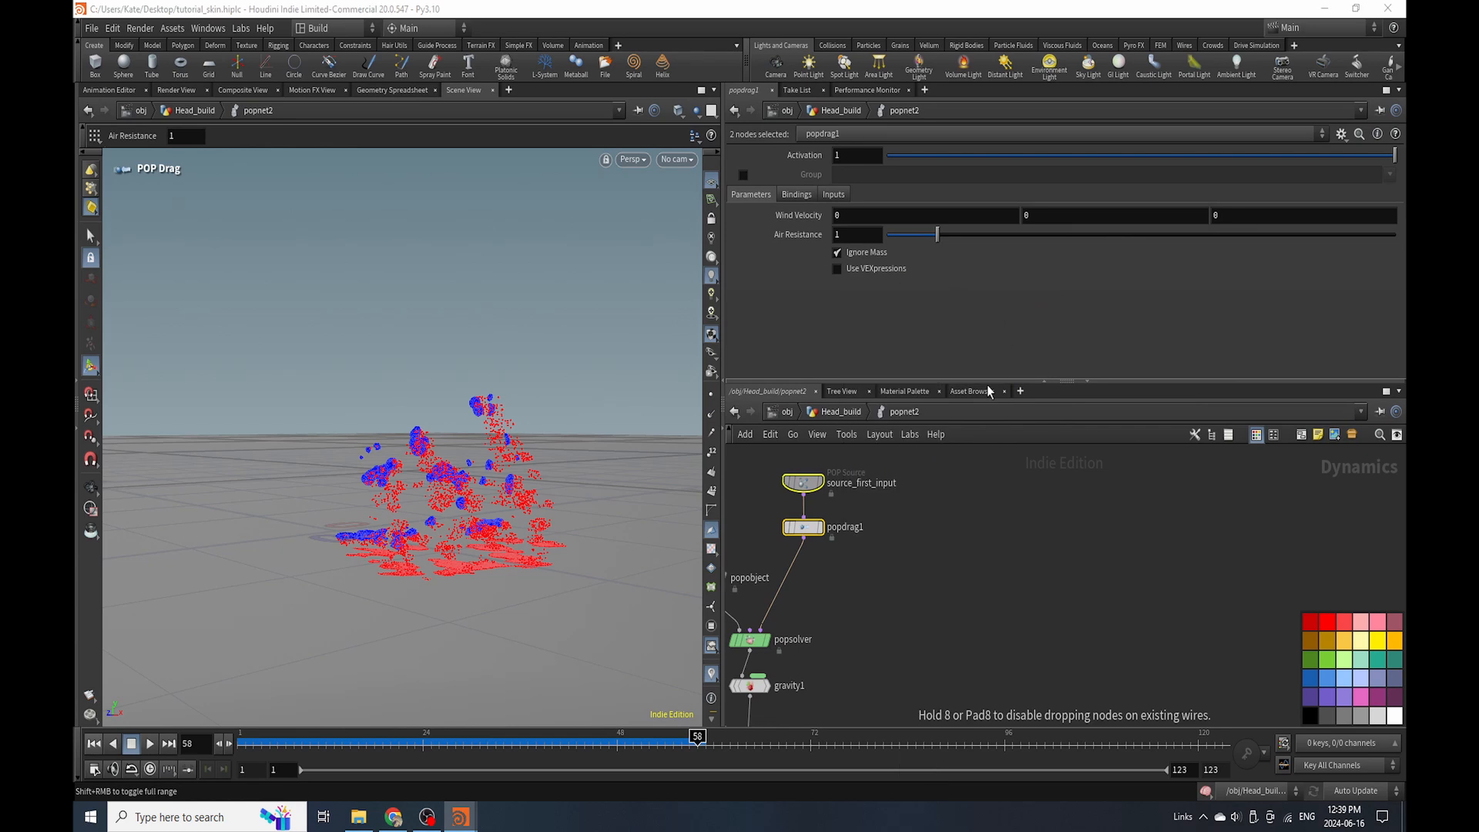
Insert a POP Force node between popdrag1 and popsolver.
{"action": "key", "text": "Tab"}
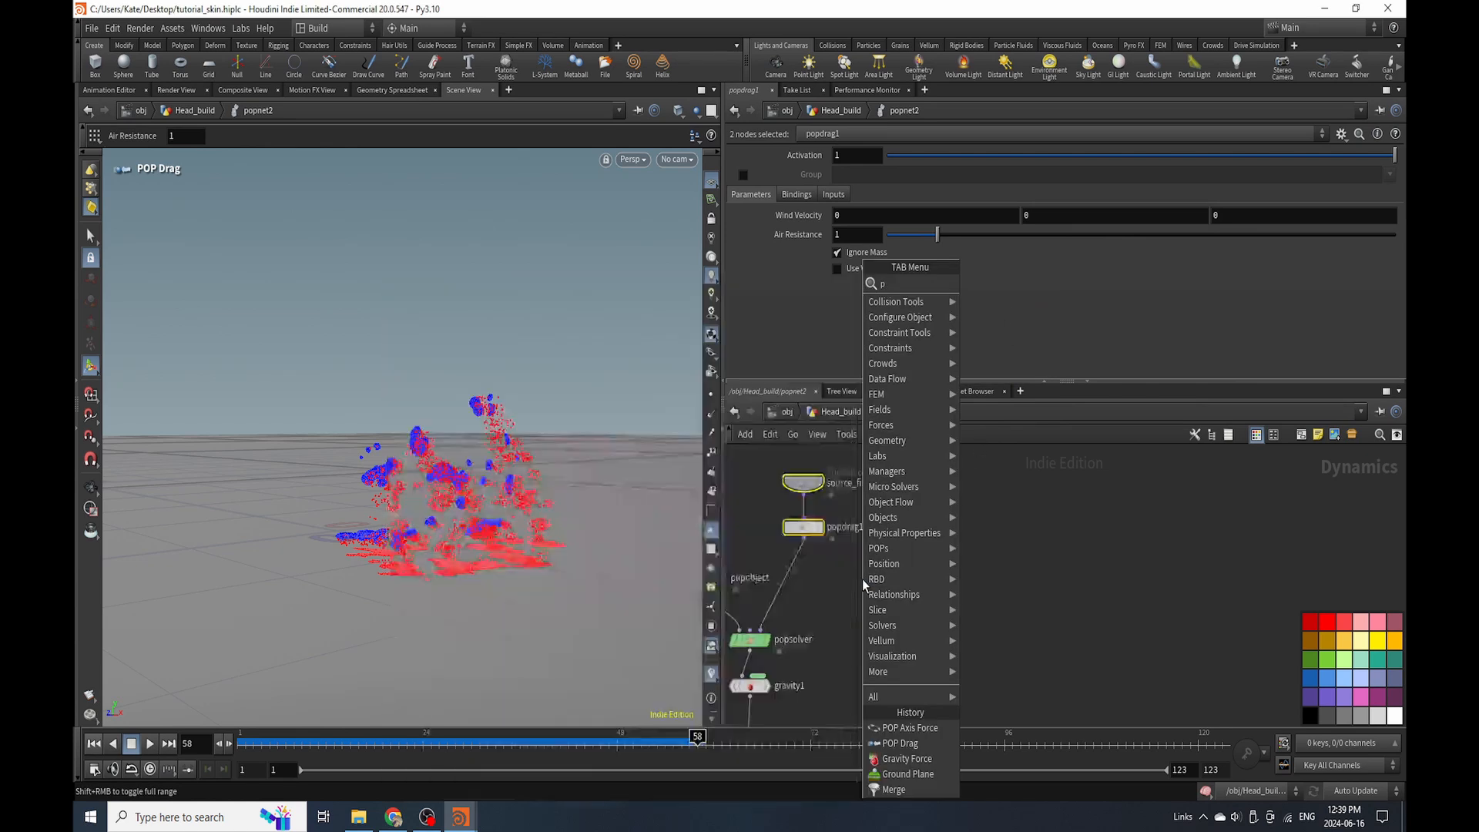
{"action": "type", "text": "pop for"}
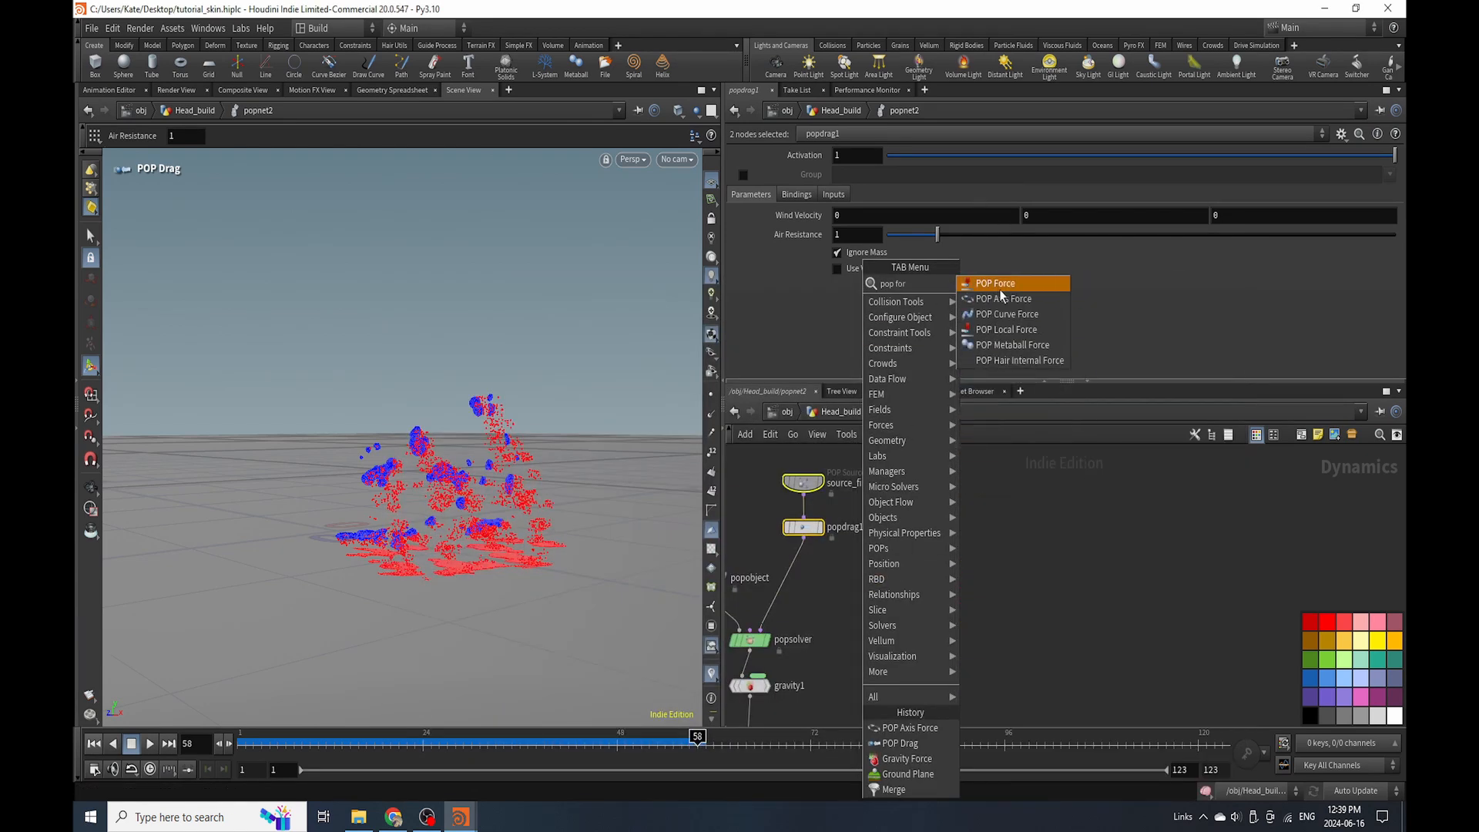
{"action": "key", "text": "Return"}
{"action": "left_click", "coordinate": [799, 571]}
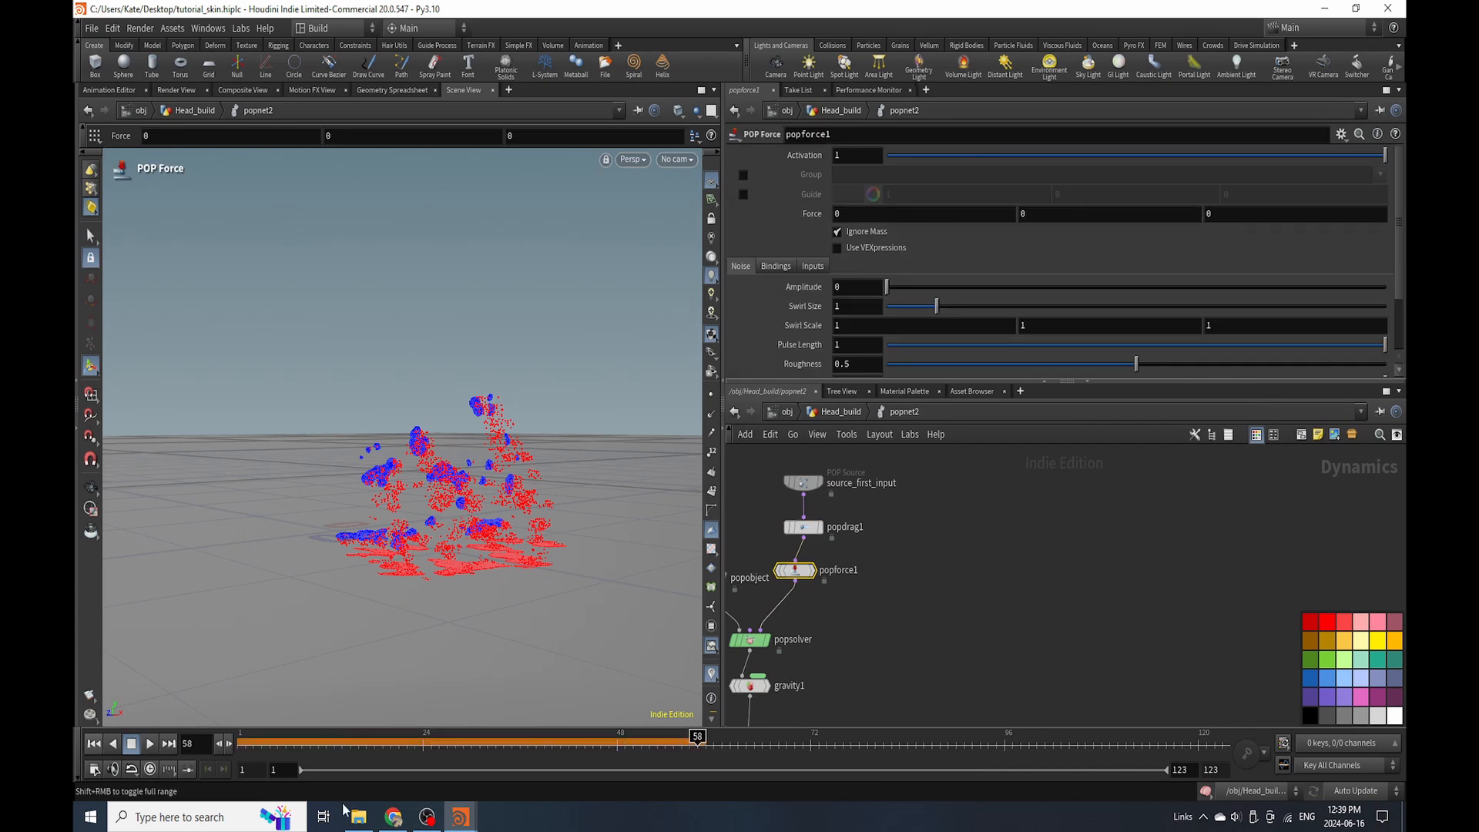
Set popforce1's noise Amplitude to 2.66 and Swirl Size to 0.35, play the simulation, and return to frame 1.
{"action": "left_click", "coordinate": [93, 744]}
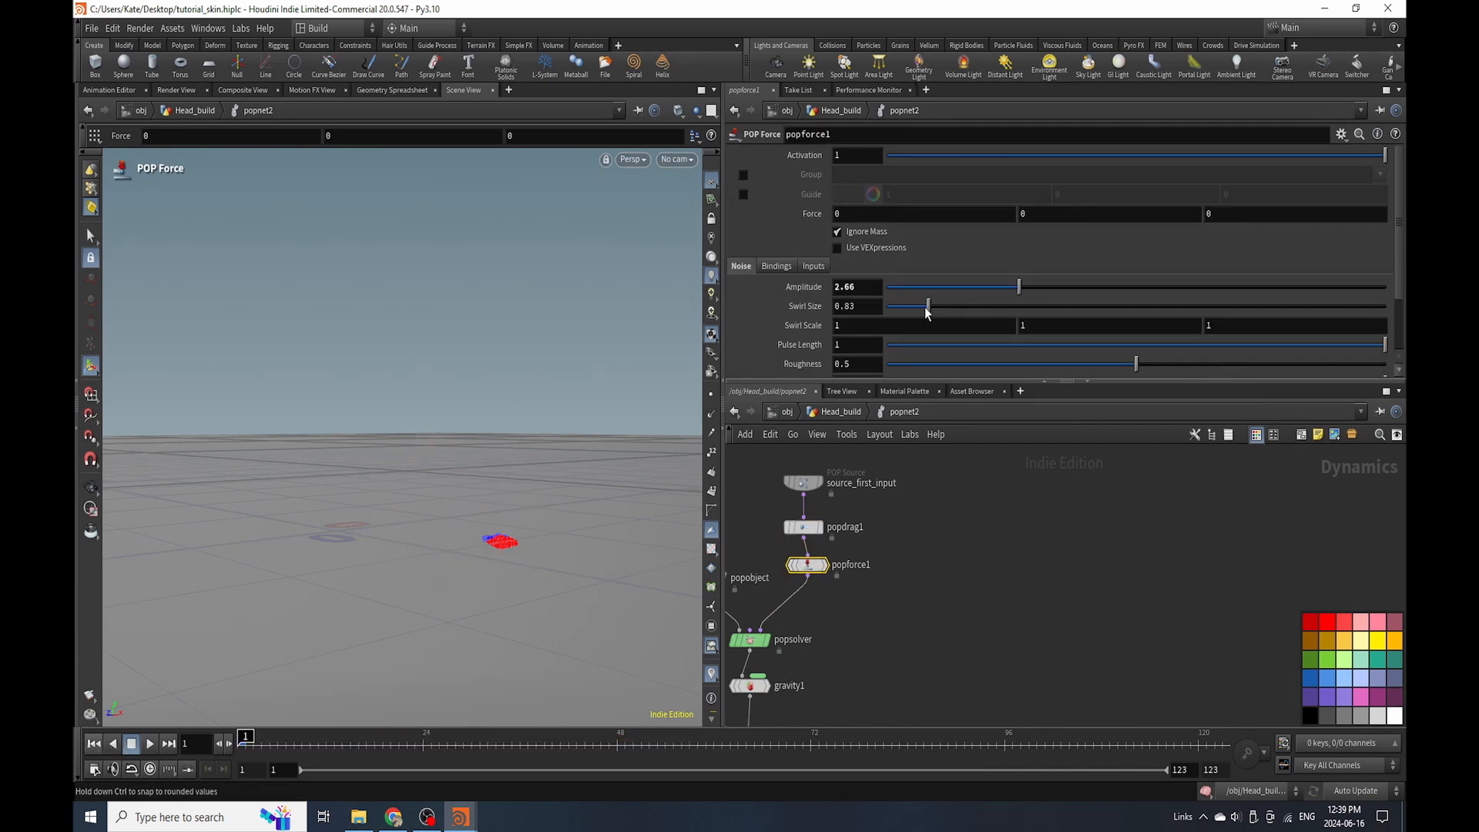
{"action": "left_click", "coordinate": [149, 744]}
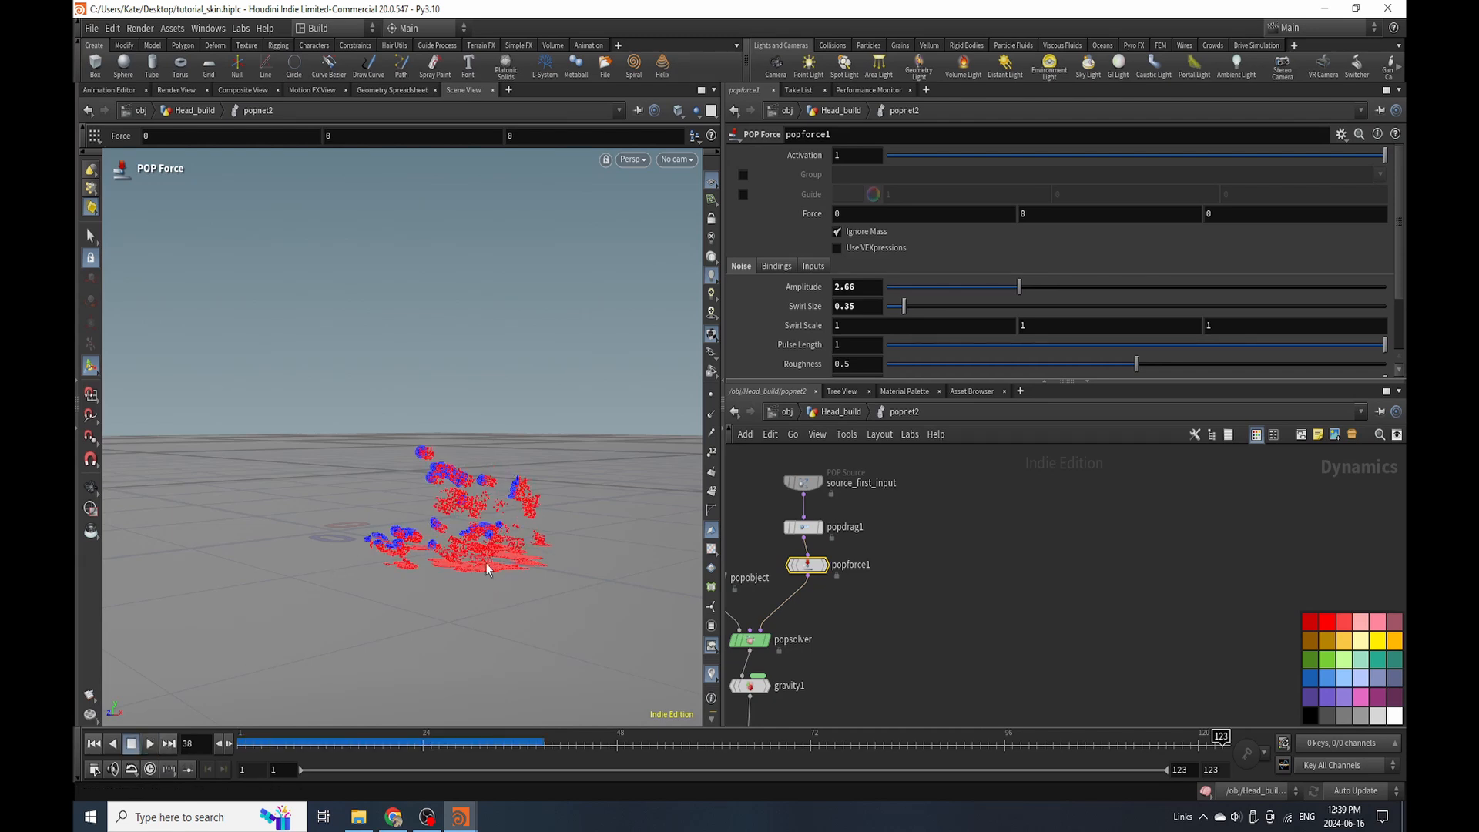
{"action": "key", "text": "Escape"}
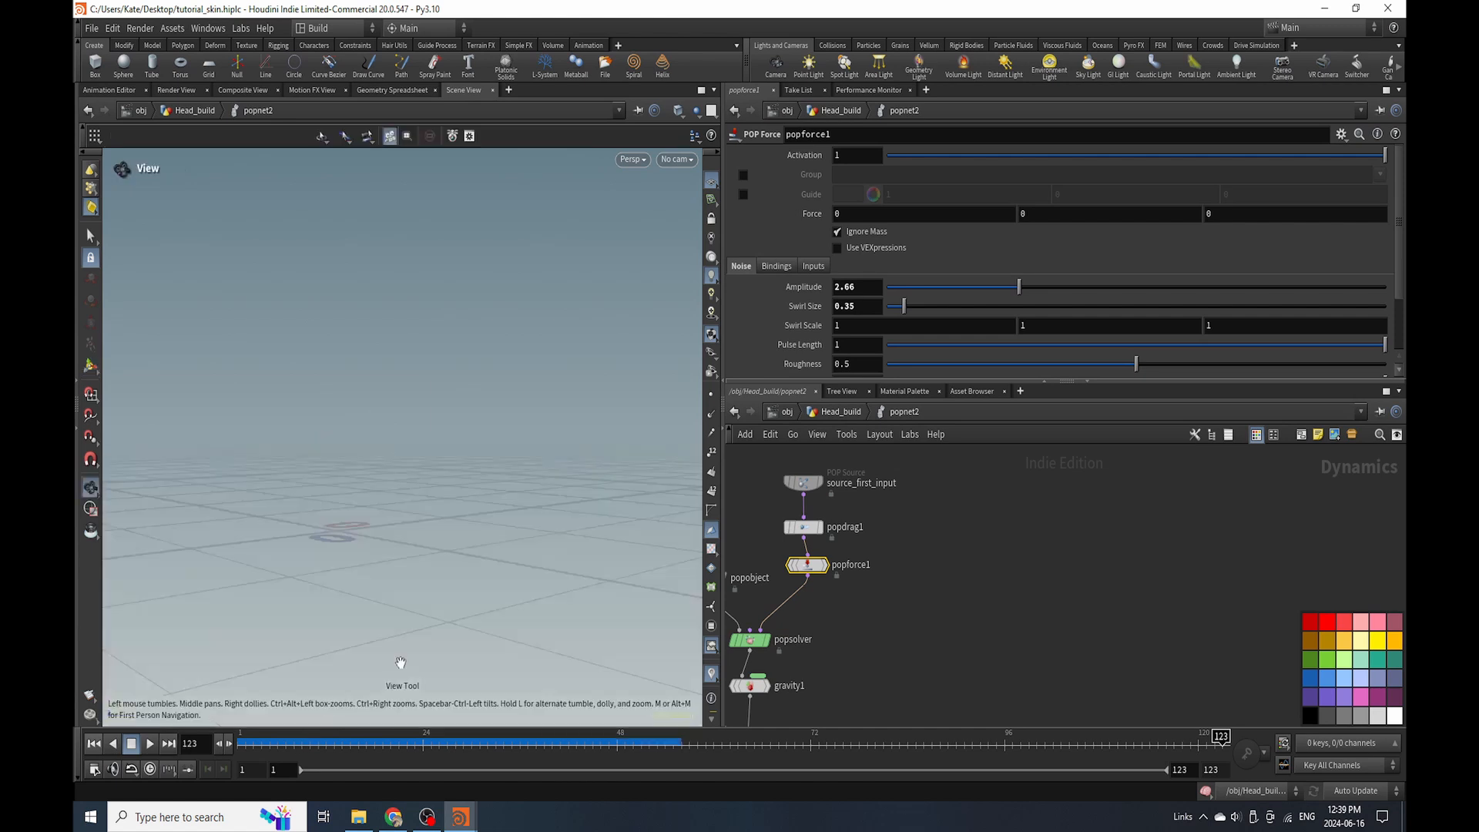
{"action": "left_click_drag", "start_coordinate": [353, 756], "coordinate": [241, 759]}
Set popdrag1's Air Resistance to 10.
{"action": "left_click", "coordinate": [803, 528]}
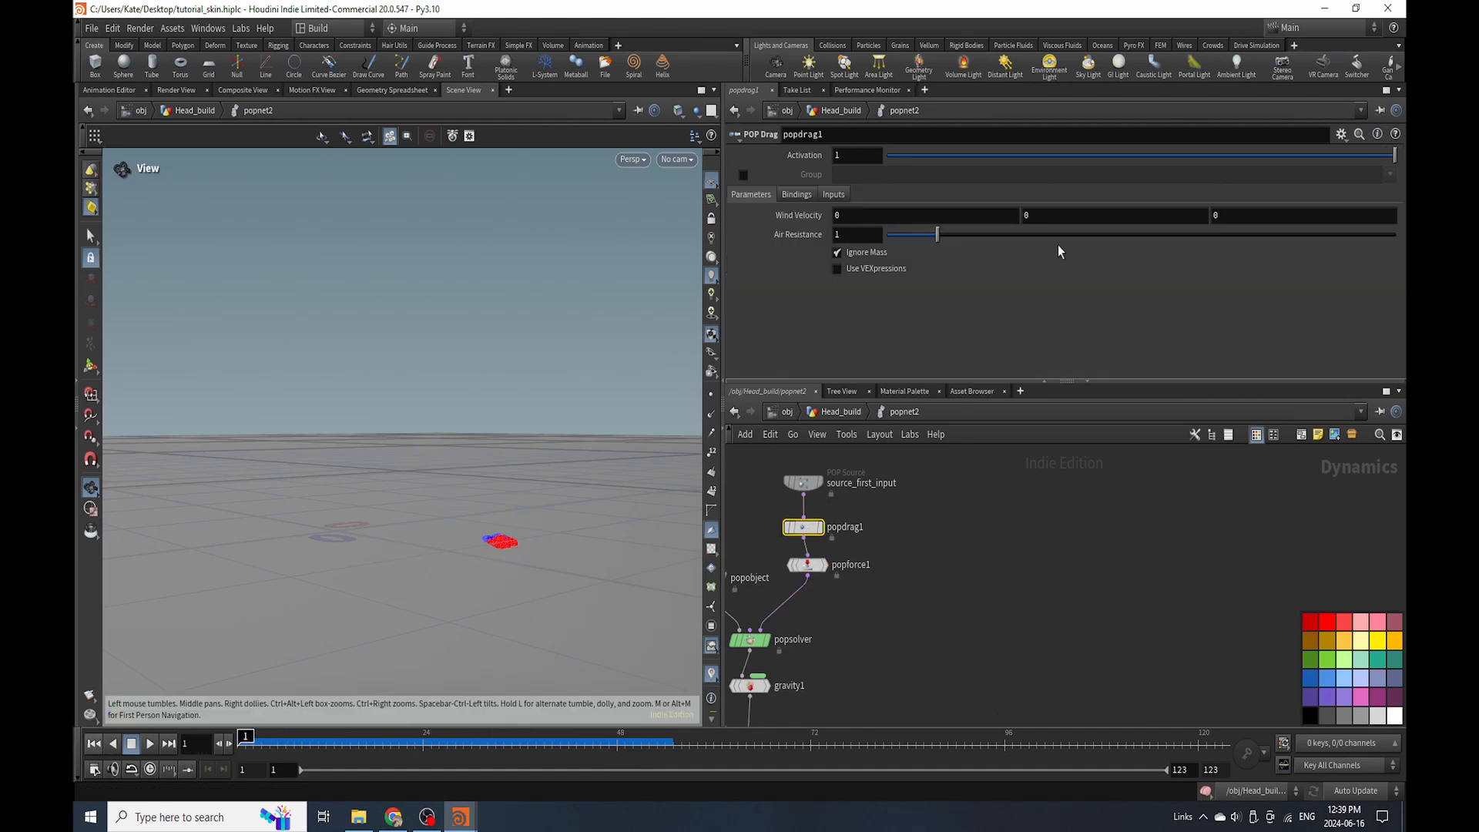
{"action": "left_click_drag", "start_coordinate": [937, 234], "coordinate": [1395, 234]}
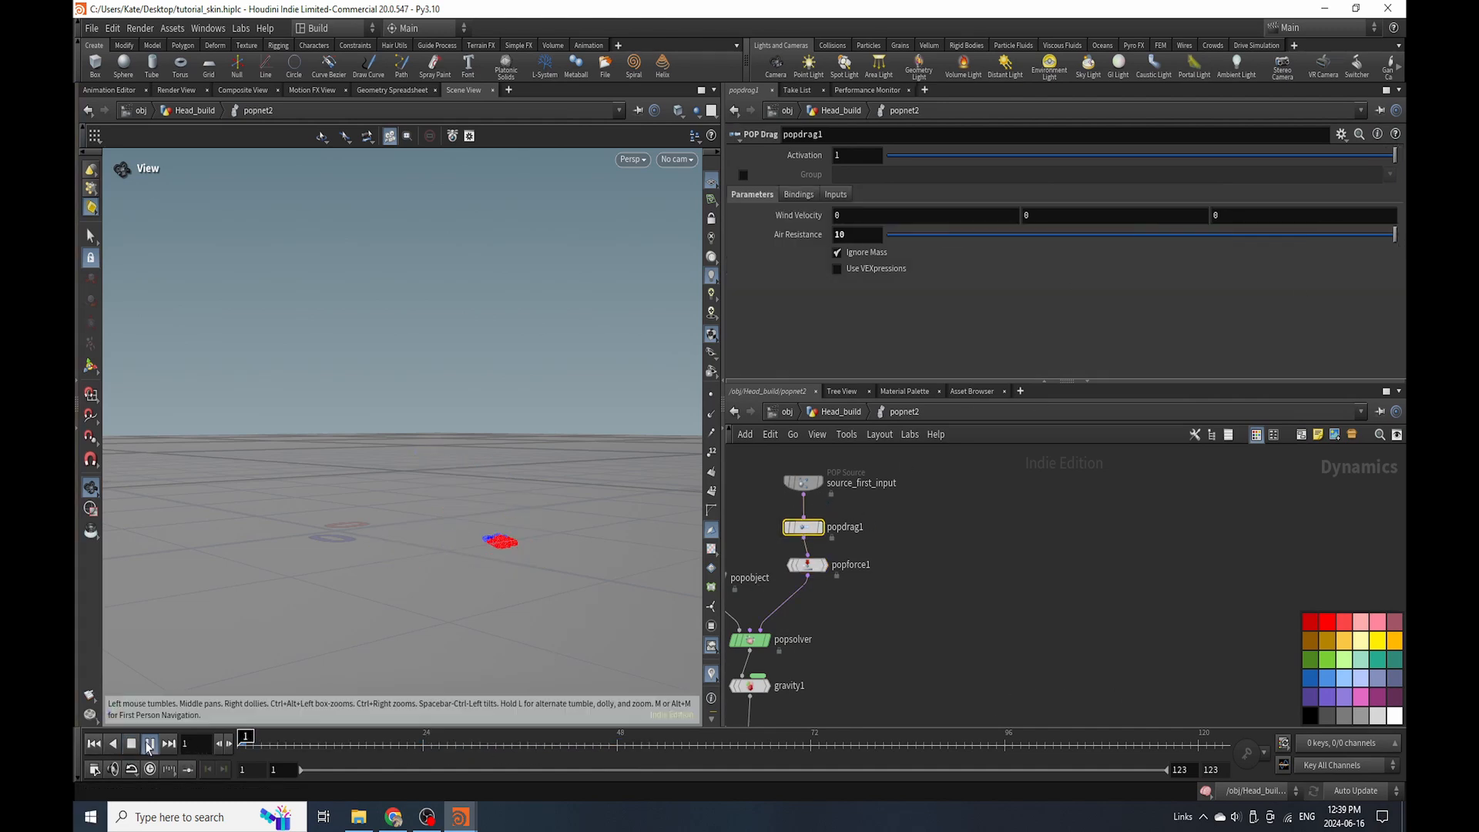
Play the simulation, try Jitter Birth Time Negative on source_first_input, and play it again.
{"action": "left_click", "coordinate": [149, 743]}
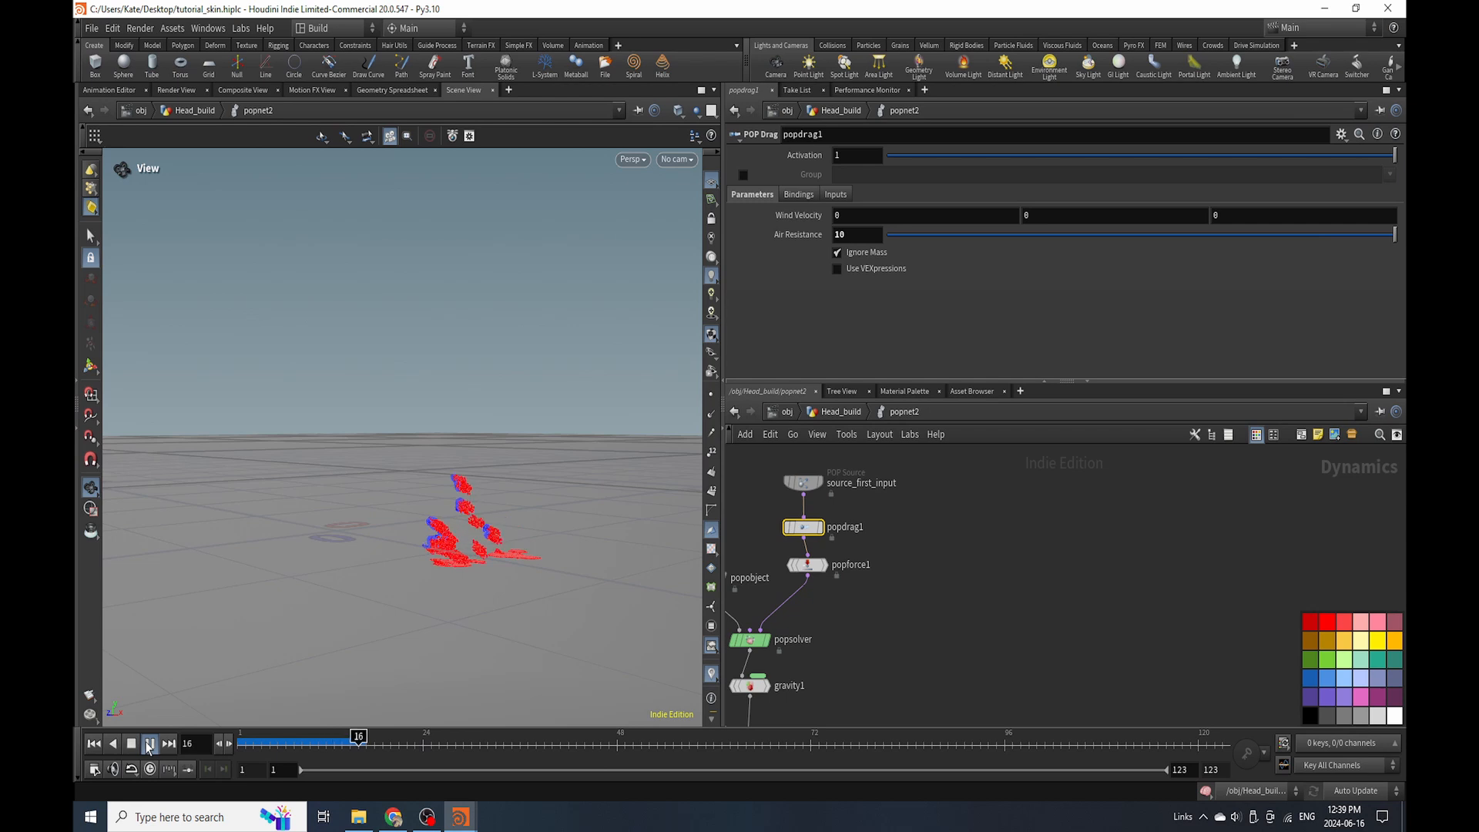
{"action": "left_click", "coordinate": [148, 743]}
{"action": "left_click", "coordinate": [802, 483]}
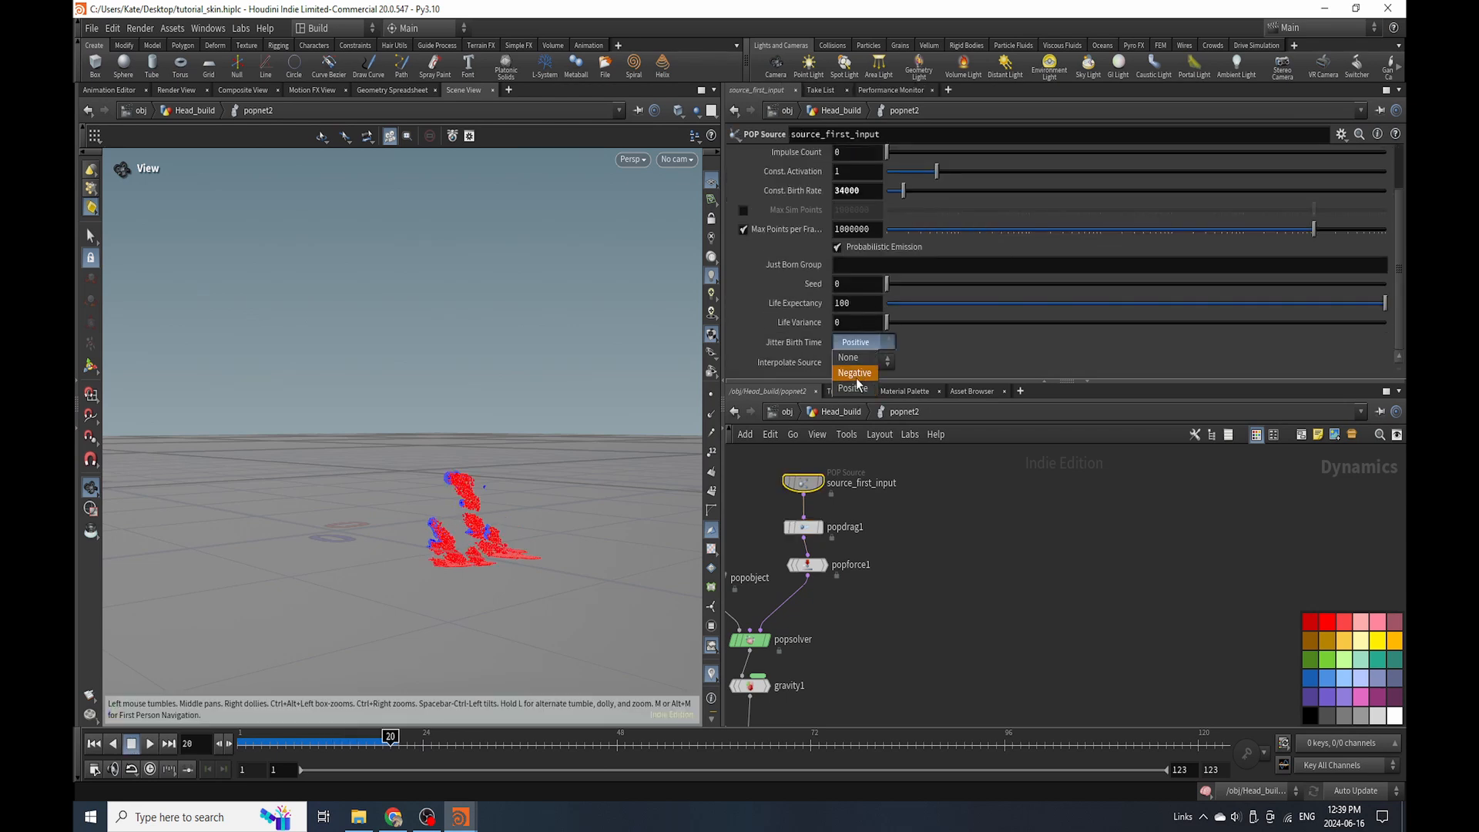
{"action": "left_click", "coordinate": [854, 373]}
{"action": "left_click", "coordinate": [149, 744]}
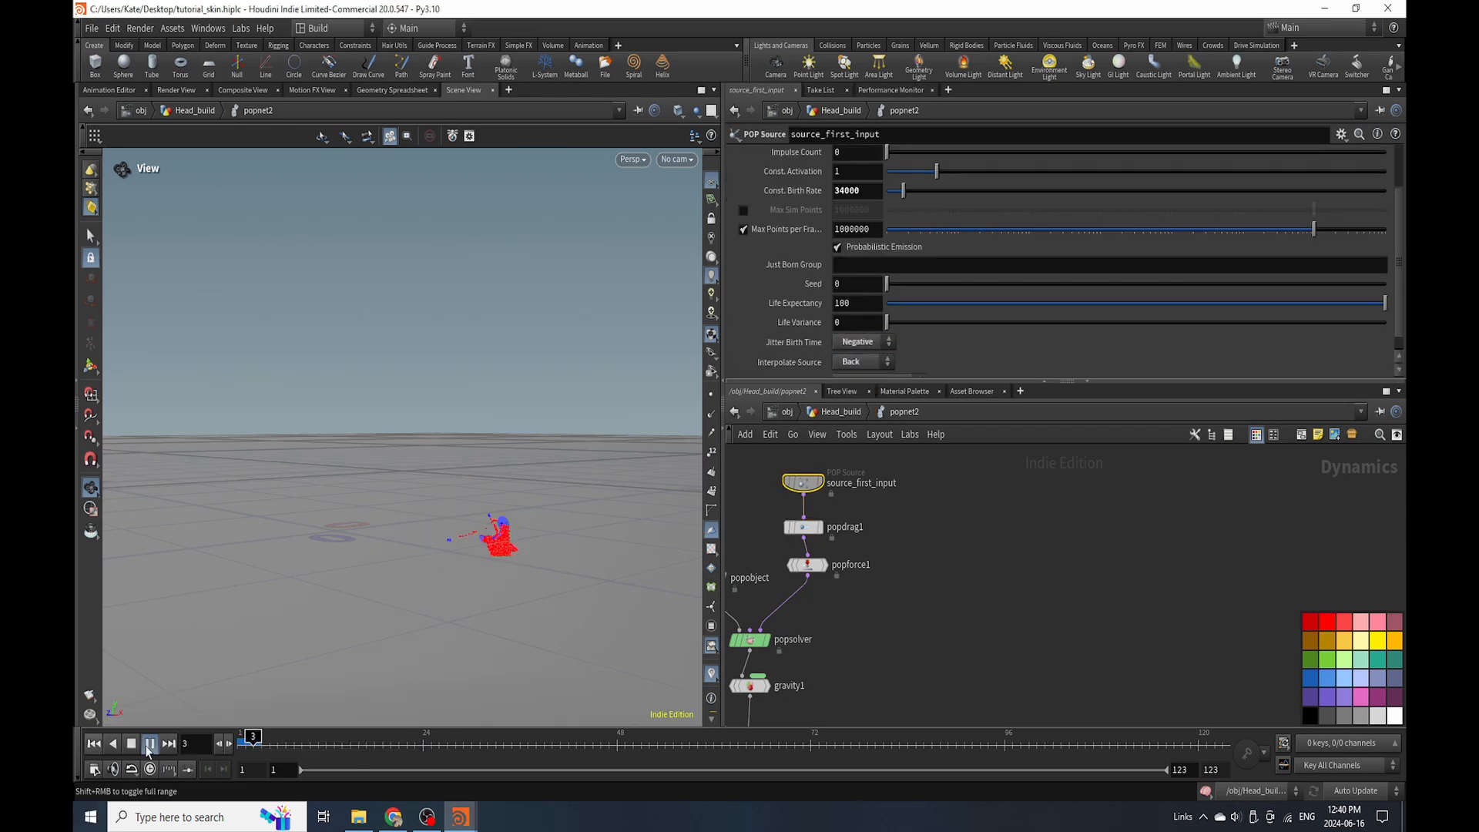
{"action": "left_click", "coordinate": [148, 744]}
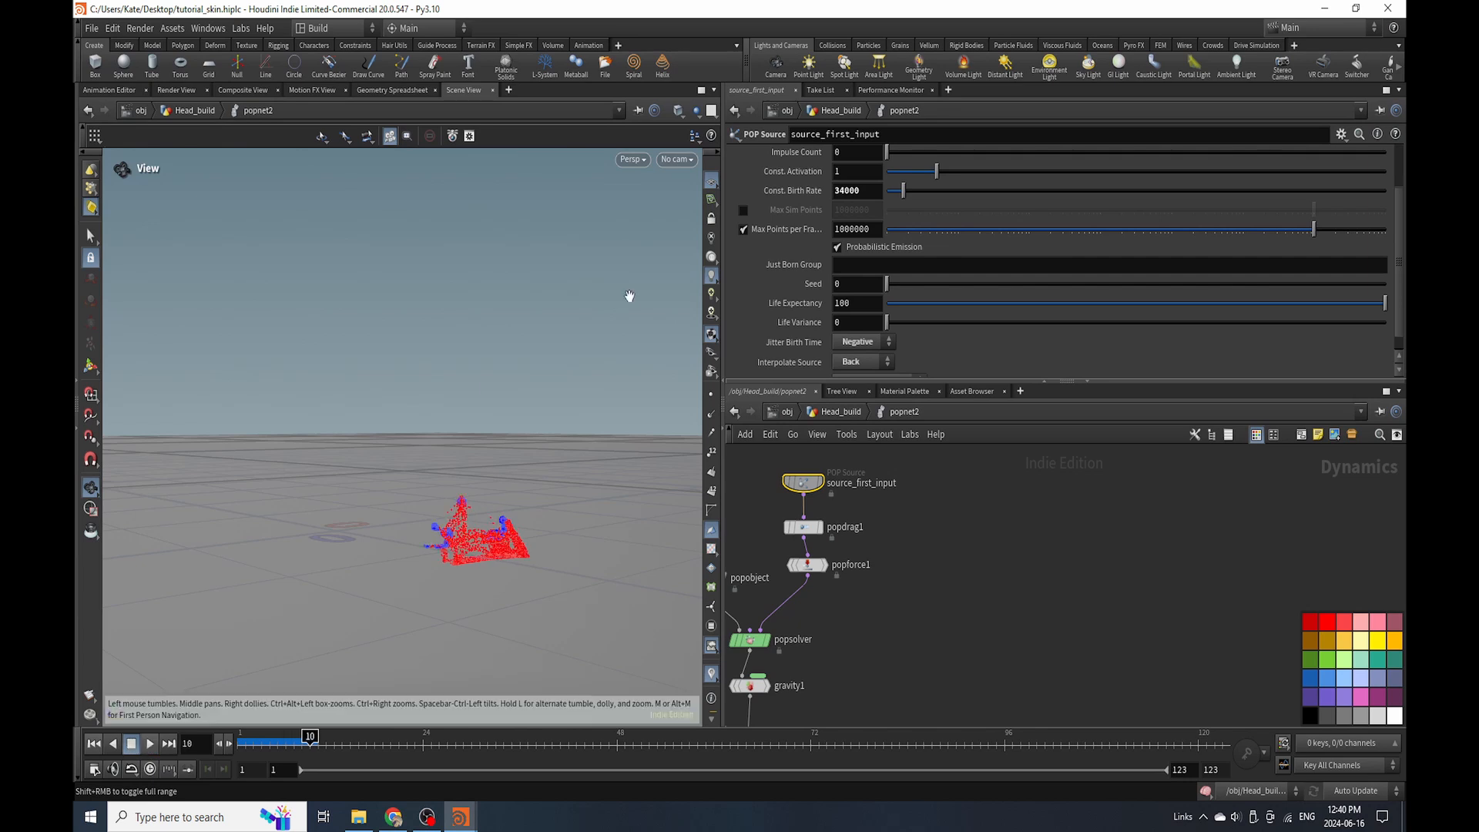
Set source_first_input's Jitter Birth Time back to Positive and replay the simulation from frame 1.
{"action": "left_click", "coordinate": [869, 342]}
{"action": "left_click", "coordinate": [867, 383]}
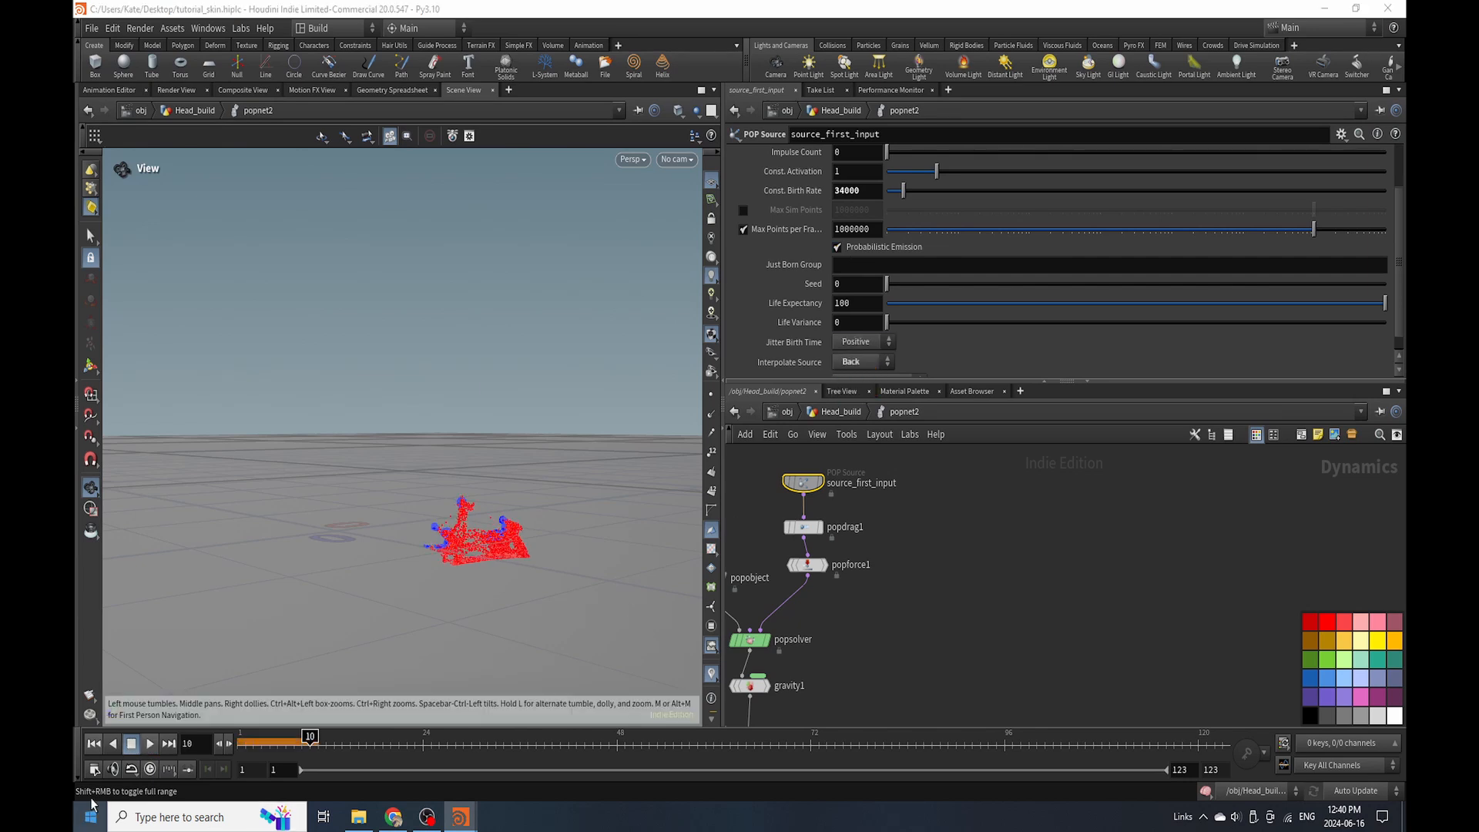
{"action": "left_click", "coordinate": [94, 743]}
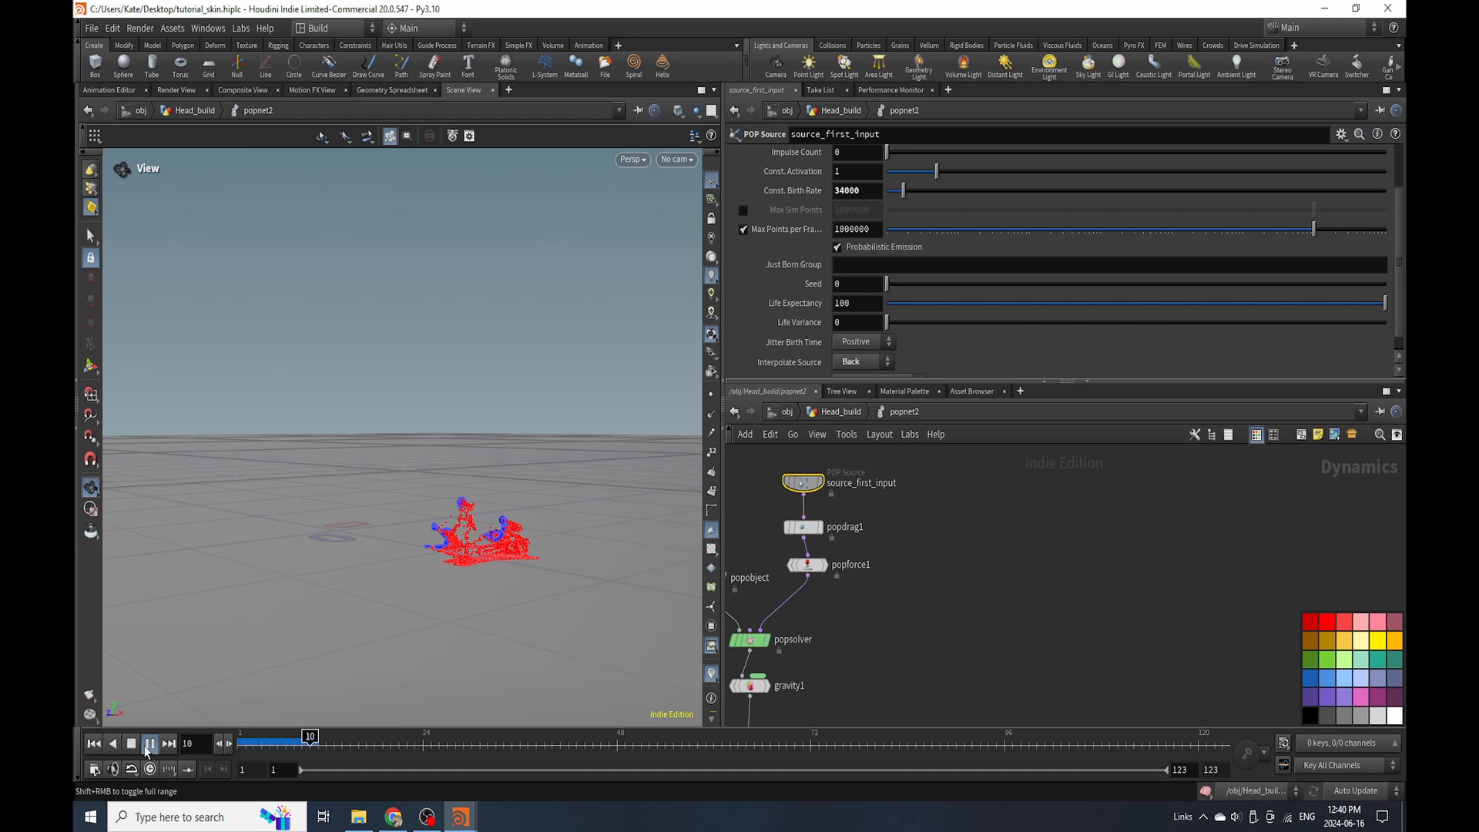
{"action": "mouse_move", "coordinate": [401, 500]}
{"action": "left_mouse_down"}
{"action": "mouse_move", "coordinate": [441, 502]}
{"action": "mouse_move", "coordinate": [337, 512]}
{"action": "mouse_move", "coordinate": [385, 508]}
{"action": "left_mouse_up"}
{"action": "scroll", "coordinate": [741, 507], "scroll_direction": "up", "scroll_amount": 2}
Set popforce1's Turbulence to 4 and move source_first_input, popdrag1 and popforce1 up to make room above popsolver.
{"action": "left_click", "coordinate": [835, 590]}
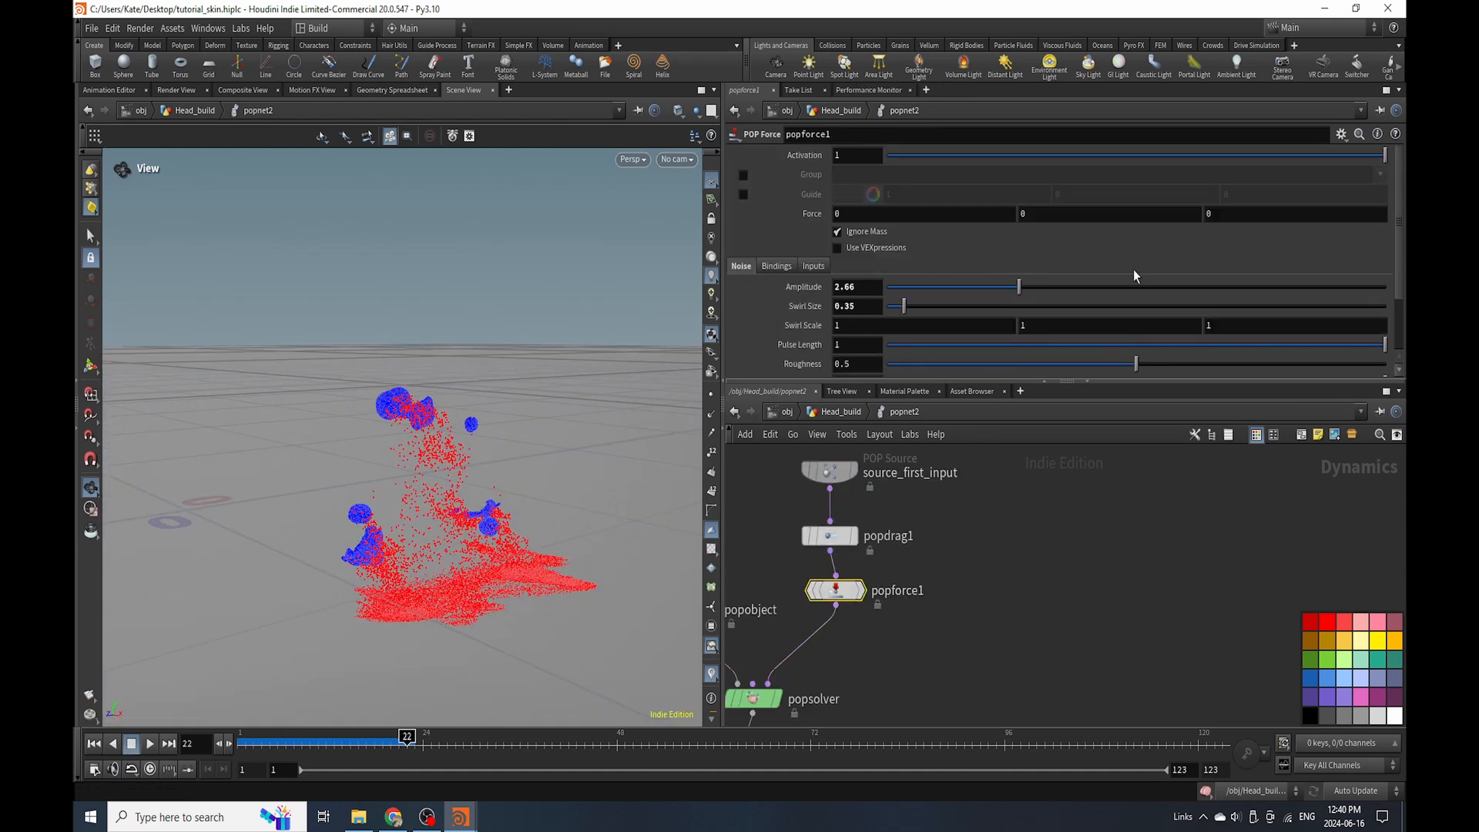
{"action": "scroll", "coordinate": [913, 477], "scroll_direction": "down", "scroll_amount": 3}
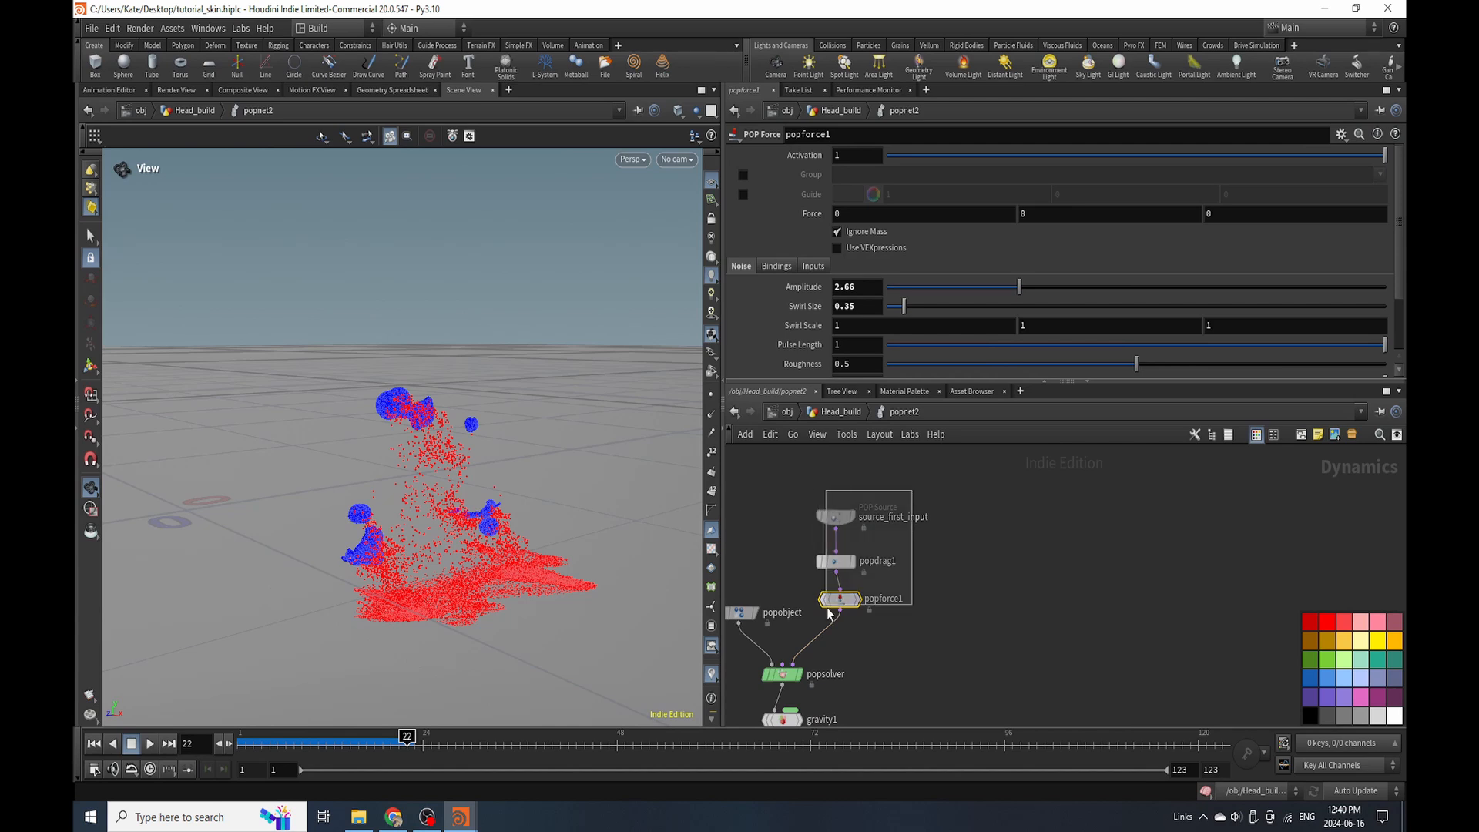
{"action": "scroll", "coordinate": [1267, 320], "scroll_direction": "down", "scroll_amount": 2}
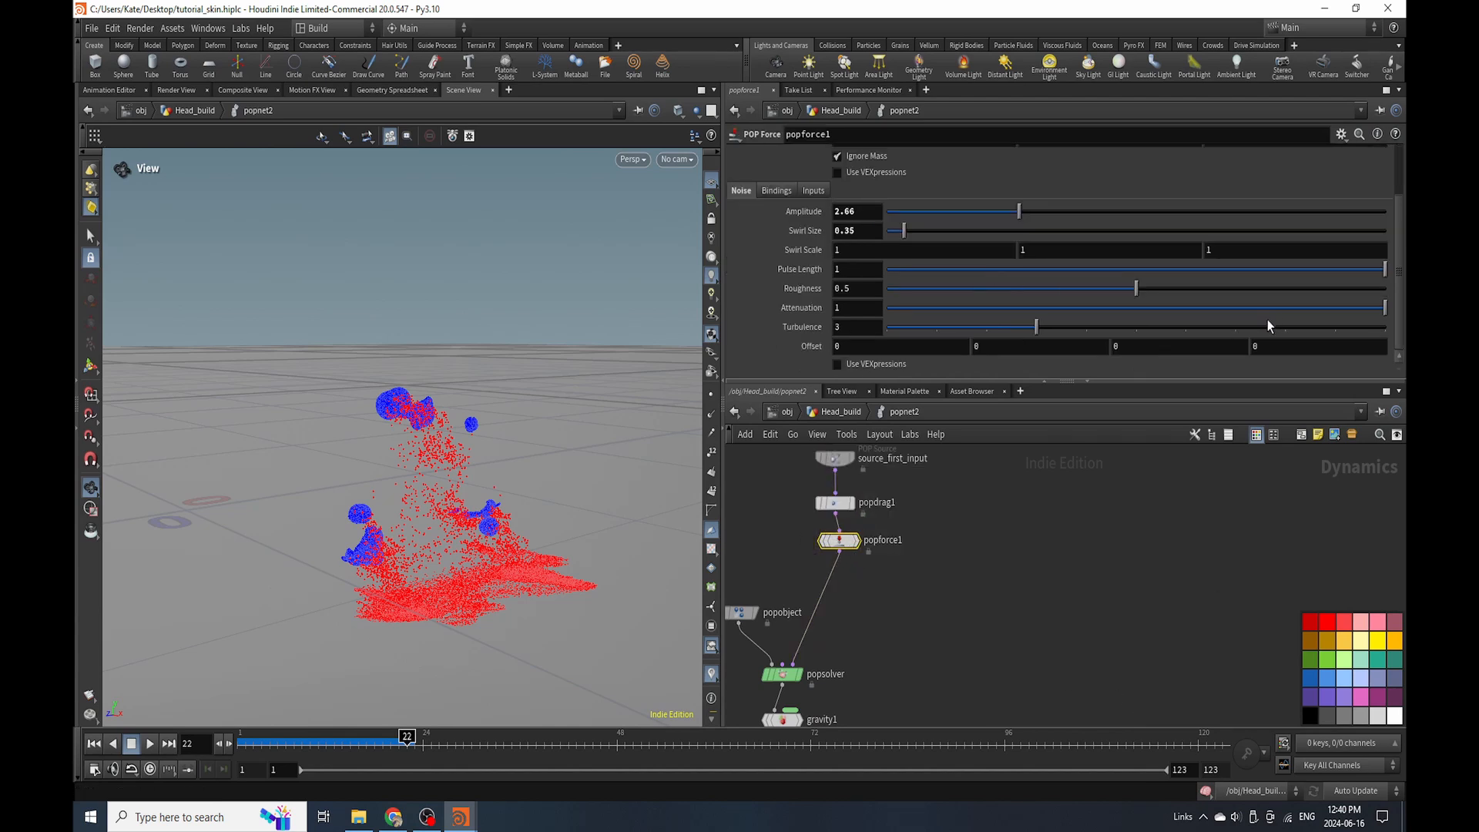
Insert a second POP Force node between popforce1 and popsolver, with Amplitude 1.04, Swirl Size 0.17 and Turbulence 4.
{"action": "key", "text": "Tab"}
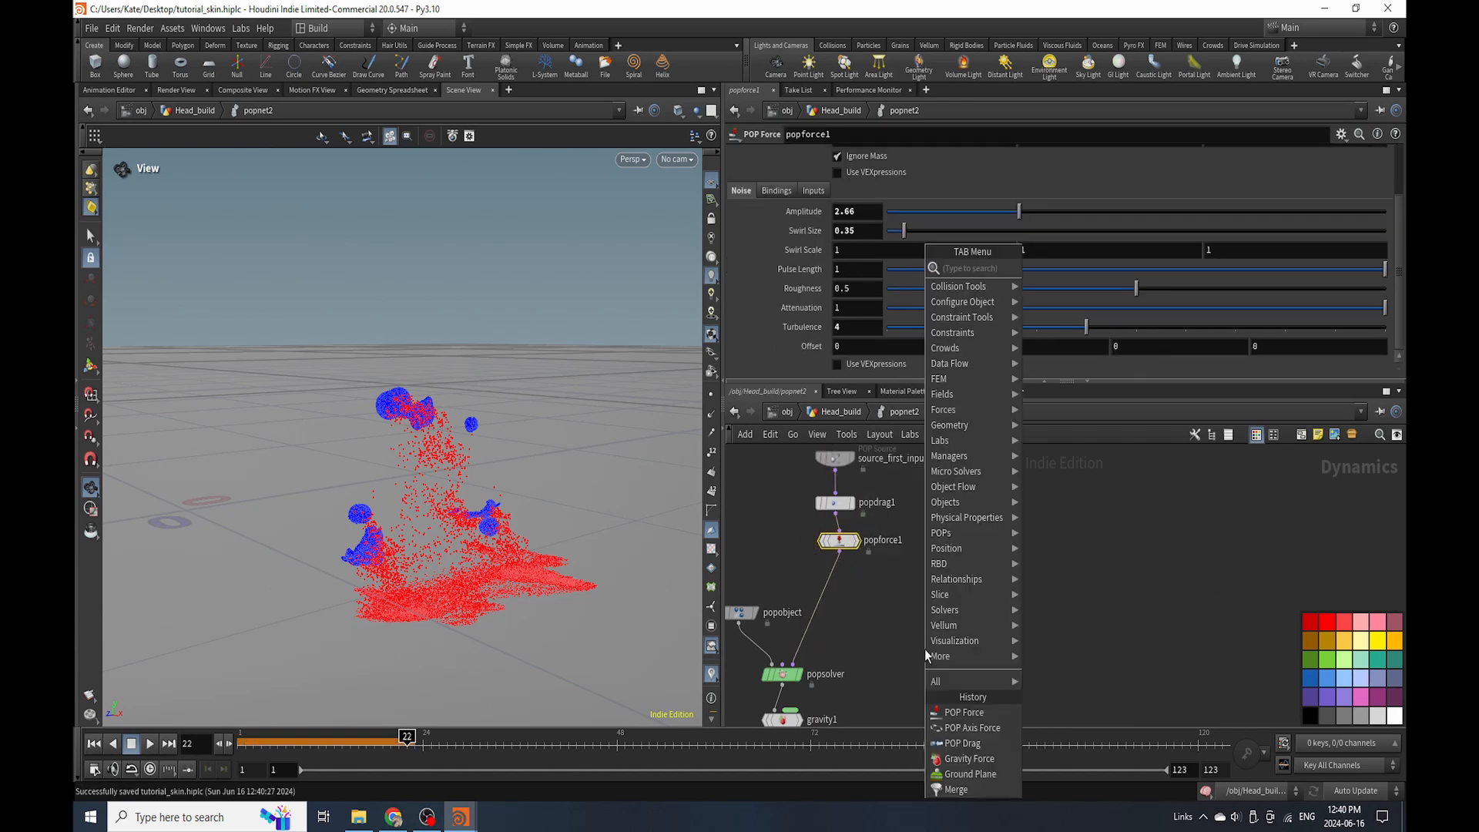
{"action": "type", "text": "pop for"}
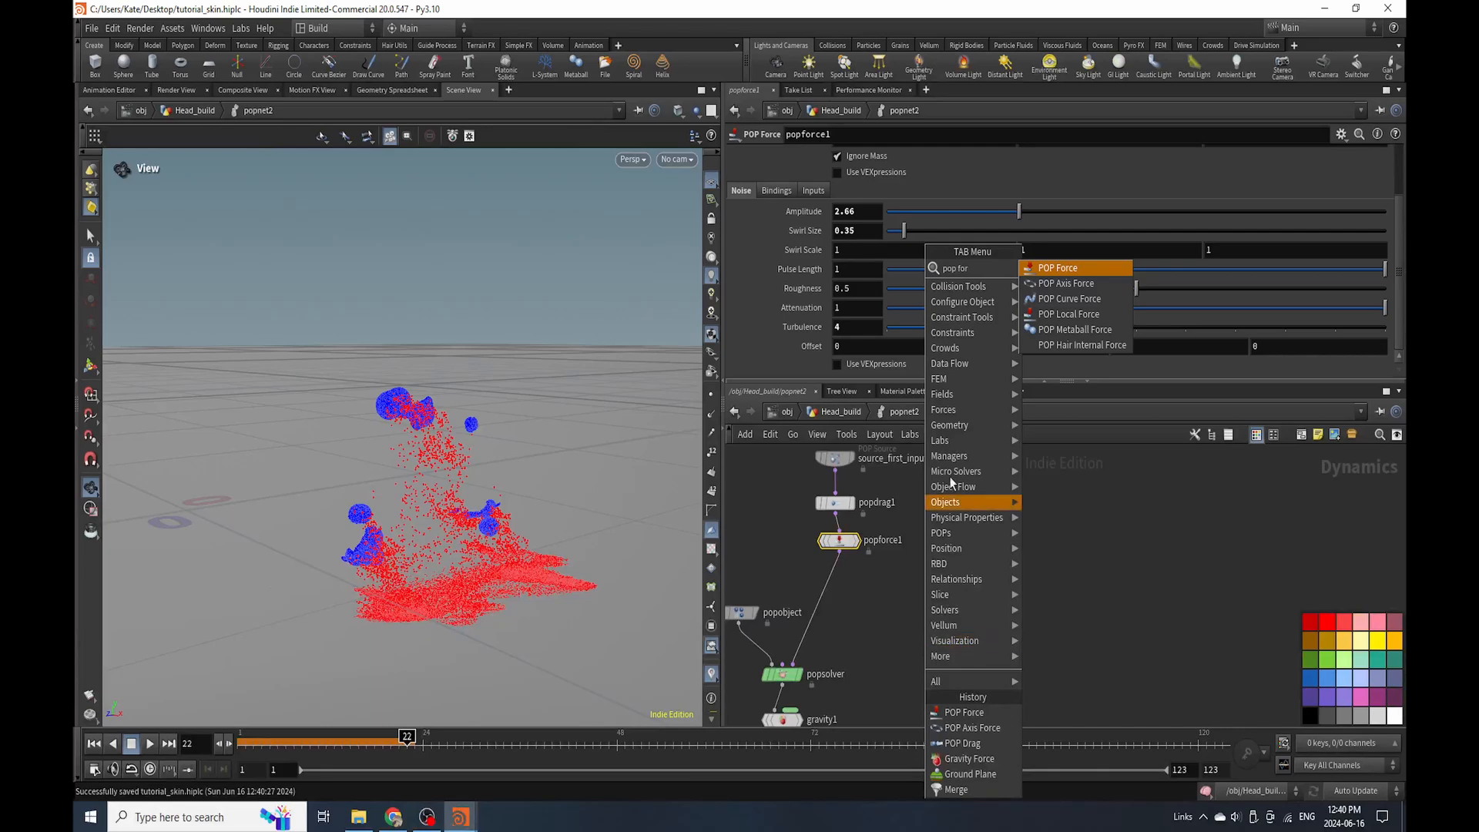
{"action": "left_click", "coordinate": [1063, 268]}
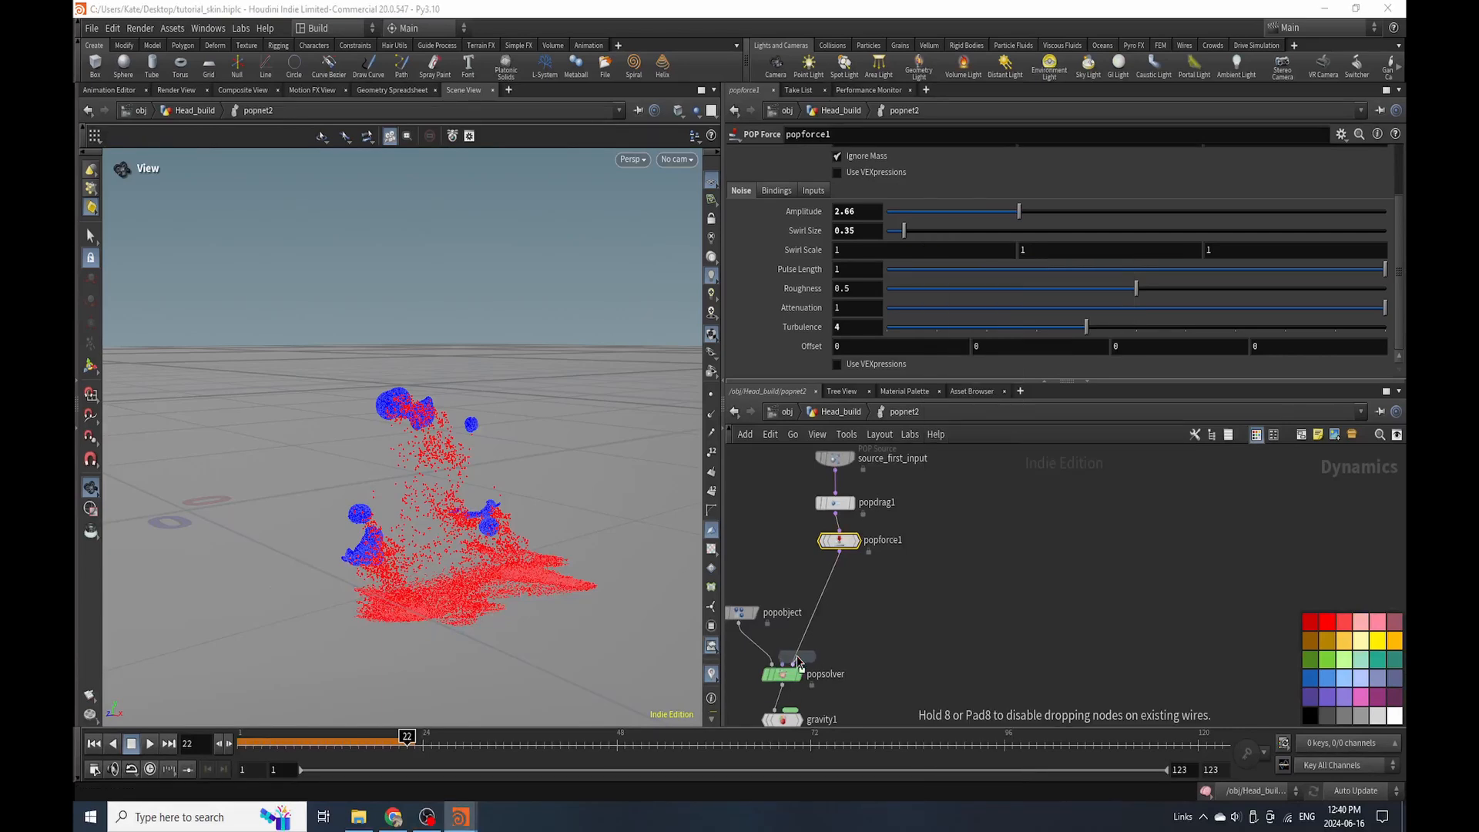
{"action": "left_click", "coordinate": [827, 585]}
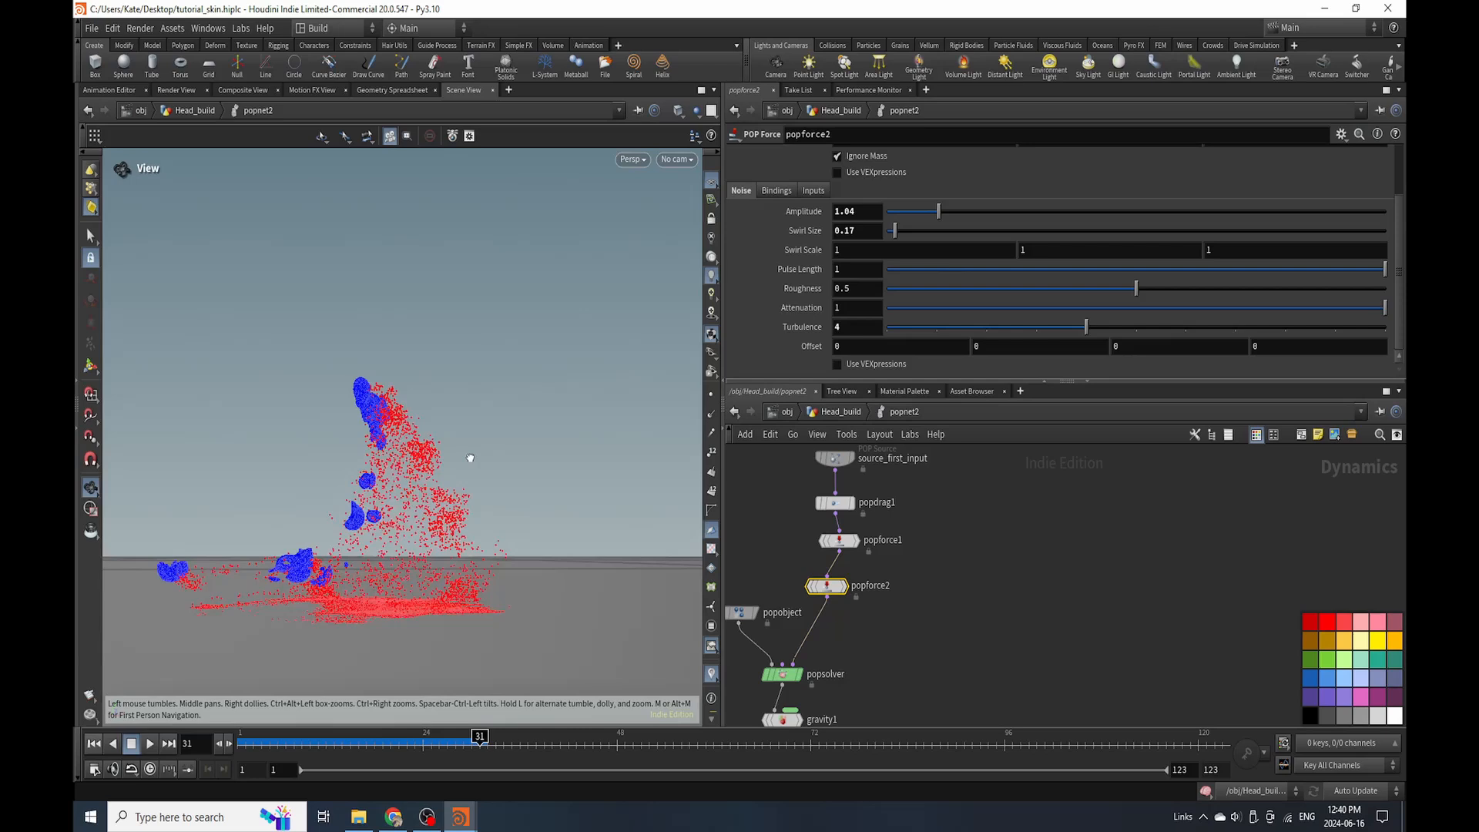
Set popsolver's Min Substeps to 2 and Max Substeps to 3, and scrub through the simulation to check the spurt.
{"action": "left_click_drag", "start_coordinate": [483, 463], "coordinate": [440, 517]}
{"action": "left_click_drag", "start_coordinate": [286, 754], "coordinate": [397, 753]}
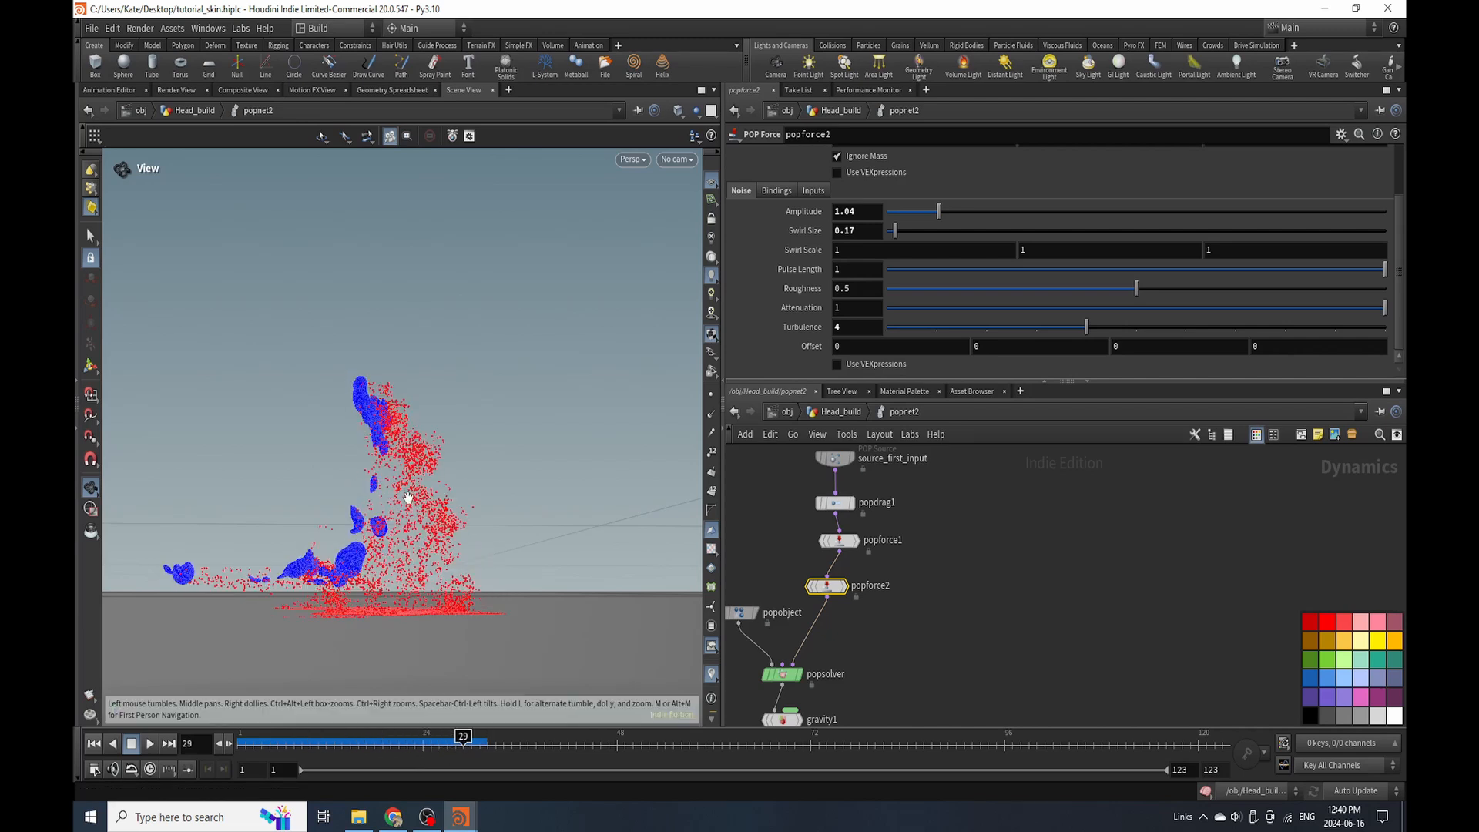
{"action": "left_click_drag", "start_coordinate": [381, 496], "coordinate": [273, 543]}
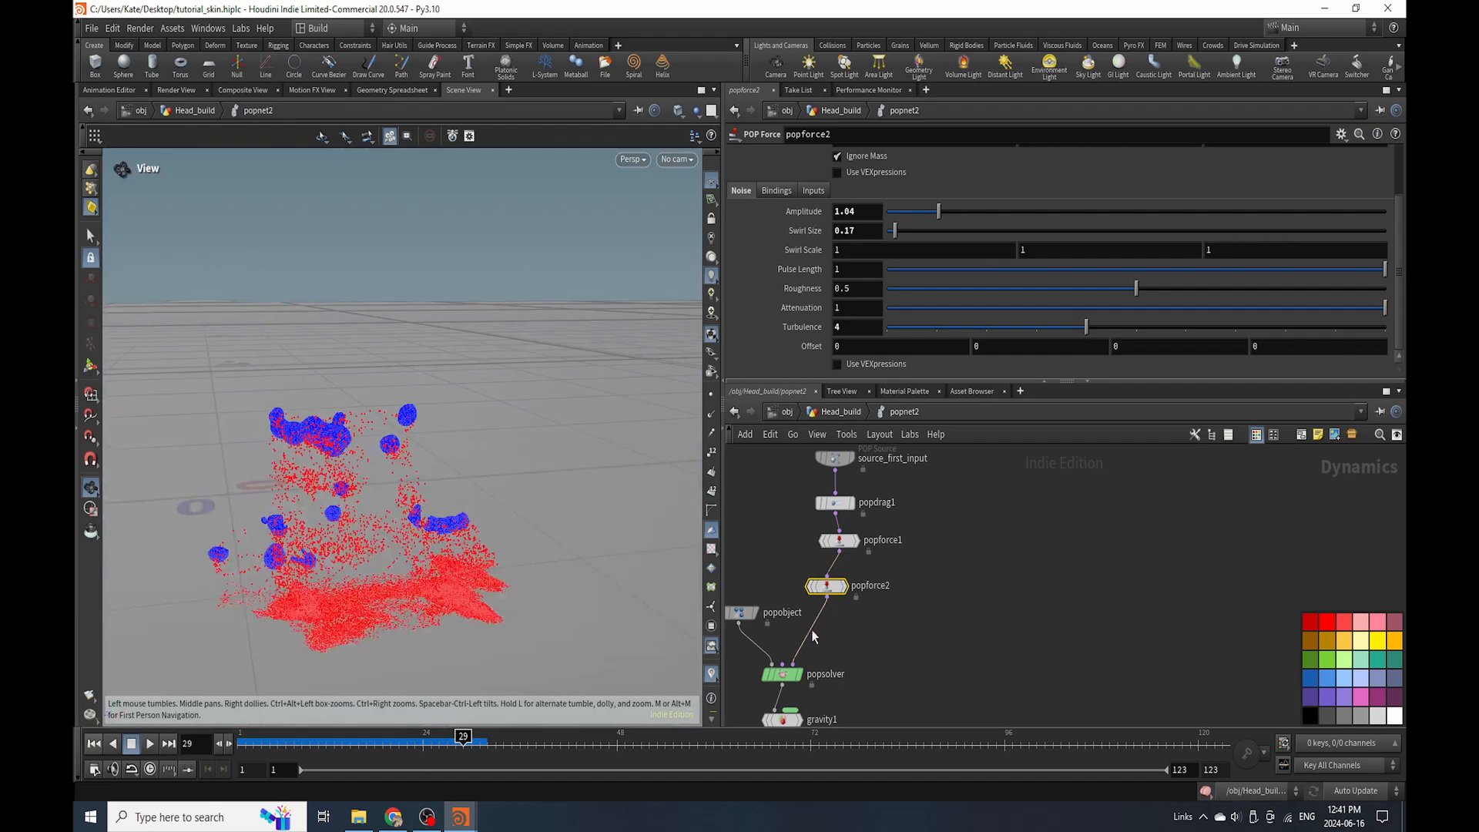
{"action": "left_click", "coordinate": [782, 673]}
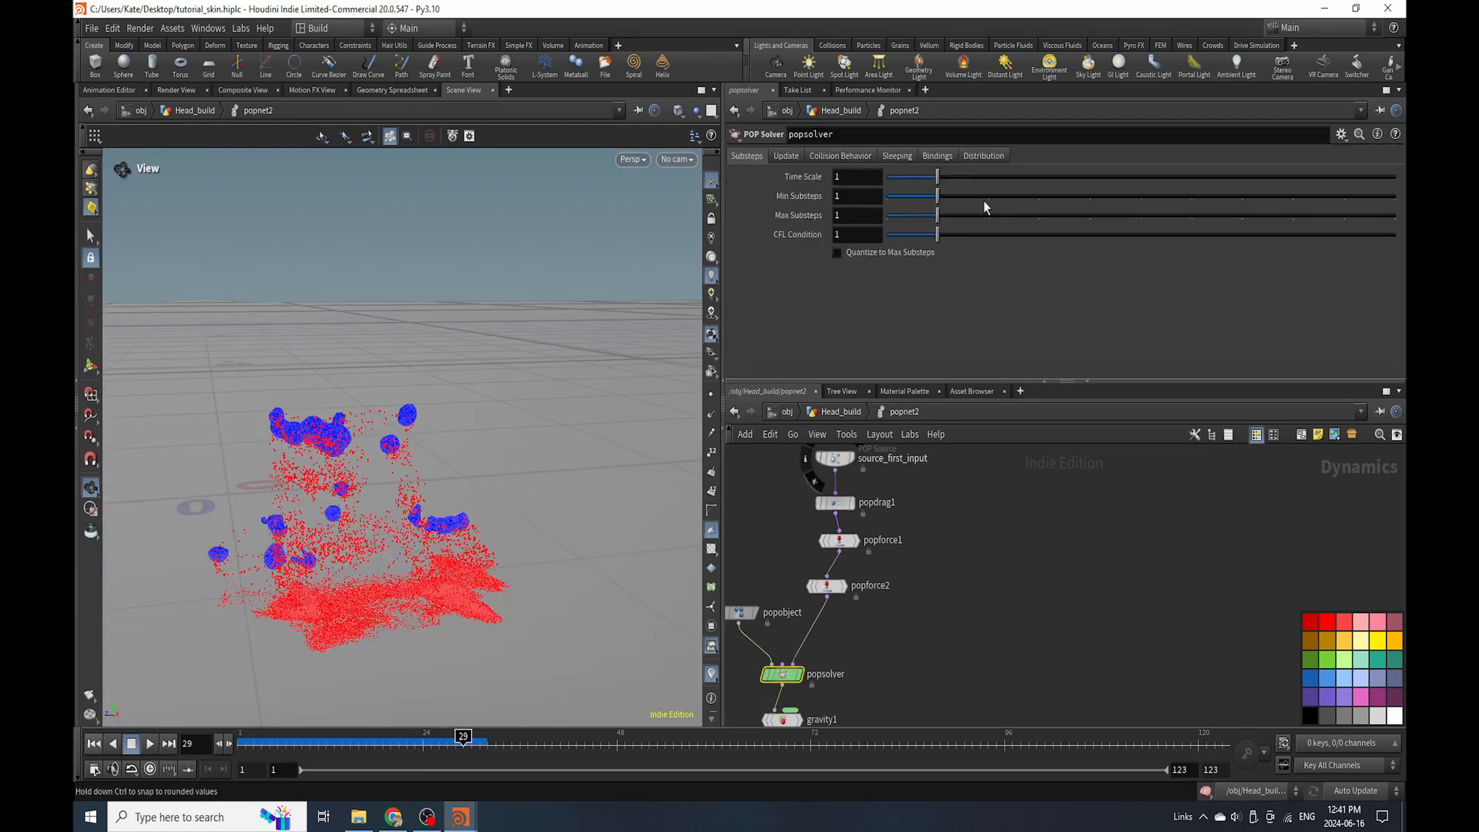
{"action": "left_click_drag", "start_coordinate": [998, 215], "coordinate": [1039, 215]}
{"action": "left_click", "coordinate": [498, 763]}
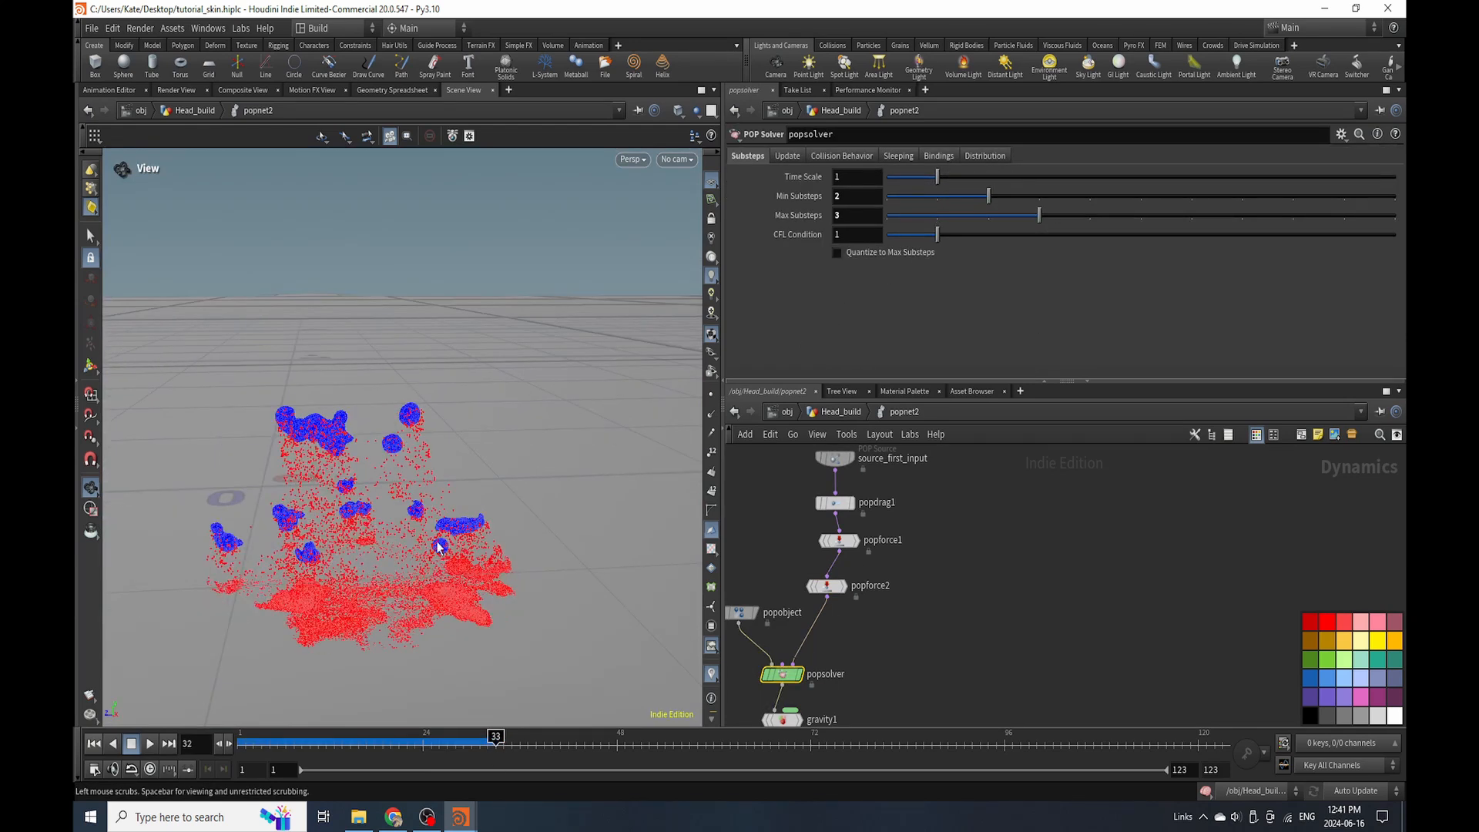
{"action": "left_click_drag", "start_coordinate": [437, 547], "coordinate": [267, 537]}
{"action": "left_click_drag", "start_coordinate": [270, 501], "coordinate": [425, 499]}
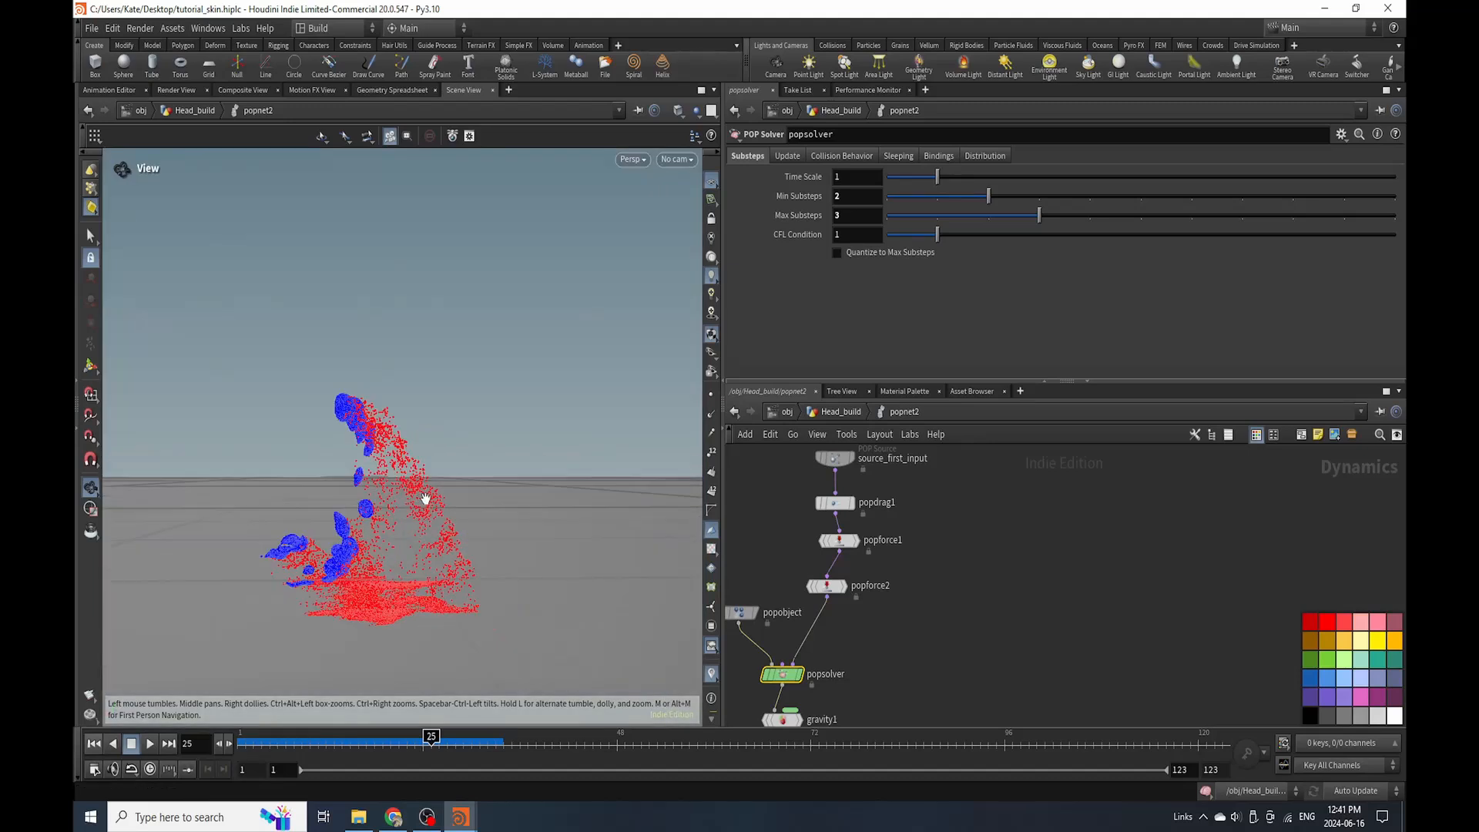
Set popforce2's Turbulence to 5 and Roughness to 0.697, and return to frame 1.
{"action": "left_click", "coordinate": [829, 588]}
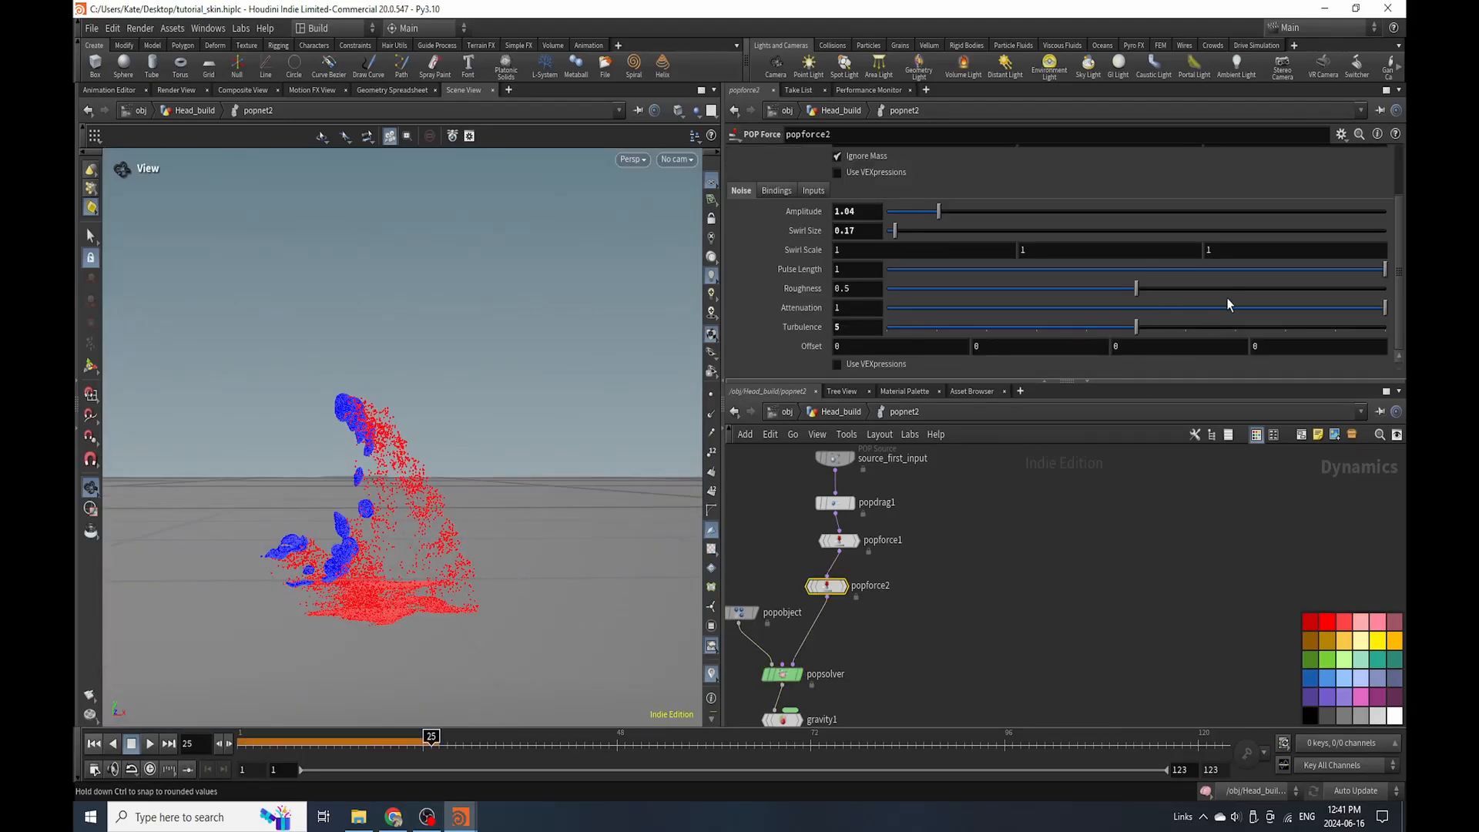
{"action": "left_click", "coordinate": [1232, 290]}
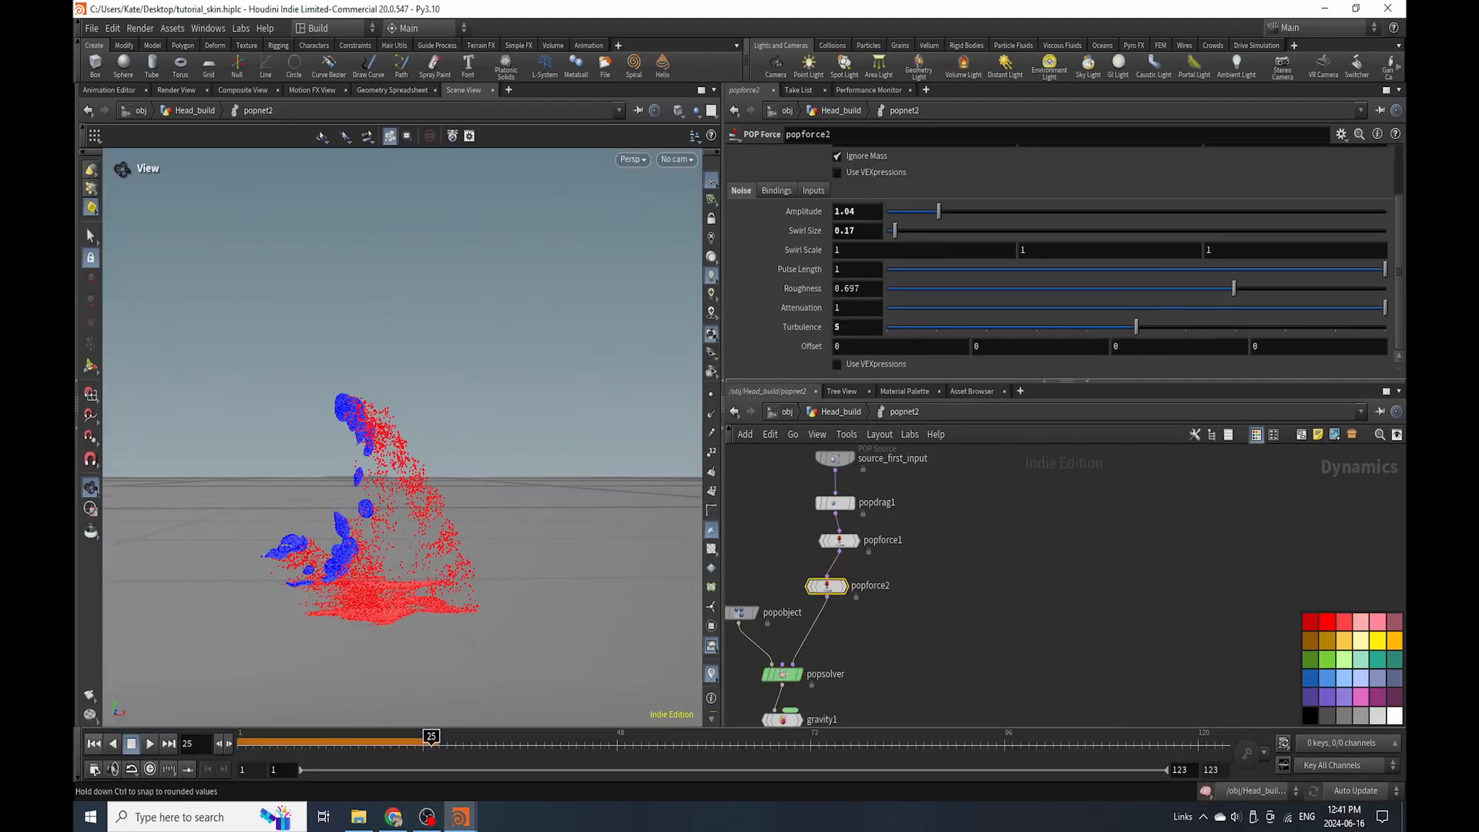
{"action": "left_click", "coordinate": [95, 744]}
Set source_first_input's Interpolate Source to None and play the simulation to check the particles.
{"action": "scroll", "coordinate": [850, 524], "scroll_direction": "up", "scroll_amount": 1}
{"action": "left_click", "coordinate": [832, 479]}
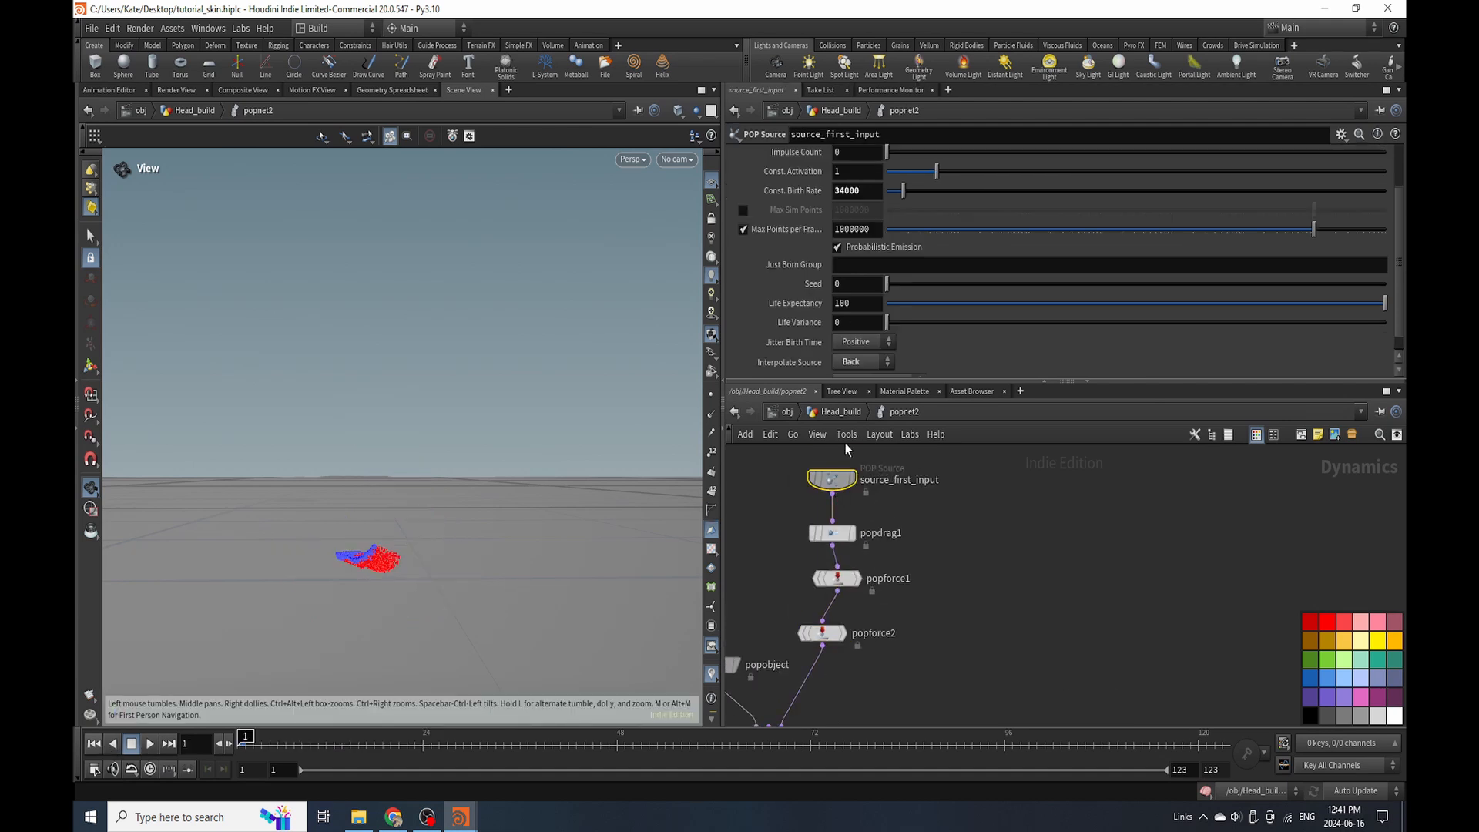
{"action": "scroll", "coordinate": [870, 325], "scroll_direction": "down", "scroll_amount": 1}
{"action": "left_click", "coordinate": [863, 341]}
{"action": "left_click", "coordinate": [862, 324]}
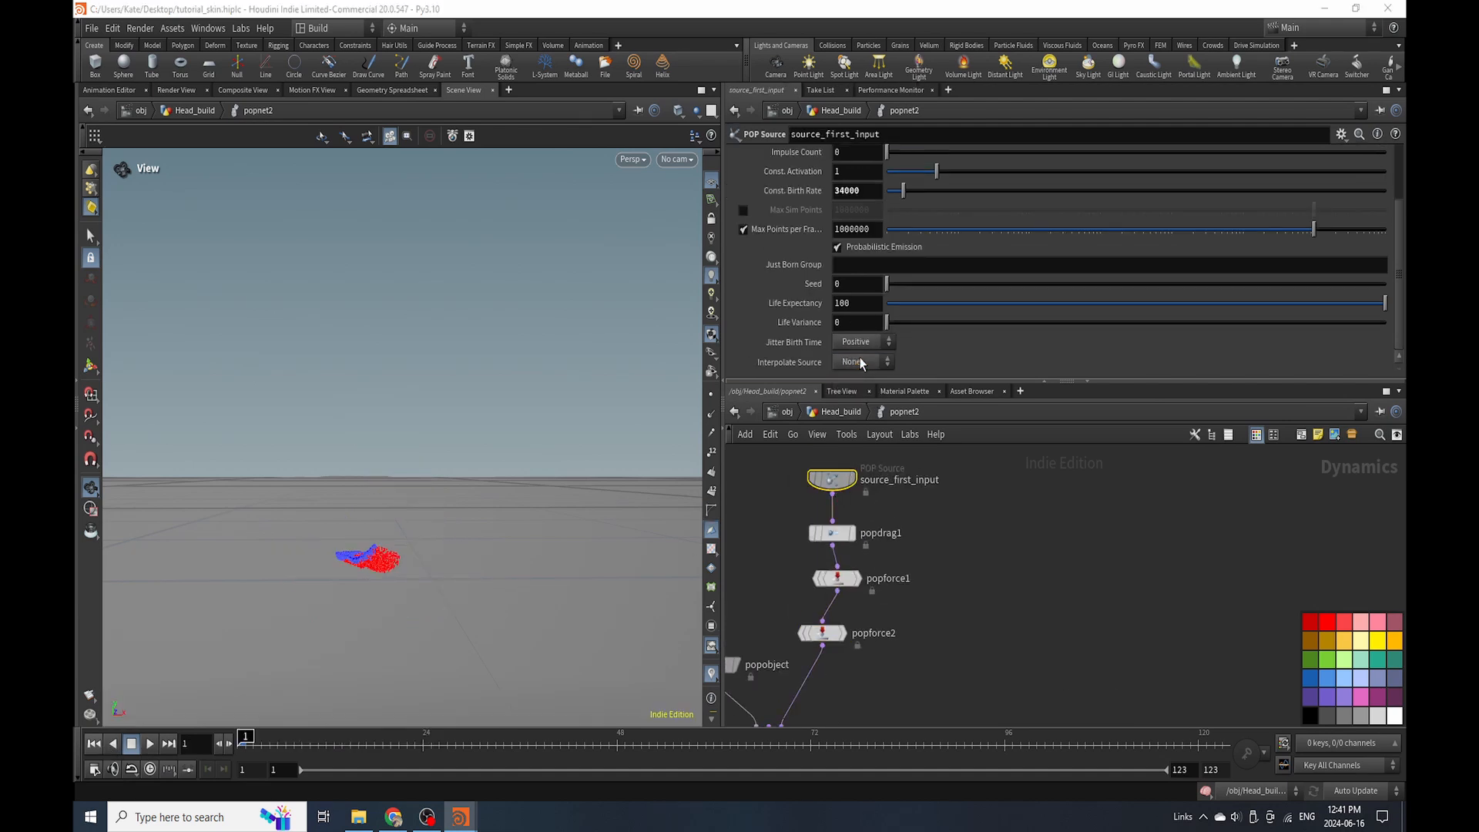
{"action": "left_click", "coordinate": [149, 744]}
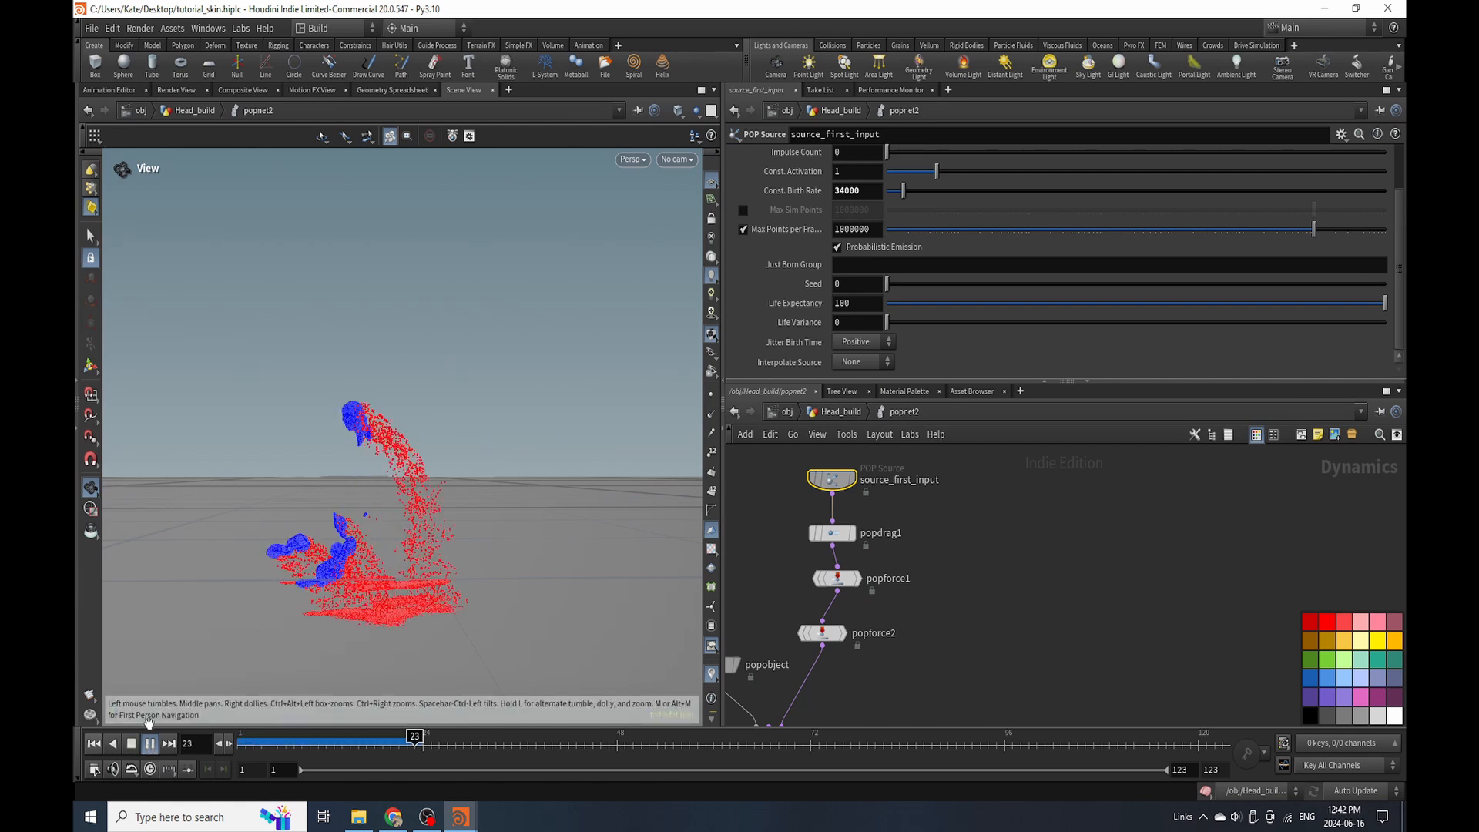
{"action": "left_click", "coordinate": [131, 743]}
{"action": "left_click_drag", "start_coordinate": [414, 466], "coordinate": [309, 470]}
Align popforce2 under popforce1 and insert a POP Wind node below it with noise Amplitude 1.43.
{"action": "left_click_drag", "start_coordinate": [832, 636], "coordinate": [843, 621]}
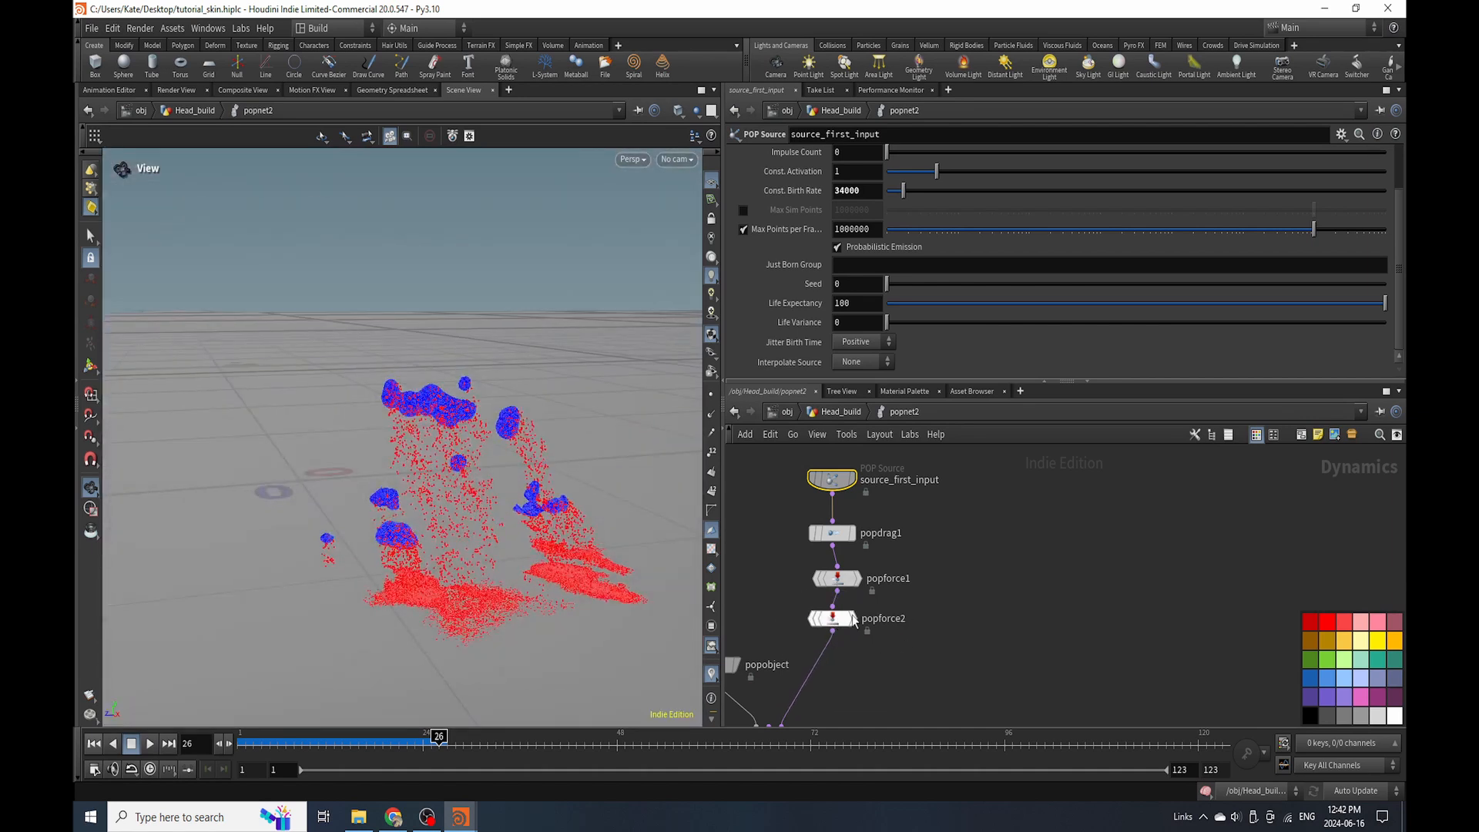
{"action": "key", "text": "Tab"}
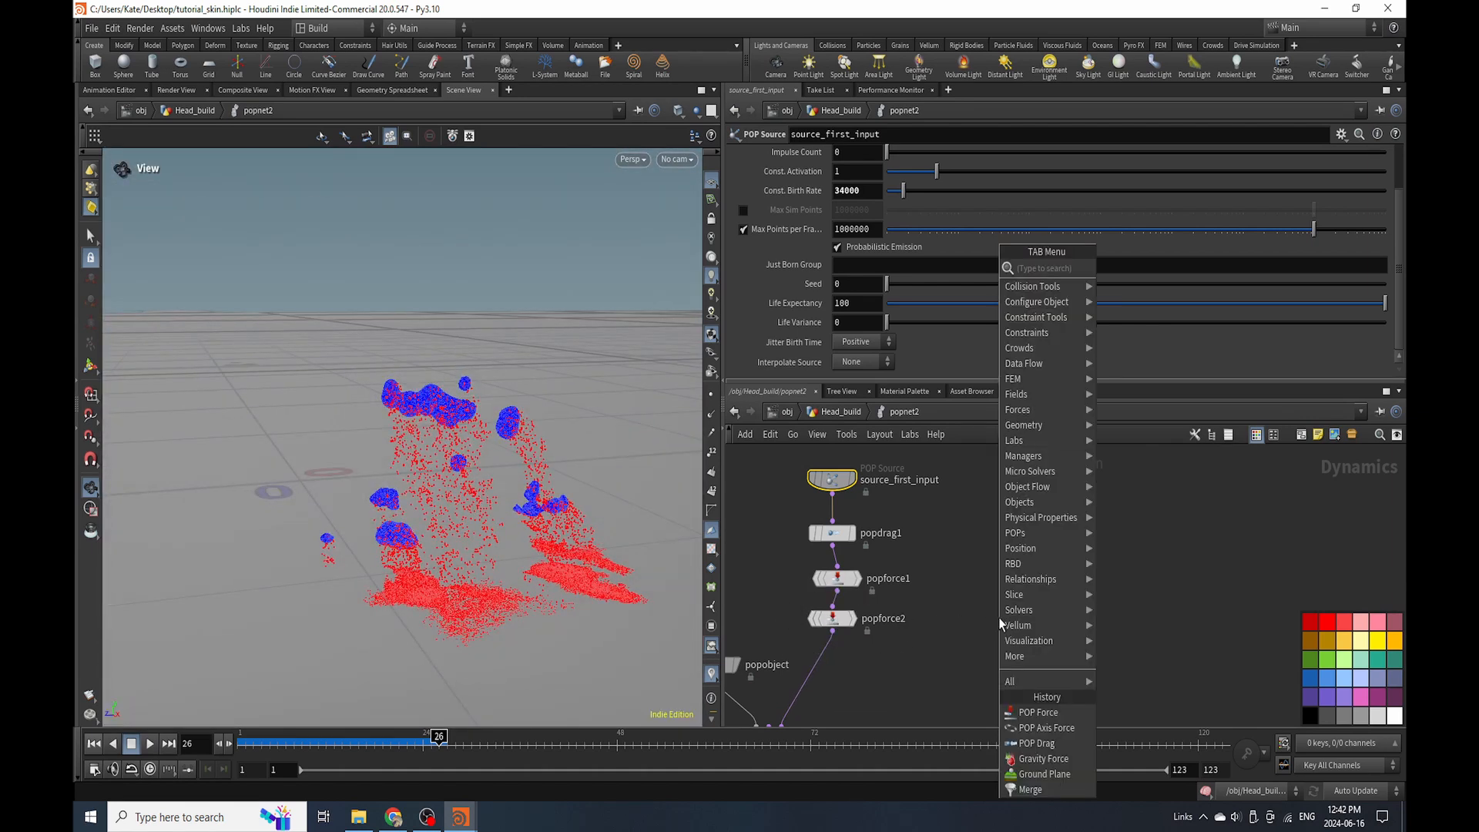
{"action": "type", "text": "pop f"}
{"action": "key", "text": "BackSpace"}
{"action": "key", "text": "BackSpace"}
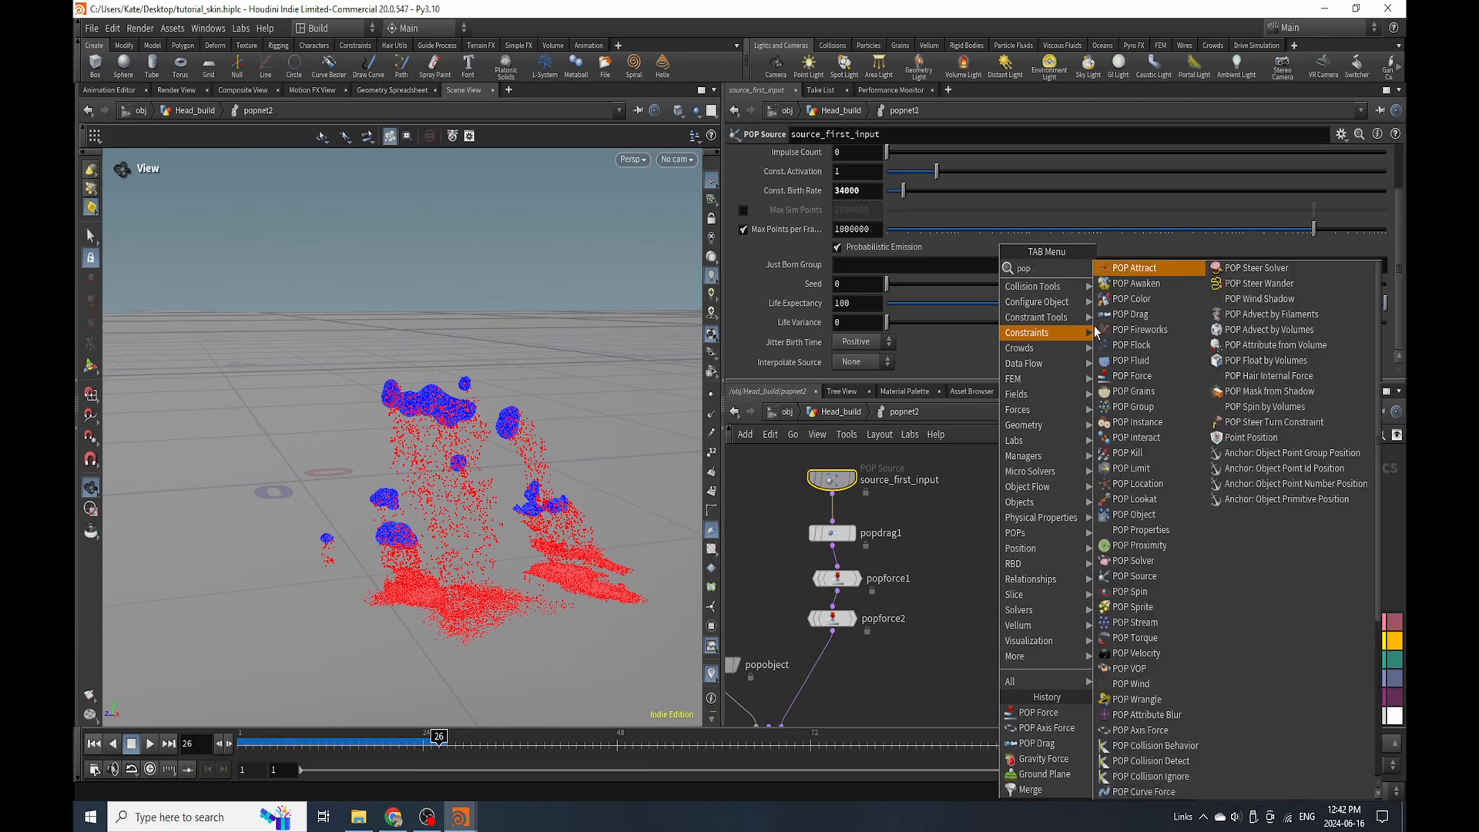
{"action": "type", "text": "w"}
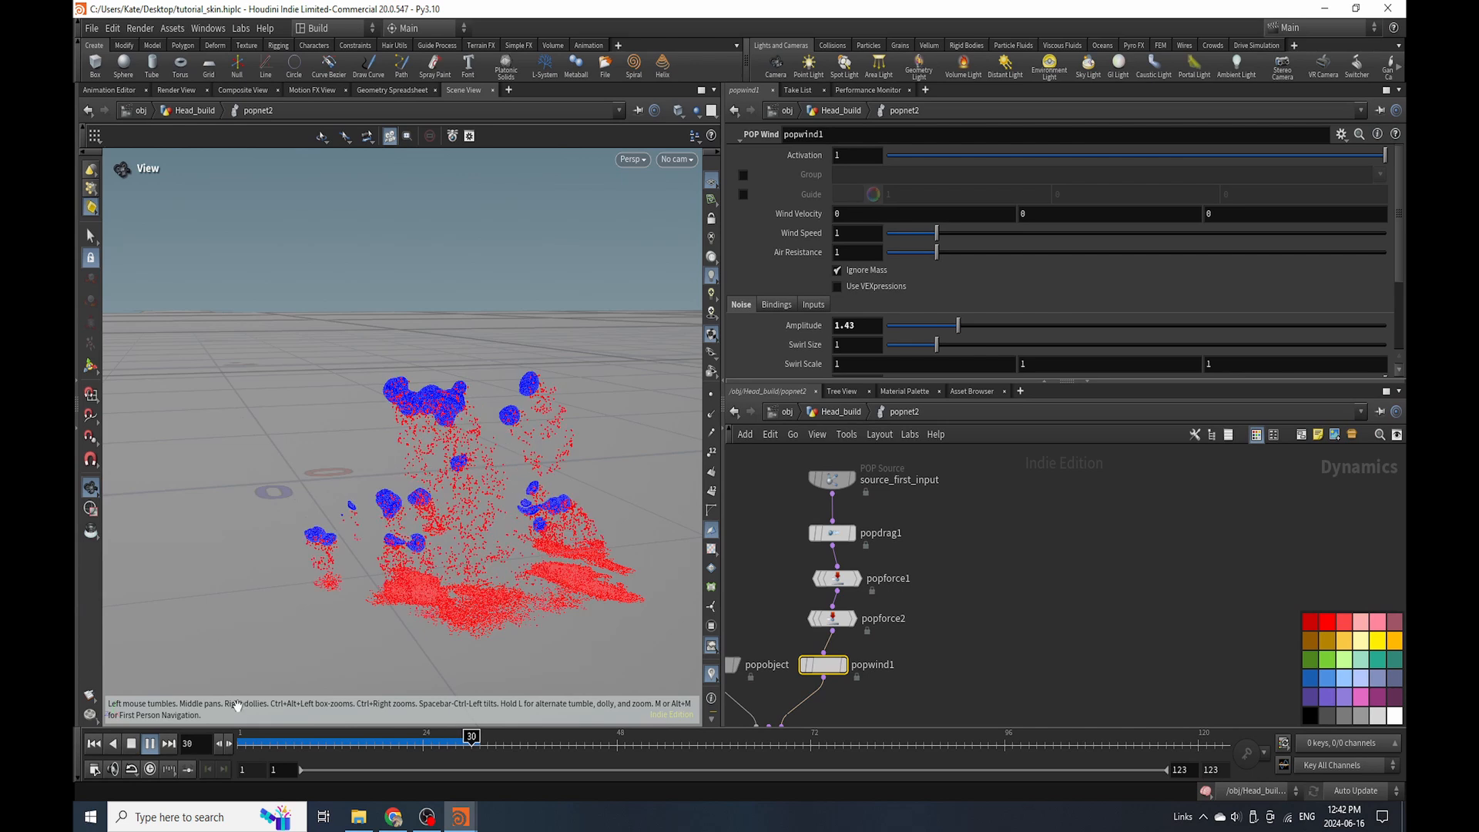
Stop the simulation playback and save the scene.
{"action": "left_click", "coordinate": [150, 744]}
{"action": "key", "text": "ctrl+s"}
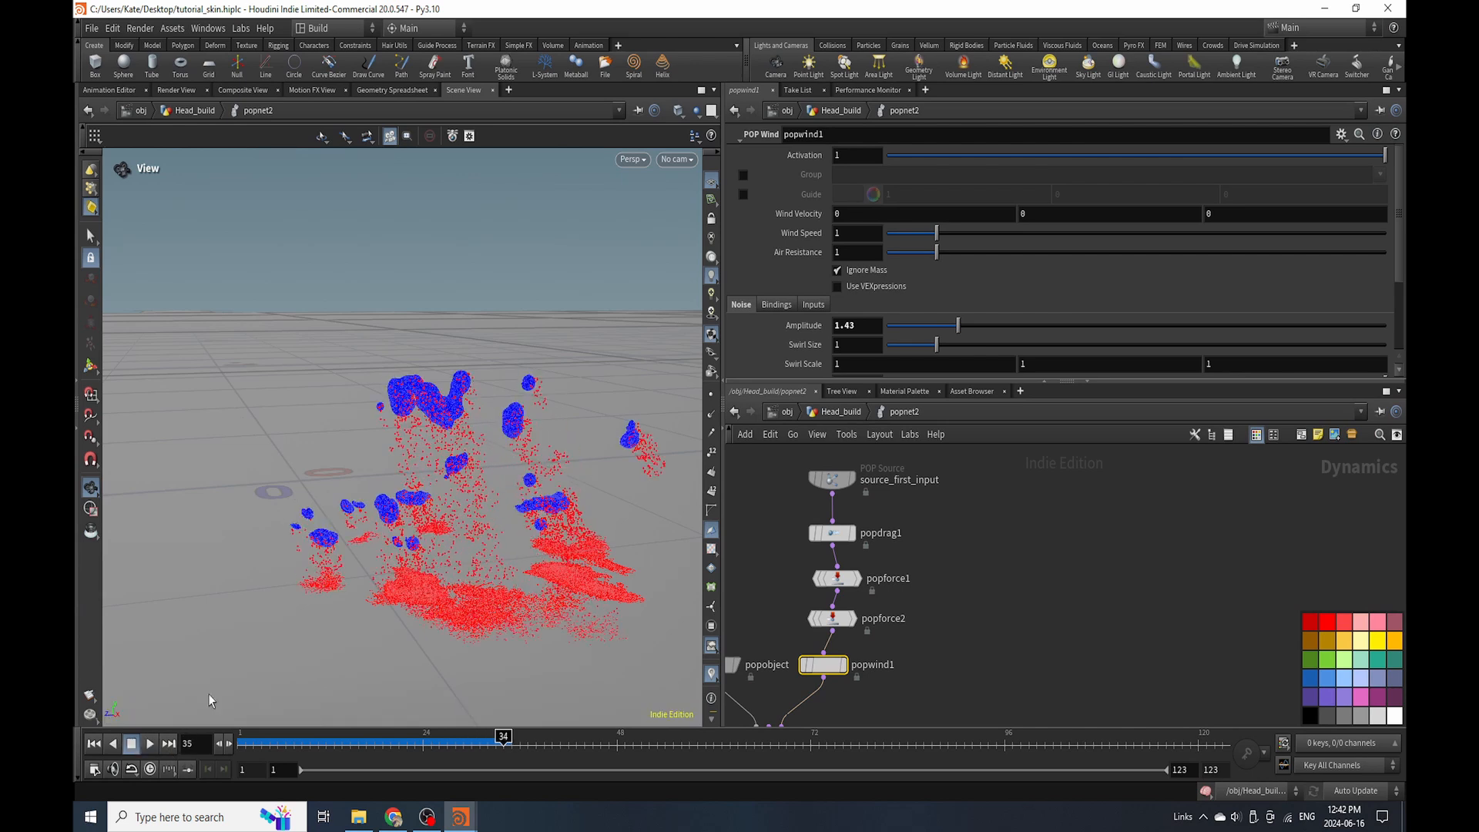
{"action": "left_click_drag", "start_coordinate": [208, 696], "coordinate": [501, 478]}
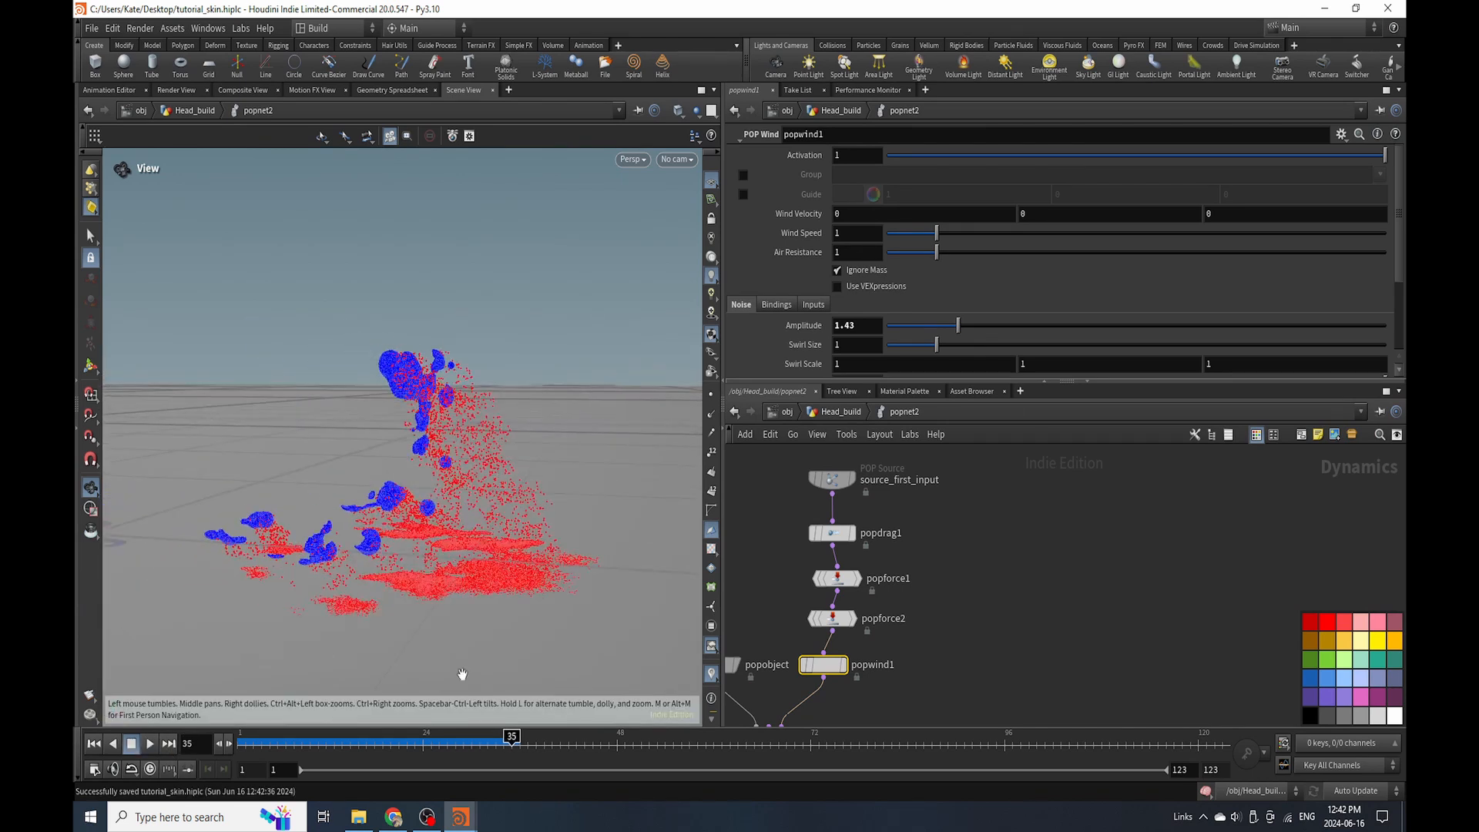
Move the five nodes from source_first_input to popwind1 up together, farther away from popsolver.
{"action": "scroll", "coordinate": [977, 525], "scroll_direction": "down", "scroll_amount": 3}
{"action": "left_click_drag", "start_coordinate": [853, 490], "coordinate": [911, 609]}
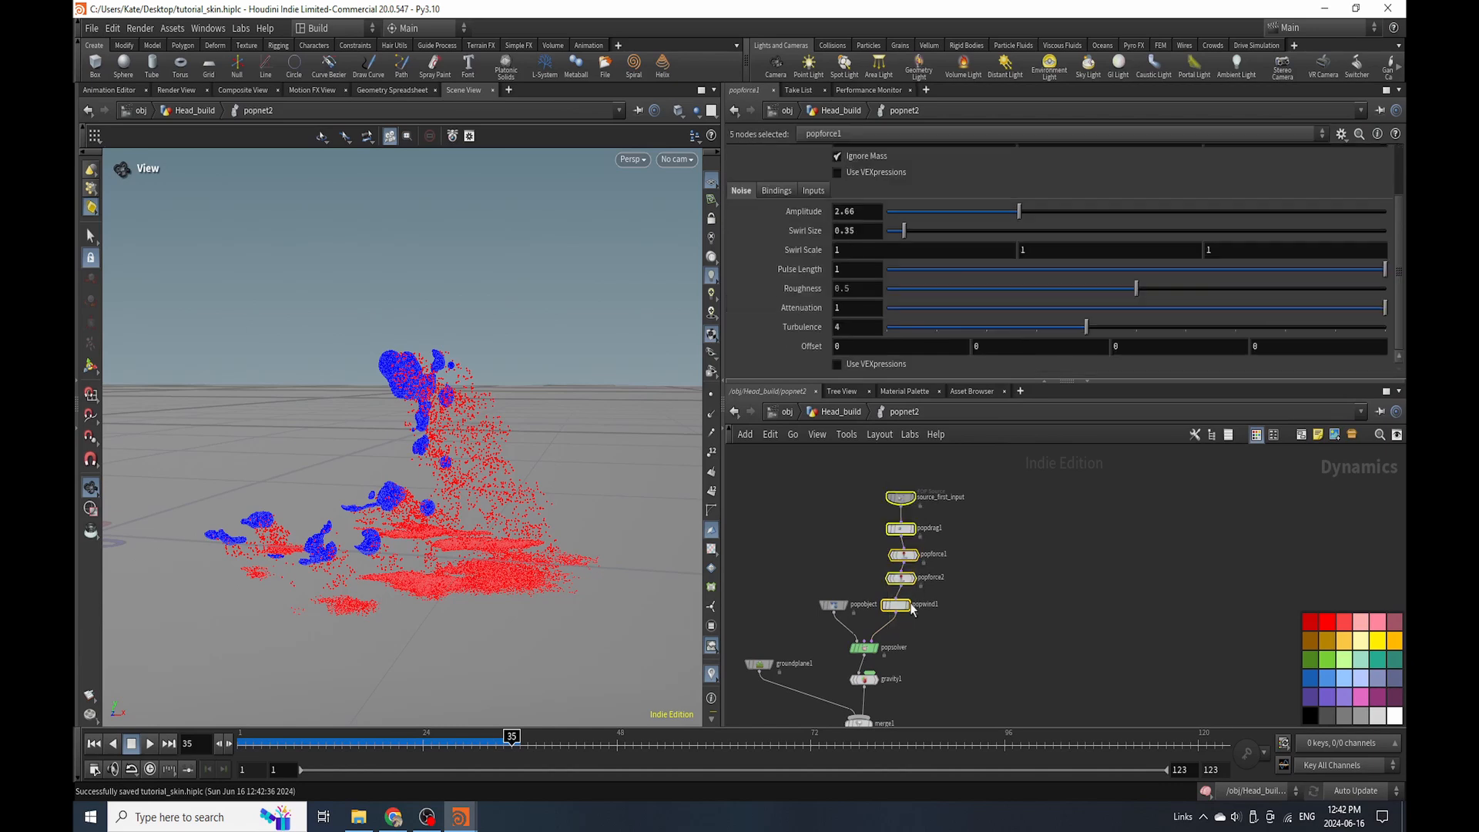
{"action": "left_click", "coordinate": [1030, 605]}
{"action": "scroll", "coordinate": [925, 559], "scroll_direction": "up", "scroll_amount": 3}
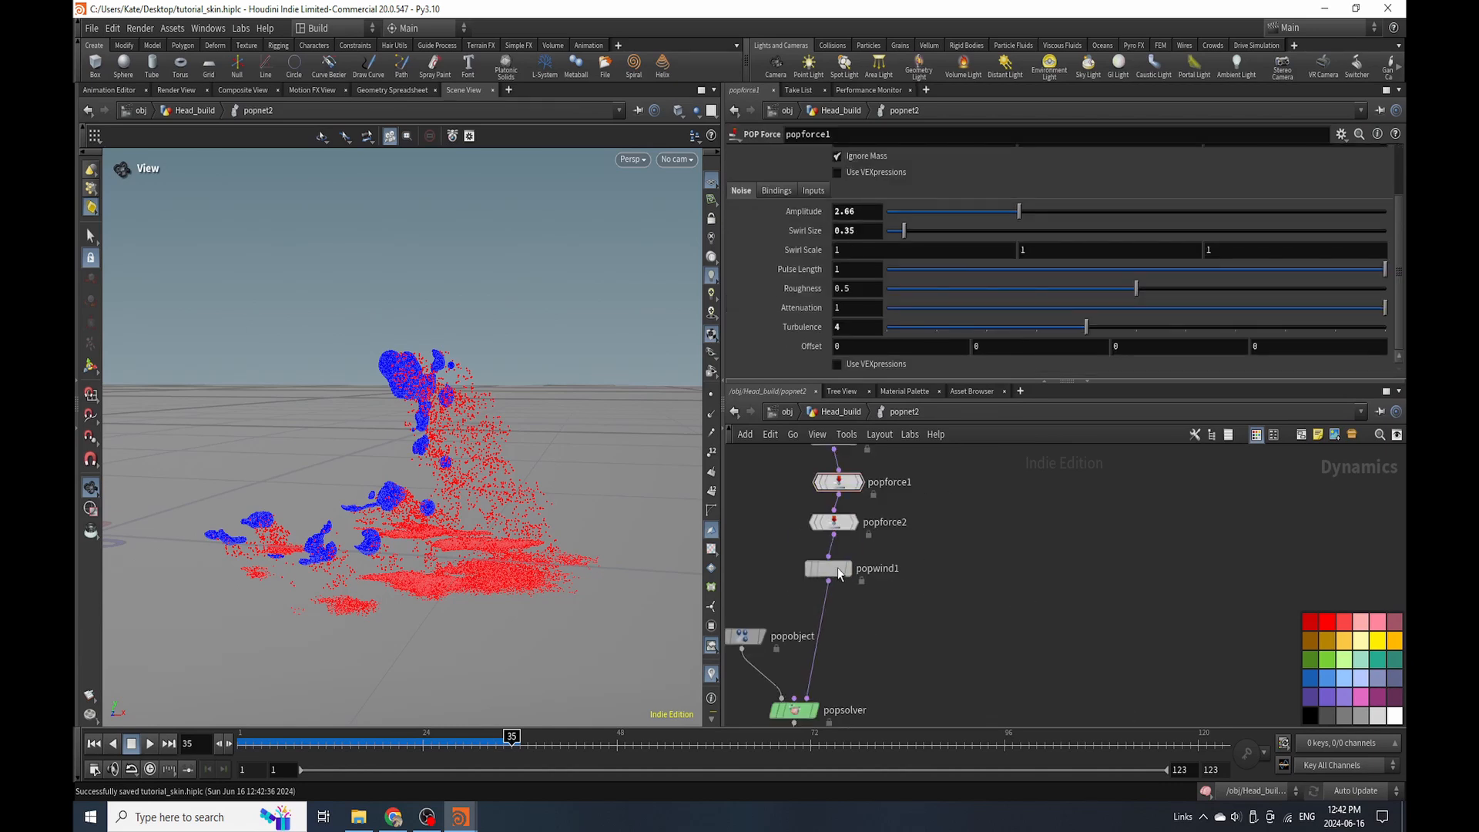
{"action": "scroll", "coordinate": [925, 568], "scroll_direction": "down", "scroll_amount": 3}
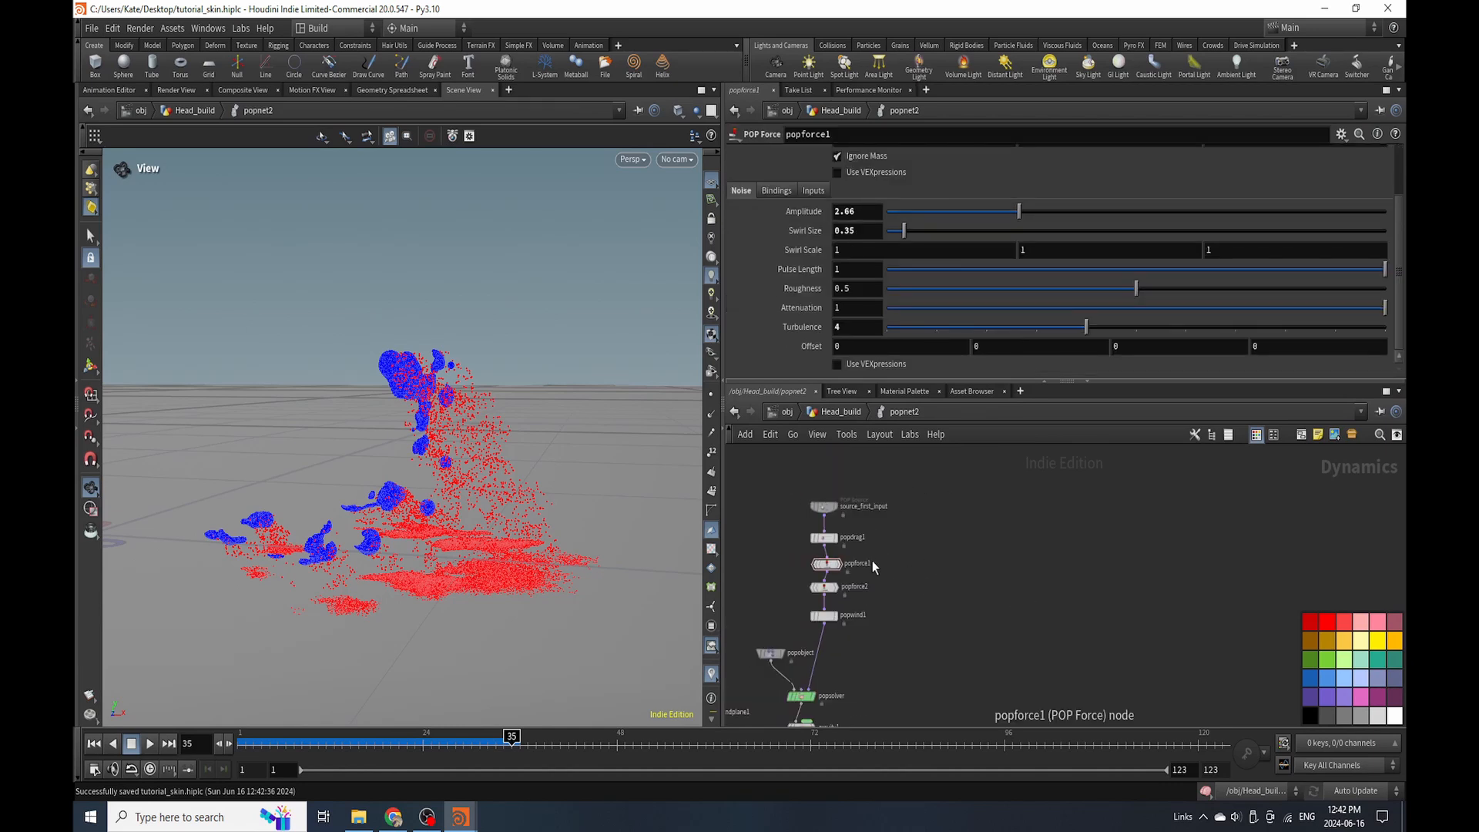
{"action": "right_click", "coordinate": [874, 568]}
{"action": "key", "text": "Escape"}
{"action": "scroll", "coordinate": [829, 526], "scroll_direction": "down", "scroll_amount": 2}
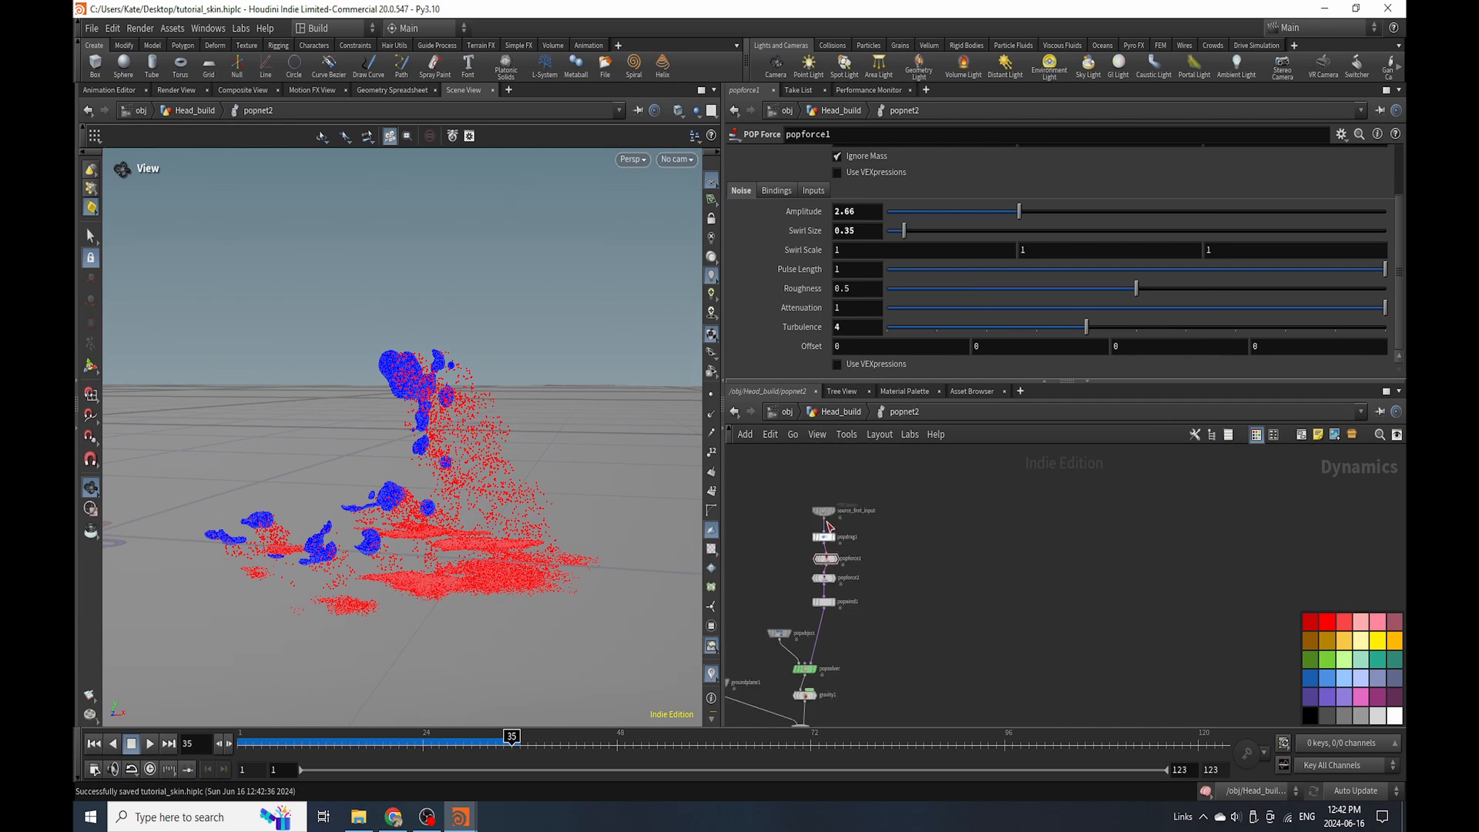
Set source_first_input's Impulse Activation to the expression (($F%12)-1)*-1 == 1 && $F<72 and replay from frame 1.
{"action": "scroll", "coordinate": [828, 526], "scroll_direction": "up", "scroll_amount": 3}
{"action": "left_click", "coordinate": [821, 506]}
{"action": "left_click", "coordinate": [777, 176]}
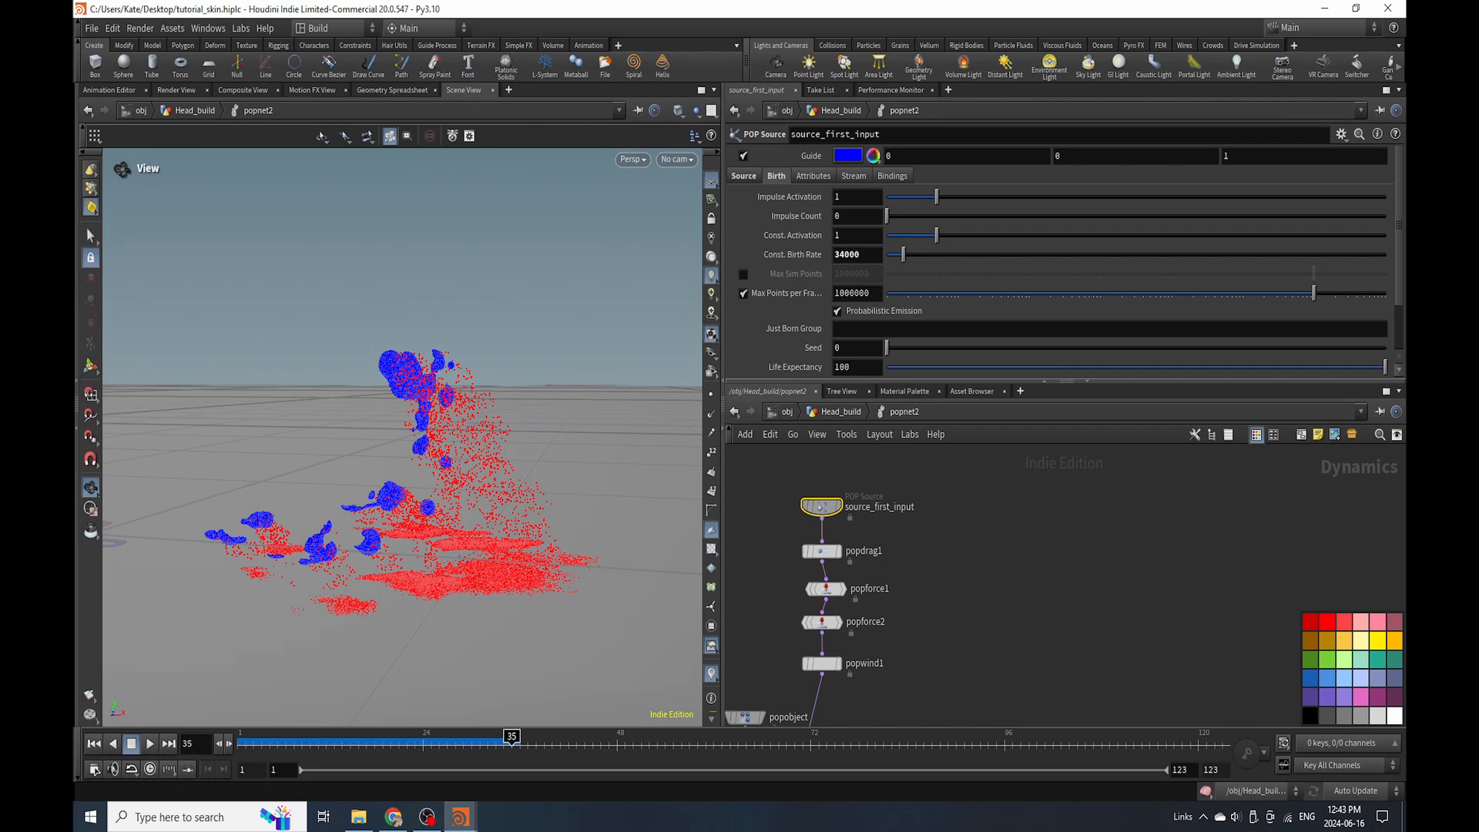
{"action": "type", "text": "(($F%12)-1)*-1 == 1 && $F<72"}
{"action": "left_click", "coordinate": [93, 743]}
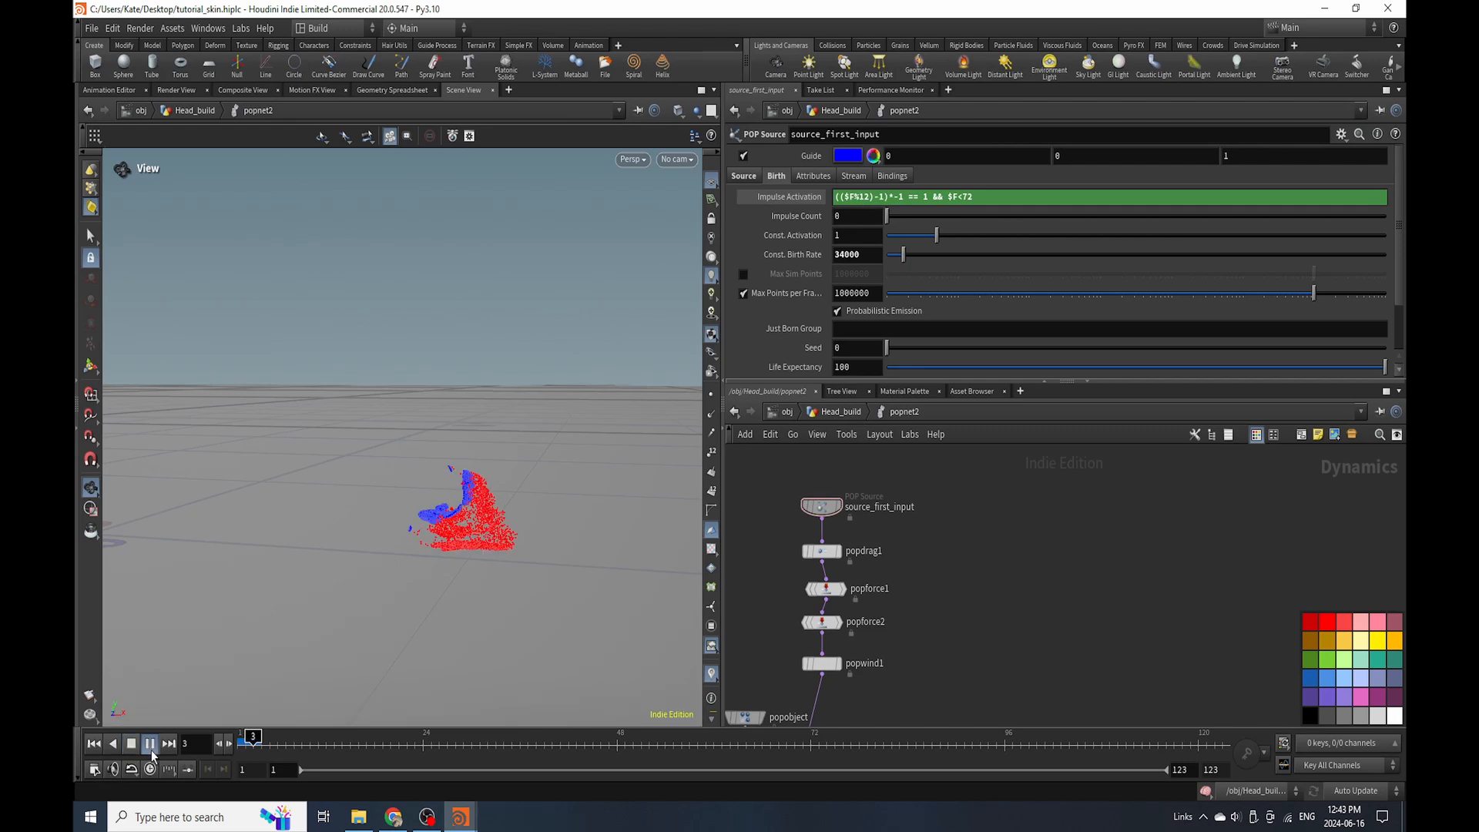
Copy source_first_input's Impulse Activation parameter and paste it as a relative reference into Const. Activation.
{"action": "left_click", "coordinate": [151, 746]}
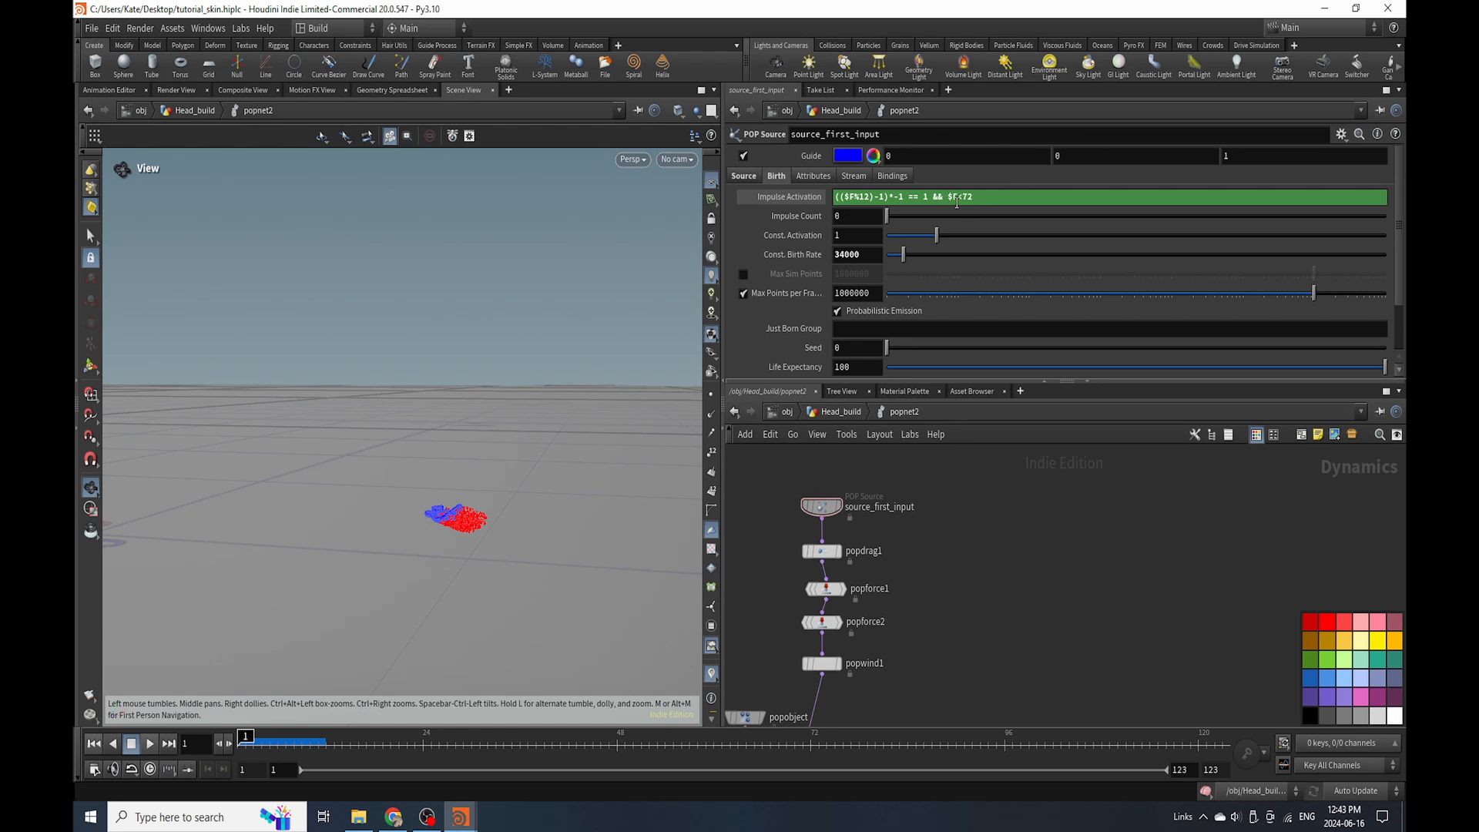
{"action": "right_click", "coordinate": [868, 199]}
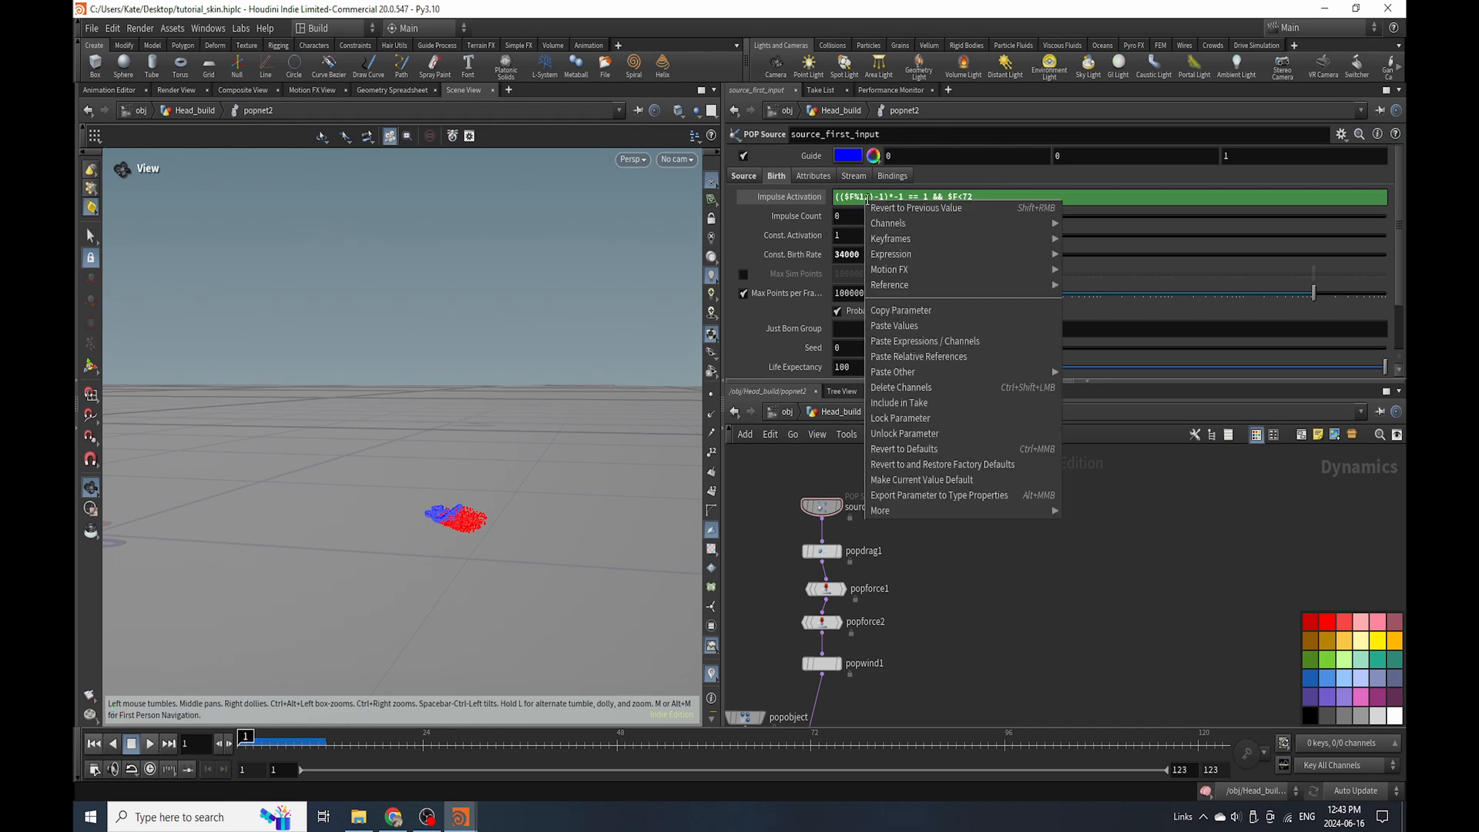
{"action": "left_click", "coordinate": [908, 342]}
{"action": "right_click", "coordinate": [852, 238]}
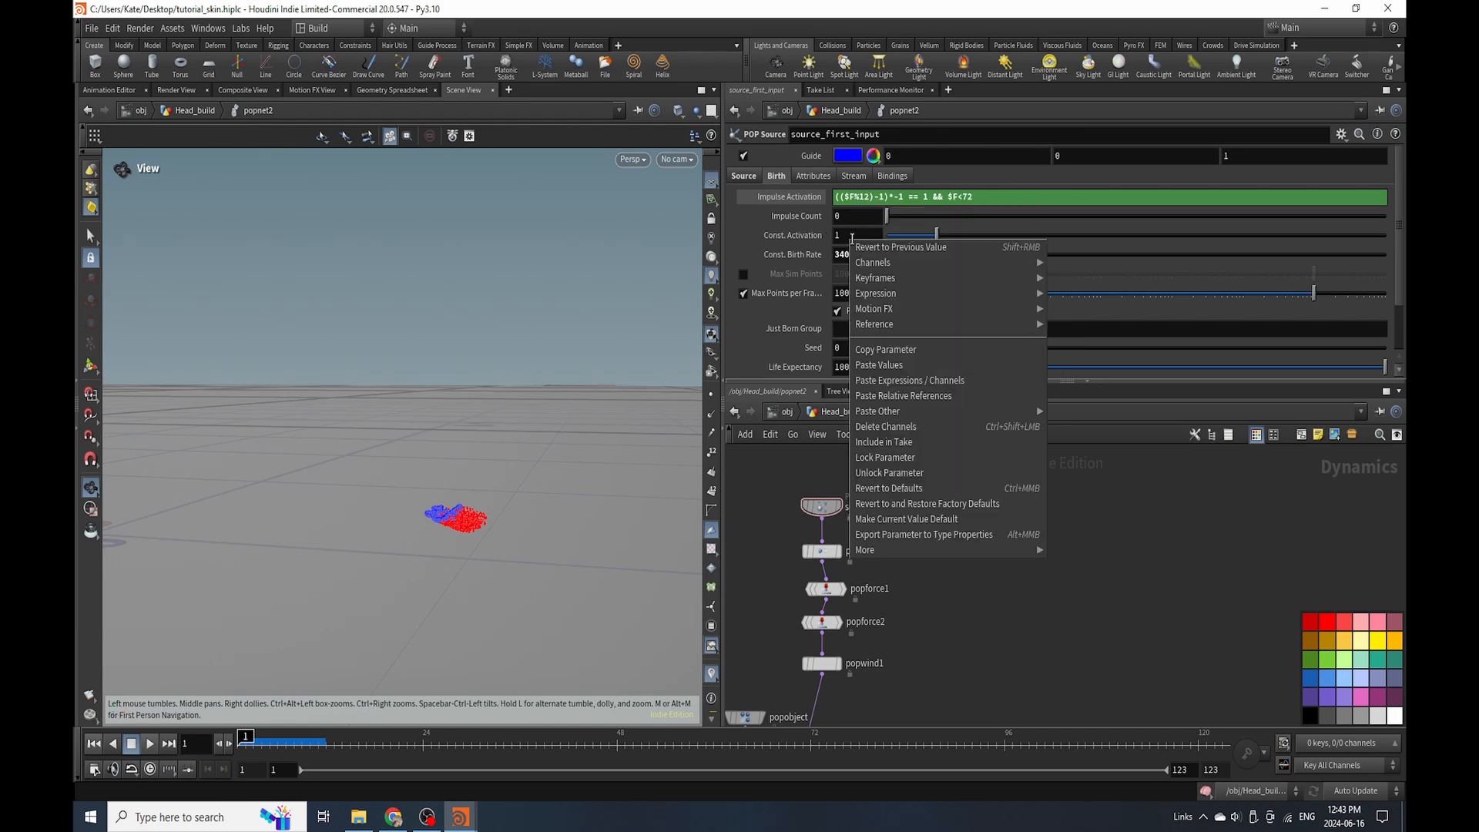
{"action": "left_click", "coordinate": [902, 397]}
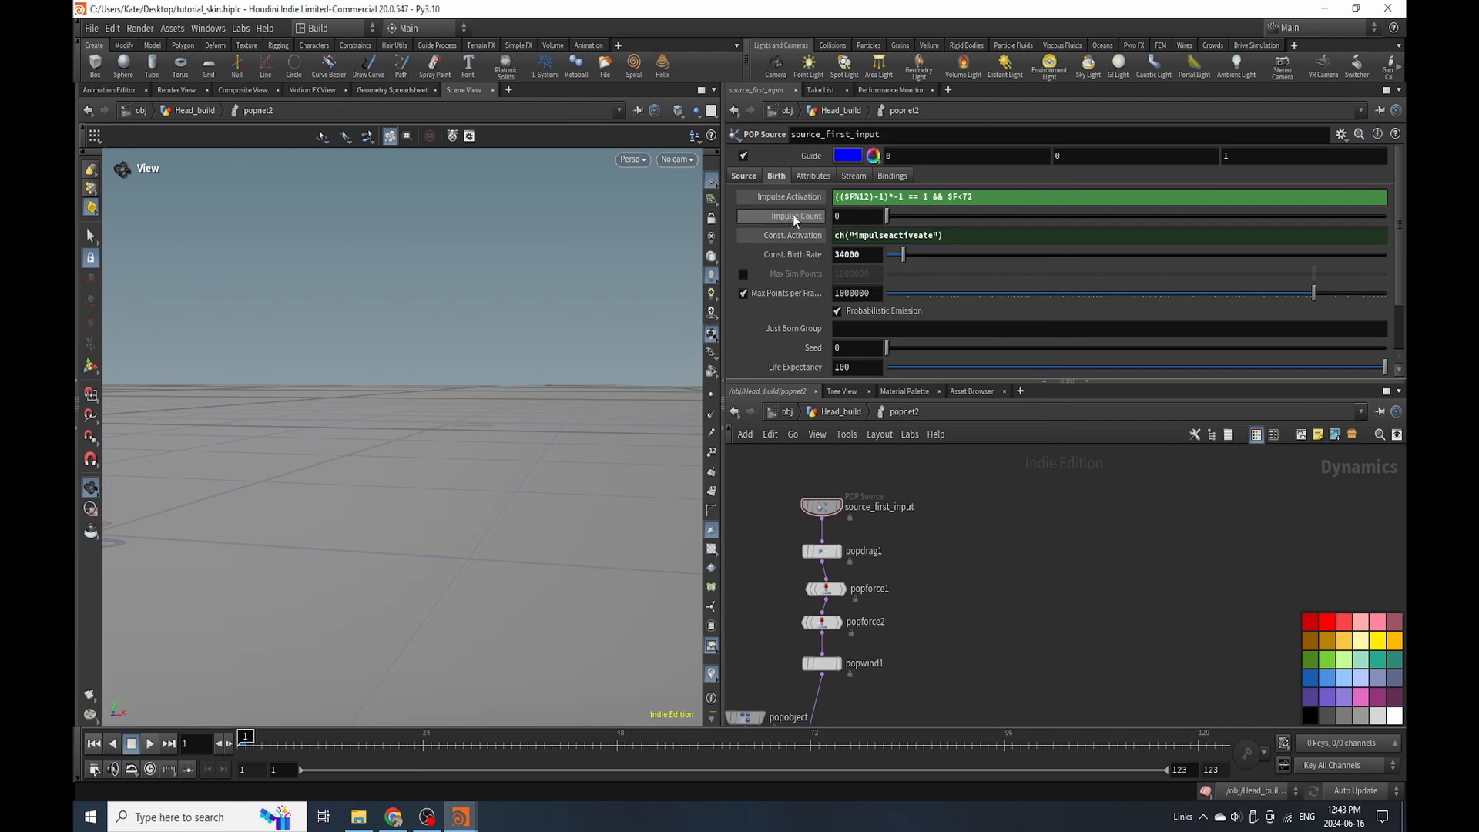
Play the simulation to examine the pulsed emission, stop it, and scrub back to frame 16.
{"action": "left_click", "coordinate": [148, 748]}
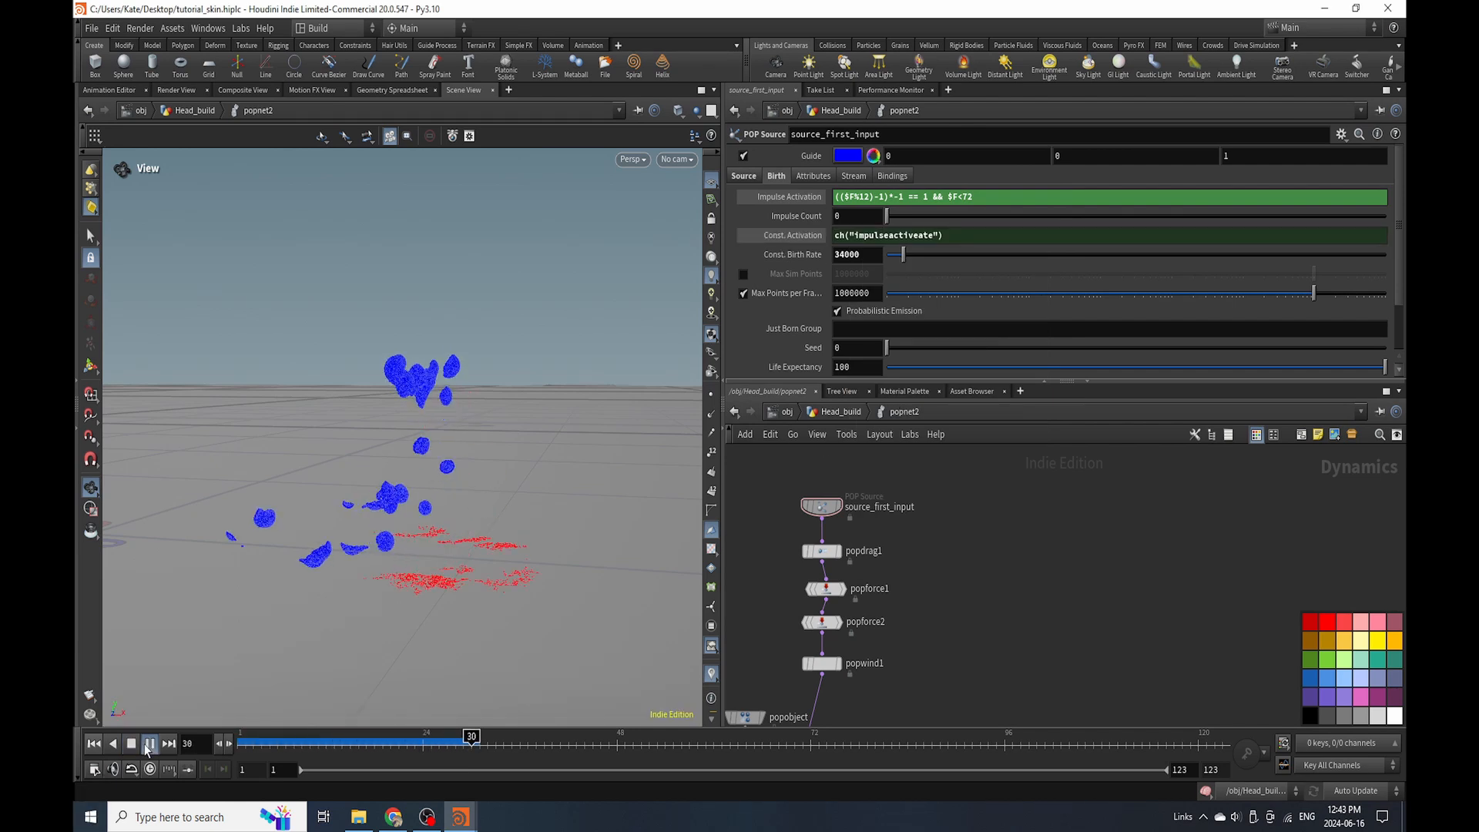
{"action": "left_click", "coordinate": [129, 744]}
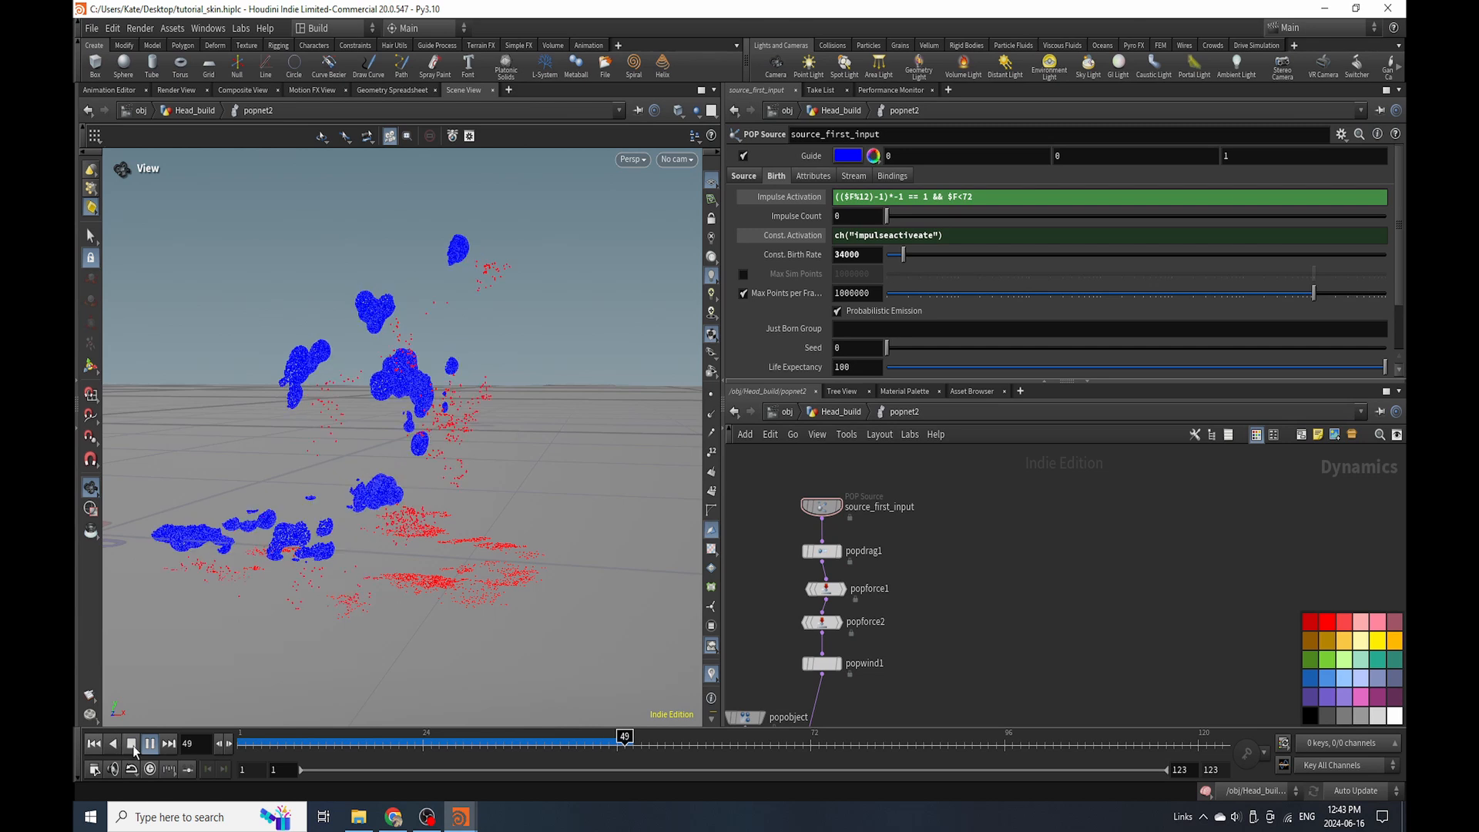
{"action": "left_click_drag", "start_coordinate": [306, 753], "coordinate": [358, 744]}
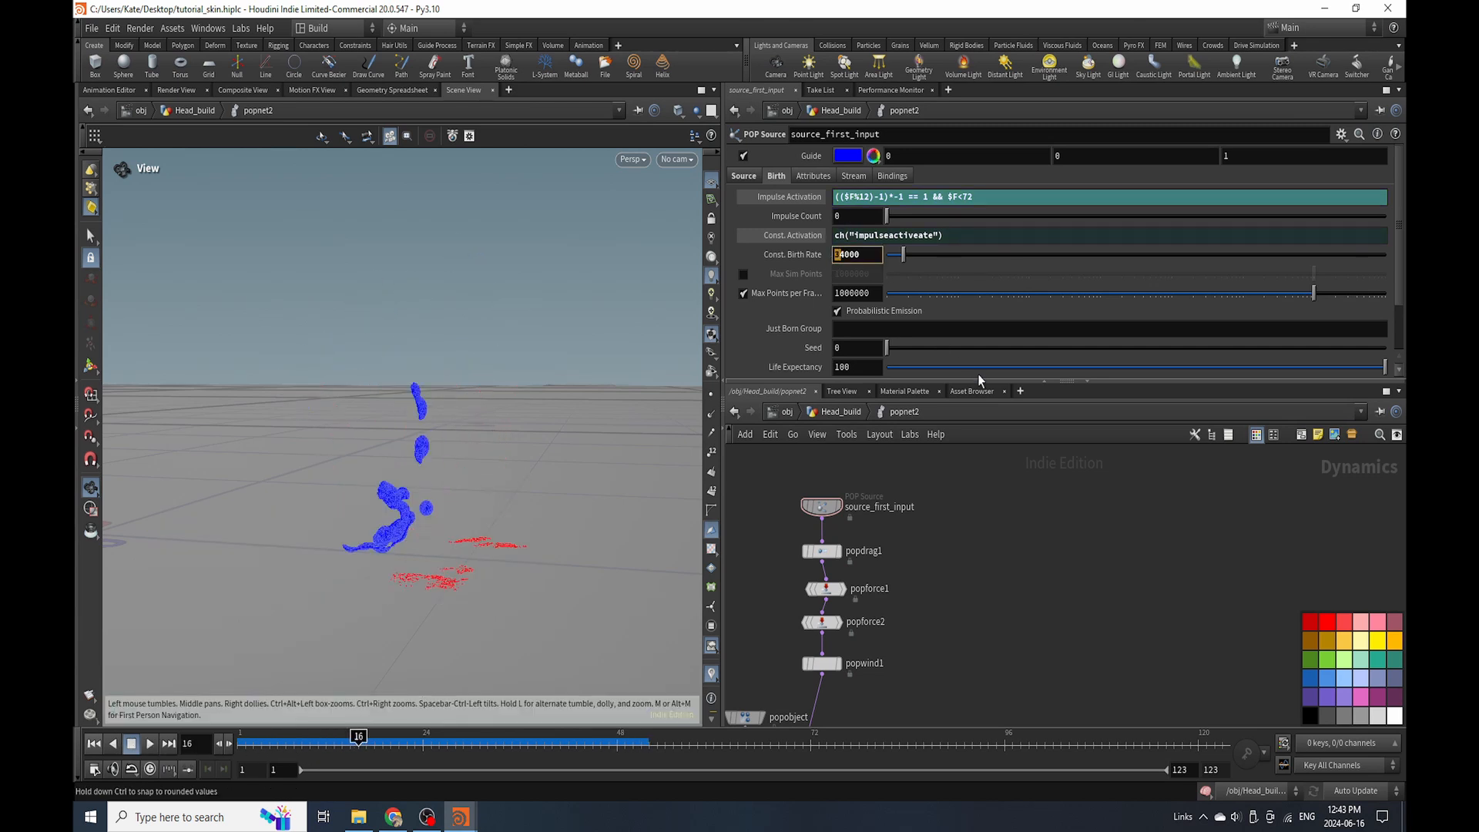
Set source_first_input's Const. Birth Rate to 84000 and Inherit Velocity to 2, checking the result by replaying from frame 1.
{"action": "key", "text": "Return"}
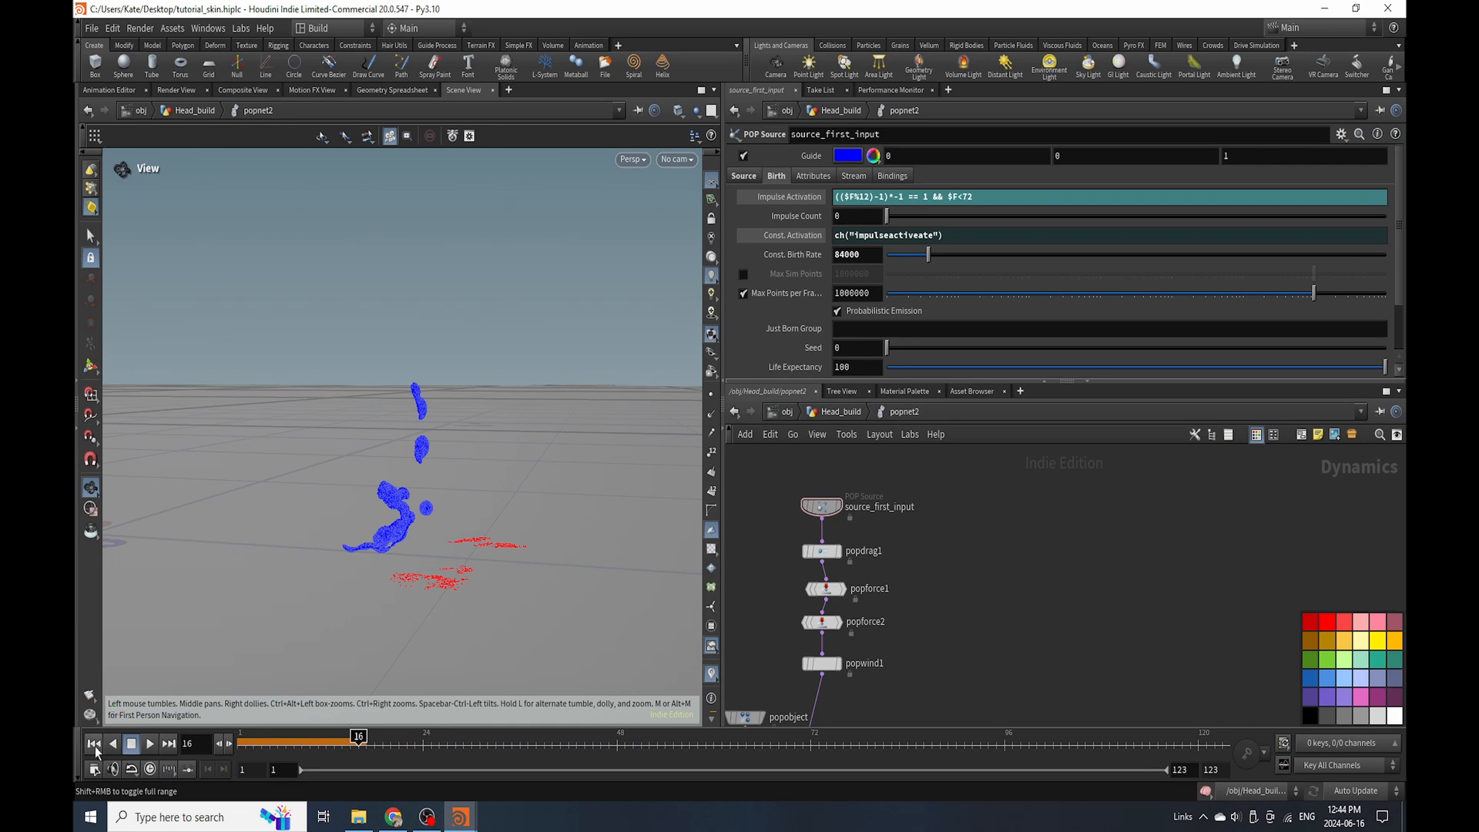
{"action": "left_click", "coordinate": [93, 744]}
{"action": "left_click", "coordinate": [813, 175]}
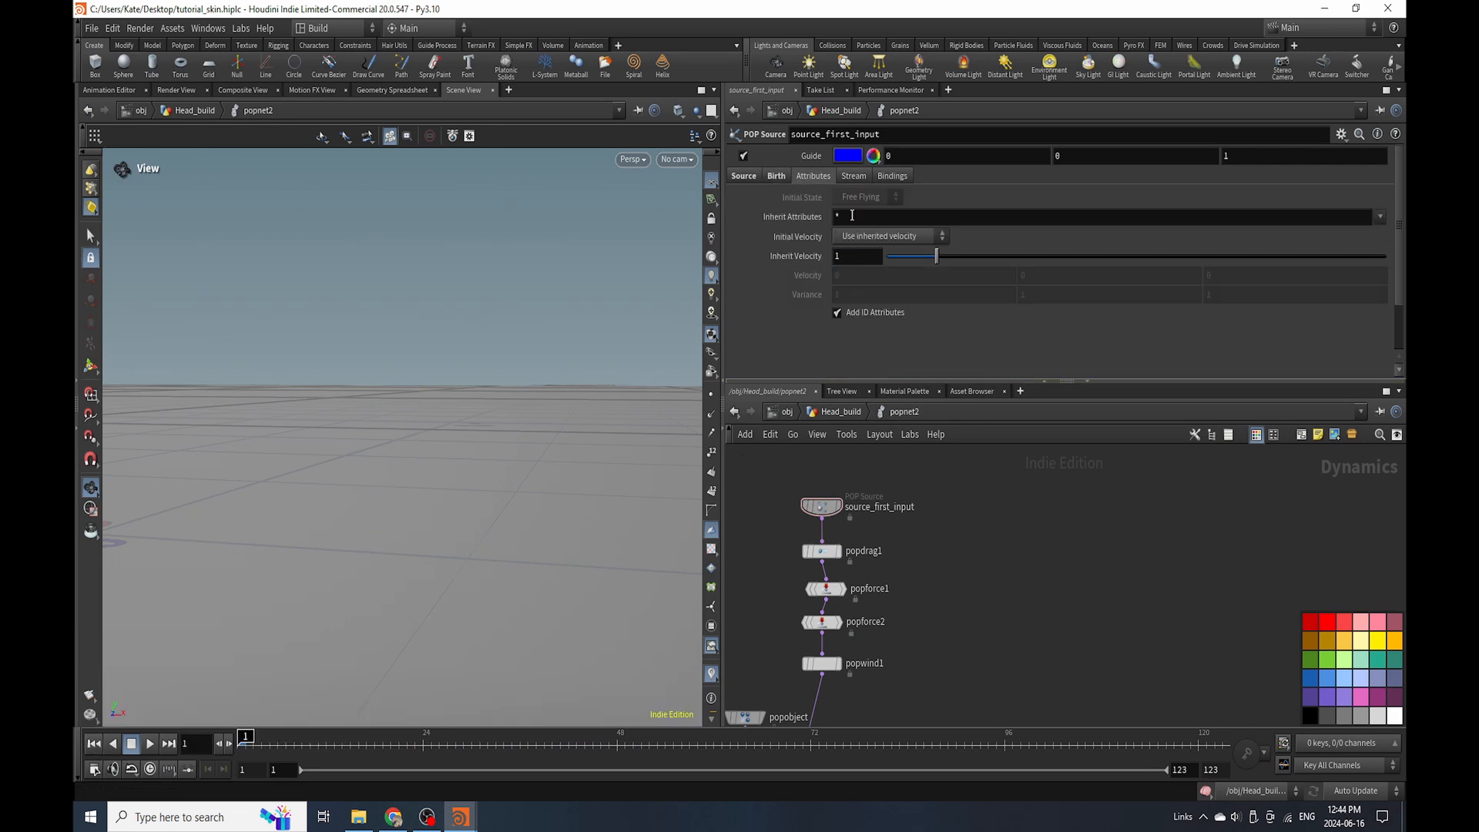
{"action": "left_click", "coordinate": [861, 258]}
{"action": "type", "text": "2"}
{"action": "key", "text": "Return"}
{"action": "left_click", "coordinate": [149, 744]}
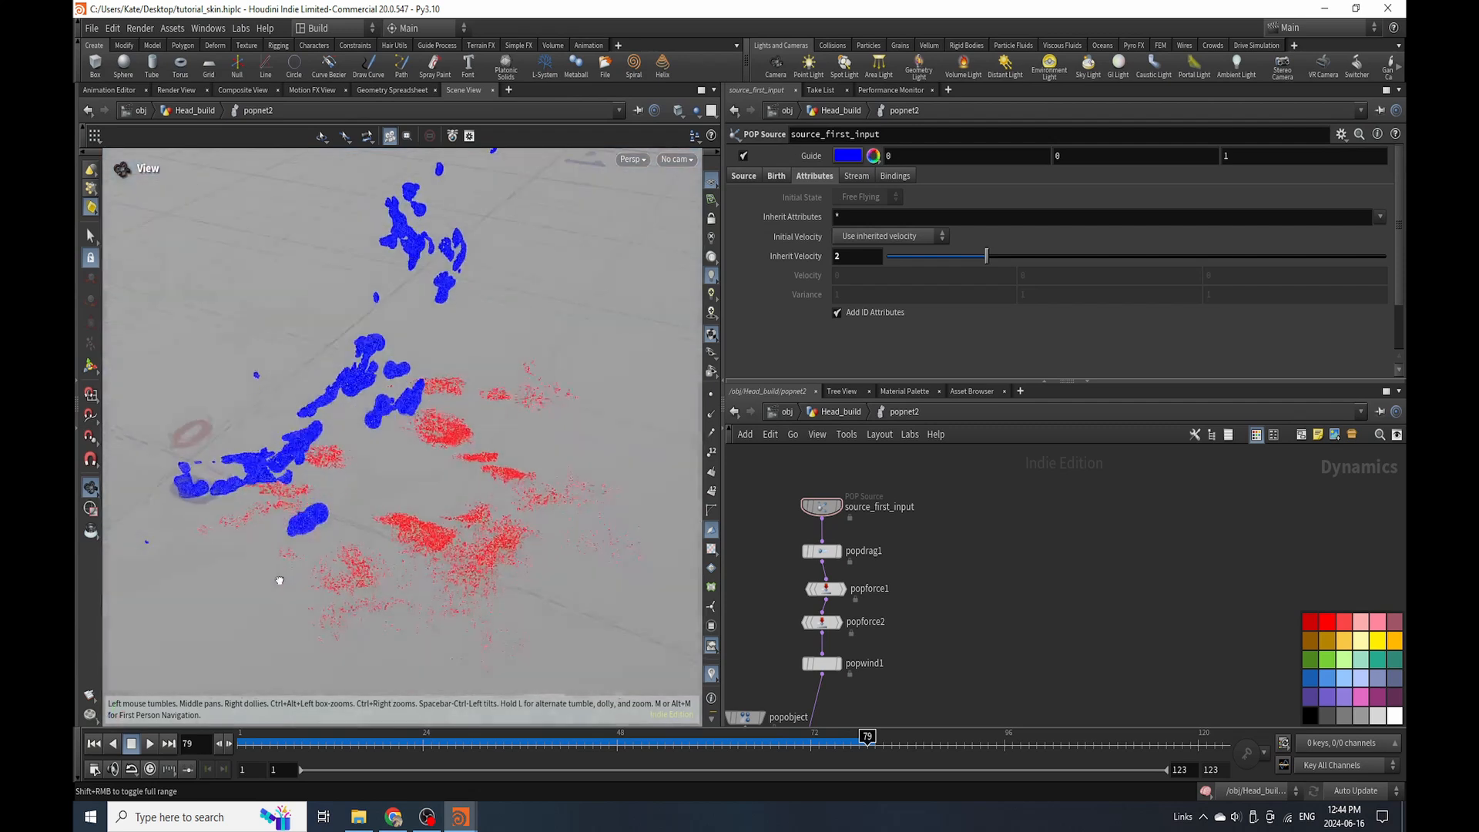
{"action": "left_click", "coordinate": [359, 760]}
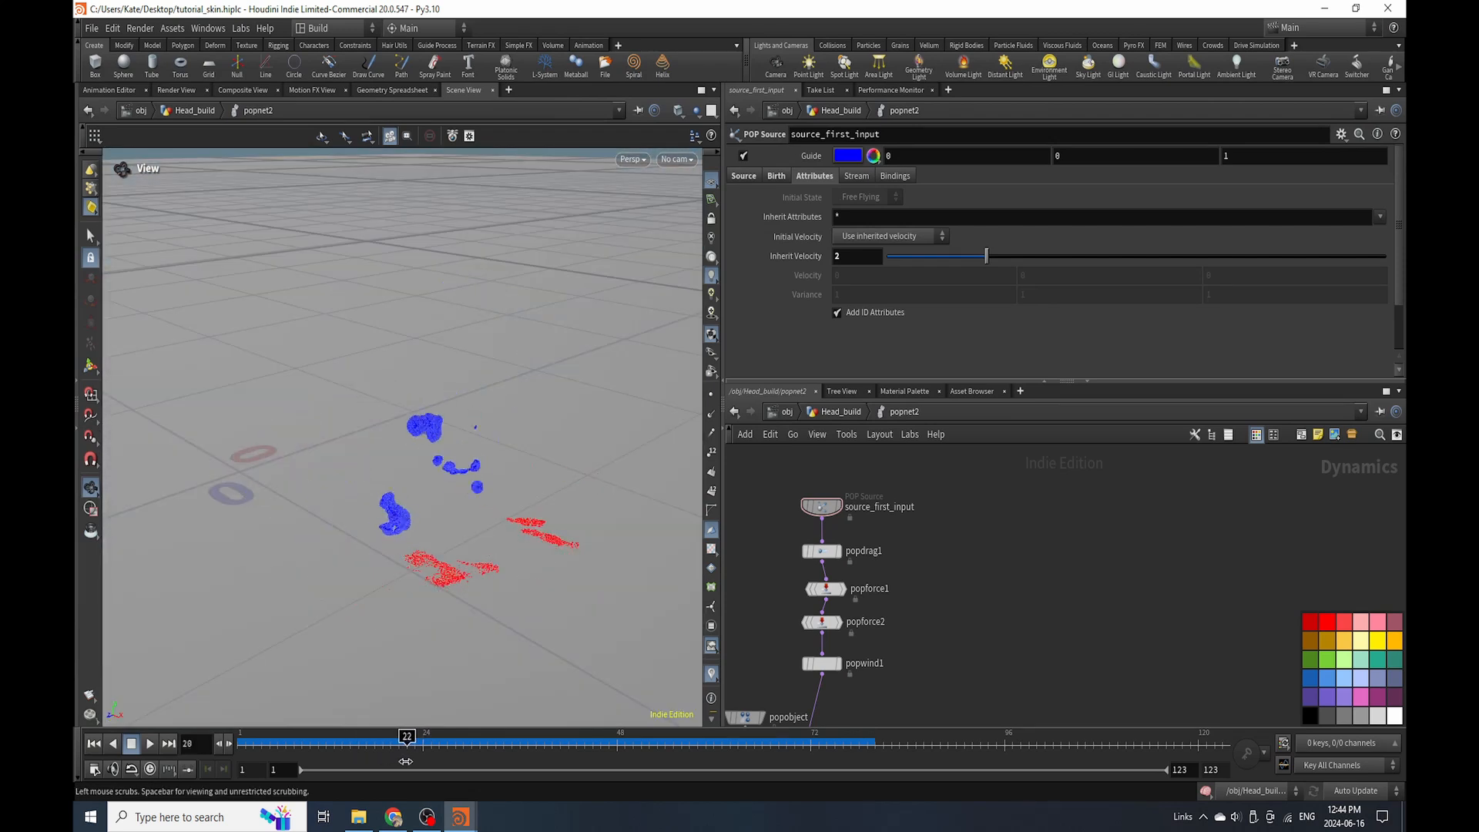
Set popwind1's noise Amplitude to 2.42 and save the scene.
{"action": "left_click", "coordinate": [821, 663]}
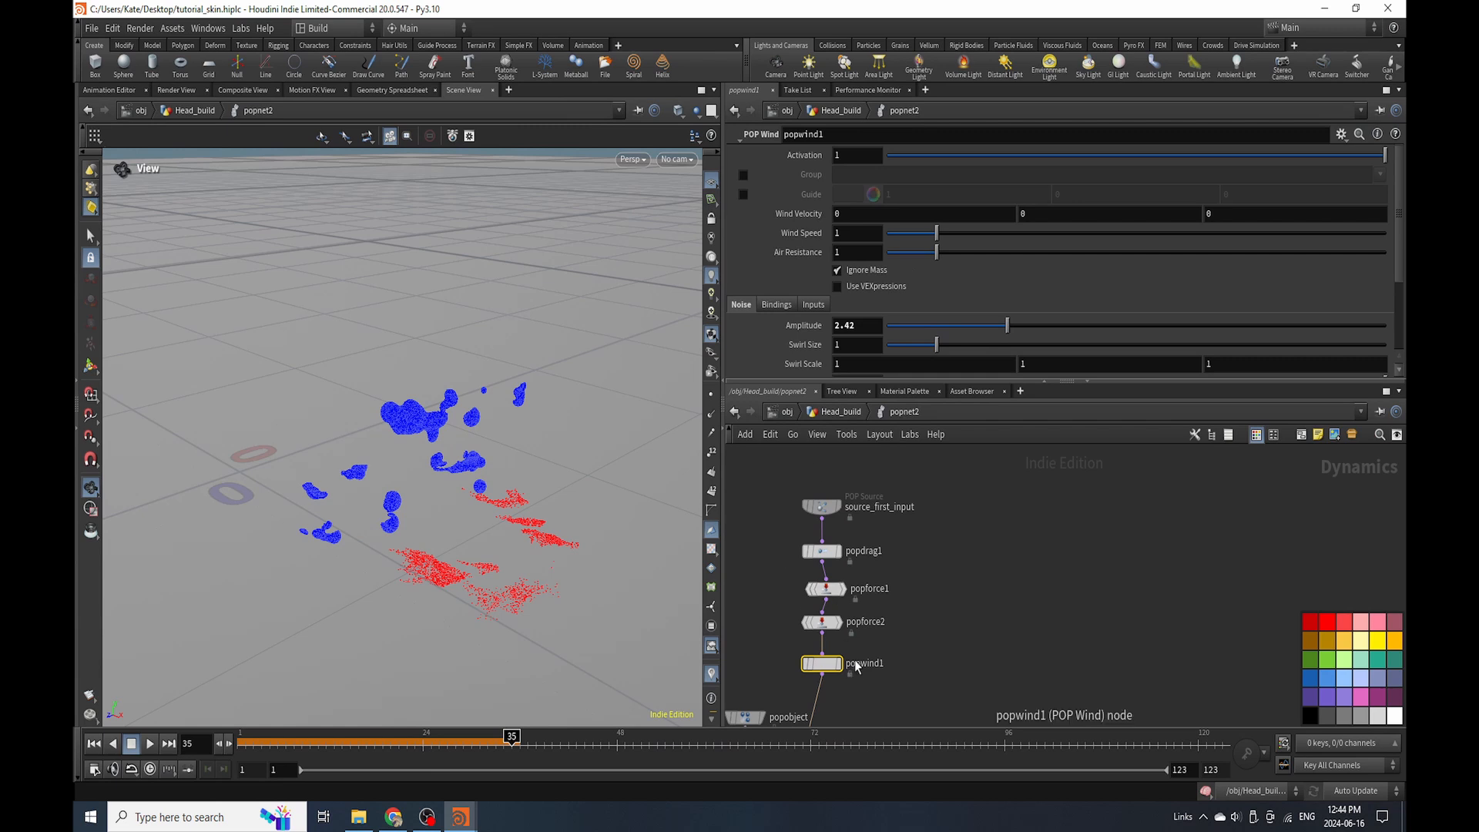
{"action": "scroll", "coordinate": [826, 623], "scroll_direction": "up", "scroll_amount": 2}
{"action": "key", "text": "ctrl+s"}
{"action": "scroll", "coordinate": [889, 574], "scroll_direction": "down", "scroll_amount": 3}
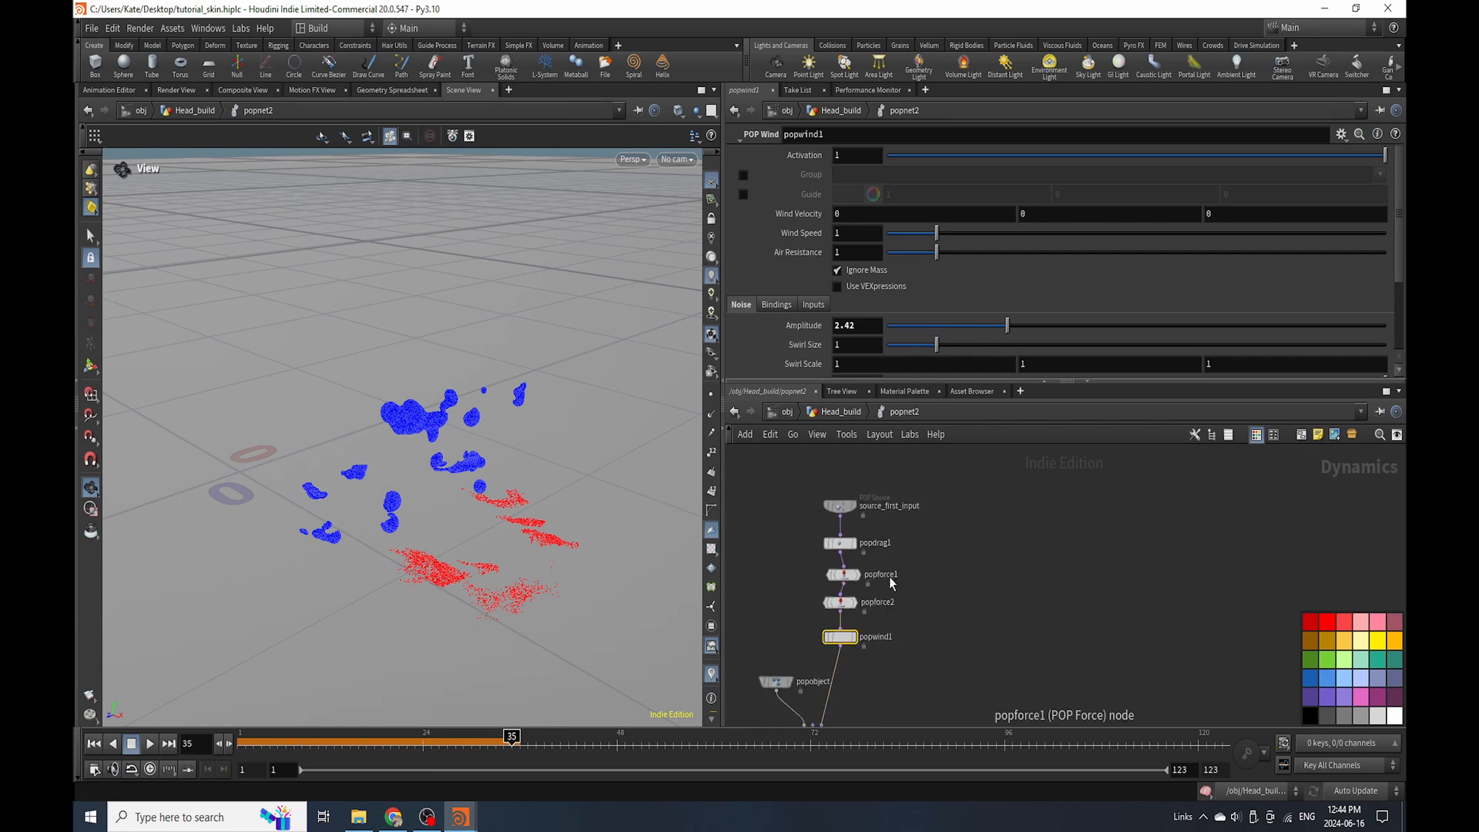
{"action": "scroll", "coordinate": [889, 542], "scroll_direction": "up", "scroll_amount": 1}
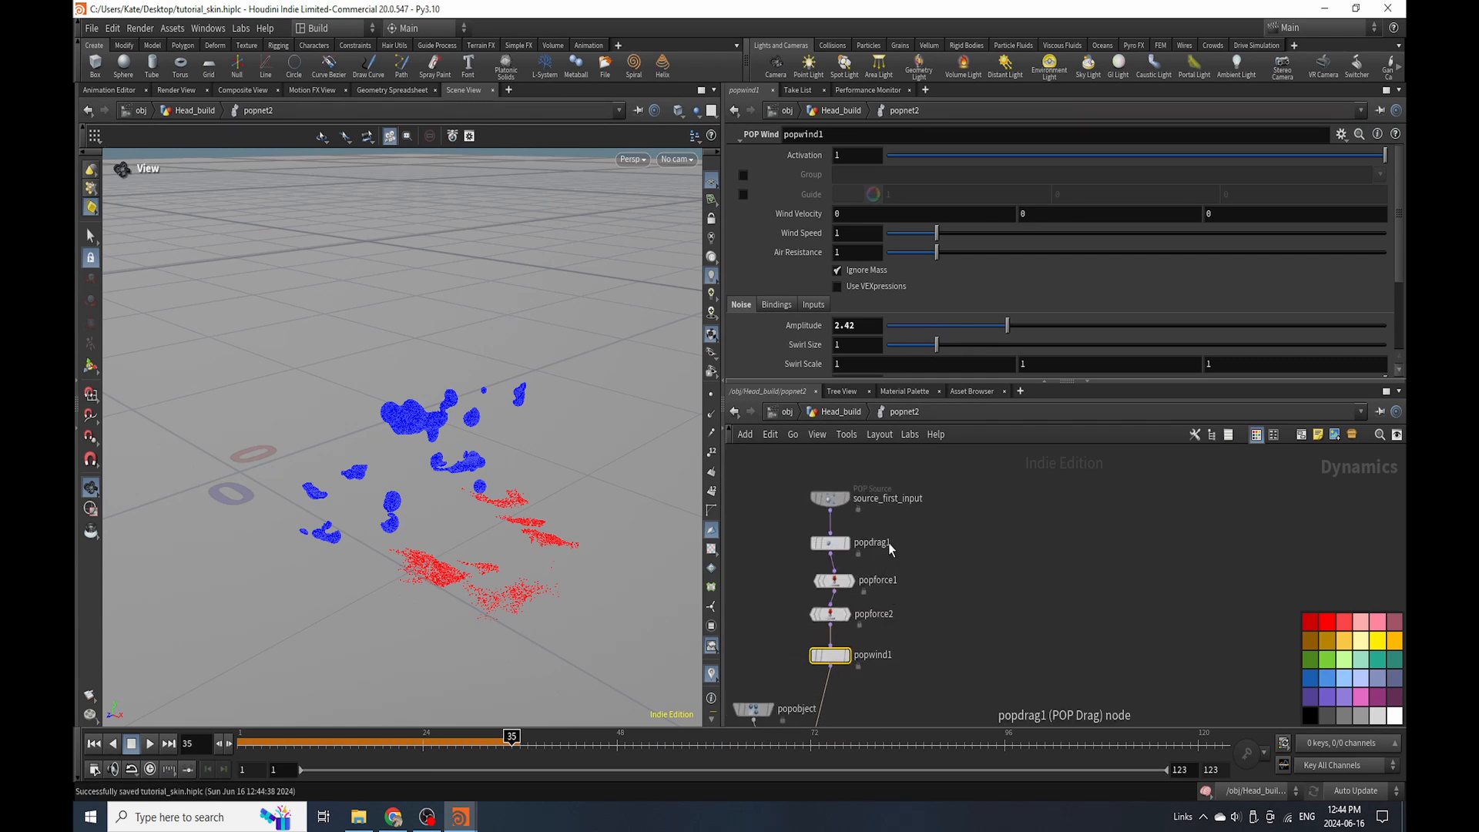
Raise source_first_input's Const. Birth Rate to 94000 and return to frame 1.
{"action": "left_click", "coordinate": [824, 499]}
{"action": "left_click", "coordinate": [776, 176]}
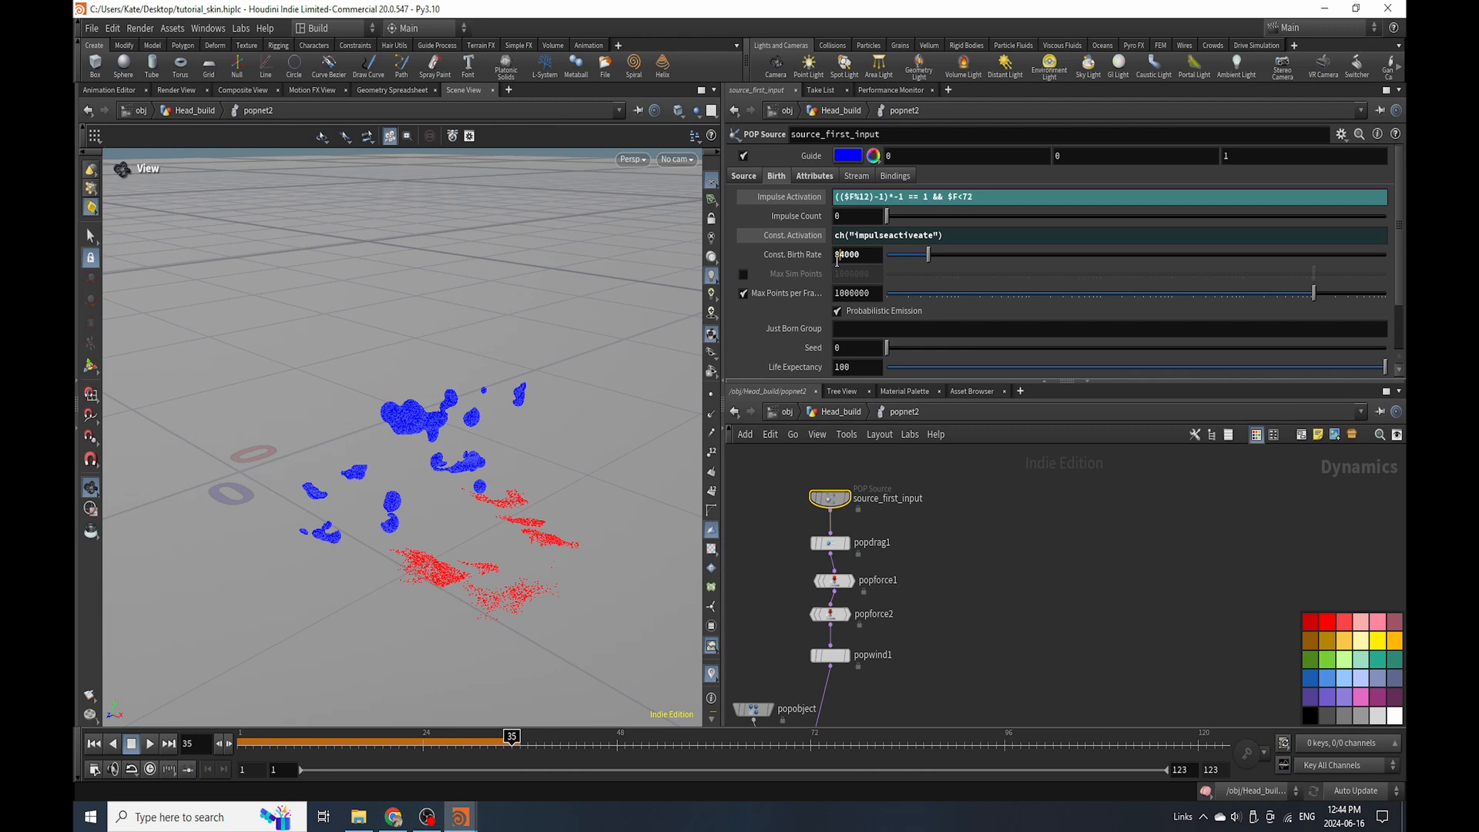
{"action": "type", "text": "9"}
{"action": "key", "text": "Return"}
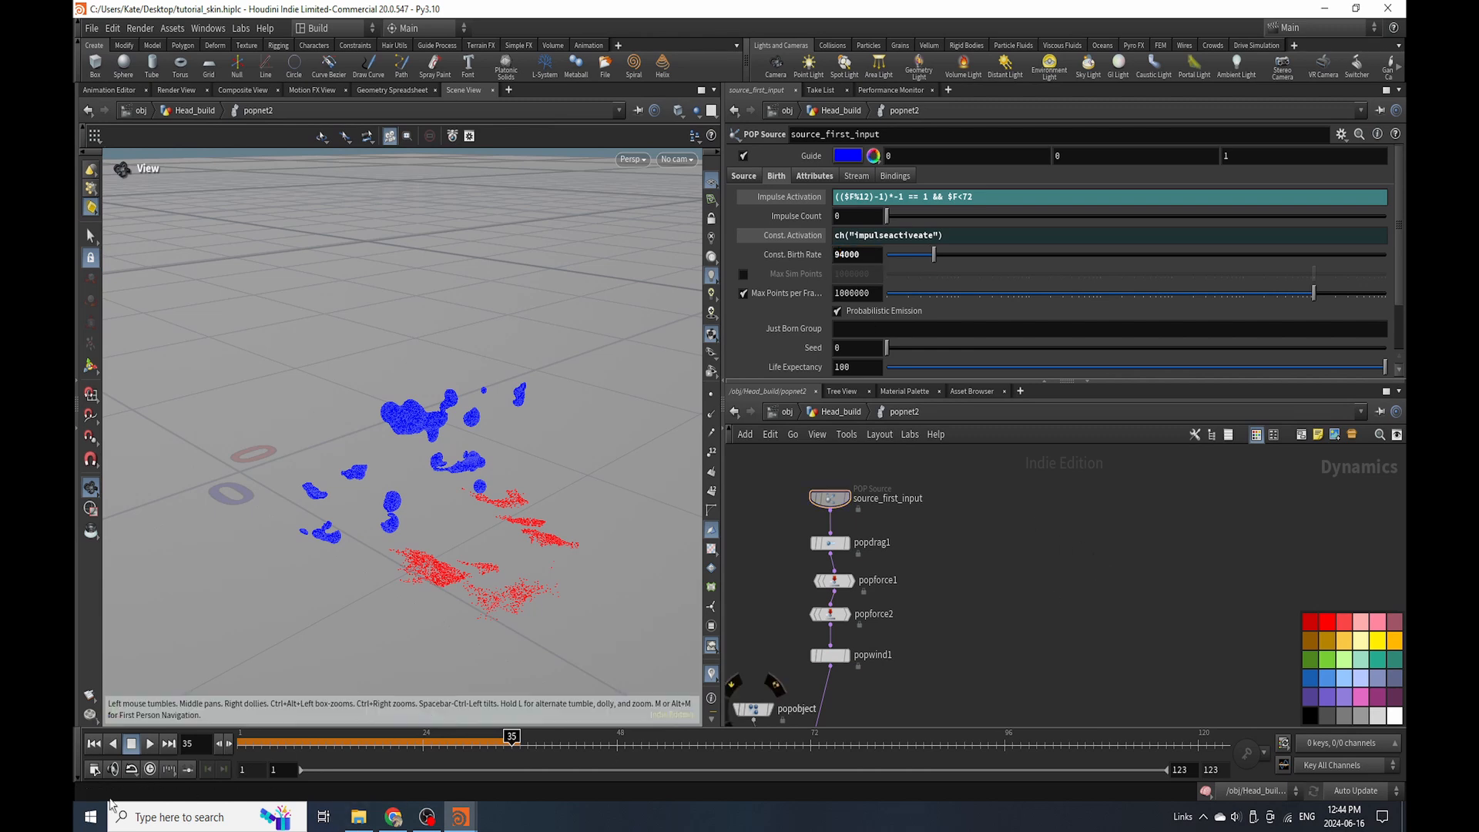
{"action": "left_click", "coordinate": [91, 746]}
Insert a Merge node into the connection between popwind1 and popsolver and offset it to the side of the chain.
{"action": "middle_click_drag", "start_coordinate": [914, 593], "coordinate": [903, 533]}
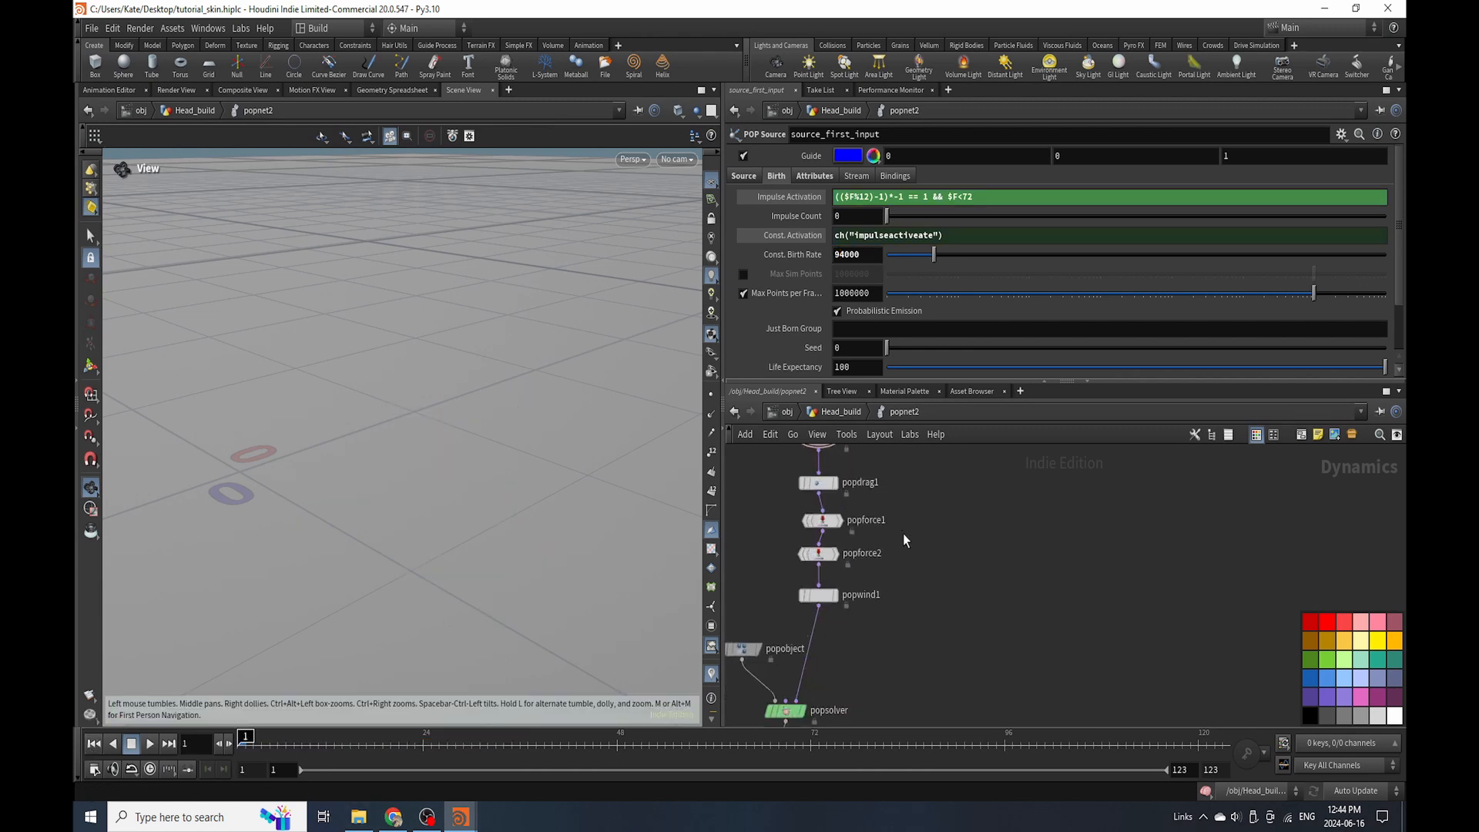
{"action": "key", "text": "Tab"}
{"action": "mouse_move", "coordinate": [903, 613]}
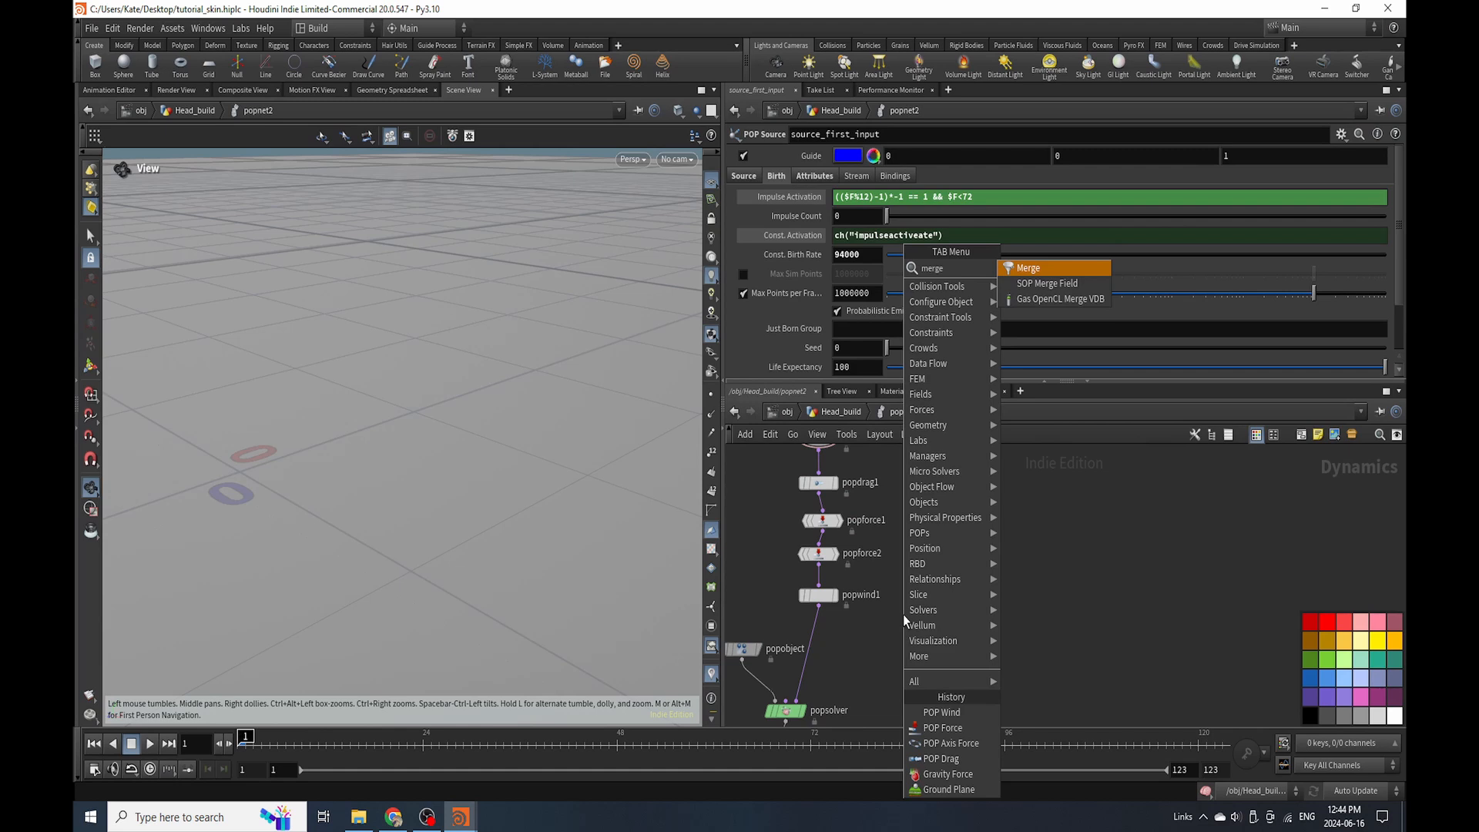
{"action": "left_click", "coordinate": [1066, 314]}
{"action": "left_click", "coordinate": [808, 634]}
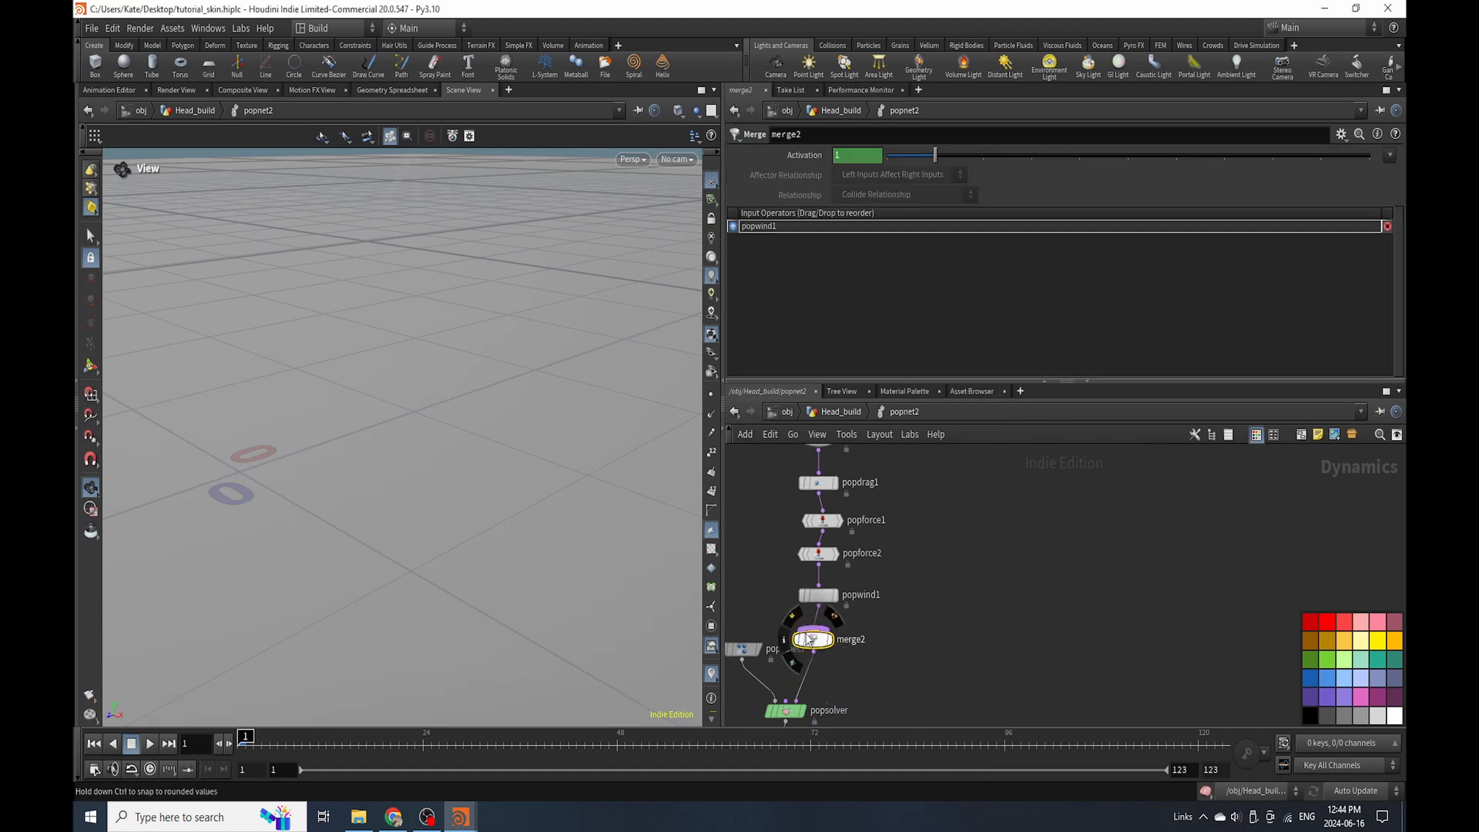
{"action": "left_click_drag", "start_coordinate": [809, 633], "coordinate": [872, 661]}
{"action": "scroll", "coordinate": [872, 664], "scroll_direction": "down", "scroll_amount": 3}
{"action": "scroll", "coordinate": [885, 616], "scroll_direction": "up", "scroll_amount": 3}
Duplicate the five nodes from source_first_input to popwind1 beside the originals and connect the copied chain to merge2.
{"action": "left_click_drag", "start_coordinate": [779, 473], "coordinate": [810, 675]}
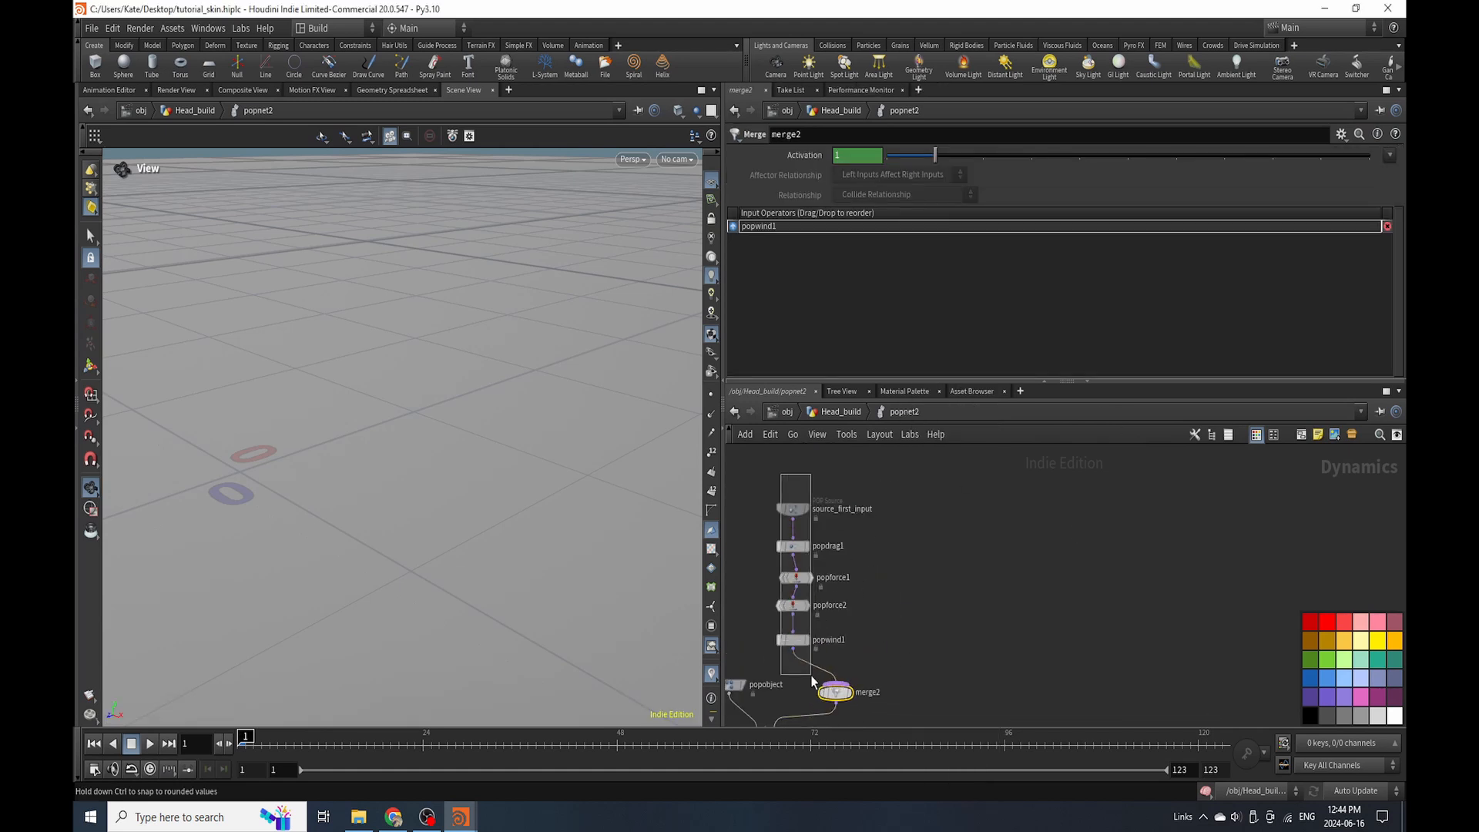
{"action": "key", "text": "ctrl+c"}
{"action": "key", "text": "ctrl+v"}
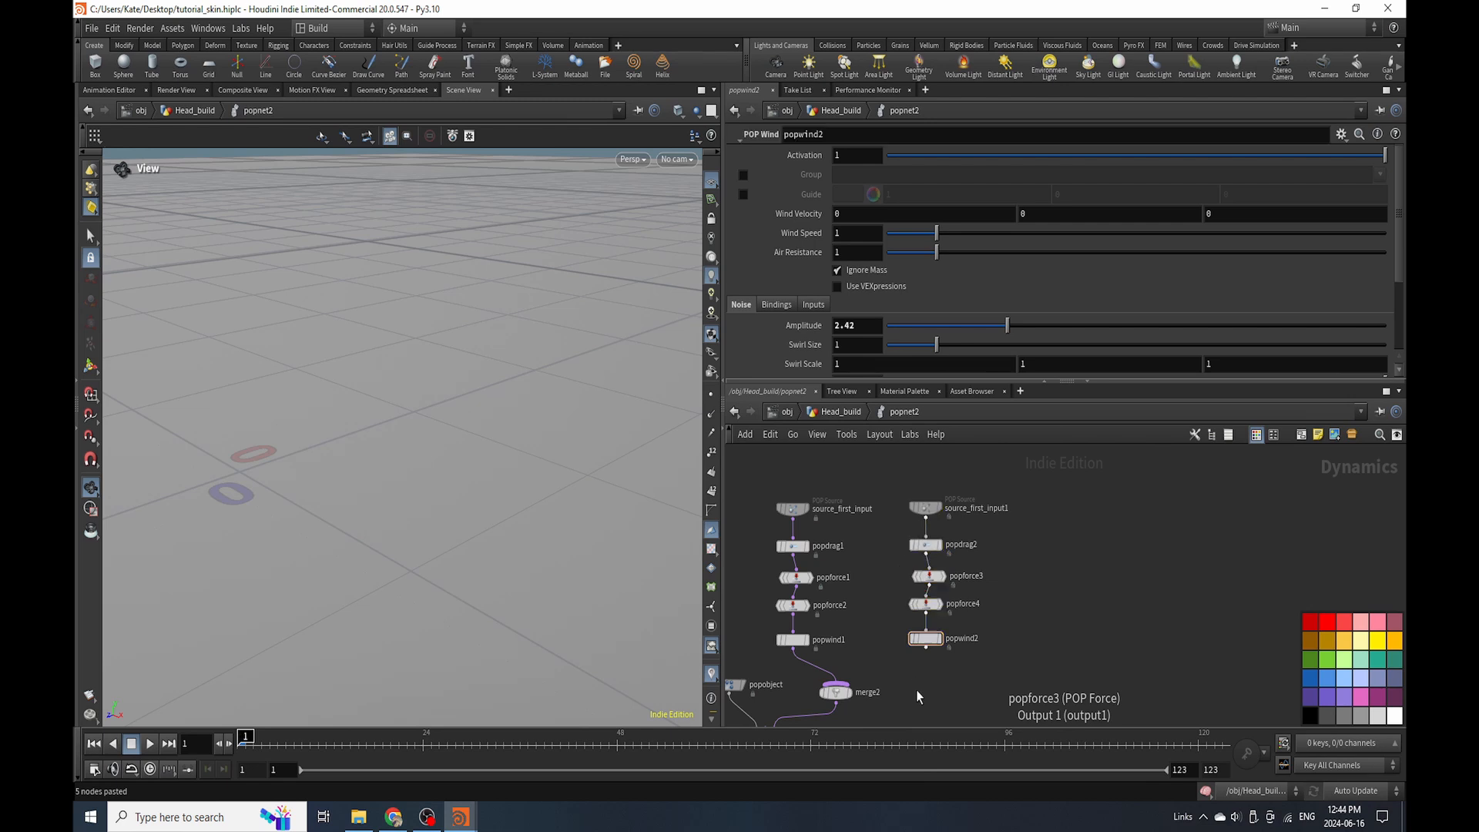
Remove the Impulse Activation expression from source_first_input1, set the value to 1, and play the simulation to inspect the continuous stream.
{"action": "left_click", "coordinate": [925, 508]}
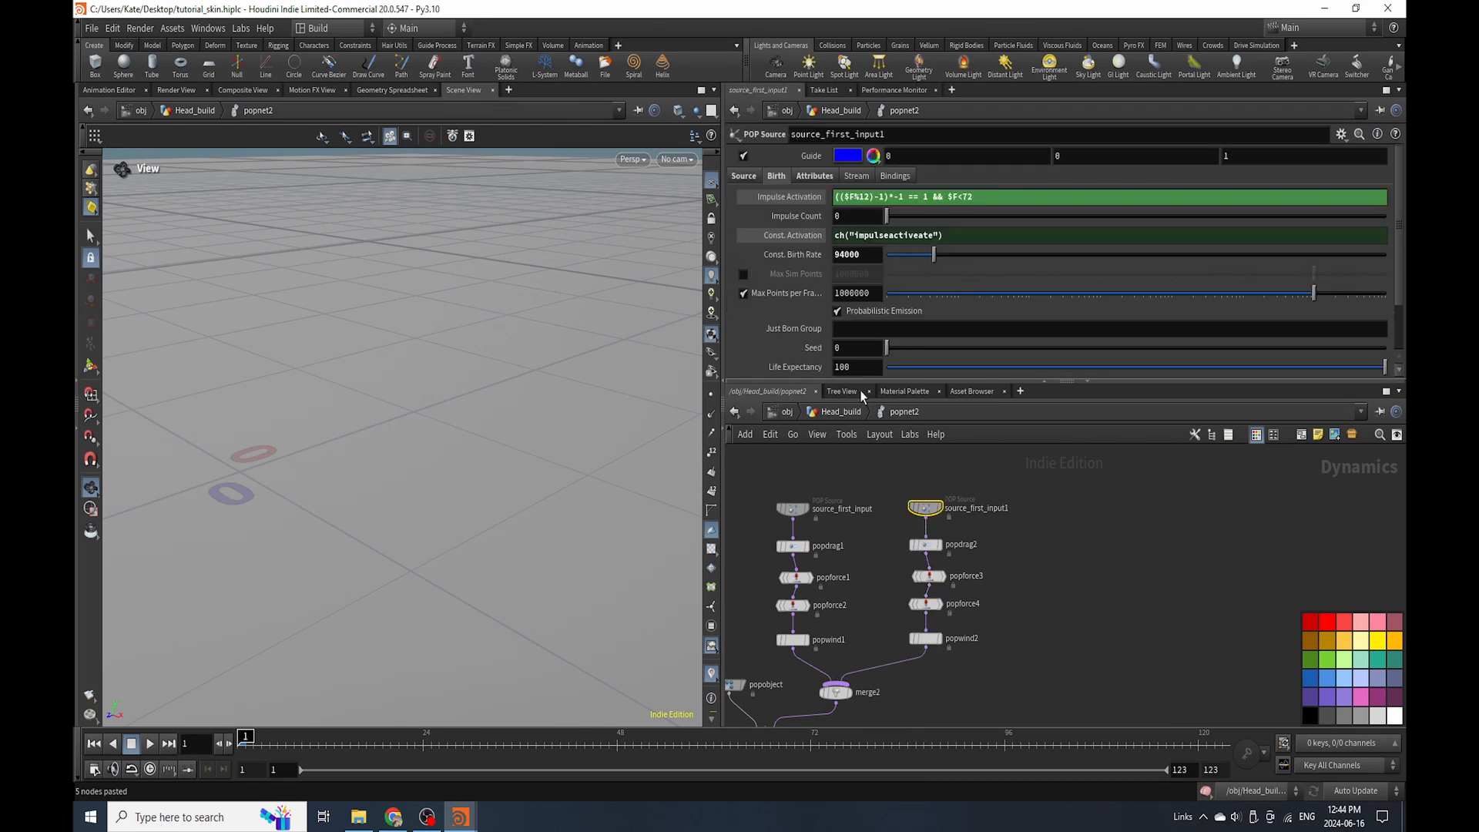
{"action": "right_click", "coordinate": [780, 197]}
{"action": "left_click", "coordinate": [815, 372]}
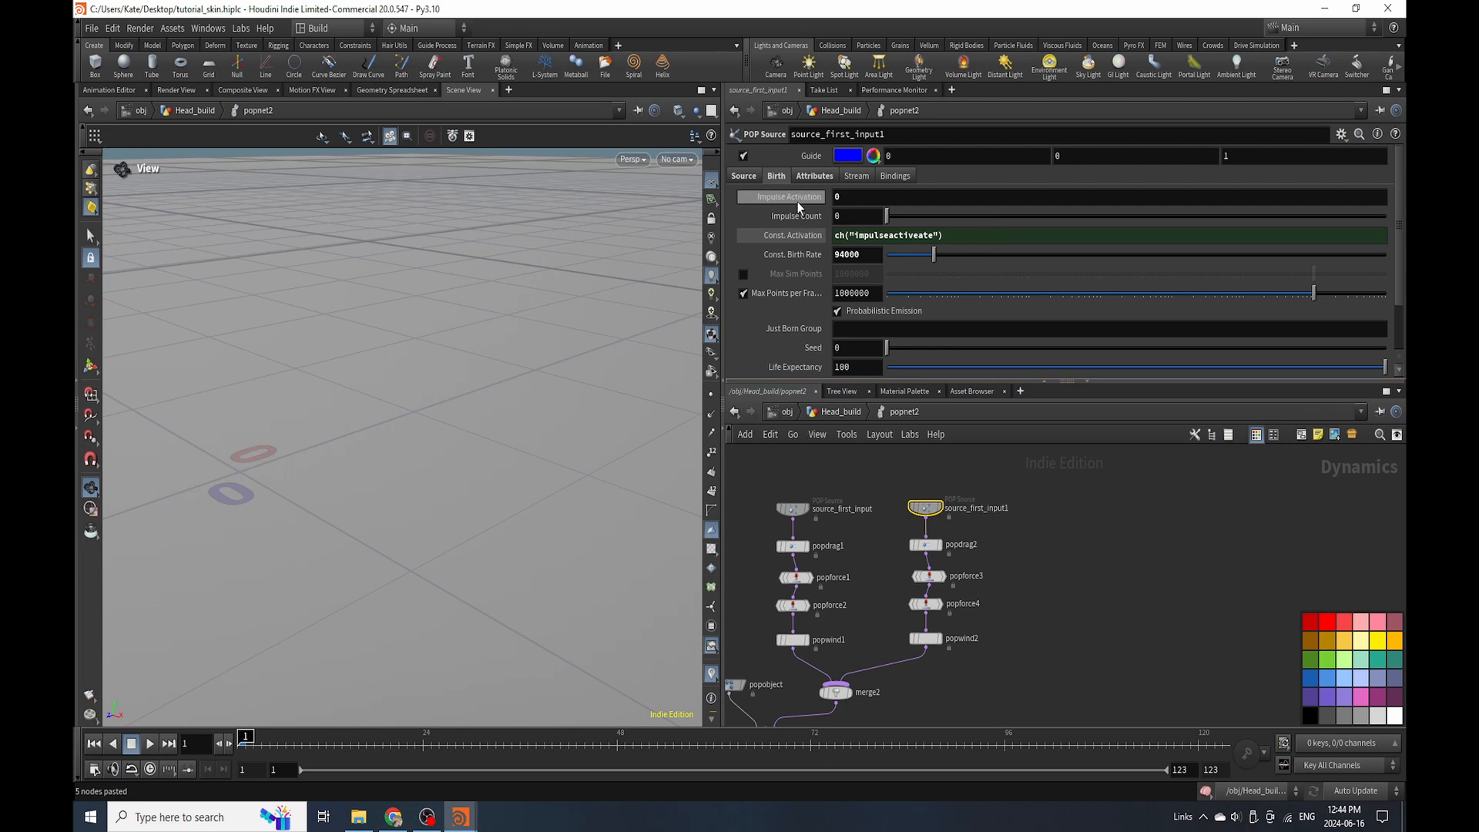
{"action": "left_click_drag", "start_coordinate": [846, 198], "coordinate": [786, 202]}
{"action": "type", "text": "1"}
{"action": "key", "text": "Return"}
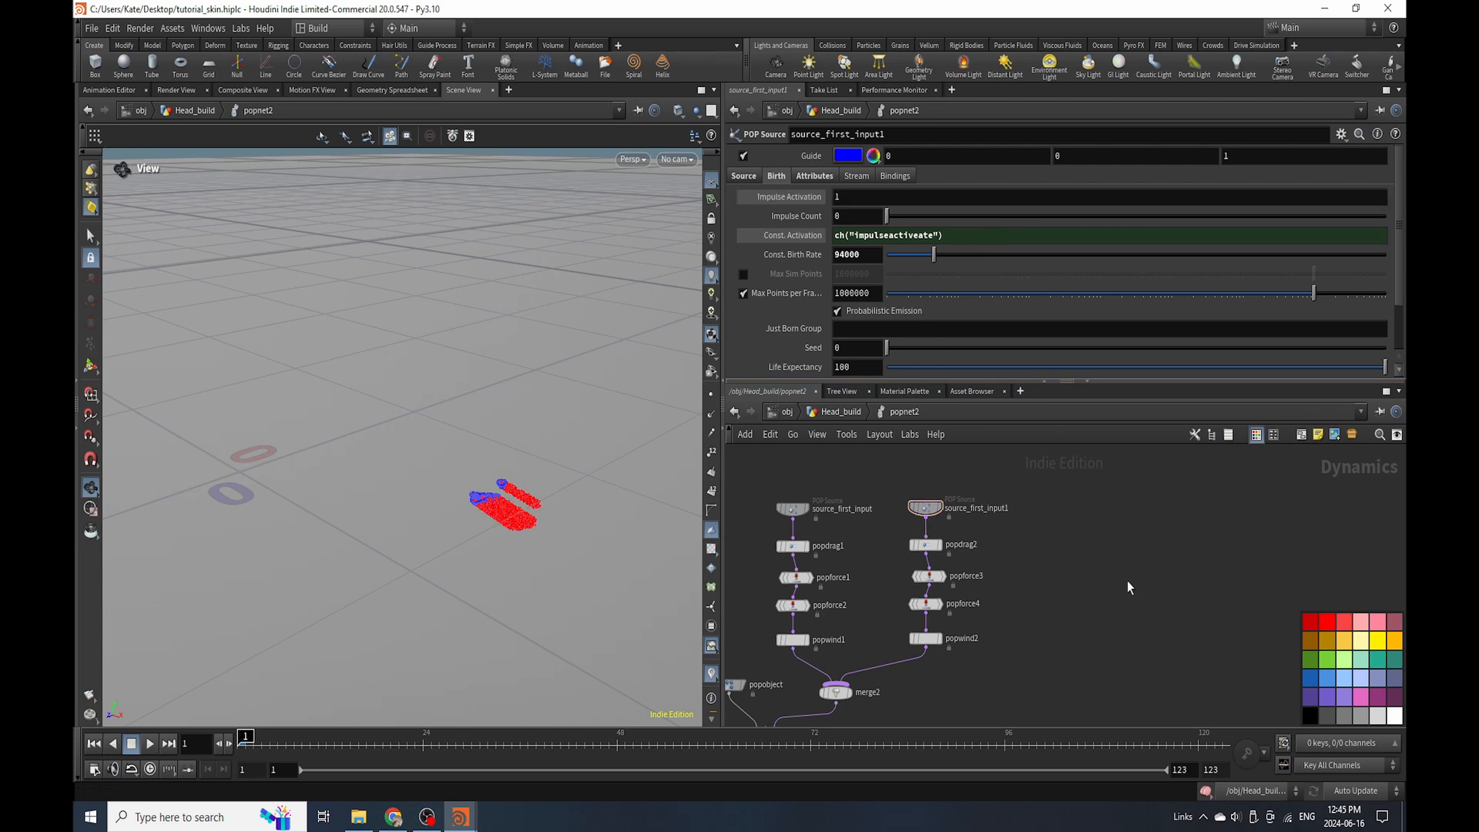
{"action": "left_click", "coordinate": [150, 746]}
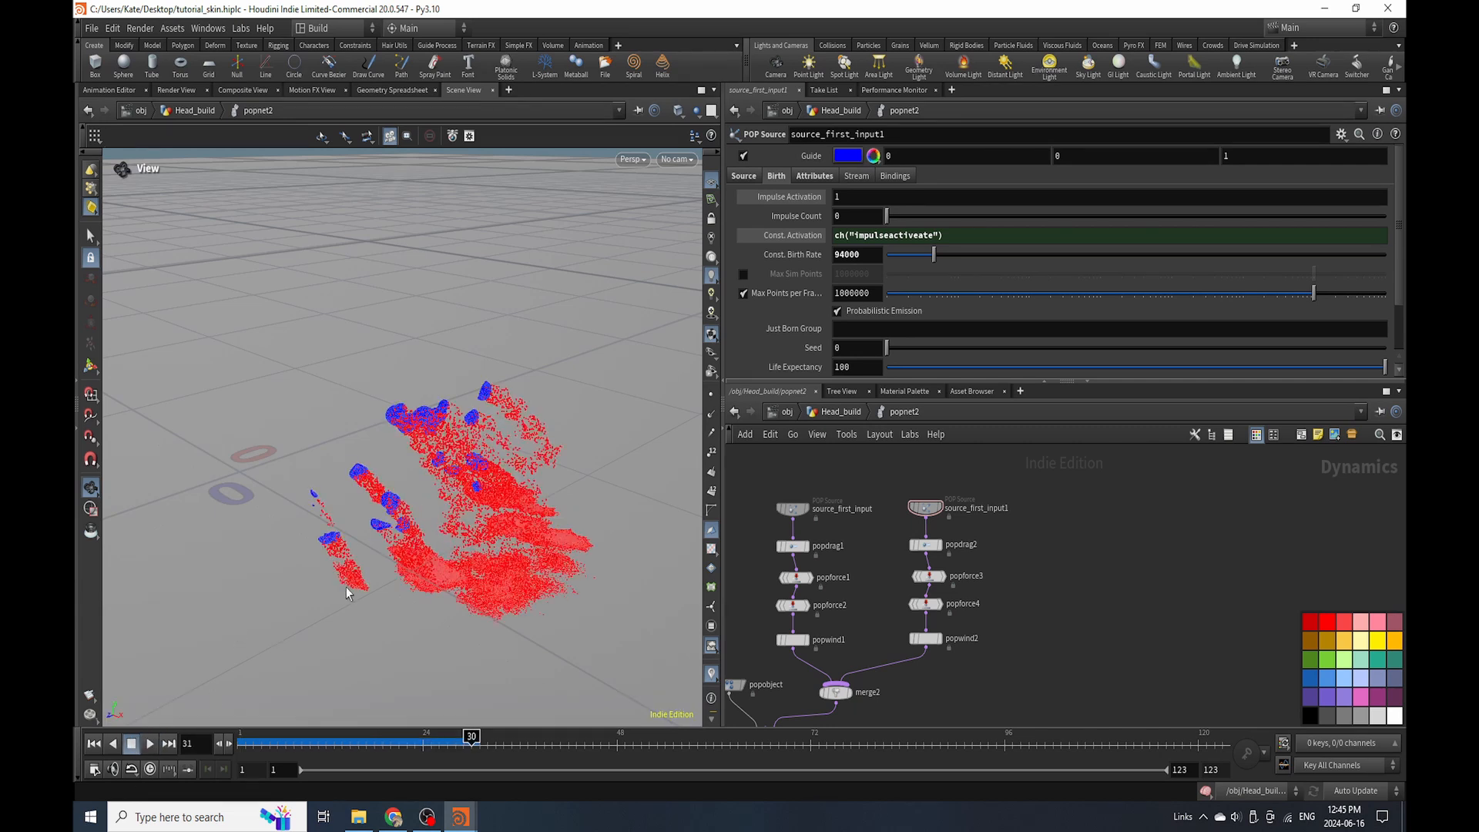
{"action": "left_click_drag", "start_coordinate": [345, 593], "coordinate": [402, 541]}
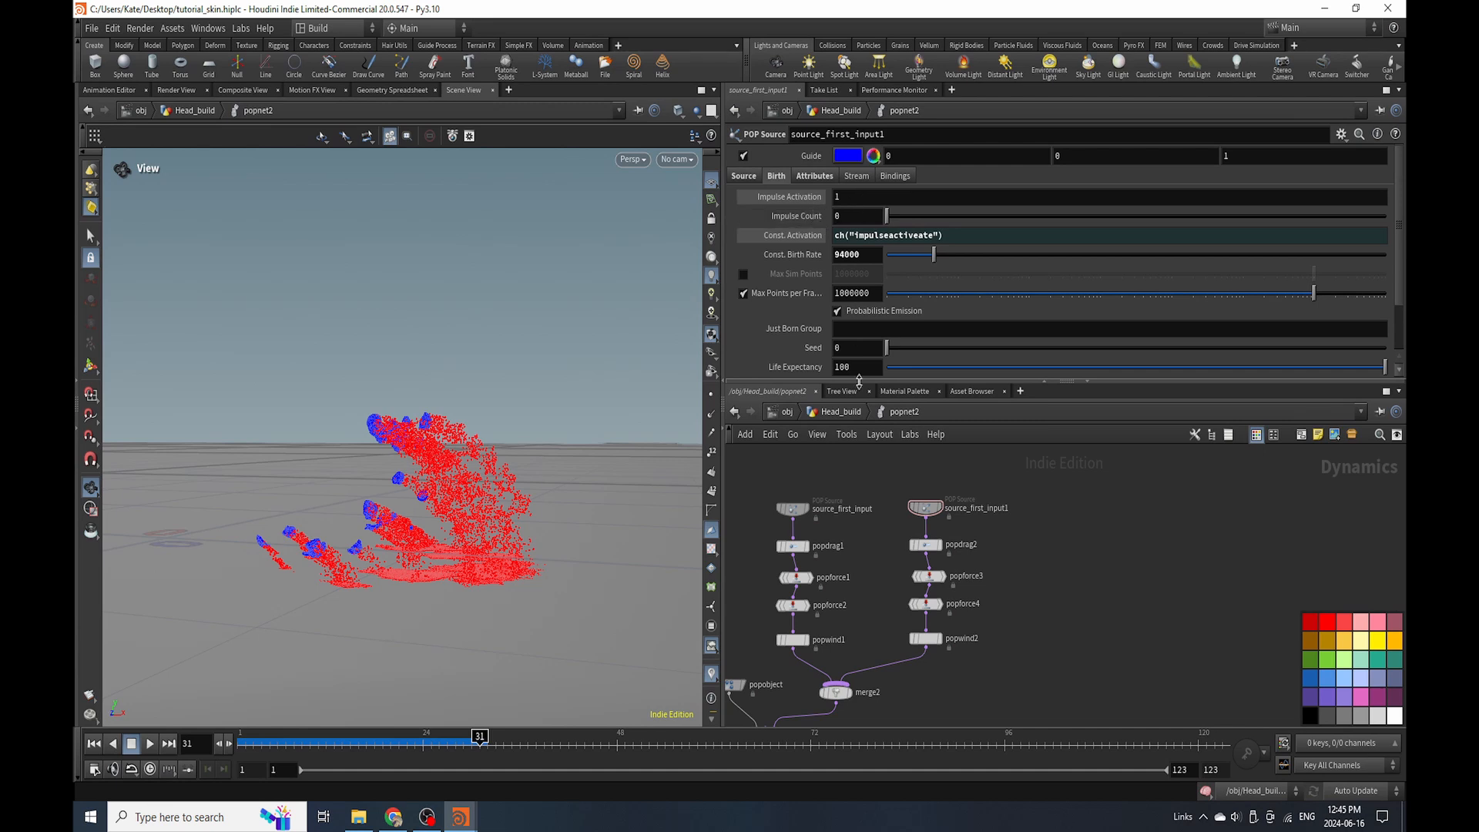
Go up to the Head_build network and display the scatter2 node.
{"action": "left_click", "coordinate": [830, 413]}
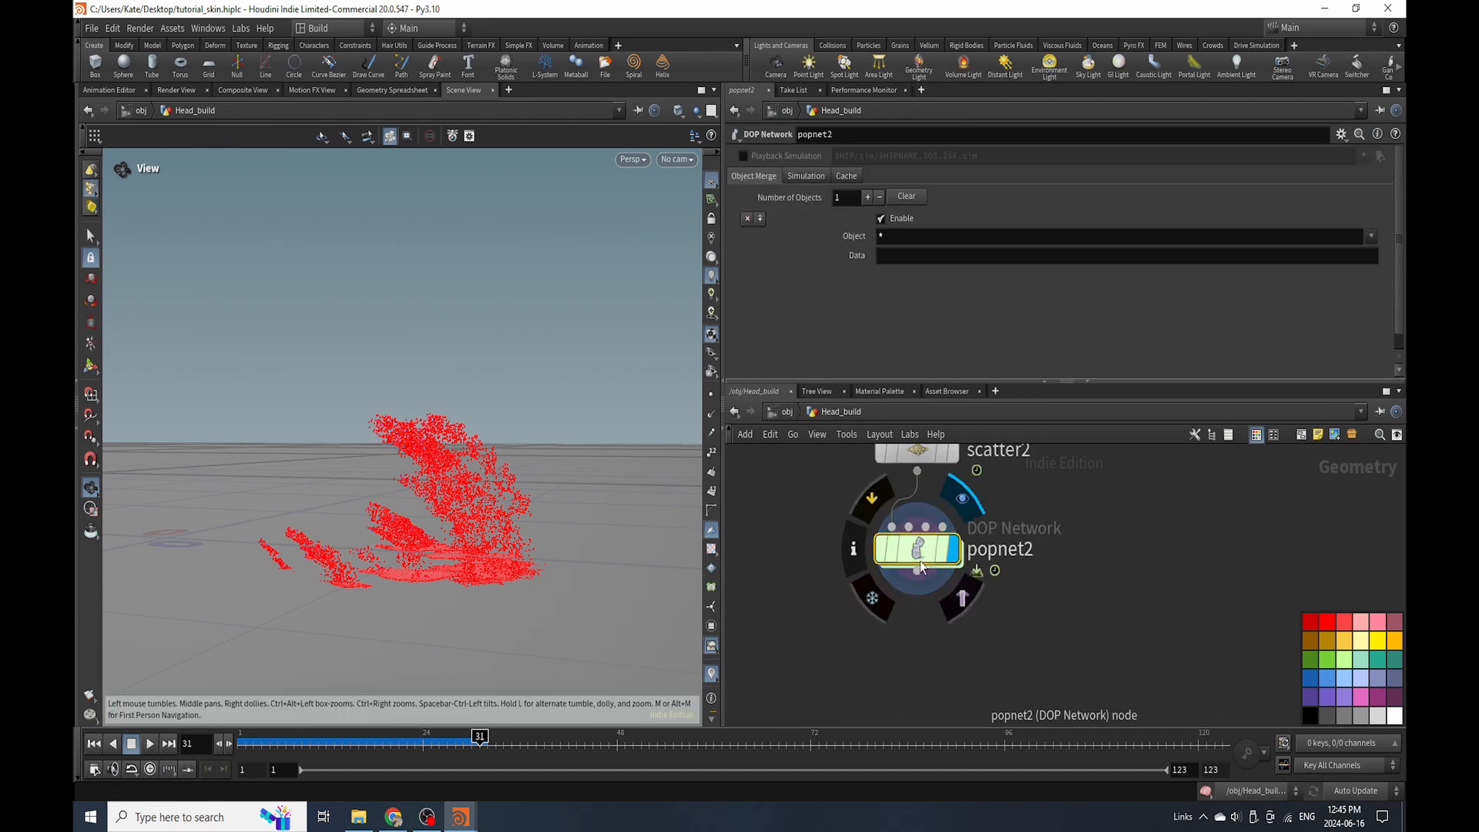
{"action": "left_click", "coordinate": [953, 454]}
{"action": "left_click", "coordinate": [931, 458]}
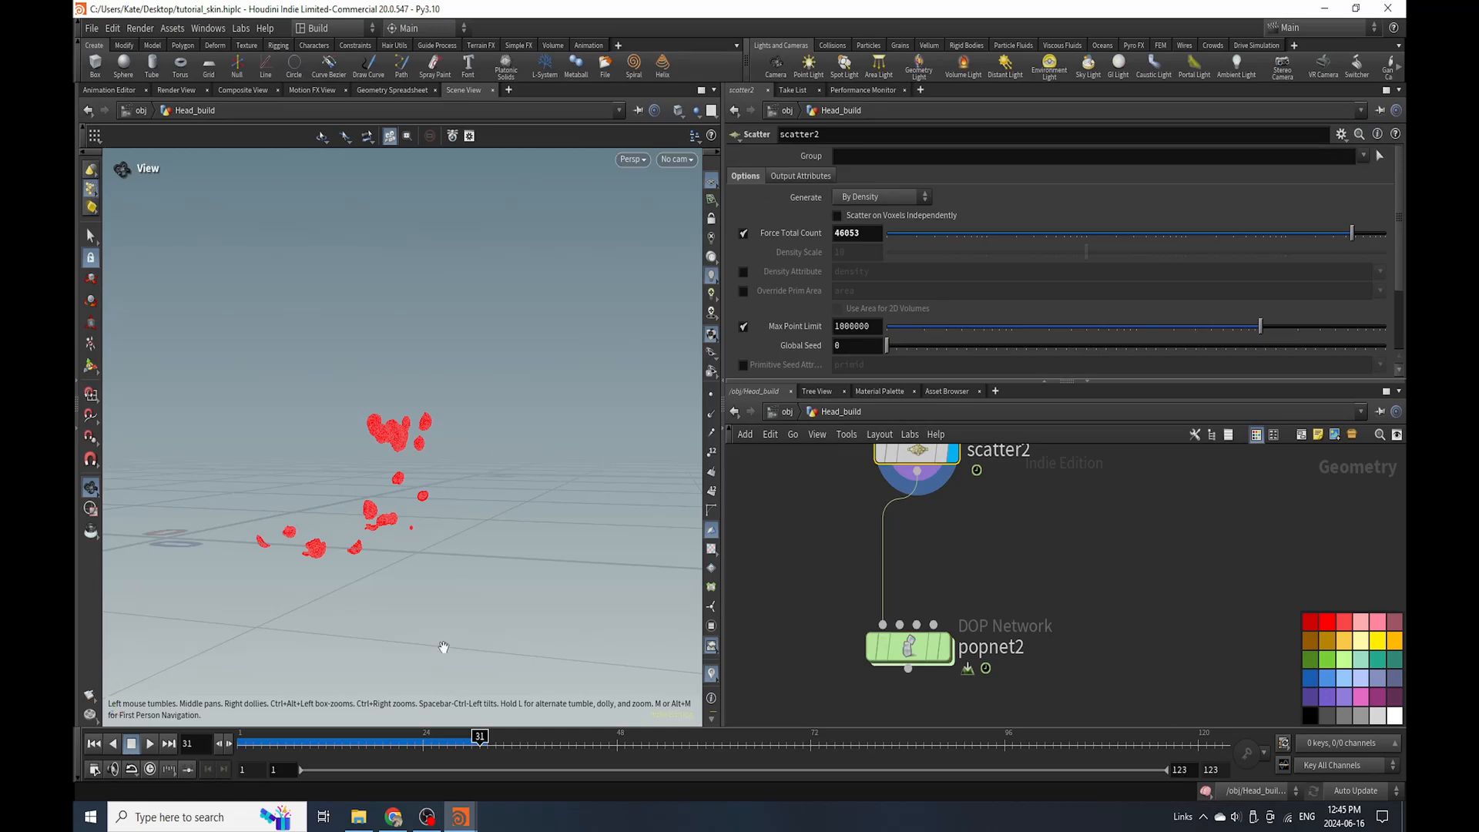
Insert a Group by Range node between scatter2 and popnet2 and make it the displayed node.
{"action": "key", "text": "Tab"}
{"action": "type", "text": "gra"}
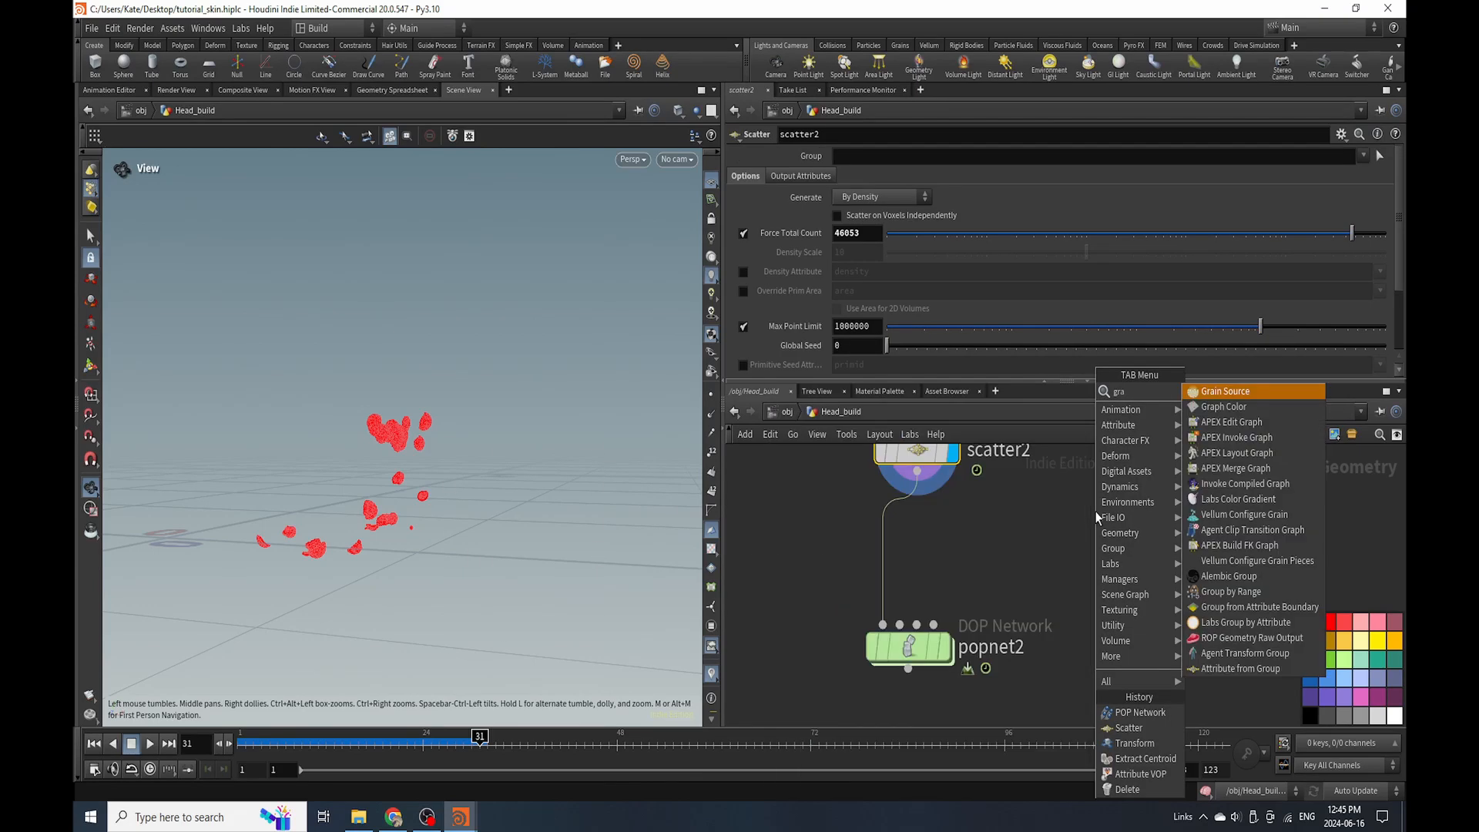
{"action": "left_click", "coordinate": [1231, 591]}
{"action": "left_click", "coordinate": [886, 540]}
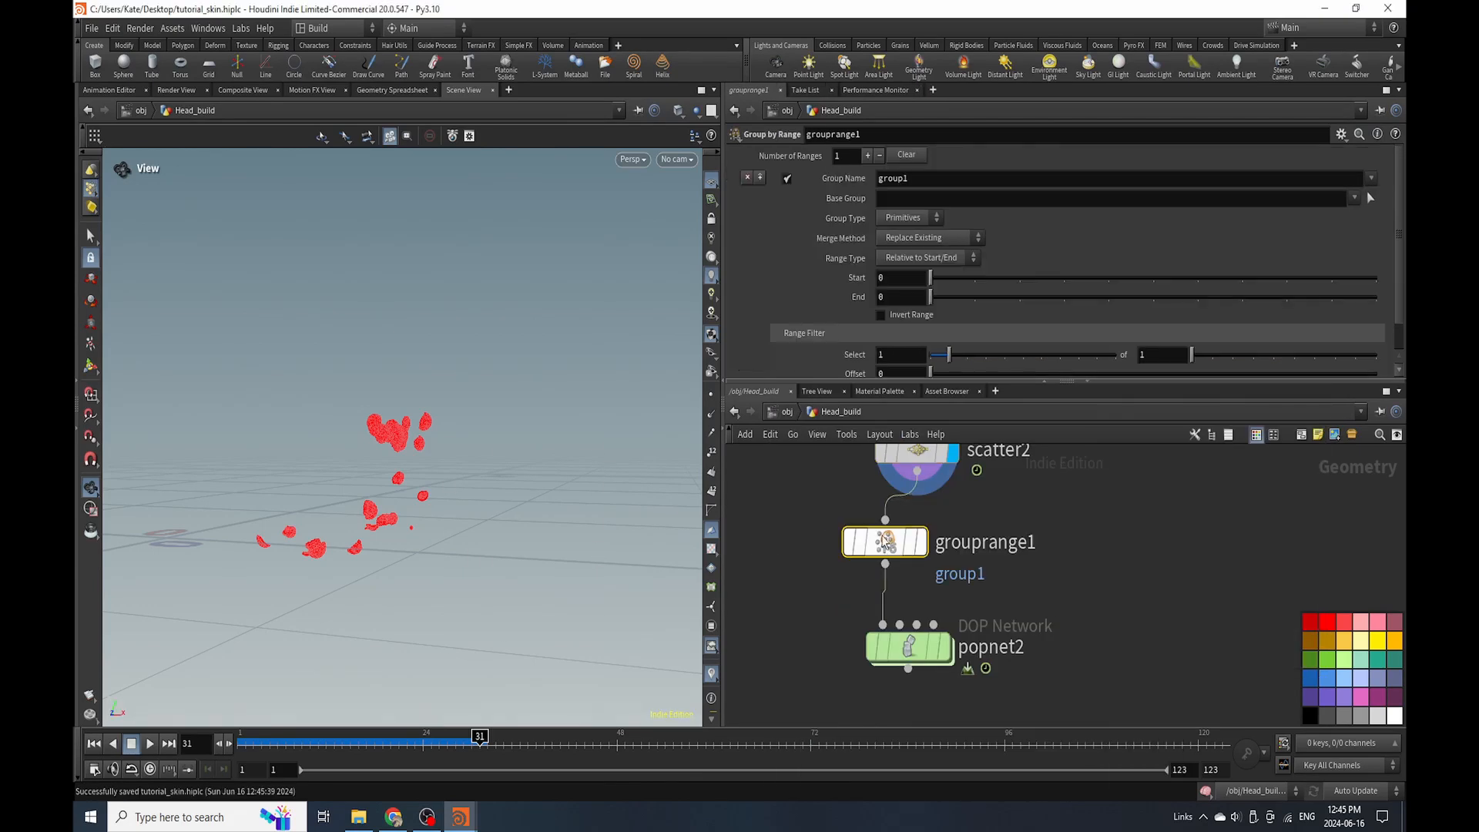
{"action": "left_click", "coordinate": [923, 541]}
Set grouprange1's Group Name to particles.
{"action": "double_click", "coordinate": [985, 542]}
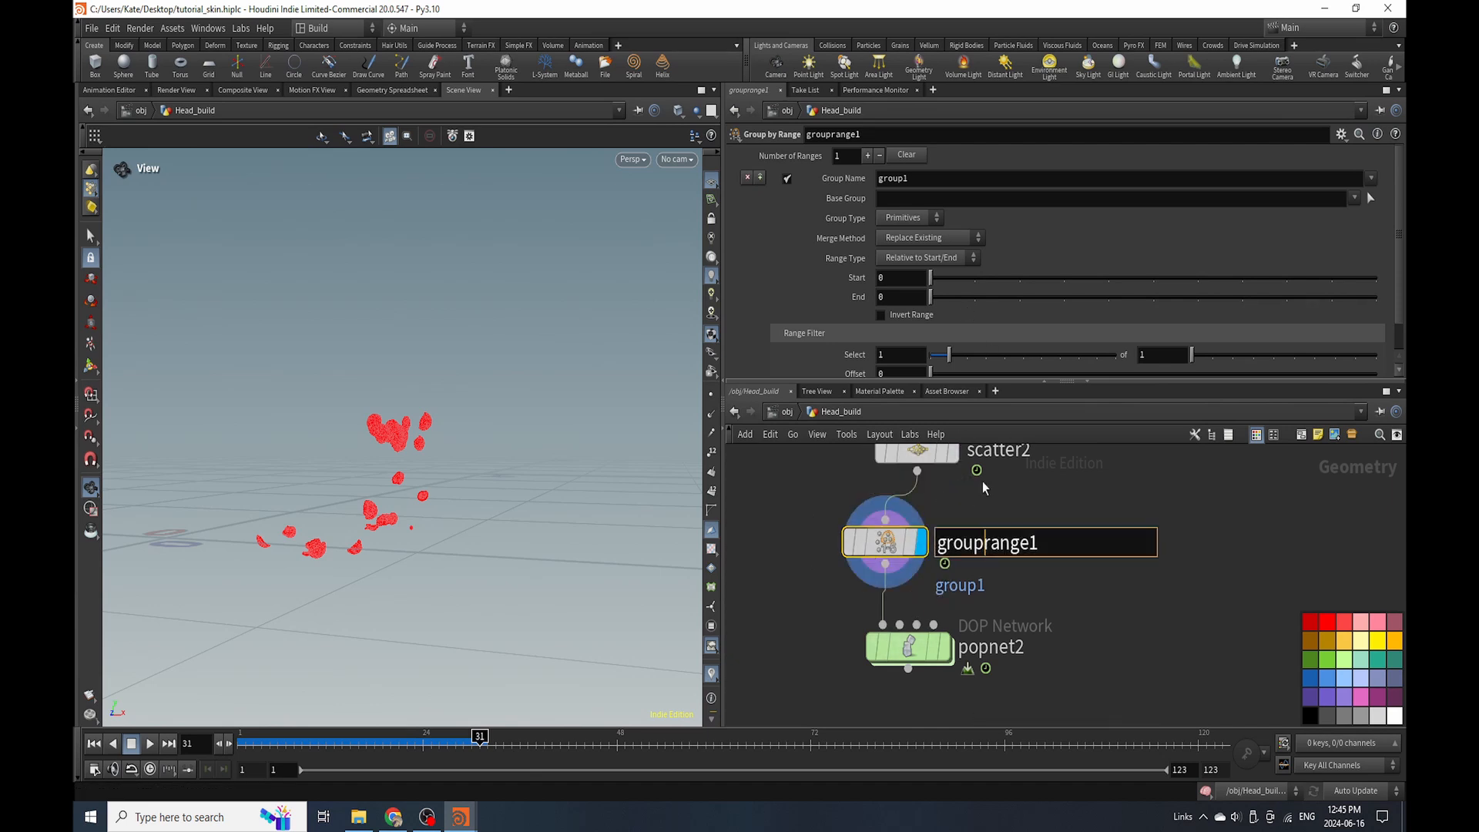
{"action": "double_click", "coordinate": [955, 177]}
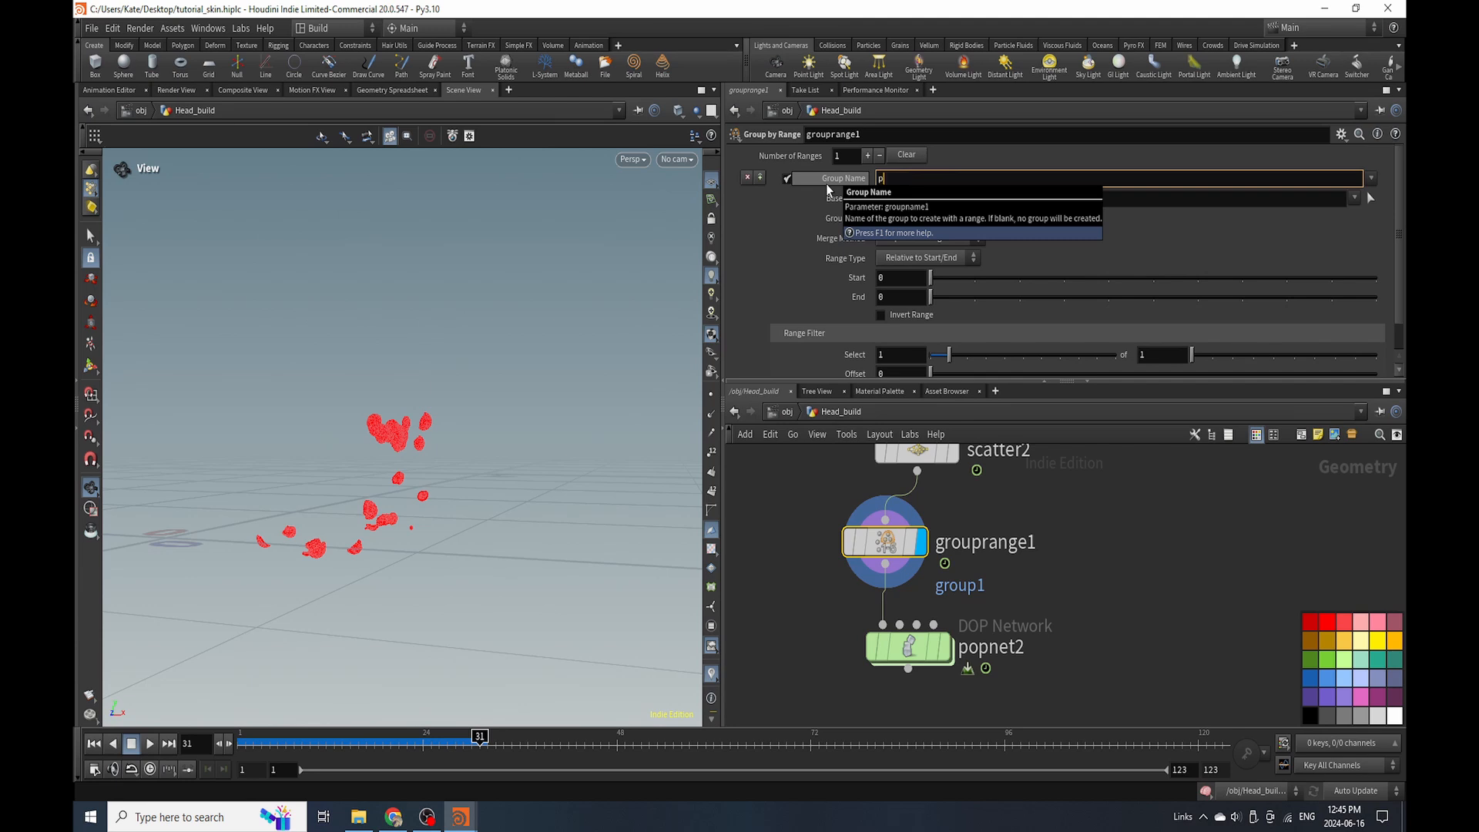
{"action": "key", "text": "Return"}
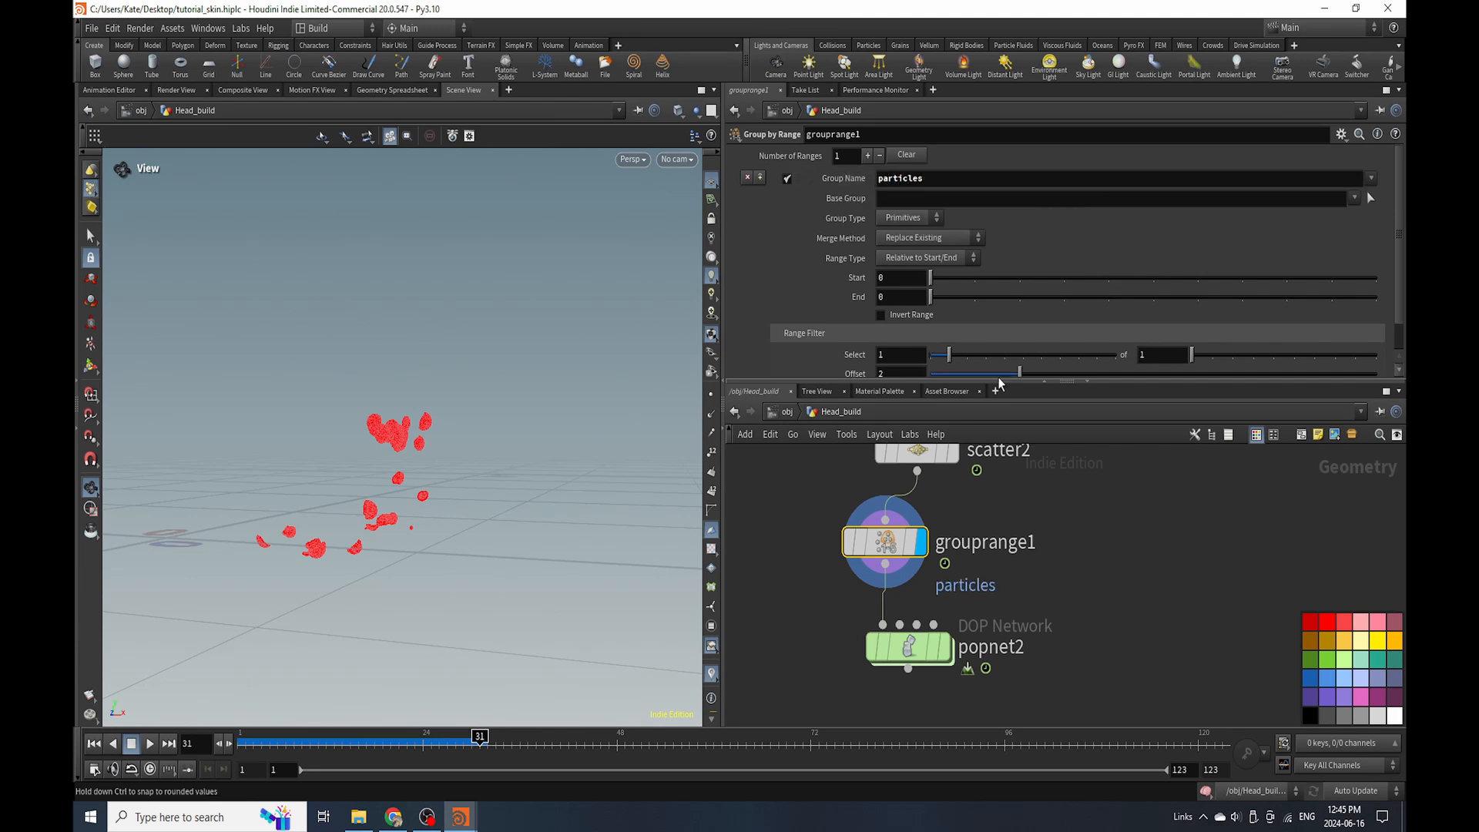
Set the particles group's type to Points and its range filter to select 4 of 10 with Offset 0.
{"action": "left_click", "coordinate": [955, 374]}
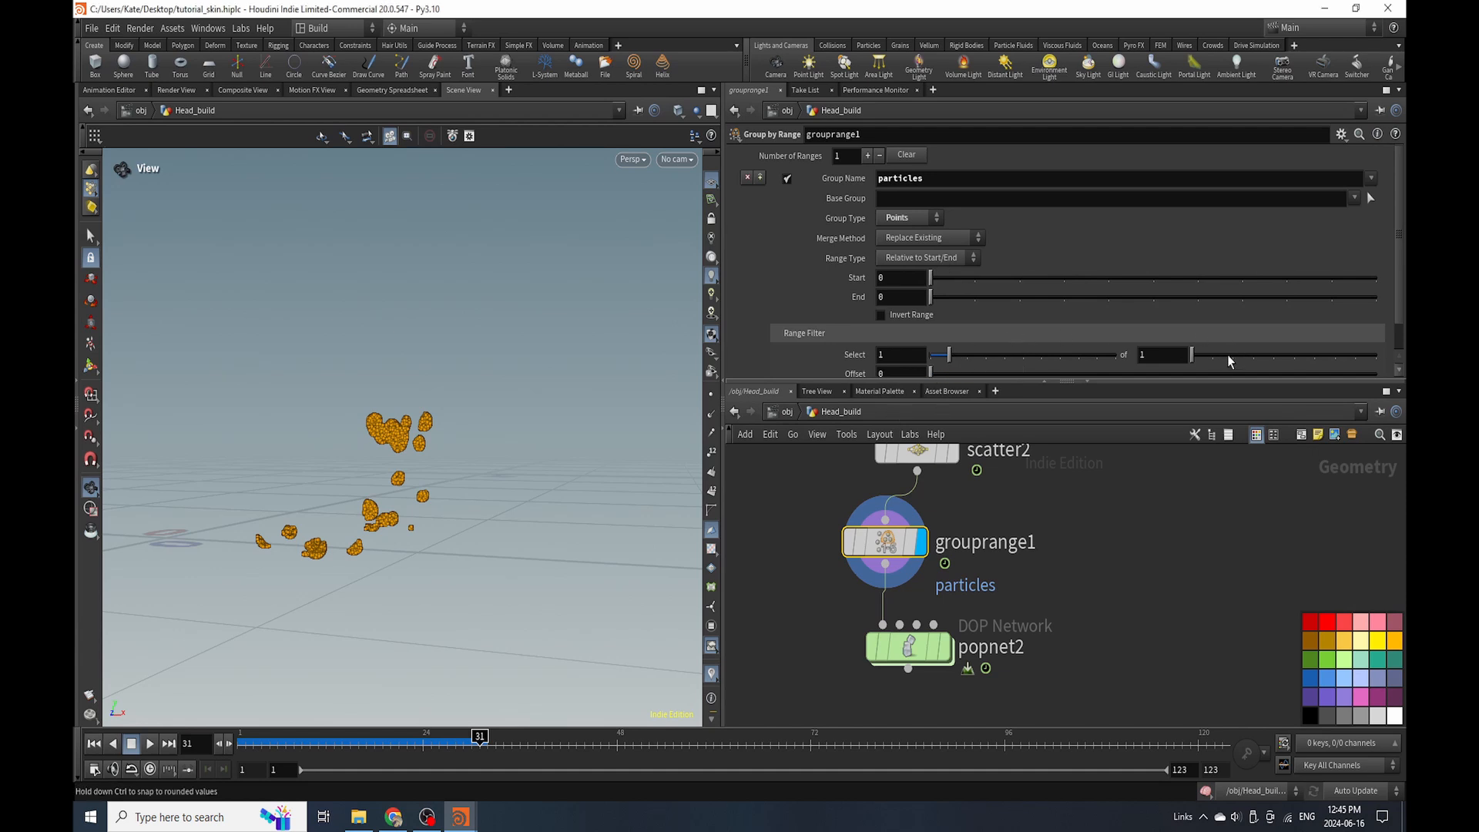
{"action": "left_click_drag", "start_coordinate": [1227, 360], "coordinate": [1385, 370]}
{"action": "left_click", "coordinate": [1004, 355]}
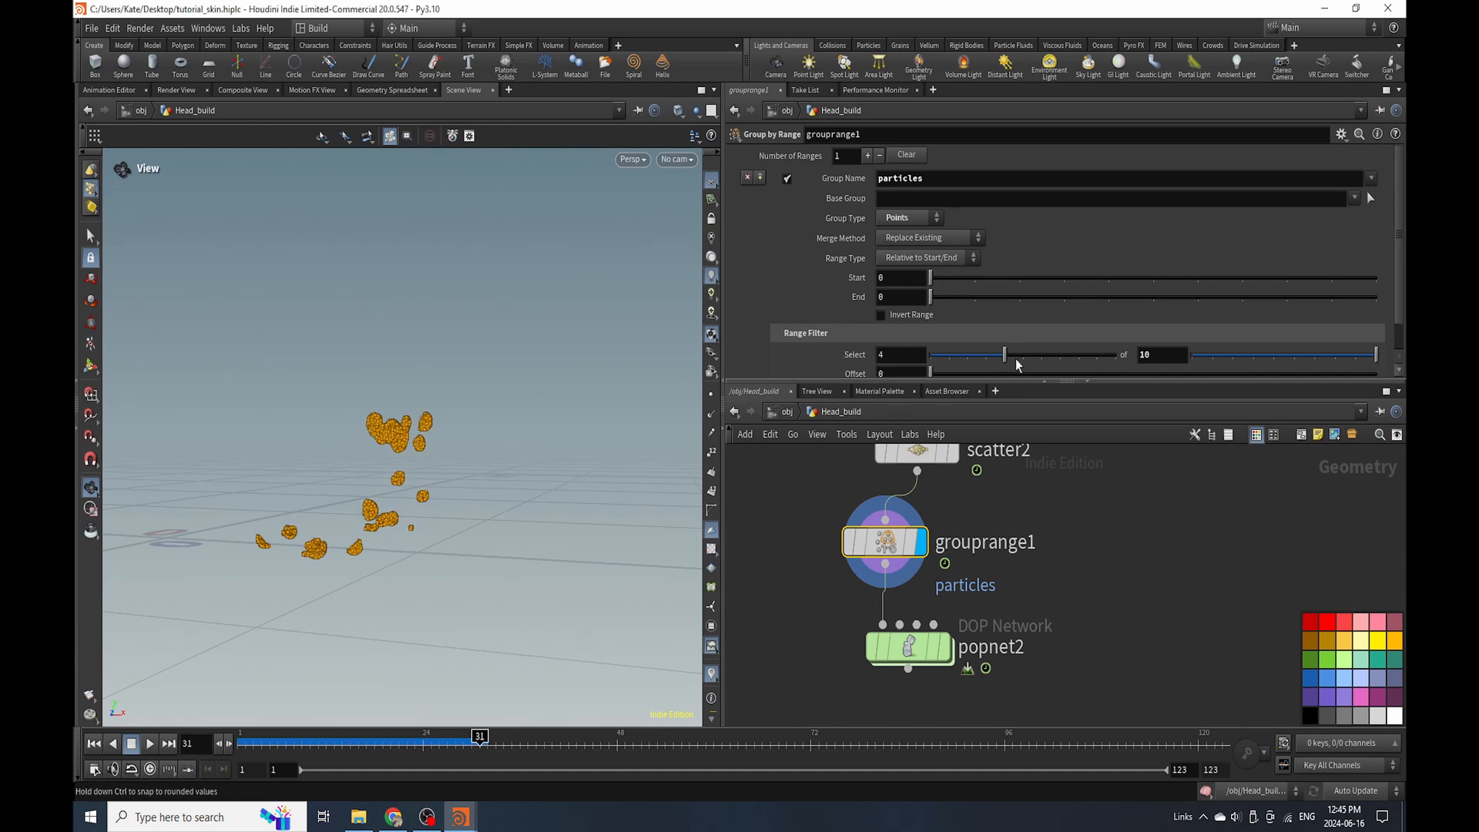
Set grouprange1's range filter to select 1 of every 14 points.
{"action": "left_click_drag", "start_coordinate": [1097, 370], "coordinate": [1117, 360]}
{"action": "scroll", "coordinate": [413, 479], "scroll_direction": "up", "scroll_amount": 5}
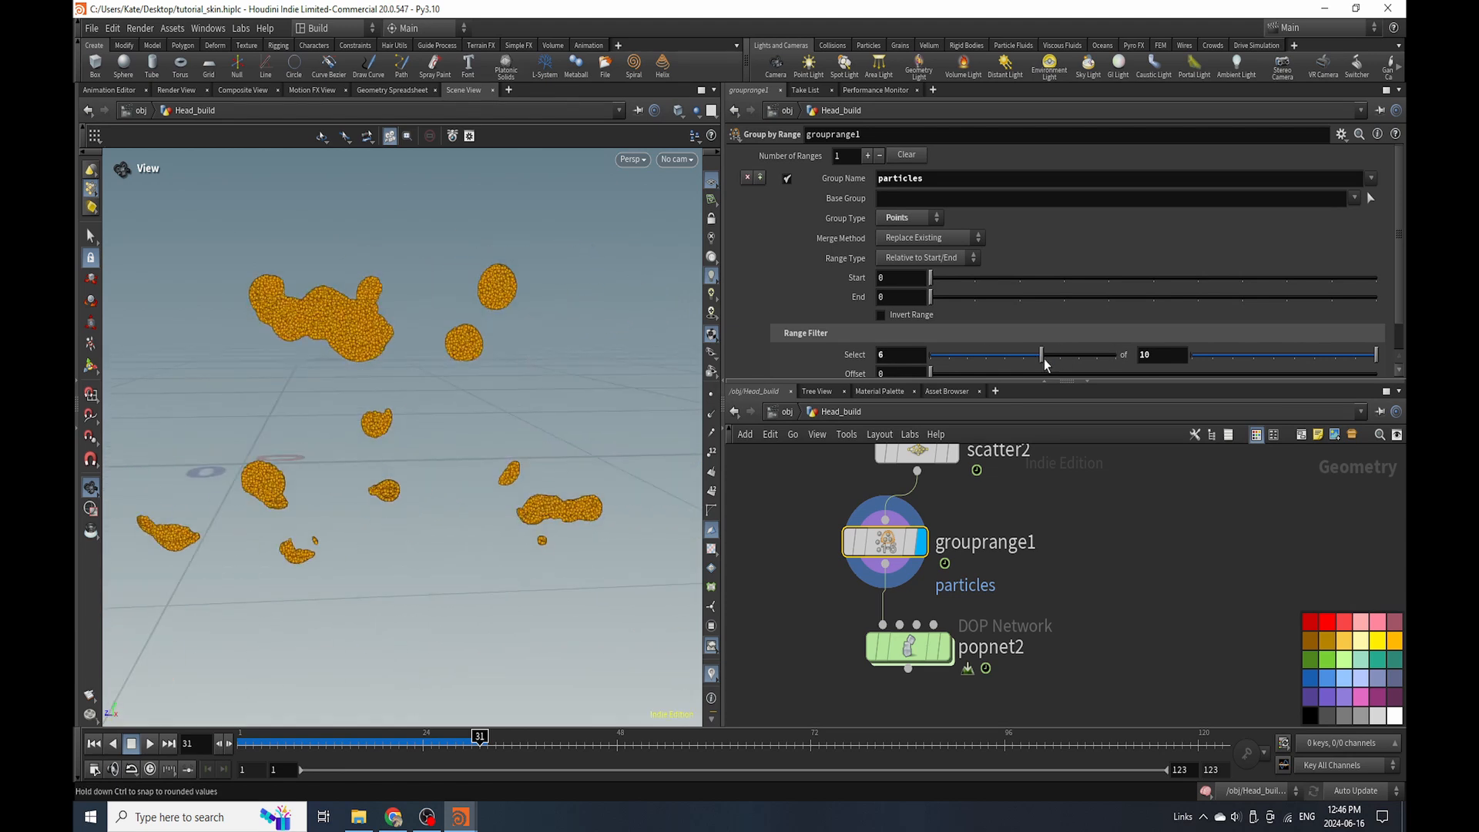
{"action": "left_click_drag", "start_coordinate": [1115, 354], "coordinate": [948, 354]}
{"action": "scroll", "coordinate": [1142, 339], "scroll_direction": "down", "scroll_amount": 1}
{"action": "left_click", "coordinate": [1142, 322]}
{"action": "type", "text": "14"}
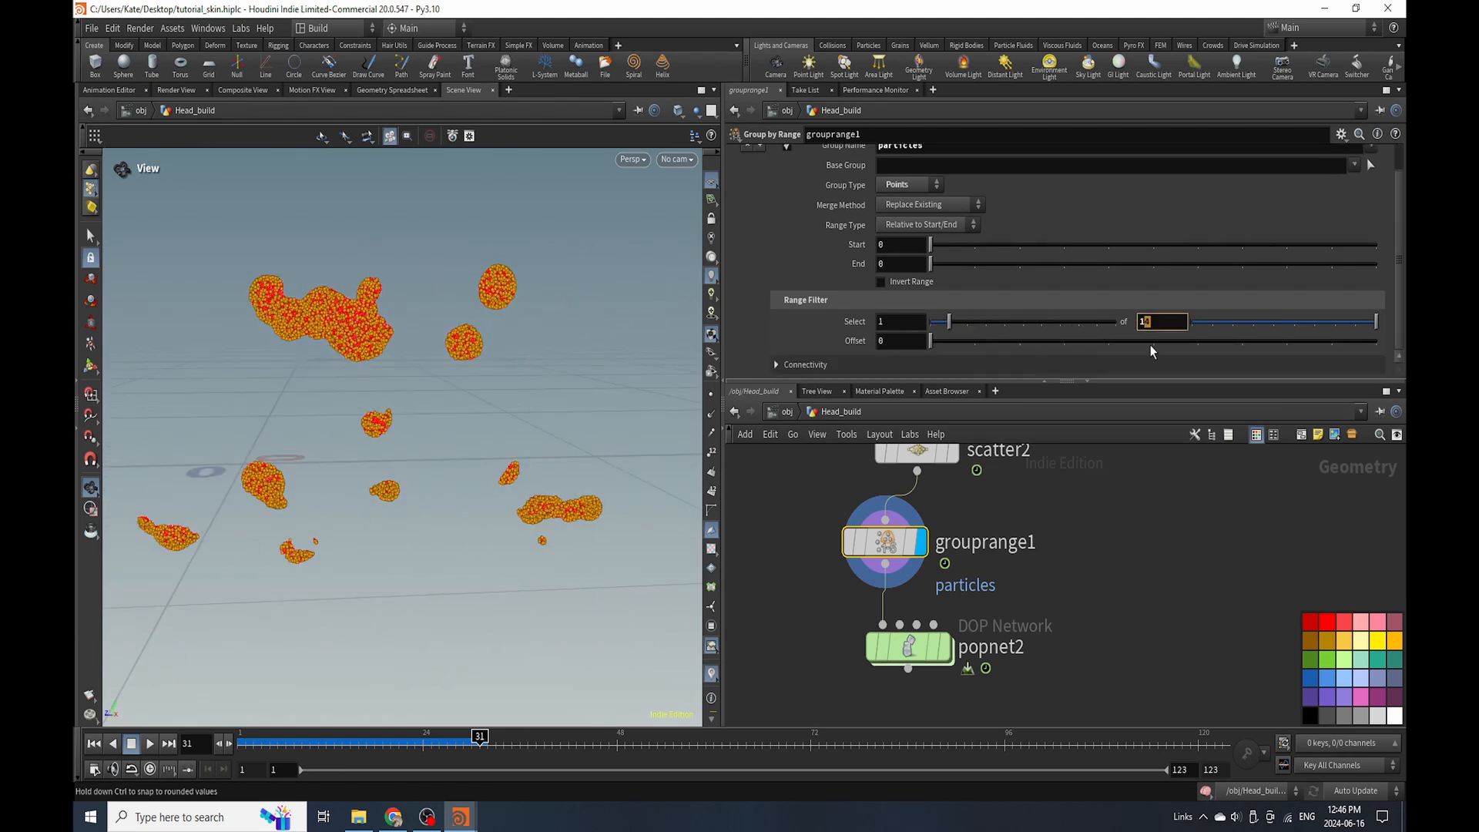
{"action": "key", "text": "Return"}
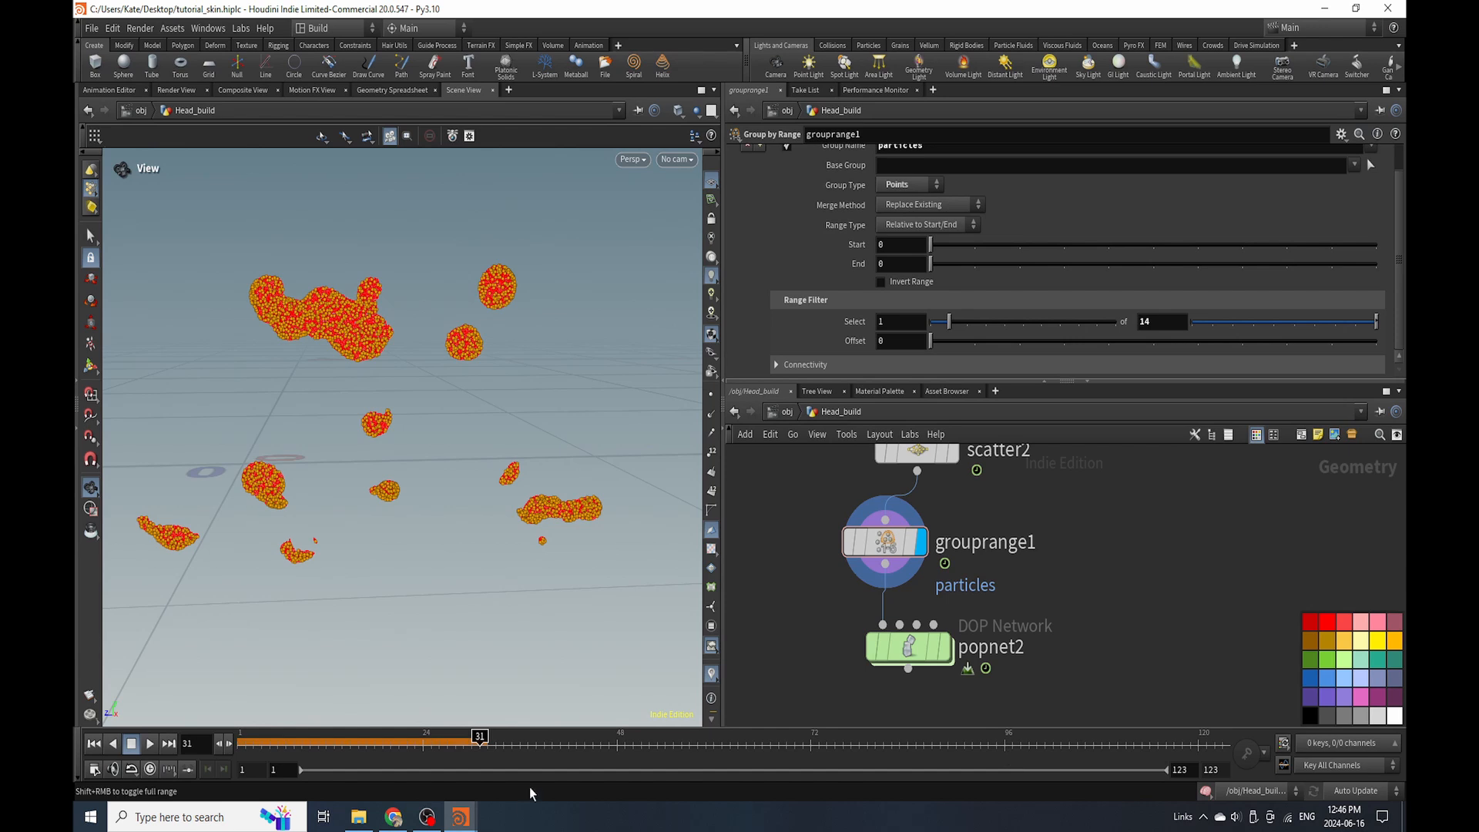
Display popnet2 at frame 1 and set source_first_input1's Source Group inside it to particles.
{"action": "left_click", "coordinate": [93, 743]}
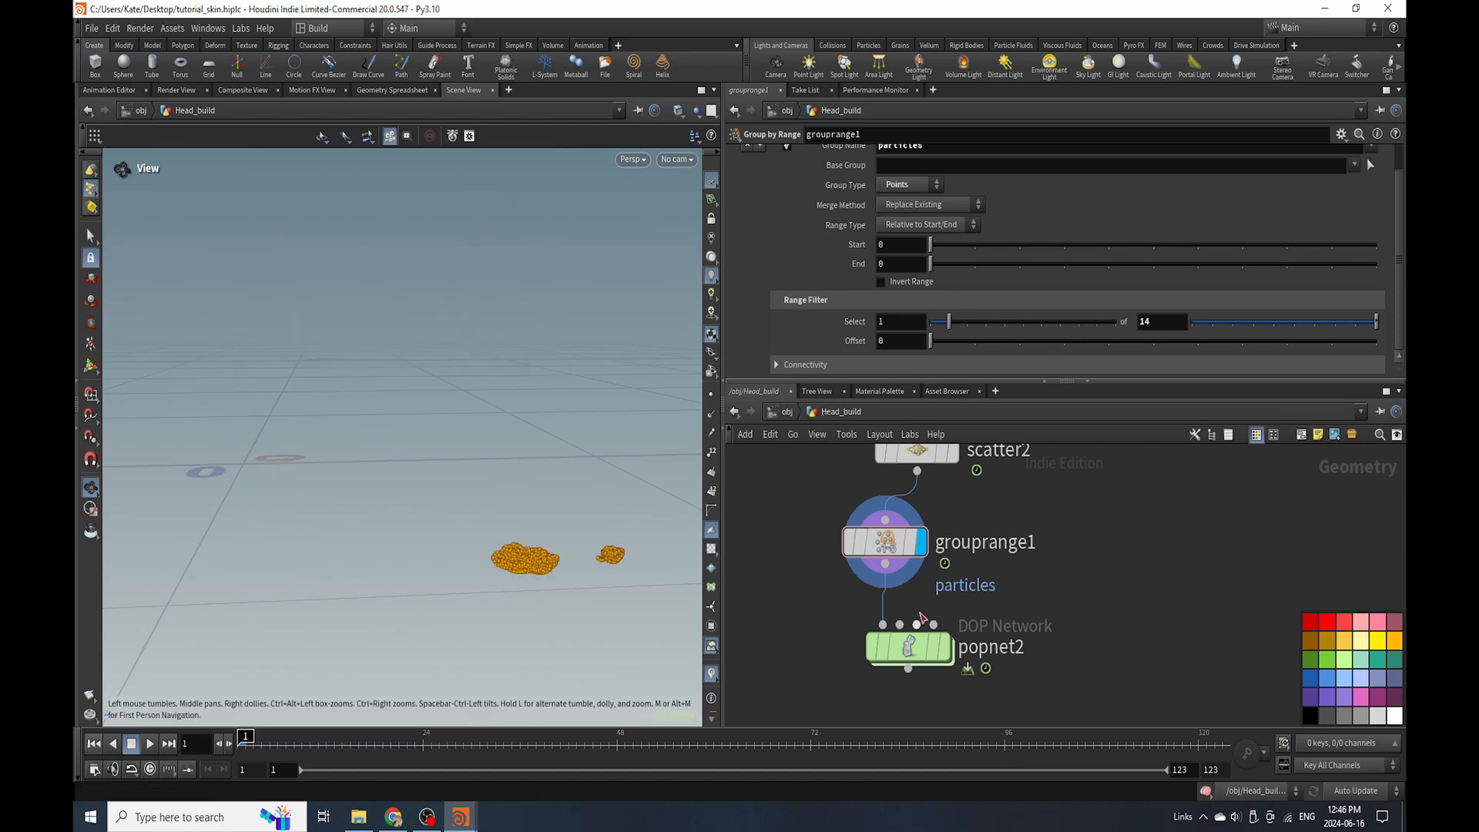
{"action": "left_click", "coordinate": [944, 647]}
{"action": "left_click", "coordinate": [922, 659]}
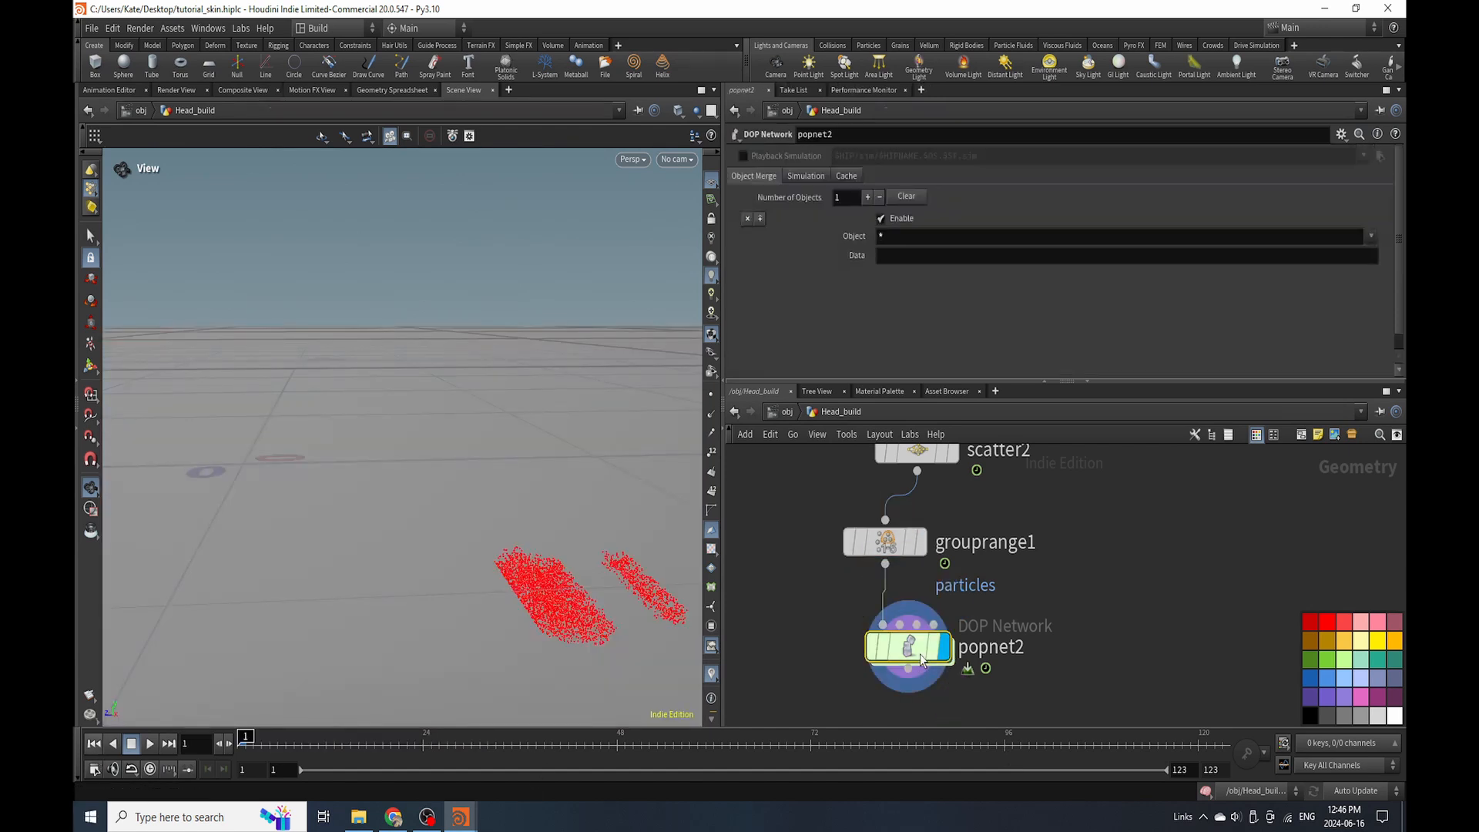
{"action": "double_click", "coordinate": [922, 658]}
{"action": "left_click", "coordinate": [744, 177]}
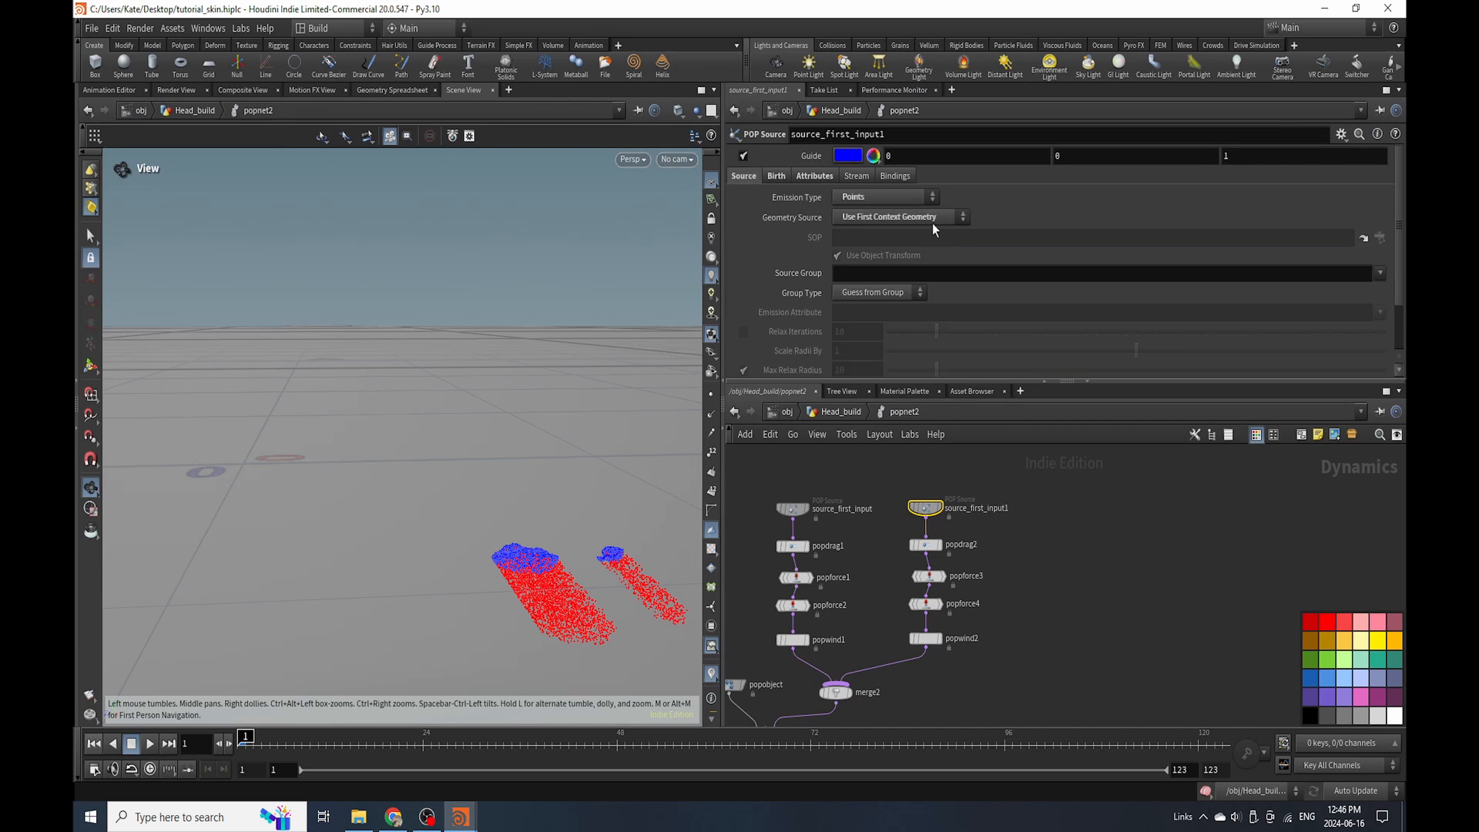
{"action": "left_click", "coordinate": [1379, 274]}
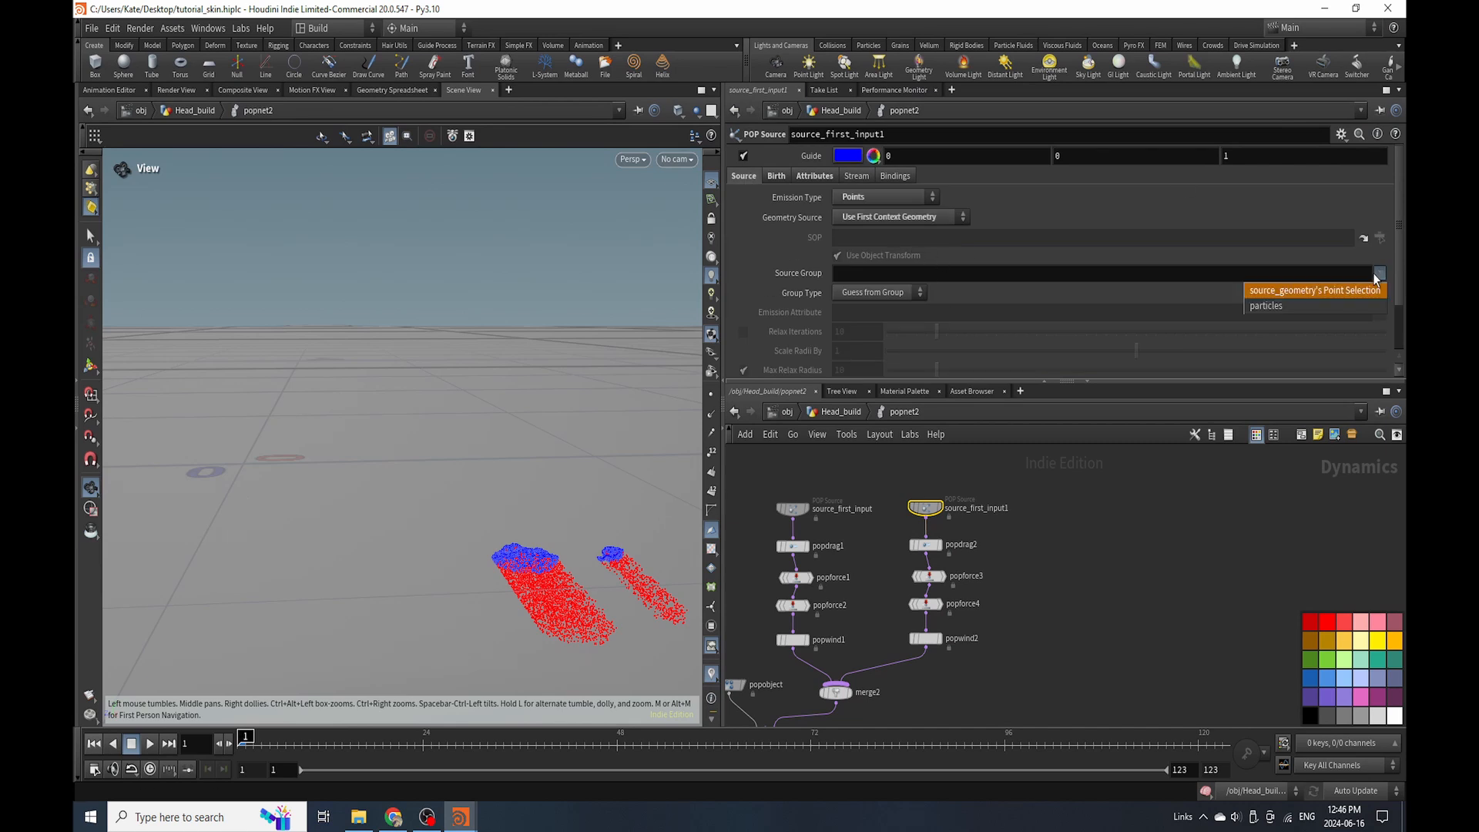
{"action": "left_click", "coordinate": [1337, 308]}
{"action": "left_click_drag", "start_coordinate": [477, 593], "coordinate": [588, 497]}
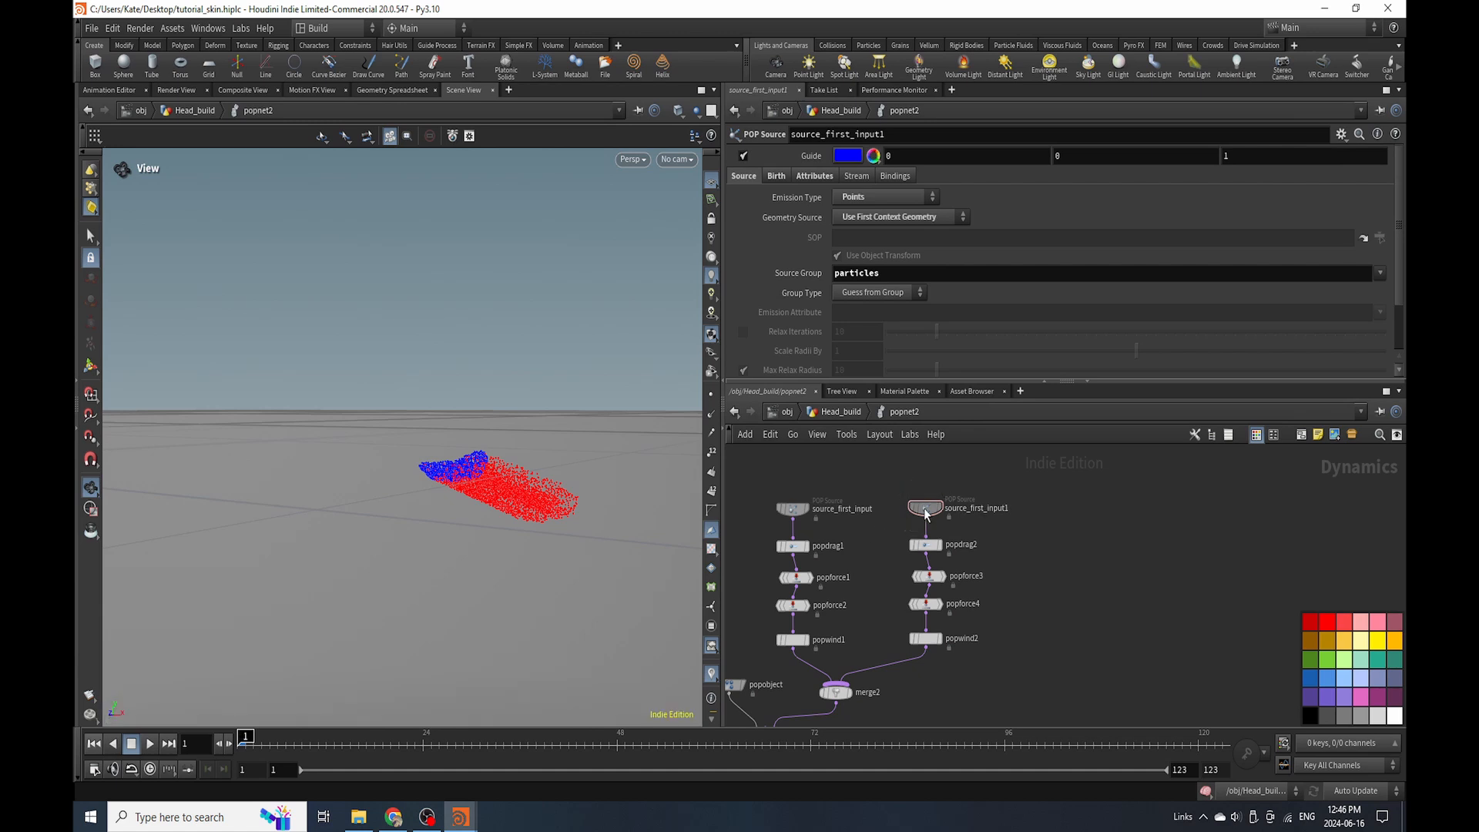
Try an Inherit Velocity of 0 on source_first_input1 and play the simulation.
{"action": "left_click", "coordinate": [834, 180]}
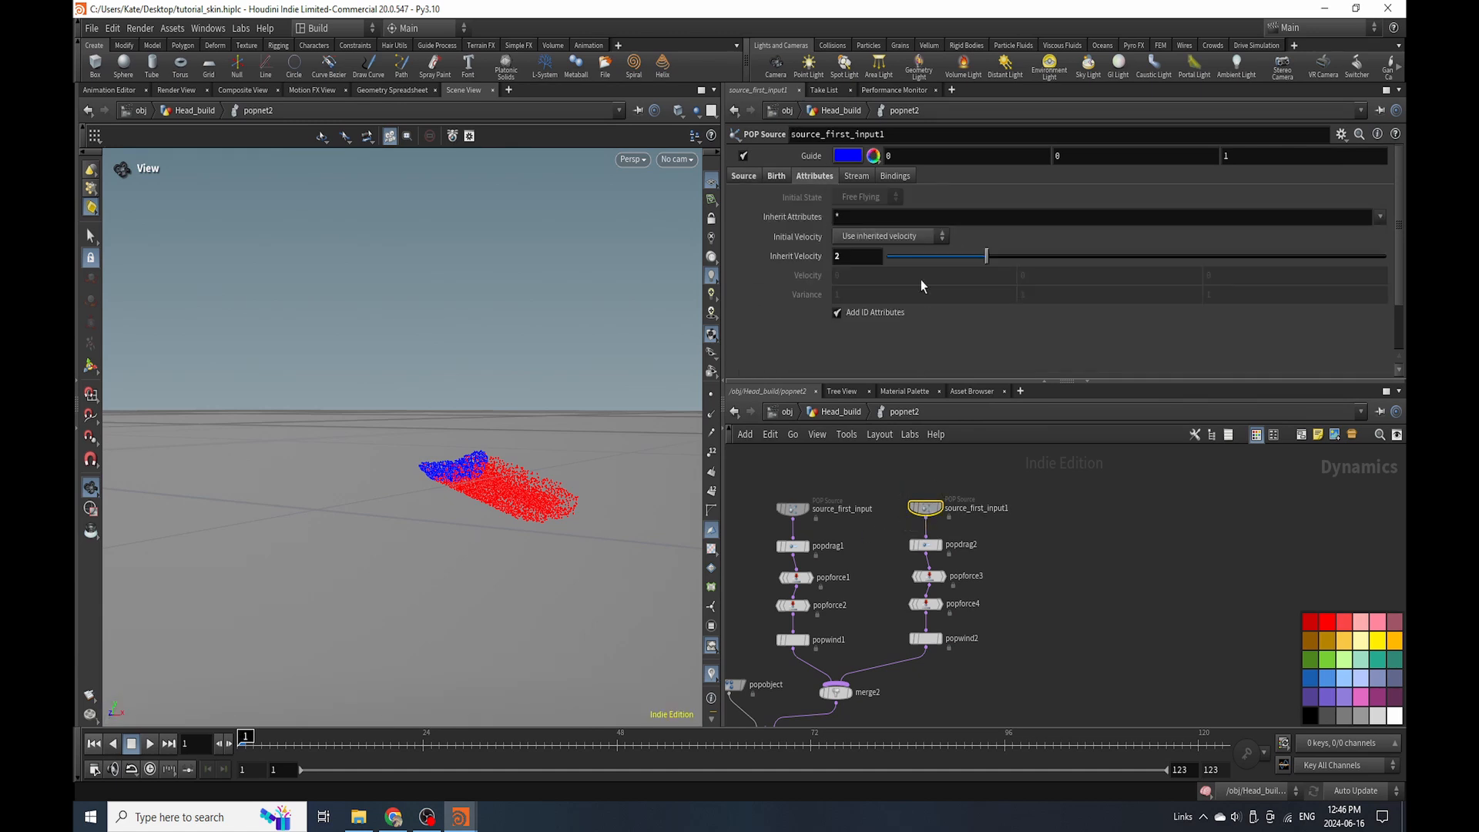
{"action": "left_click_drag", "start_coordinate": [947, 261], "coordinate": [886, 259]}
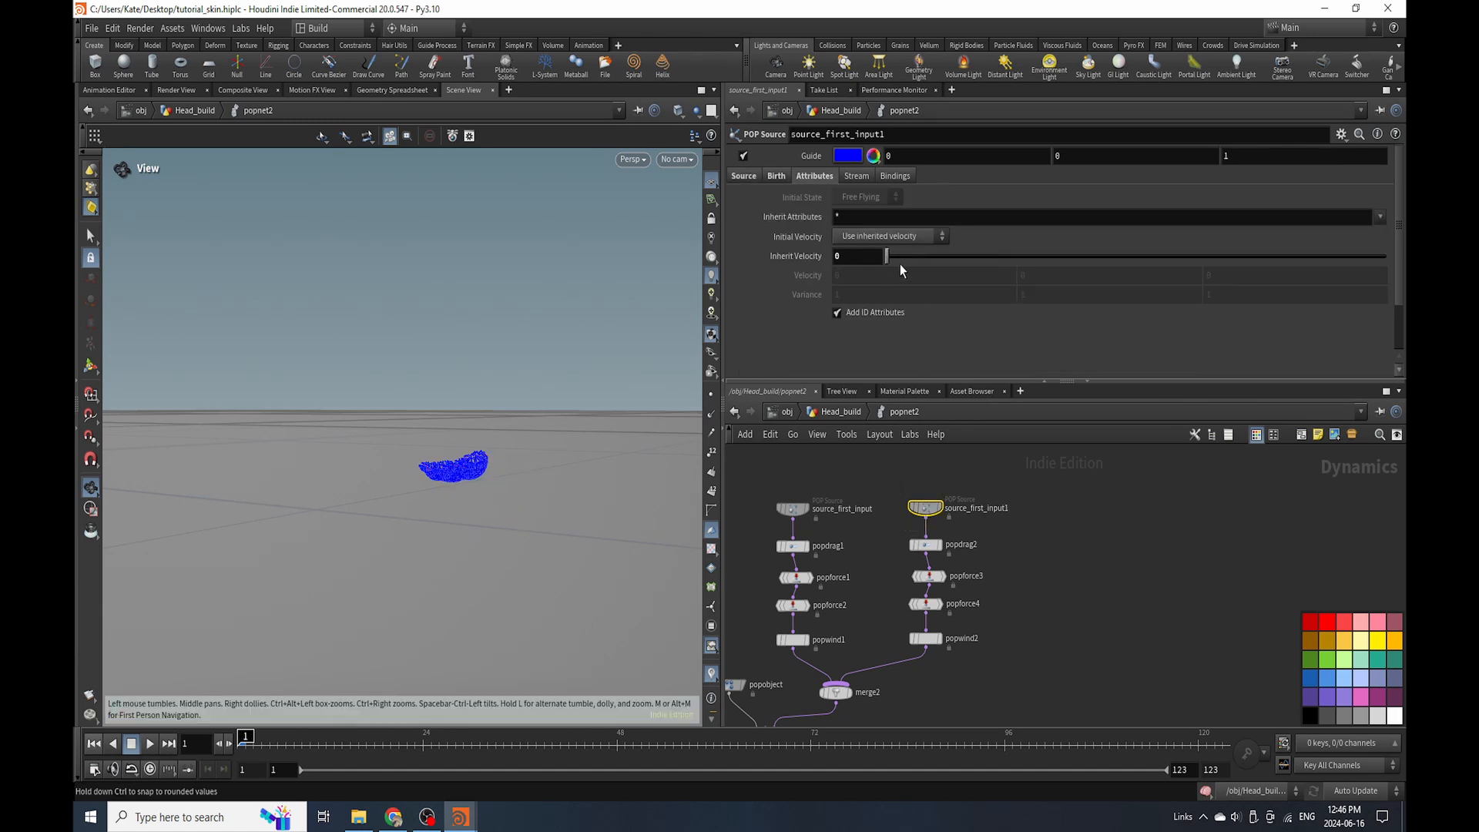
{"action": "left_click", "coordinate": [150, 743]}
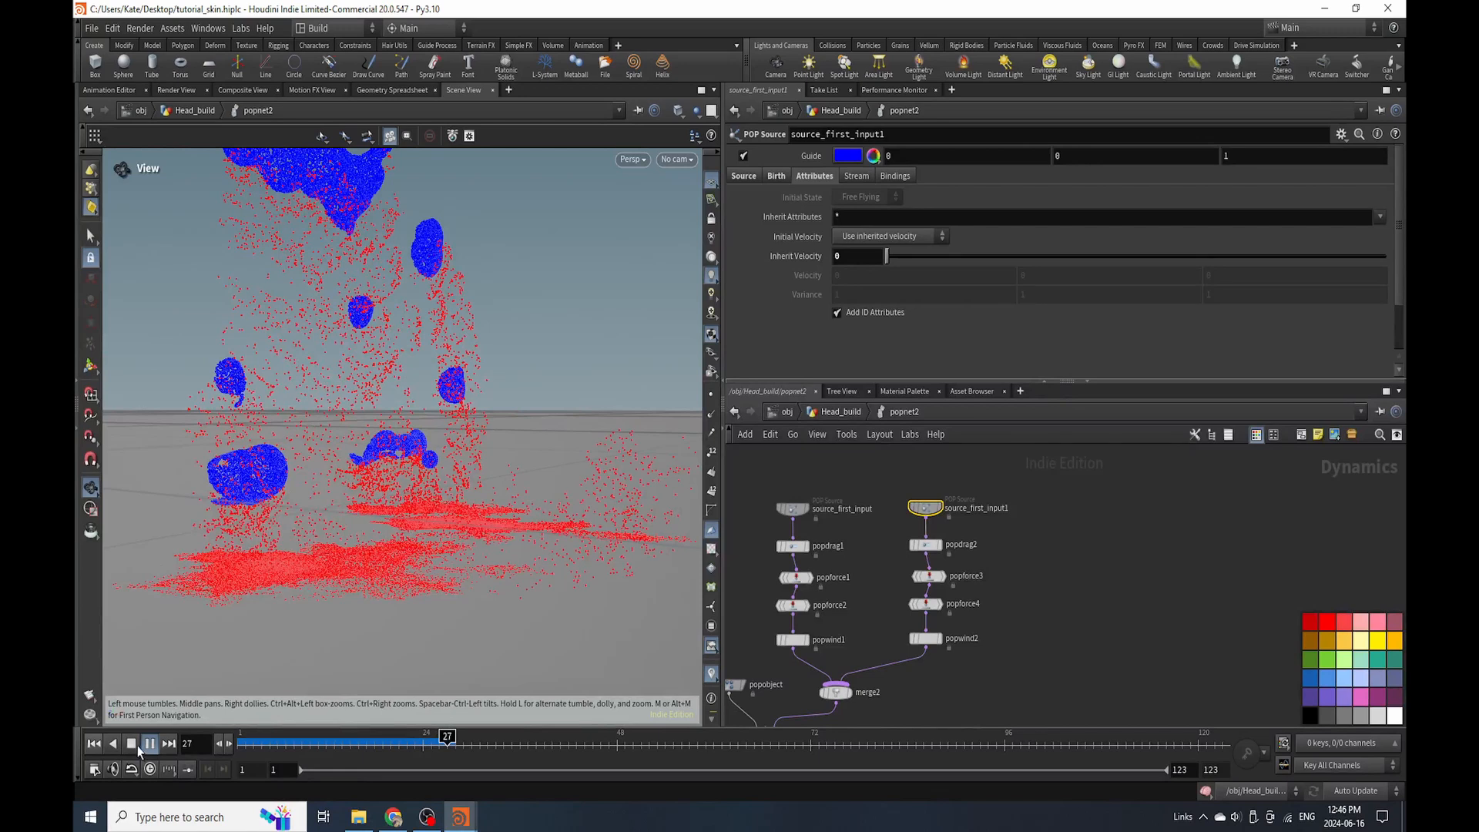
{"action": "key", "text": "Escape"}
{"action": "scroll", "coordinate": [271, 484], "scroll_direction": "down", "scroll_amount": 5}
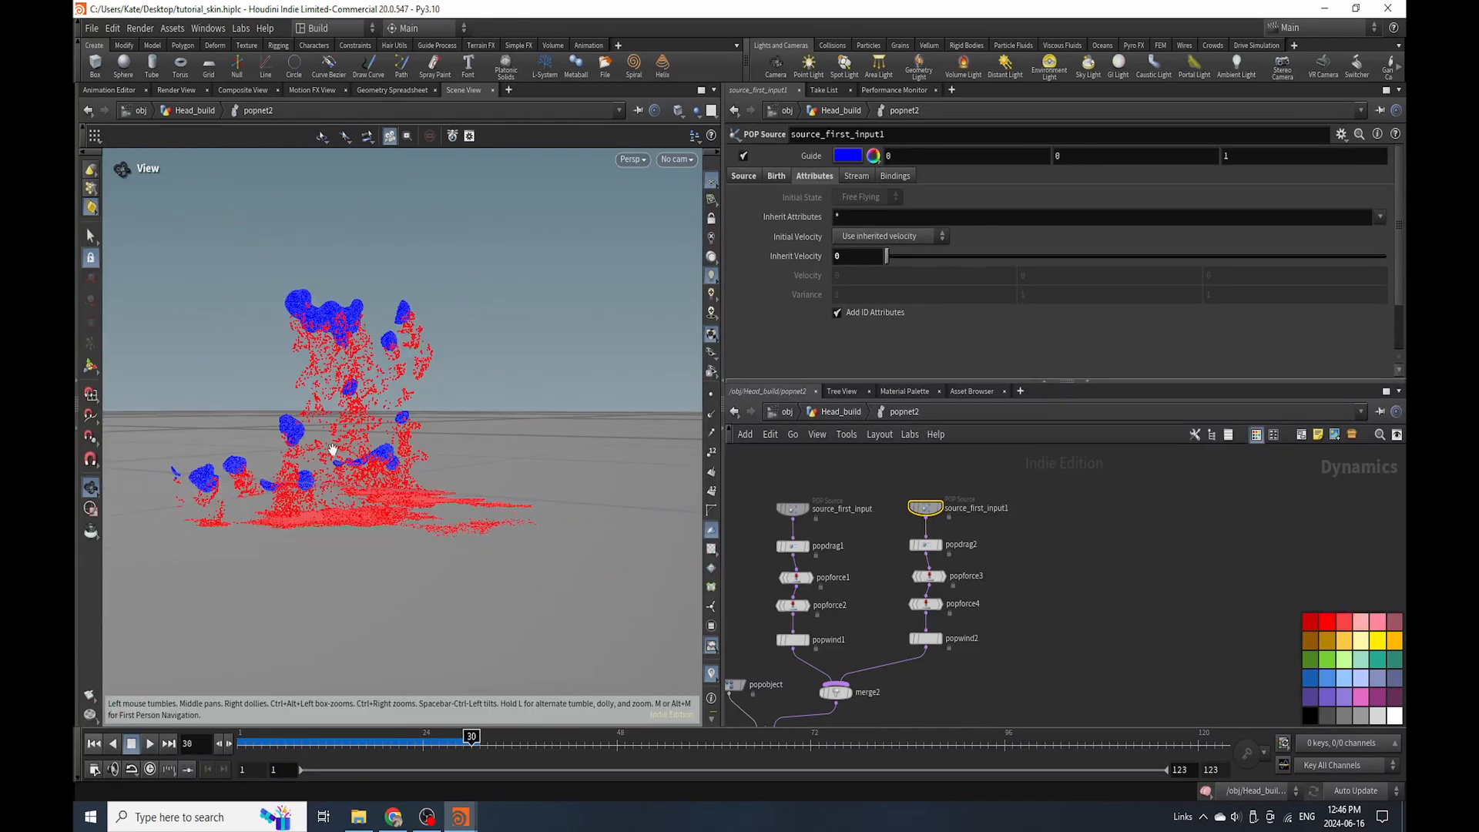
{"action": "left_click_drag", "start_coordinate": [331, 451], "coordinate": [300, 476]}
Save the scene and set source_first_input1's Inherit Velocity to 0.5.
{"action": "left_click", "coordinate": [851, 256]}
{"action": "key", "text": "ctrl+s"}
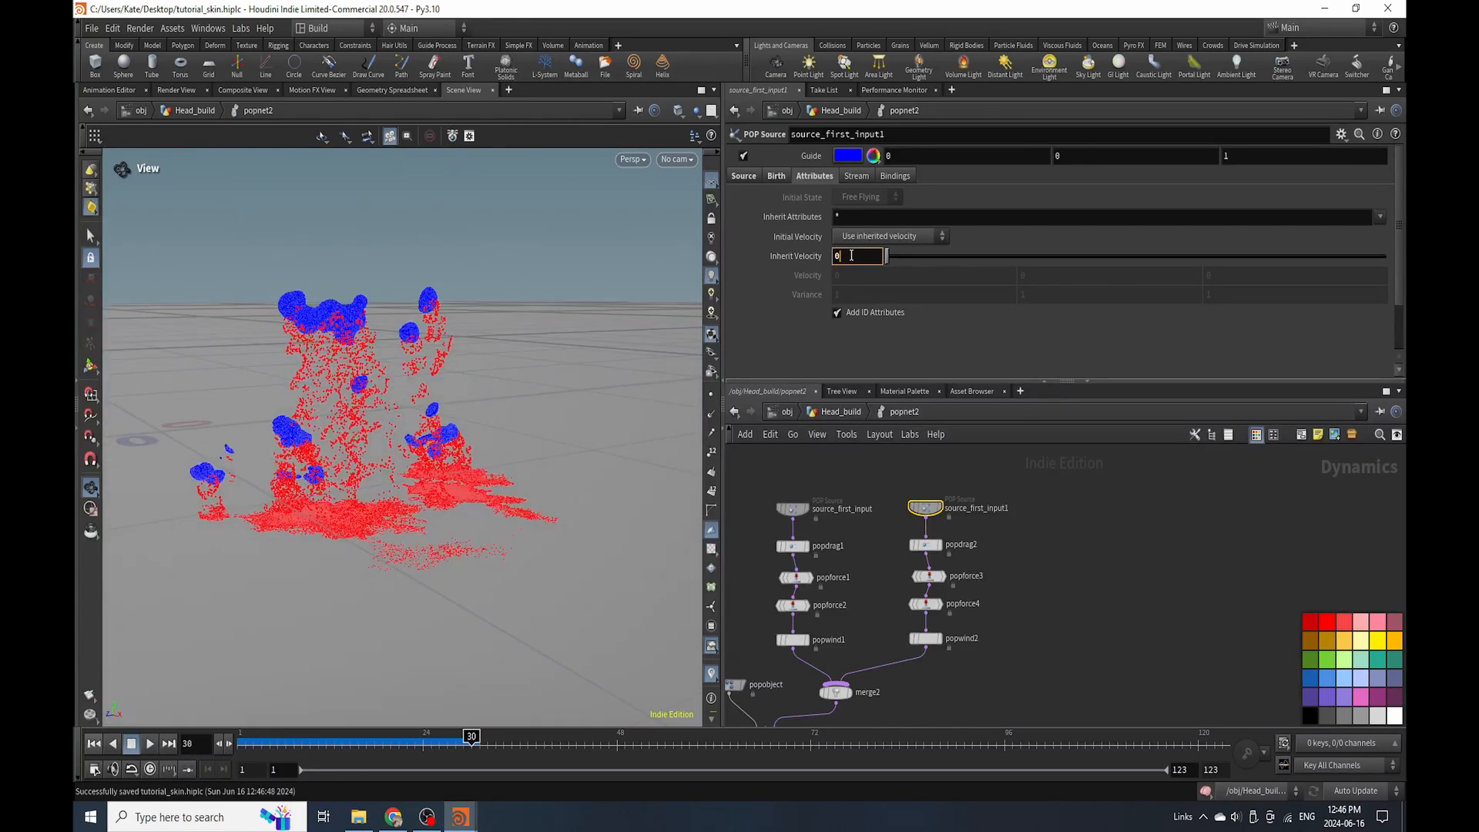
{"action": "type", "text": ".5"}
{"action": "key", "text": "Return"}
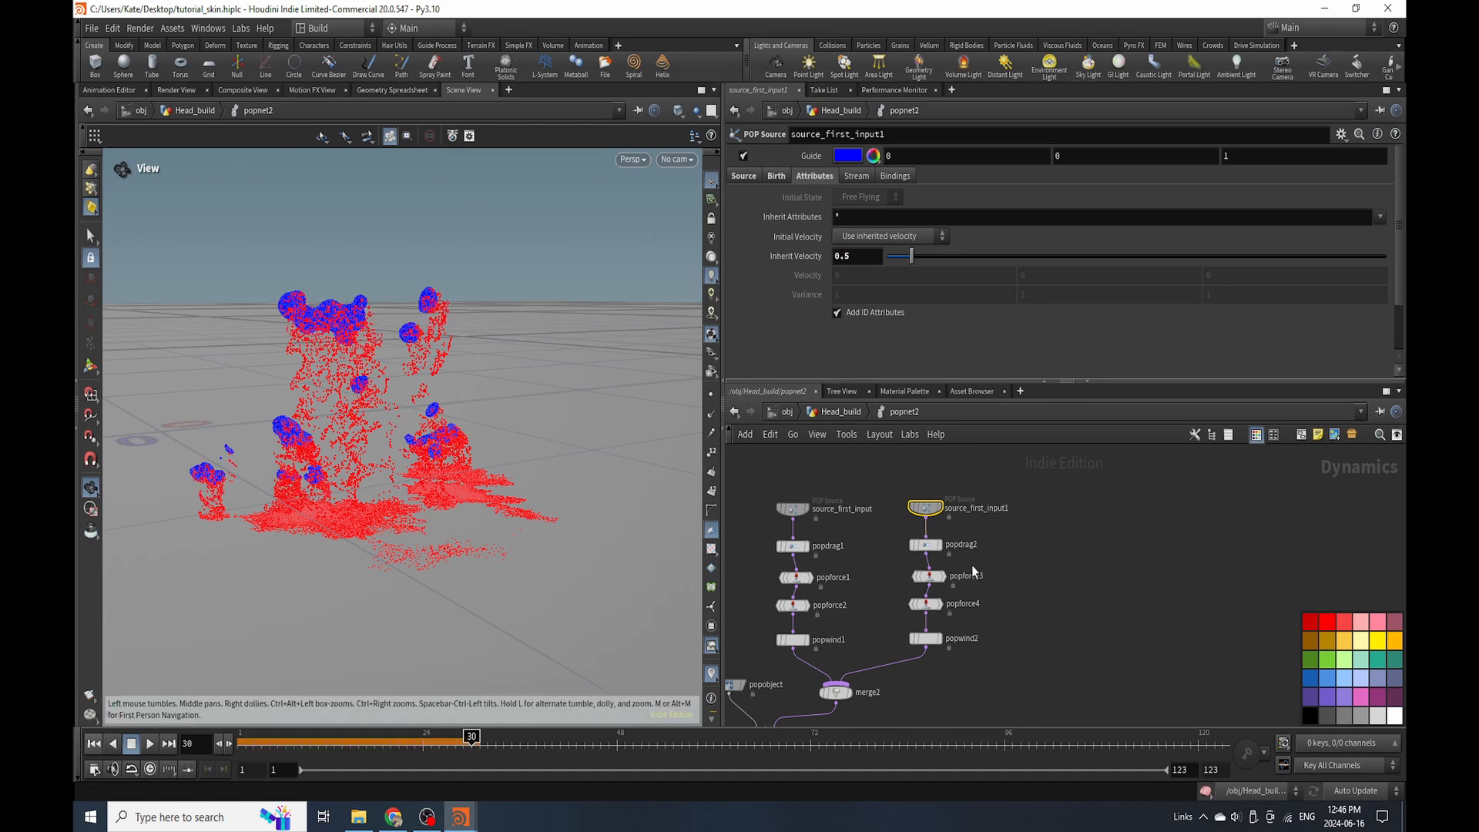
{"action": "scroll", "coordinate": [935, 548], "scroll_direction": "up", "scroll_amount": 3}
{"action": "left_click", "coordinate": [921, 607]}
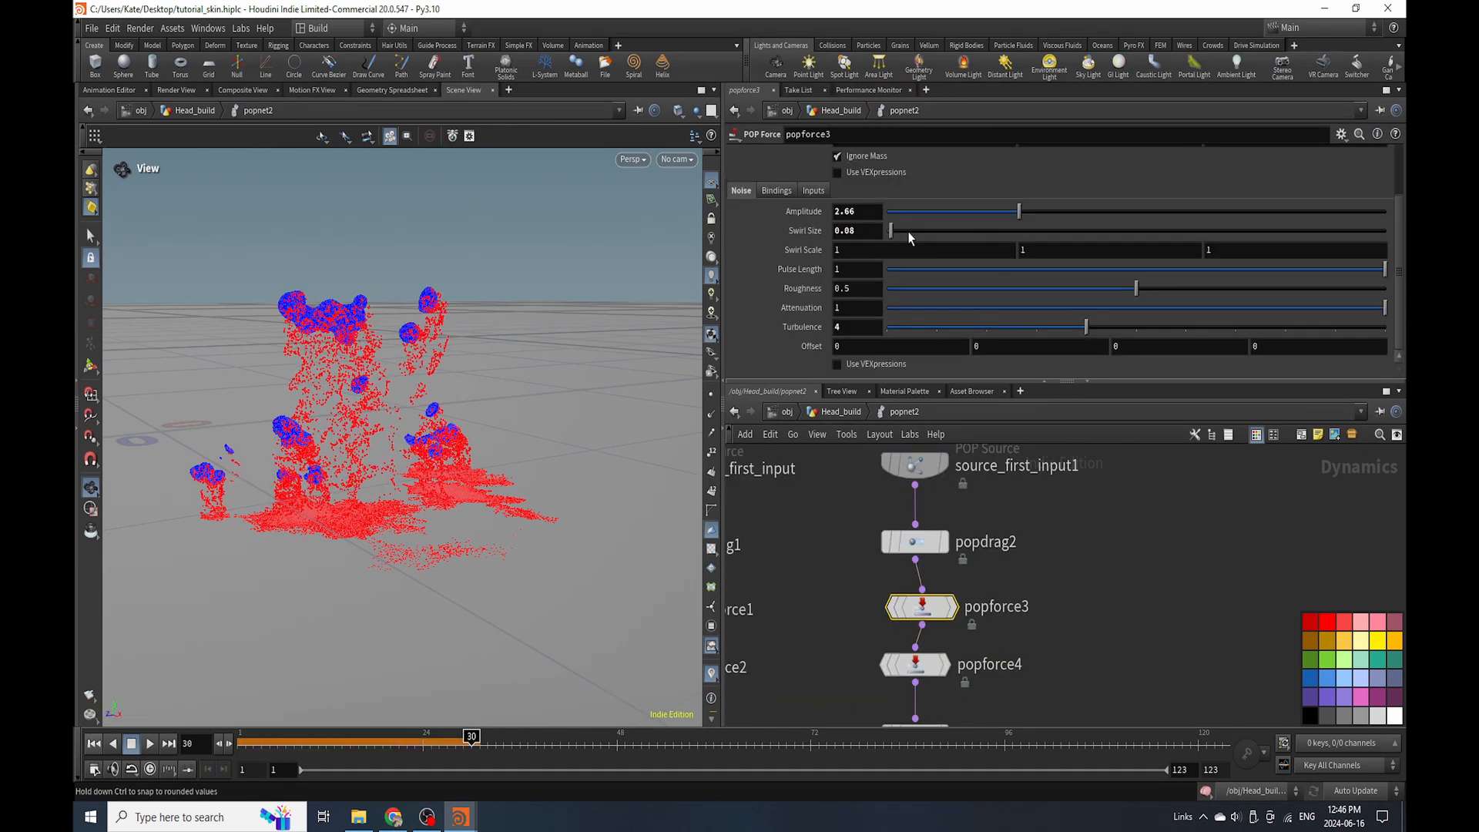
Set source_first_input's Impulse Activation to (($F%6)-1)*-1 == 1 && $F<72 and replay the simulation from frame 1.
{"action": "scroll", "coordinate": [847, 569], "scroll_direction": "down", "scroll_amount": 3}
{"action": "left_click", "coordinate": [845, 576]}
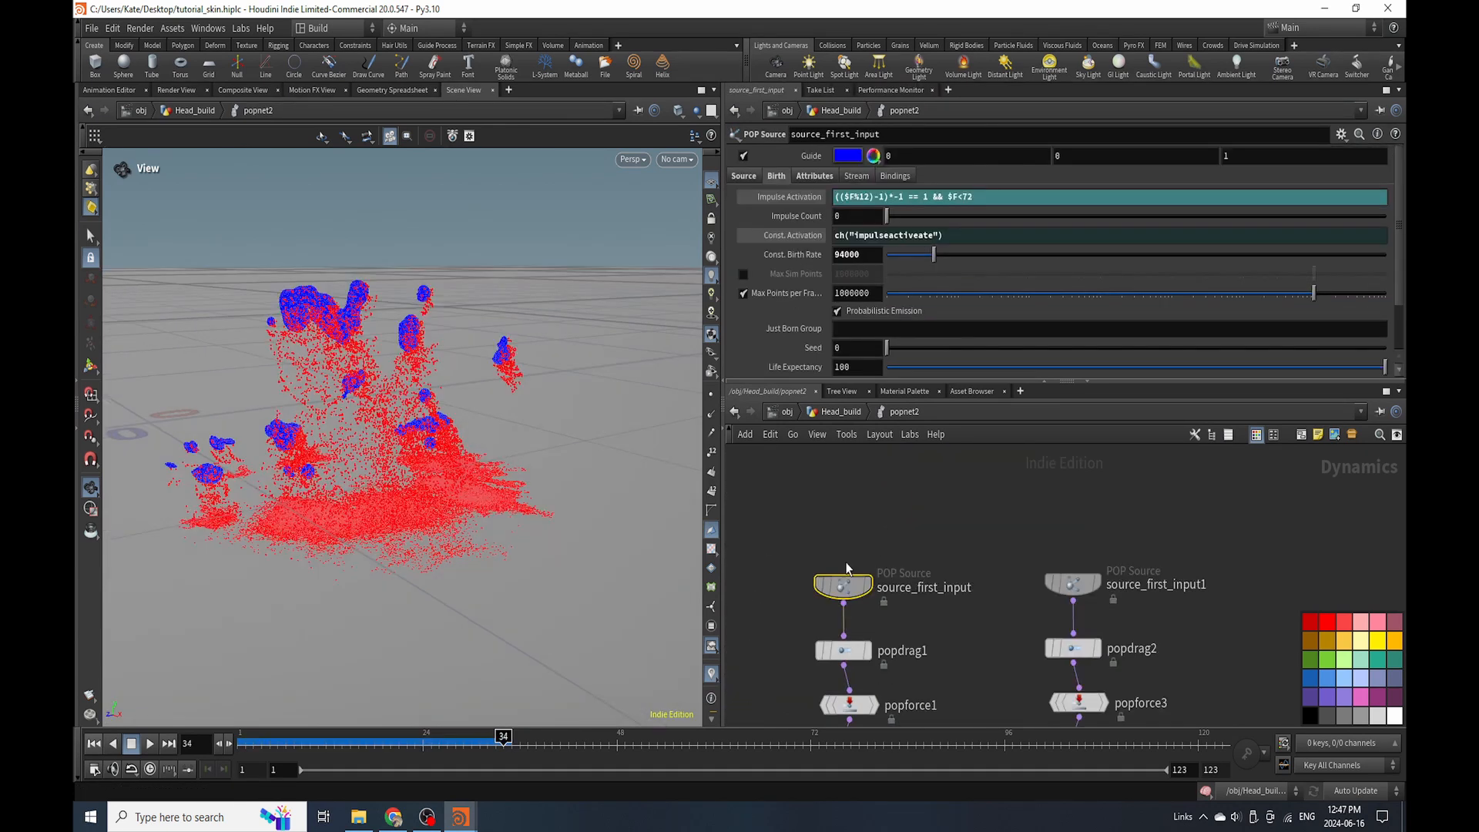
{"action": "double_click", "coordinate": [864, 197]}
{"action": "type", "text": "6"}
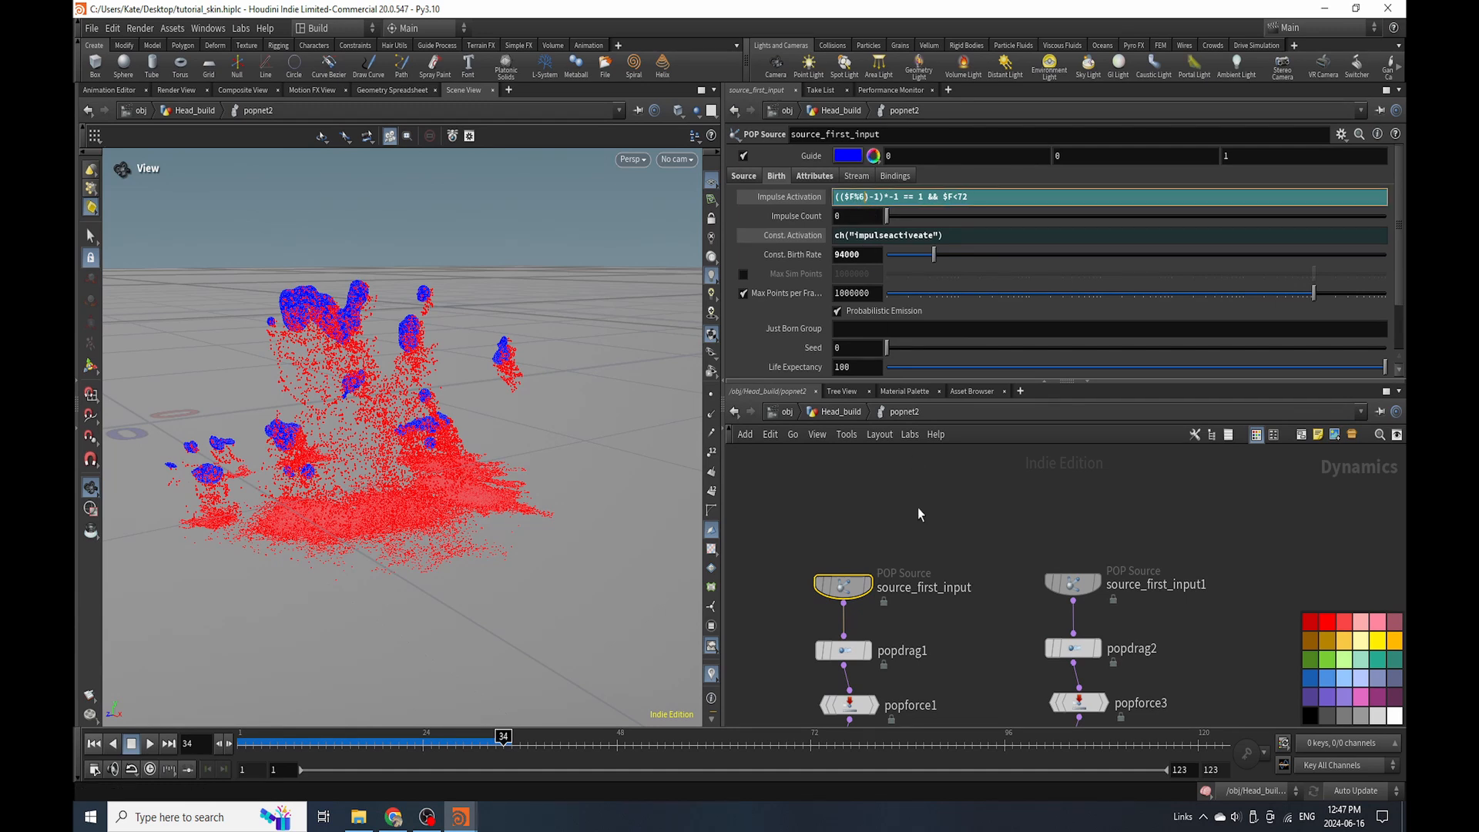
{"action": "key", "text": "Return"}
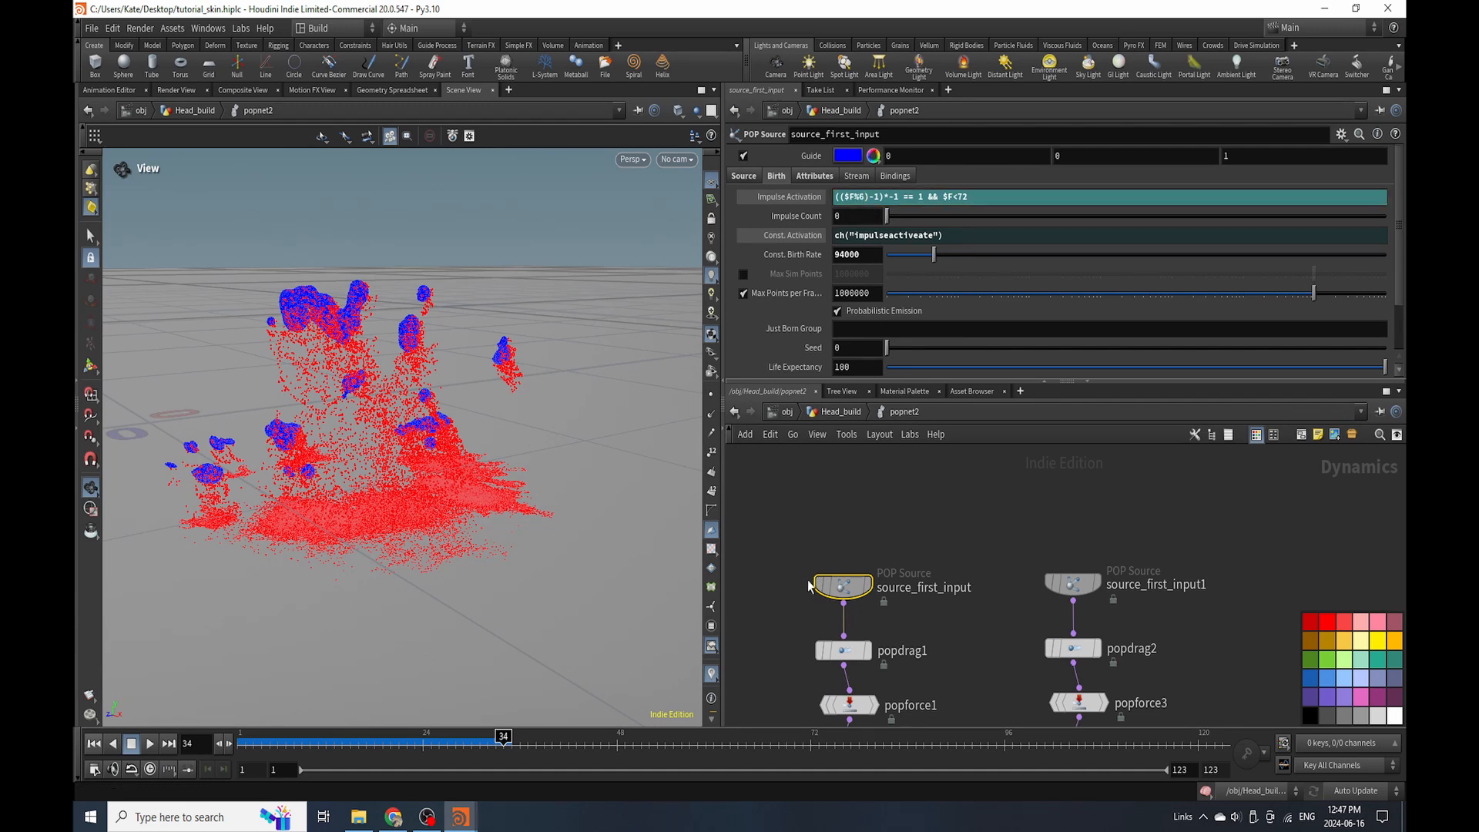
{"action": "left_click", "coordinate": [94, 744]}
{"action": "left_click", "coordinate": [151, 749]}
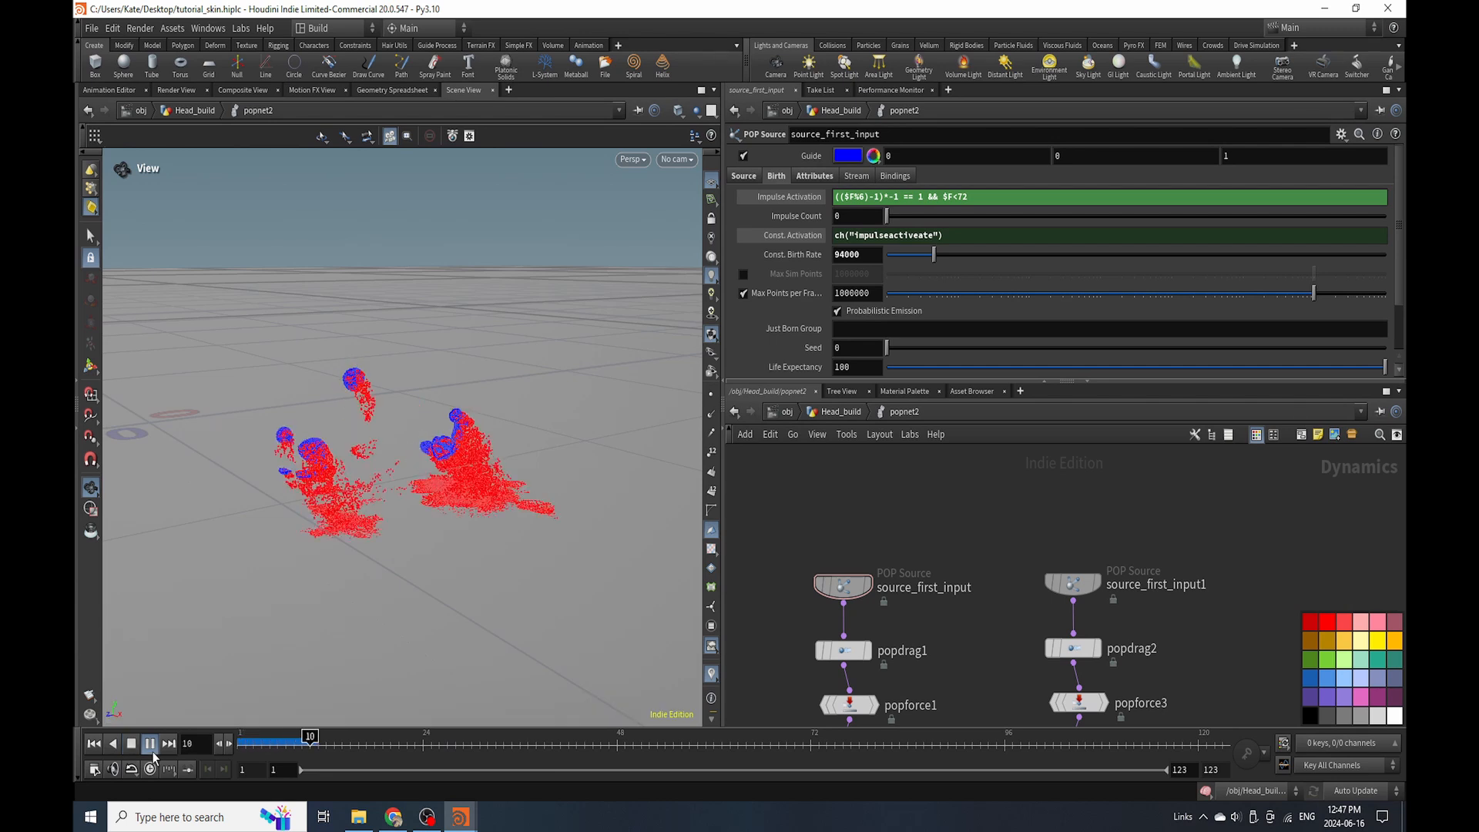
{"action": "left_click", "coordinate": [151, 751]}
{"action": "left_click_drag", "start_coordinate": [364, 496], "coordinate": [380, 503]}
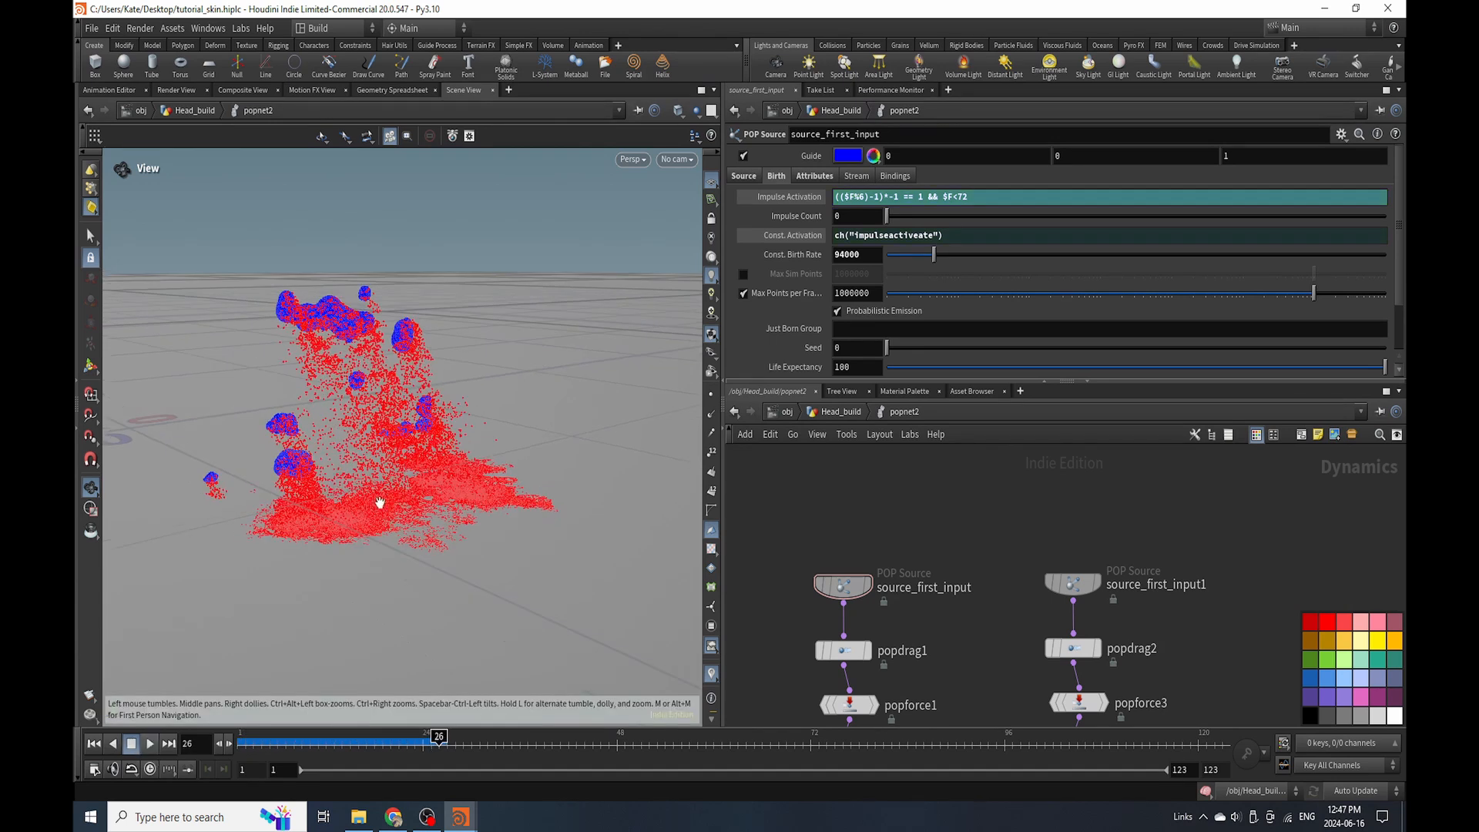
Save the scene and add an Attribute Delete node after popnet2 in Head_build, with Point Attributes set to "* ^v".
{"action": "left_click", "coordinate": [858, 411]}
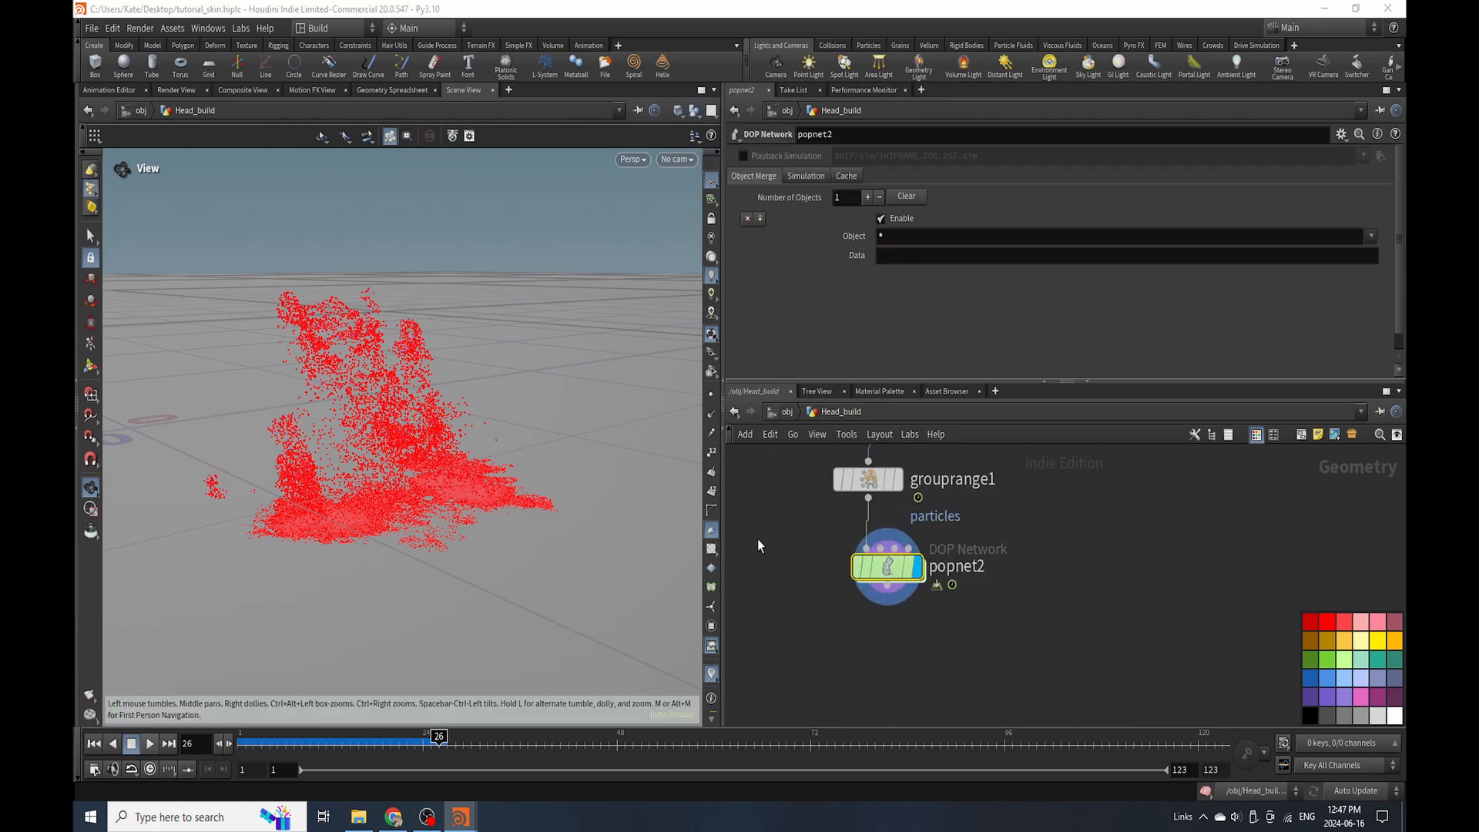
{"action": "key", "text": "ctrl+s"}
{"action": "key", "text": "Tab"}
{"action": "type", "text": "attr"}
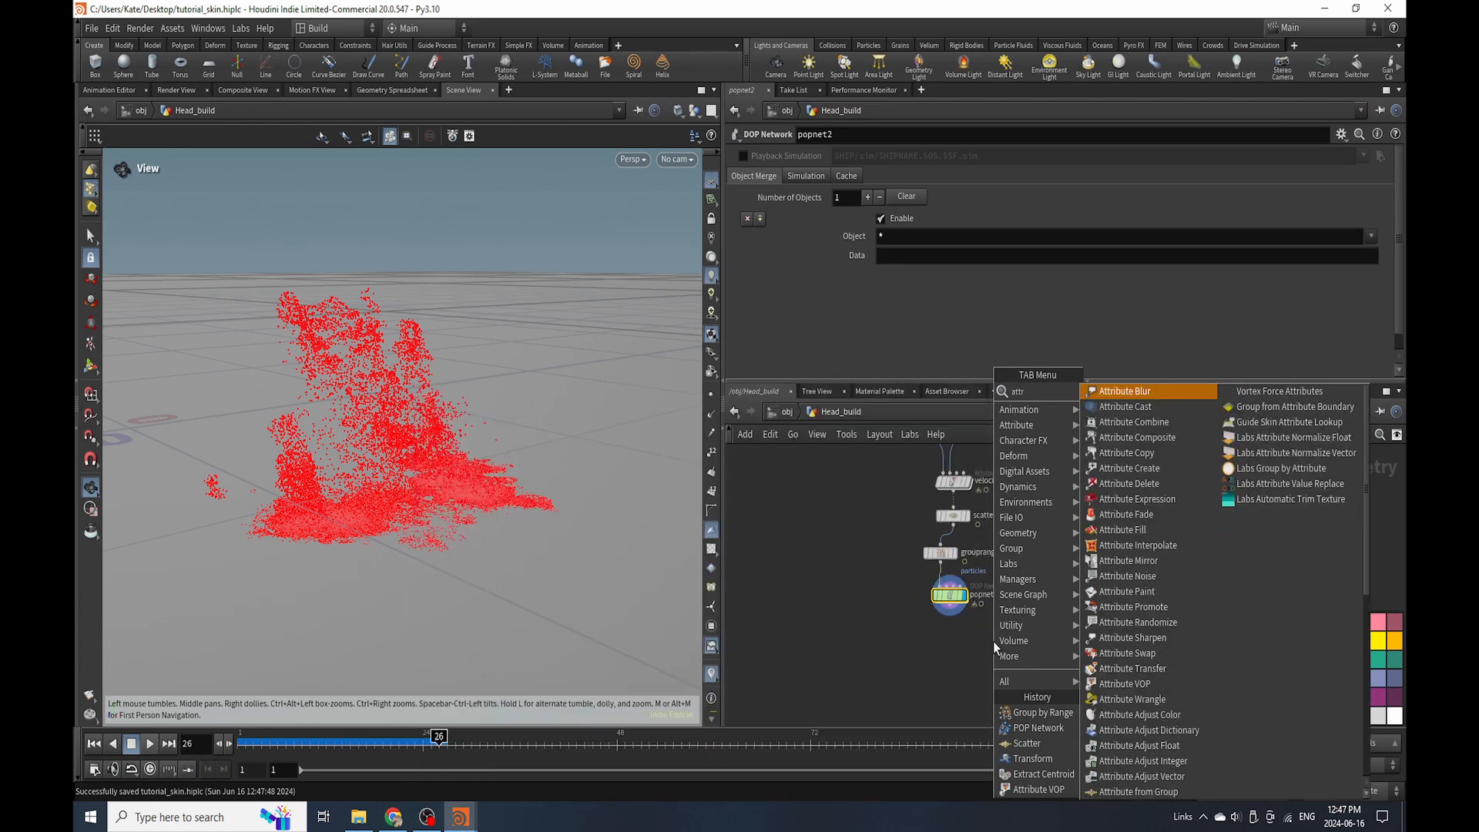
{"action": "left_click", "coordinate": [1131, 483]}
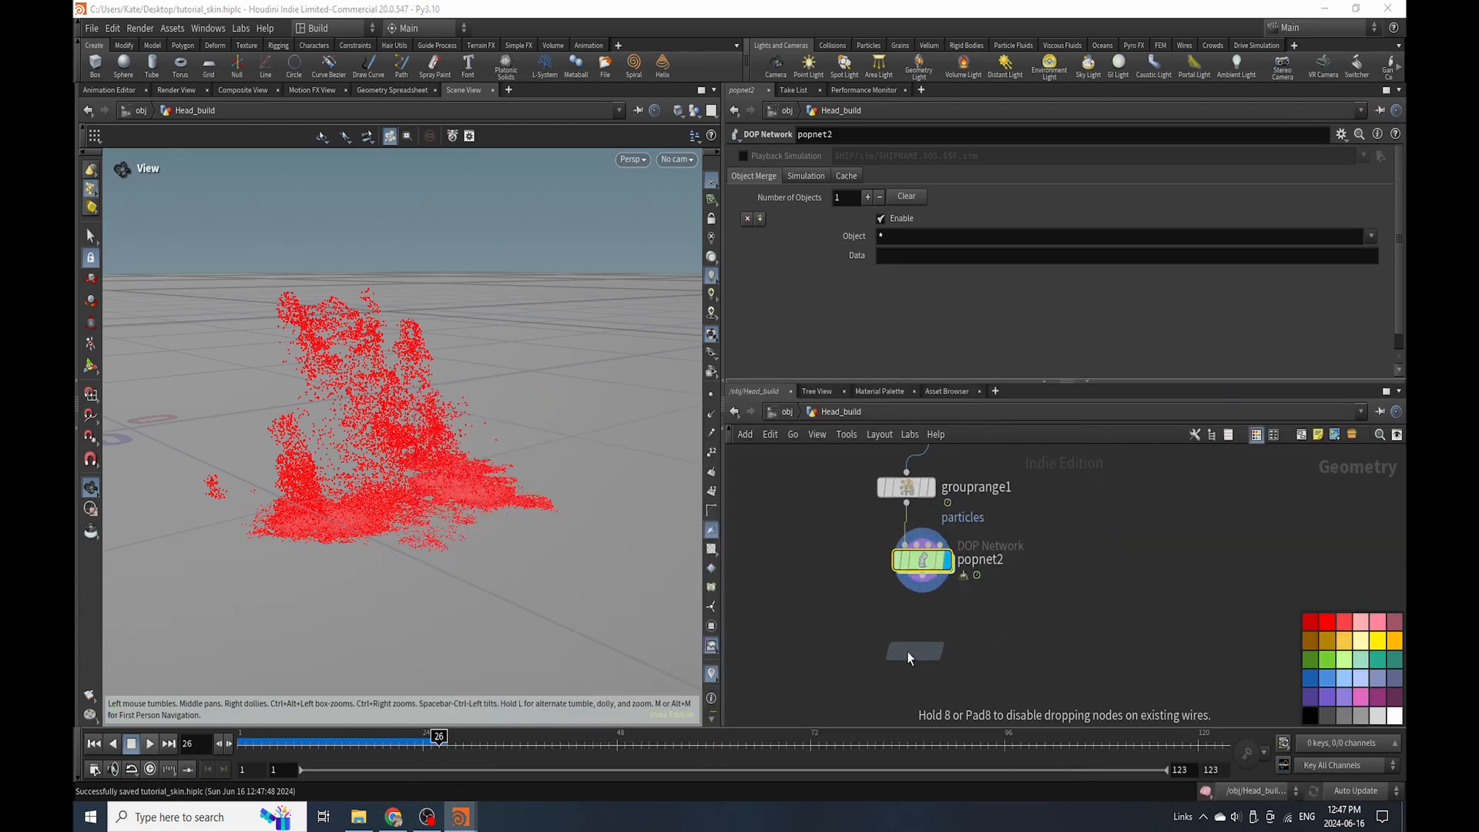
{"action": "left_click", "coordinate": [908, 652]}
{"action": "left_click", "coordinate": [883, 187]}
{"action": "type", "text": "* ^v"}
{"action": "key", "text": "Return"}
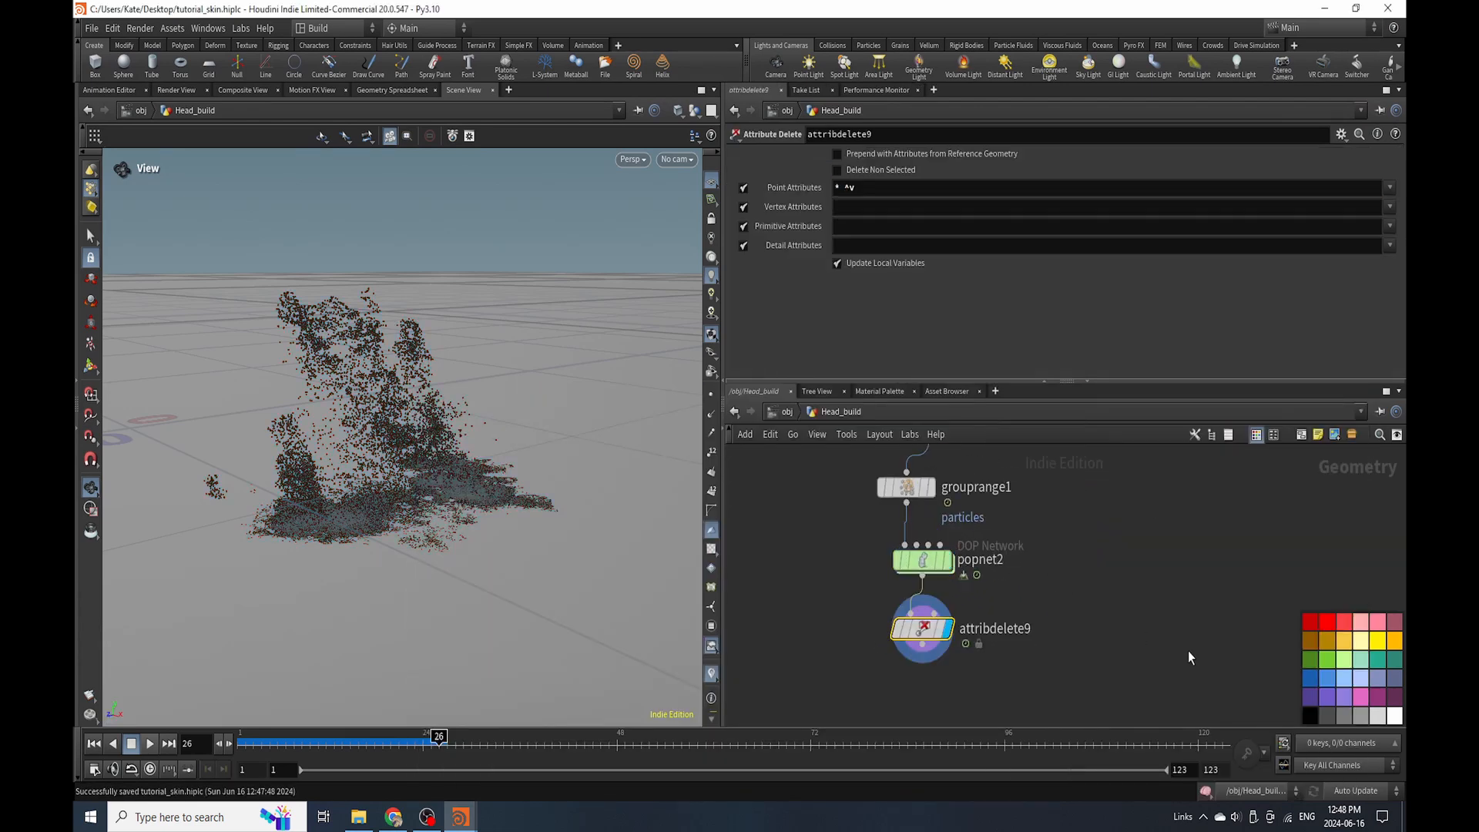
{"action": "scroll", "coordinate": [1181, 570], "scroll_direction": "down", "scroll_amount": 2}
Reset the viewport with the Labs Reset Viewport command to view the particles against the head model.
{"action": "left_click", "coordinate": [240, 28]}
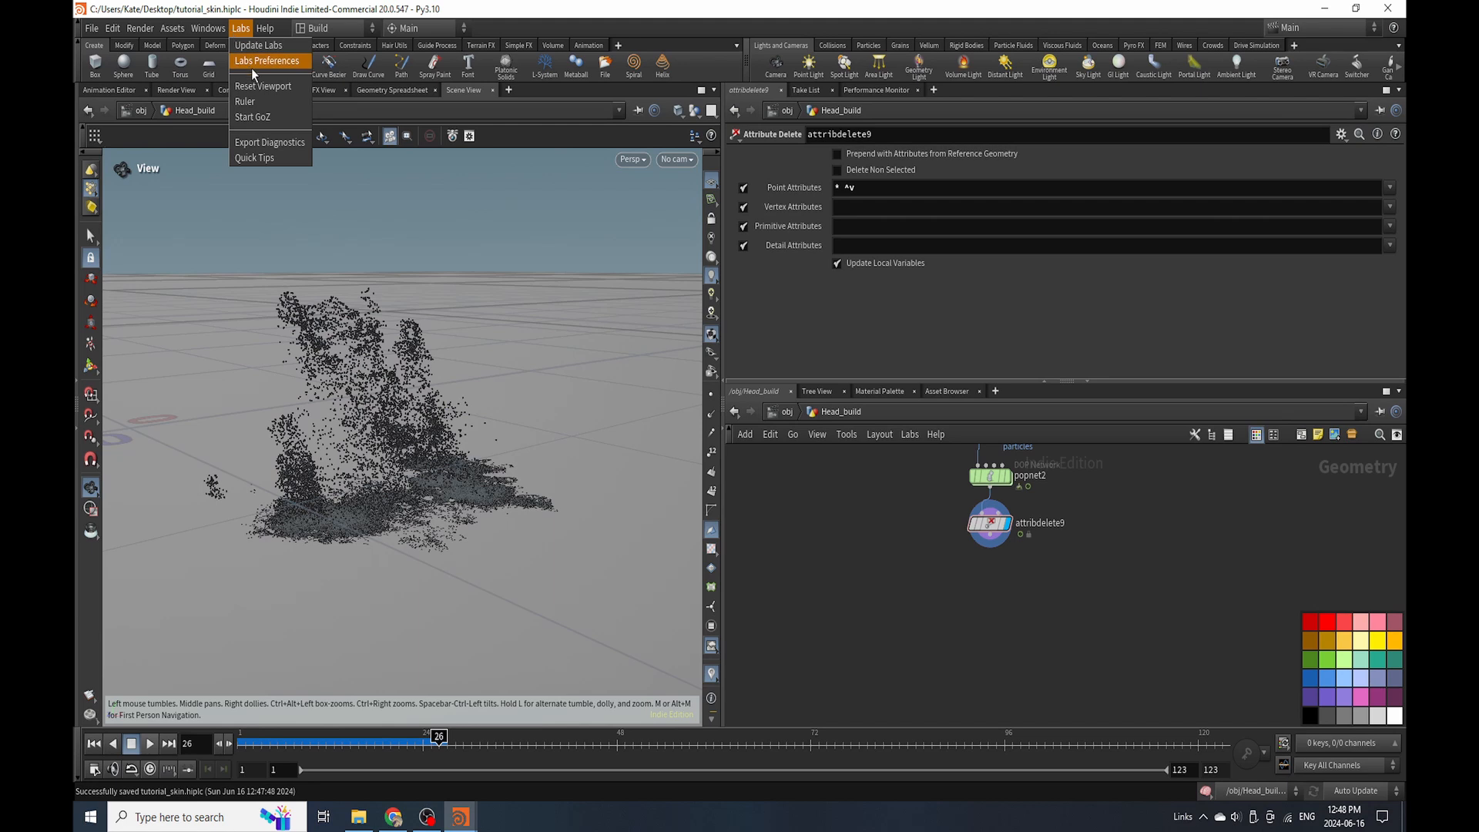
{"action": "left_click", "coordinate": [268, 61]}
{"action": "left_click", "coordinate": [815, 342]}
{"action": "left_click", "coordinate": [240, 28]}
{"action": "left_click", "coordinate": [241, 86]}
{"action": "left_click_drag", "start_coordinate": [483, 382], "coordinate": [417, 481]}
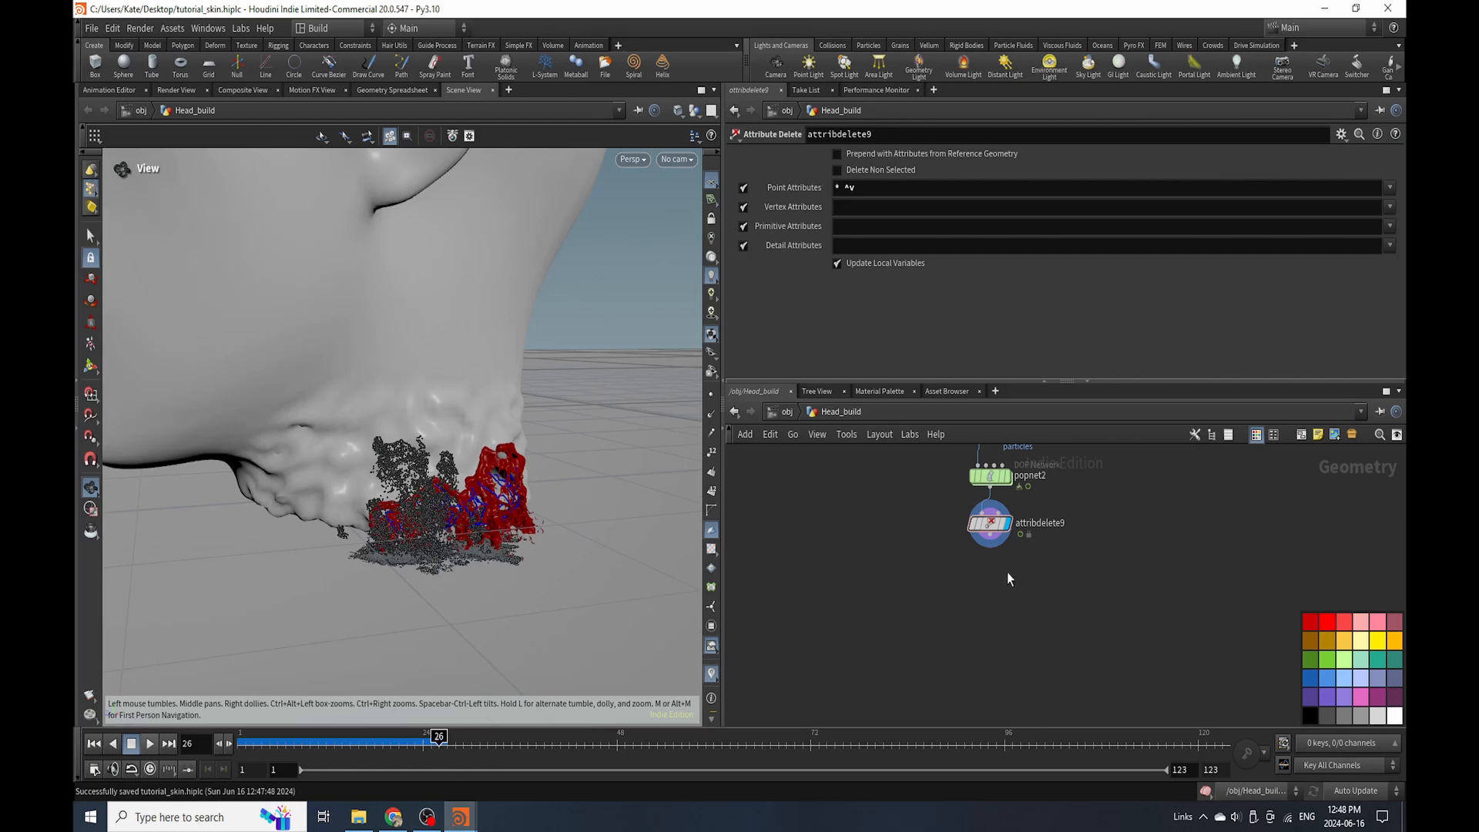
Add a File Cache node named particles_blood1 after attribdelete9 and save its cache to disk in the background, saving the scene first.
{"action": "scroll", "coordinate": [1008, 569], "scroll_direction": "up", "scroll_amount": 3}
{"action": "key", "text": "Tab"}
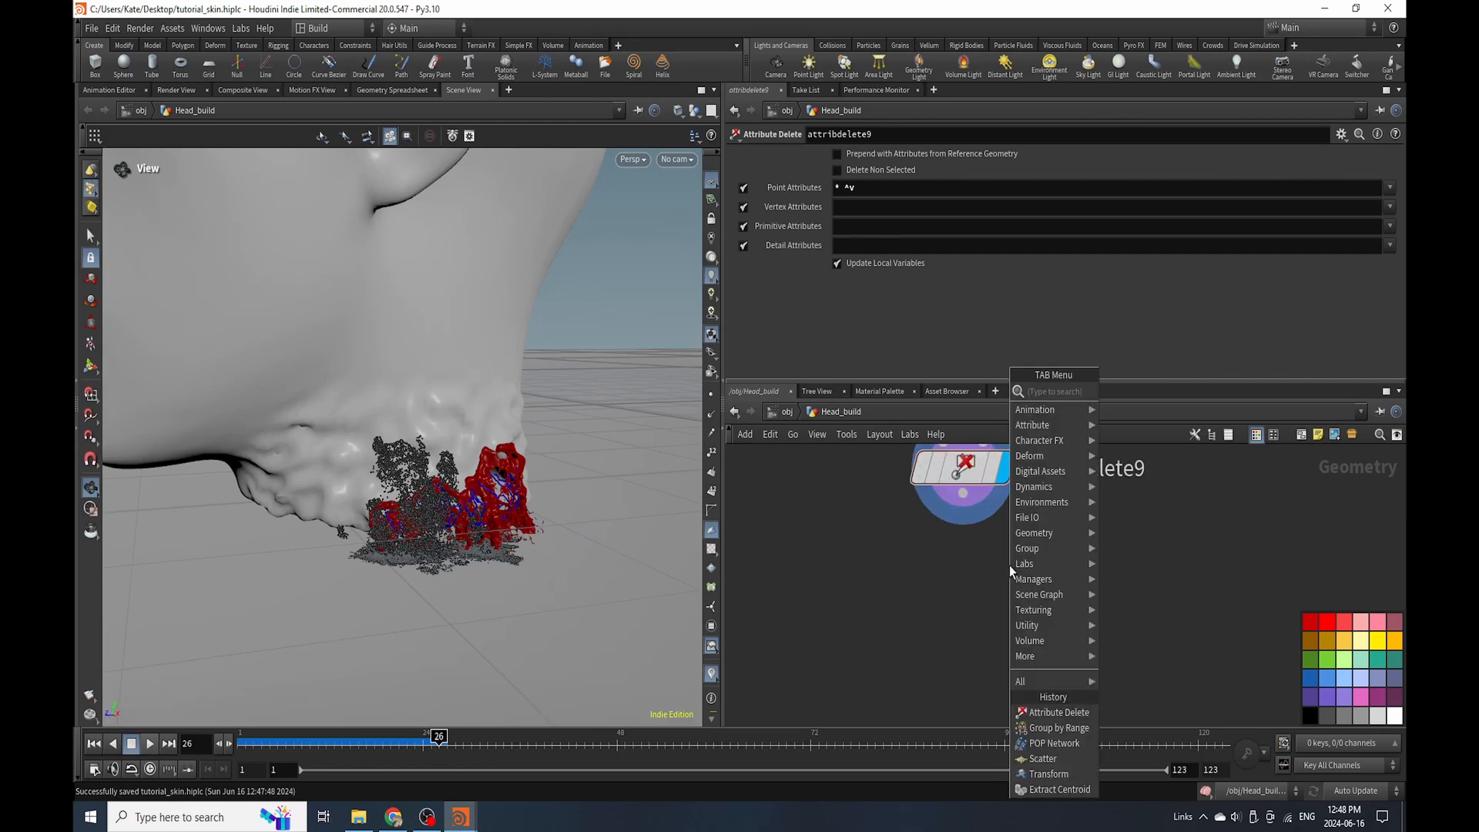
{"action": "type", "text": "file"}
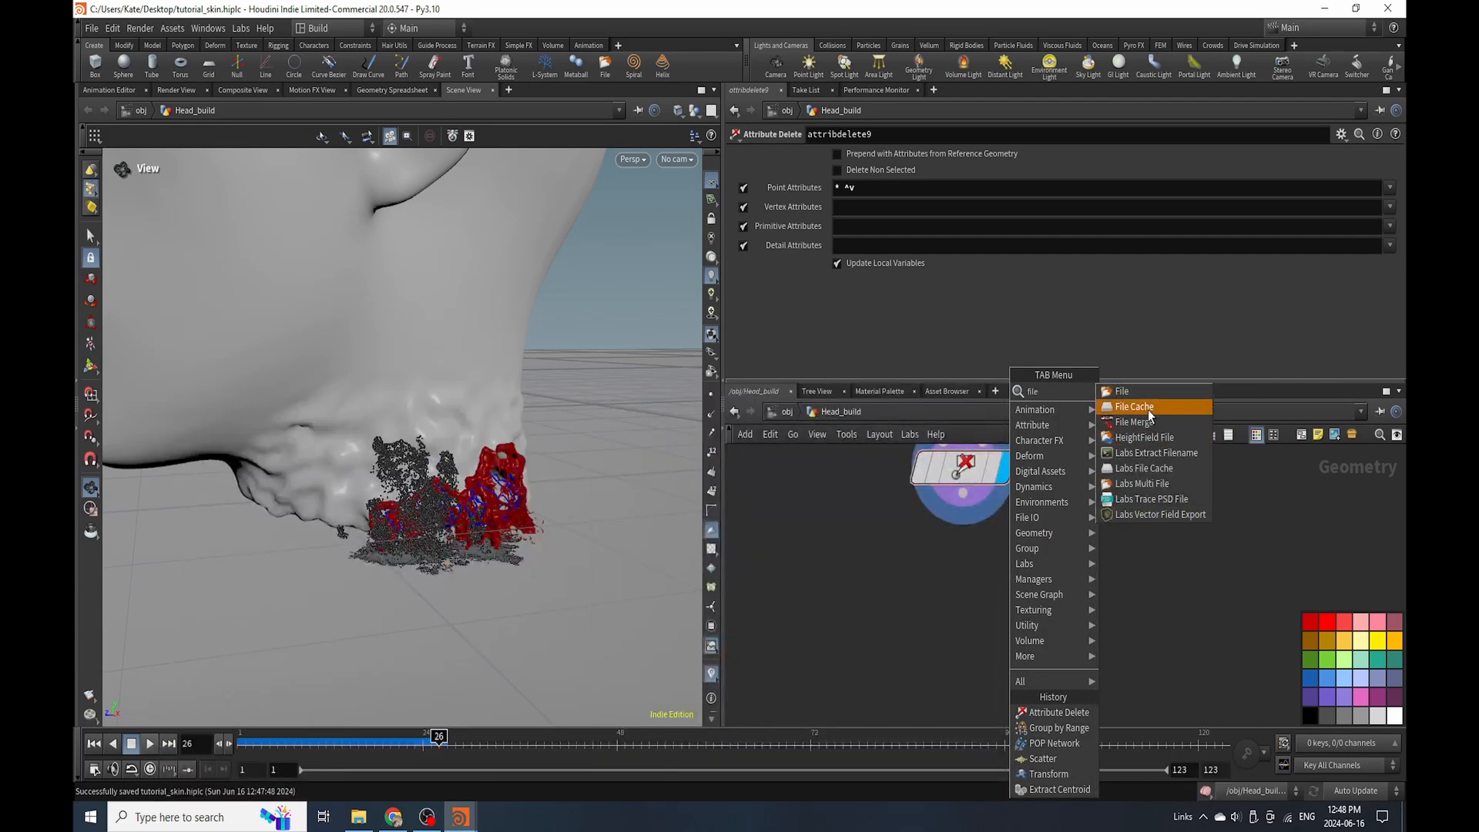
{"action": "left_click", "coordinate": [1134, 407]}
{"action": "left_click", "coordinate": [969, 306]}
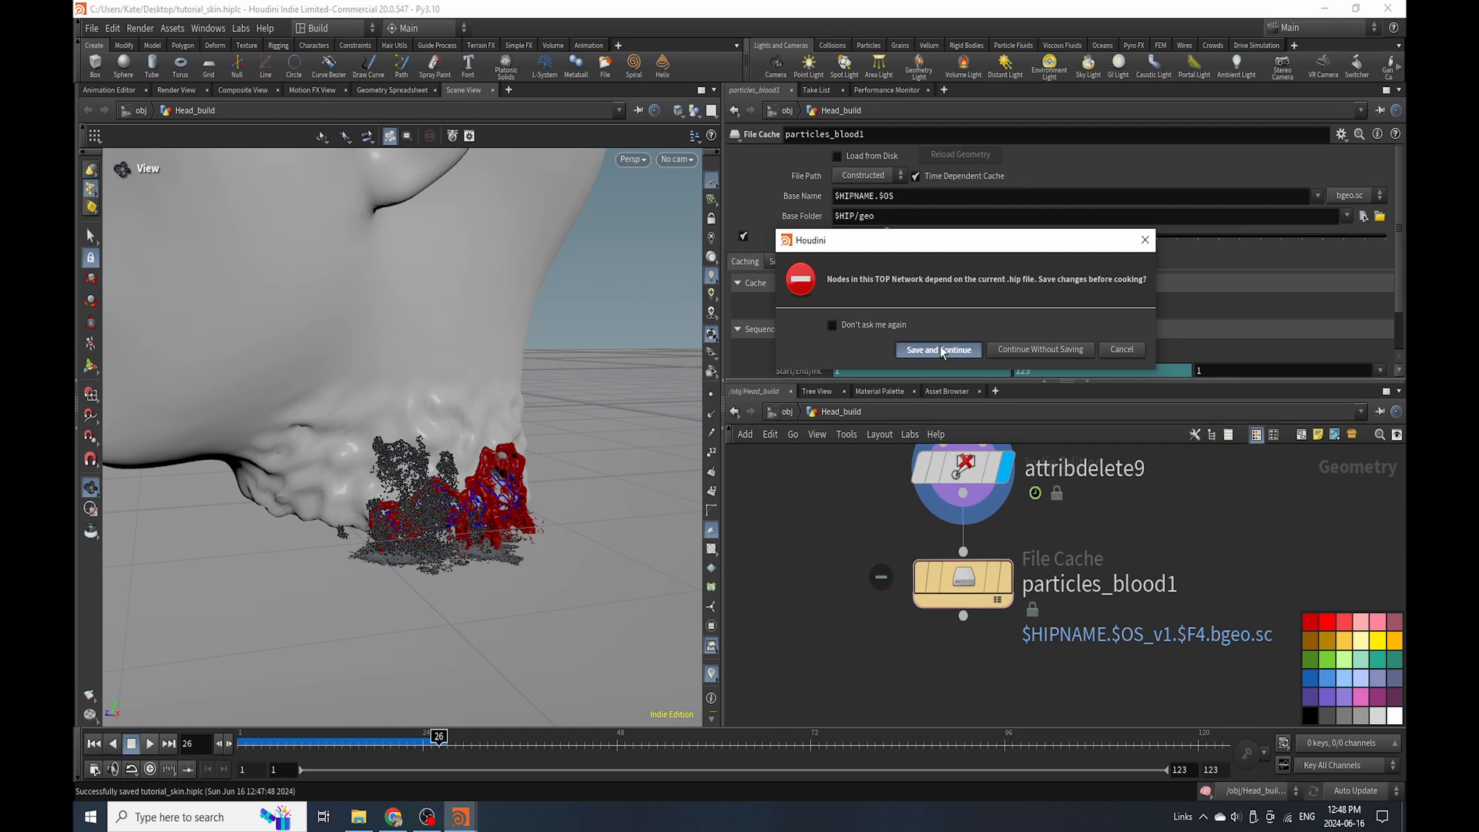
{"action": "left_click", "coordinate": [940, 350]}
Add a Geometry node named boils below Veins at the object level.
{"action": "scroll", "coordinate": [861, 590], "scroll_direction": "down", "scroll_amount": 6}
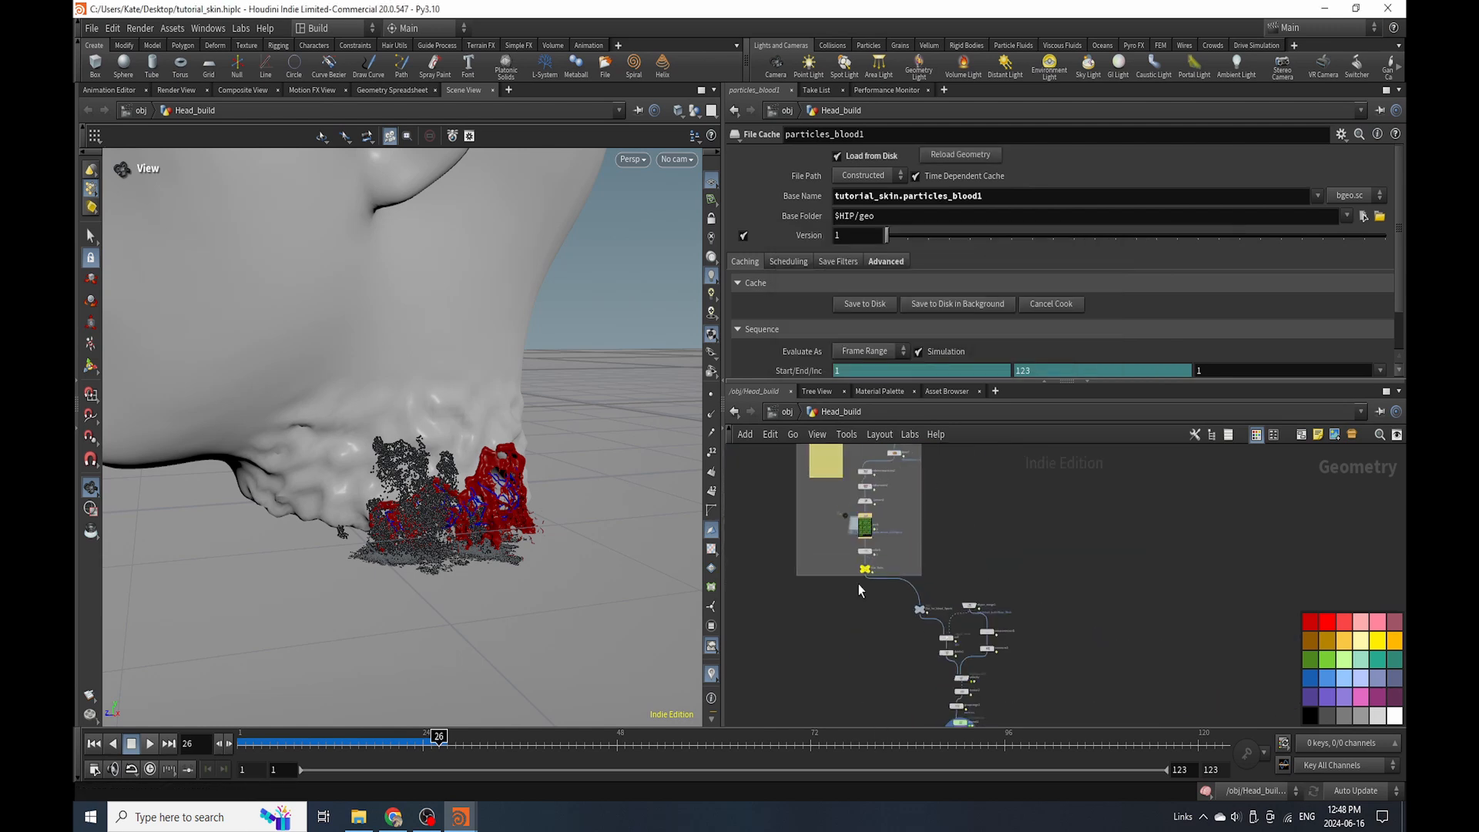
{"action": "scroll", "coordinate": [861, 590], "scroll_direction": "up", "scroll_amount": 3}
{"action": "left_click", "coordinate": [786, 412]}
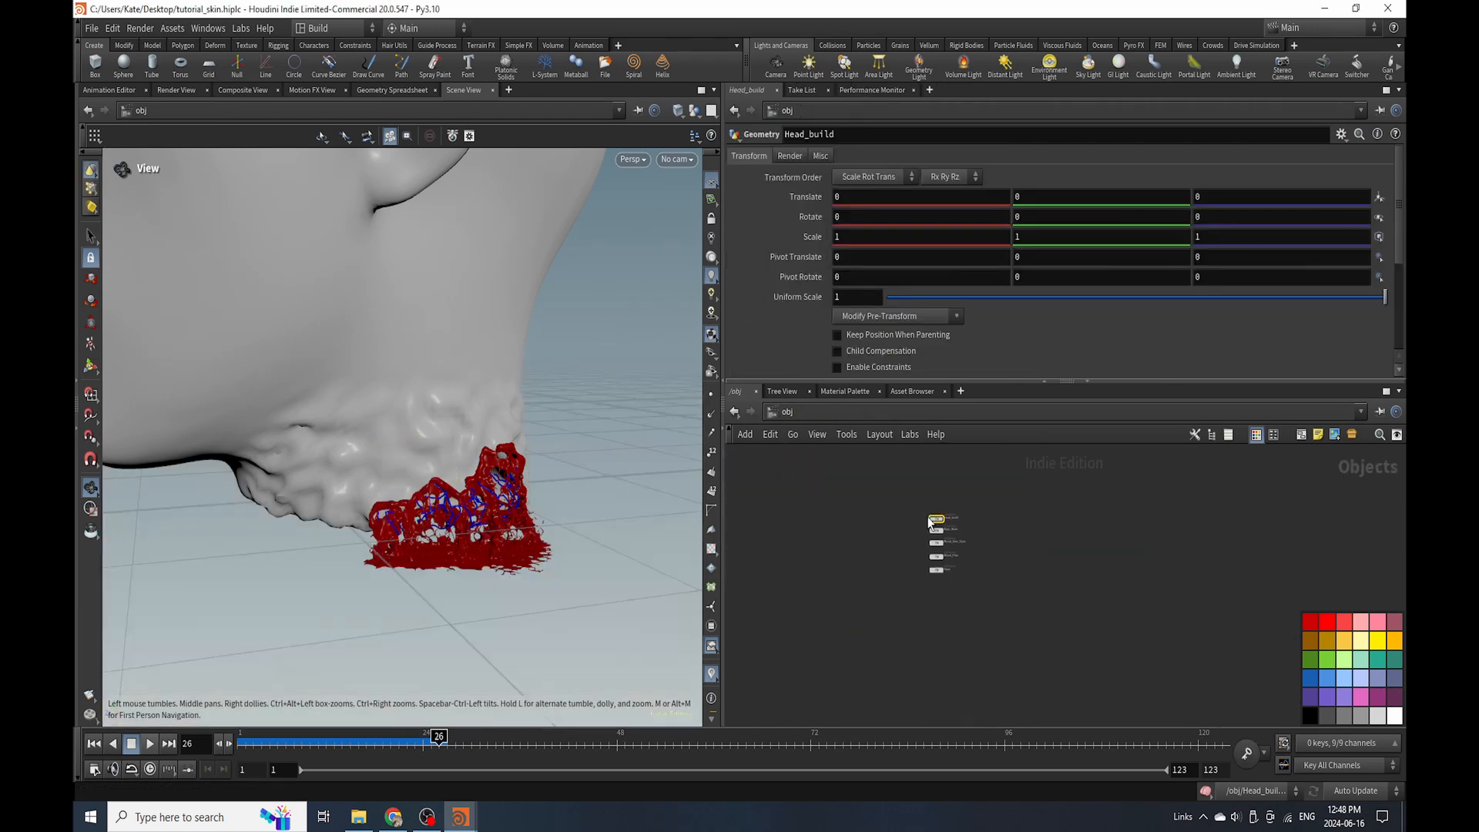
{"action": "scroll", "coordinate": [936, 524], "scroll_direction": "up", "scroll_amount": 5}
{"action": "scroll", "coordinate": [928, 601], "scroll_direction": "down", "scroll_amount": 2}
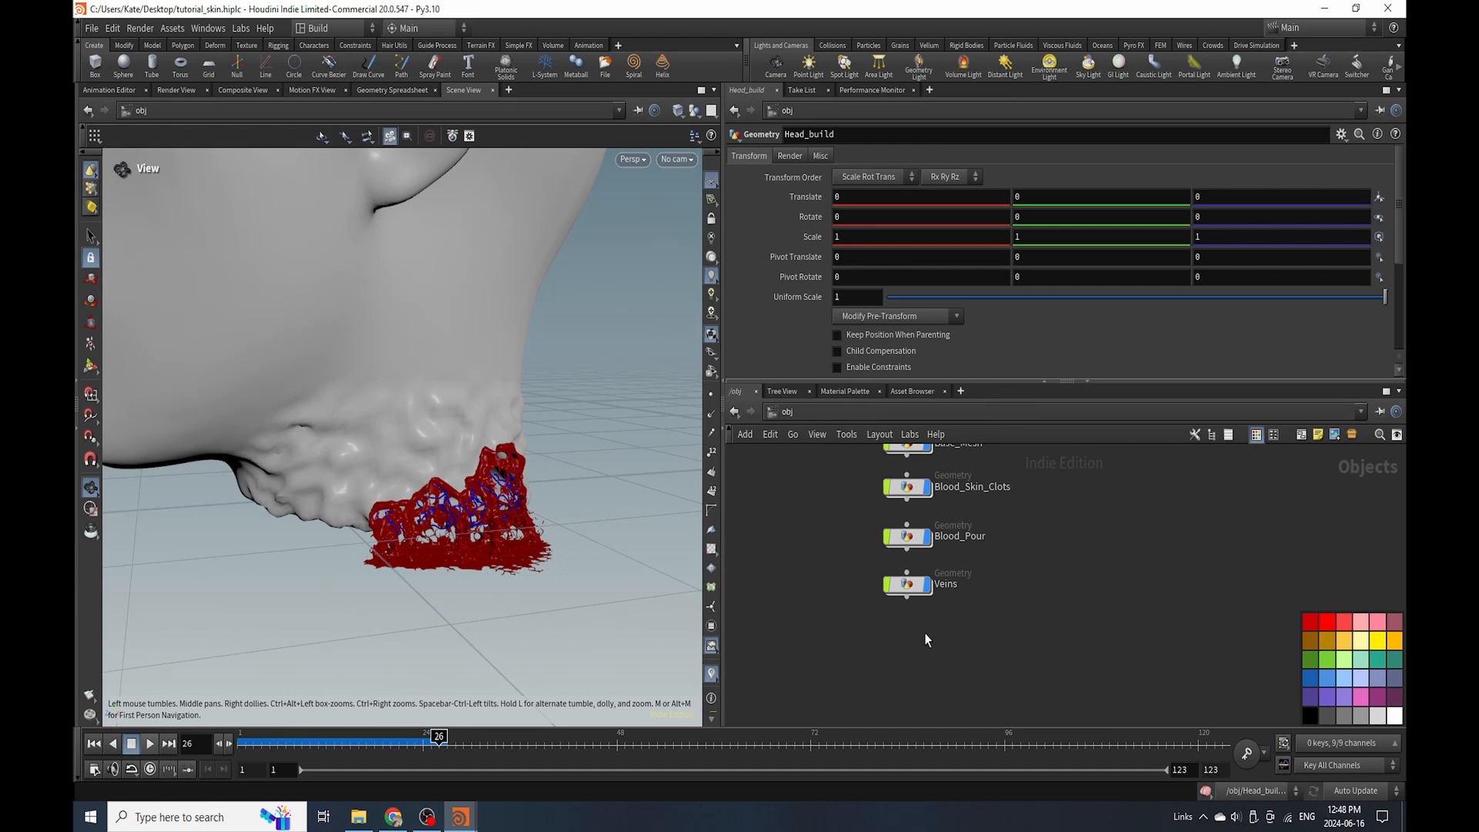
{"action": "key", "text": "Tab"}
{"action": "type", "text": "geo"}
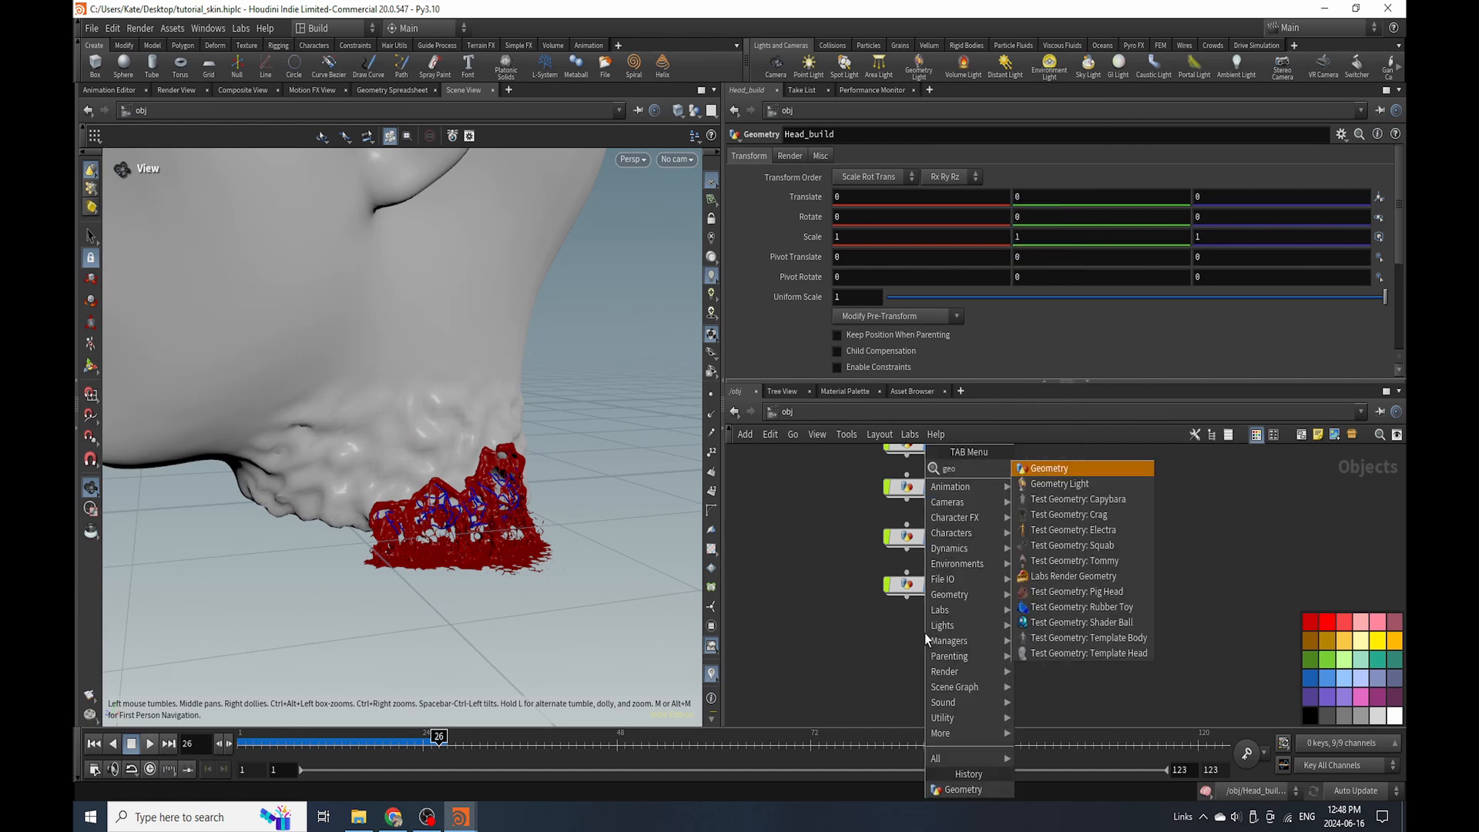
{"action": "left_click", "coordinate": [1077, 470]}
{"action": "left_click", "coordinate": [875, 653]}
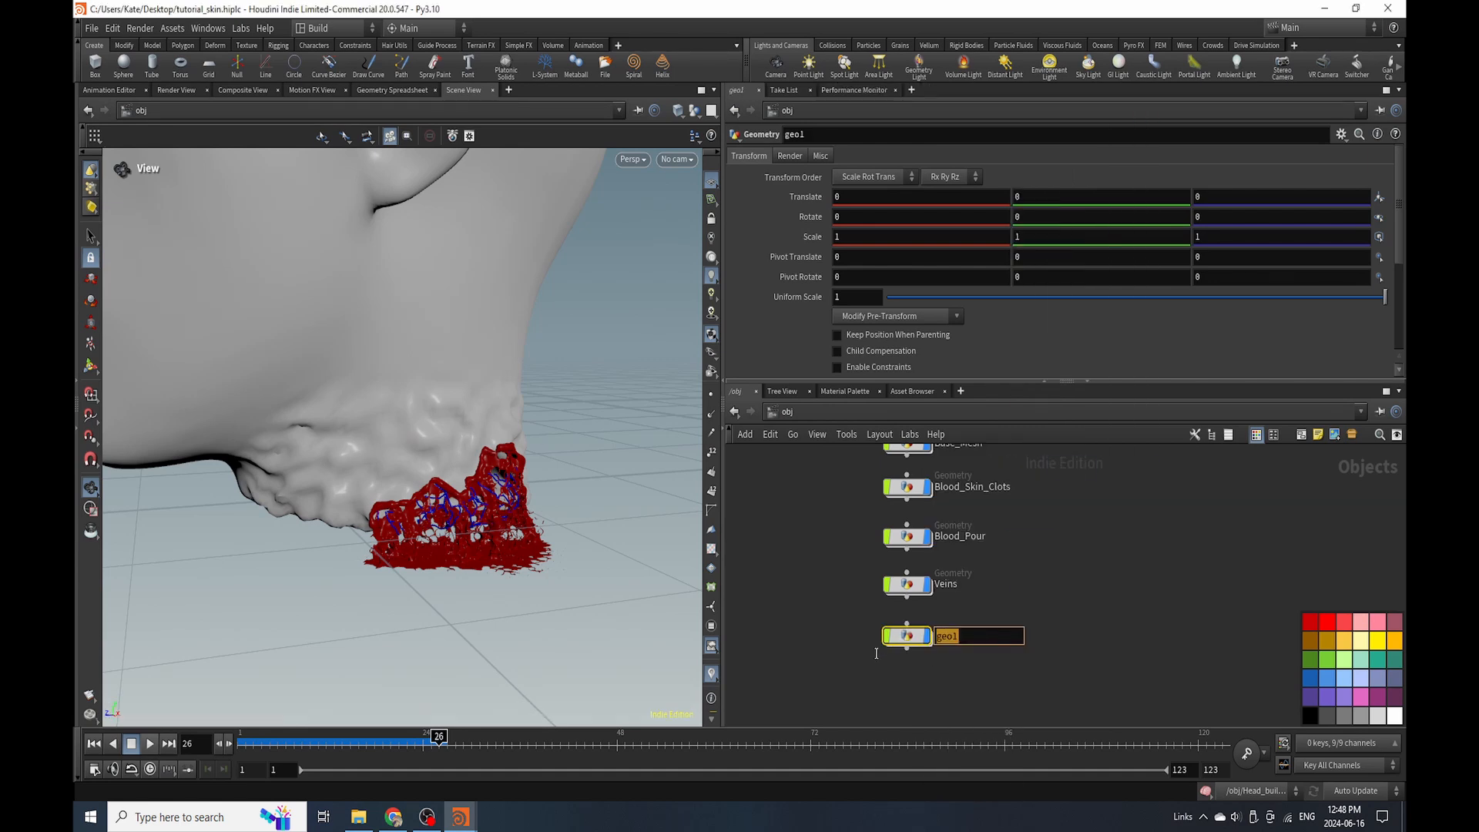
{"action": "type", "text": "boil"}
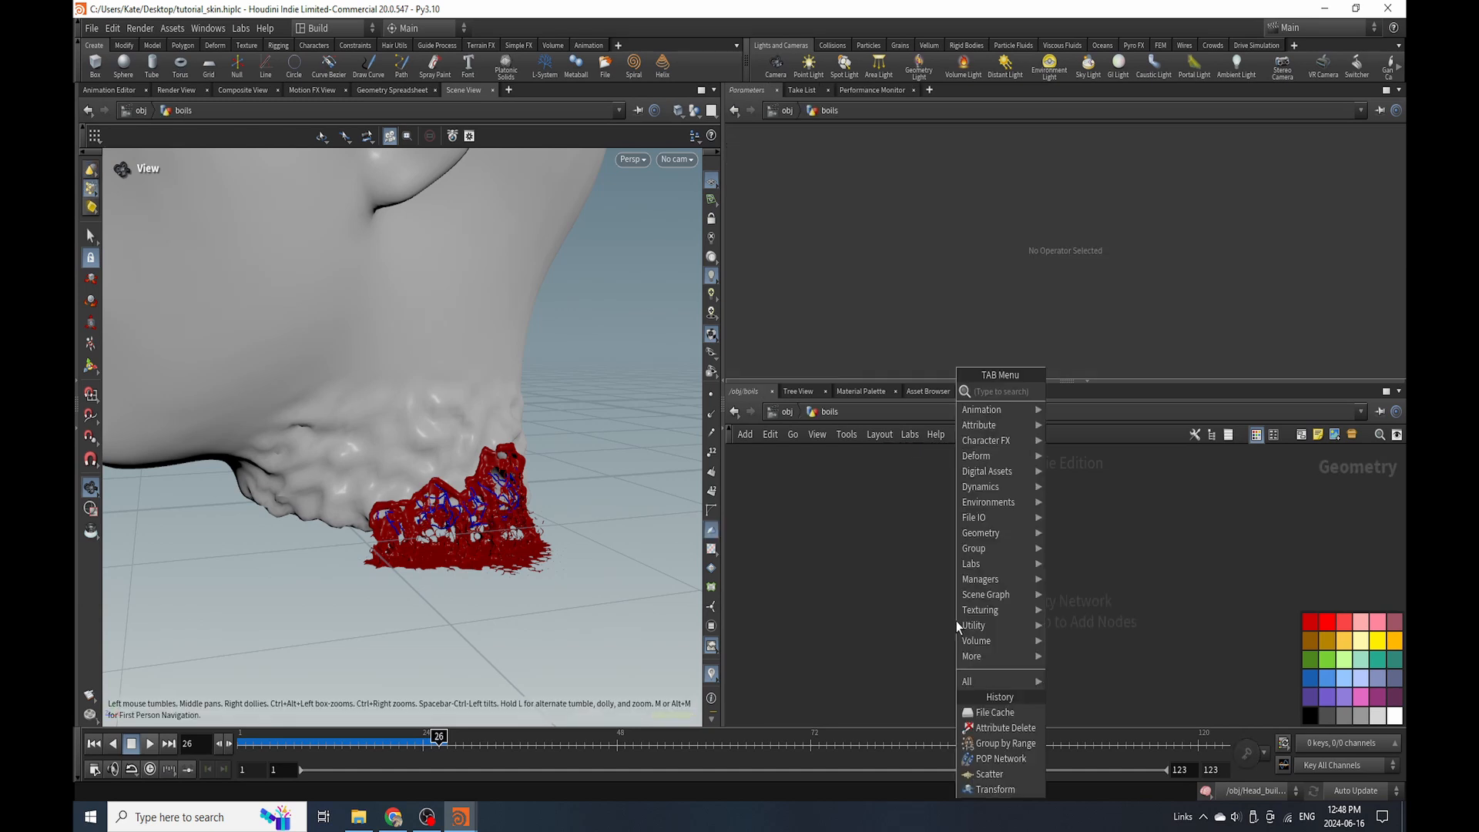
Add an Object Merge node inside boils, save the scene, and set Object 1 to /obj/Head_build/Out_Boils.
{"action": "type", "text": "obje"}
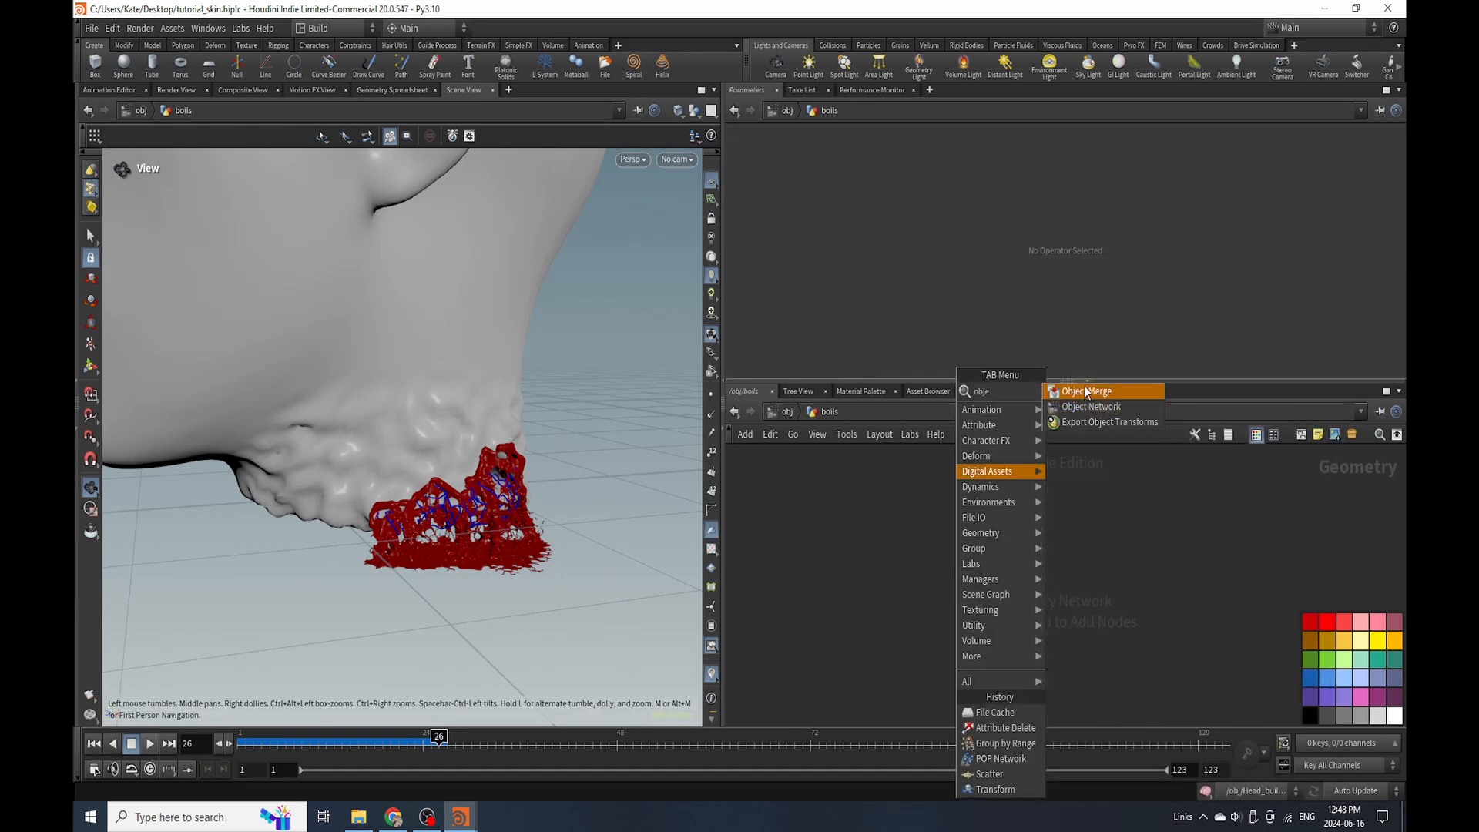
{"action": "key", "text": "Return"}
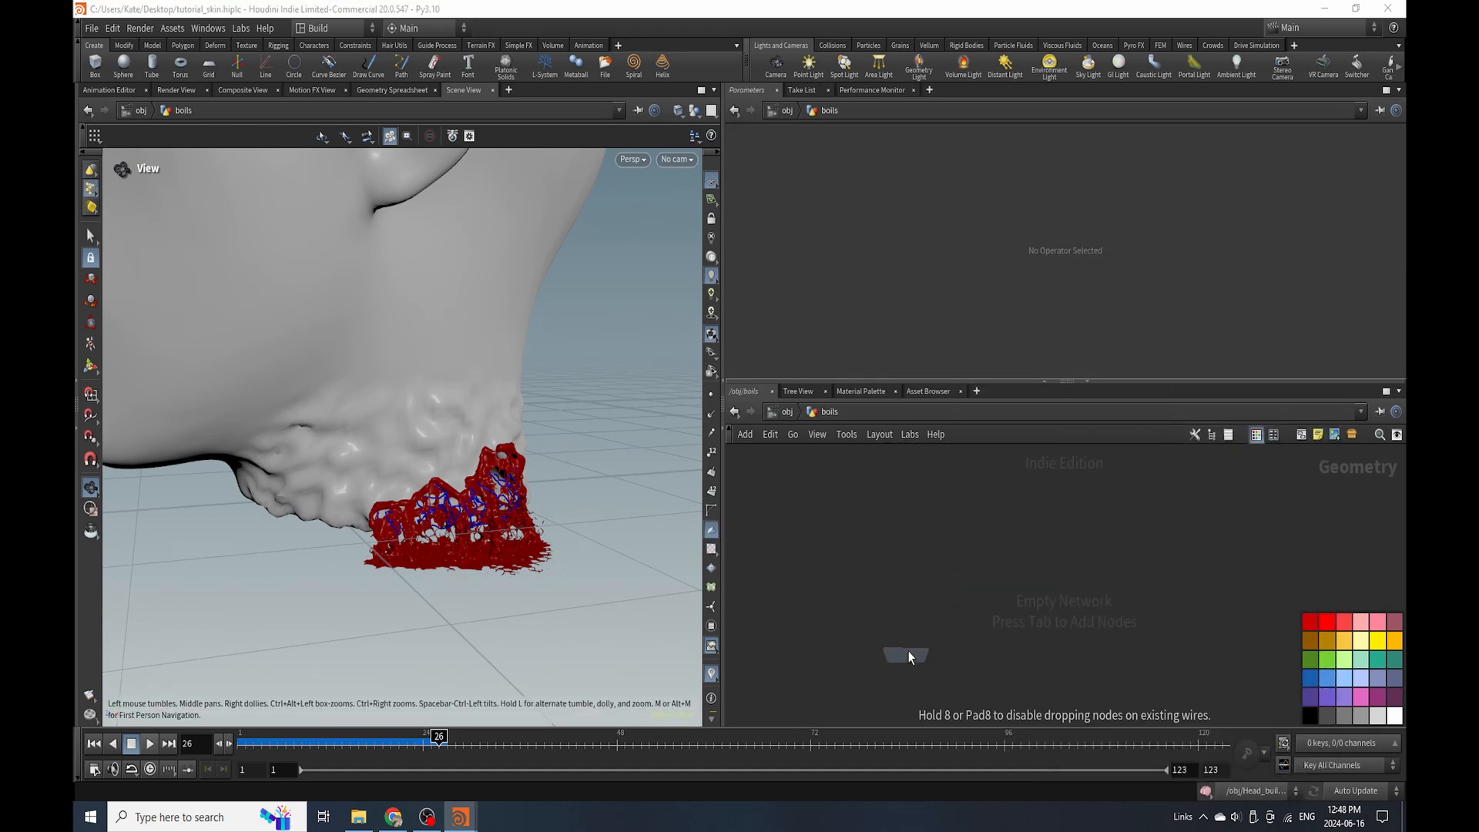
{"action": "left_click", "coordinate": [910, 632]}
{"action": "left_click", "coordinate": [905, 274]}
{"action": "left_click", "coordinate": [894, 302]}
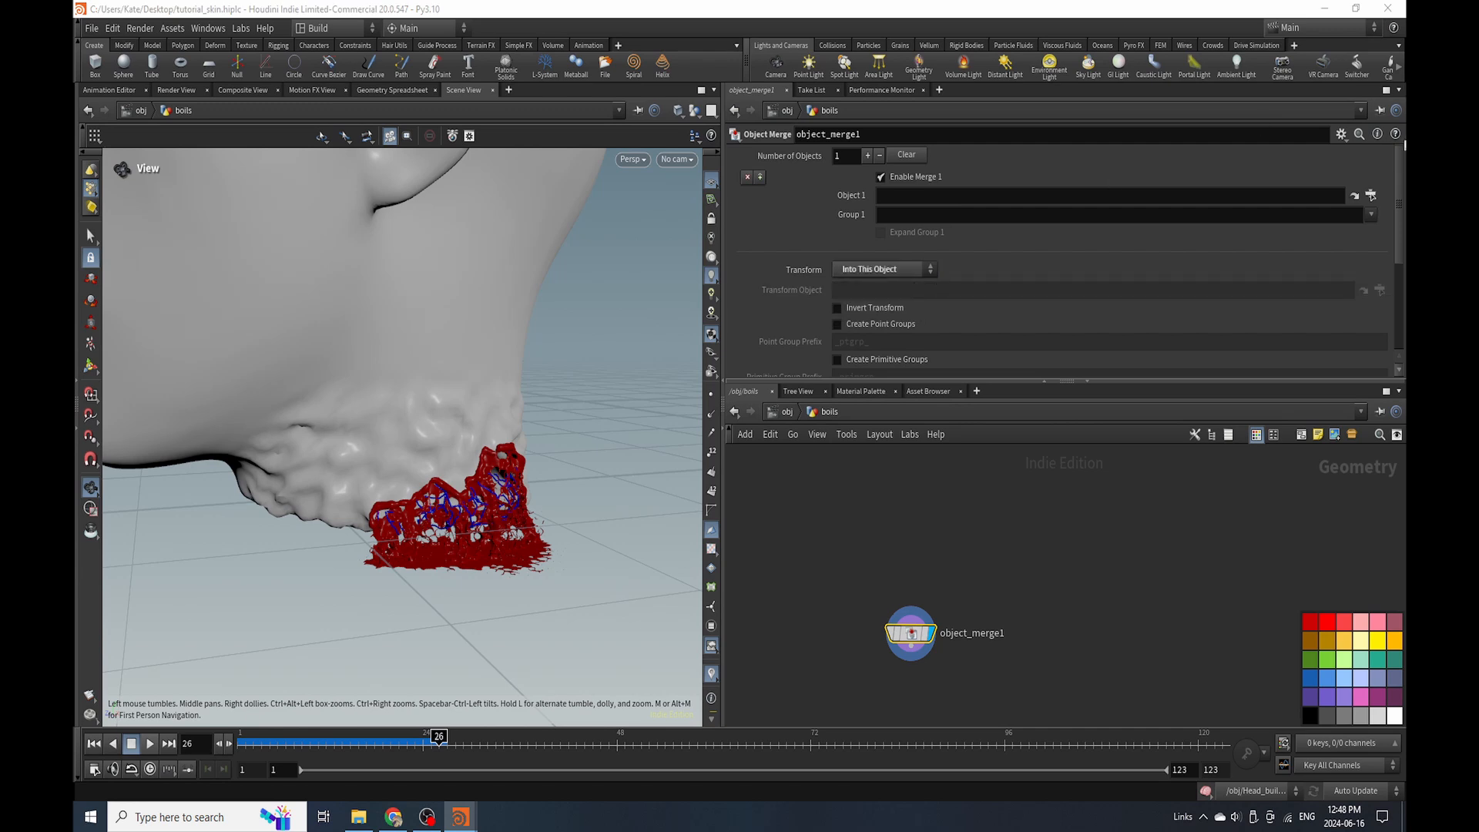
{"action": "key", "text": "ctrl+s"}
{"action": "left_click", "coordinate": [1370, 195]}
{"action": "scroll", "coordinate": [1306, 228], "scroll_direction": "up", "scroll_amount": 15}
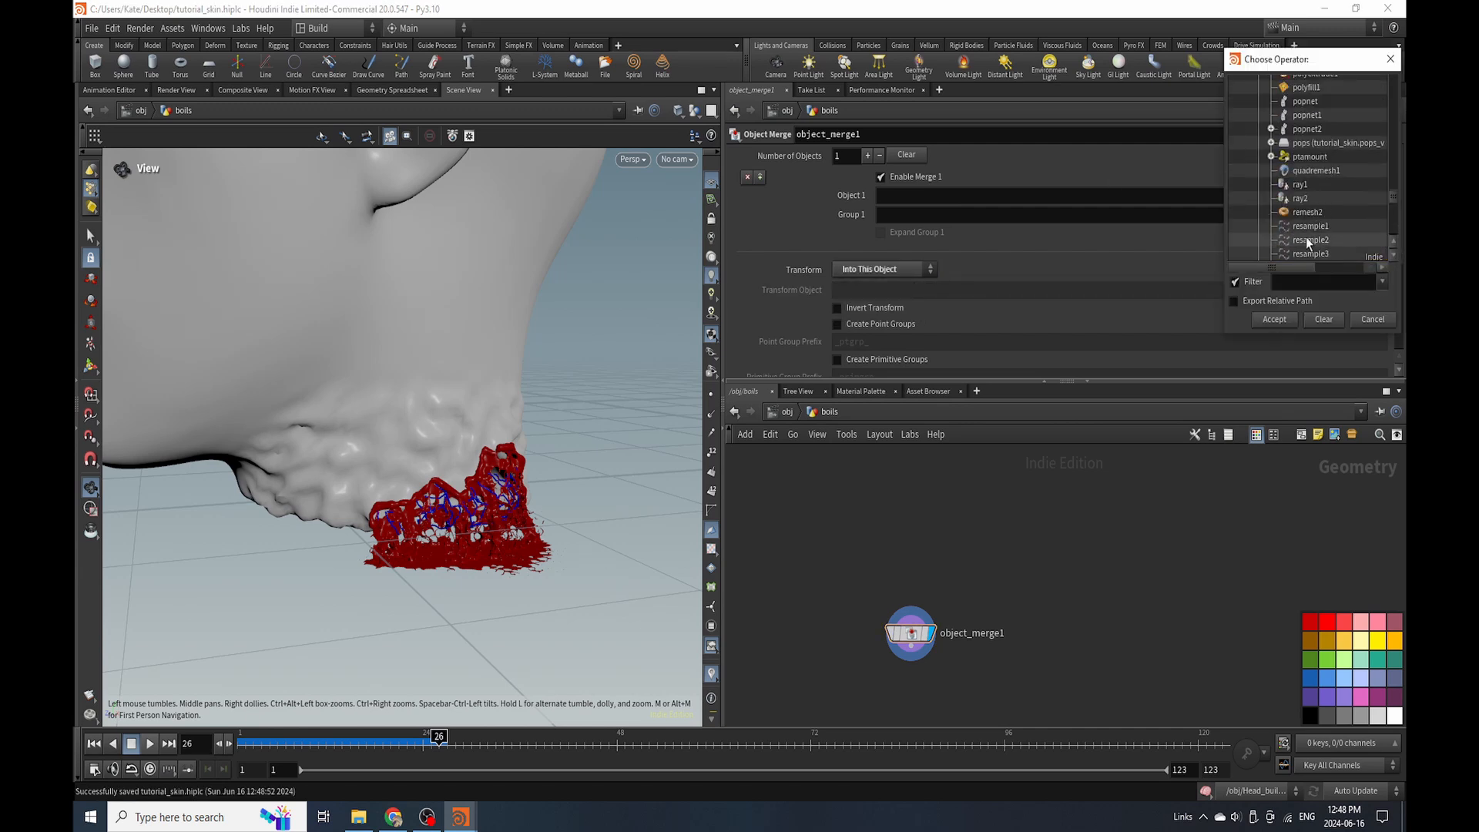
{"action": "scroll", "coordinate": [1309, 225], "scroll_direction": "up", "scroll_amount": 10}
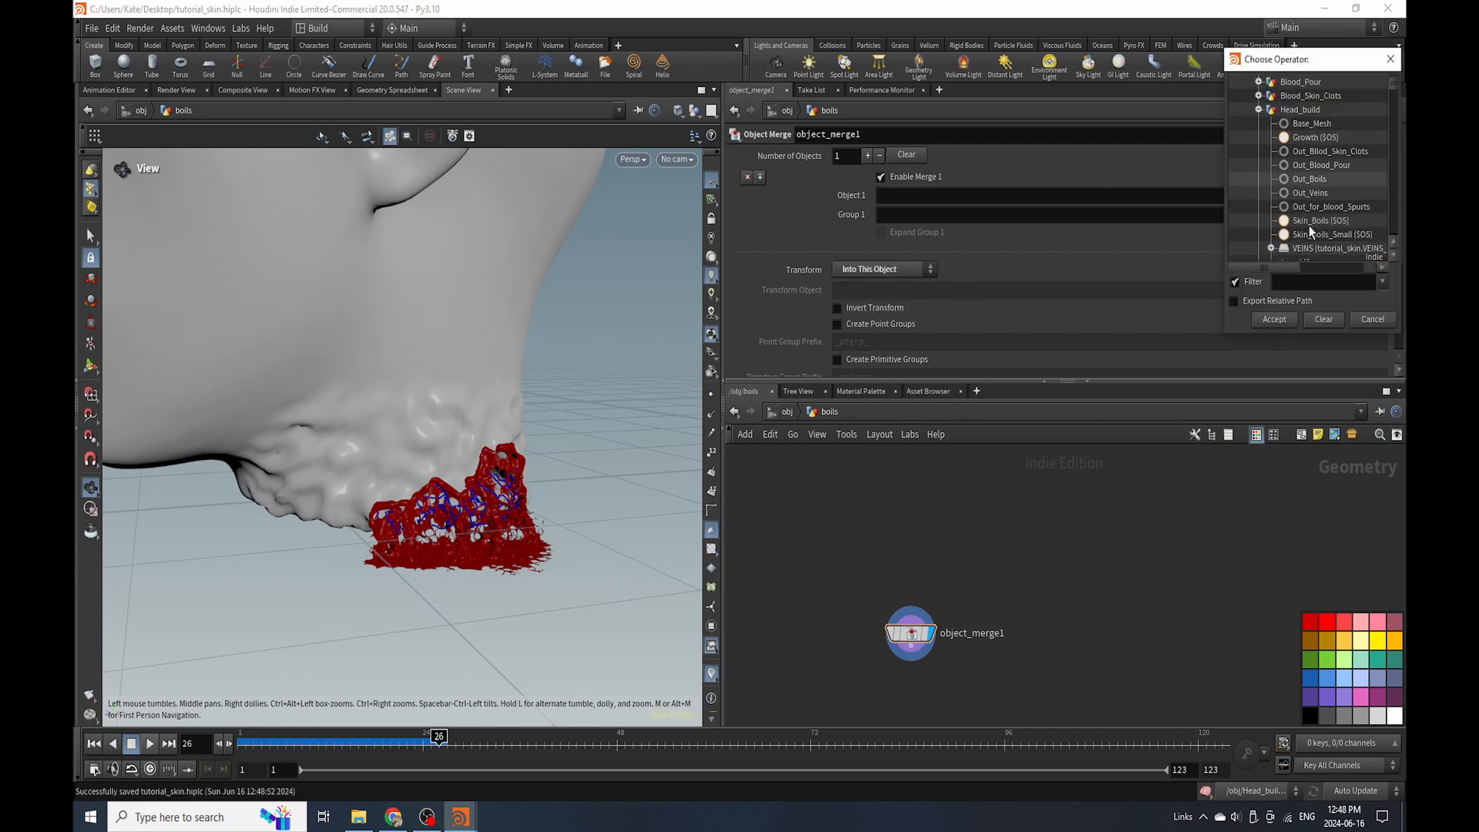
{"action": "double_click", "coordinate": [1324, 178]}
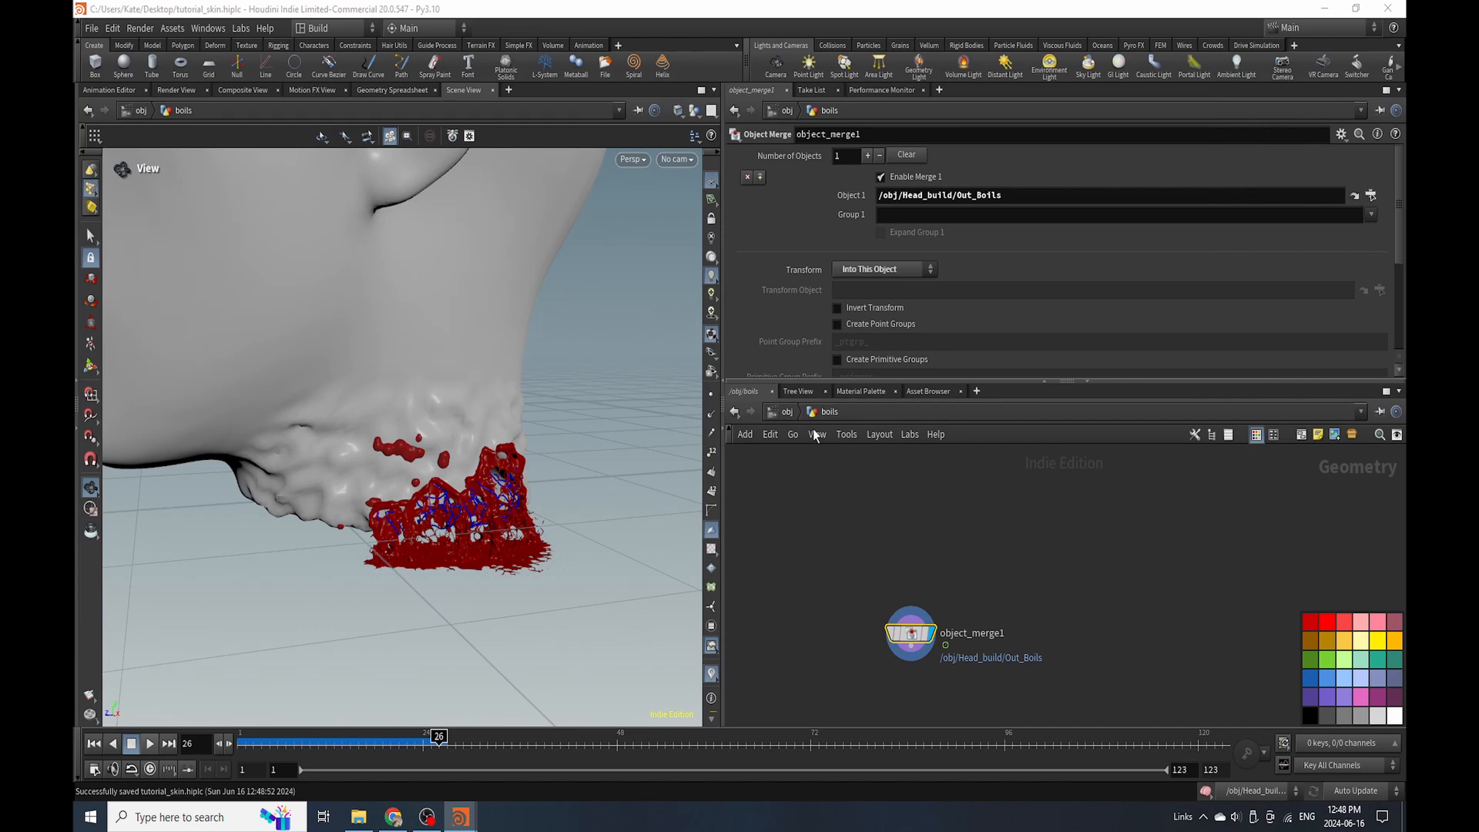
Return to the Head_build network and add a Particle Fluid Surface node after the particles_blood1 cache.
{"action": "left_click", "coordinate": [784, 411]}
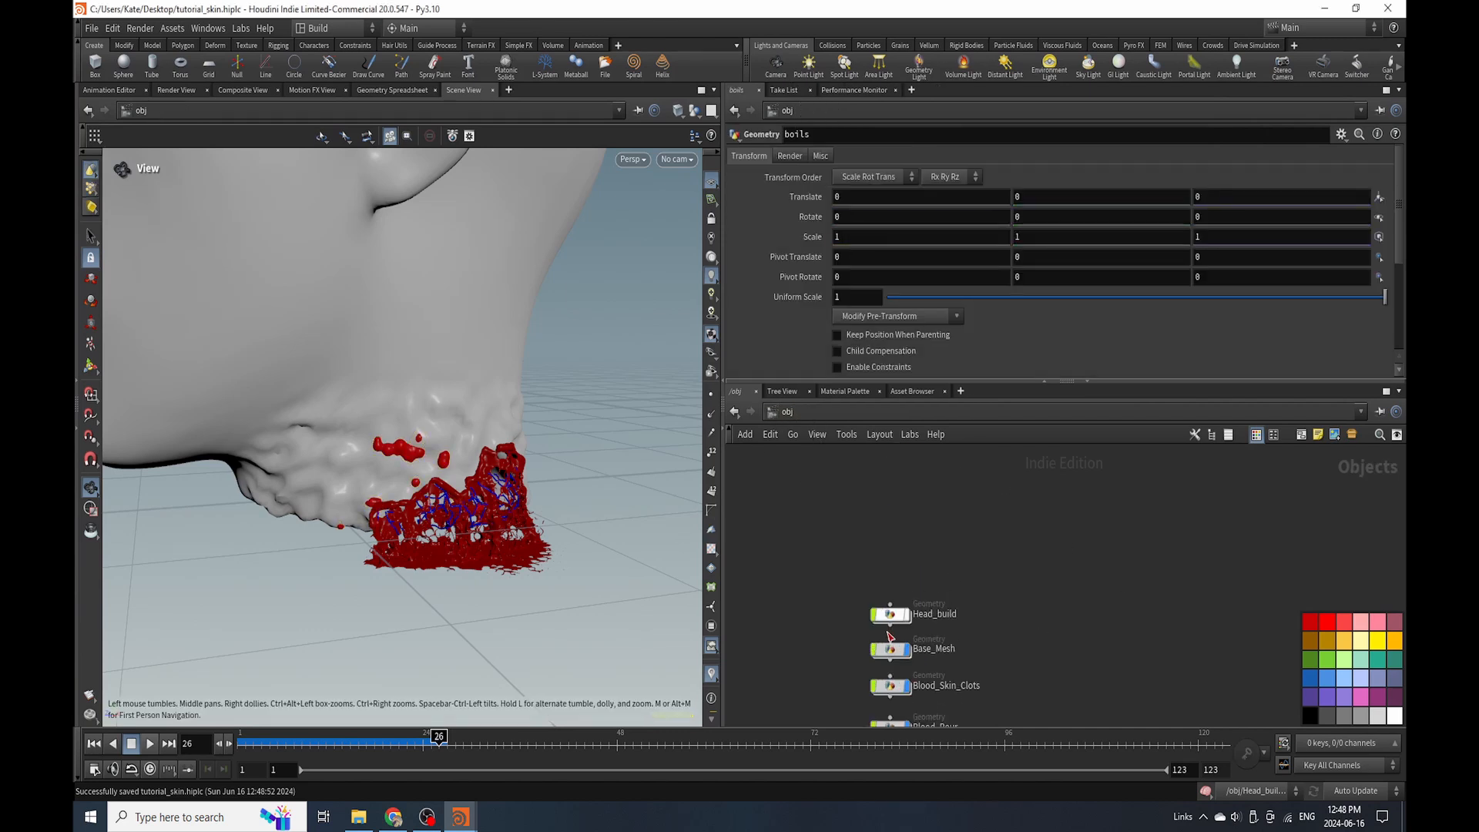
{"action": "double_click", "coordinate": [890, 614]}
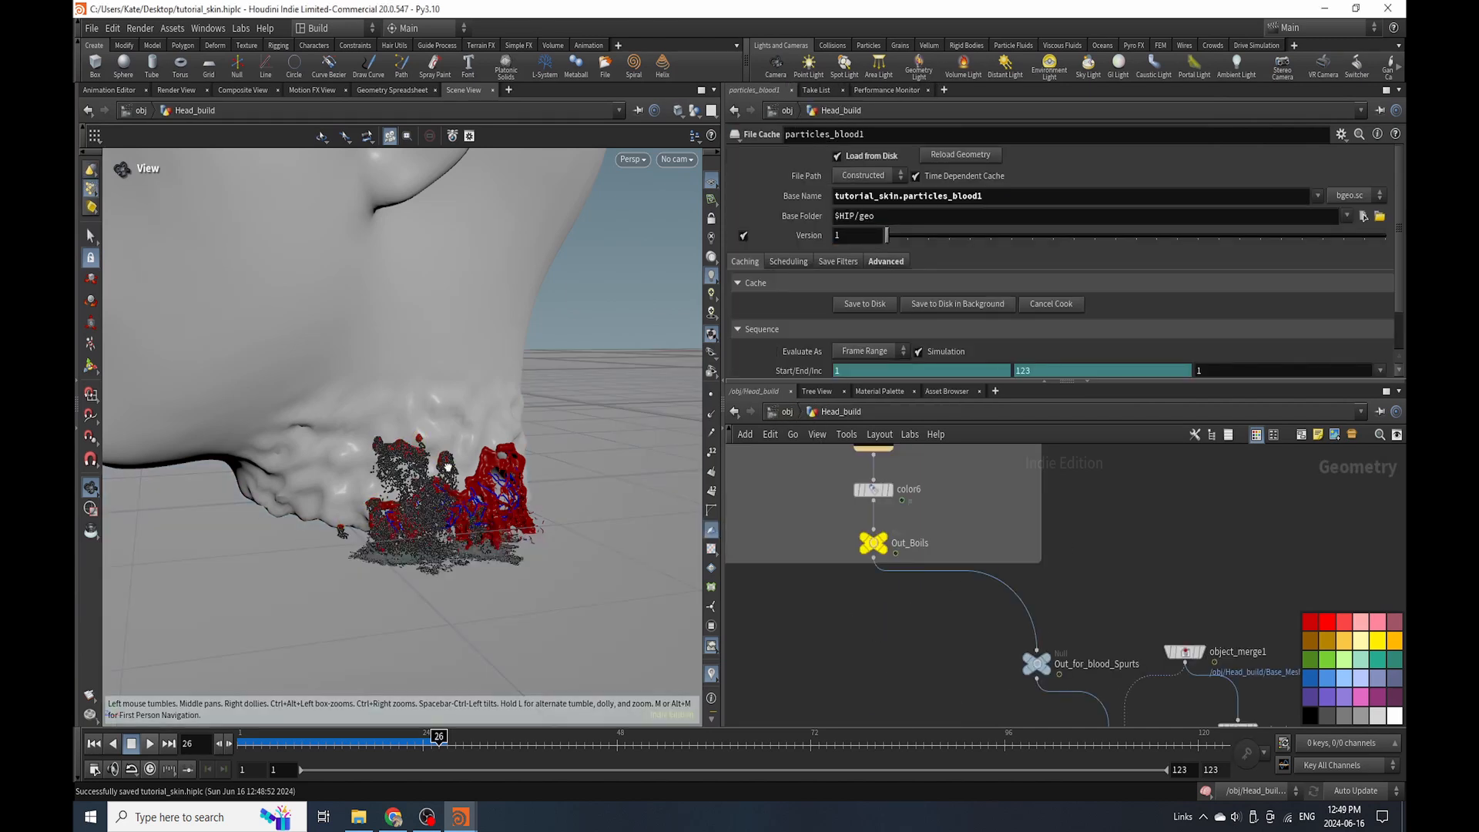
{"action": "left_click_drag", "start_coordinate": [448, 468], "coordinate": [521, 520]}
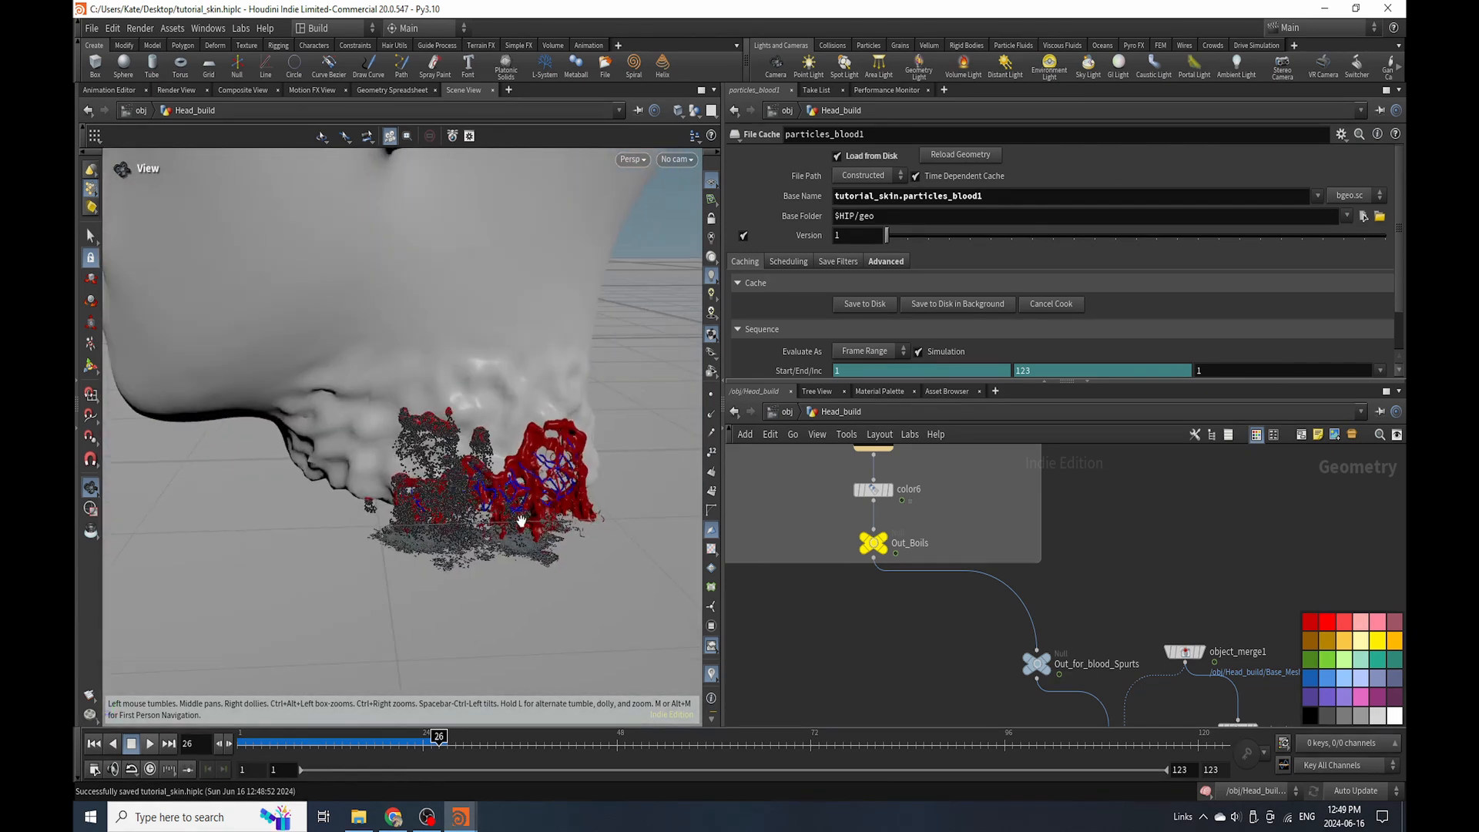
{"action": "key", "text": "f"}
{"action": "key", "text": "Tab"}
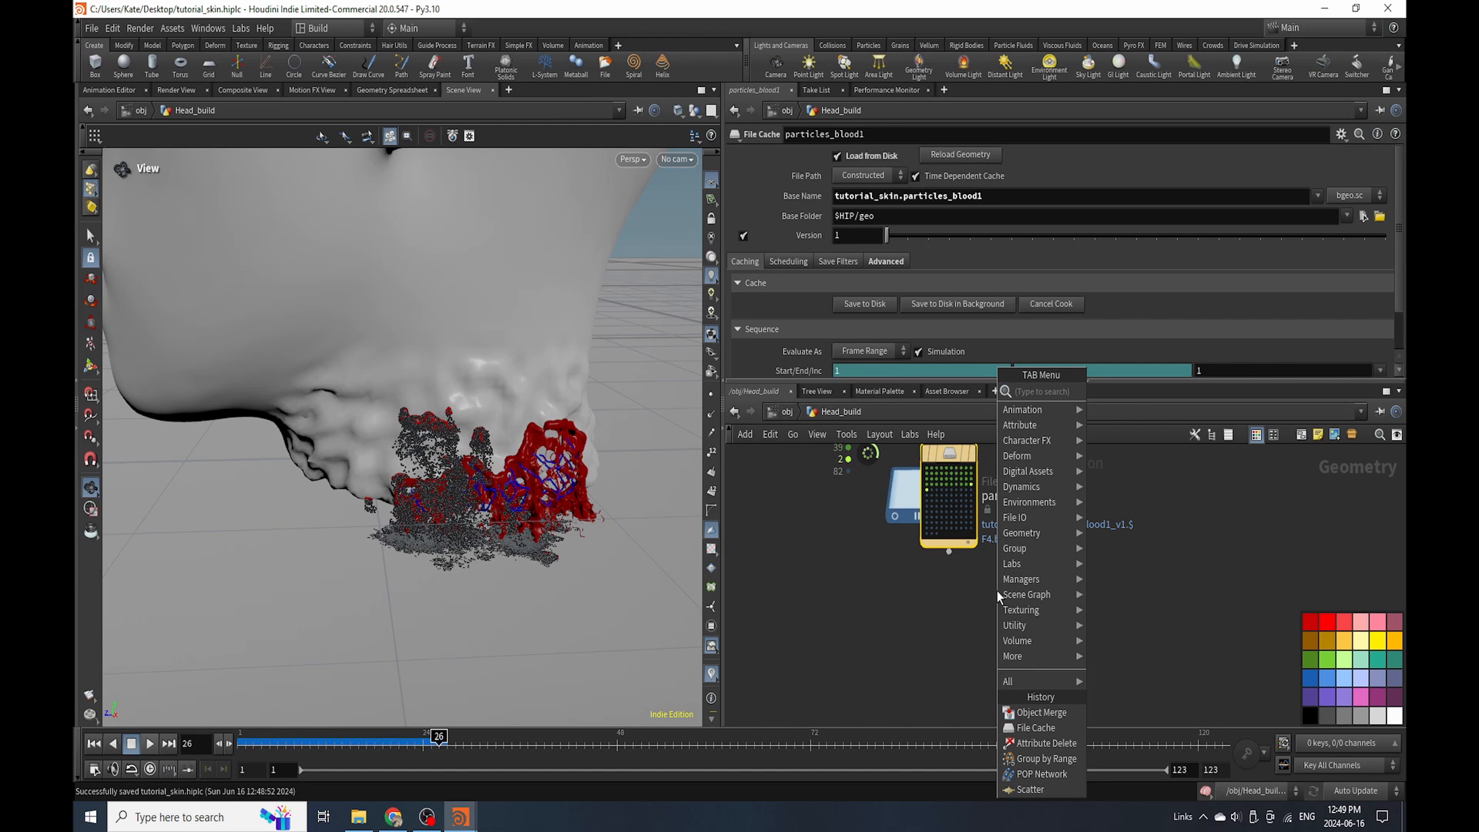
{"action": "type", "text": "partic"}
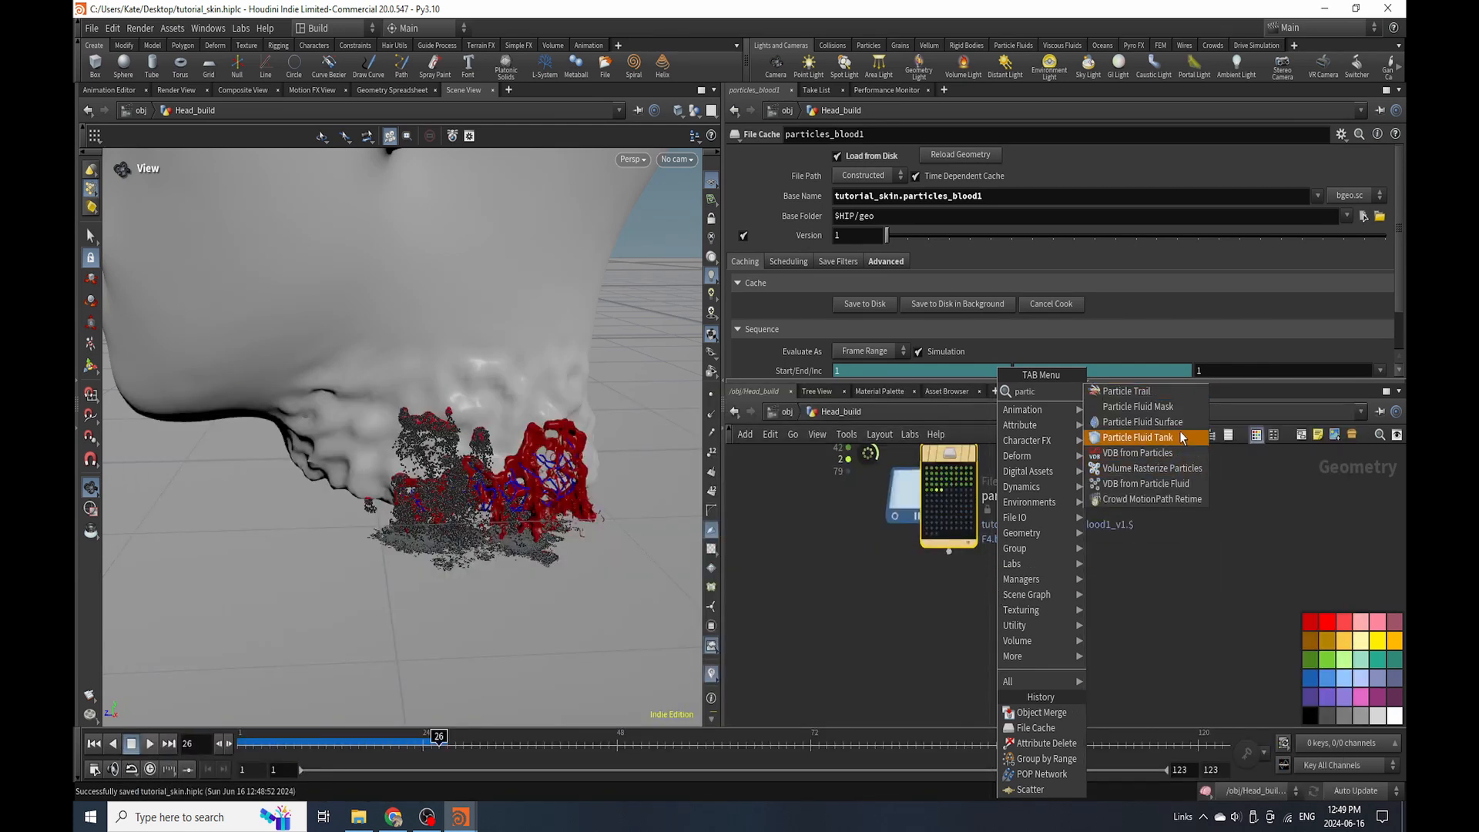
{"action": "left_click", "coordinate": [1140, 421]}
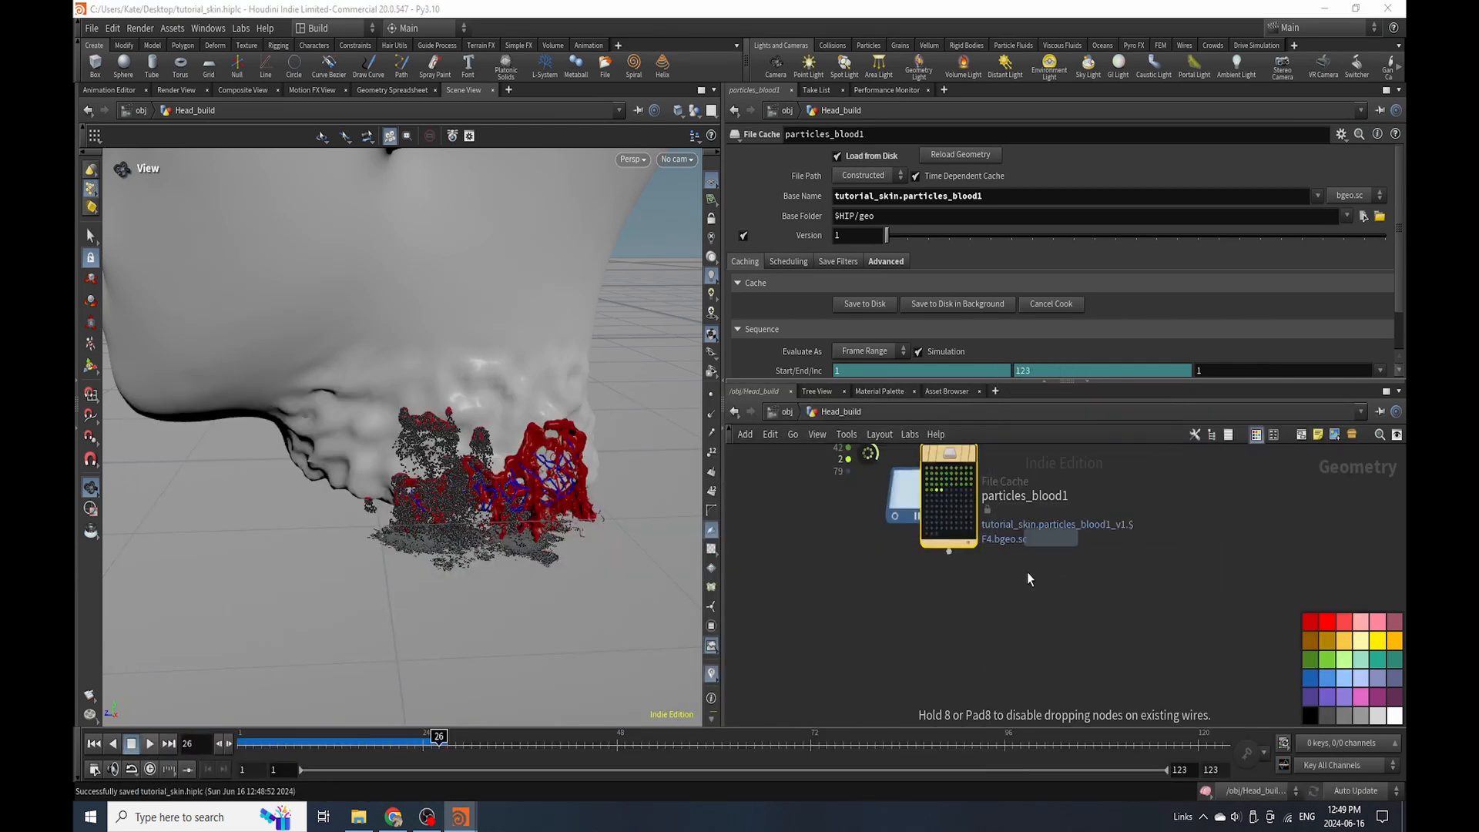
{"action": "left_click", "coordinate": [941, 609]}
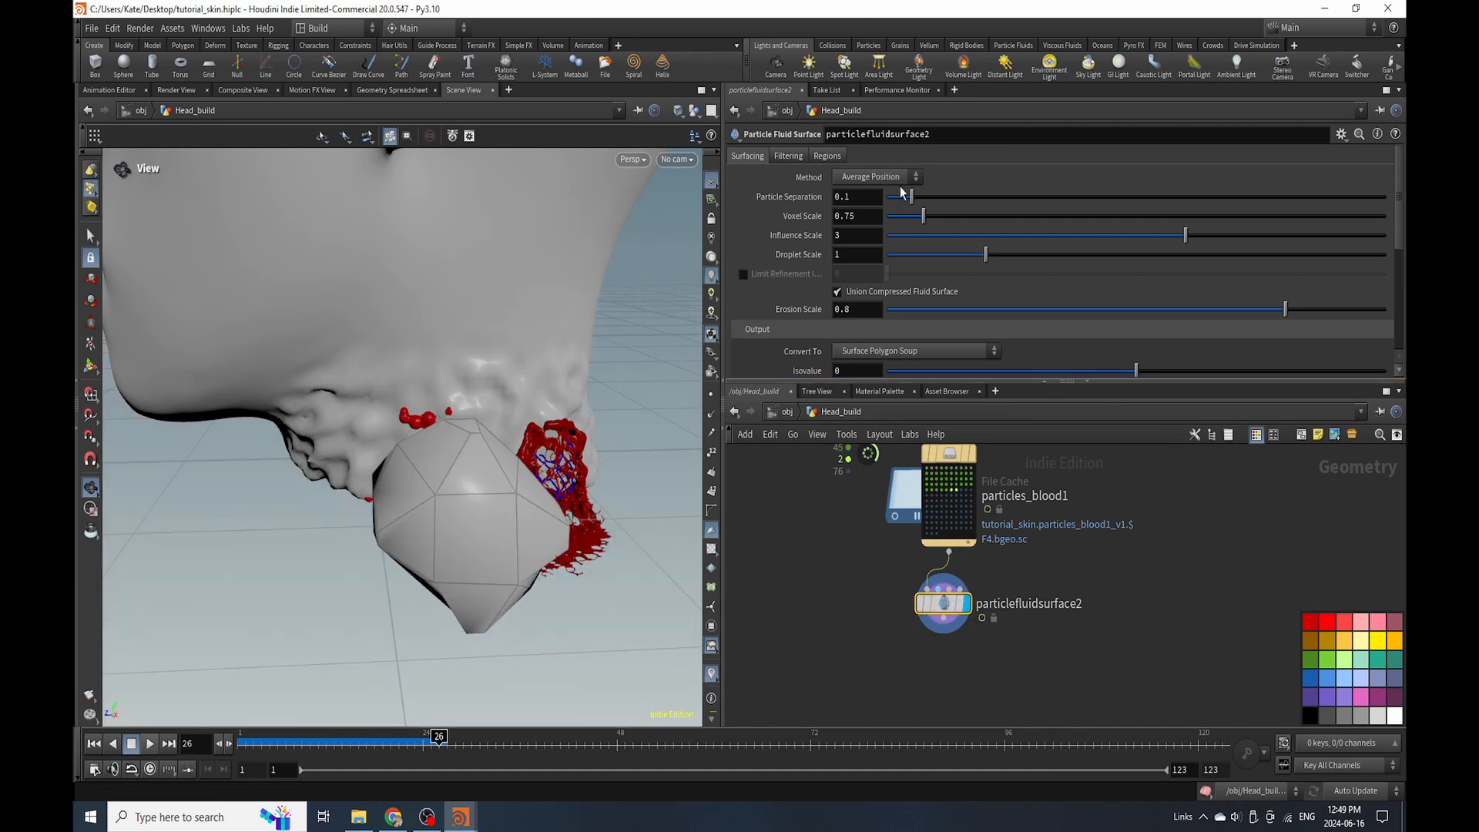
Set the fluid surface's Particle Separation to 0.01 and its Droplet Scale to 0.6.
{"action": "left_click", "coordinate": [876, 198]}
{"action": "type", "text": "01"}
{"action": "key", "text": "Return"}
{"action": "left_click", "coordinate": [851, 257]}
{"action": "key", "text": "Return"}
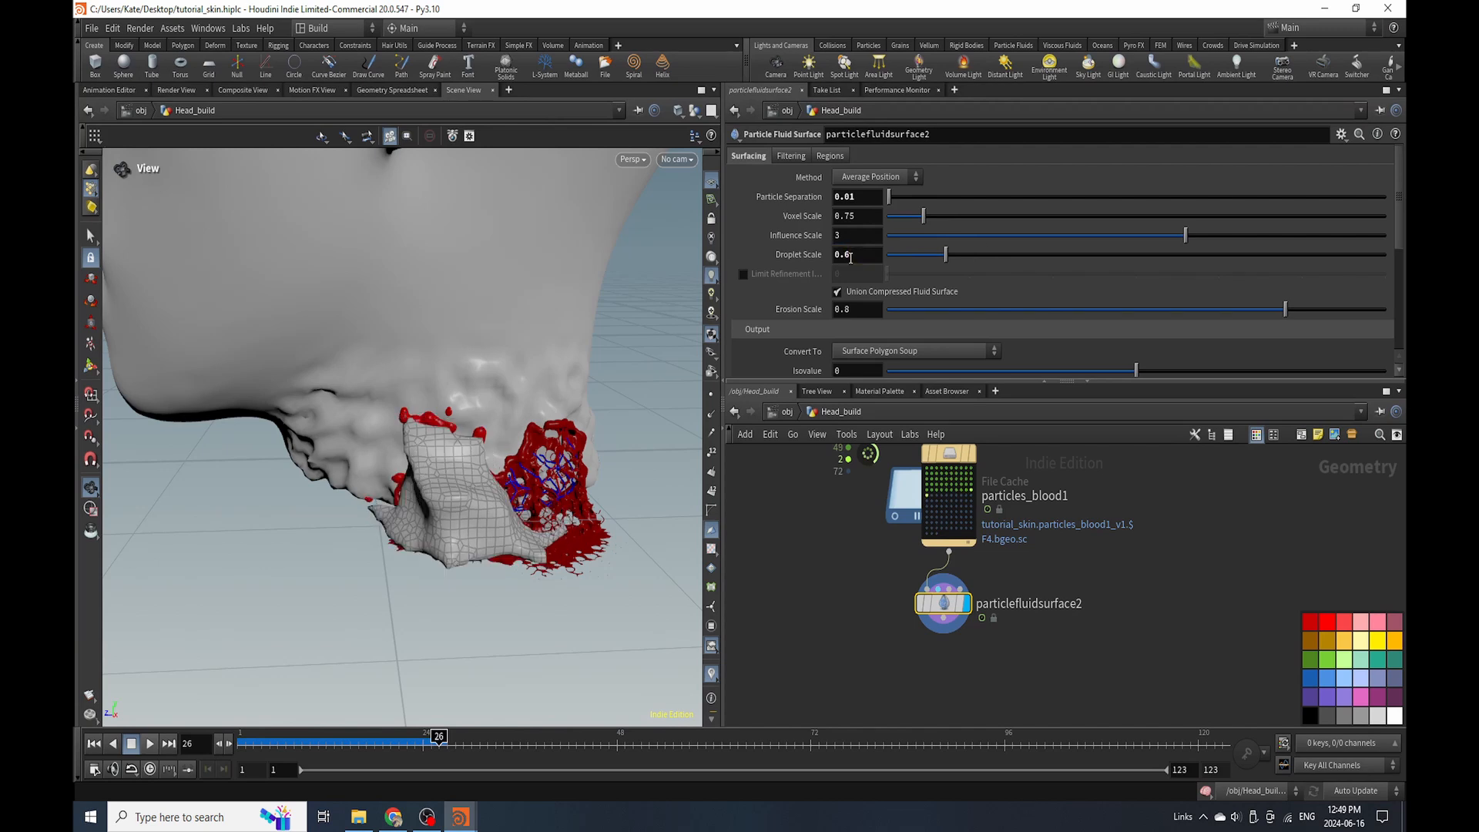
Reduce particlefluidsurface2's Particle Separation to 0.004 and its Voxel Scale to 0.7.
{"action": "left_click", "coordinate": [856, 195]}
{"action": "type", "text": "4"}
{"action": "key", "text": "Return"}
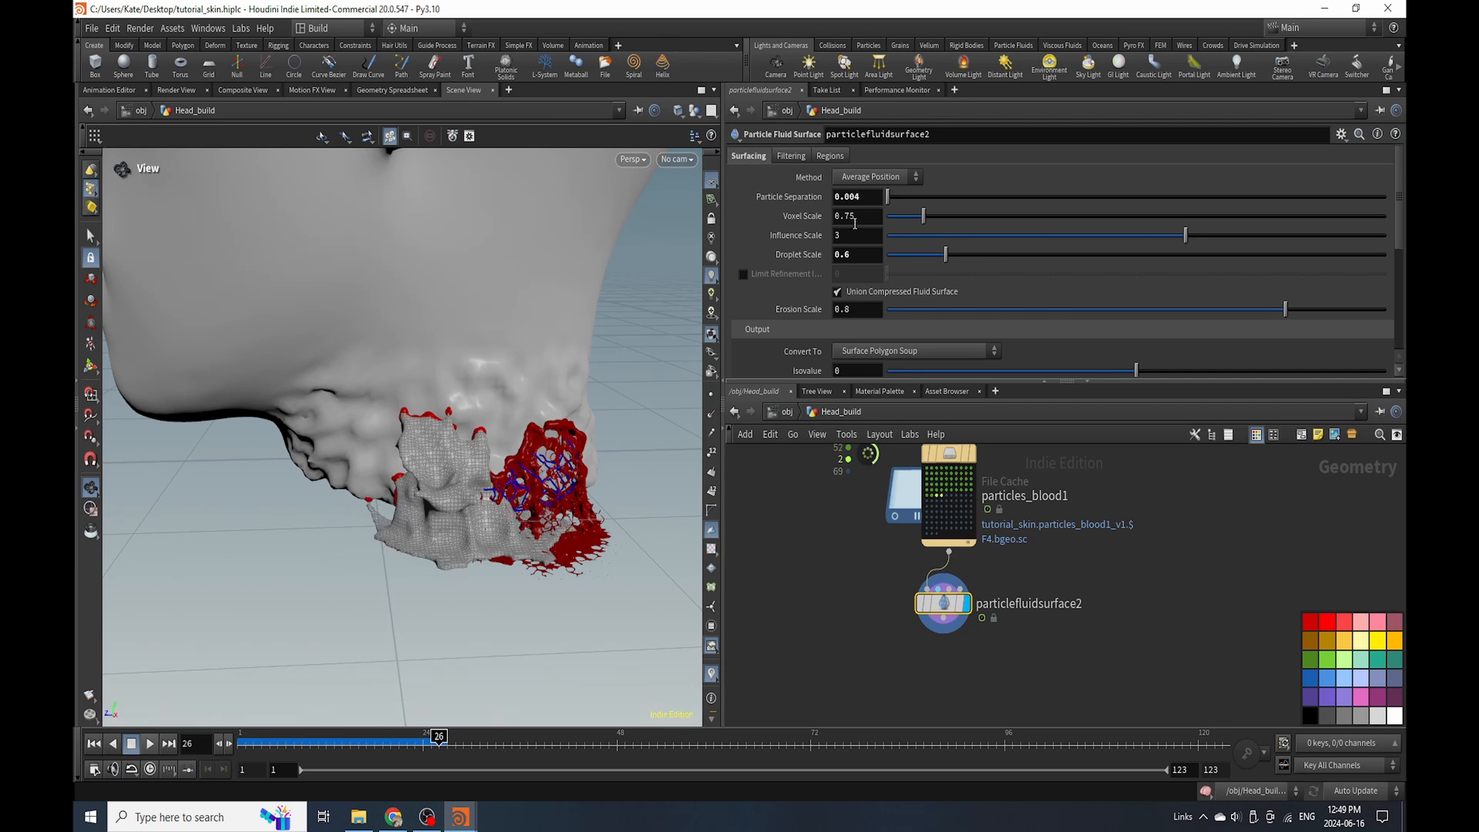
{"action": "left_click", "coordinate": [863, 213]}
{"action": "key", "text": "BackSpace"}
{"action": "key", "text": "Return"}
Lower Particle Separation to 0.001 and examine the blood mesh around the neck edge.
{"action": "left_click", "coordinate": [875, 198]}
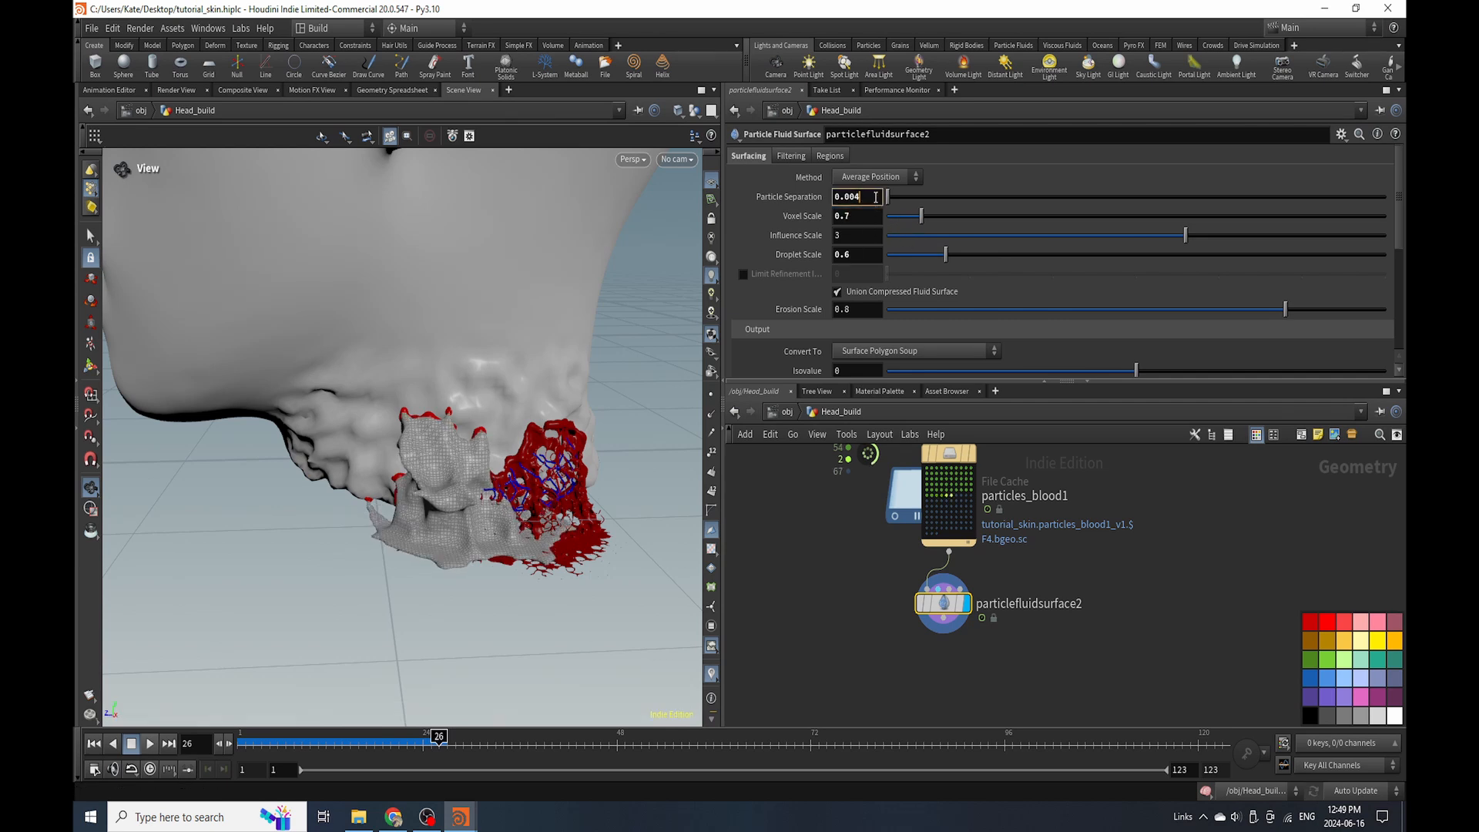
{"action": "type", "text": "1"}
{"action": "key", "text": "Return"}
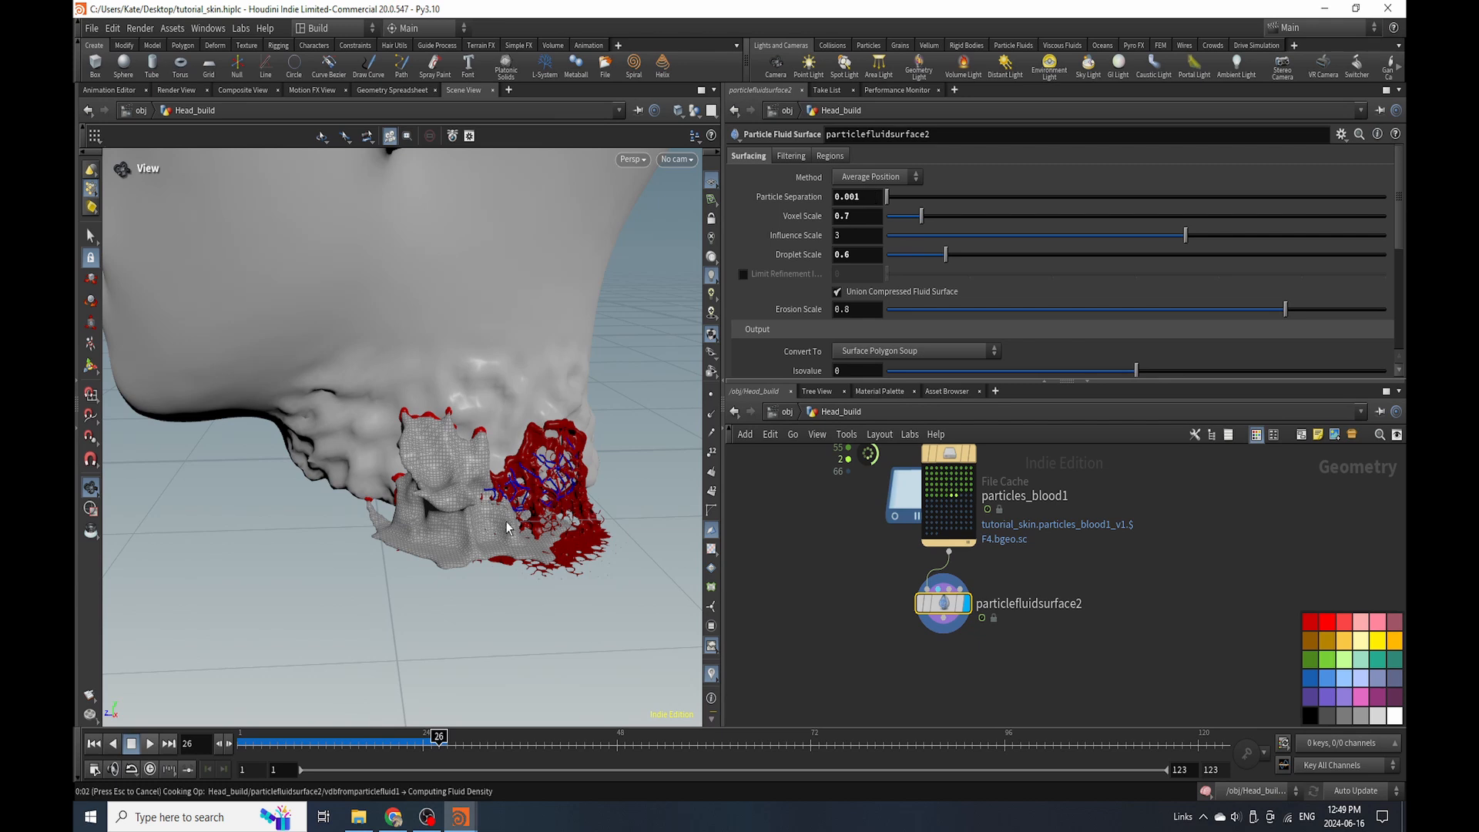
{"action": "mouse_move", "coordinate": [493, 533]}
{"action": "left_mouse_down"}
{"action": "mouse_move", "coordinate": [523, 491]}
{"action": "mouse_move", "coordinate": [504, 528]}
{"action": "left_mouse_up"}
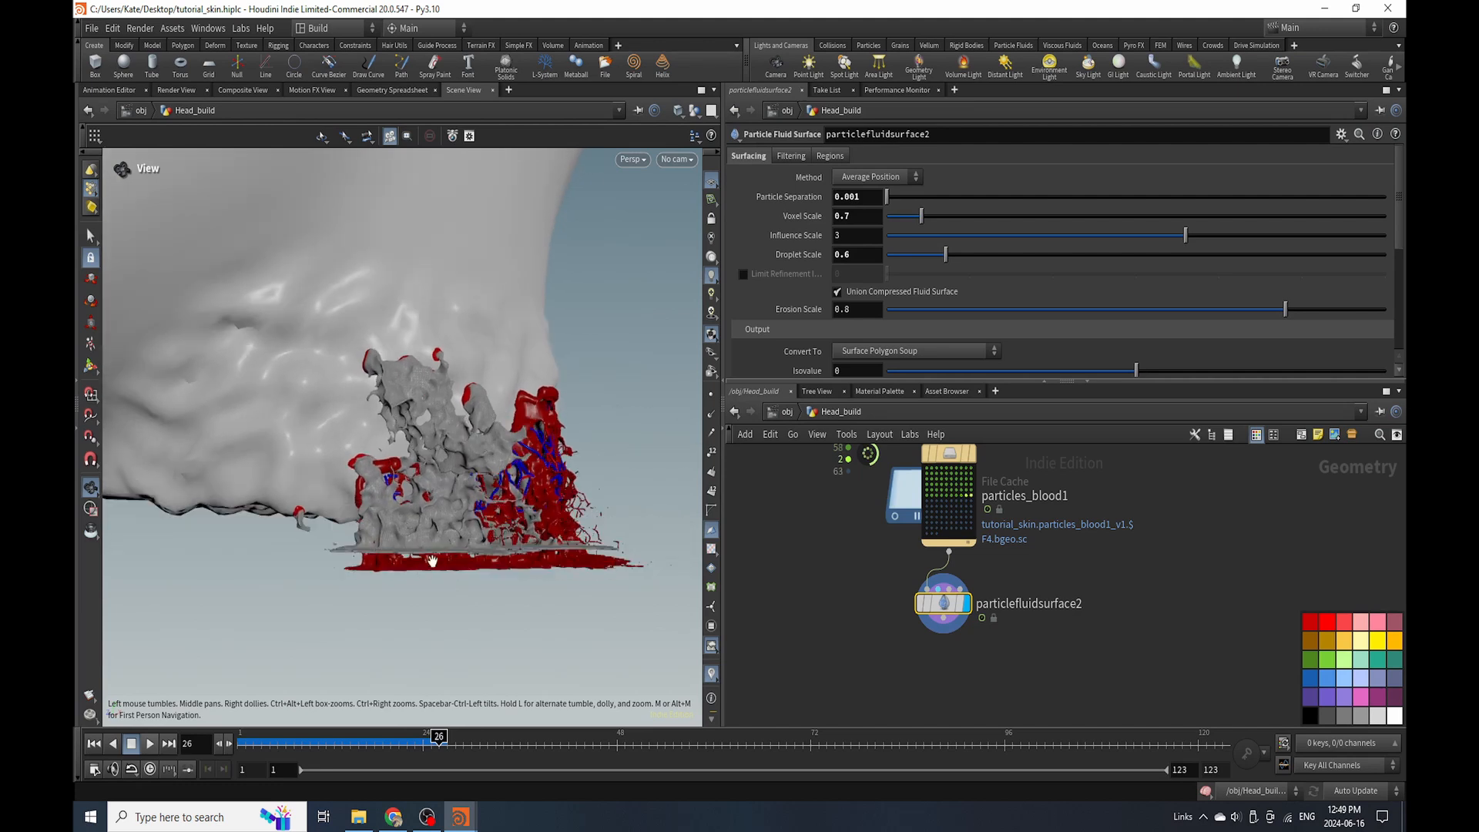
{"action": "mouse_move", "coordinate": [463, 499]}
{"action": "left_mouse_down"}
{"action": "mouse_move", "coordinate": [424, 504]}
{"action": "mouse_move", "coordinate": [483, 497]}
{"action": "left_mouse_up"}
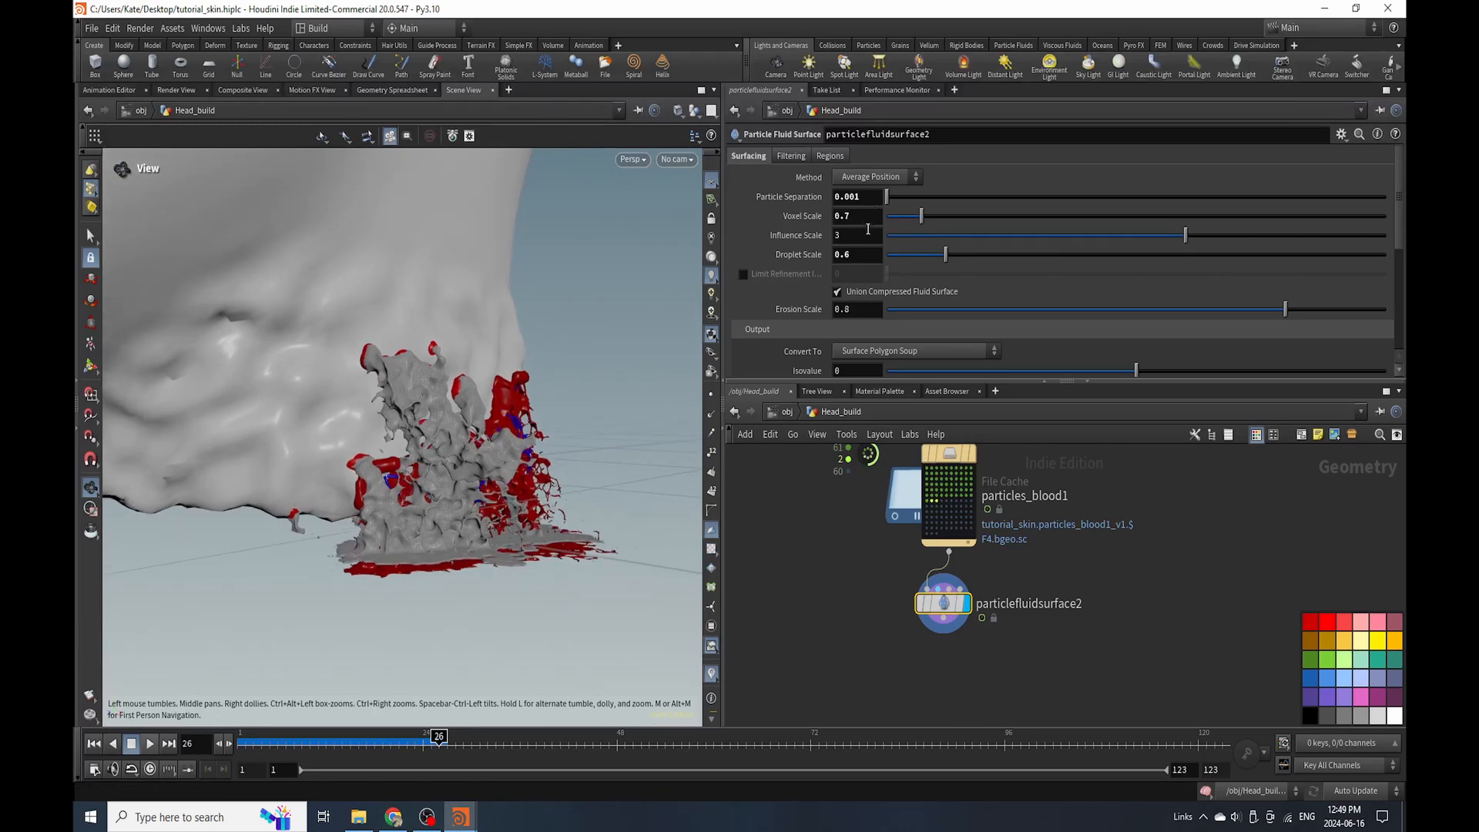
Set Particle Separation to 0.0008 and Droplet Scale to 0.76 on particlefluidsurface2, and save the scene.
{"action": "left_click", "coordinate": [869, 199]}
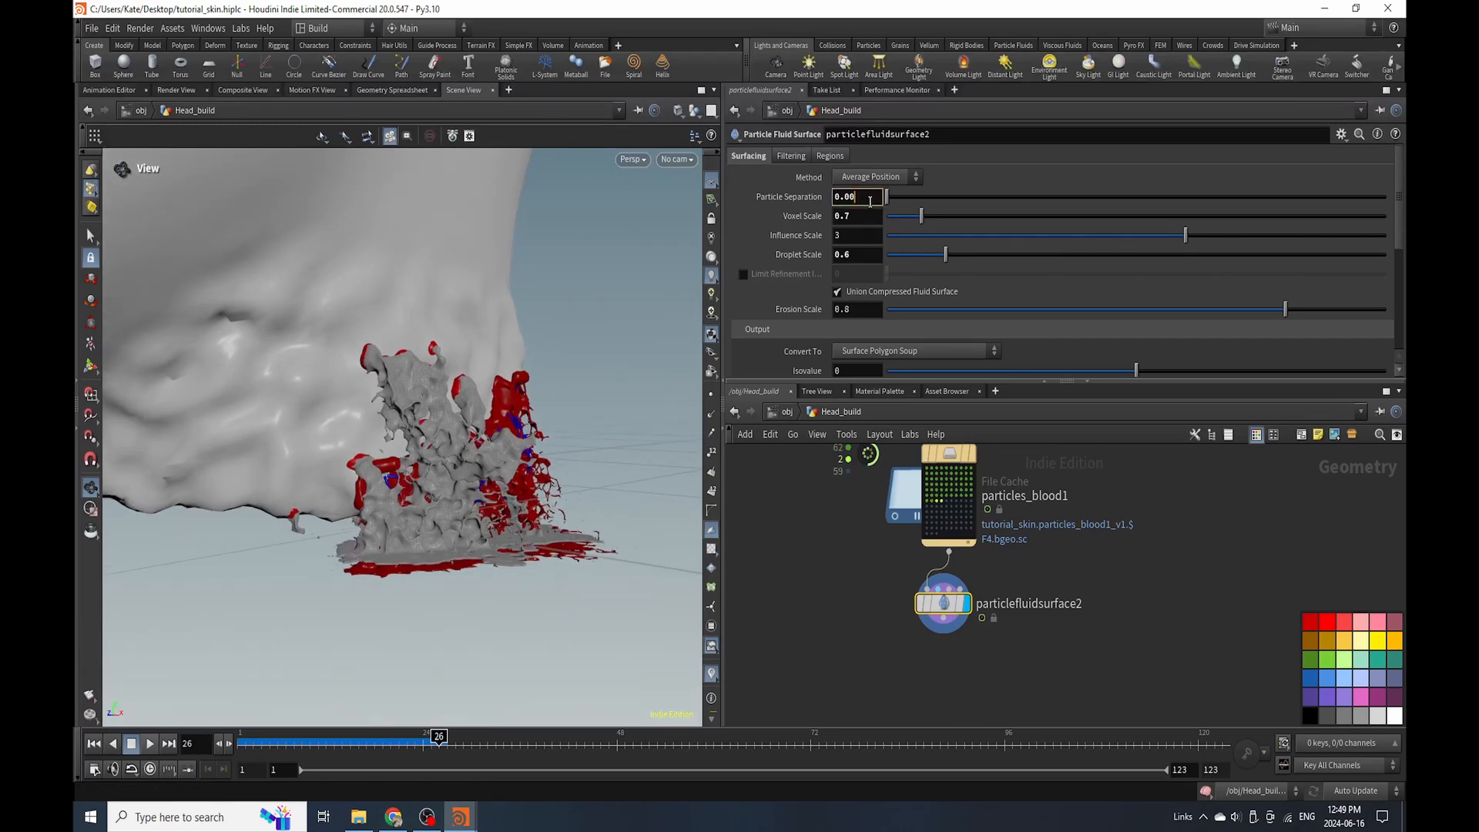
{"action": "key", "text": "Return"}
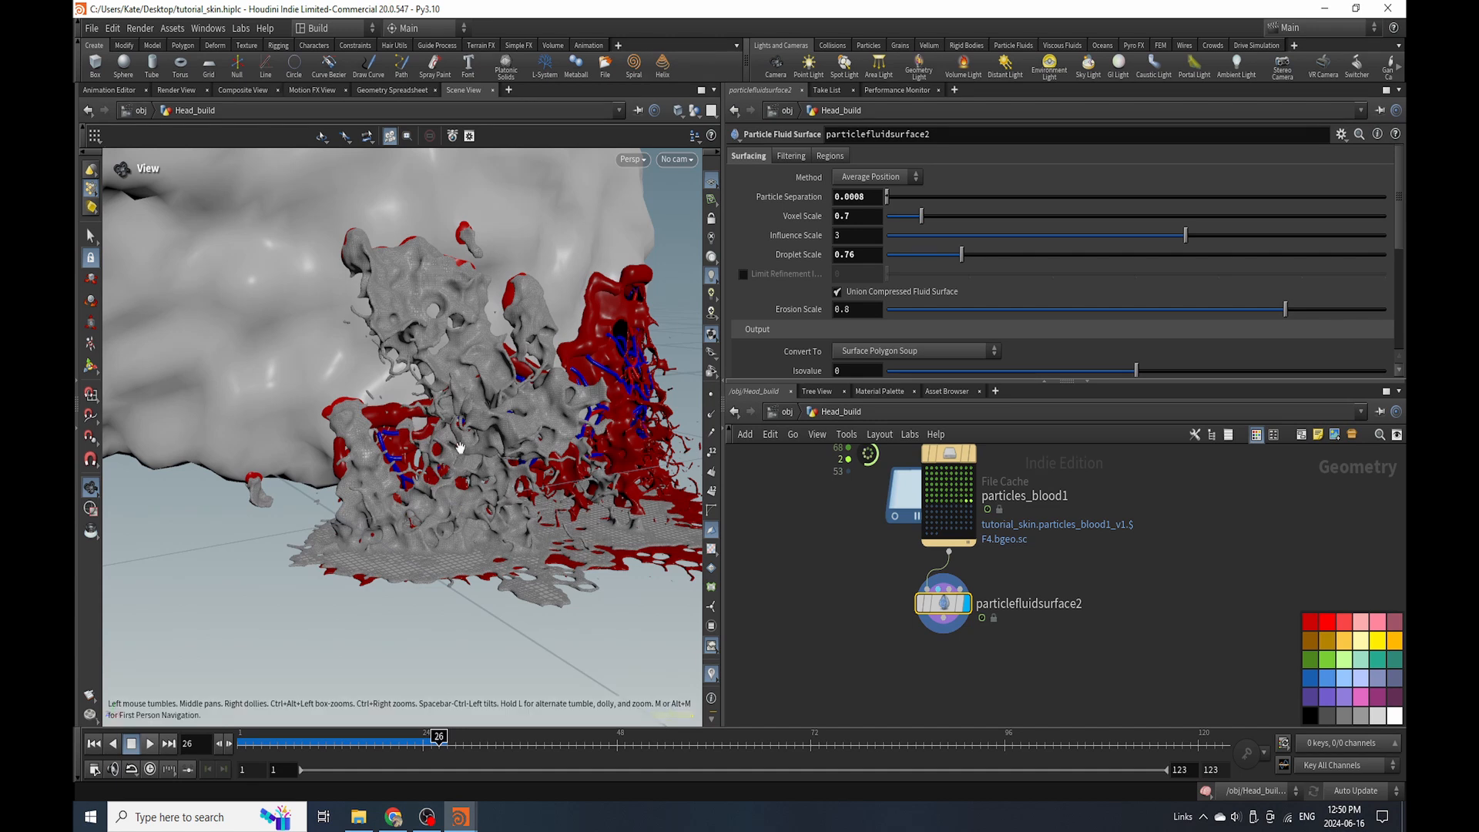
{"action": "mouse_move", "coordinate": [462, 462]}
{"action": "left_mouse_down"}
{"action": "mouse_move", "coordinate": [422, 485]}
{"action": "mouse_move", "coordinate": [484, 456]}
{"action": "left_mouse_up"}
{"action": "scroll", "coordinate": [814, 641], "scroll_direction": "down", "scroll_amount": 5}
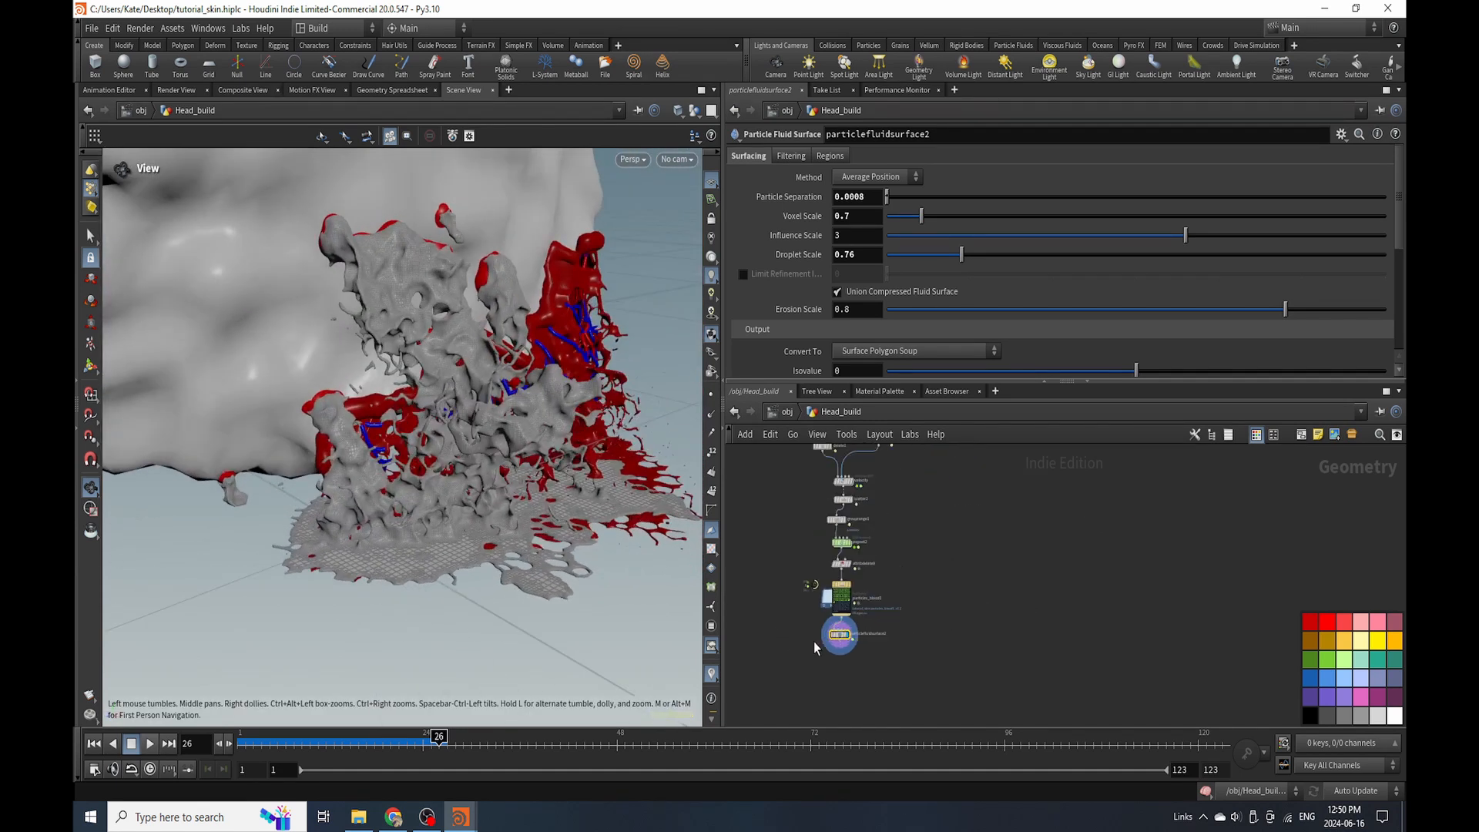
{"action": "scroll", "coordinate": [821, 644], "scroll_direction": "up", "scroll_amount": 5}
{"action": "key", "text": "ctrl+s"}
Set particlefluidsurface2's Influence Scale to 2.8 and inspect the blood mesh from another side.
{"action": "left_click", "coordinate": [844, 235]}
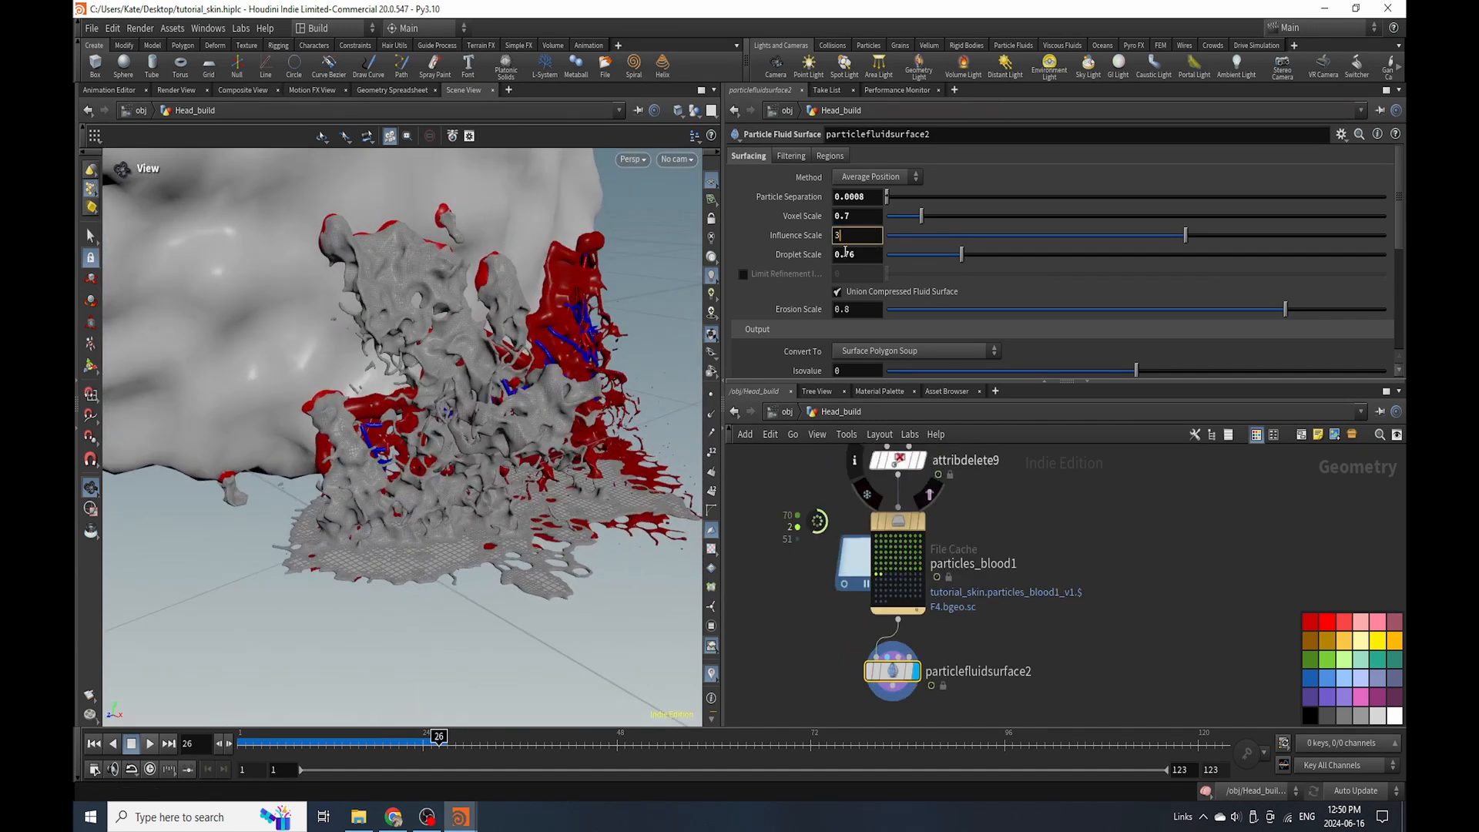
{"action": "key", "text": "Return"}
{"action": "left_click_drag", "start_coordinate": [601, 370], "coordinate": [270, 611]}
Cancel the background cook of particles_blood1 and switch the scene's update mode to Manual.
{"action": "scroll", "coordinate": [875, 676], "scroll_direction": "down", "scroll_amount": 3}
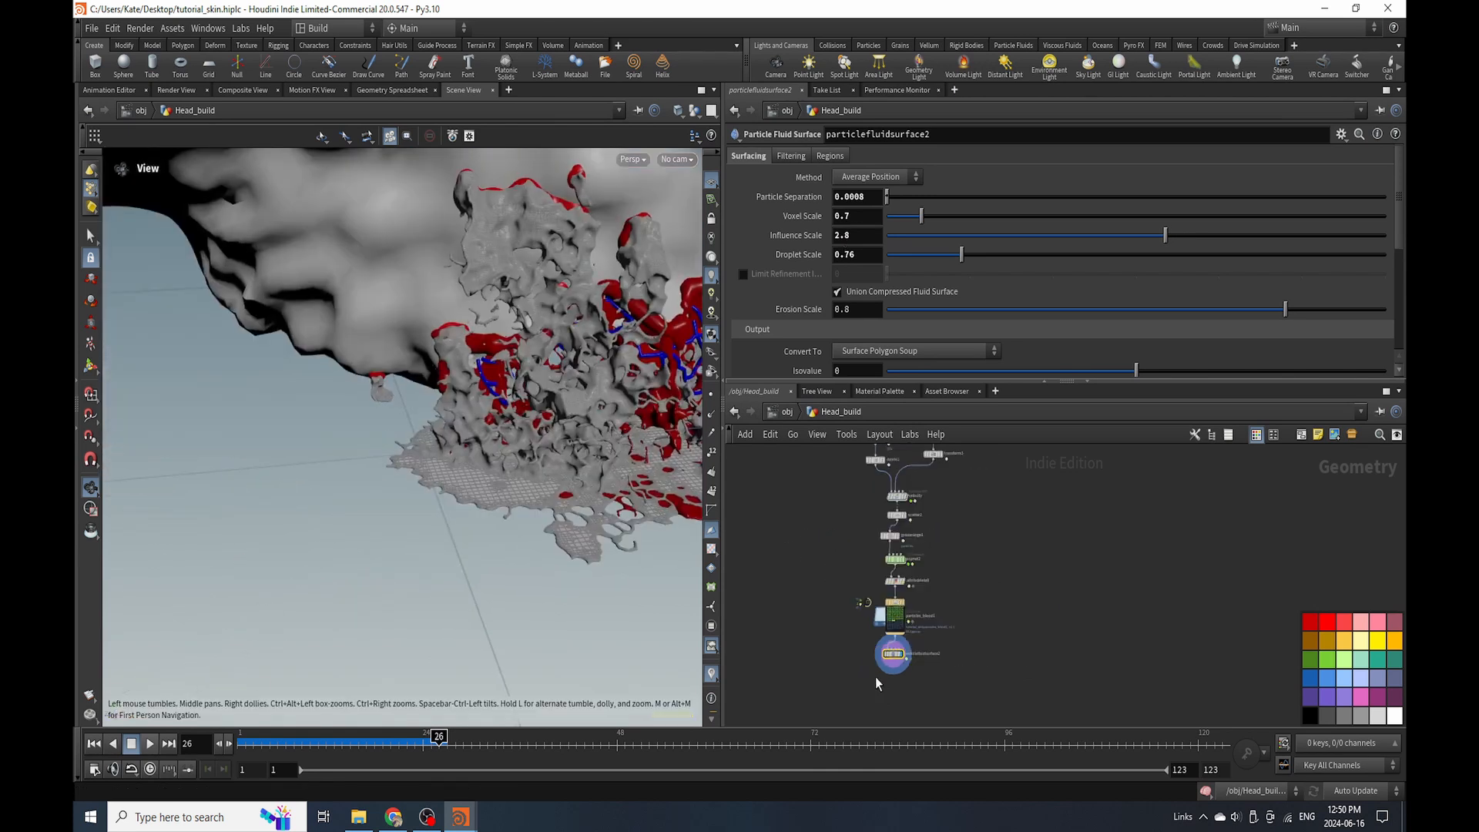
{"action": "scroll", "coordinate": [912, 579], "scroll_direction": "up", "scroll_amount": 2}
{"action": "left_click", "coordinate": [923, 585]}
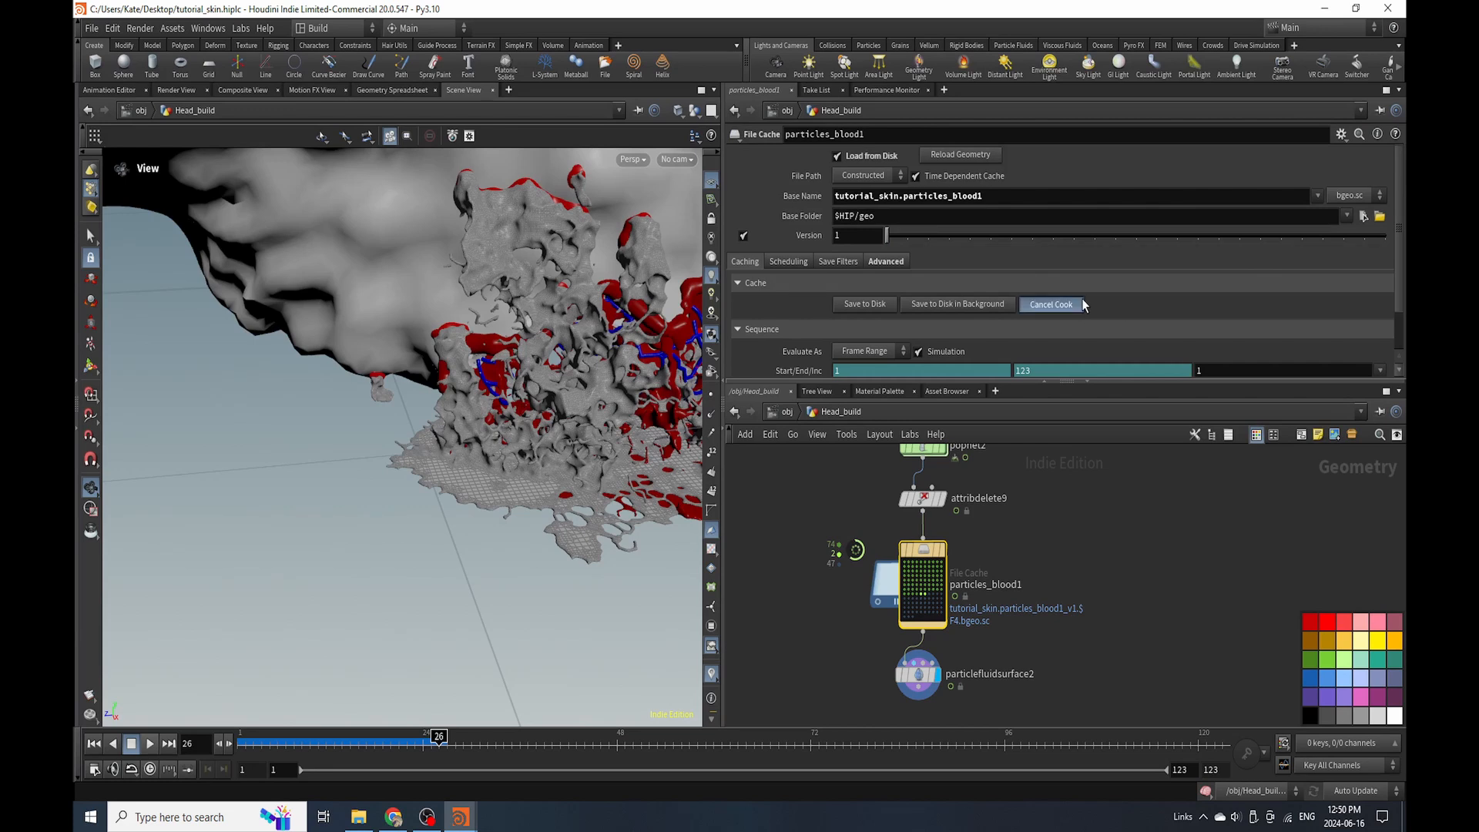
{"action": "left_click", "coordinate": [1355, 790]}
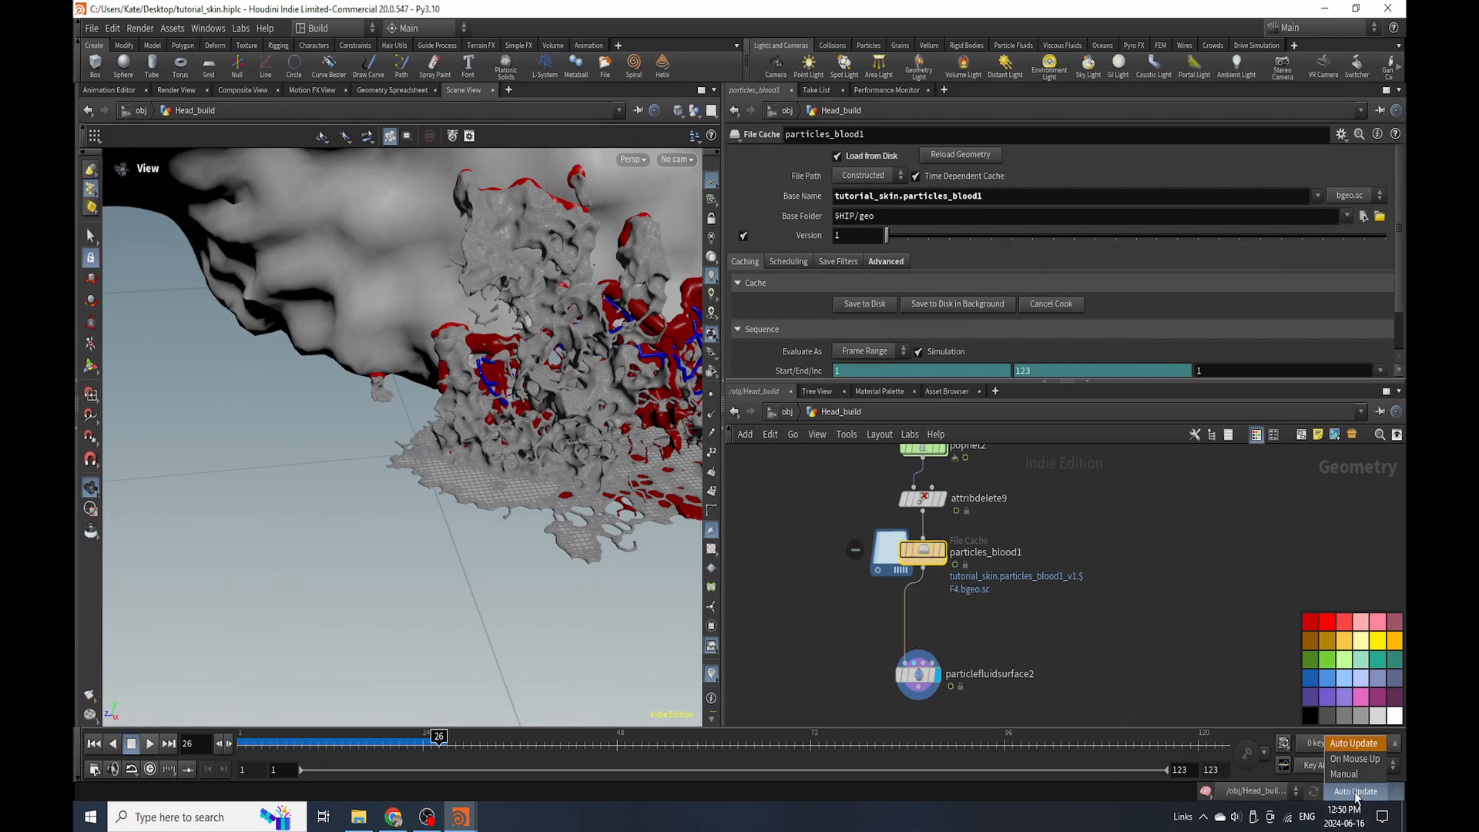
{"action": "left_click", "coordinate": [1351, 762]}
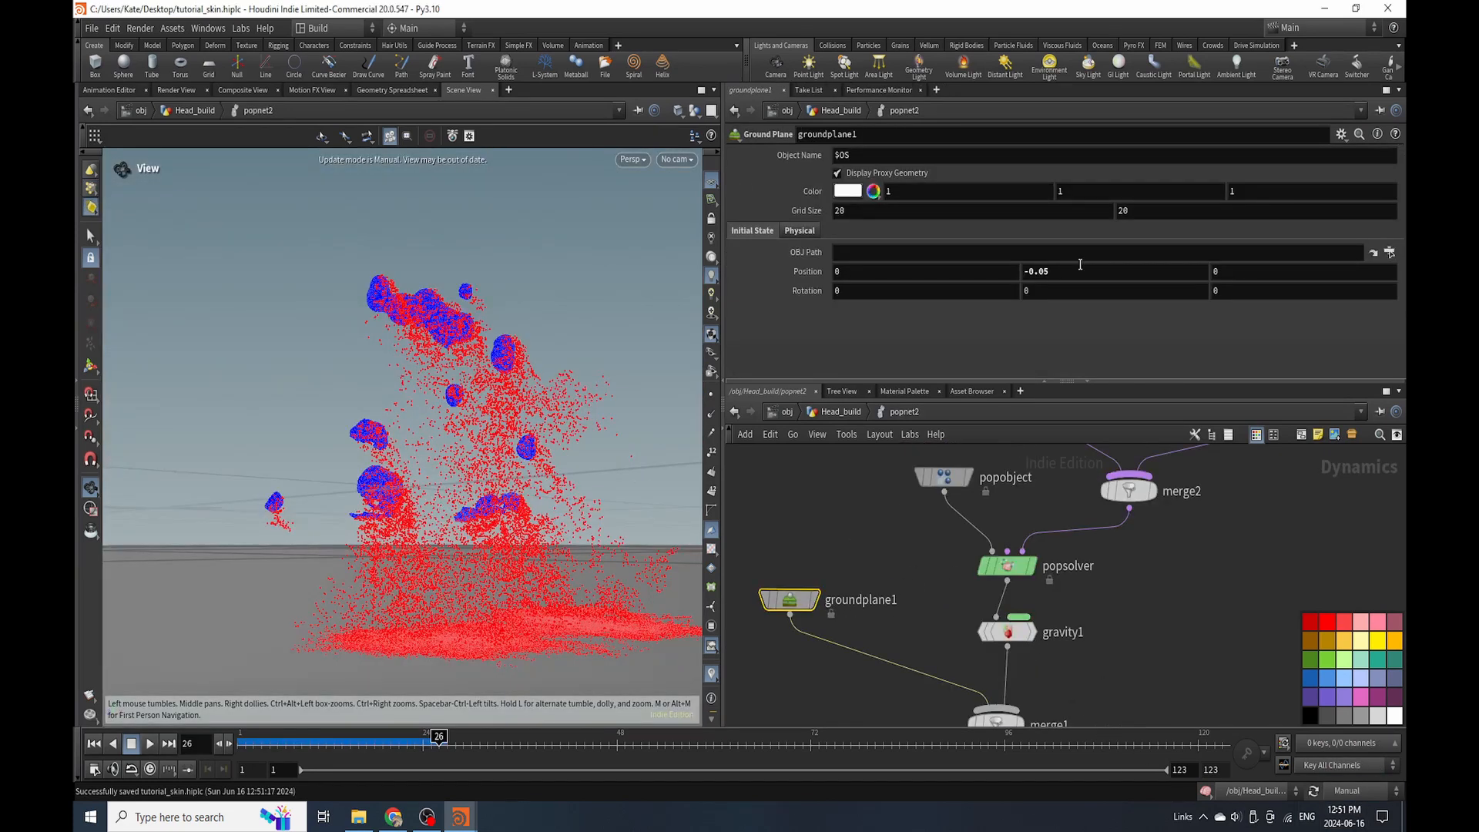
Set groundplane1's Y position to -0.03 inside popnet2 and return the timeline to frame 1.
{"action": "double_click", "coordinate": [1080, 271]}
{"action": "type", "text": "-0.03"}
{"action": "key", "text": "Return"}
{"action": "left_click", "coordinate": [93, 743]}
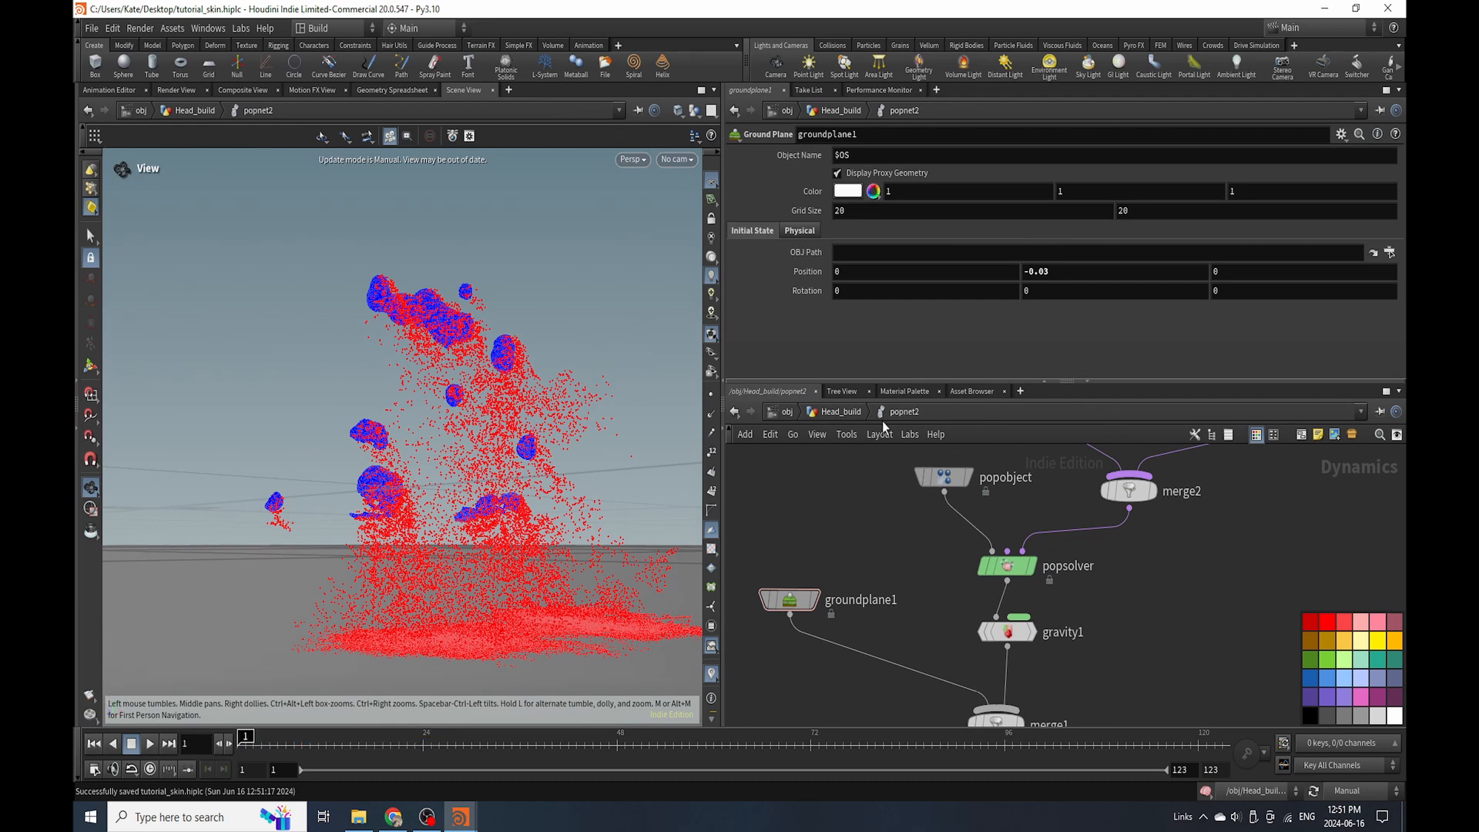
Go back to Head_build and save the particles_blood1 cache to disk in the background again.
{"action": "left_click", "coordinate": [861, 413]}
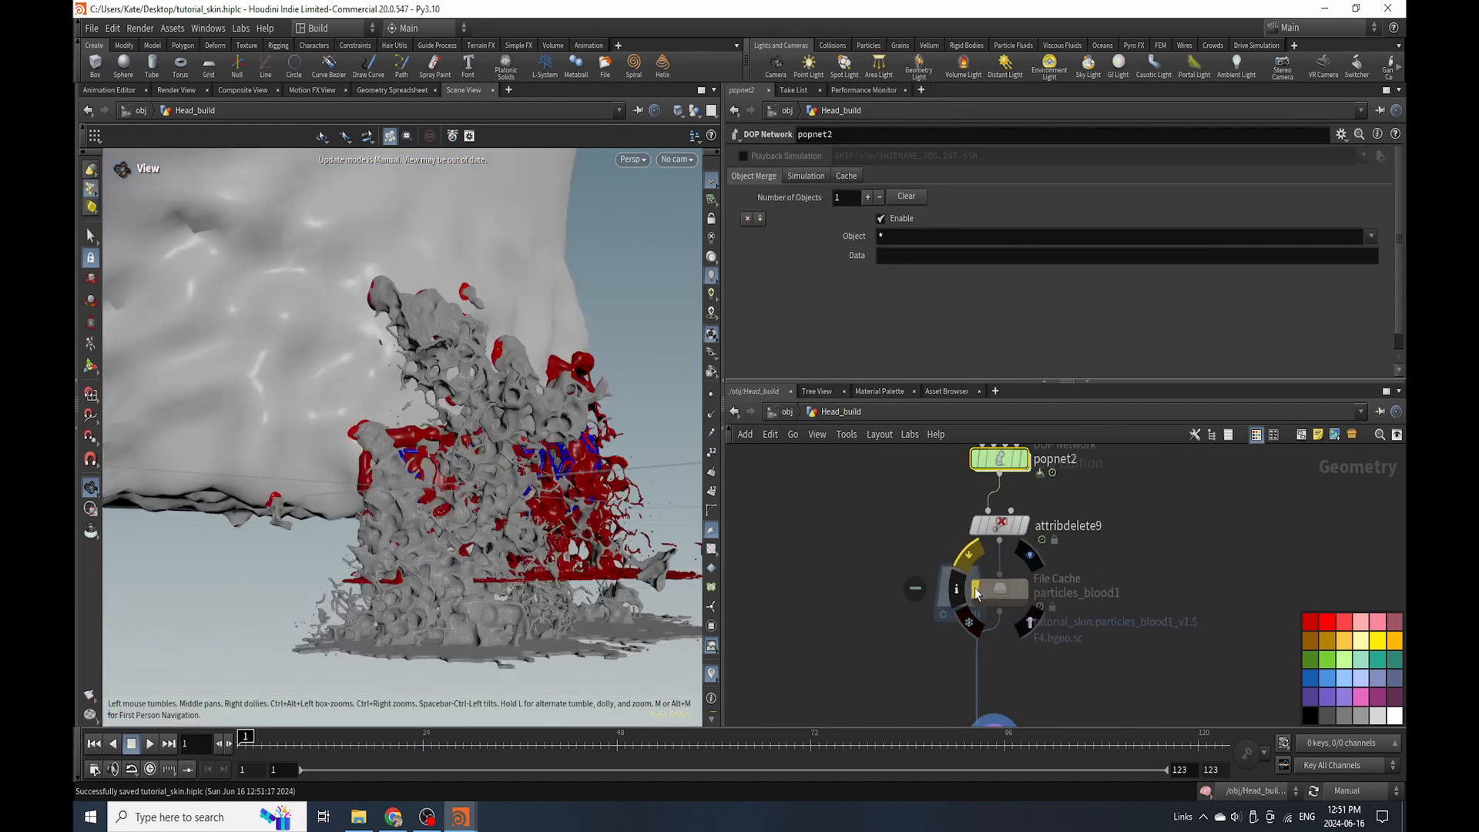
{"action": "left_click", "coordinate": [976, 590]}
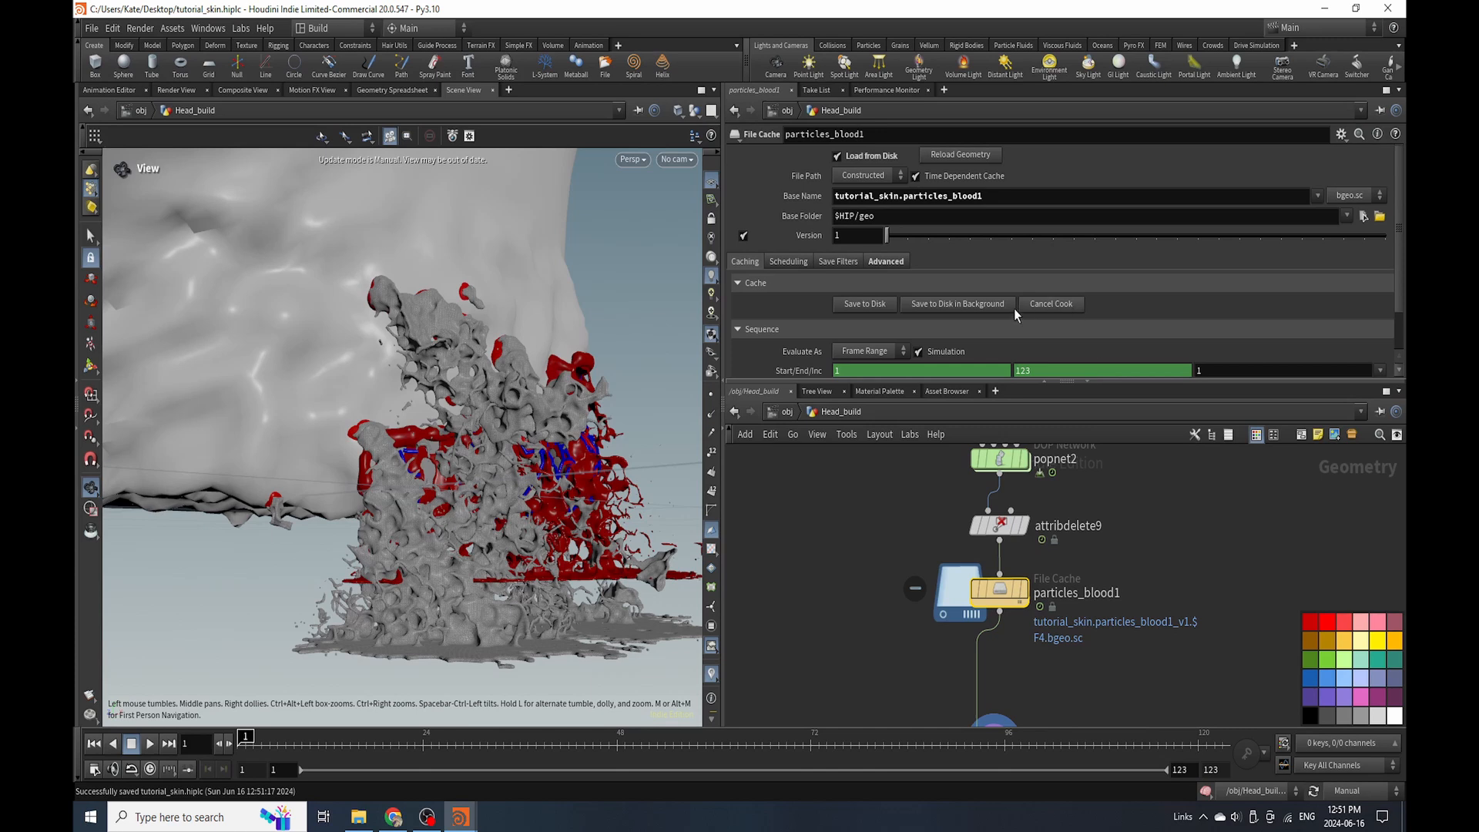
{"action": "left_click", "coordinate": [1001, 307]}
{"action": "left_click", "coordinate": [985, 355]}
Add a File Cache node after particlefluidsurface2 and name it mesh_blood.
{"action": "middle_click_drag", "start_coordinate": [1035, 666], "coordinate": [1026, 528]}
{"action": "key", "text": "Tab"}
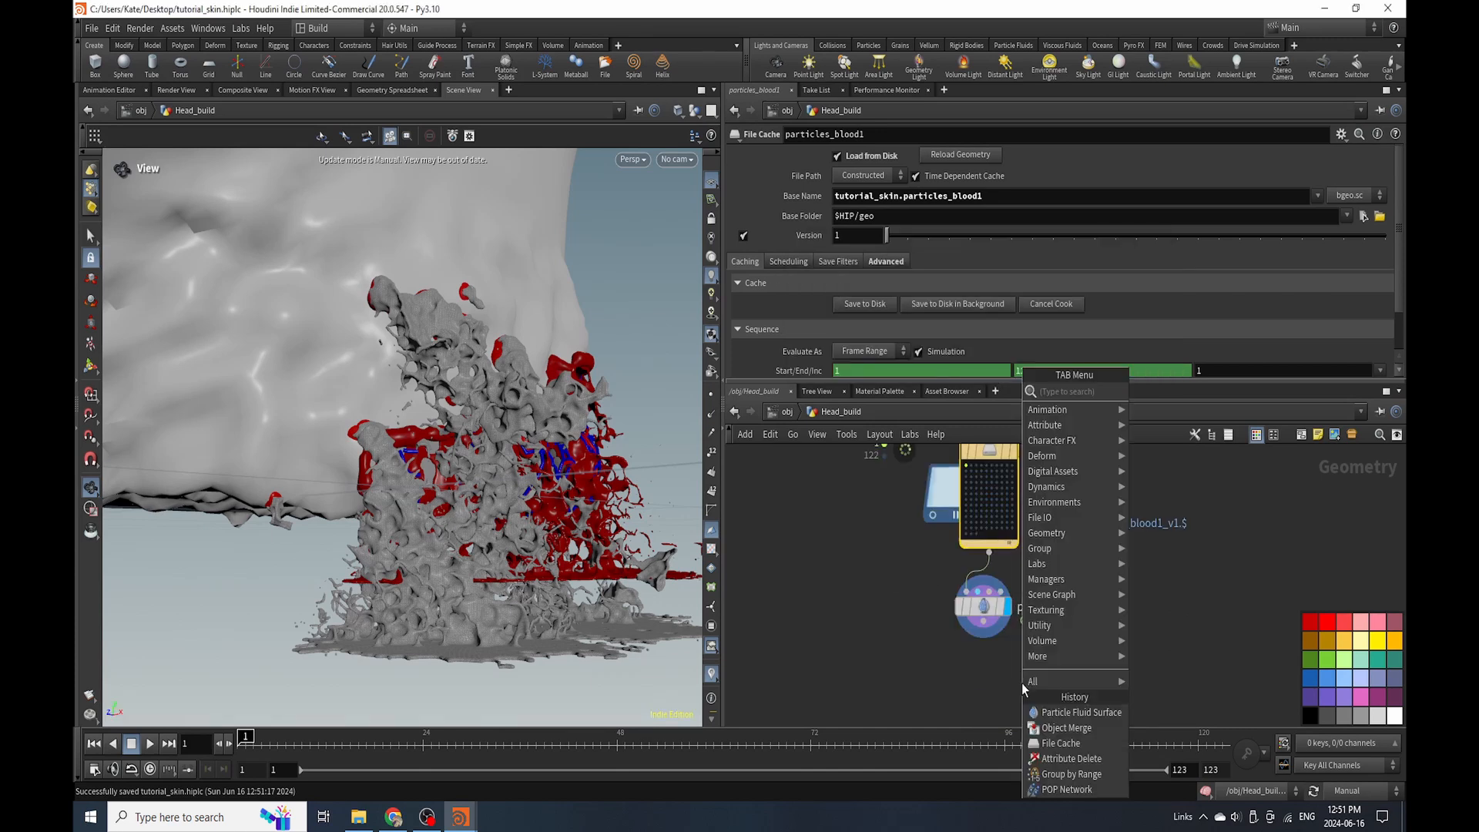
{"action": "type", "text": "file"}
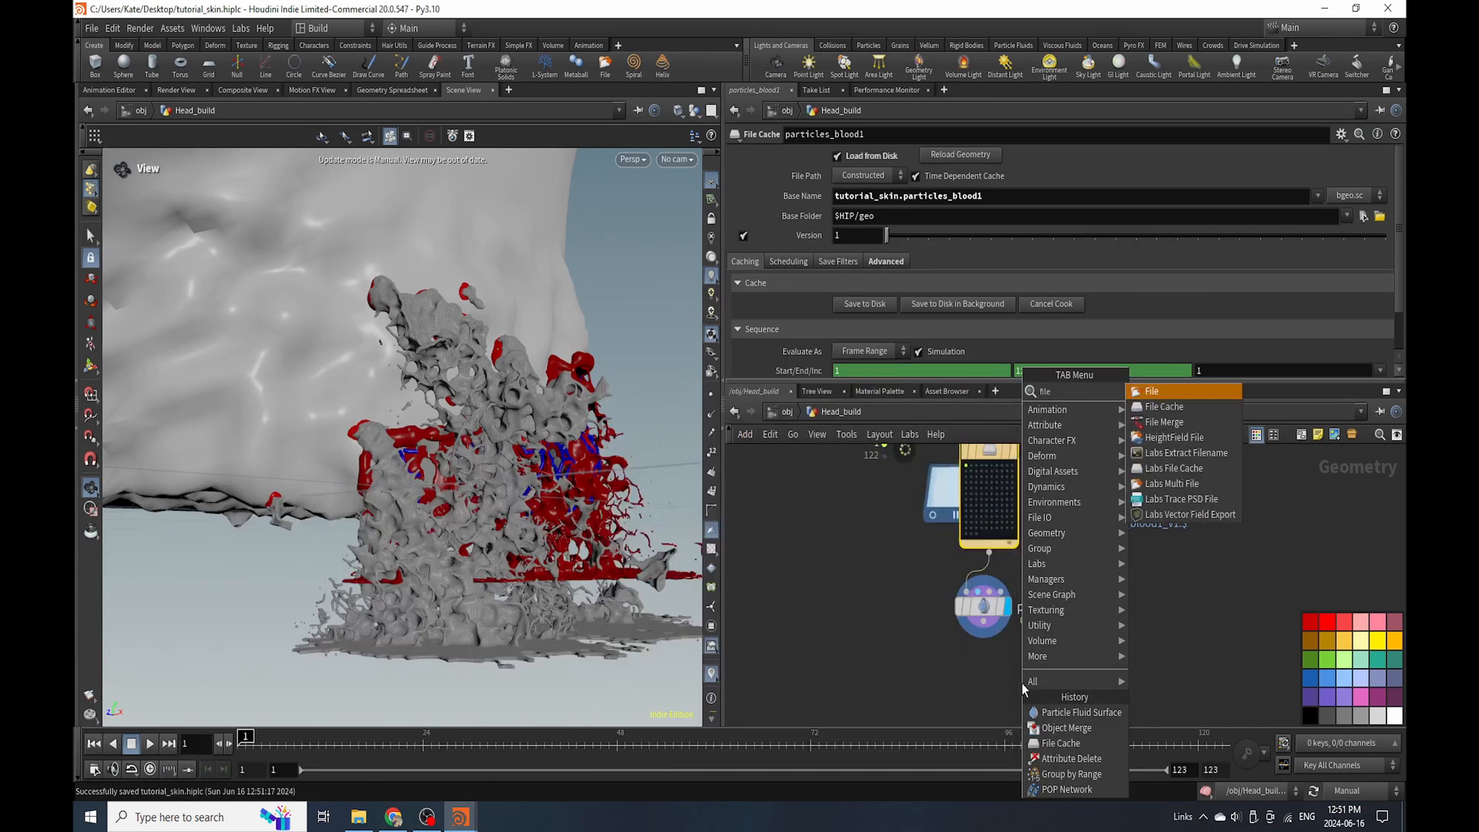
{"action": "left_click", "coordinate": [1150, 407]}
{"action": "left_click", "coordinate": [984, 682]}
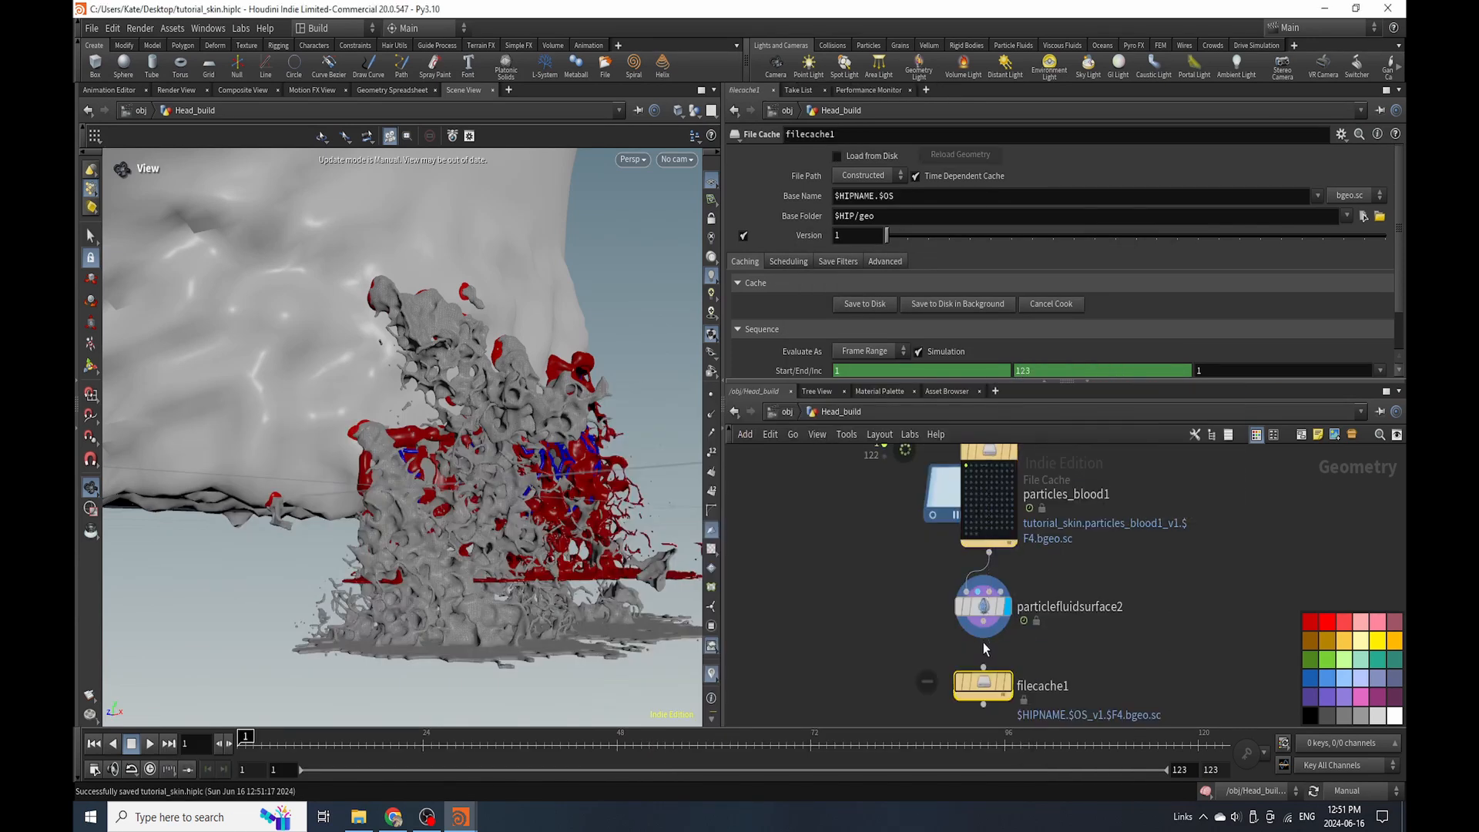
{"action": "double_click", "coordinate": [1061, 688]}
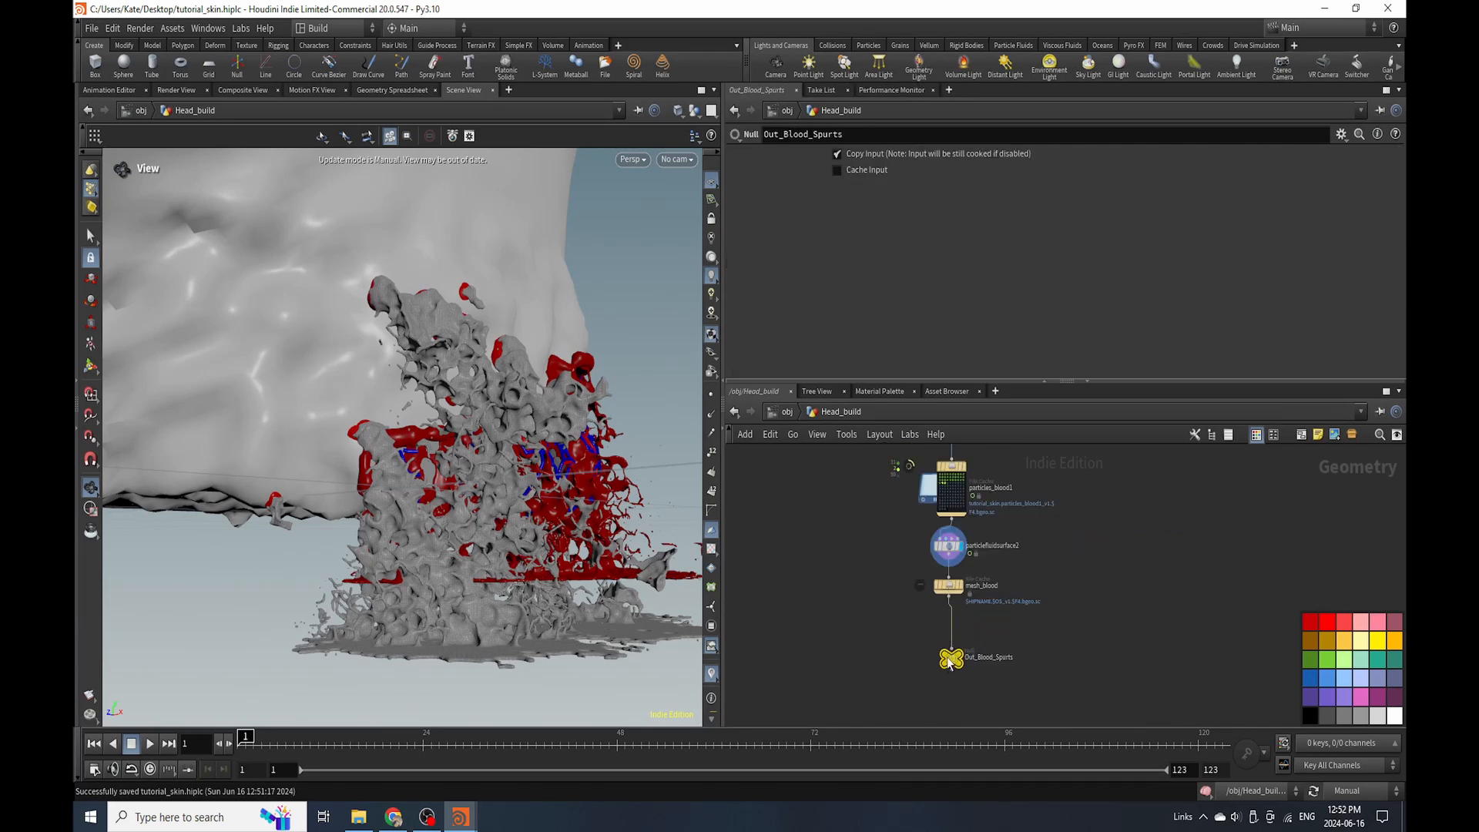
Line up the Out_Blood_Spurts null beneath mesh_blood in the Head_build network.
{"action": "left_click_drag", "start_coordinate": [951, 667], "coordinate": [948, 659]}
{"action": "scroll", "coordinate": [946, 665], "scroll_direction": "down", "scroll_amount": 5}
{"action": "scroll", "coordinate": [947, 667], "scroll_direction": "down", "scroll_amount": 3}
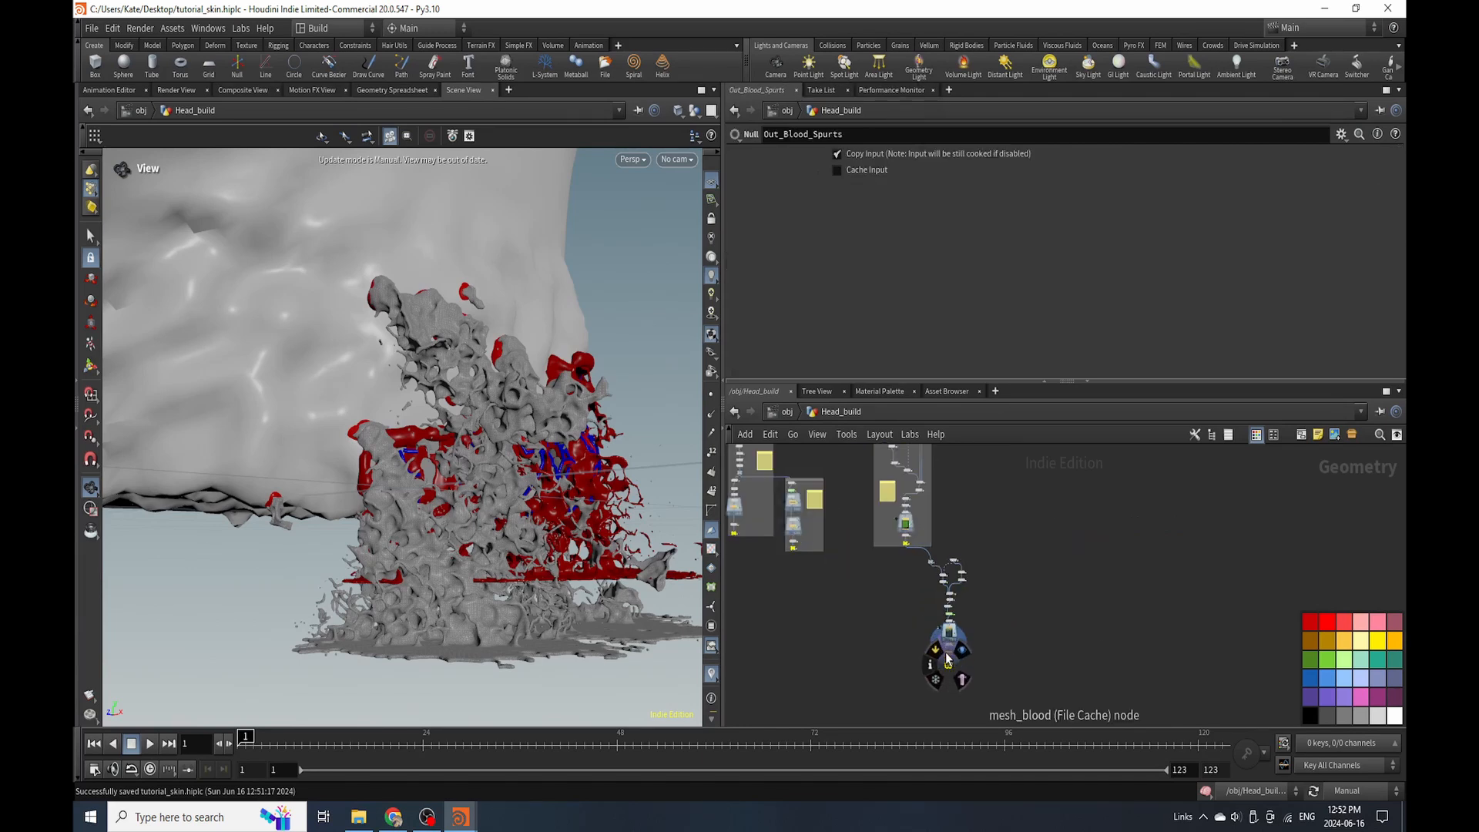
Enclose the blood-spurt node chain, from extractcentroid1 down to the Out_Blood_Spurts null, in a network box.
{"action": "left_click_drag", "start_coordinate": [910, 566], "coordinate": [983, 696]}
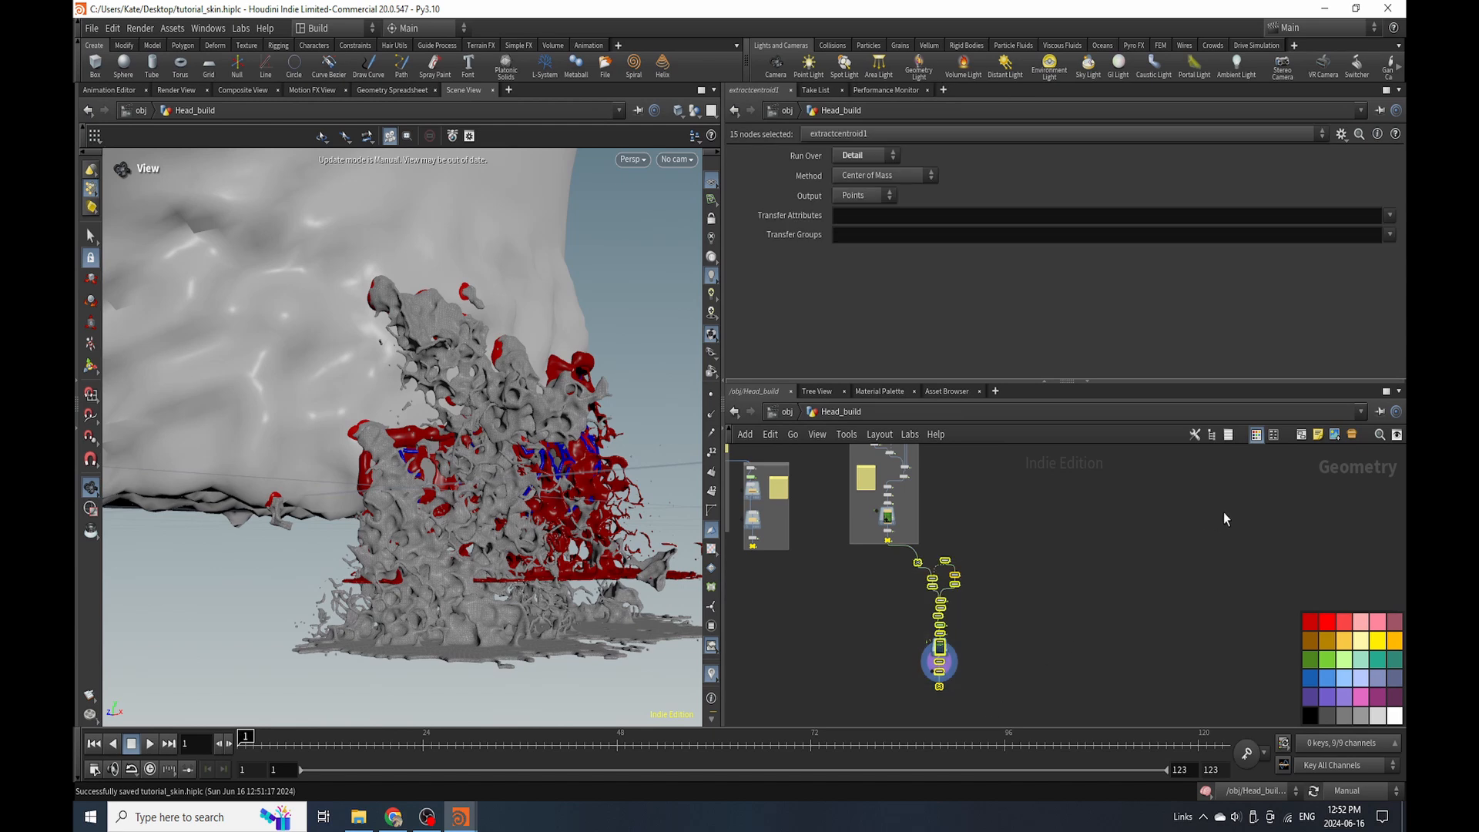
{"action": "left_click", "coordinate": [1300, 436]}
{"action": "scroll", "coordinate": [995, 667], "scroll_direction": "up", "scroll_amount": 4}
{"action": "left_click_drag", "start_coordinate": [944, 624], "coordinate": [1009, 625]}
{"action": "scroll", "coordinate": [958, 576], "scroll_direction": "up", "scroll_amount": 4}
{"action": "left_click", "coordinate": [958, 579]}
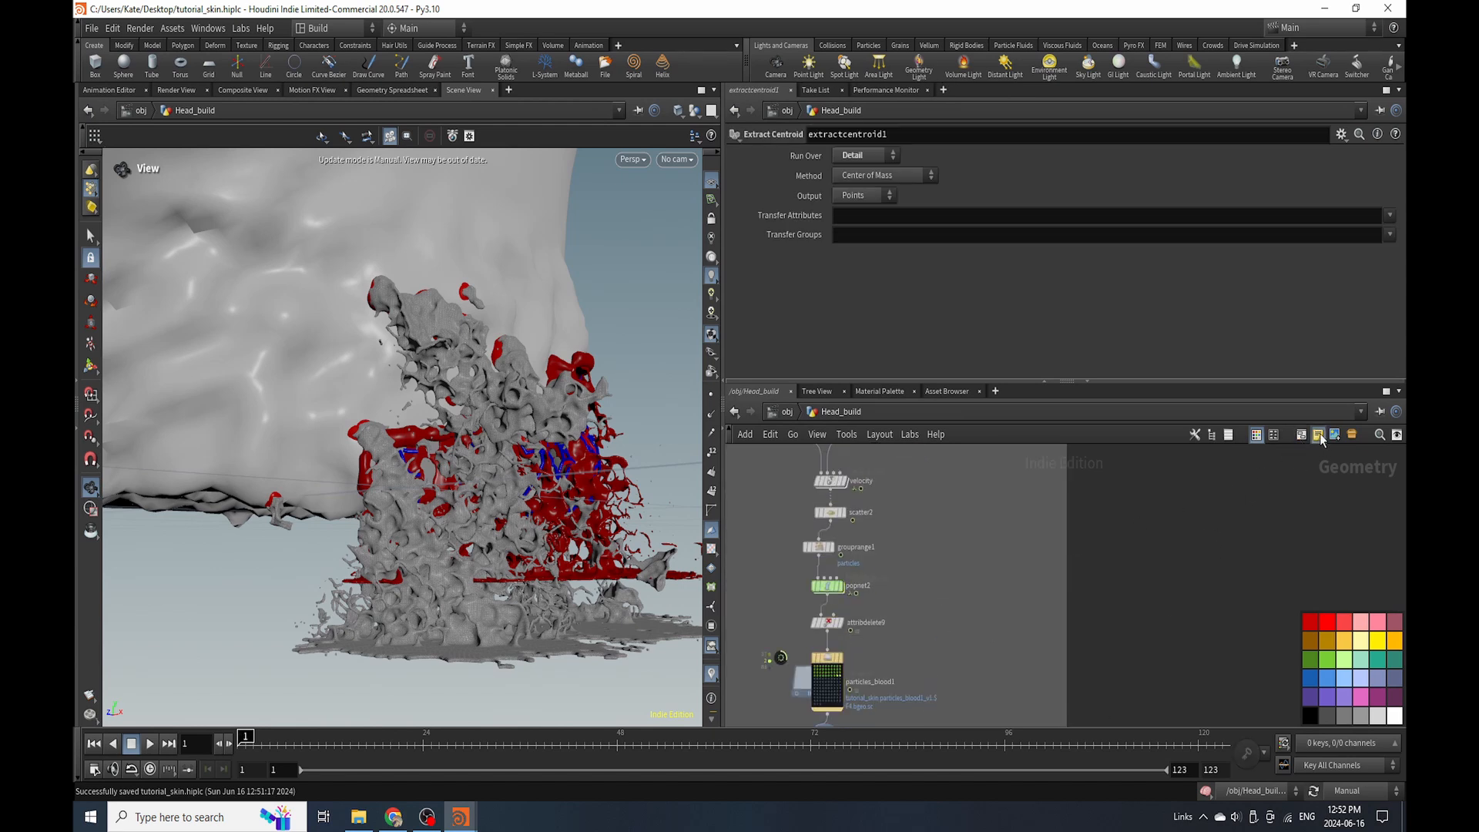
Add a sticky note reading Blood Spurts inside the new network box.
{"action": "left_click", "coordinate": [1318, 434]}
{"action": "scroll", "coordinate": [1007, 564], "scroll_direction": "up", "scroll_amount": 4}
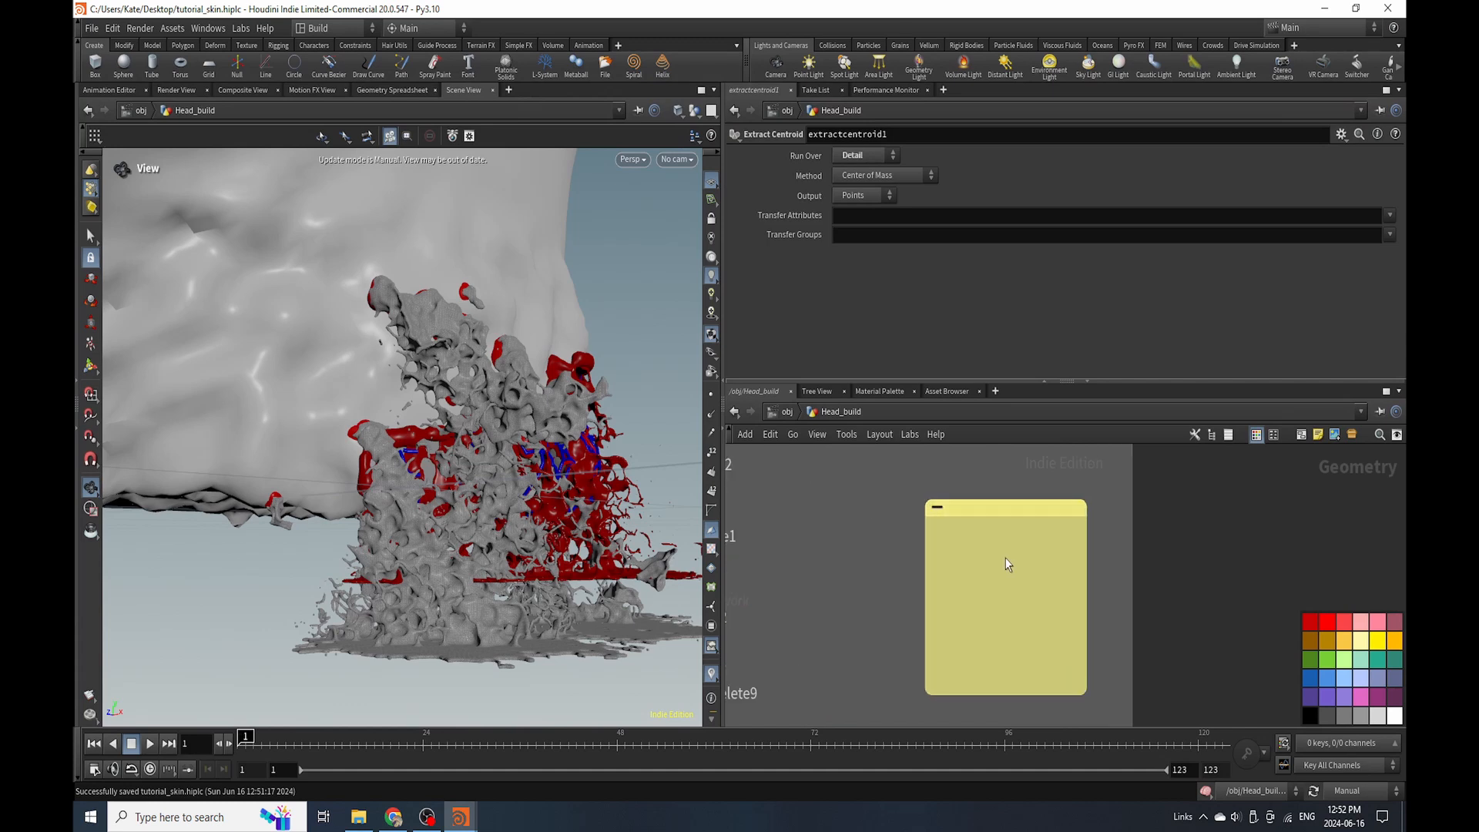
{"action": "left_click", "coordinate": [1005, 558]}
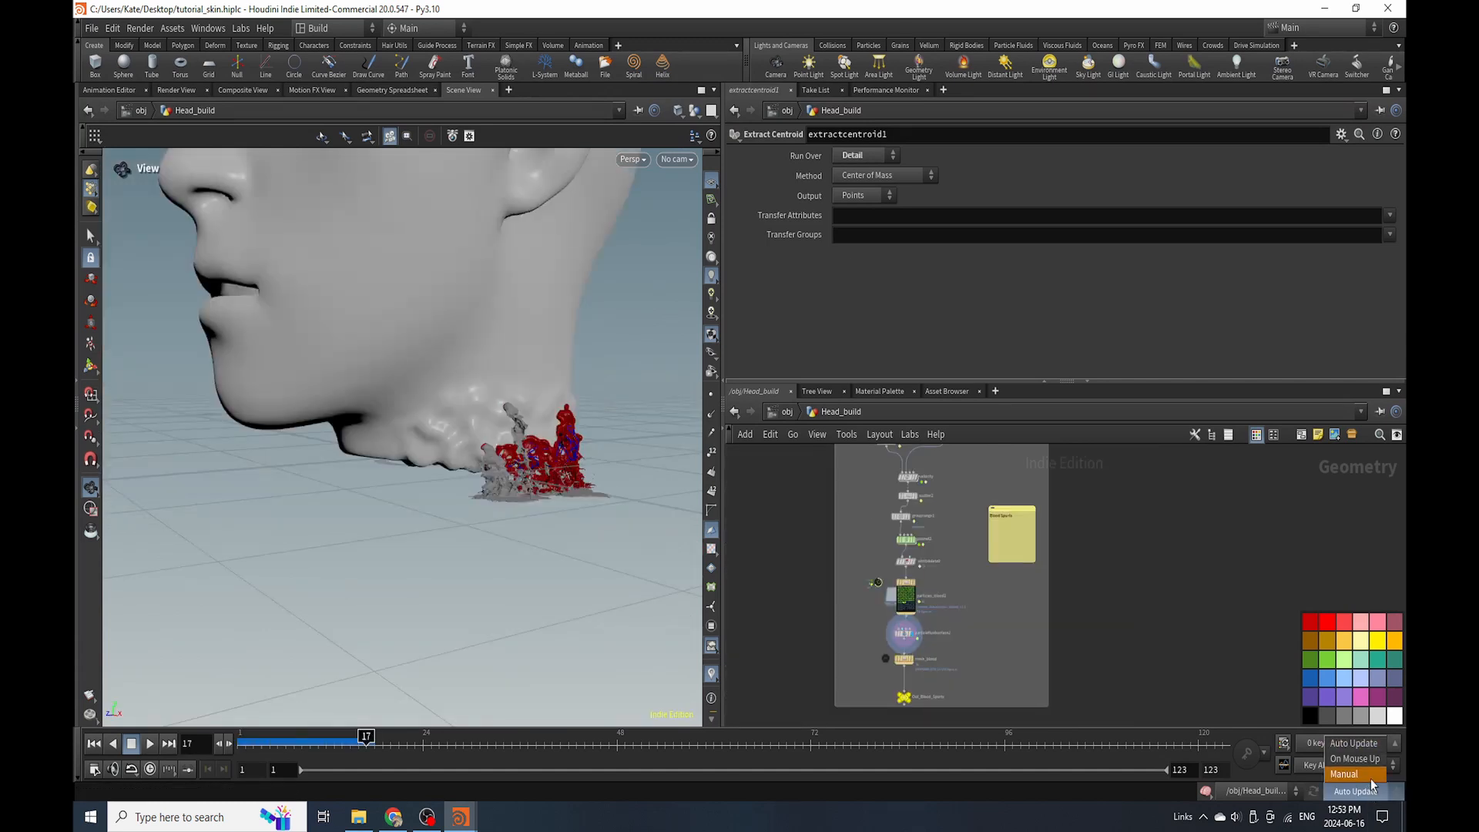
Inside popnet2, set the Impulse Activation of the source_first_input1 POP Source to $F<10.
{"action": "scroll", "coordinate": [908, 554], "scroll_direction": "up", "scroll_amount": 2}
{"action": "double_click", "coordinate": [885, 489]}
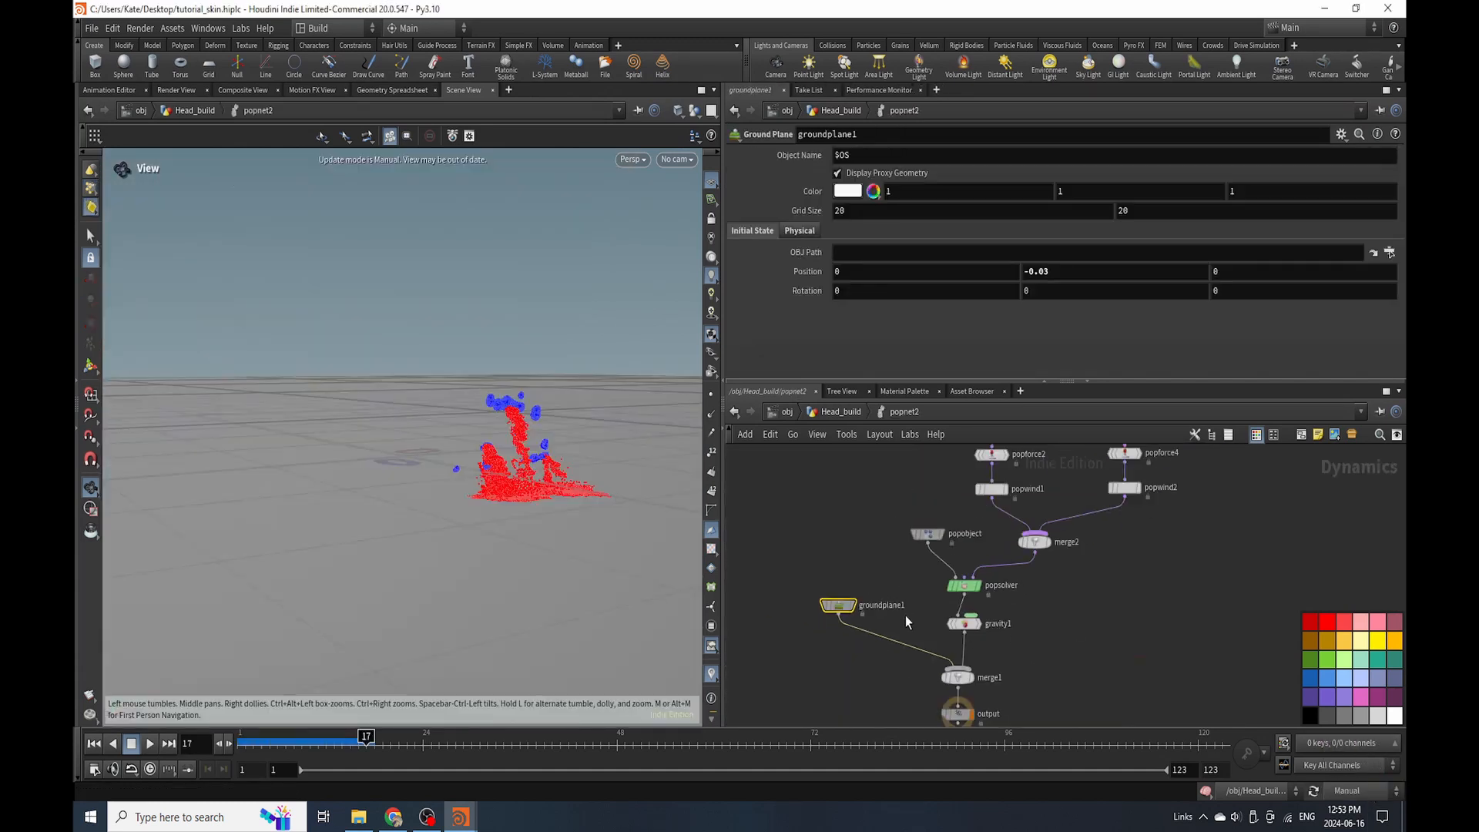
{"action": "scroll", "coordinate": [1029, 490], "scroll_direction": "up", "scroll_amount": 3}
{"action": "scroll", "coordinate": [1020, 544], "scroll_direction": "down", "scroll_amount": 3}
{"action": "scroll", "coordinate": [1013, 495], "scroll_direction": "up", "scroll_amount": 3}
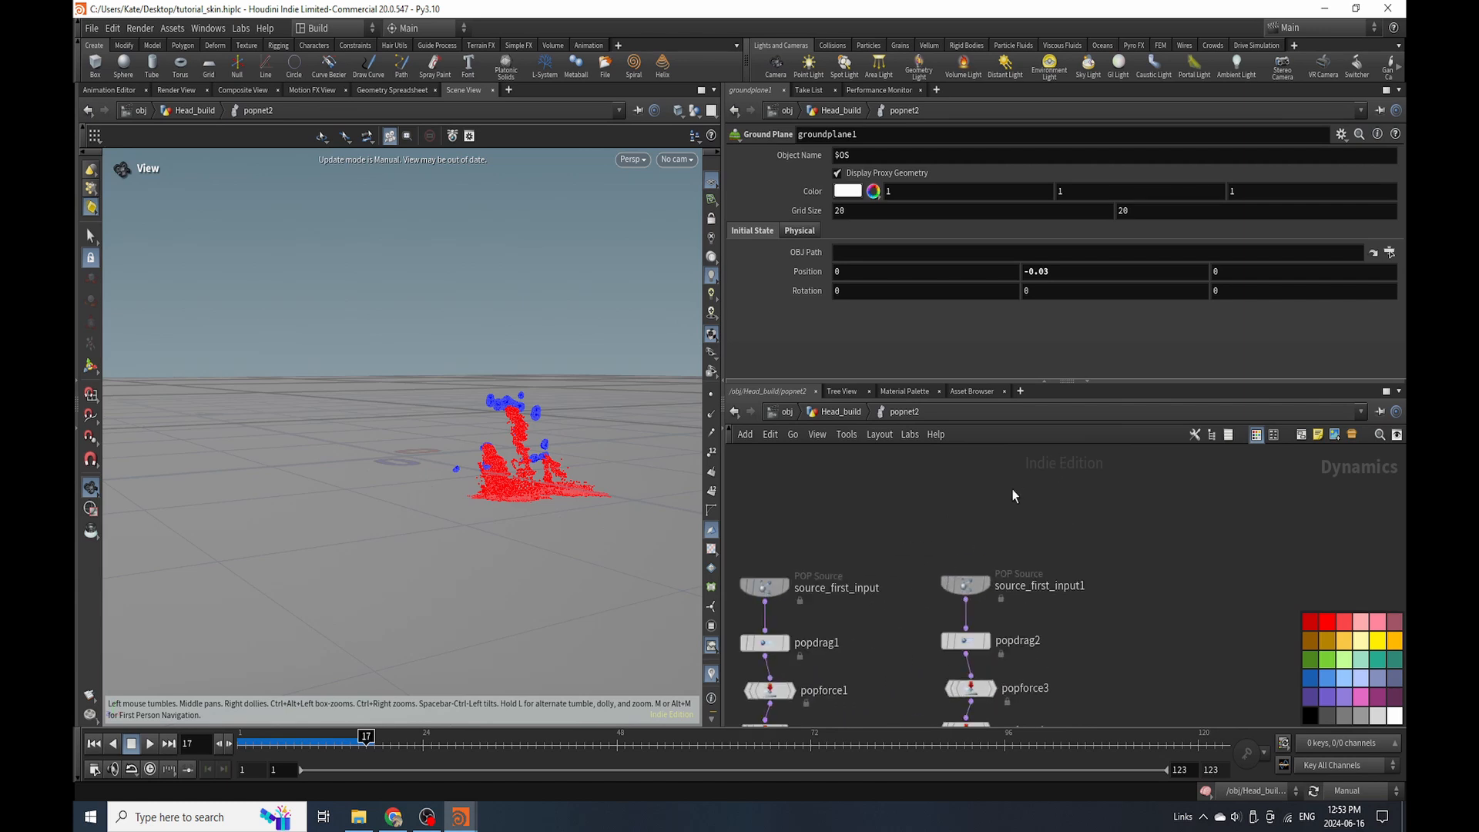
{"action": "left_click", "coordinate": [972, 579]}
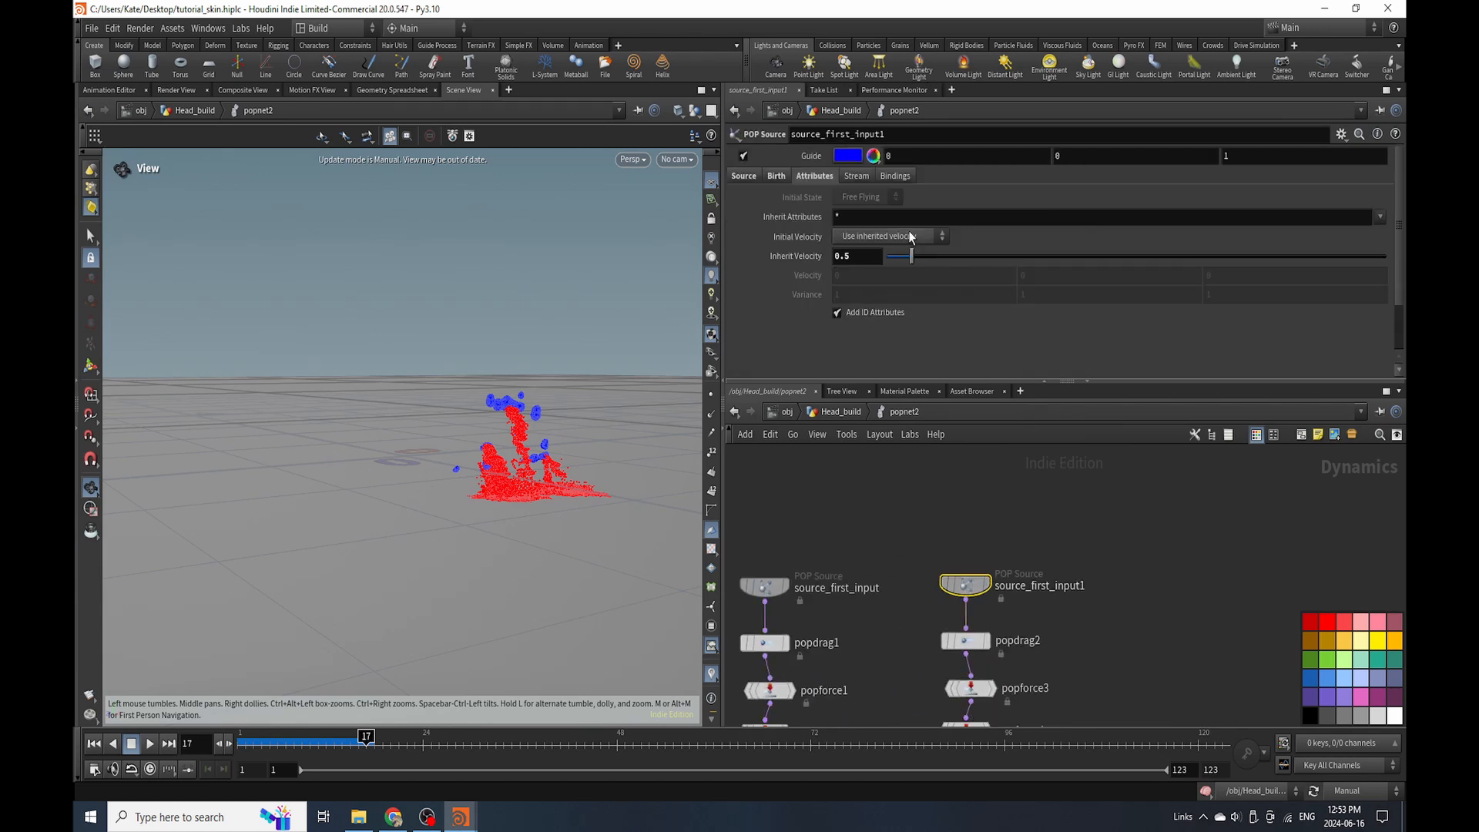
{"action": "left_click", "coordinate": [775, 175]}
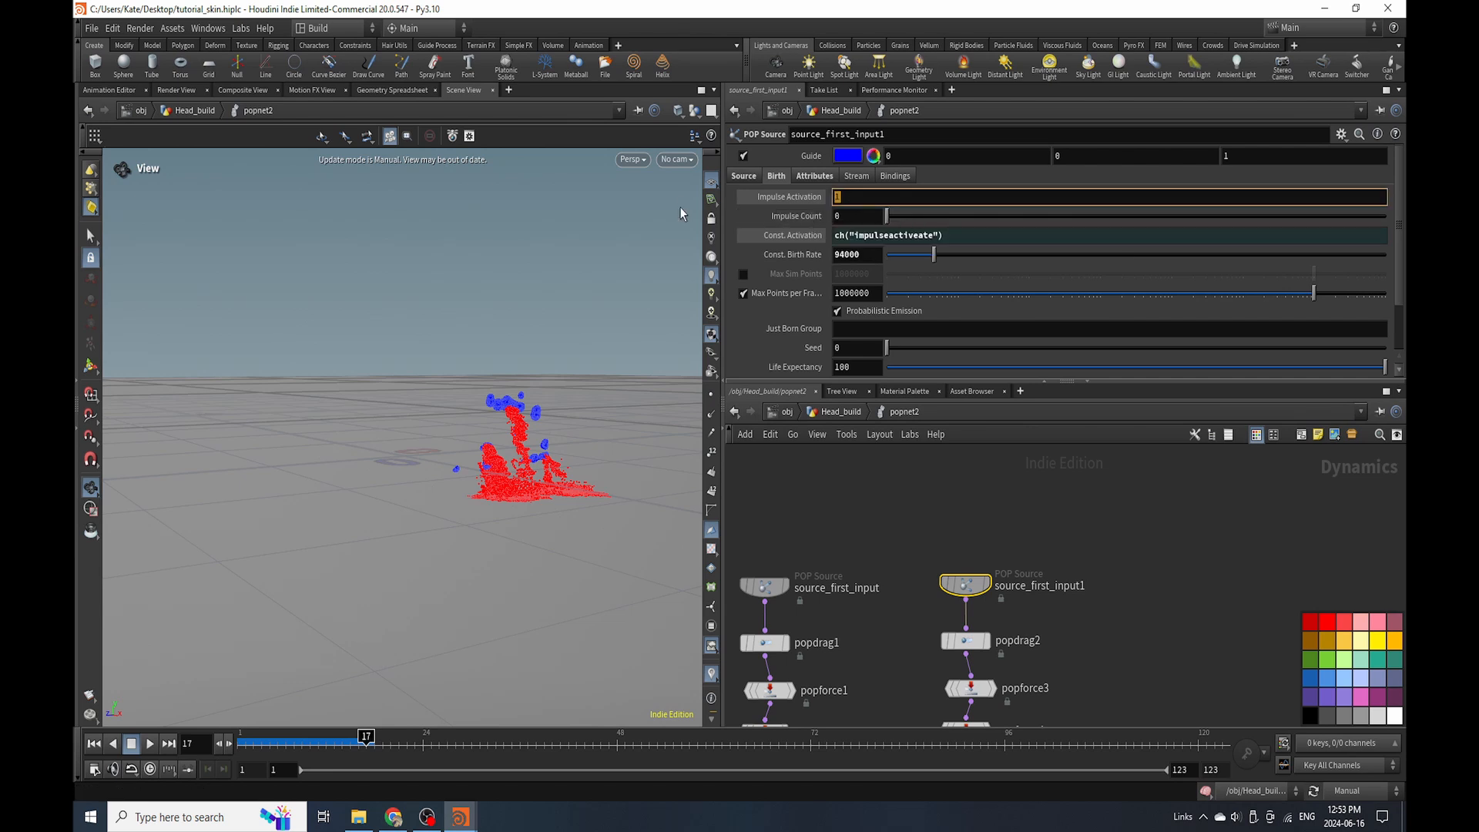
{"action": "type", "text": "$F<"}
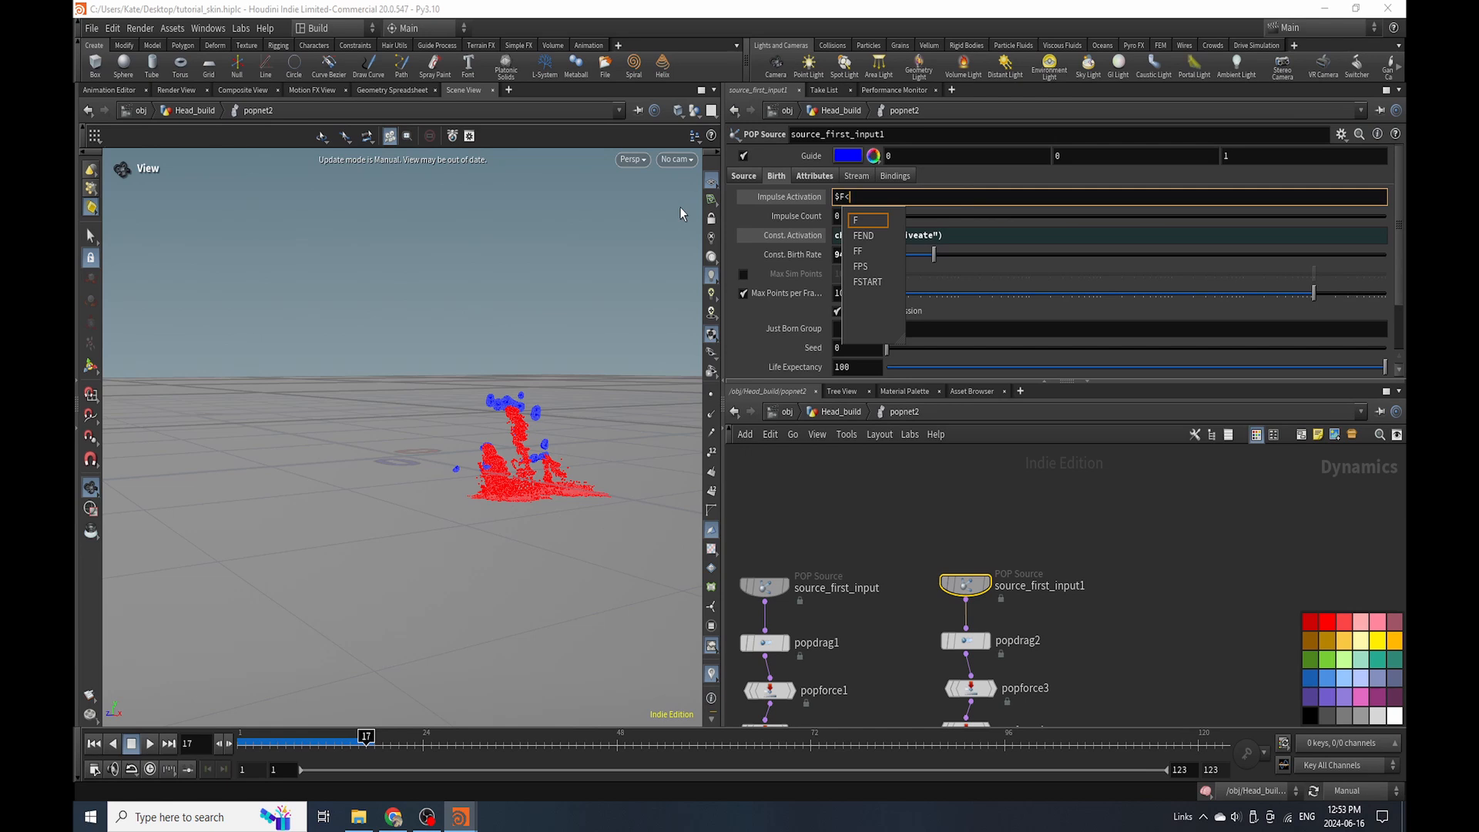
{"action": "type", "text": "10"}
{"action": "key", "text": "Return"}
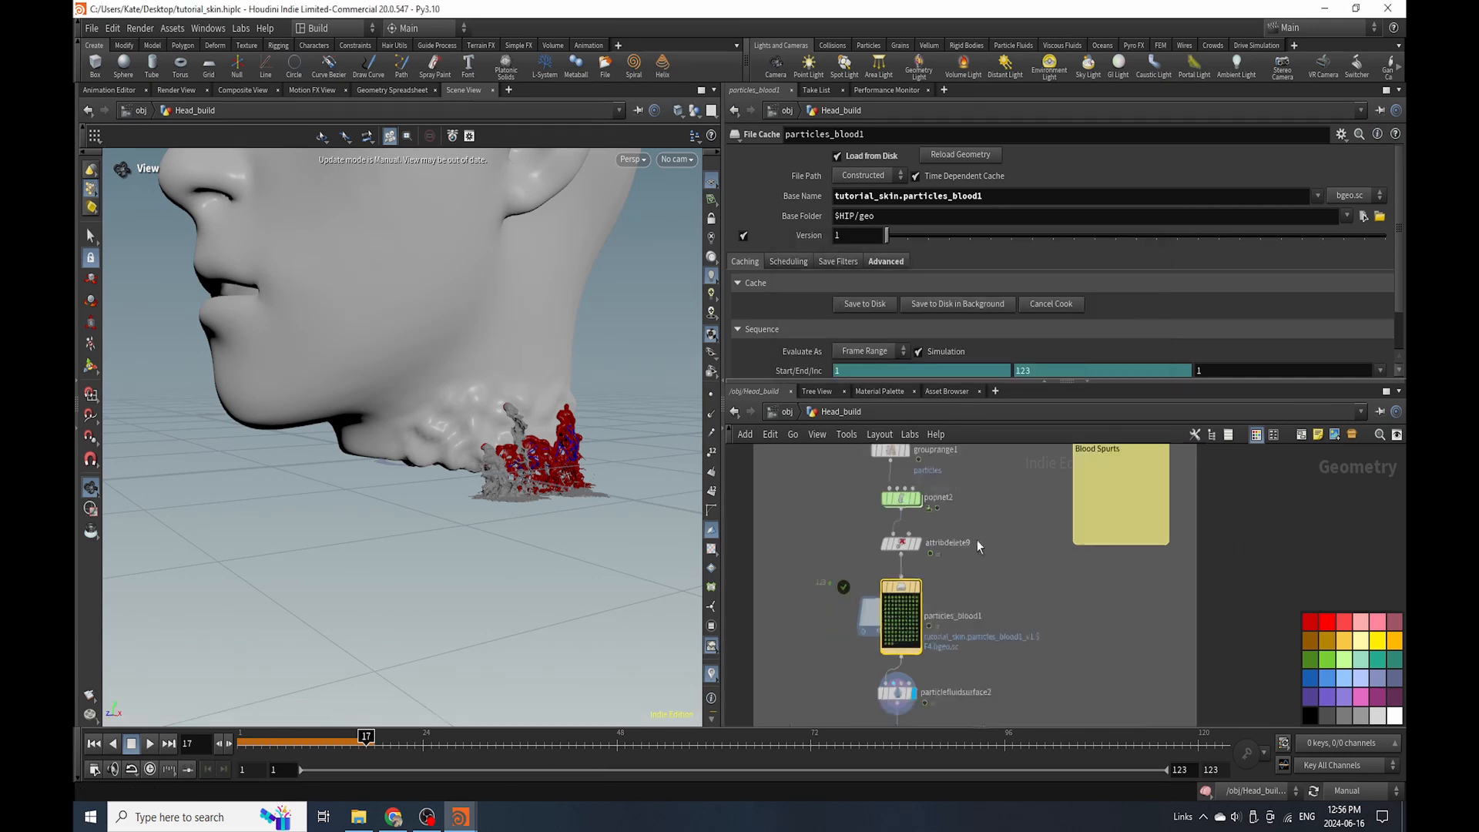
Save the mesh_blood file cache to disk in the background.
{"action": "scroll", "coordinate": [955, 613], "scroll_direction": "up", "scroll_amount": 5}
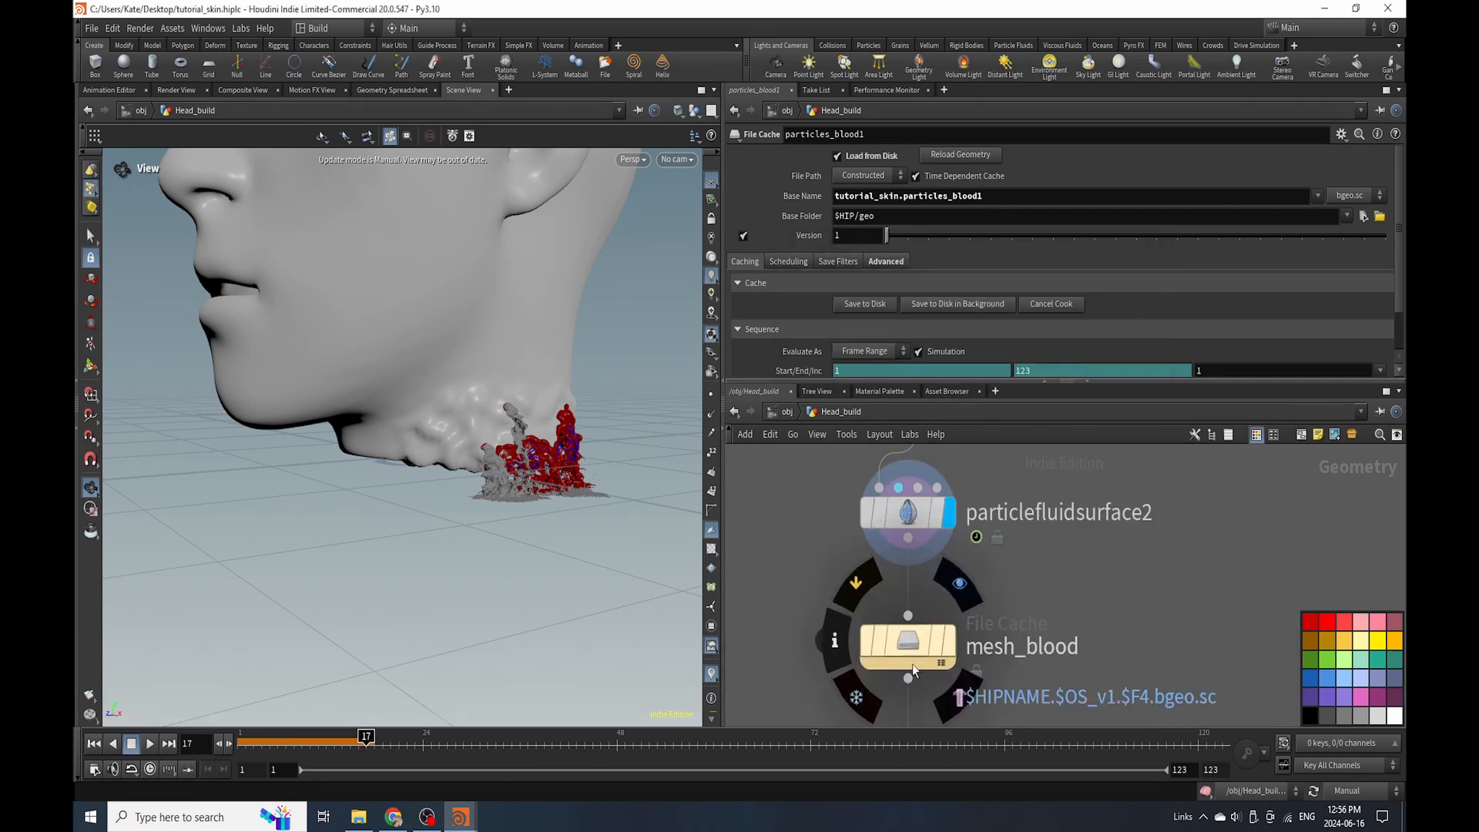
{"action": "left_click_drag", "start_coordinate": [912, 664], "coordinate": [912, 629]}
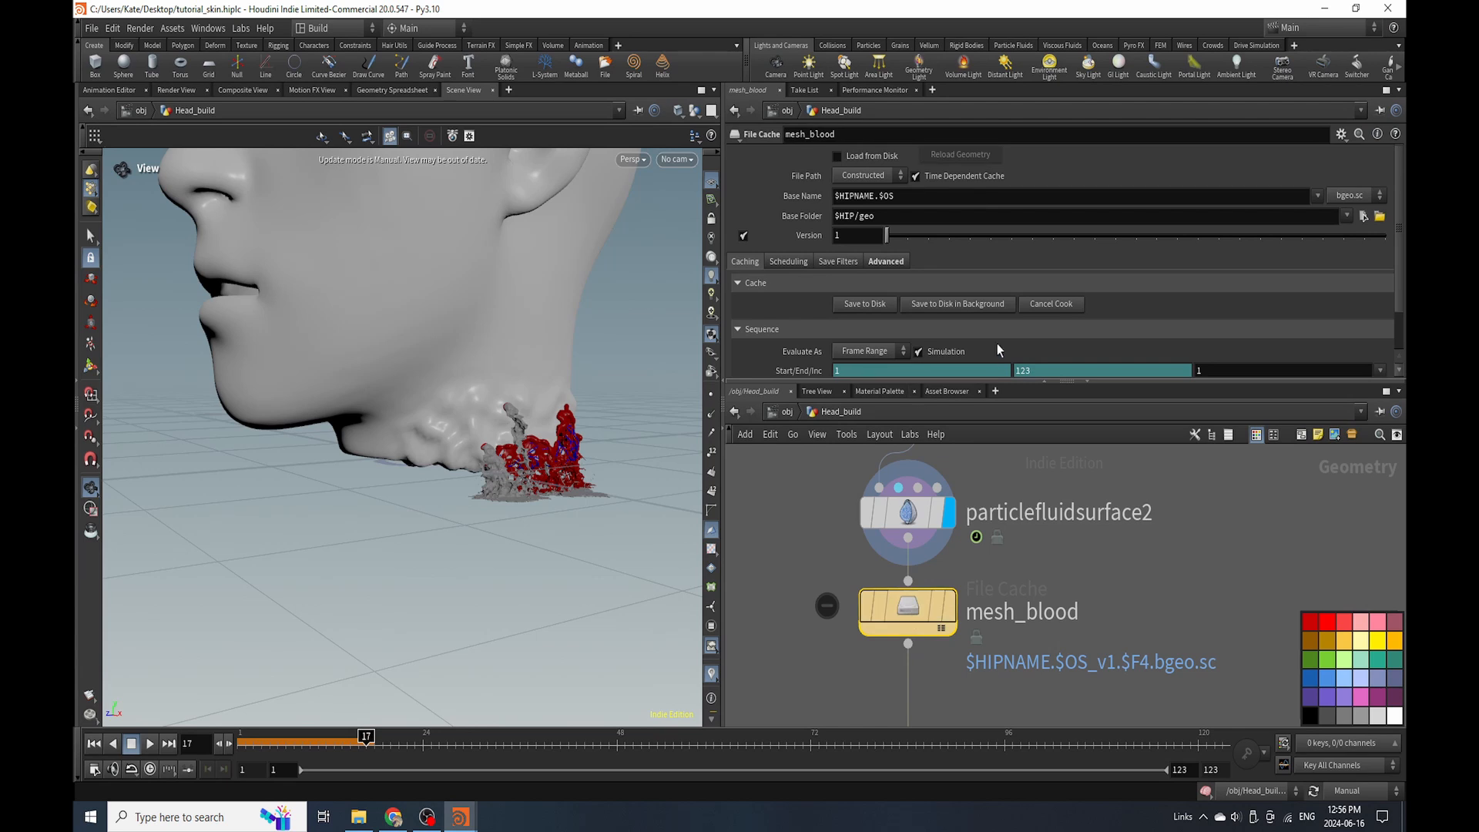
{"action": "left_click", "coordinate": [978, 305]}
{"action": "left_click", "coordinate": [973, 351]}
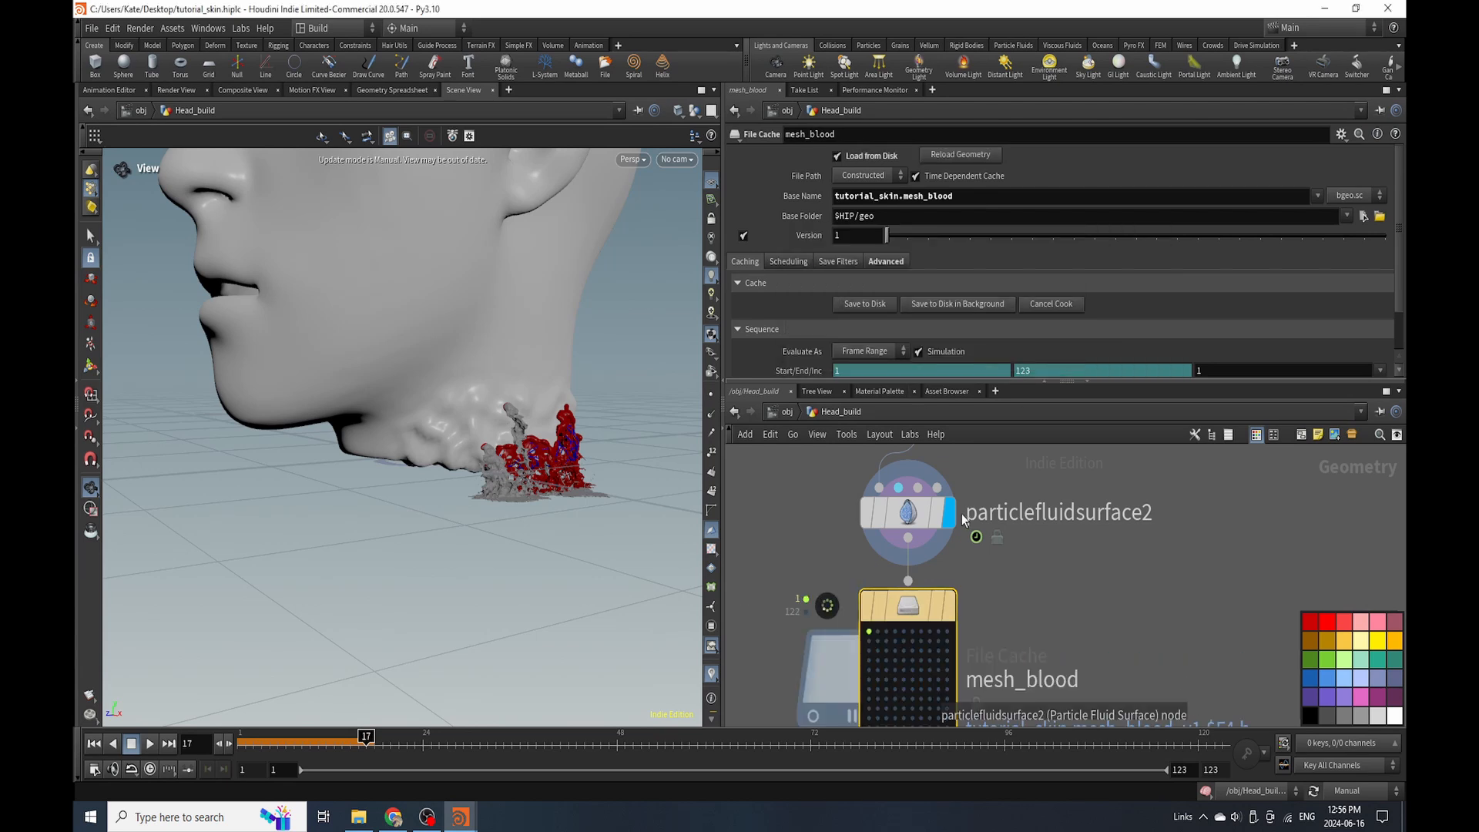
Select the Out_Blood_Spurts null below mesh_blood and make it the displayed node.
{"action": "scroll", "coordinate": [962, 518], "scroll_direction": "down", "scroll_amount": 5}
{"action": "scroll", "coordinate": [973, 613], "scroll_direction": "up", "scroll_amount": 5}
{"action": "left_click", "coordinate": [941, 644]}
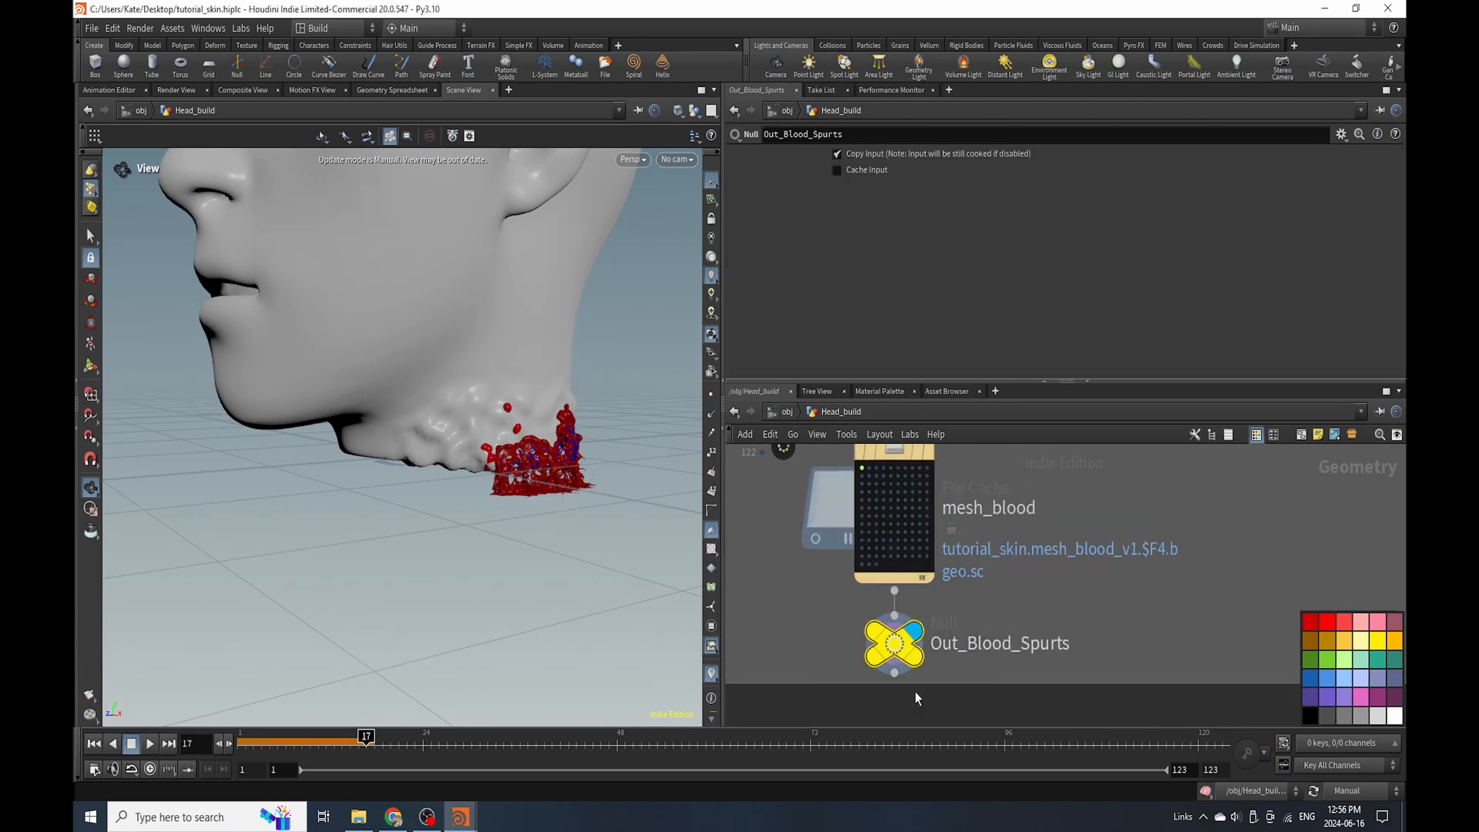
{"action": "scroll", "coordinate": [925, 670], "scroll_direction": "down", "scroll_amount": 4}
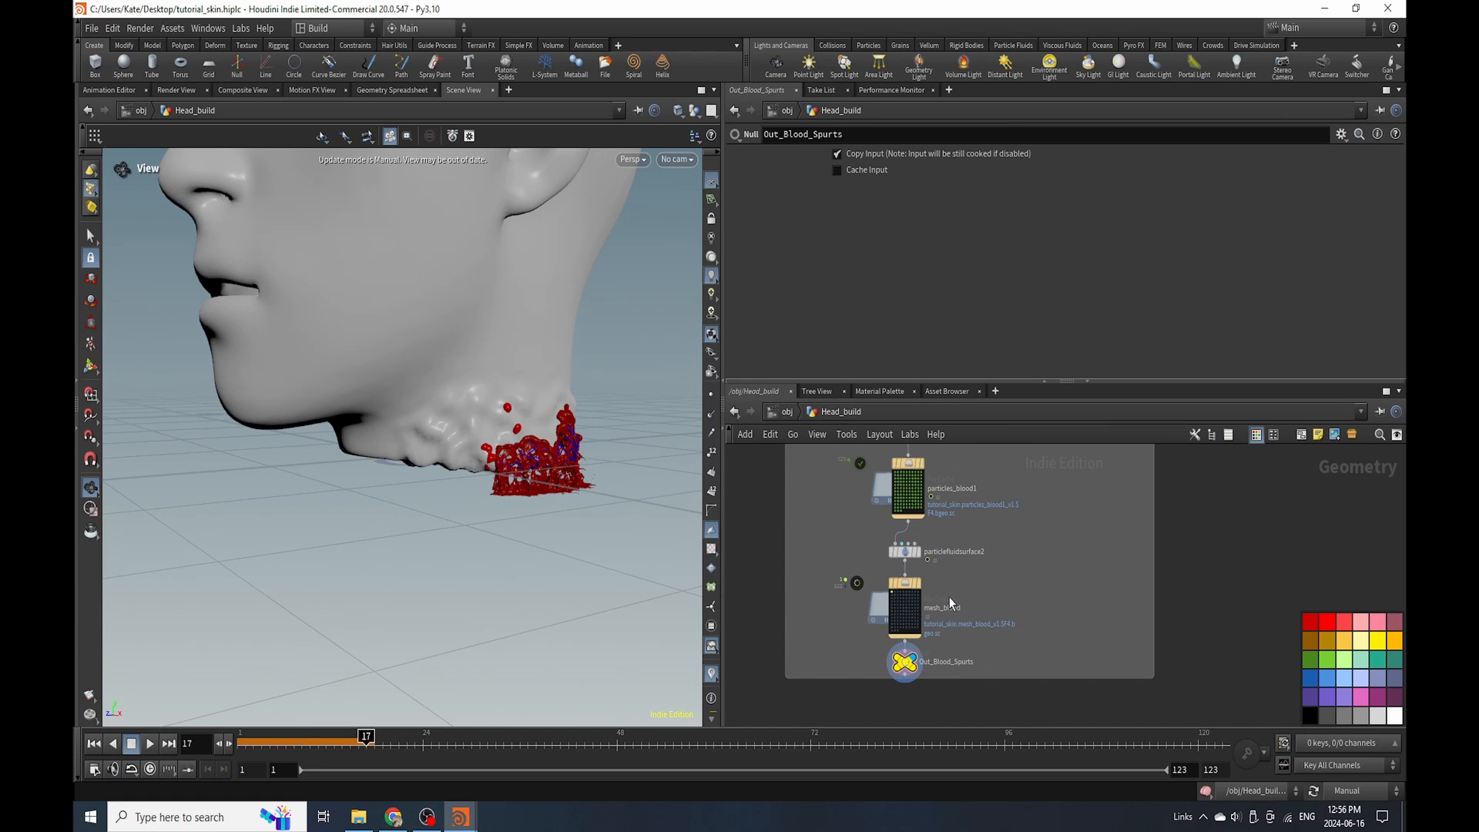
Go up to the object level and add a Geometry object named blood_spurts below boils.
{"action": "left_click", "coordinate": [786, 412]}
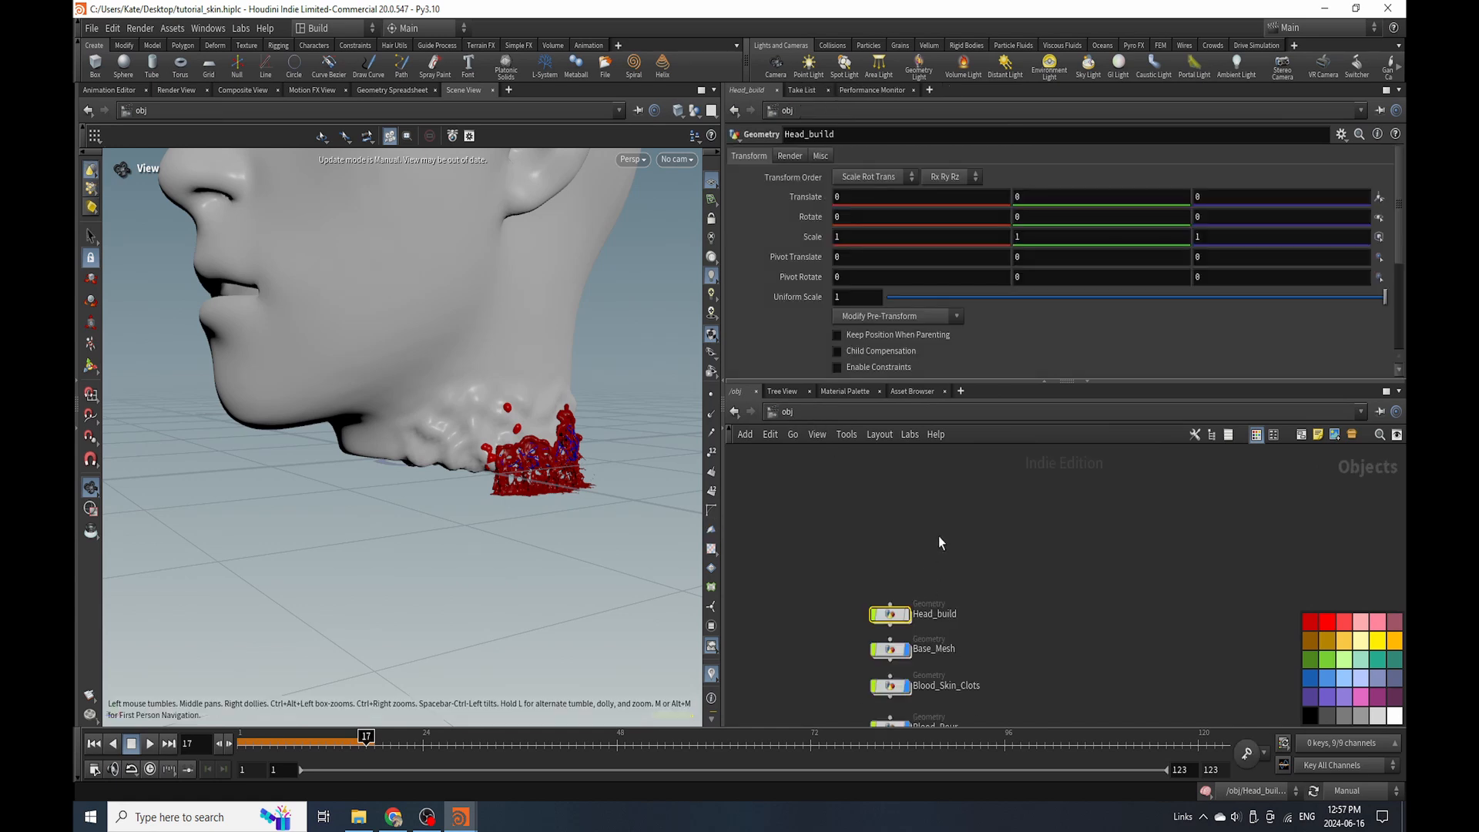
{"action": "scroll", "coordinate": [924, 616], "scroll_direction": "up", "scroll_amount": 3}
{"action": "key", "text": "Tab"}
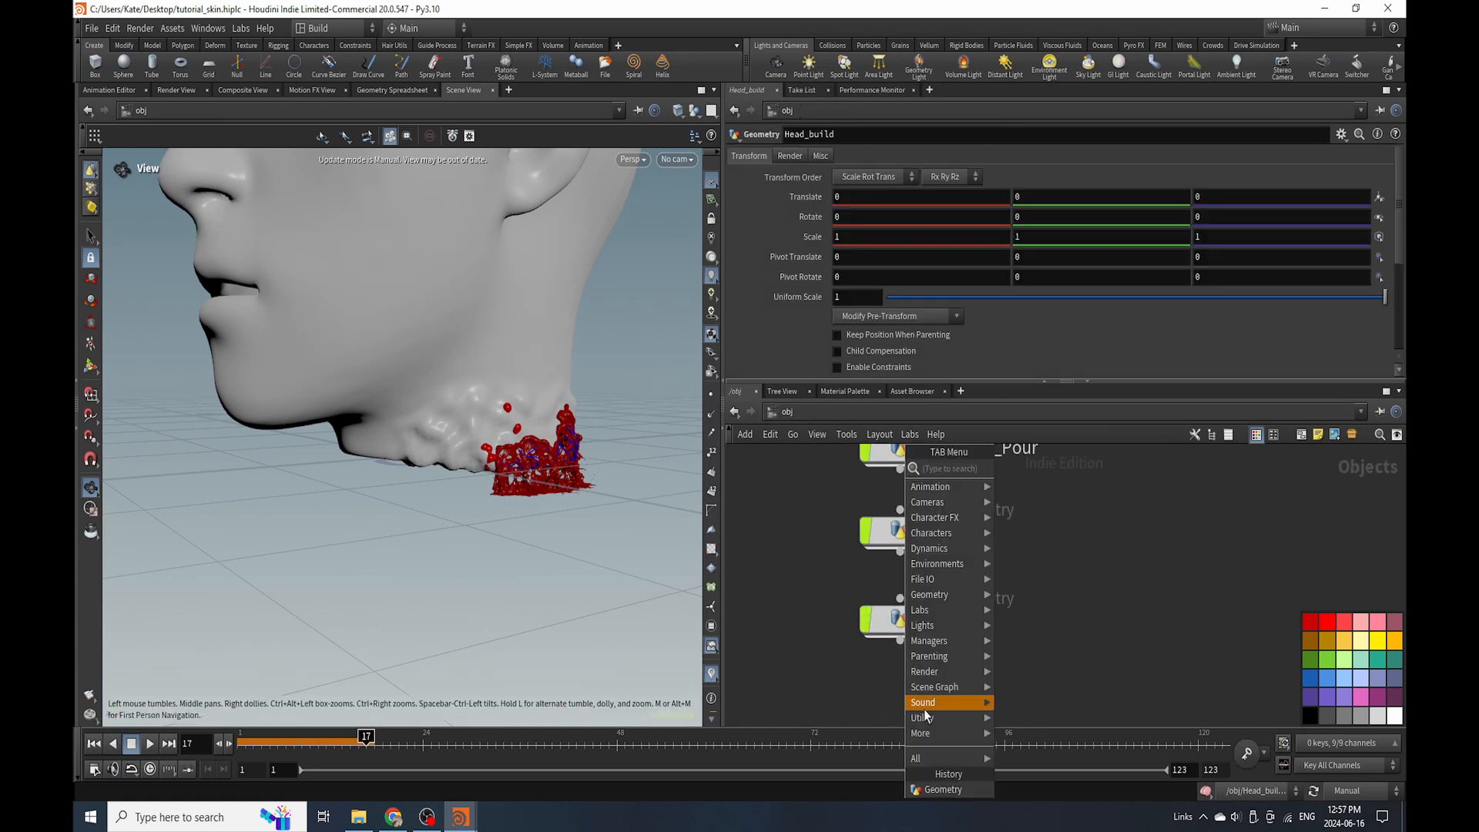
{"action": "left_click", "coordinate": [943, 789]}
{"action": "left_click", "coordinate": [930, 698]}
{"action": "double_click", "coordinate": [983, 698]}
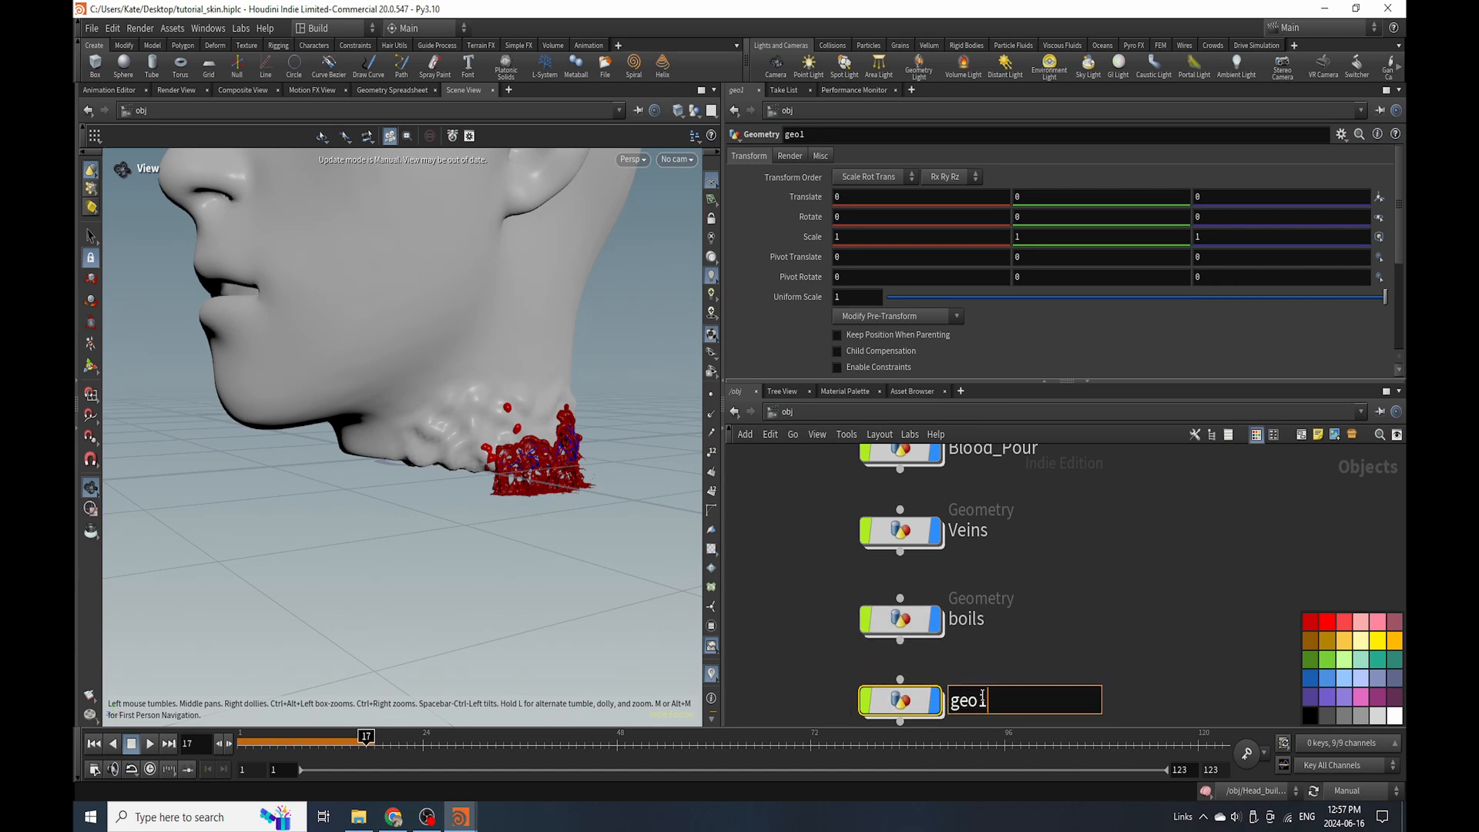
{"action": "type", "text": "blood_spurts"}
{"action": "key", "text": "Return"}
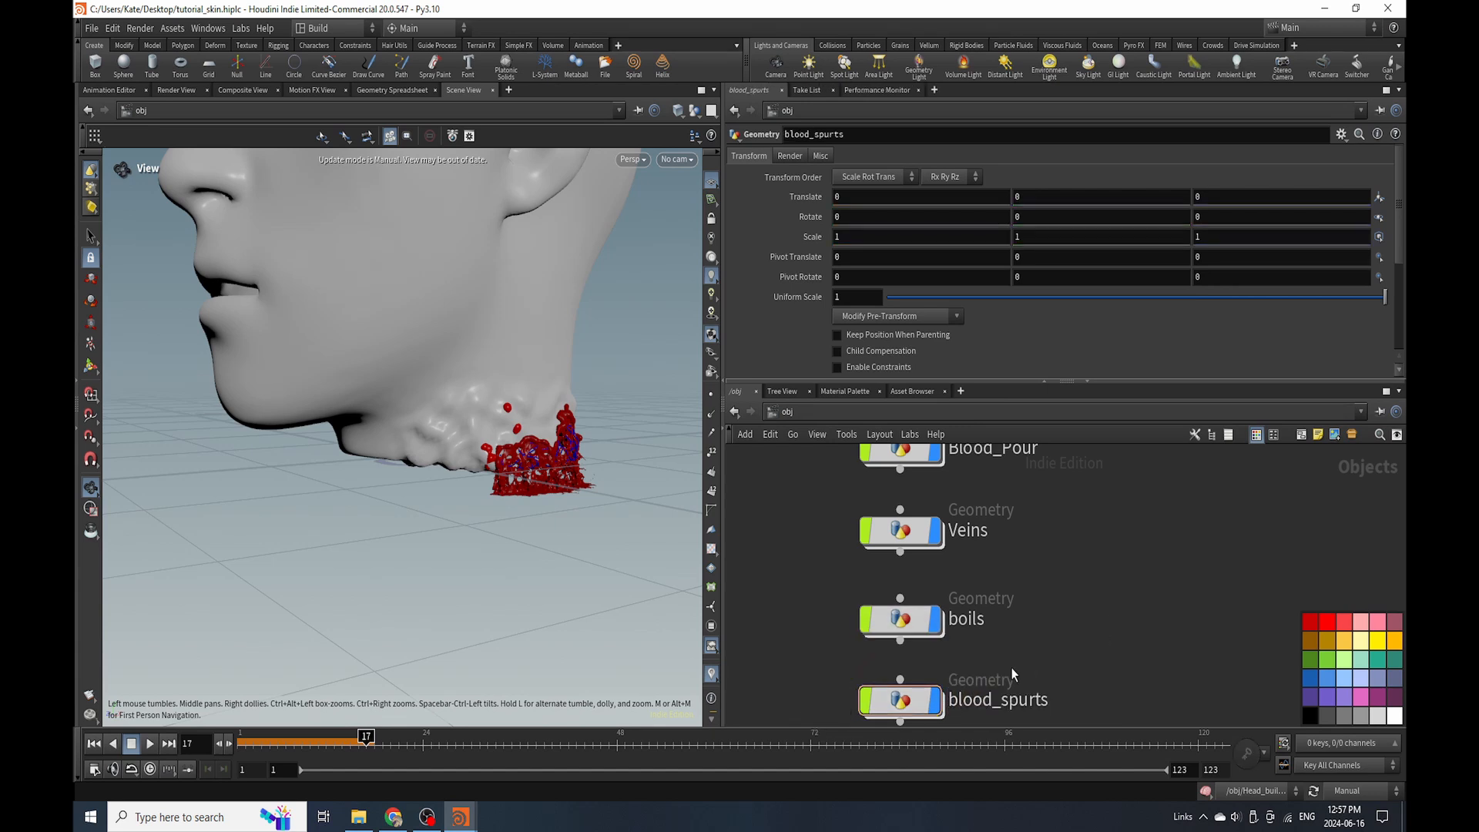
Inside blood_spurts, add an Object Merge of /obj/Head_build/Out_Blood_Spurts with its transform set to Into This Object.
{"action": "double_click", "coordinate": [897, 707]}
{"action": "key", "text": "Tab"}
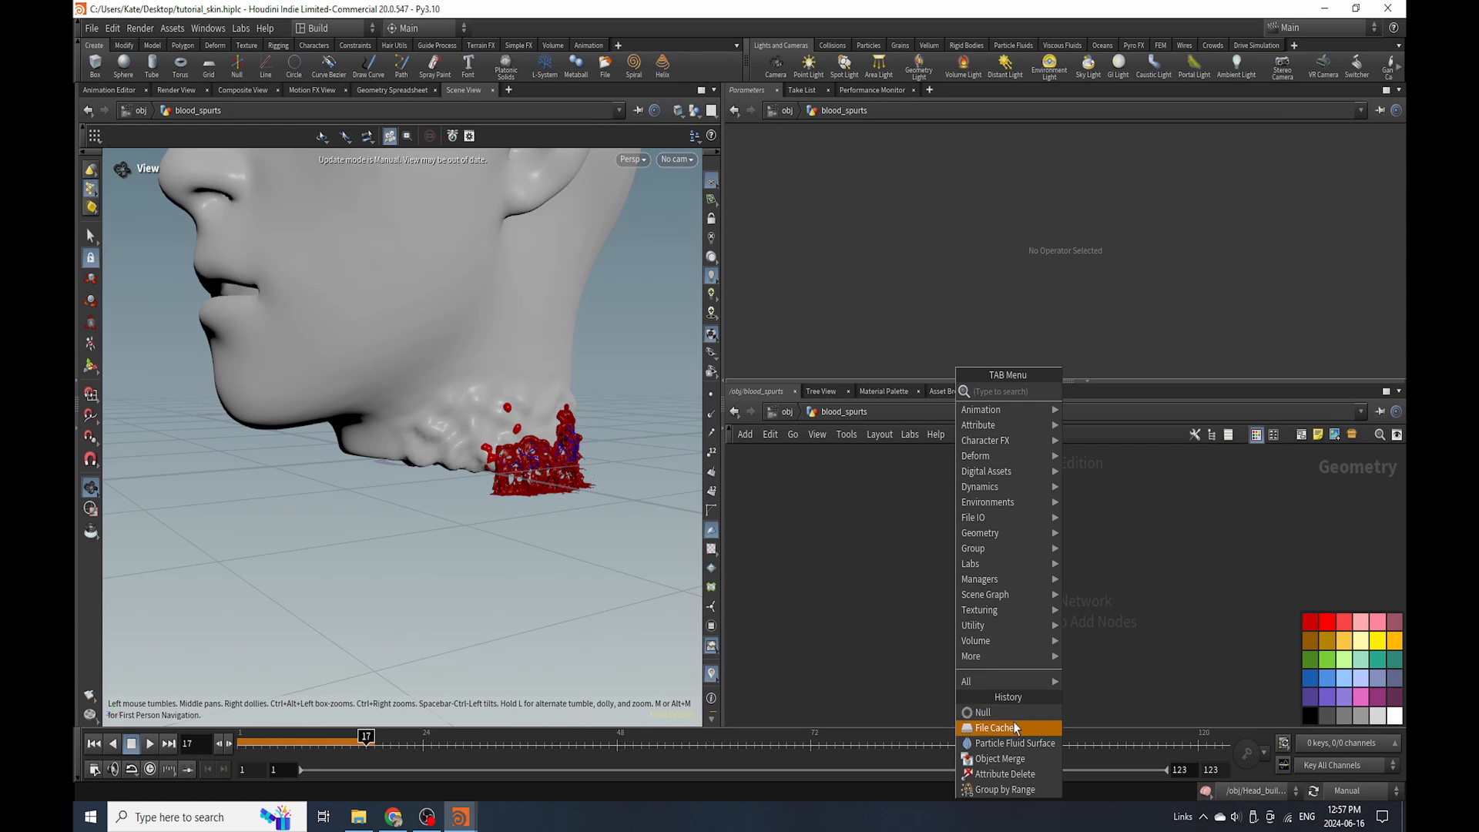
{"action": "left_click", "coordinate": [999, 757]}
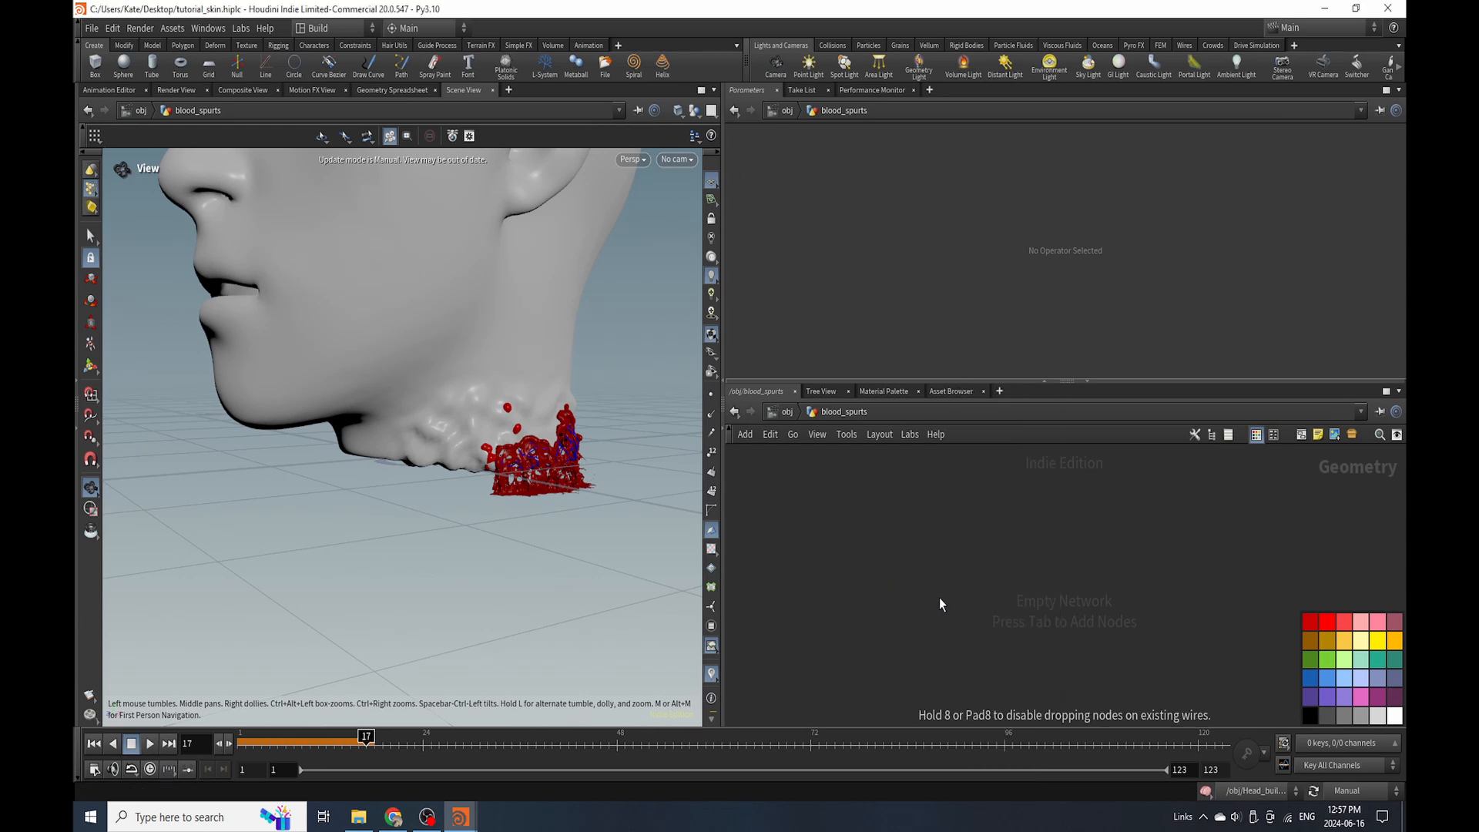
{"action": "left_click", "coordinate": [936, 608]}
{"action": "left_click", "coordinate": [886, 269]}
{"action": "left_click", "coordinate": [898, 313]}
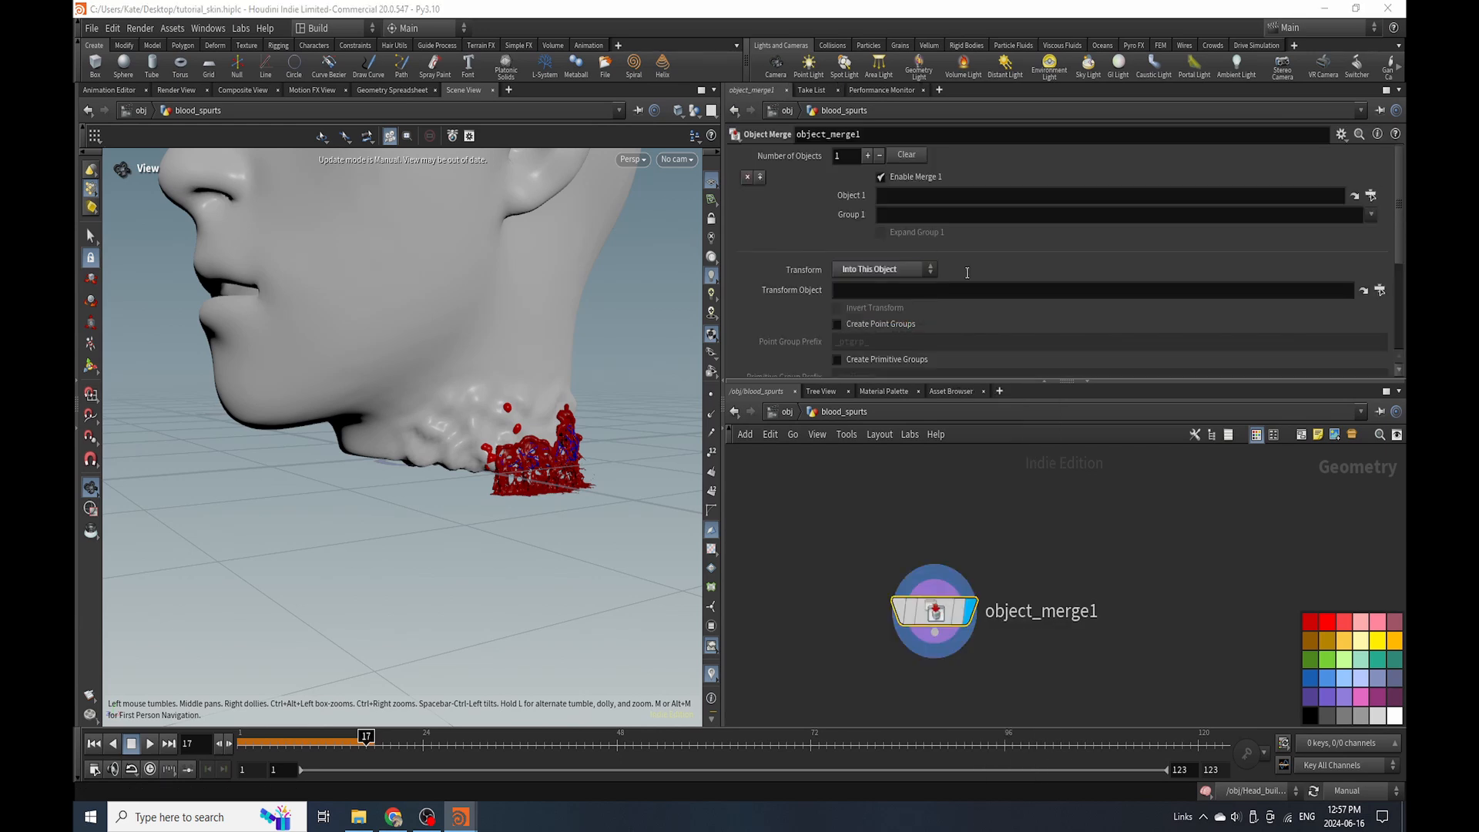
{"action": "left_click", "coordinate": [1371, 194]}
{"action": "scroll", "coordinate": [1342, 219], "scroll_direction": "up", "scroll_amount": 10}
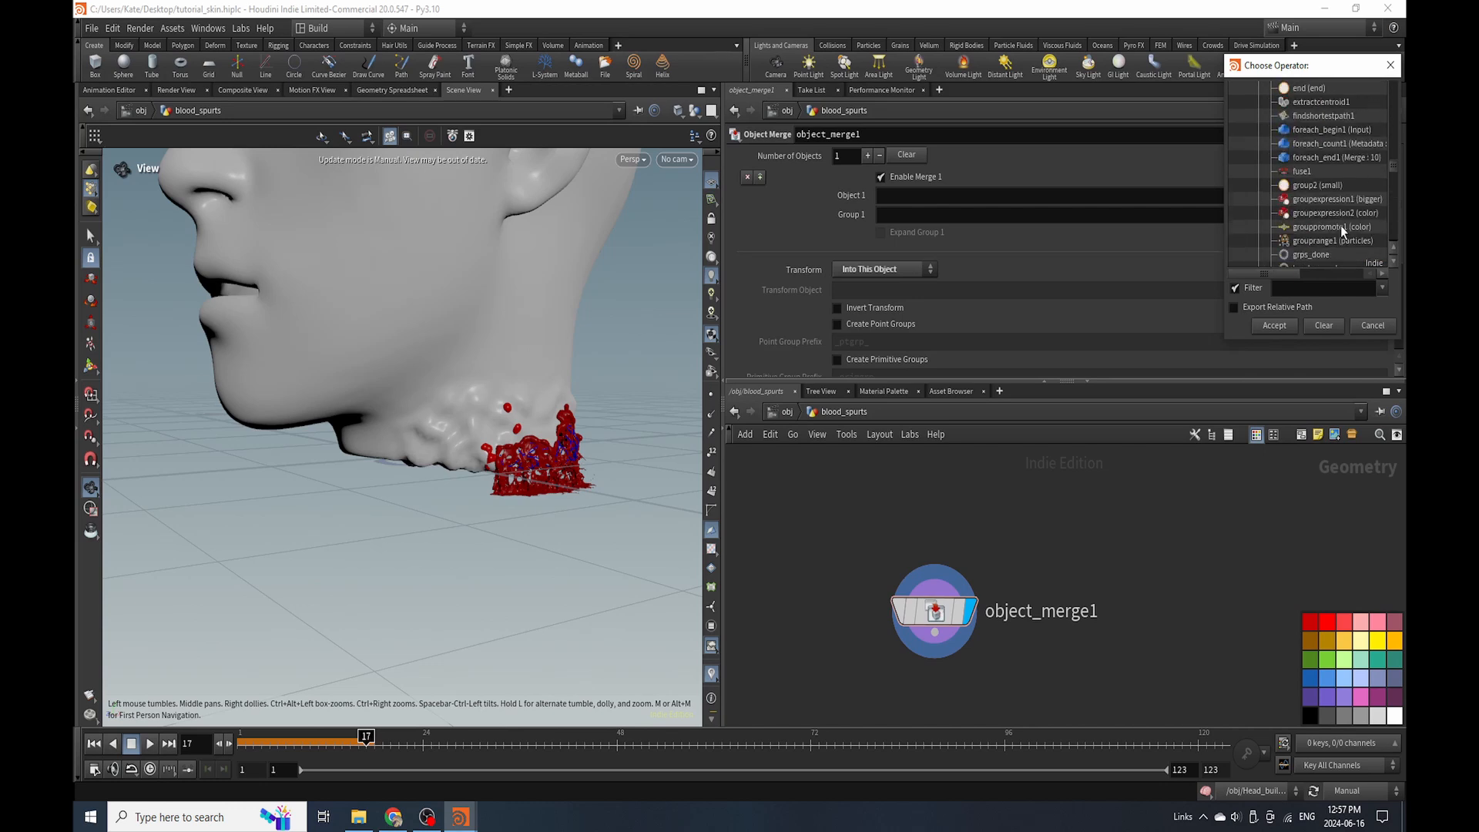
{"action": "scroll", "coordinate": [1340, 225], "scroll_direction": "up", "scroll_amount": 3}
{"action": "double_click", "coordinate": [1360, 187]}
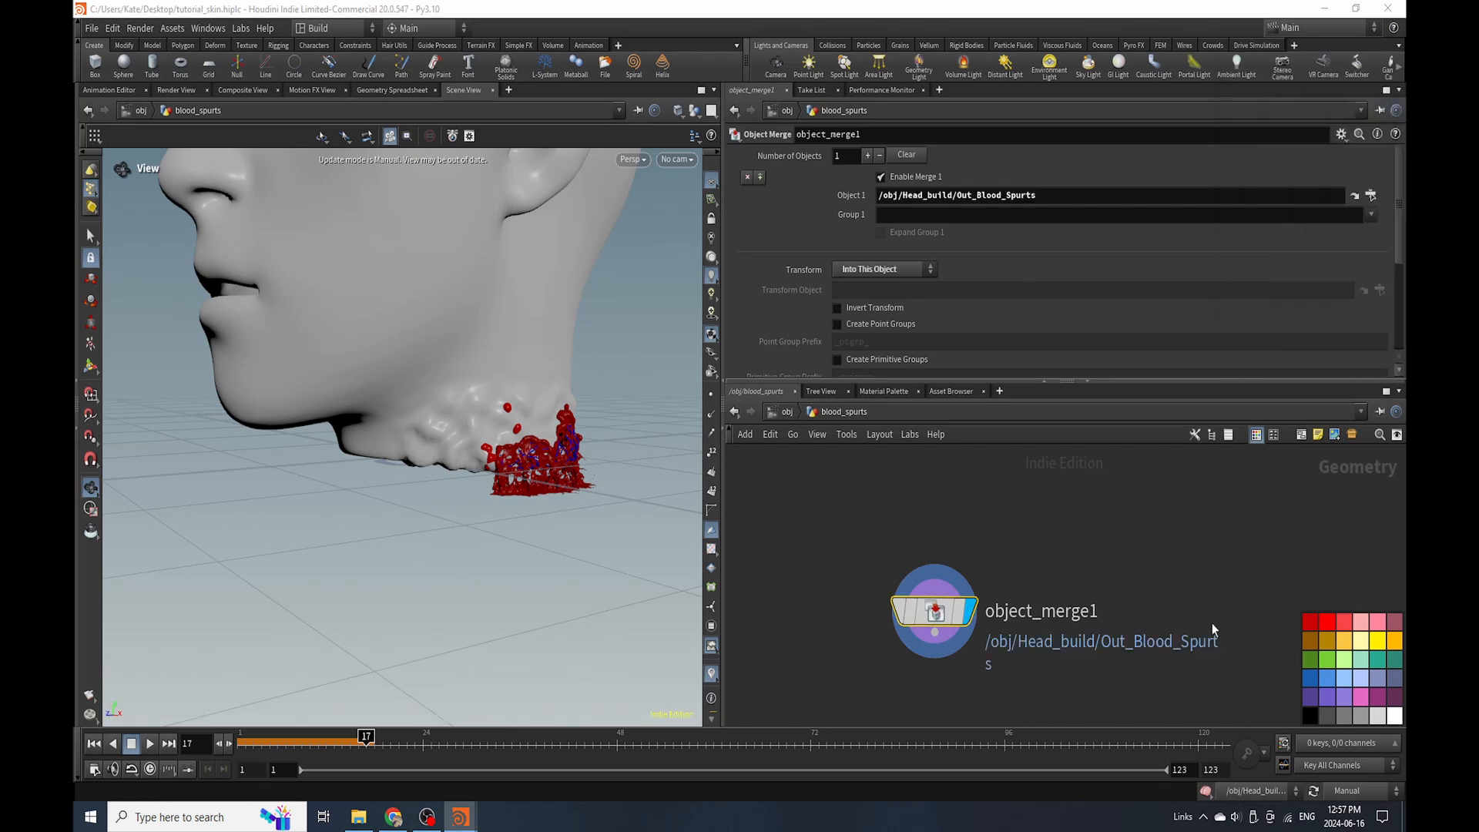
Go back into Head_build and insert a Color node set to red between mesh_blood and Out_Blood_Spurts.
{"action": "left_click", "coordinate": [786, 412]}
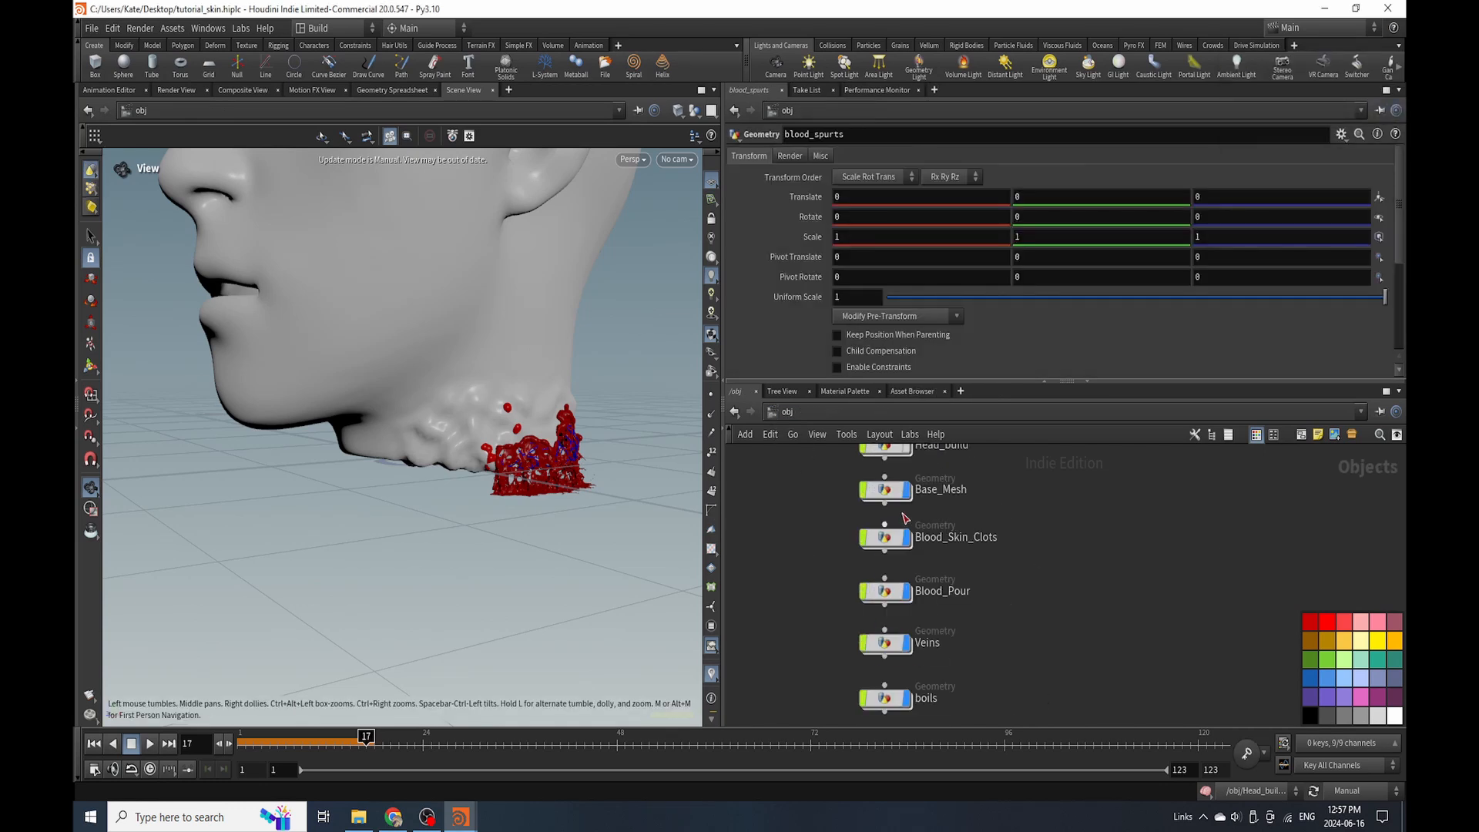
{"action": "double_click", "coordinate": [906, 528]}
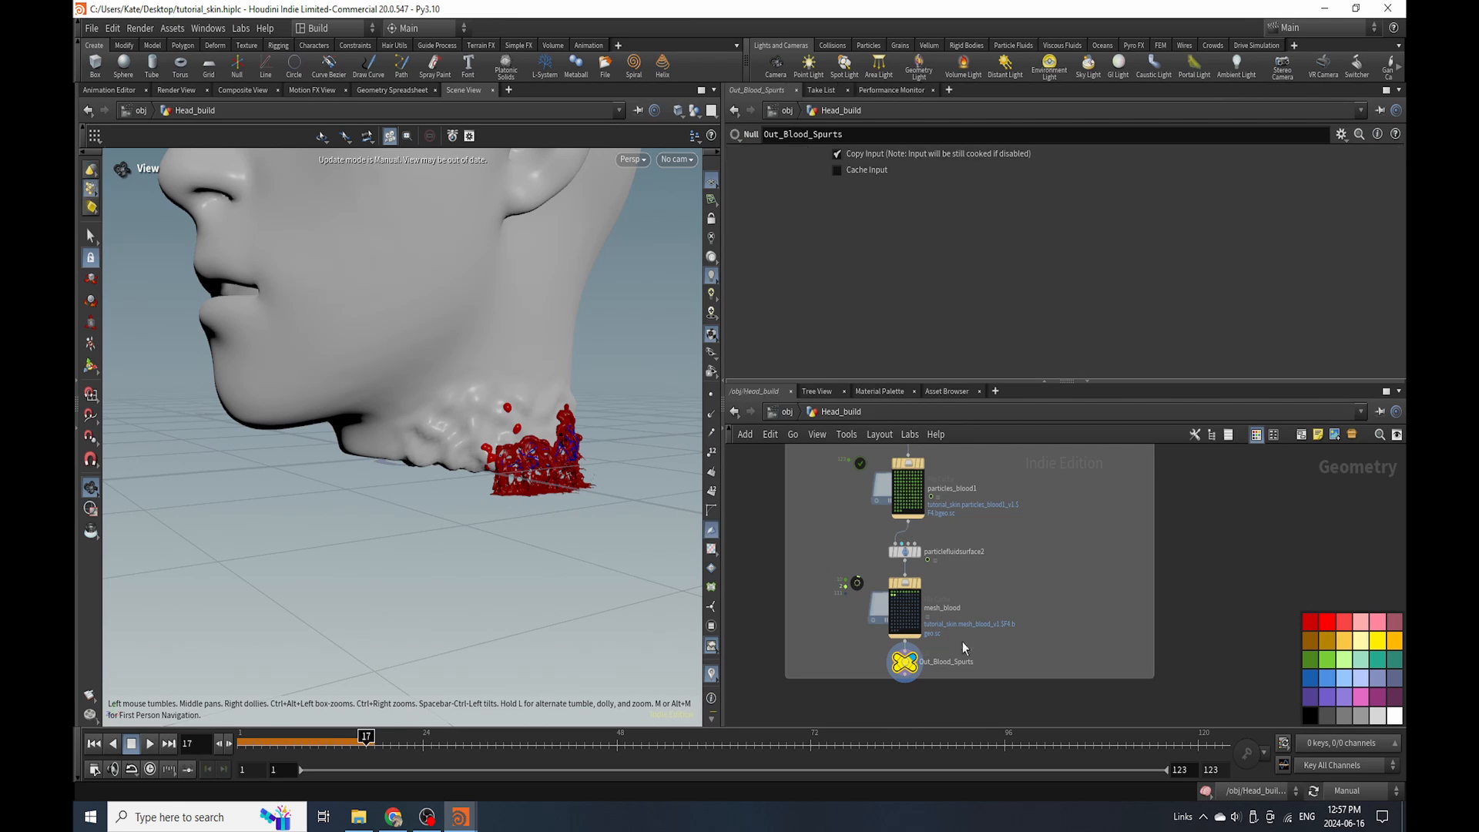
{"action": "key", "text": "u"}
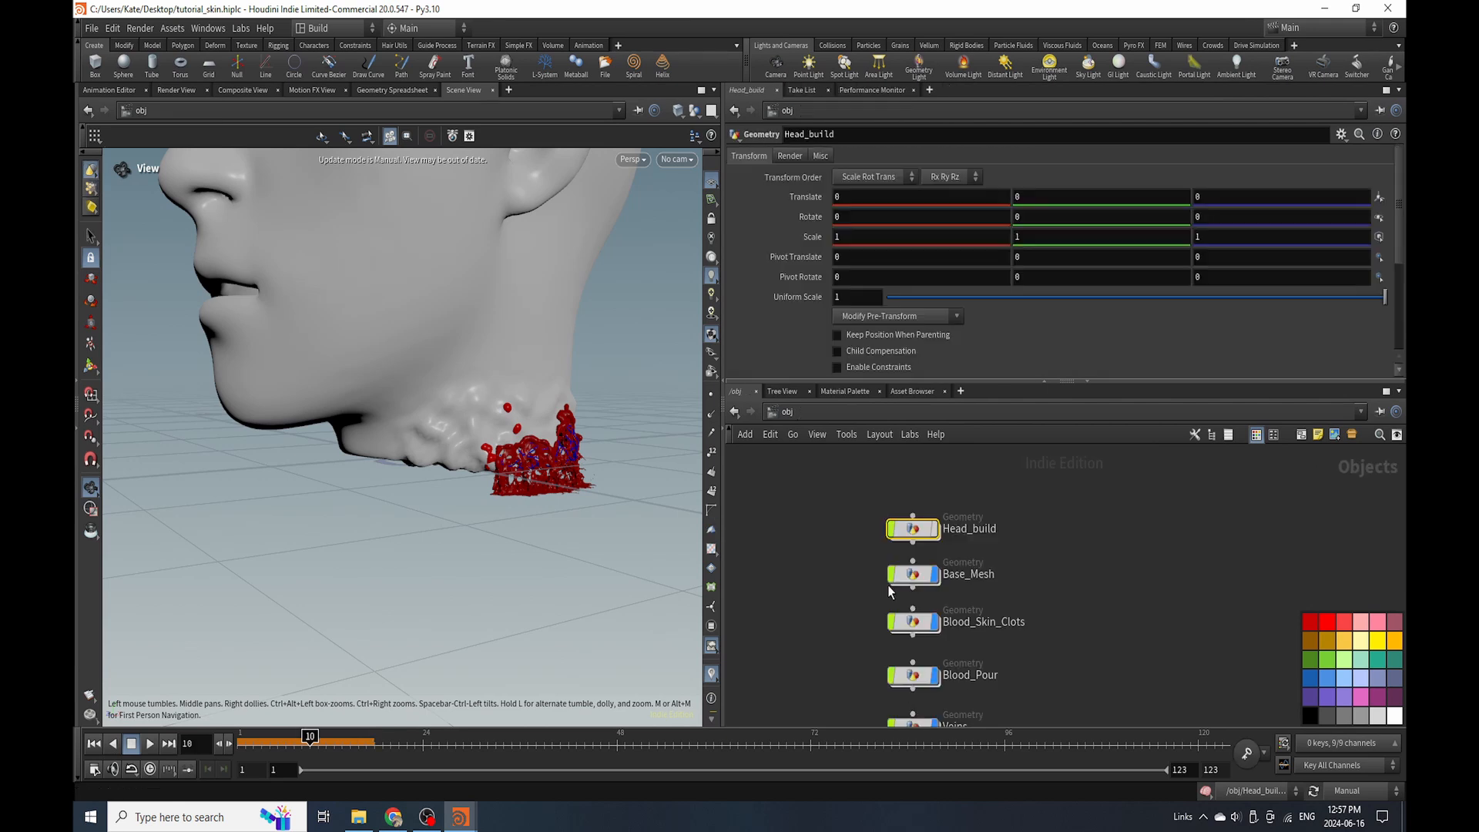
{"action": "double_click", "coordinate": [901, 531]}
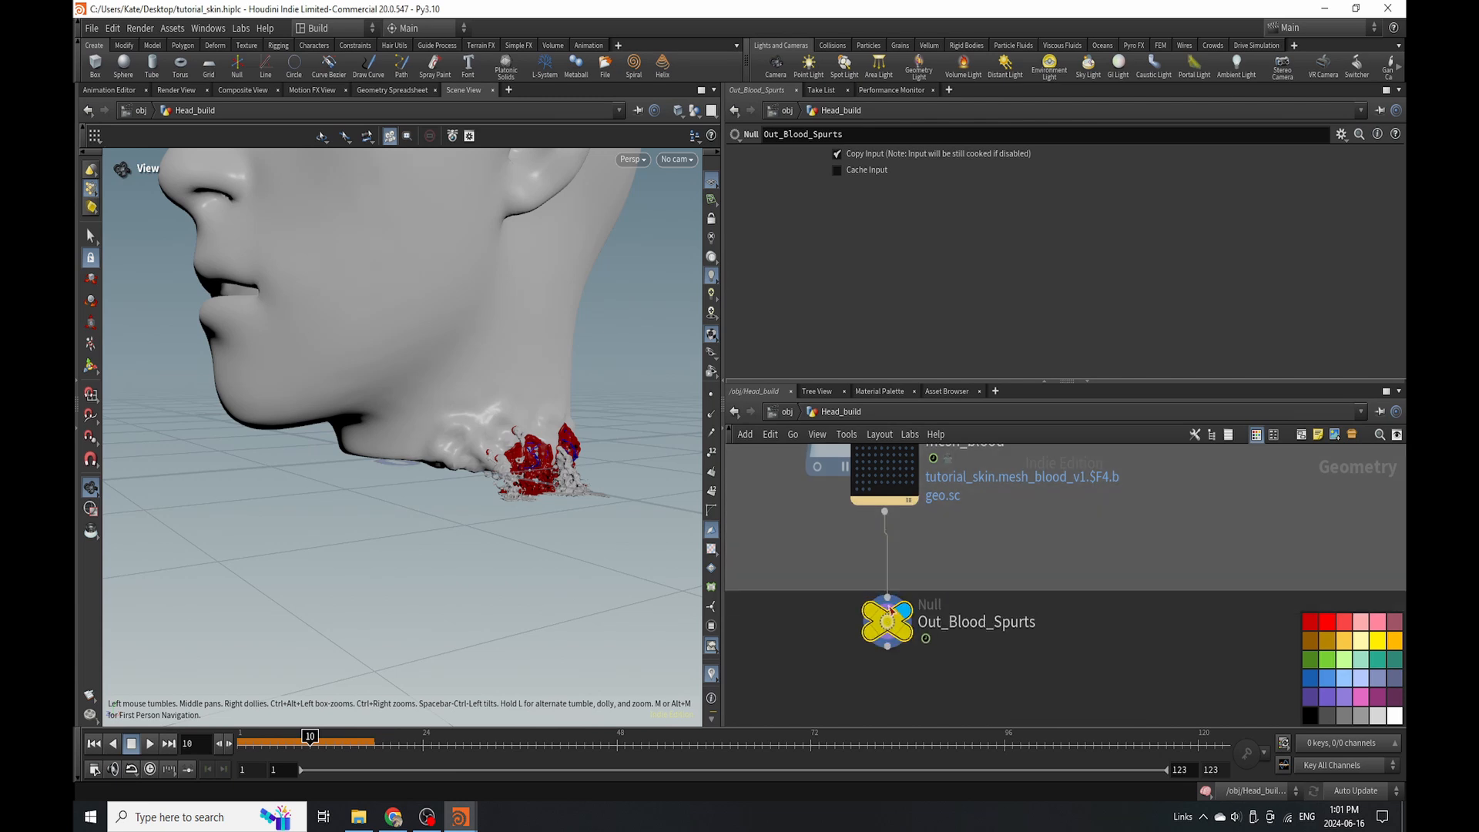
{"action": "key", "text": "Tab"}
{"action": "type", "text": "color"}
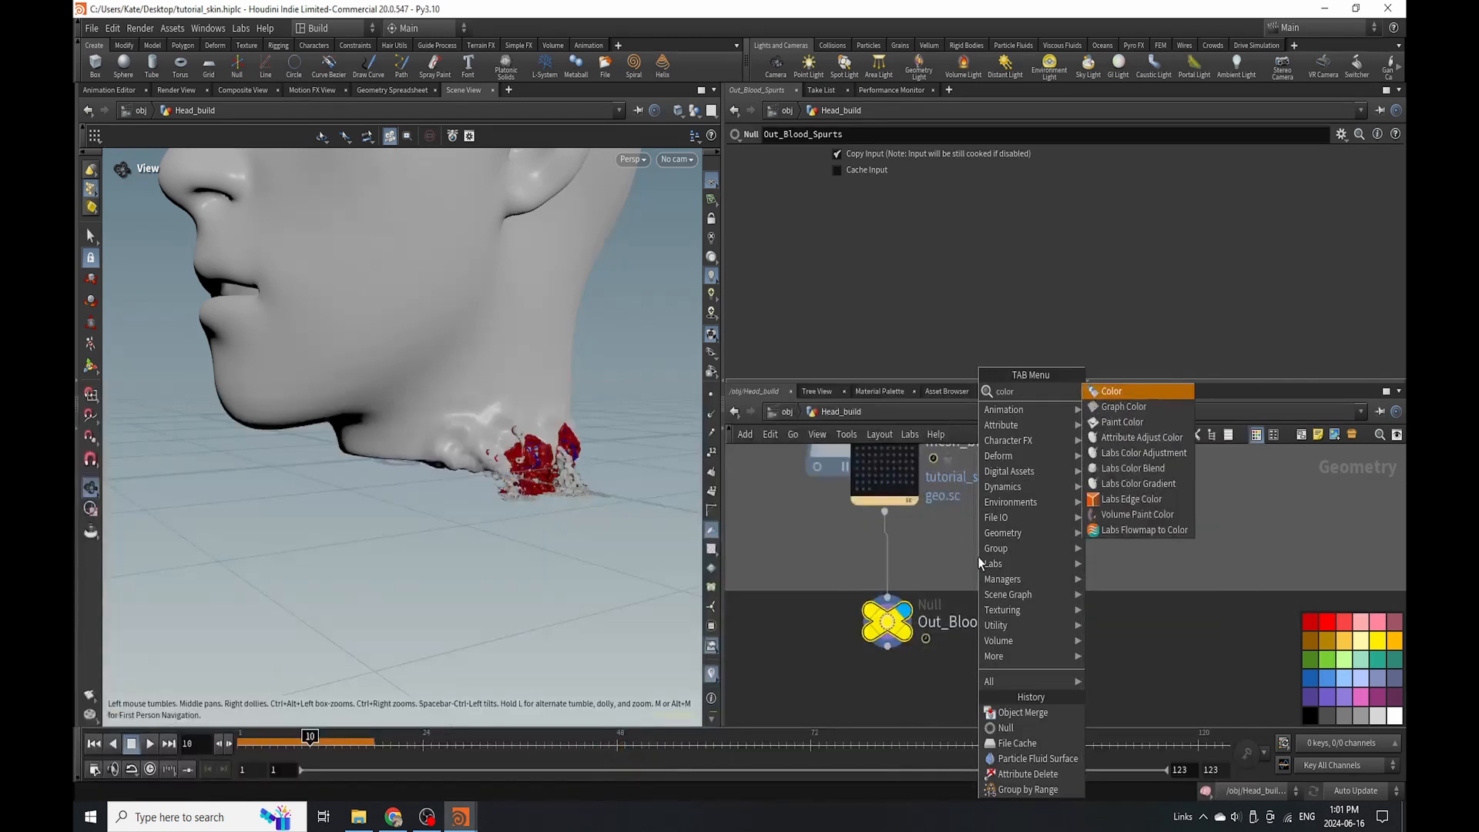
{"action": "left_click", "coordinate": [1149, 391]}
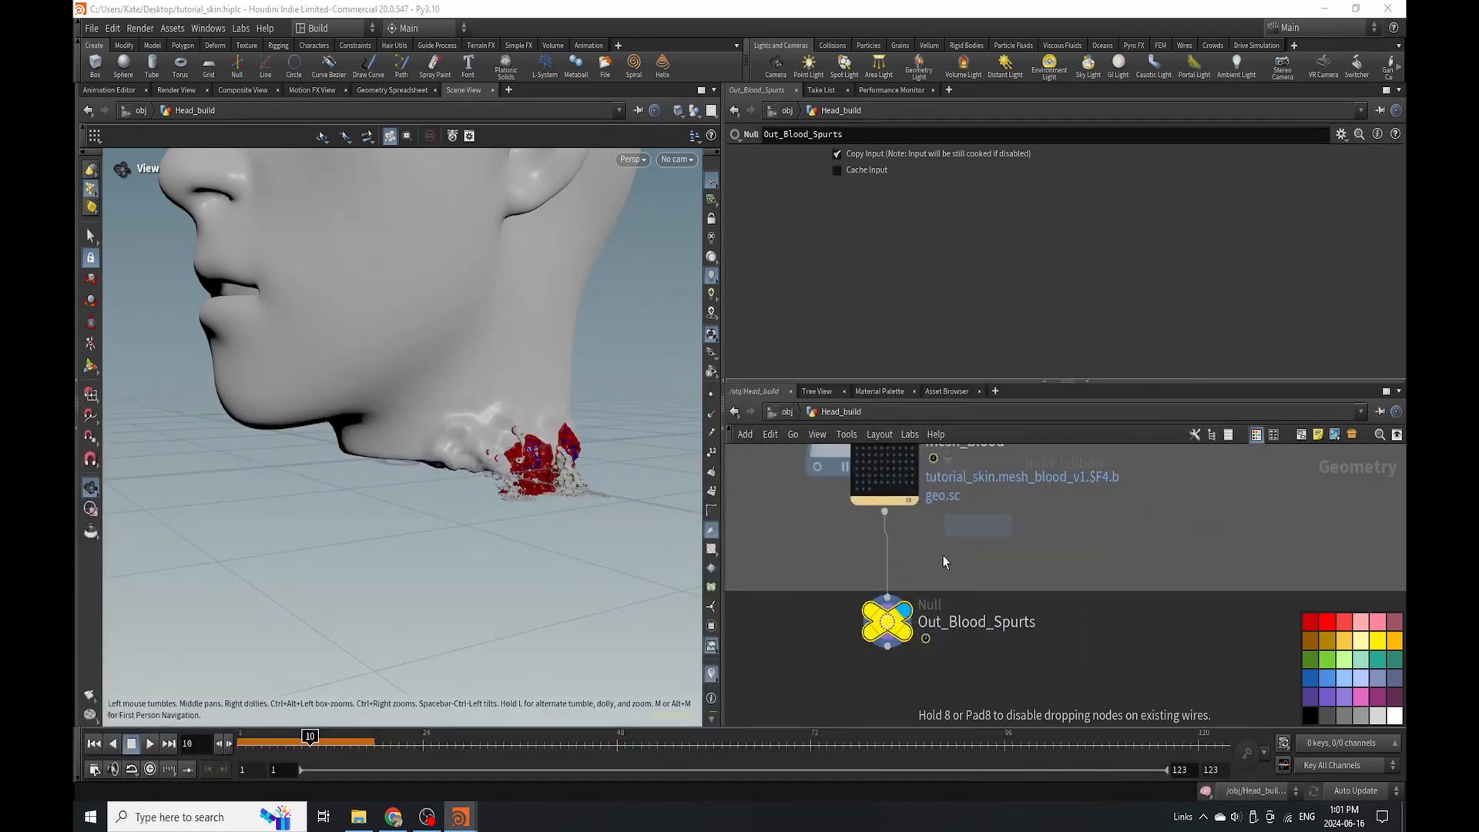
{"action": "left_click", "coordinate": [883, 556]}
{"action": "left_click", "coordinate": [847, 253]}
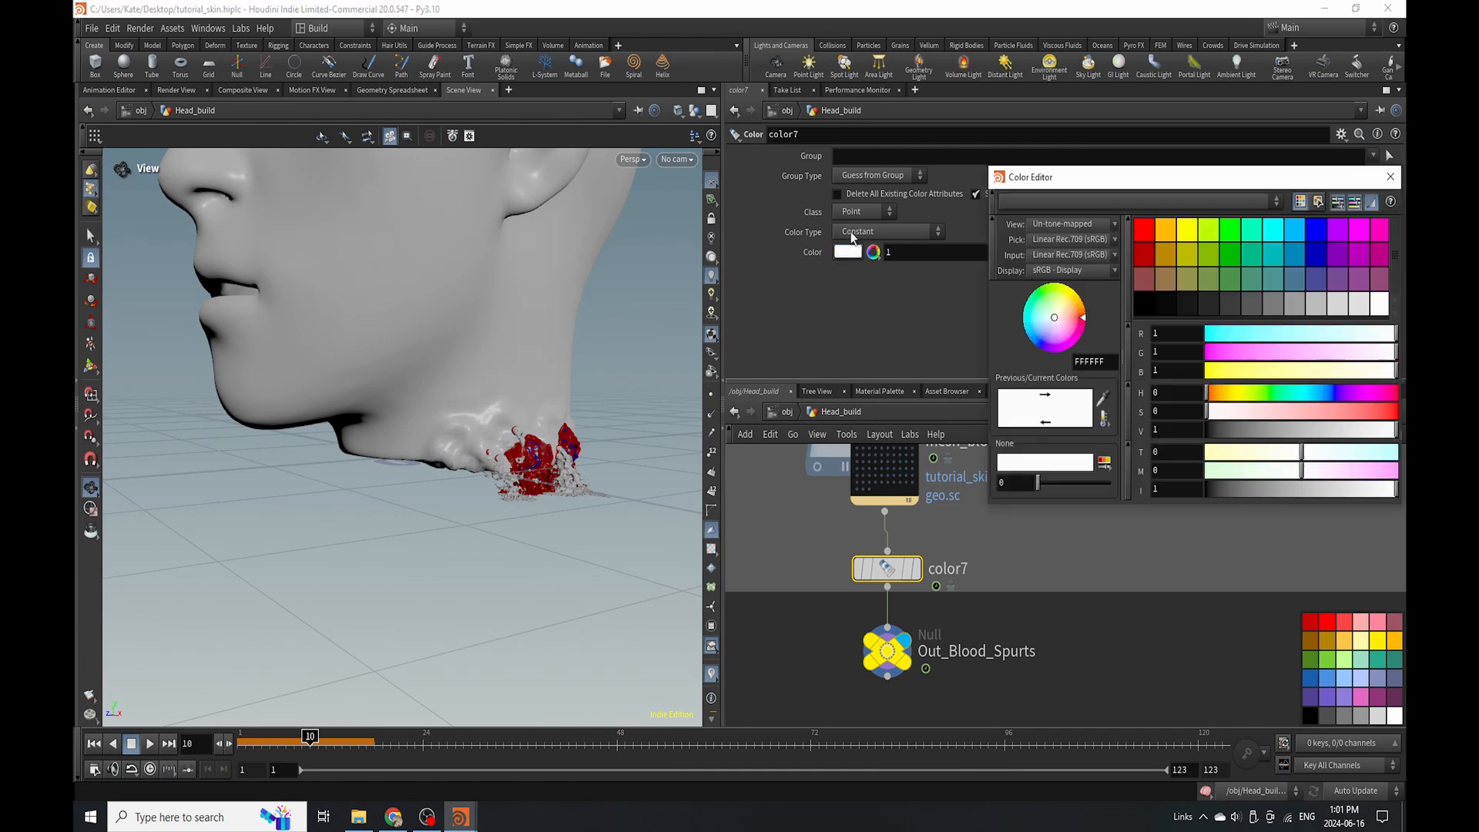
{"action": "left_click", "coordinate": [1140, 235]}
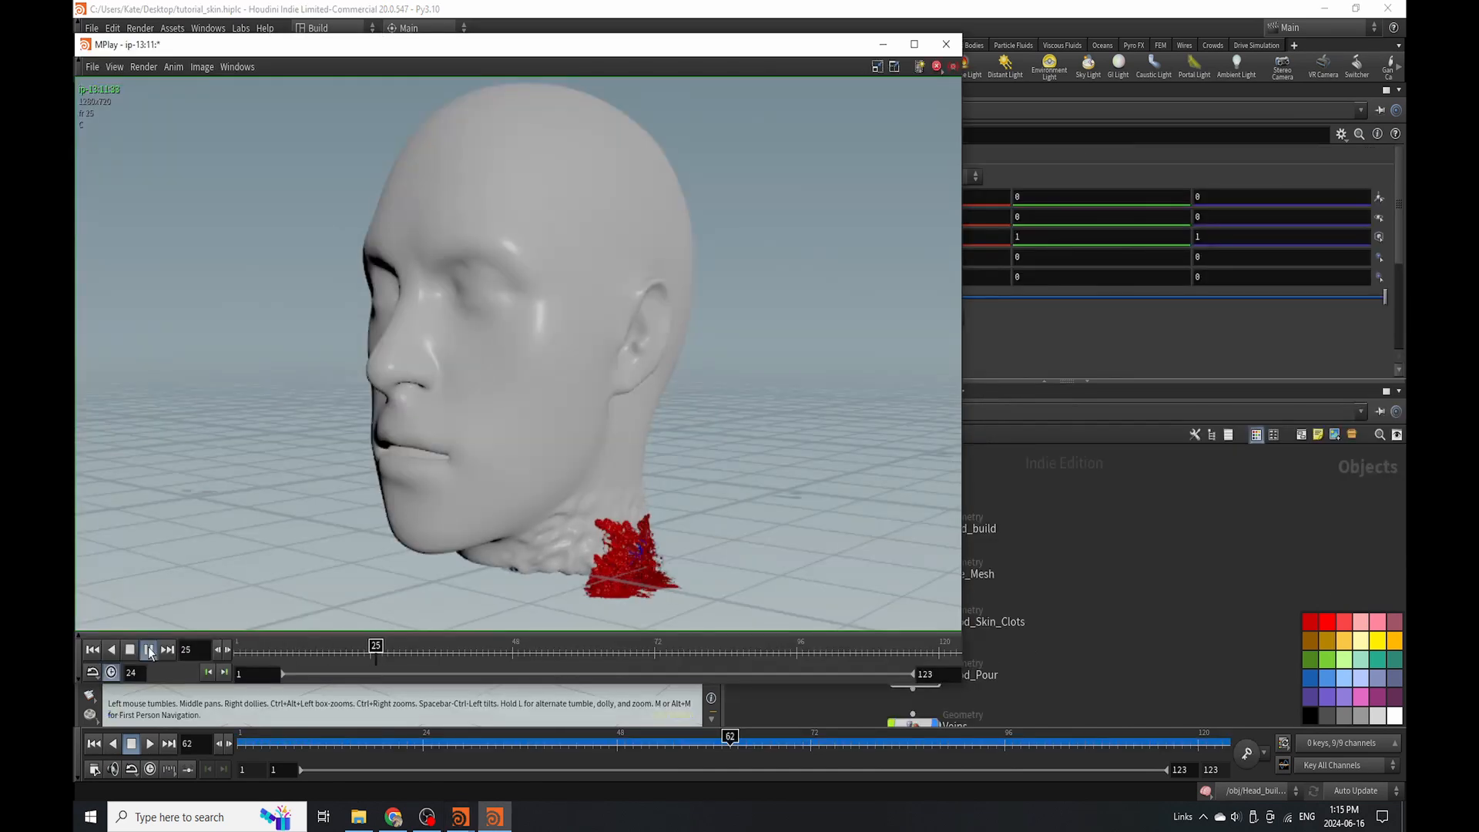
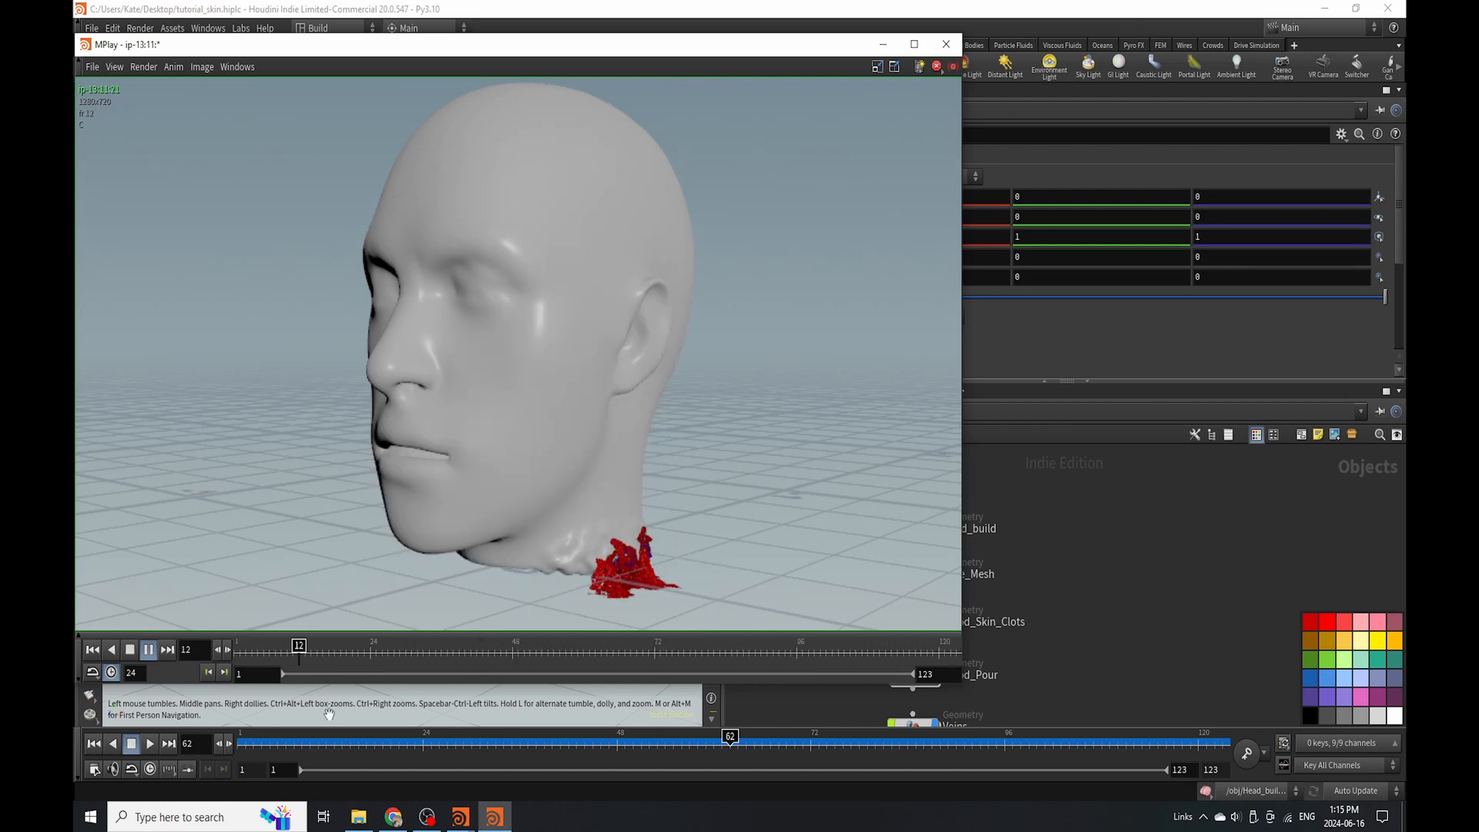
Stop the MPlay flipbook playback, return to Houdini's object network and set the update mode to Manual.
{"action": "left_click", "coordinate": [131, 650]}
{"action": "left_click", "coordinate": [1062, 660]}
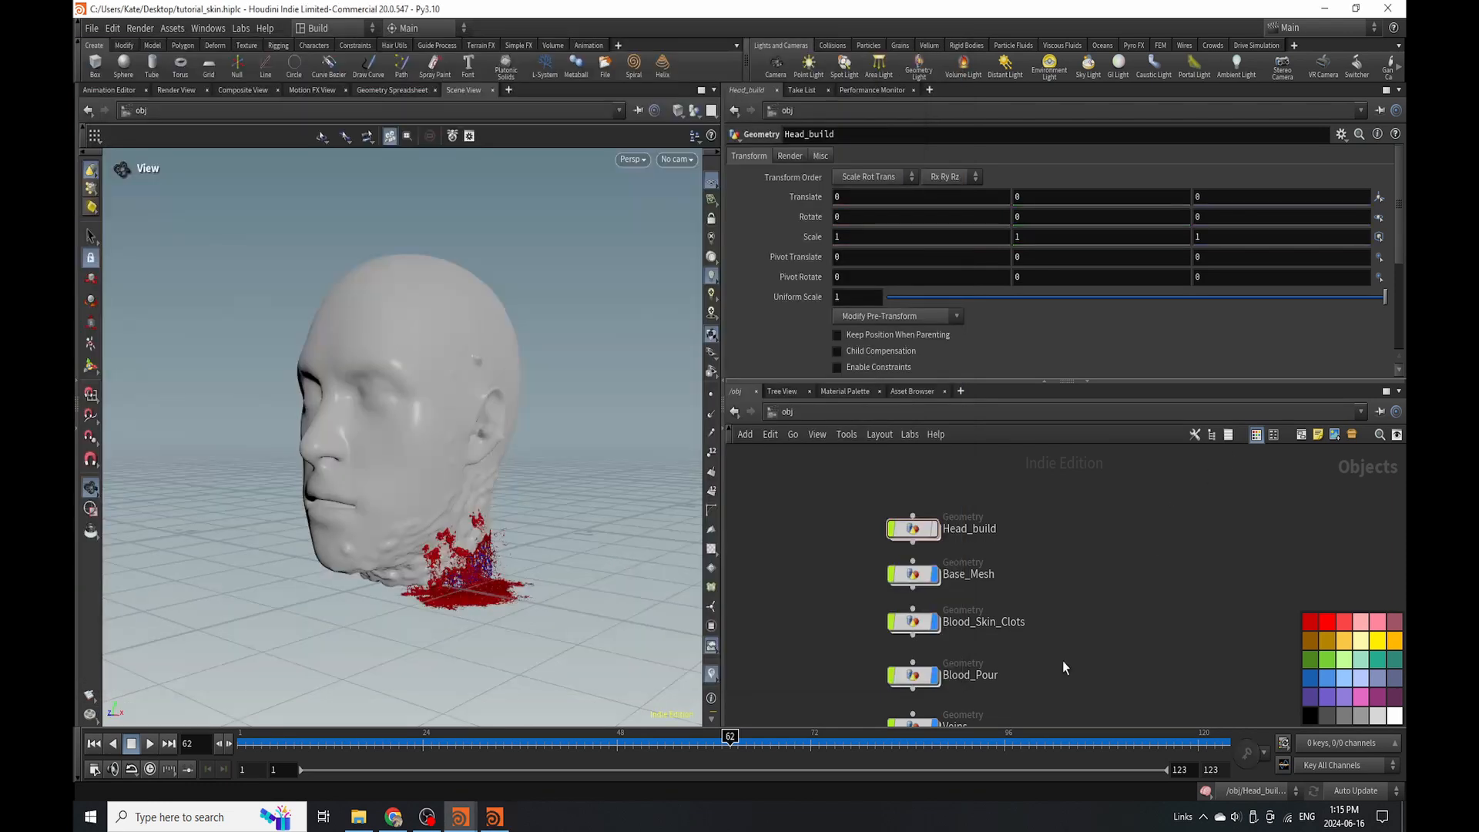
{"action": "left_click", "coordinate": [1339, 795]}
{"action": "left_click", "coordinate": [1351, 789]}
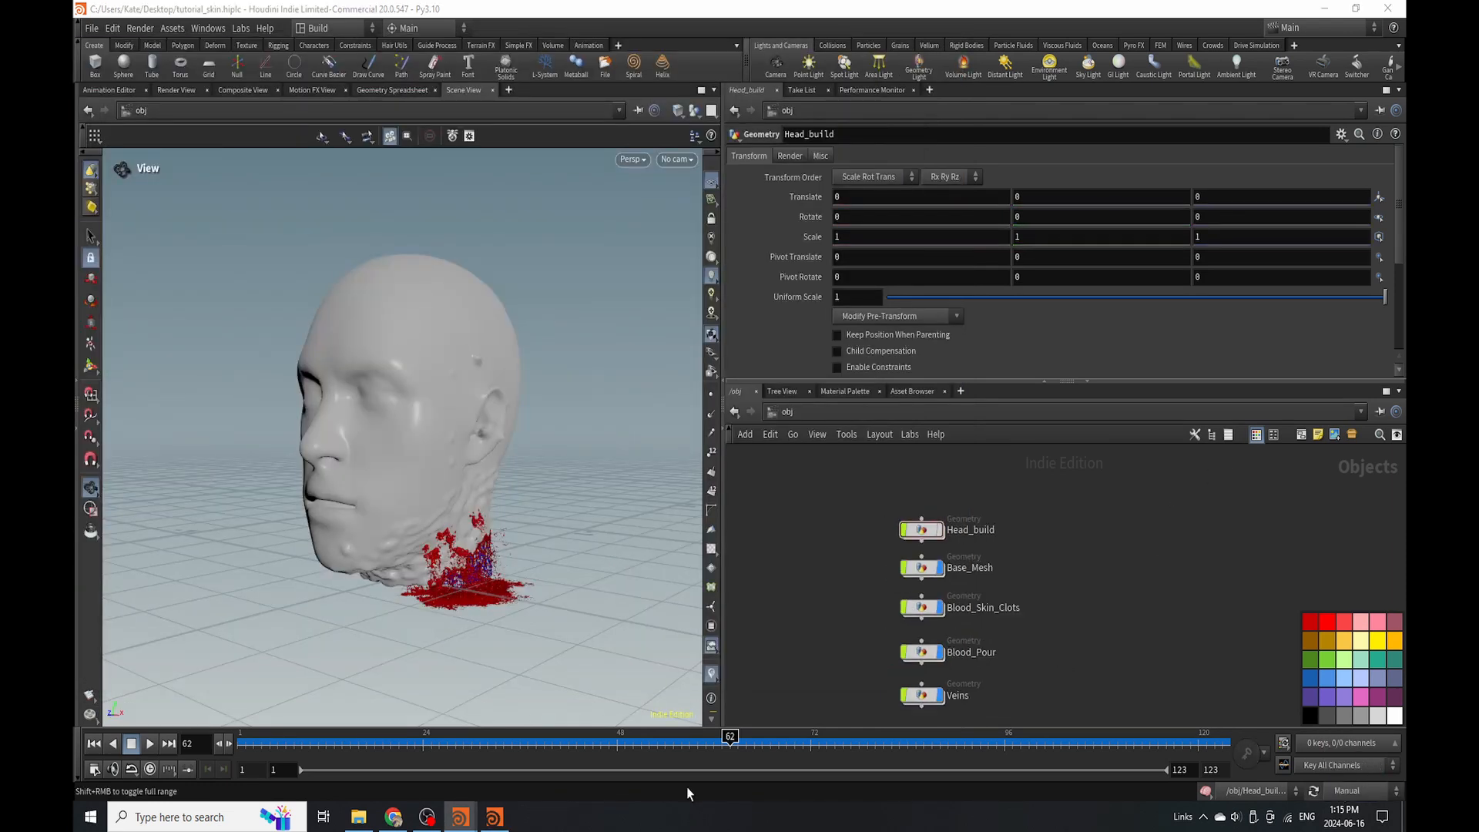
Enter Head_build, open the Blood Pour popnet1 and move source_first_input, popforce1 and popforce2 upward to make room above the popsolver.
{"action": "double_click", "coordinate": [921, 529]}
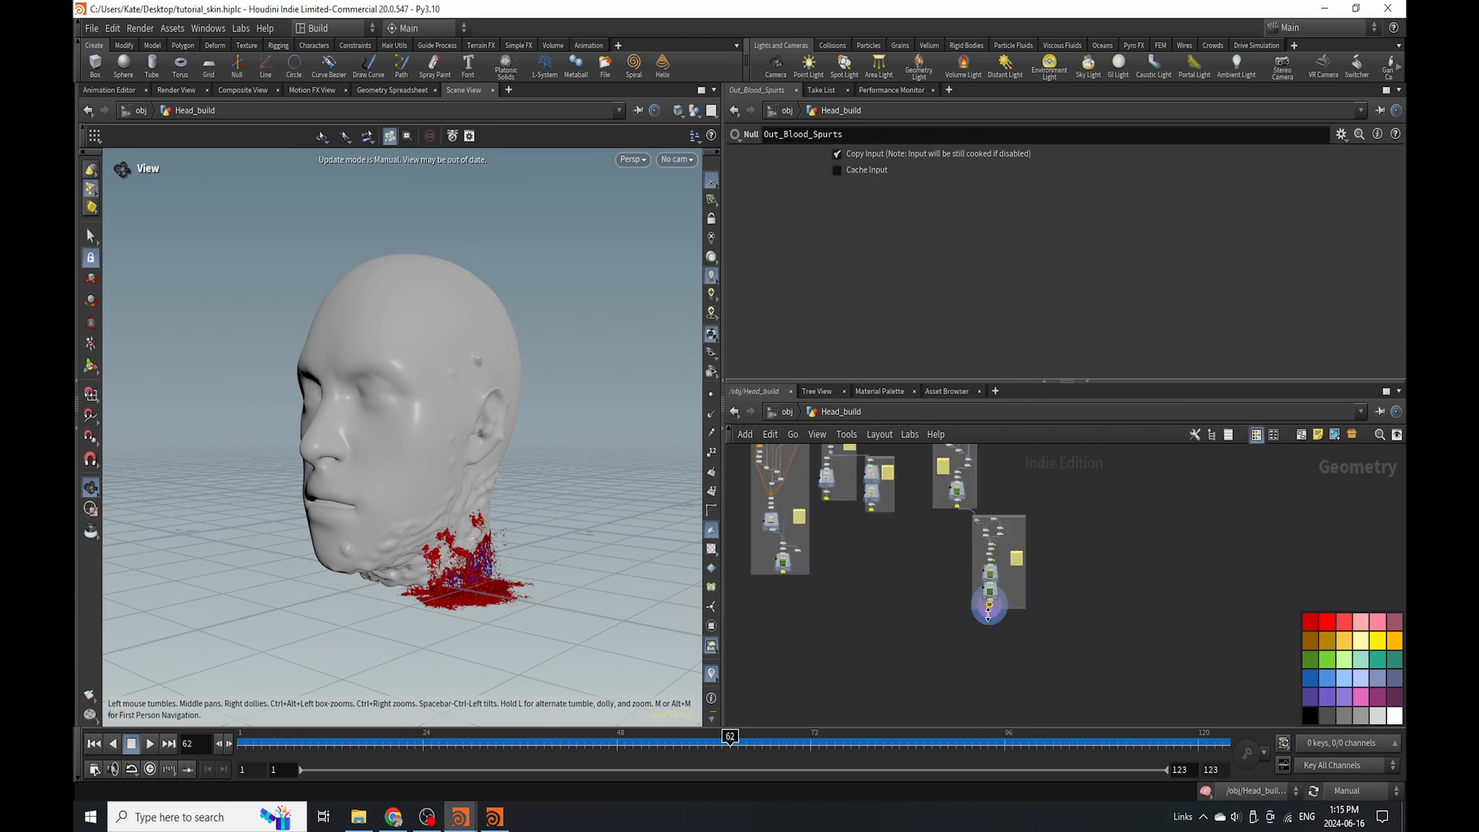
{"action": "scroll", "coordinate": [924, 662], "scroll_direction": "up", "scroll_amount": 5}
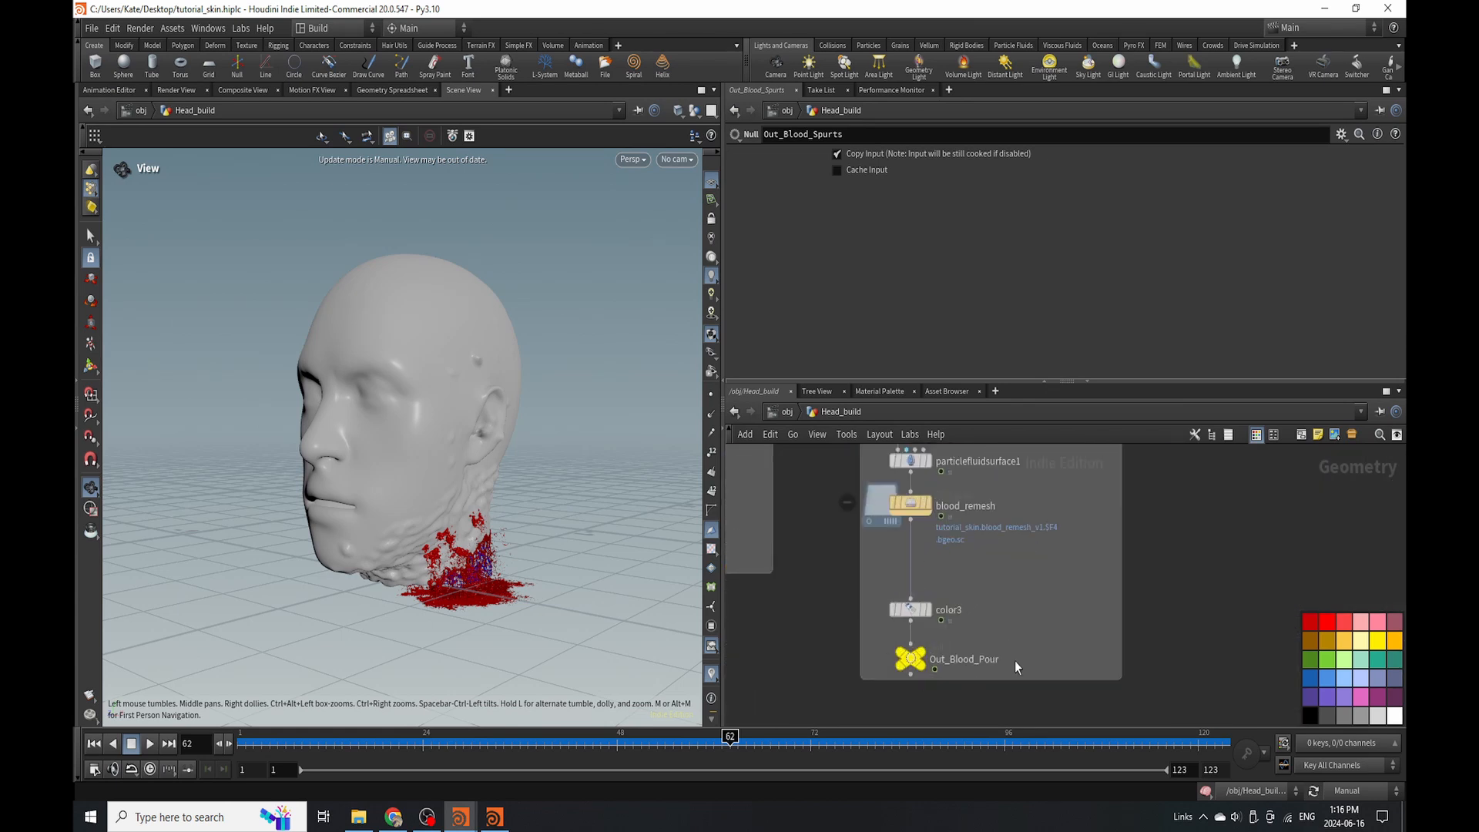
{"action": "scroll", "coordinate": [933, 614], "scroll_direction": "down", "scroll_amount": 5}
{"action": "scroll", "coordinate": [925, 522], "scroll_direction": "up", "scroll_amount": 7}
{"action": "double_click", "coordinate": [893, 529]}
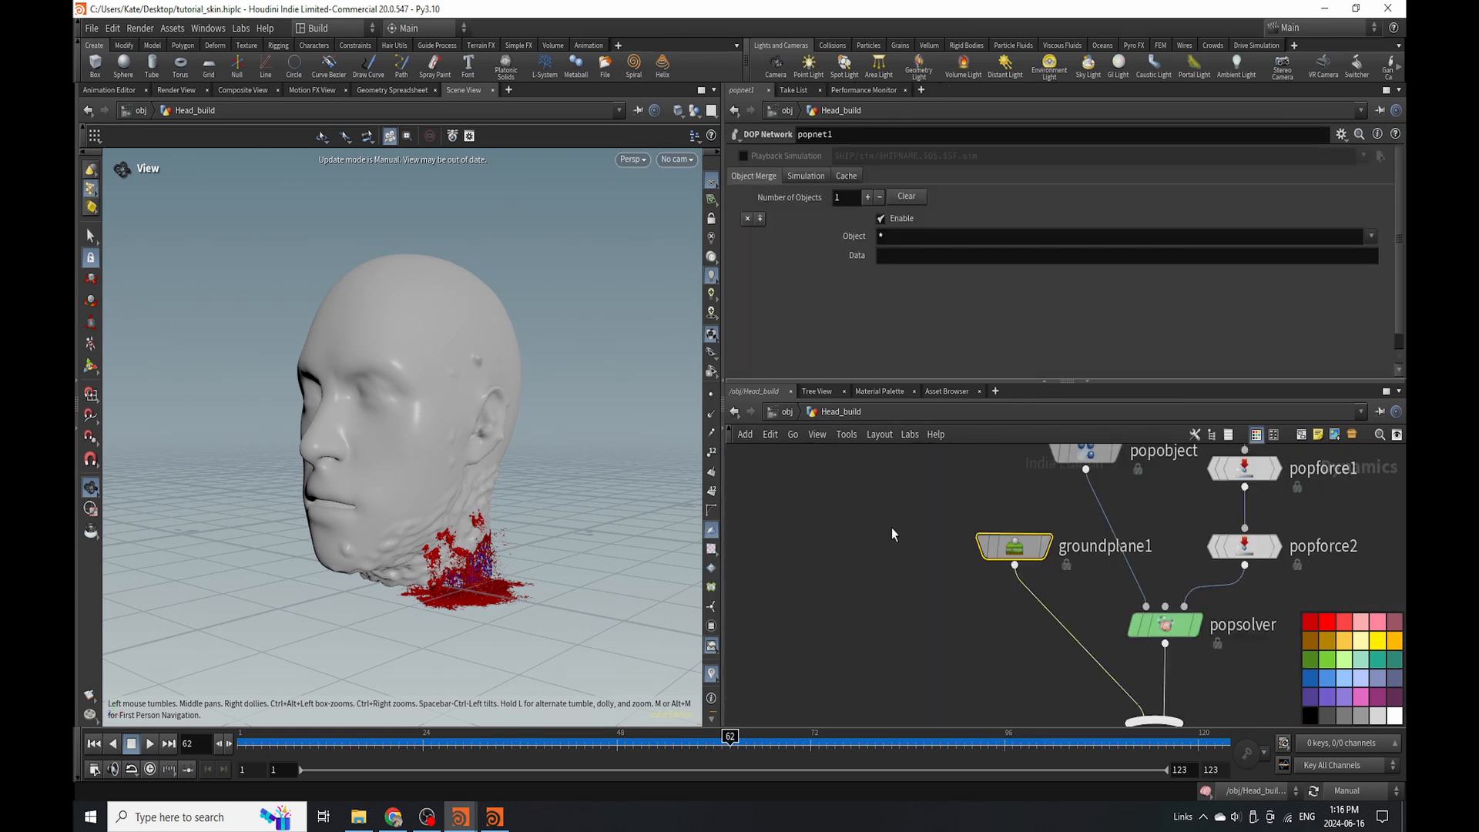
{"action": "scroll", "coordinate": [915, 600], "scroll_direction": "down", "scroll_amount": 1}
{"action": "middle_click_drag", "start_coordinate": [1232, 462], "coordinate": [1028, 556]}
{"action": "mouse_move", "coordinate": [989, 588]}
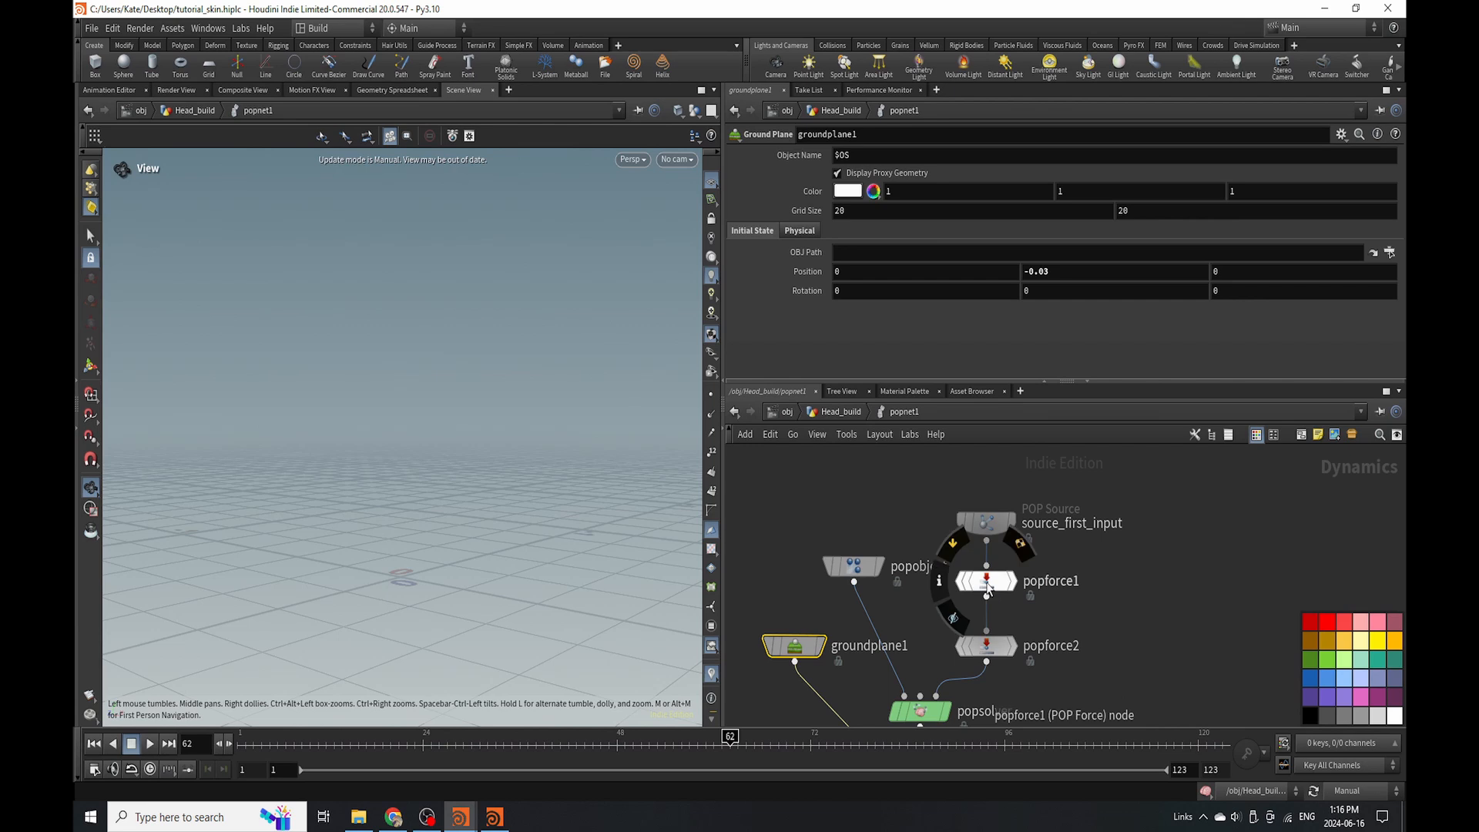
{"action": "scroll", "coordinate": [989, 589], "scroll_direction": "down", "scroll_amount": 4}
{"action": "scroll", "coordinate": [935, 598], "scroll_direction": "up", "scroll_amount": 3}
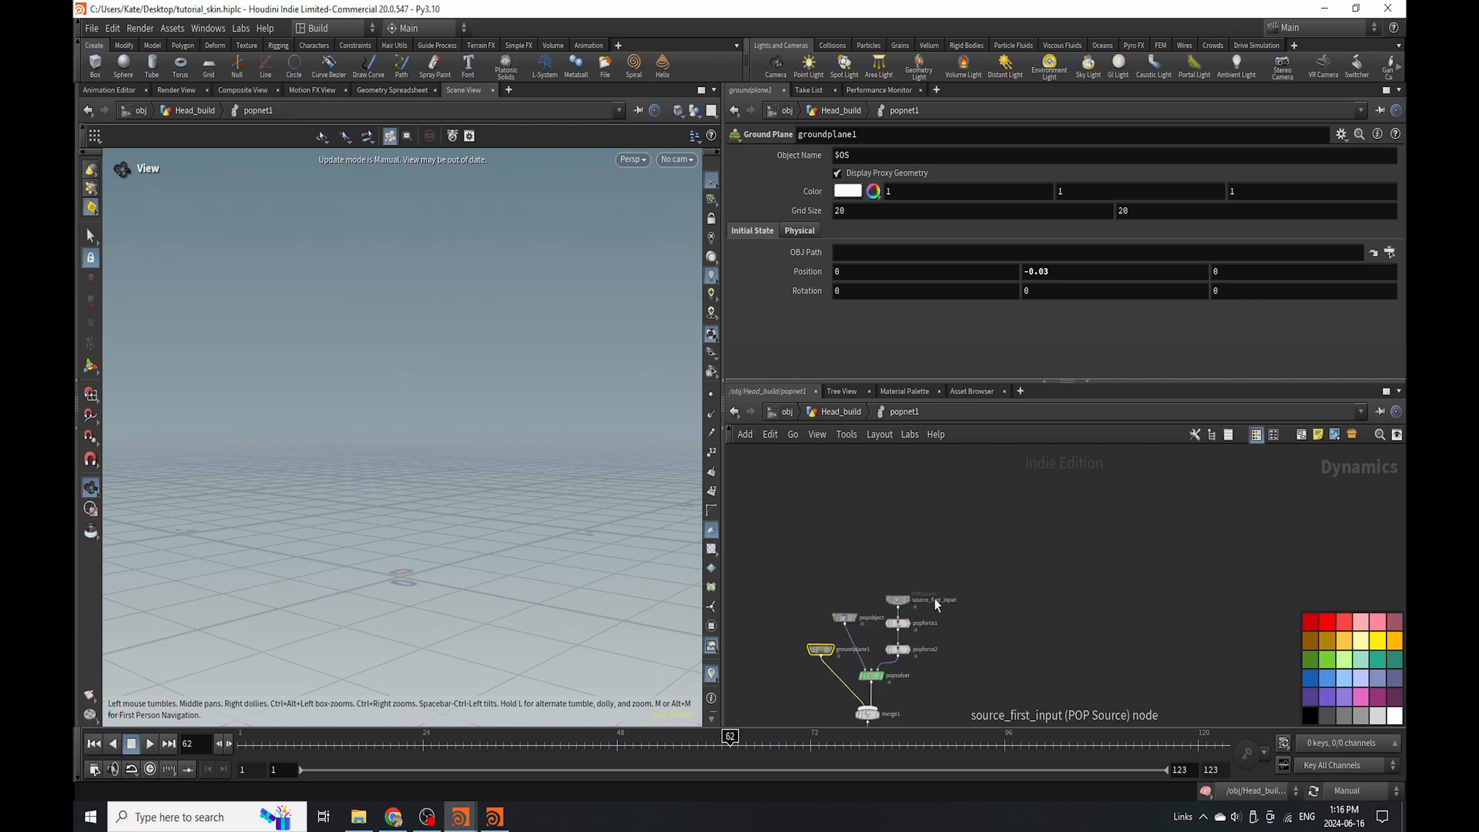
{"action": "left_click_drag", "start_coordinate": [904, 683], "coordinate": [905, 682]}
{"action": "left_click_drag", "start_coordinate": [903, 669], "coordinate": [909, 585]}
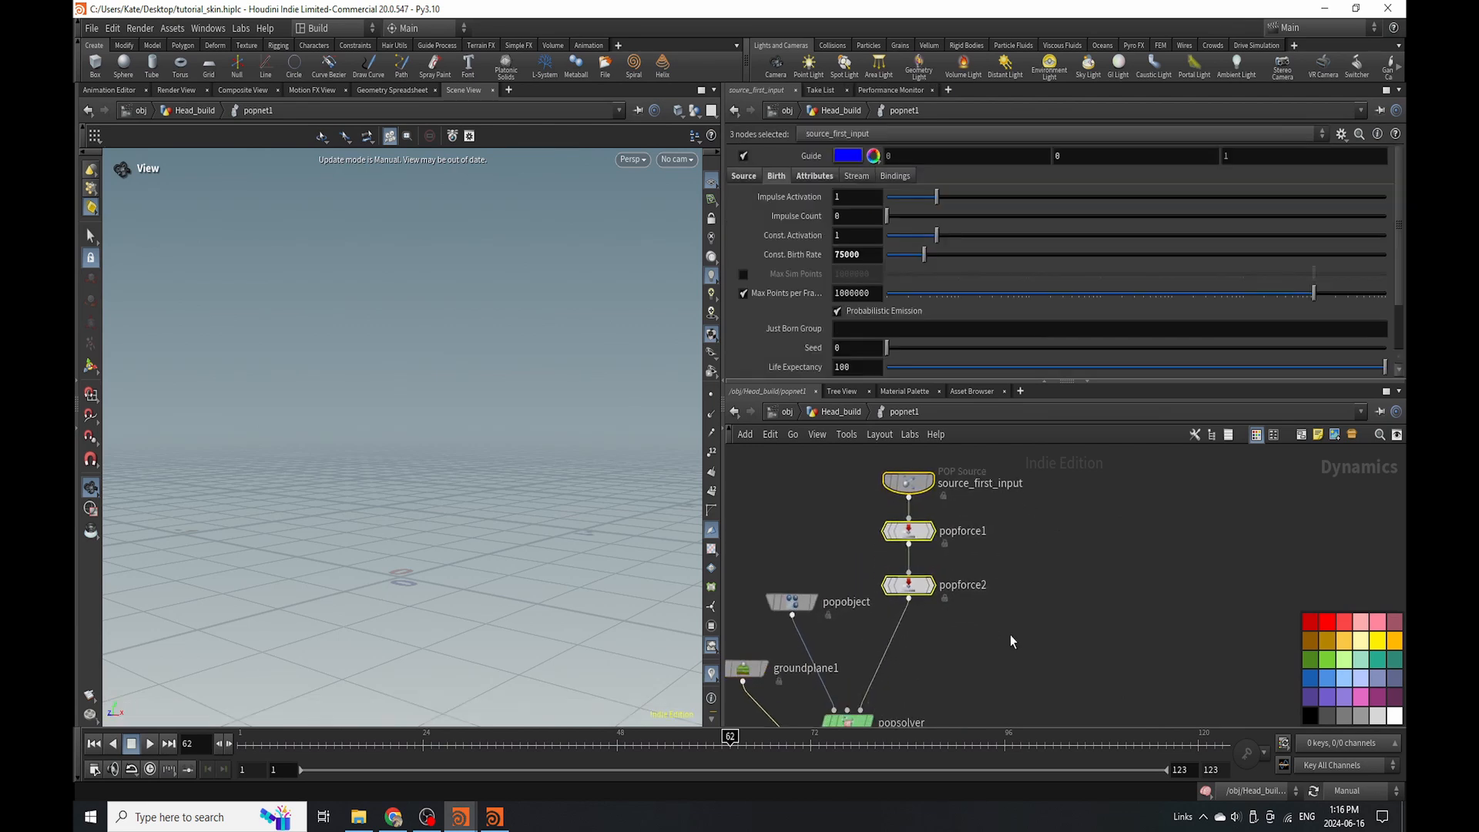
Insert a POP Drag node between popforce2 and popsolver and set its air resistance to 3.
{"action": "key", "text": "Tab"}
{"action": "type", "text": "pop drag"}
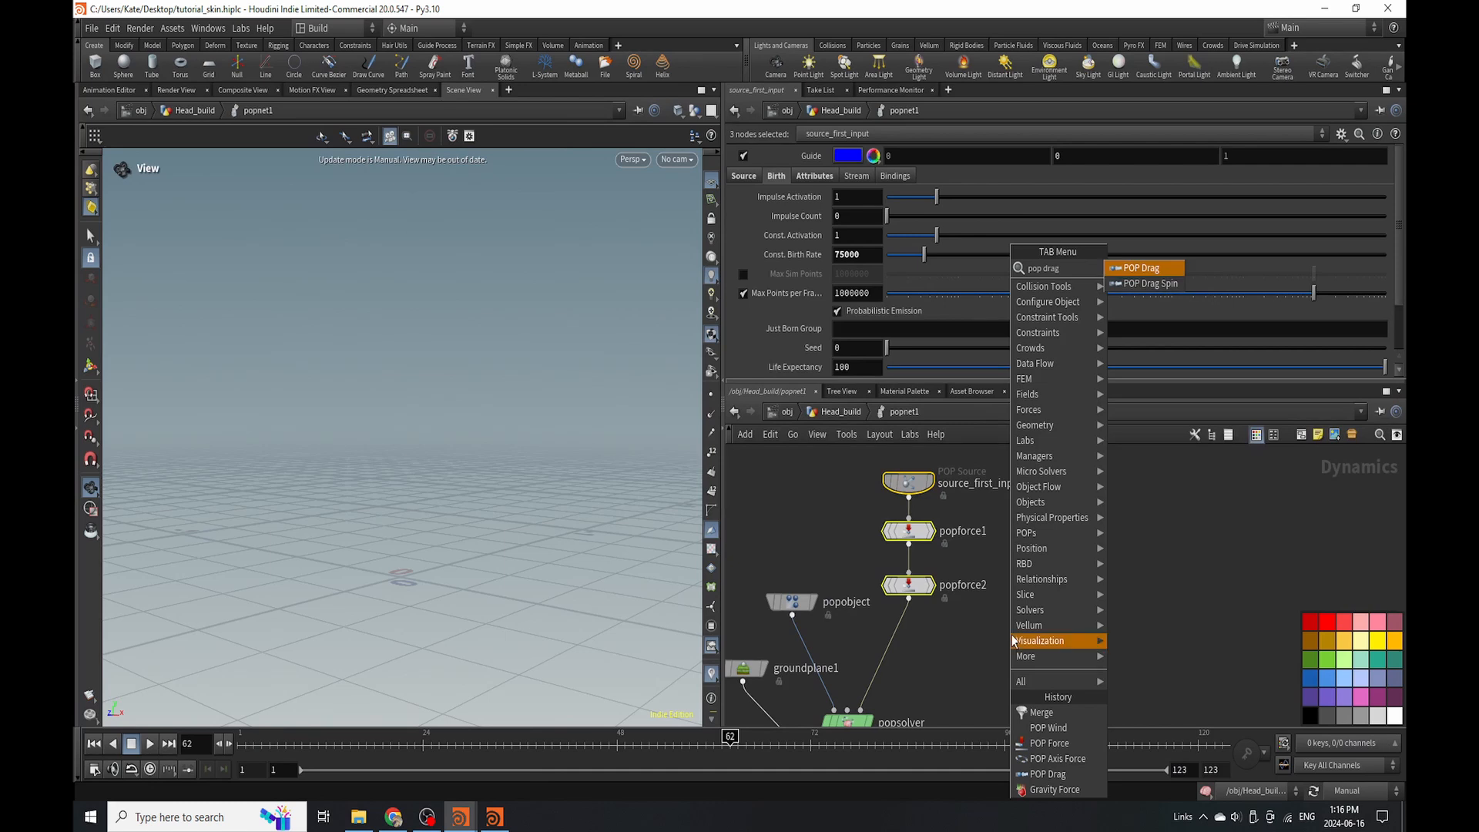
{"action": "key", "text": "Return"}
{"action": "left_click", "coordinate": [901, 646]}
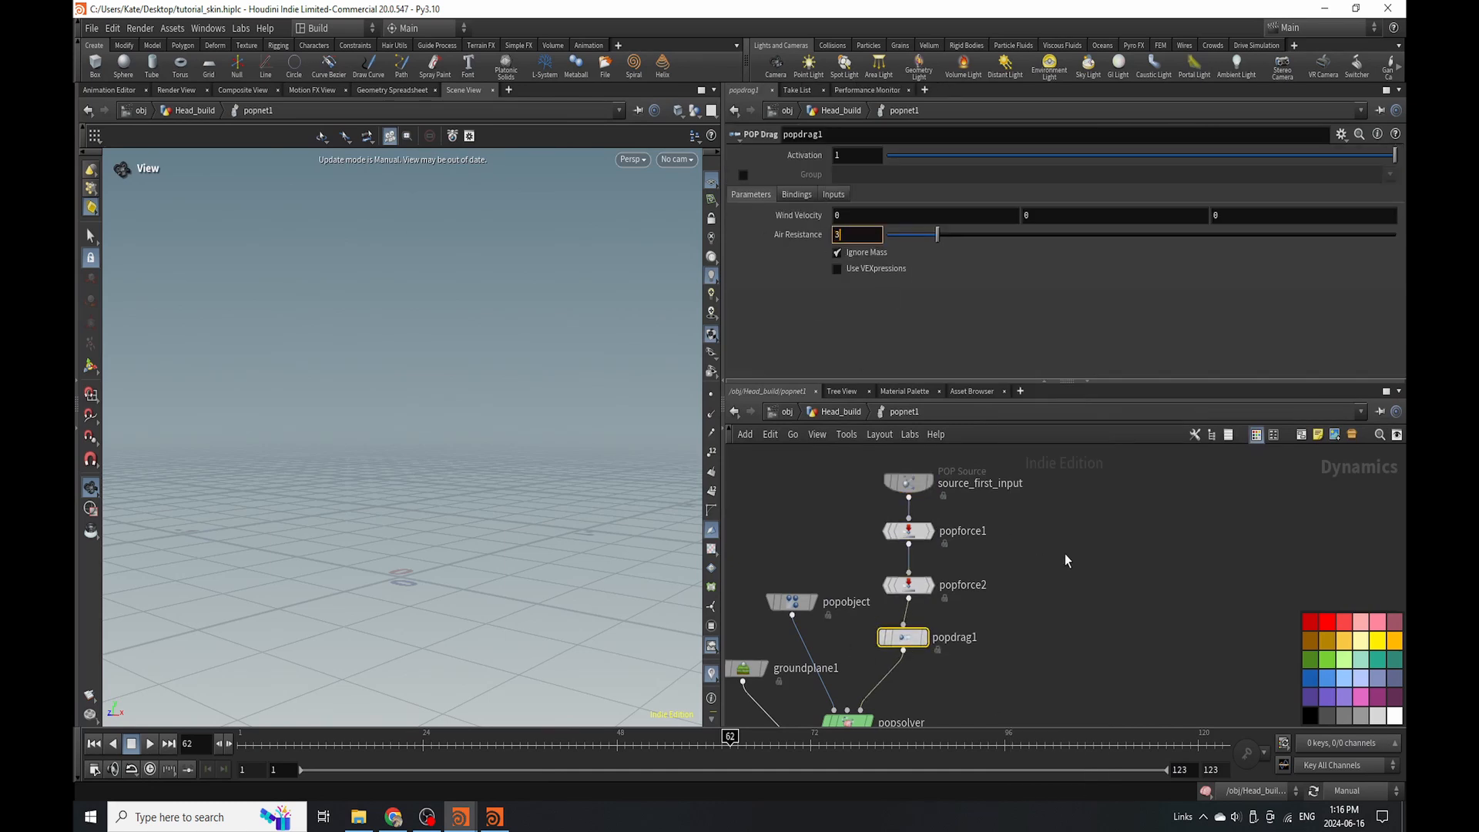
{"action": "key", "text": "Return"}
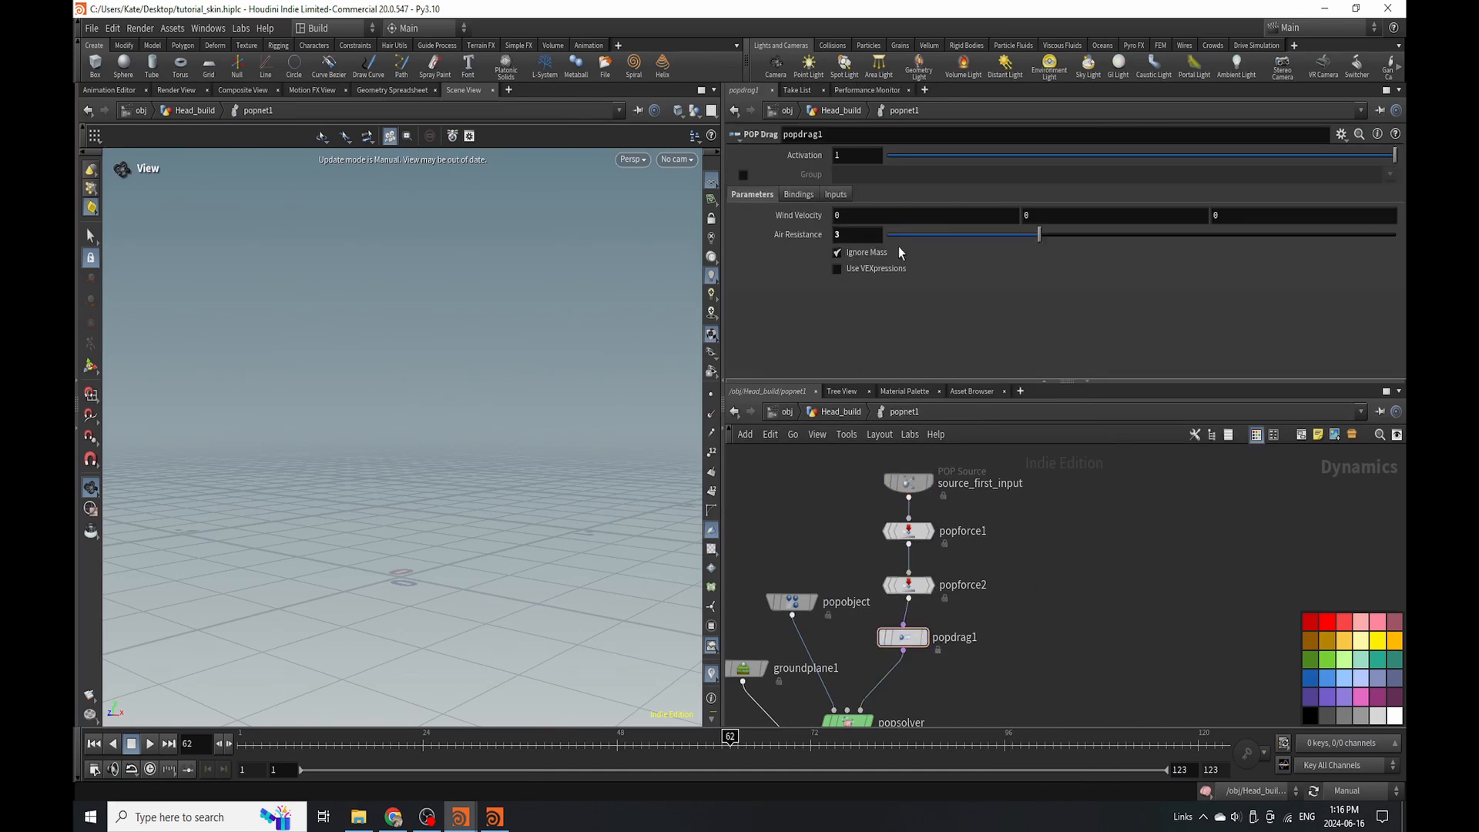
Return to Head_build and cache the Blood Pour particles_blood node to disk in the background, saving the scene first.
{"action": "left_click", "coordinate": [832, 416]}
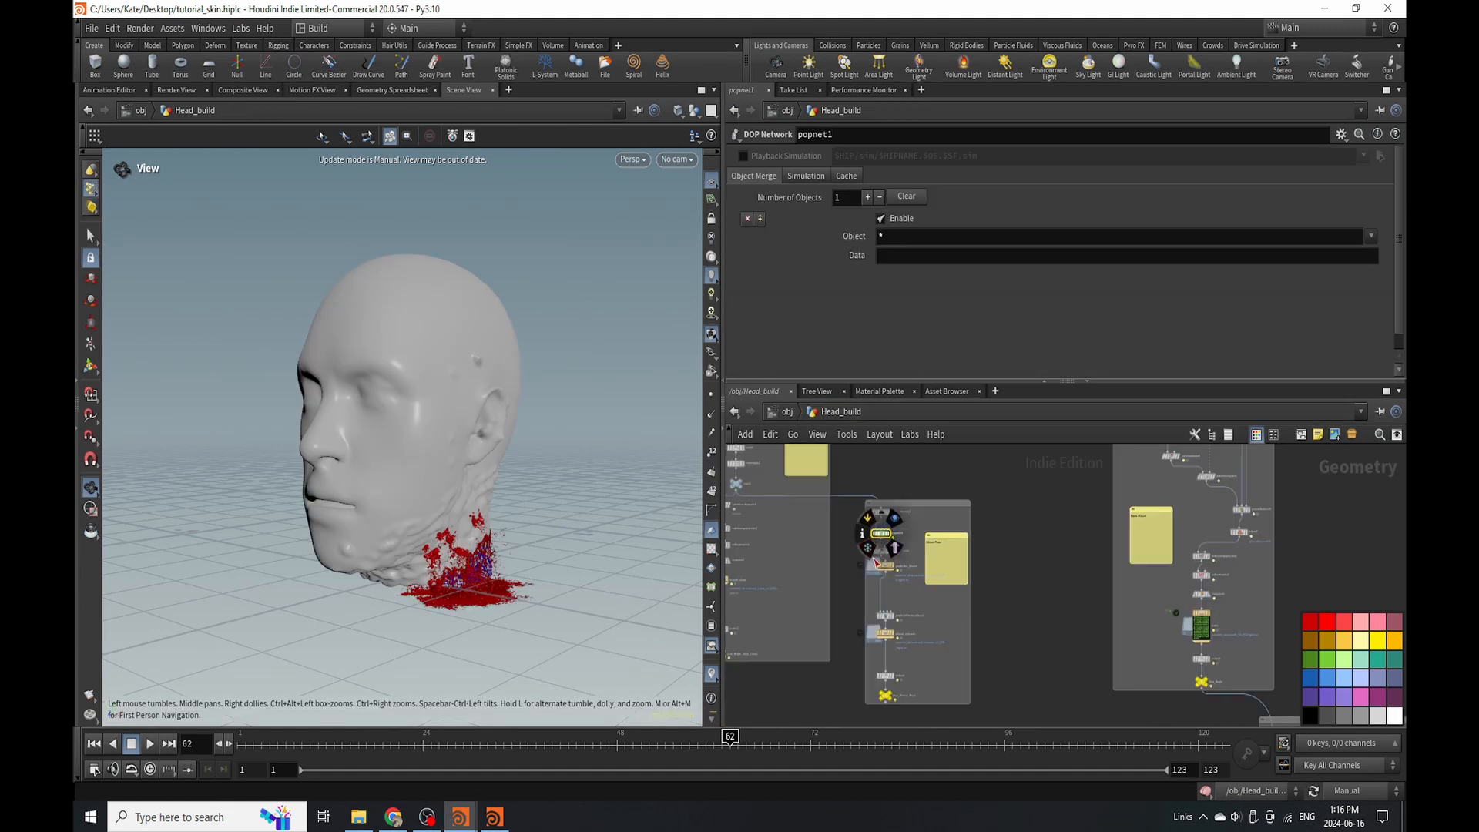
{"action": "left_click", "coordinate": [902, 578]}
{"action": "left_click", "coordinate": [961, 300]}
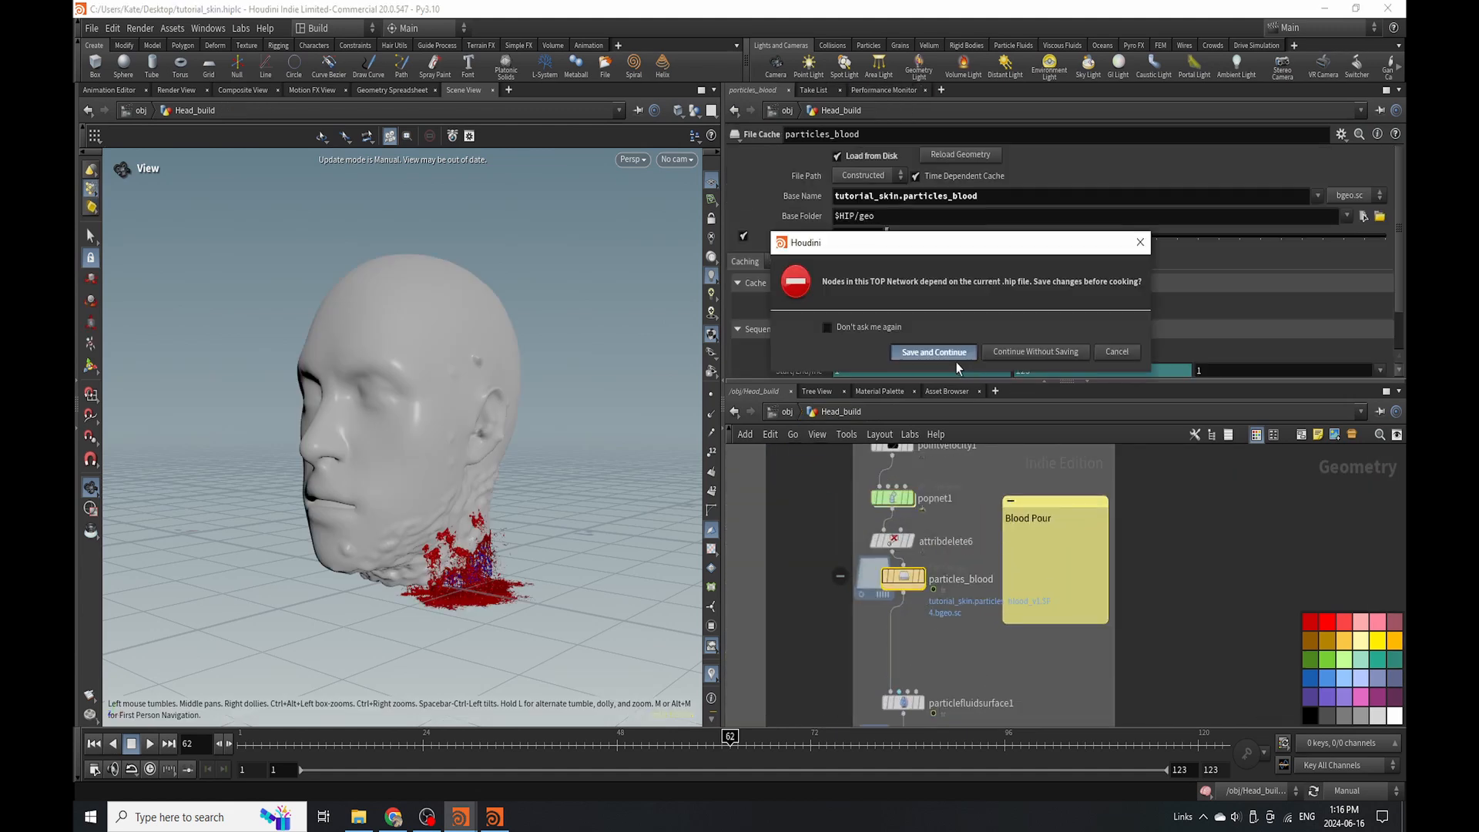
{"action": "left_click", "coordinate": [936, 351]}
Check the POP sources inside the Blood Spurts popnet2, then go back up to Head_build.
{"action": "scroll", "coordinate": [894, 601], "scroll_direction": "down", "scroll_amount": 5}
{"action": "scroll", "coordinate": [977, 664], "scroll_direction": "up", "scroll_amount": 5}
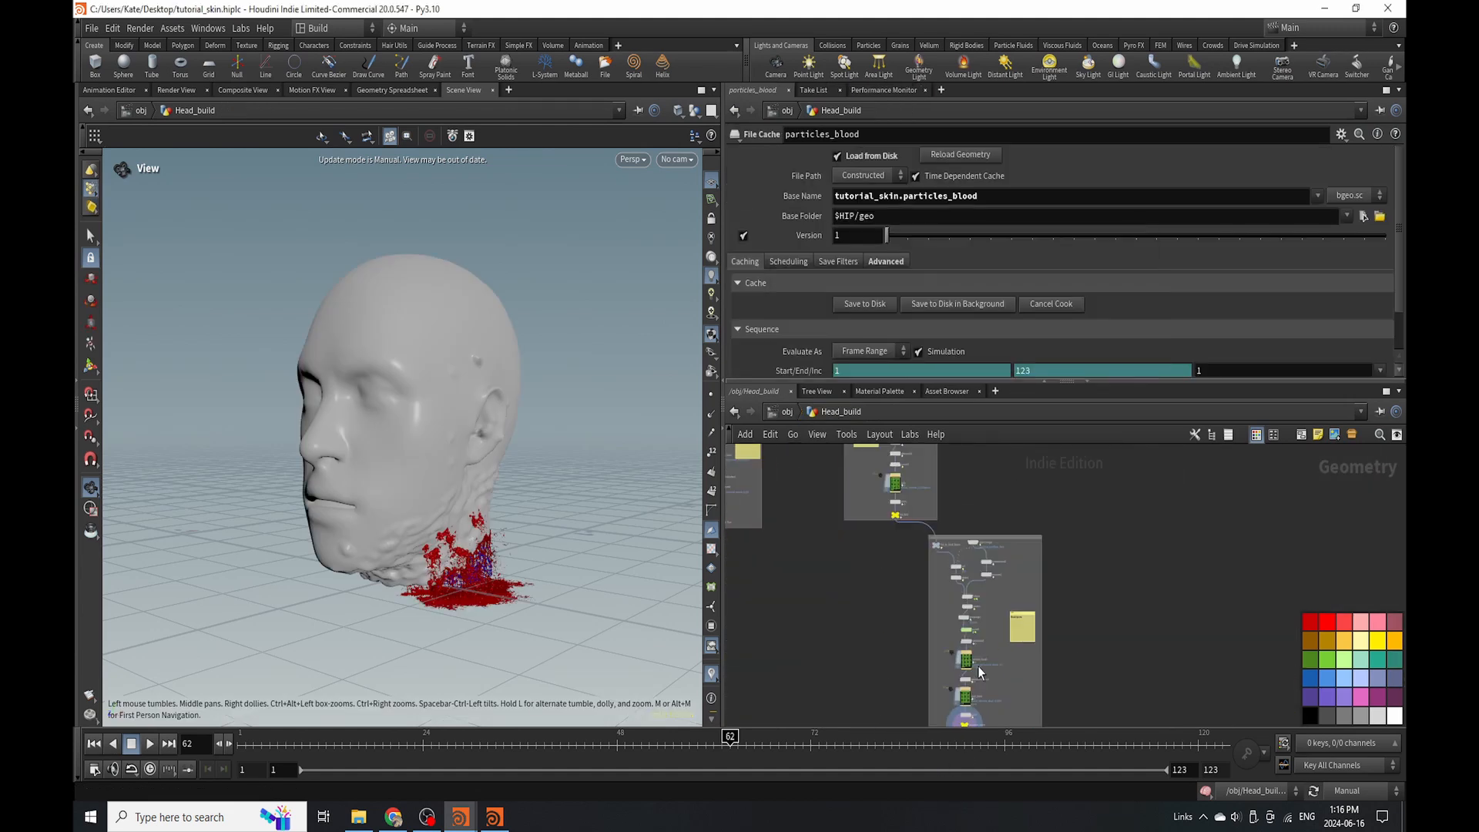
{"action": "double_click", "coordinate": [931, 539]}
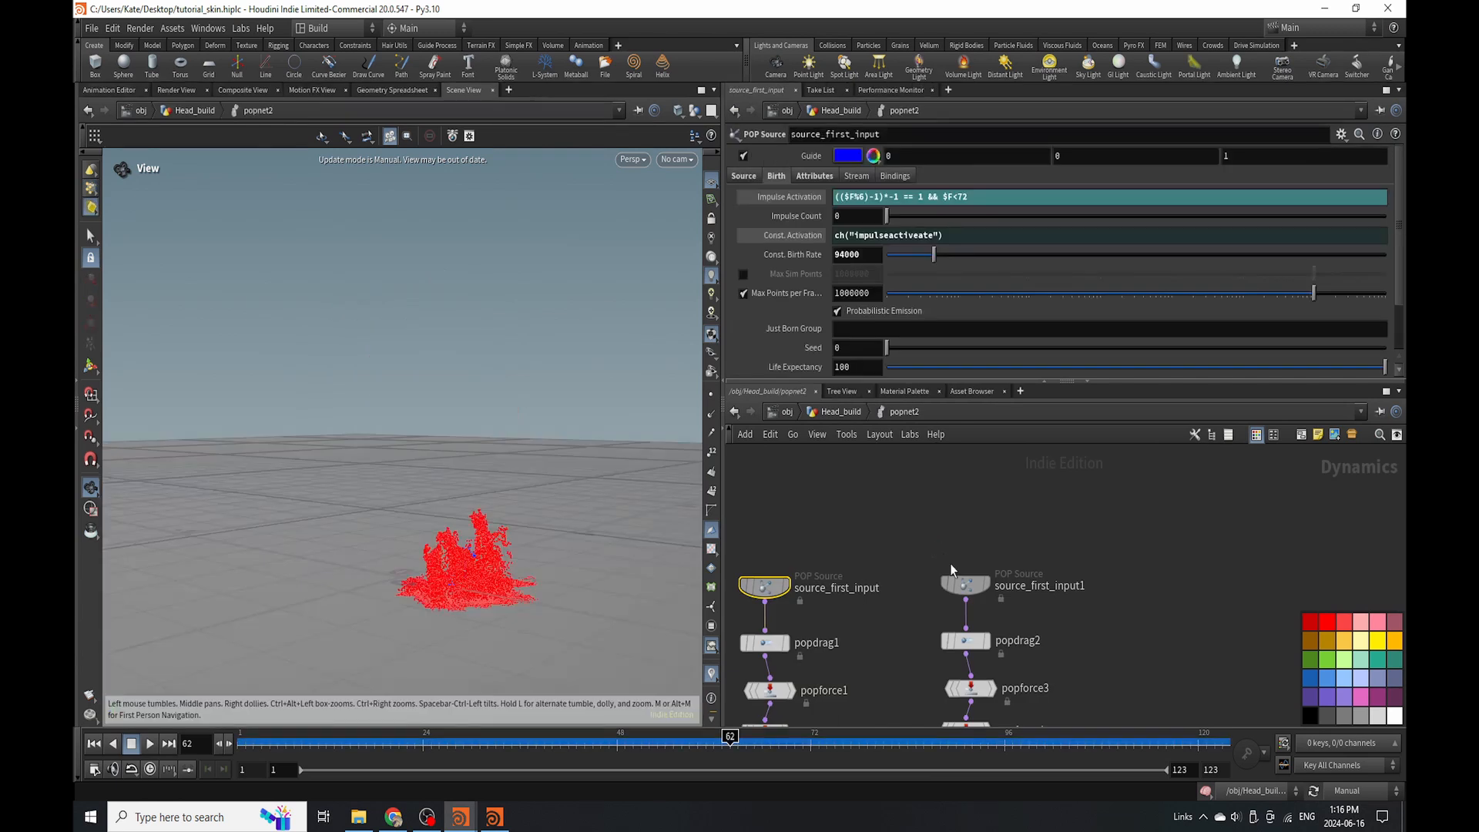
{"action": "key", "text": "u"}
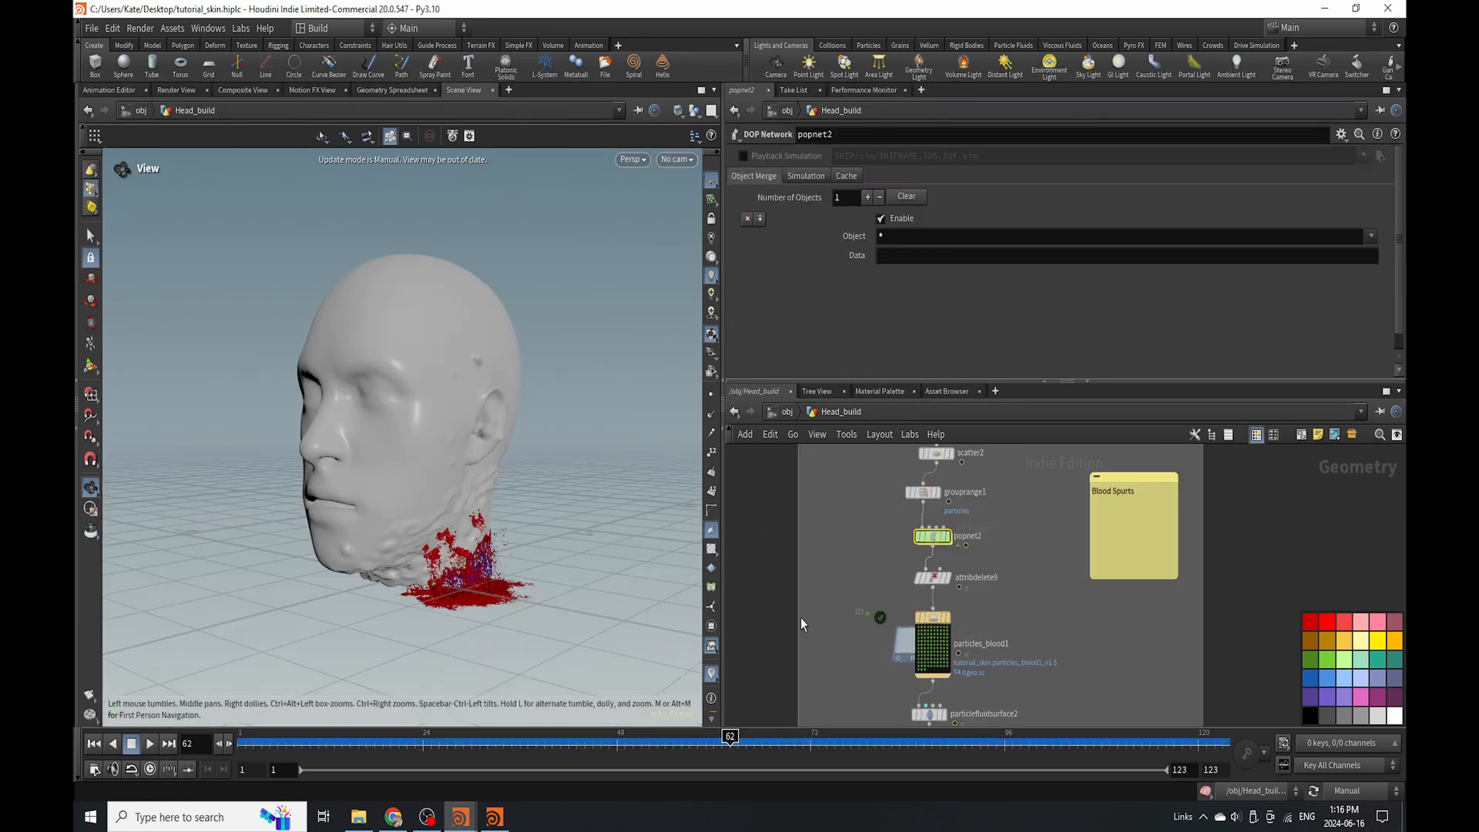
Display the burn node of the Boils Blood network with automatic updates enabled and all other objects hidden.
{"action": "scroll", "coordinate": [805, 613], "scroll_direction": "down", "scroll_amount": 5}
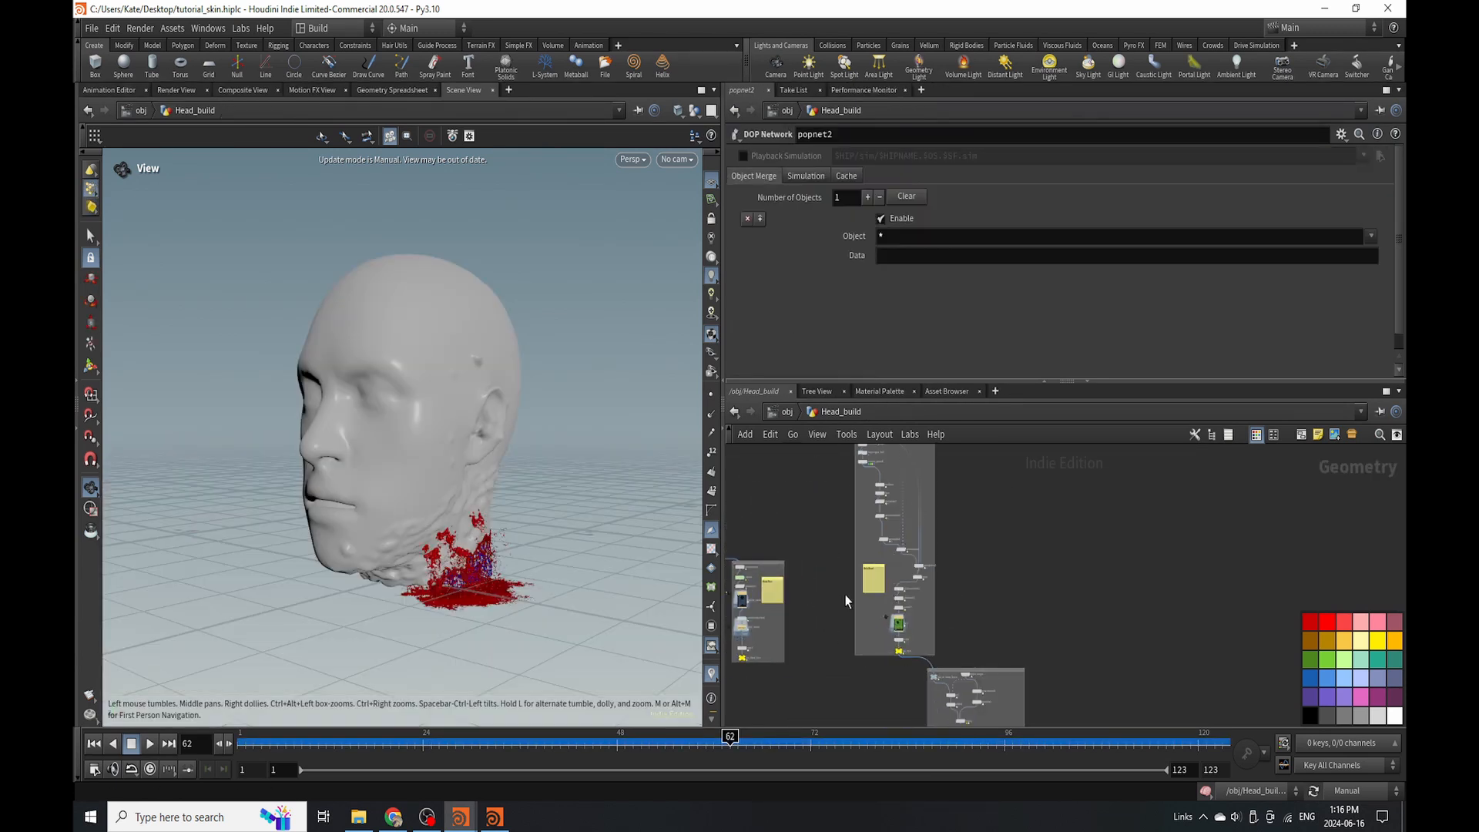
{"action": "scroll", "coordinate": [846, 601], "scroll_direction": "up", "scroll_amount": 5}
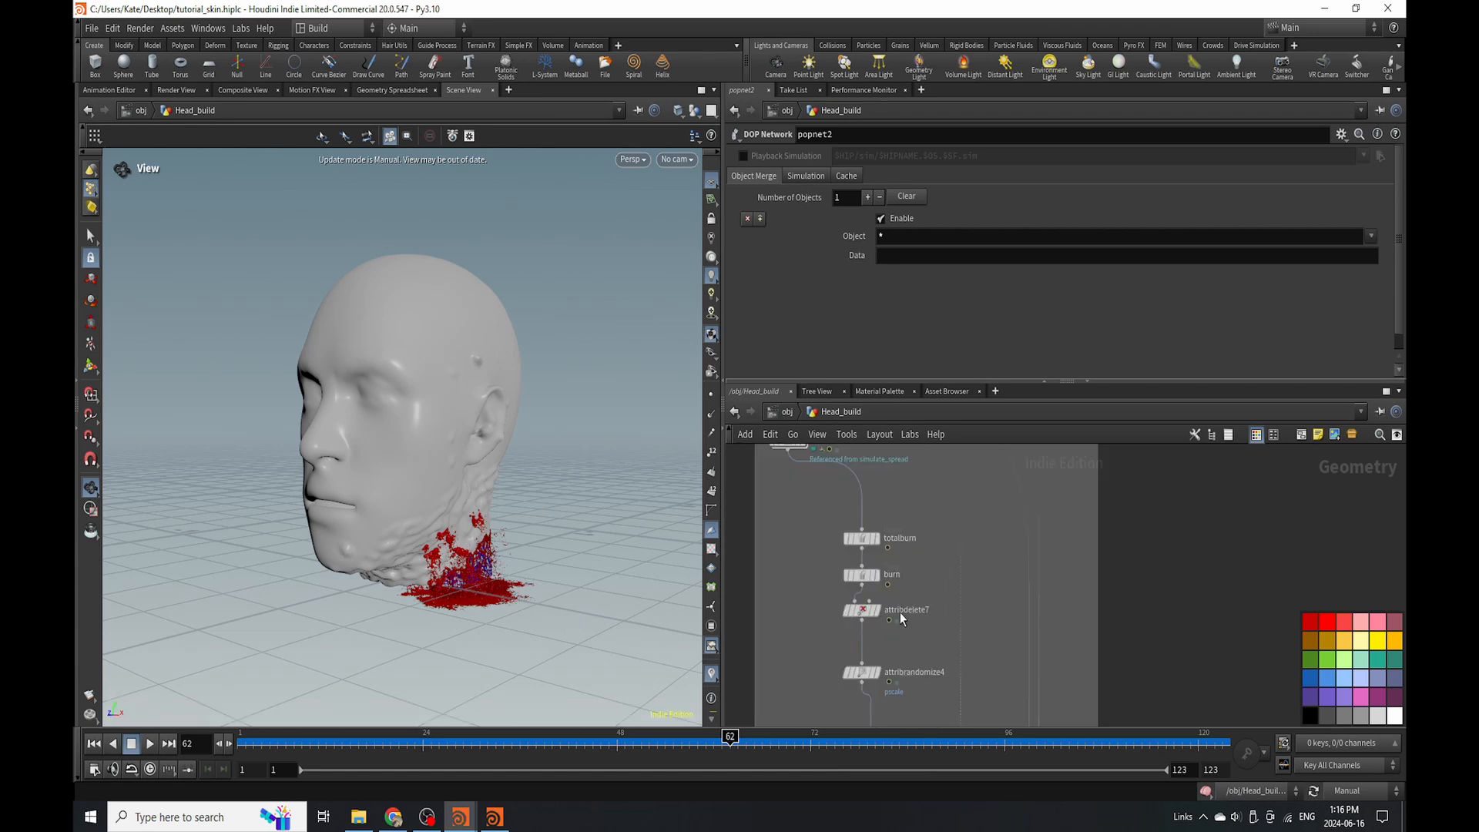
{"action": "scroll", "coordinate": [875, 595], "scroll_direction": "up", "scroll_amount": 2}
{"action": "left_click", "coordinate": [863, 568]}
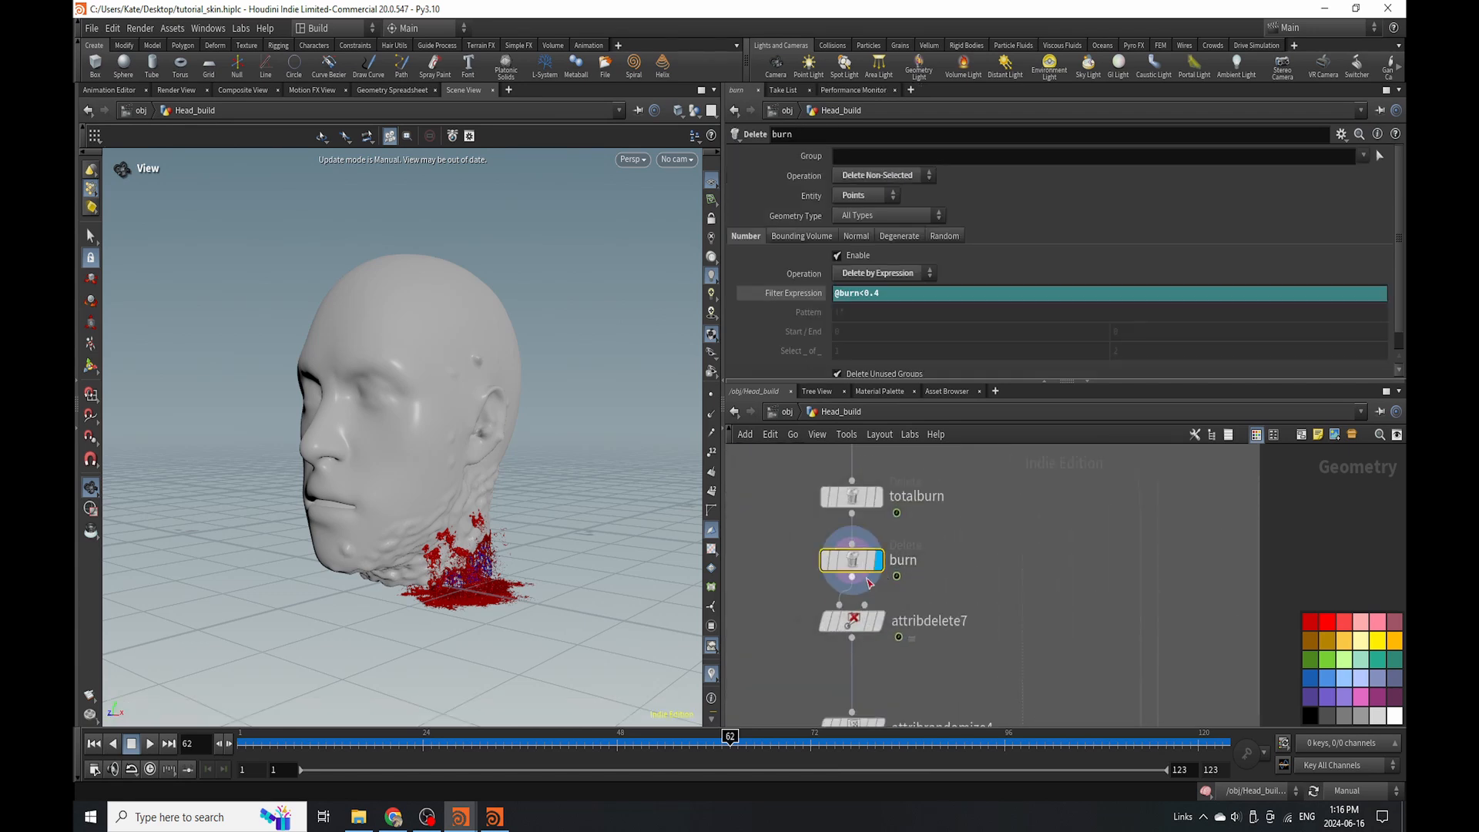
{"action": "left_click", "coordinate": [1354, 790]}
{"action": "left_click", "coordinate": [1344, 744]}
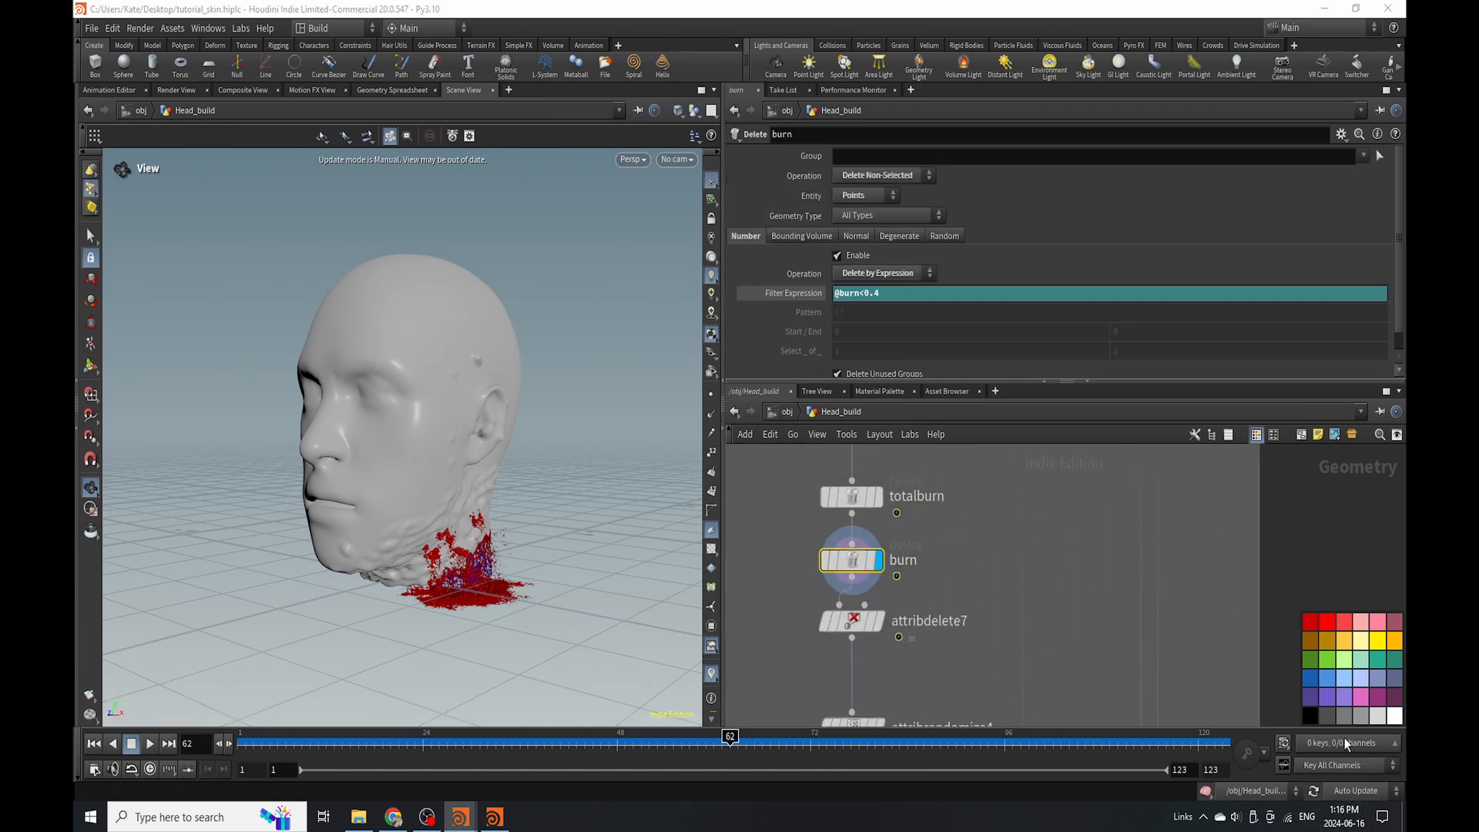
{"action": "left_click", "coordinate": [696, 111]}
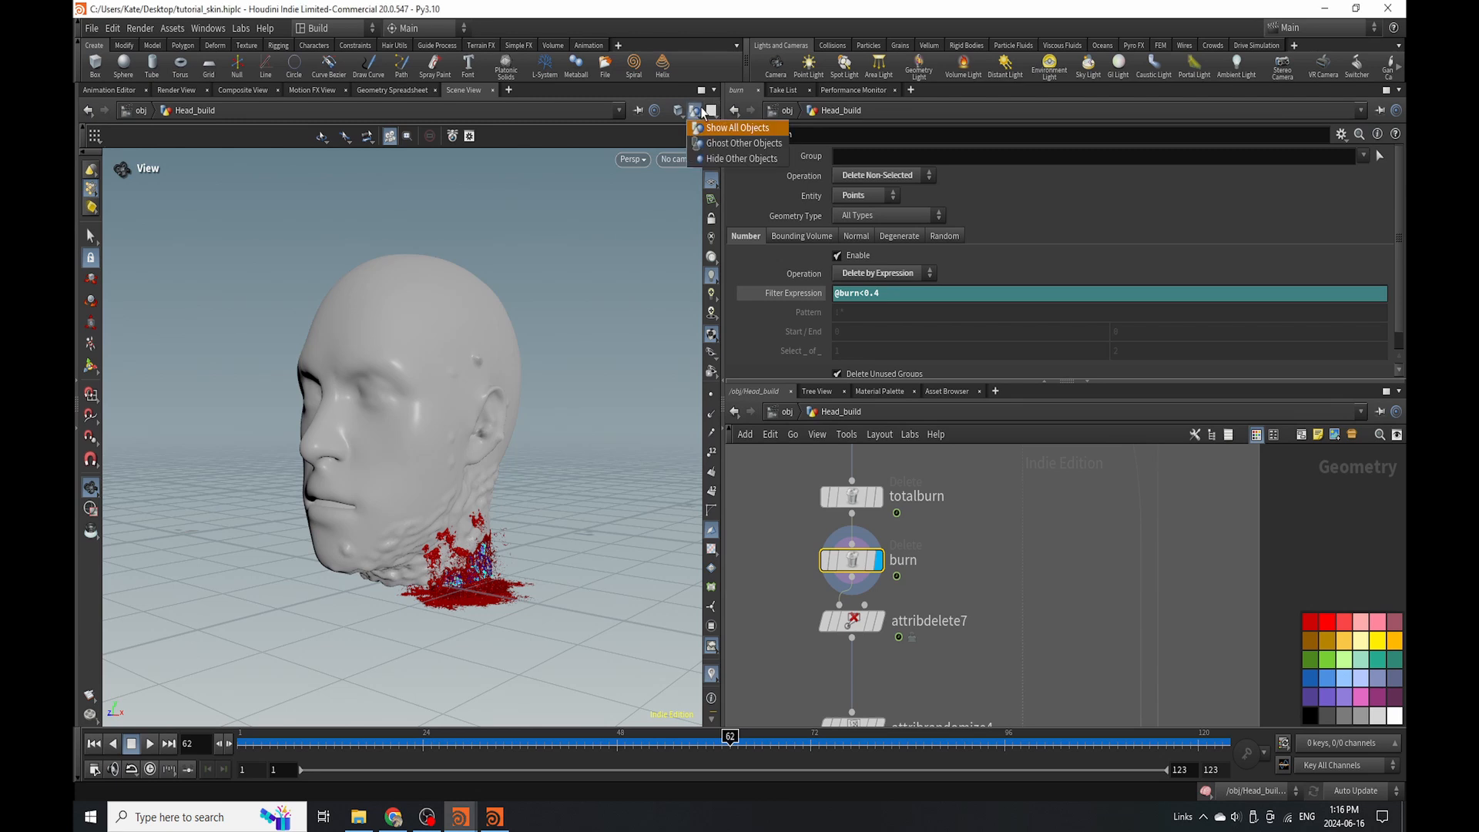
{"action": "left_click", "coordinate": [720, 160]}
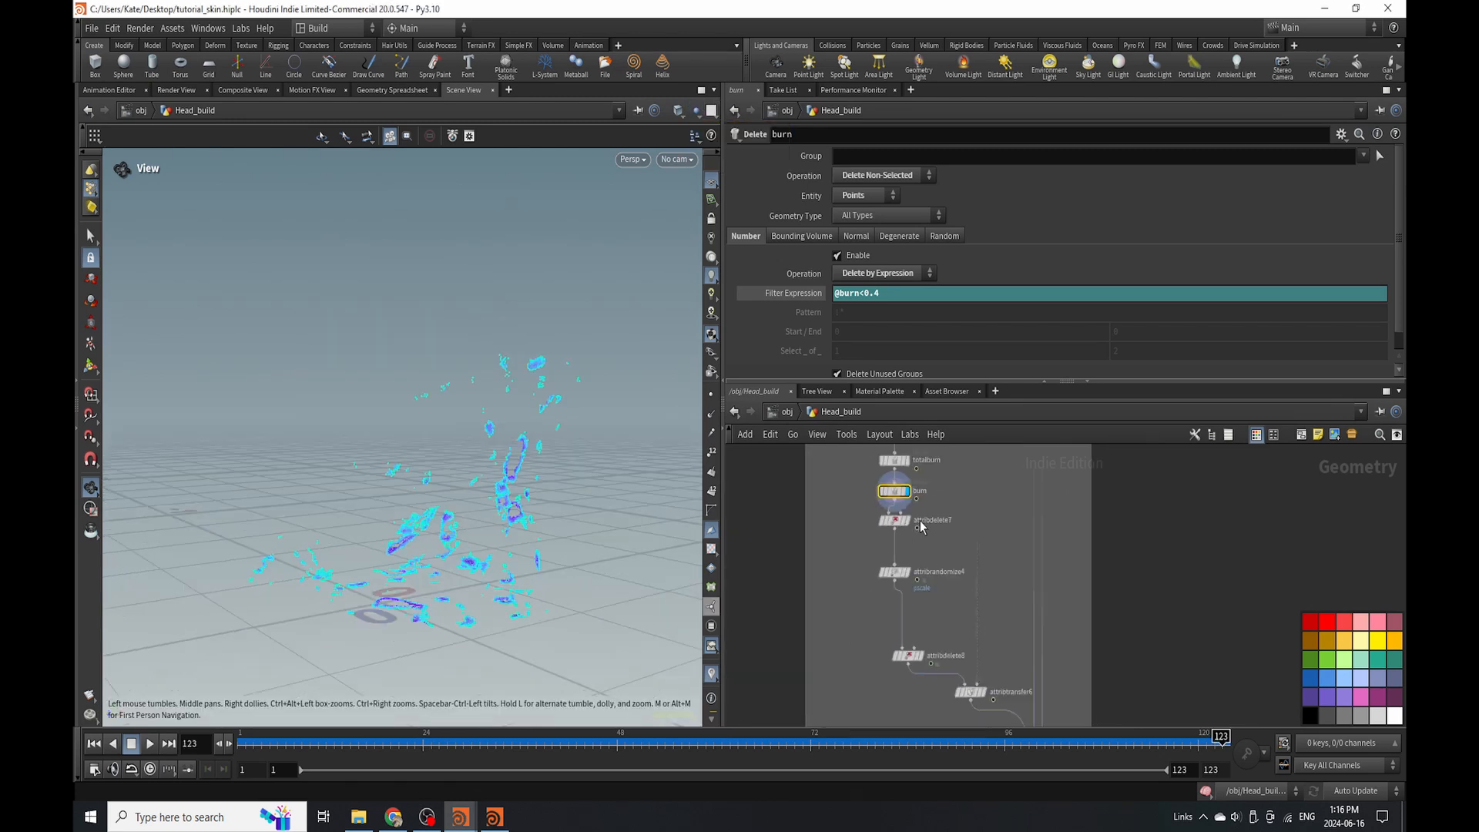
{"action": "scroll", "coordinate": [921, 527], "scroll_direction": "down", "scroll_amount": 4}
{"action": "scroll", "coordinate": [993, 653], "scroll_direction": "up", "scroll_amount": 5}
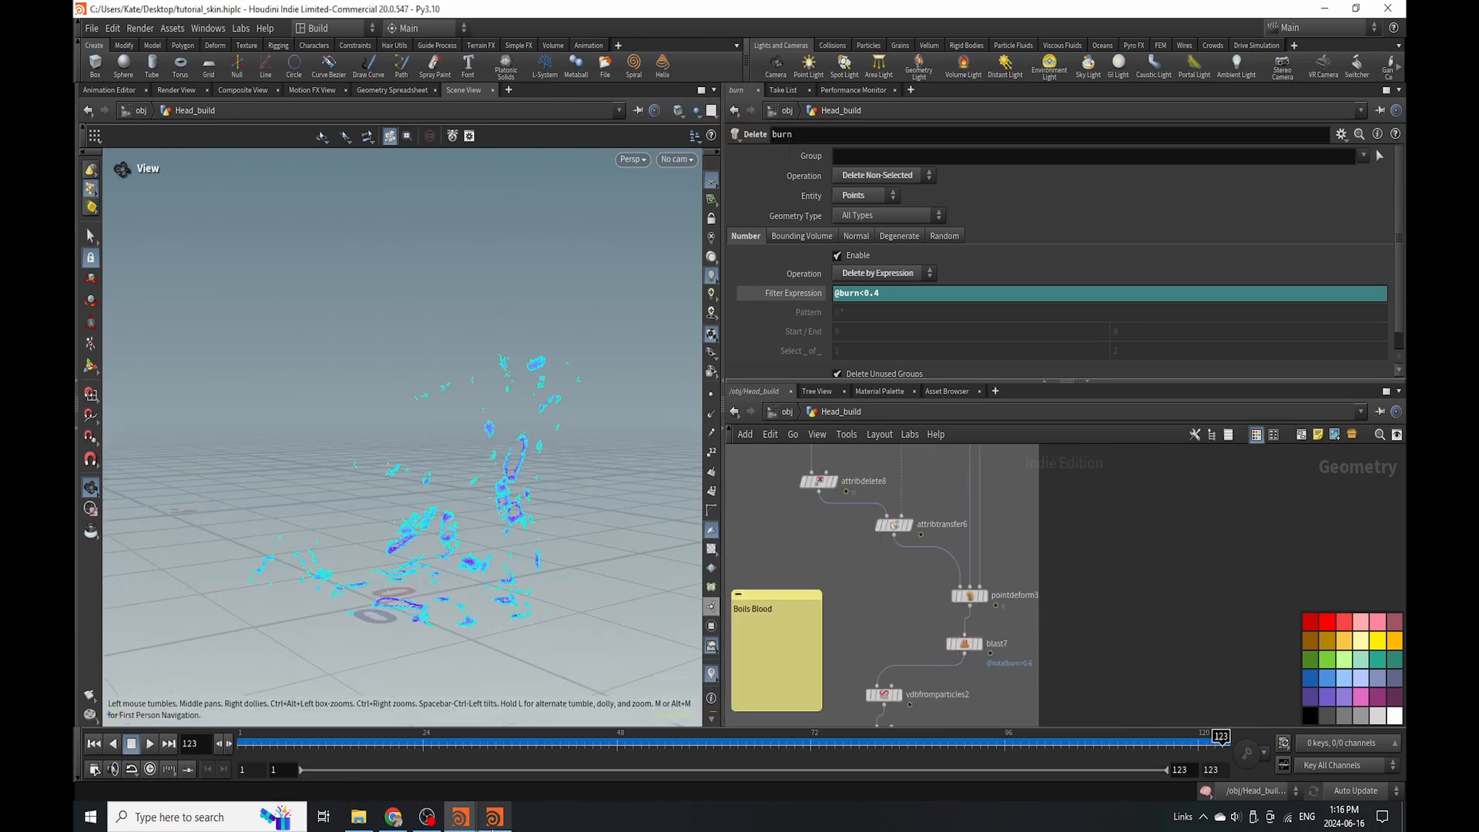
{"action": "left_click", "coordinate": [494, 816]}
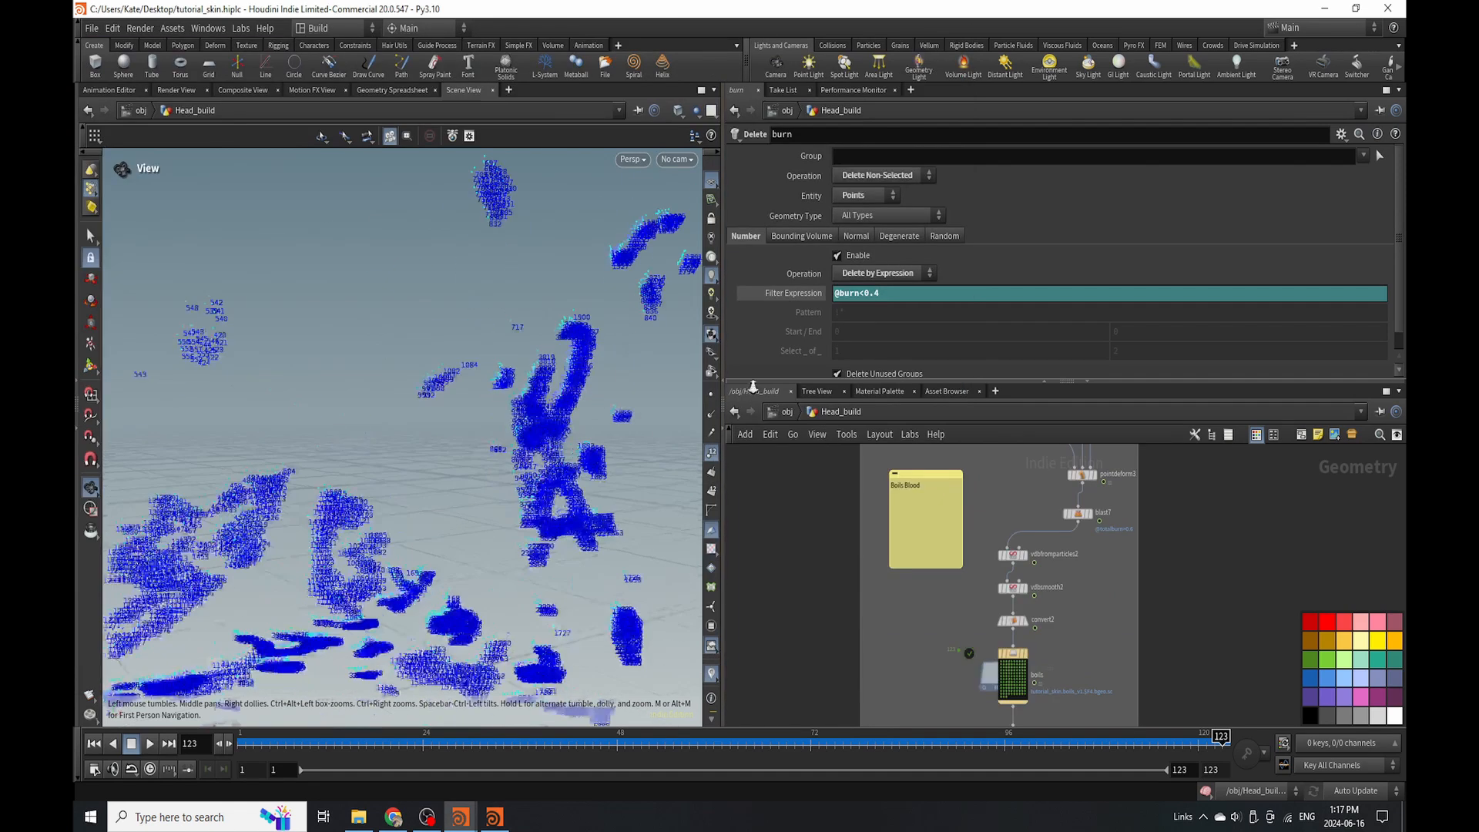
Place timeshift4 between attribdelete8 and attribtransfer6, clear its frame keyframe and set the frame to the start-frame variable.
{"action": "left_click", "coordinate": [907, 544]}
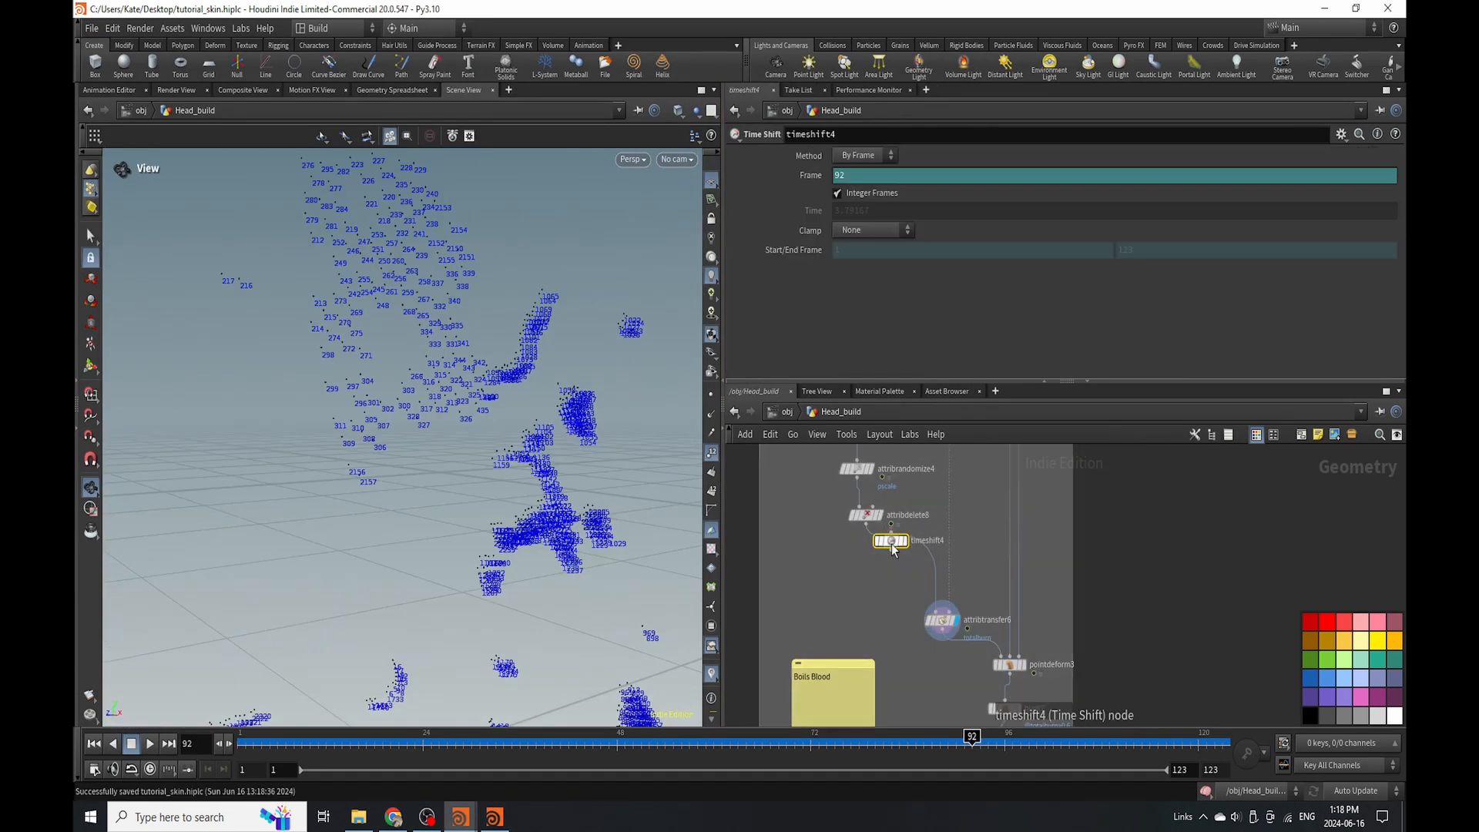
{"action": "left_click_drag", "start_coordinate": [904, 550], "coordinate": [864, 561]}
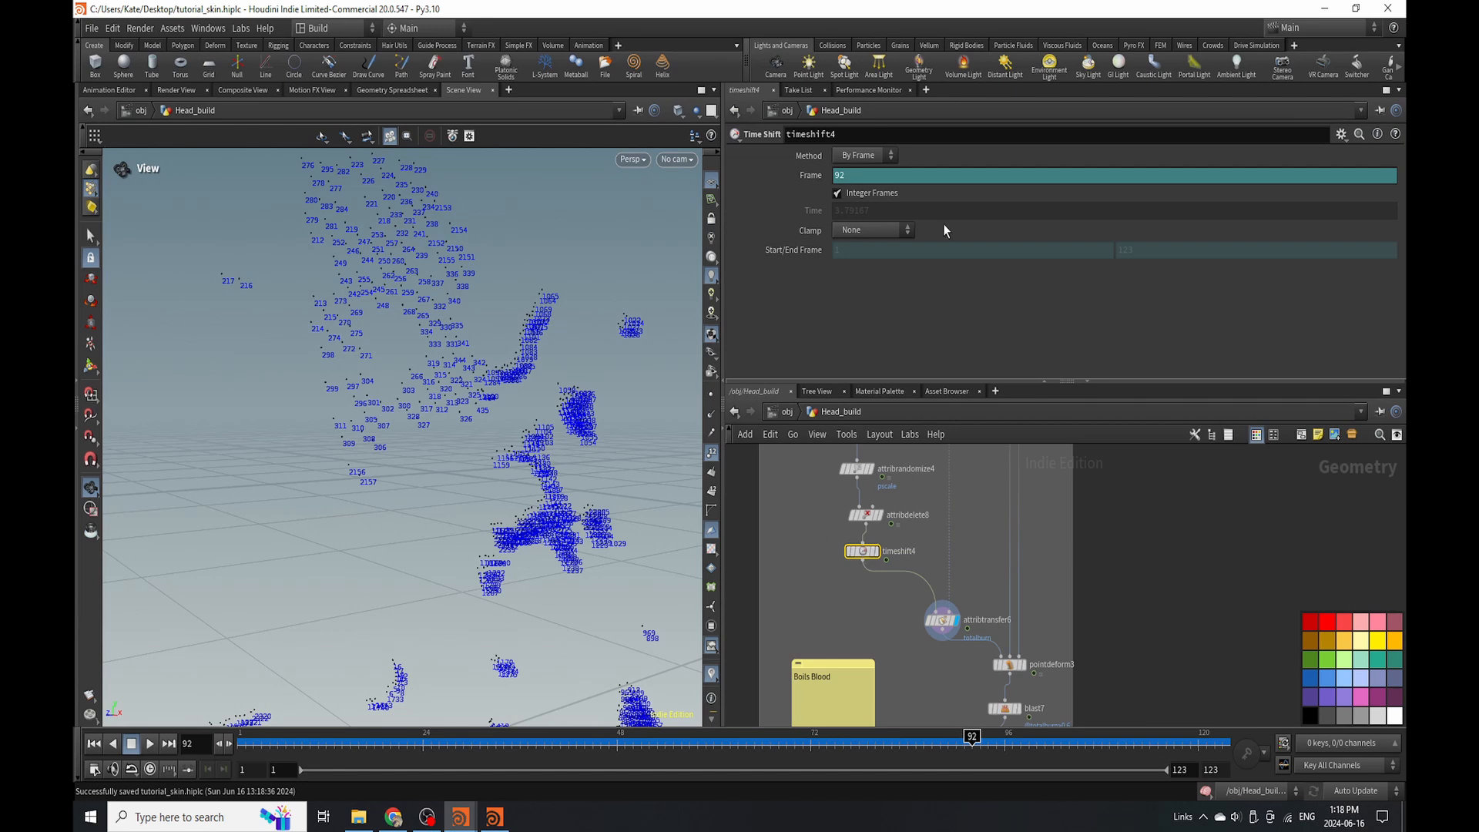
{"action": "right_click", "coordinate": [815, 176]}
{"action": "left_click", "coordinate": [799, 182]}
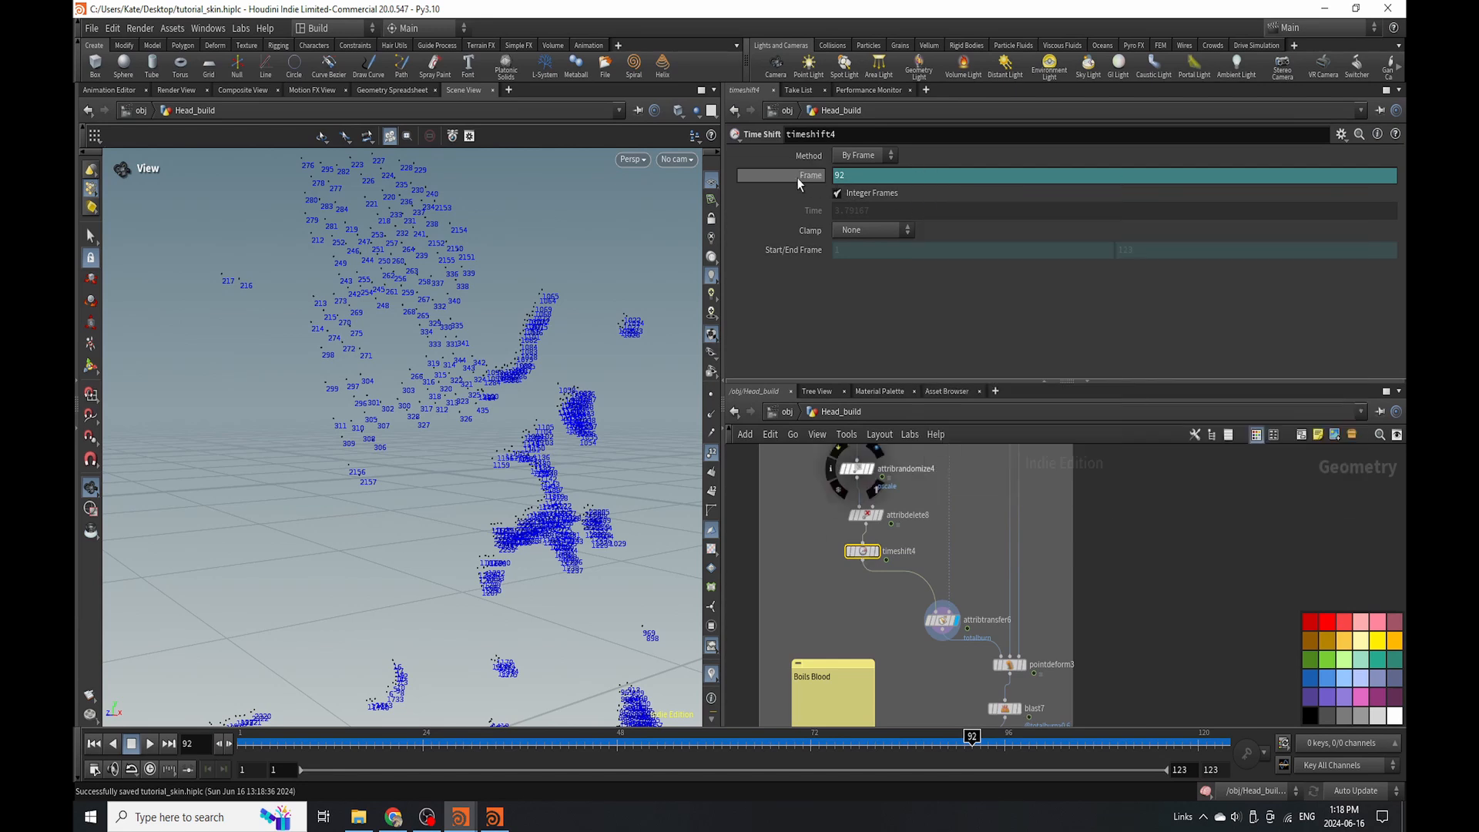
{"action": "left_click", "coordinate": [875, 178]}
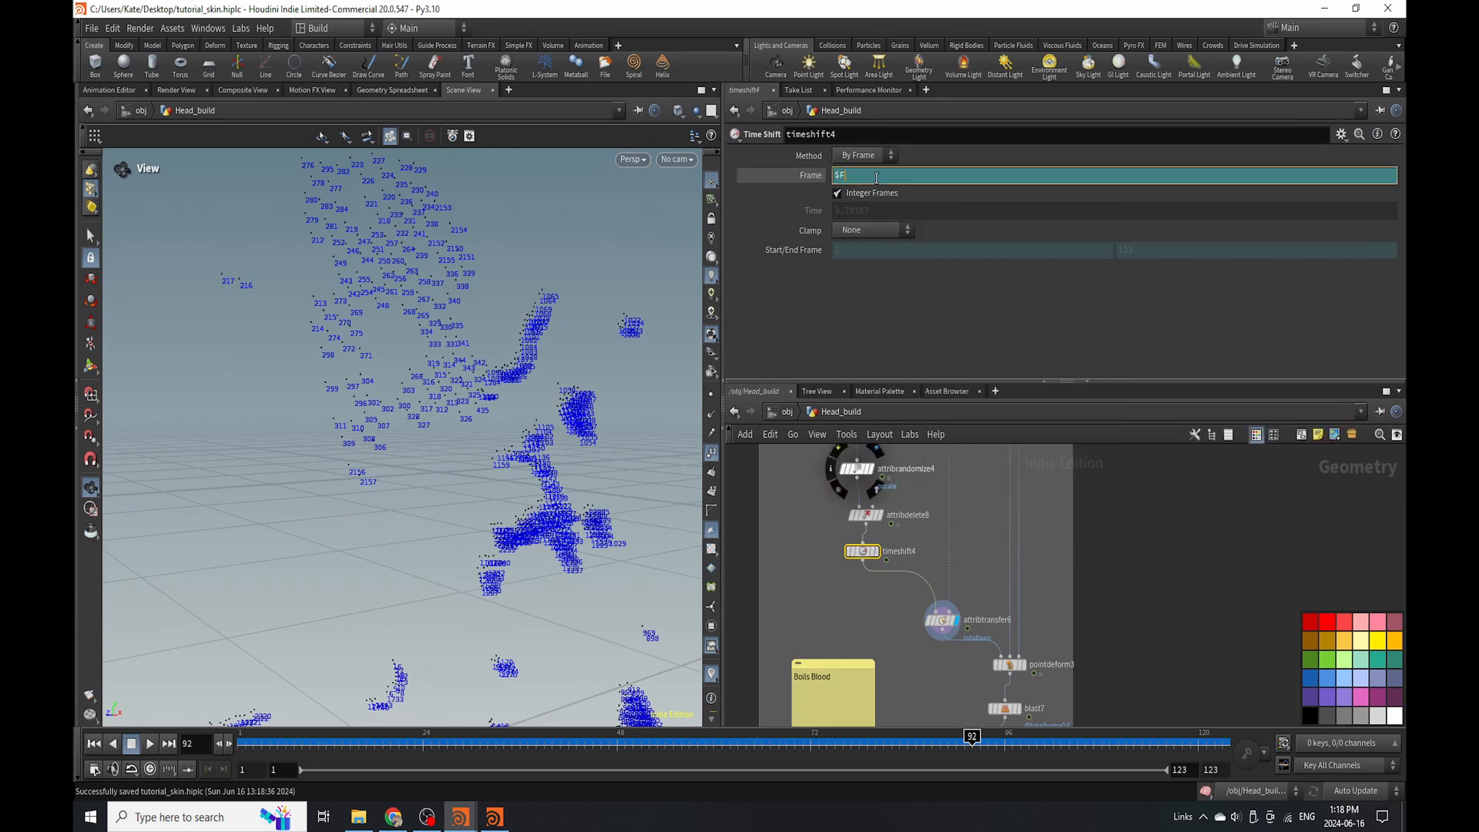
{"action": "type", "text": "STA"}
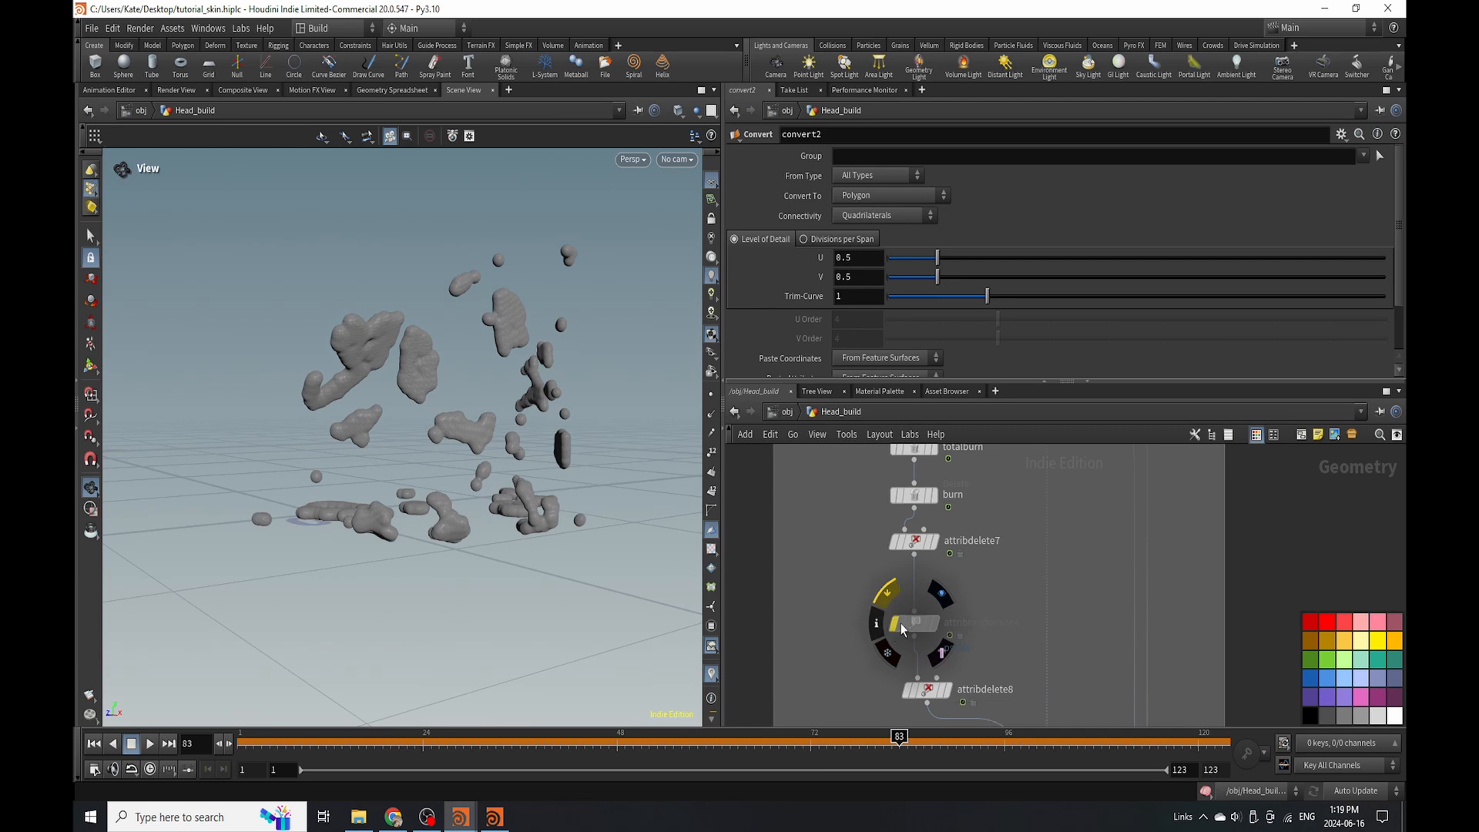
Set the pscale distribution of attribrandomize4 to Uniform (Continuous) and save the scene.
{"action": "left_click", "coordinate": [908, 625]}
{"action": "scroll", "coordinate": [924, 254], "scroll_direction": "up", "scroll_amount": 5}
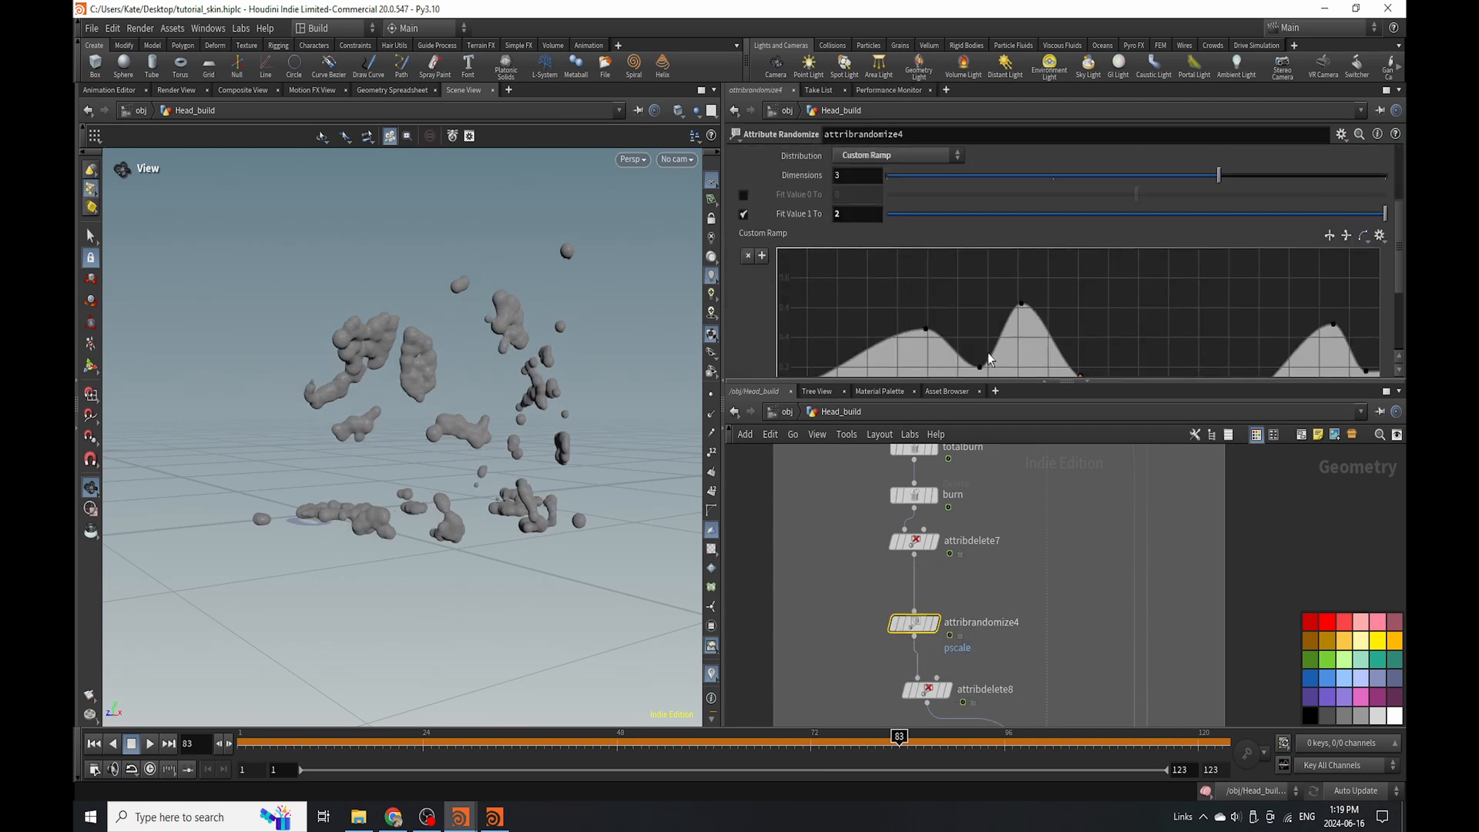
{"action": "left_click", "coordinate": [898, 295]}
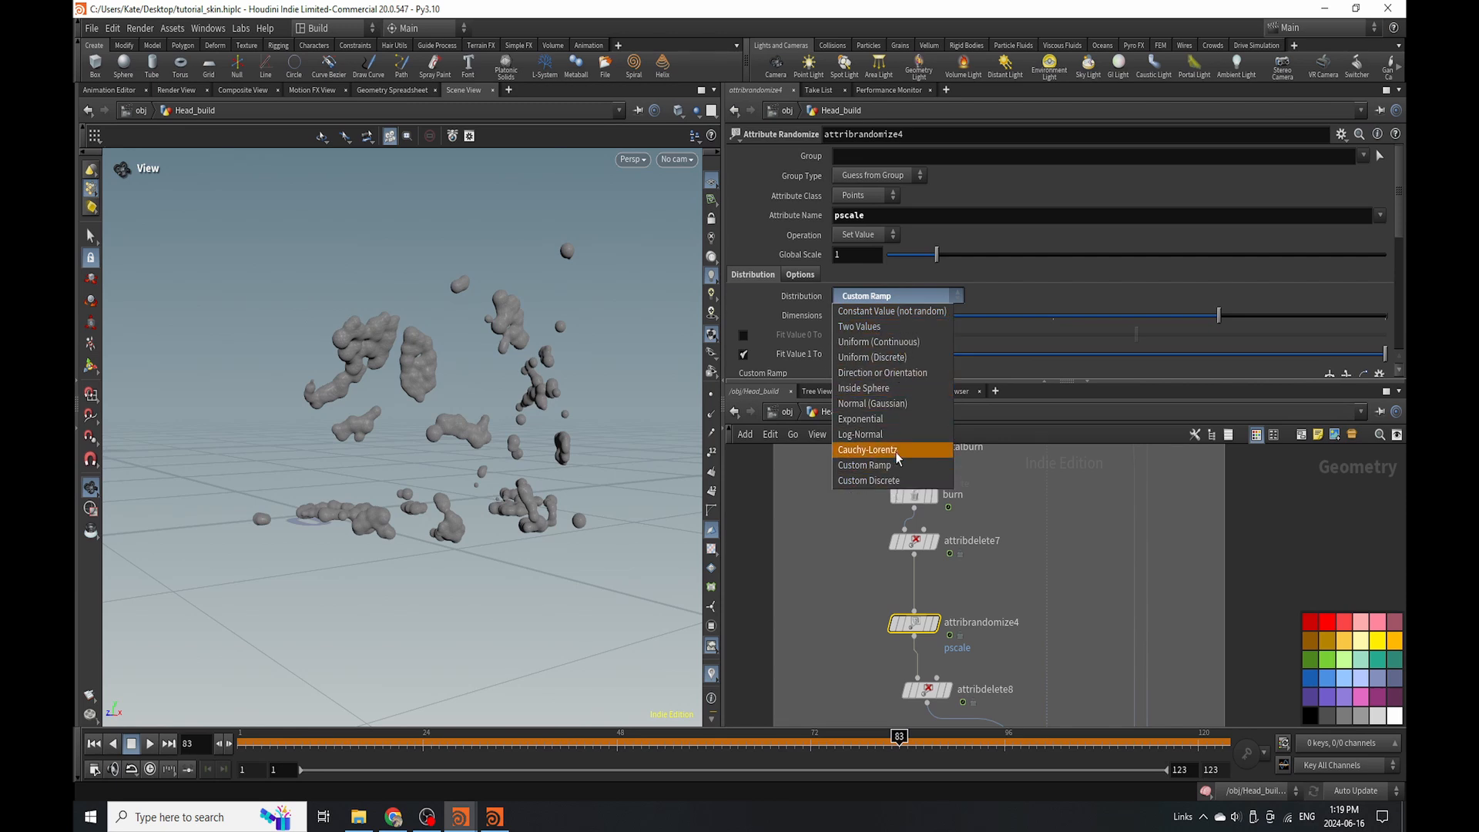
{"action": "key", "text": "ctrl+s"}
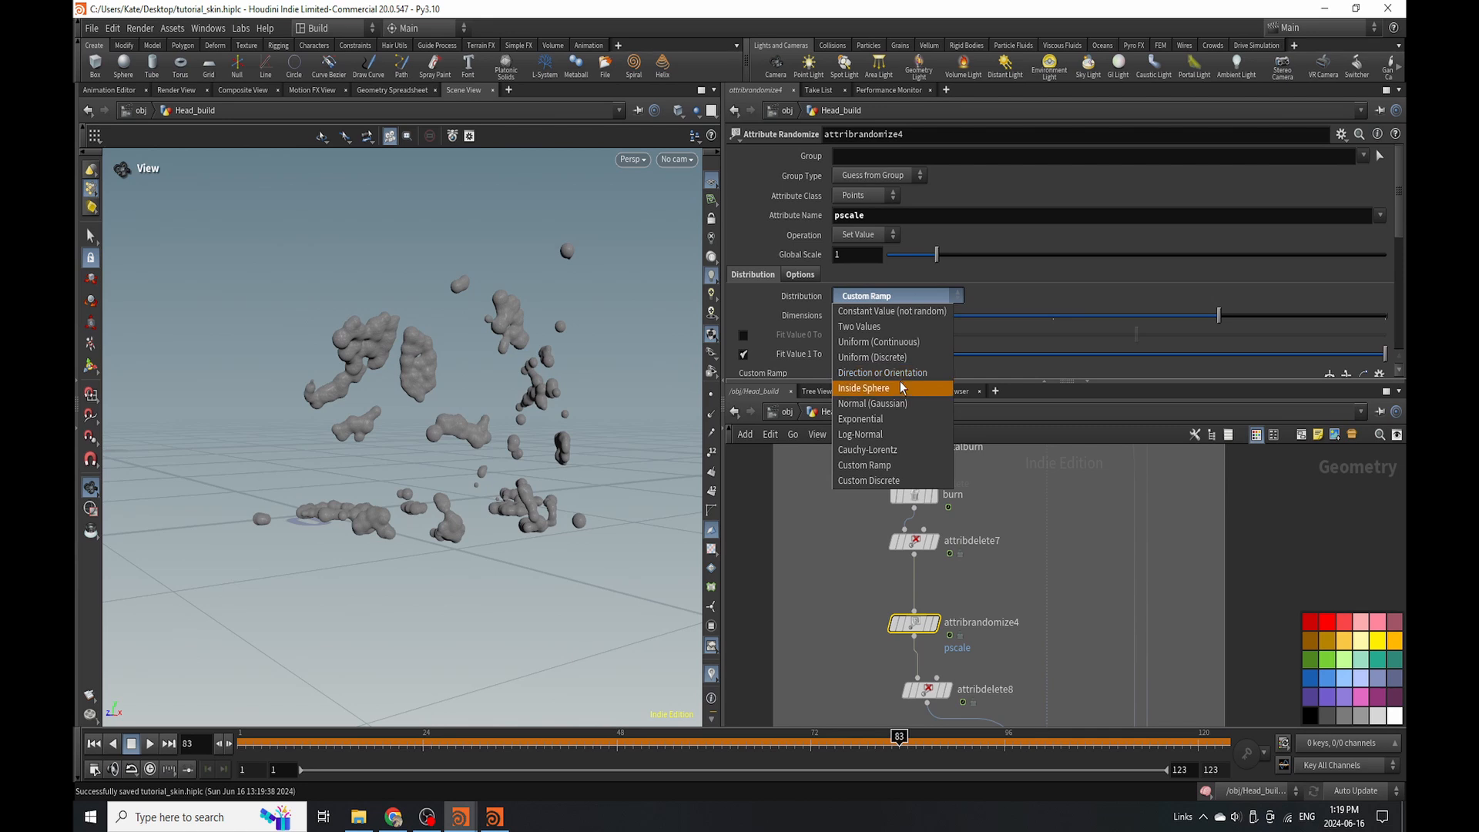
{"action": "left_click", "coordinate": [895, 344]}
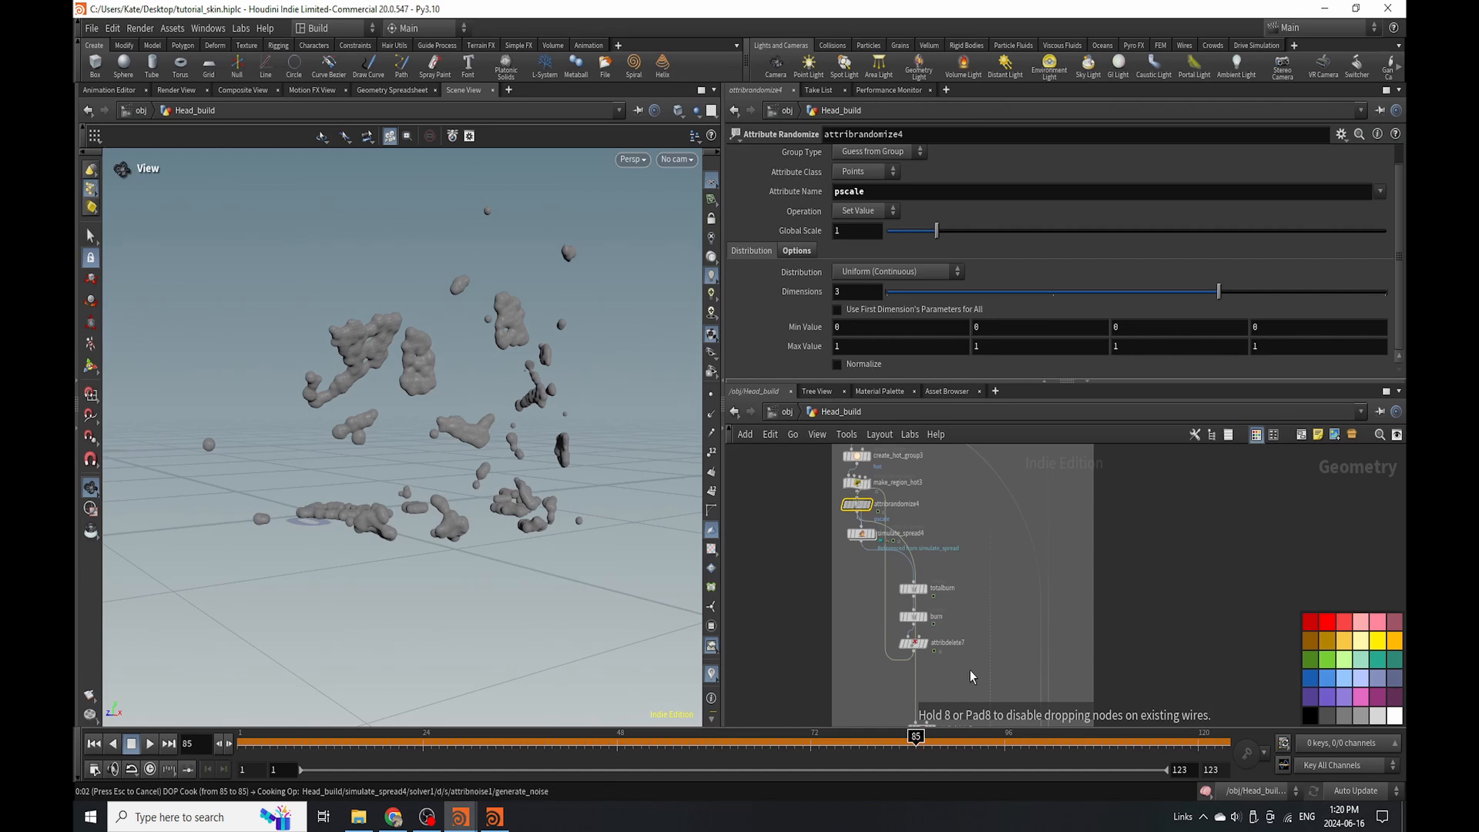
Place attribrandomize4 between make_region_hot3 and simulate_spread4 and set its distribution to Custom Ramp.
{"action": "left_click_drag", "start_coordinate": [726, 742], "coordinate": [885, 470]}
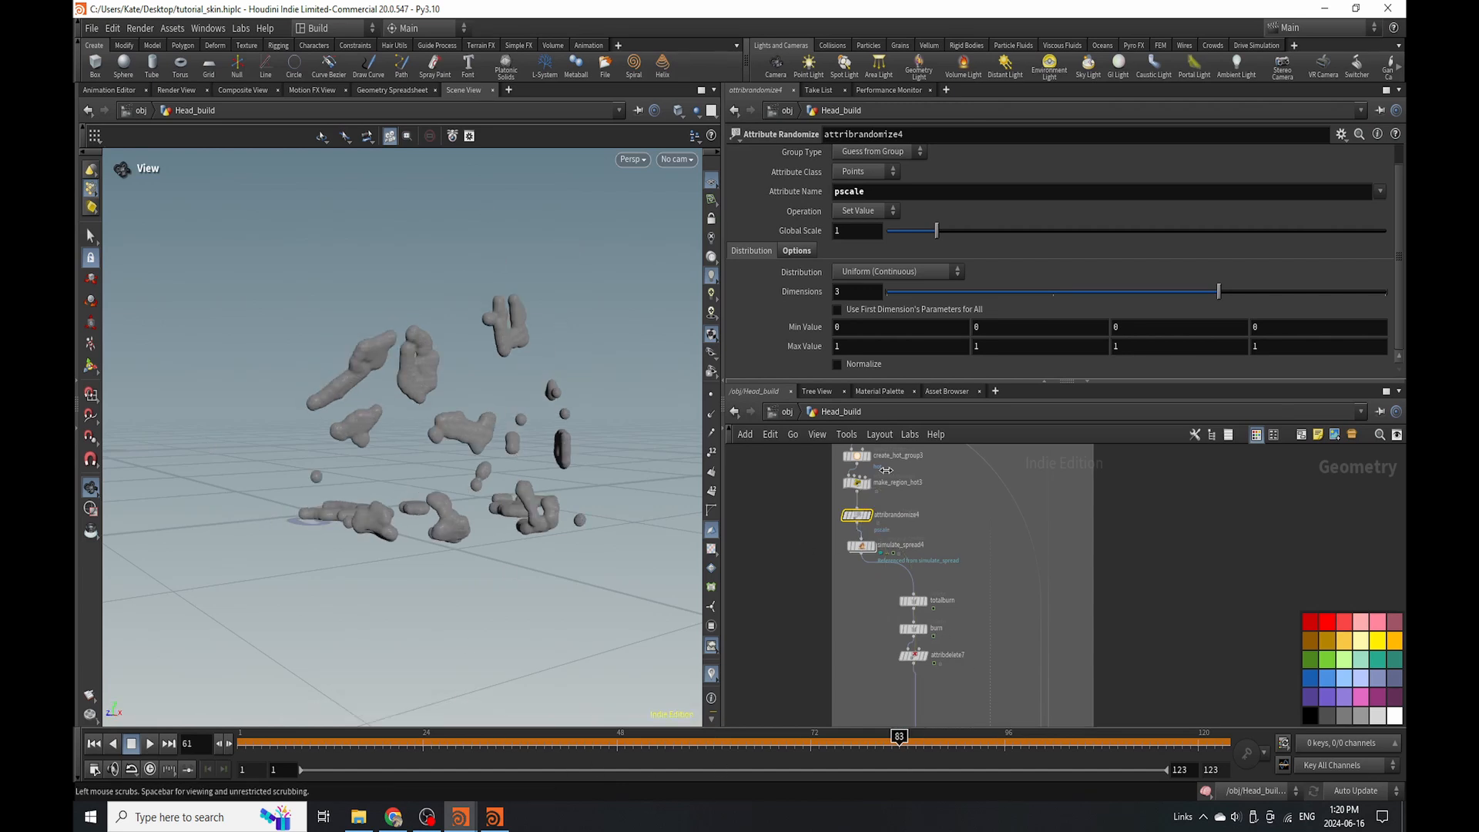
{"action": "left_click", "coordinate": [896, 273]}
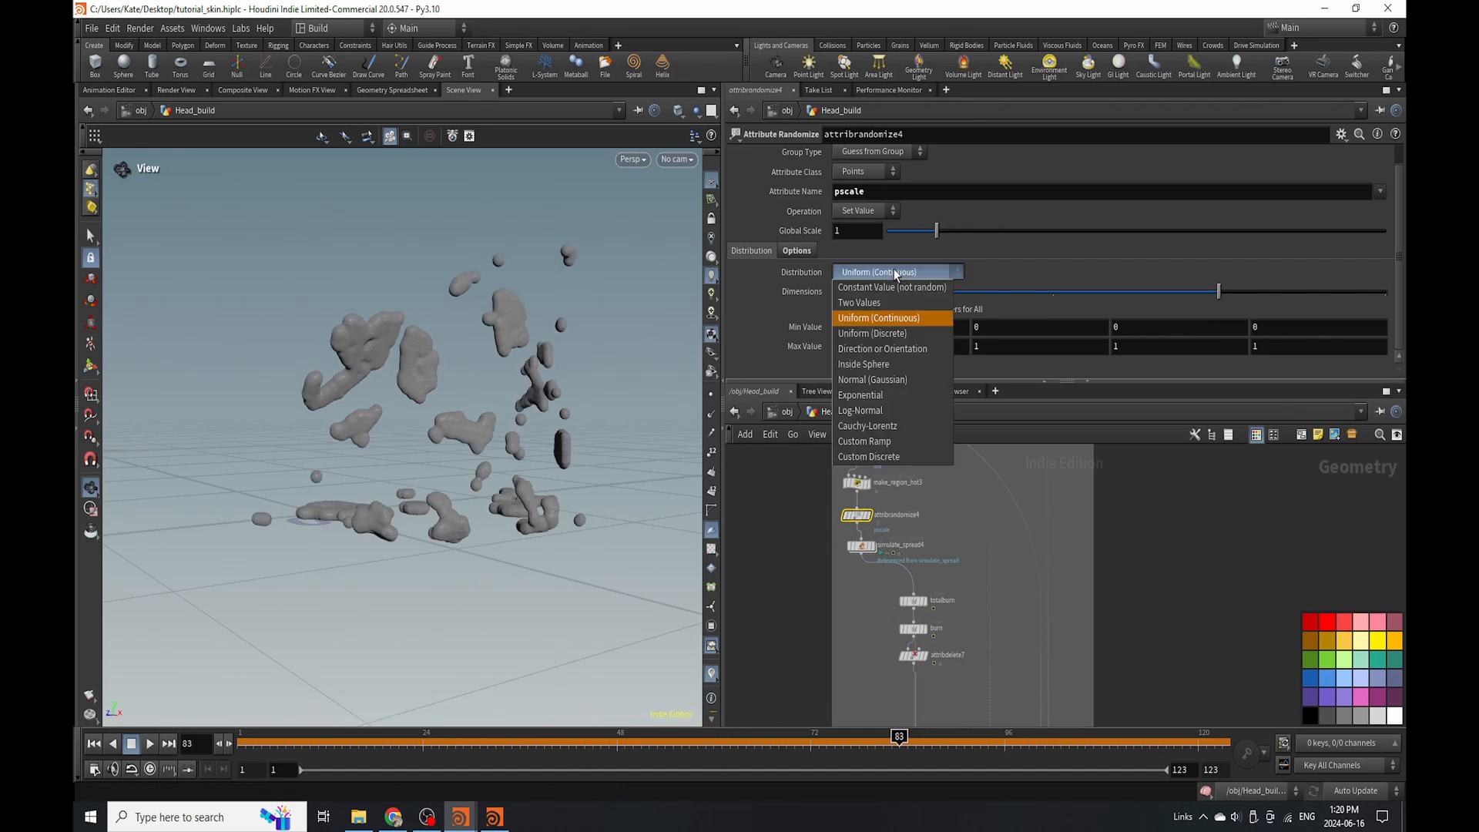
{"action": "left_click", "coordinate": [919, 443]}
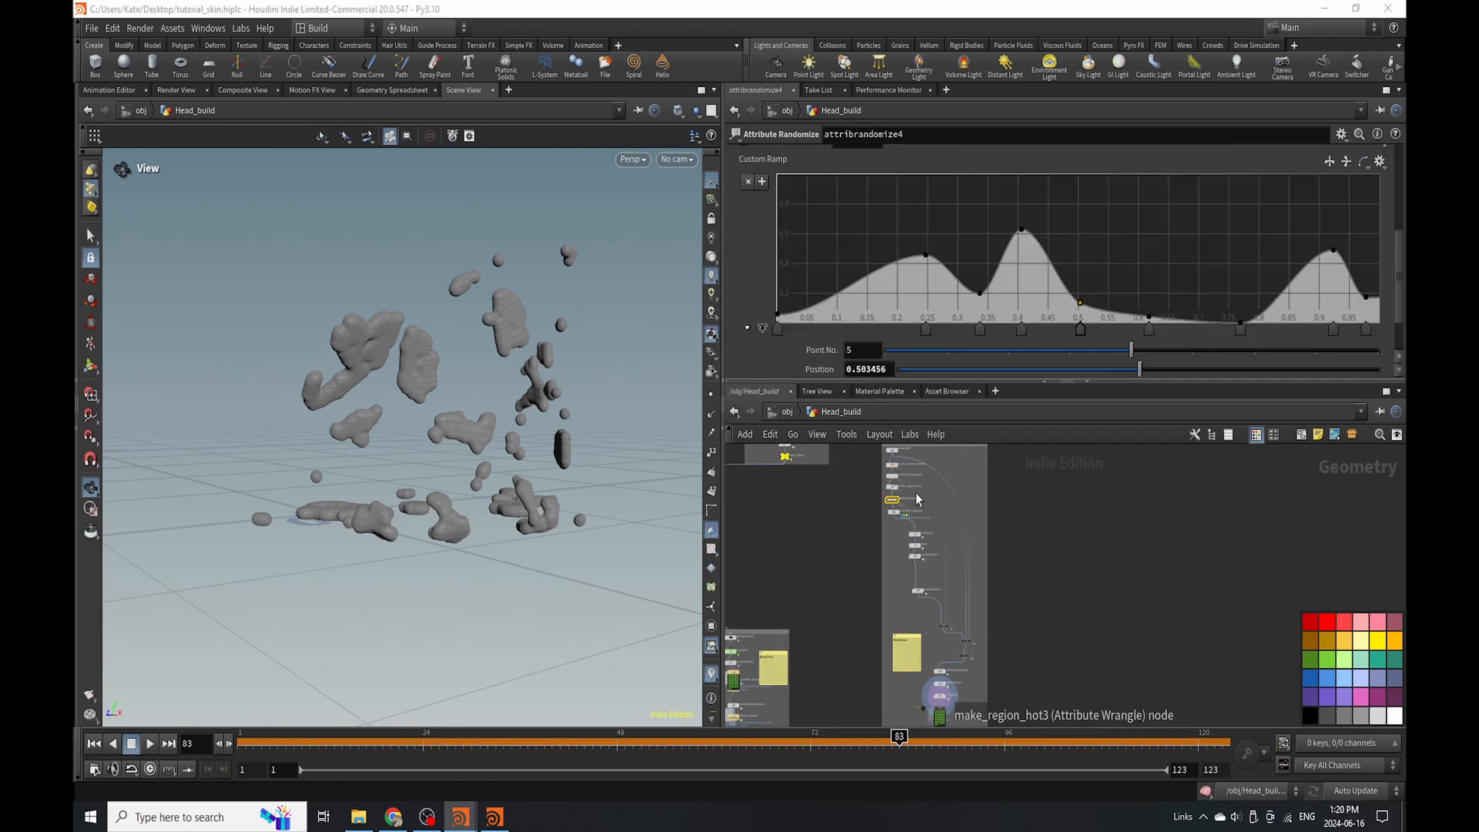
{"action": "scroll", "coordinate": [918, 499], "scroll_direction": "up", "scroll_amount": 6}
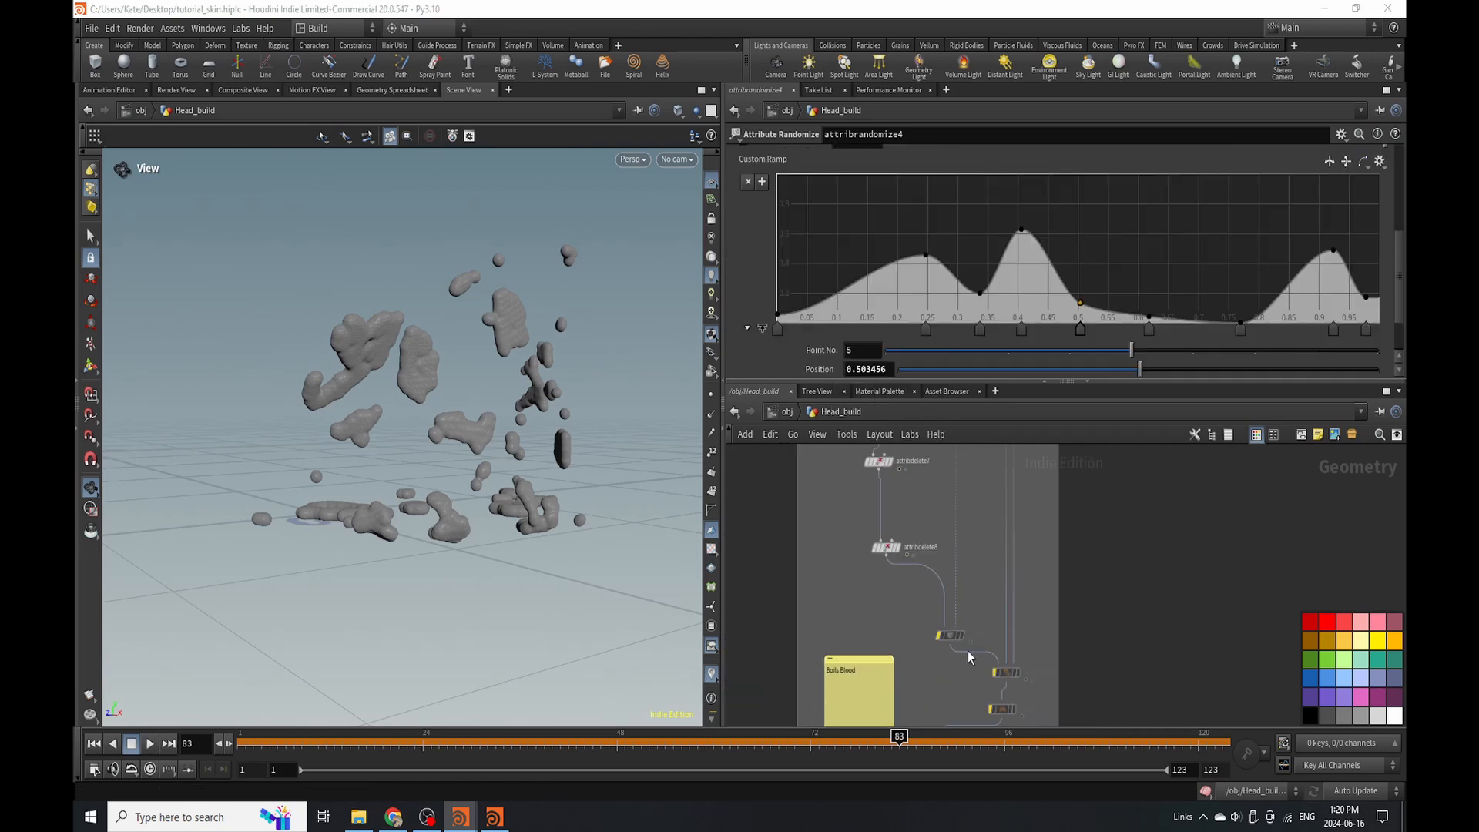
Inspect the settings of pointdeform3, vdbfromparticles2 and attribrandomize4 in the Boils Blood network.
{"action": "scroll", "coordinate": [952, 476], "scroll_direction": "down", "scroll_amount": 5}
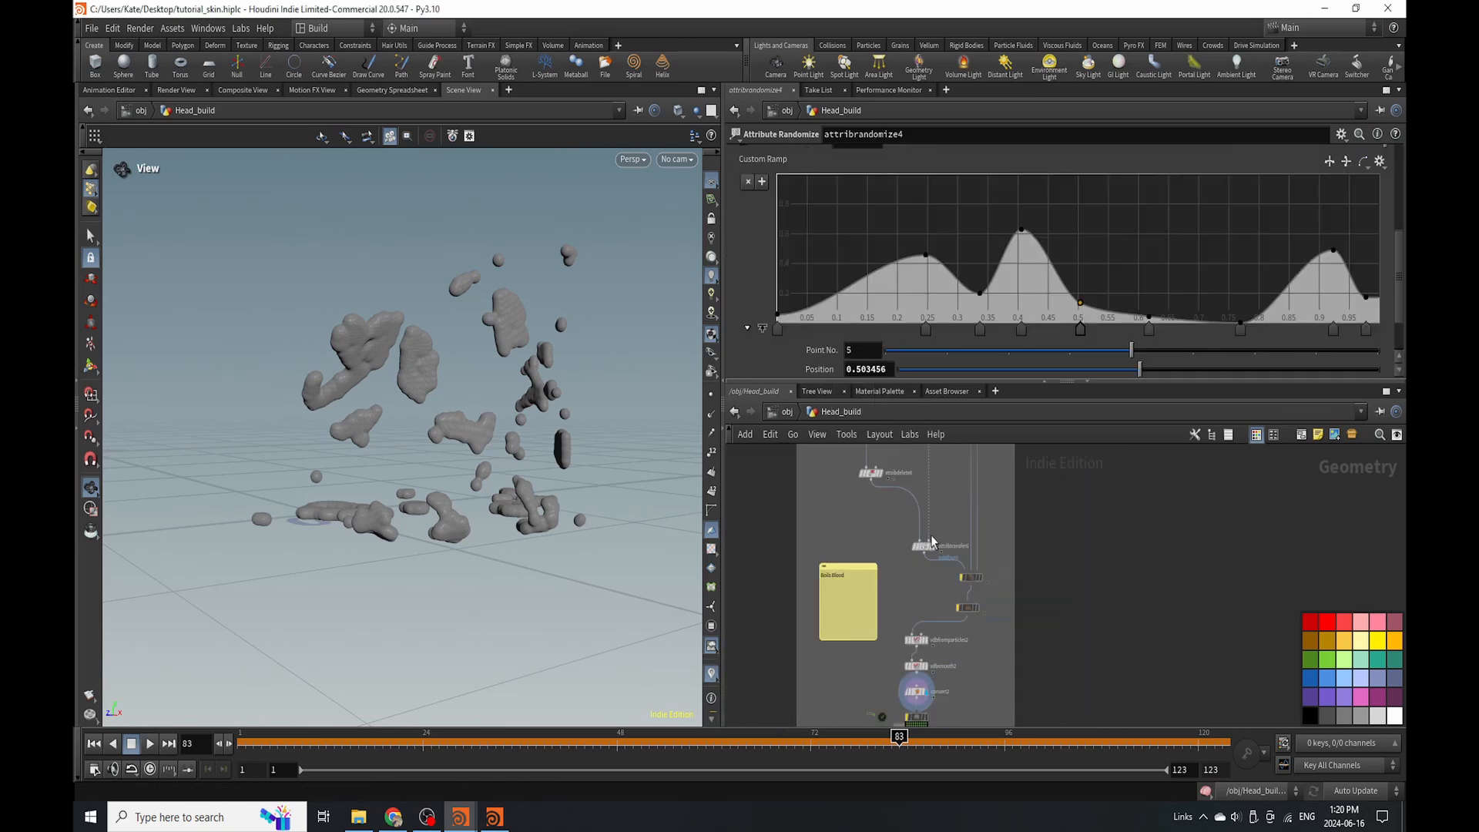
{"action": "scroll", "coordinate": [925, 554], "scroll_direction": "up", "scroll_amount": 4}
{"action": "left_click_drag", "start_coordinate": [913, 548], "coordinate": [1007, 639]}
{"action": "scroll", "coordinate": [1032, 585], "scroll_direction": "down", "scroll_amount": 4}
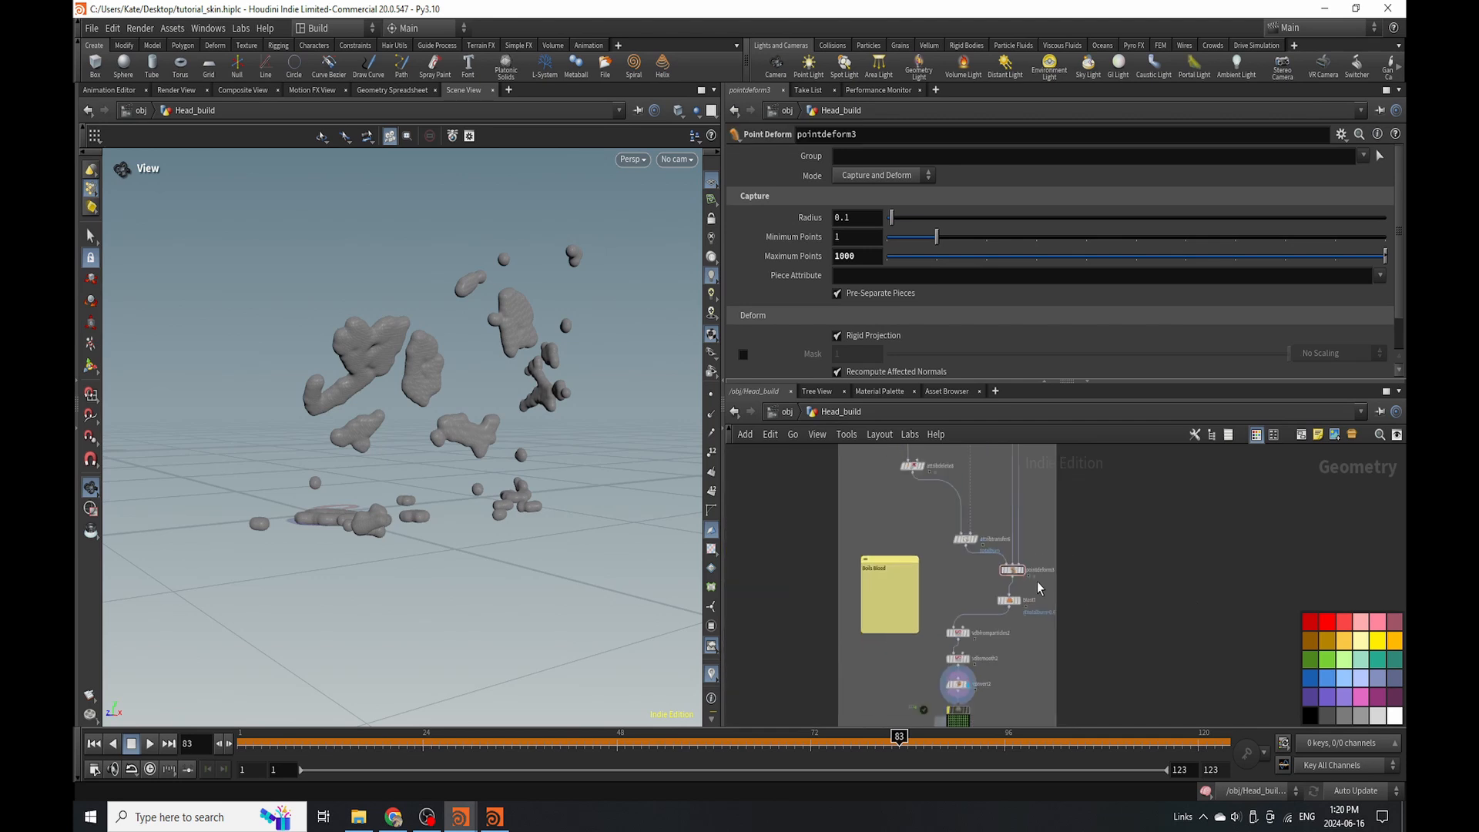
{"action": "scroll", "coordinate": [986, 597], "scroll_direction": "up", "scroll_amount": 4}
{"action": "left_click", "coordinate": [944, 600]}
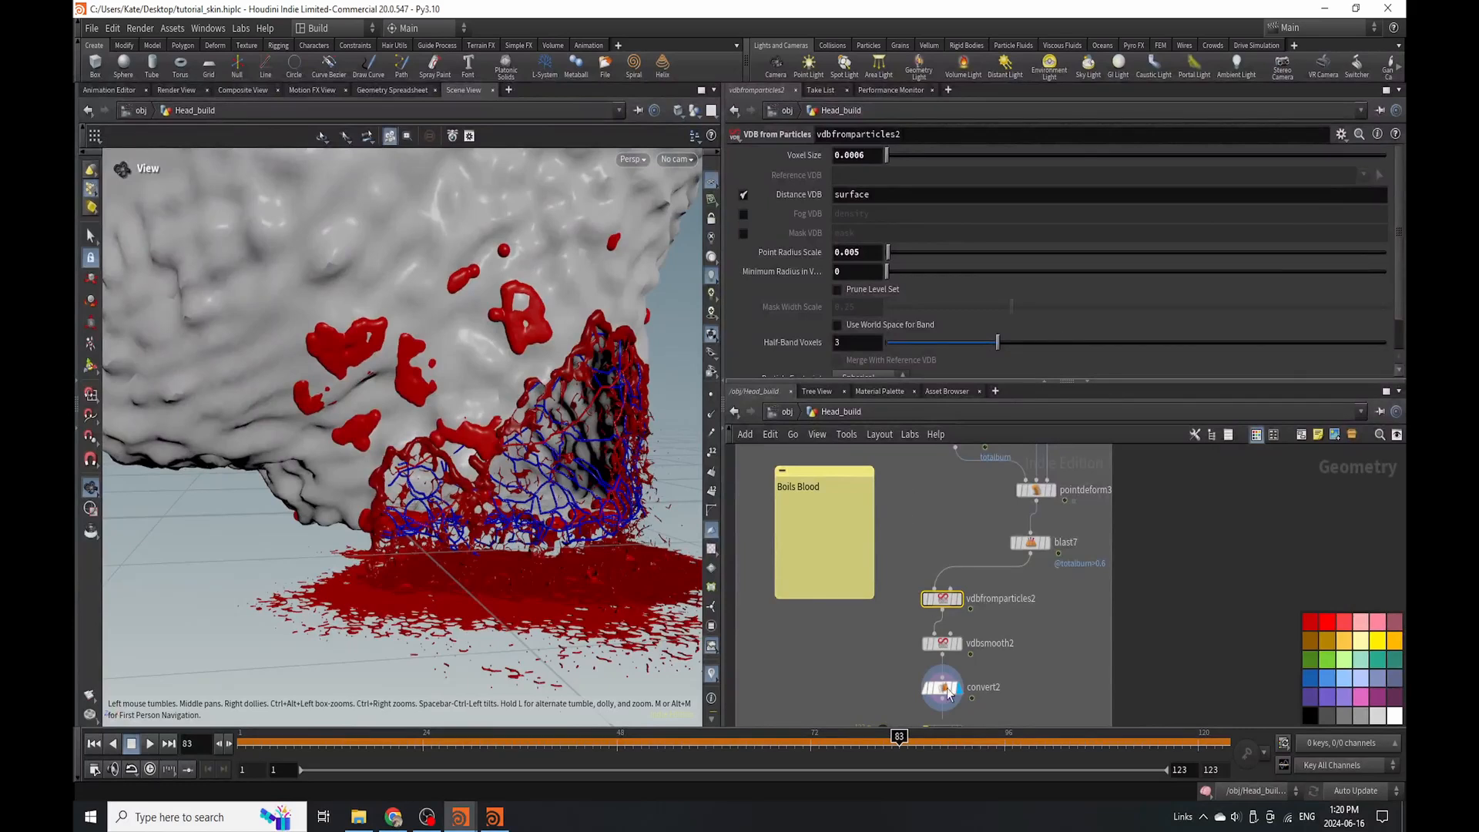
{"action": "scroll", "coordinate": [947, 694], "scroll_direction": "down", "scroll_amount": 5}
{"action": "scroll", "coordinate": [909, 539], "scroll_direction": "up", "scroll_amount": 5}
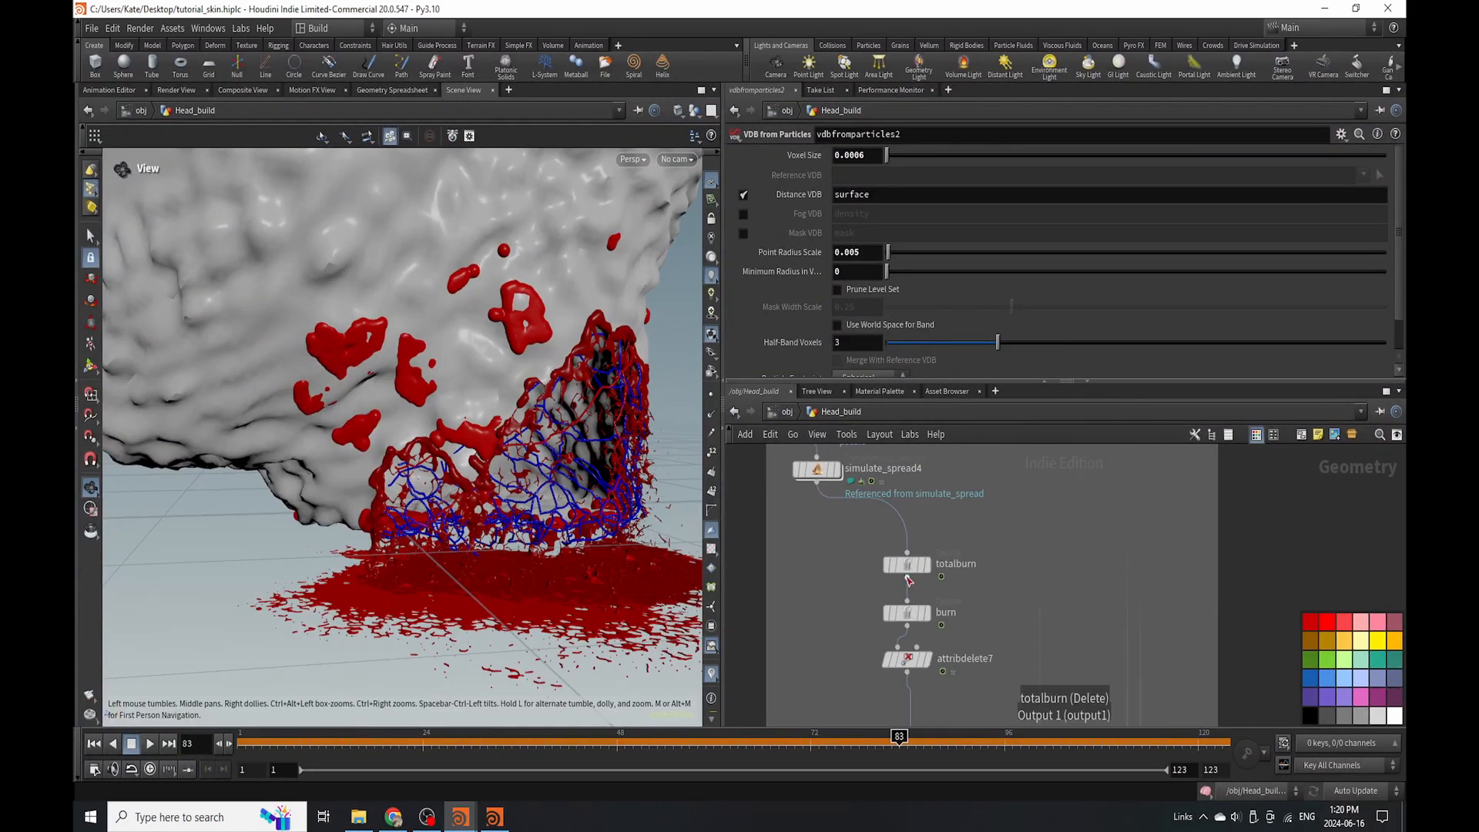
{"action": "scroll", "coordinate": [909, 579], "scroll_direction": "down", "scroll_amount": 3}
{"action": "scroll", "coordinate": [855, 540], "scroll_direction": "up", "scroll_amount": 2}
{"action": "left_click", "coordinate": [848, 537]}
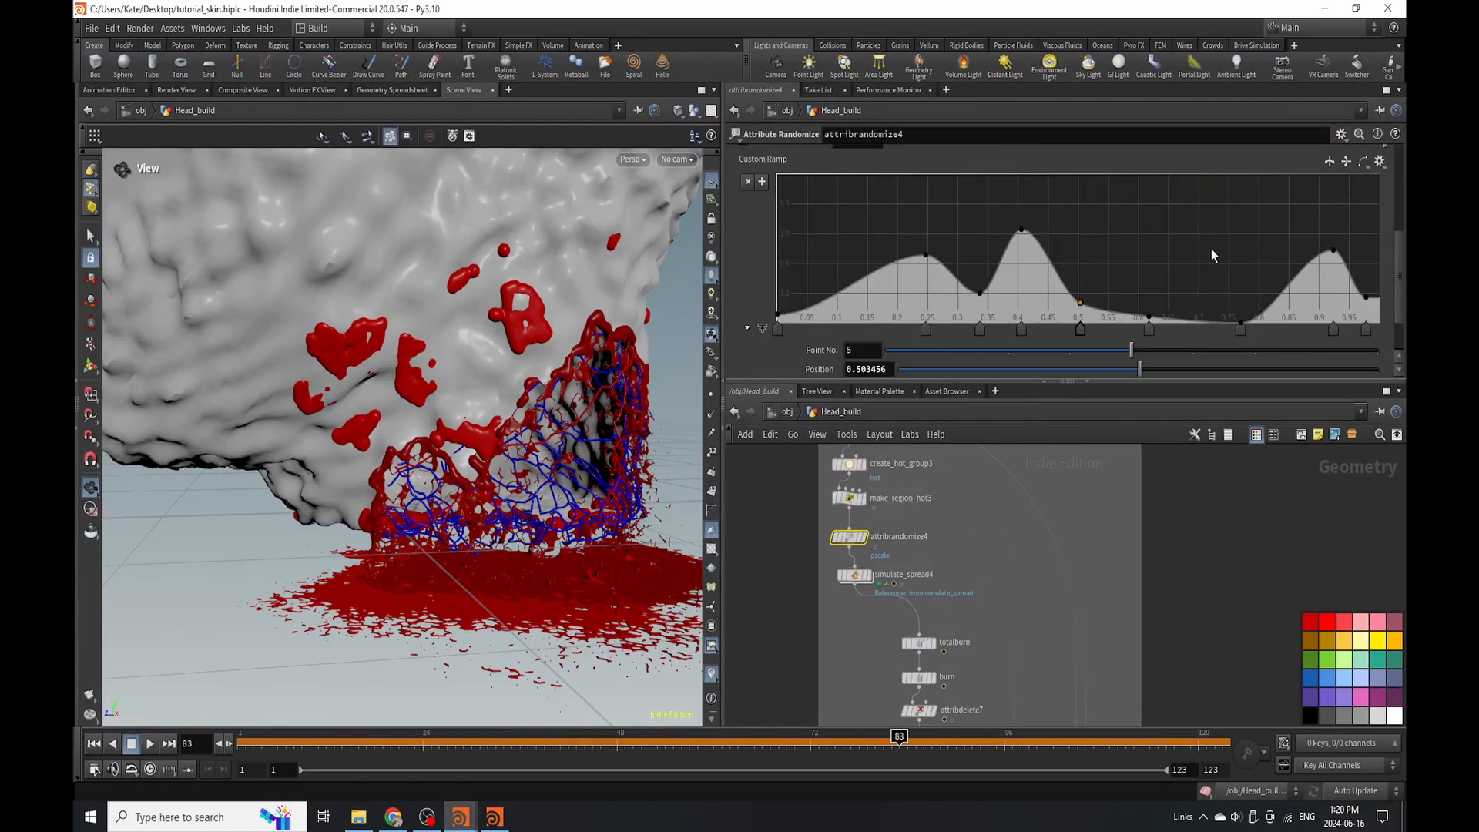
Set the minimum points of pointdeform3 in the Boils Blood network to 4.
{"action": "scroll", "coordinate": [1196, 318], "scroll_direction": "up", "scroll_amount": 3}
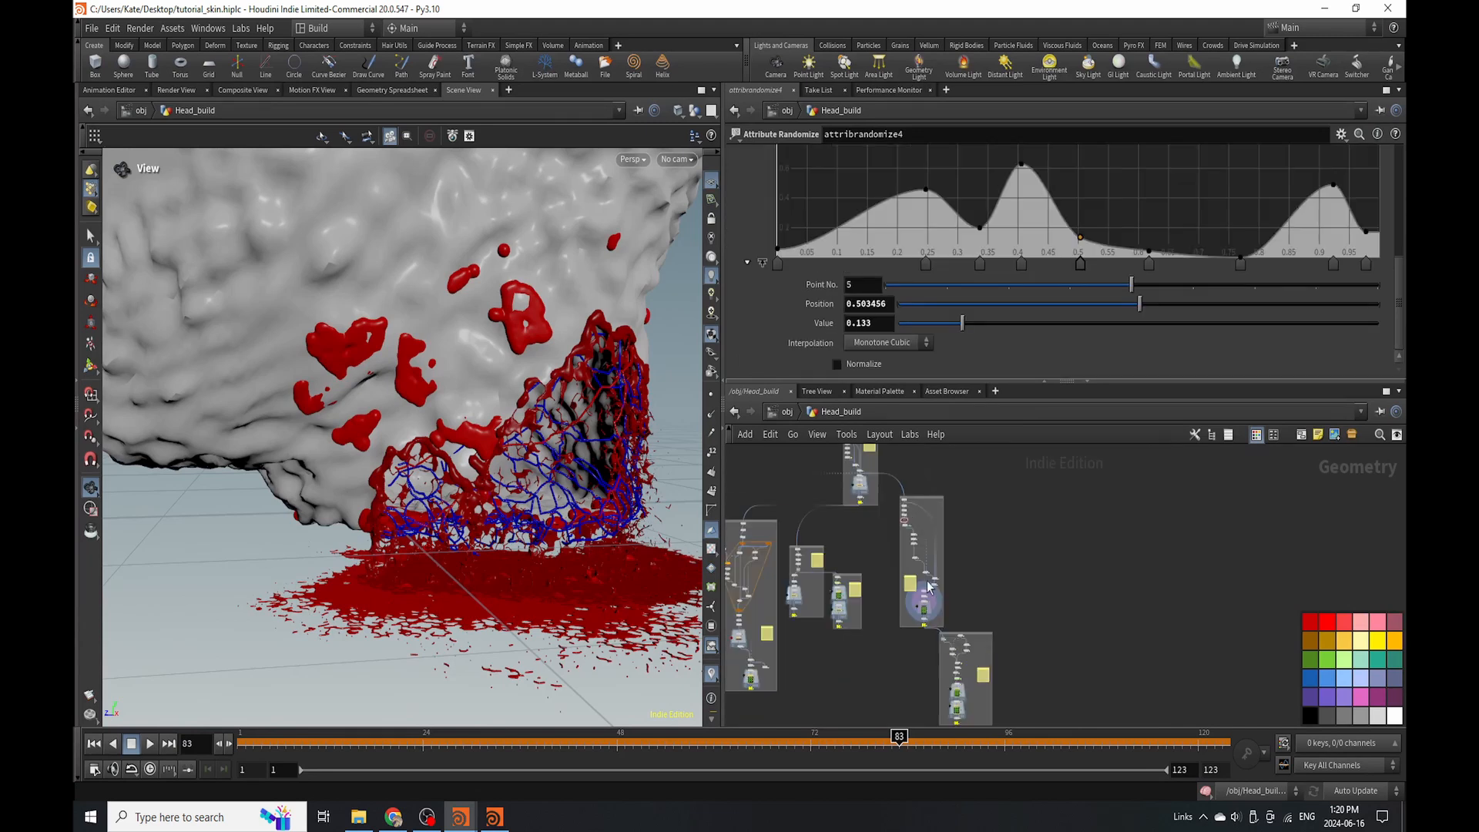
{"action": "scroll", "coordinate": [922, 633], "scroll_direction": "up", "scroll_amount": 3}
{"action": "scroll", "coordinate": [930, 555], "scroll_direction": "up", "scroll_amount": 4}
{"action": "middle_click_drag", "start_coordinate": [936, 523], "coordinate": [938, 608]}
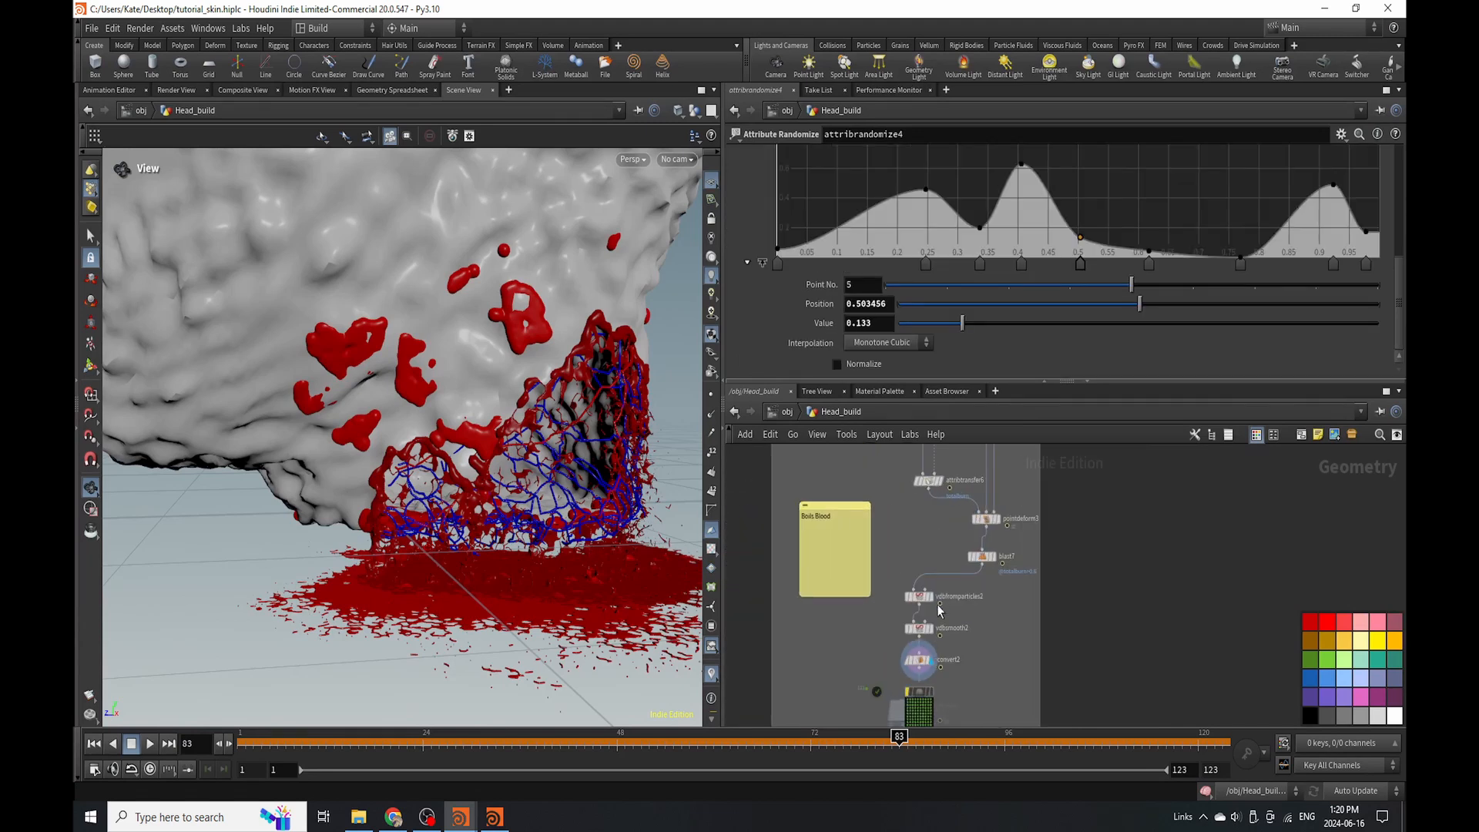
{"action": "scroll", "coordinate": [938, 609], "scroll_direction": "up", "scroll_amount": 2}
{"action": "left_click", "coordinate": [909, 590]}
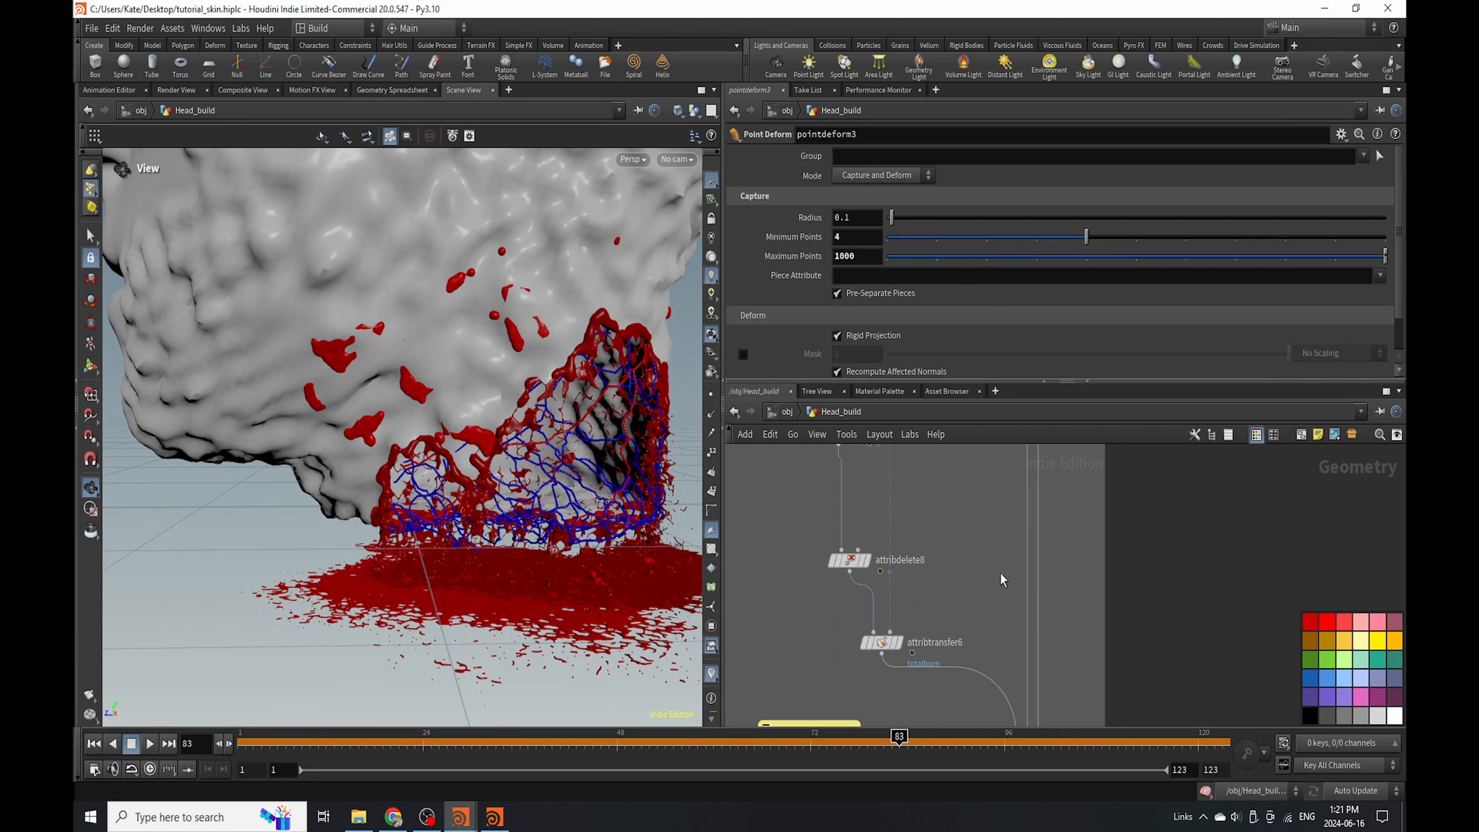
Insert a Null node on the wire into pointdeform3's last input and move pointdeform3 aside to make room.
{"action": "key", "text": "Tab"}
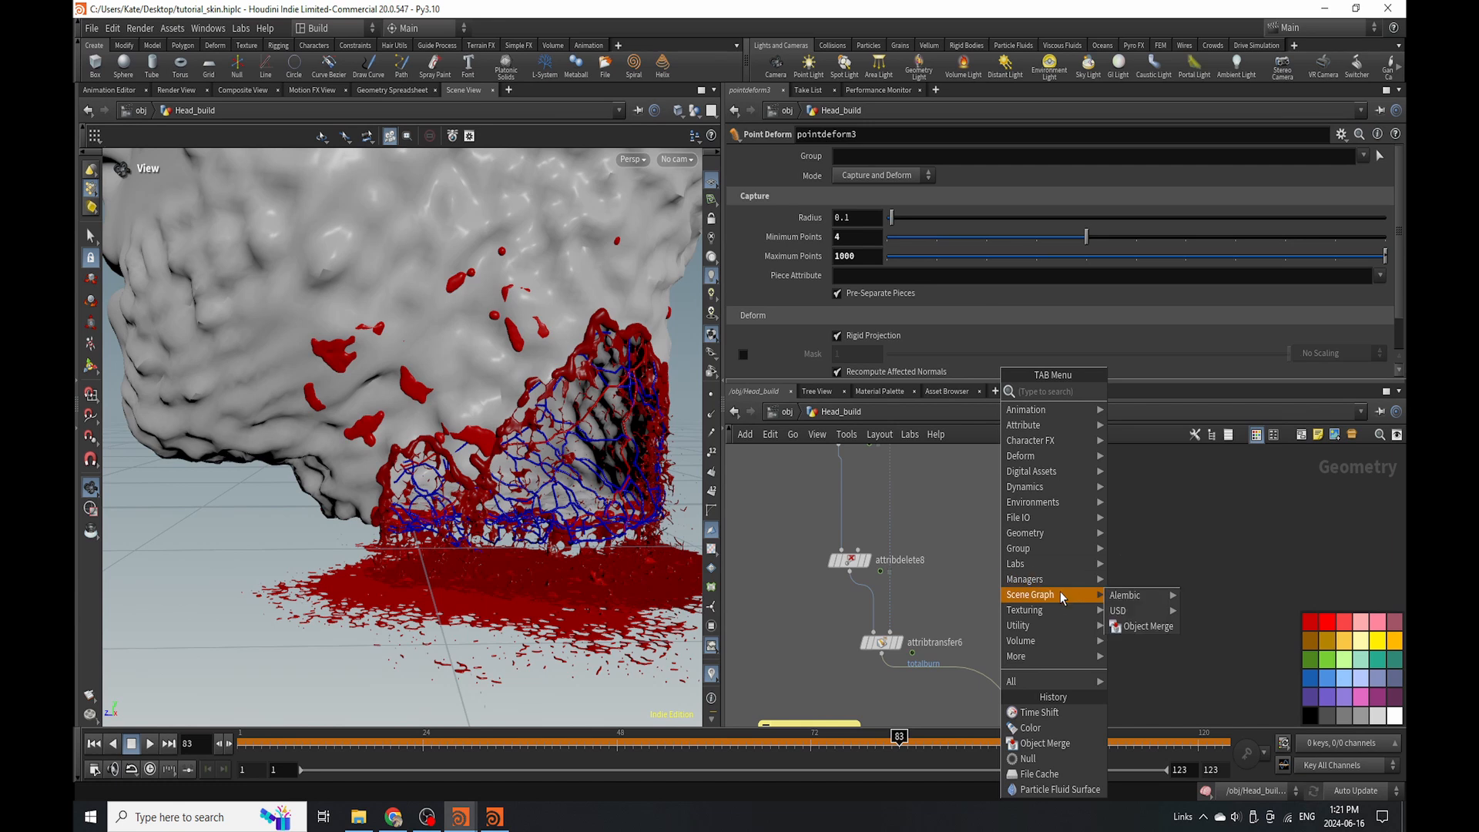
{"action": "type", "text": "null"}
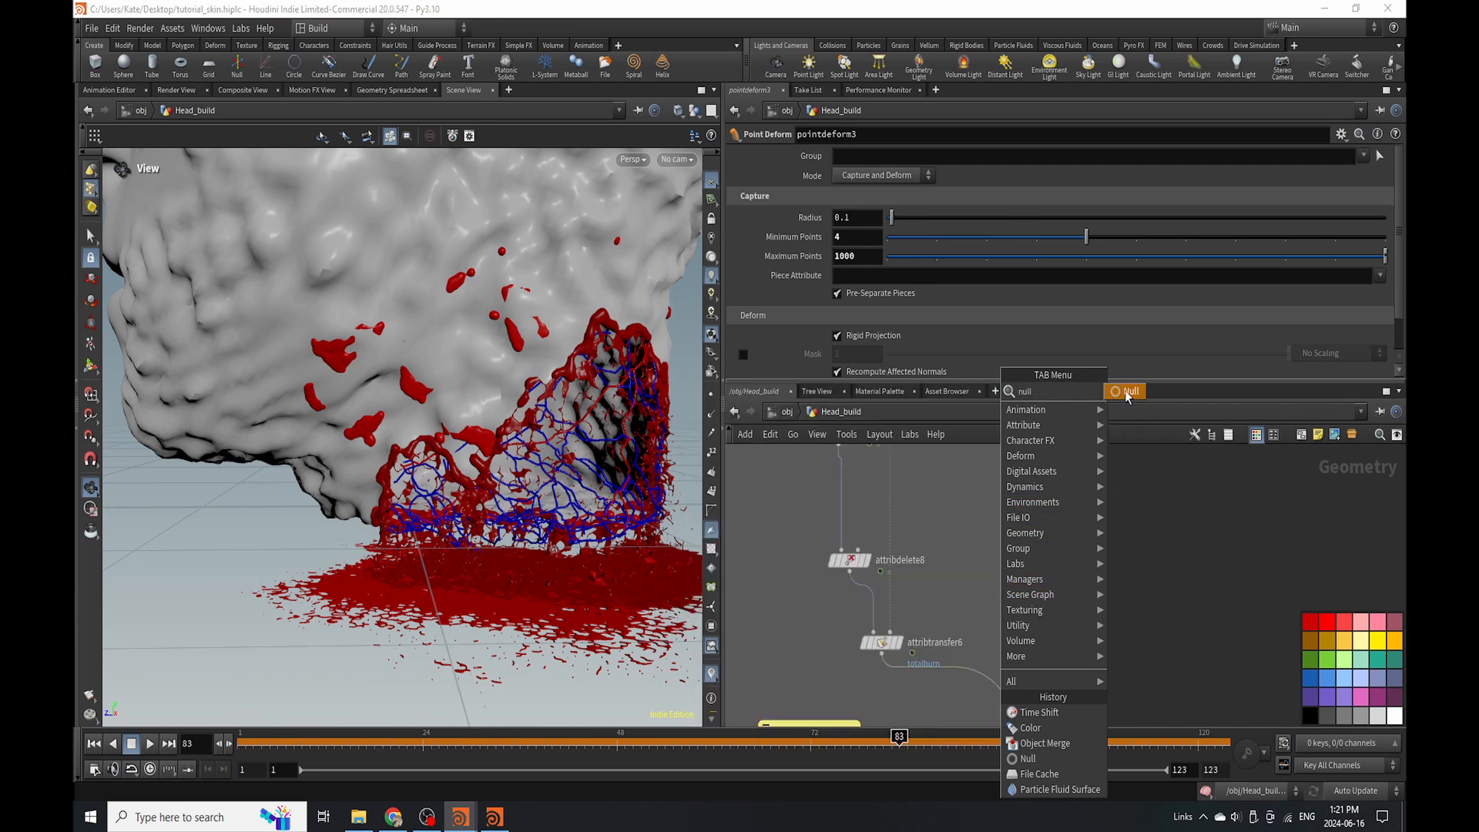
{"action": "left_click", "coordinate": [1126, 393]}
{"action": "left_click", "coordinate": [1038, 546]}
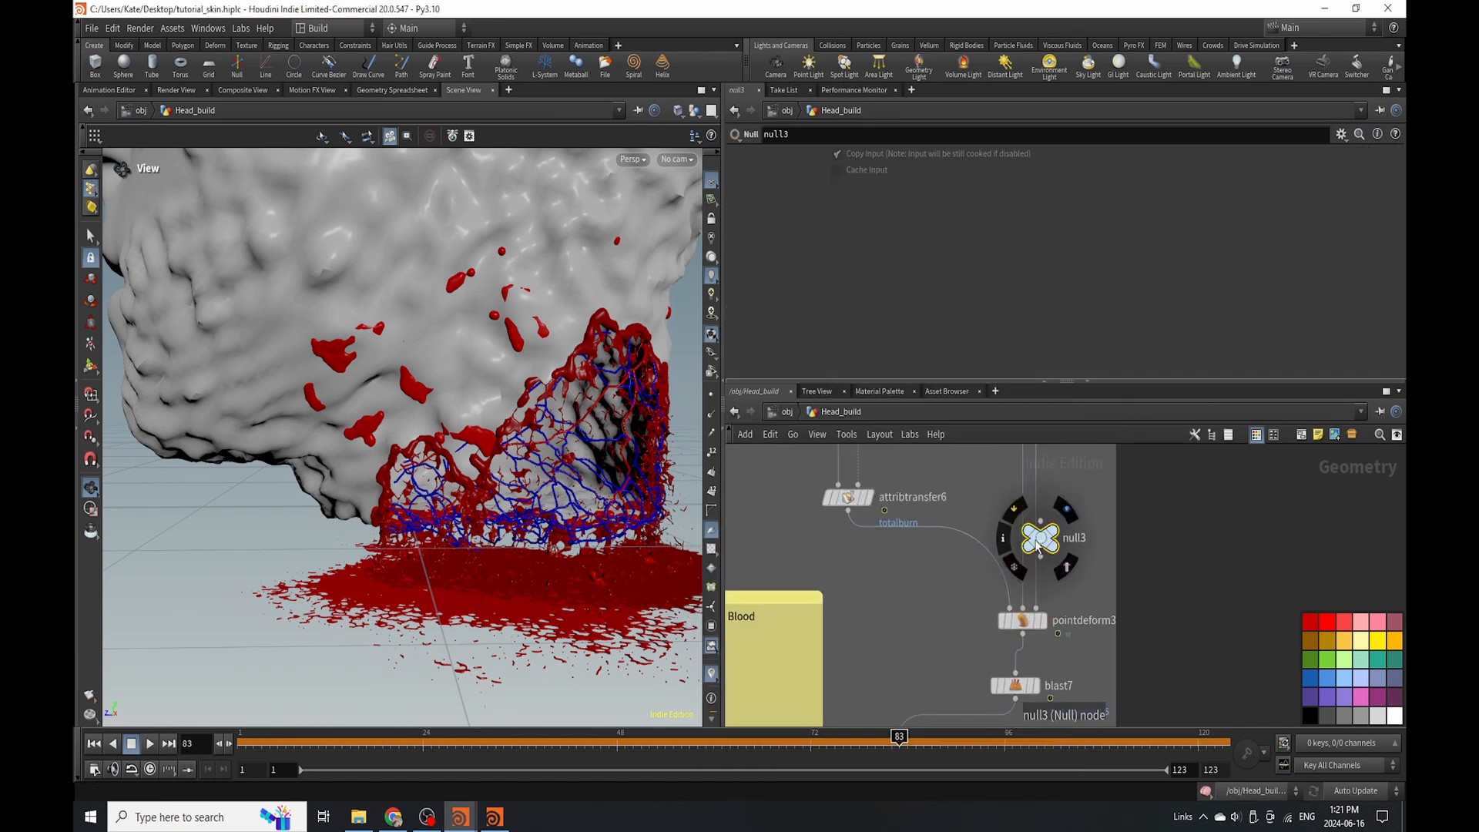
{"action": "left_click_drag", "start_coordinate": [1036, 546], "coordinate": [1036, 521]}
{"action": "left_click_drag", "start_coordinate": [1024, 624], "coordinate": [942, 573]}
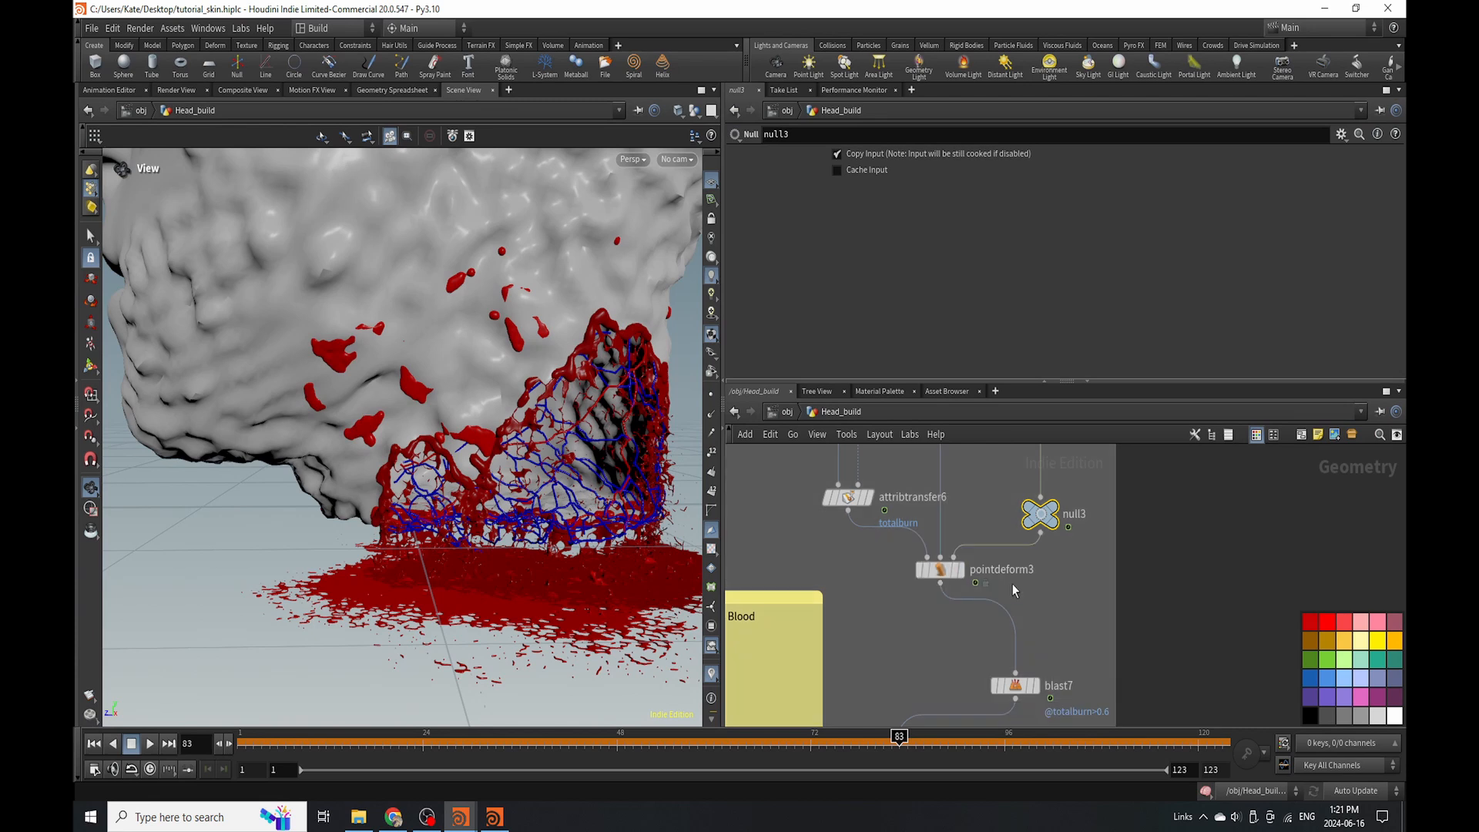
Insert a Ray node between pointdeform3 and blast7, feed it null3 as collision geometry and set its method to Minimum Distance.
{"action": "key", "text": "Tab"}
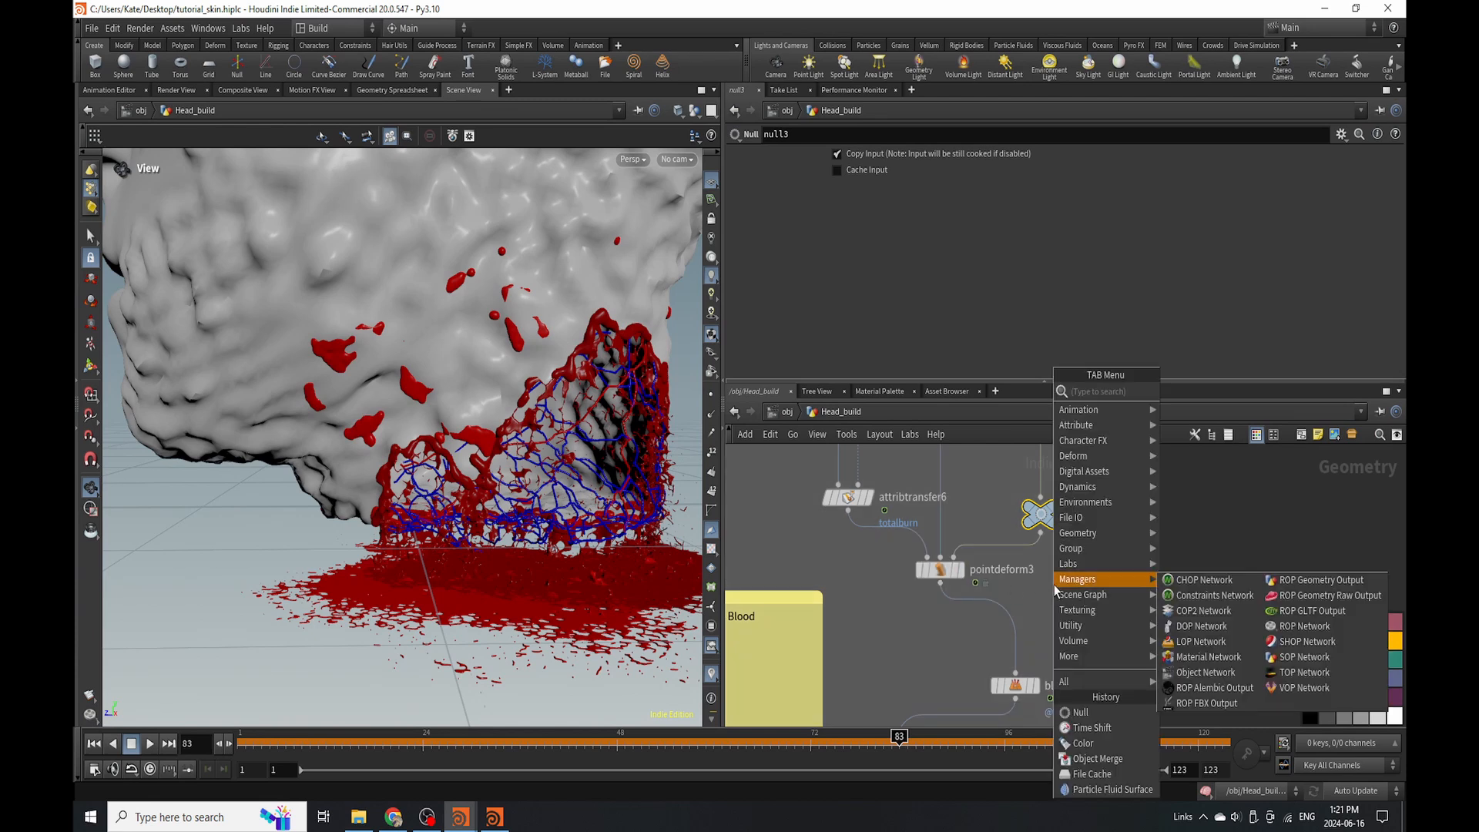
{"action": "type", "text": "ray"}
{"action": "left_click", "coordinate": [1186, 393]}
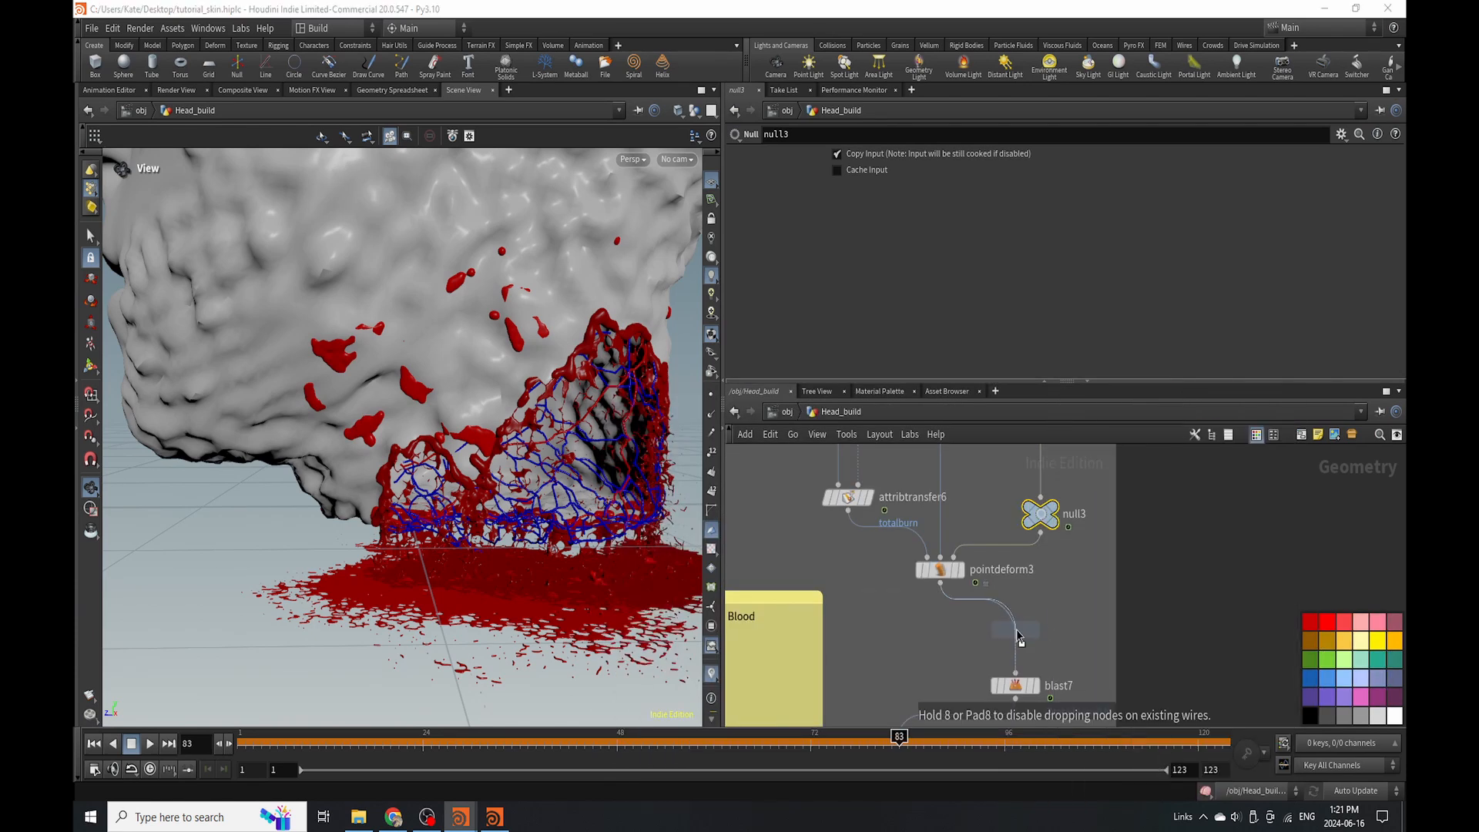
{"action": "left_click", "coordinate": [1016, 632]}
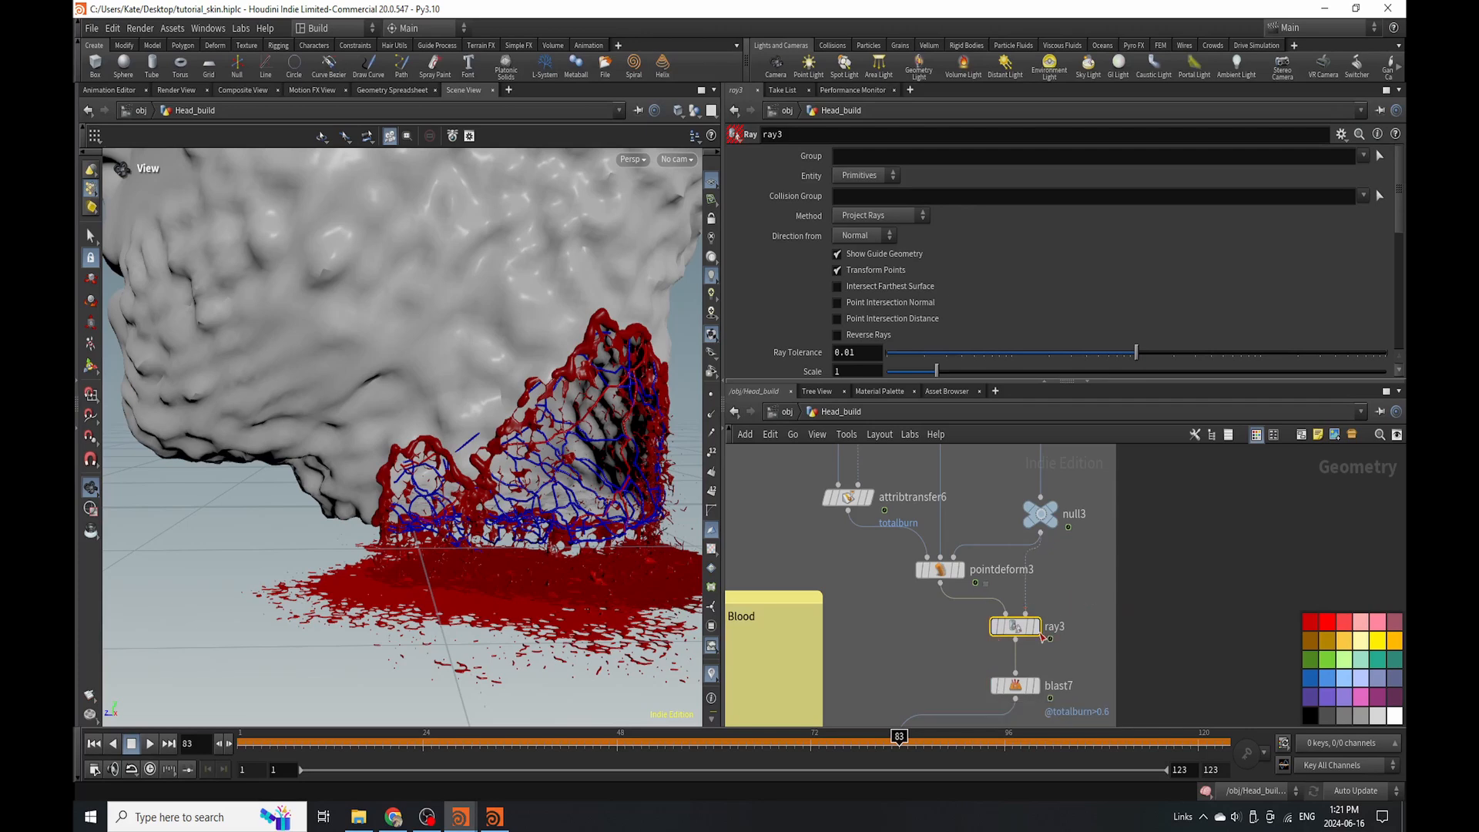
{"action": "left_click", "coordinate": [1015, 626]}
{"action": "left_click", "coordinate": [1036, 596]}
{"action": "left_click", "coordinate": [880, 216]}
{"action": "left_click", "coordinate": [880, 232]}
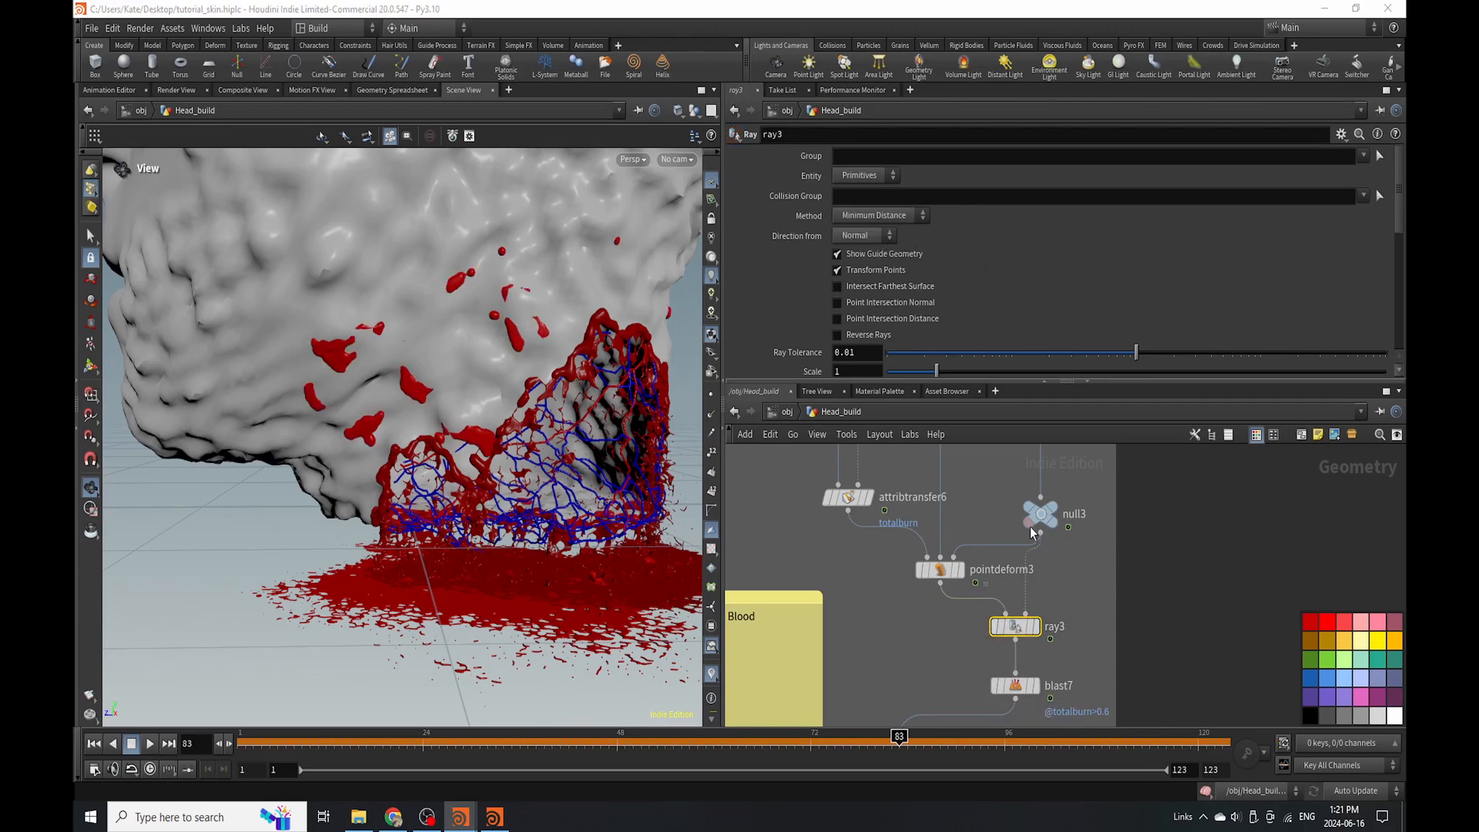
{"action": "scroll", "coordinate": [394, 506], "scroll_direction": "up", "scroll_amount": 3}
{"action": "left_click_drag", "start_coordinate": [394, 506], "coordinate": [393, 438]}
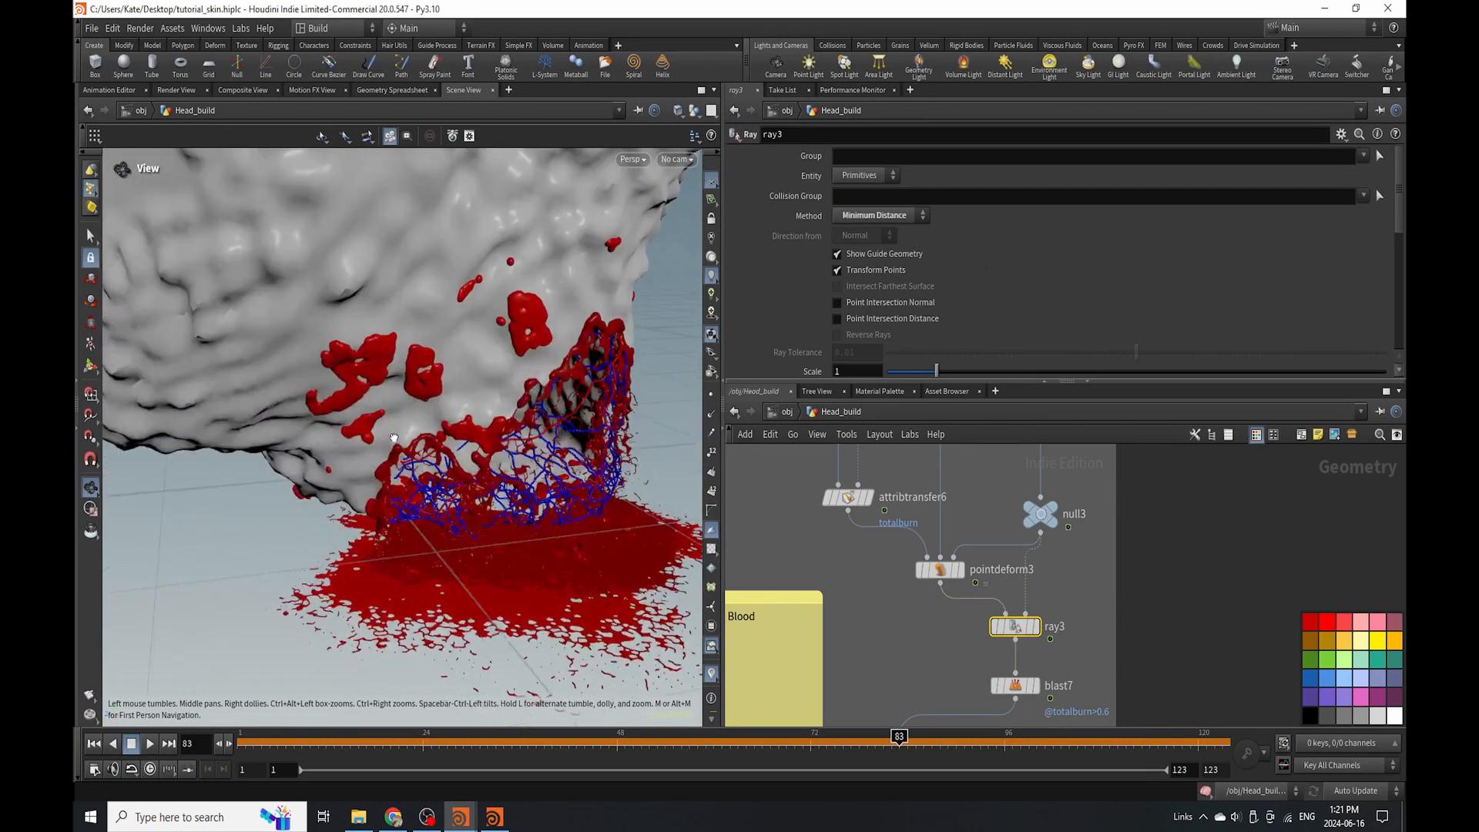
{"action": "scroll", "coordinate": [962, 586], "scroll_direction": "down", "scroll_amount": 3}
{"action": "scroll", "coordinate": [963, 585], "scroll_direction": "up", "scroll_amount": 3}
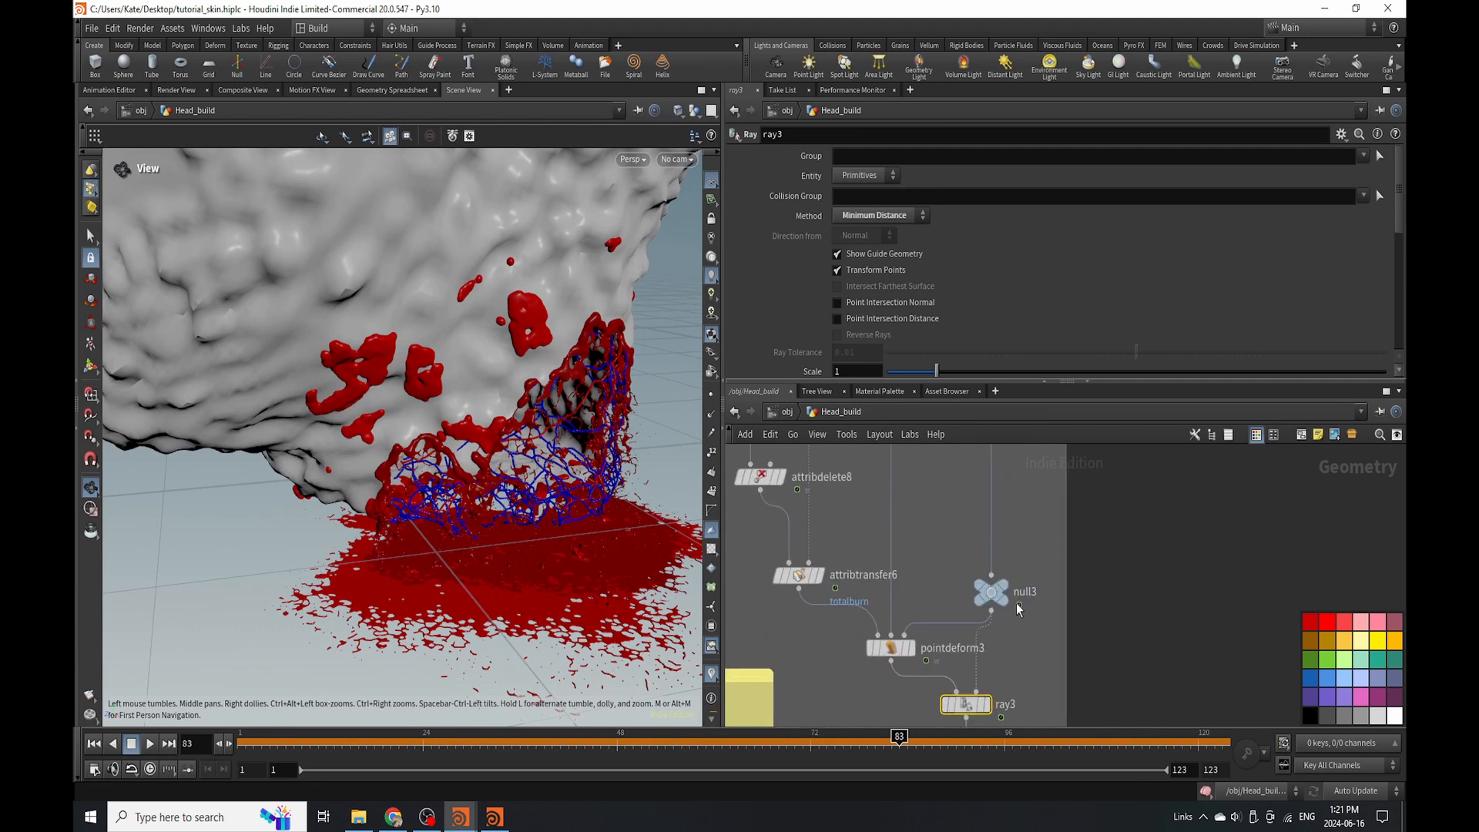
Set attribrandomize4's ramp point 4 value to 0.298 and vdbfromparticles2's point radius scale to 0.0023, saving the scene along the way.
{"action": "left_click_drag", "start_coordinate": [1005, 604], "coordinate": [1001, 565]}
{"action": "scroll", "coordinate": [958, 594], "scroll_direction": "down", "scroll_amount": 5}
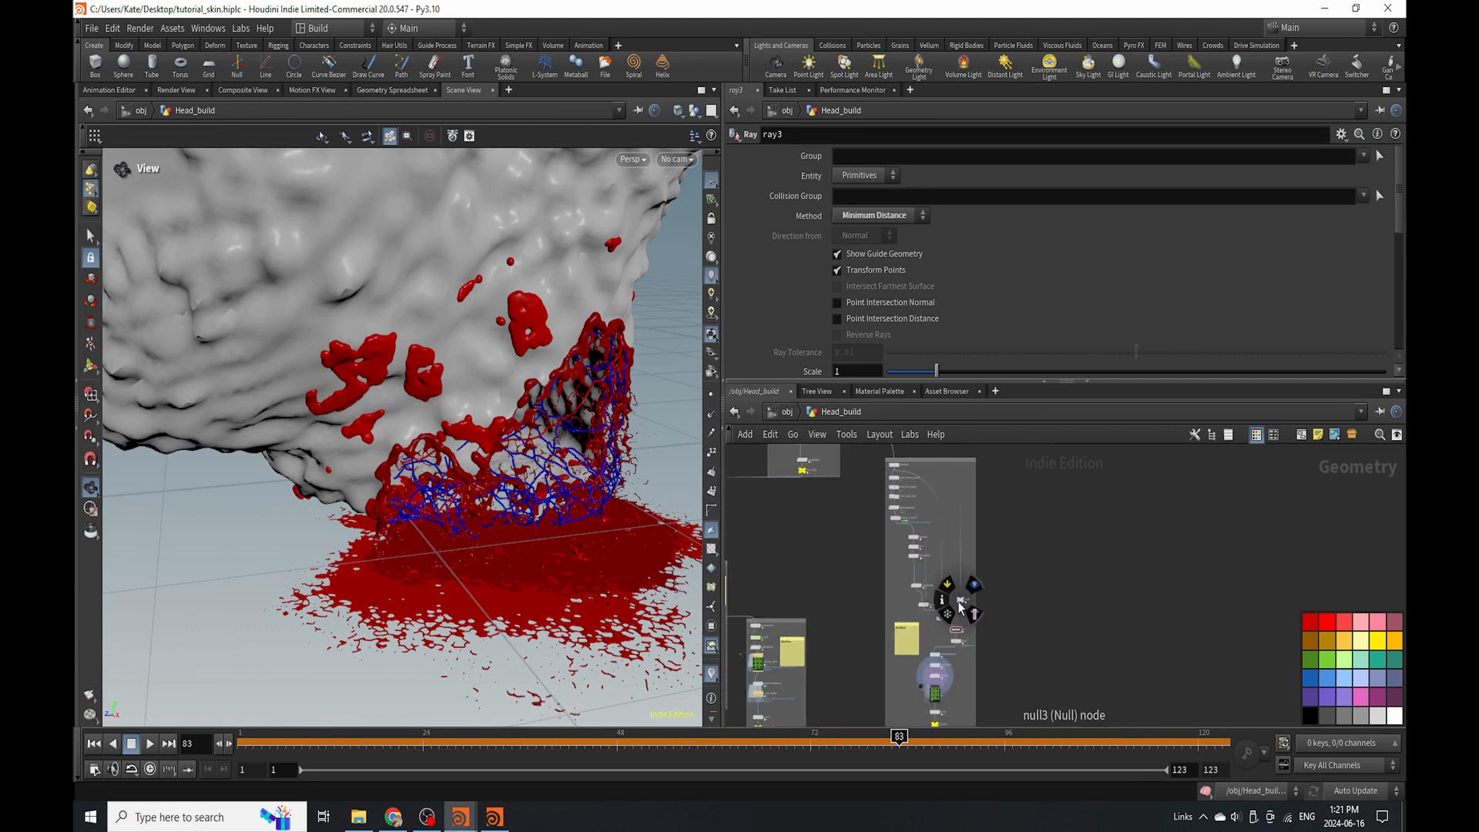
{"action": "scroll", "coordinate": [892, 532], "scroll_direction": "up", "scroll_amount": 5}
{"action": "left_click", "coordinate": [878, 553]}
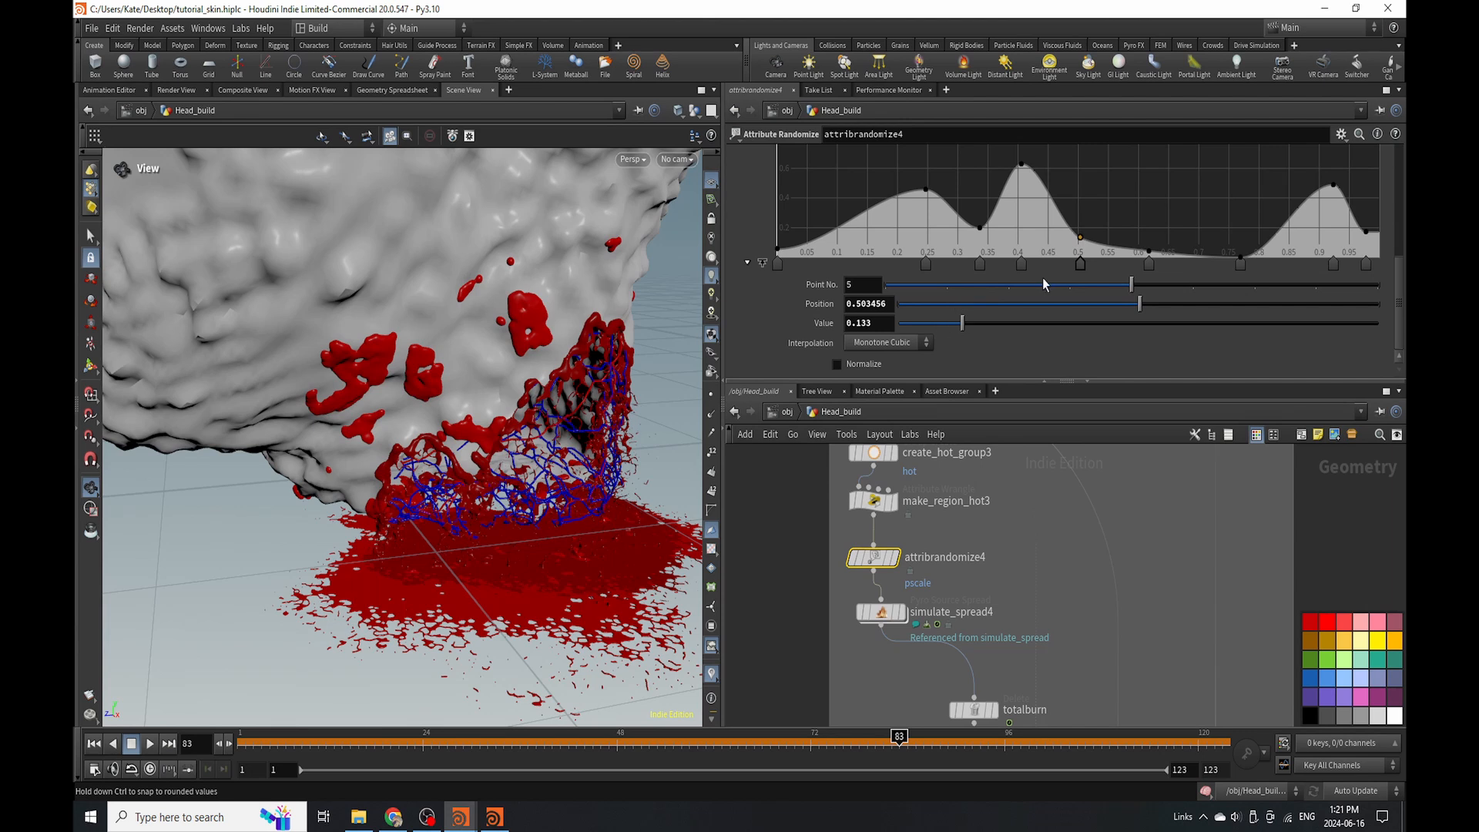
{"action": "left_click", "coordinate": [1024, 264]}
{"action": "key", "text": "ctrl+s"}
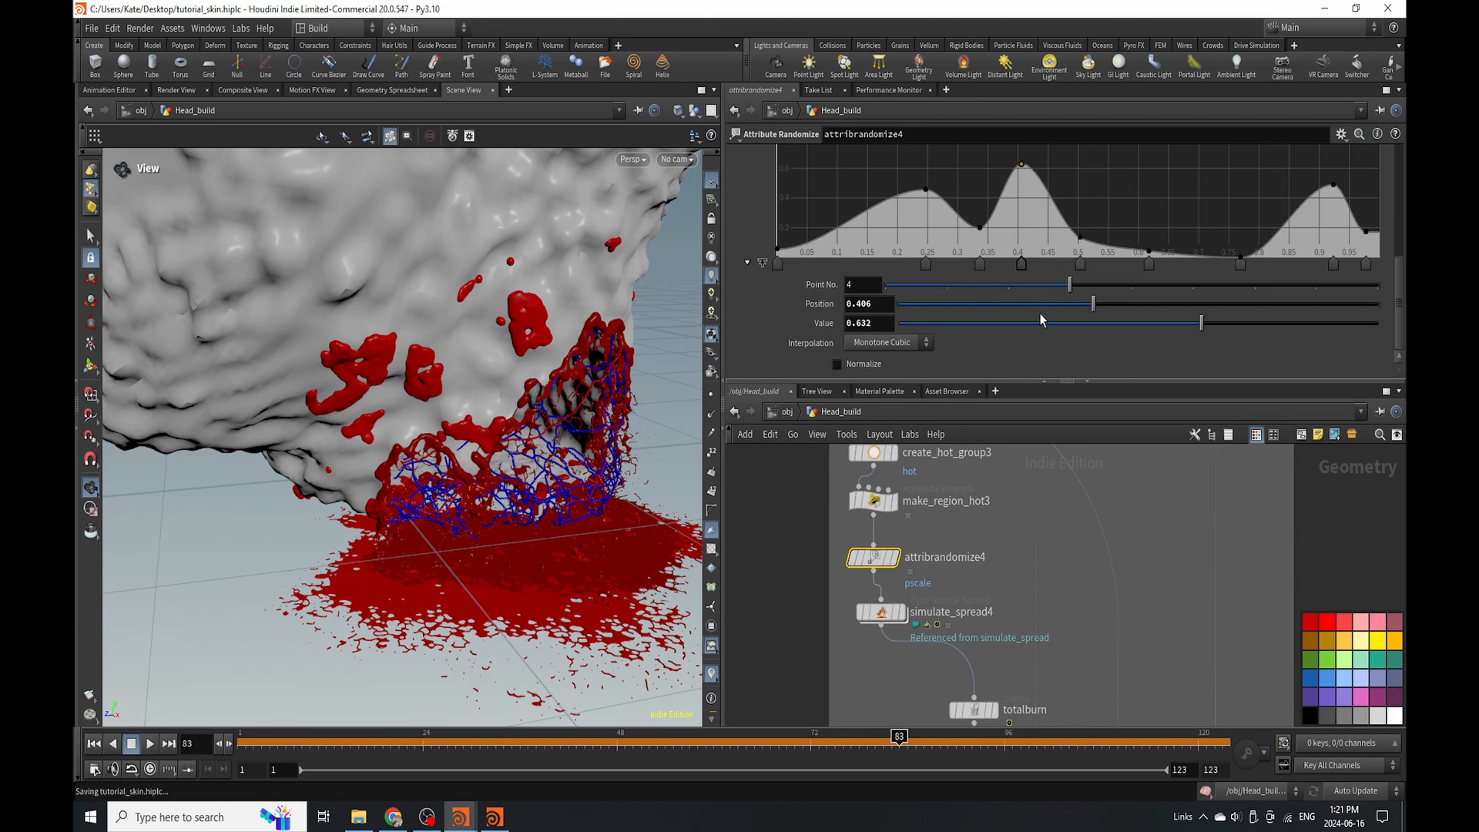
{"action": "left_click", "coordinate": [1041, 322]}
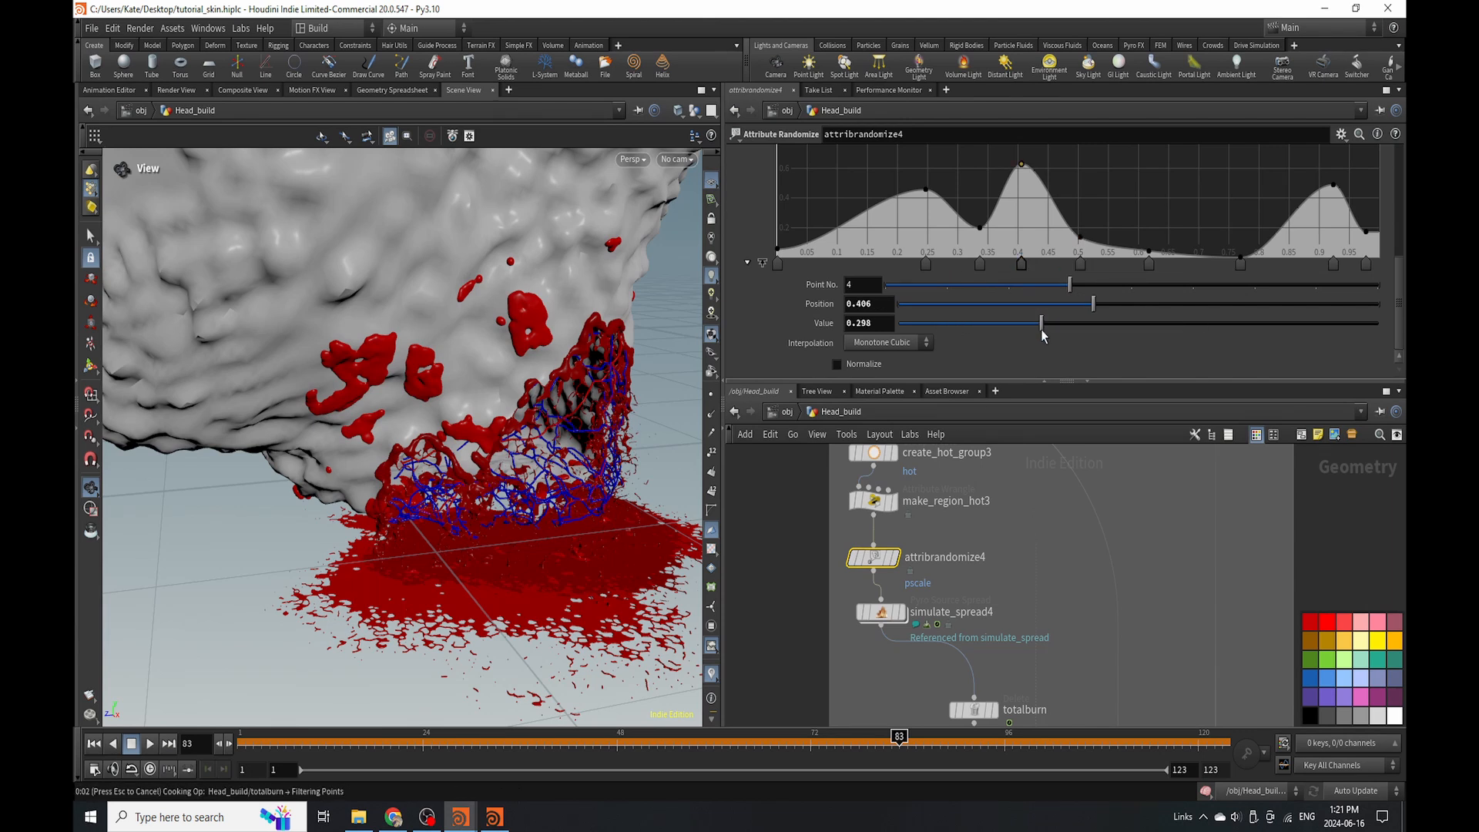
{"action": "left_click", "coordinate": [1334, 266]}
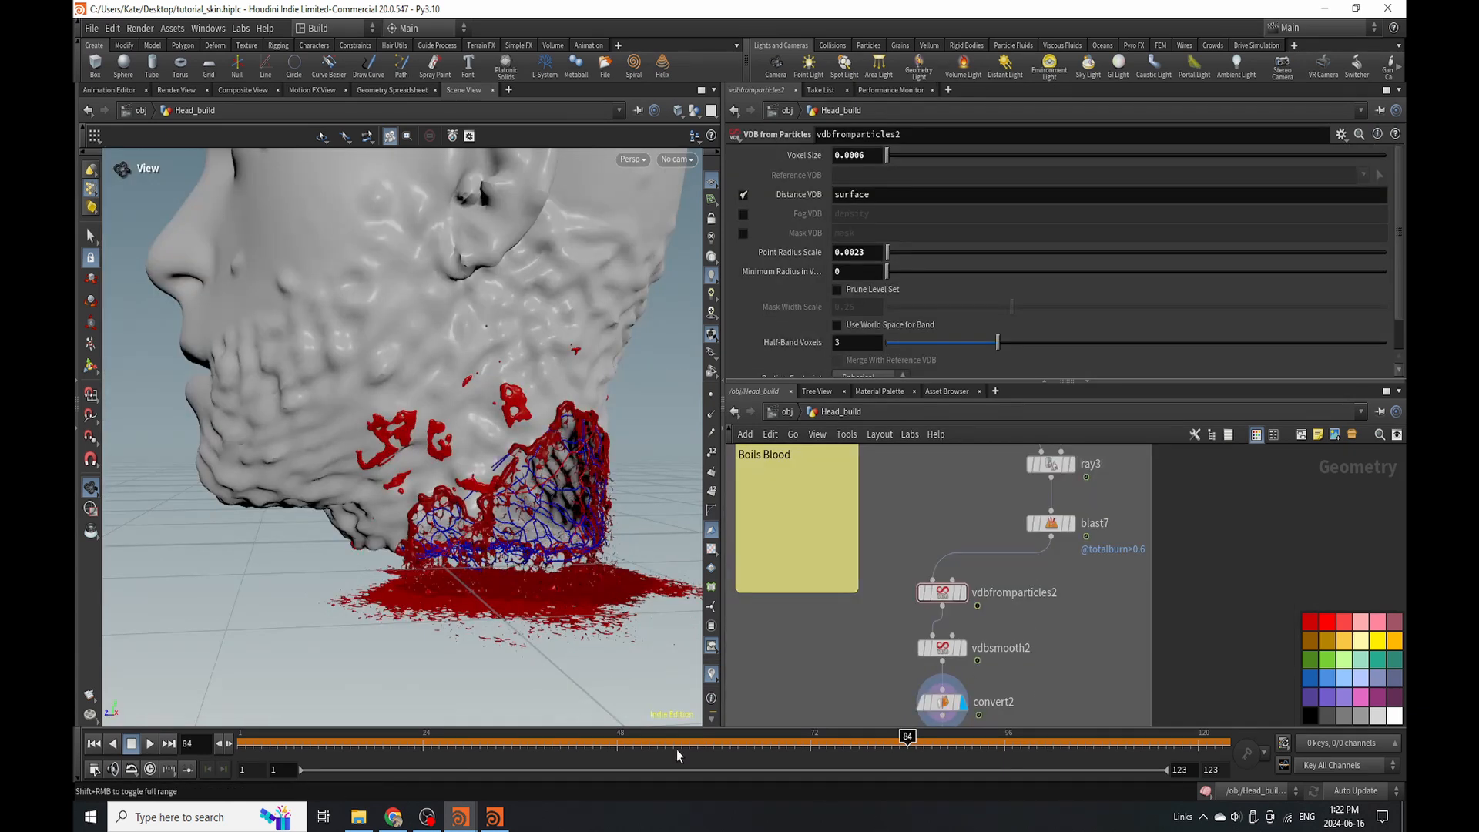
Write the boils file cache to disk in the background, saving the scene first.
{"action": "scroll", "coordinate": [1000, 587], "scroll_direction": "down", "scroll_amount": 5}
{"action": "scroll", "coordinate": [1000, 662], "scroll_direction": "up", "scroll_amount": 4}
{"action": "scroll", "coordinate": [932, 534], "scroll_direction": "up", "scroll_amount": 3}
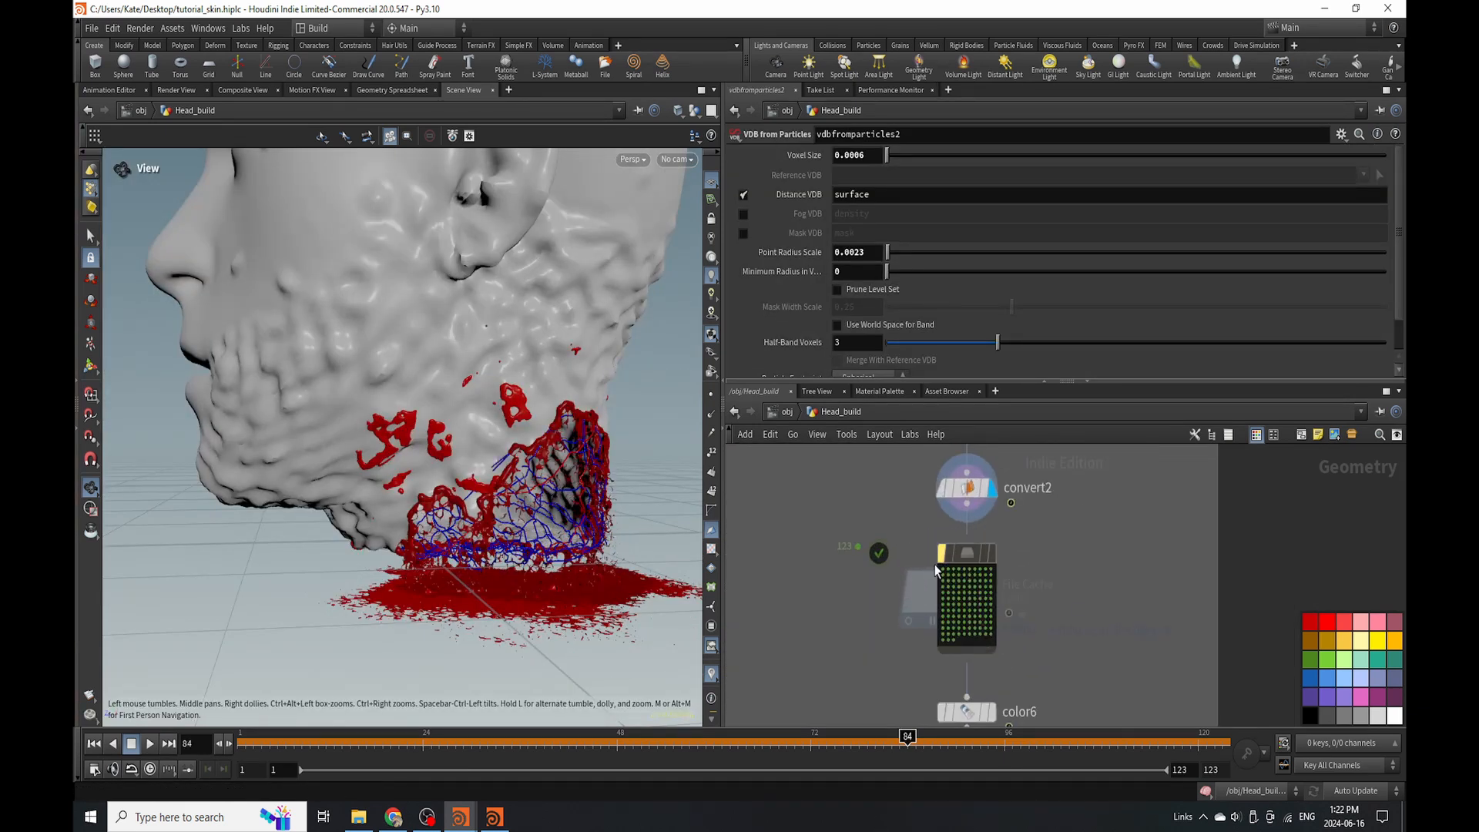
{"action": "left_click", "coordinate": [963, 593]}
{"action": "left_click", "coordinate": [983, 310]}
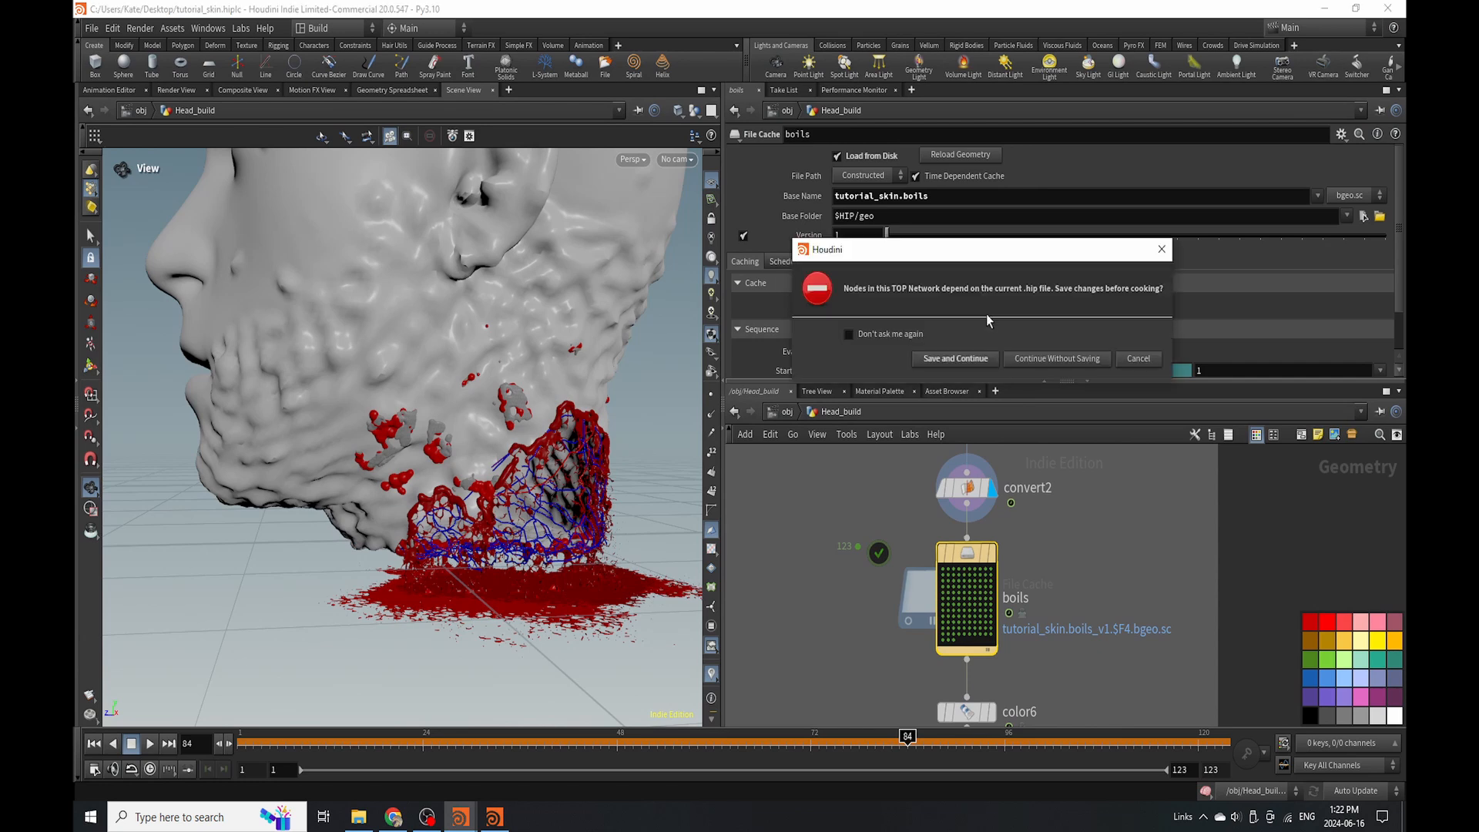
{"action": "left_click", "coordinate": [980, 360]}
Write the blood_remesh file cache of the blood pour network to disk in the background.
{"action": "scroll", "coordinate": [1053, 557], "scroll_direction": "down", "scroll_amount": 5}
{"action": "scroll", "coordinate": [1037, 533], "scroll_direction": "down", "scroll_amount": 5}
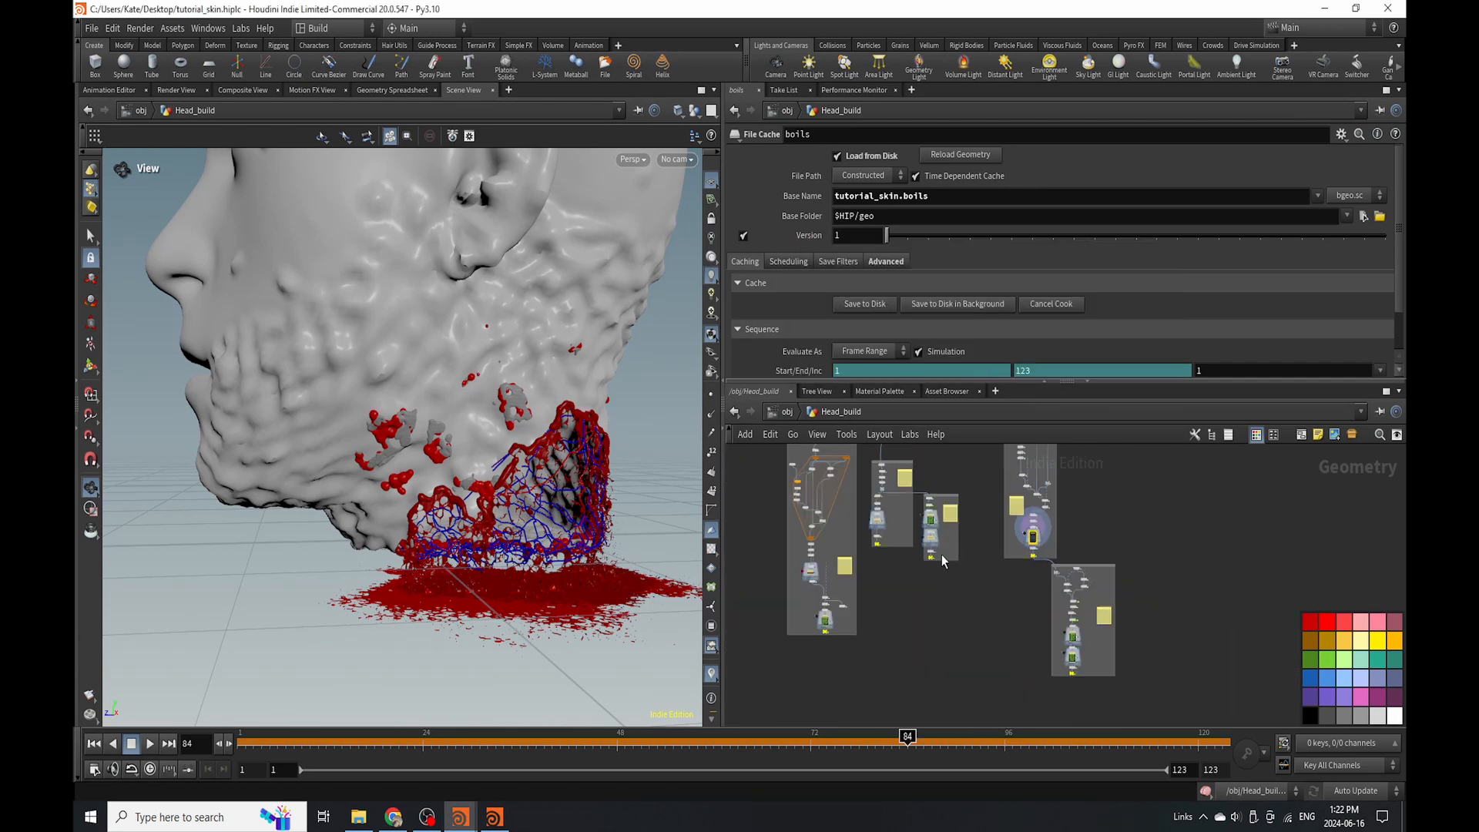
{"action": "scroll", "coordinate": [921, 530], "scroll_direction": "up", "scroll_amount": 5}
{"action": "scroll", "coordinate": [973, 604], "scroll_direction": "up", "scroll_amount": 3}
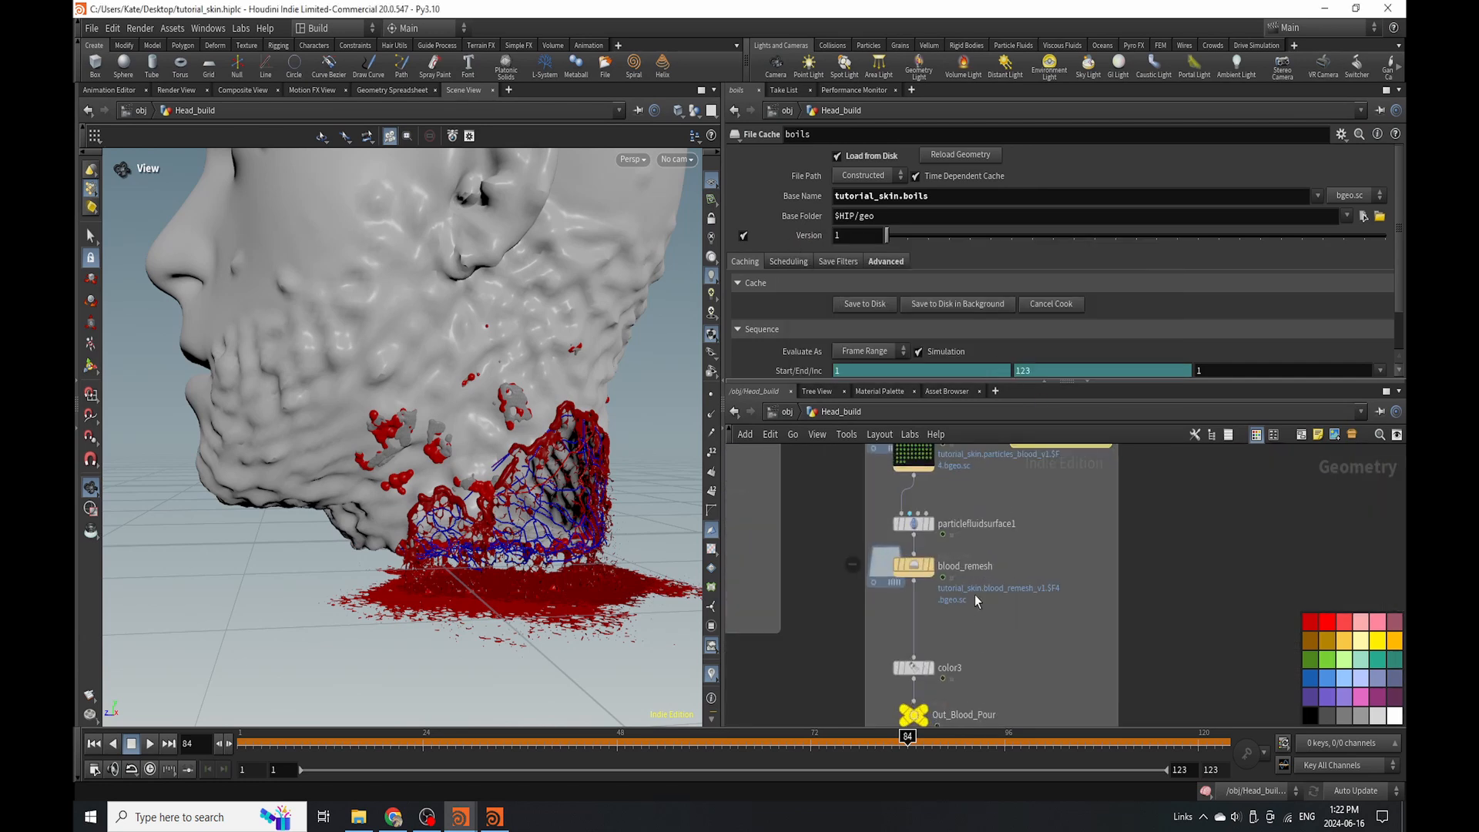
{"action": "left_click", "coordinate": [924, 571]}
{"action": "left_click", "coordinate": [957, 303]}
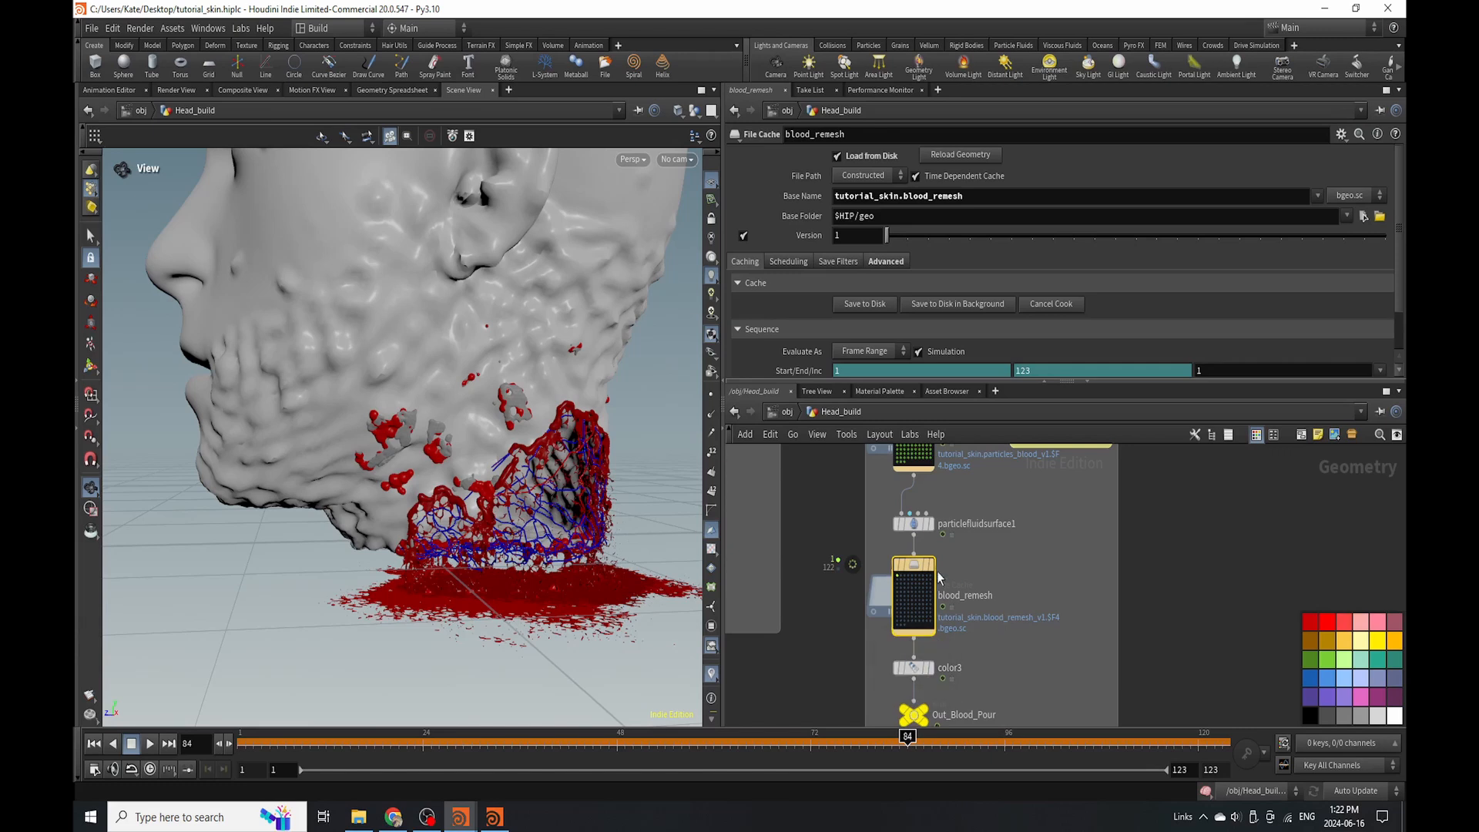
Switch the update mode to Manual and open the popnet2 network inside the blood spurts section.
{"action": "scroll", "coordinate": [939, 577], "scroll_direction": "down", "scroll_amount": 5}
{"action": "scroll", "coordinate": [1053, 553], "scroll_direction": "up", "scroll_amount": 6}
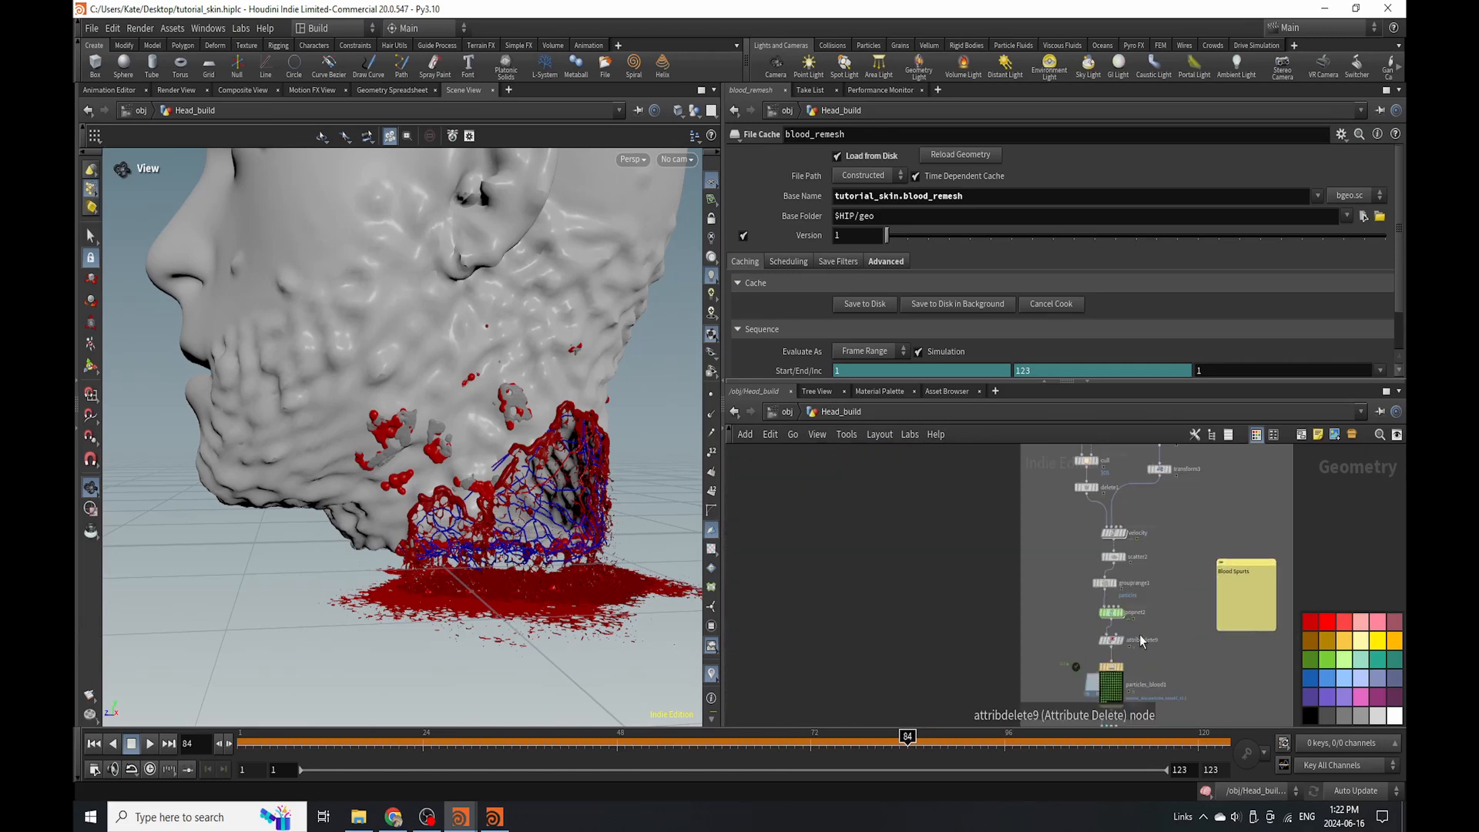
{"action": "scroll", "coordinate": [1132, 609], "scroll_direction": "up", "scroll_amount": 4}
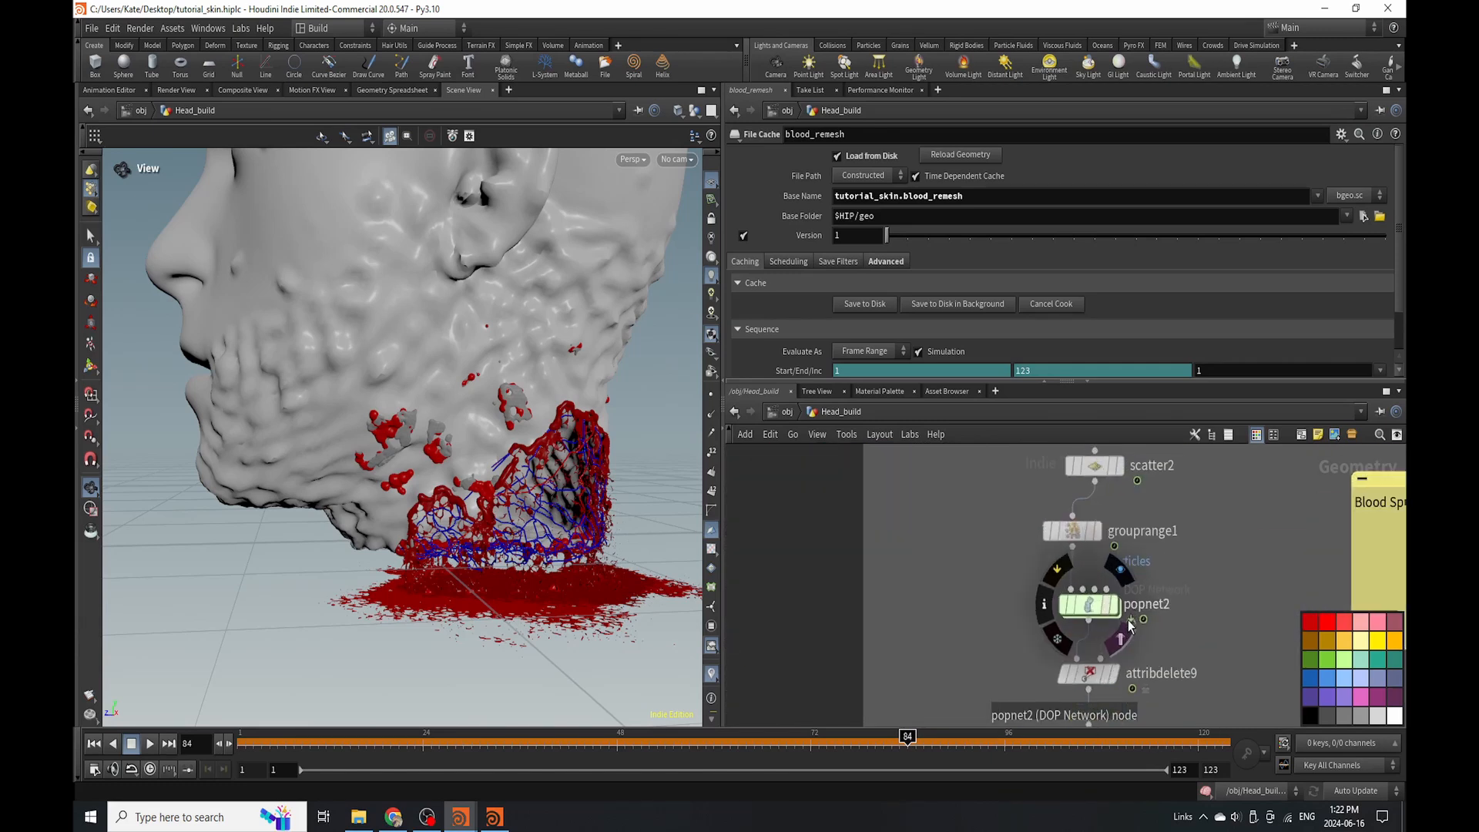
{"action": "left_click", "coordinate": [1347, 790]}
{"action": "left_click", "coordinate": [1347, 774]}
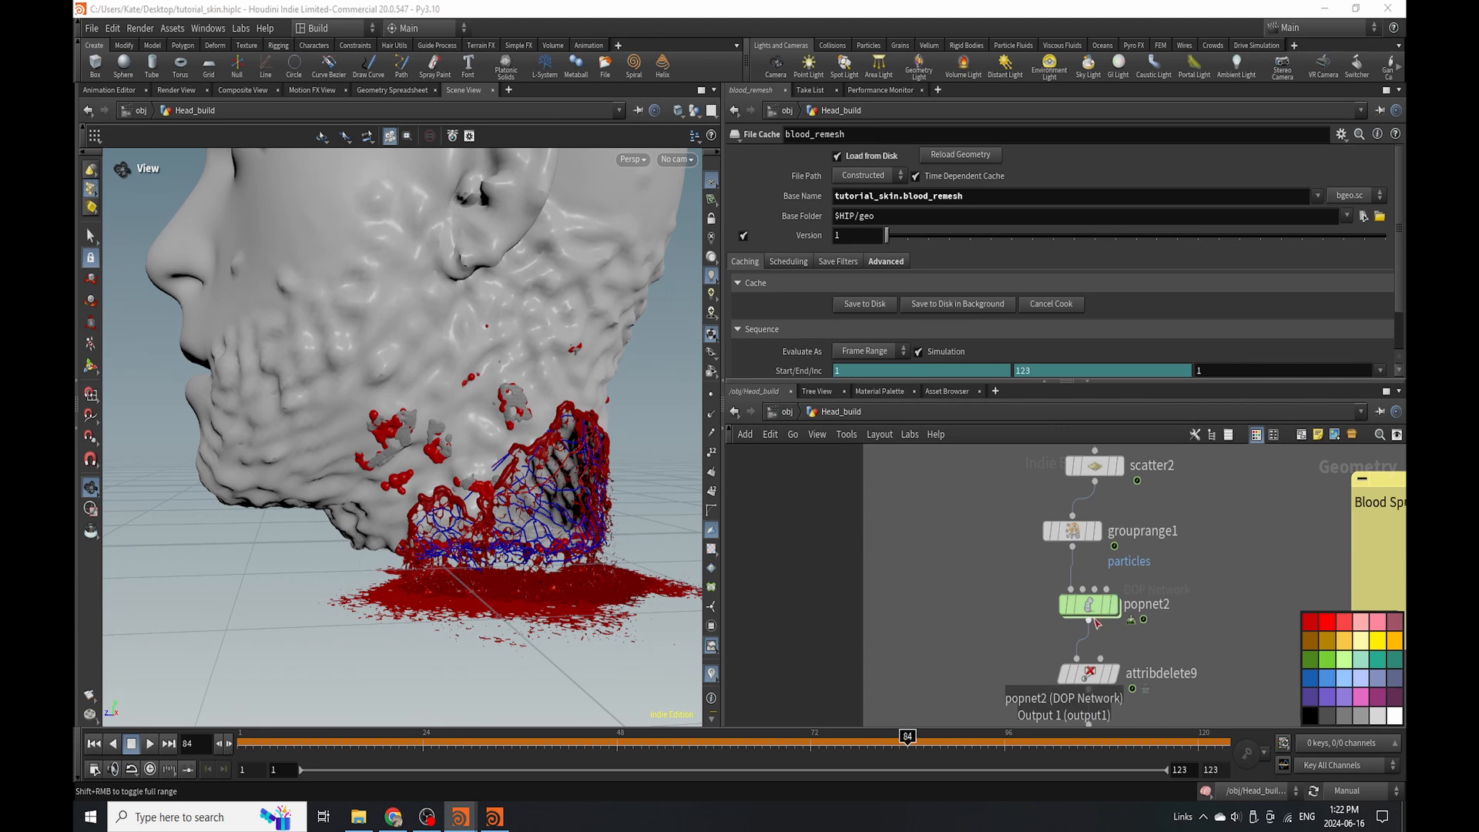
{"action": "double_click", "coordinate": [1089, 606]}
Examine the air resistance of popdrag1 and popdrag2 and the birth settings of both POP sources in popnet2.
{"action": "scroll", "coordinate": [888, 560], "scroll_direction": "up", "scroll_amount": 3}
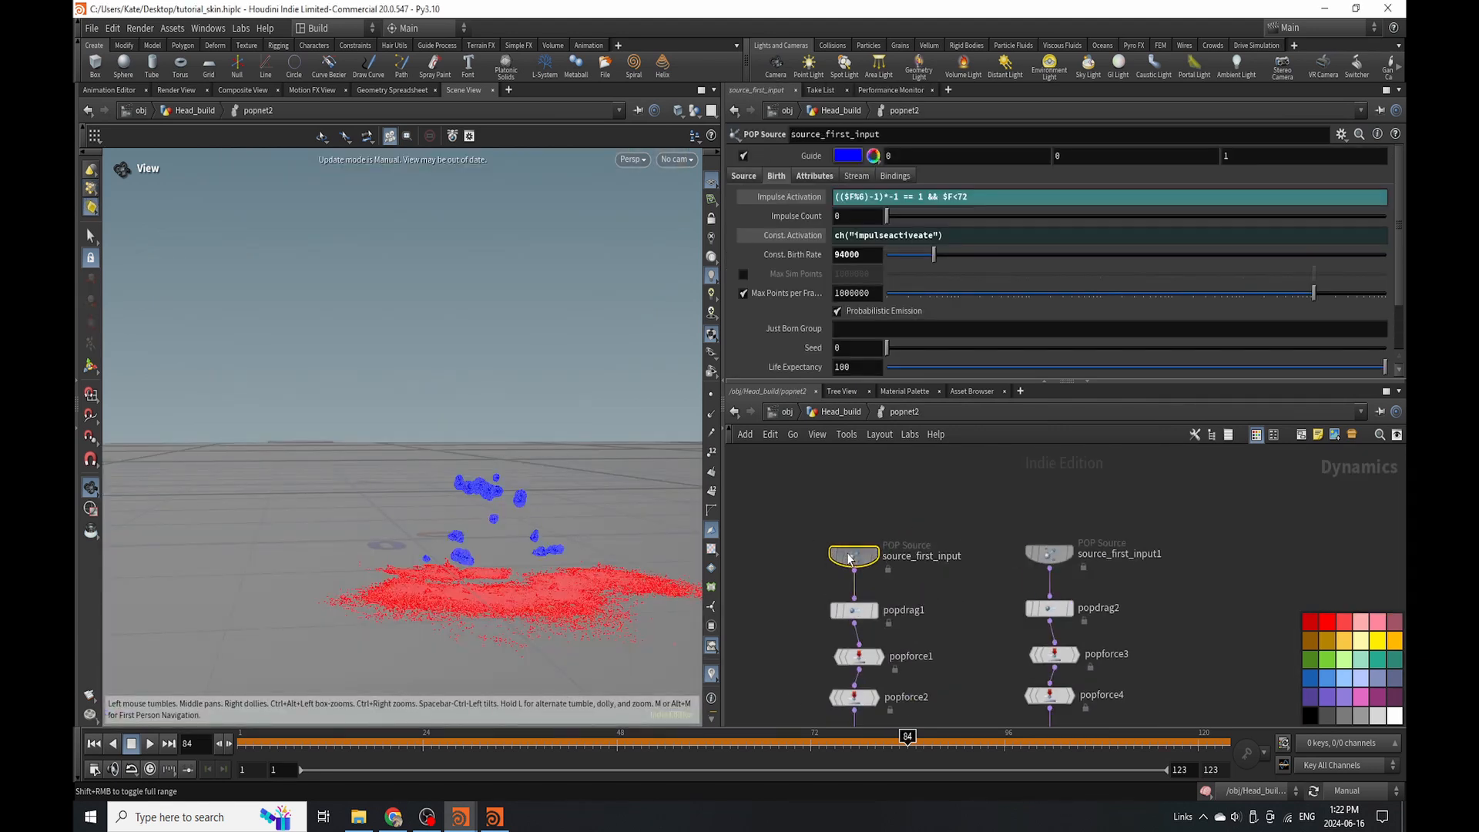
{"action": "scroll", "coordinate": [904, 455], "scroll_direction": "down", "scroll_amount": 3}
{"action": "scroll", "coordinate": [886, 543], "scroll_direction": "up", "scroll_amount": 3}
{"action": "left_click", "coordinate": [875, 489]}
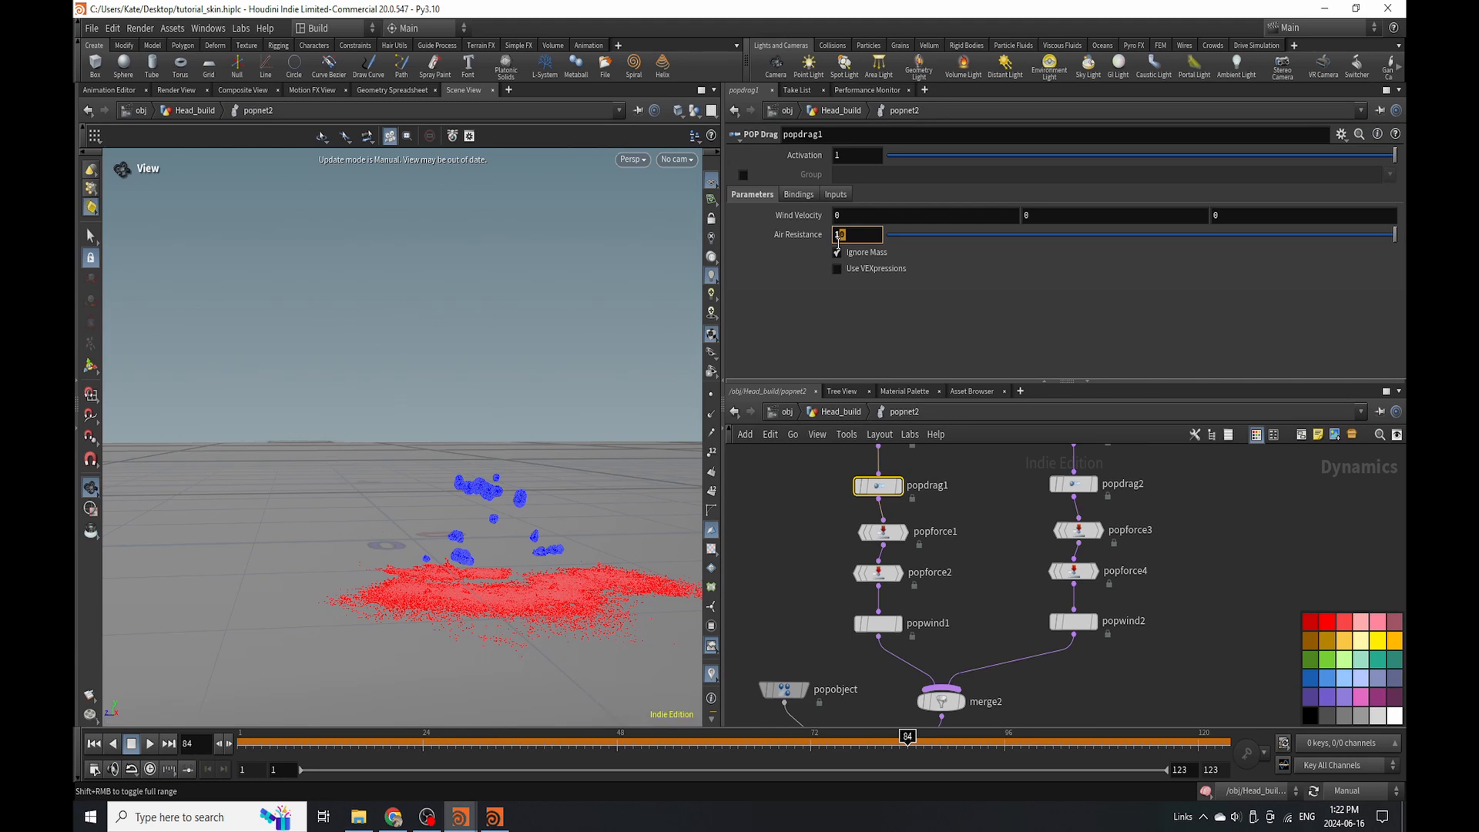
{"action": "left_click", "coordinate": [1034, 547]}
{"action": "scroll", "coordinate": [994, 647], "scroll_direction": "down", "scroll_amount": 2}
{"action": "scroll", "coordinate": [1001, 685], "scroll_direction": "up", "scroll_amount": 3}
{"action": "left_click", "coordinate": [1051, 509]}
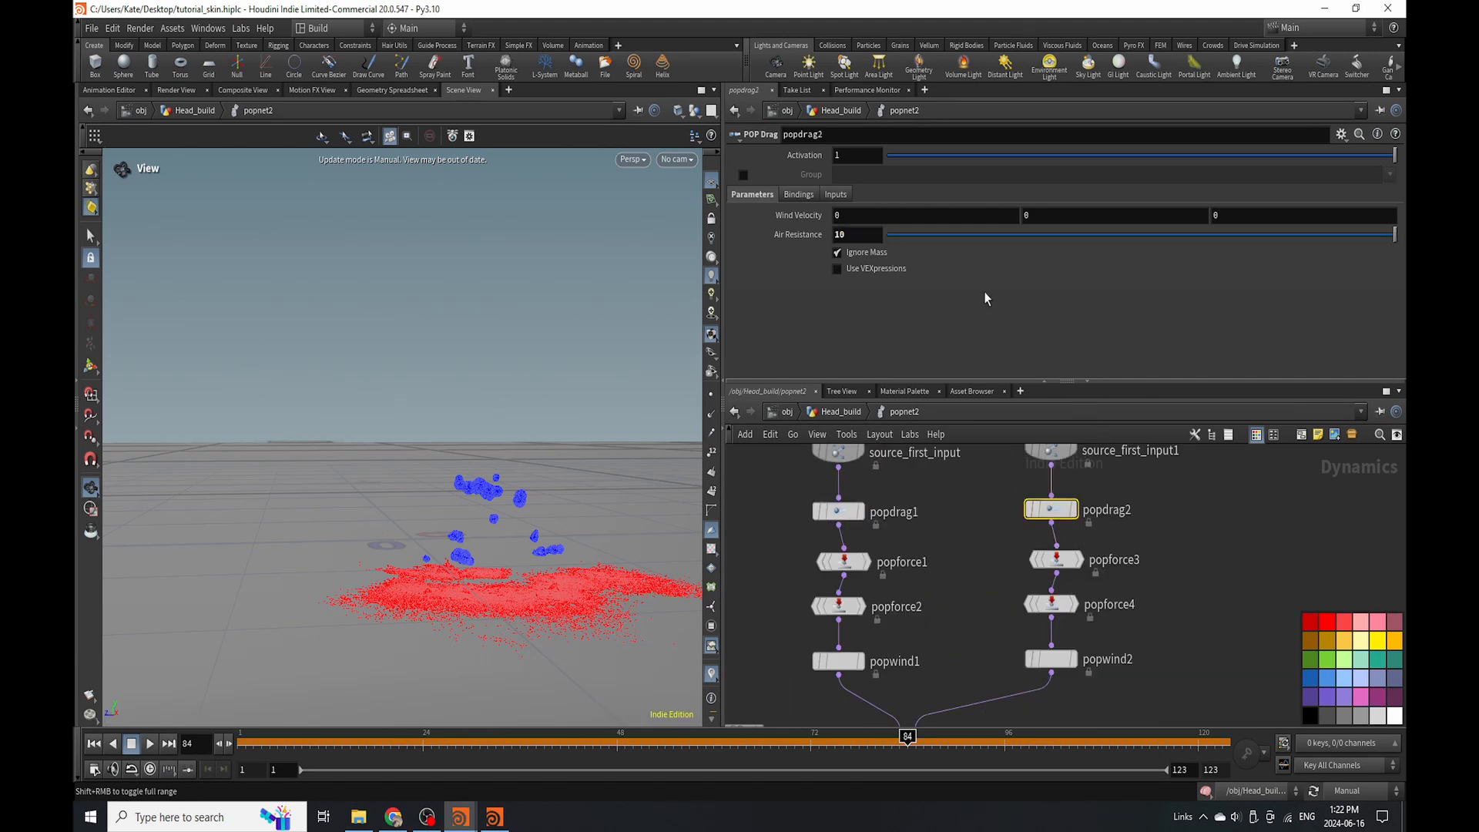
{"action": "left_click", "coordinate": [1050, 452]}
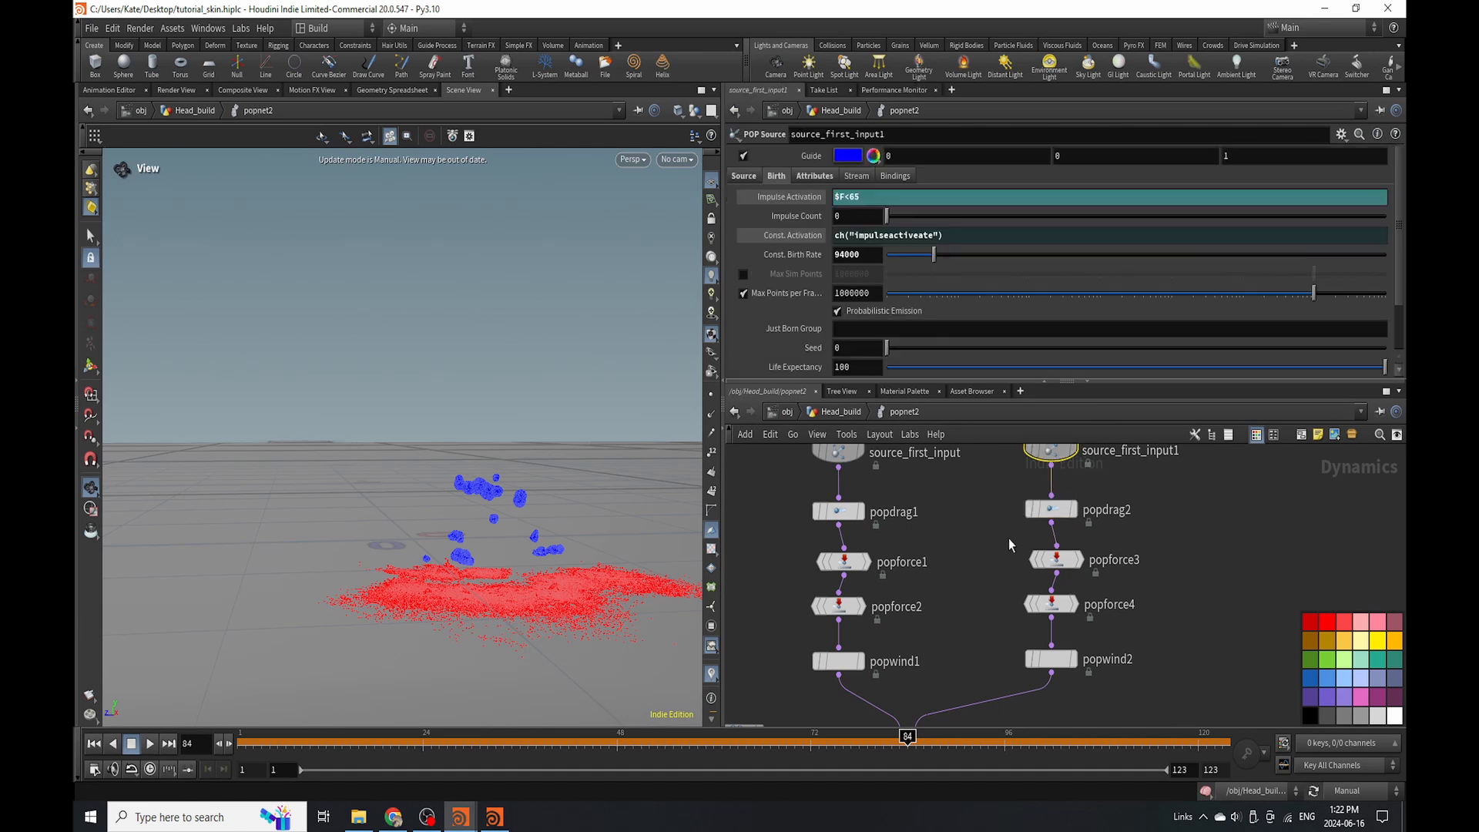
Save the scene and set the Inherit Velocity of source_first_input1 to 0.2.
{"action": "left_click", "coordinate": [814, 177]}
{"action": "key", "text": "ctrl+s"}
{"action": "left_click", "coordinate": [847, 256]}
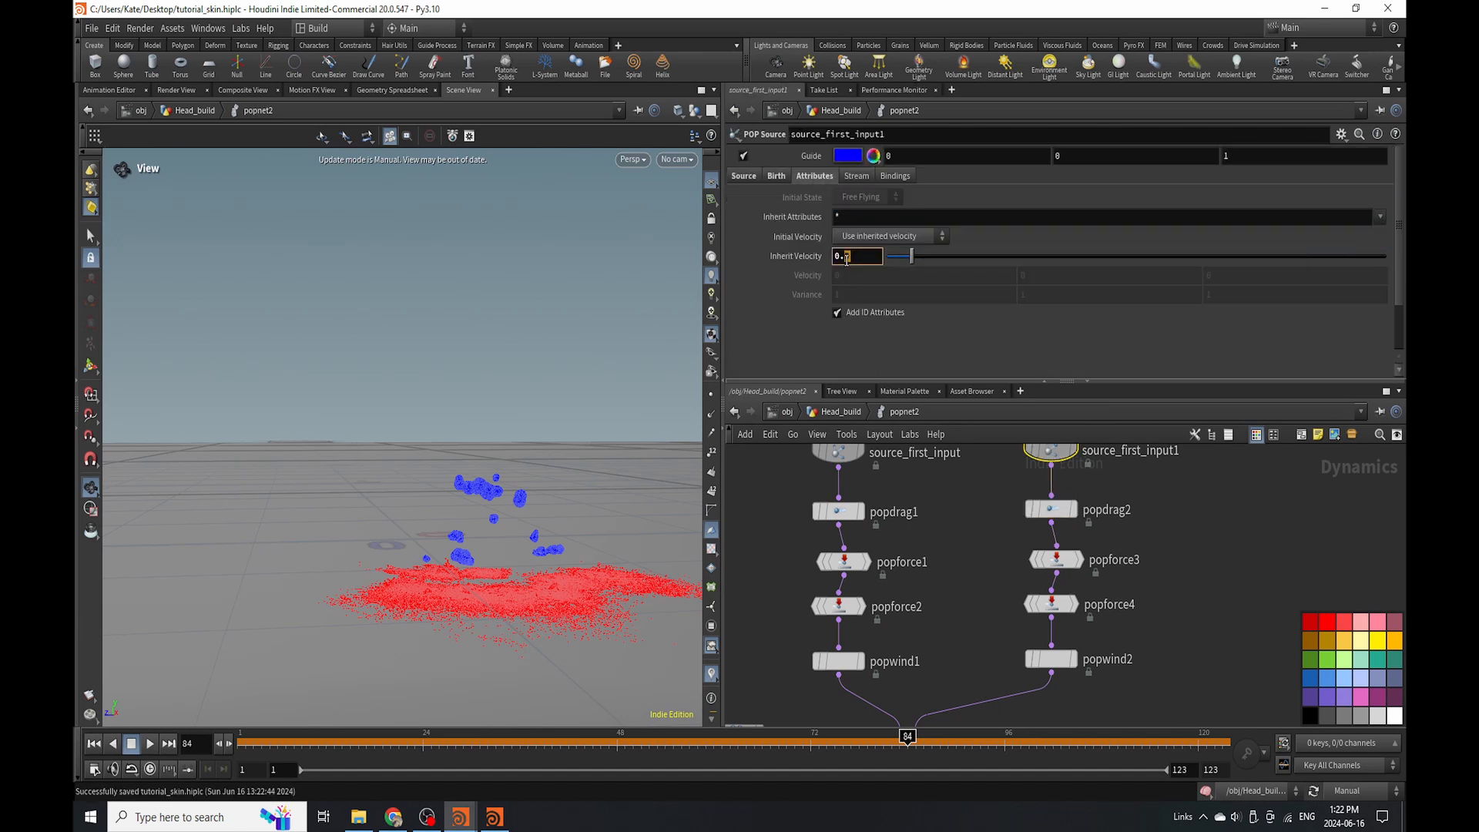
{"action": "left_click", "coordinate": [938, 557]}
Set the noise Amplitude of popwind2 to 1.3.
{"action": "scroll", "coordinate": [988, 628], "scroll_direction": "down", "scroll_amount": 5}
{"action": "scroll", "coordinate": [990, 616], "scroll_direction": "up", "scroll_amount": 4}
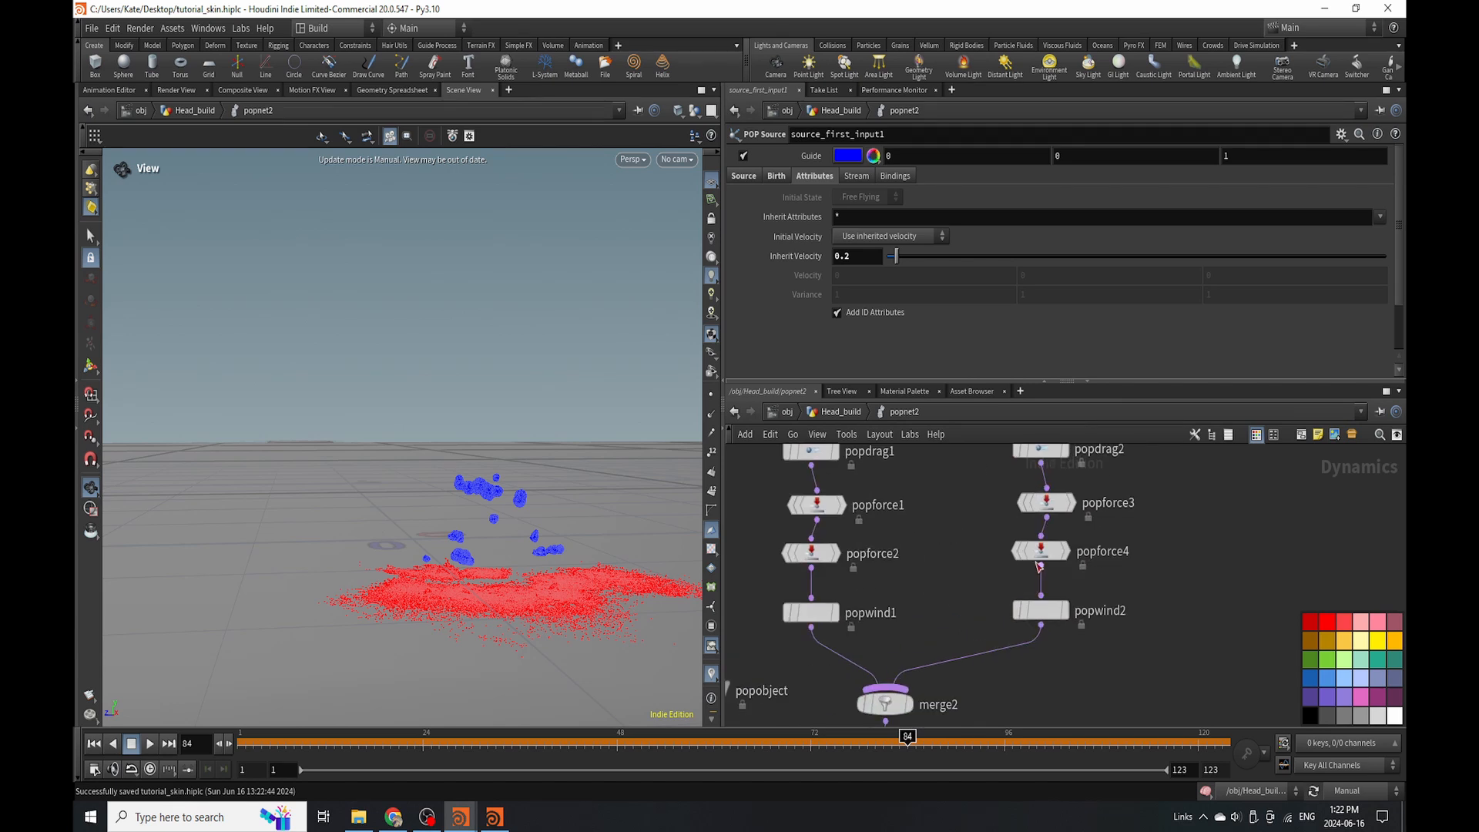
{"action": "scroll", "coordinate": [993, 601], "scroll_direction": "down", "scroll_amount": 5}
{"action": "scroll", "coordinate": [996, 588], "scroll_direction": "up", "scroll_amount": 4}
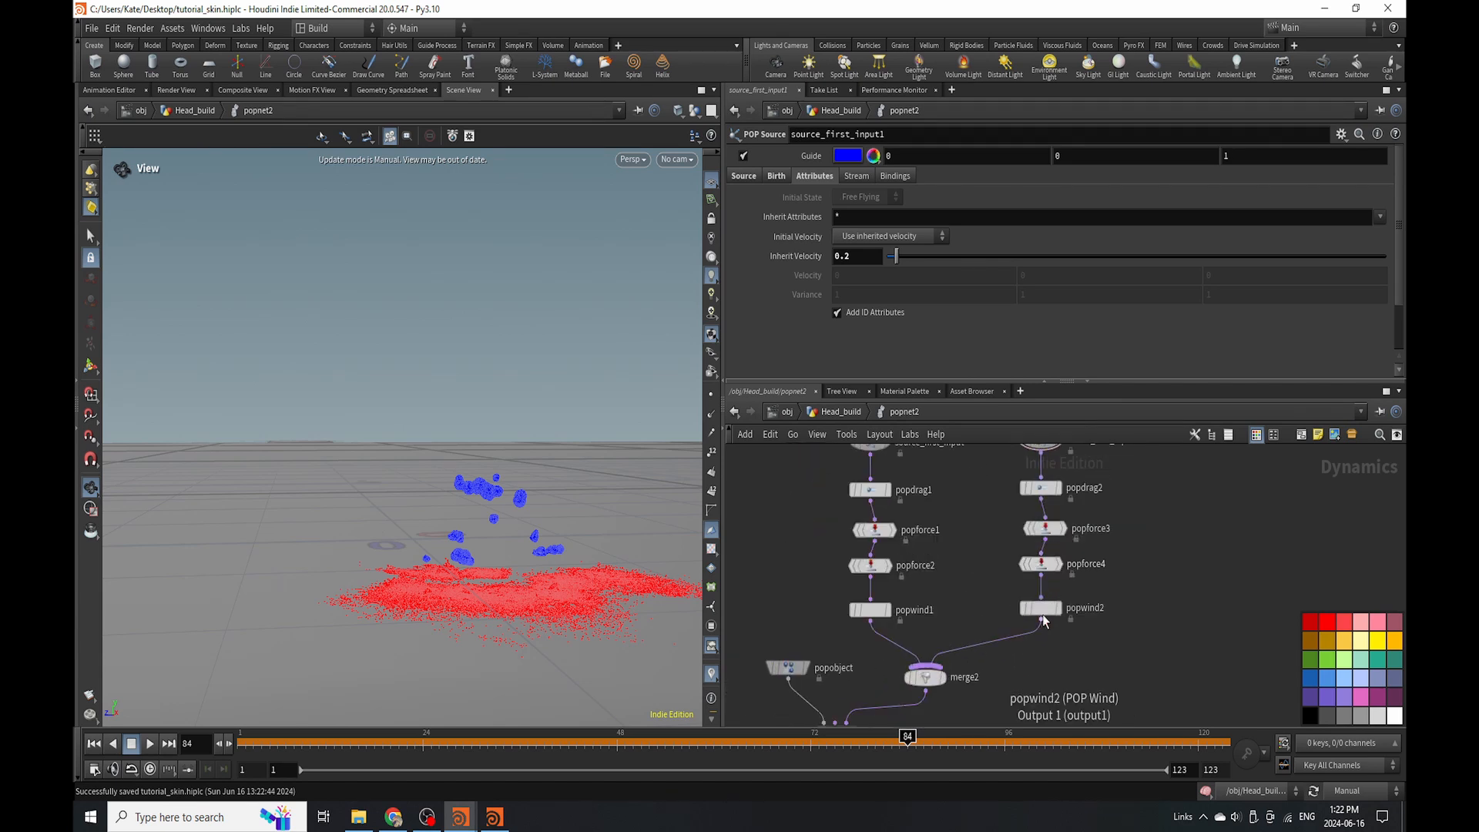
{"action": "left_click", "coordinate": [1041, 607]}
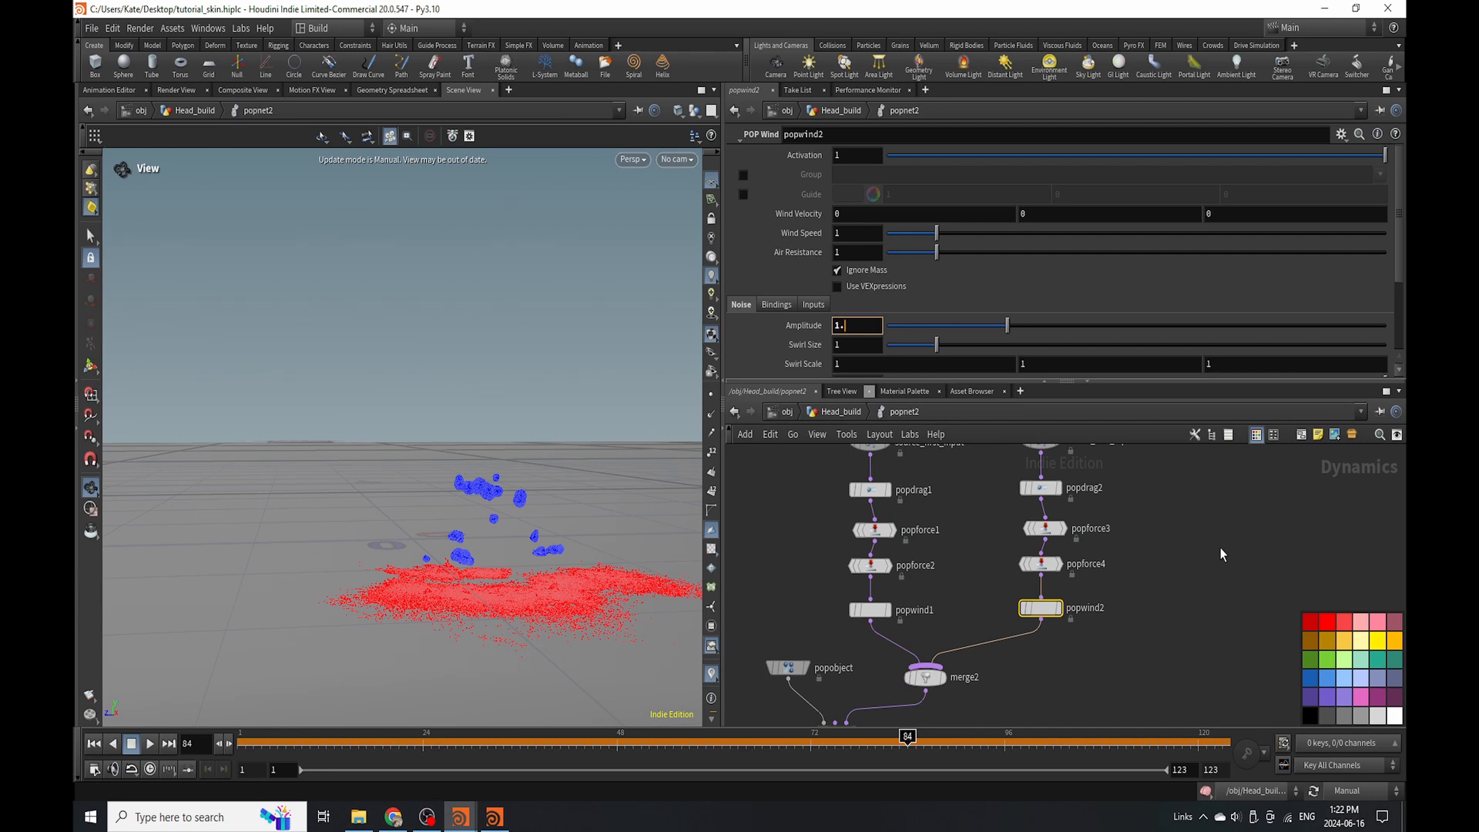
{"action": "key", "text": "Return"}
{"action": "scroll", "coordinate": [940, 621], "scroll_direction": "down", "scroll_amount": 2}
{"action": "scroll", "coordinate": [939, 621], "scroll_direction": "up", "scroll_amount": 3}
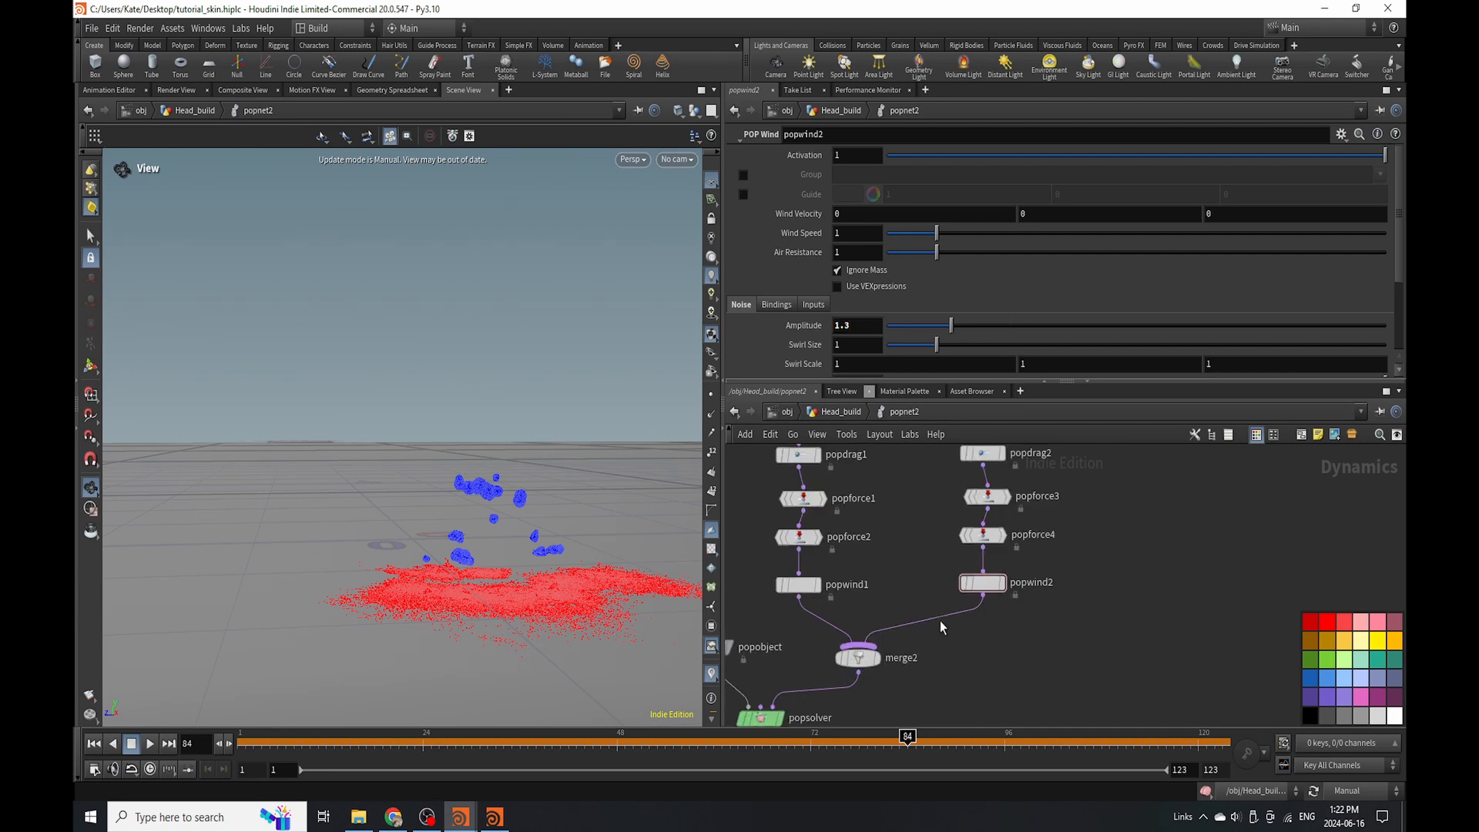
Raise the noise Amplitude of popwind2 to 2.3.
{"action": "scroll", "coordinate": [1009, 628], "scroll_direction": "down", "scroll_amount": 1}
{"action": "double_click", "coordinate": [847, 326]}
{"action": "type", "text": "1"}
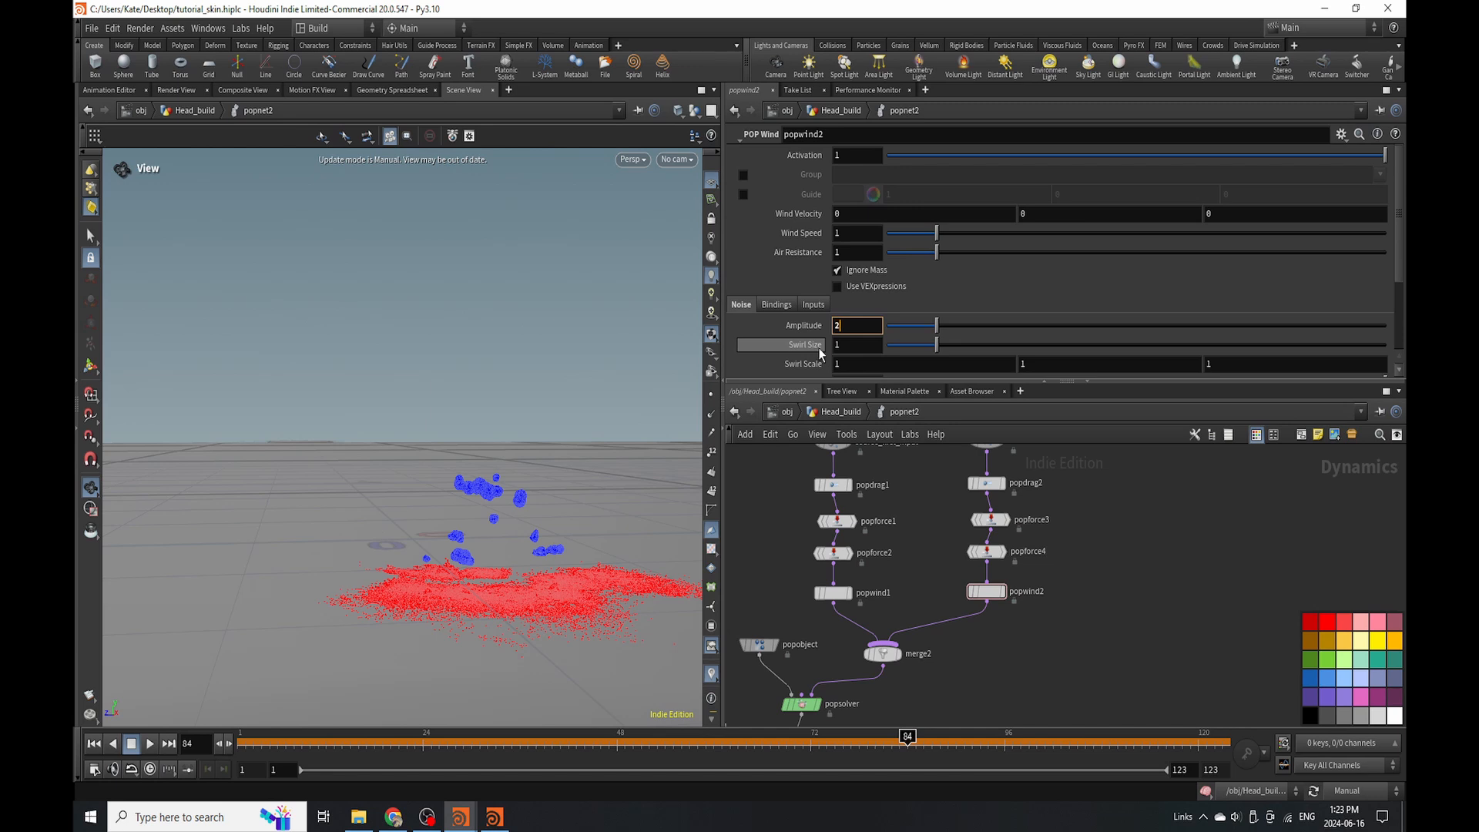
{"action": "type", "text": ".3"}
{"action": "key", "text": "Return"}
Duplicate popdrag2 and insert the copy into the wire between popwind2 and merge2.
{"action": "scroll", "coordinate": [977, 501], "scroll_direction": "down", "scroll_amount": 3}
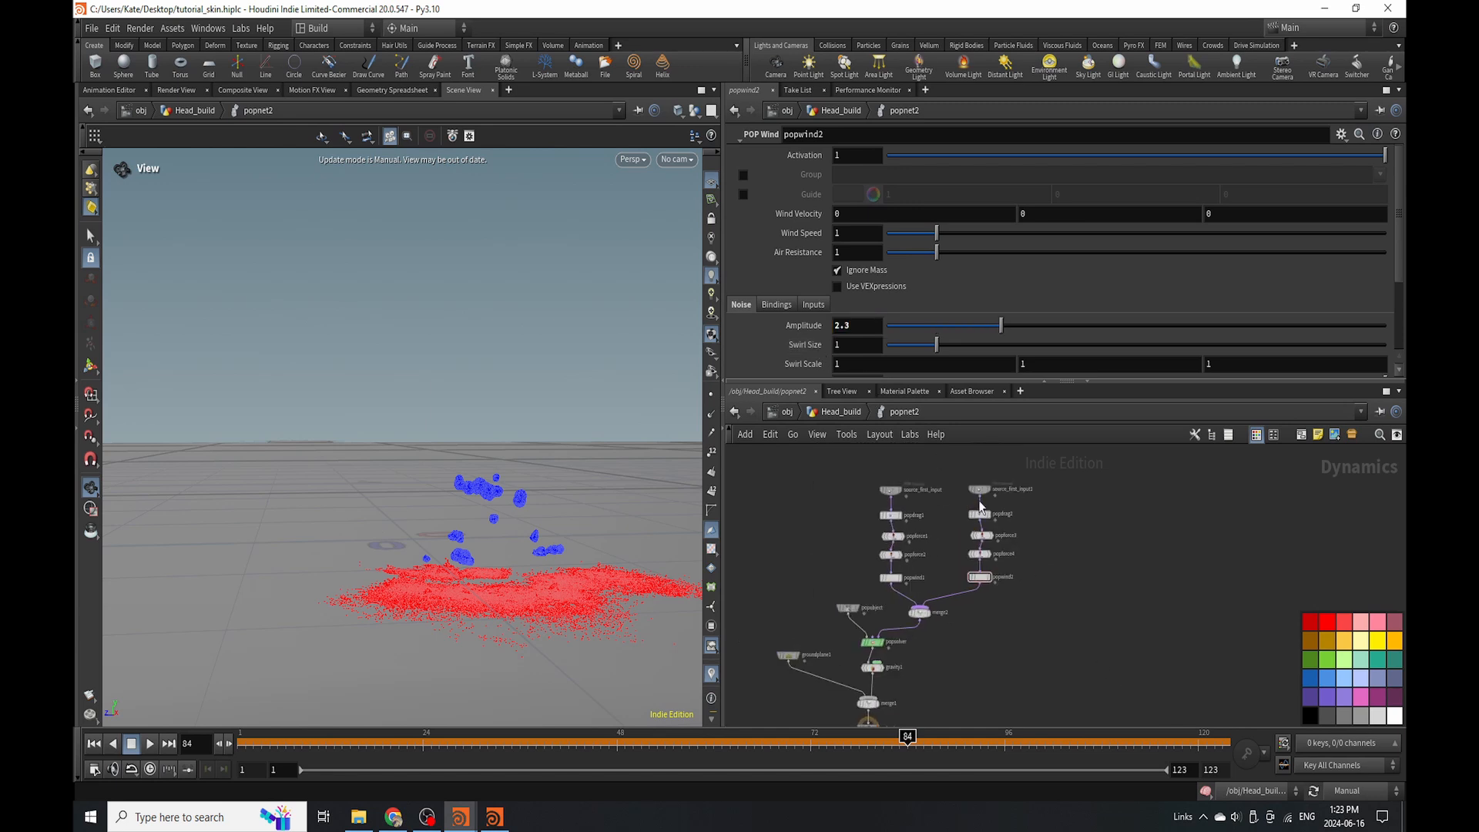
{"action": "scroll", "coordinate": [986, 523], "scroll_direction": "up", "scroll_amount": 3}
{"action": "left_click", "coordinate": [987, 524]}
{"action": "key", "text": "ctrl+c"}
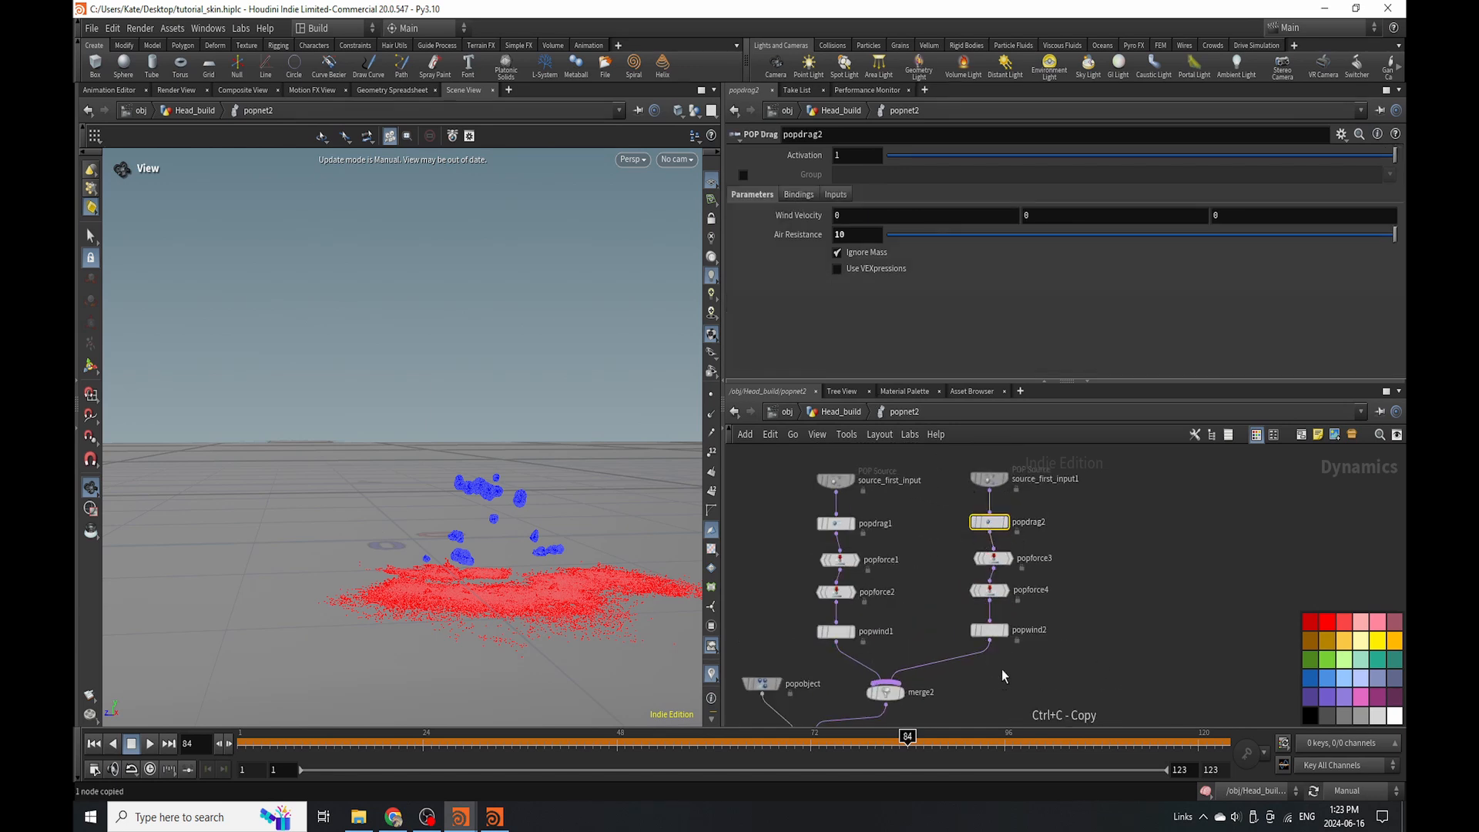
{"action": "key", "text": "ctrl+v"}
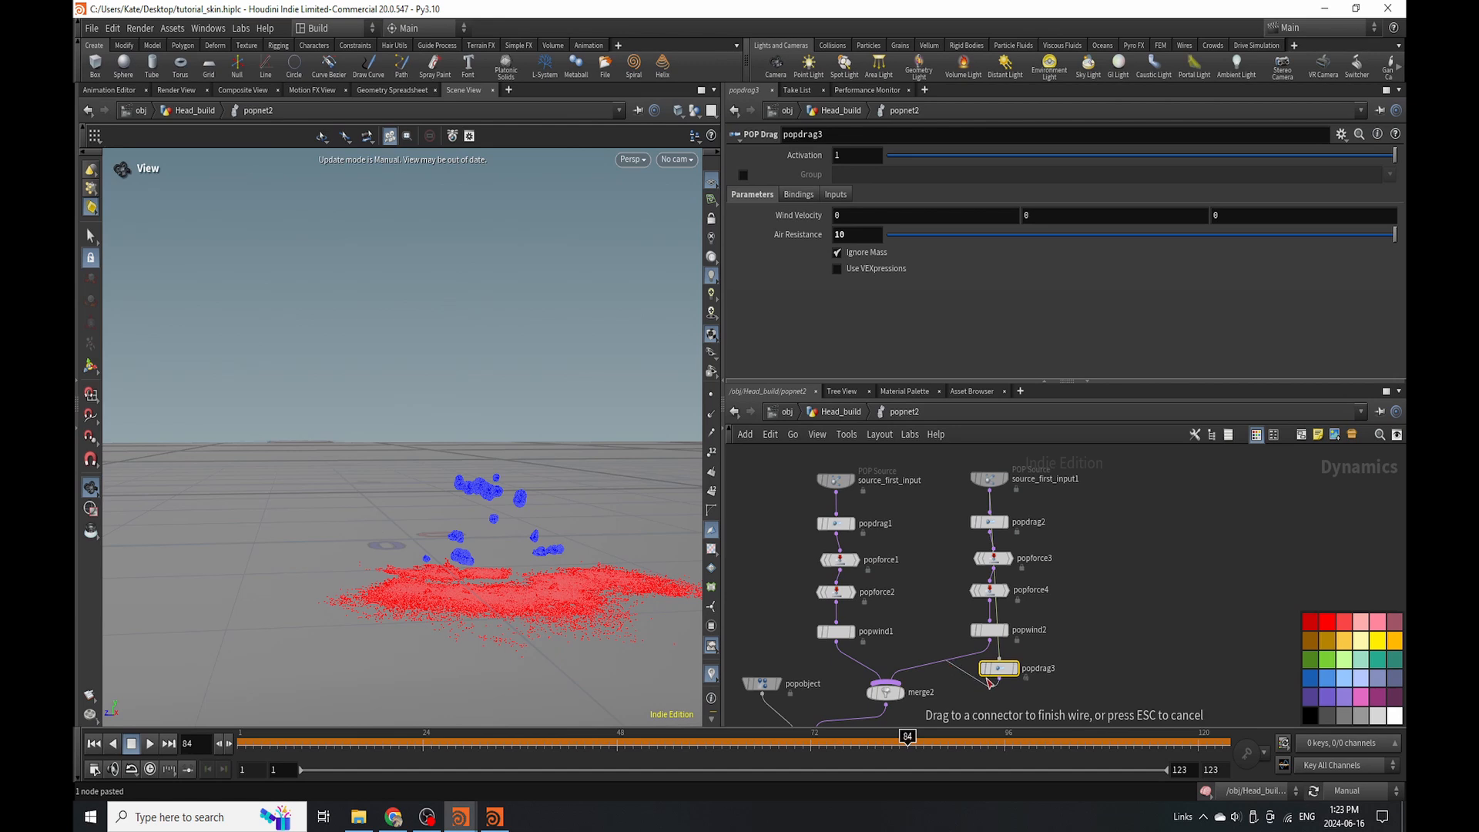
{"action": "left_click", "coordinate": [1003, 678]}
{"action": "mouse_move", "coordinate": [1004, 678]}
{"action": "left_mouse_down"}
{"action": "mouse_move", "coordinate": [958, 657]}
{"action": "mouse_move", "coordinate": [992, 676]}
{"action": "left_mouse_up"}
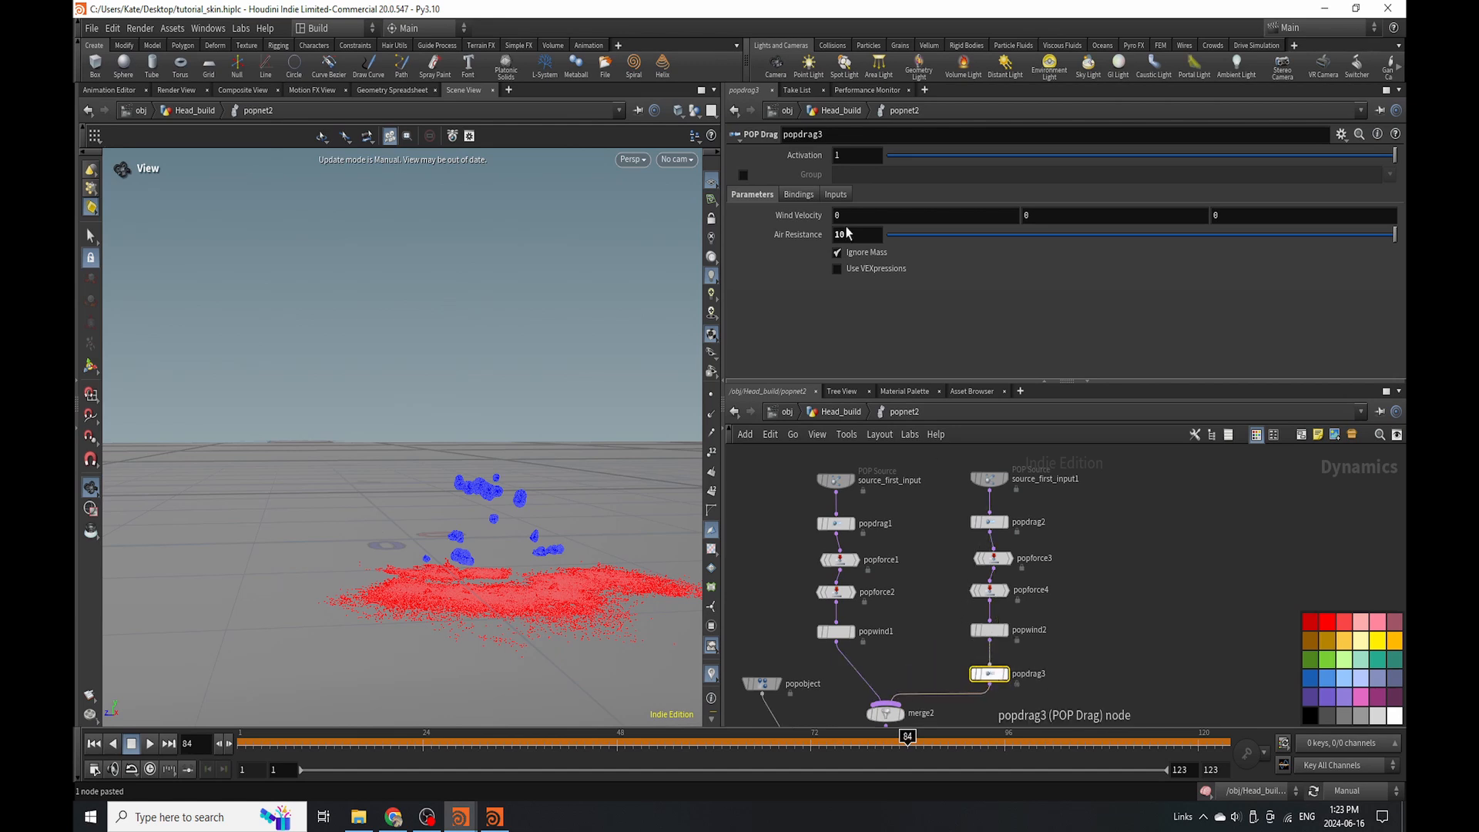
Set the Inherit Velocity of source_first_input to 1.5.
{"action": "left_click", "coordinate": [835, 479]}
{"action": "left_click", "coordinate": [814, 175]}
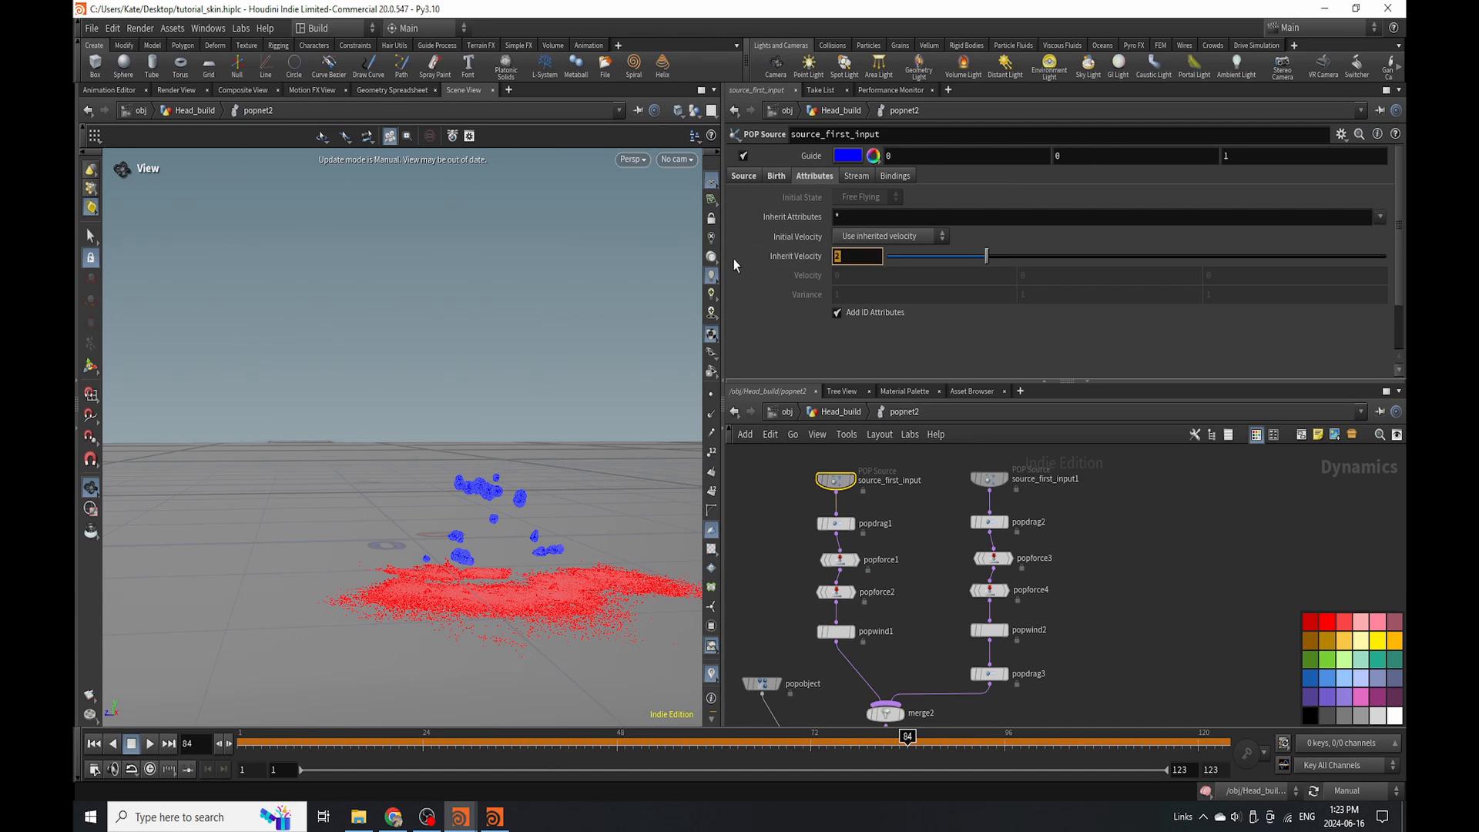
{"action": "type", "text": "1.5"}
{"action": "key", "text": "Return"}
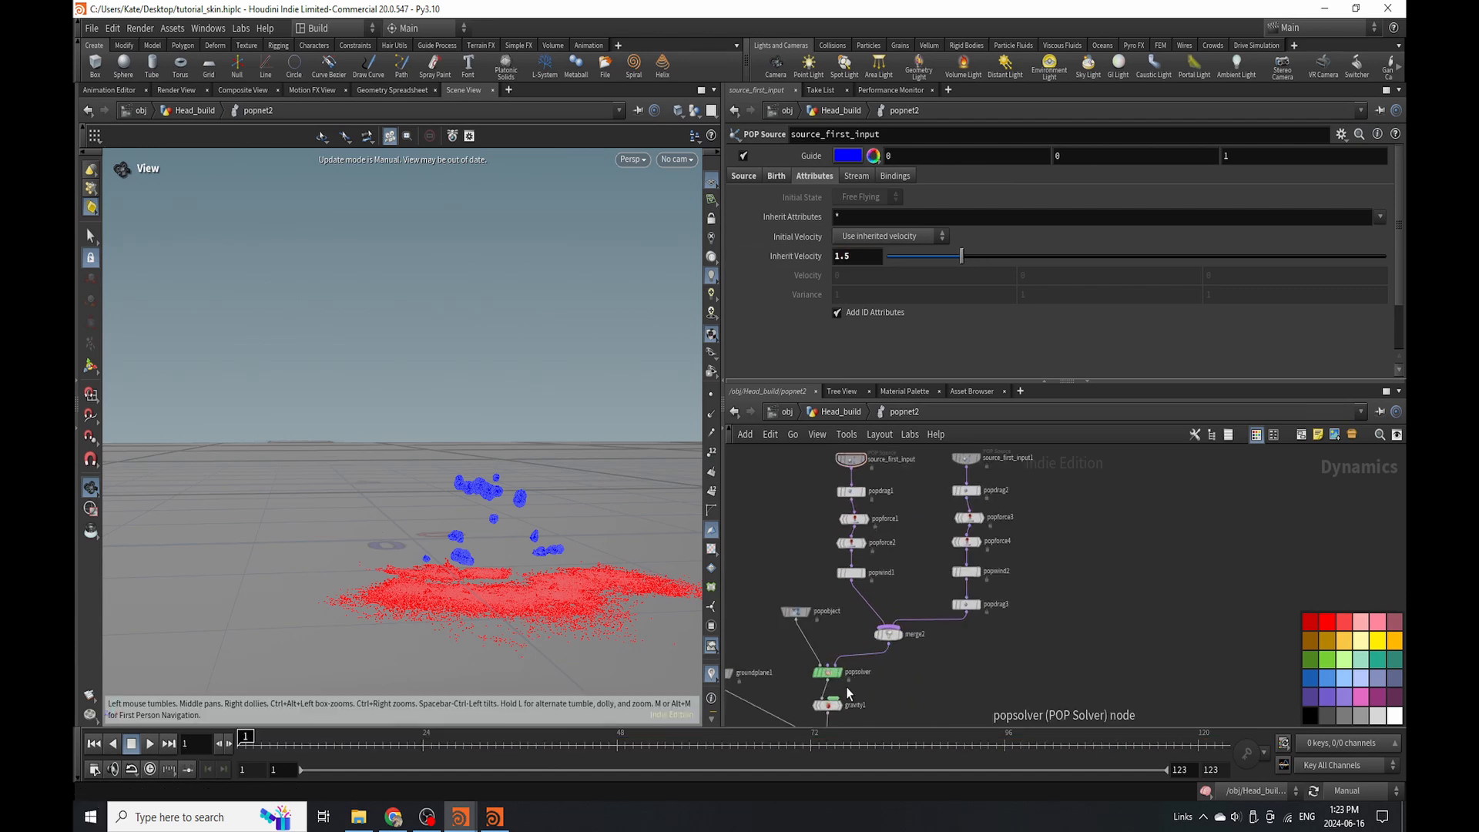
Set the Max Substeps of popsolver to 1 and return to the Head_build network's blood spurts section.
{"action": "left_click", "coordinate": [826, 672]}
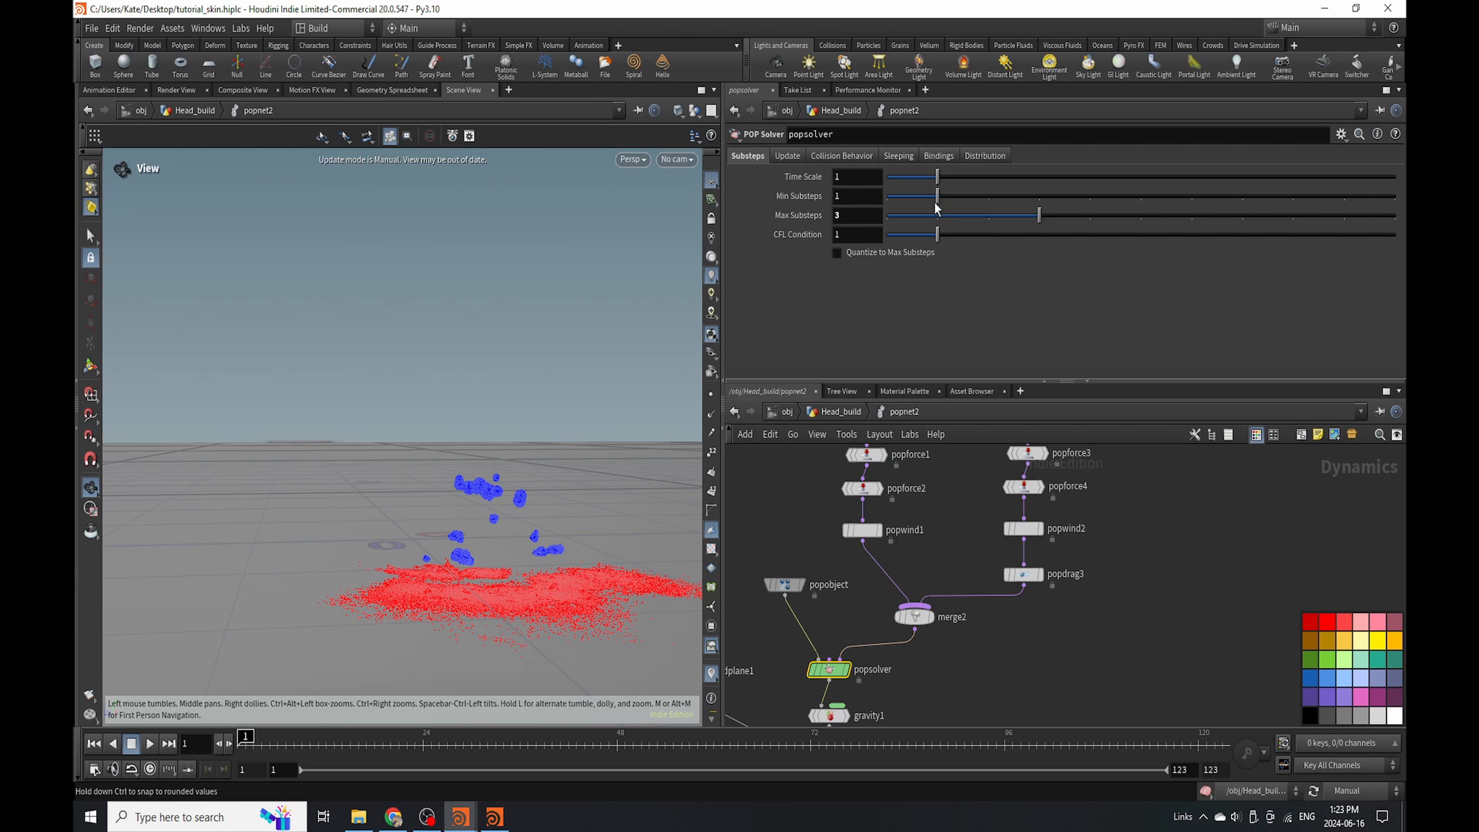
{"action": "left_click_drag", "start_coordinate": [988, 219], "coordinate": [955, 218]}
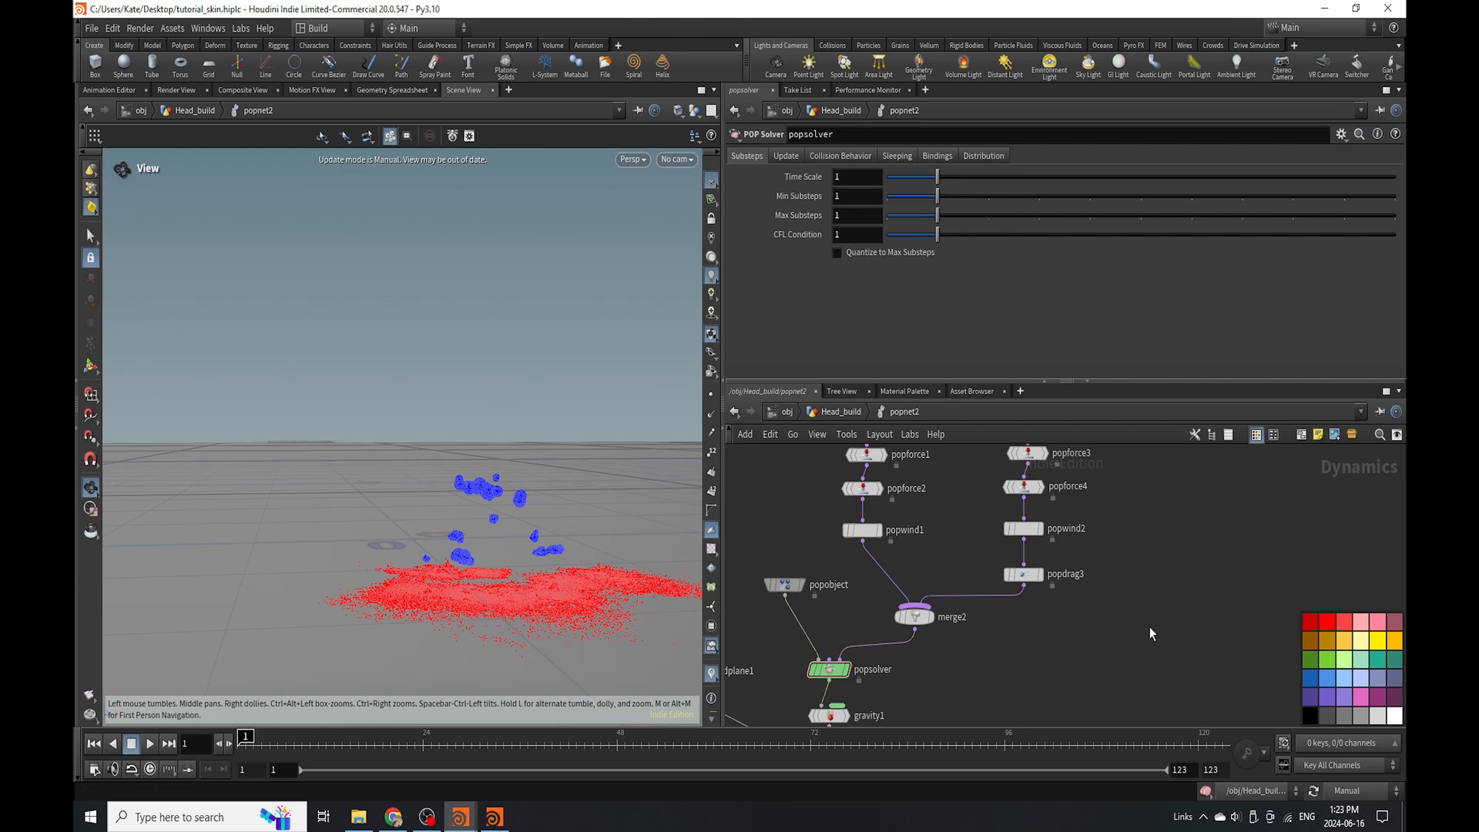
{"action": "scroll", "coordinate": [965, 639], "scroll_direction": "down", "scroll_amount": 5}
{"action": "left_click", "coordinate": [836, 412]}
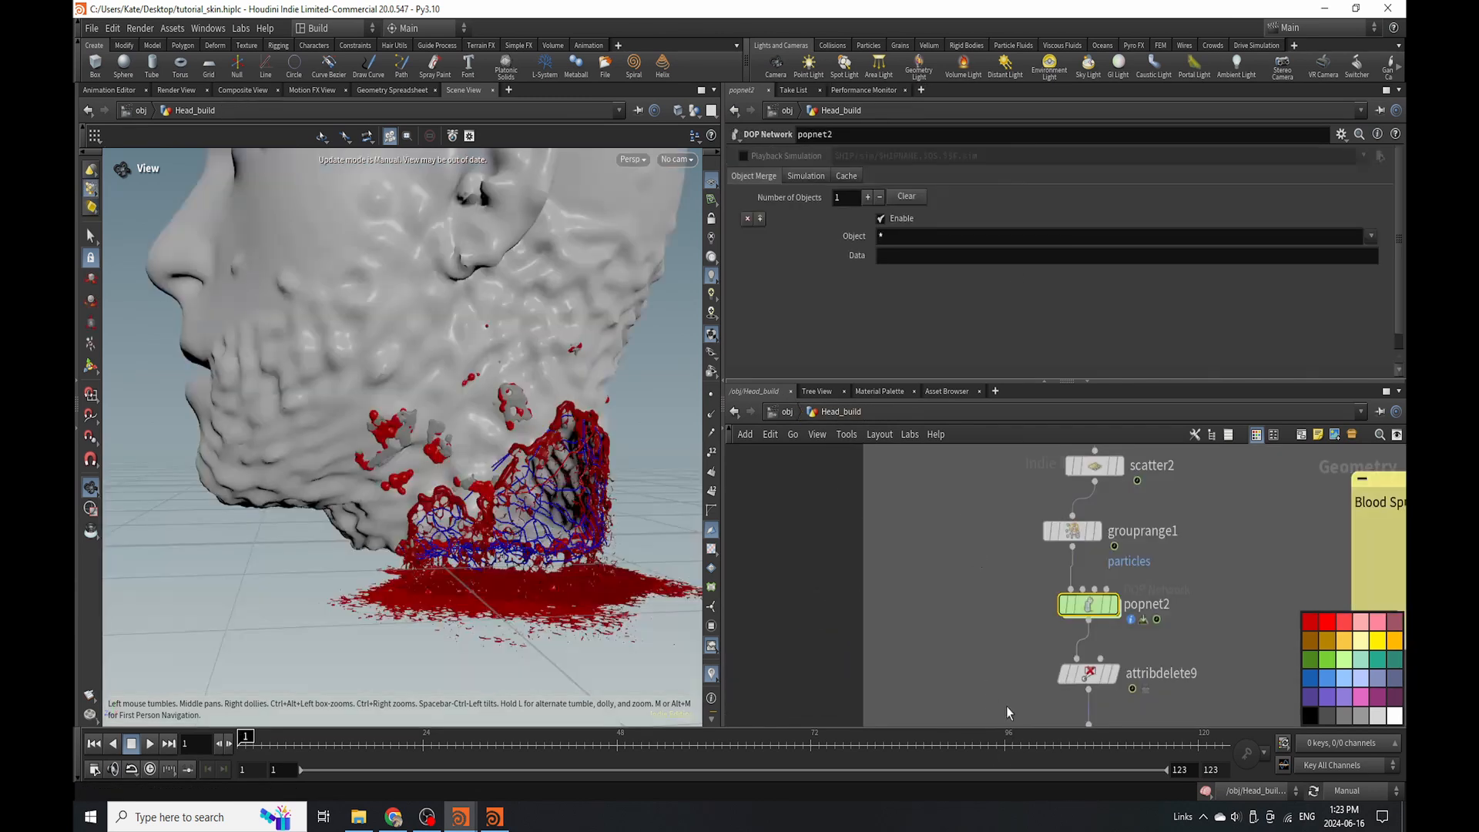
{"action": "scroll", "coordinate": [995, 630], "scroll_direction": "down", "scroll_amount": 3}
{"action": "scroll", "coordinate": [952, 548], "scroll_direction": "up", "scroll_amount": 3}
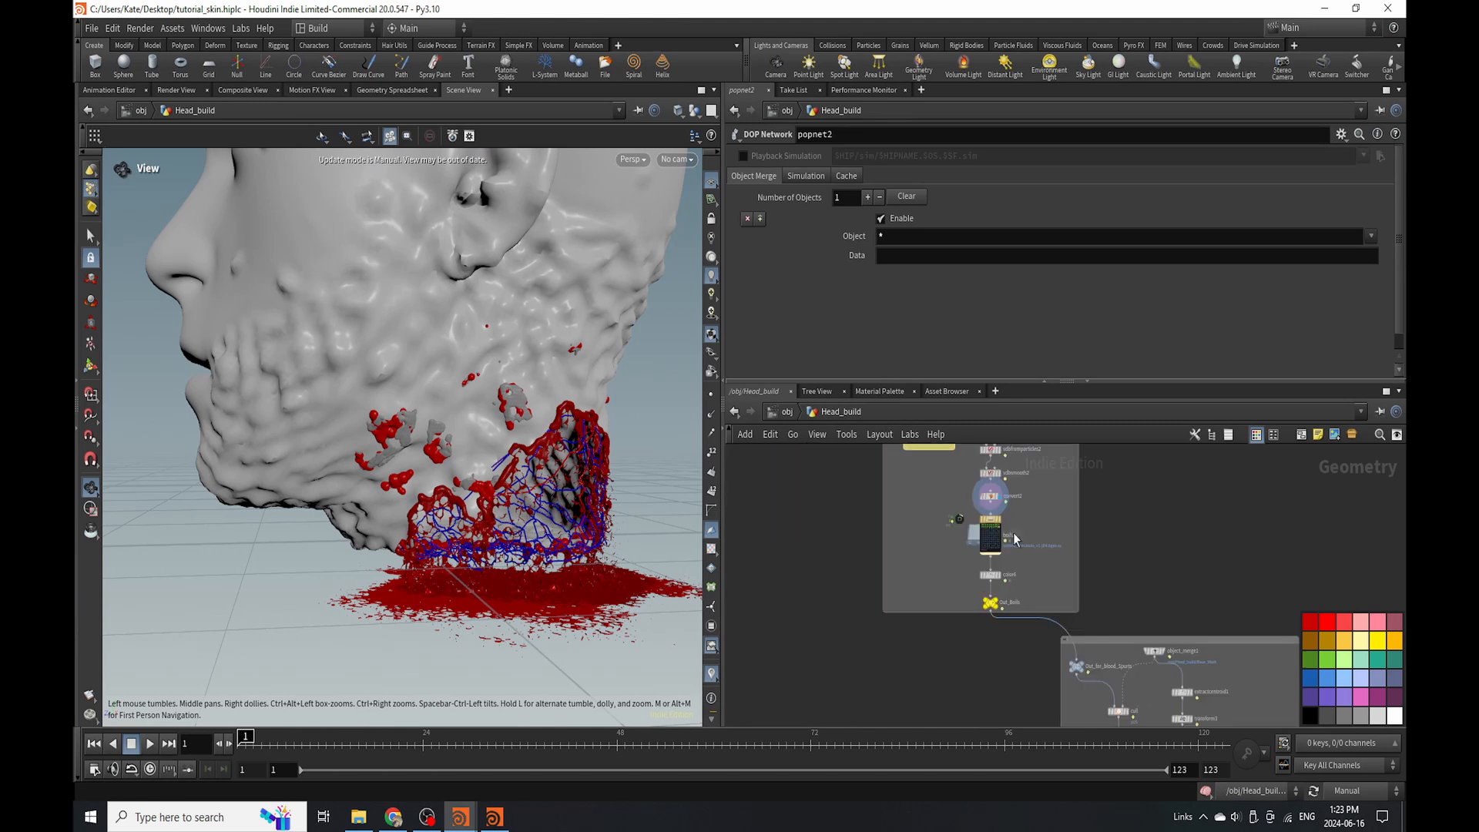
{"action": "scroll", "coordinate": [991, 497], "scroll_direction": "down", "scroll_amount": 4}
{"action": "scroll", "coordinate": [1079, 589], "scroll_direction": "up", "scroll_amount": 4}
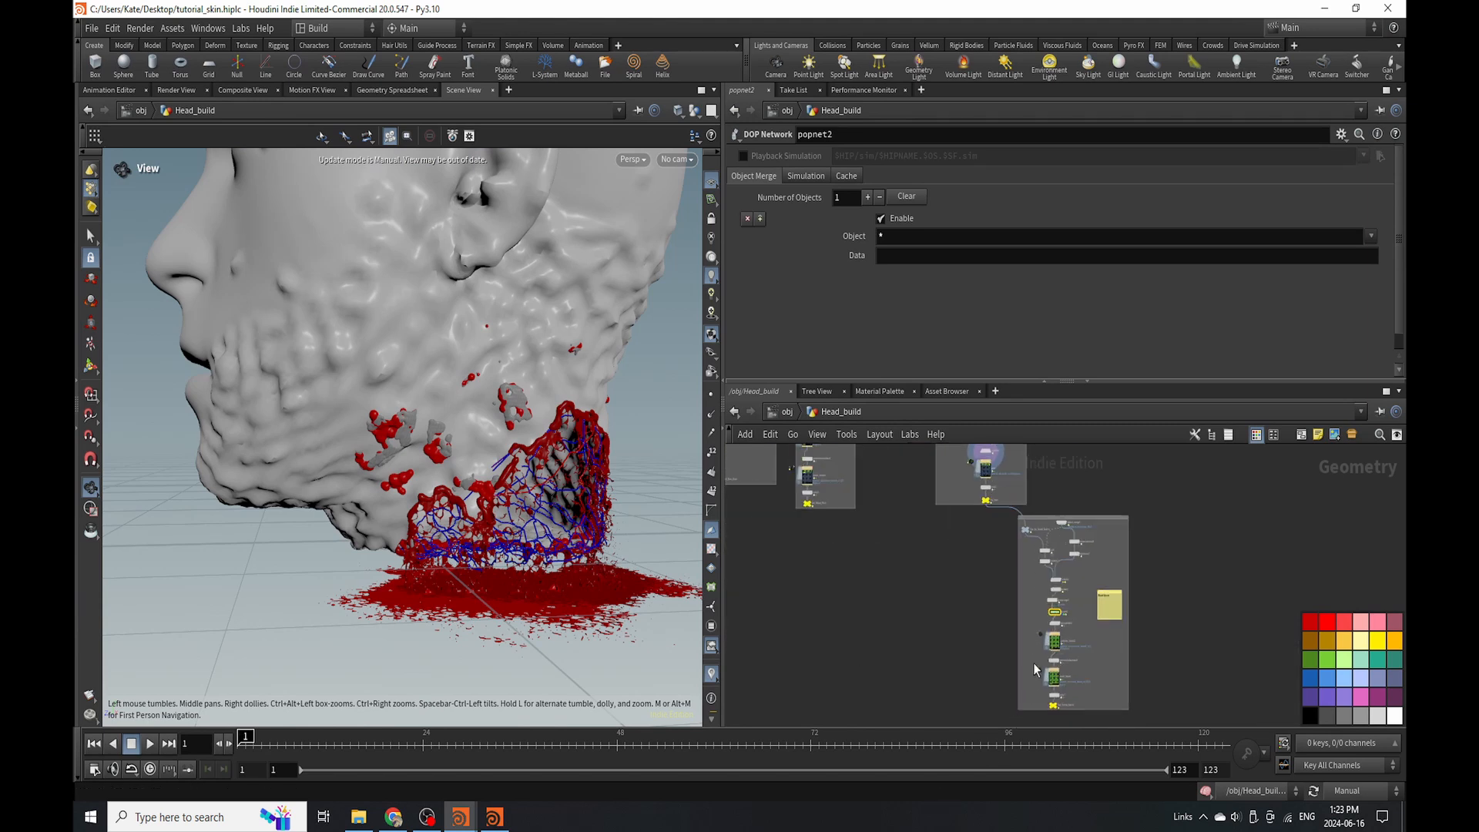
{"action": "scroll", "coordinate": [1037, 593], "scroll_direction": "down", "scroll_amount": 3}
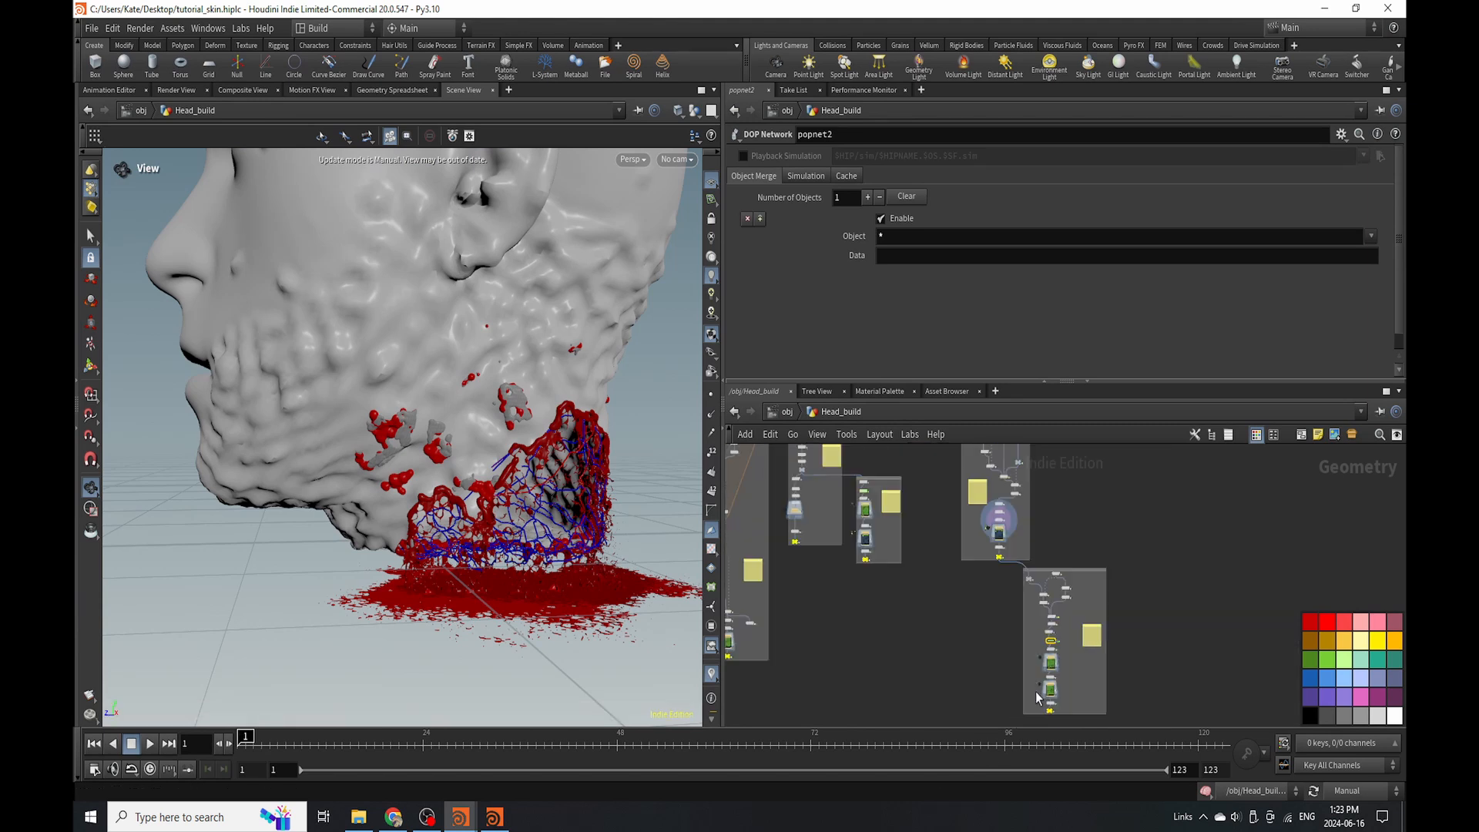